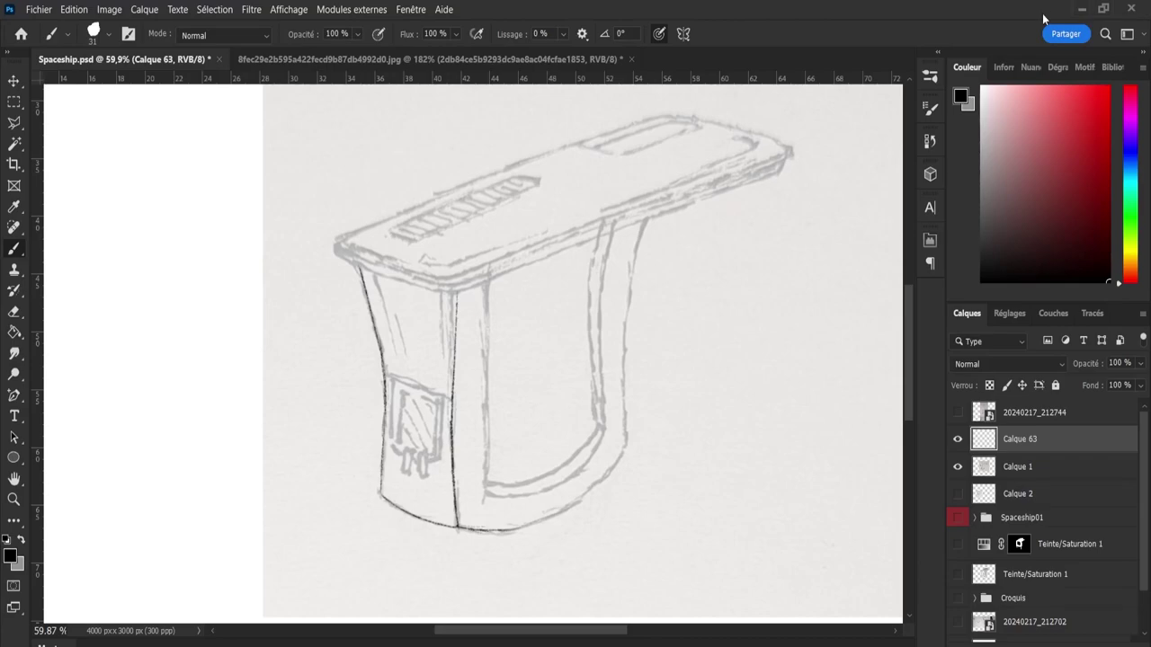
- Set brush smoothing to 41% and ink the bottom curve up toward the right leg
left_click_drag(482, 532, 529, 532)
left_click_drag(518, 530, 602, 496)
key("ctrl+z")
key("ctrl+shift+z")
key("ctrl+z")
left_click(541, 34)
type("41")
left_click_drag(516, 533, 603, 478)
key("ctrl+z")
left_click_drag(504, 531, 624, 447)
key("ctrl+z")
left_click_drag(509, 534, 637, 442)
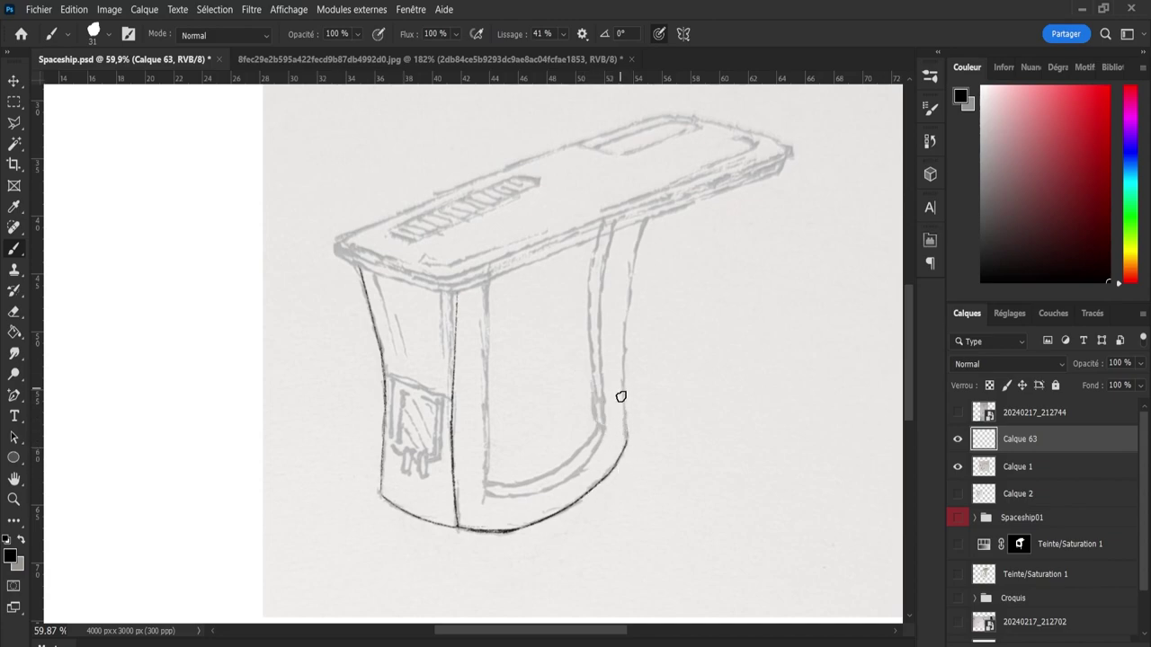
- Ink the right leg's outer edge from its base upward
left_click_drag(622, 435, 628, 254)
key("ctrl+z")
left_click_drag(627, 446, 626, 428)
mouse_move(625, 419)
left_mouse_down()
mouse_move(625, 300)
mouse_move(647, 212)
left_mouse_up()
key("ctrl+z")
- Ink the front leg's inner edge as one vertical line, redrawing until it fits
left_click_drag(486, 281, 476, 467)
key("ctrl+z")
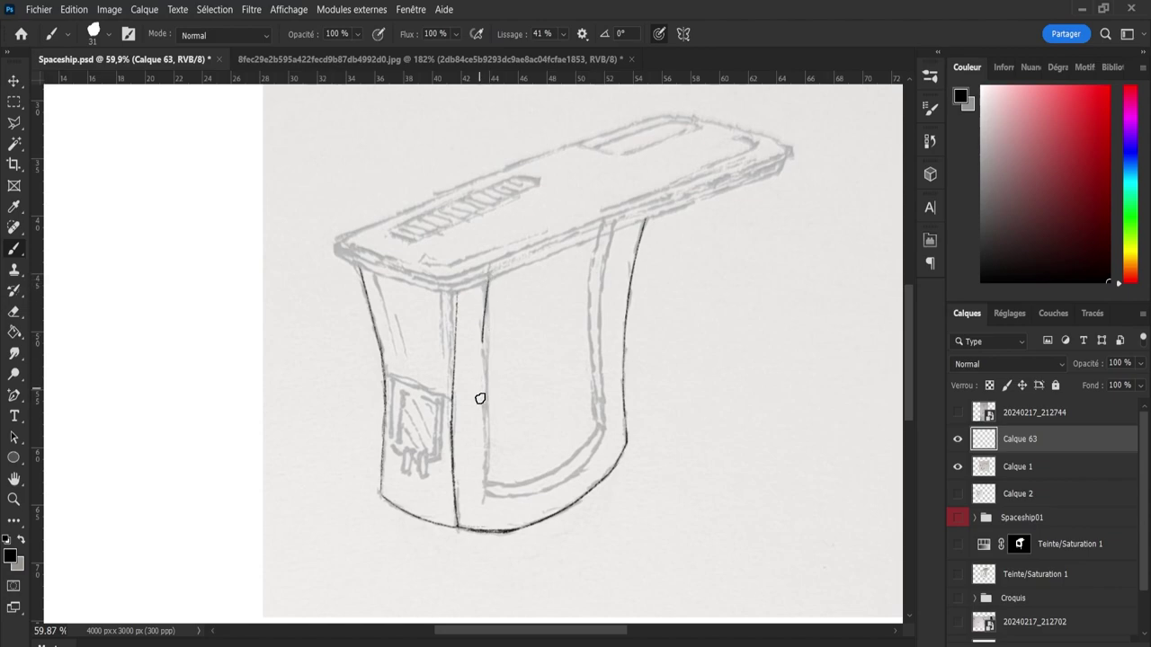
key("ctrl+z")
left_click_drag(486, 289, 488, 494)
key("ctrl+z")
left_click_drag(488, 285, 484, 485)
key("ctrl+z")
mouse_move(482, 278)
left_mouse_down()
mouse_move(489, 483)
mouse_move(480, 286)
left_mouse_up()
key("ctrl+z")
key("ctrl+z")
left_click_drag(487, 490, 491, 268)
key("ctrl+z")
left_click_drag(486, 491, 492, 266)
key("ctrl+z")
left_click_drag(491, 486, 493, 258)
key("ctrl+z")
mouse_move(485, 482)
left_mouse_down()
mouse_move(489, 281)
mouse_move(494, 489)
left_mouse_up()
key("ctrl+z")
key("ctrl+z")
mouse_move(486, 281)
left_mouse_down()
mouse_move(488, 504)
mouse_move(483, 273)
left_mouse_up()
key("ctrl+z")
key("ctrl+z")
left_click_drag(492, 500, 493, 275)
key("ctrl+z")
left_click_drag(489, 498, 496, 268)
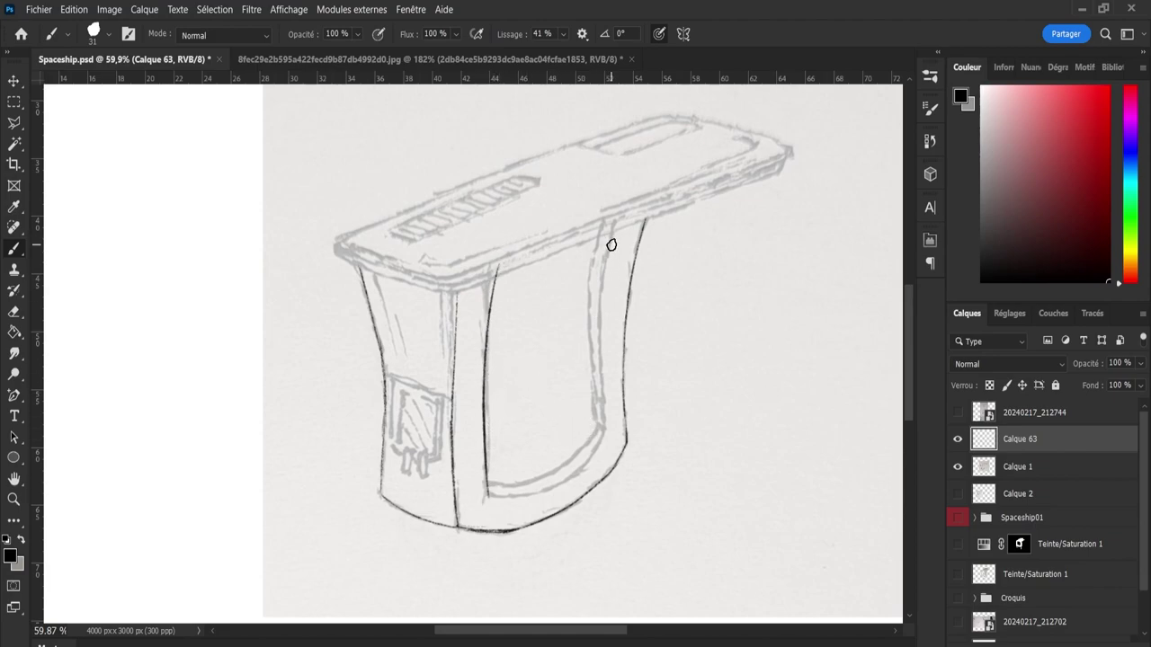
- Ink the right leg's inner edge from the top down to the base
left_click_drag(611, 245, 600, 333)
key("ctrl+z")
left_click_drag(617, 221, 606, 303)
mouse_move(596, 394)
left_mouse_down()
mouse_move(593, 449)
mouse_move(617, 216)
left_mouse_up()
key("ctrl+z")
key("ctrl+z")
mouse_move(595, 395)
left_mouse_down()
mouse_move(620, 180)
mouse_move(593, 449)
left_mouse_up()
key("ctrl+z")
key("ctrl+z")
left_click_drag(617, 219, 593, 456)
key("ctrl+z")
left_click_drag(615, 226, 596, 423)
key("ctrl+z")
left_click_drag(616, 224, 598, 477)
- Copy the right leg's inner stroke to a new layer and shift it left as a parallel line
key("w")
left_click(593, 287)
key("ctrl+j")
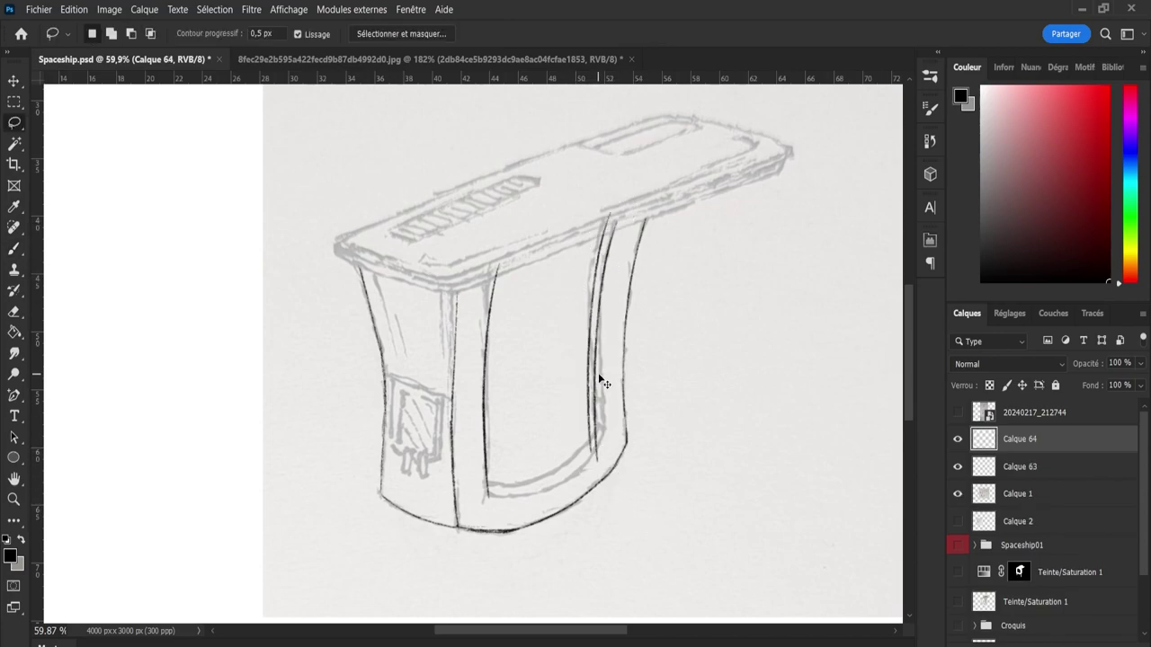
key("v")
left_click_drag(596, 379, 585, 370)
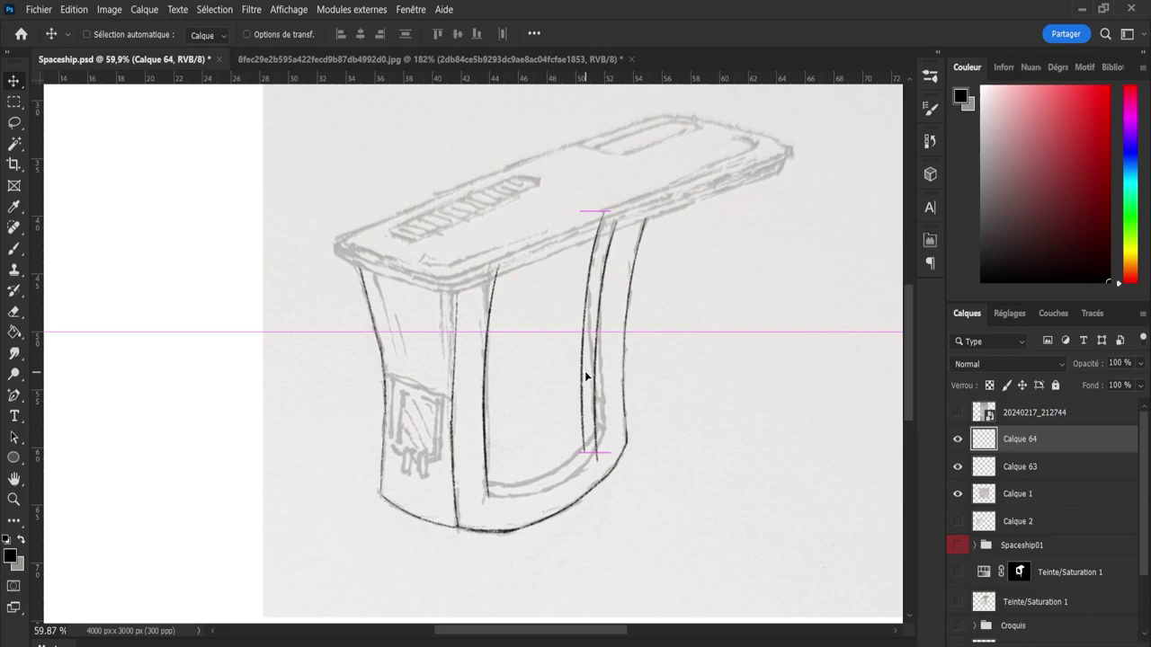
- Zoom in on the ship's bottom and start erasing part of the bottom contour
key("b")
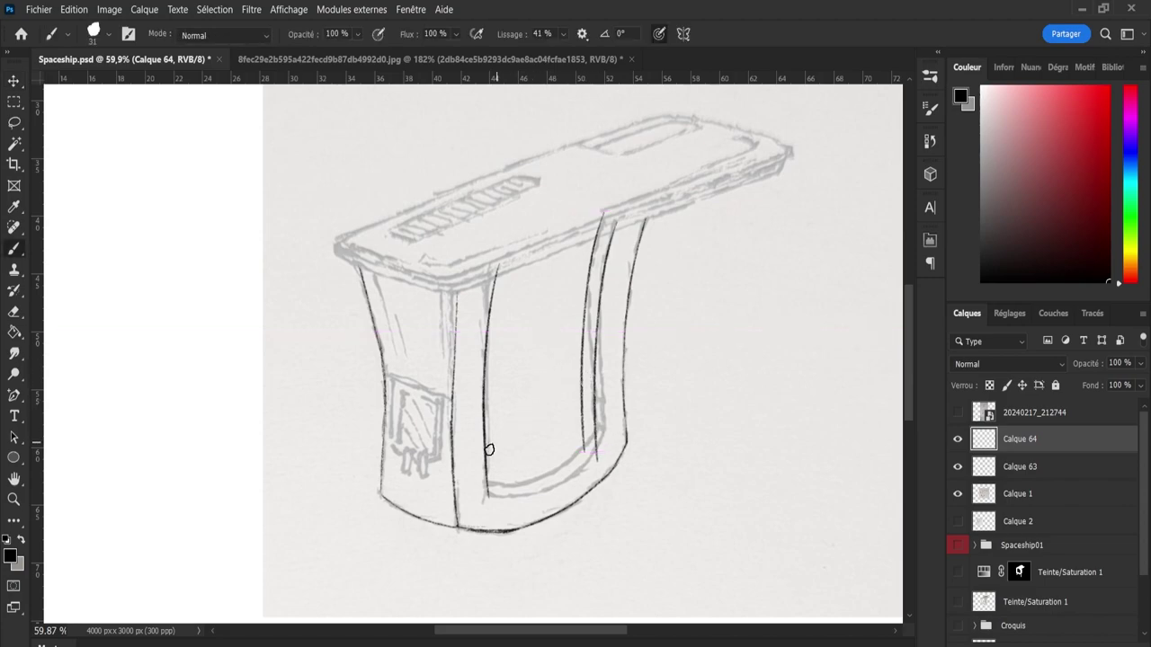
mouse_move(489, 493)
left_mouse_down()
mouse_move(537, 490)
mouse_move(519, 502)
left_mouse_up()
key("z")
key("ctrl+z")
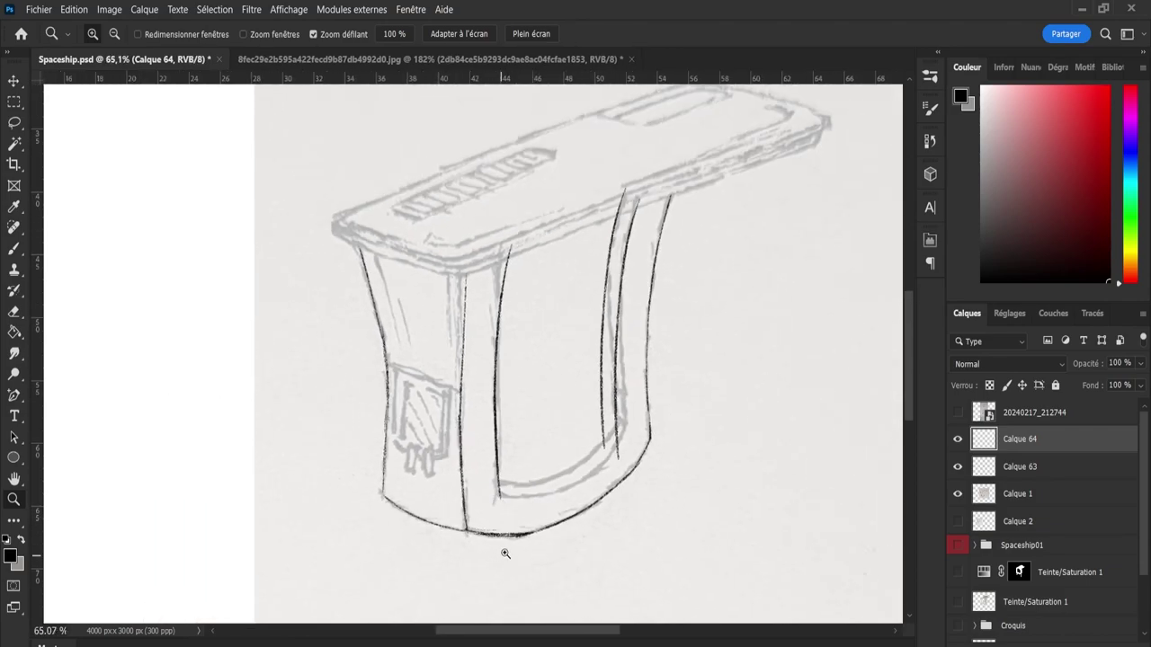
left_click_drag(505, 554, 520, 538)
key("e")
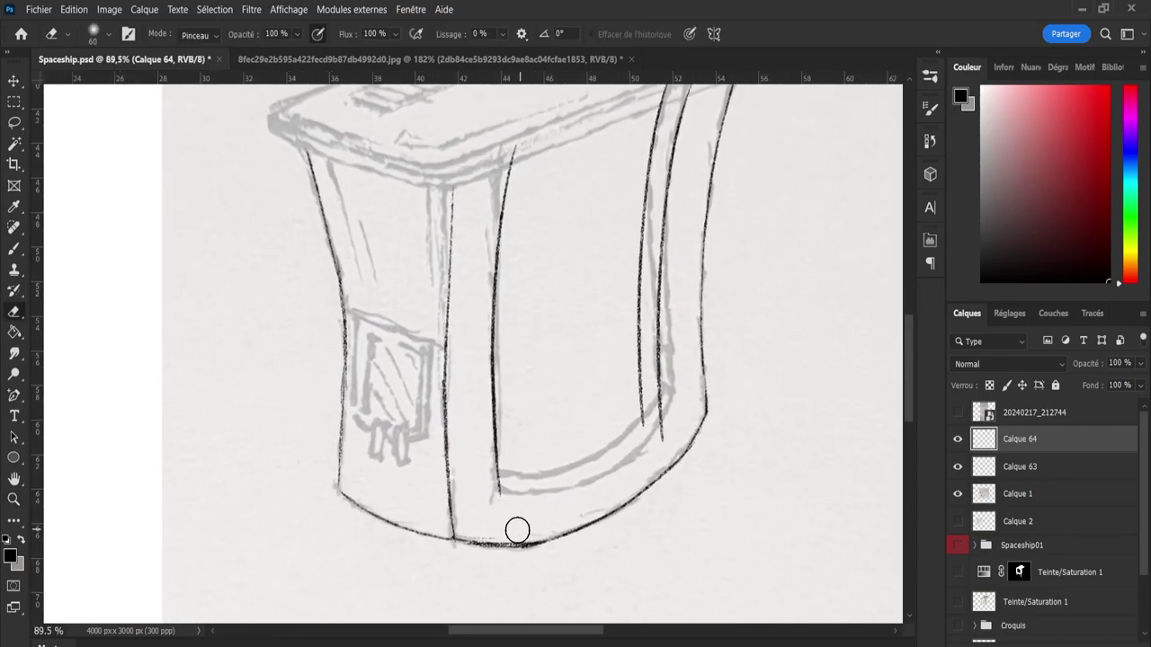
left_click_drag(513, 529, 501, 538)
- Switch to a 39 px textured eraser, compare with Calque 64 hidden, and thin the bottom contour
key("period")
left_click(473, 456)
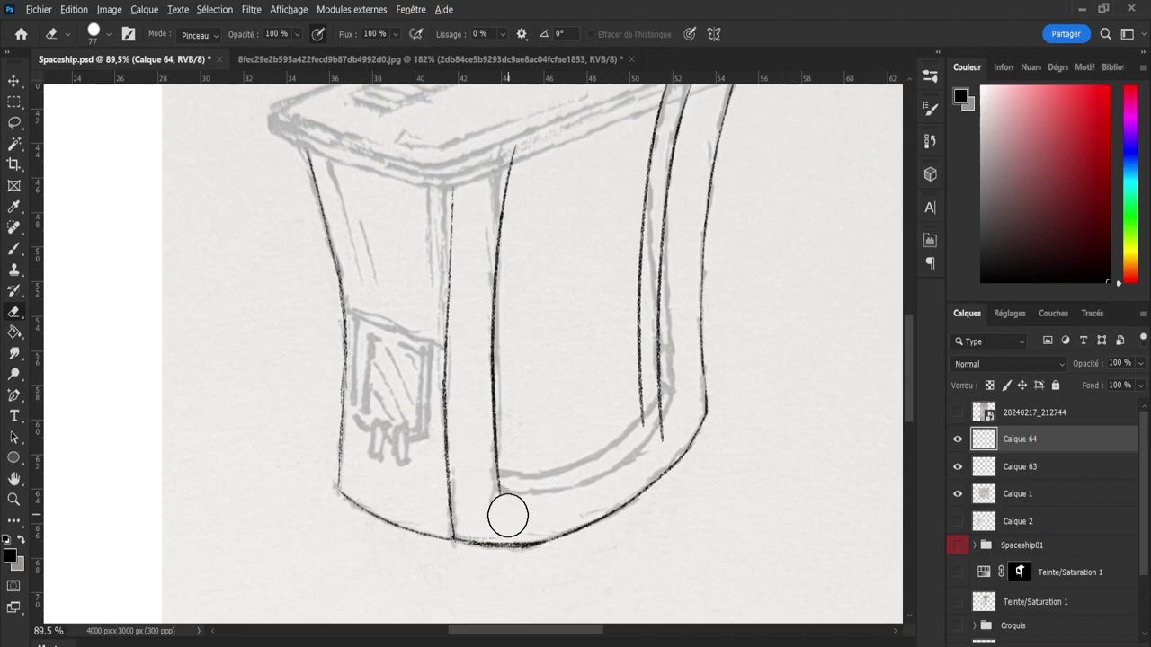
mouse_move(473, 456)
left_mouse_down()
mouse_move(478, 532)
mouse_move(512, 535)
left_mouse_up()
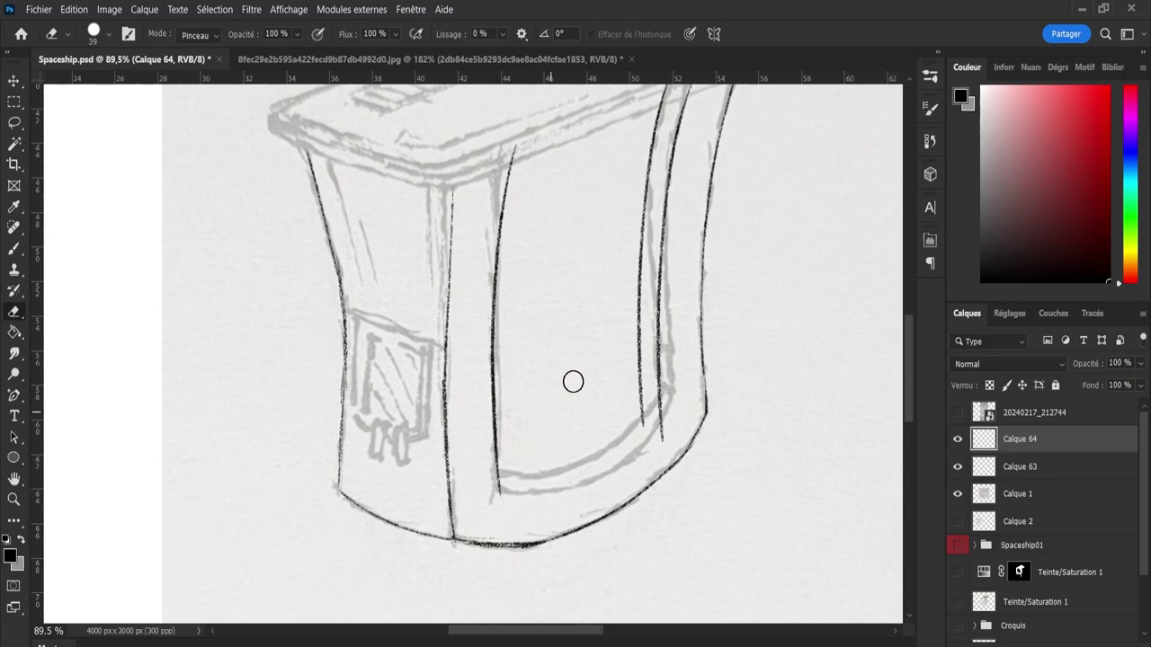
left_click(930, 108)
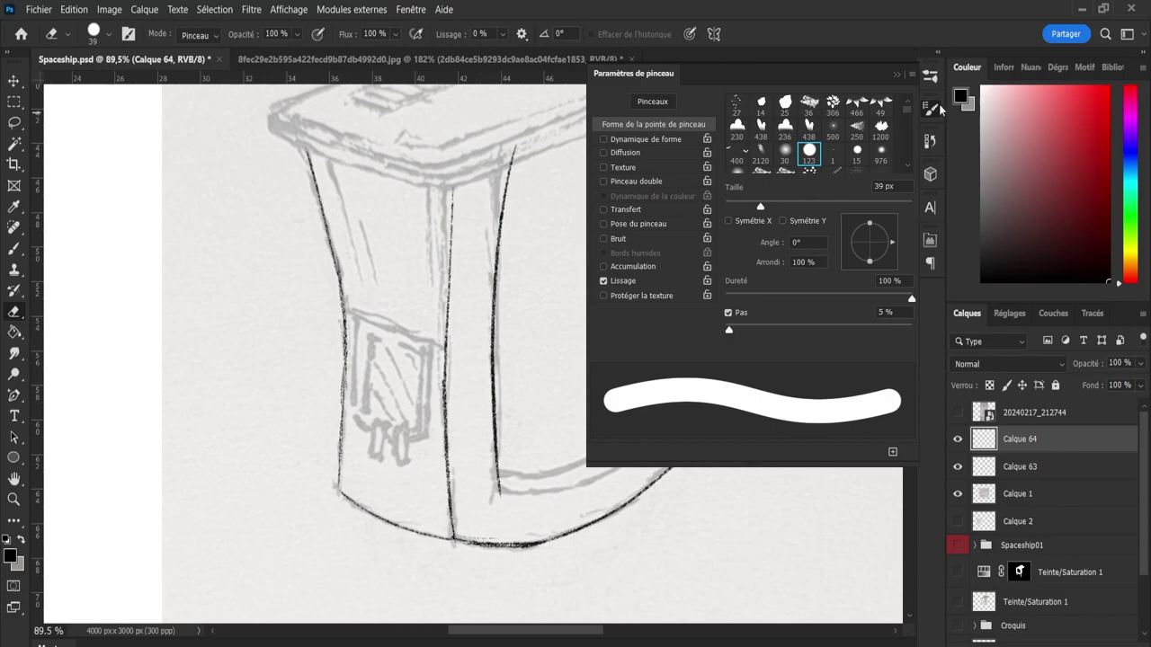
left_click(931, 108)
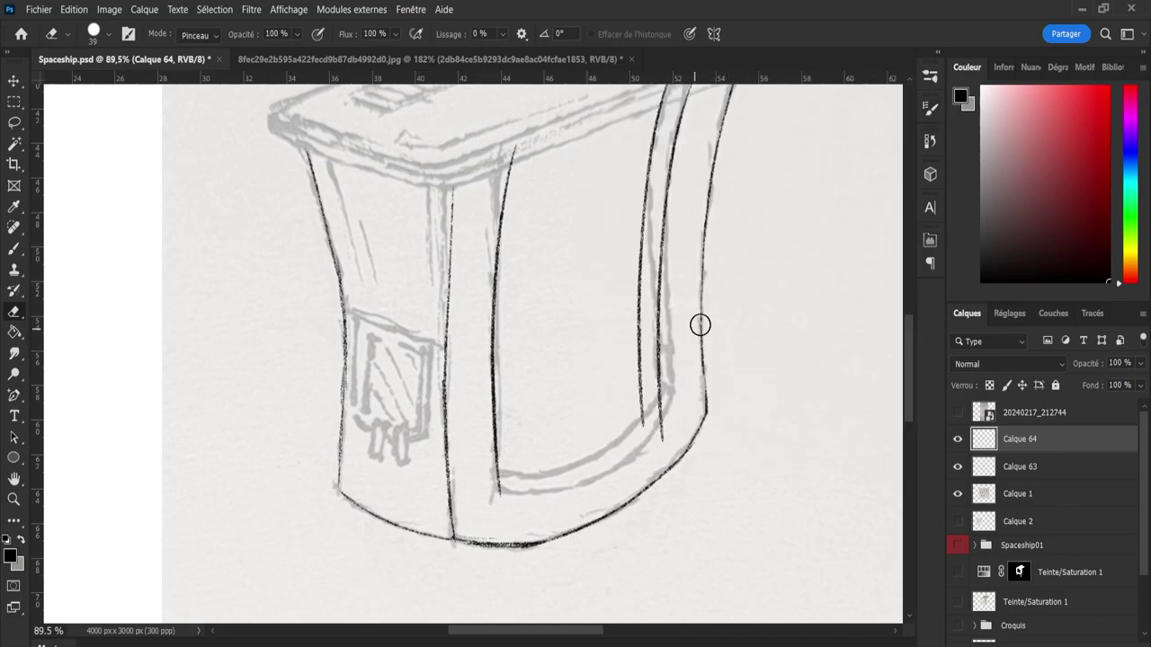
left_click(957, 440)
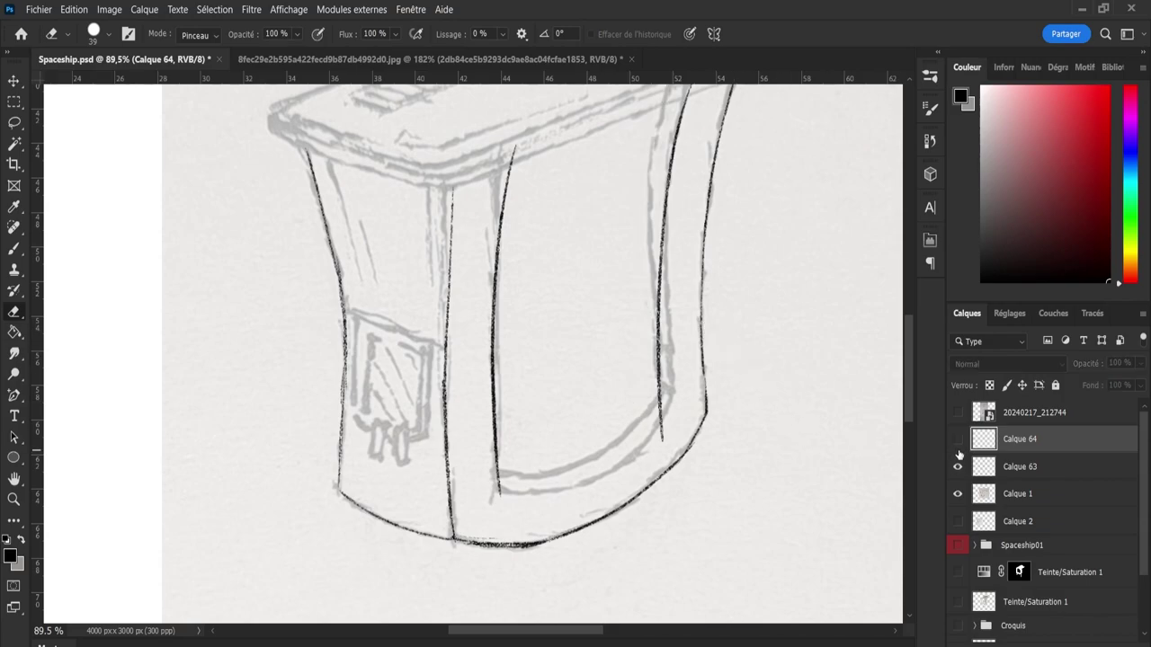
left_click(980, 473)
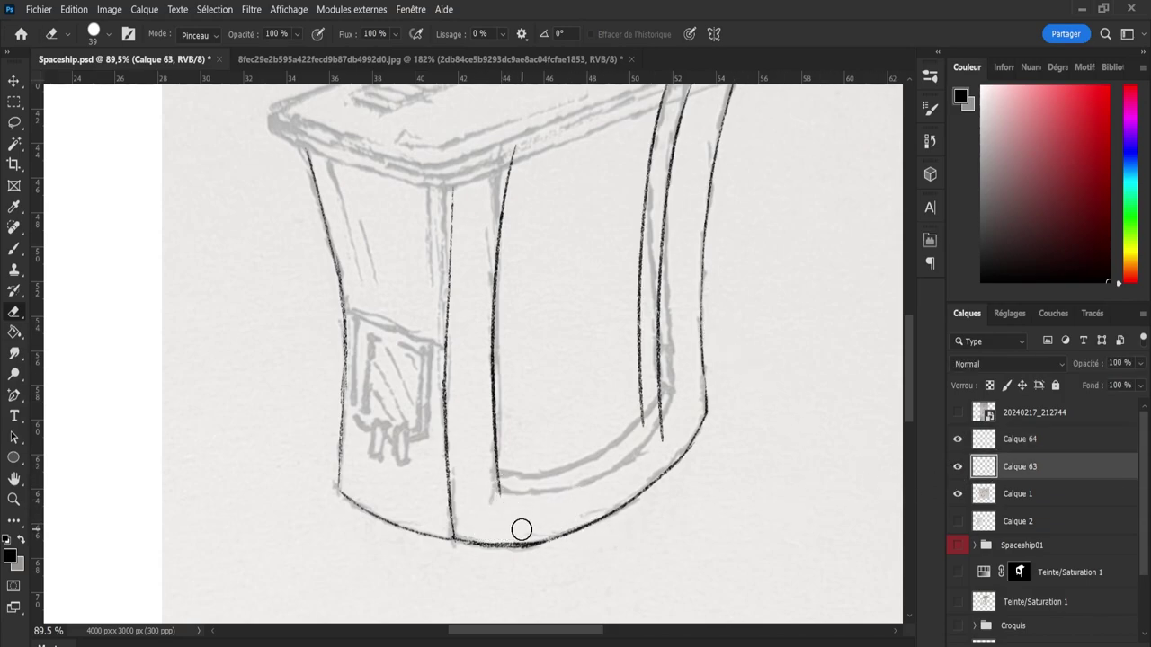
left_click_drag(529, 532, 488, 534)
- Try several brush strokes for the inner bottom curve from the front leg toward the right leg
key("b")
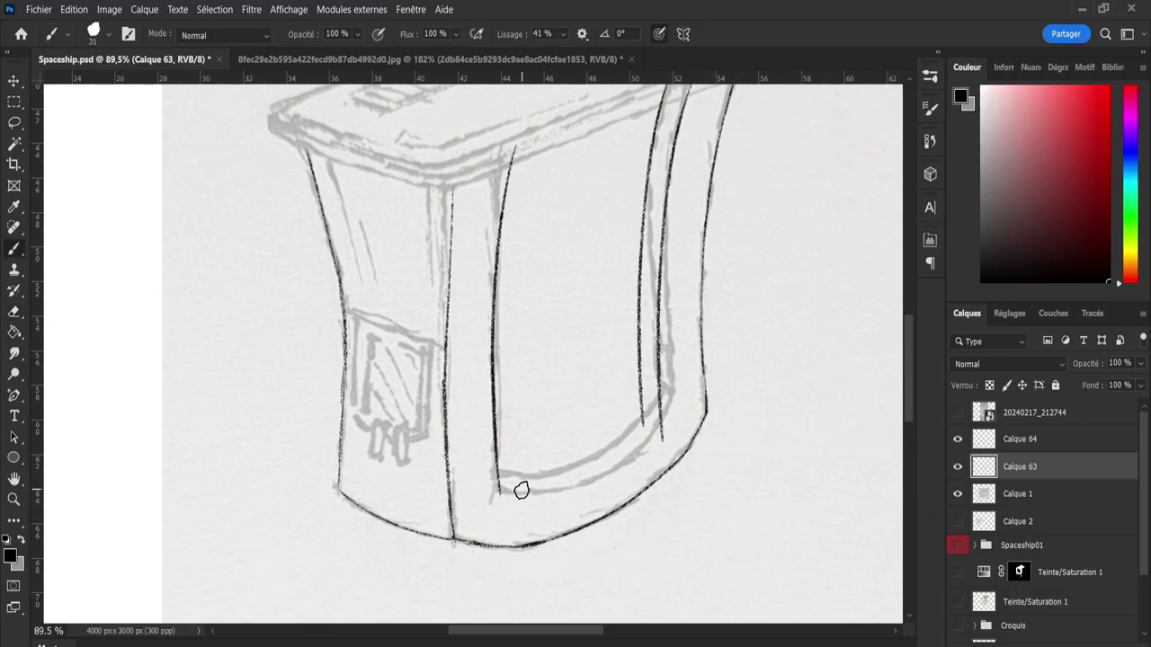
mouse_move(495, 476)
left_mouse_down()
mouse_move(546, 480)
mouse_move(665, 422)
left_mouse_up()
key("ctrl+z")
key("ctrl+z")
left_click_drag(501, 481, 647, 412)
key("ctrl+z")
left_click_drag(498, 488, 693, 385)
key("ctrl+z")
mouse_move(501, 488)
left_mouse_down()
mouse_move(663, 437)
mouse_move(689, 395)
left_mouse_up()
key("ctrl+z")
left_click_drag(500, 485, 683, 390)
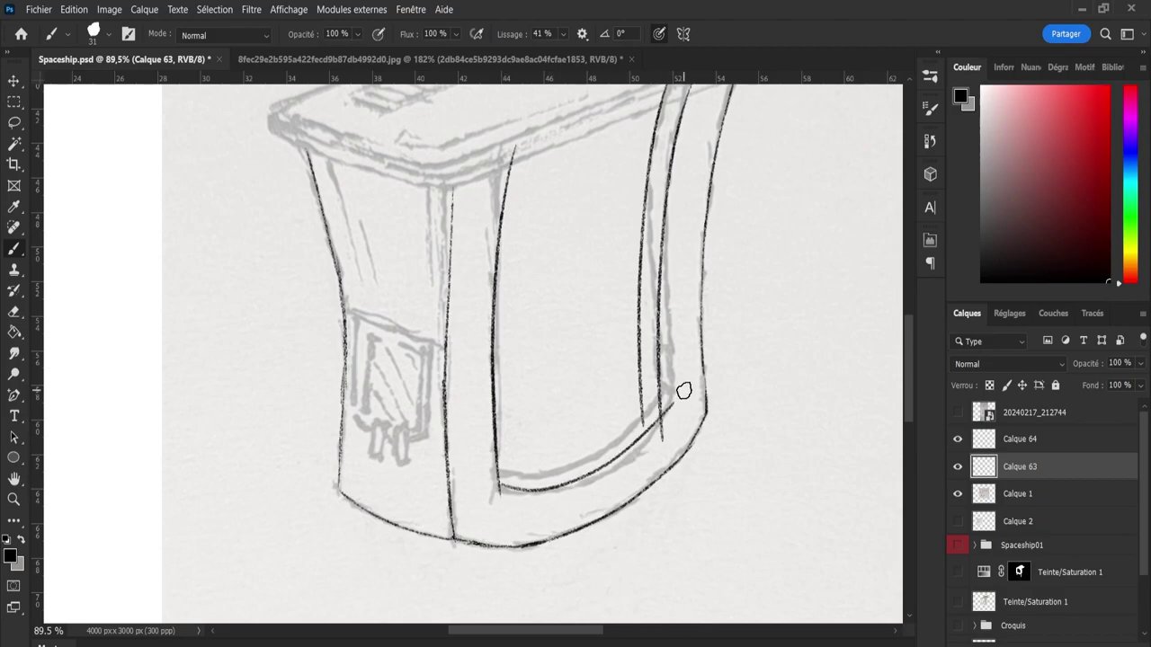
key("ctrl+z")
mouse_move(495, 488)
left_mouse_down()
mouse_move(666, 437)
mouse_move(681, 394)
left_mouse_up()
key("ctrl+z")
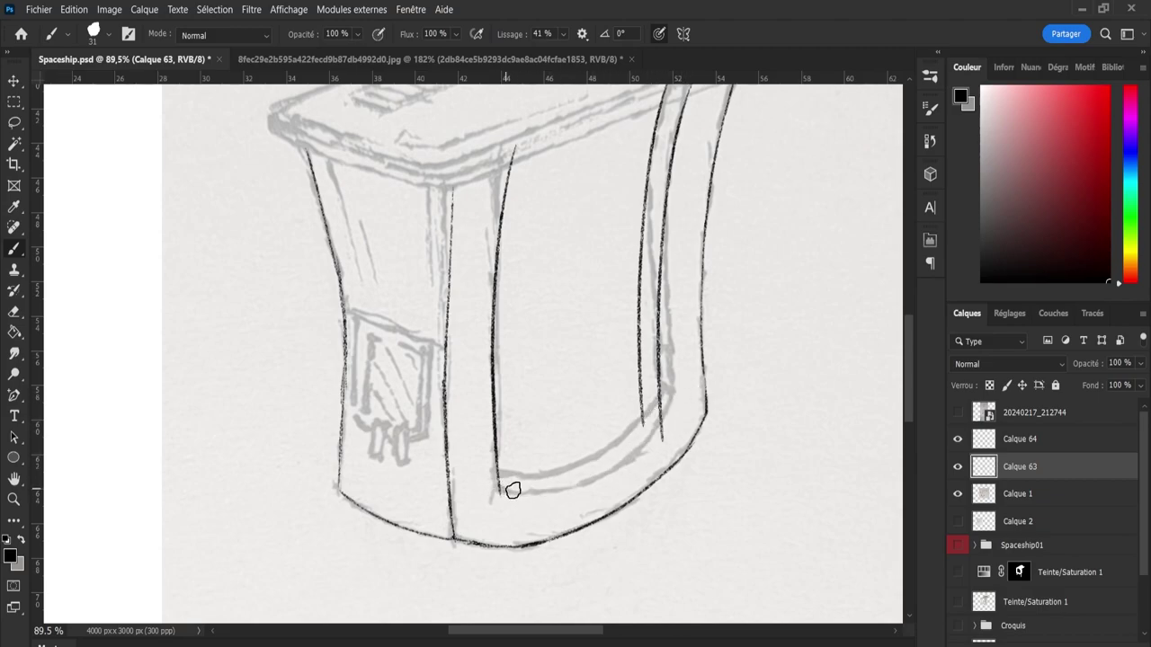
left_click_drag(504, 490, 683, 392)
key("ctrl+z")
mouse_move(509, 491)
left_mouse_down()
mouse_move(578, 482)
mouse_move(692, 384)
left_mouse_up()
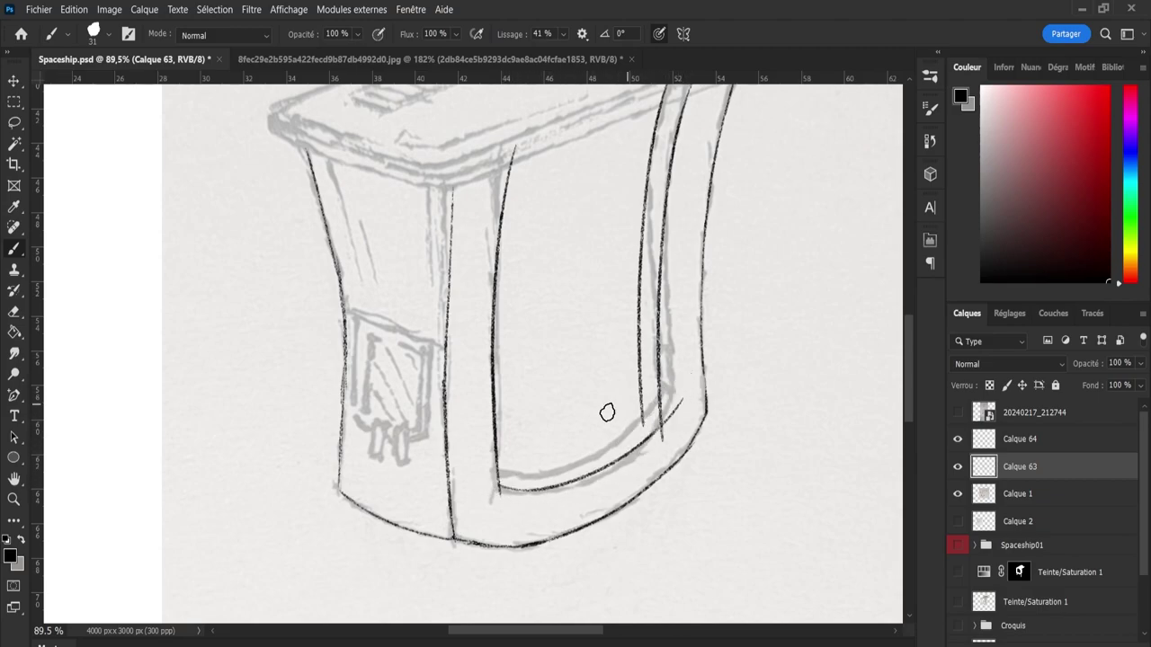
- Redraw the inner curve as one long stroke reaching the right leg
key("ctrl+z")
mouse_move(495, 487)
left_mouse_down()
mouse_move(590, 480)
mouse_move(627, 452)
left_mouse_up()
key("ctrl+z")
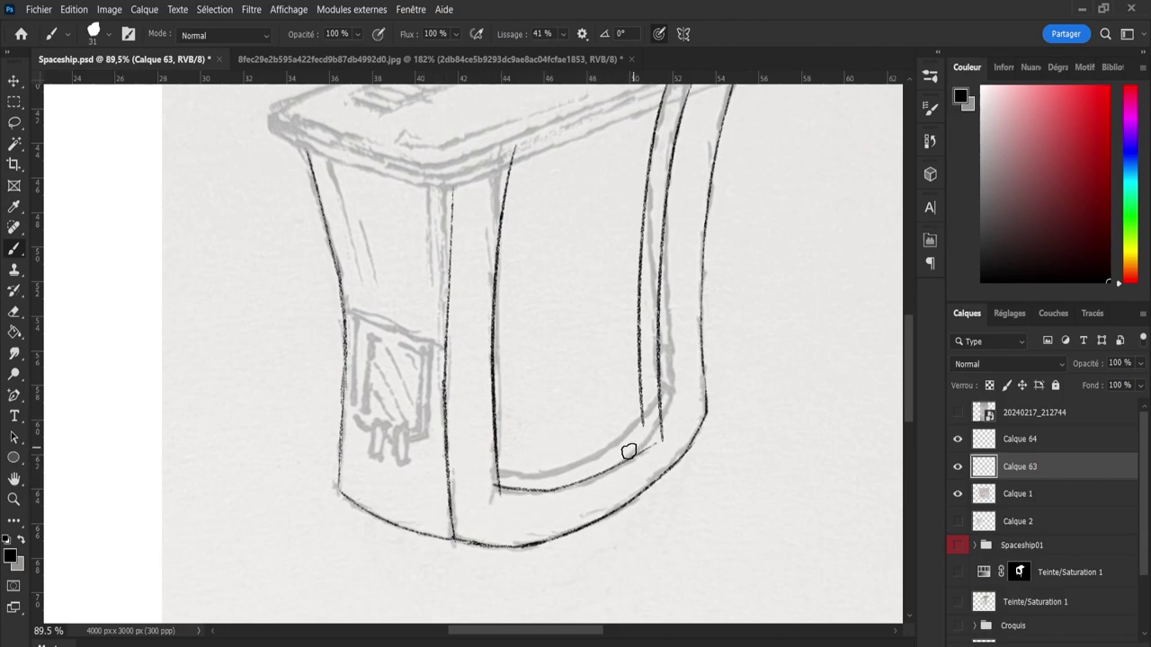
key("ctrl+z")
left_click_drag(544, 488, 639, 444)
key("ctrl+z")
left_click_drag(540, 488, 701, 390)
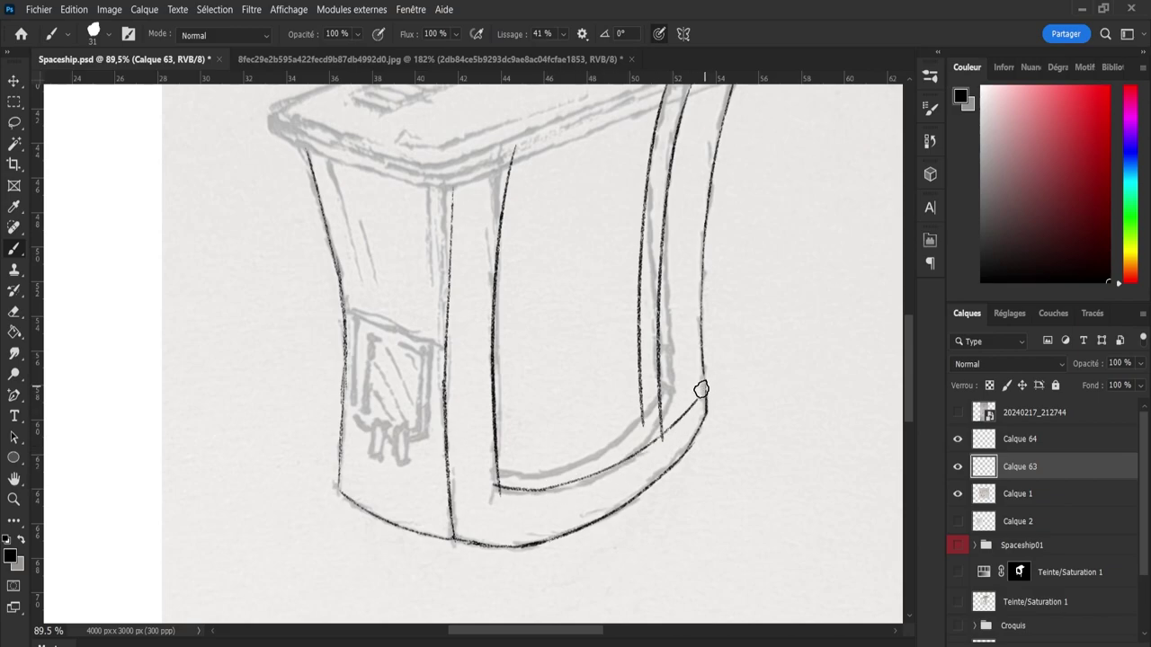
key("ctrl+z")
key("ctrl+z")
left_click_drag(496, 488, 674, 416)
key("ctrl+z")
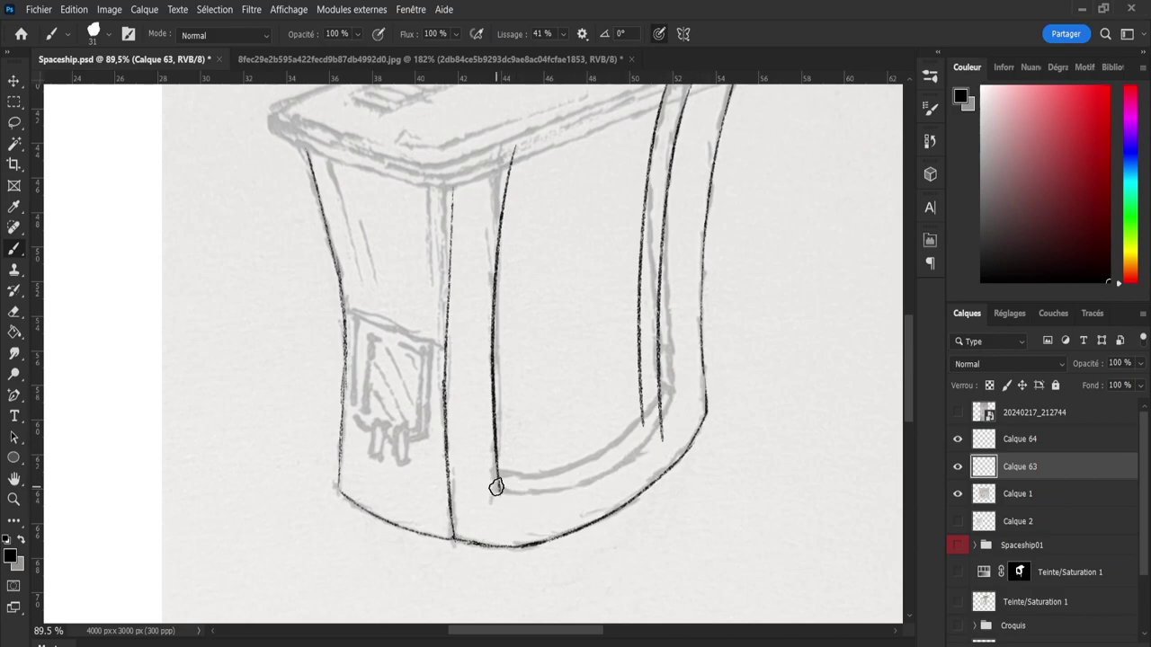
left_click_drag(496, 488, 666, 402)
- Try an extra upper line along the inner curve, then undo it
left_click_drag(495, 474, 589, 444)
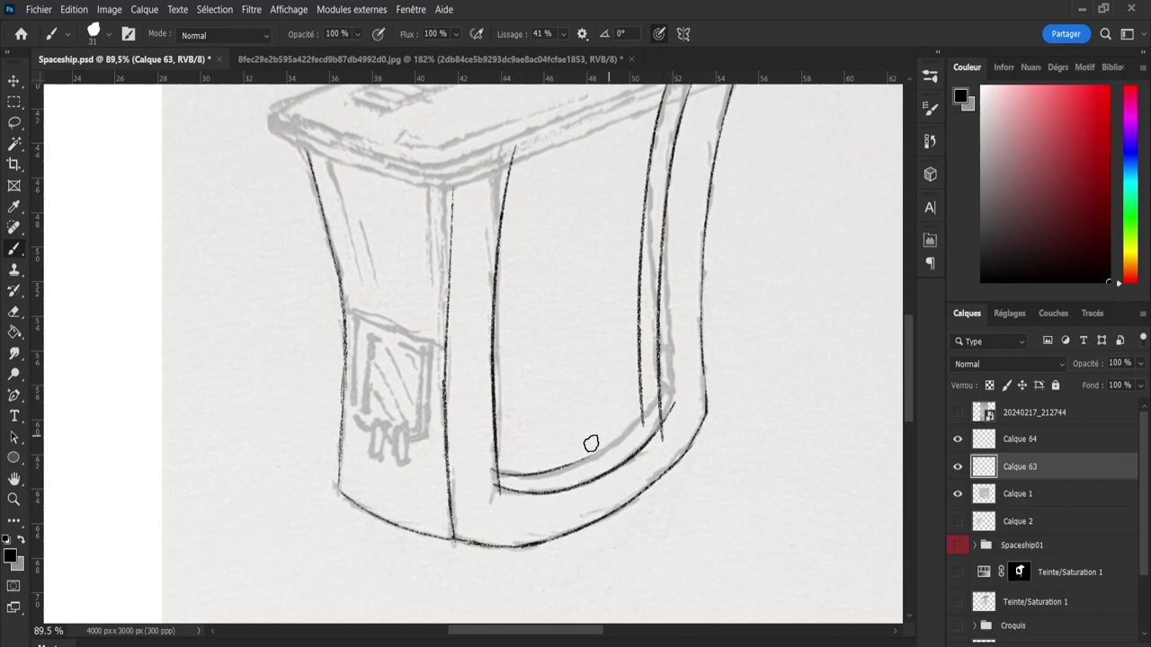
key("ctrl+z")
left_click_drag(494, 470, 661, 407)
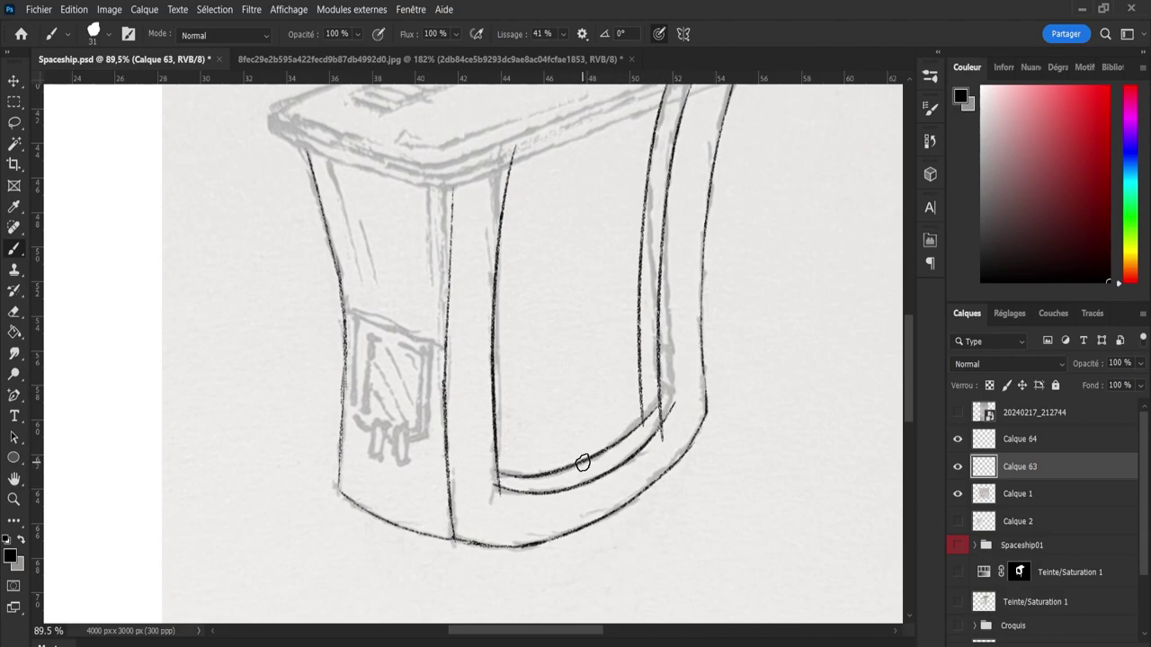
key("ctrl+z")
left_click_drag(506, 477, 640, 409)
key("ctrl+z")
- Copy the inner curve to a new layer and shift it up-left into a second line
key("l")
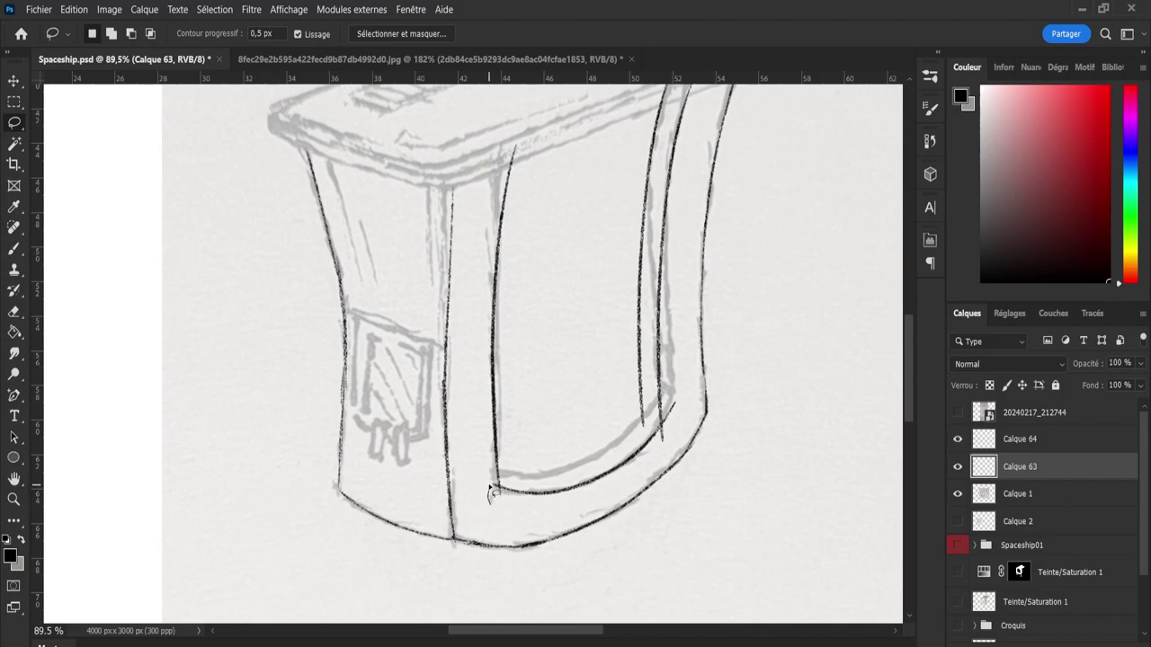
mouse_move(539, 478)
left_mouse_down()
mouse_move(633, 446)
mouse_move(490, 501)
left_mouse_up()
key("ctrl+j")
key("v")
left_click_drag(606, 483, 596, 456)
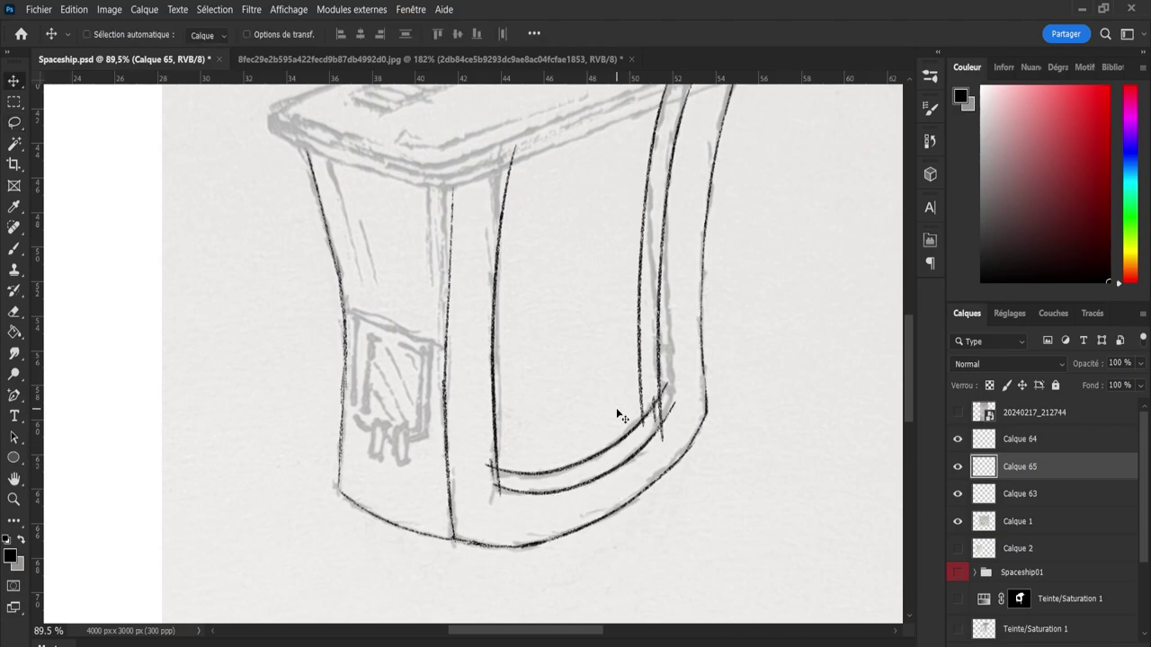
- Erase overlapping ends at the leg junction and merge Calque 63–65 into one layer
key("e")
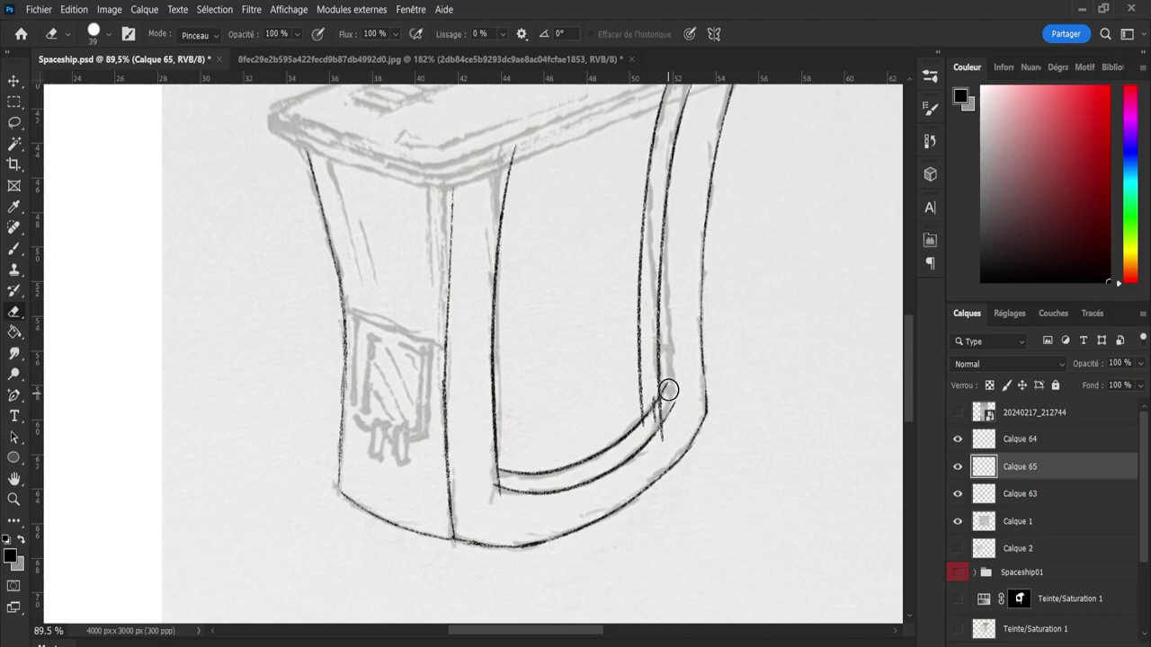
left_click_drag(666, 381, 644, 413)
left_click(1003, 441)
left_click(1007, 494, "shift")
key("ctrl+e")
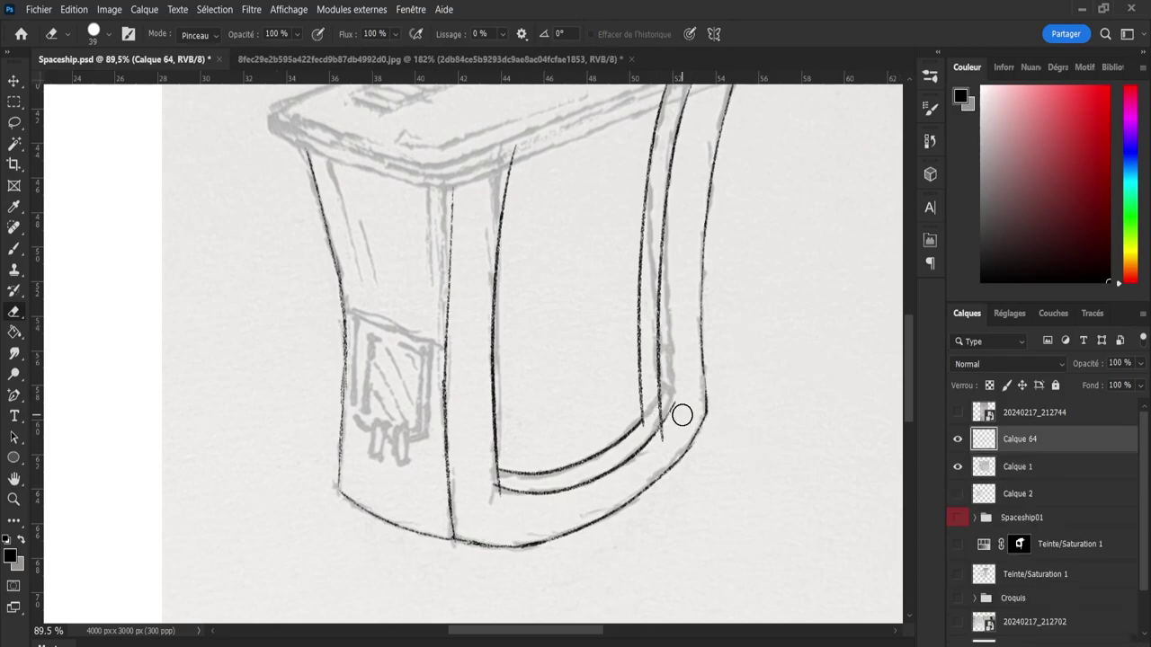
- Erase the line tail below the inner curve with a 23 px eraser, then zoom out fully
left_click_drag(673, 413, 672, 440)
left_click(657, 430)
left_click_drag(656, 430, 651, 429)
key("b")
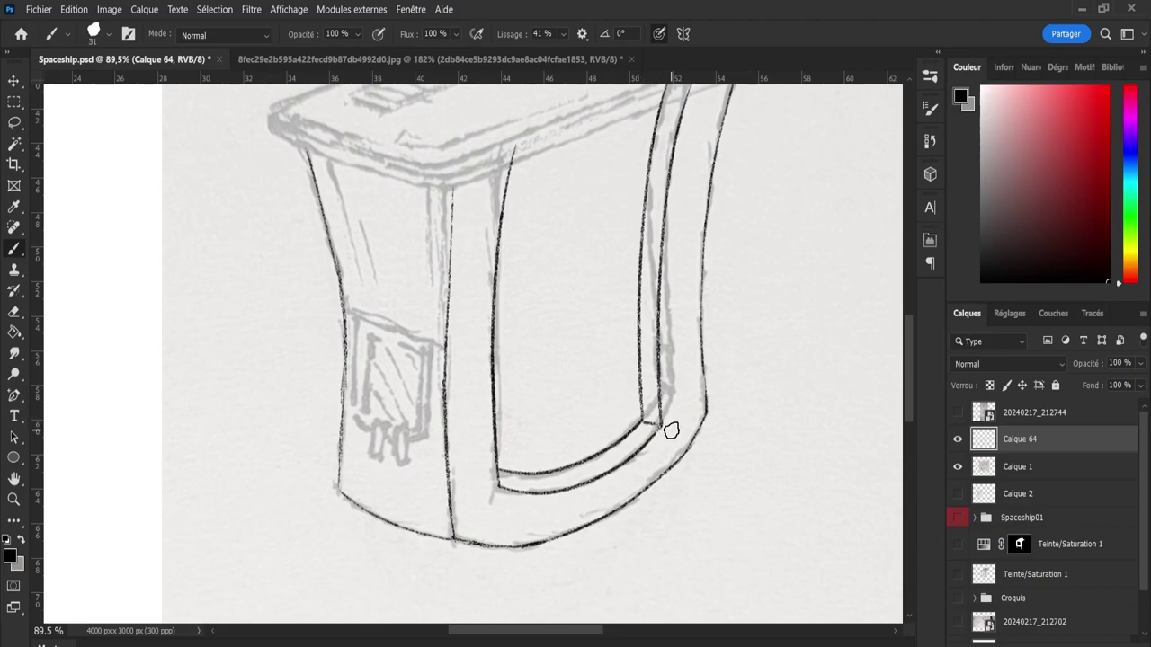
key("z")
mouse_move(625, 381)
left_mouse_down()
mouse_move(586, 381)
mouse_move(684, 462)
left_mouse_up()
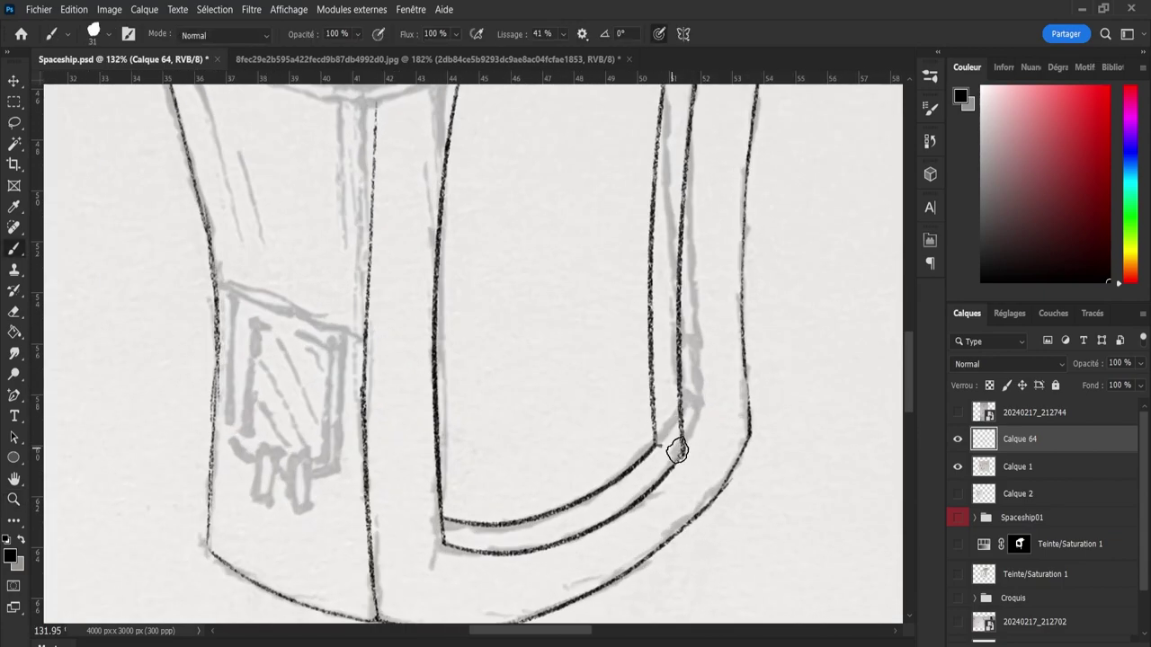
key("z")
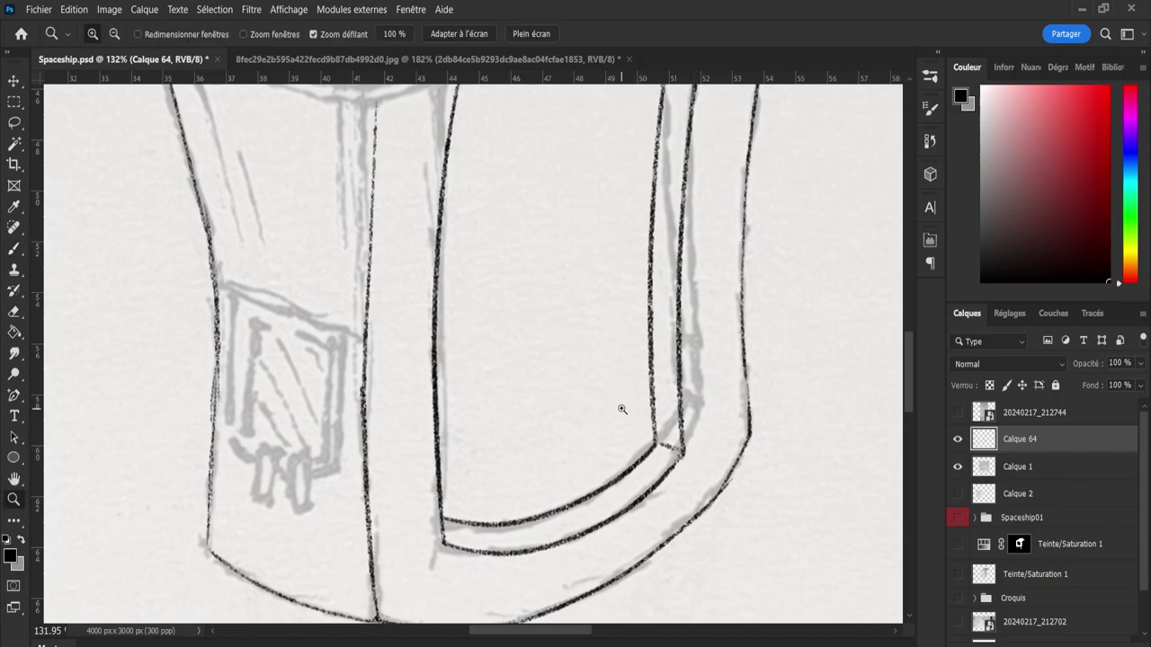
mouse_move(619, 405)
left_mouse_down()
mouse_move(576, 394)
mouse_move(577, 312)
left_mouse_up()
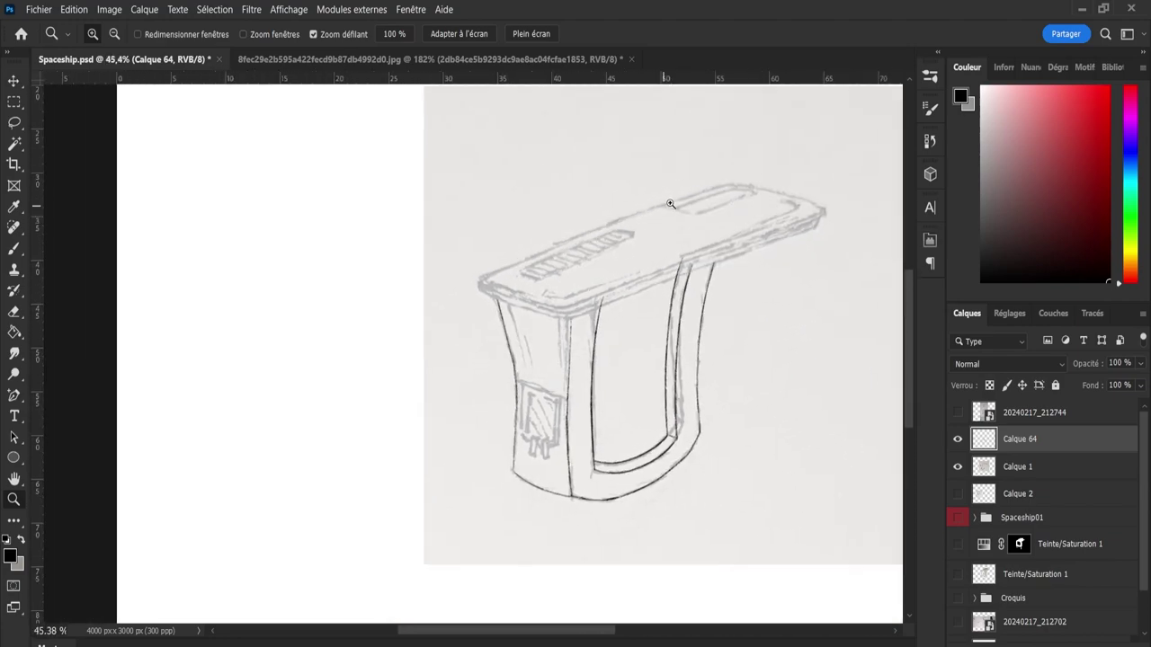
- Ink the left leg's top edge and begin the tabletop's lower edge, redoing bad strokes
left_click_drag(669, 204, 686, 198)
key("b")
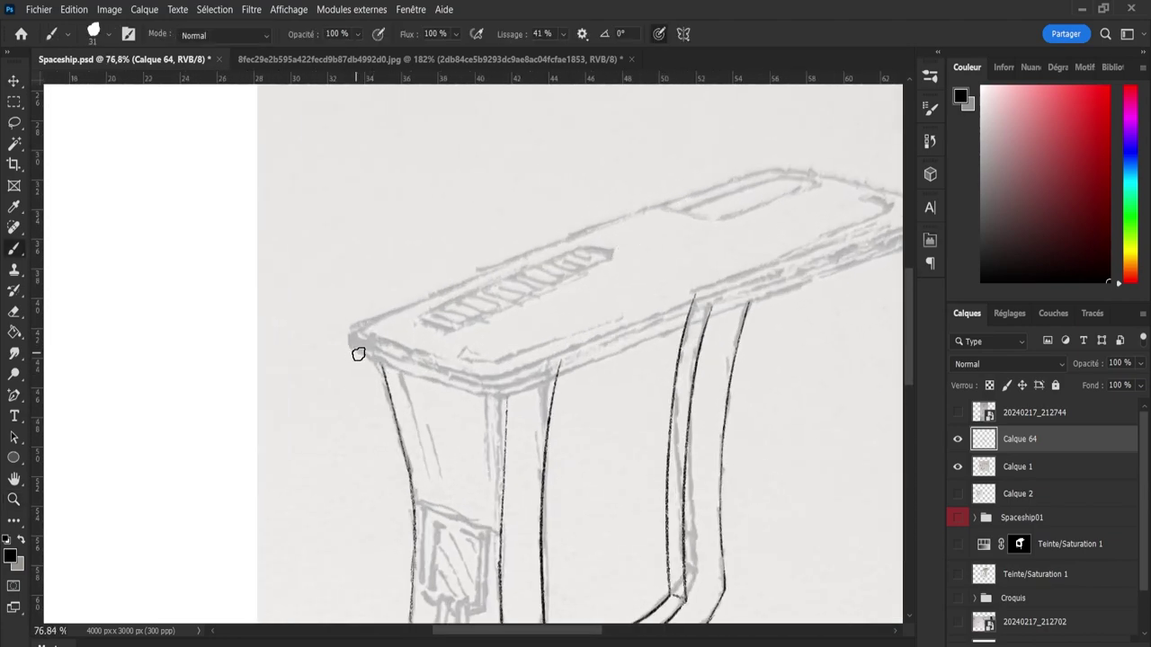
mouse_move(454, 384)
left_mouse_down()
mouse_move(368, 357)
mouse_move(508, 396)
left_mouse_up()
key("ctrl+z")
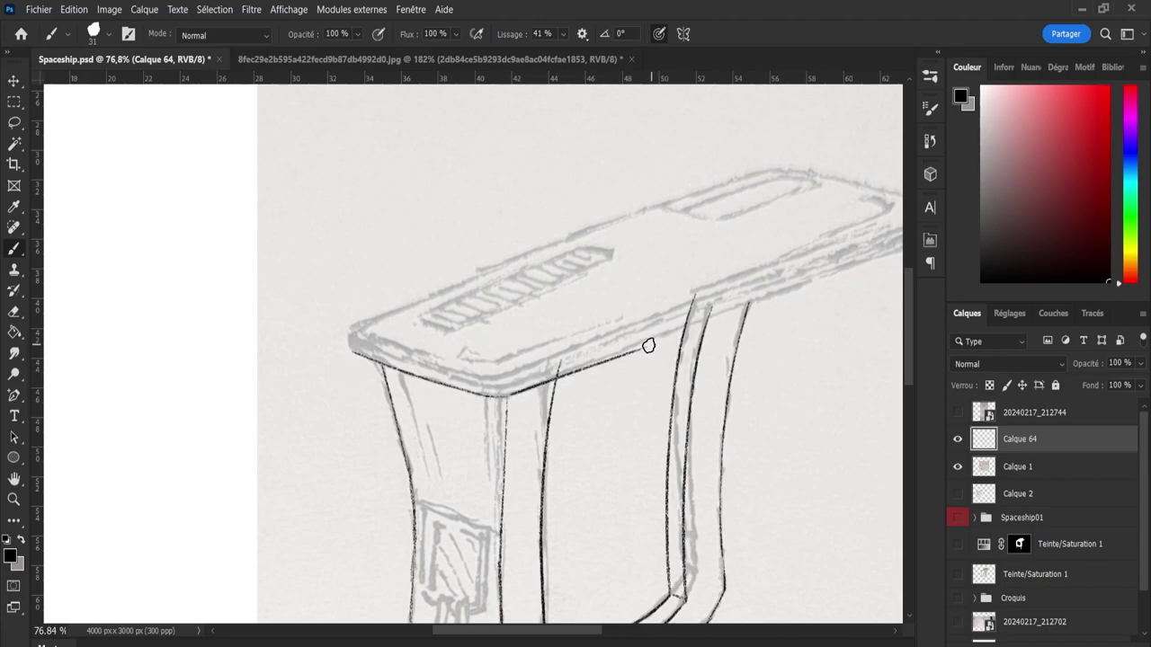
left_click_drag(512, 393, 614, 357)
key("ctrl+z")
left_click_drag(504, 396, 562, 376)
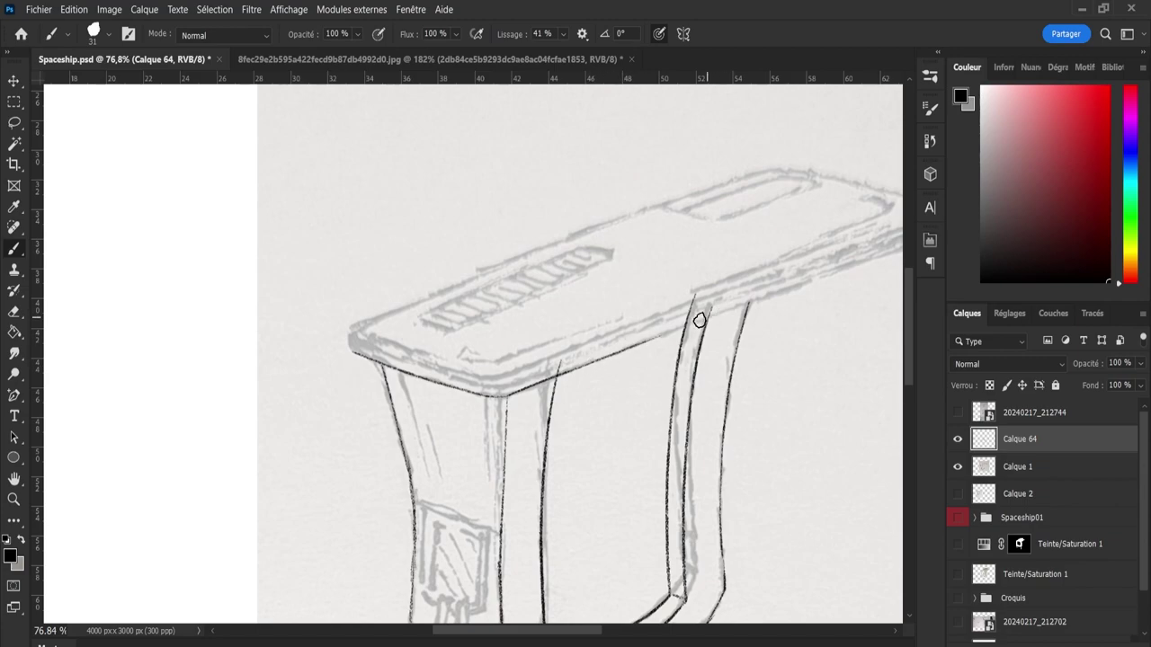
- Continue the tabletop's lower edge line right until it meets the far right corner
left_click_drag(598, 360, 764, 295)
scroll(706, 280, "right", 3)
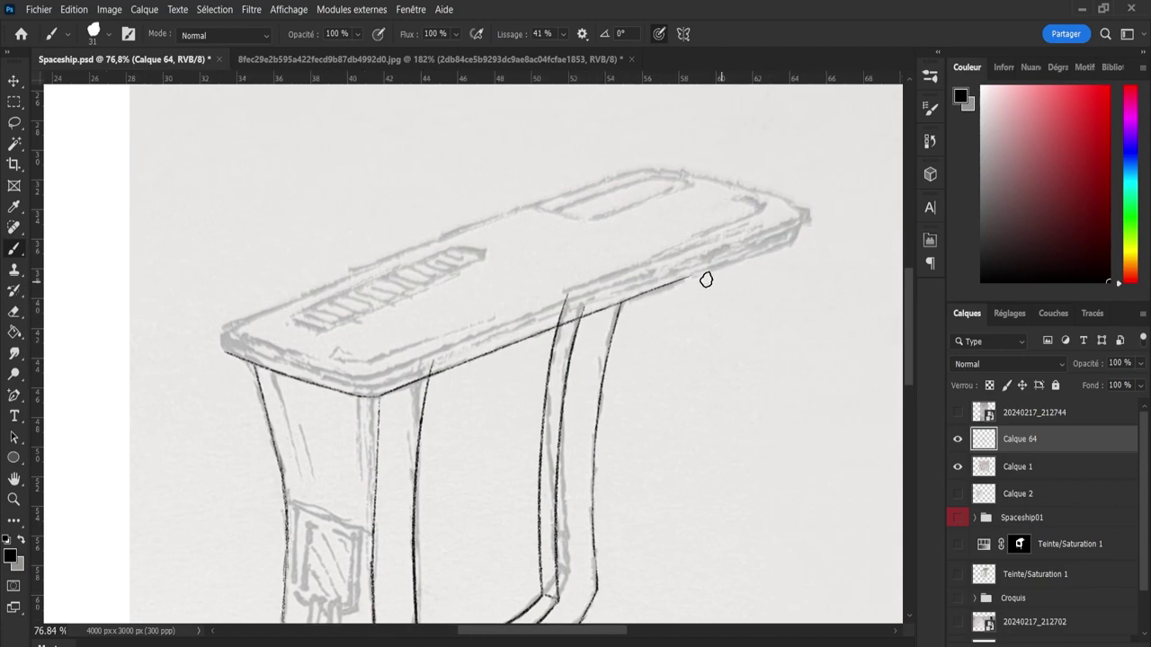
left_click_drag(673, 282, 830, 218)
key("ctrl+z")
left_click_drag(687, 277, 787, 238)
key("ctrl+z")
left_click_drag(689, 269, 763, 240)
key("ctrl+z")
left_click_drag(683, 275, 772, 241)
key("ctrl+z")
left_click_drag(685, 274, 793, 237)
left_click_drag(791, 241, 801, 219)
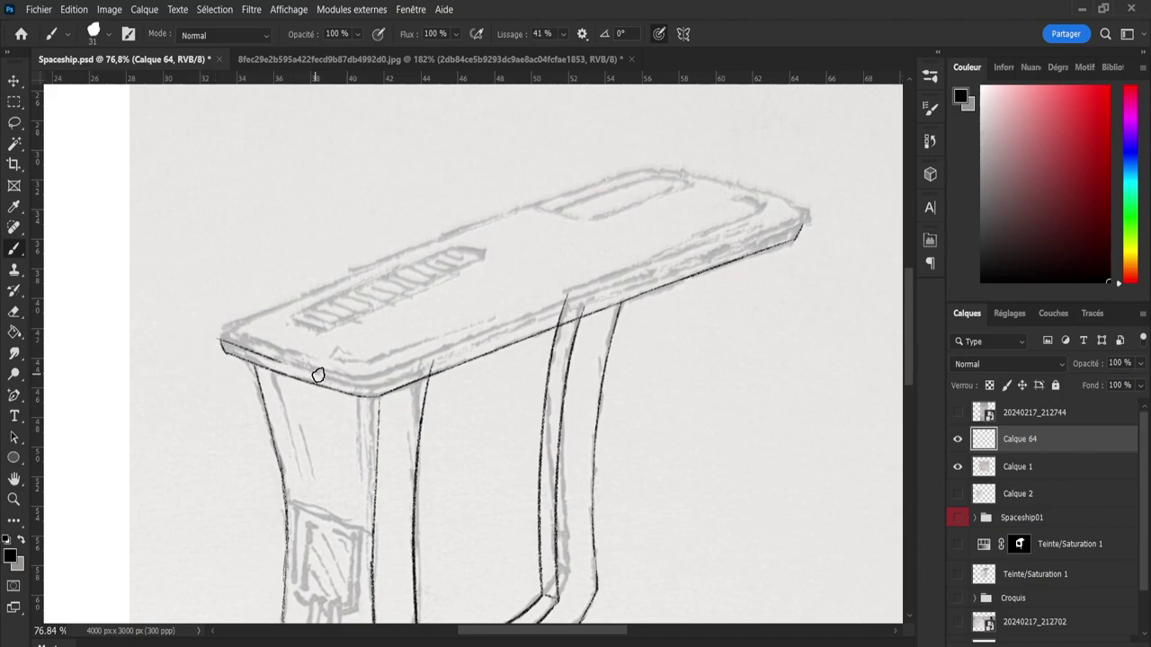
- Ink the tabletop's left end and its front edge from the front corner
left_click_drag(223, 341, 274, 361)
left_click_drag(370, 392, 441, 360)
key("ctrl+z")
key("ctrl+z")
left_click_drag(379, 386, 507, 336)
key("ctrl+z")
left_click_drag(380, 382, 543, 322)
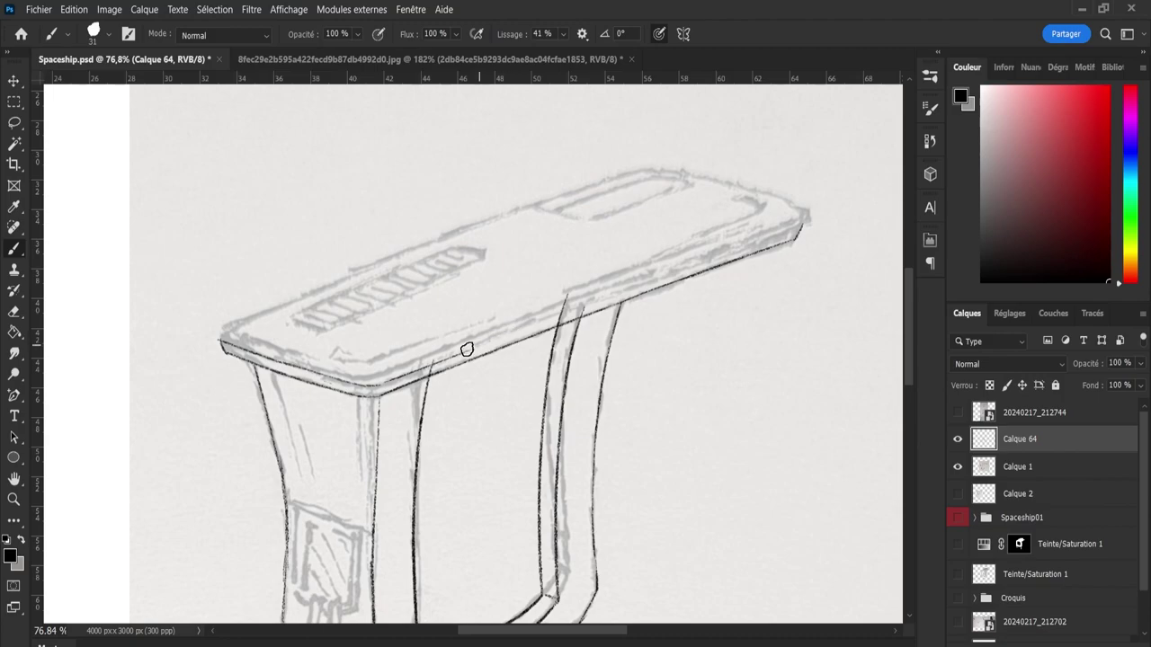
left_click_drag(460, 352, 649, 282)
key("ctrl+z")
left_click_drag(453, 354, 548, 320)
key("ctrl+z")
left_click_drag(451, 357, 539, 318)
- Redraw the front edge toward the right corner, then start lassoing a piece of that stroke
key("ctrl+z")
left_click_drag(470, 344, 566, 314)
key("ctrl+z")
left_click_drag(468, 349, 658, 275)
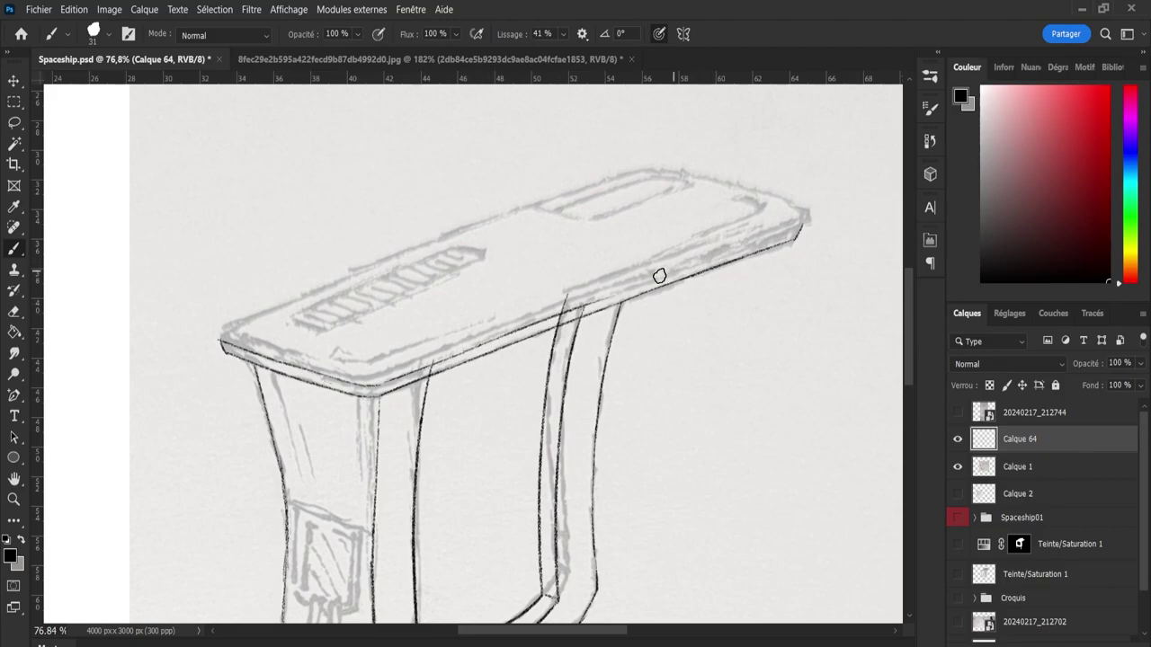
key("ctrl+z")
left_click_drag(477, 341, 698, 264)
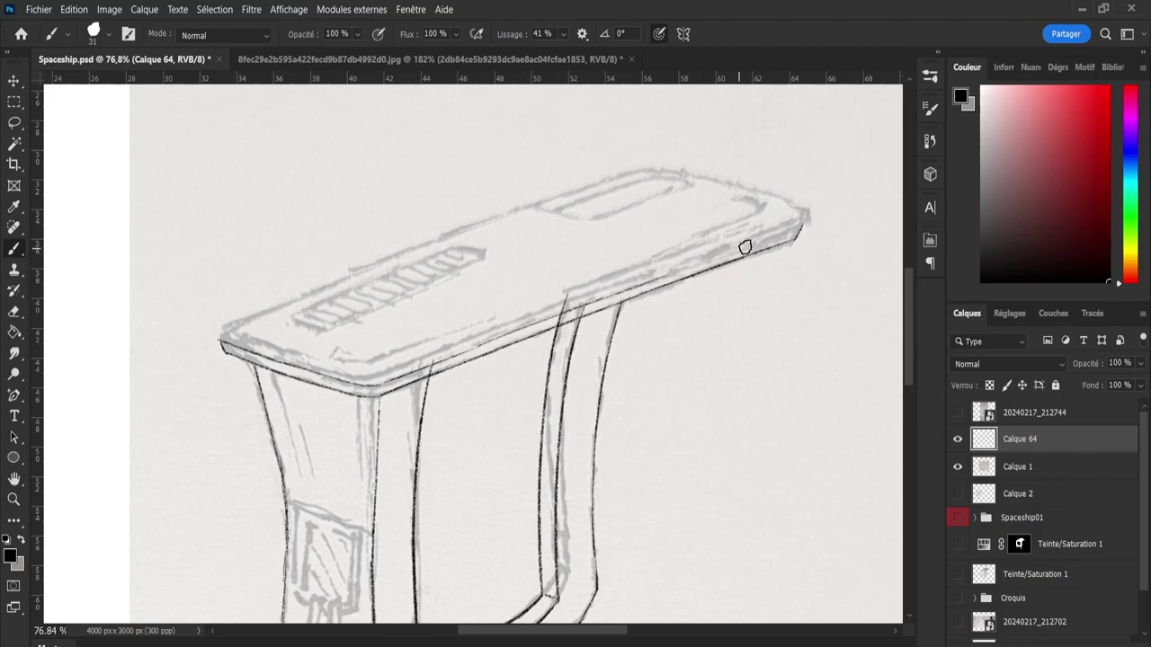
key("ctrl+z")
left_click_drag(570, 310, 693, 261)
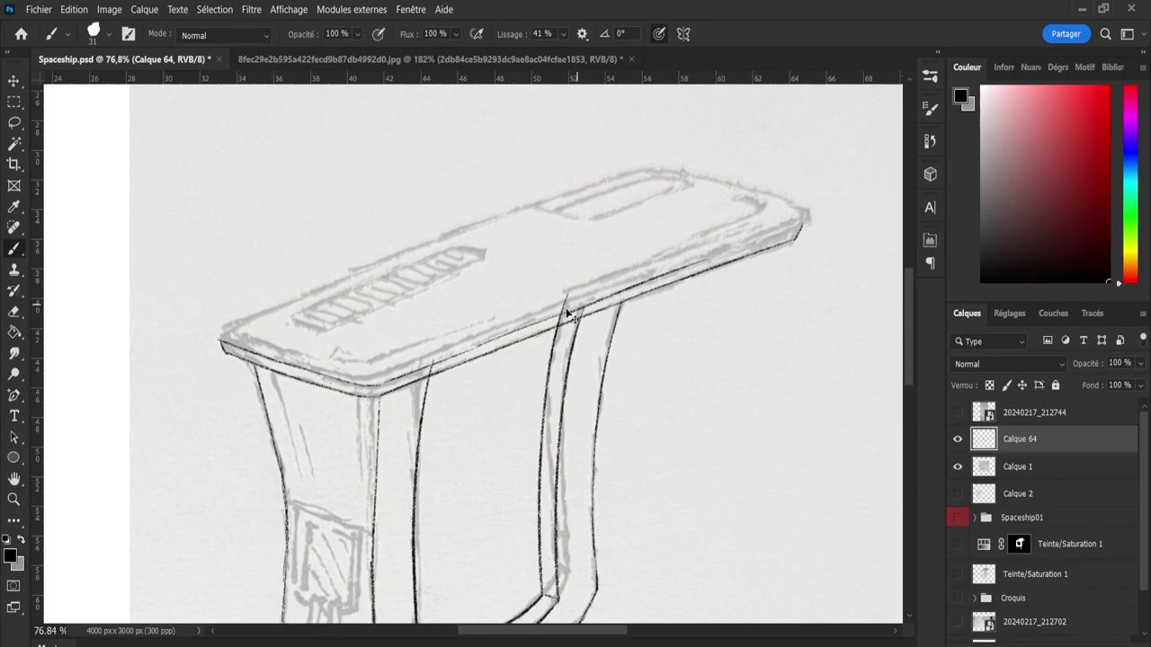
key("ctrl+z")
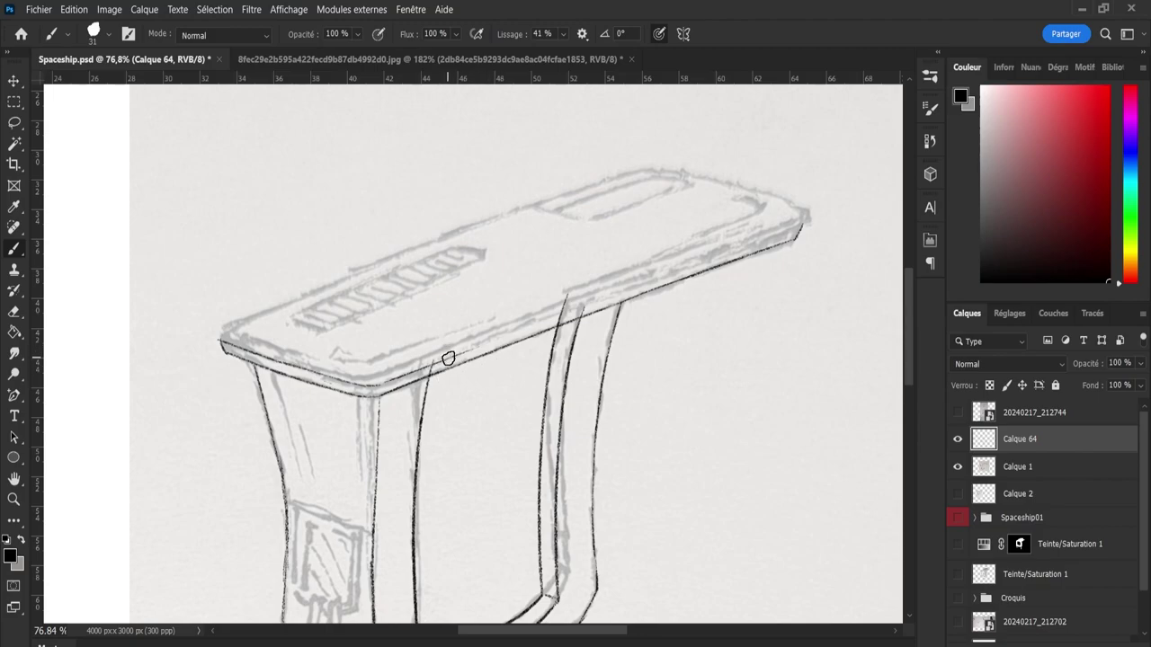
key("l")
left_click_drag(448, 346, 484, 343)
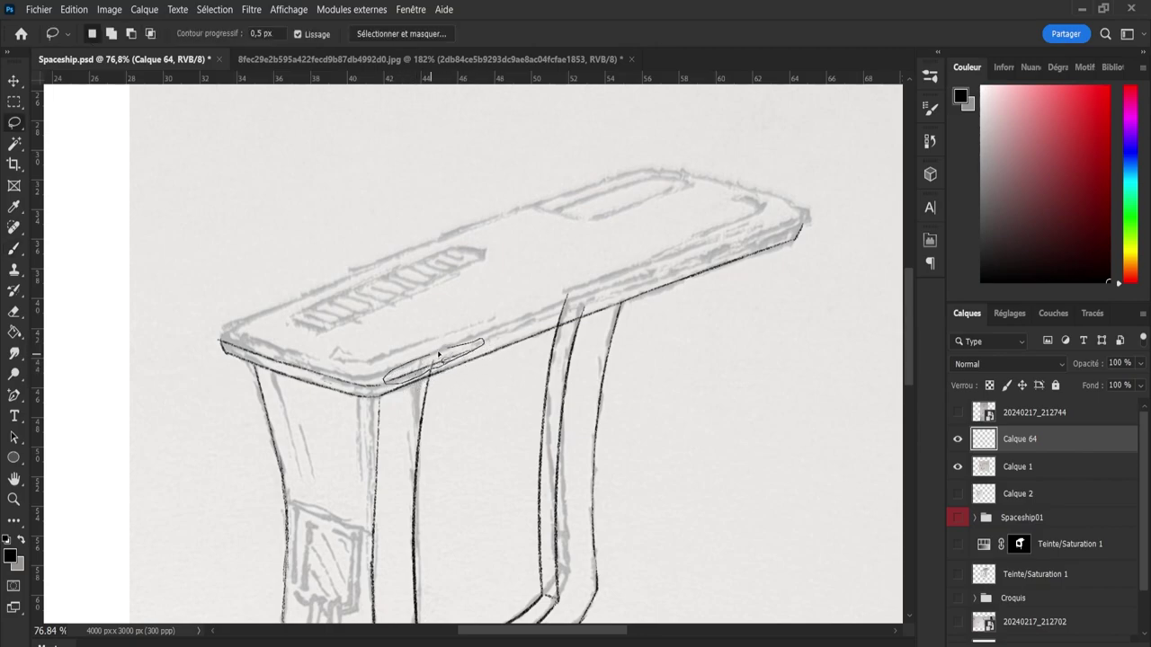
- Copy a lassoed section of the front-edge stroke to its own layer and shift it along the edge
left_click_drag(387, 386, 443, 344)
key("ctrl+j")
key("v")
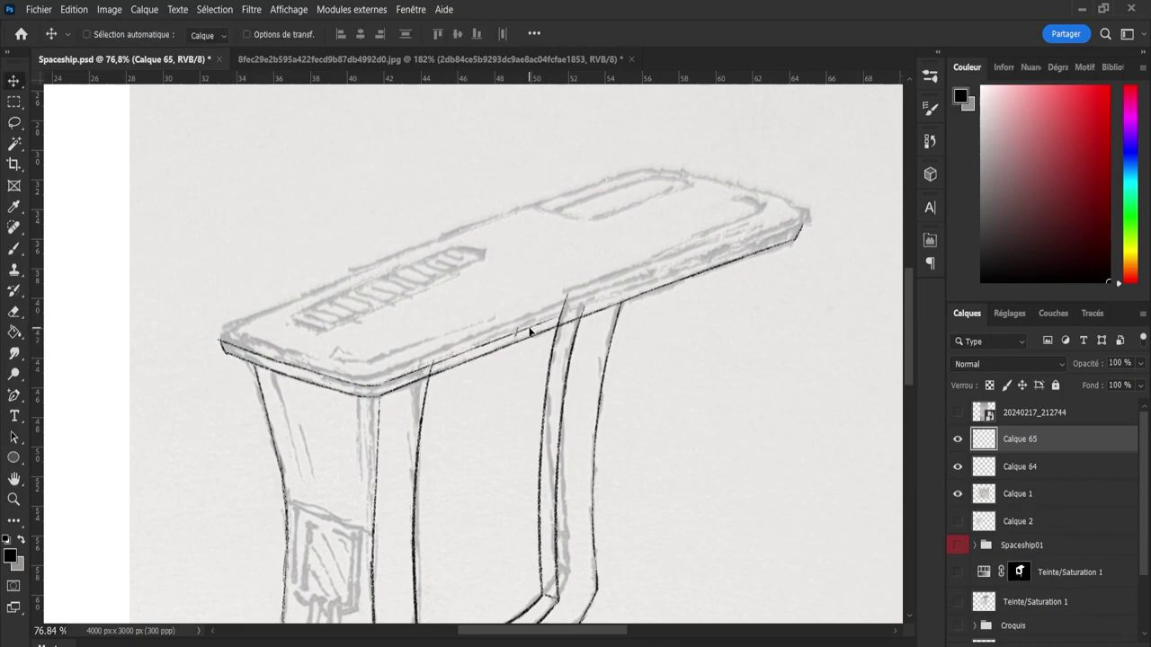
key("ctrl")
left_click_drag(585, 309, 613, 304)
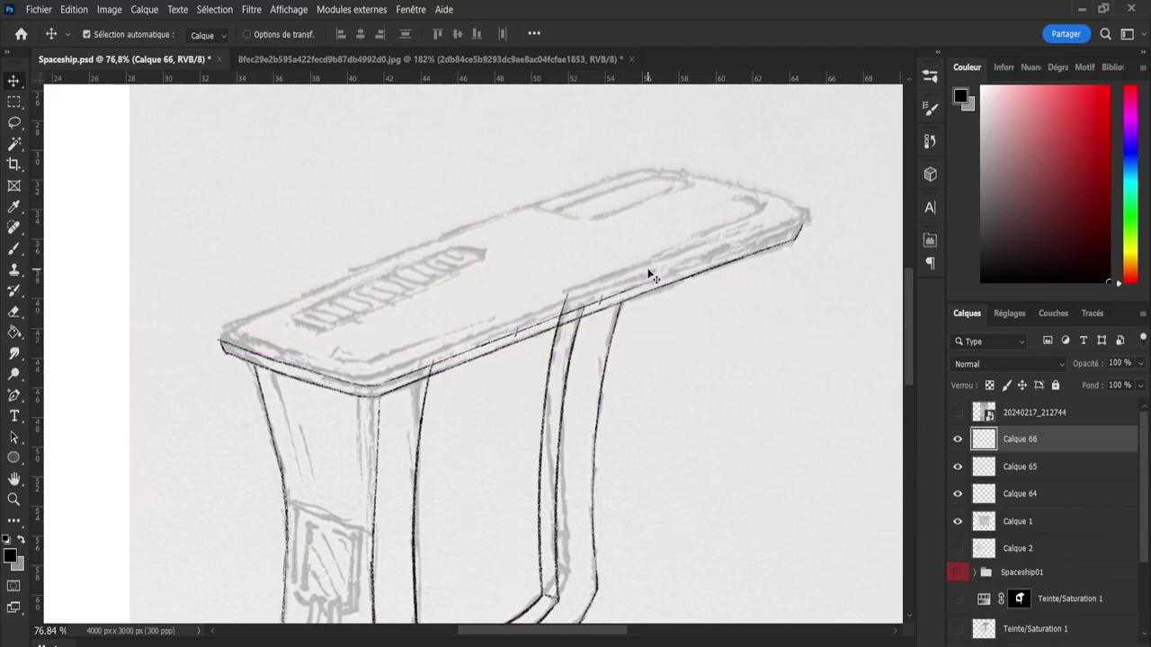
- Place two more stroke copies up the edge to its far right end and merge them
key("ctrl+v")
left_click_drag(500, 358, 711, 266)
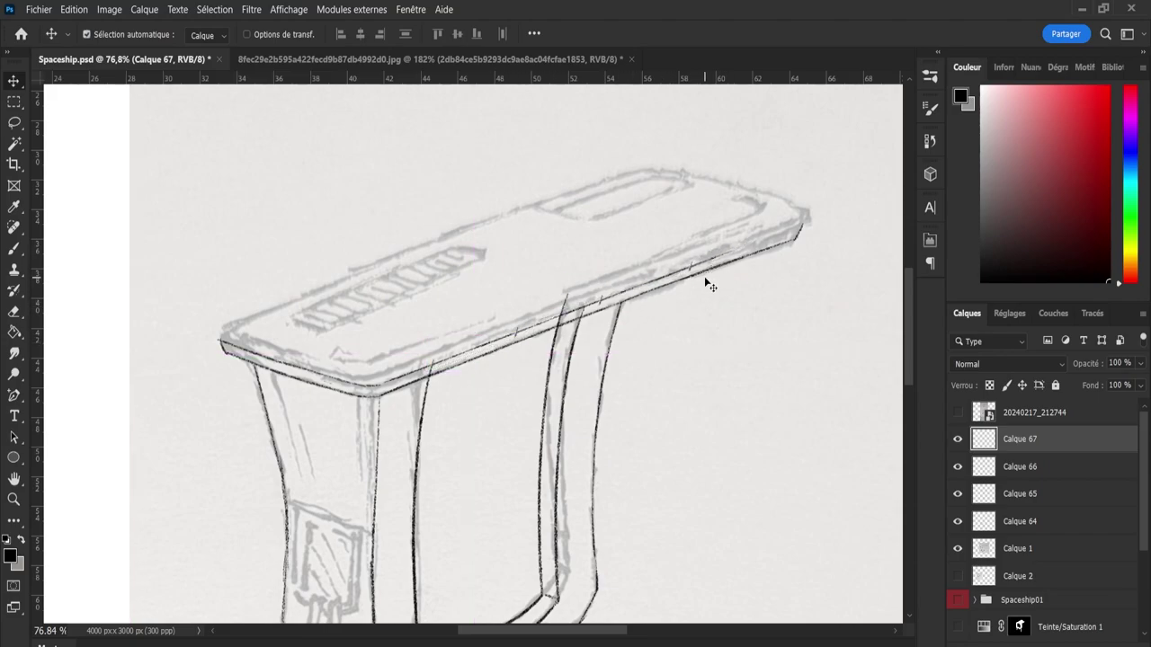
key("ctrl+v")
left_click_drag(482, 362, 785, 238)
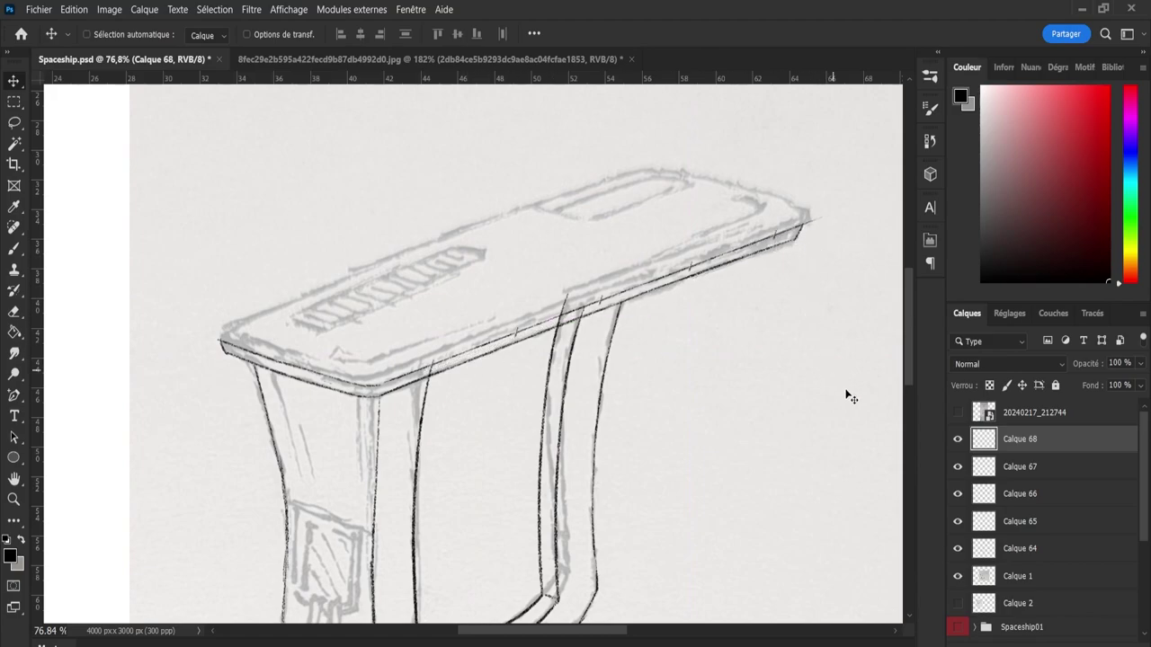
left_click(1019, 504, "shift")
key("ctrl+e")
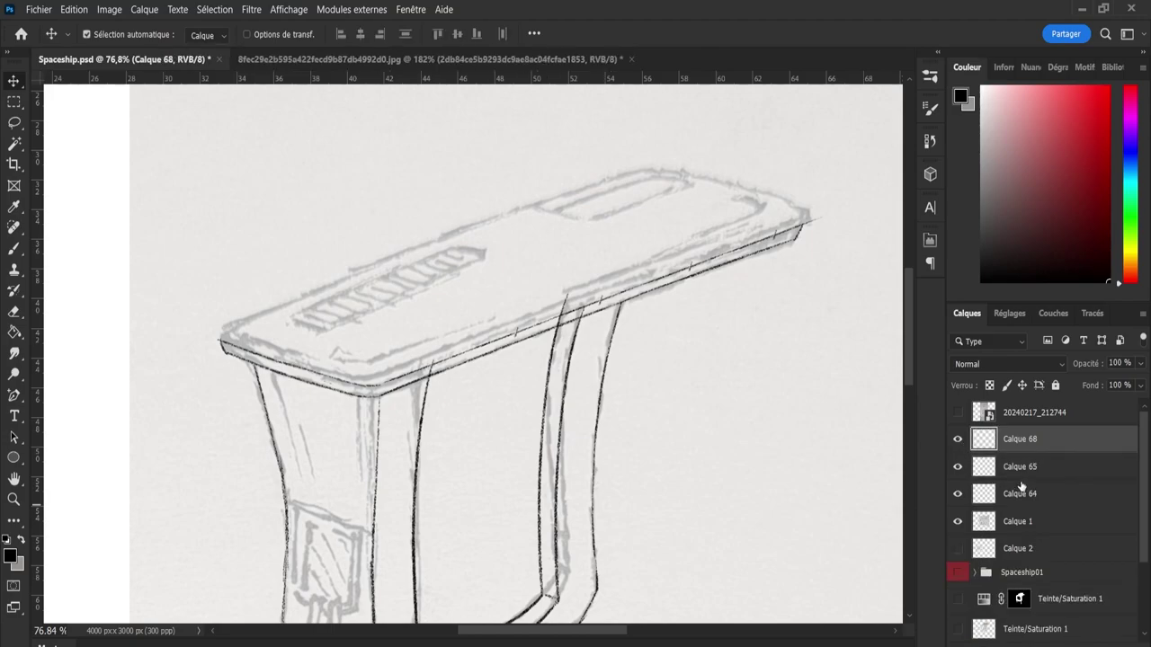
- Toggle Calque 64 and Calque 65 visibility to check the copied strokes
left_click(957, 443)
left_click(992, 474)
left_click(956, 494)
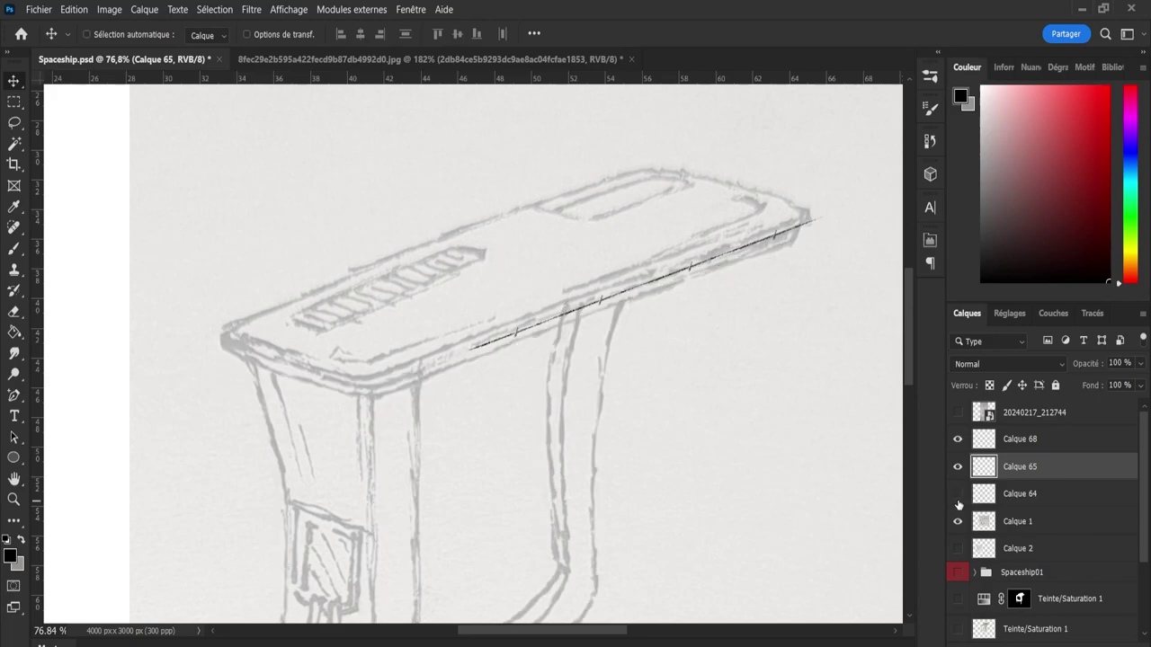
left_click(956, 494)
left_click(990, 503)
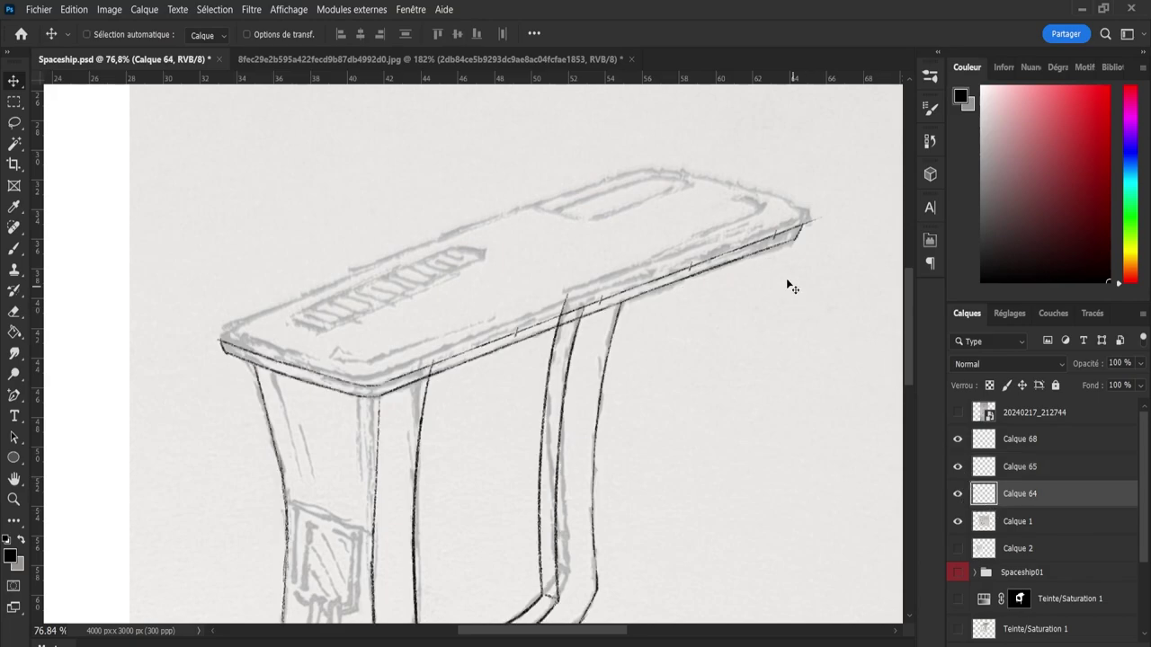
key("e")
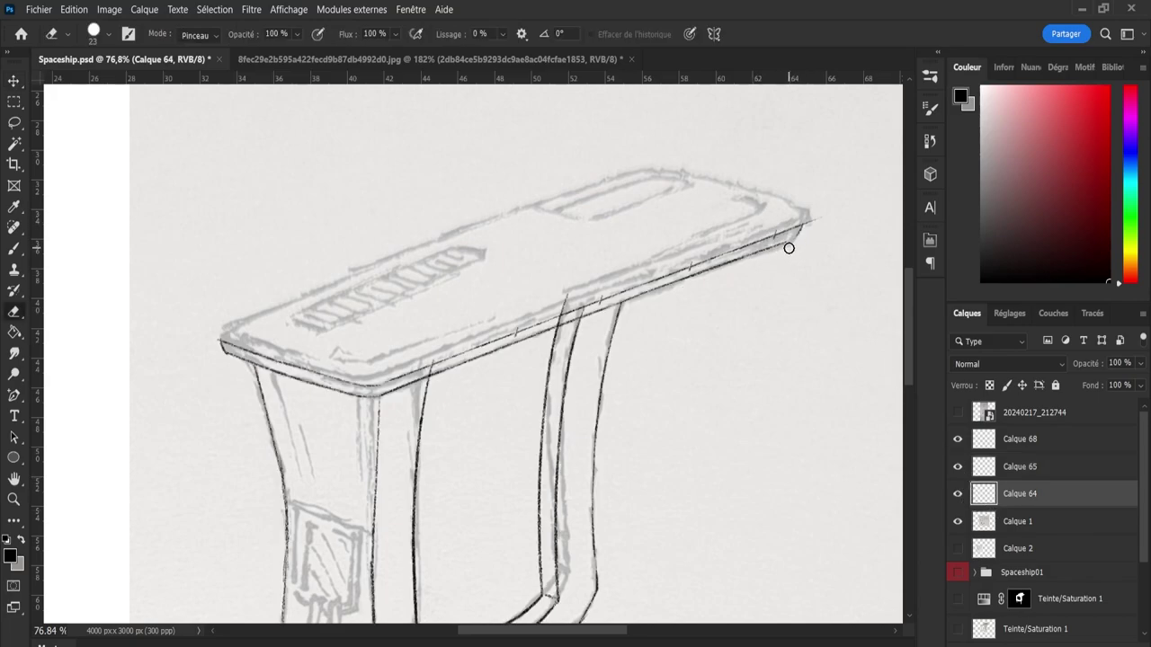
key("b")
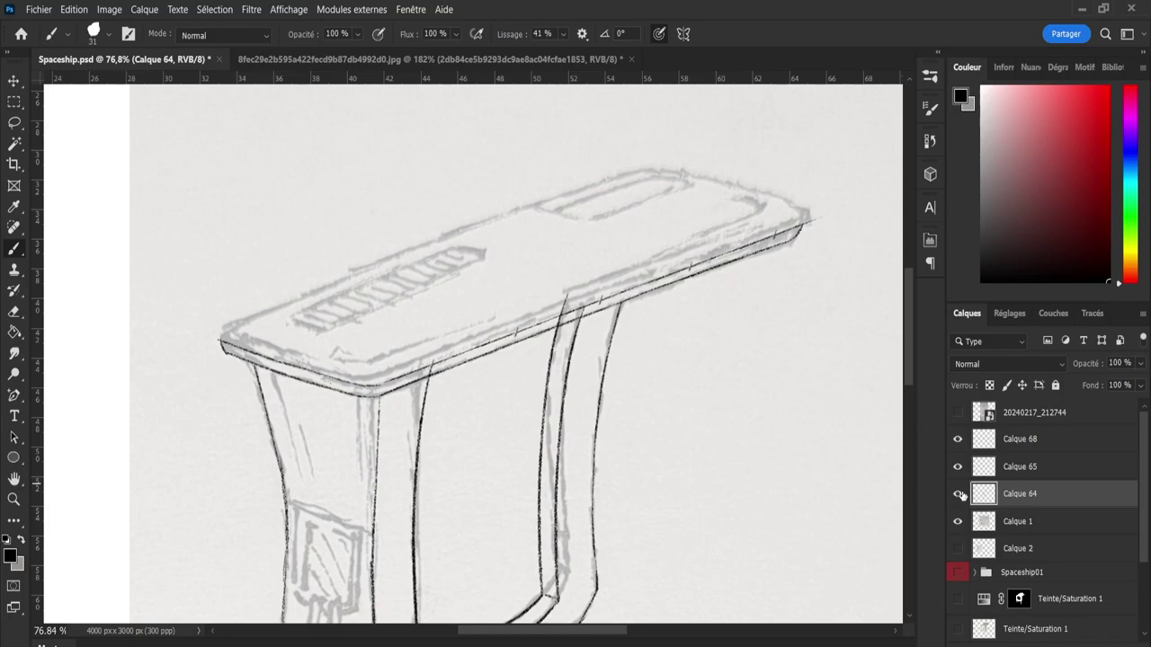
- Compare layer visibility, then merge Calque 65 into Calque 68
left_click(959, 495)
left_click(958, 466)
left_click(996, 467)
left_click(960, 441)
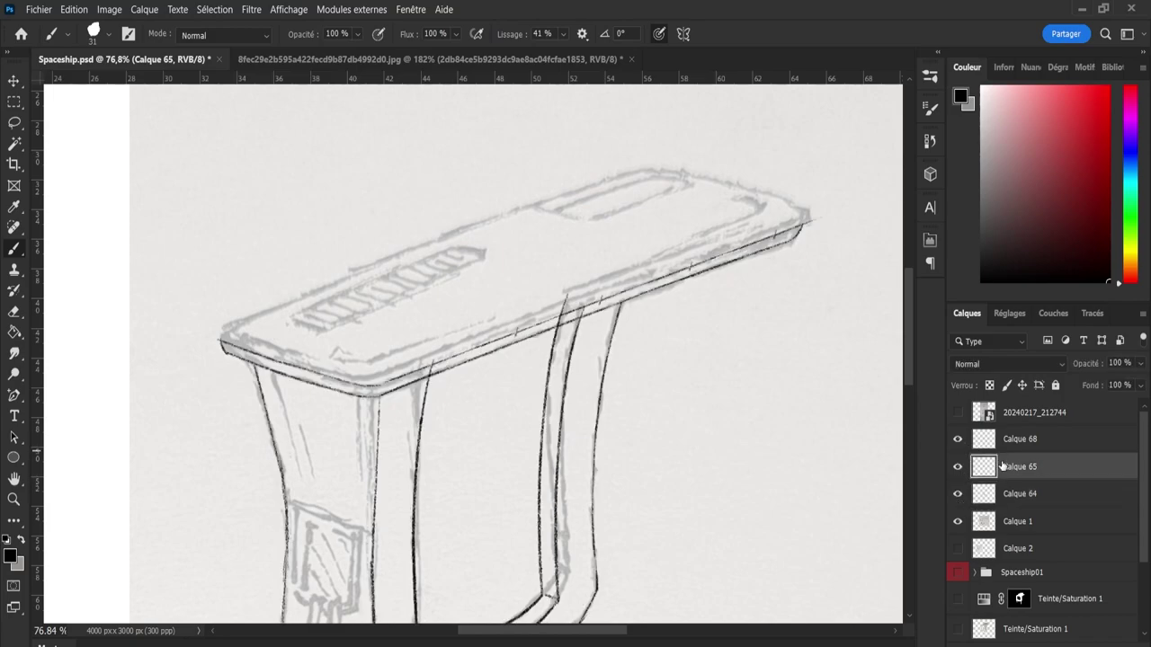
left_click(996, 450, "shift")
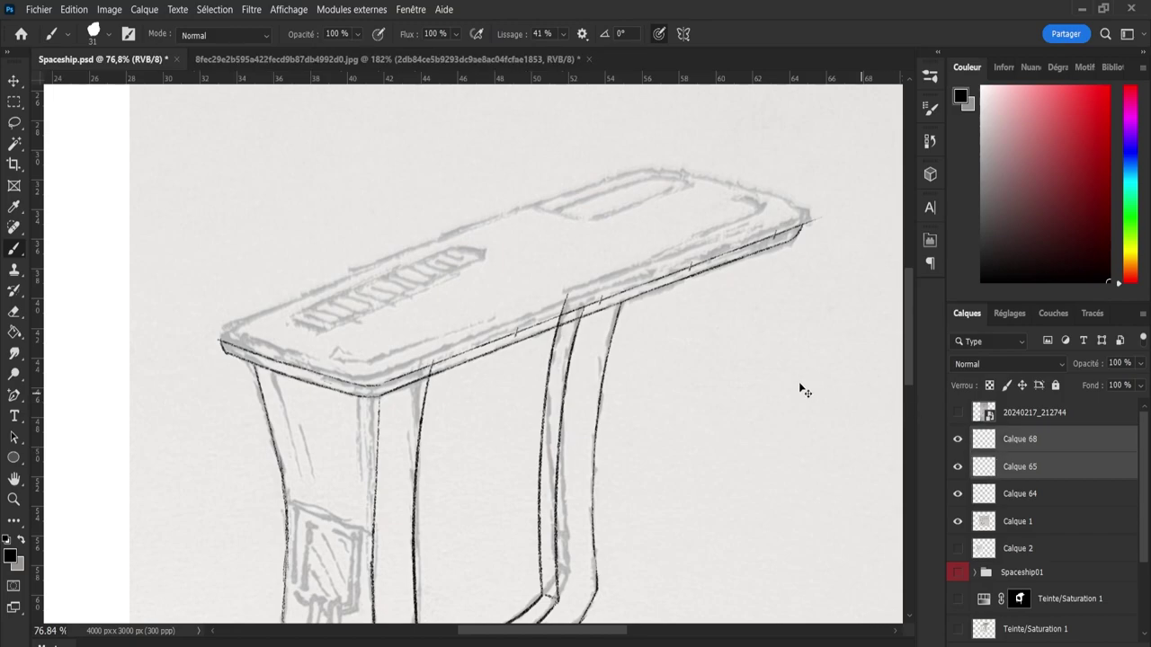
key("ctrl+e")
key("e")
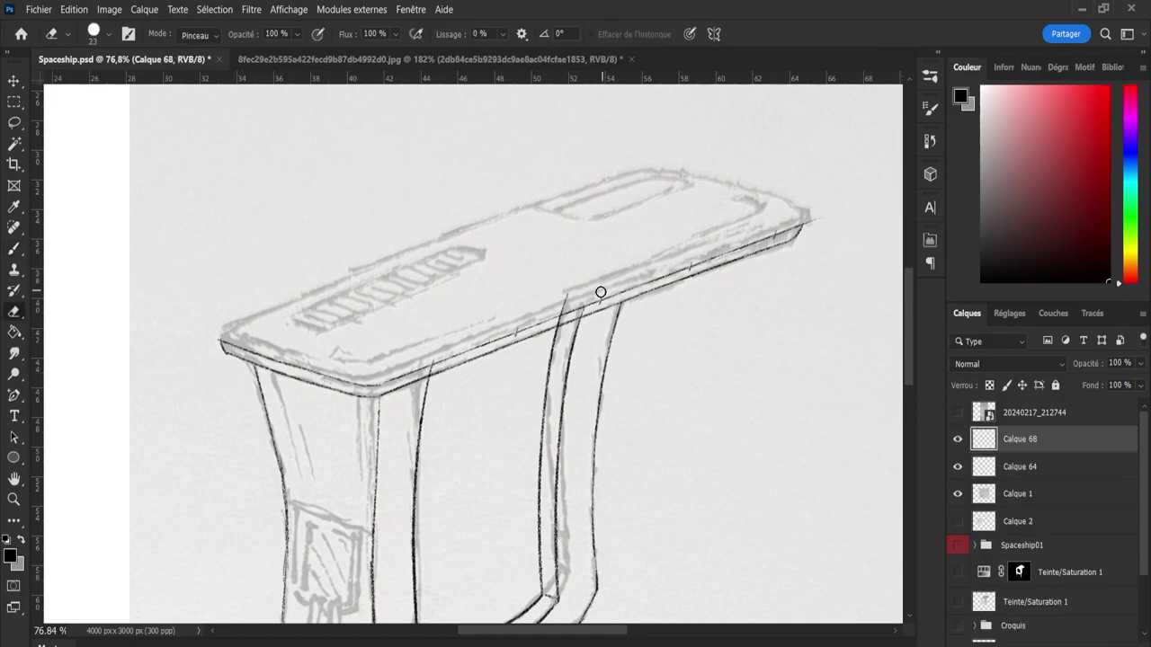
- Shrink the eraser to size 8 and zoom in and out around the tabletop's front edge
scroll(624, 270, "up", 2)
scroll(612, 297, "up", 1)
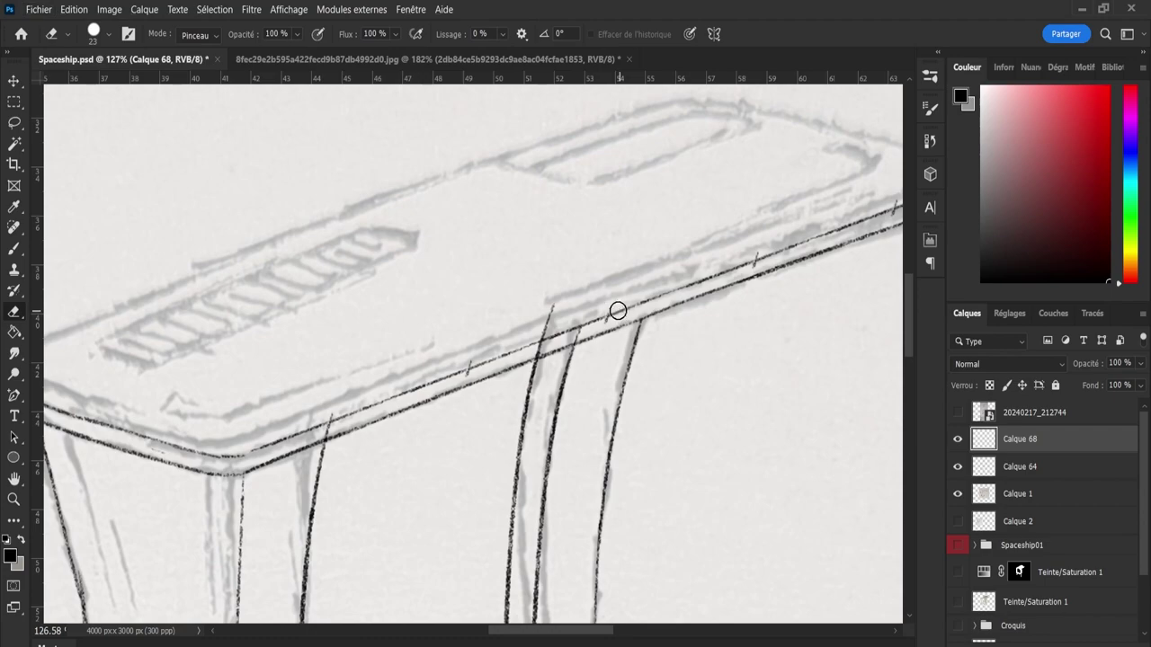
key("bracketleft")
key("bracketleft")
key("bracketleft")
key("bracketleft")
key("bracketleft")
left_click_drag(770, 252, 850, 219)
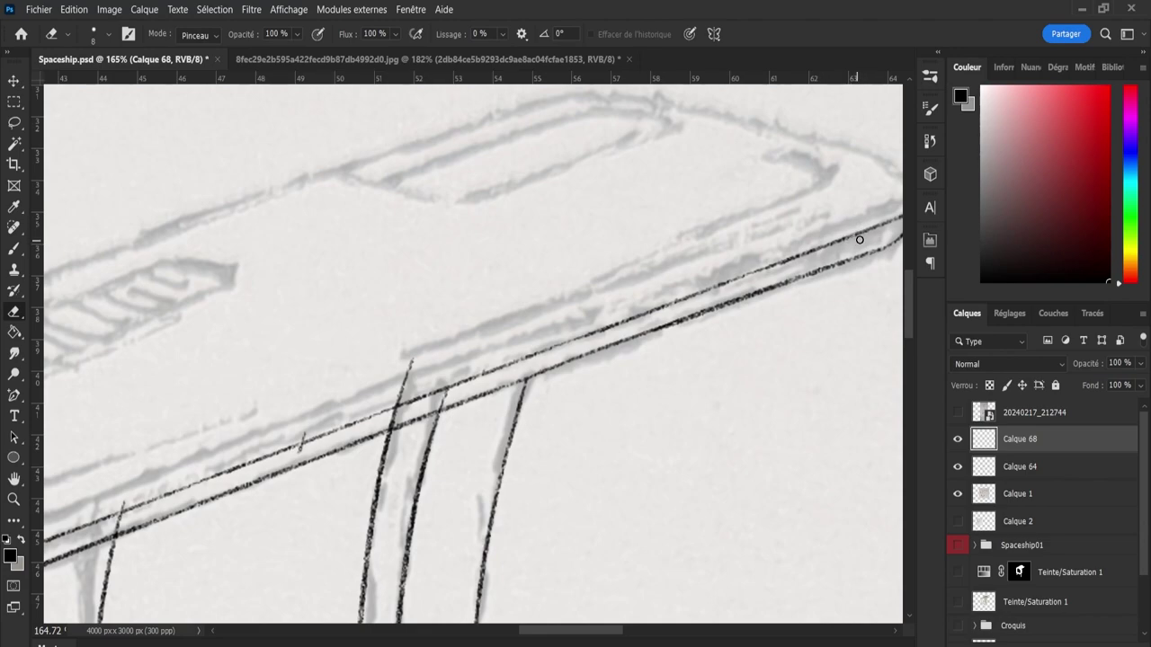
left_click_drag(816, 258, 874, 254)
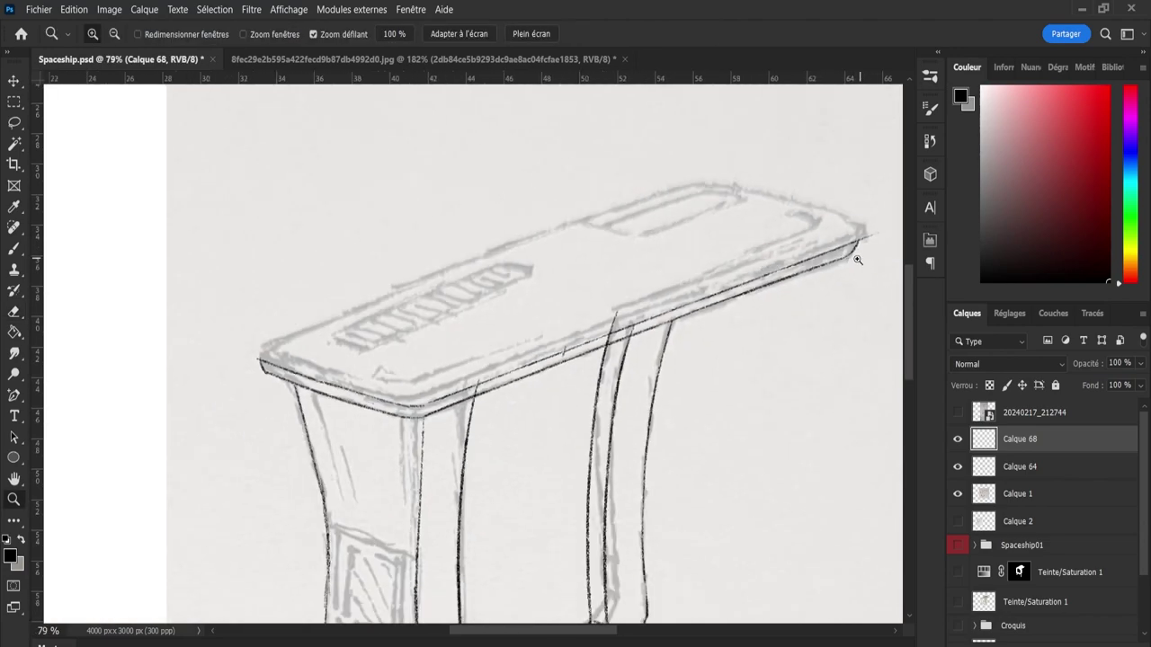
left_click_drag(526, 386, 560, 390)
key("e")
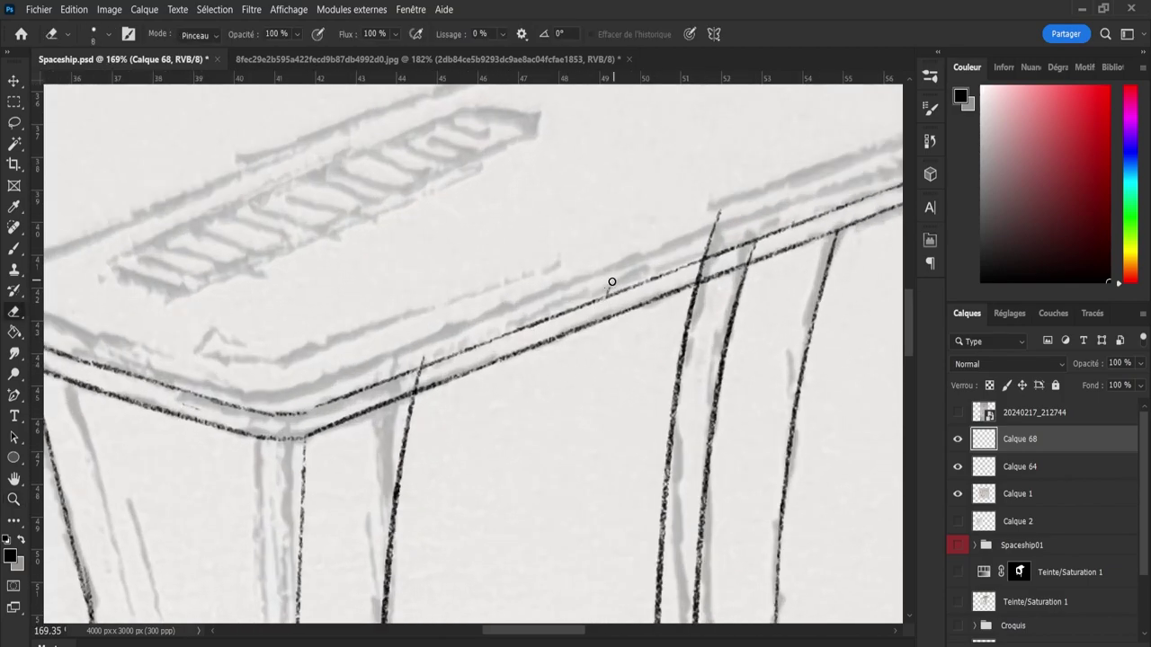
key("z")
left_click_drag(607, 289, 629, 253)
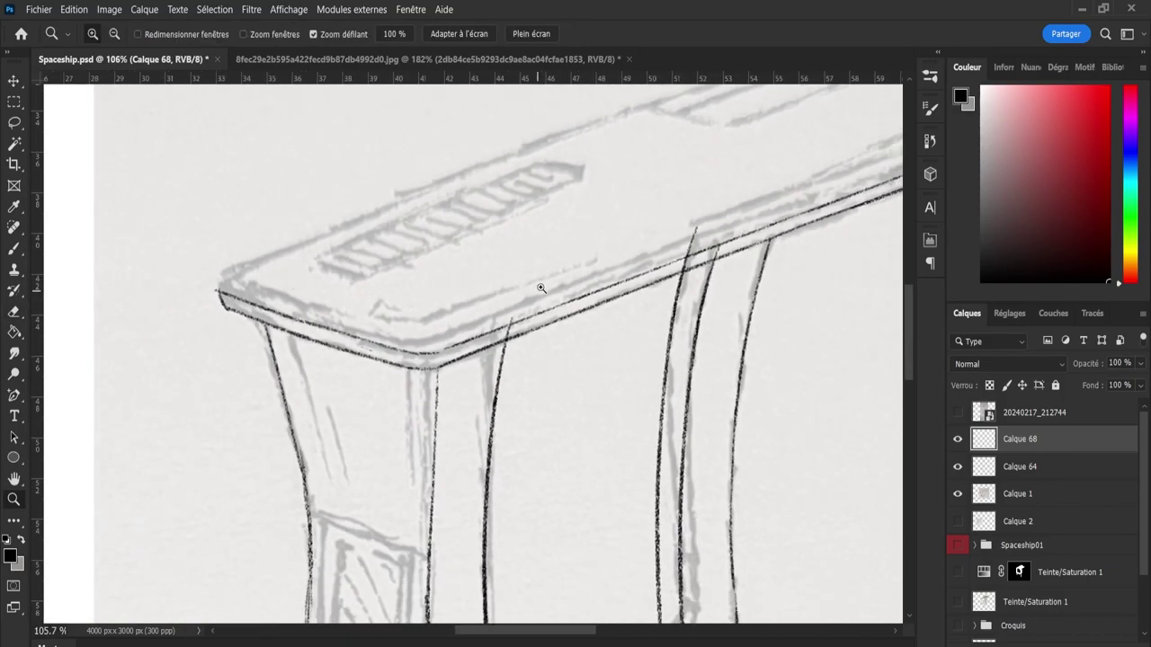
mouse_move(540, 288)
left_mouse_down()
mouse_move(576, 286)
mouse_move(578, 267)
left_mouse_up()
key("e")
key("z")
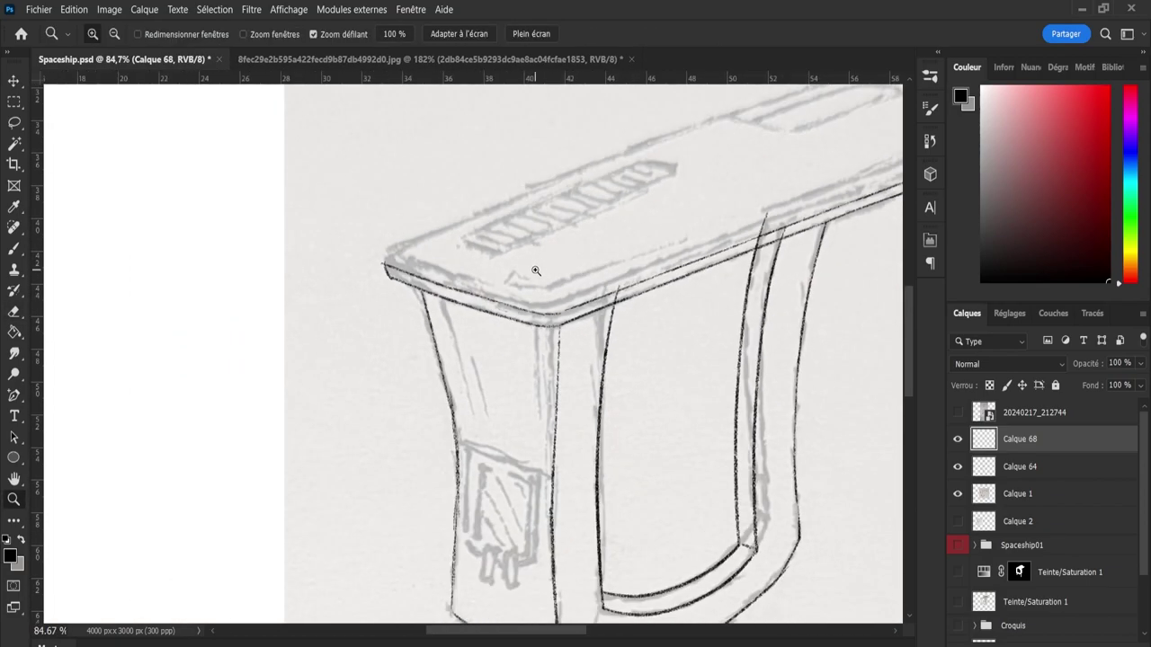
- Zoom to the tabletop's left corner, switch among Calque 1, 64 and 68, and hide Calque 64
key("b")
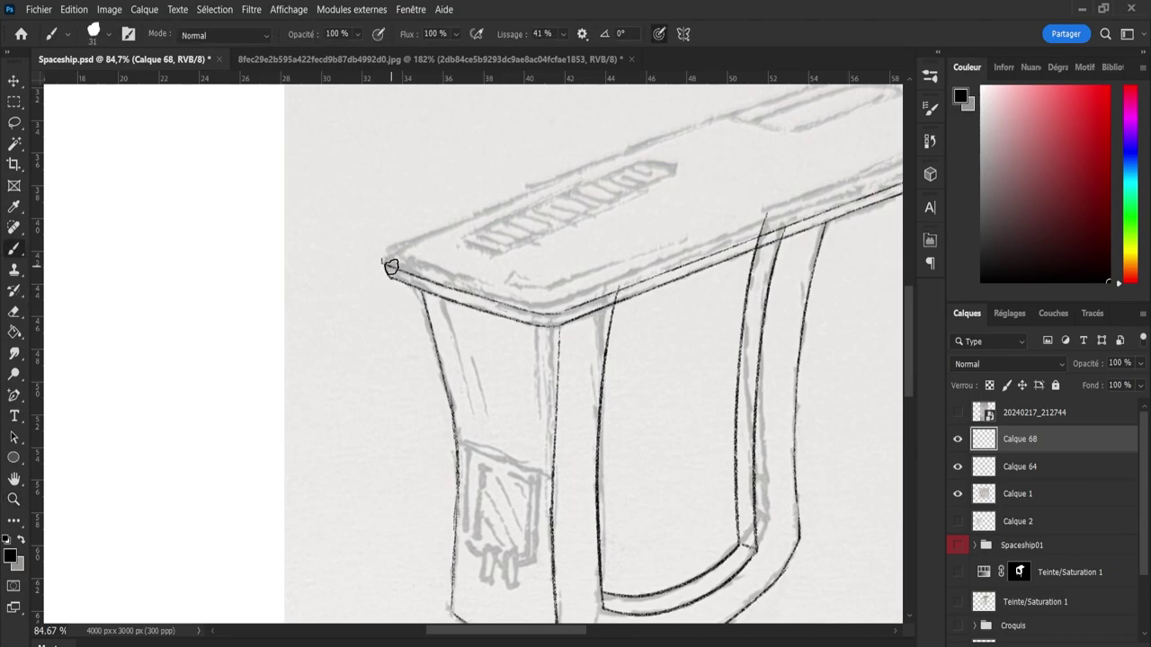
key("z")
left_click(397, 274)
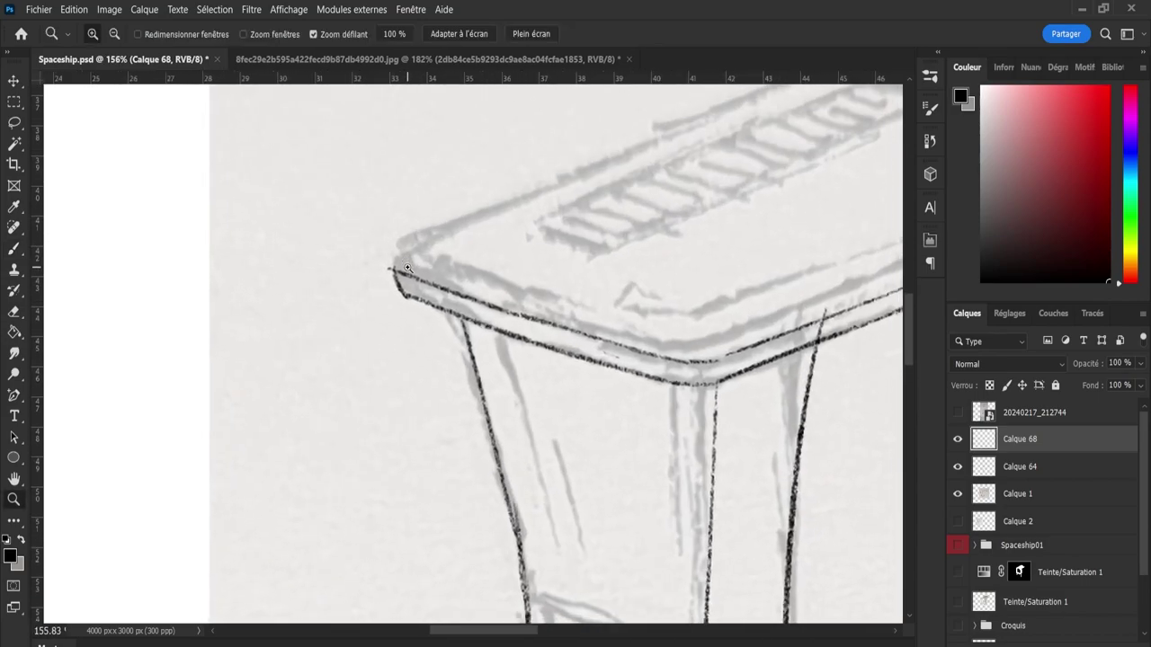
key("b")
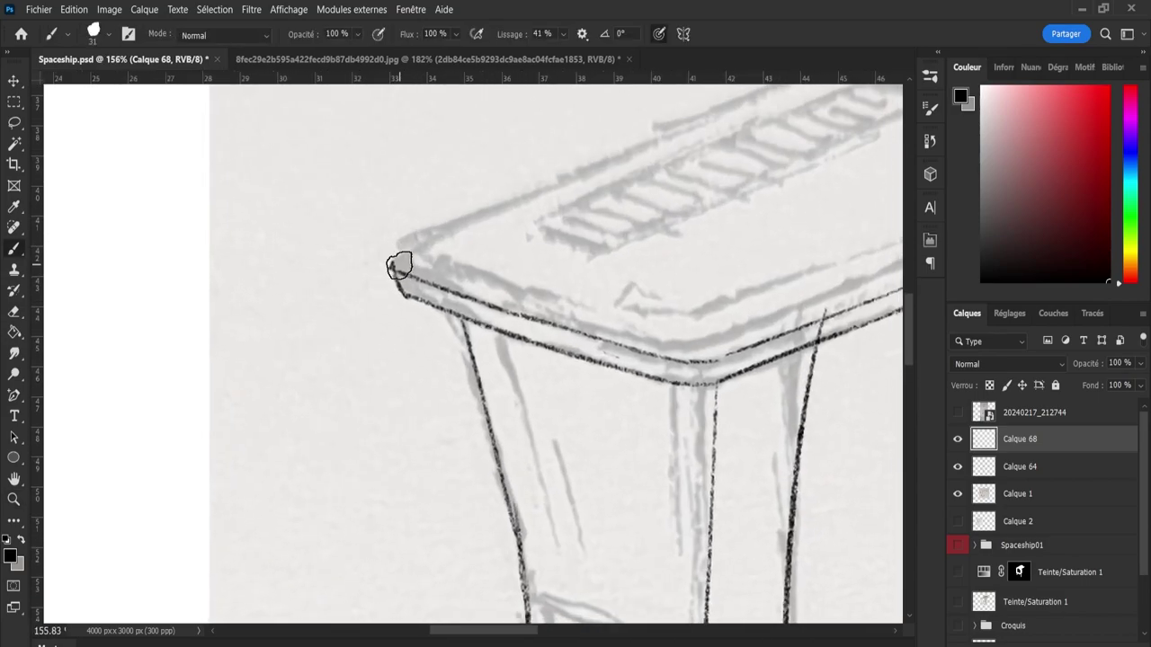
key("e")
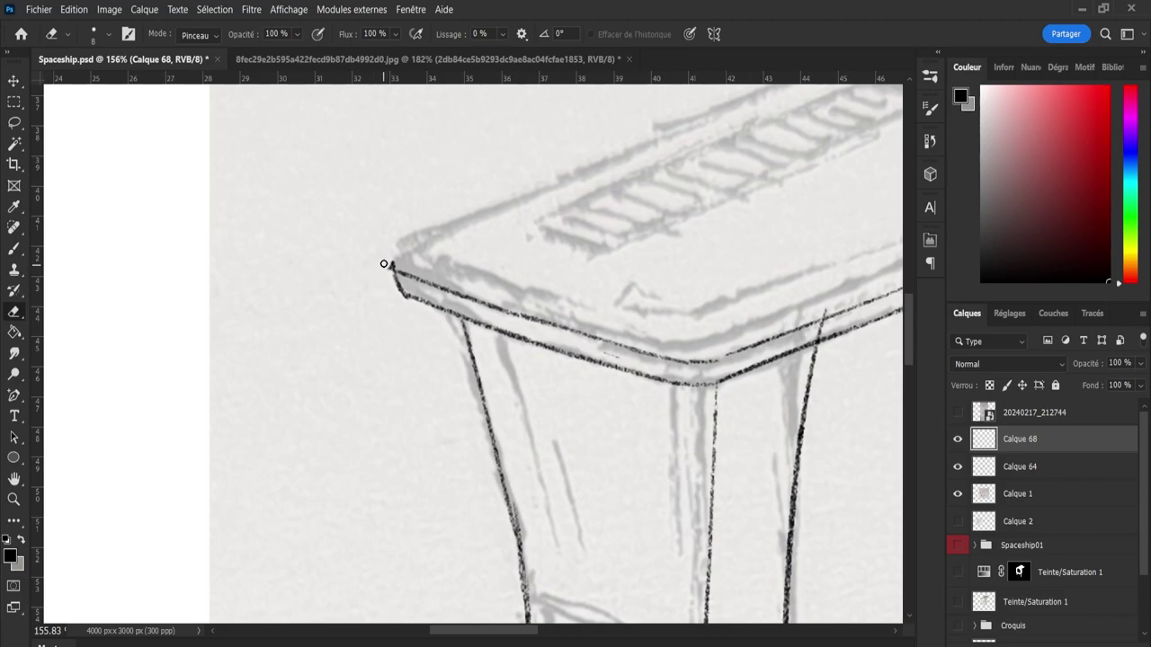
left_click(1012, 493)
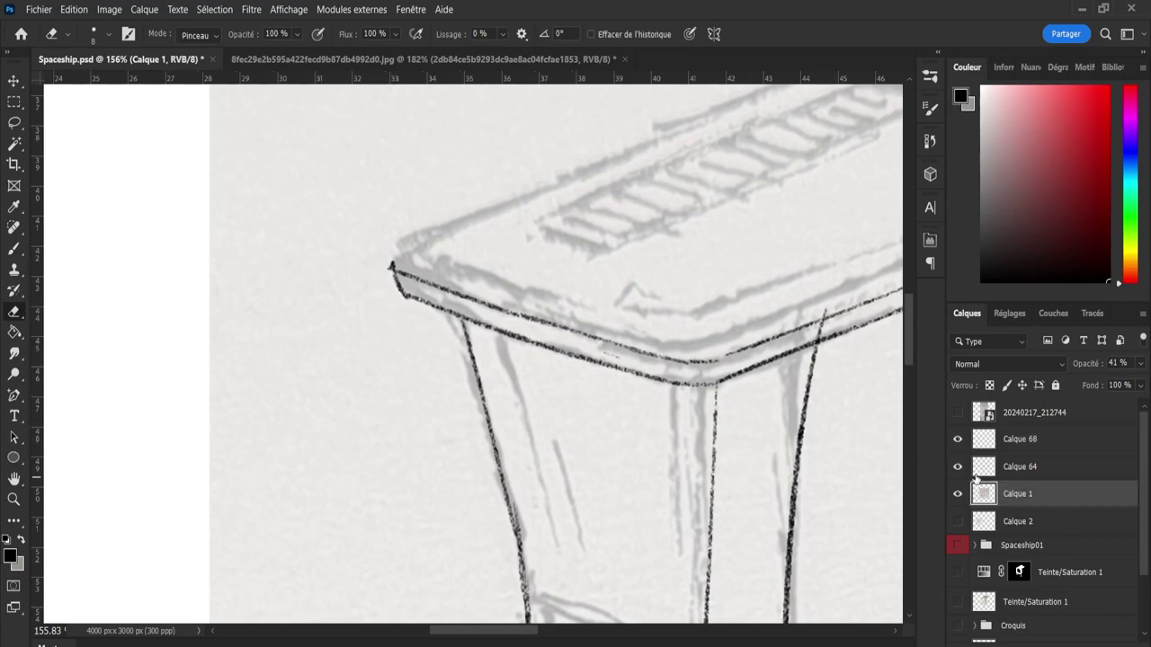
left_click(1019, 467)
left_click(957, 467)
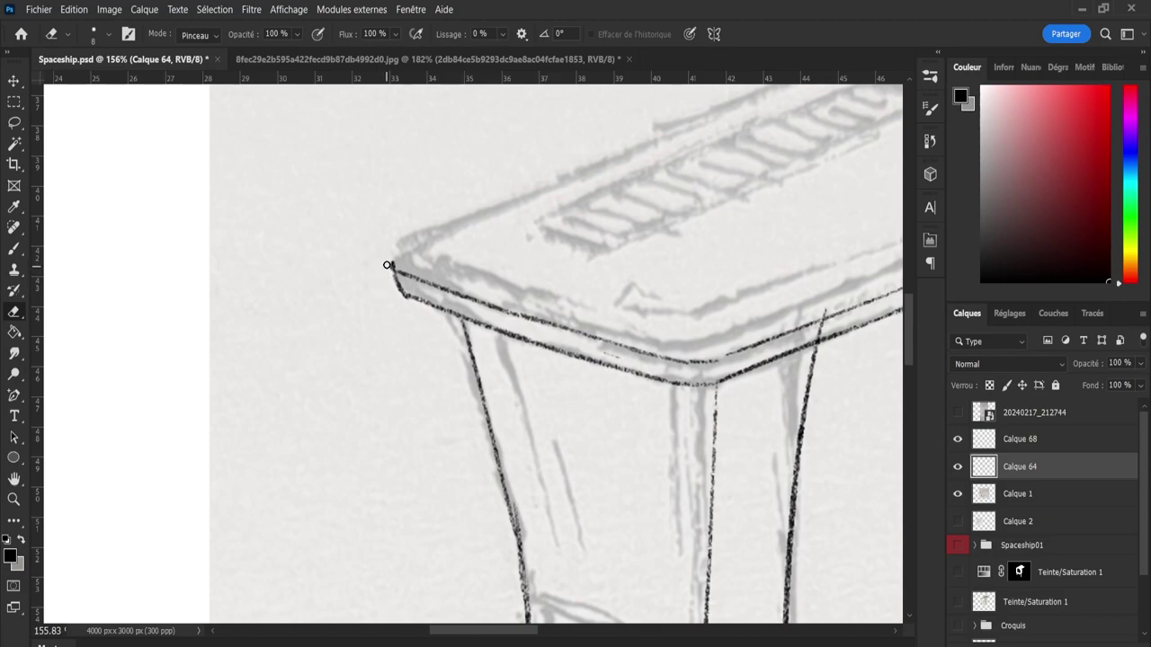
left_click(1025, 439)
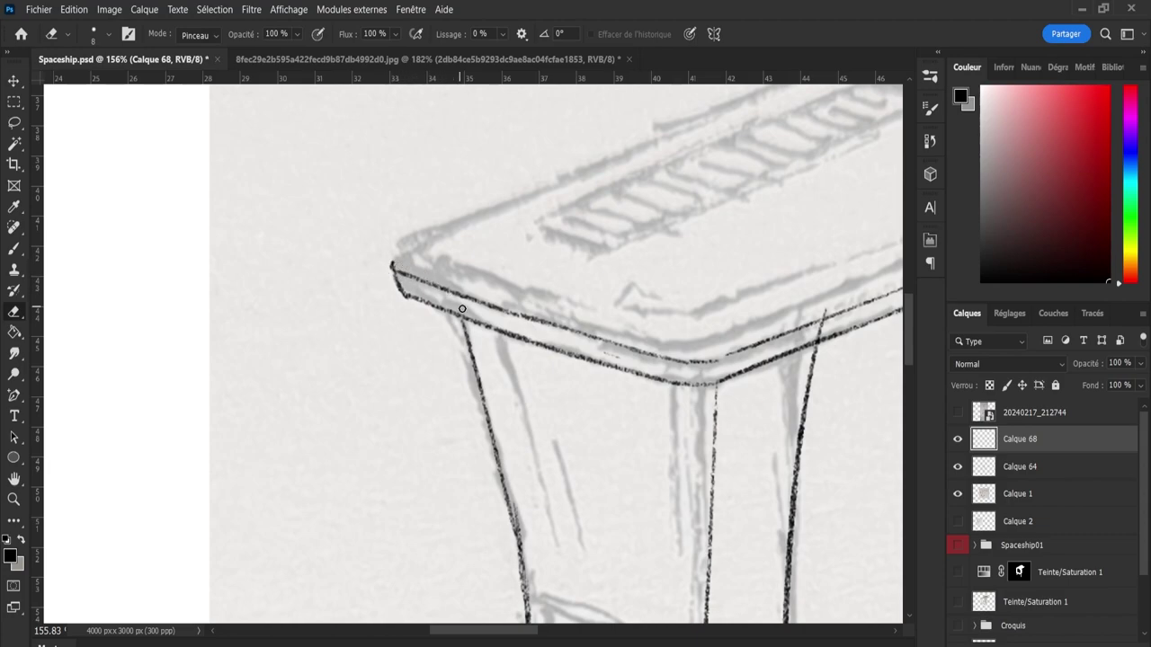
left_click(1013, 467)
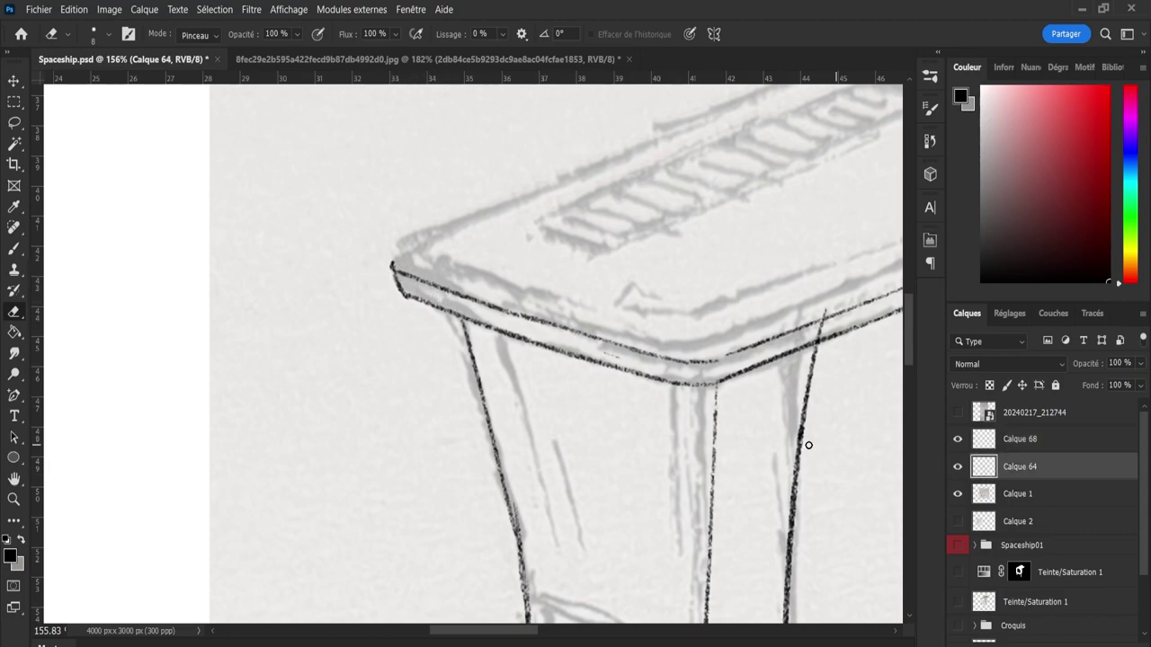
key("z")
scroll(395, 372, "down", 3)
- Turn Calque 64's ink lines back on and switch between Calque 68 and Calque 64
left_click(958, 466)
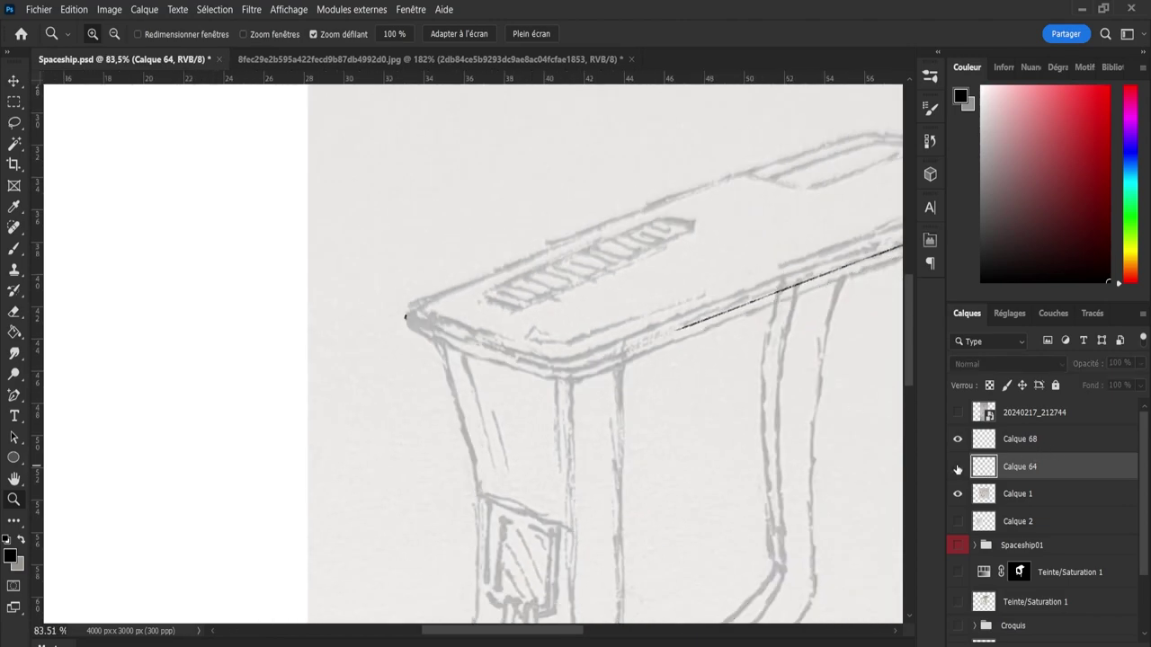
left_click(958, 467)
left_click(997, 450, "shift")
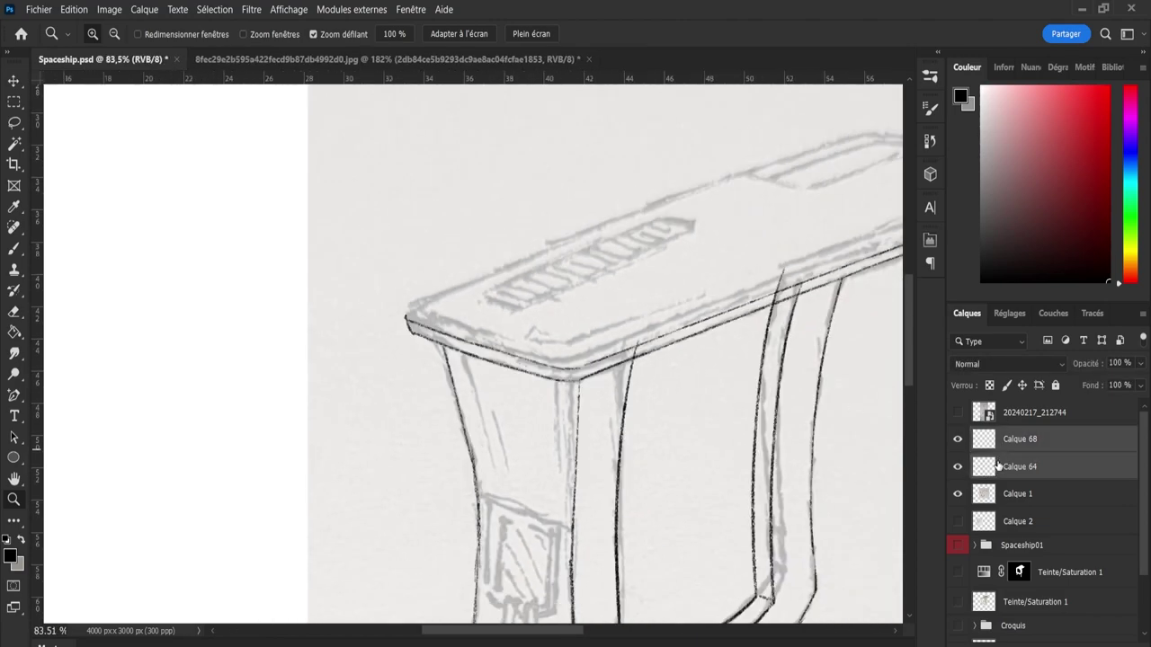
left_click(999, 475)
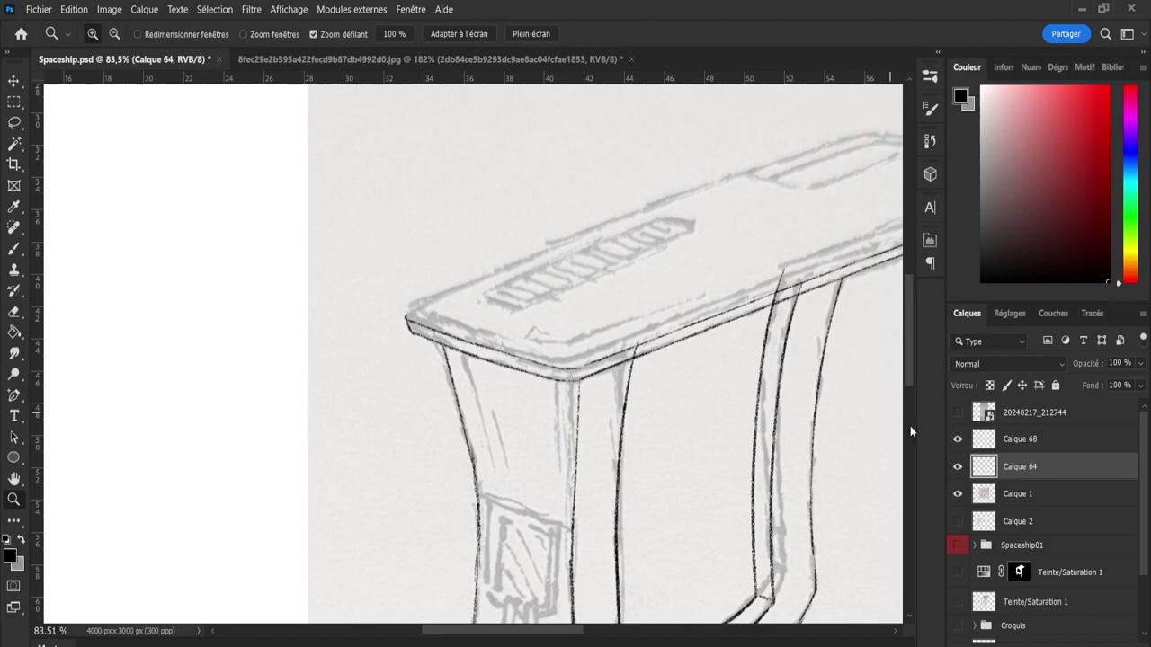
left_click(990, 448)
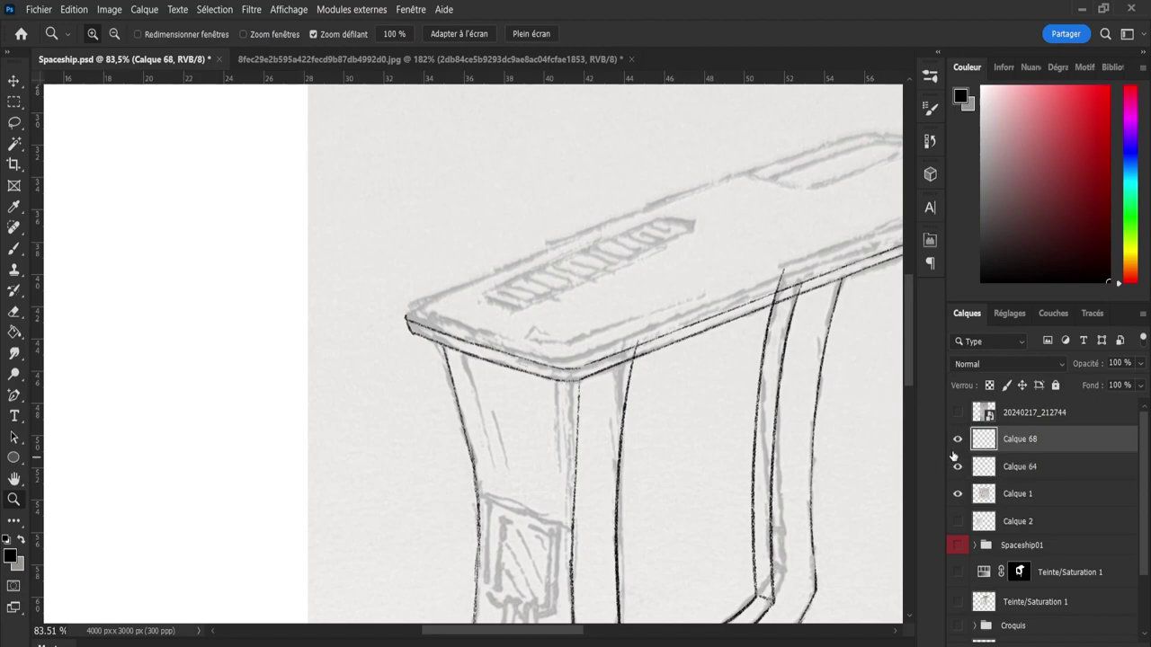
left_click(958, 468)
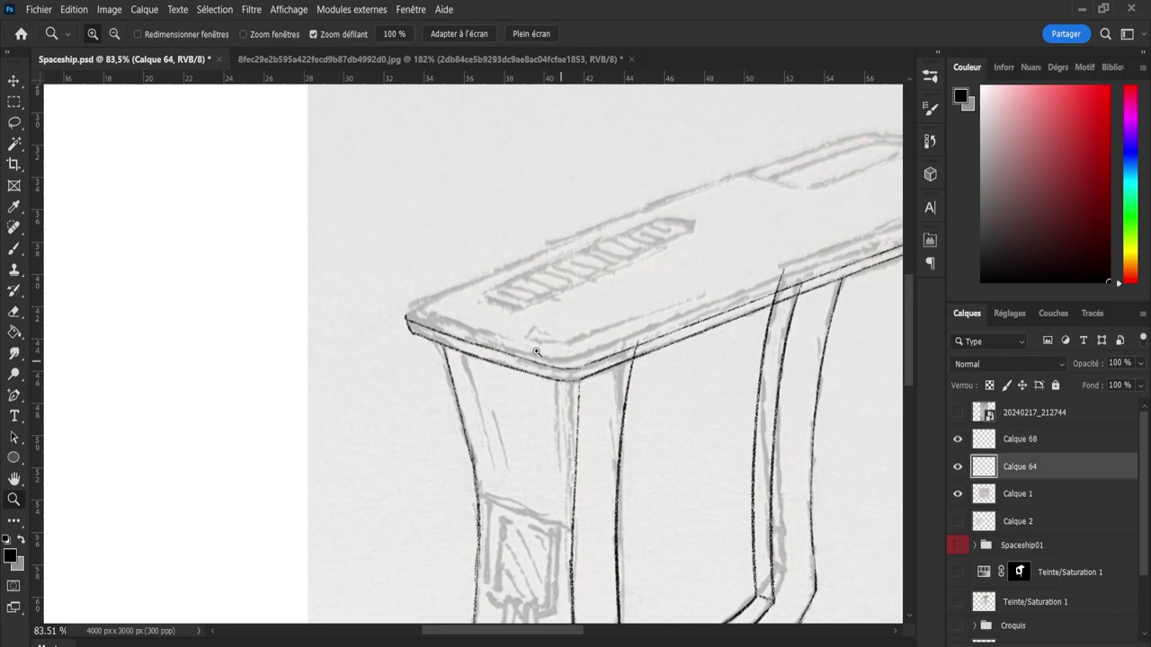
- Lasso the tabletop's front edge lines around the corner, adding extra area along the edge
key("l")
left_click_drag(401, 307, 575, 328)
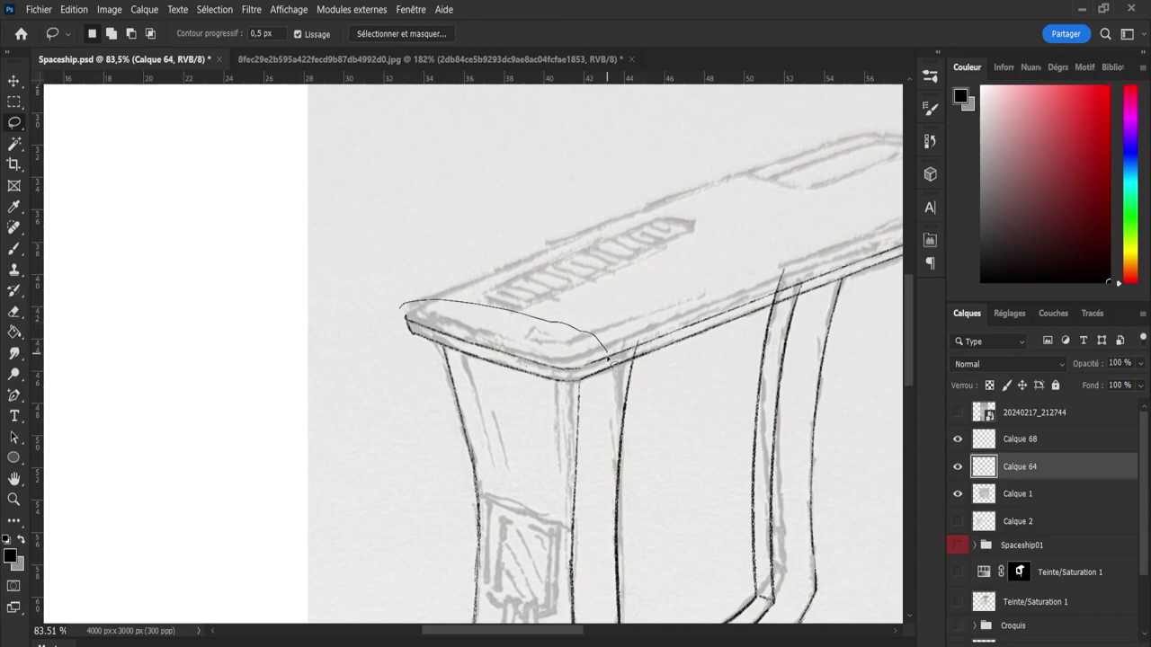
mouse_move(588, 369)
left_mouse_down()
mouse_move(508, 366)
mouse_move(441, 342)
left_mouse_up()
left_click_drag(401, 324, 409, 313)
key("shift")
mouse_move(629, 347)
left_mouse_down()
mouse_move(593, 378)
mouse_move(558, 379)
left_mouse_up()
mouse_move(614, 356)
left_mouse_down()
mouse_move(668, 331)
mouse_move(611, 373)
mouse_move(558, 378)
left_mouse_up()
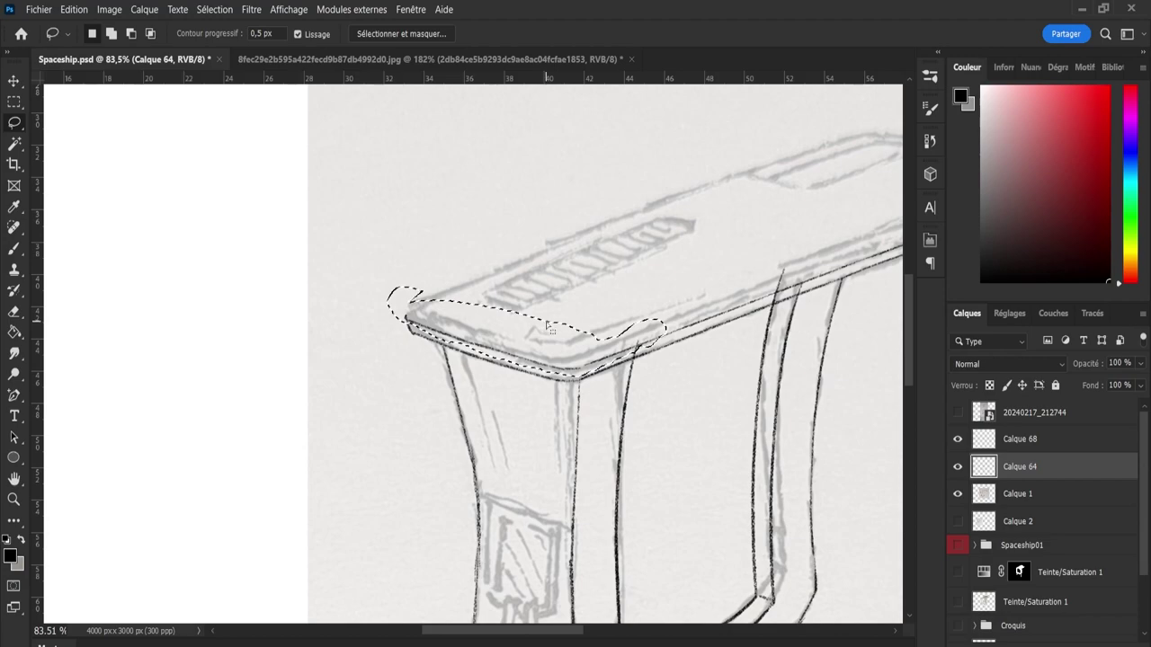
- Copy the selected edge lines to Calque 69, delete the extra layer, and offset the copy slightly left
key("ctrl+j")
key("ctrl+j")
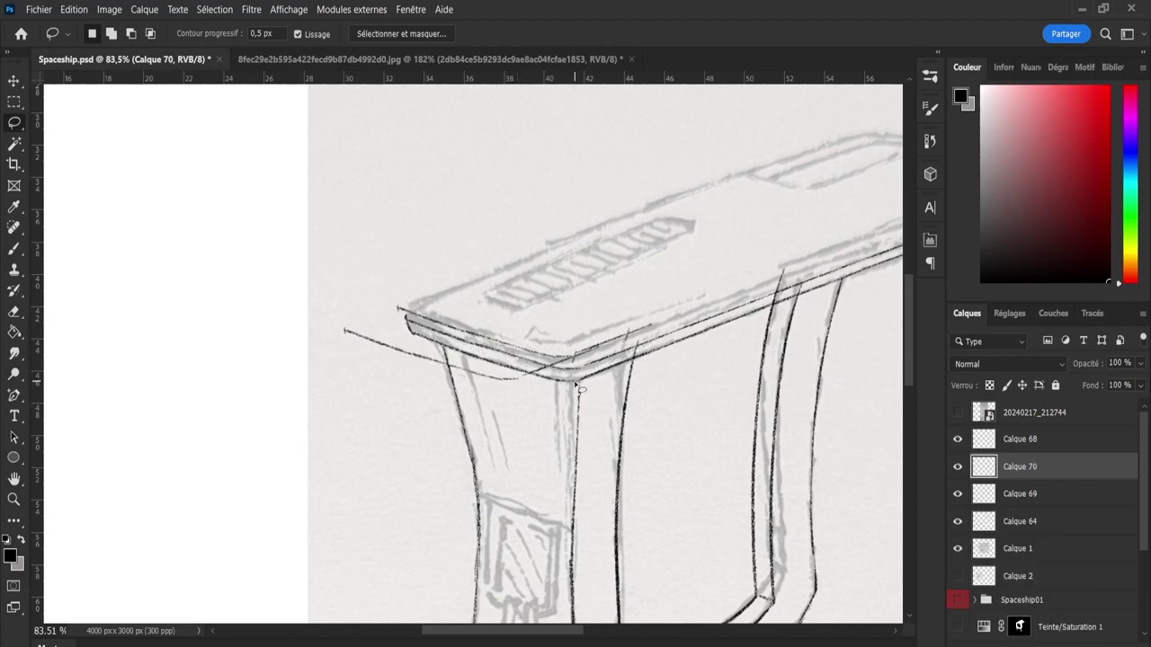
key("Delete")
key("v")
left_click_drag(521, 342, 519, 348)
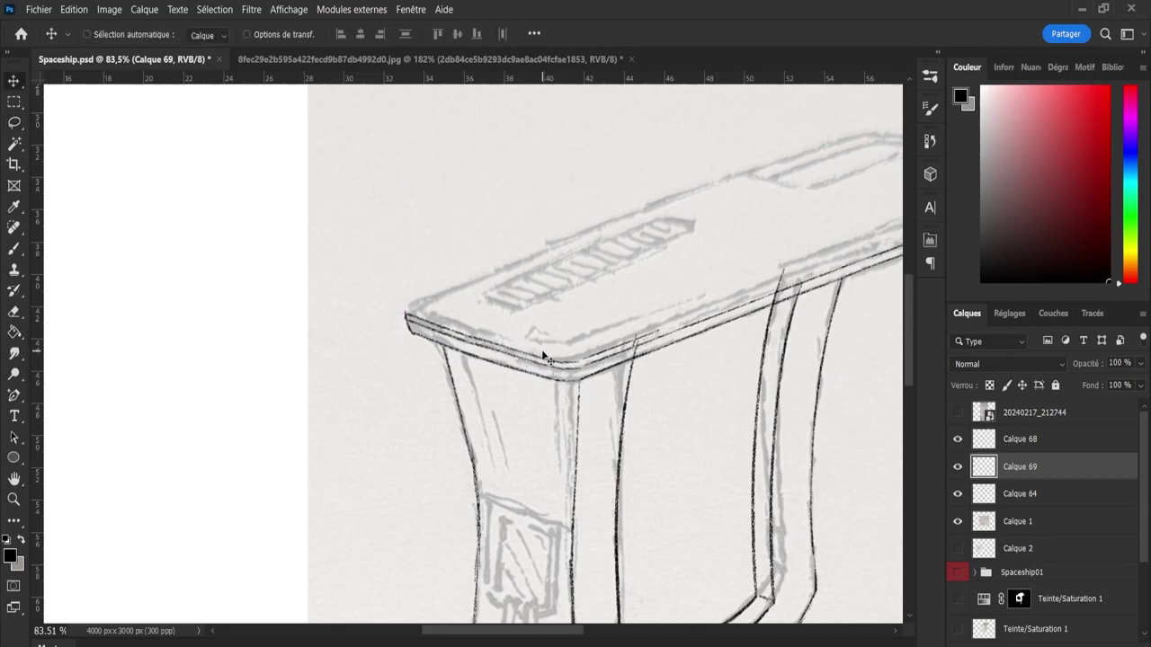
key("Left")
key("Left")
left_click_drag(501, 638, 539, 639)
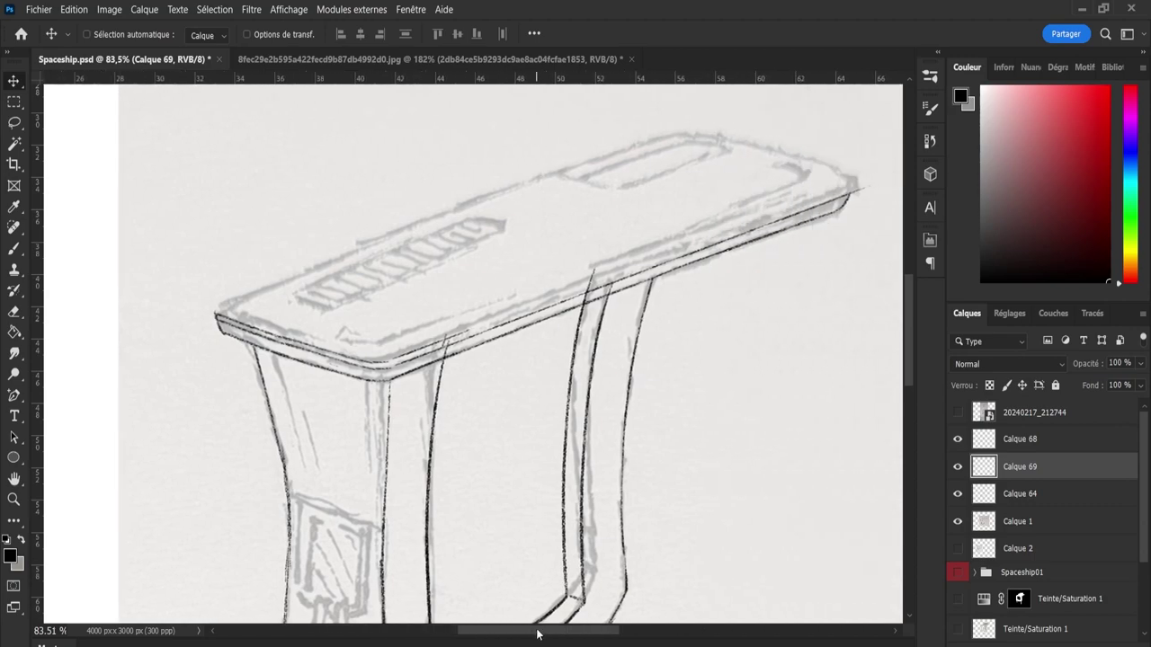
- Compare Calque 68, 69 and 64 visibility, then lasso the tabletop's long right edge on Calque 69
left_click(1020, 448)
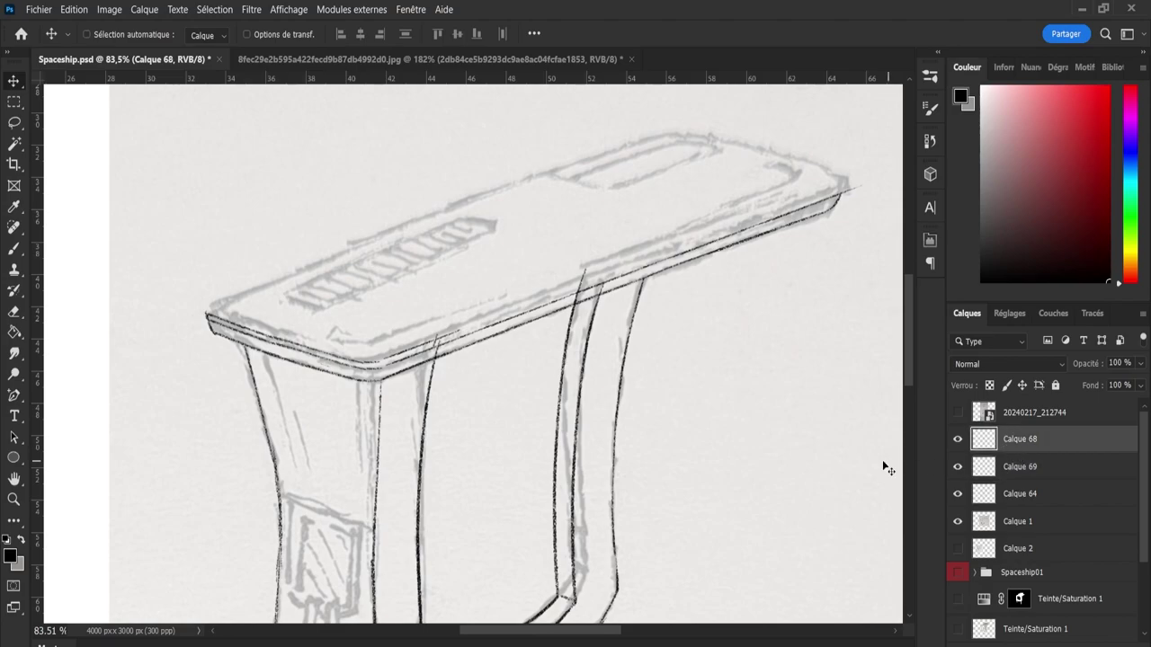
left_click(958, 440)
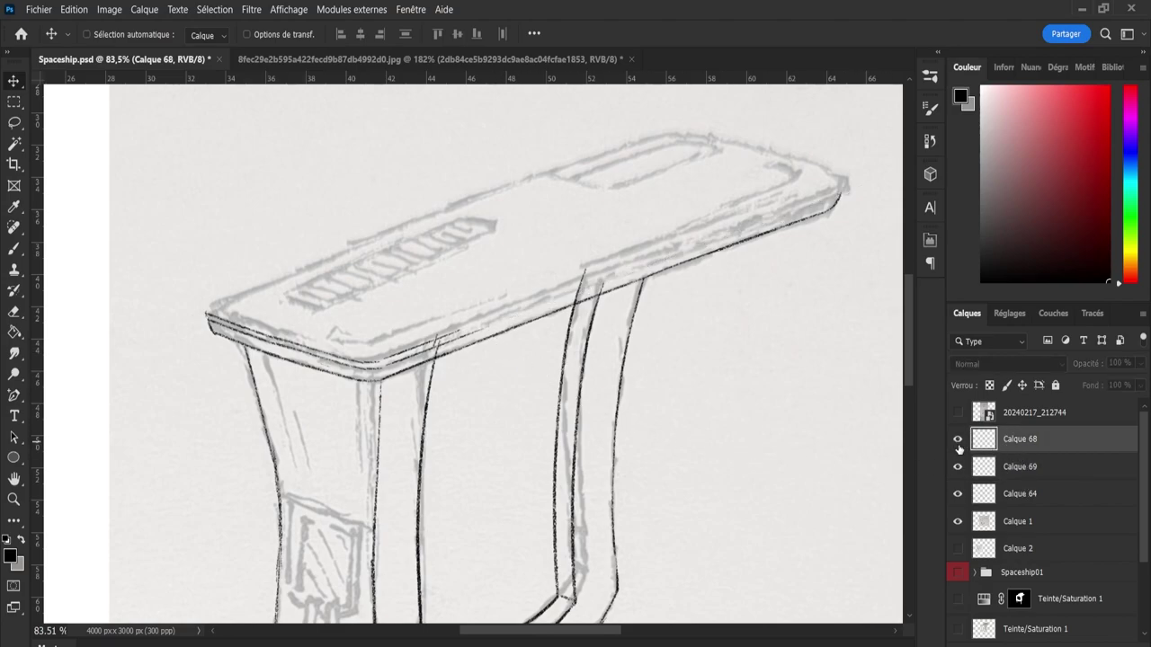
left_click(957, 467)
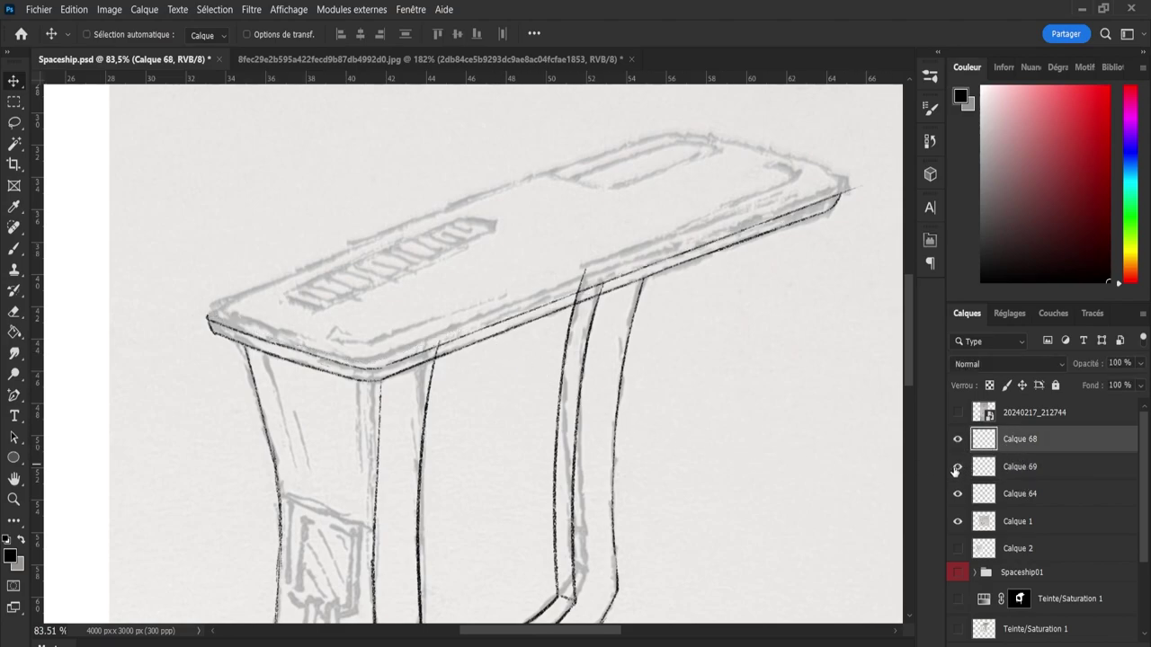
left_click(957, 494)
left_click(957, 494)
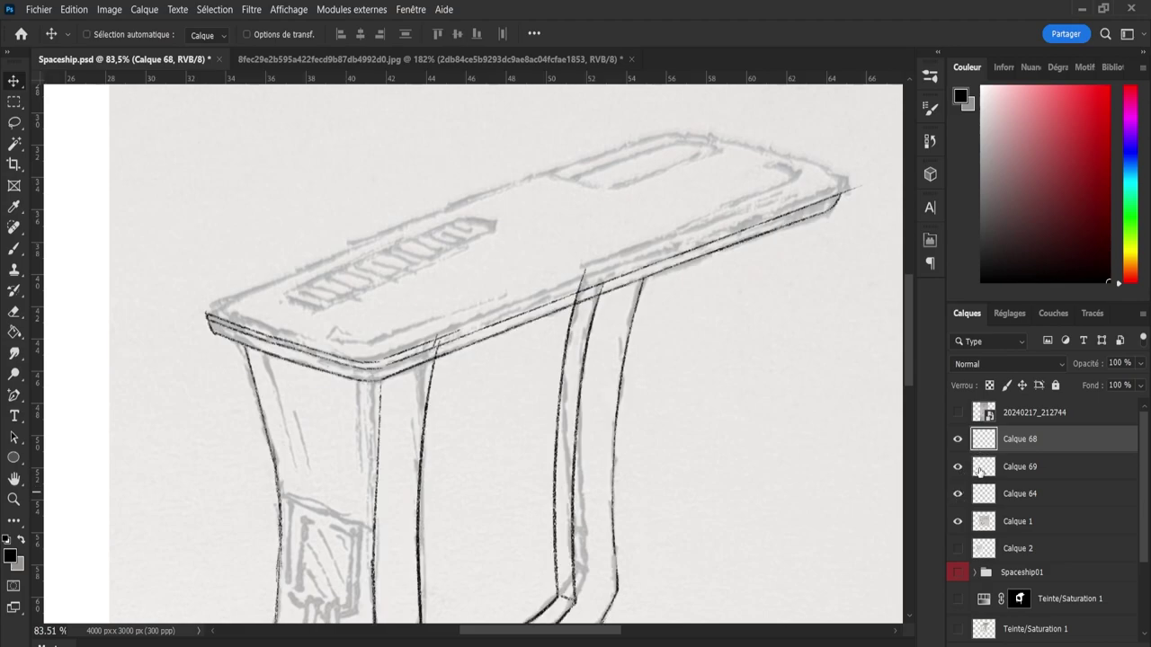
left_click(979, 468)
key("l")
mouse_move(463, 317)
left_mouse_down()
mouse_move(860, 201)
mouse_move(461, 352)
mouse_move(450, 291)
left_mouse_up()
- Undo the first edge copies to restore the selection, and check it with Calque 64 hidden
key("ctrl+j")
key("ctrl+shift+alt+n")
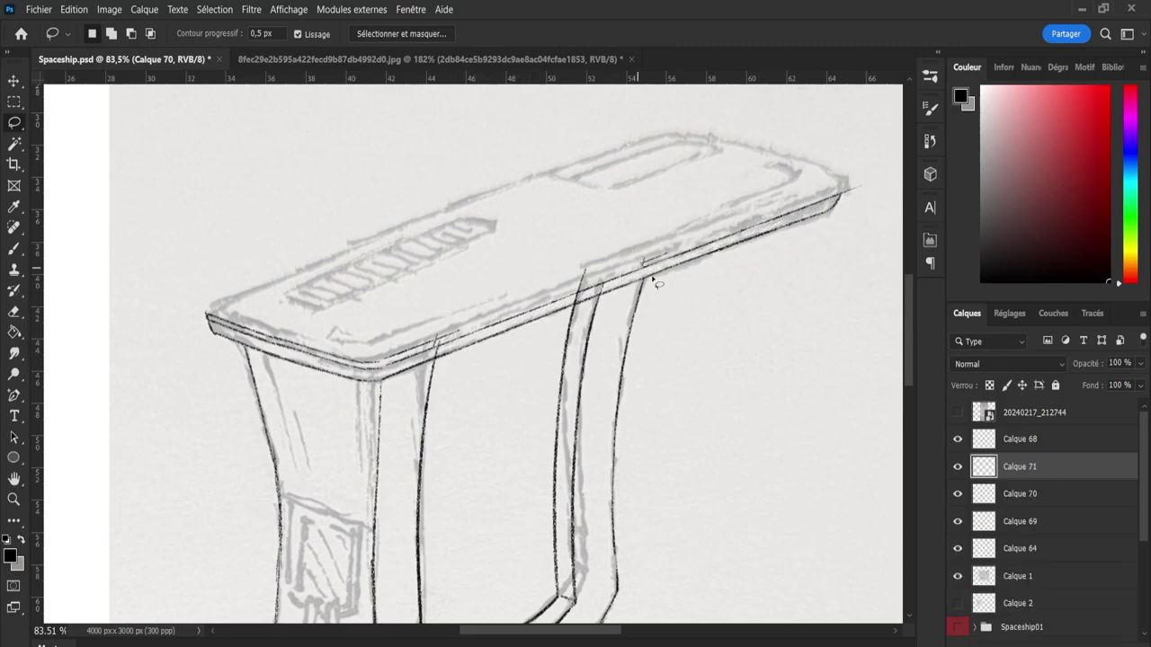
key("ctrl+z")
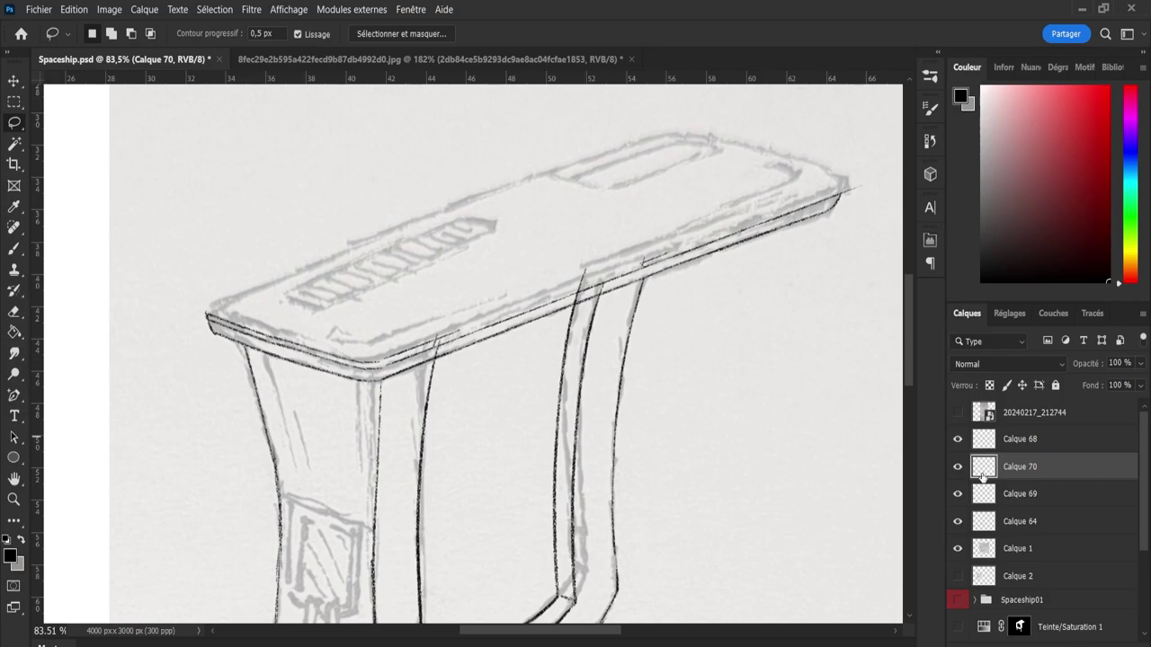
key("v")
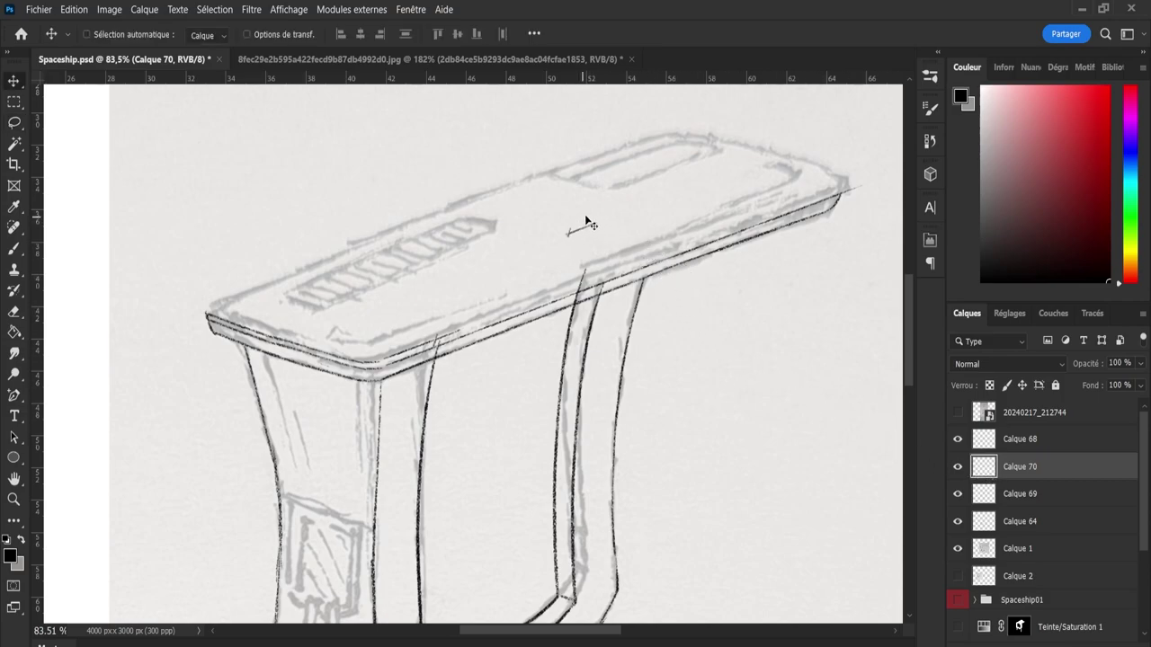
key("ctrl+z")
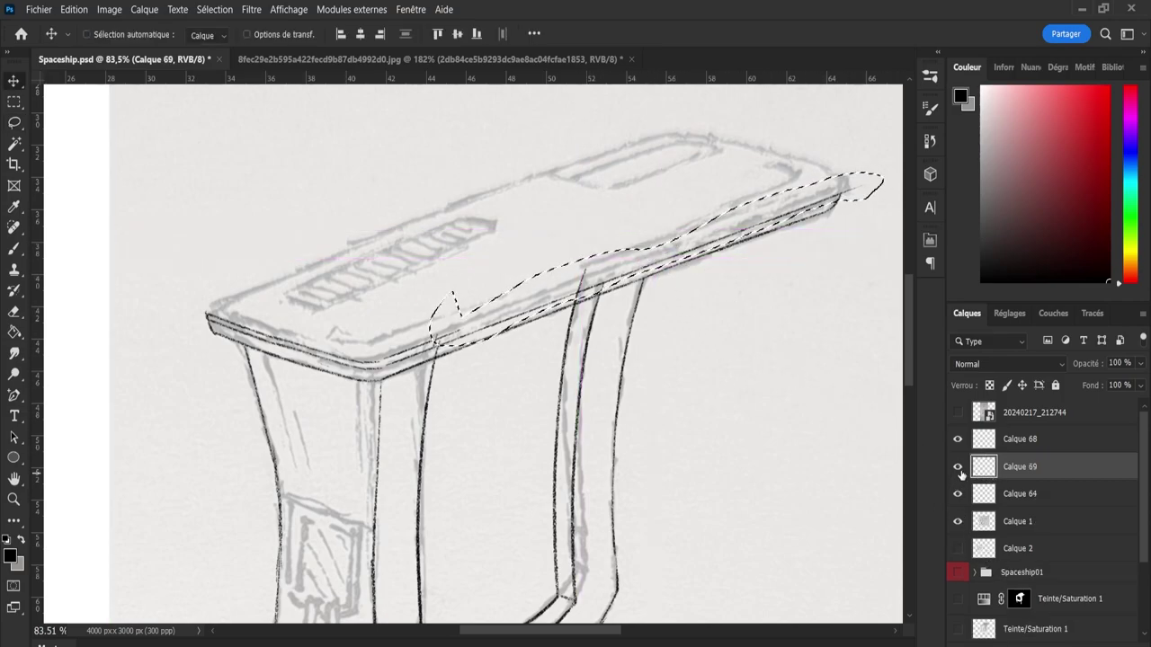
left_click(969, 494)
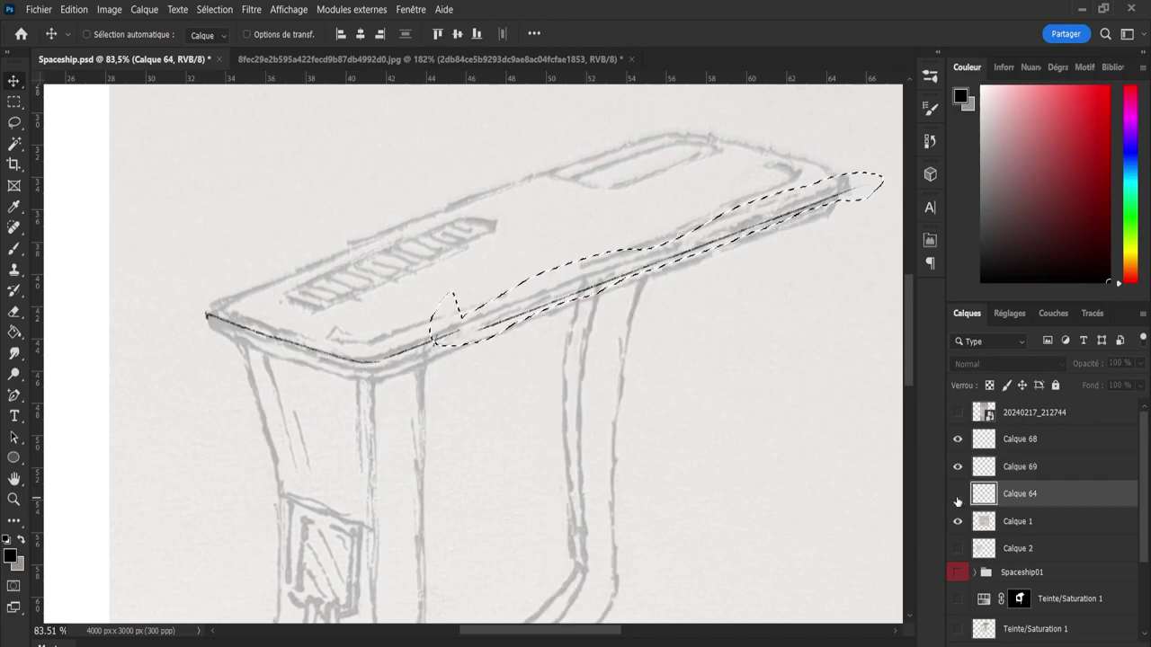
left_click(957, 496)
- Copy the selected edge from Calque 68, merge the duplicate, and align it along the long edge
left_click(1006, 449)
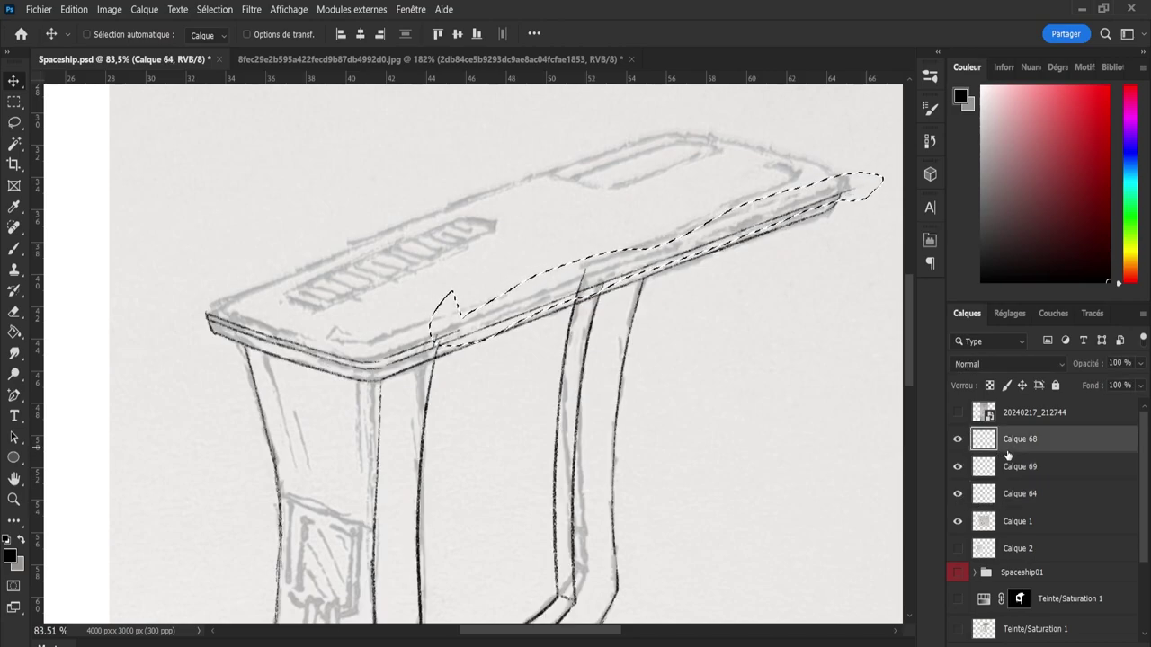
key("ctrl+j")
mouse_move(537, 267)
left_mouse_down()
mouse_move(553, 299)
mouse_move(593, 281)
left_mouse_up()
key("ctrl+e")
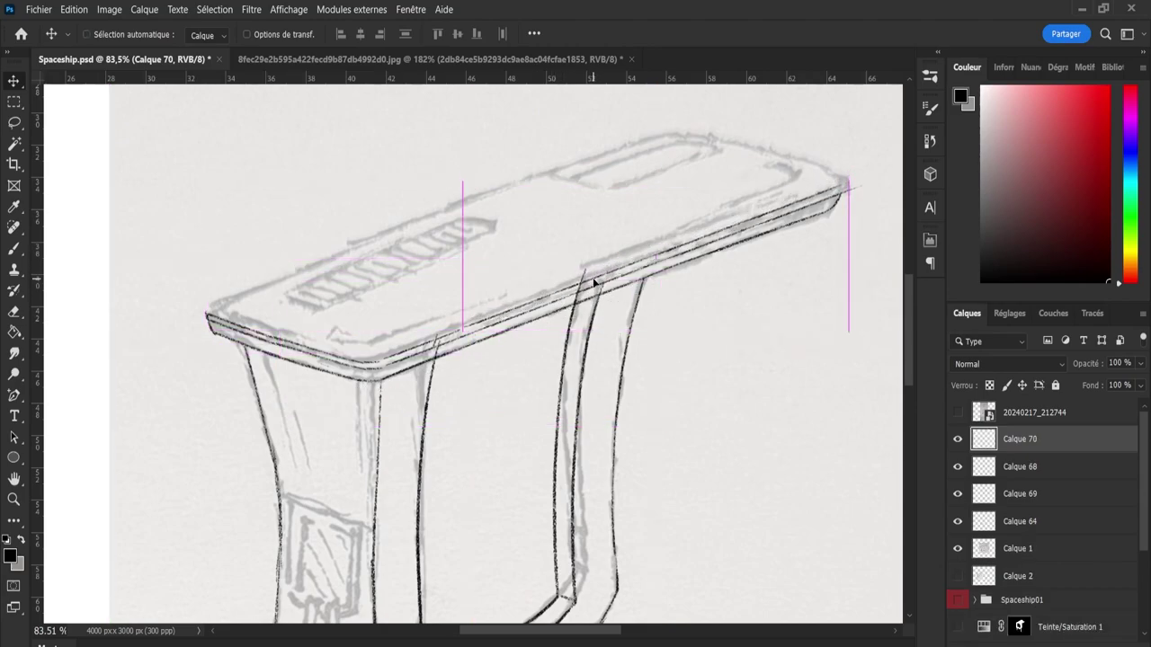
left_click_drag(593, 282, 587, 287)
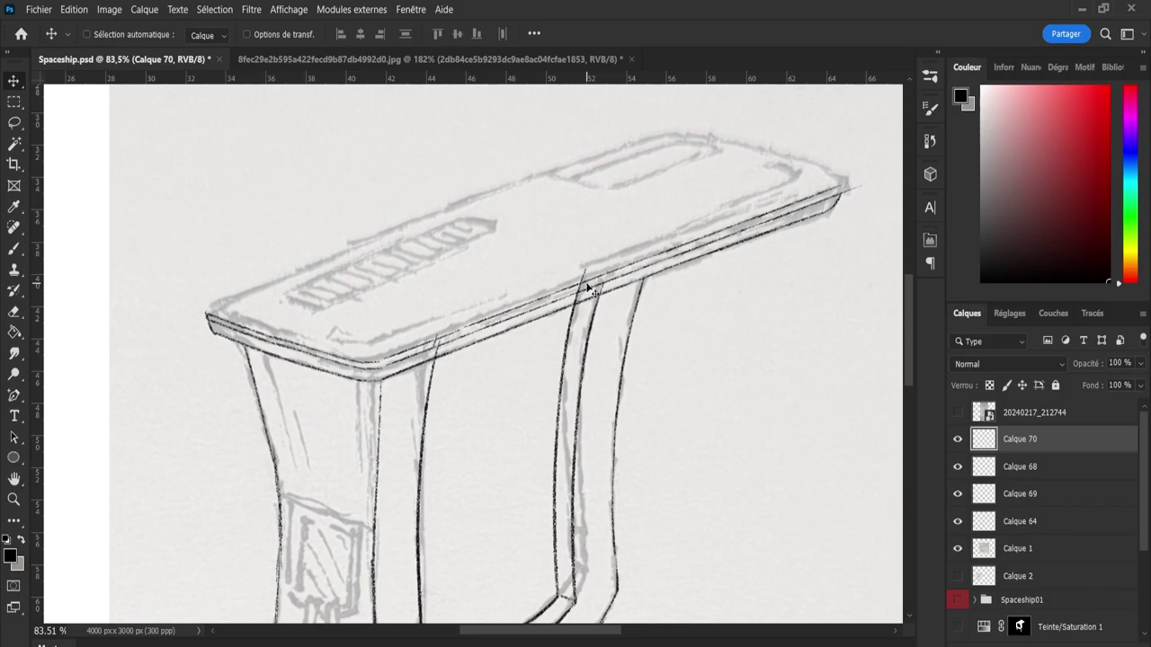
- Zoom to the tabletop's far right corner to tidy it with the eraser, then zoom to the front-left corner
key("z")
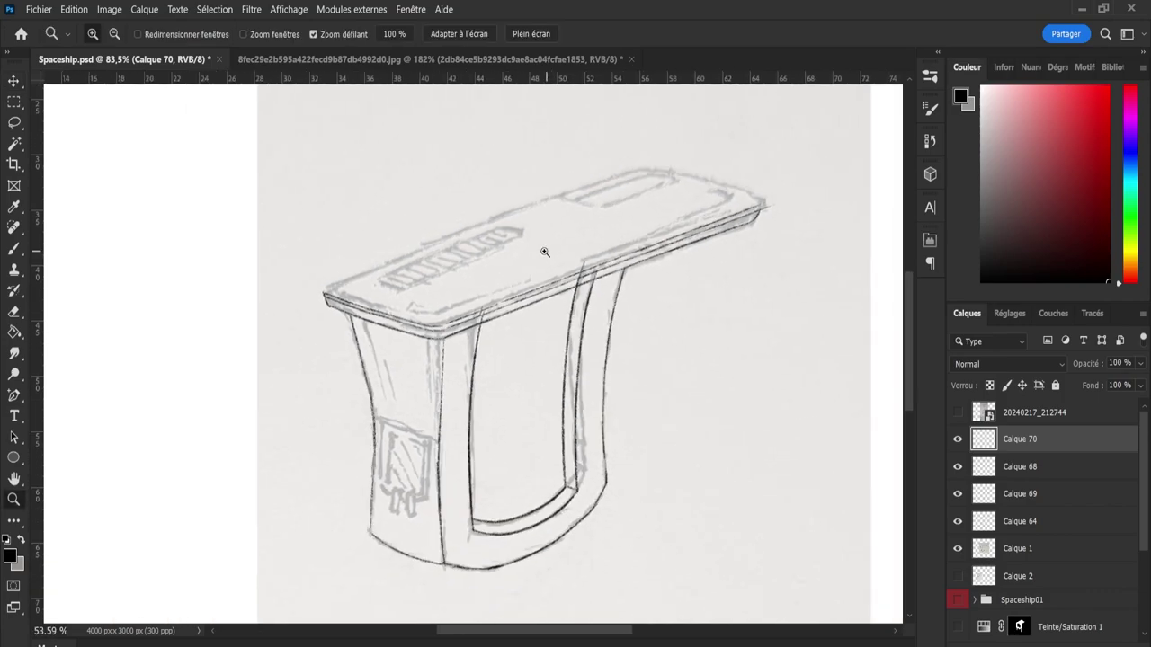
mouse_move(592, 244)
left_mouse_down()
mouse_move(438, 338)
mouse_move(573, 283)
left_mouse_up()
key("b")
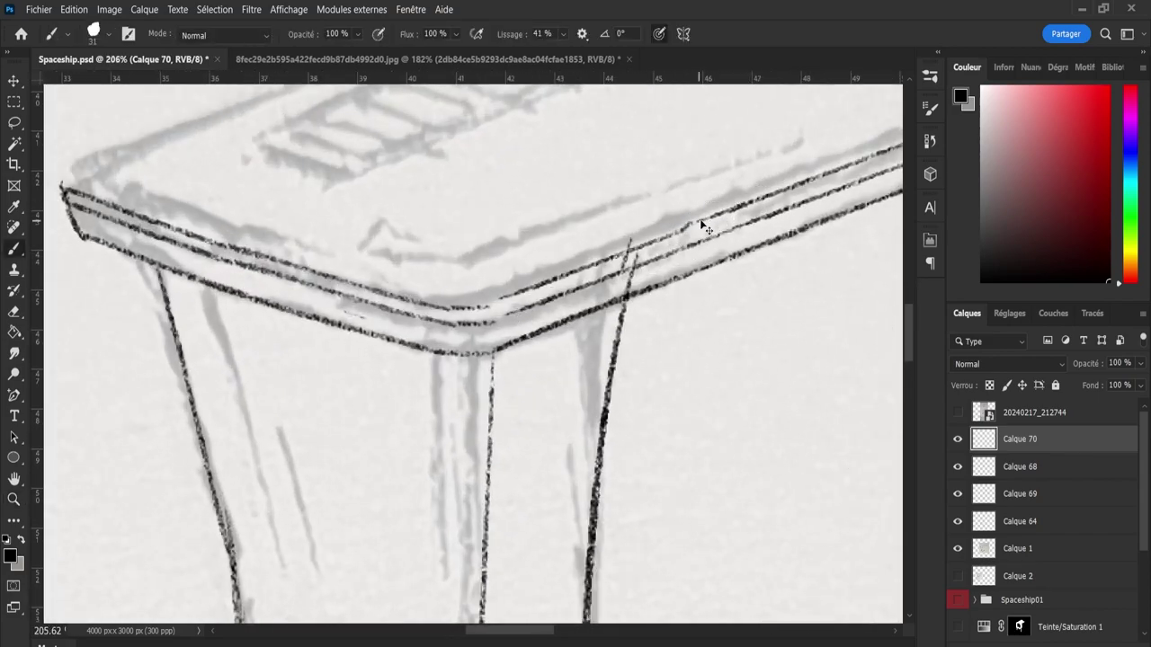
key("z")
left_click_drag(699, 220, 796, 169)
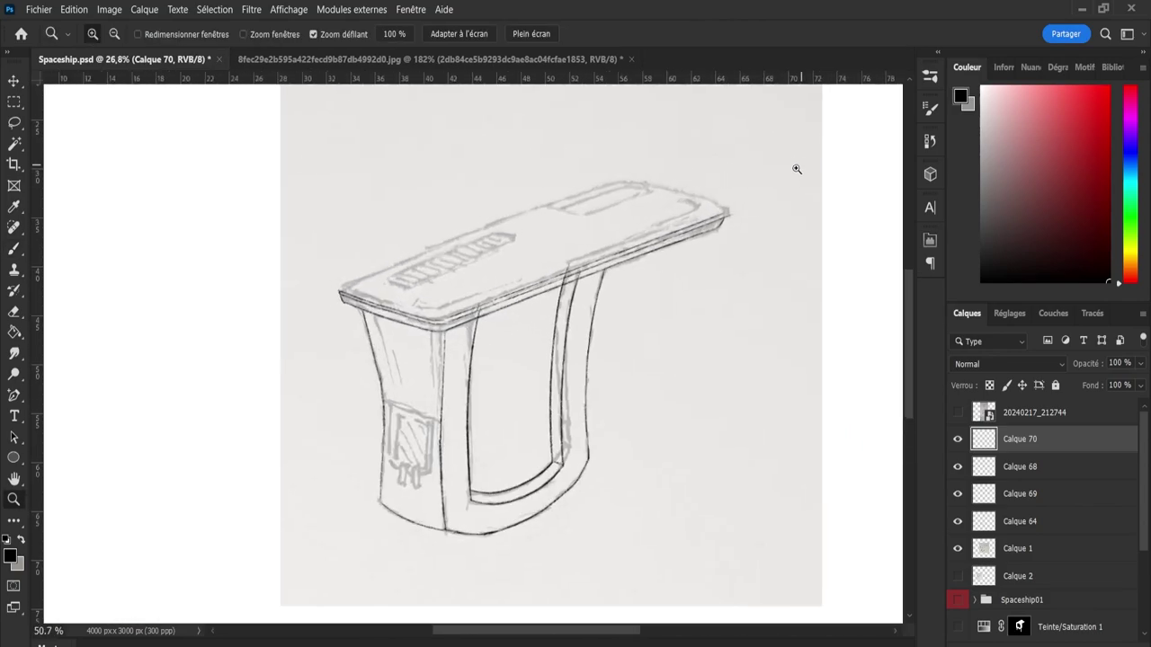
left_click_drag(710, 208, 766, 205)
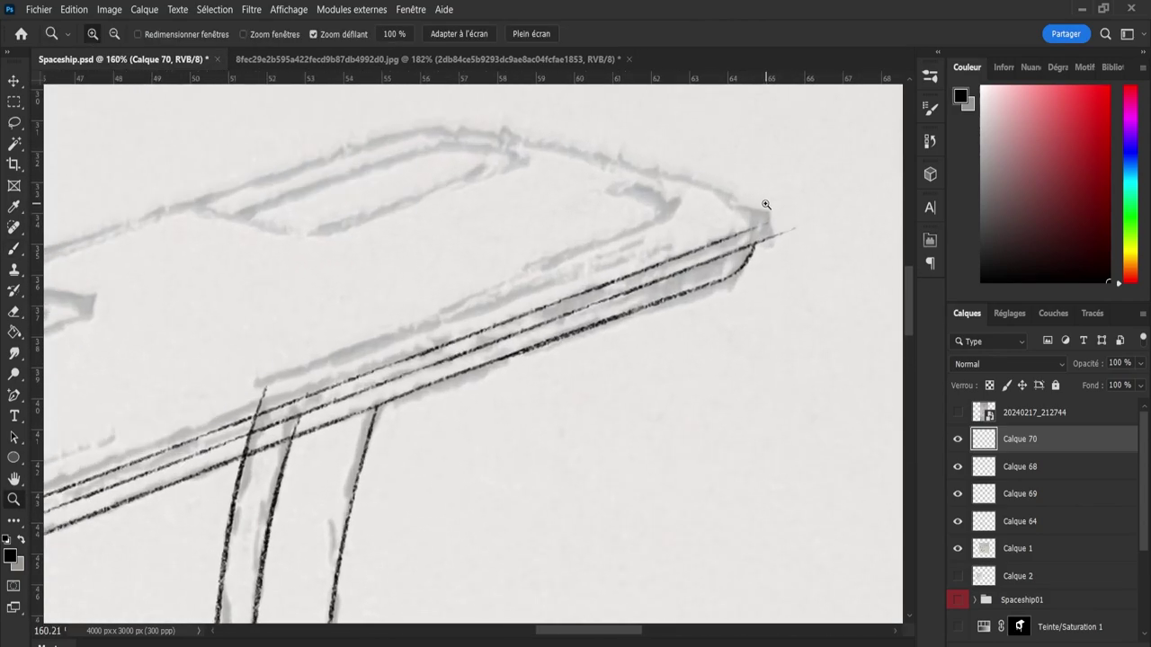
key("b")
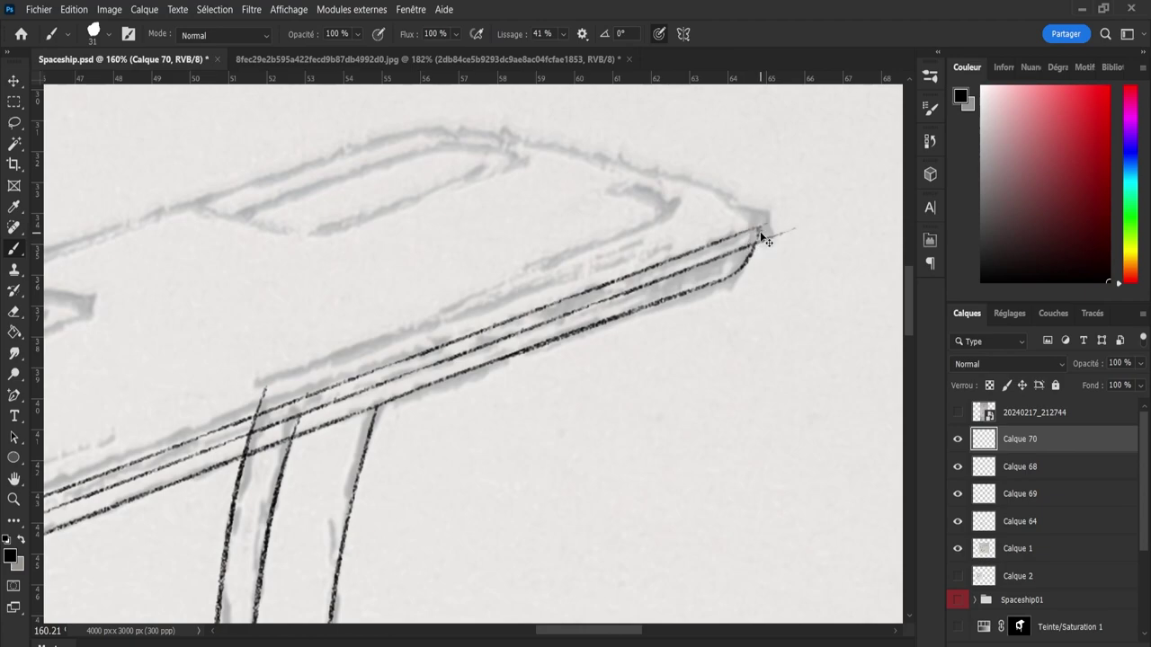
key("e")
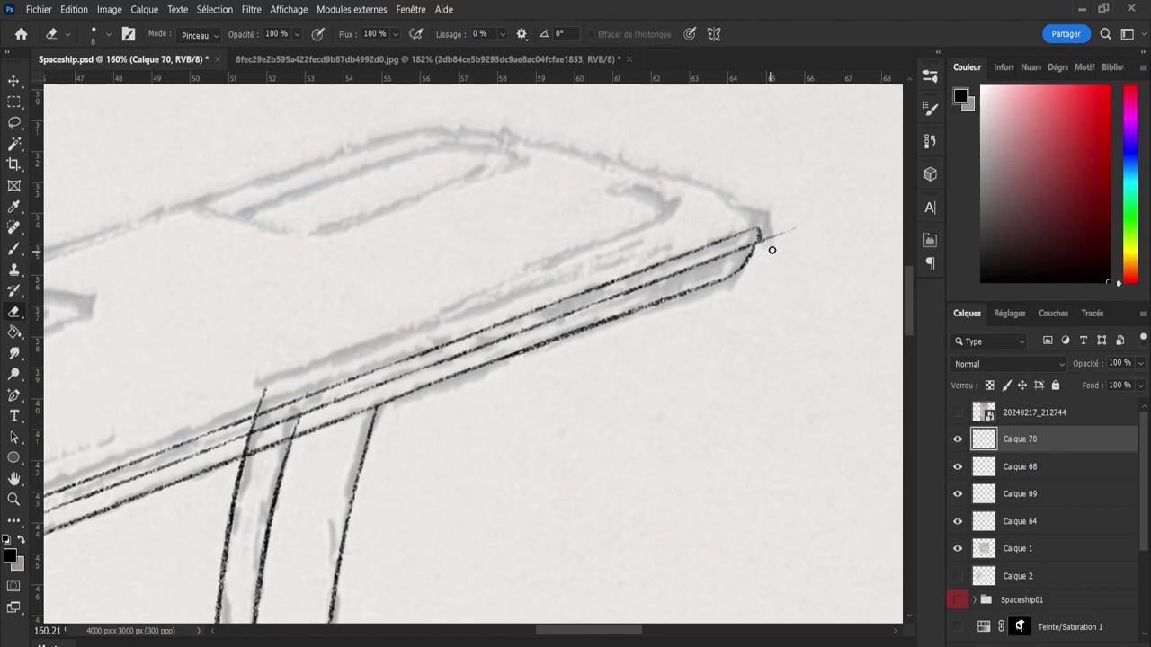
key("z")
left_click_drag(791, 228, 747, 195)
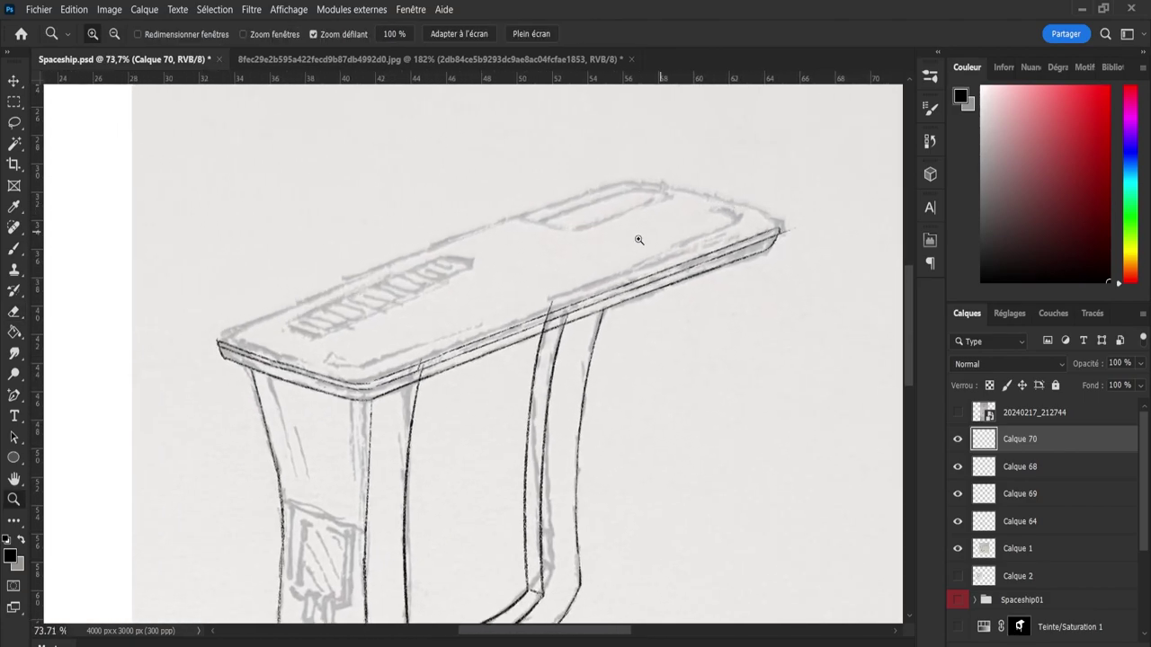
left_click_drag(638, 240, 407, 334)
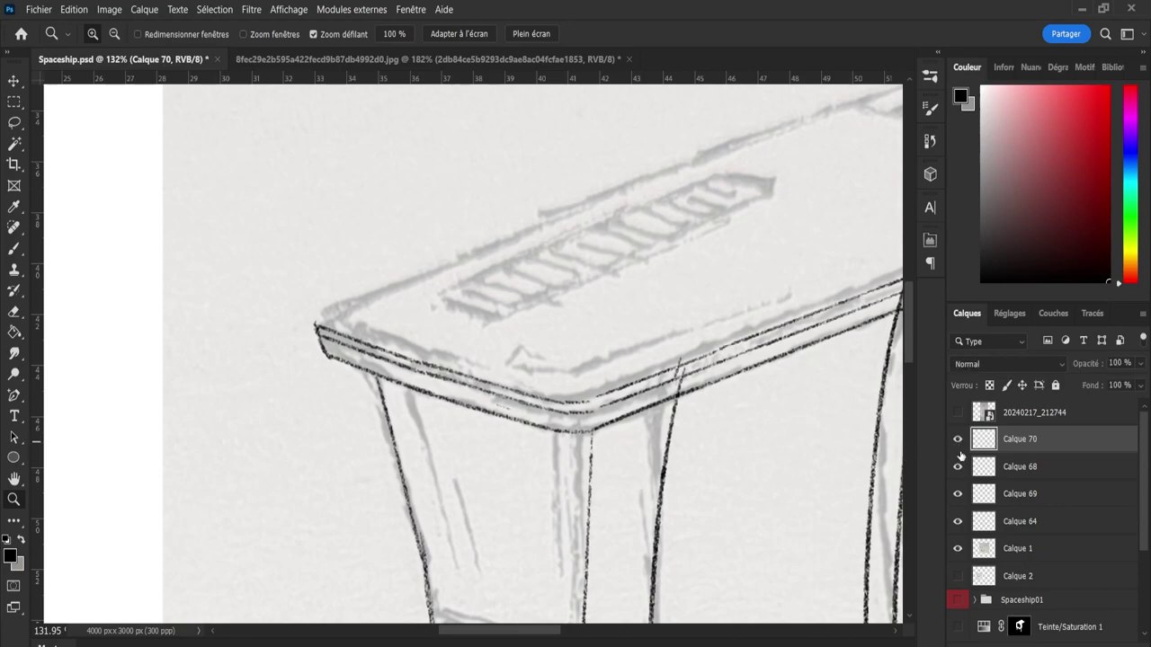
- Toggle Calque 68 and Calque 69 visibility to compare their ink lines
left_click(957, 469)
left_click(957, 475)
left_click(958, 495)
left_click(957, 495)
left_click(1025, 494)
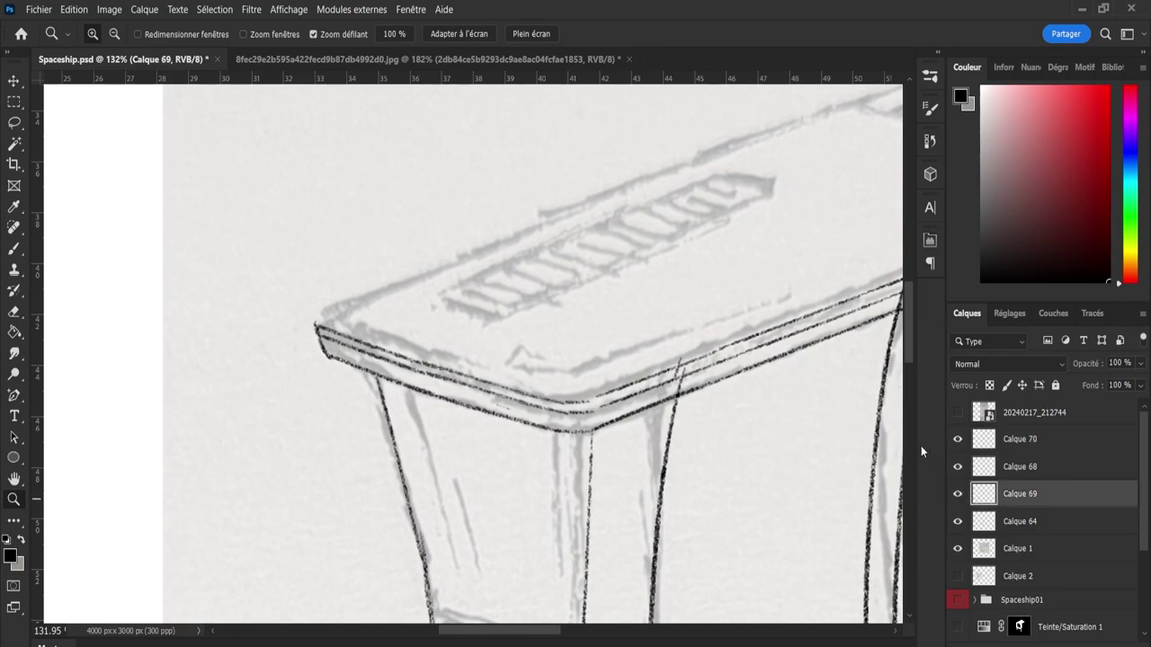
key("v")
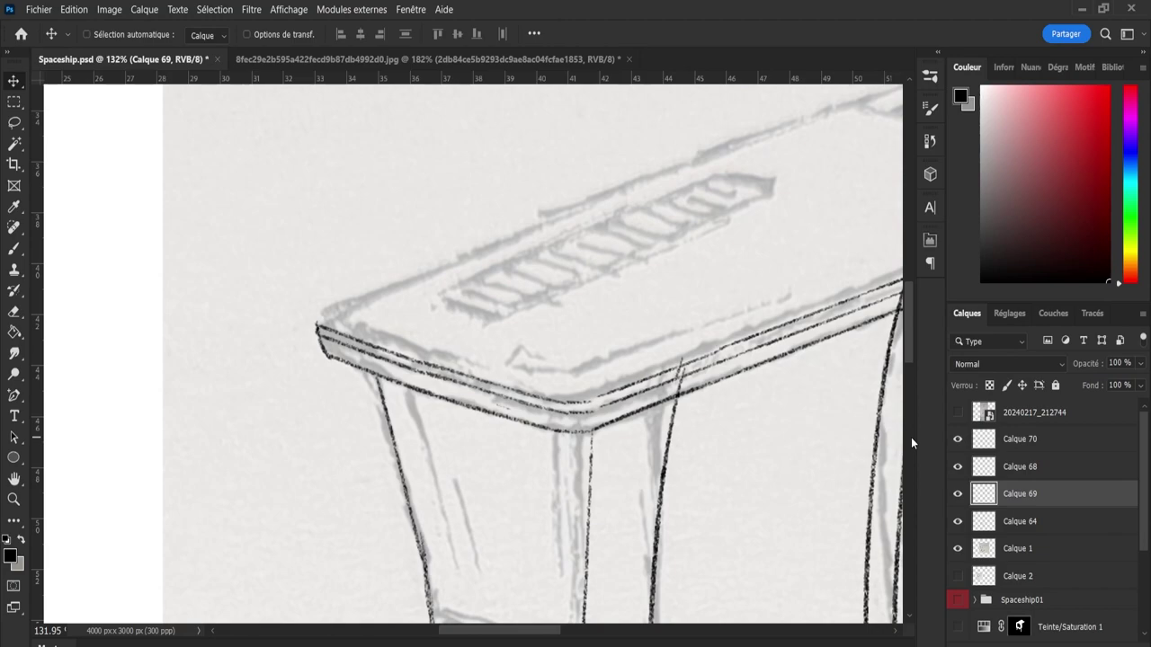
- Hide and reshow Calque 68, leaving only Calque 70 selected
left_click(994, 475)
left_click(959, 470)
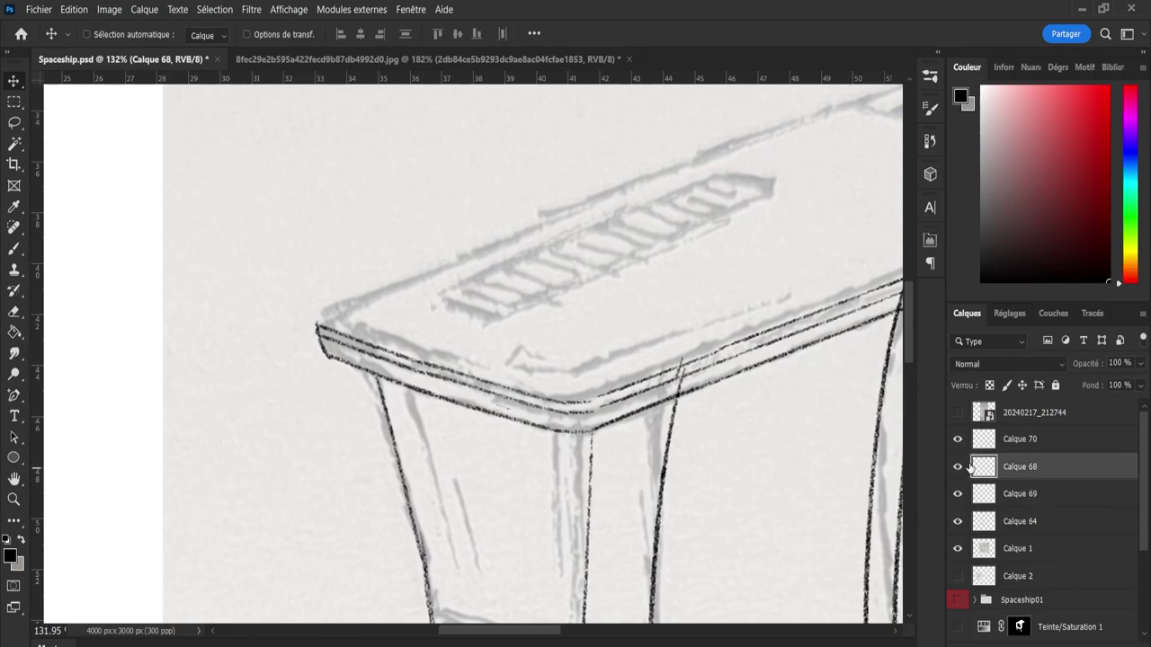
left_click(958, 439)
left_click(984, 439)
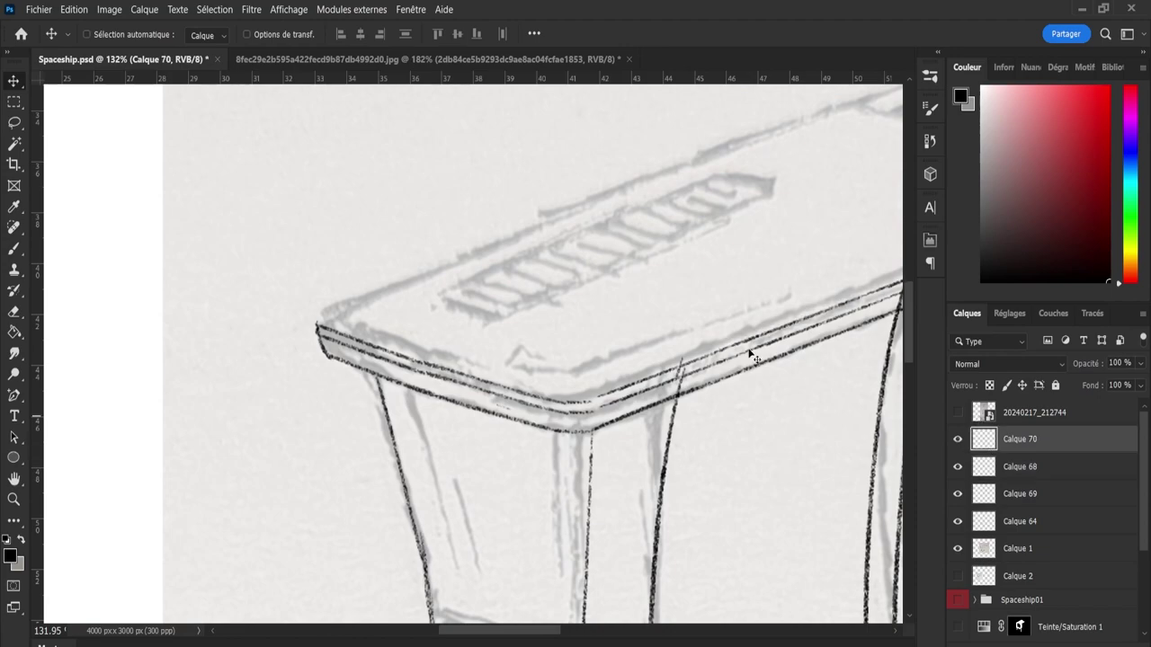
left_click(1011, 483, "ctrl")
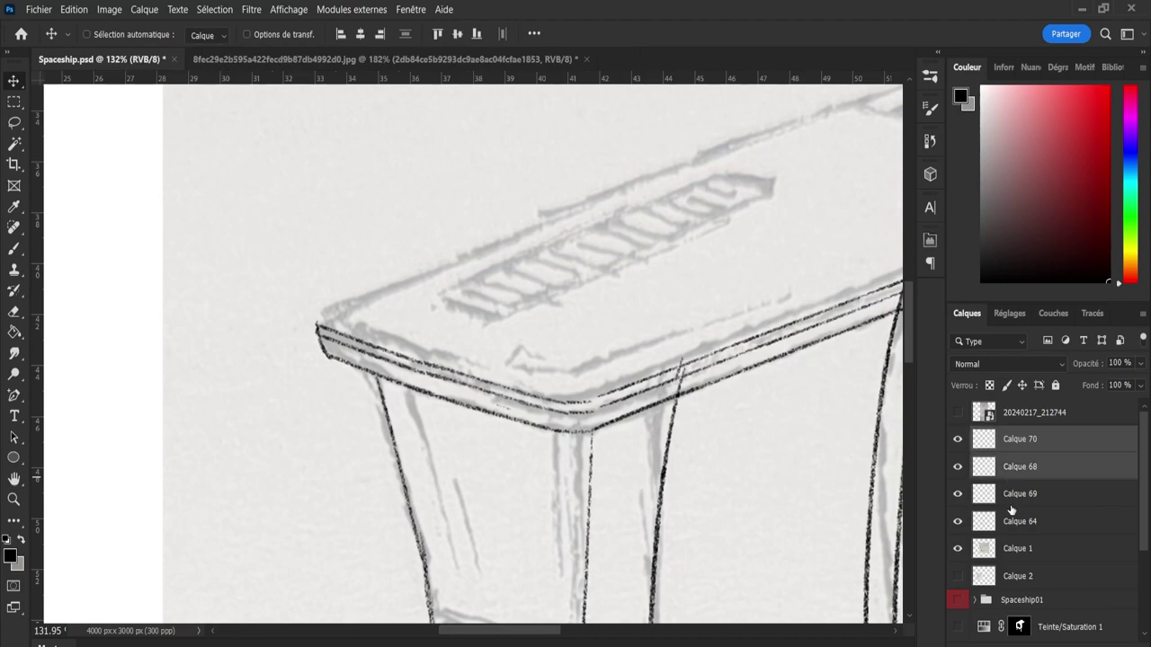
left_click(1009, 443)
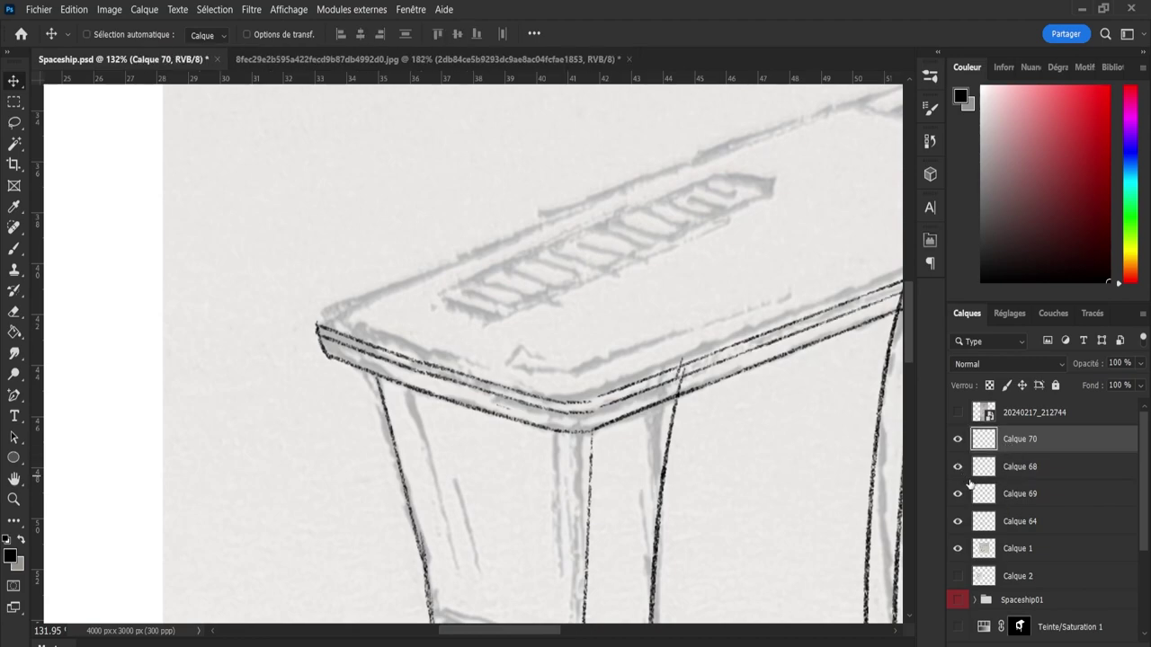
- Move Calque 68 above Calque 70 and delete Calque 69
left_click(958, 494)
left_click_drag(996, 502, 1014, 477)
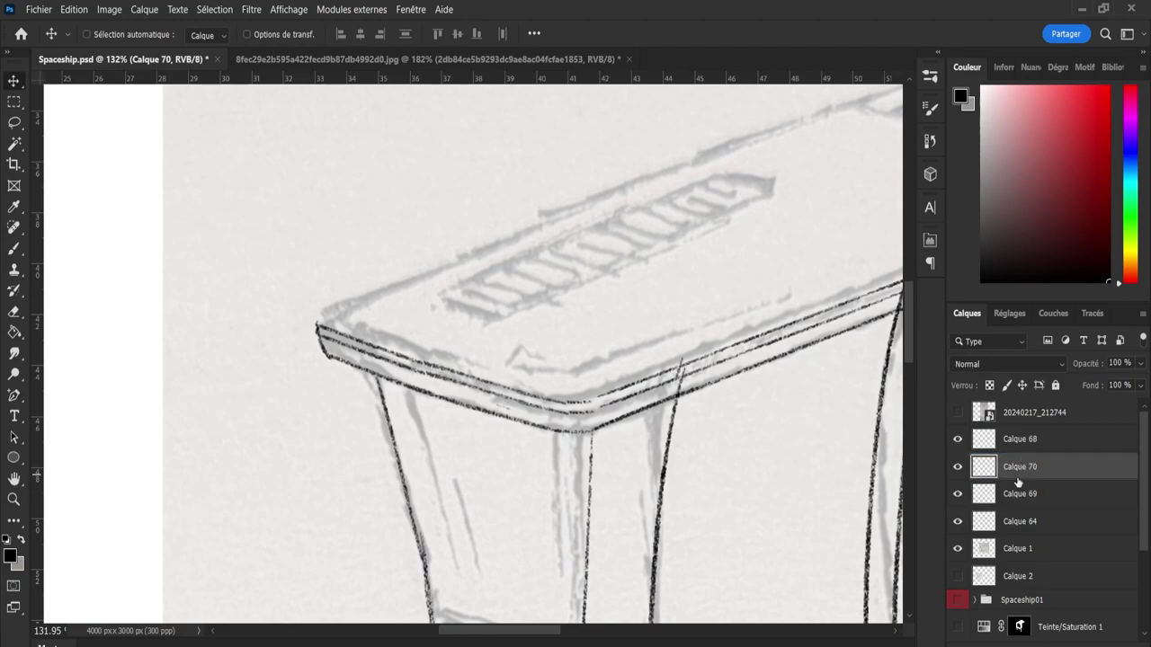
left_click(1016, 495)
key("Delete")
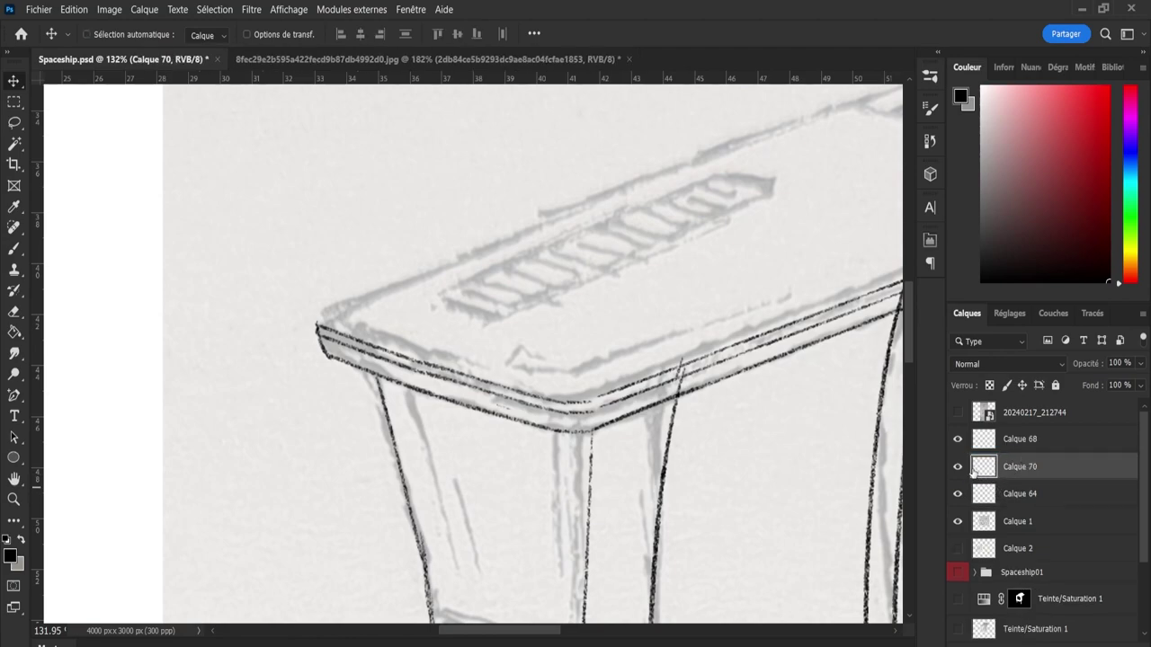
key("b")
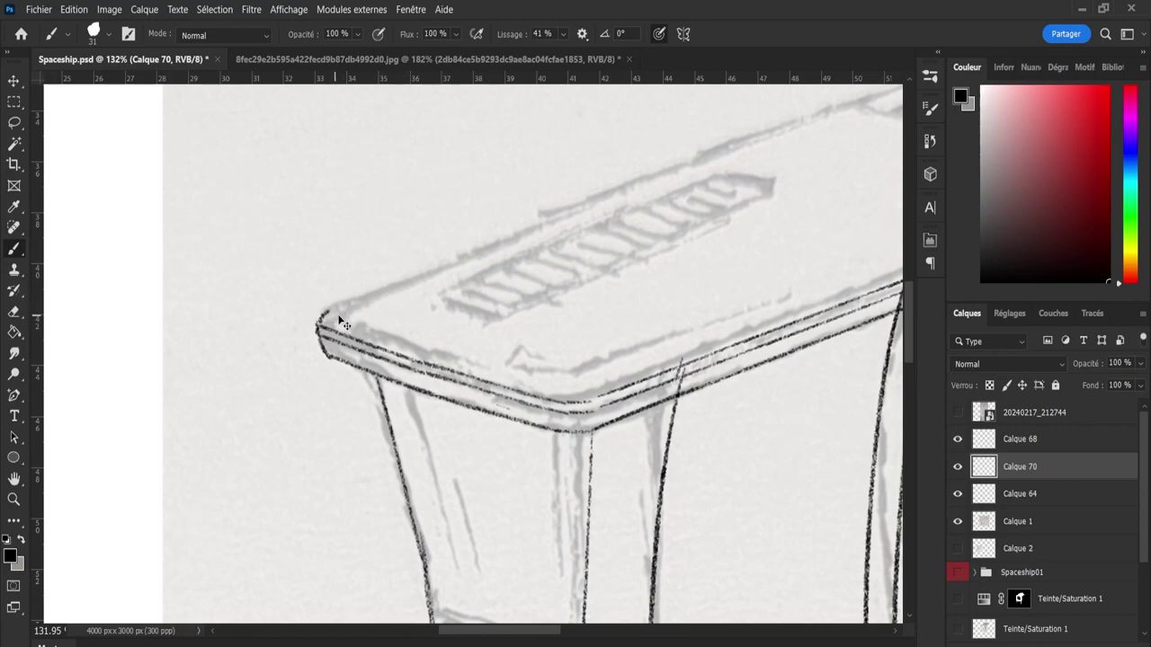
- Ink the tabletop's top-left corner and the edge rising from it, redrawing once
left_click_drag(324, 313, 318, 329)
left_click_drag(321, 316, 464, 251)
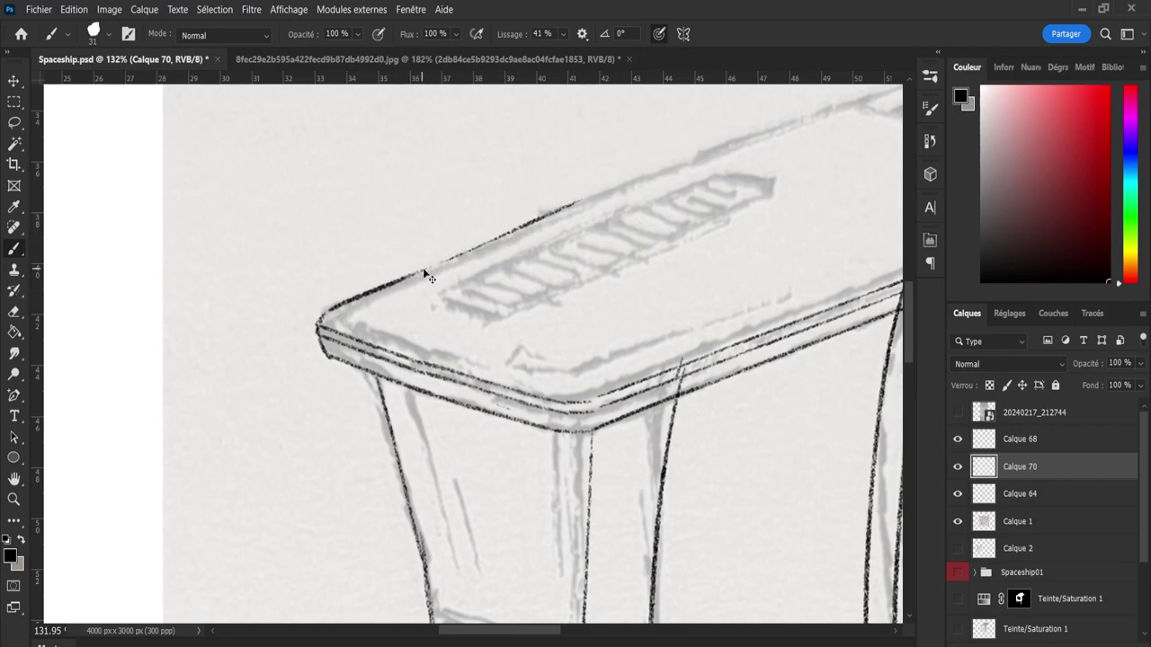
key("ctrl+z")
key("ctrl+z")
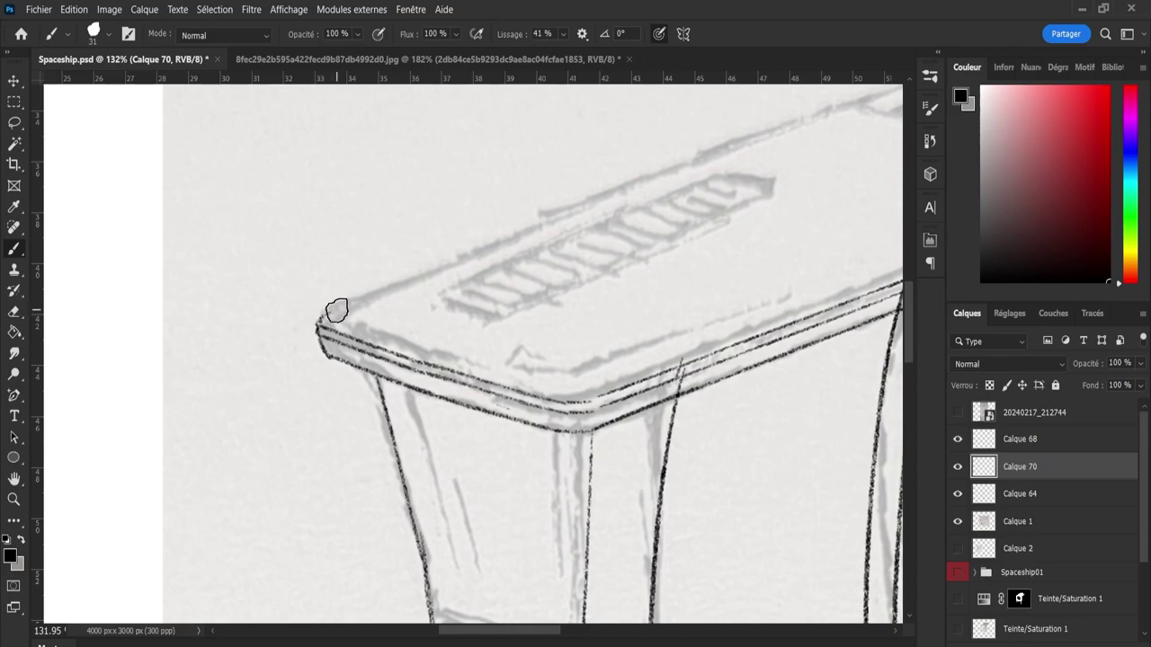
mouse_move(333, 313)
left_mouse_down()
mouse_move(446, 266)
mouse_move(541, 249)
mouse_move(530, 249)
left_mouse_up()
key("z")
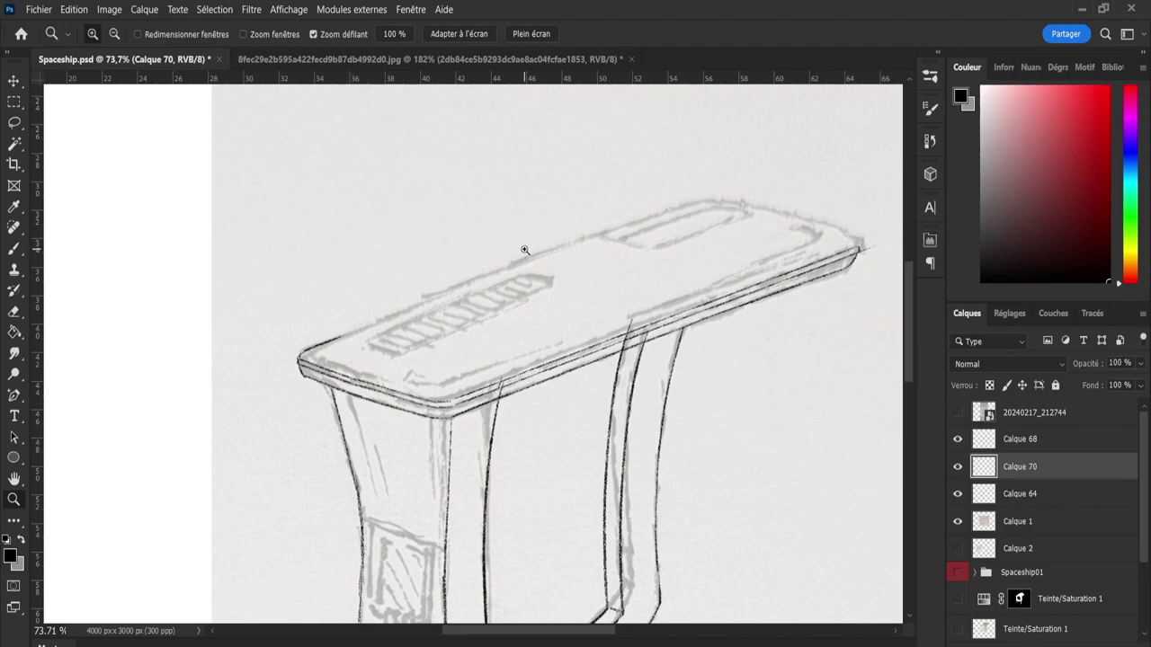
- Ink the tabletop's long back edge above the vent grille, redrawing it cleanly
key("b")
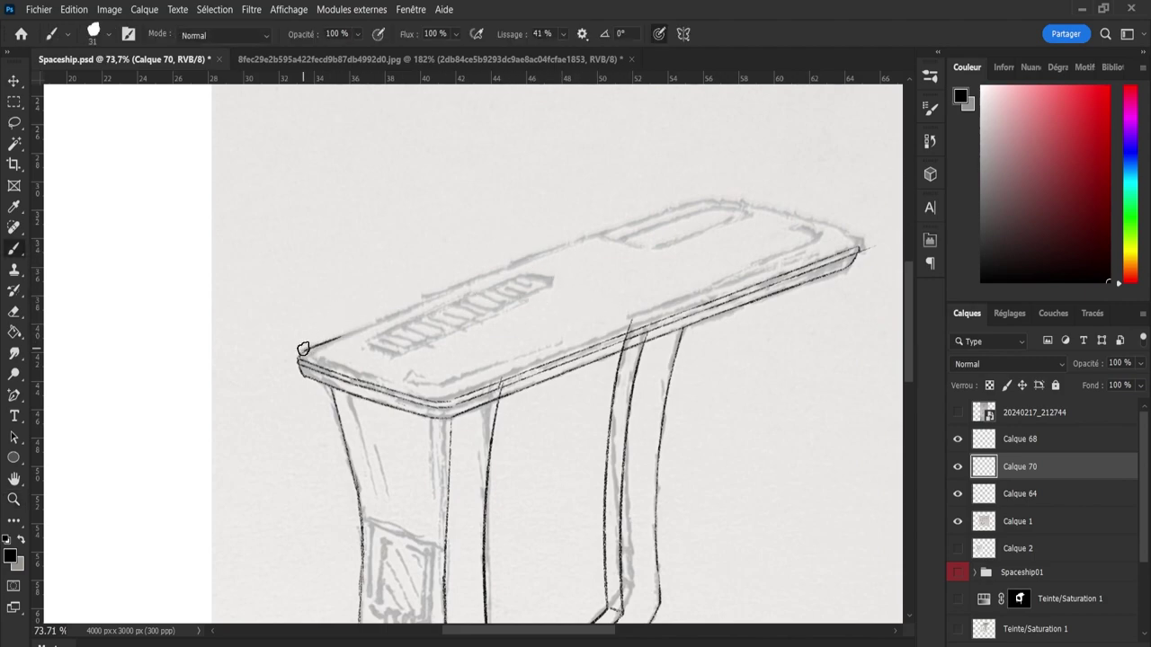
left_click_drag(423, 295, 658, 198)
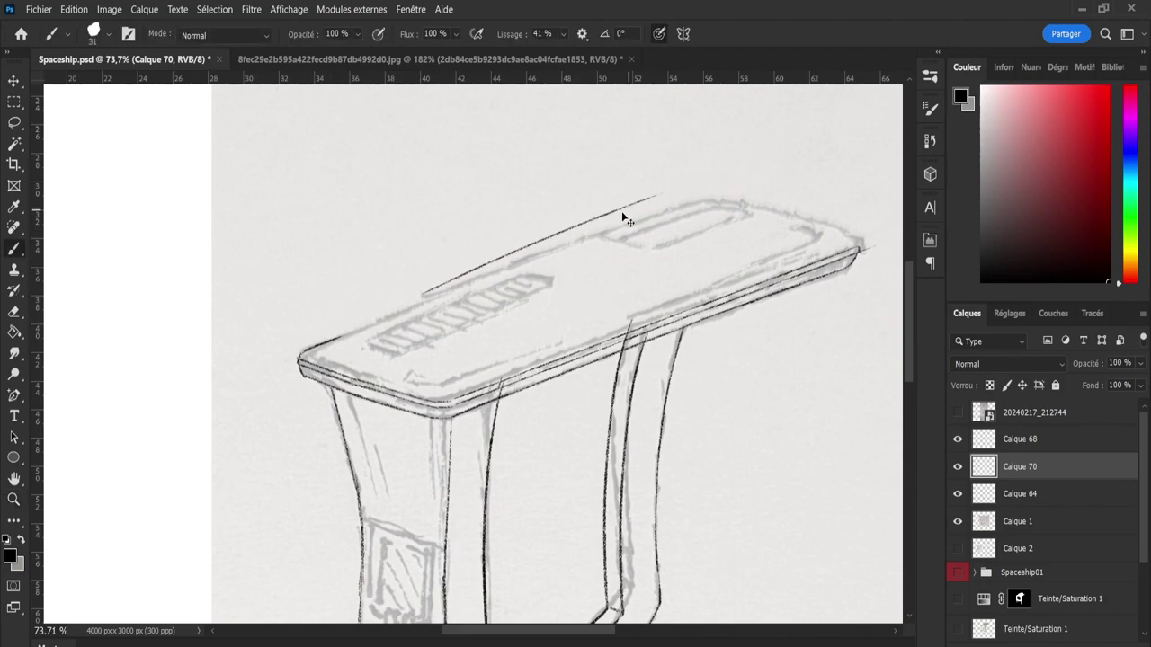
key("ctrl+z")
left_click_drag(427, 297, 674, 205)
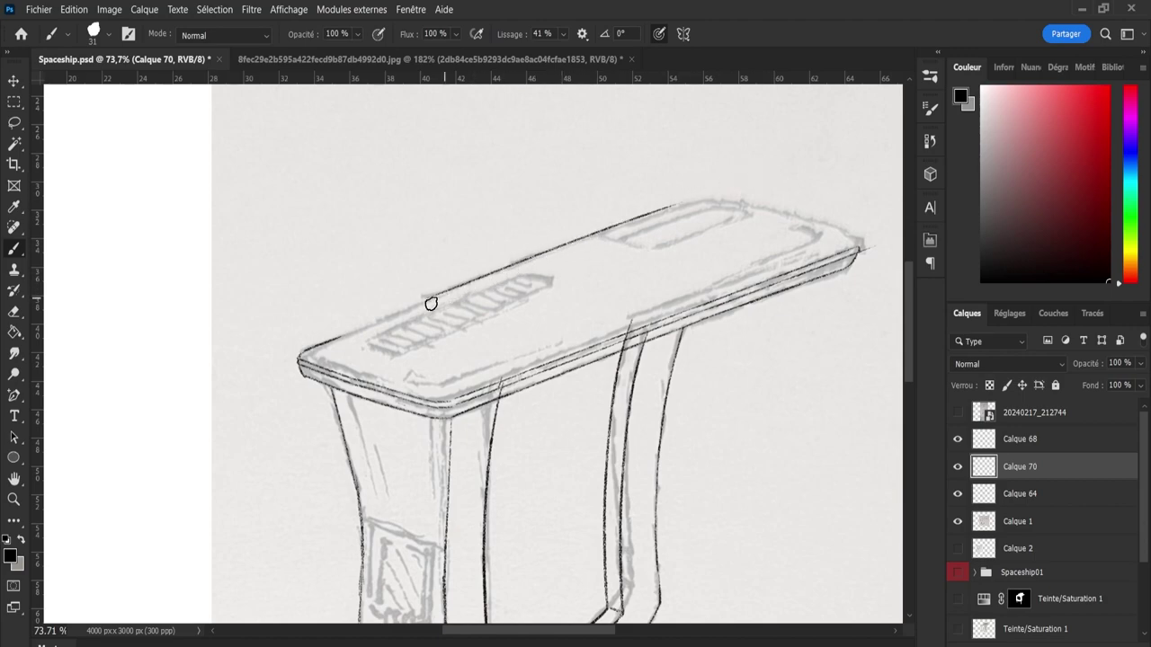
key("e")
left_click_drag(326, 341, 324, 348)
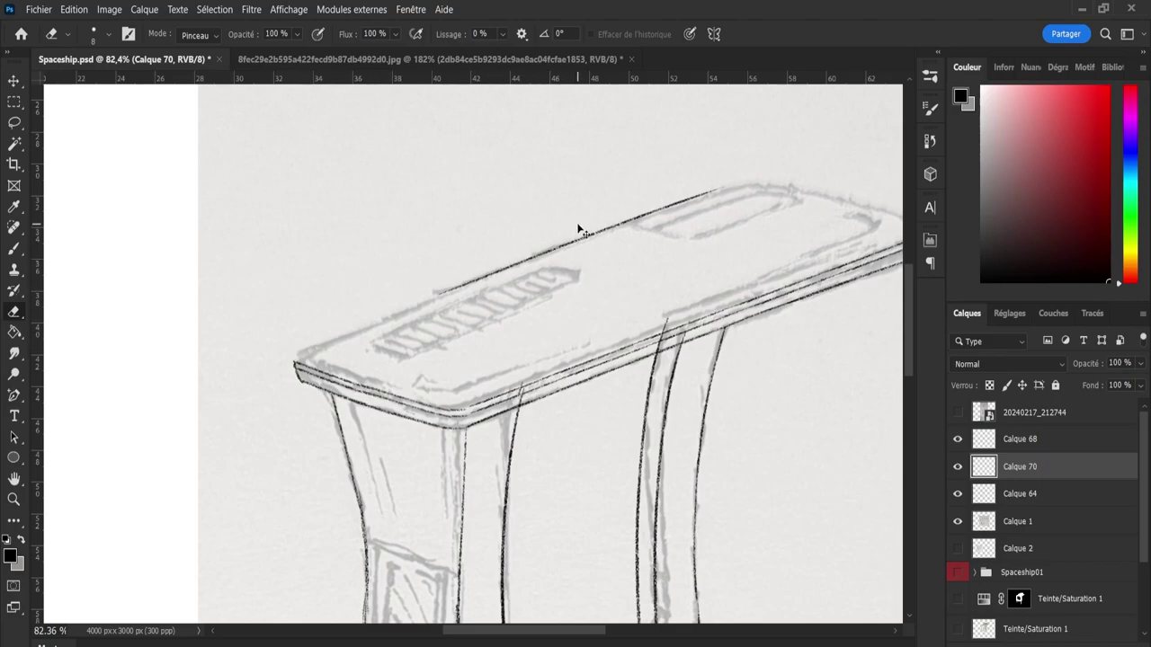
- Lasso the back-edge line and put it on its own layer, Calque 71
key("ctrl+shift+alt+n")
key("ctrl+z")
key("l")
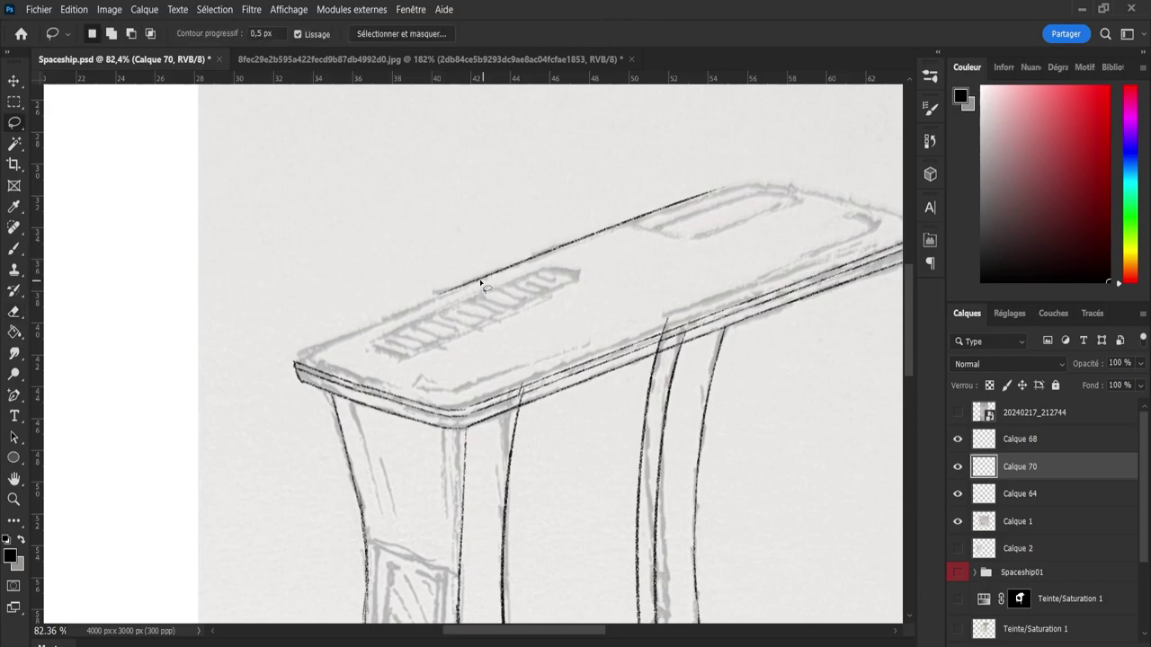
left_click_drag(415, 291, 430, 268)
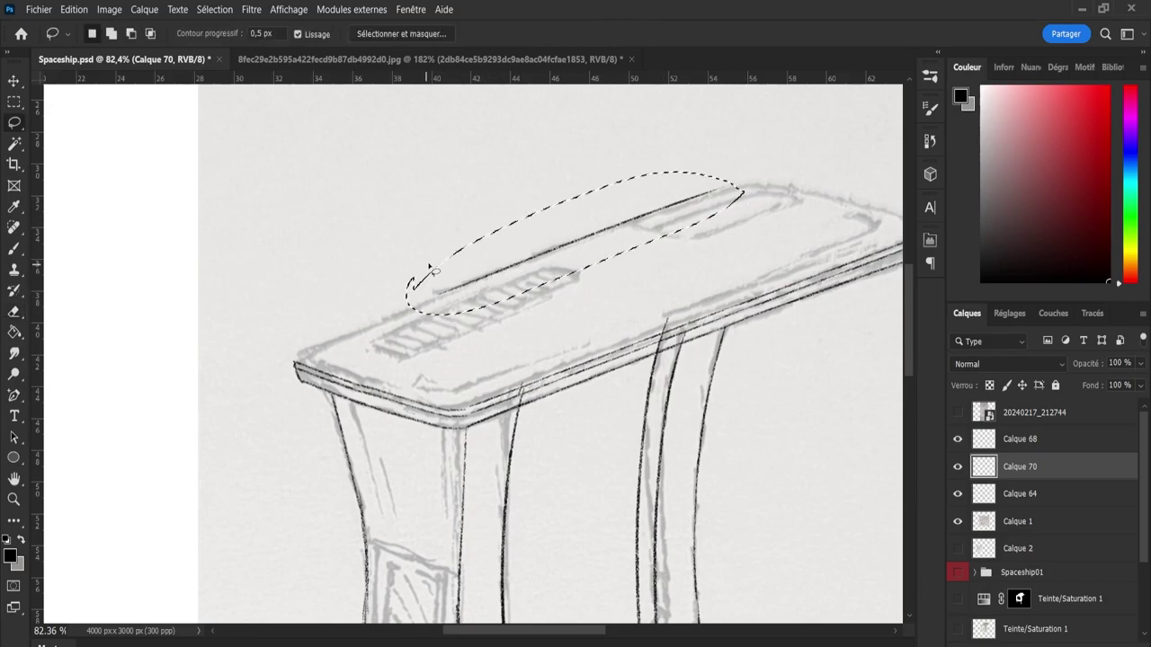
key("ctrl+j")
key("ctrl+j")
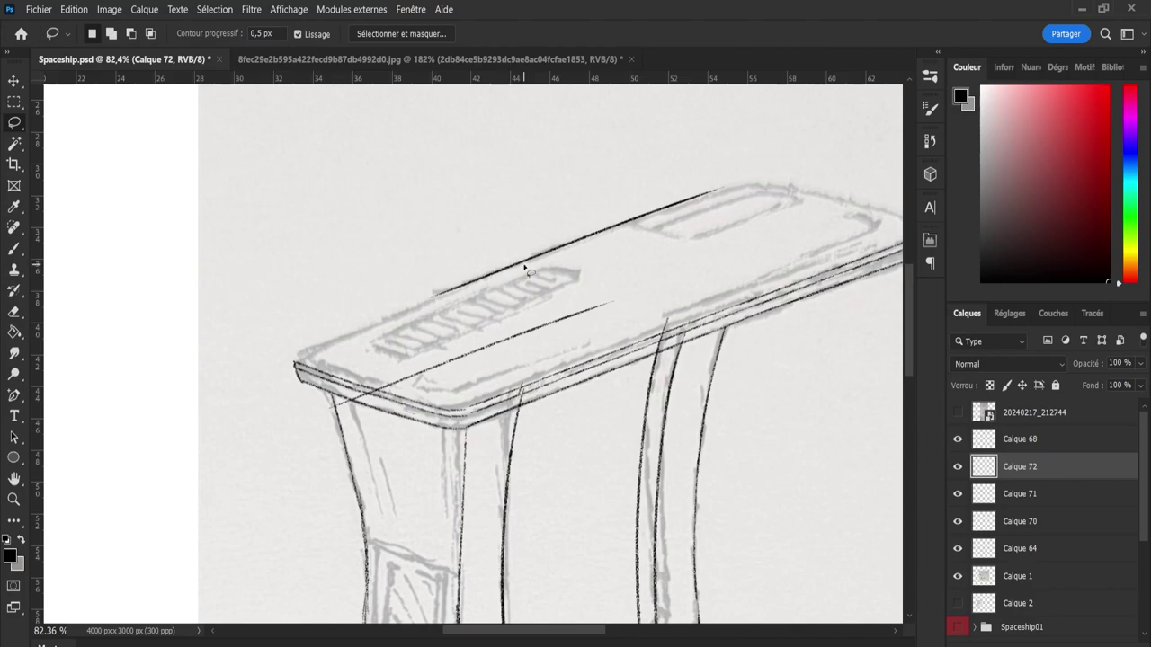
key("Delete")
- Move, slightly rotate and shift the back-edge line to reach the front-left corner
key("v")
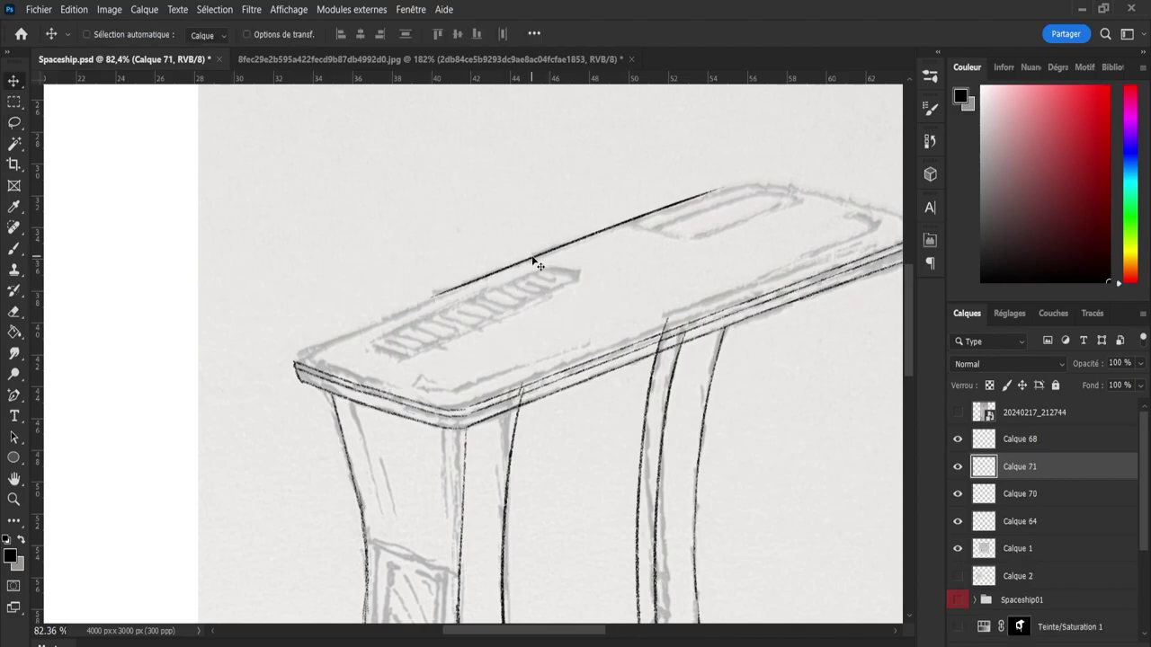
left_click_drag(531, 257, 381, 321)
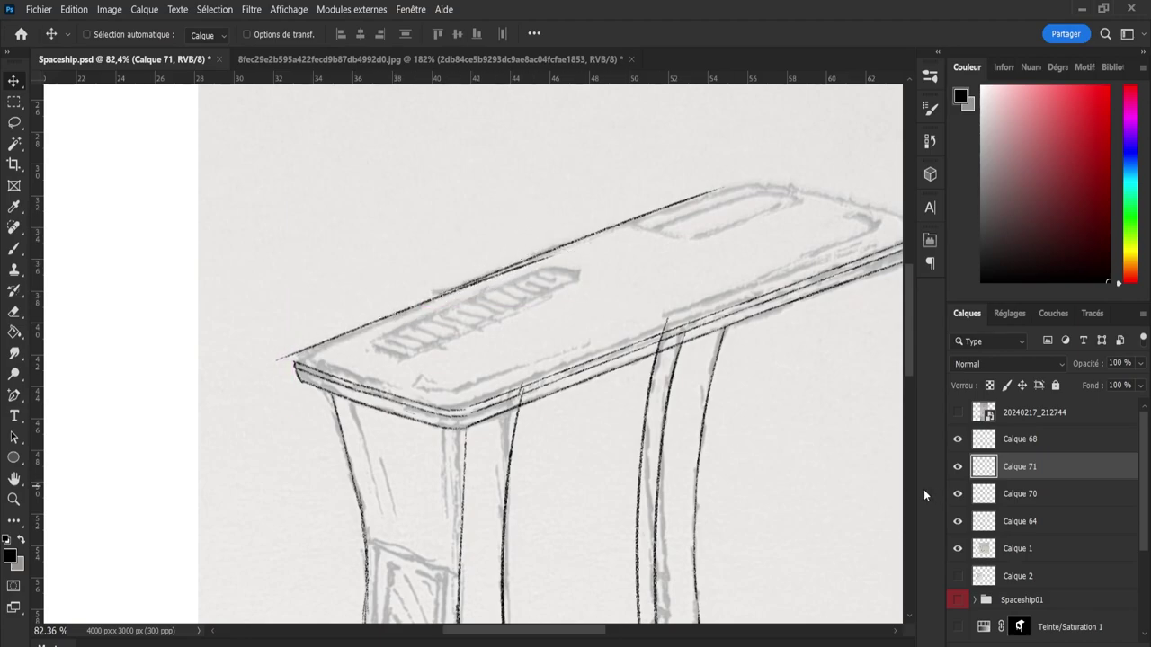
left_click(959, 494)
key("ctrl+t")
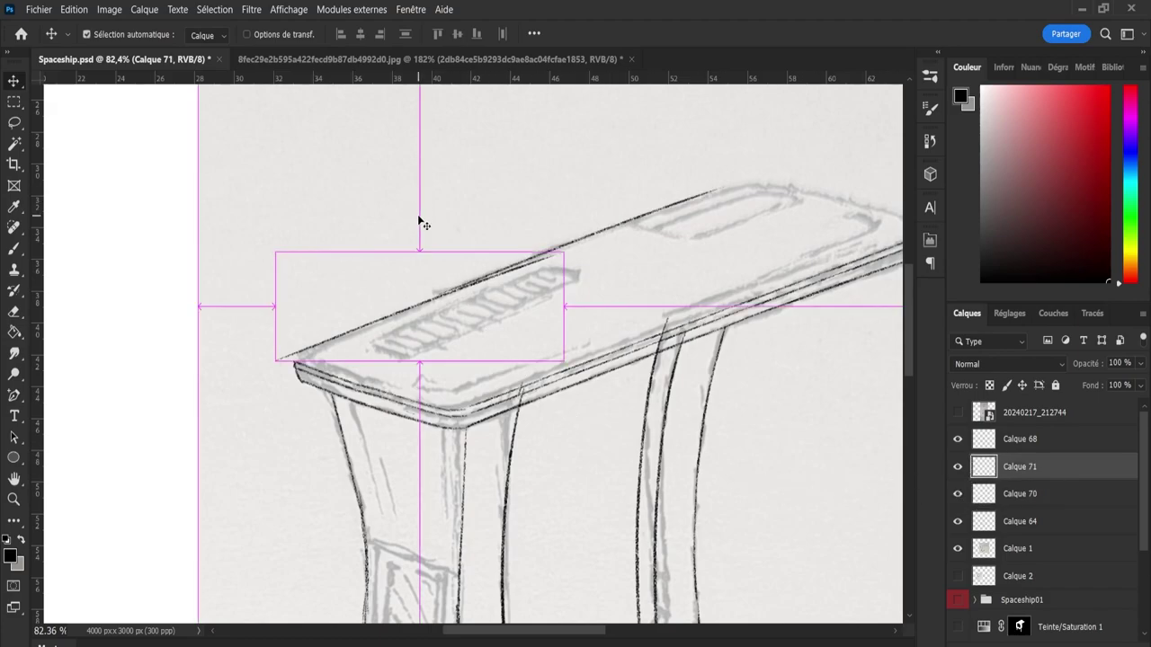
left_click_drag(591, 245, 589, 242)
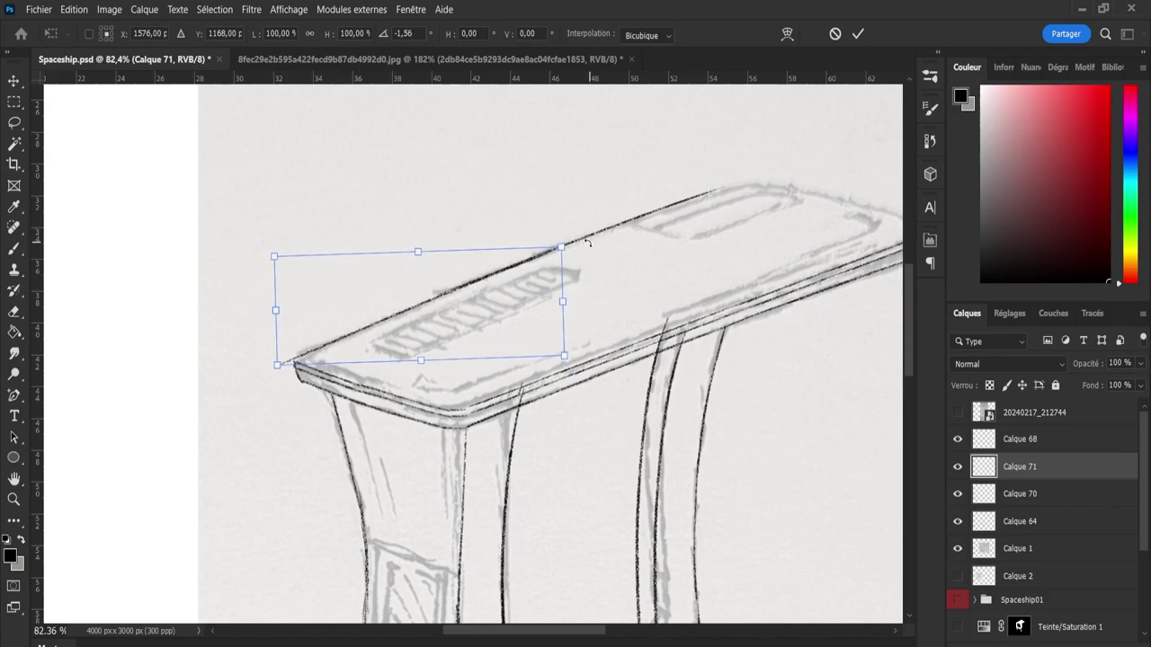
left_click_drag(428, 301, 414, 309)
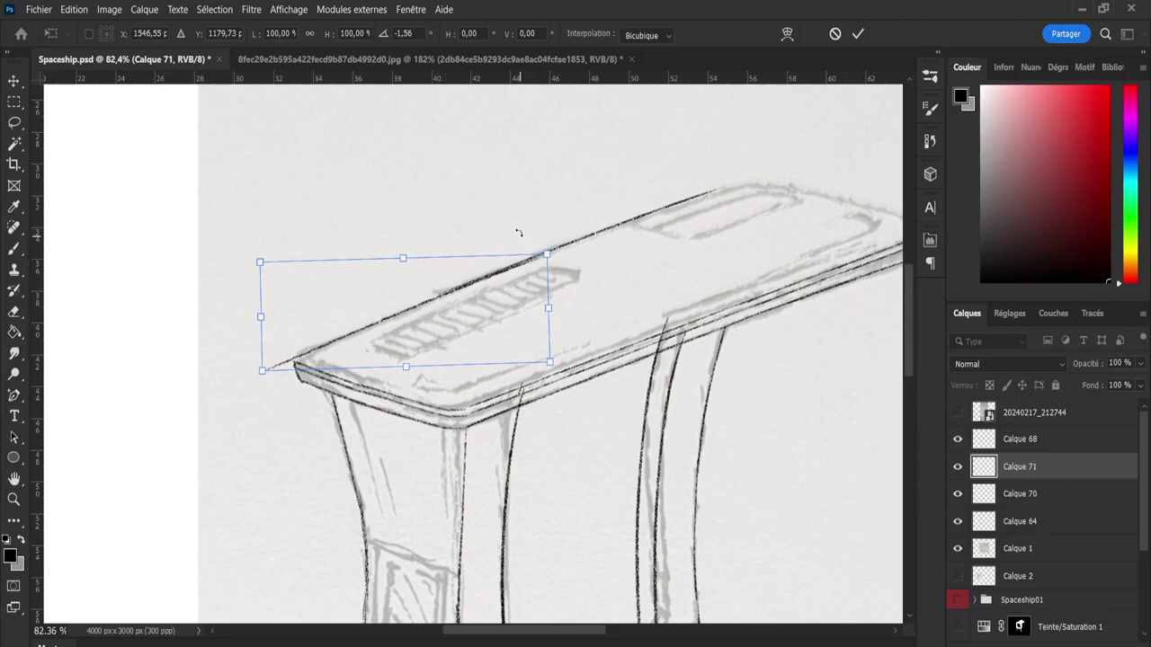
left_click(859, 34)
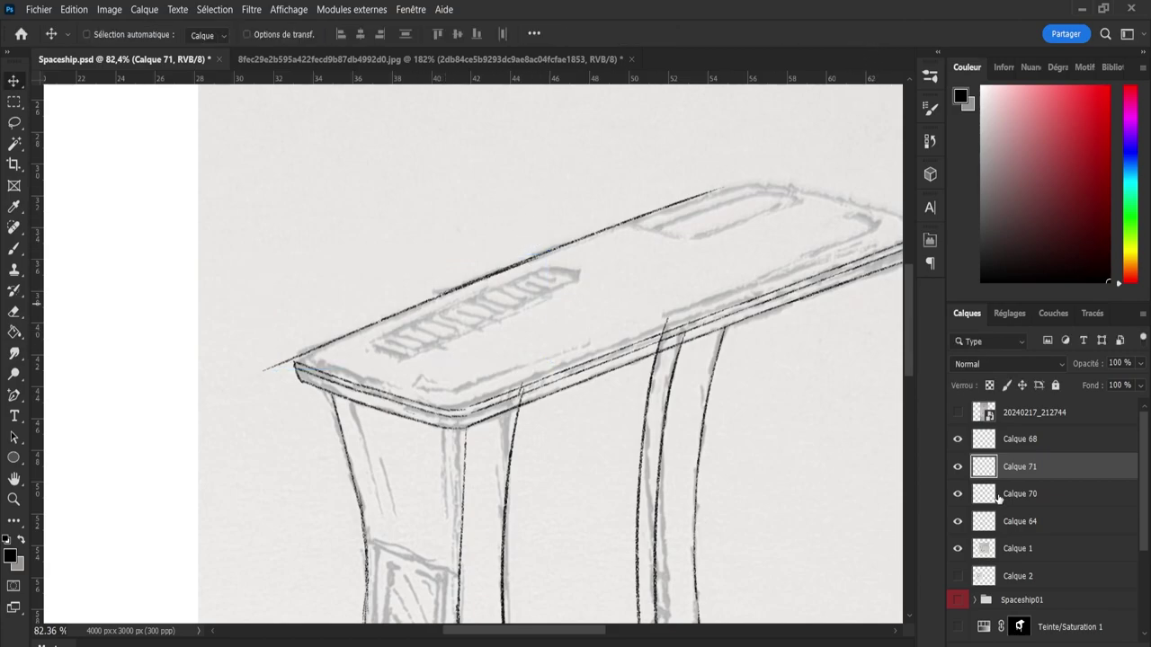
left_click(998, 497)
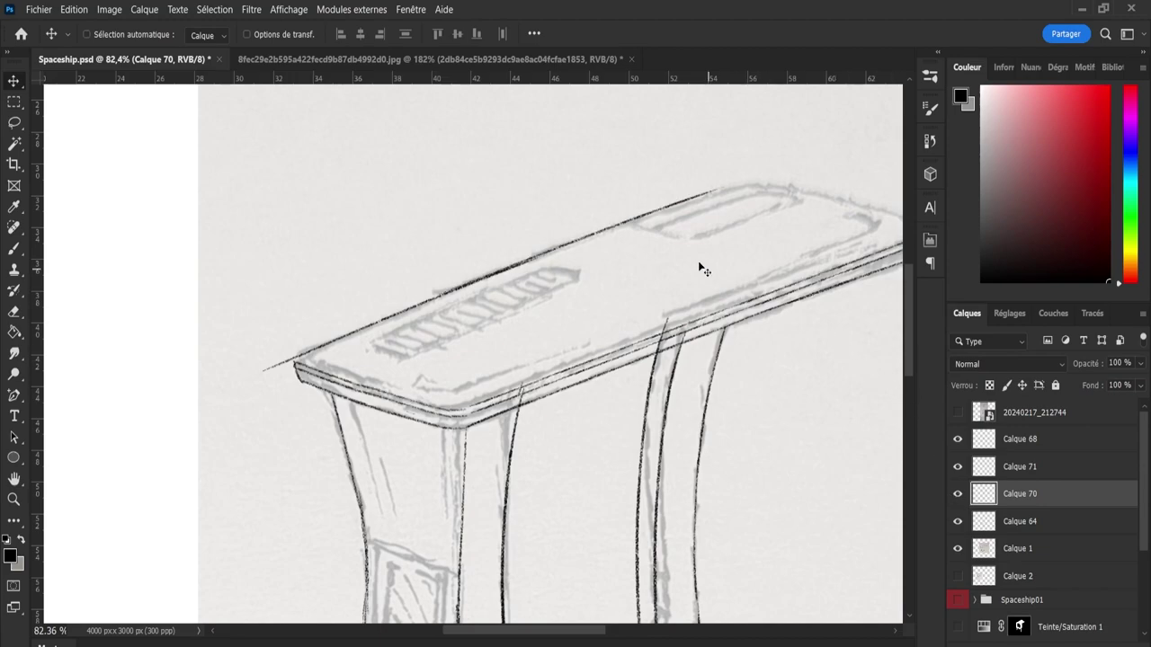
- Lasso the back-edge ink on Calque 70, nudge it right and up, and deselect
key("l")
mouse_move(552, 234)
left_mouse_down()
mouse_move(746, 192)
mouse_move(510, 307)
mouse_move(423, 324)
left_mouse_up()
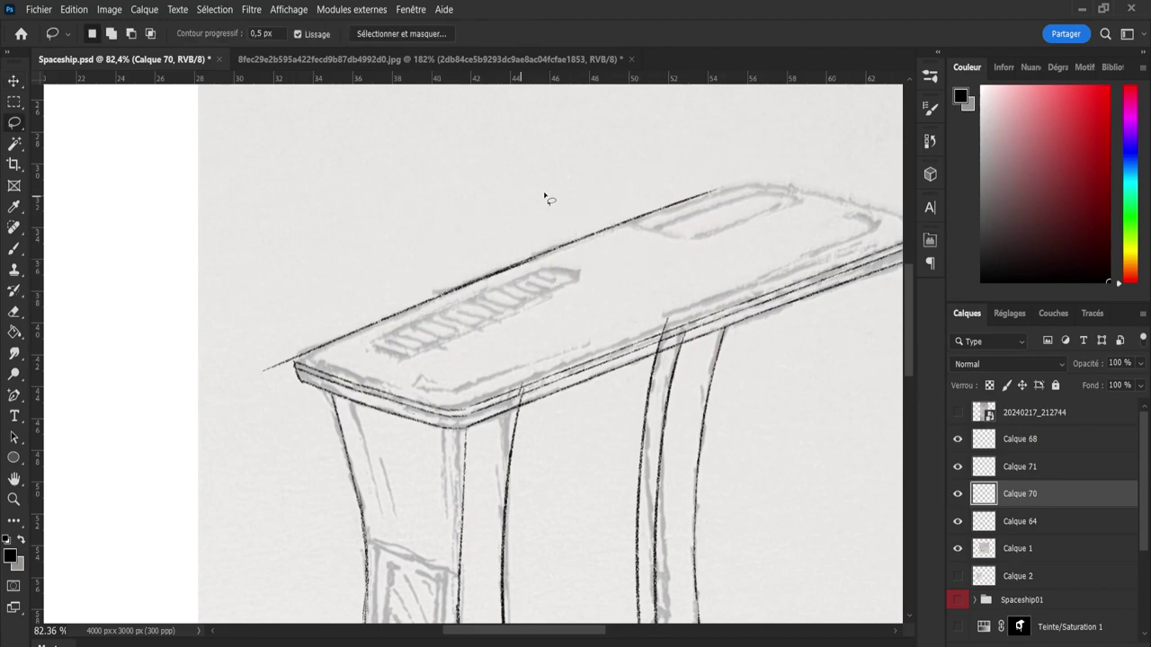
key("ctrl+t")
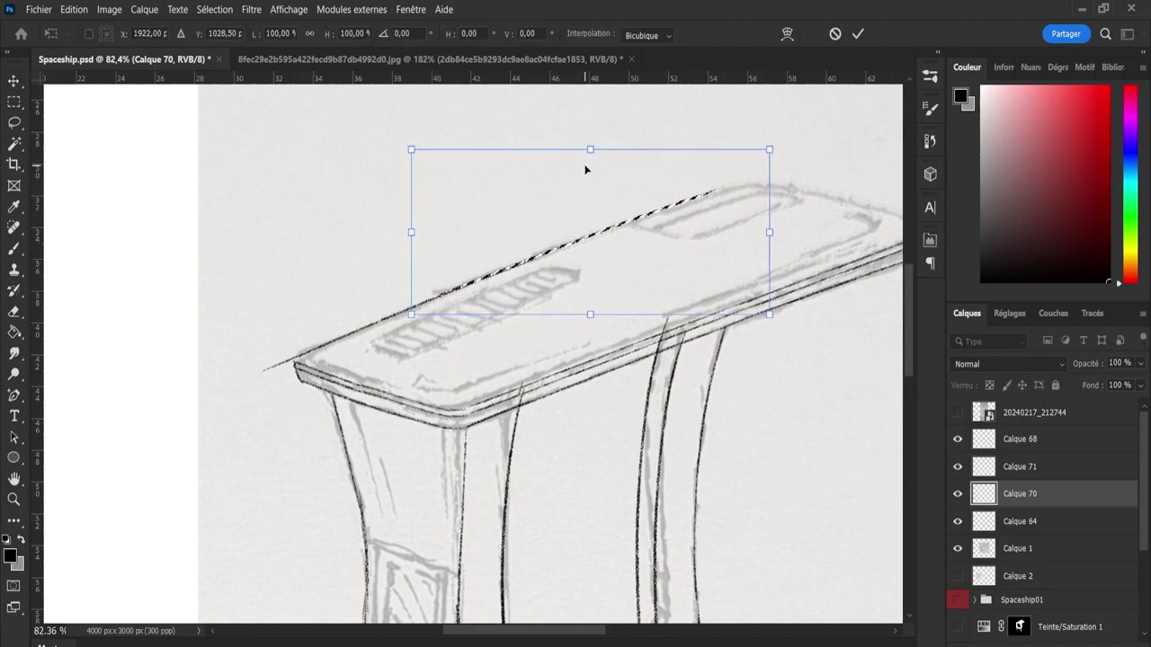
key("Right")
key("Right")
key("Right")
key("Right")
key("Right")
key("Right")
key("Right")
key("Right")
key("Right")
key("Right")
key("Right")
key("Right")
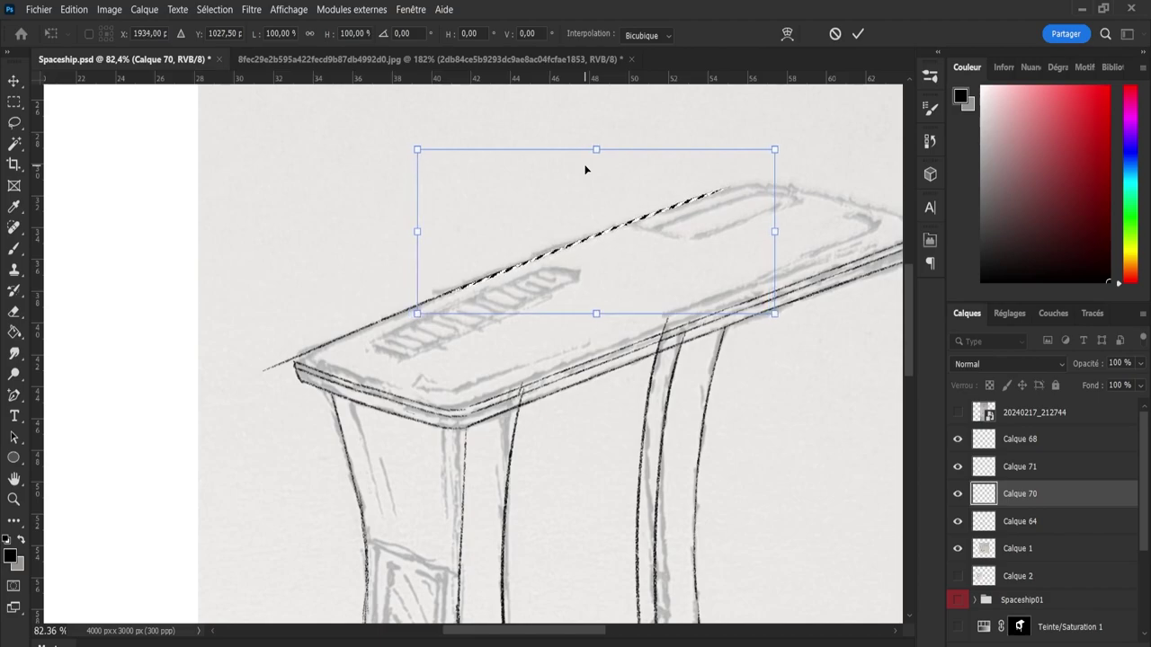
key("Up")
key("Right")
key("Right")
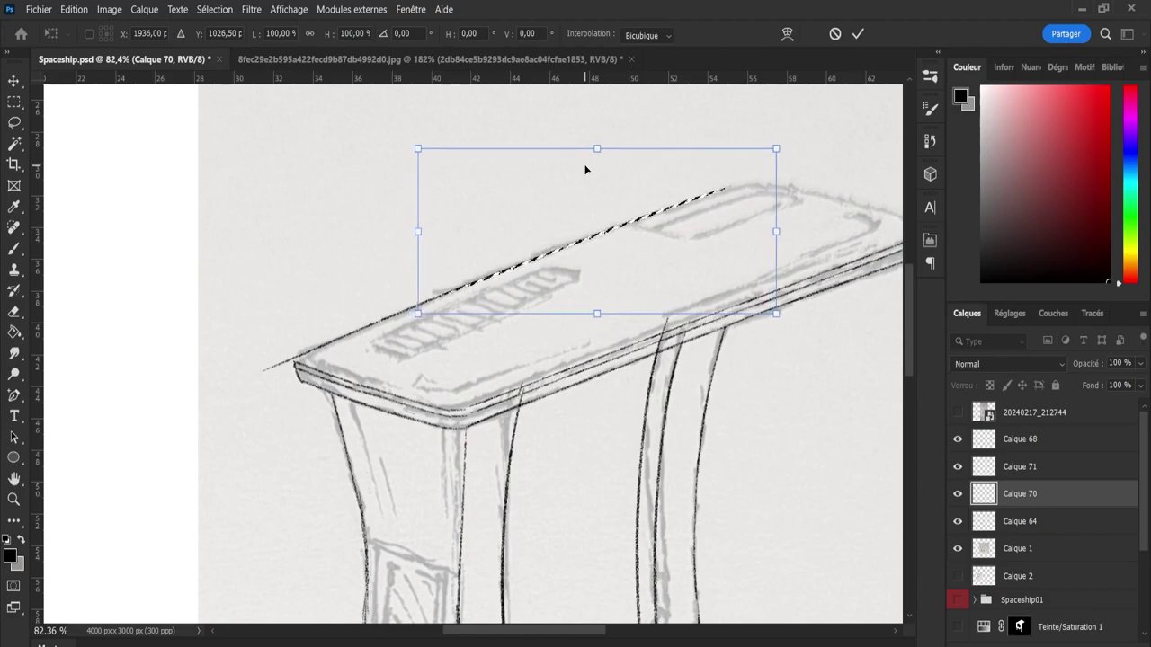
key("Return")
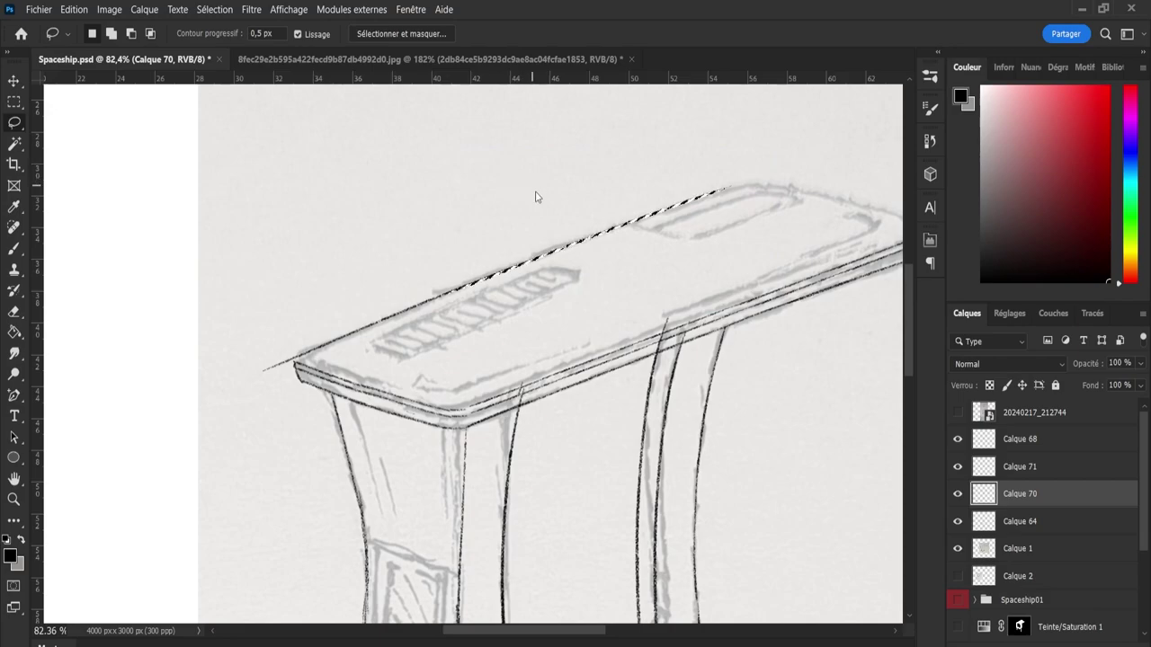
key("ctrl+d")
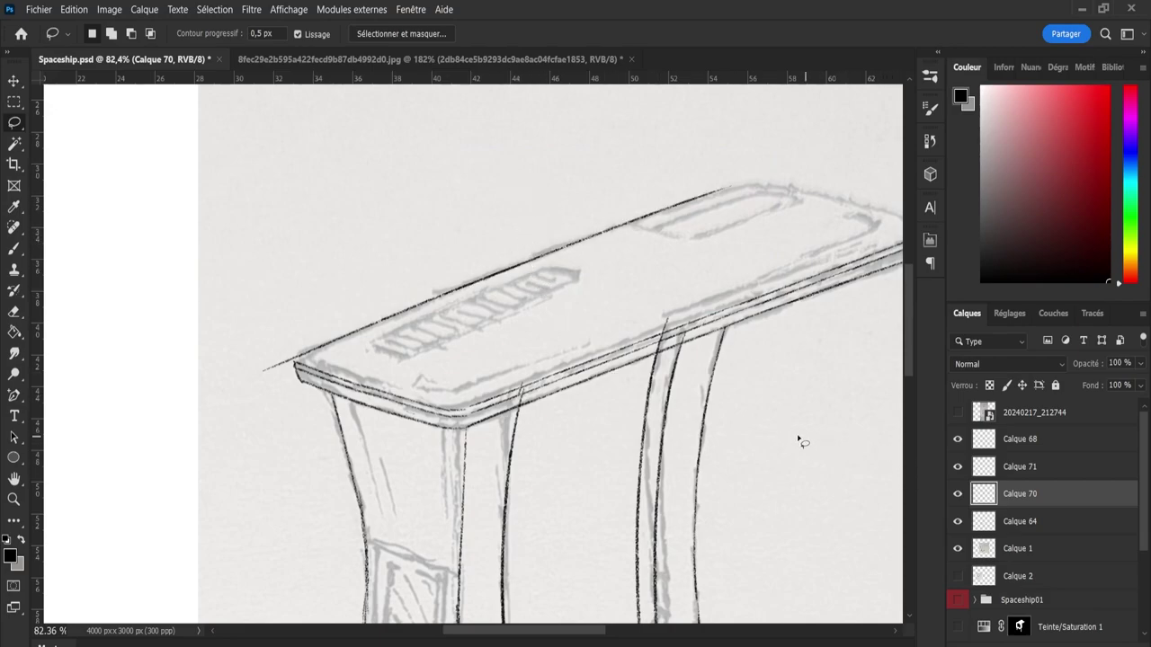
- Compare Calque 64, 70 and 71 lines by toggling visibility, keeping Calque 70 selected
left_click(1003, 530)
left_click(958, 527)
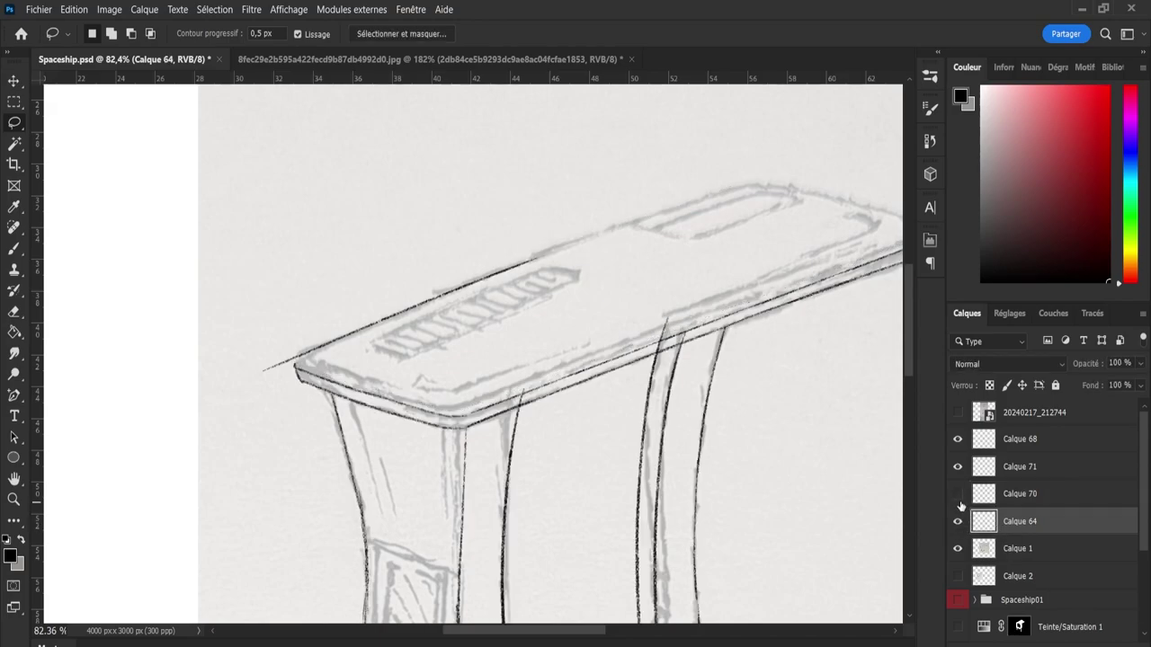
left_click(959, 498)
left_click(959, 478)
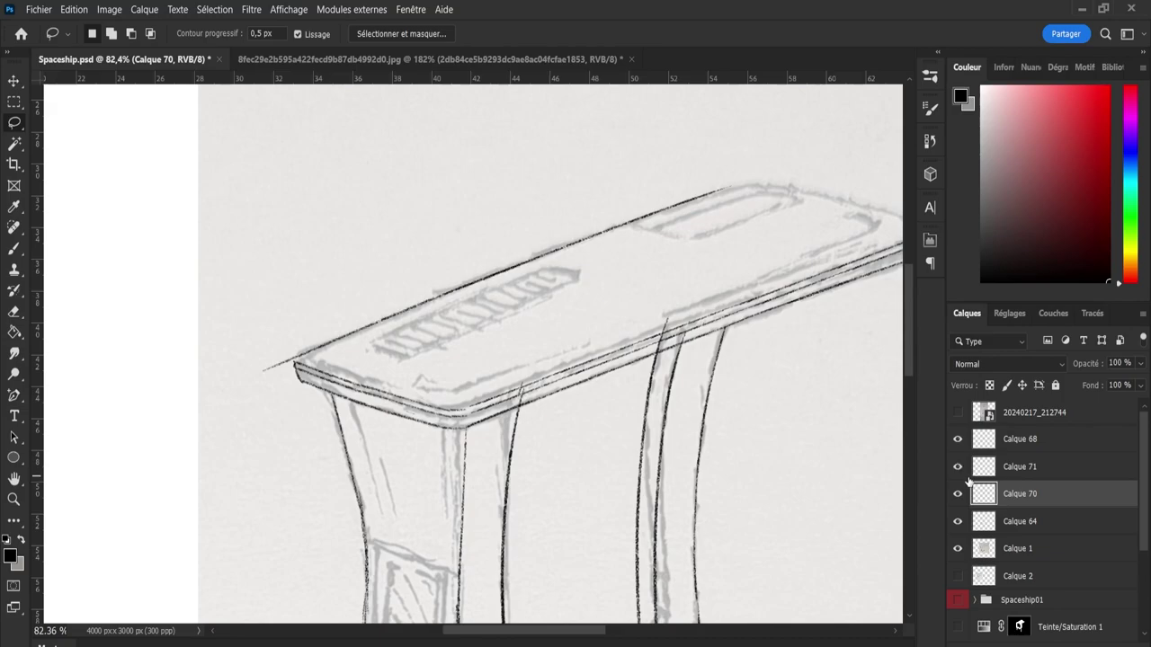
left_click(983, 478)
left_click(987, 501, "shift")
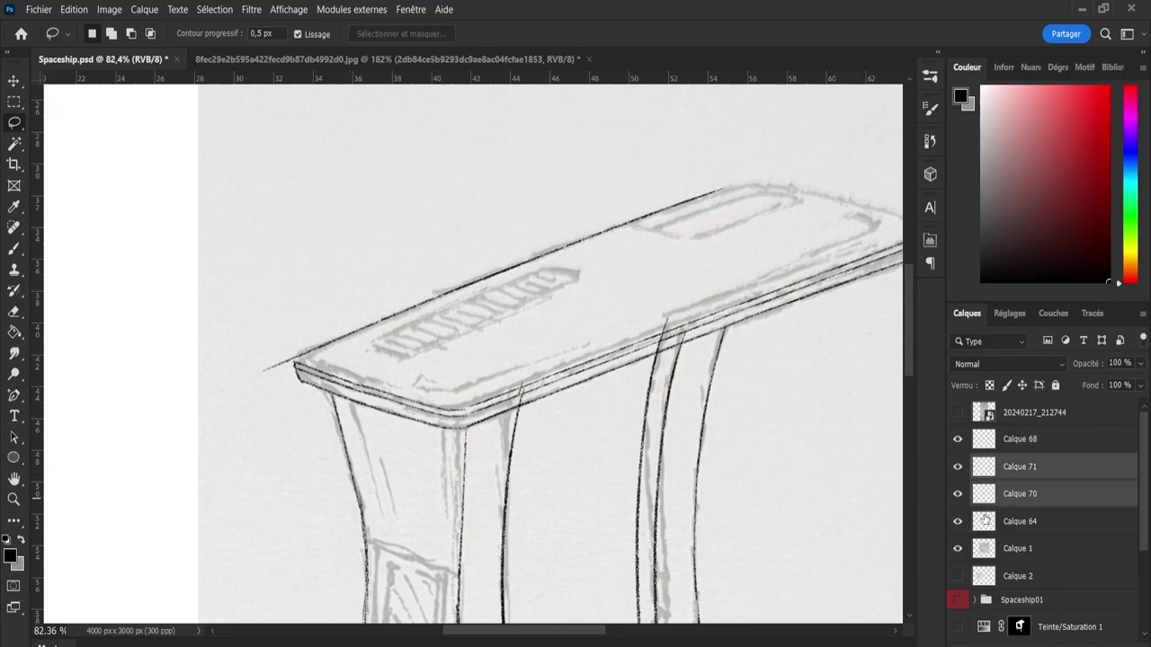
left_click(989, 504)
left_click(959, 503)
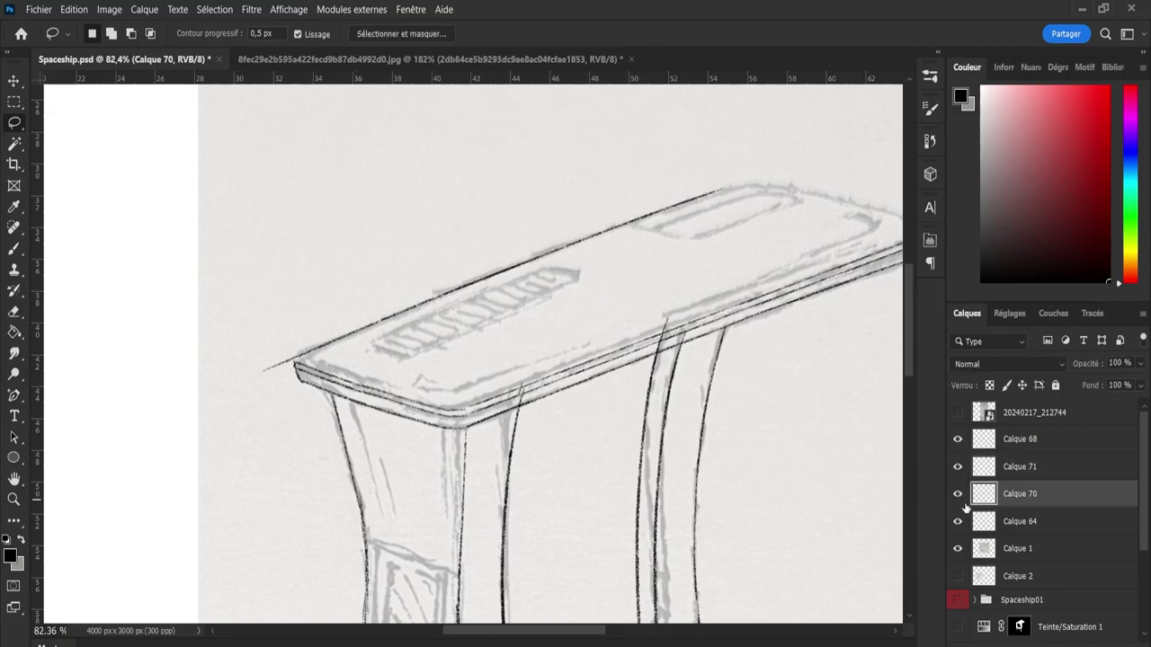
left_click(957, 493)
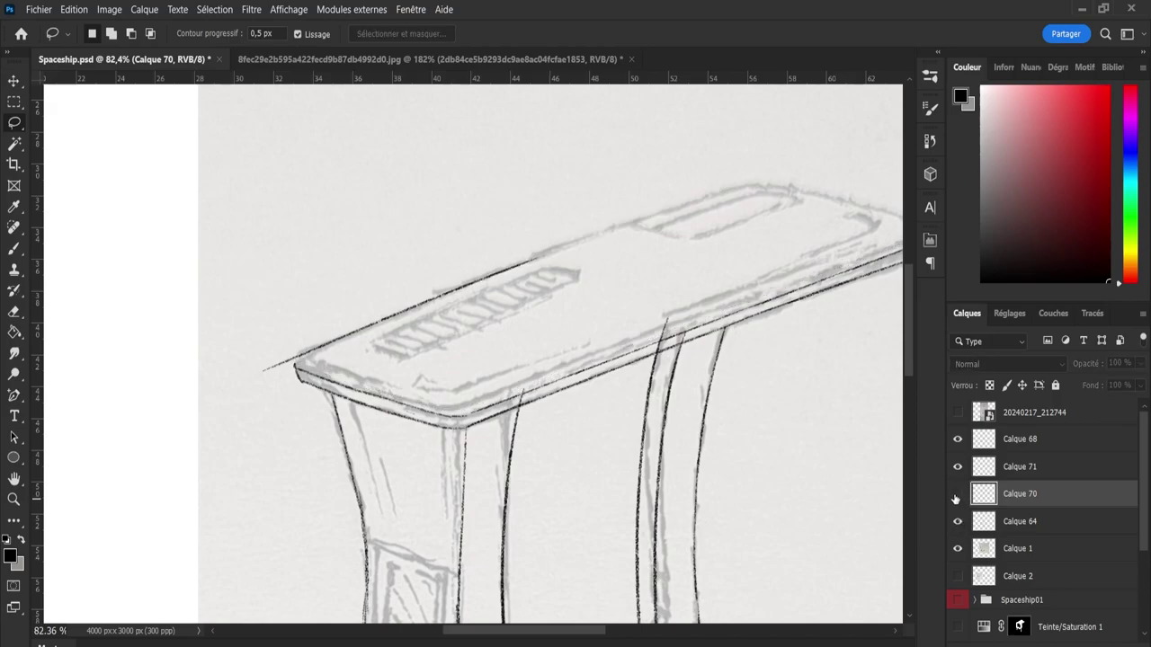
left_click(957, 493)
- Copy the upper-edge line to new layer Calque 72, move it onto the edge, hide Calque 71
left_click_drag(719, 151, 719, 164)
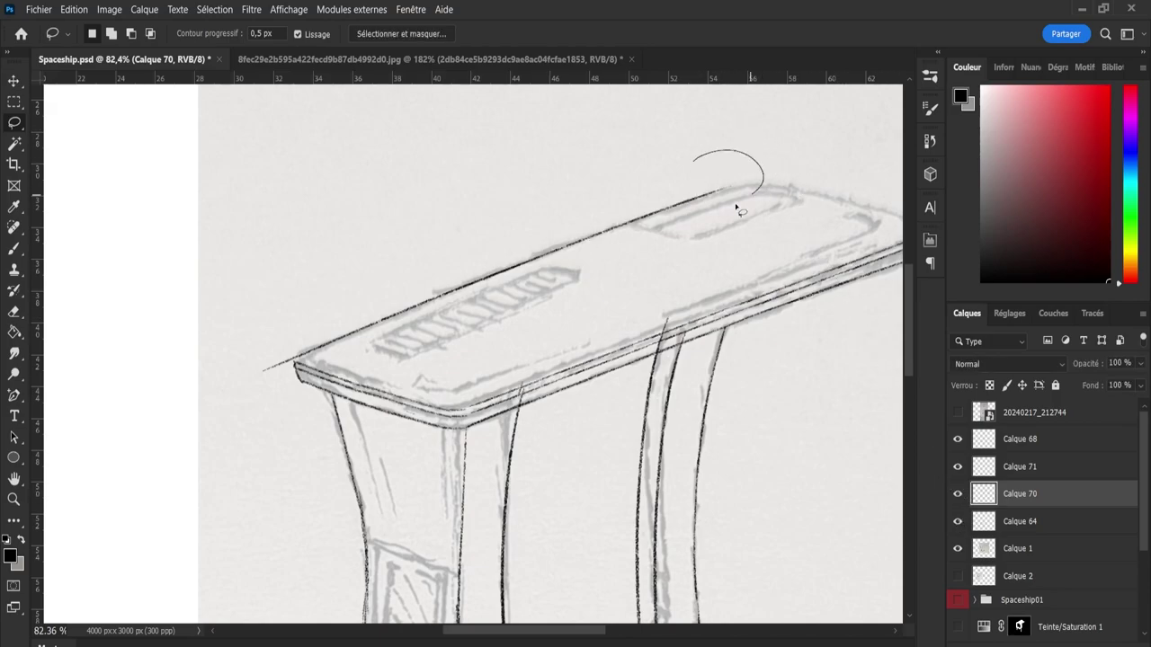
key("ctrl+j")
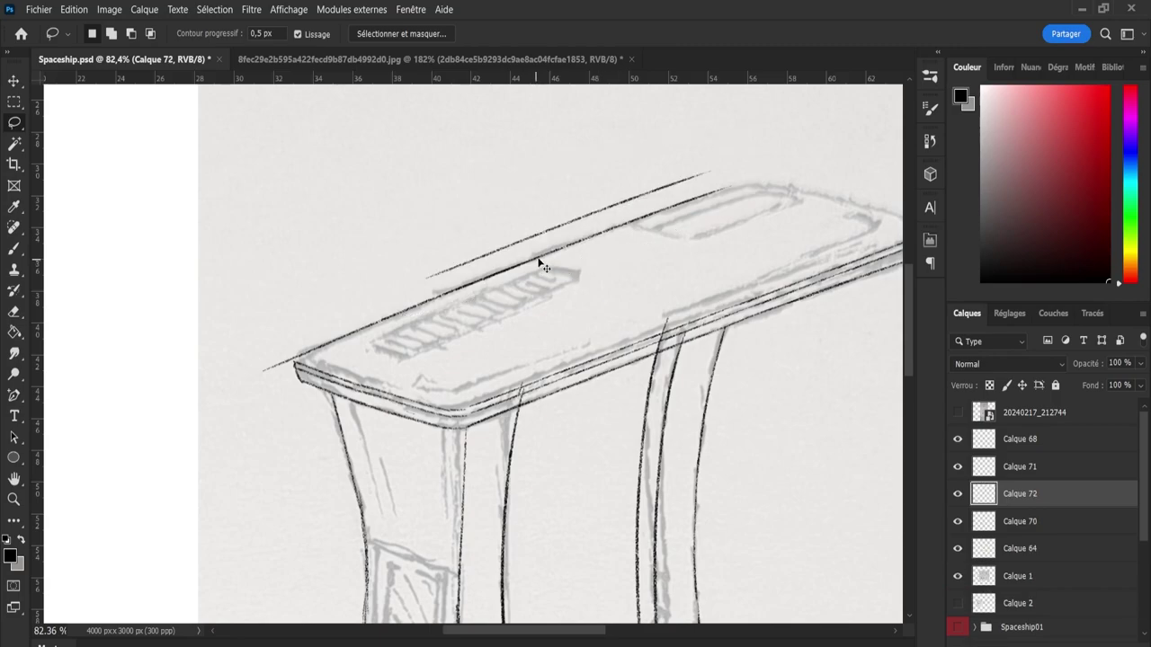
key("v")
mouse_move(573, 224)
left_mouse_down()
mouse_move(430, 304)
mouse_move(446, 291)
left_mouse_up()
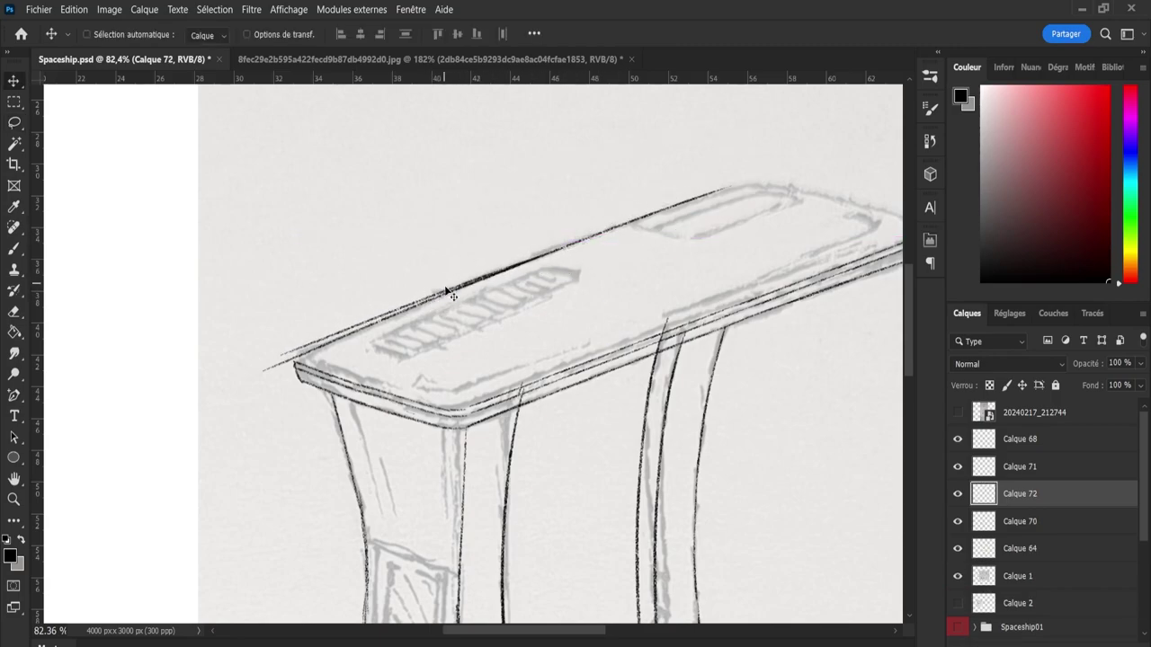
left_click(957, 468)
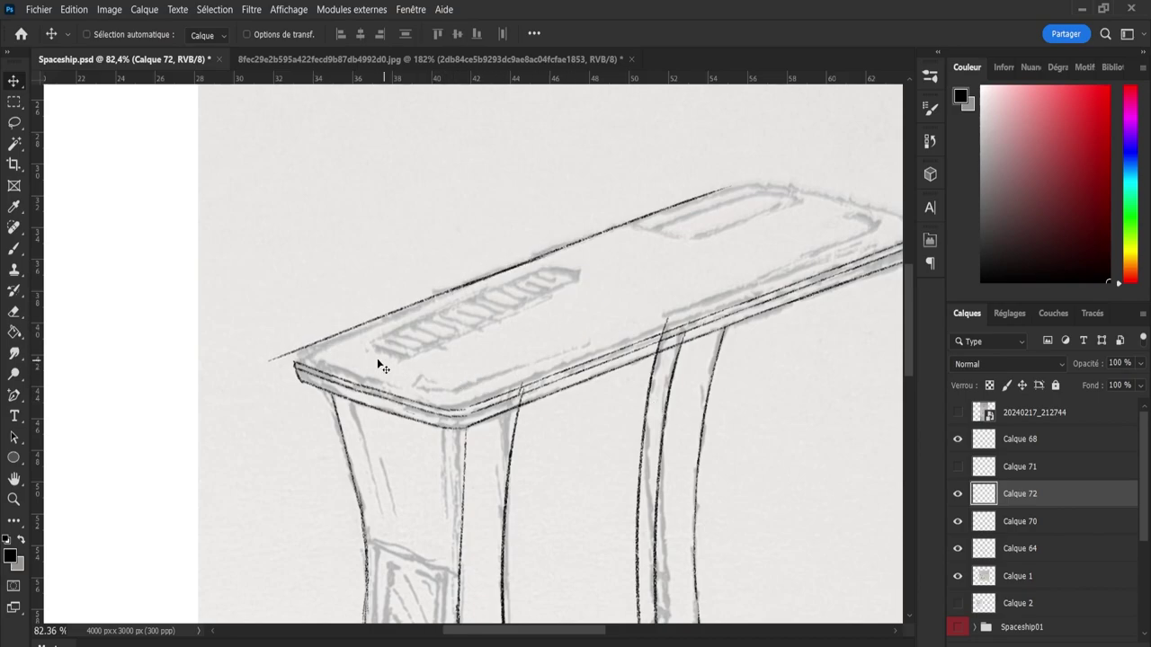
- Zoom in on the left corner and erase the line's overshoot past it
key("z")
left_click_drag(311, 364, 314, 363)
key("b")
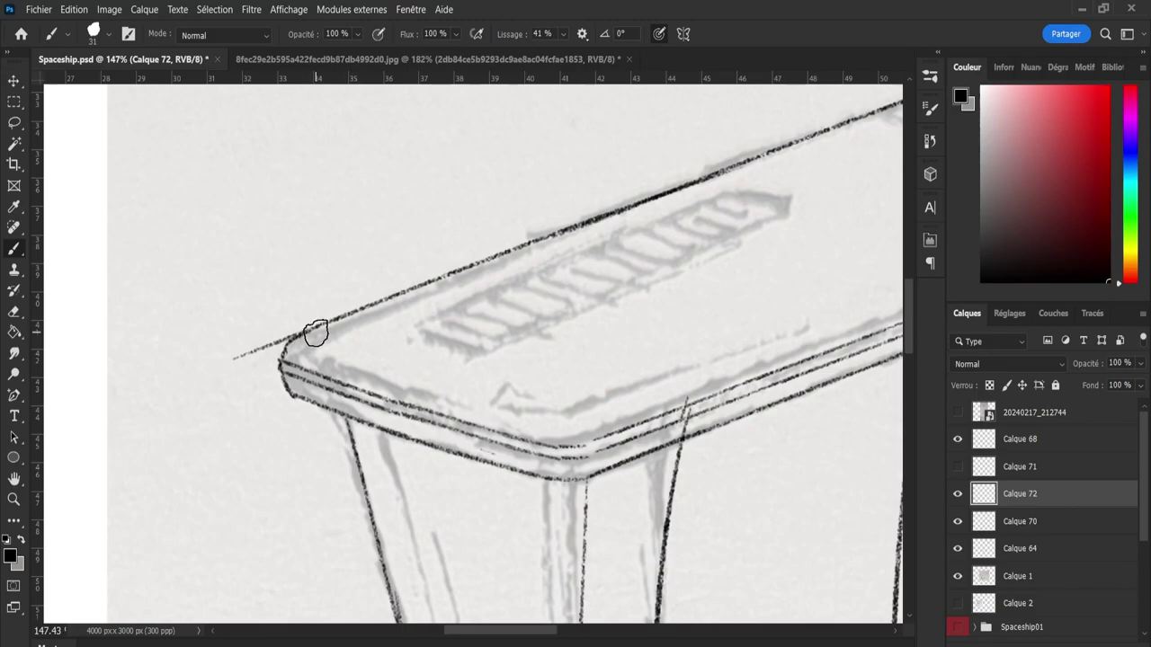
key("e")
left_click_drag(225, 363, 258, 339)
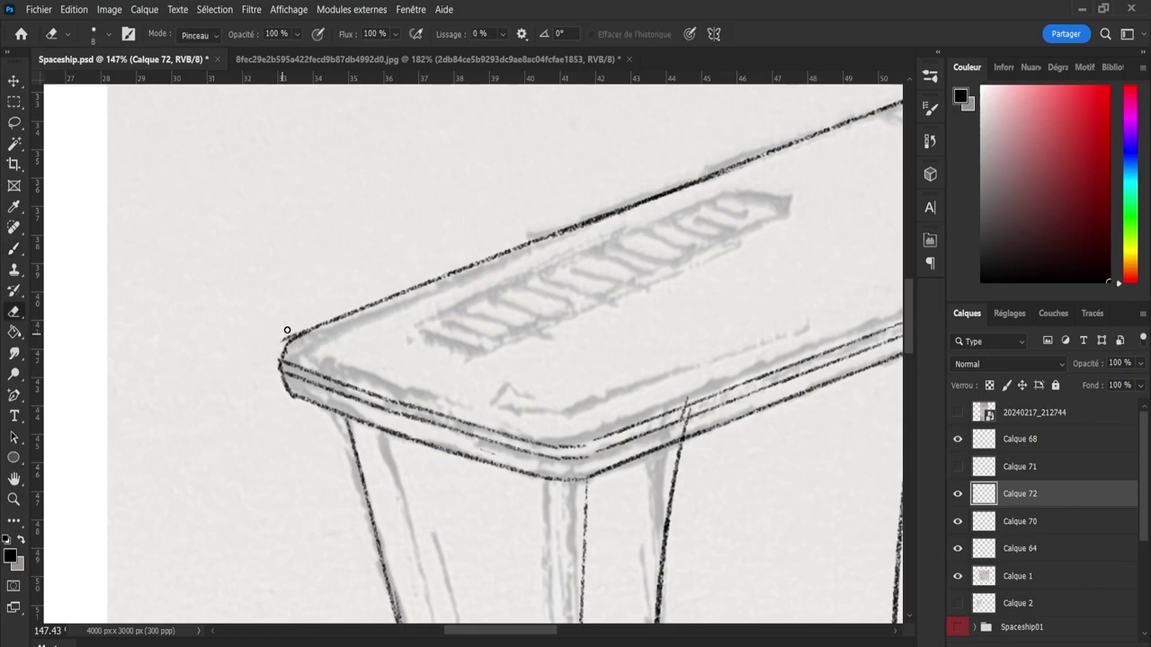
- Zoom to the tabletop's right end and ink its rounded right corner
key("z")
scroll(216, 392, "down", 5)
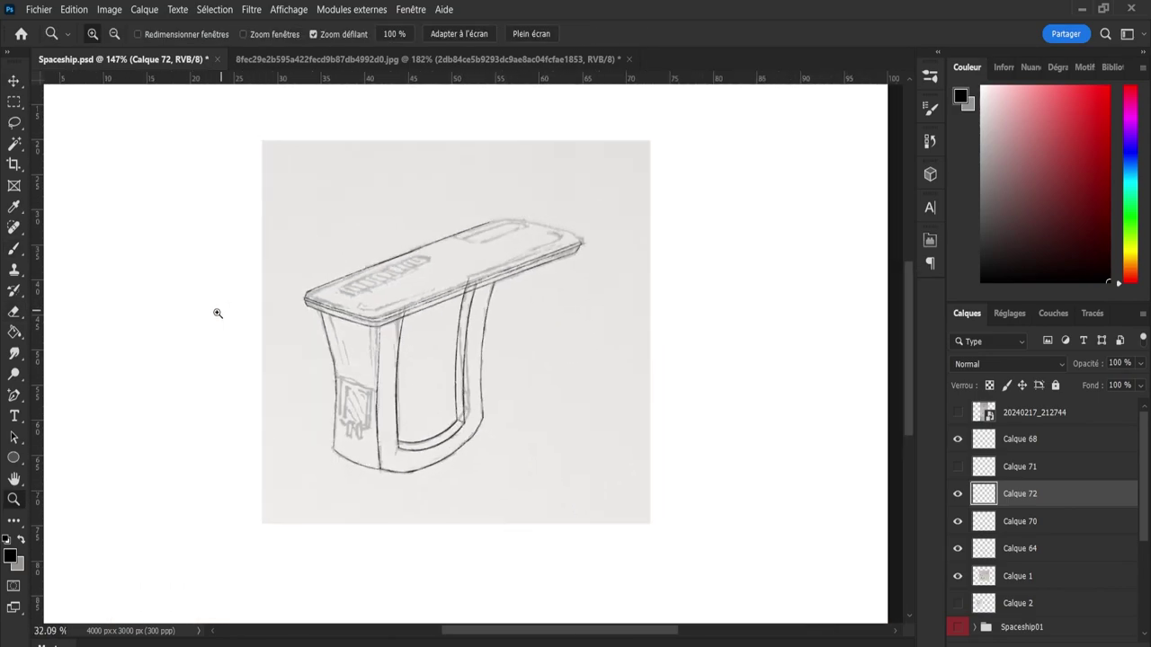
scroll(443, 213, "down", 2)
scroll(432, 258, "up", 8)
scroll(450, 287, "up", 4)
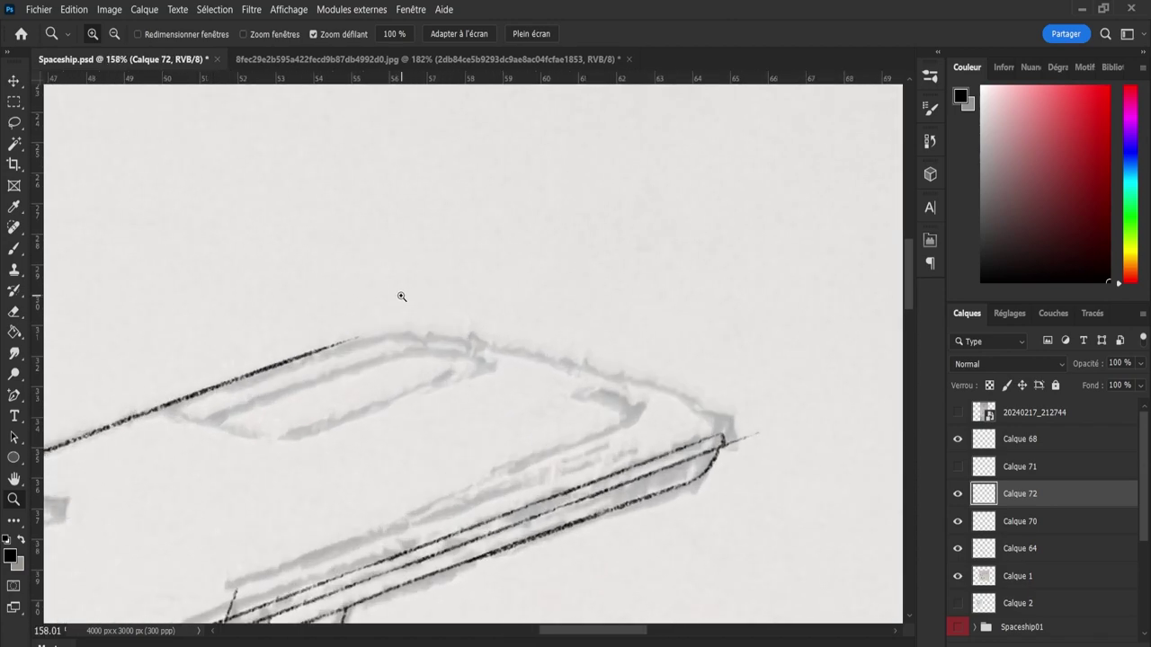
key("b")
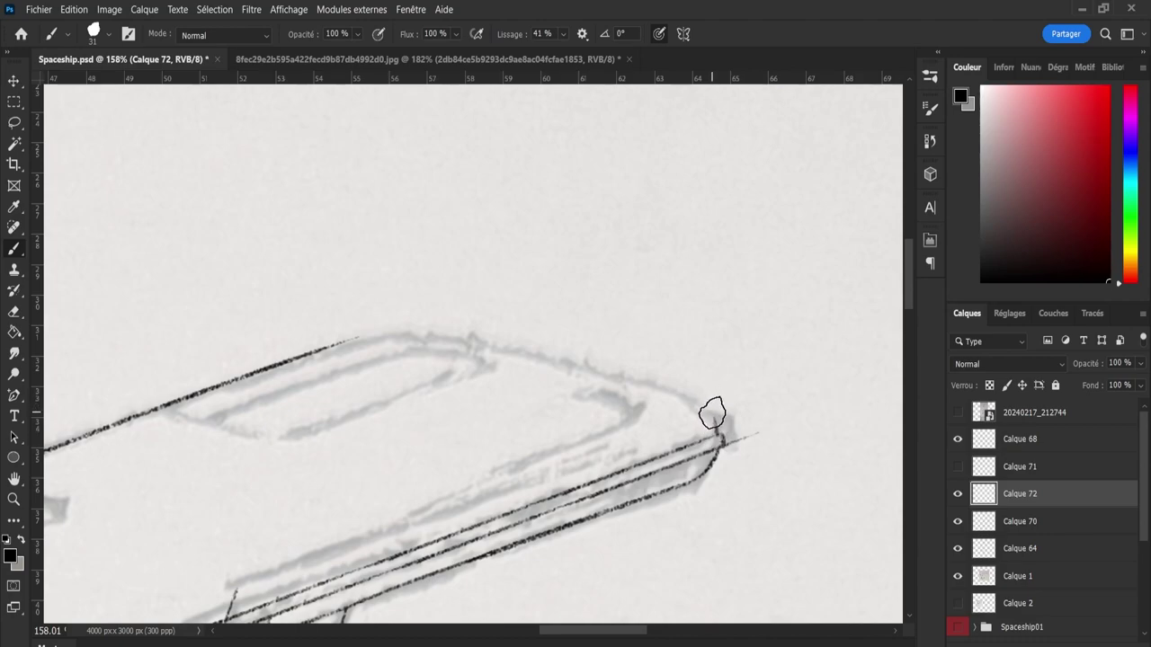
left_click_drag(694, 397, 720, 444)
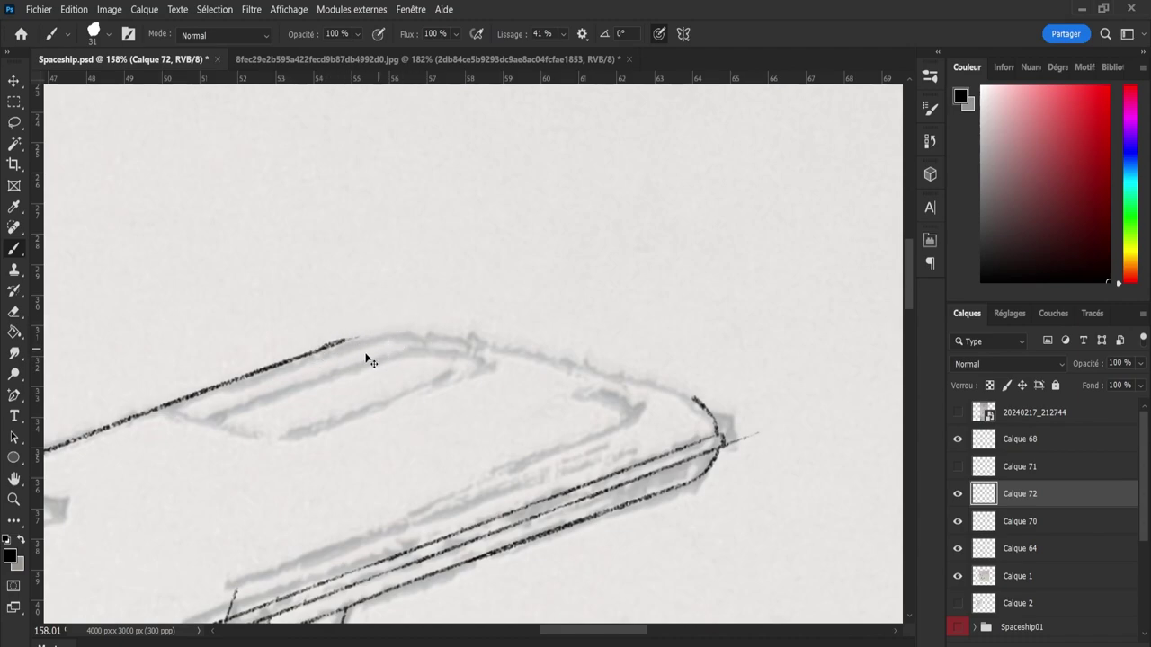
- Ink the top outline rightward until it joins the rounded corner, redrawing the last stroke
left_click_drag(388, 326, 491, 343)
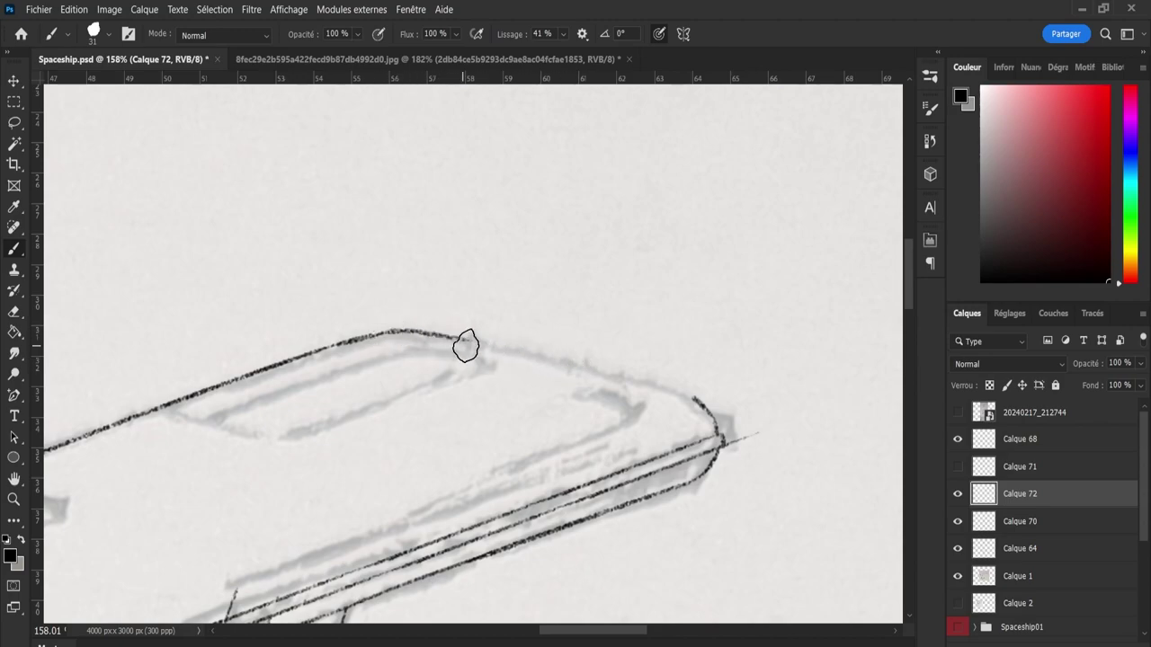
left_click_drag(465, 342, 617, 370)
mouse_move(445, 334)
left_mouse_down()
mouse_move(596, 367)
mouse_move(707, 411)
mouse_move(619, 381)
mouse_move(704, 403)
mouse_move(659, 388)
left_mouse_up()
left_click_drag(552, 354, 707, 406)
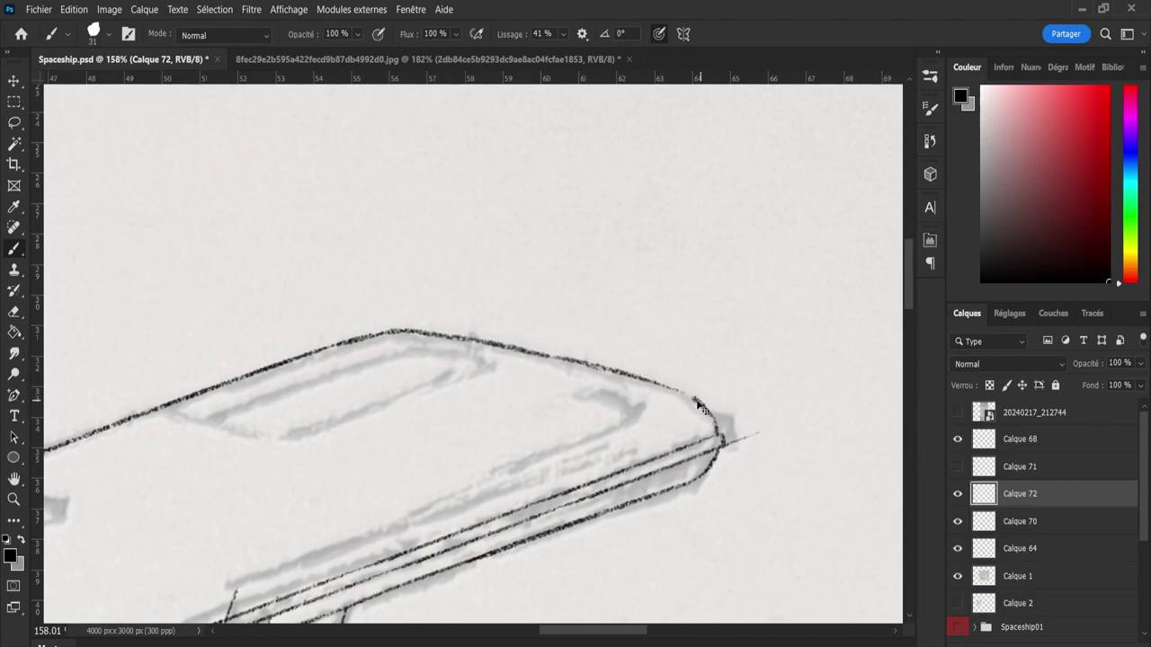
mouse_move(617, 373)
left_mouse_down()
mouse_move(558, 360)
mouse_move(689, 398)
mouse_move(564, 361)
left_mouse_up()
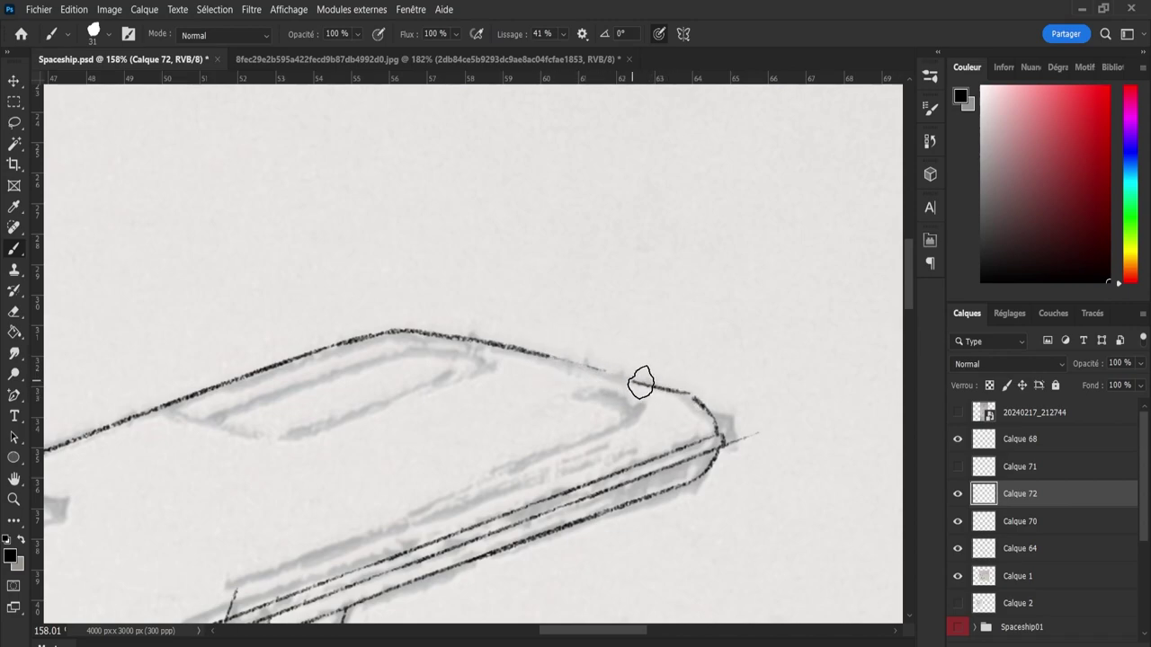
key("ctrl+z")
key("ctrl+z")
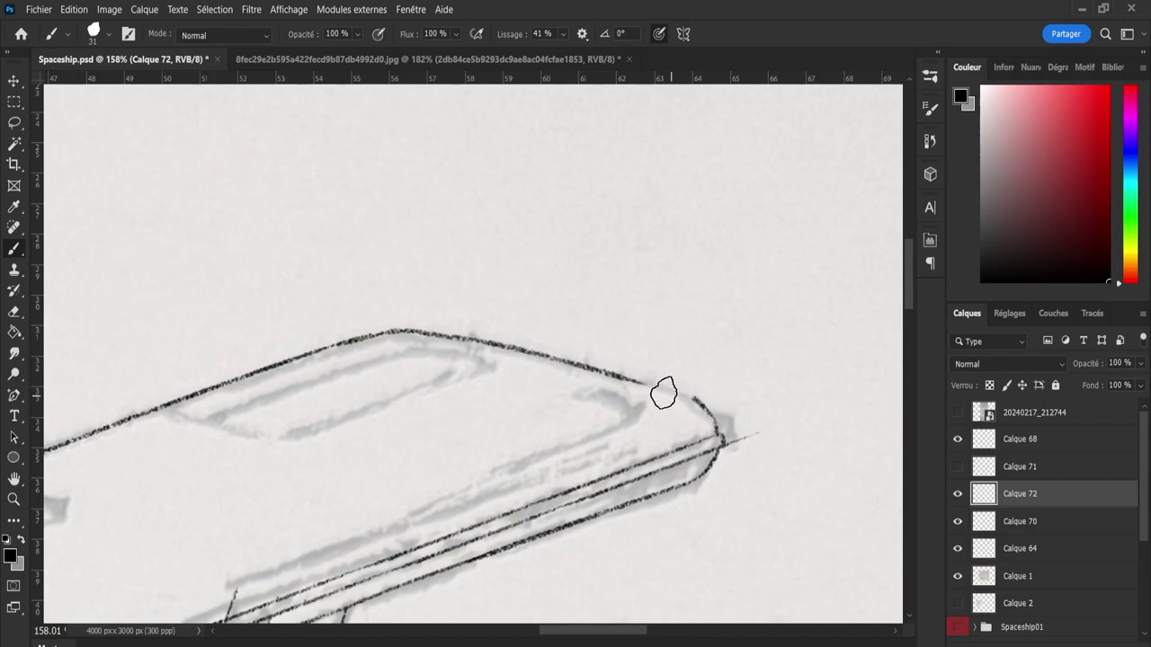
left_click_drag(557, 358, 711, 406)
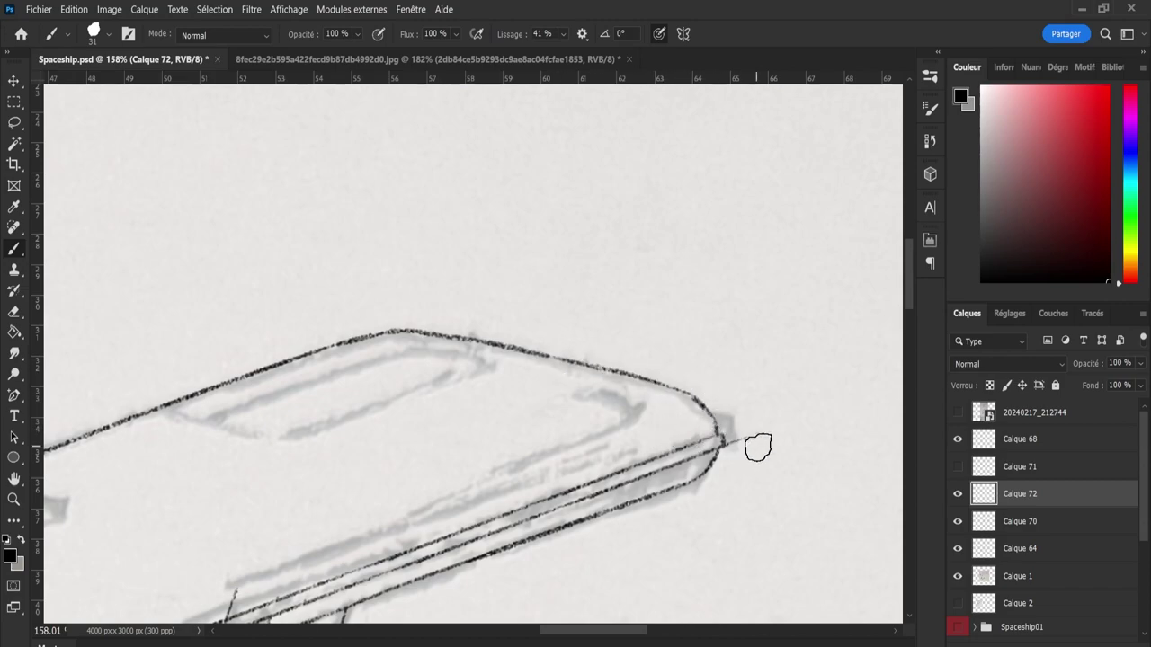
- Check Calque 70, 64 and 68 lines by toggling visibility, then select Calque 68
key("e")
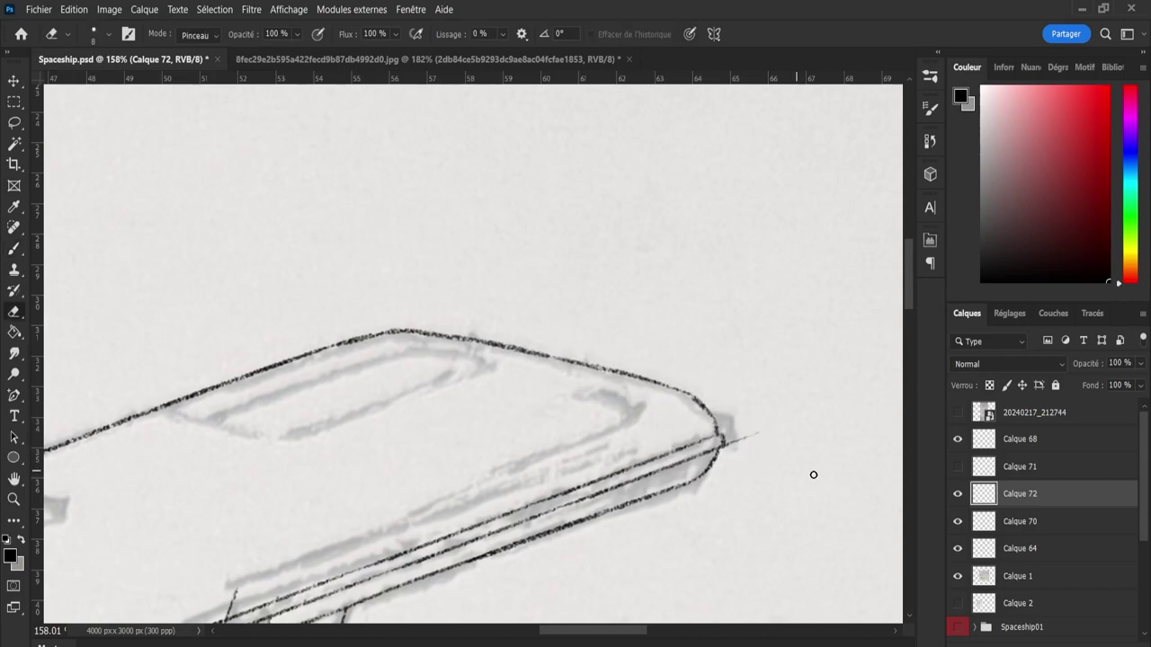
left_click(998, 522)
left_click(958, 522)
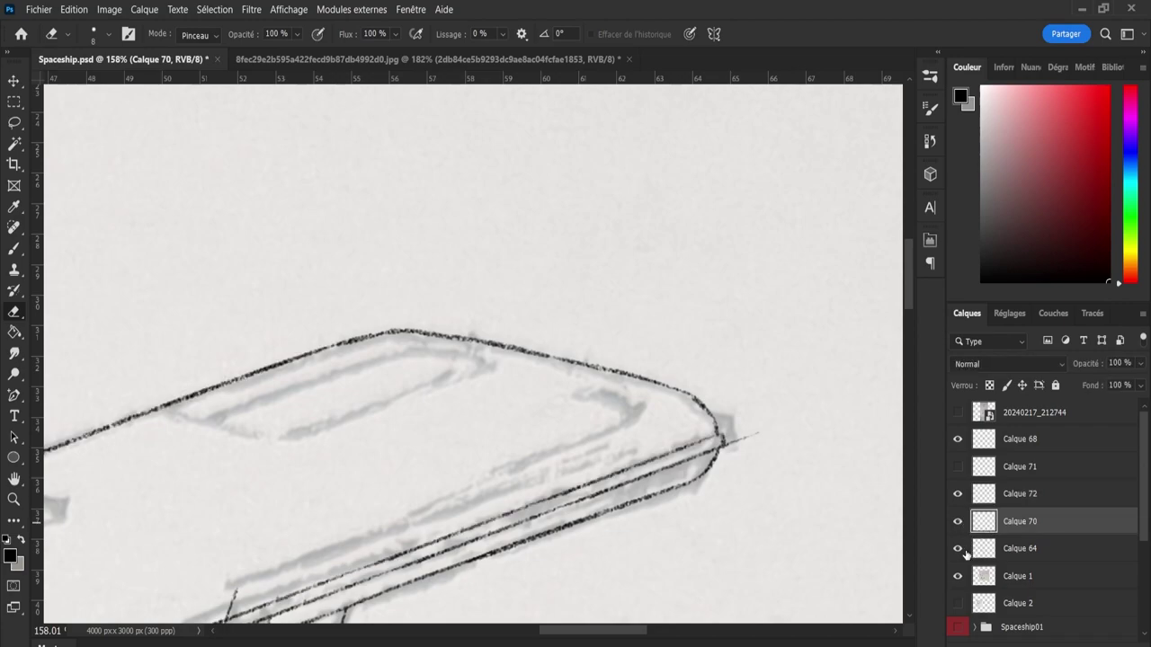
left_click(957, 551)
left_click(958, 548)
left_click(958, 439)
left_click(989, 443)
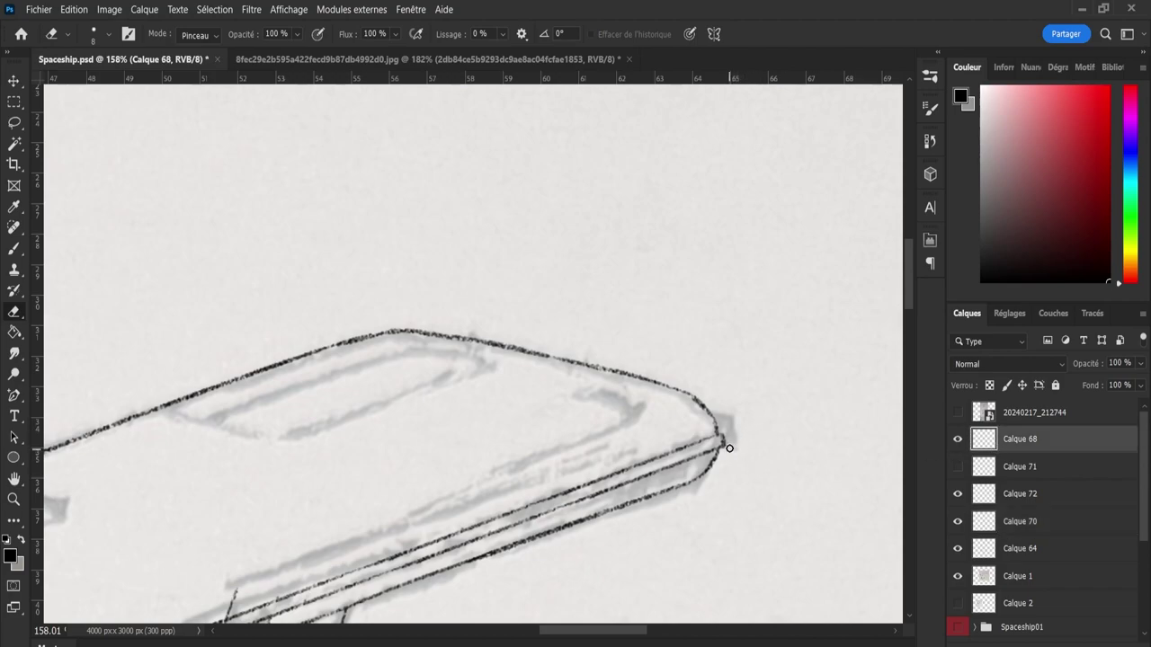
- Zoom out to the whole drawing and delete the unused Calque 71 layer
key("z")
mouse_move(783, 442)
left_mouse_down()
mouse_move(596, 369)
mouse_move(595, 407)
mouse_move(668, 509)
mouse_move(683, 458)
mouse_move(657, 465)
mouse_move(661, 432)
left_mouse_up()
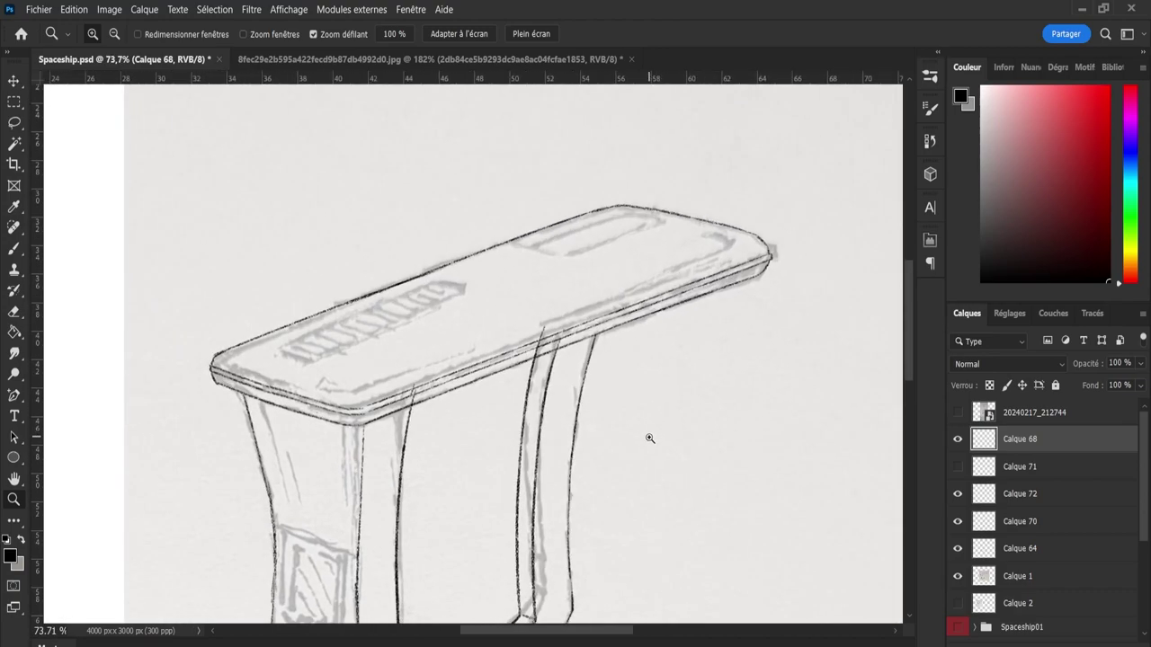
left_click(957, 439)
left_click(957, 471)
left_click(982, 474)
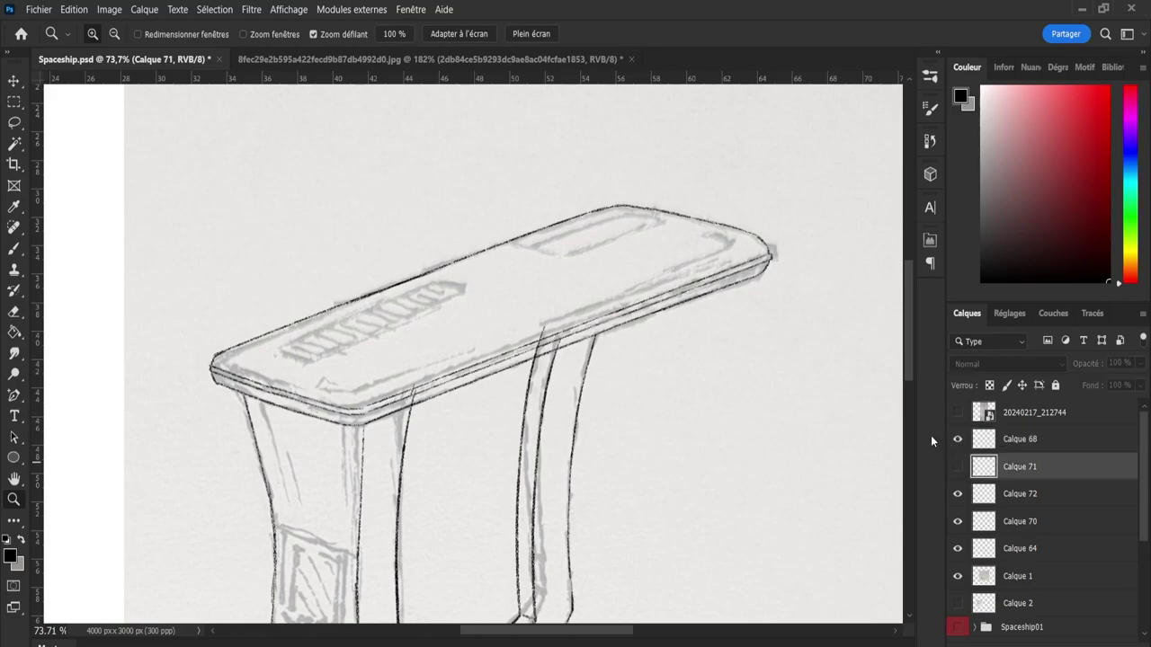
key("Delete")
- Compare Calque 72, 70 and 64 lines, then make Calque 64 active for erasing
left_click(956, 467)
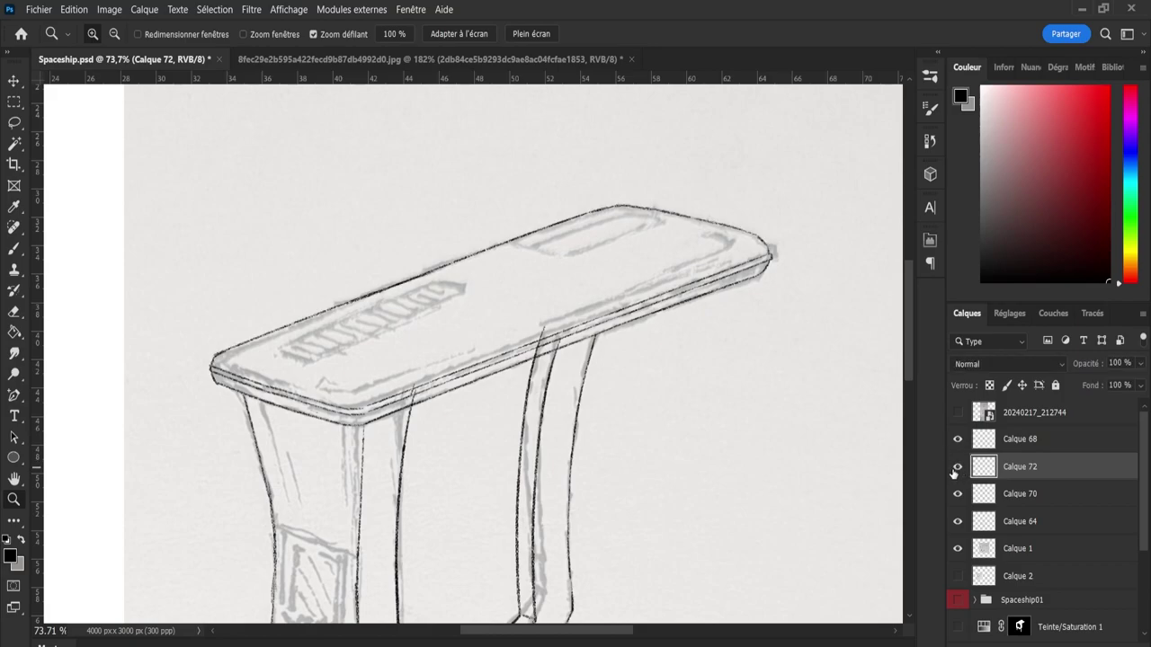
left_click(956, 495)
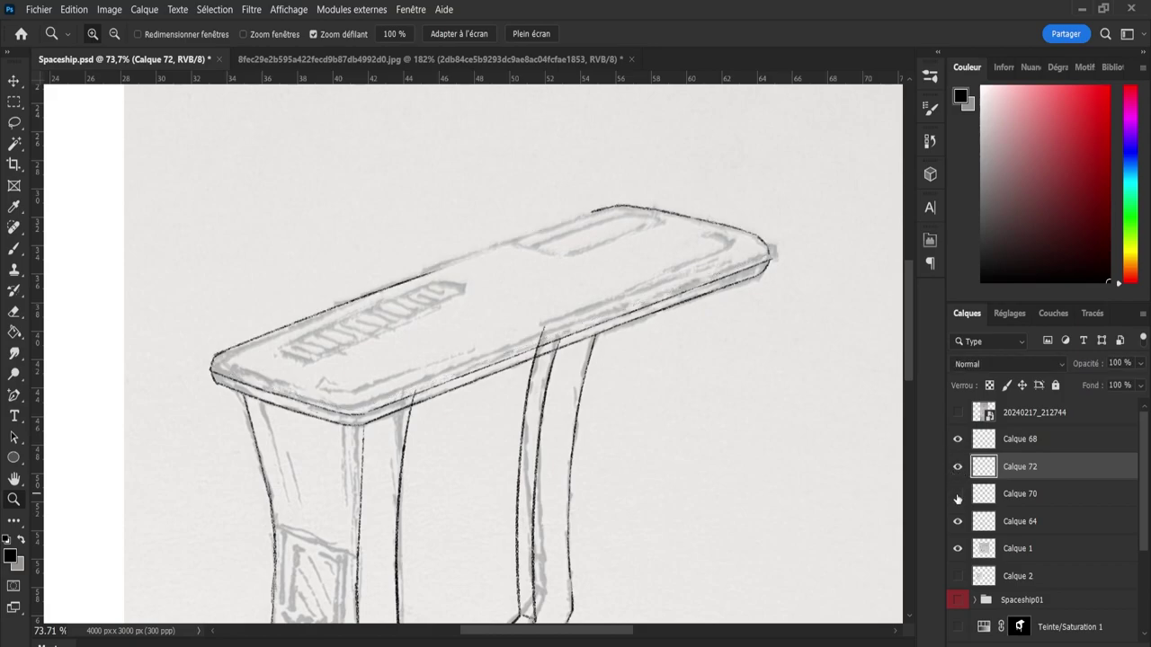
left_click(968, 501)
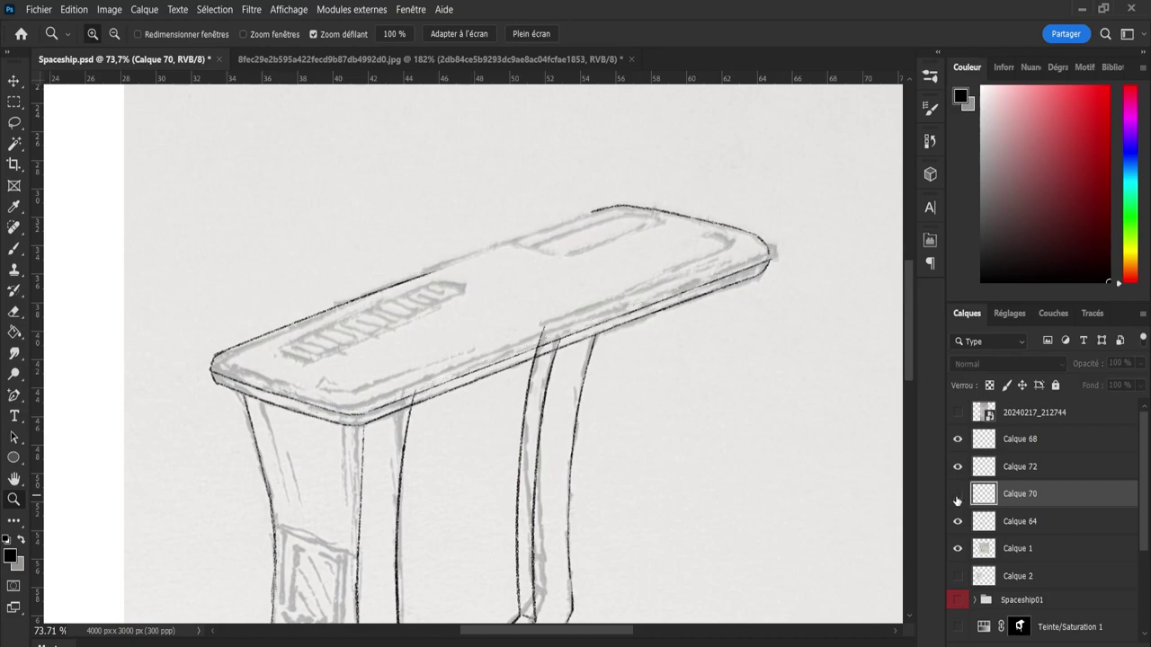
left_click(957, 499)
left_click(957, 499)
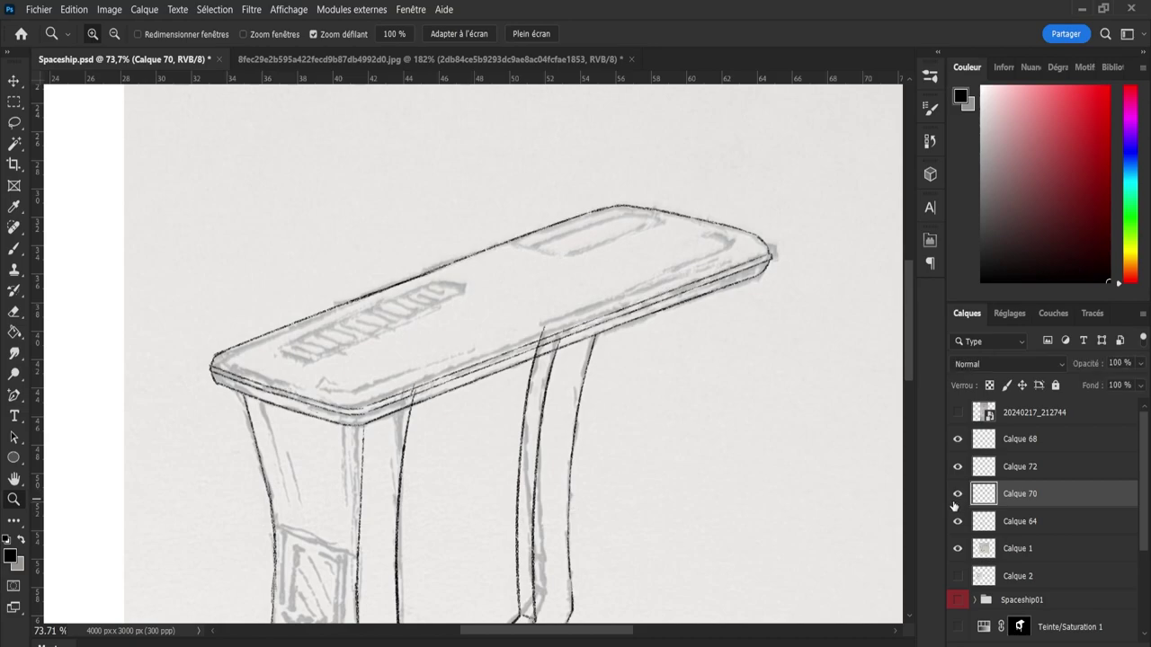
left_click(957, 522)
left_click(985, 530)
left_click(955, 525)
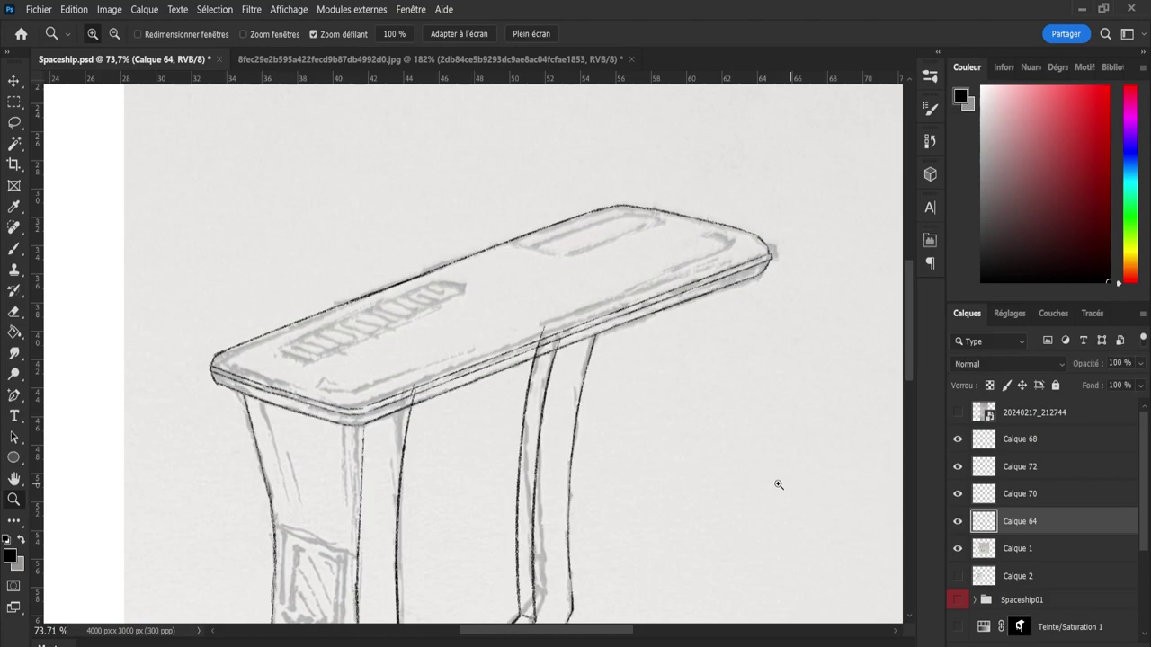
key("e")
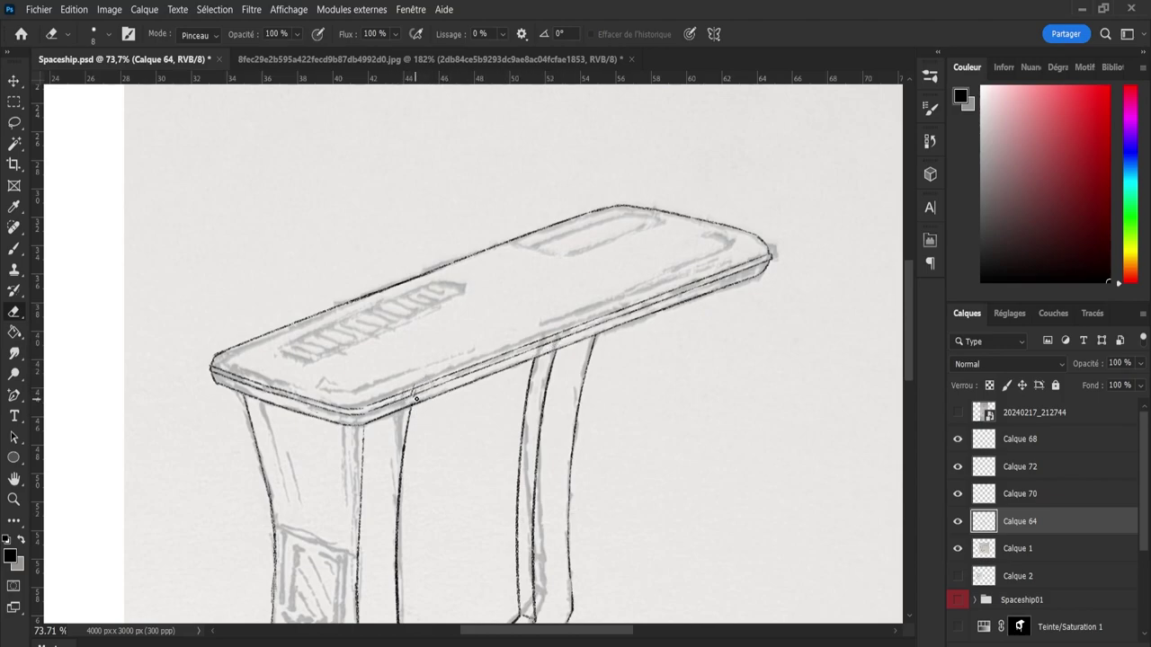
- Work on Calque 70 at the table's front edge, reframe the whole table, and save
left_click_drag(410, 403, 484, 412)
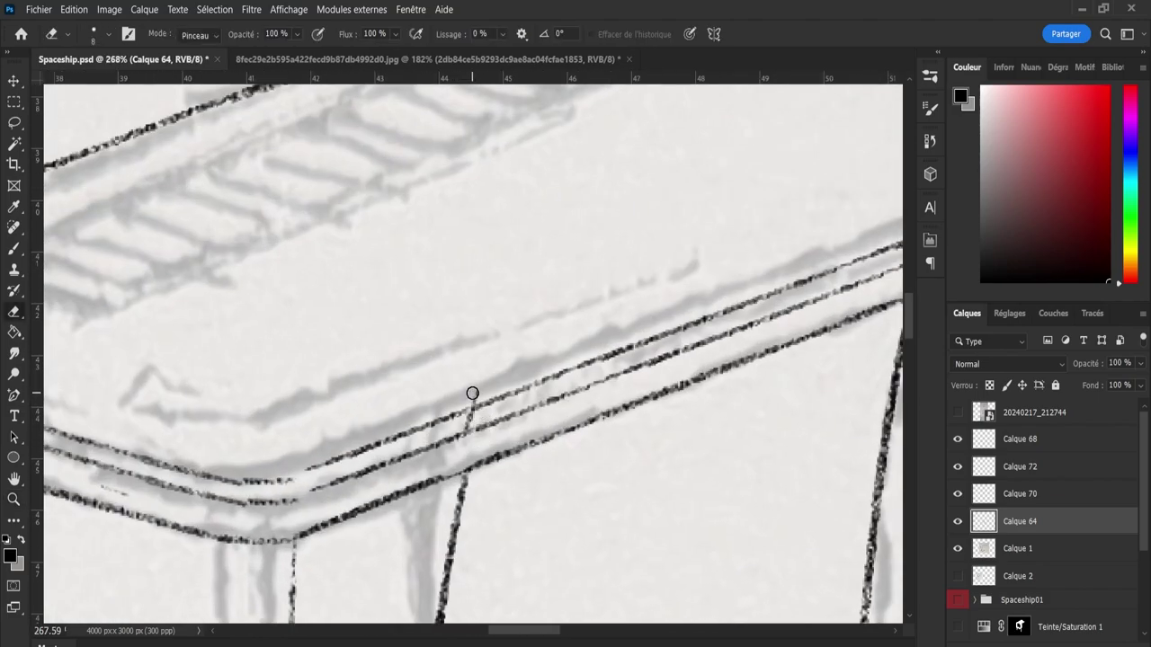
left_click(956, 549)
left_click(958, 493)
left_click(1020, 493)
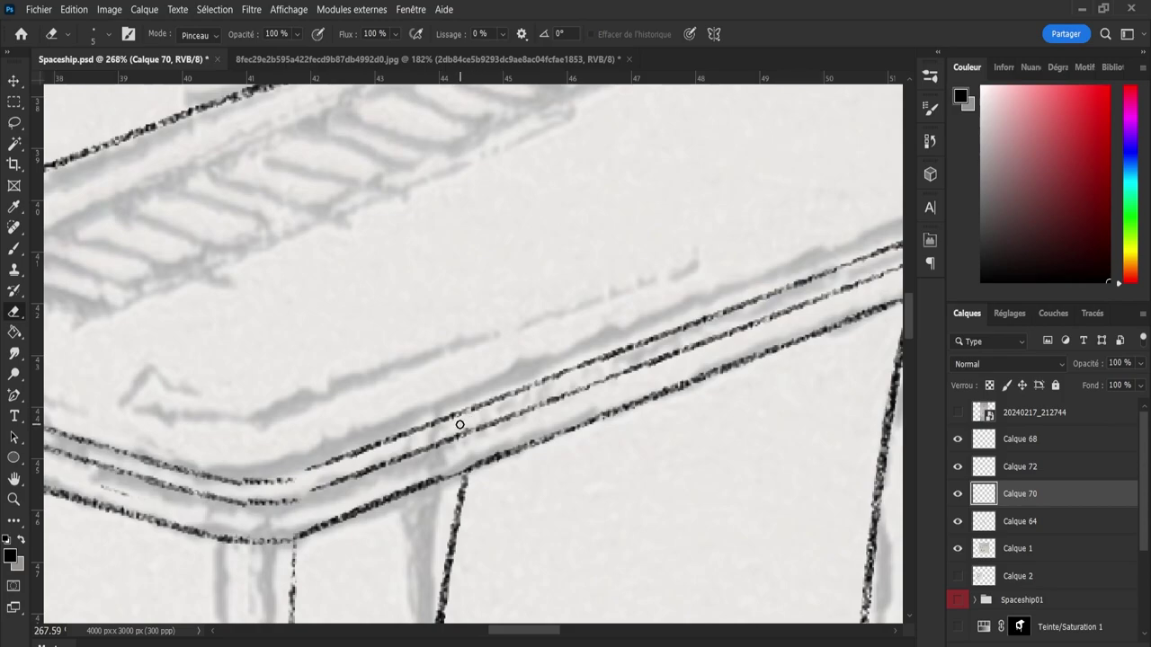
key("z")
left_click_drag(419, 341, 388, 347)
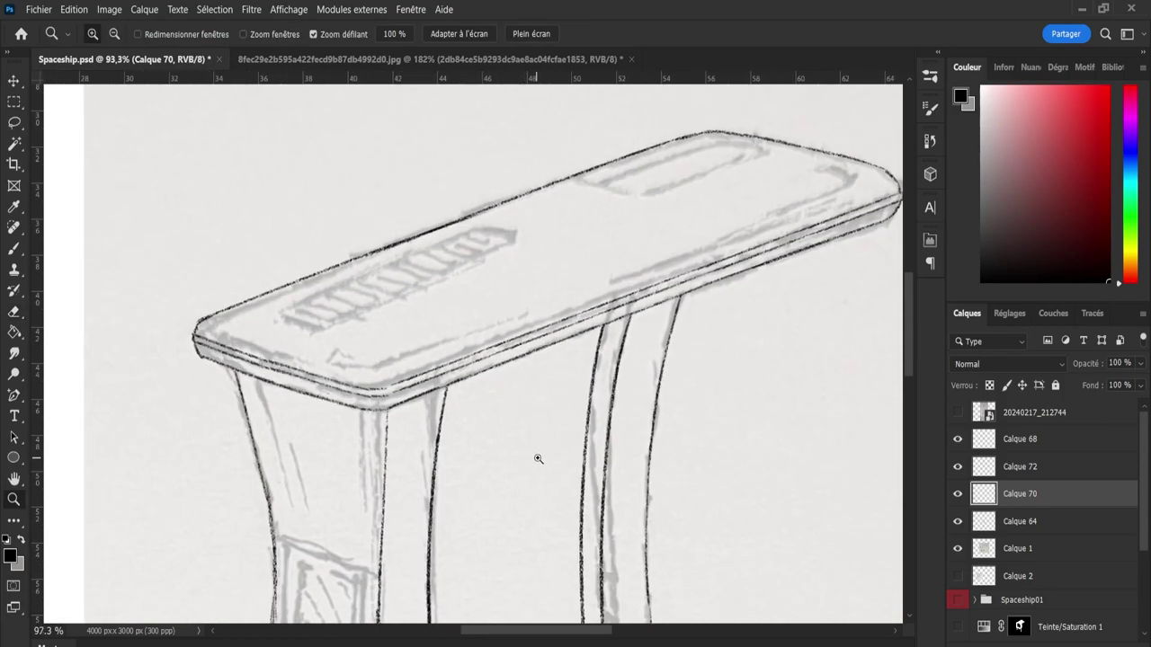
mouse_move(538, 459)
left_mouse_down()
mouse_move(581, 443)
mouse_move(513, 441)
left_mouse_up()
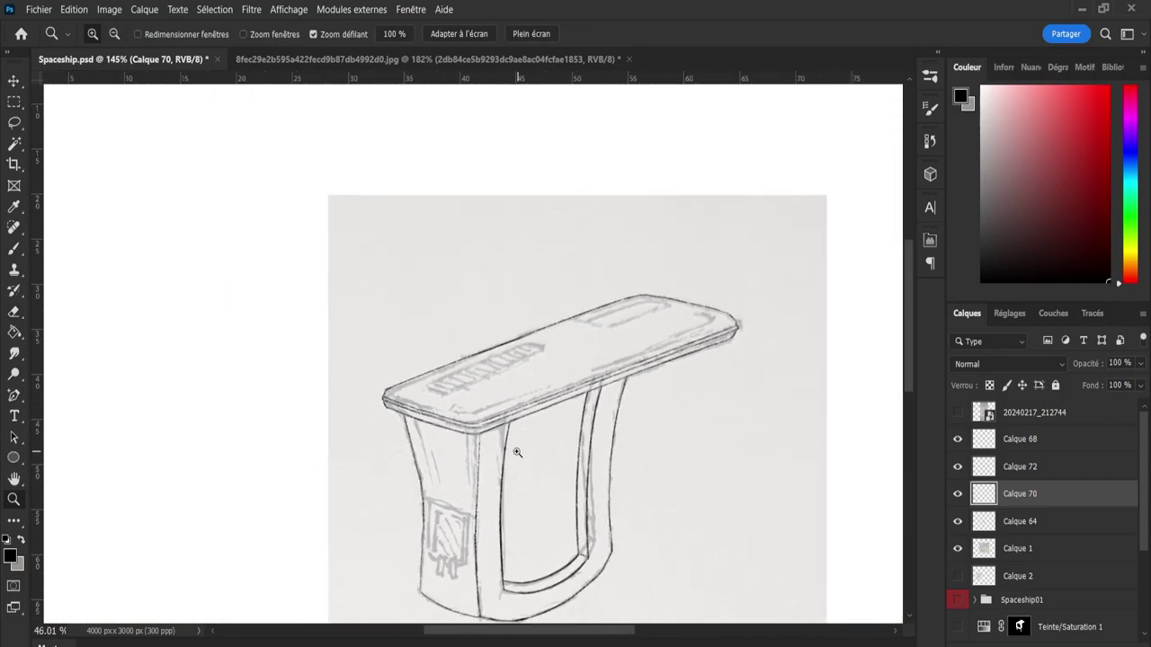
key("ctrl+s")
- Toggle Calque 70, 64 and 72 to compare lines, ending with Calque 72 active
left_click(957, 494)
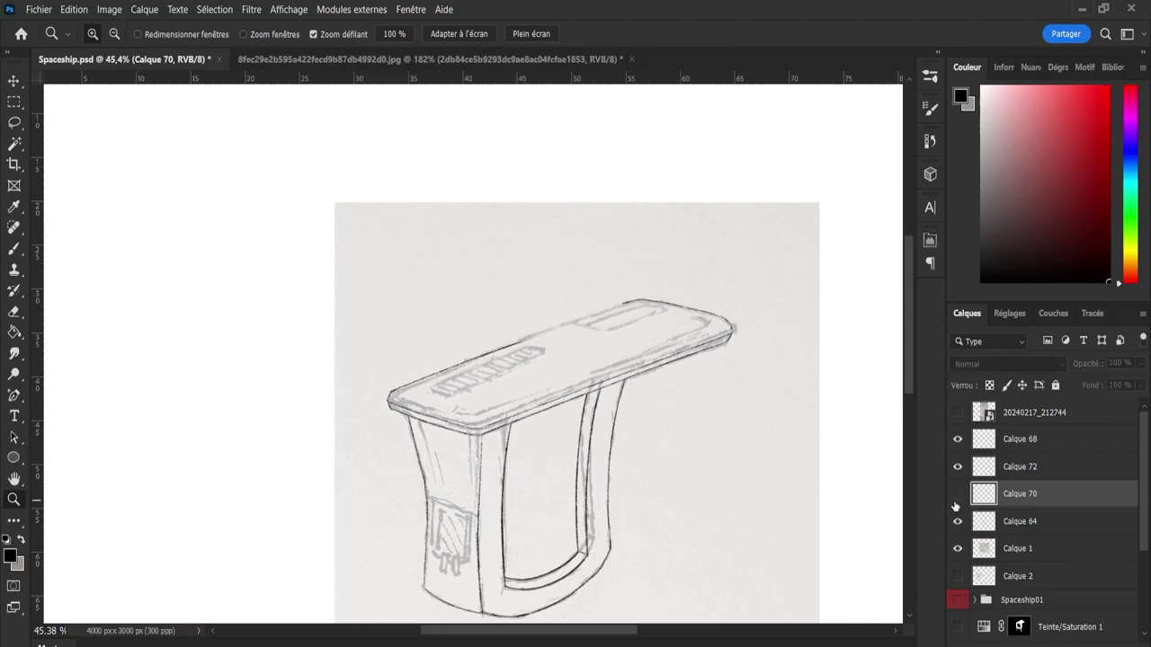
left_click(958, 521)
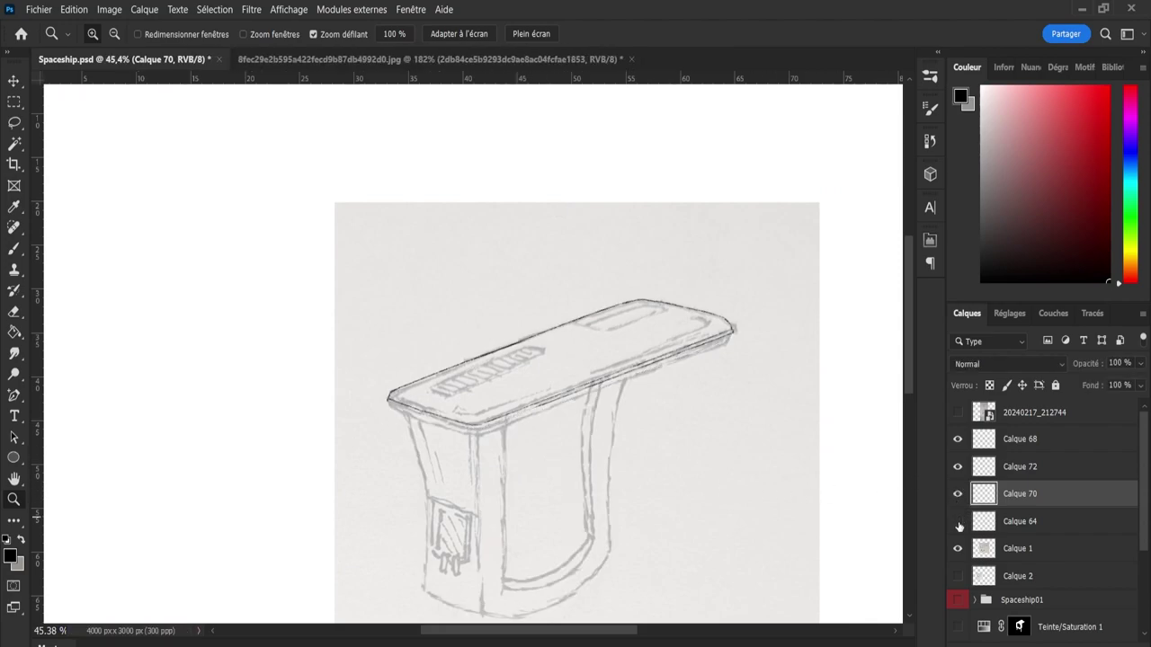
left_click(958, 467)
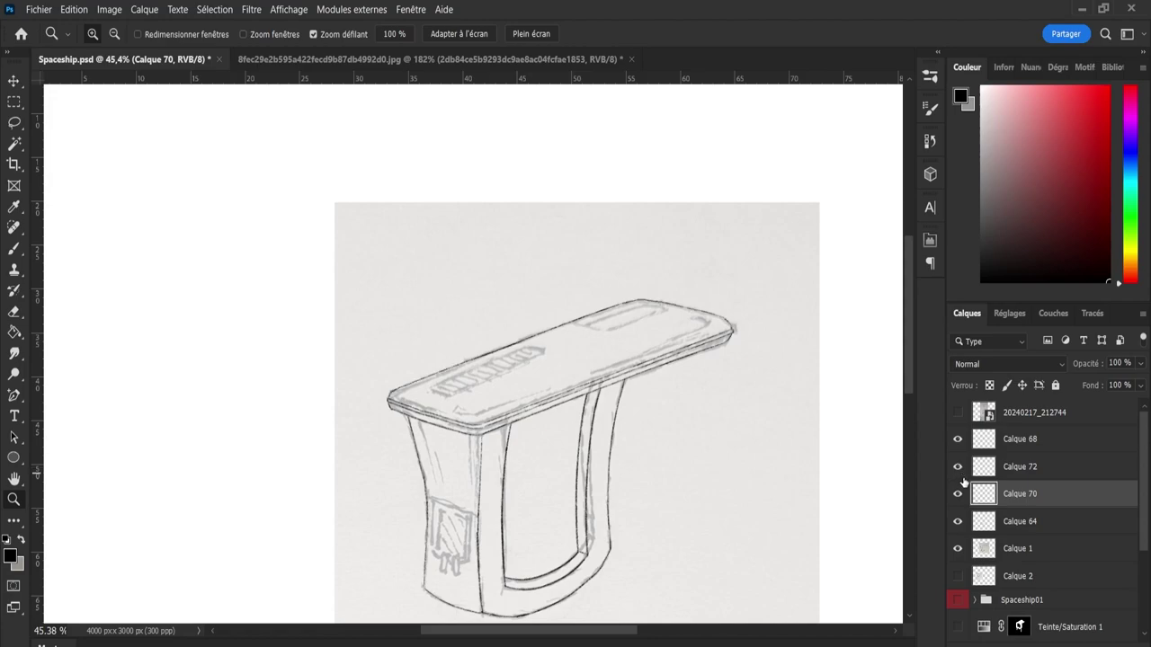
left_click(978, 474)
left_click(958, 457)
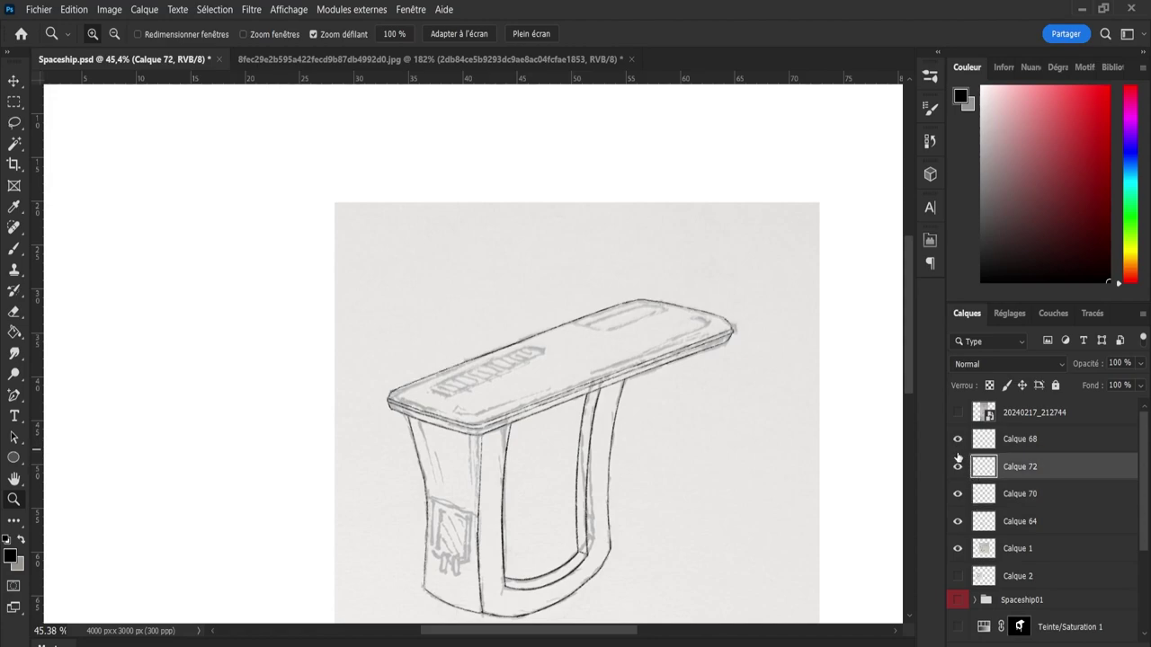
left_click(976, 449)
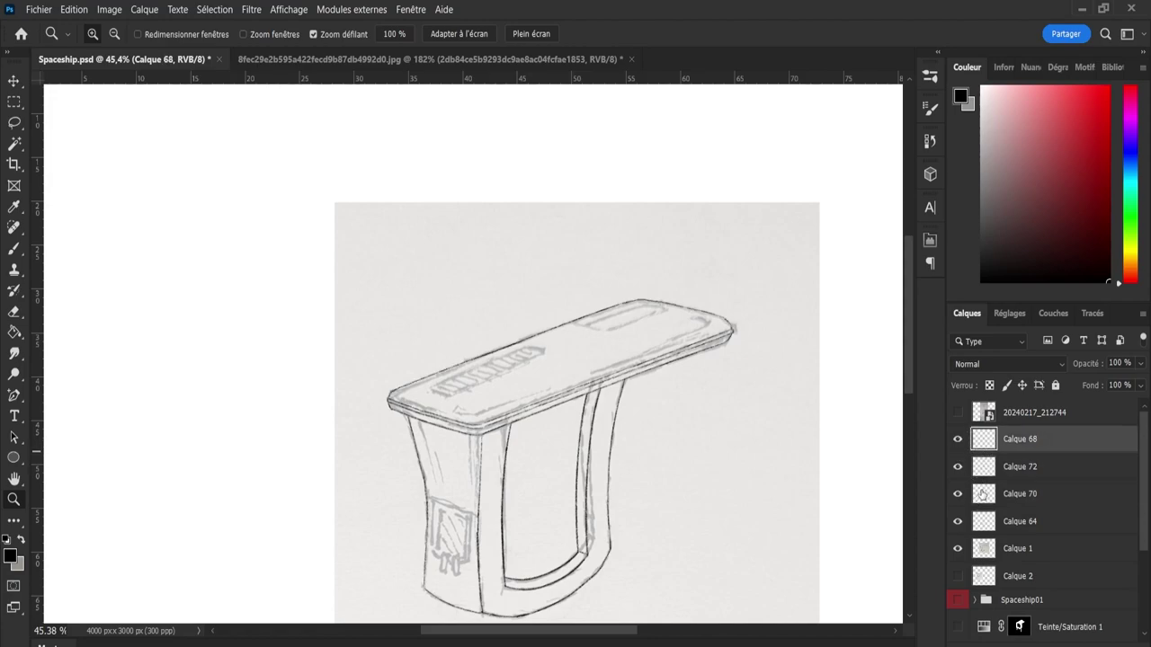
left_click(983, 474)
left_click(958, 468)
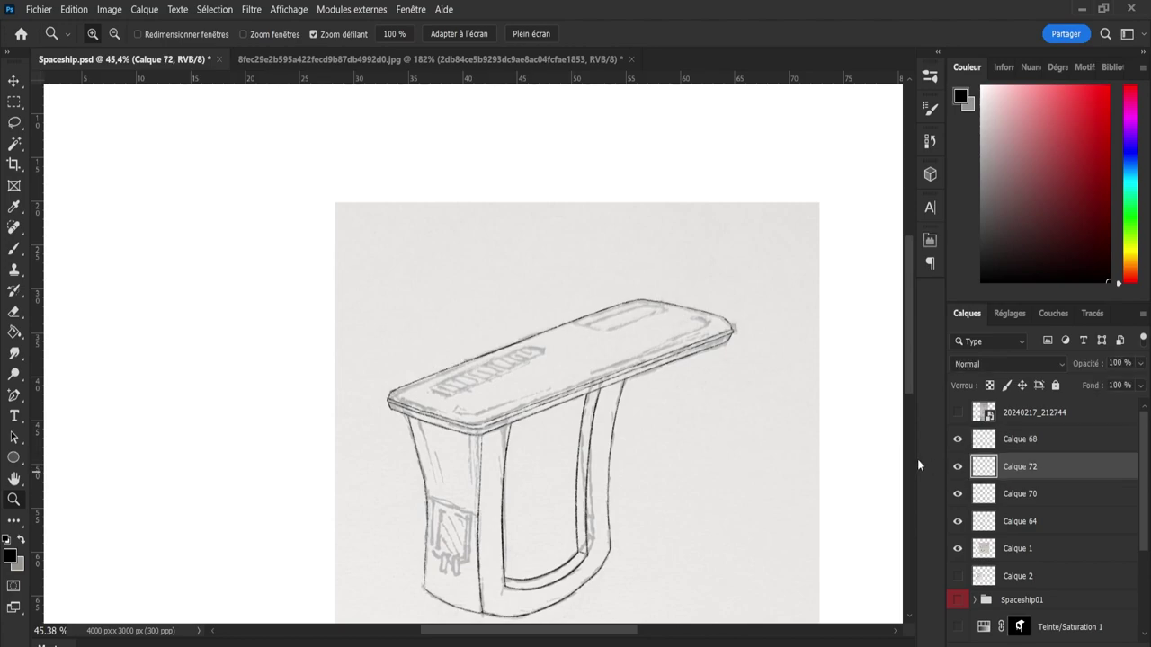
- Ink the front-edge line from the tabletop's left corner, redrawing until clean
left_click_drag(459, 371, 492, 420)
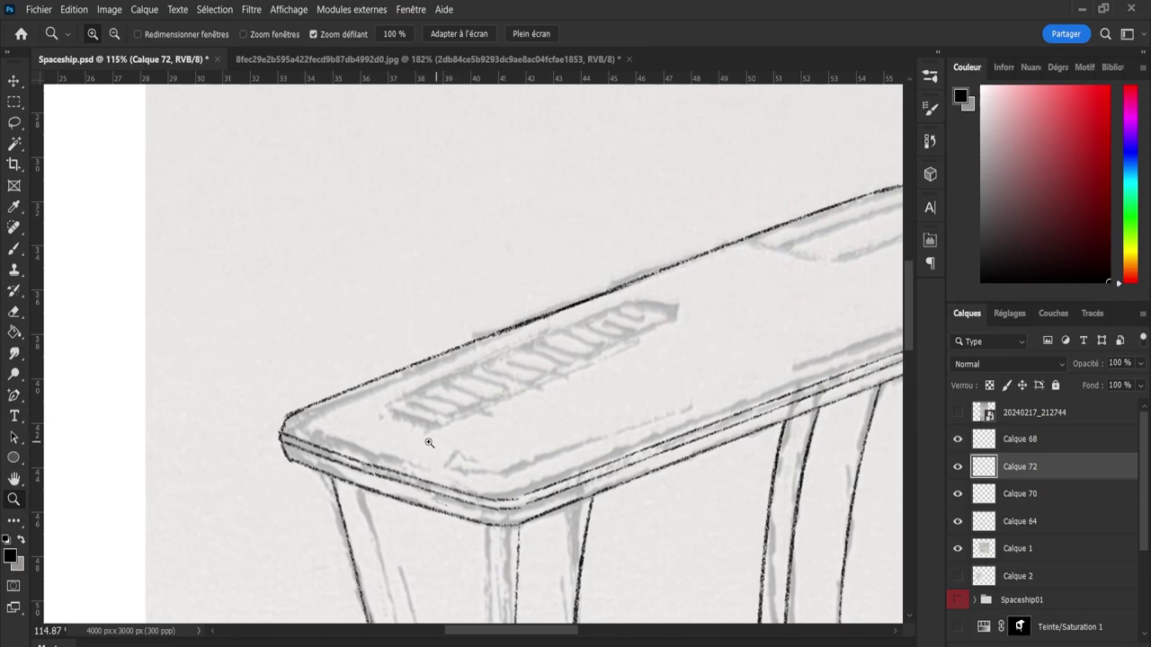
key("b")
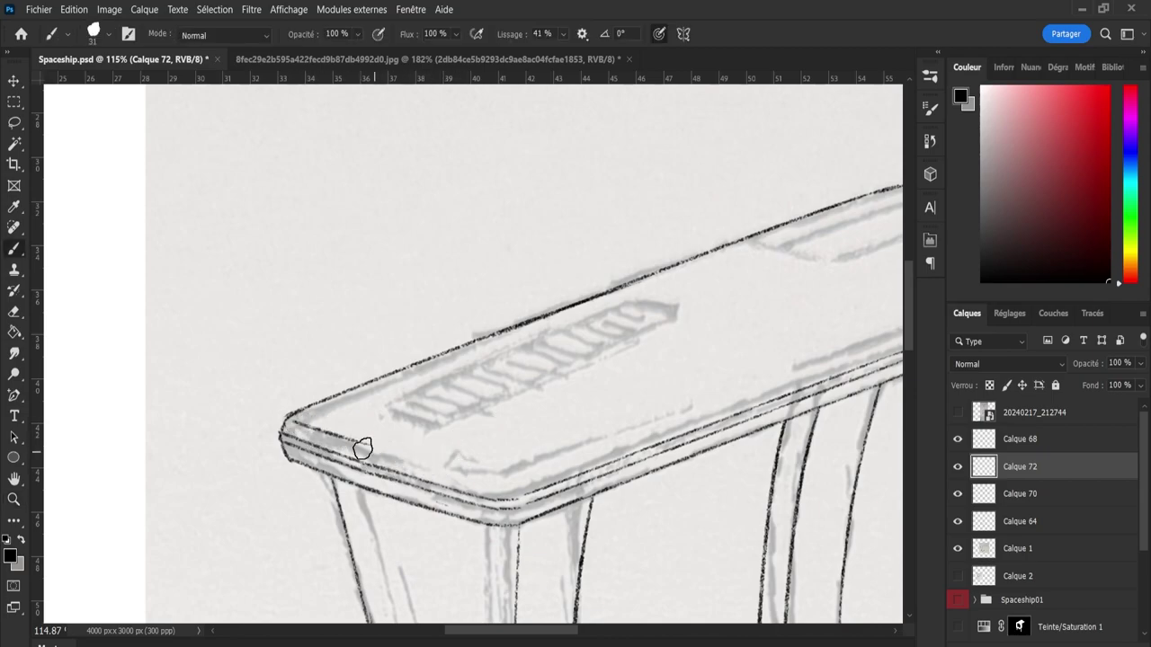
key("ctrl+z")
left_click_drag(296, 419, 459, 474)
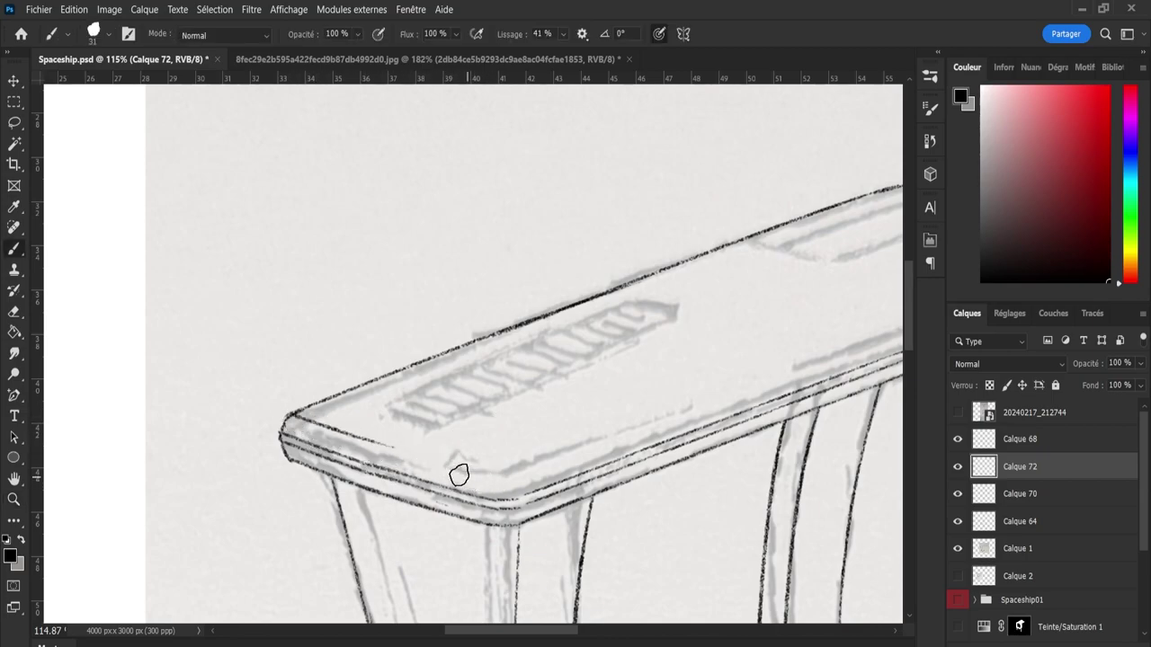
key("ctrl+z")
left_click_drag(297, 419, 431, 462)
key("ctrl+z")
left_click_drag(296, 419, 503, 488)
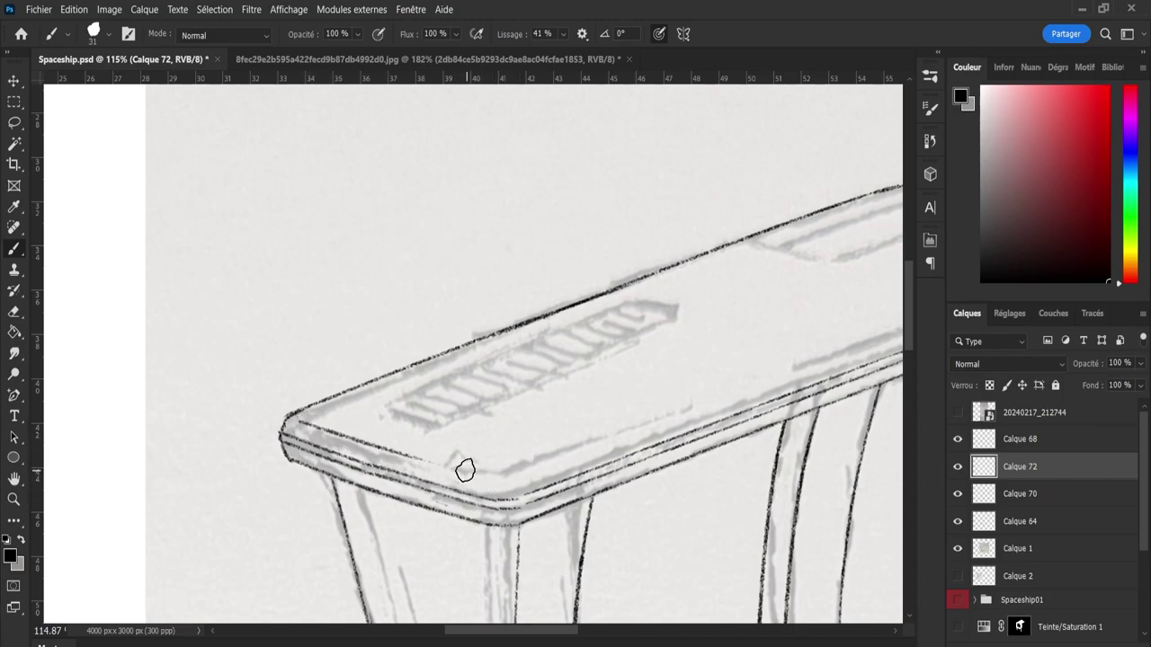
- Extend the bevel line further along the tabletop's front edge, undoing a stray short stroke
left_click_drag(454, 466, 514, 478)
key("z")
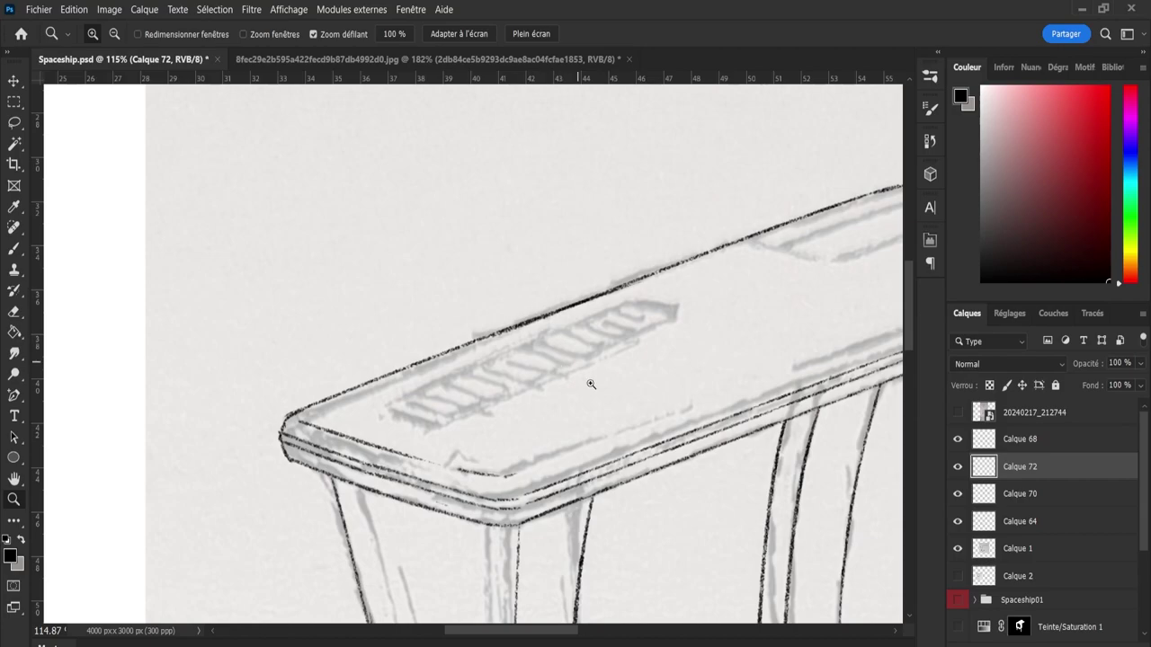
key("b")
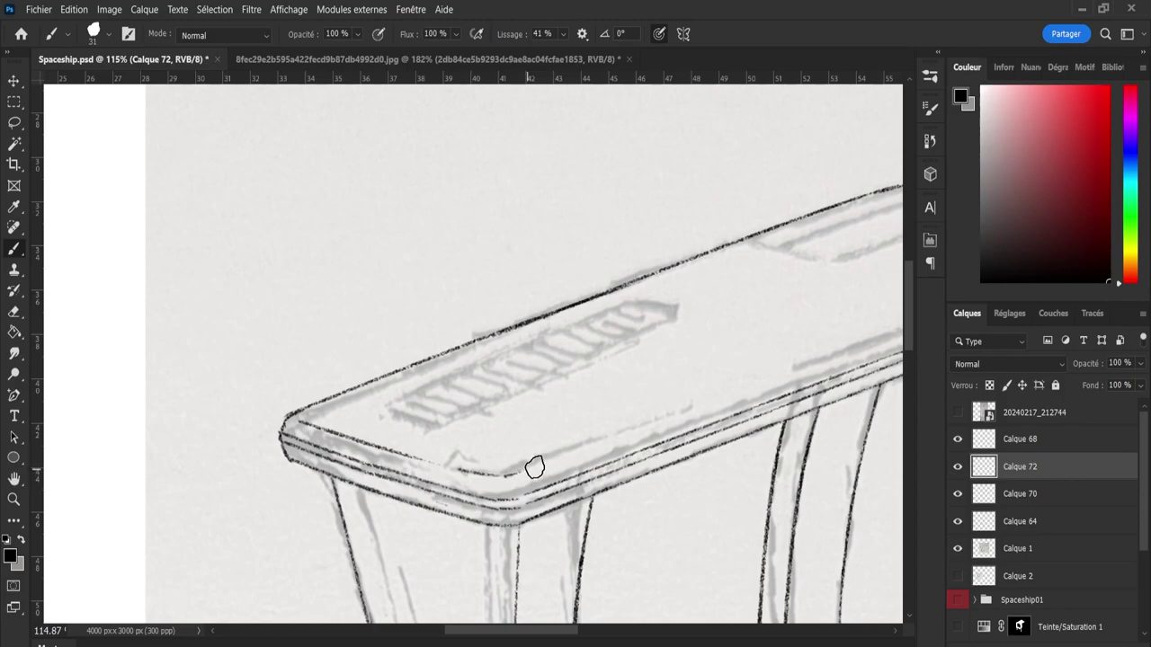
left_click_drag(534, 467, 624, 426)
left_click_drag(670, 412, 641, 421)
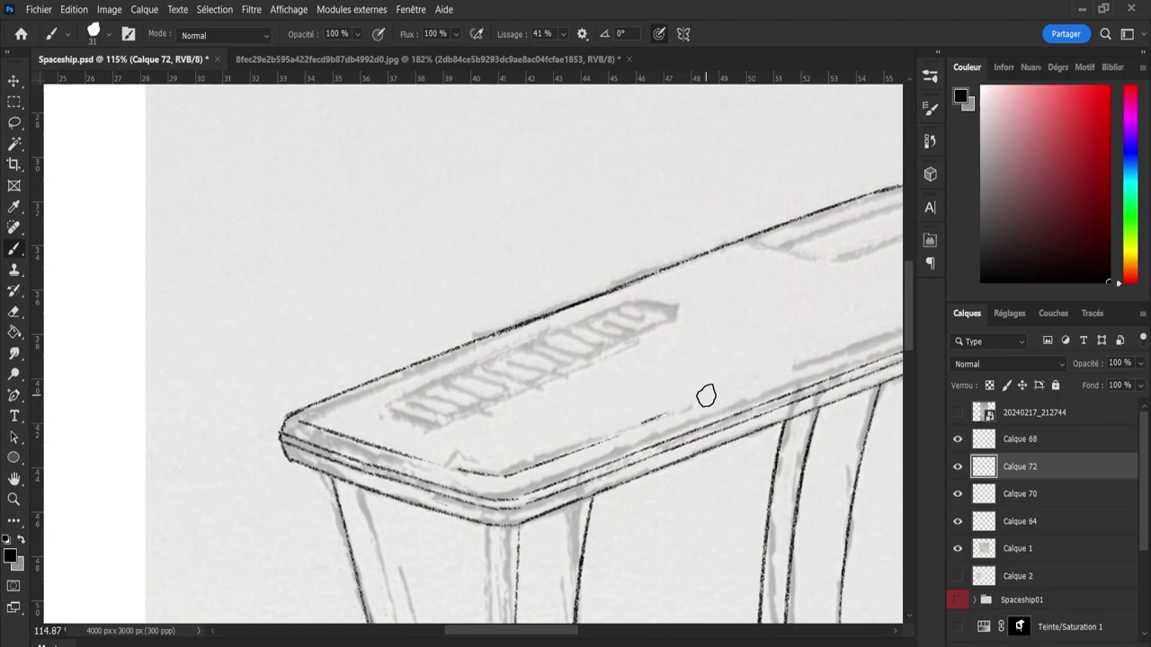
key("ctrl+z")
- Zoom the view to 136% around the tabletop vent
key("z")
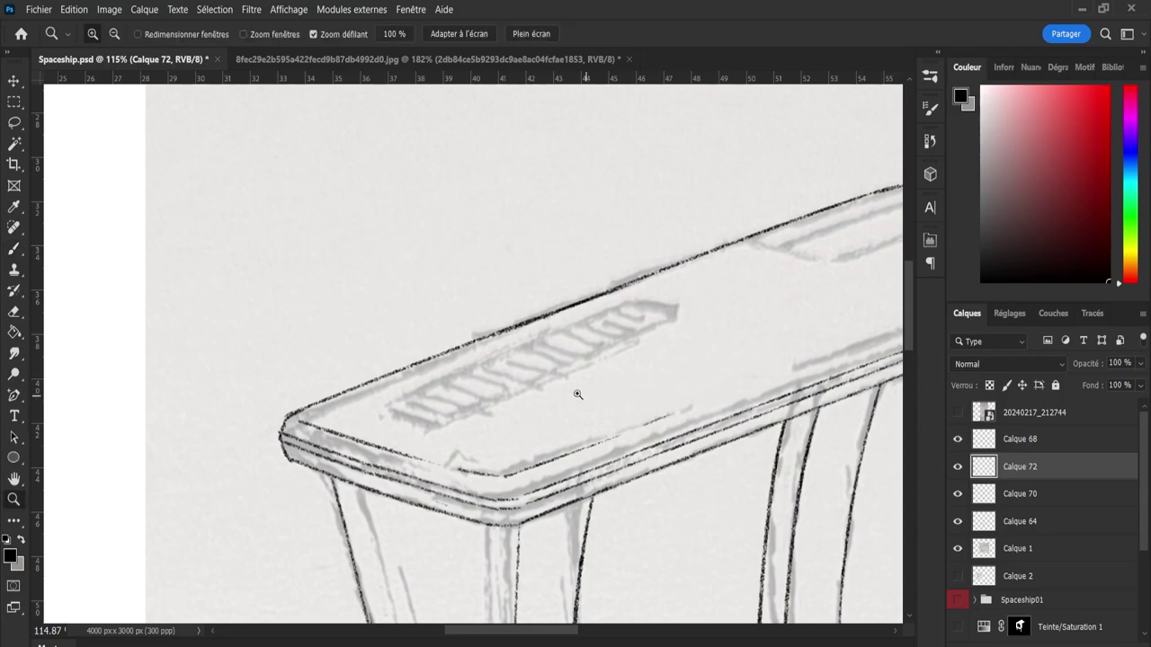
scroll(578, 394, "down", 3)
scroll(698, 367, "down", 2)
scroll(720, 361, "up", 2)
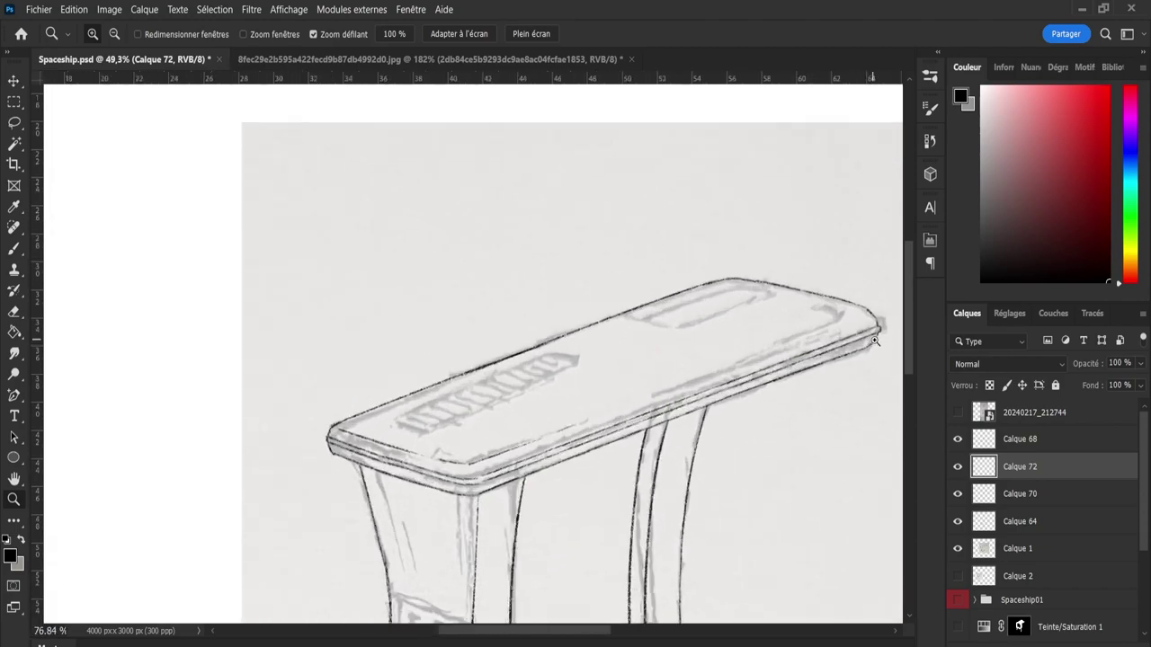
scroll(575, 400, "down", 1)
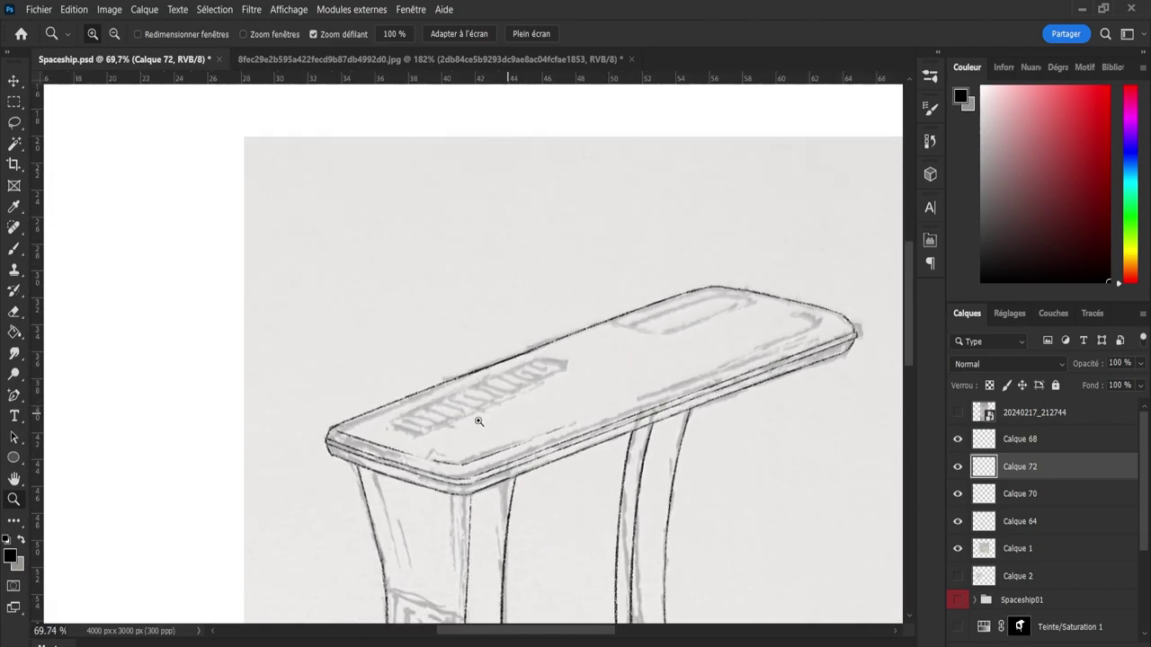
scroll(404, 439, "up", 2)
scroll(413, 445, "up", 2)
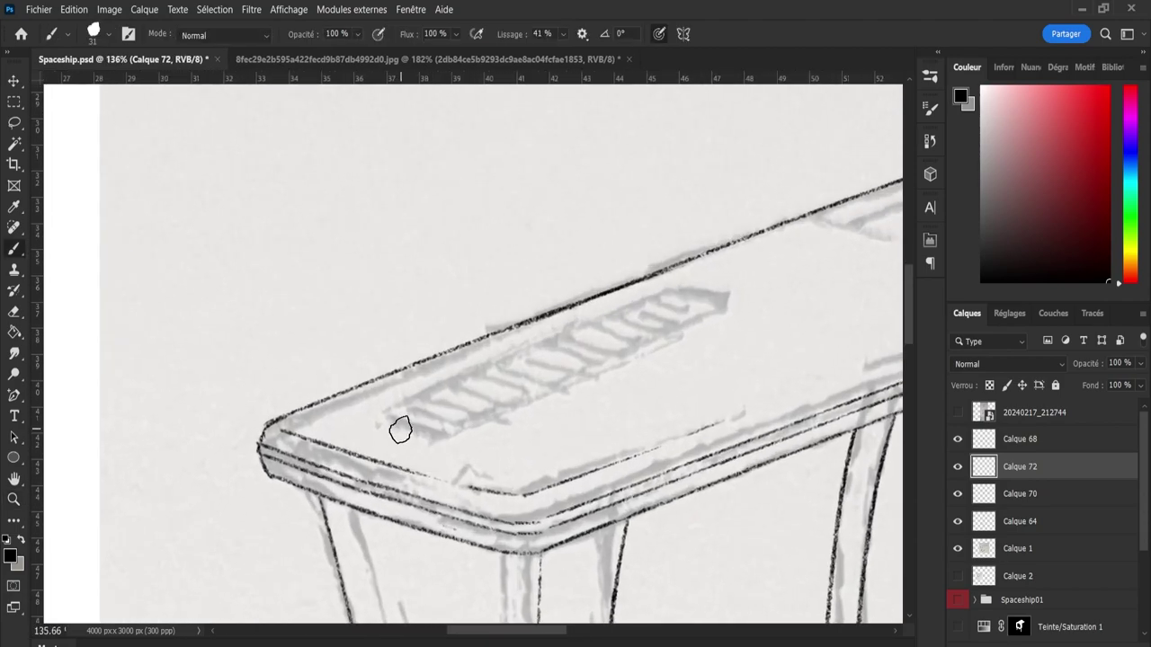
- Ink short strokes at the vent's left end and edge, undoing the unsatisfactory ones
key("b")
left_click_drag(379, 410, 451, 434)
key("ctrl+z")
key("ctrl+z")
left_click_drag(445, 433, 364, 402)
- Try long ink lines along the tabletop's inner edge, undoing each attempt
key("ctrl+z")
left_click_drag(384, 407, 624, 308)
key("ctrl+z")
left_click_drag(381, 405, 651, 285)
key("ctrl+z")
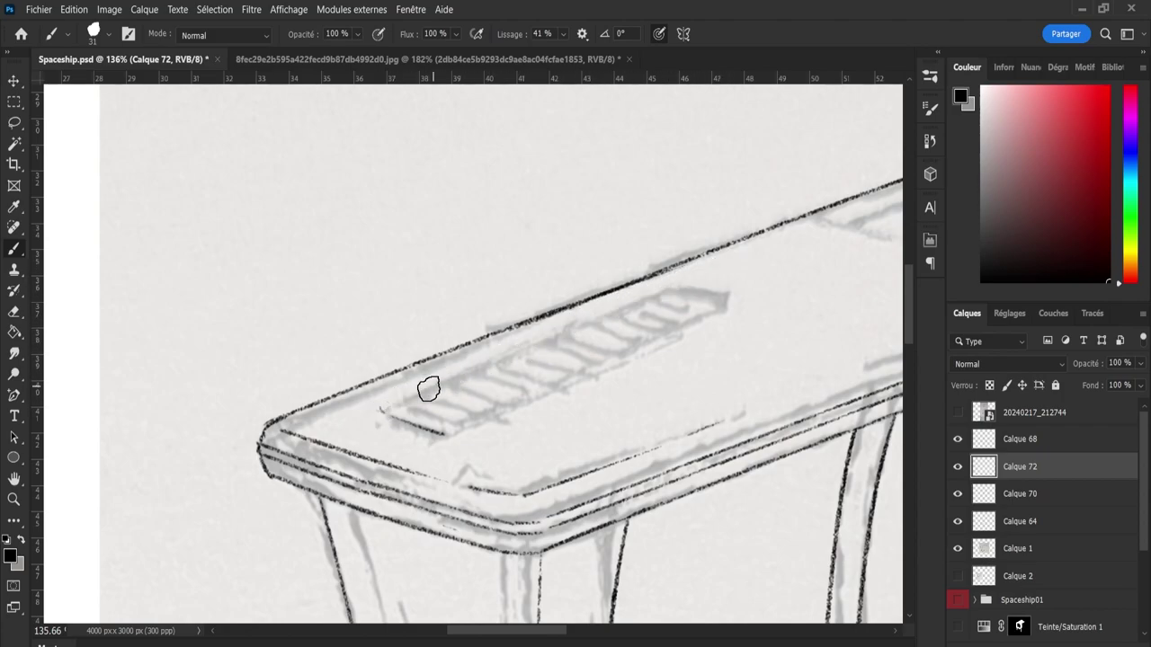
left_click_drag(385, 406, 681, 275)
- Retry the tabletop edge line several more times, discarding each rejected version
key("ctrl+z")
left_click_drag(380, 404, 722, 278)
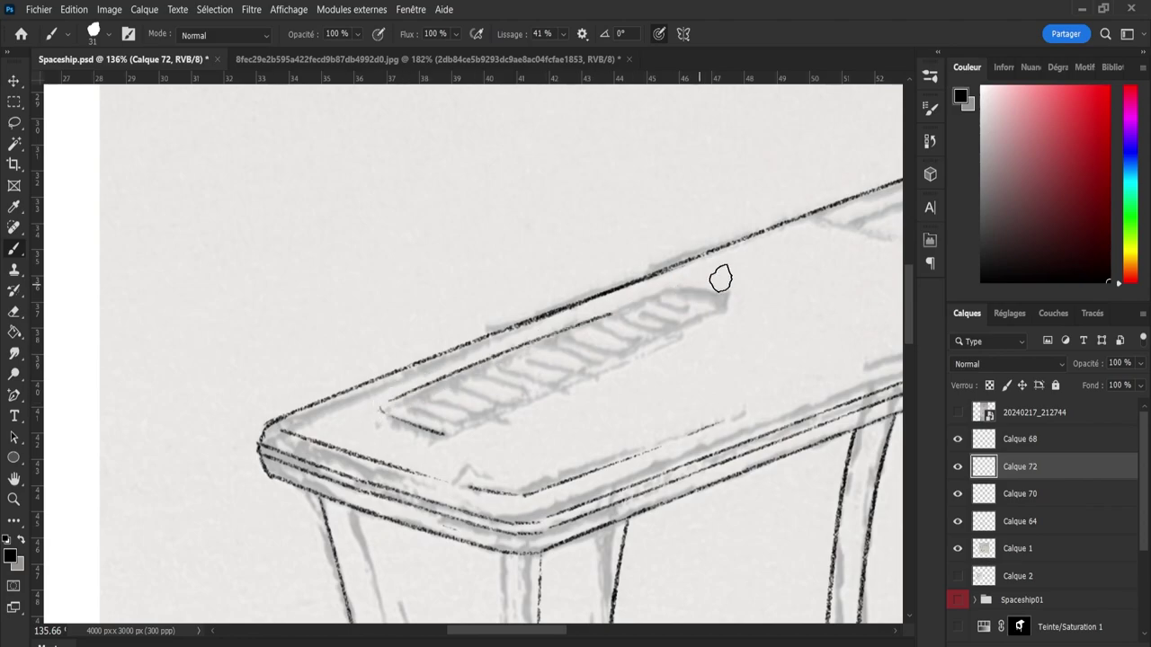
key("ctrl+z")
left_click_drag(386, 404, 690, 275)
key("ctrl+z")
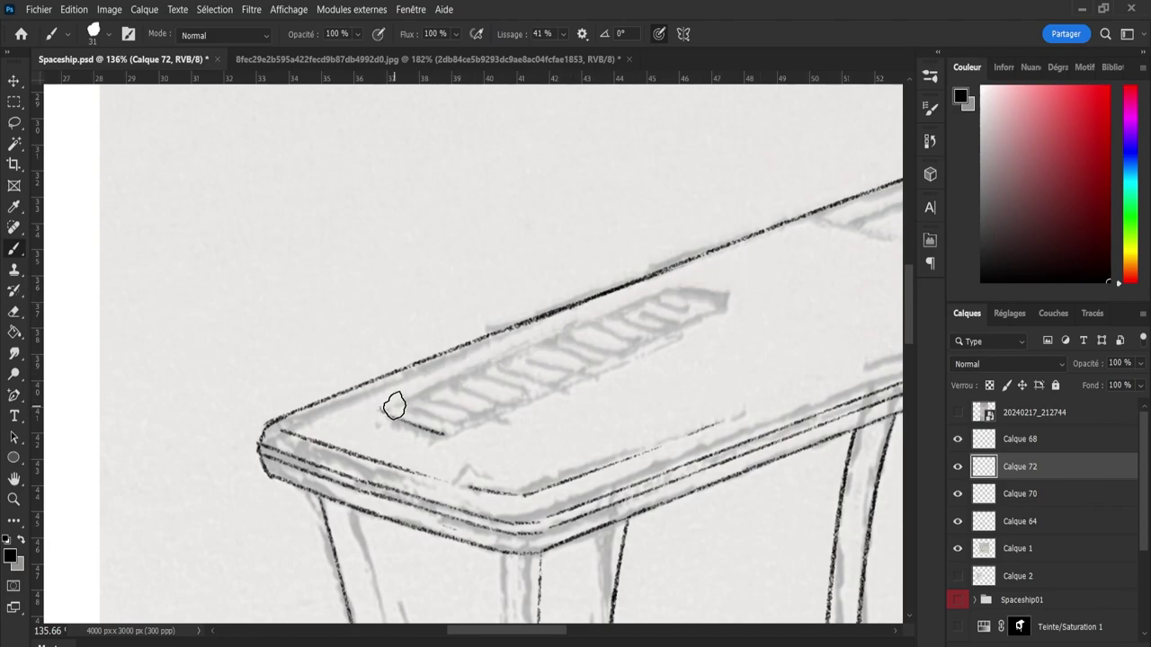
left_click_drag(391, 405, 621, 316)
key("ctrl+z")
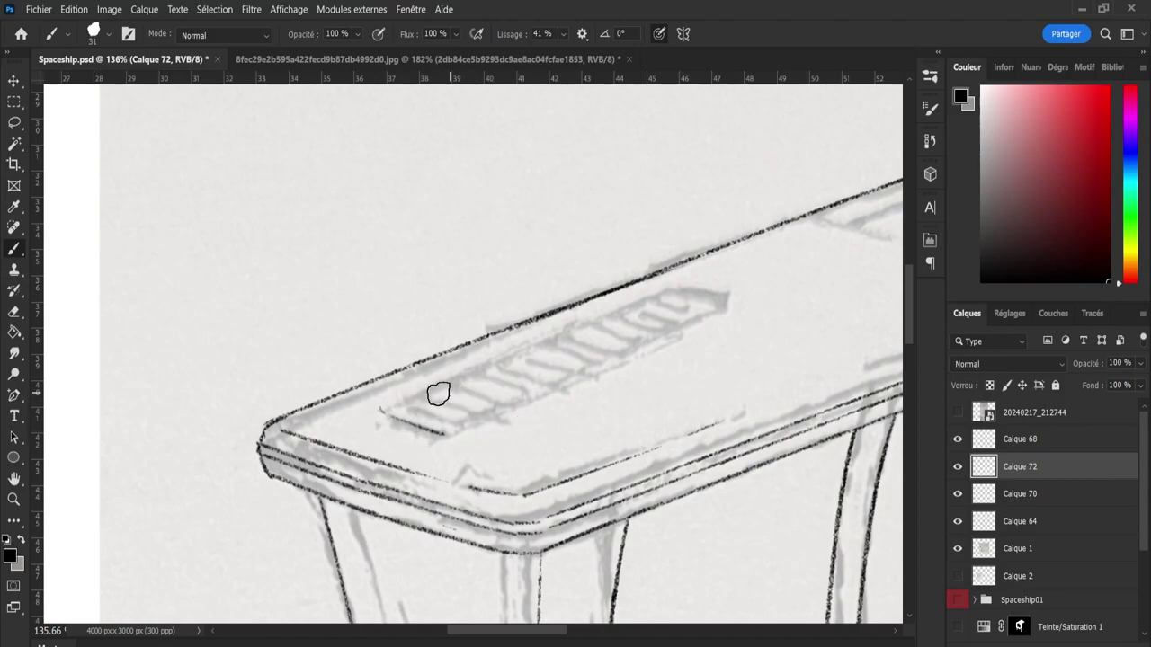
- Darken the vent's top edge and slat outlines on Calque 72, dropping a stray lower-edge stroke
mouse_move(447, 383)
left_mouse_down()
mouse_move(403, 401)
mouse_move(500, 363)
left_mouse_up()
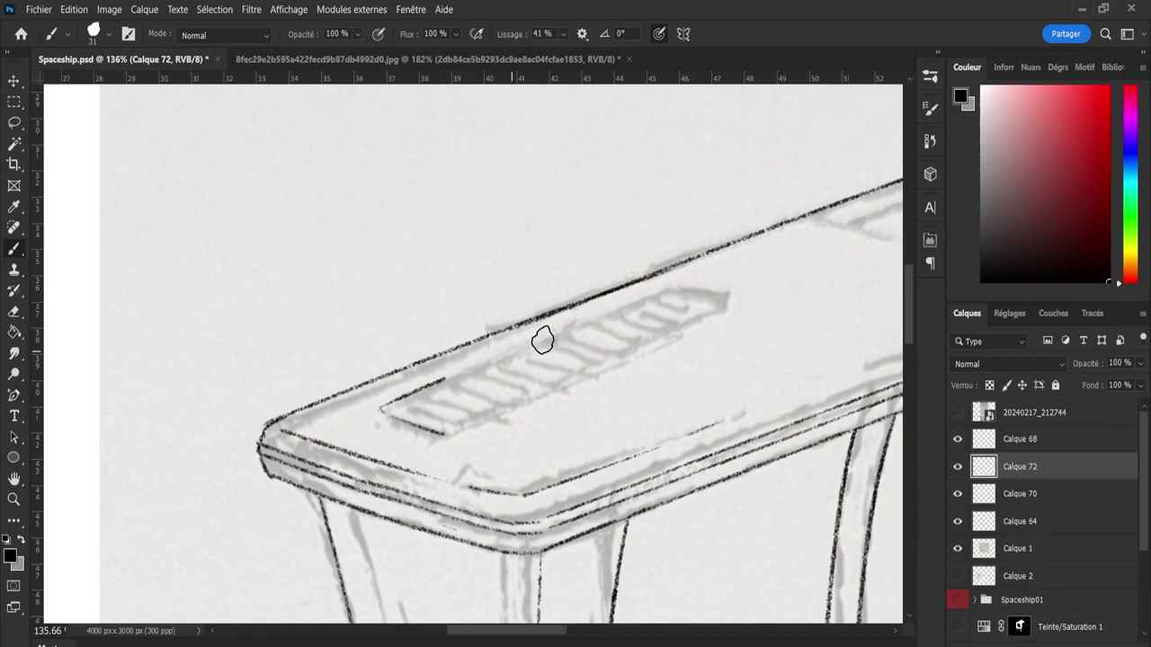
left_click_drag(637, 303, 447, 386)
left_click_drag(388, 407, 657, 304)
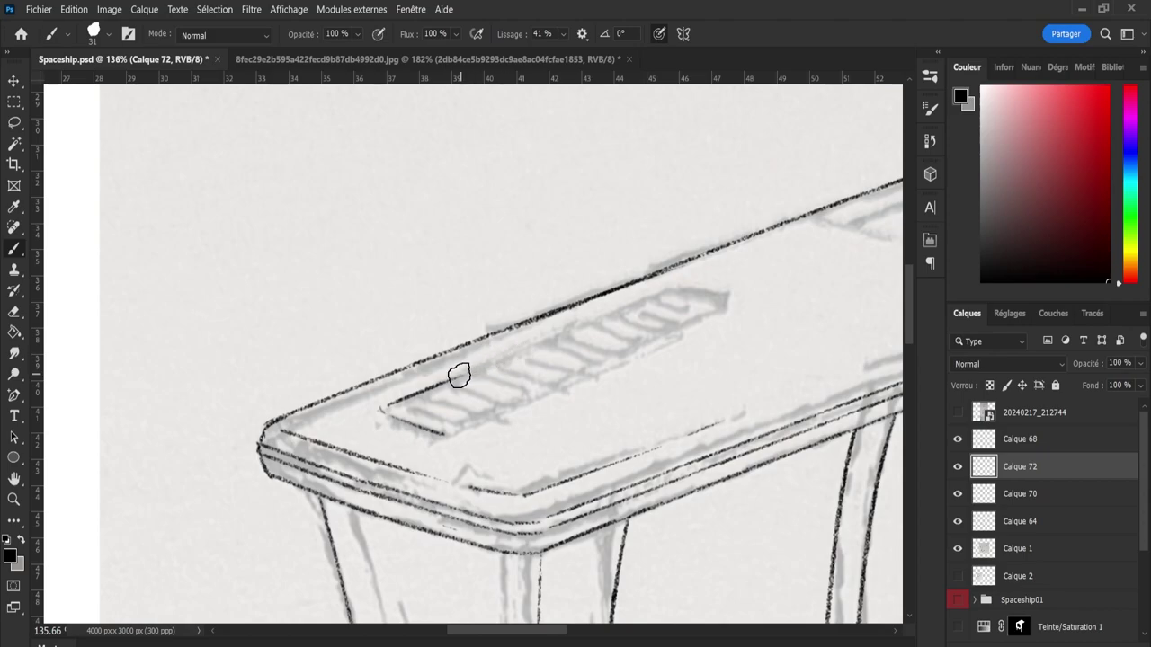
left_click_drag(457, 375, 665, 302)
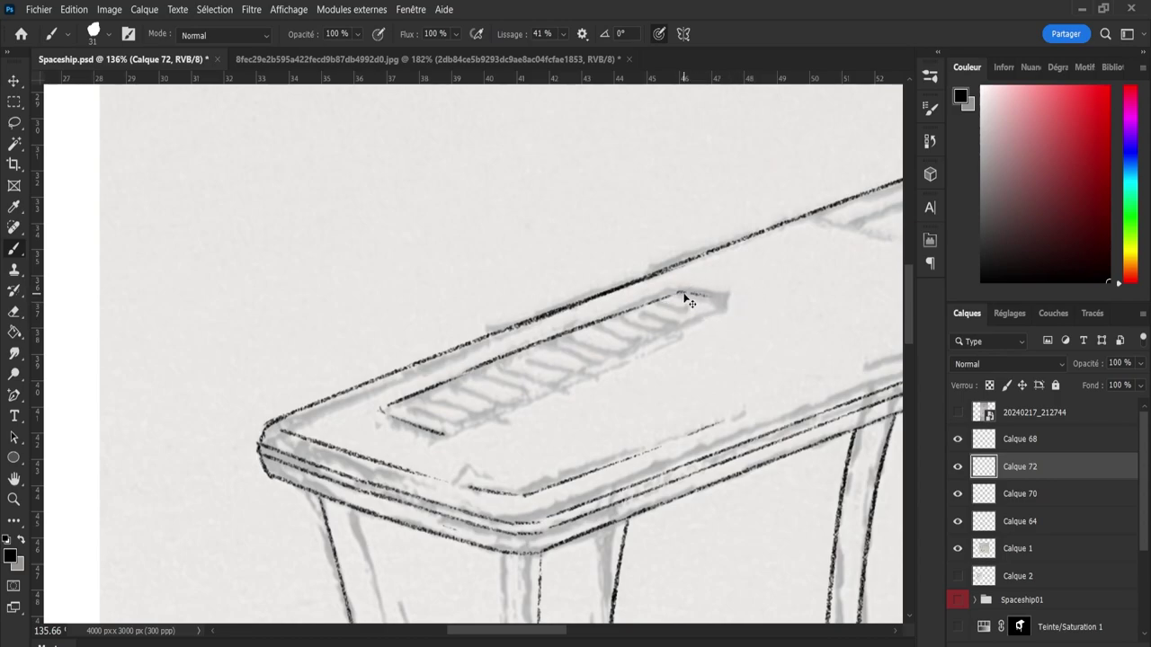
left_click_drag(677, 291, 725, 300)
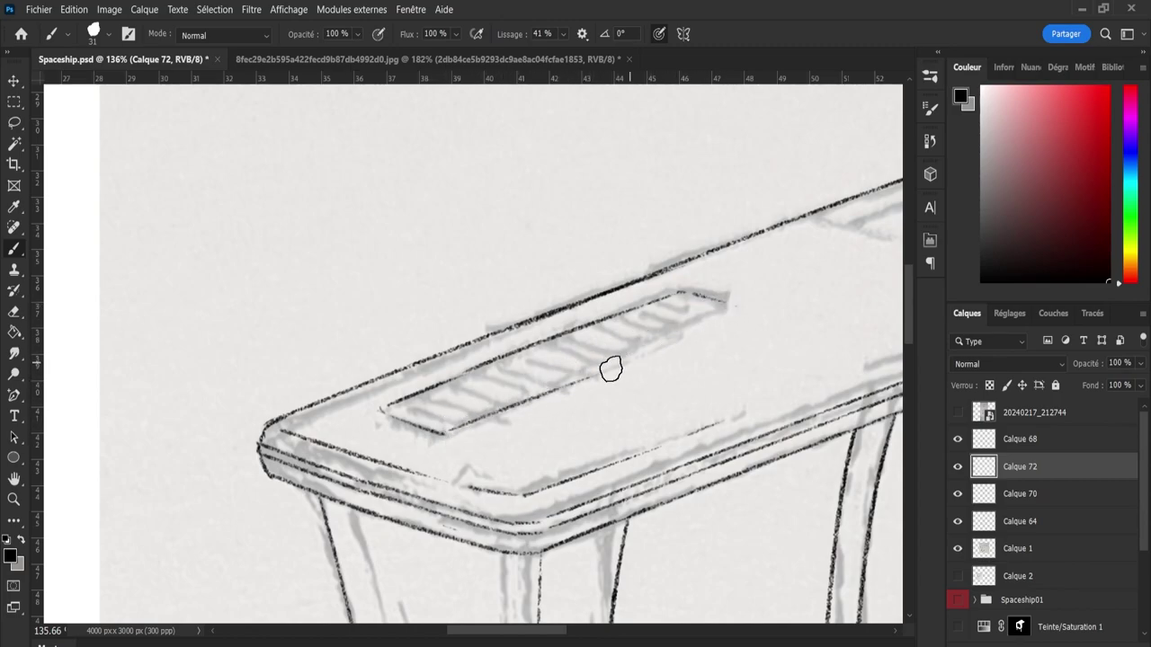
left_click_drag(439, 433, 685, 334)
key("ctrl+z")
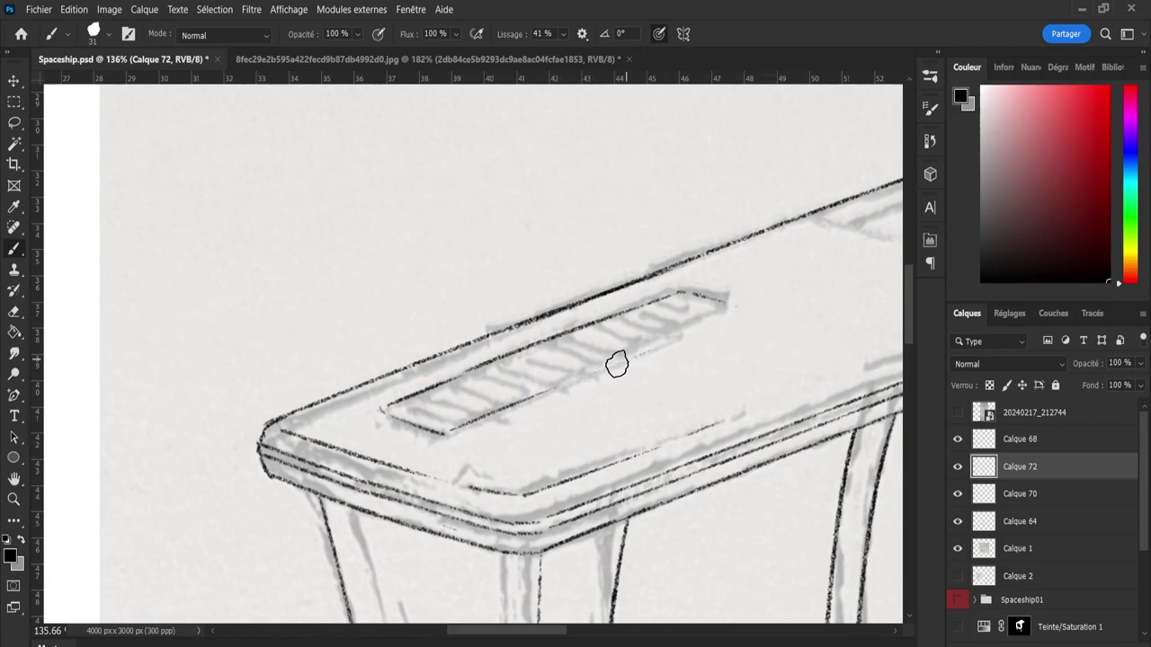
- Lasso the vent's top edge line, copy it to a new layer, and move it down
key("l")
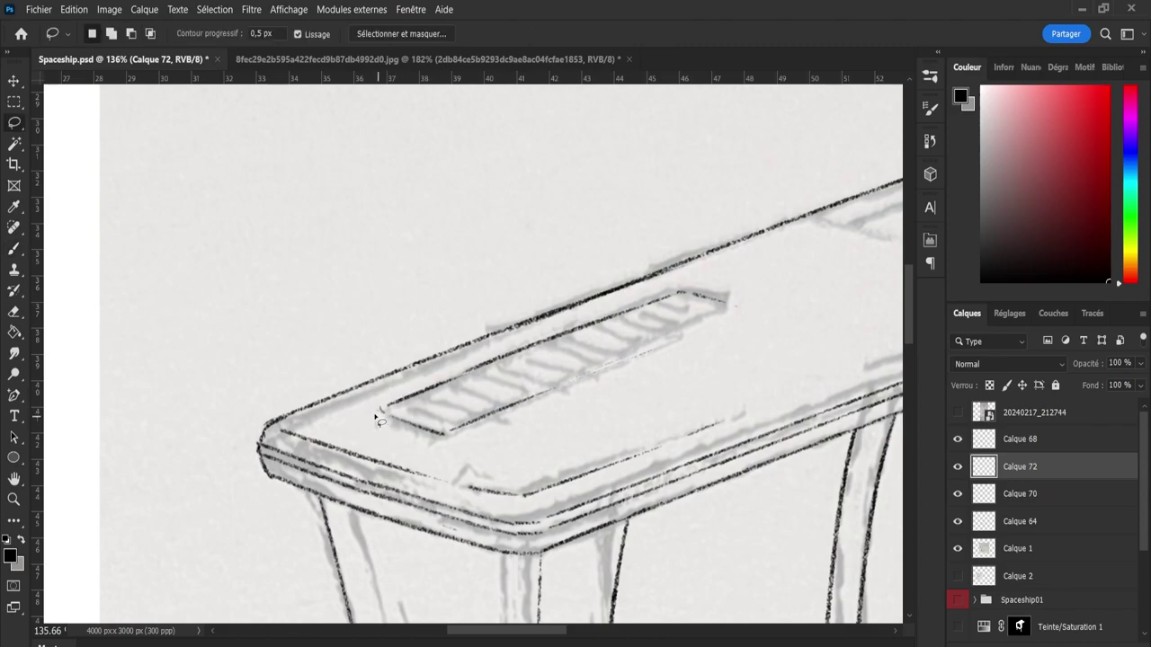
mouse_move(406, 388)
left_mouse_down()
mouse_move(683, 292)
mouse_move(570, 361)
mouse_move(378, 409)
left_mouse_up()
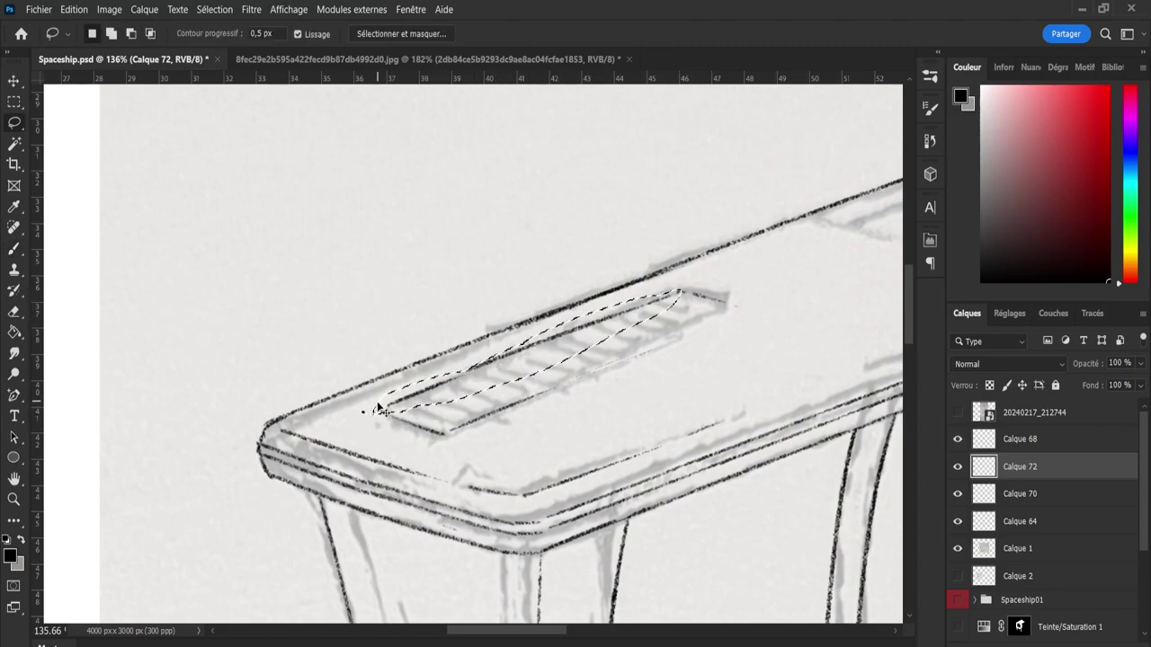
key("ctrl+j")
key("v")
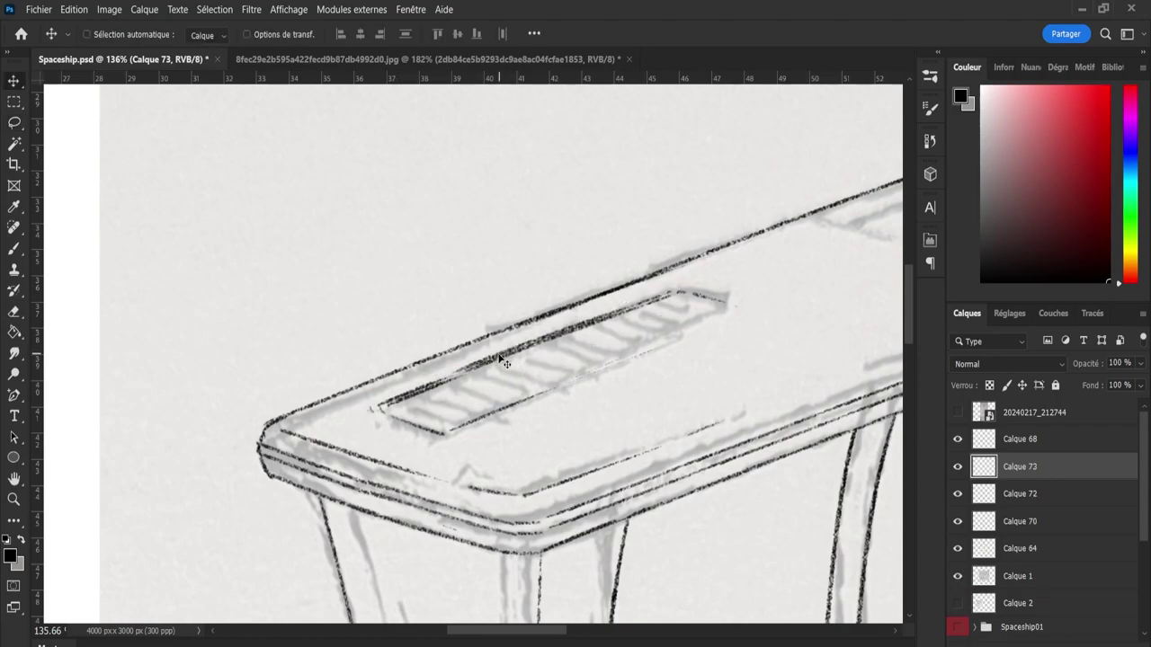
mouse_move(497, 360)
left_mouse_down()
mouse_move(596, 384)
mouse_move(587, 374)
mouse_move(631, 361)
left_mouse_up()
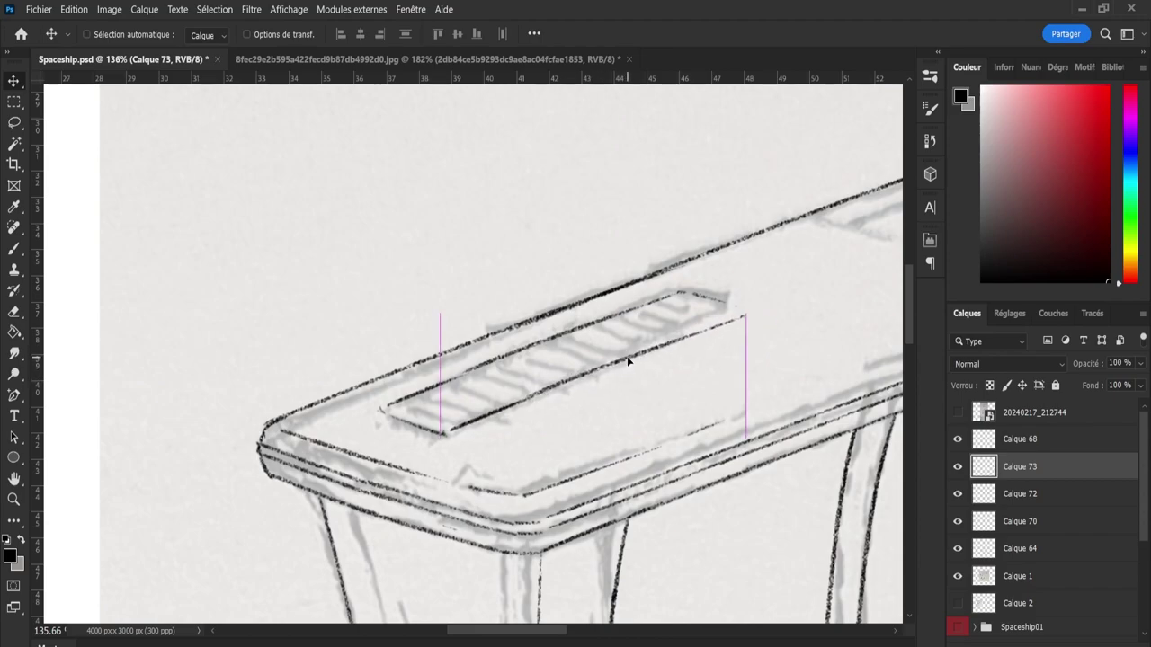
key("Left")
key("Left")
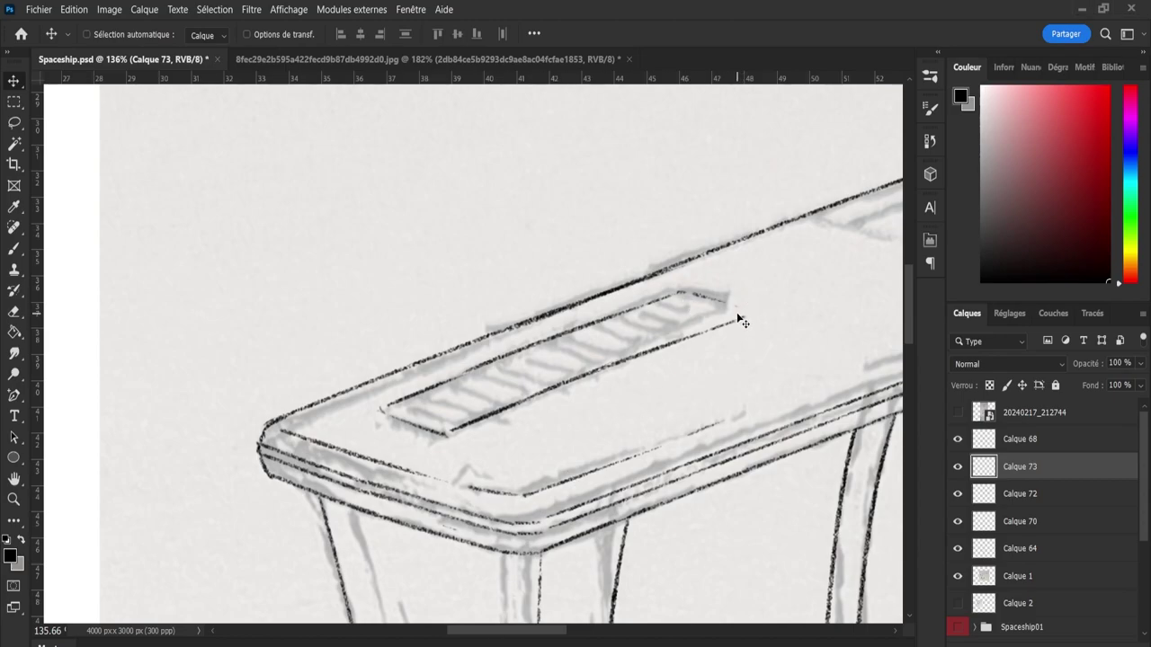
- Rotate the copied line into place along the vent's lower edge and commit the transform
key("ctrl+t")
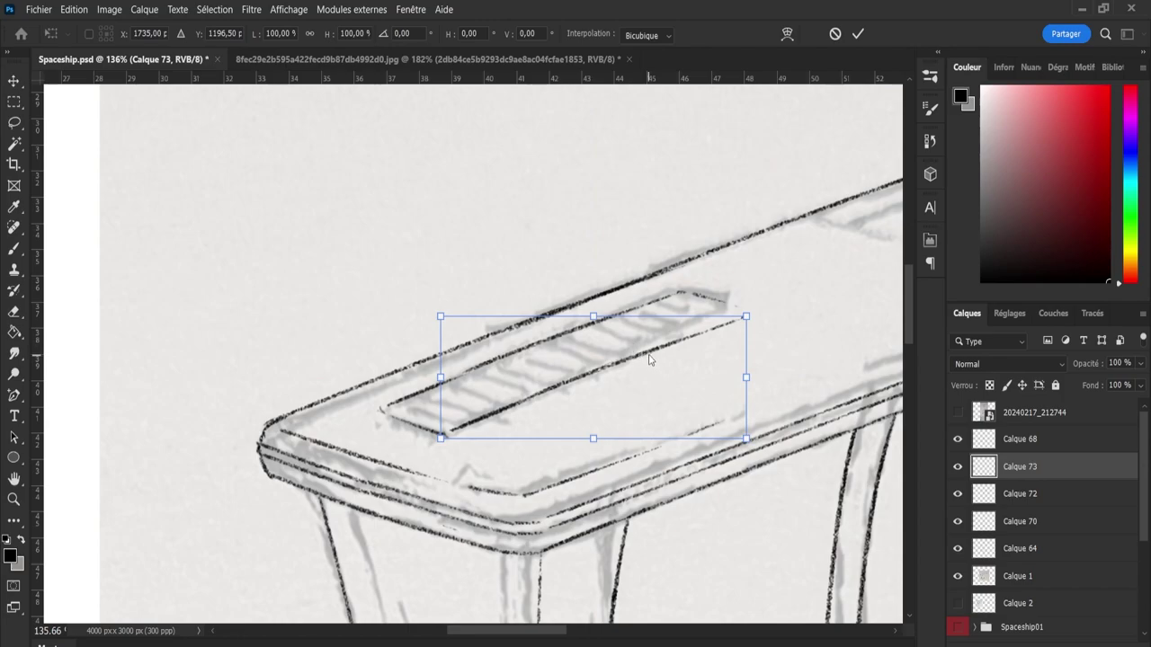
left_click_drag(773, 308, 545, 457)
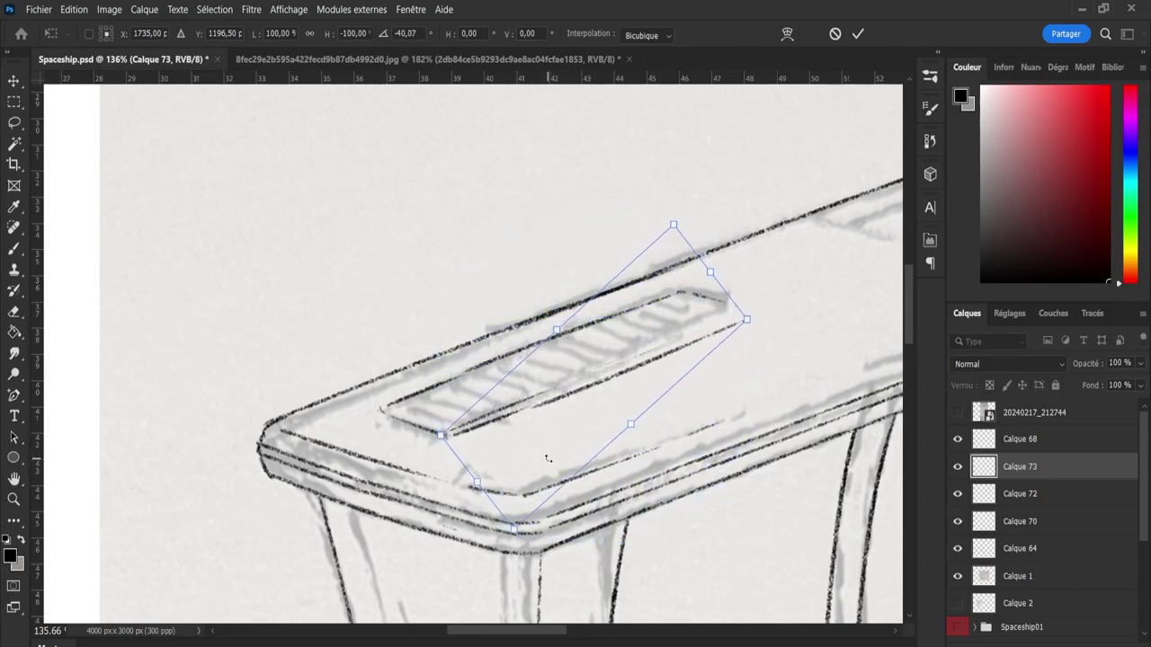
left_click_drag(589, 393, 588, 381)
left_click_drag(784, 307, 783, 309)
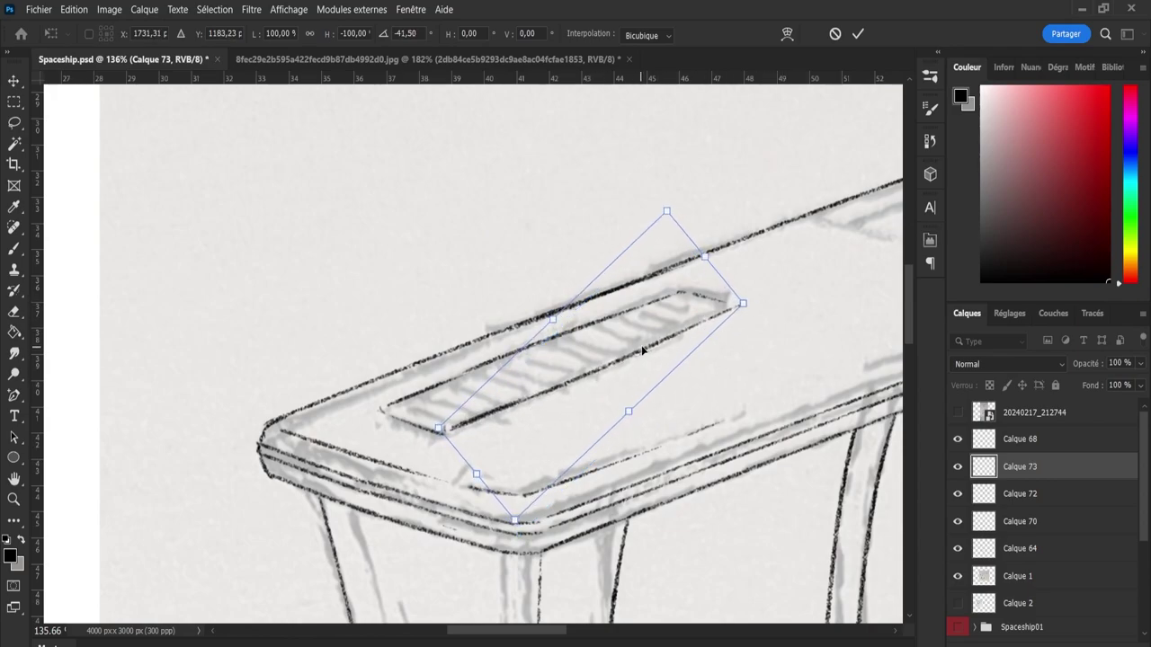
left_click_drag(642, 352, 647, 355)
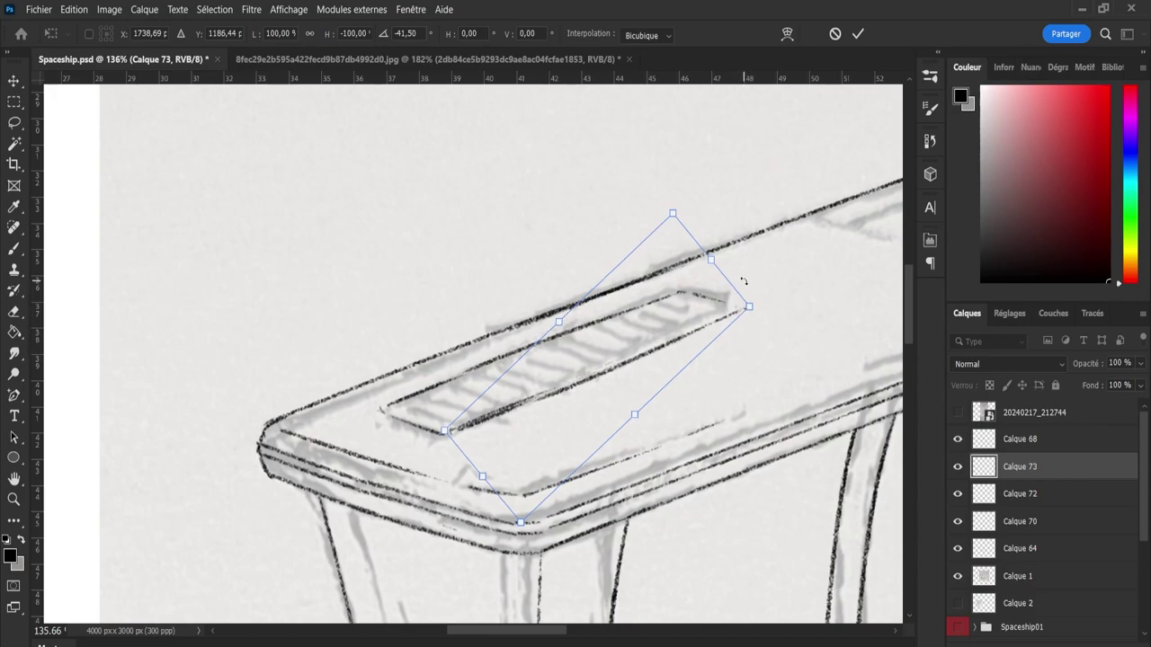
key("Return")
left_click(1006, 493)
key("e")
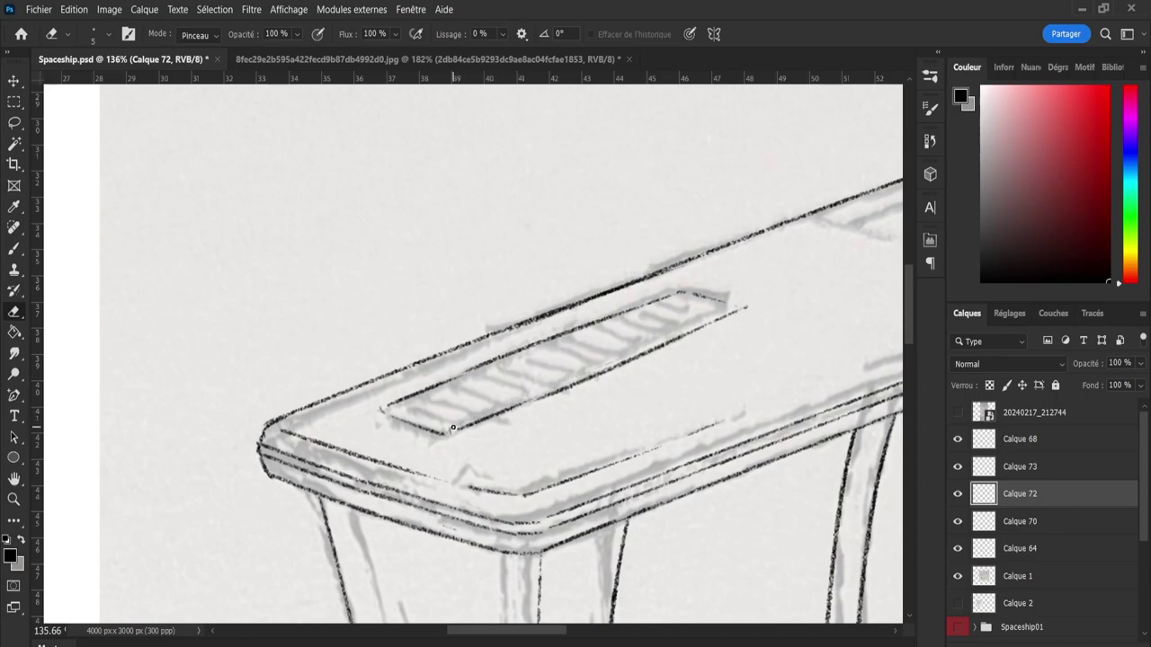
- Nudge the Calque 73 lower-edge line three steps to the left
left_click(983, 465)
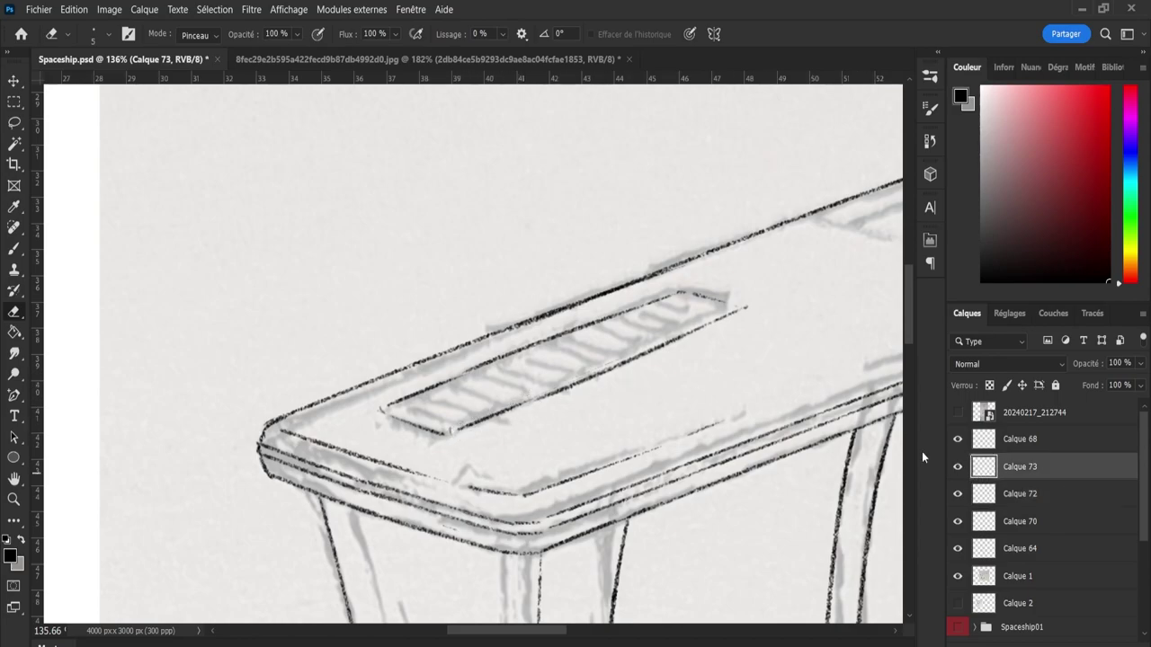
key("v")
key("Left")
key("Left")
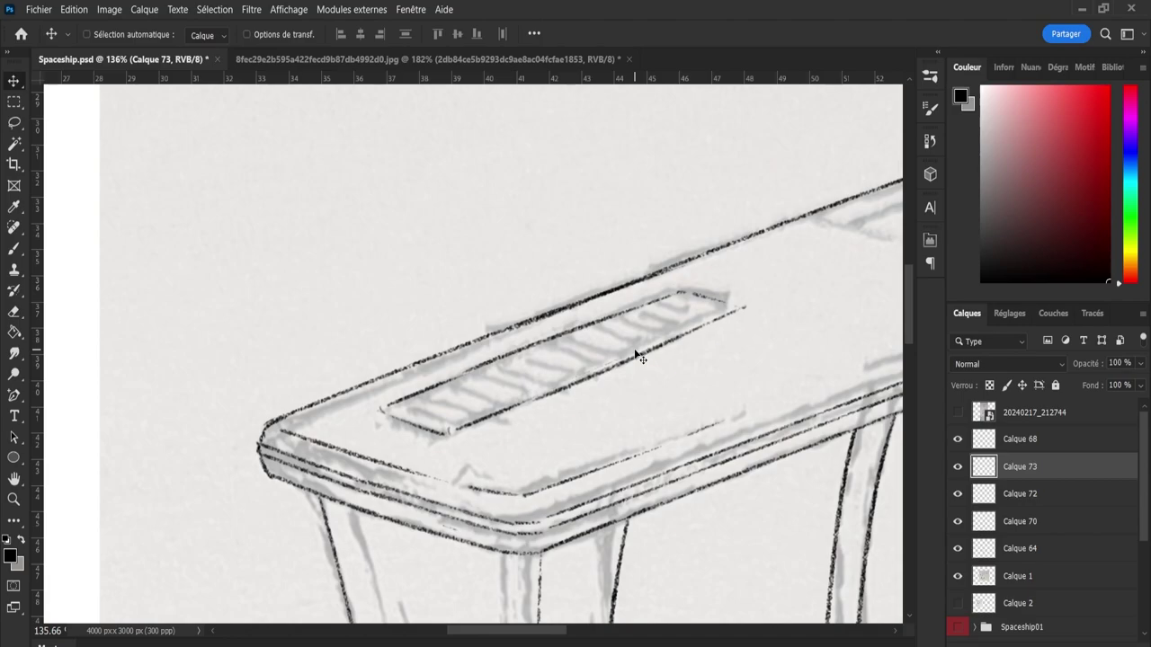
key("Left")
key("Left")
key("Left")
key("Left")
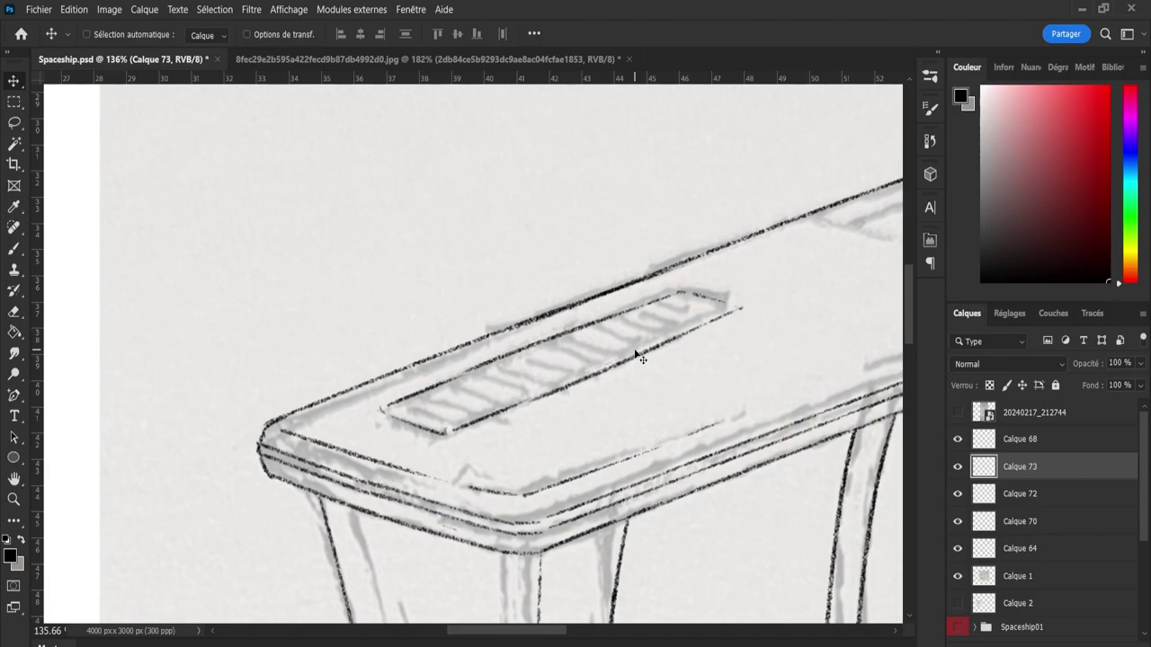
key("Left")
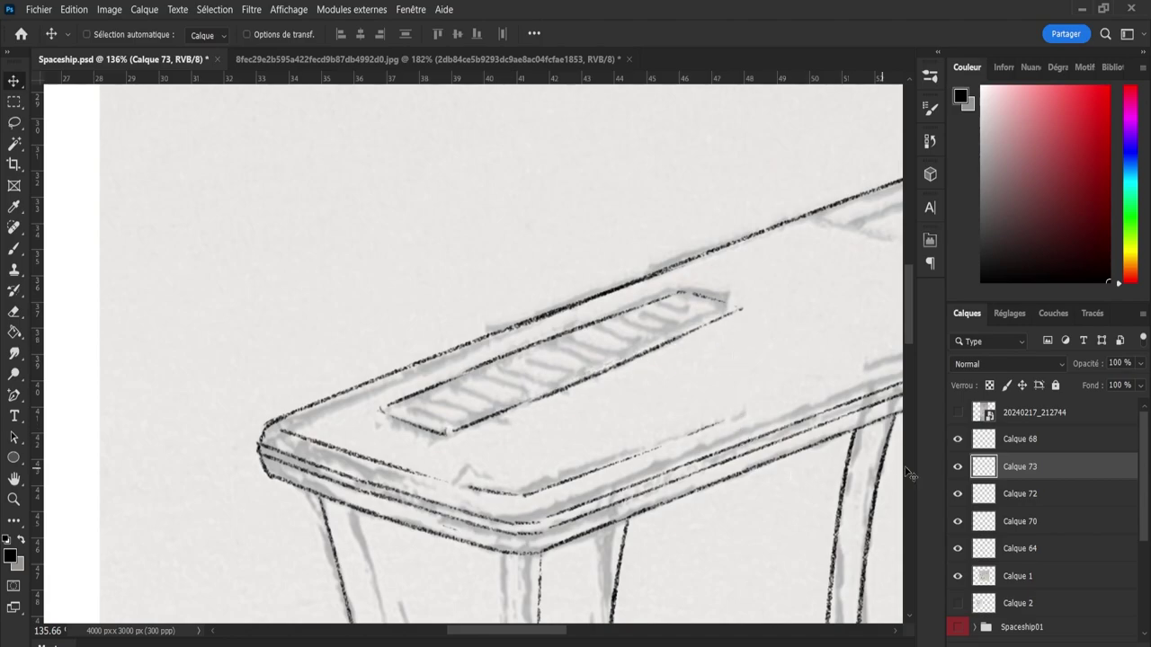
- Reinforce the vent's lower edge on Calque 72 with a dark stroke and add a new layer
left_click(958, 495)
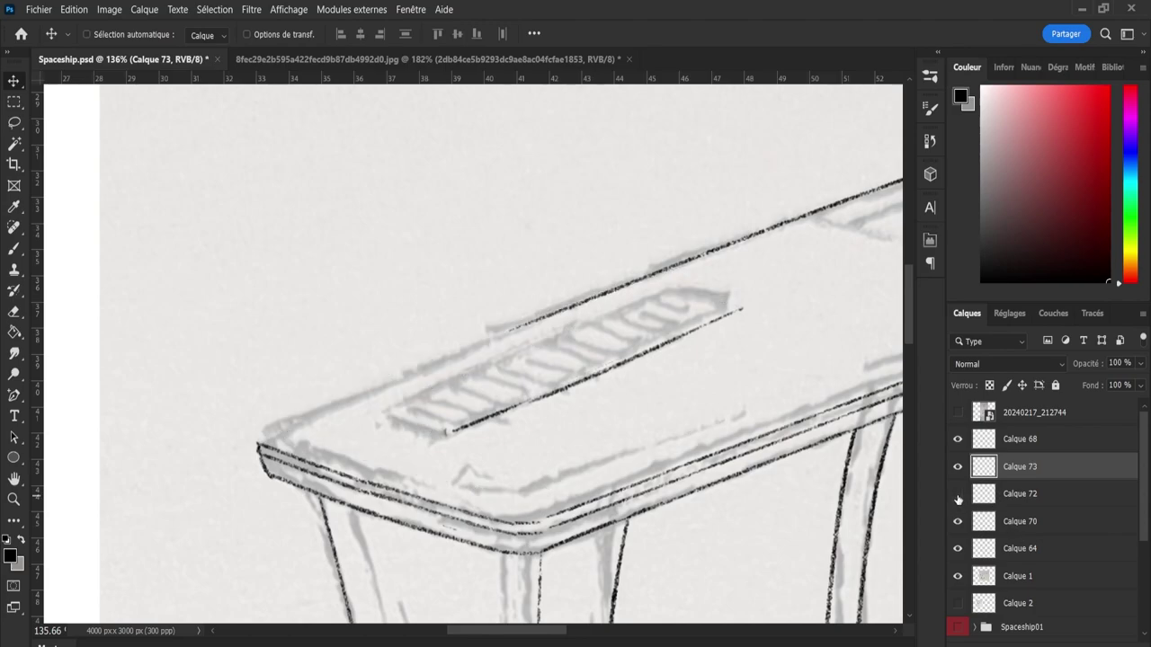
left_click(989, 499)
key("b")
mouse_move(414, 406)
left_mouse_down()
mouse_move(465, 426)
mouse_move(454, 427)
mouse_move(453, 403)
mouse_move(505, 406)
left_mouse_up()
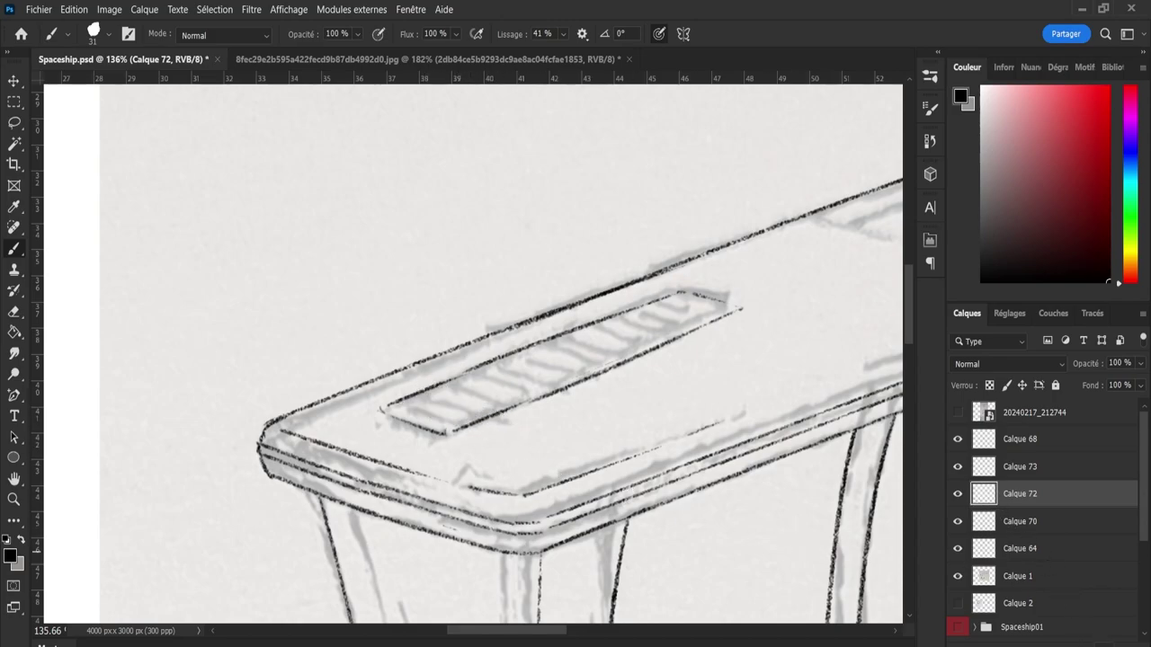
key("ctrl+shift+alt+n")
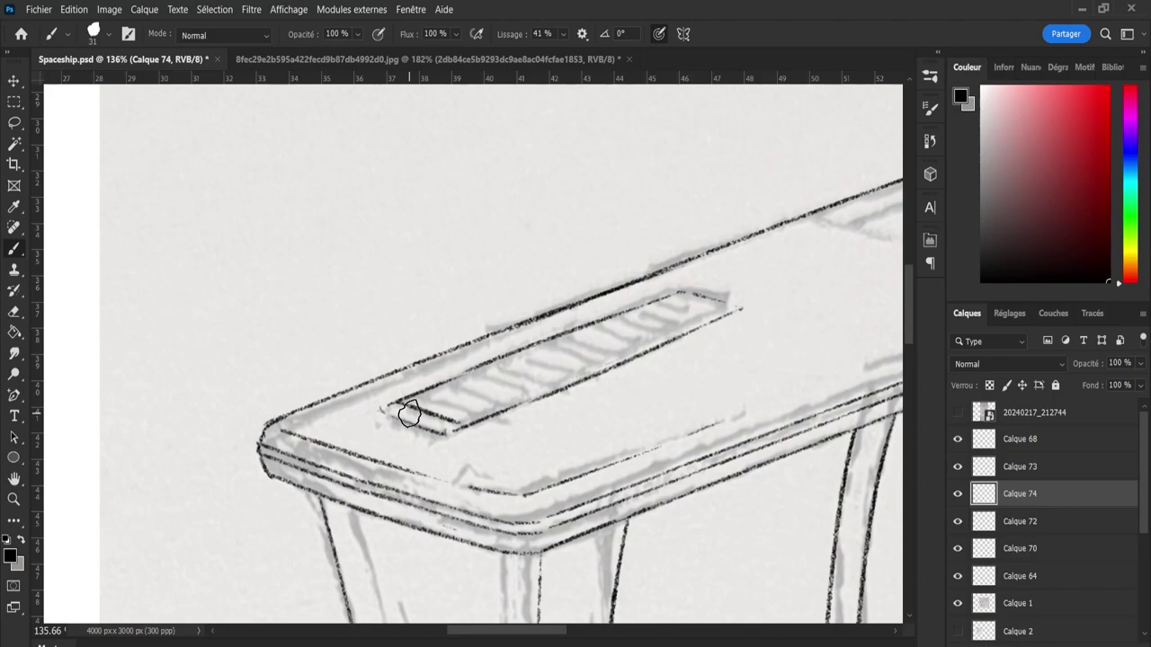
- Duplicate the Calque 74 stripe along the vent and shift the copy slightly left
key("ctrl+shift+alt+n")
key("v")
left_click(1033, 531, "ctrl")
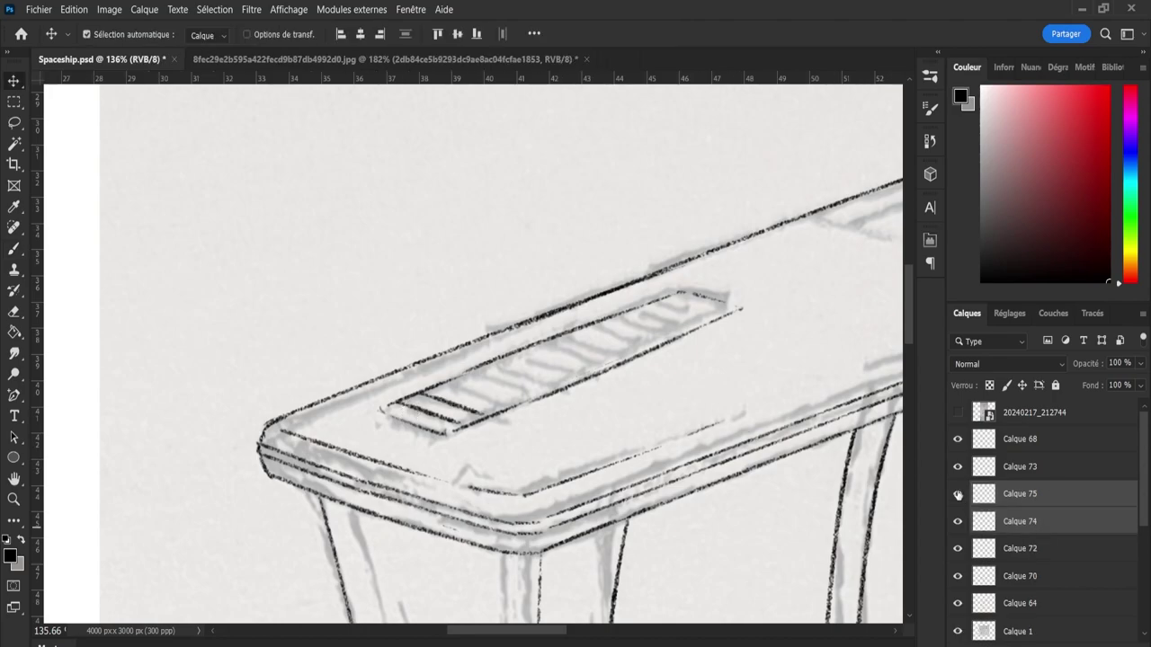
left_click_drag(470, 429, 460, 360)
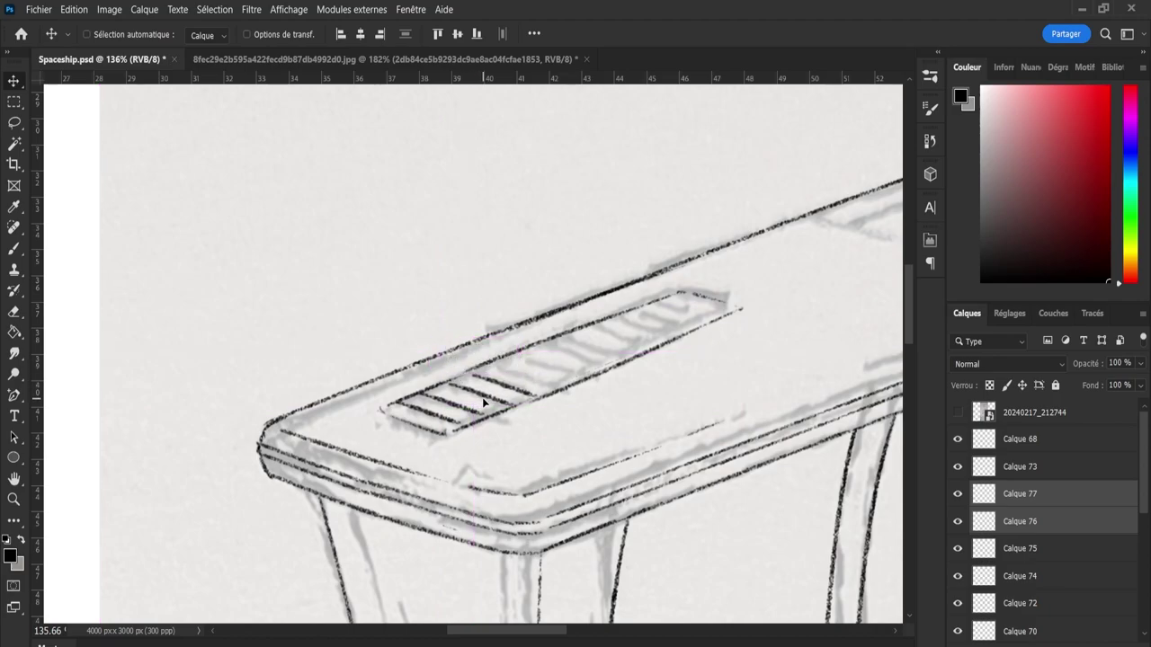
left_click_drag(483, 402, 473, 401)
- Copy the four stripe layers Calque 74–77 twice further up the vent
left_click(1015, 493)
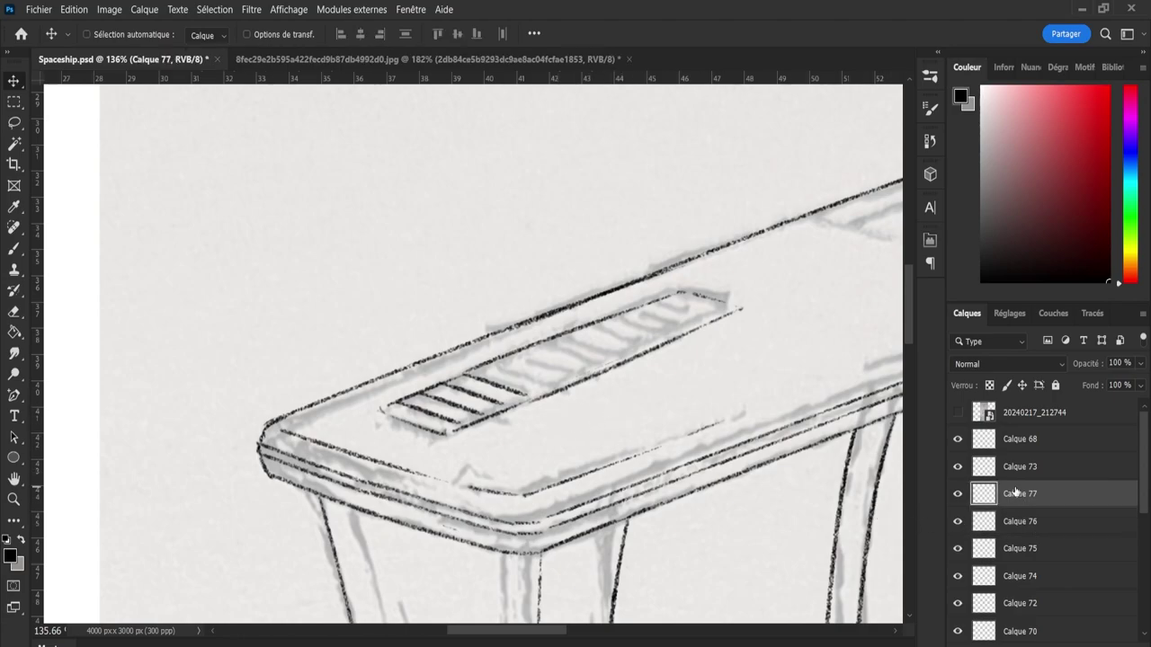
left_click(1027, 557, "shift")
left_click_drag(821, 505, 820, 505)
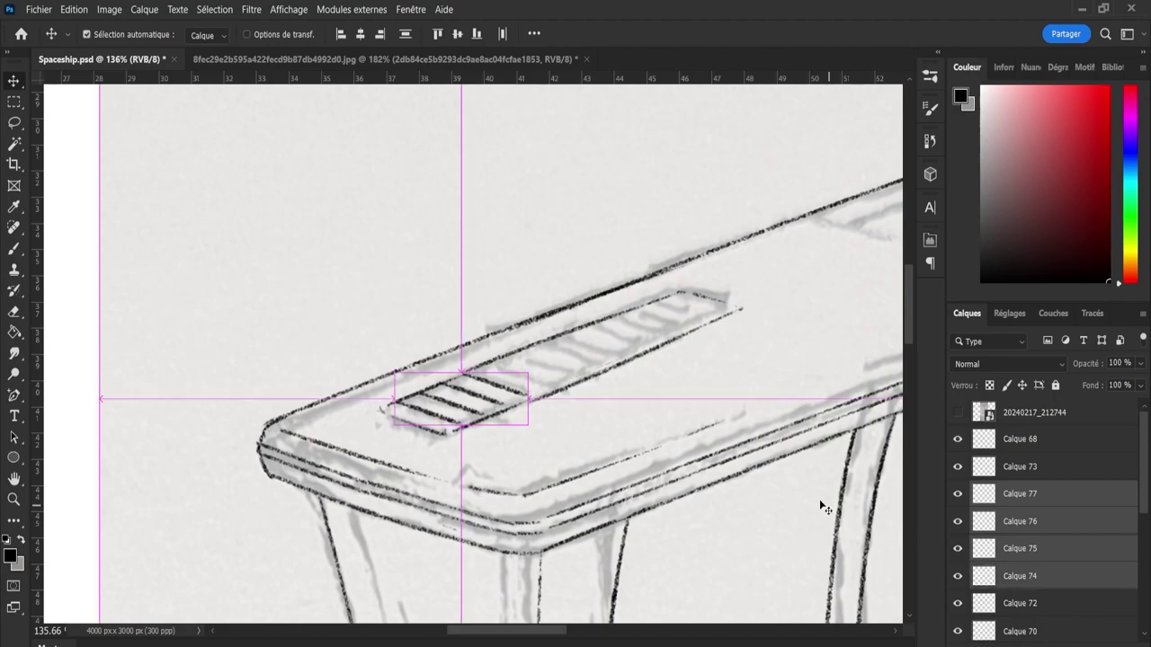
mouse_move(578, 429)
left_mouse_down()
mouse_move(475, 368)
mouse_move(551, 373)
left_mouse_up()
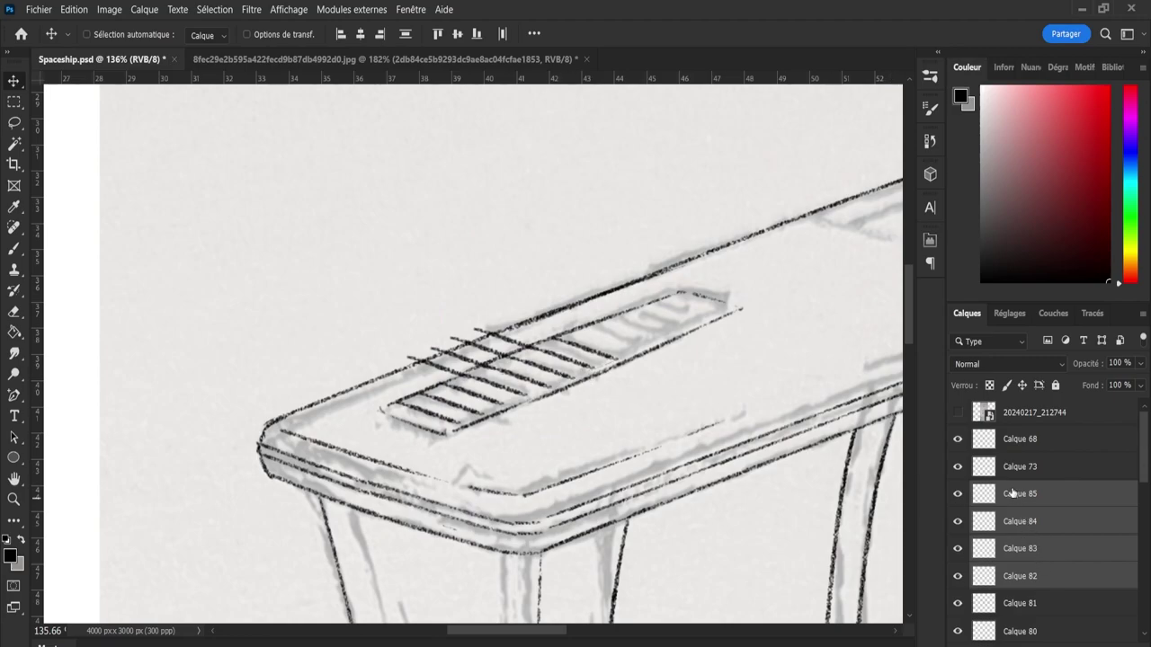
- Move stripe layers Calque 78–81 onto the vent outline and nudge them slightly right
scroll(1070, 508, "down", 2)
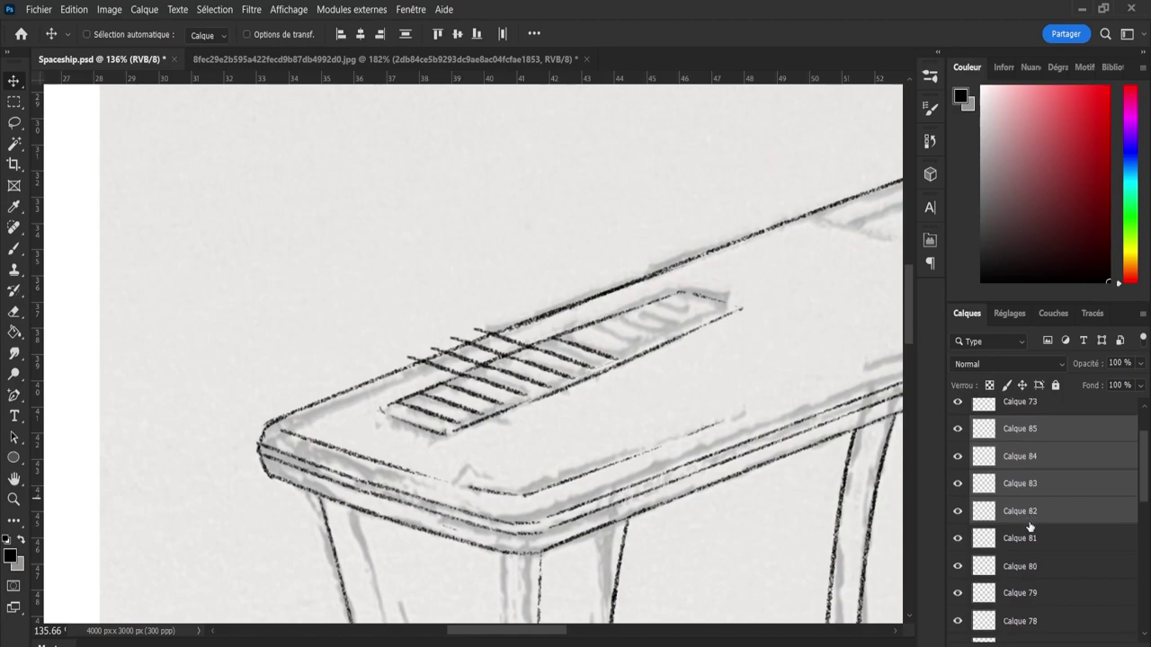
left_click(956, 540)
left_click(1009, 539)
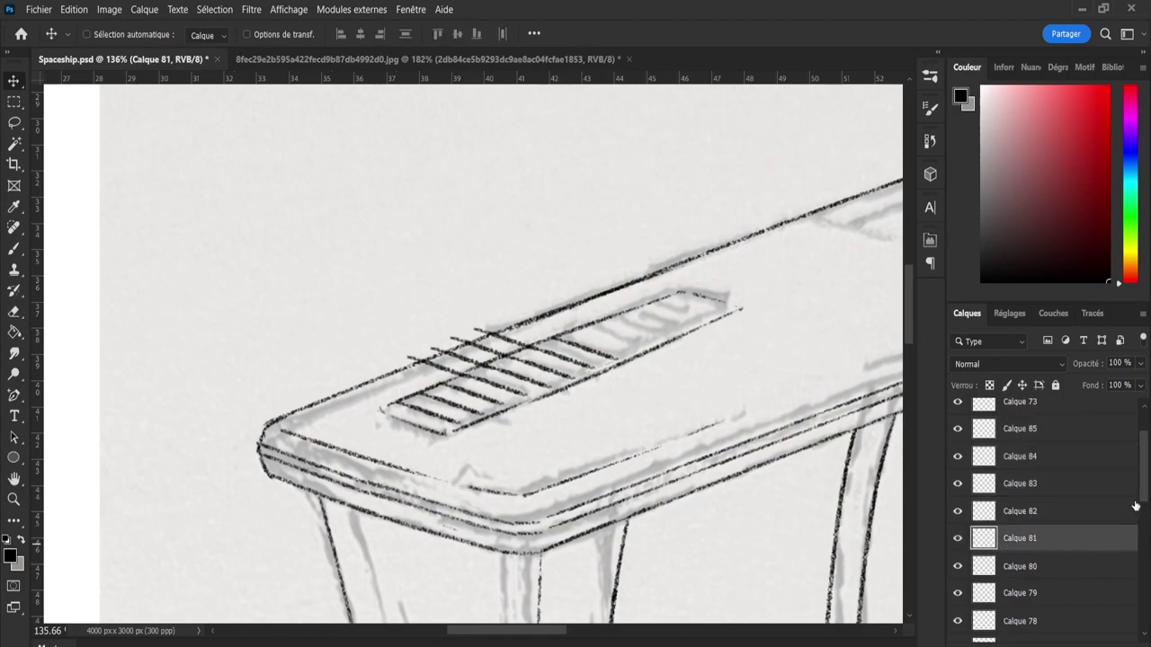
scroll(1140, 516, "down", 2)
left_click_drag(1140, 515, 1140, 522)
left_click(1039, 569, "shift")
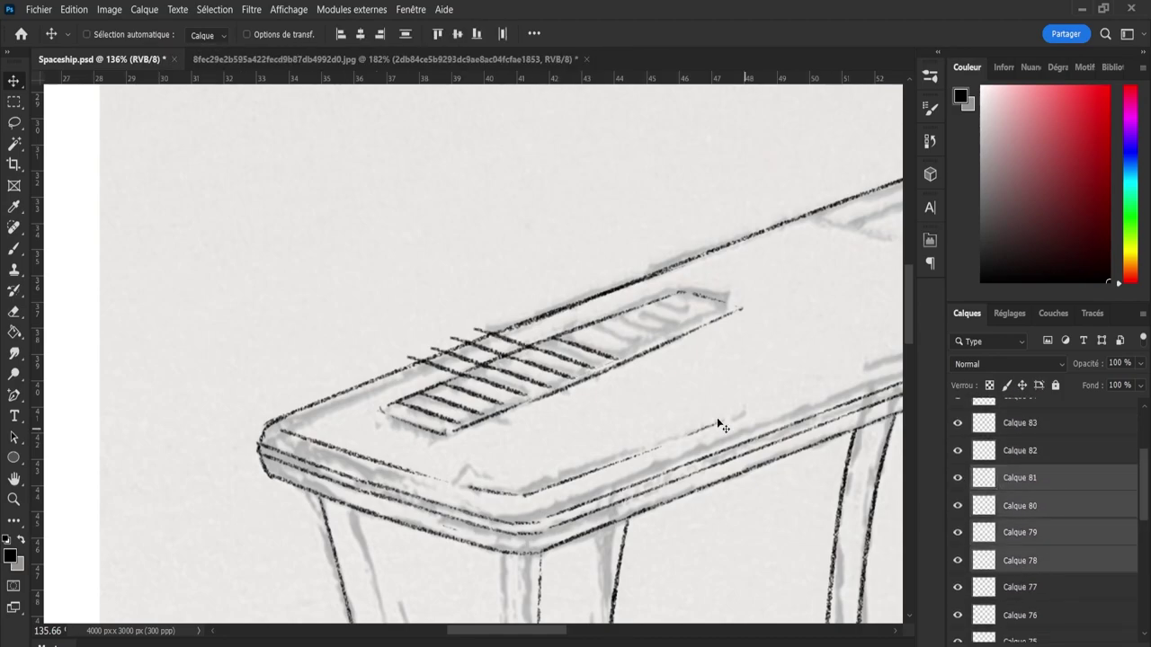
left_click_drag(469, 356, 635, 327)
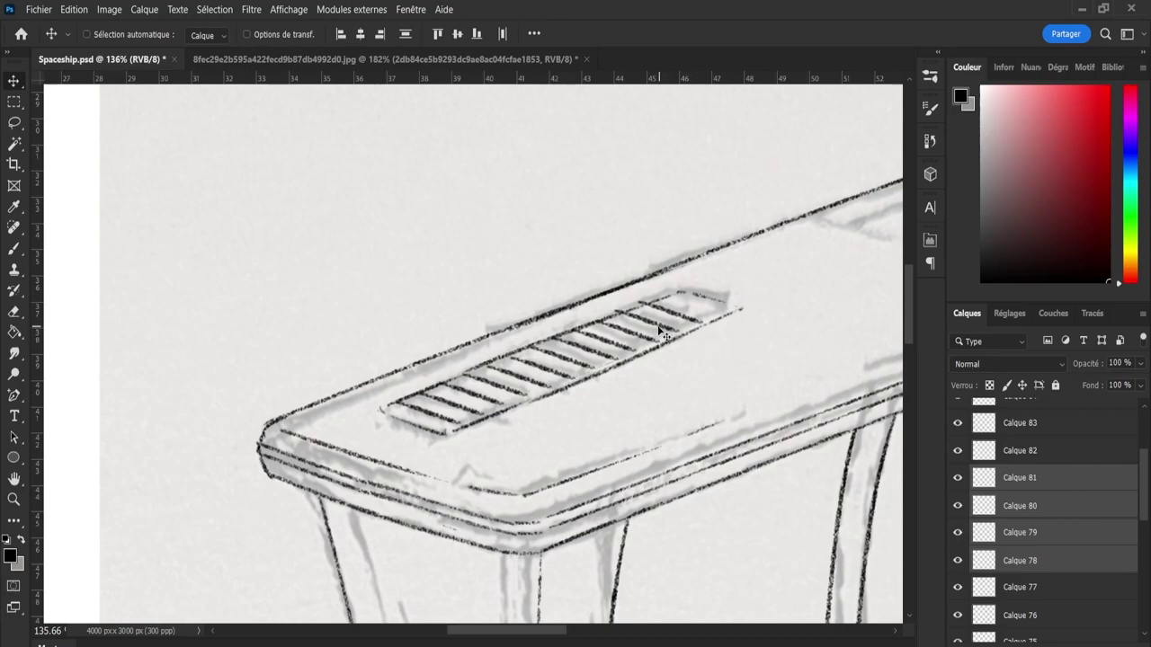
left_click_drag(659, 332, 662, 333)
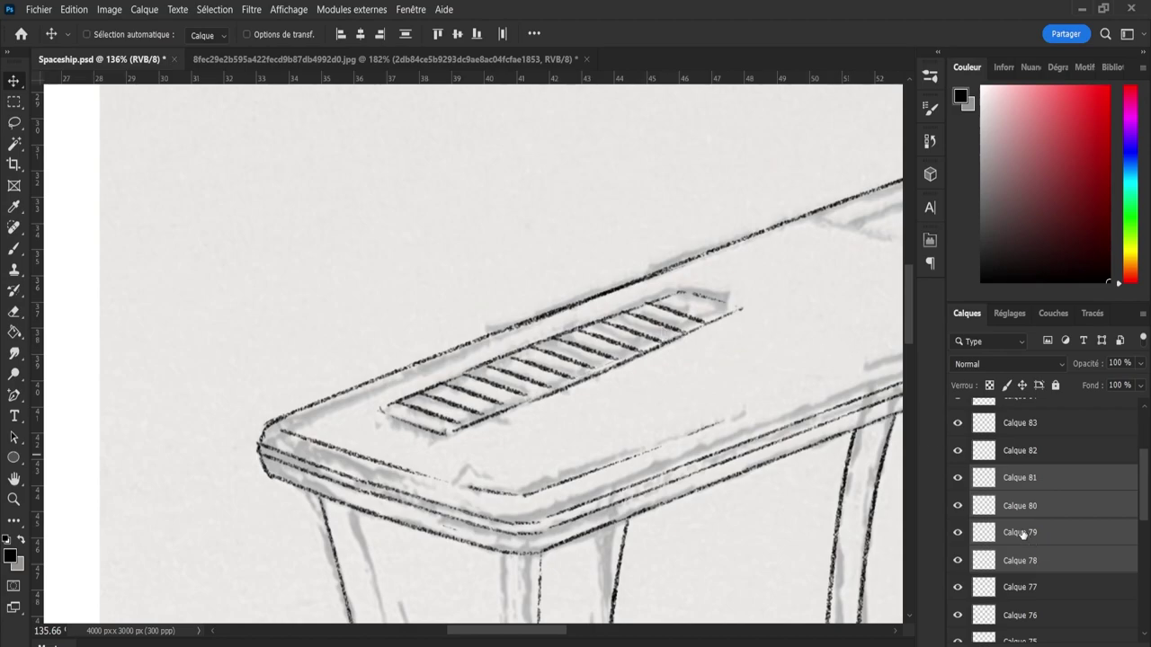
- Duplicate the Calque 80–81 slats toward the vent's upper right as a trial
left_click(1032, 486)
left_click(1039, 514, "shift")
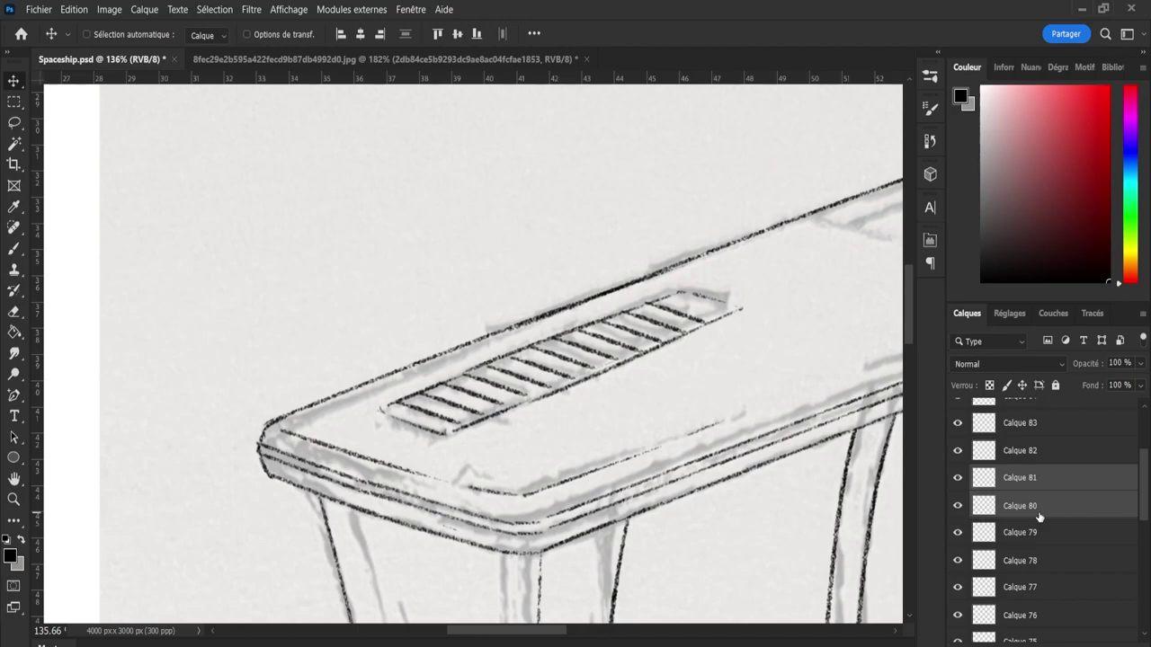
left_click_drag(476, 349, 713, 303)
left_click_drag(712, 301, 711, 303)
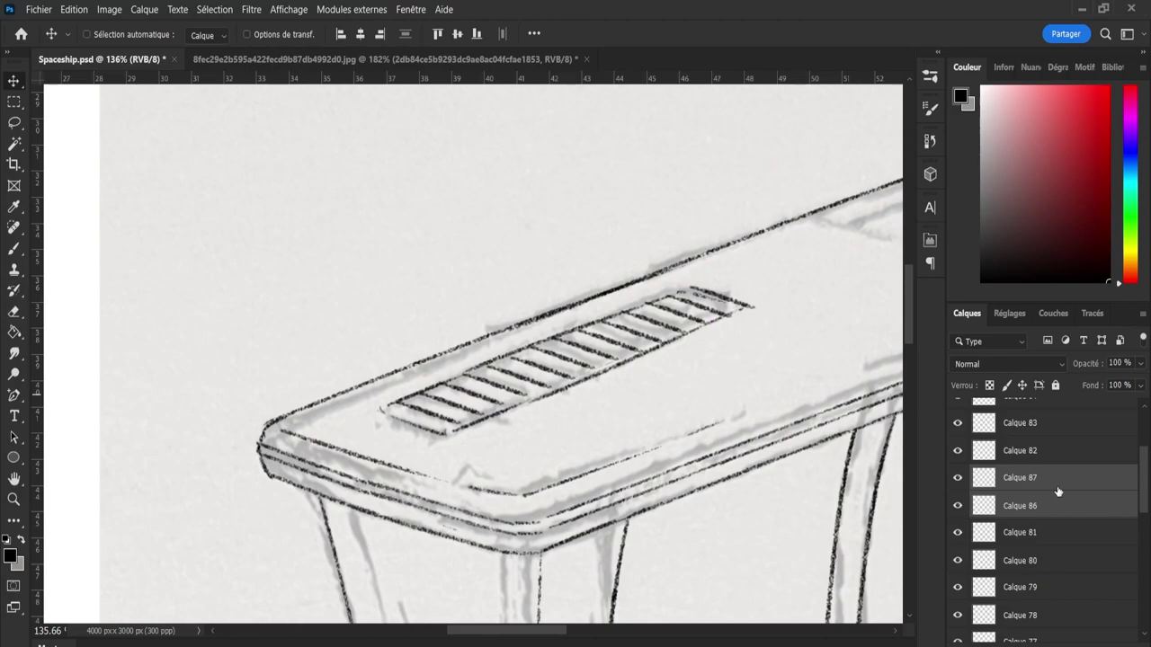
- Delete the trial duplicate Calque 87 and select the slat layers down to Calque 73
left_click(1047, 485)
left_click(958, 481)
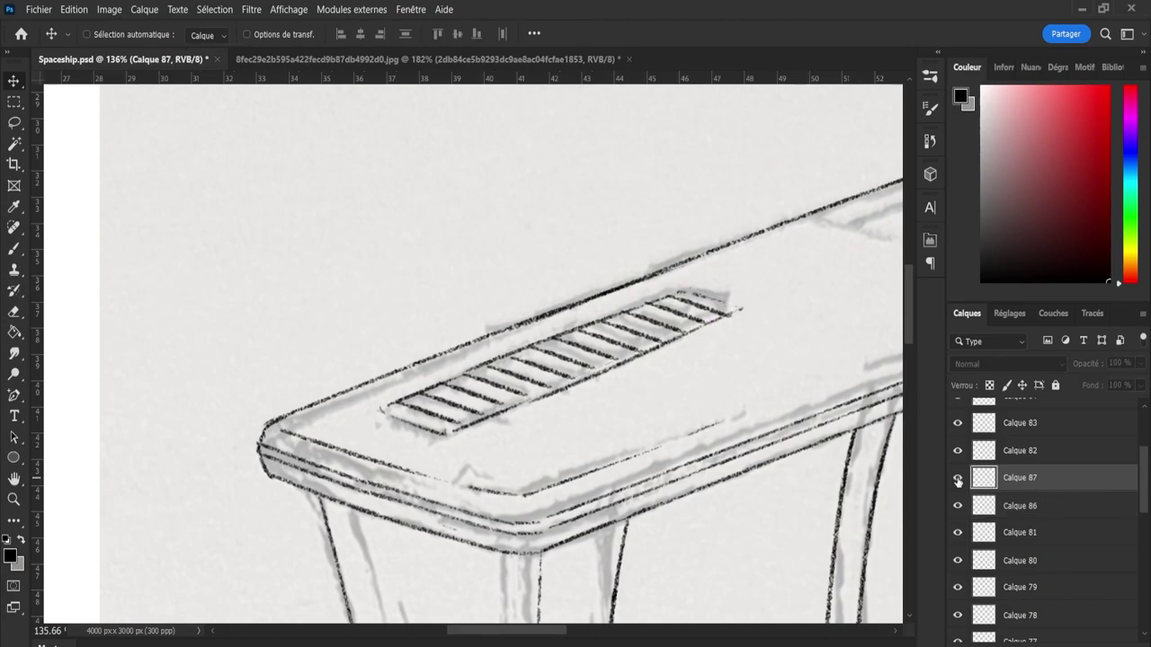
key("Delete")
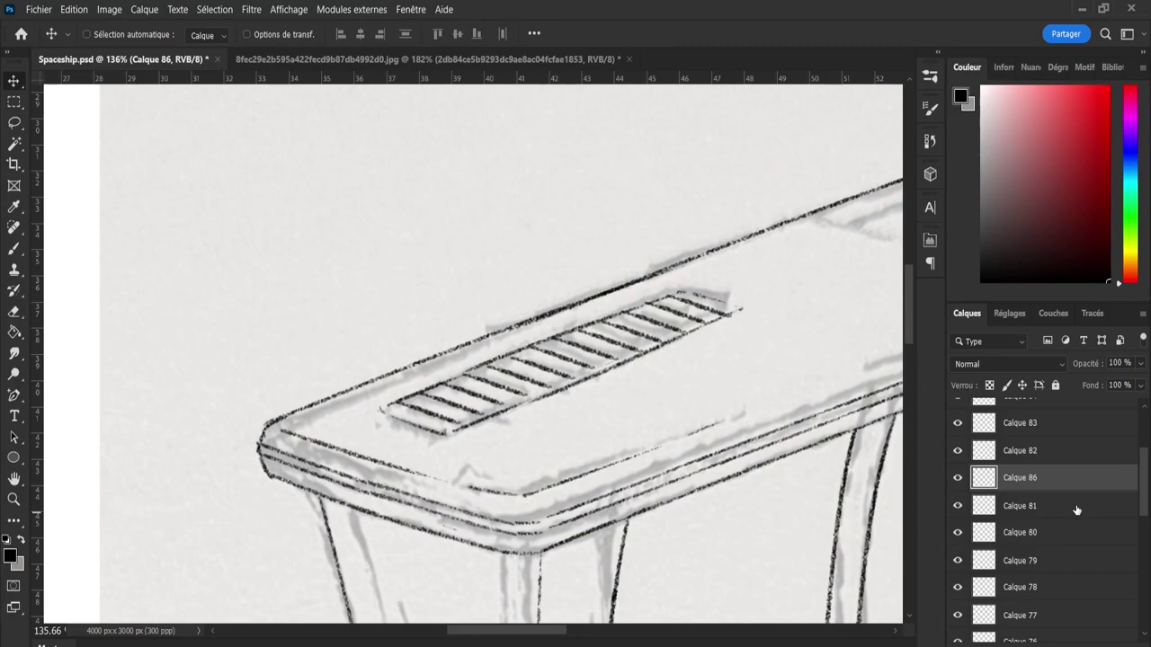
left_click_drag(1137, 499, 1132, 463)
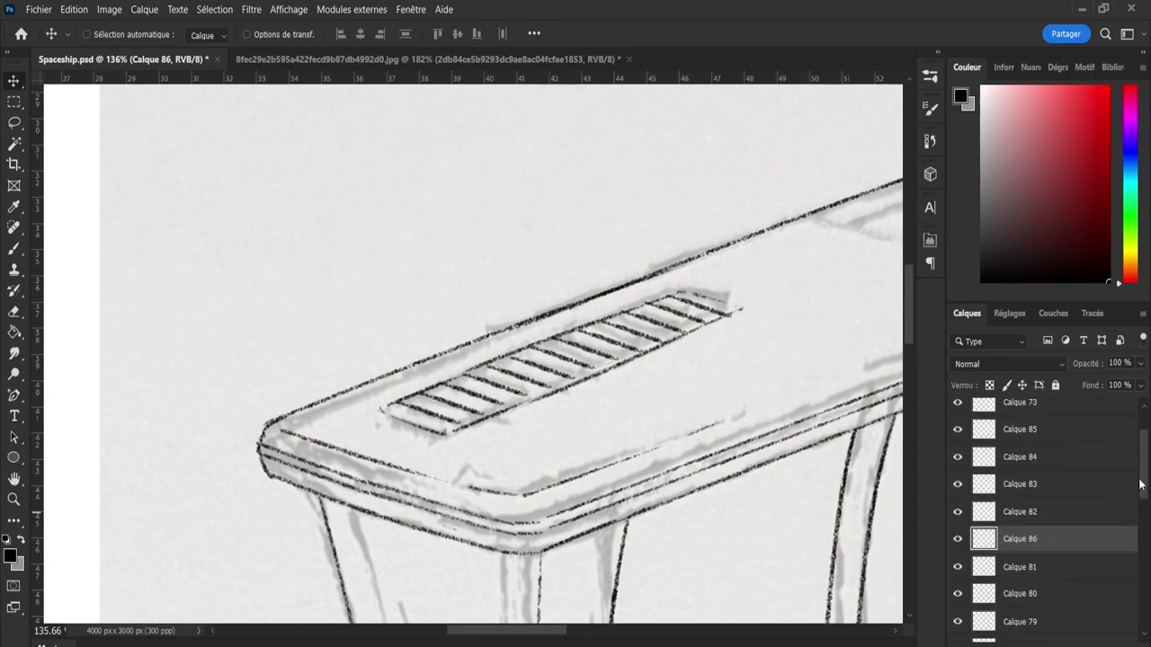
left_click(1004, 474, "shift")
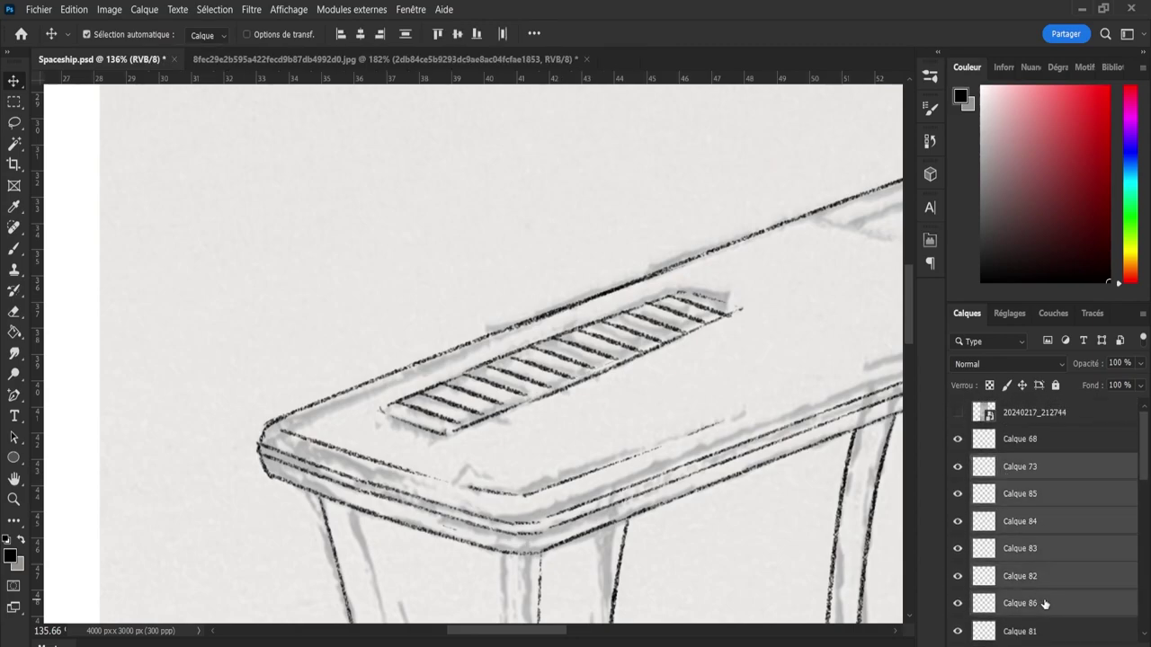
- Merge slat layers Calque 74 through 81 into Calque 73
key("ctrl+e")
left_click(958, 467)
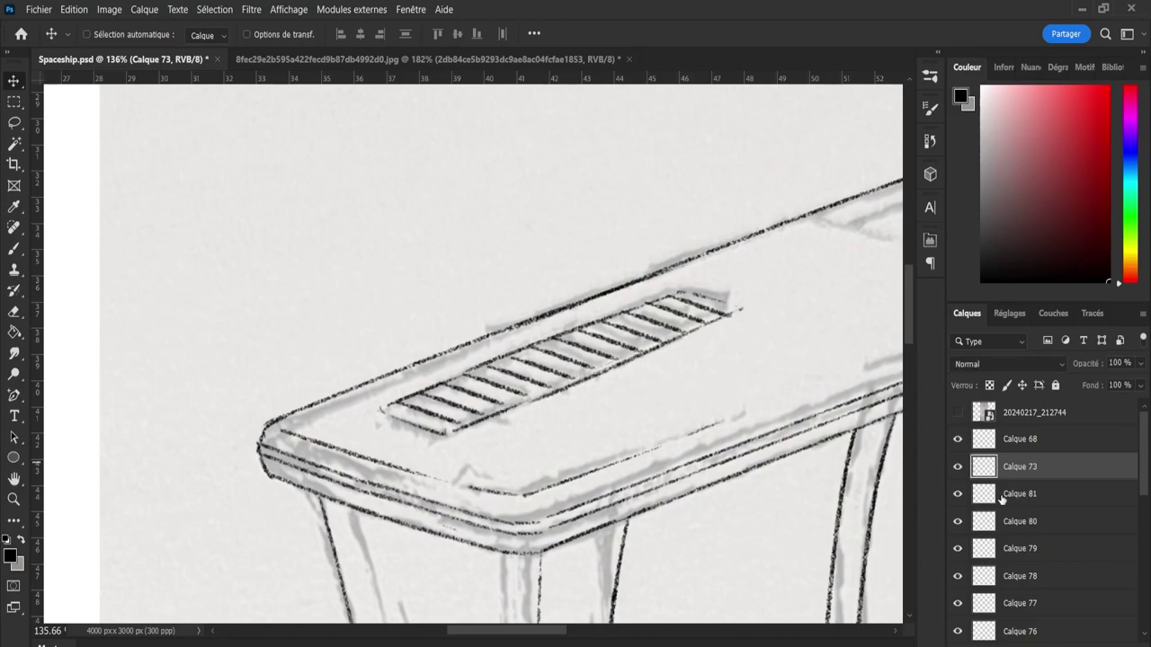
left_click(1057, 565, "shift")
key("ctrl+e")
left_click(1045, 600, "shift")
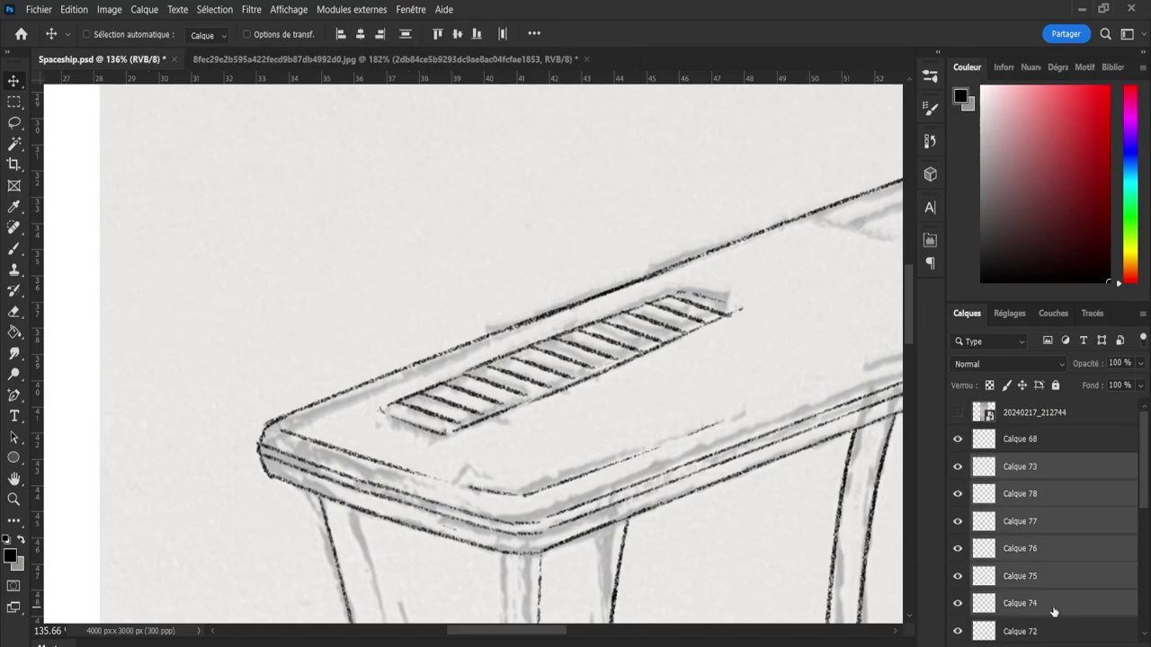
key("ctrl+e")
left_click(958, 468)
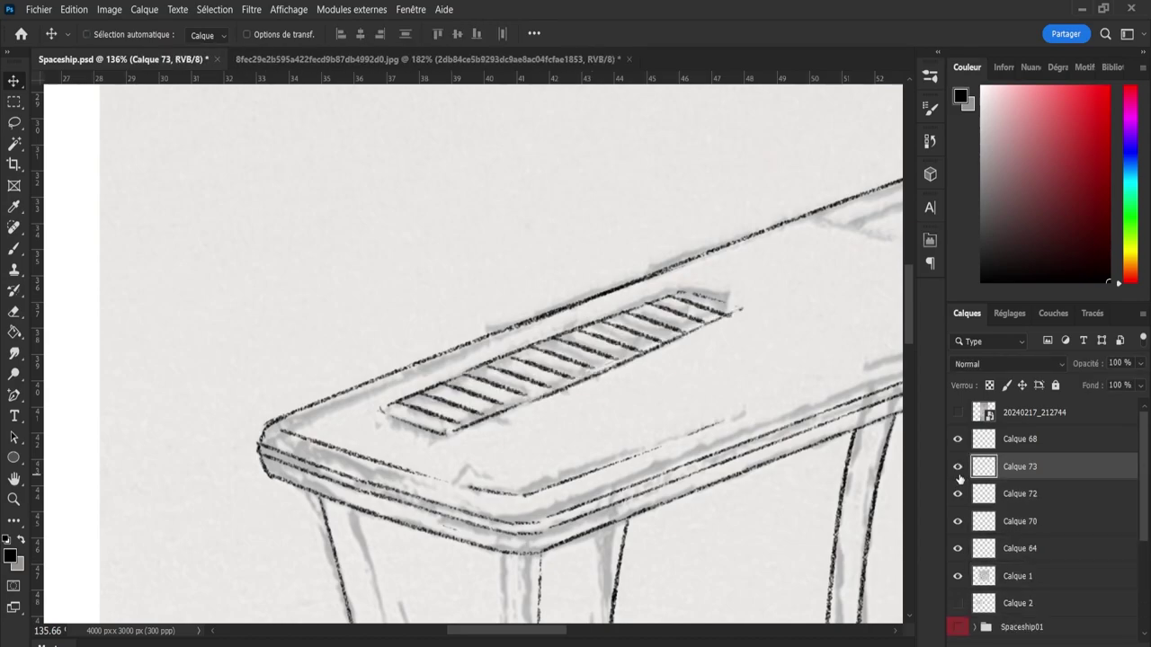
- Compare Calque 68 and 72 against the slats, then delete Calque 72
left_click(956, 440)
left_click(959, 494)
left_click(959, 493)
left_click(1013, 494)
key("Delete")
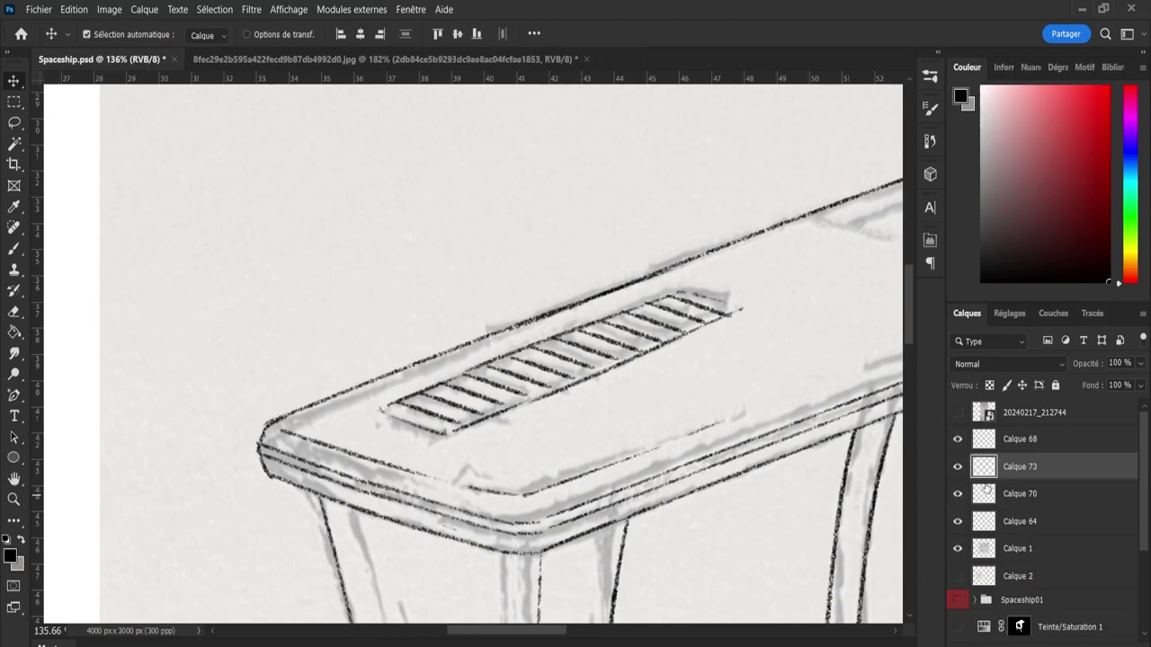
left_click(957, 468)
left_click(958, 468)
key("e")
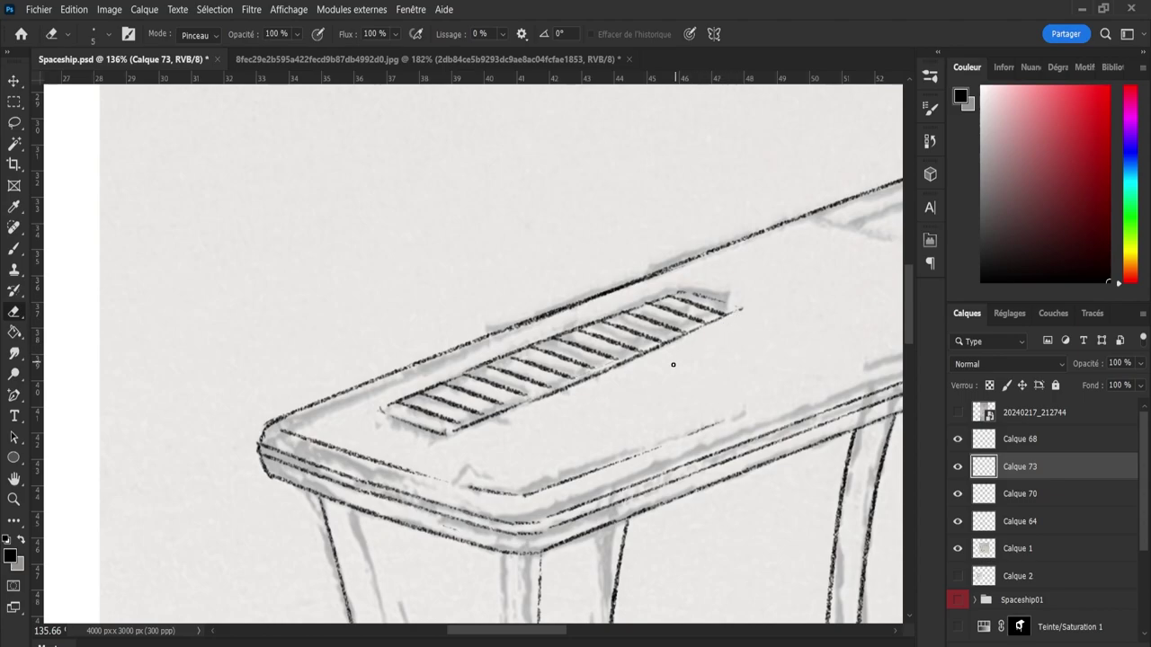
- Zoom in and ink a short dark line along the raised panel's inner edge
key("z")
scroll(531, 403, "down", 10)
scroll(619, 373, "up", 5)
scroll(633, 364, "up", 4)
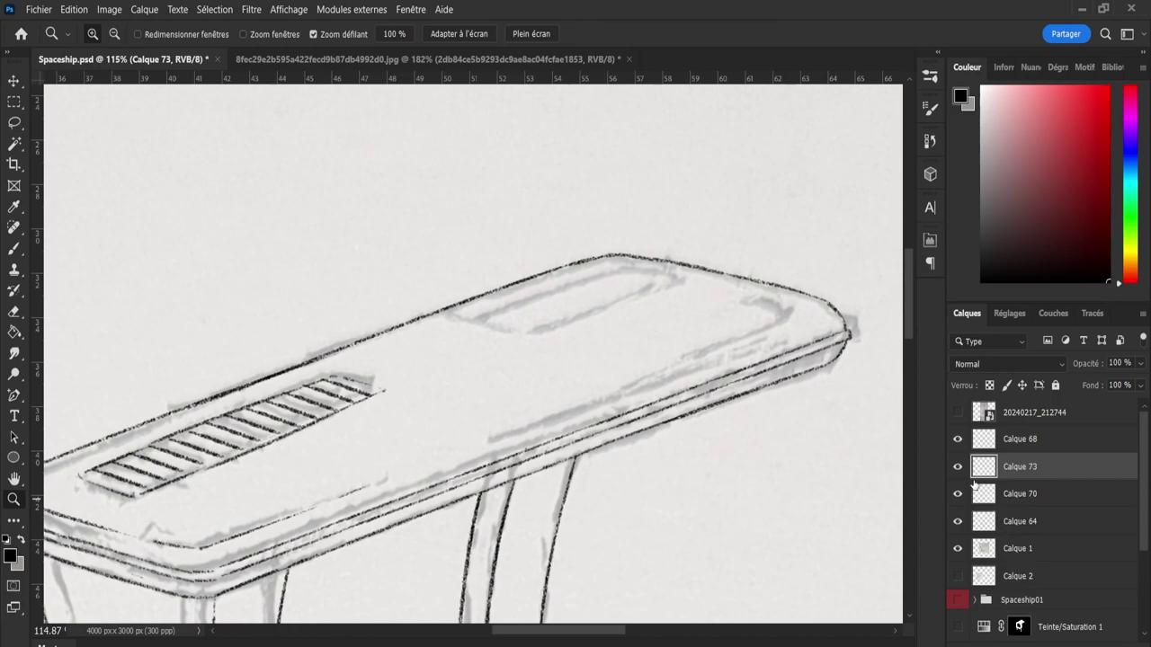
key("b")
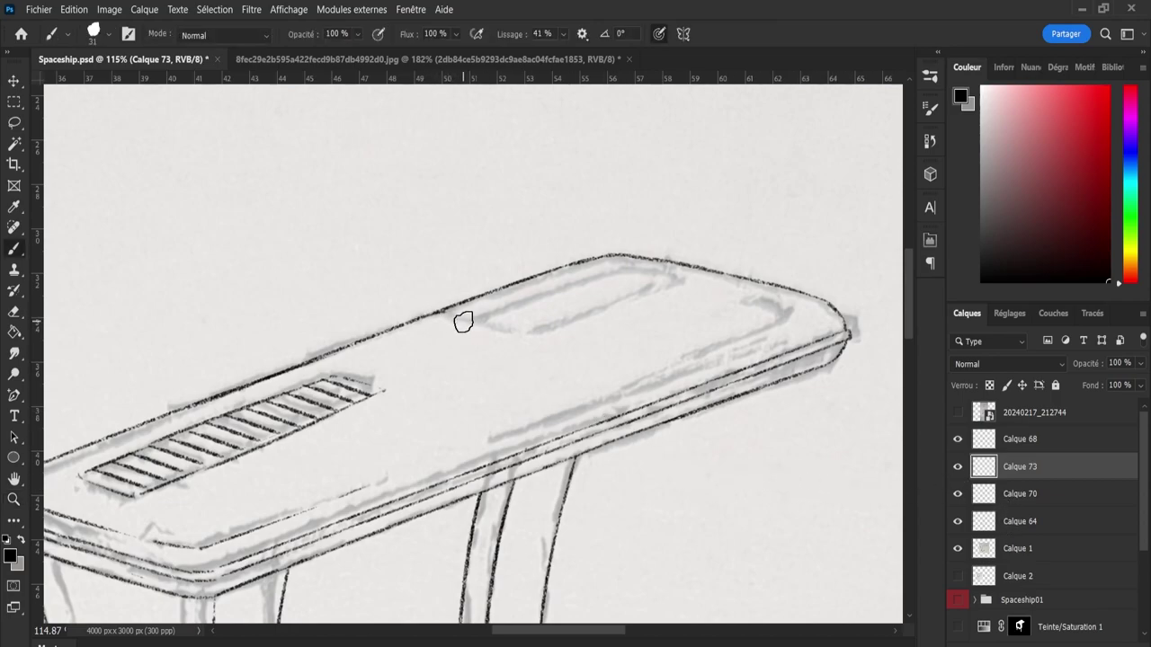
left_click_drag(442, 311, 507, 333)
- Ink the panel's edge line up to the right and its top edge, redoing one stroke
left_click_drag(509, 333, 652, 290)
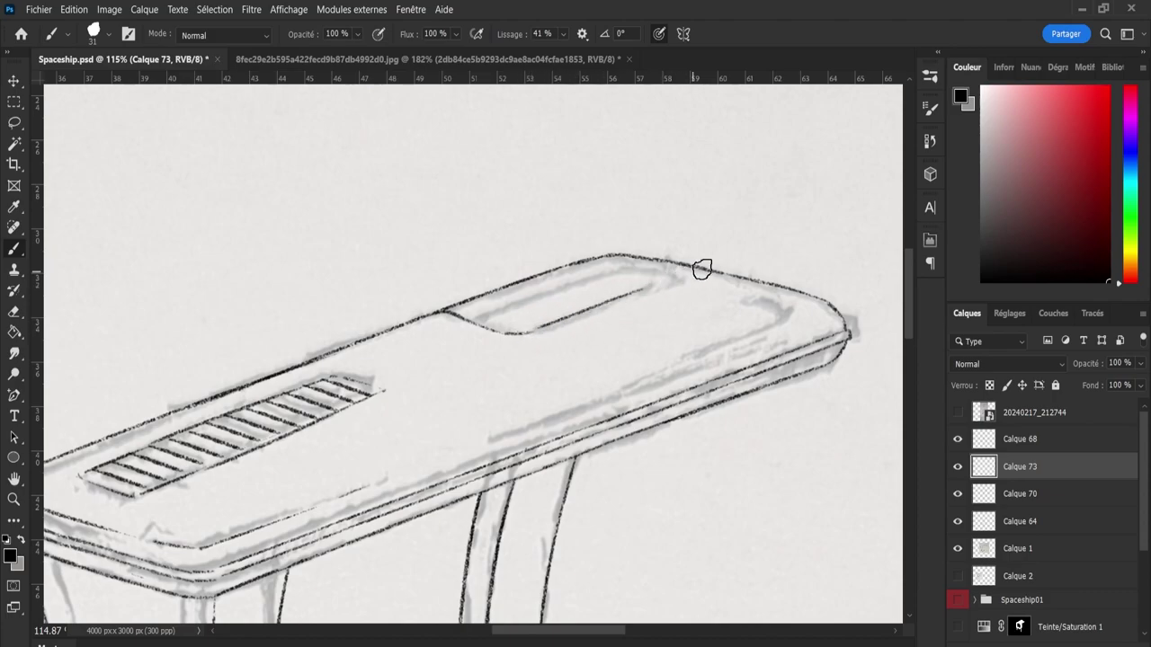
key("ctrl+z")
left_click_drag(527, 330, 666, 277)
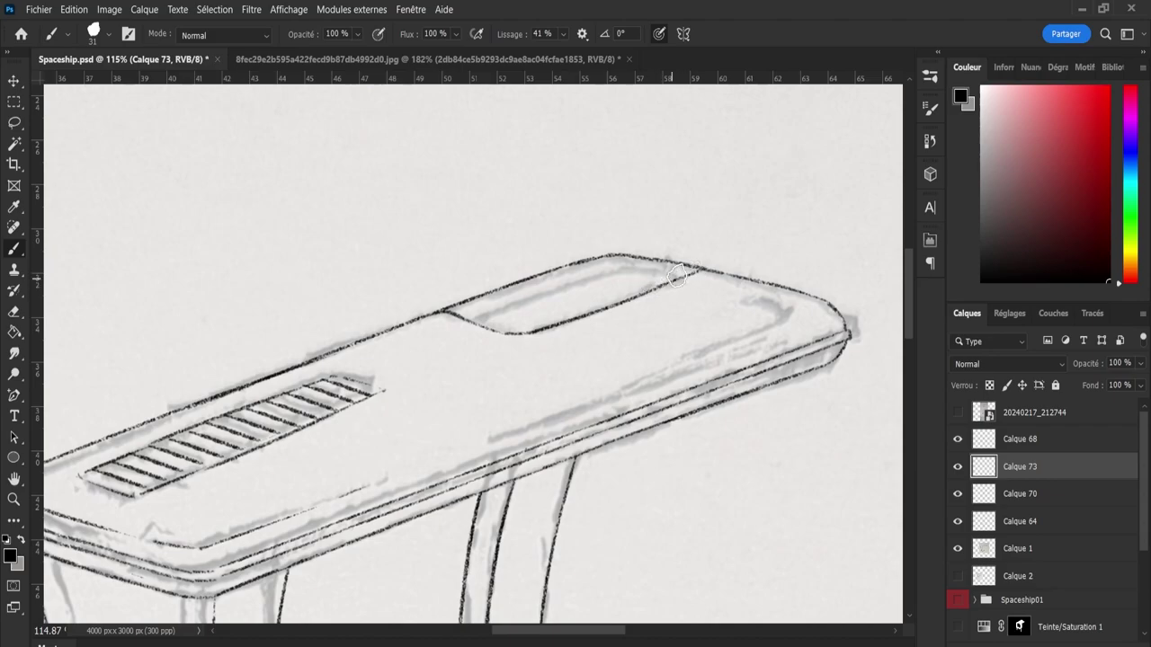
left_click_drag(449, 313, 476, 325)
left_click_drag(447, 313, 585, 265)
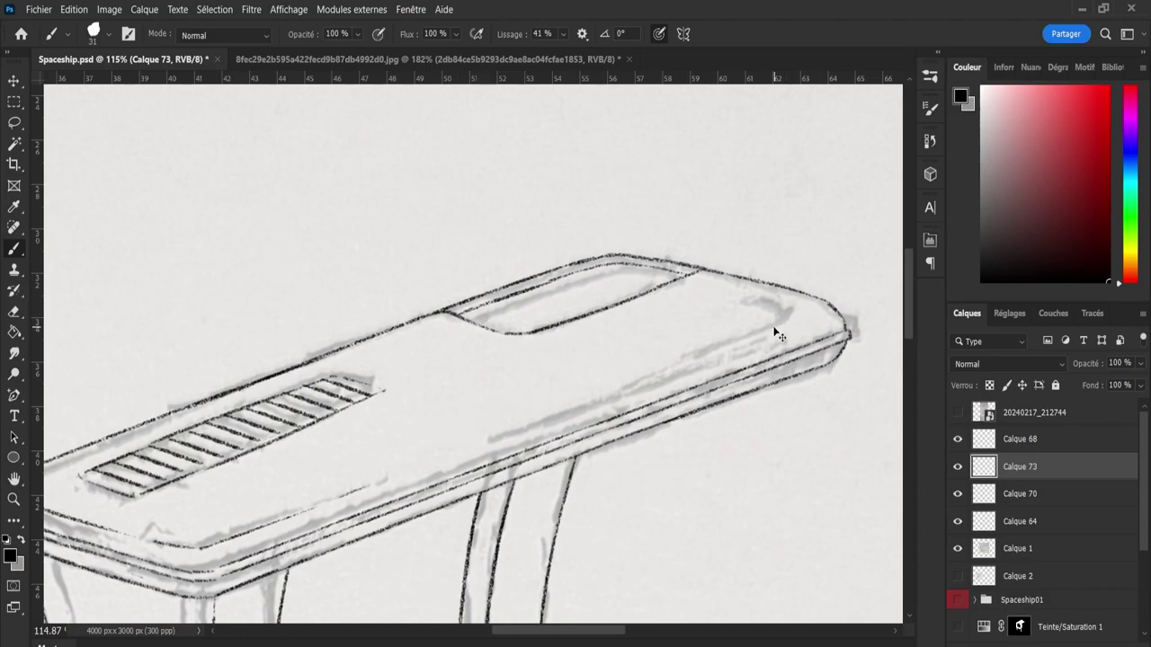
- Try several lines across the hull top from the right corner, undoing each attempt
left_click_drag(501, 435, 685, 361)
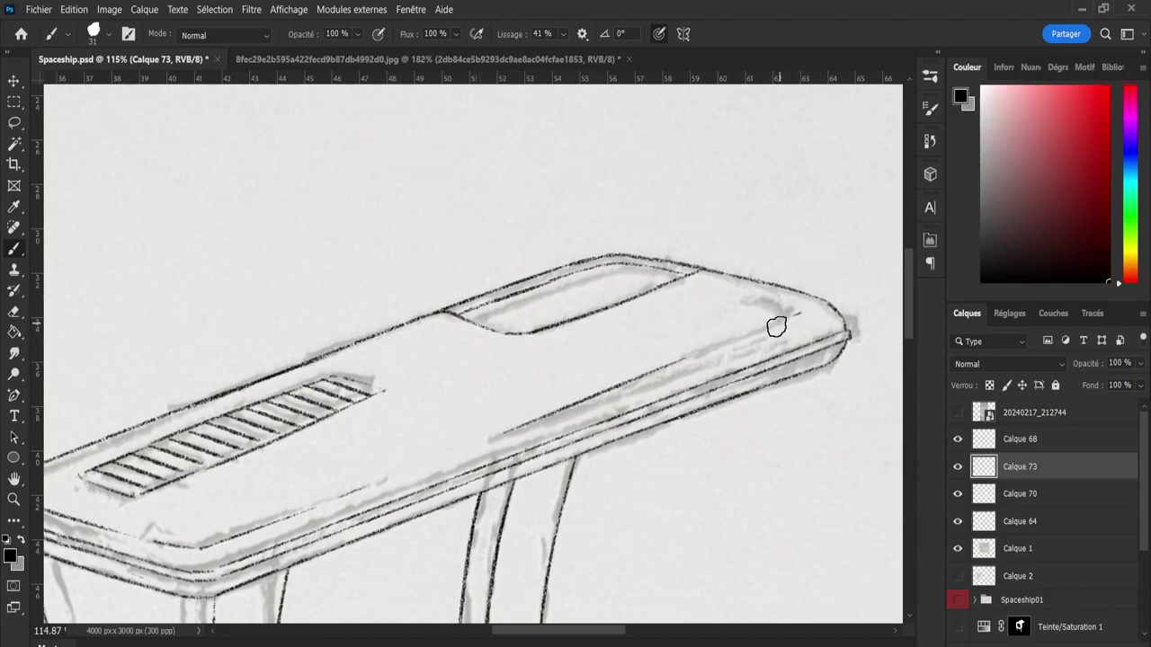
key("ctrl+z")
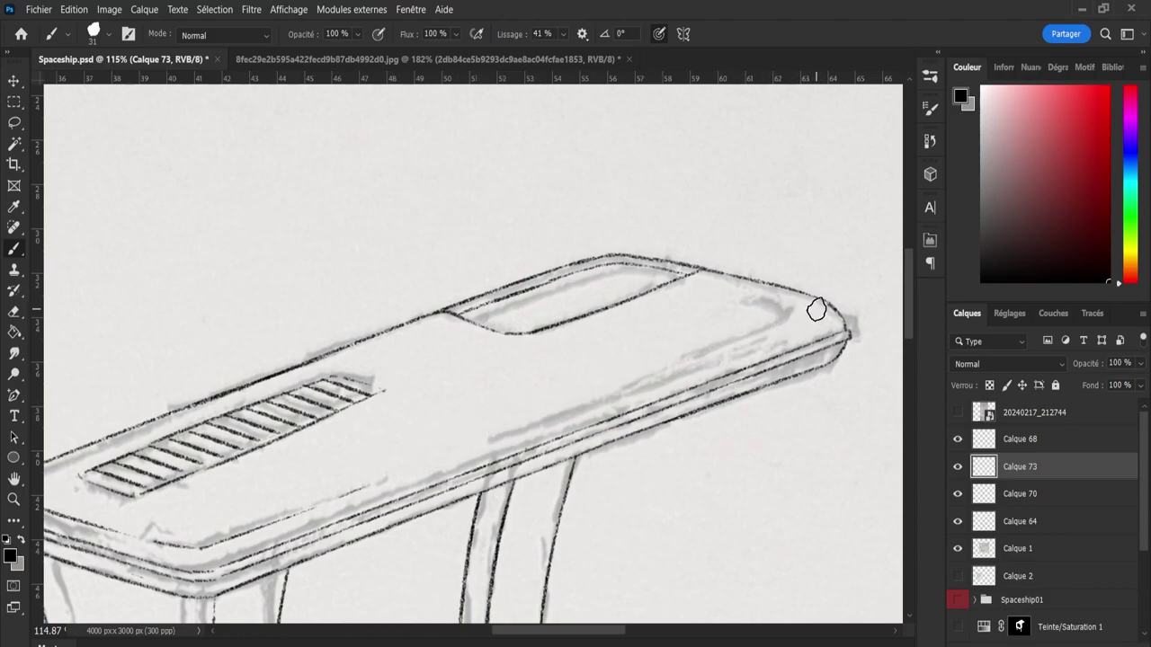
left_click_drag(812, 311, 748, 342)
left_click_drag(806, 311, 701, 355)
key("ctrl+z")
left_click_drag(809, 313, 665, 374)
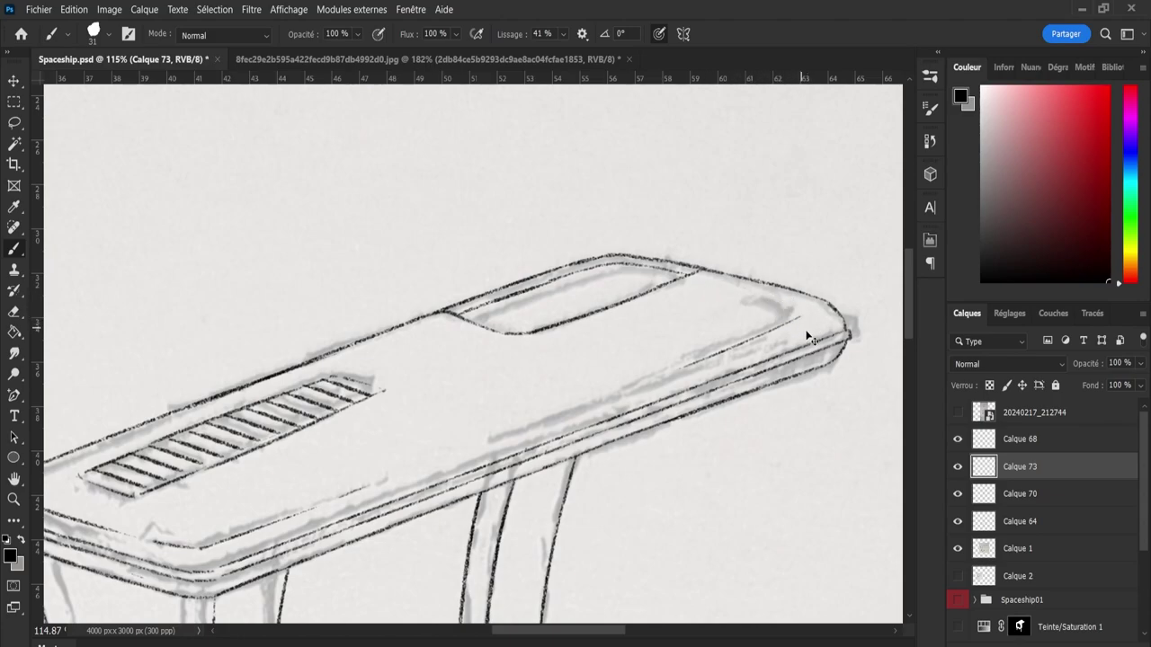
key("ctrl+z")
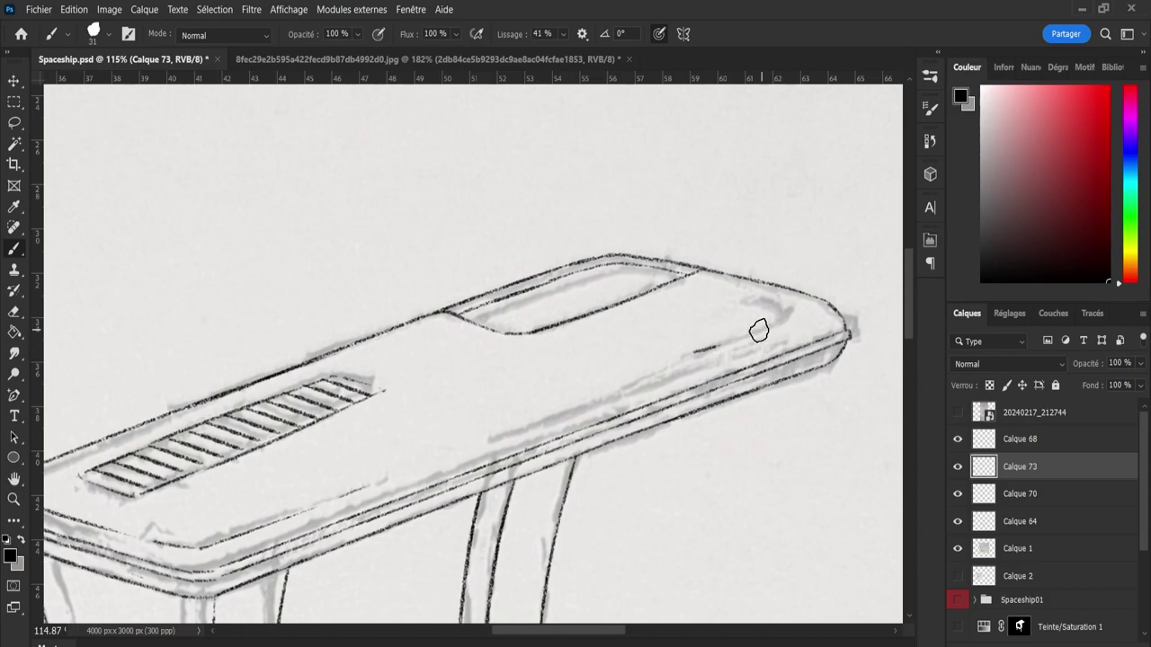
- Ink the inner line from the rounded right corner down-left along the hull top
left_click_drag(694, 350, 753, 330)
mouse_move(779, 314)
left_mouse_down()
mouse_move(745, 305)
mouse_move(693, 356)
left_mouse_up()
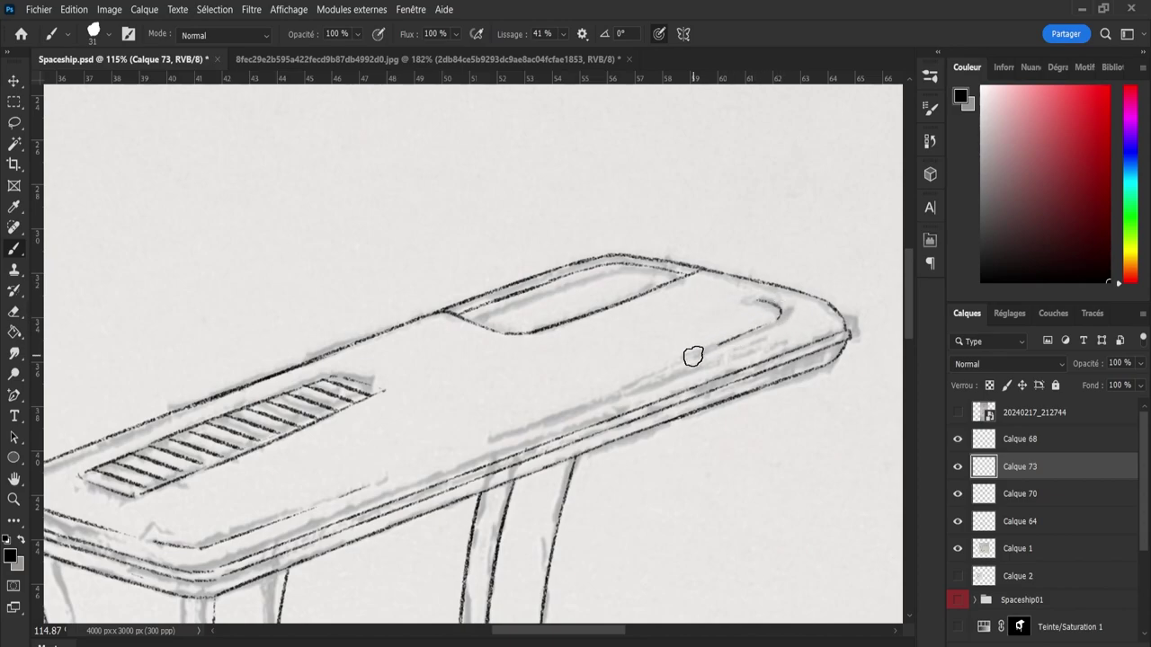
left_click_drag(771, 324, 696, 355)
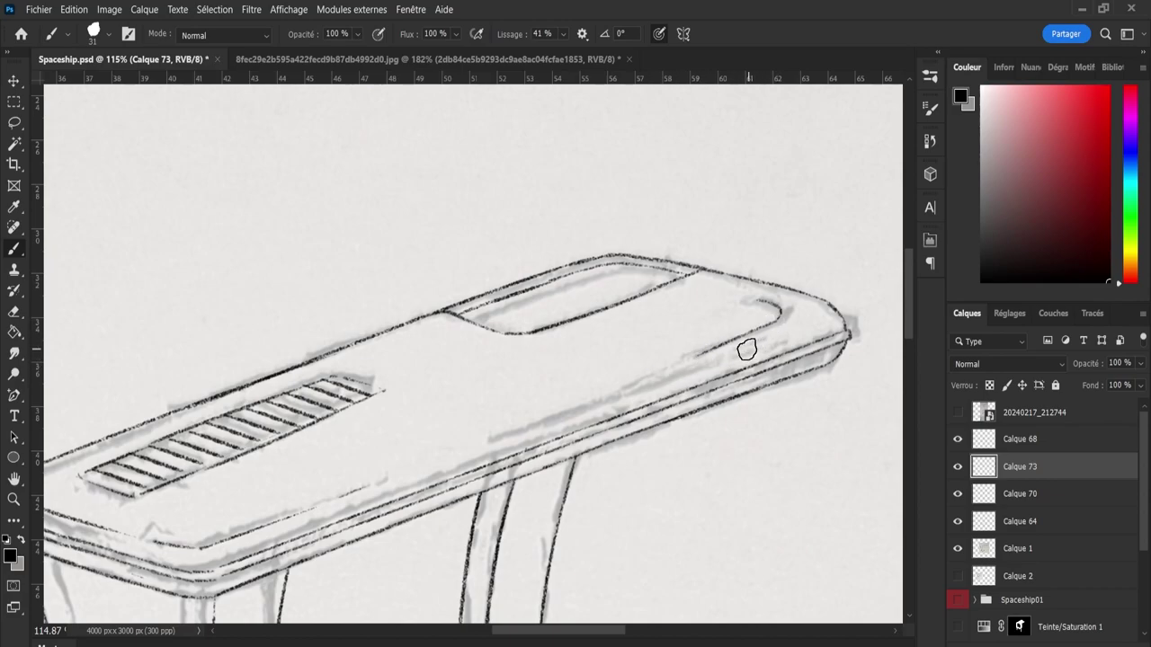
key("ctrl+z")
left_click_drag(747, 331, 684, 356)
key("ctrl+z")
left_click_drag(771, 314, 694, 354)
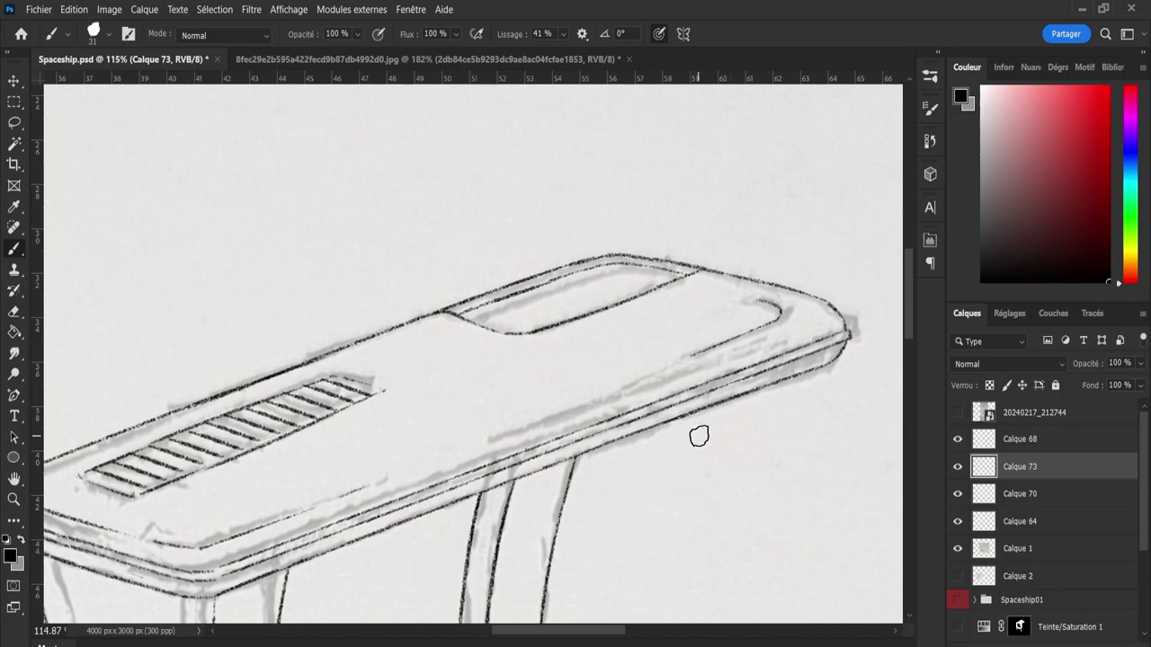
left_click_drag(802, 315, 820, 305)
key("ctrl+z")
- Lasso the corner strokes and shift them slightly right and down with Free Transform
key("l")
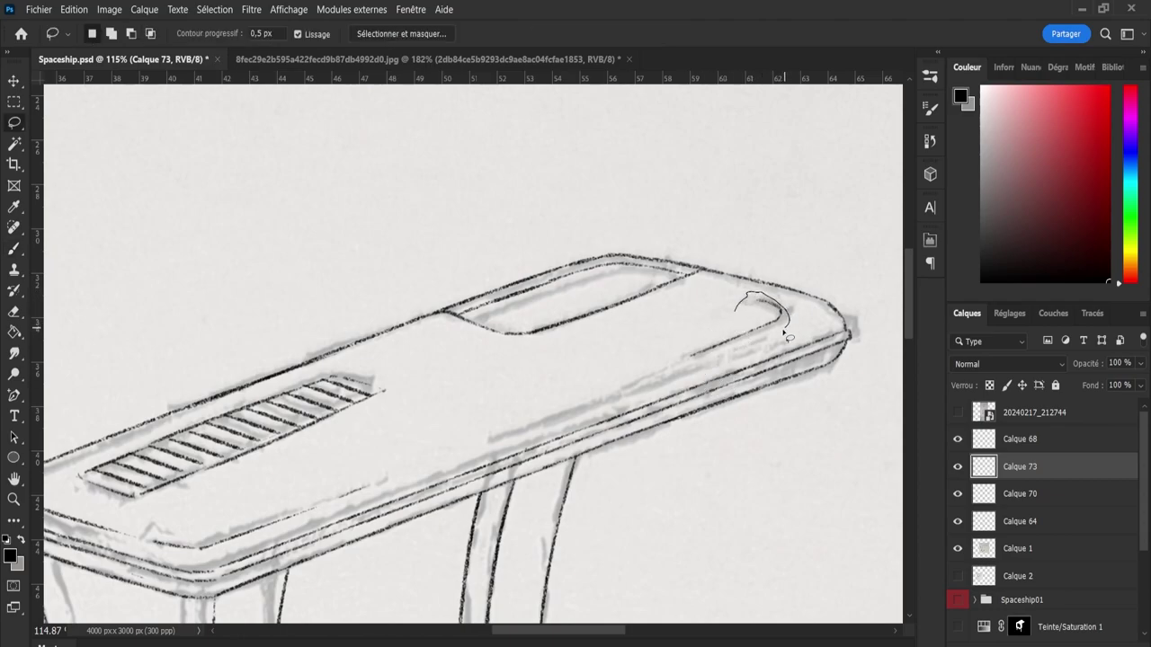
left_click_drag(746, 355, 671, 365)
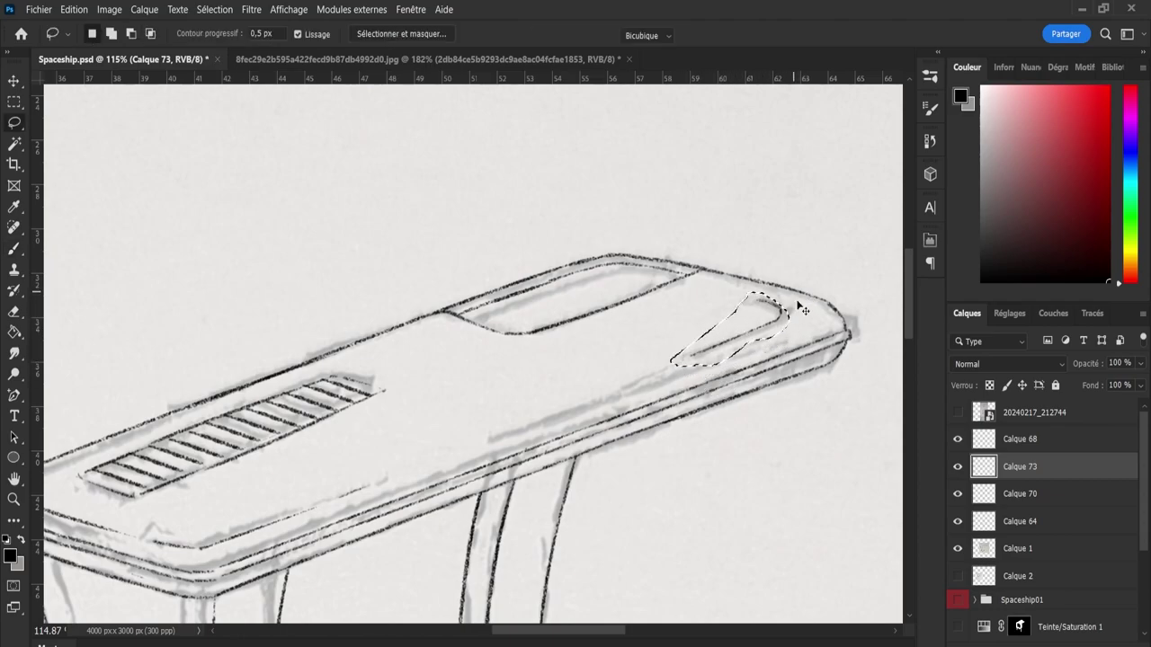
key("ctrl+t")
left_click_drag(779, 325, 790, 322)
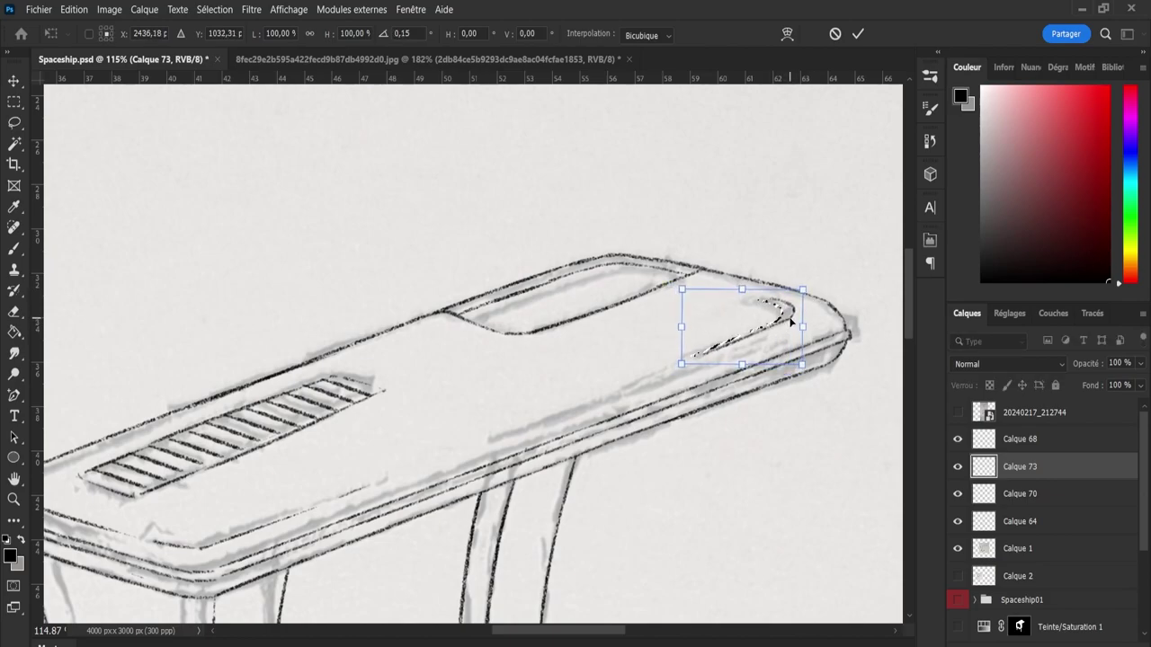
left_click_drag(791, 320, 793, 314)
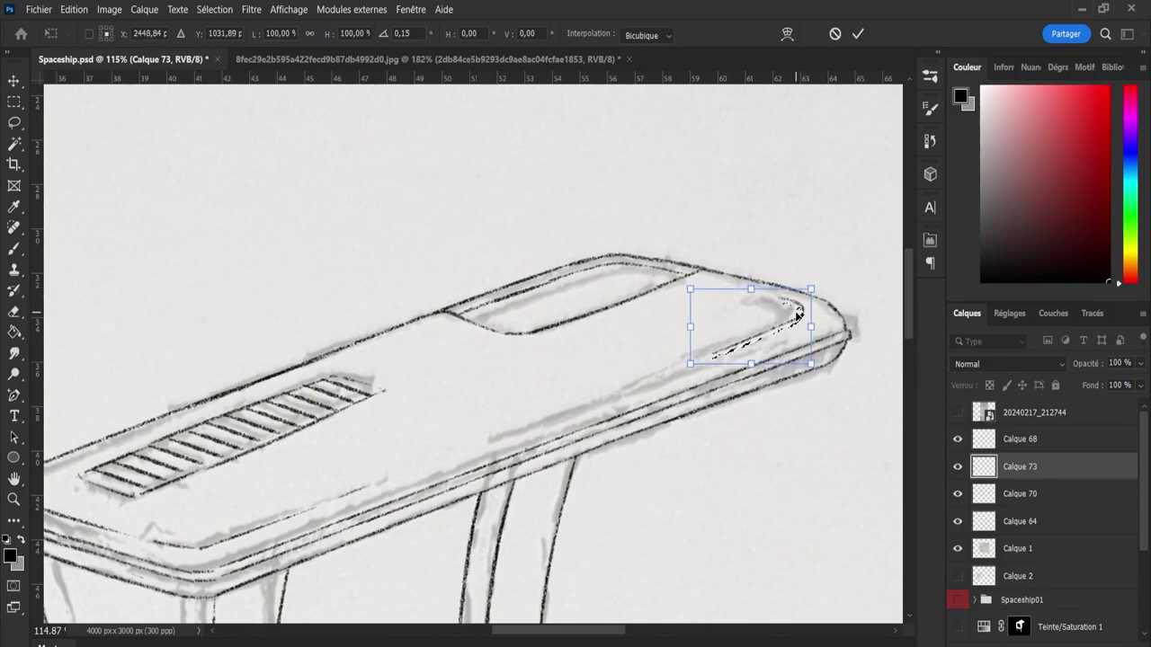
left_click(860, 34)
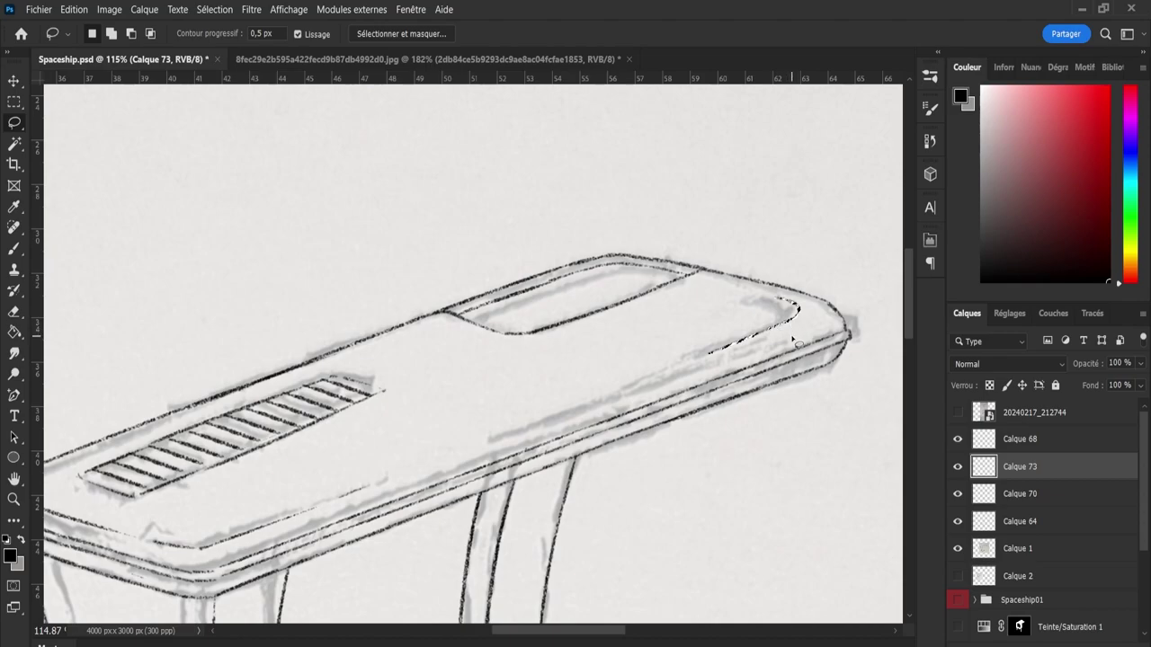
- Retrace the top slab's back edge with a darker line, redrawing until clean
key("z")
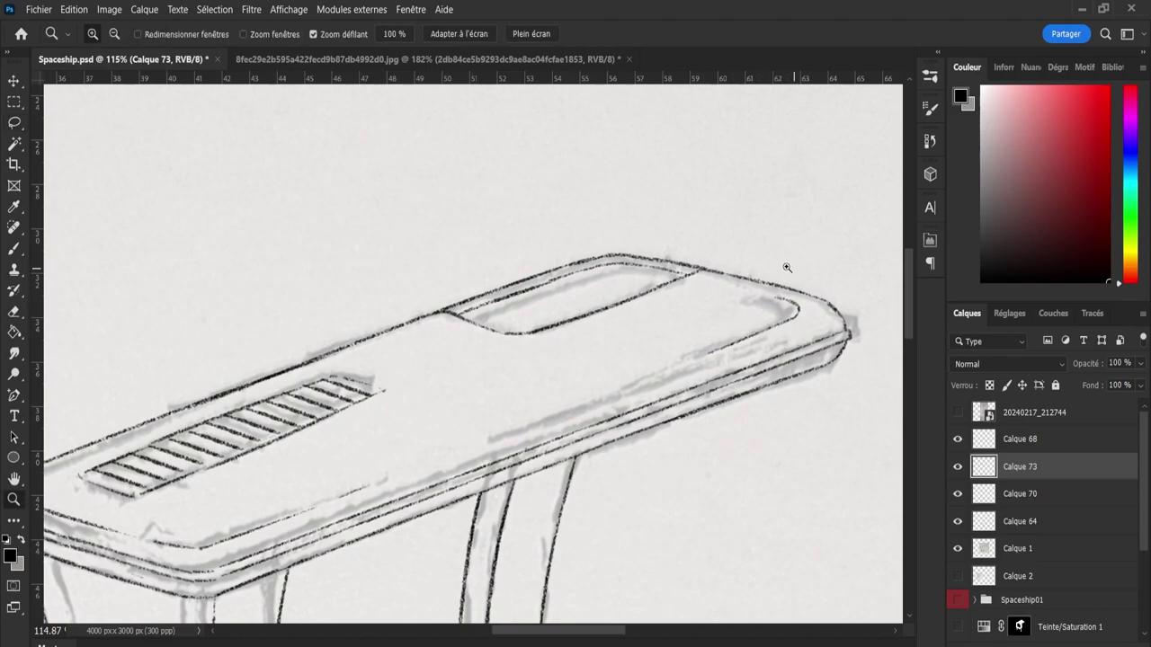
scroll(760, 319, "down", 5)
scroll(757, 328, "down", 3)
scroll(782, 355, "up", 4)
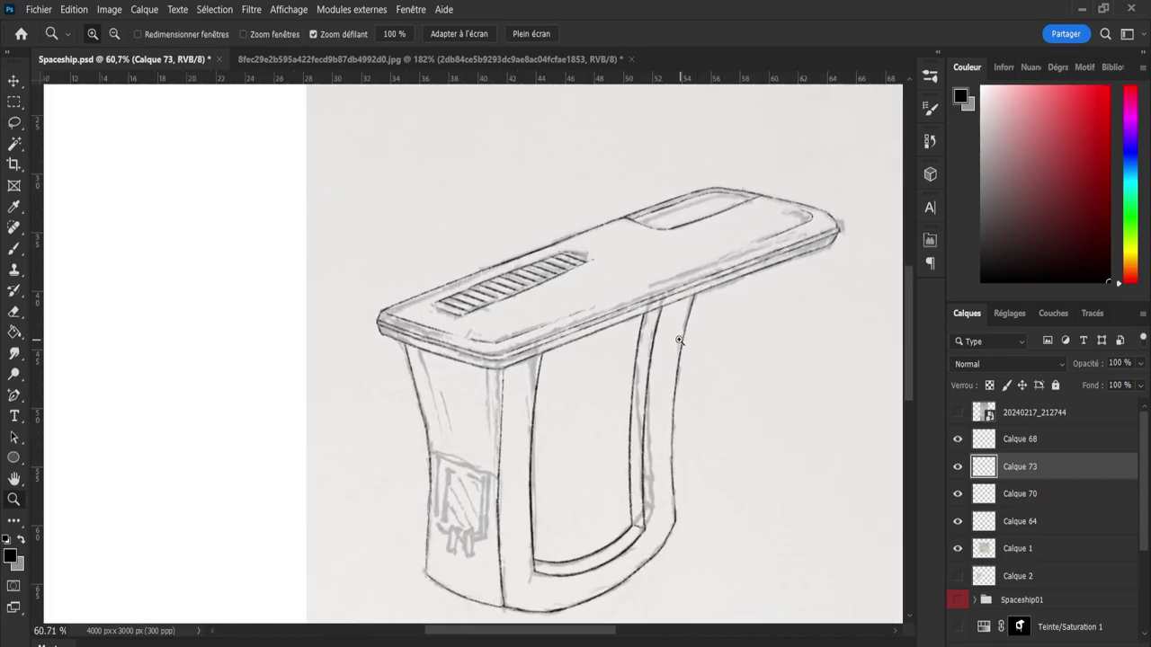
key("b")
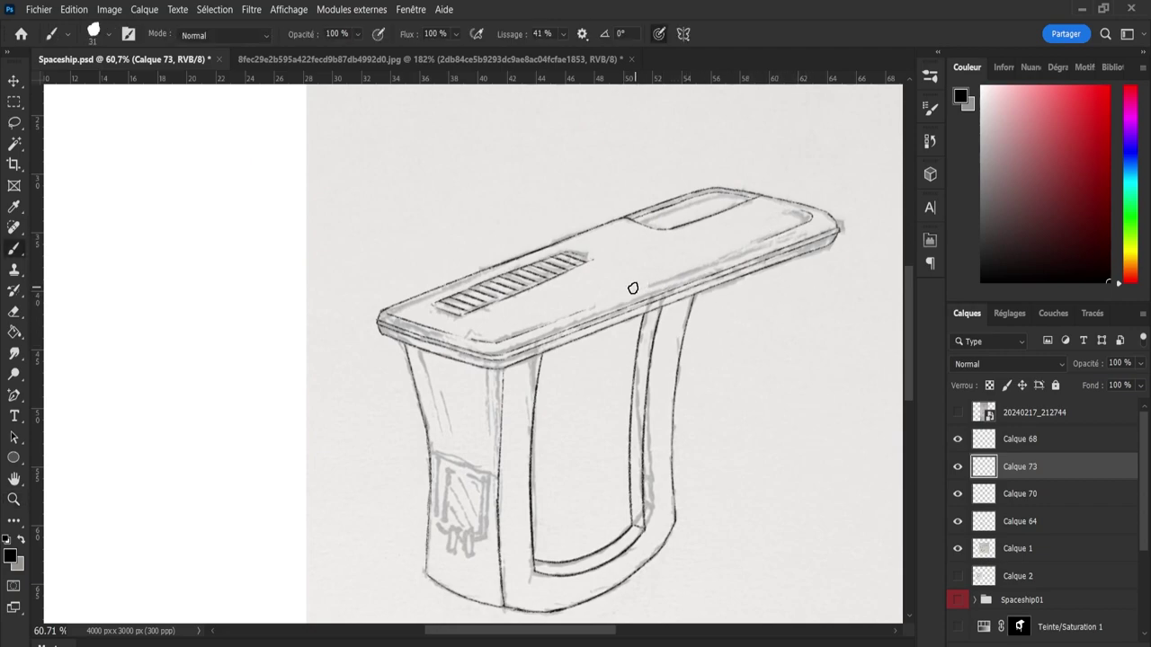
mouse_move(685, 273)
left_mouse_down()
mouse_move(649, 282)
mouse_move(769, 240)
left_mouse_up()
key("ctrl+z")
key("ctrl+z")
left_click_drag(654, 281, 740, 244)
key("ctrl+z")
left_click_drag(634, 278, 726, 251)
- Zoom out to see the whole part, then zoom back in on the spaceship part
key("z")
left_click_drag(742, 370, 707, 373)
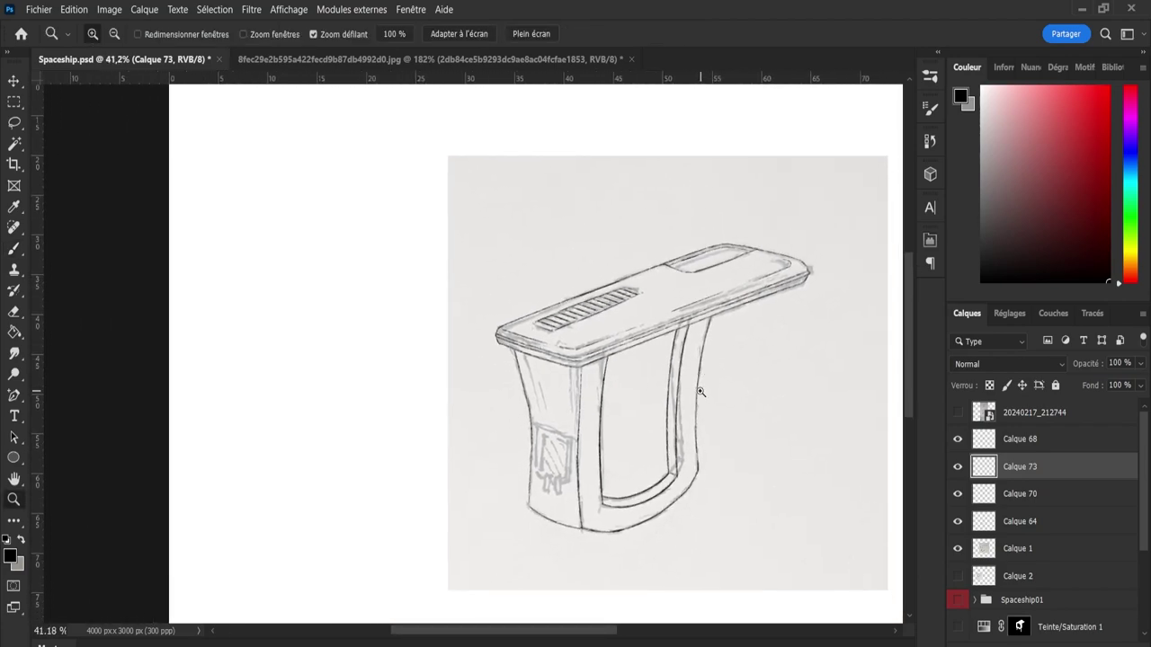
left_click_drag(556, 487, 575, 496)
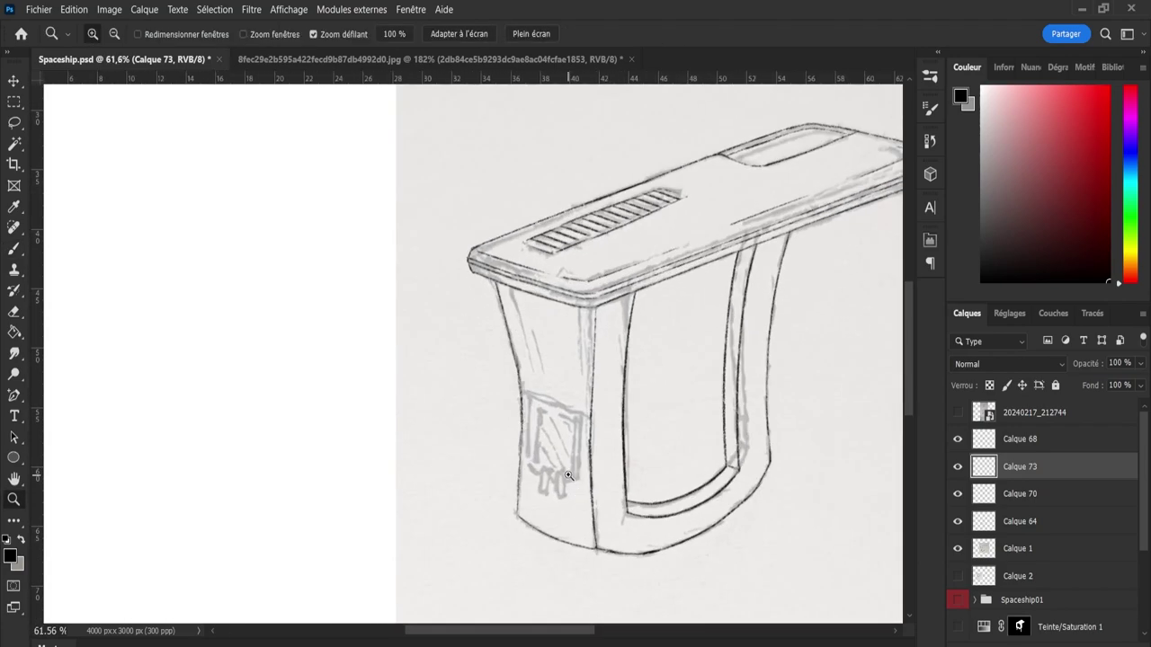
key("b")
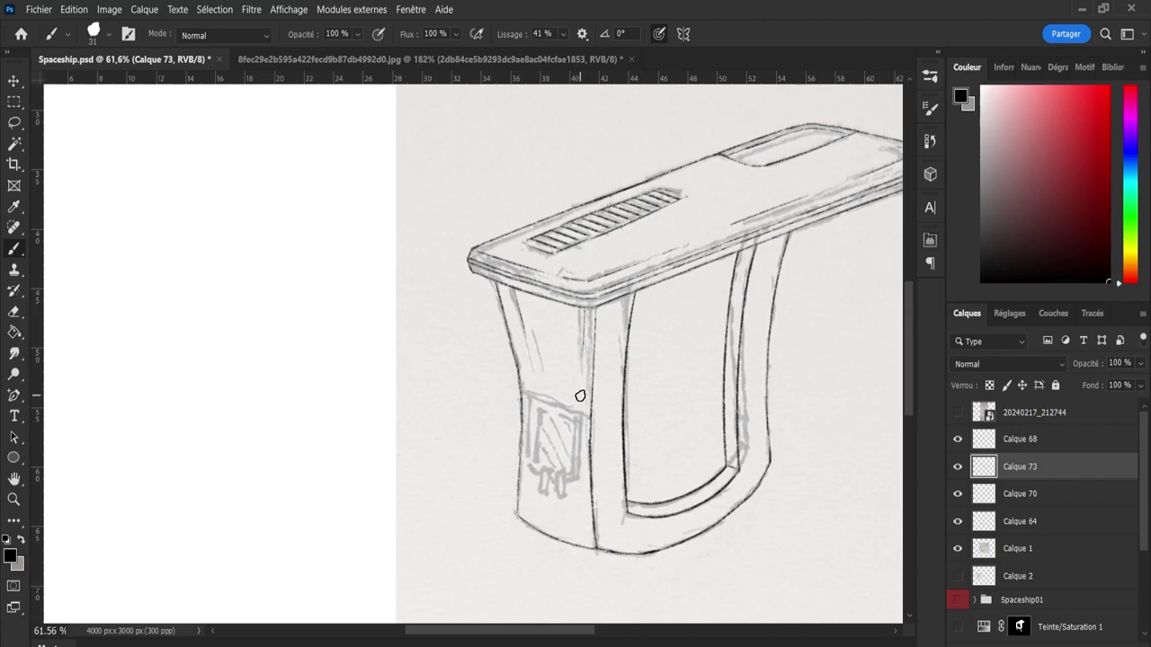
- Redraw the leg's vertical line and ink the small panel's left edge in dark pencil
mouse_move(582, 307)
left_mouse_down()
mouse_move(582, 370)
mouse_move(530, 333)
left_mouse_up()
left_click_drag(592, 497, 620, 499)
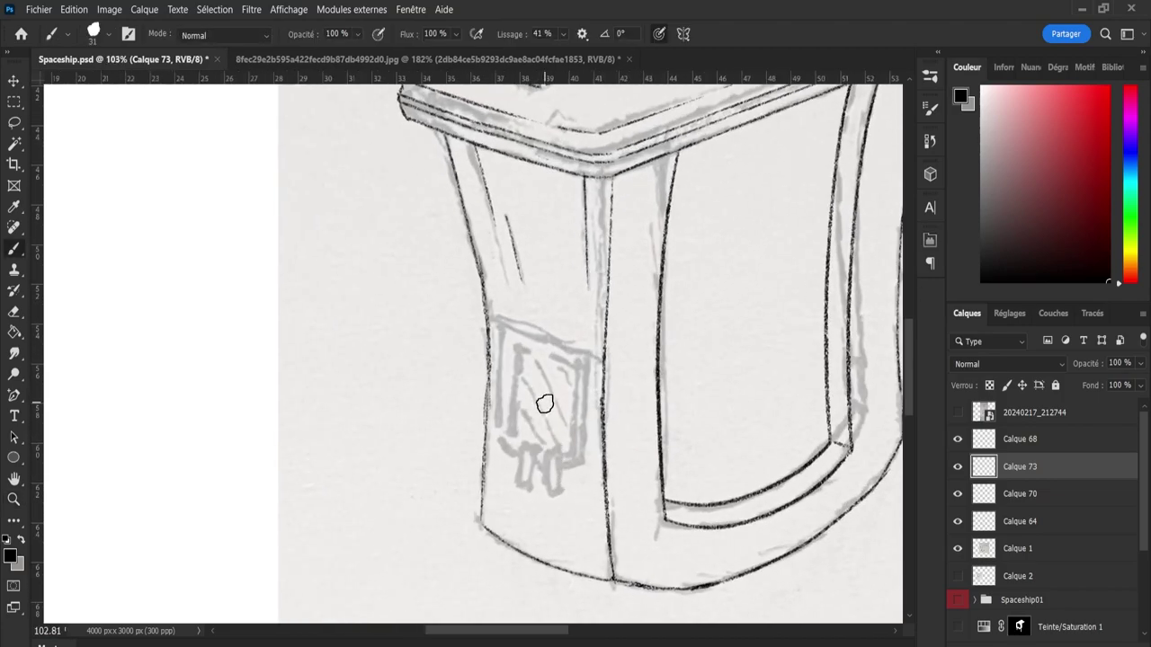
left_click_drag(500, 320, 500, 397)
key("ctrl+z")
left_click_drag(503, 329, 494, 456)
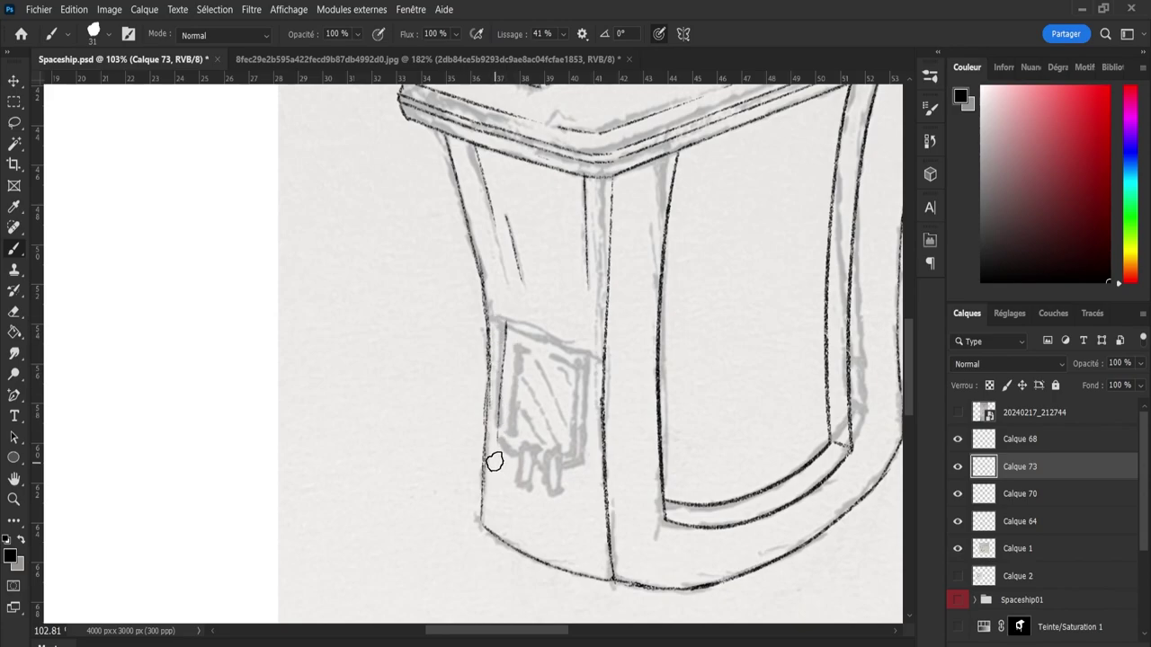
key("ctrl+z")
left_click_drag(503, 329, 491, 460)
key("ctrl+z")
left_click_drag(503, 329, 498, 442)
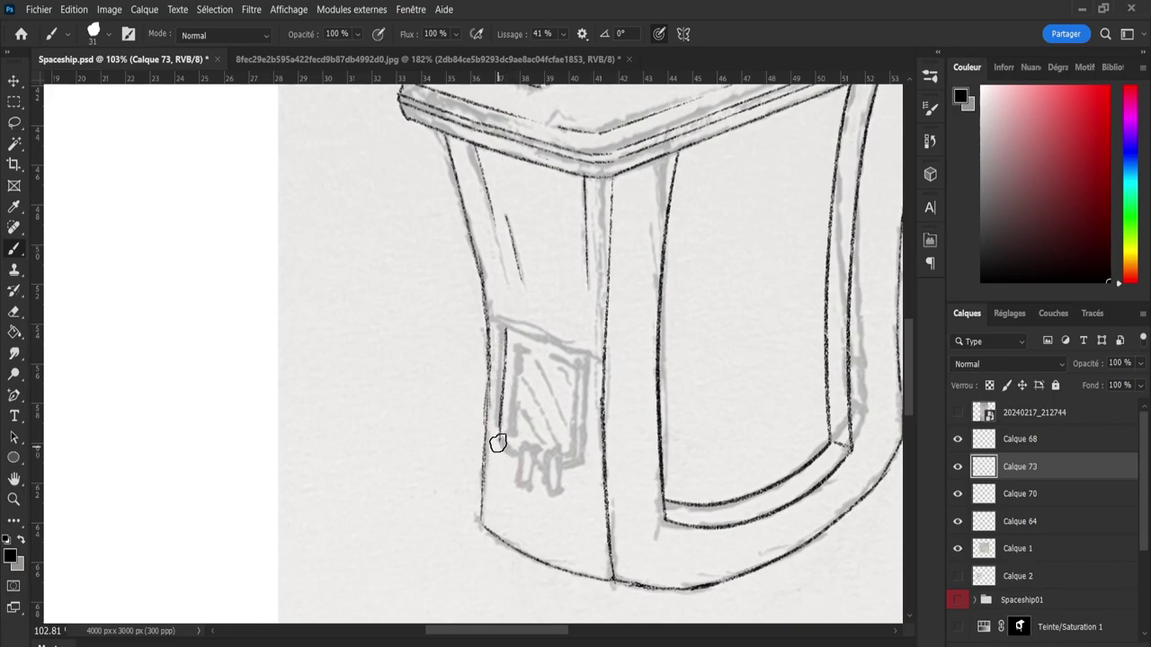
key("ctrl+z")
left_click_drag(504, 324, 497, 444)
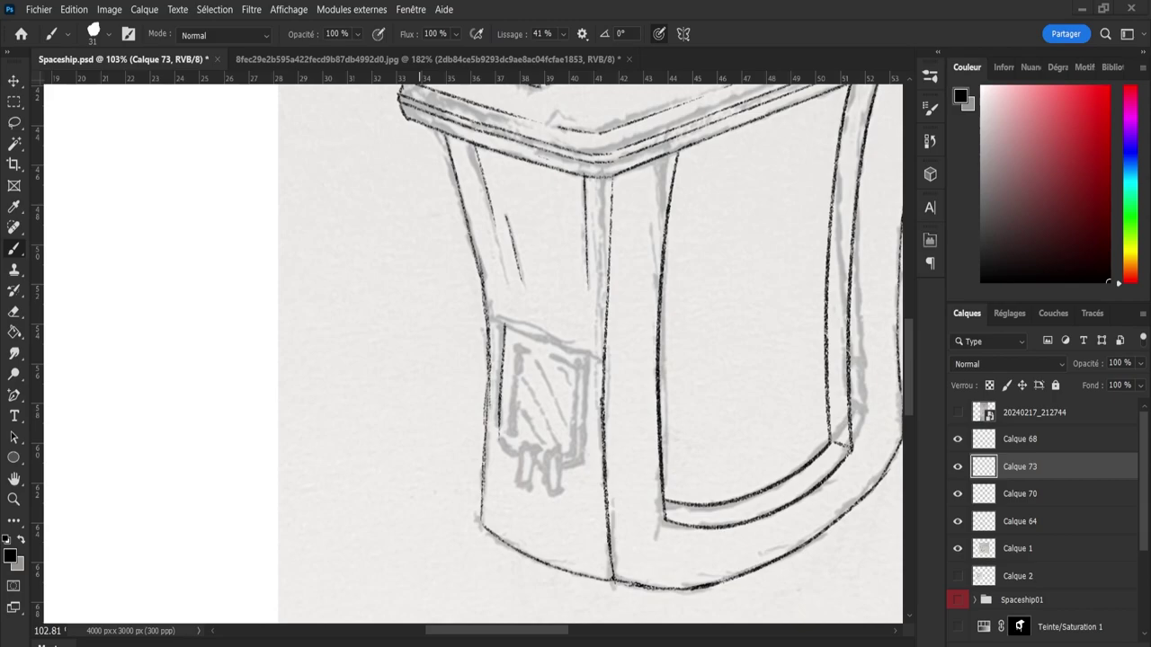
- Trace the panel's top and right edges and close off its lower-right corner
left_click_drag(508, 323, 580, 350)
left_click_drag(509, 326, 591, 355)
key("ctrl+z")
left_click_drag(509, 321, 598, 365)
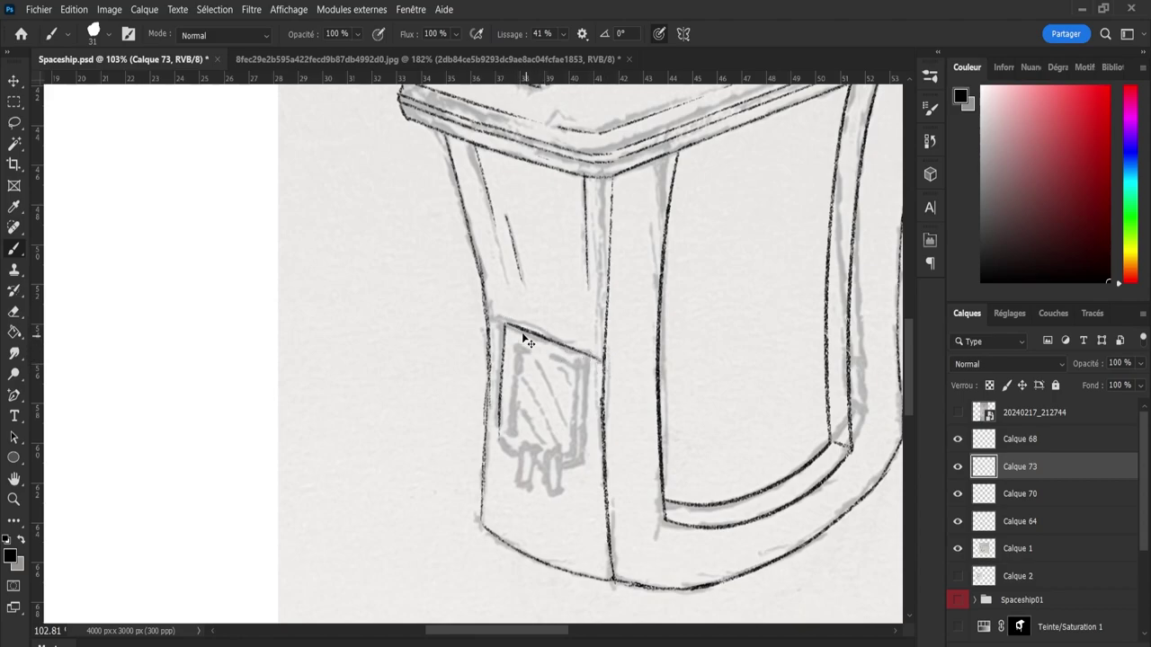
key("ctrl+z")
left_click_drag(506, 321, 601, 366)
key("ctrl+z")
left_click_drag(506, 323, 595, 363)
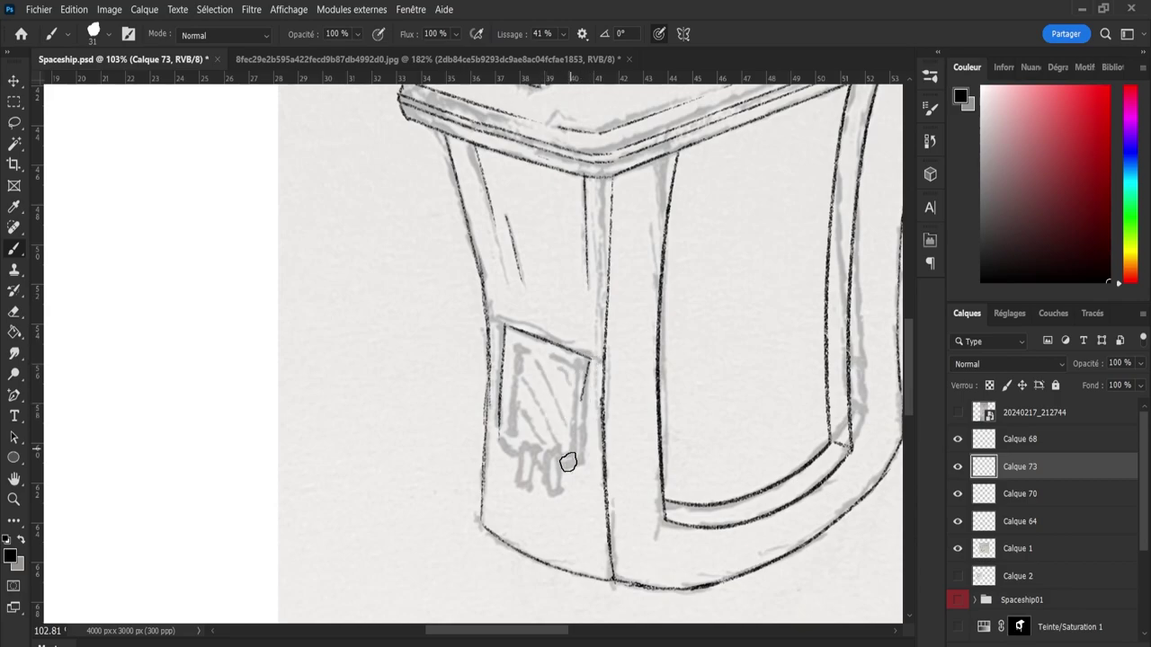
left_click_drag(590, 358, 584, 471)
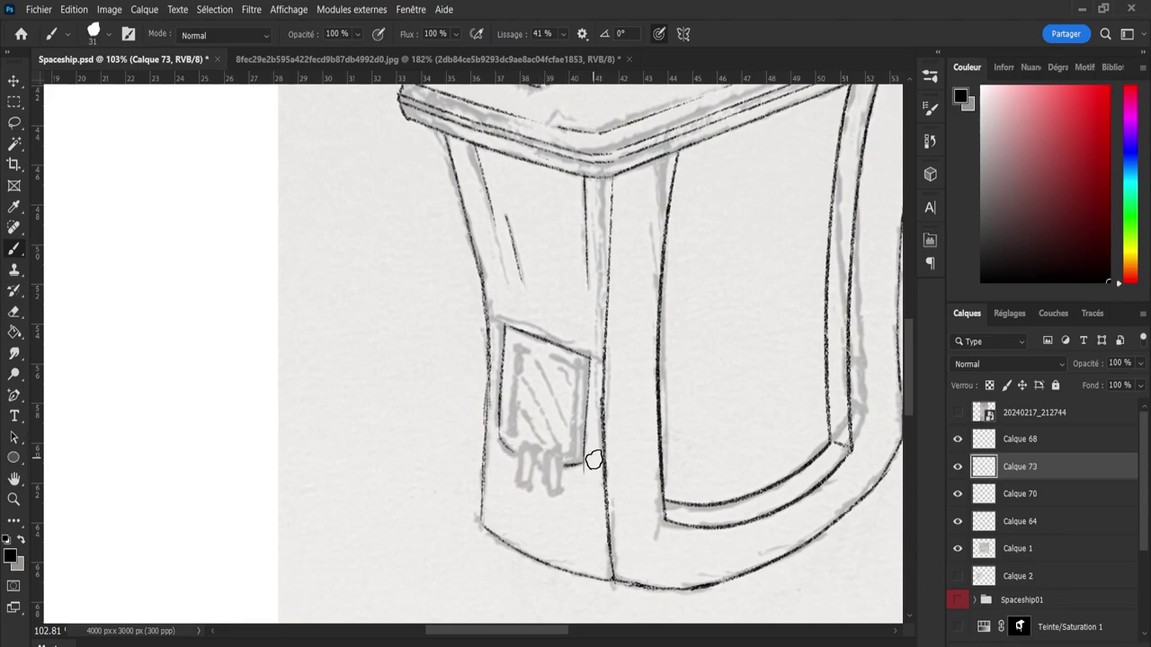
left_click_drag(587, 460, 559, 469)
- Draw two small tabs beneath the panel, each with sides and a bottom
left_click_drag(515, 444, 506, 482)
left_click_drag(519, 444, 508, 486)
left_click_drag(527, 443, 521, 482)
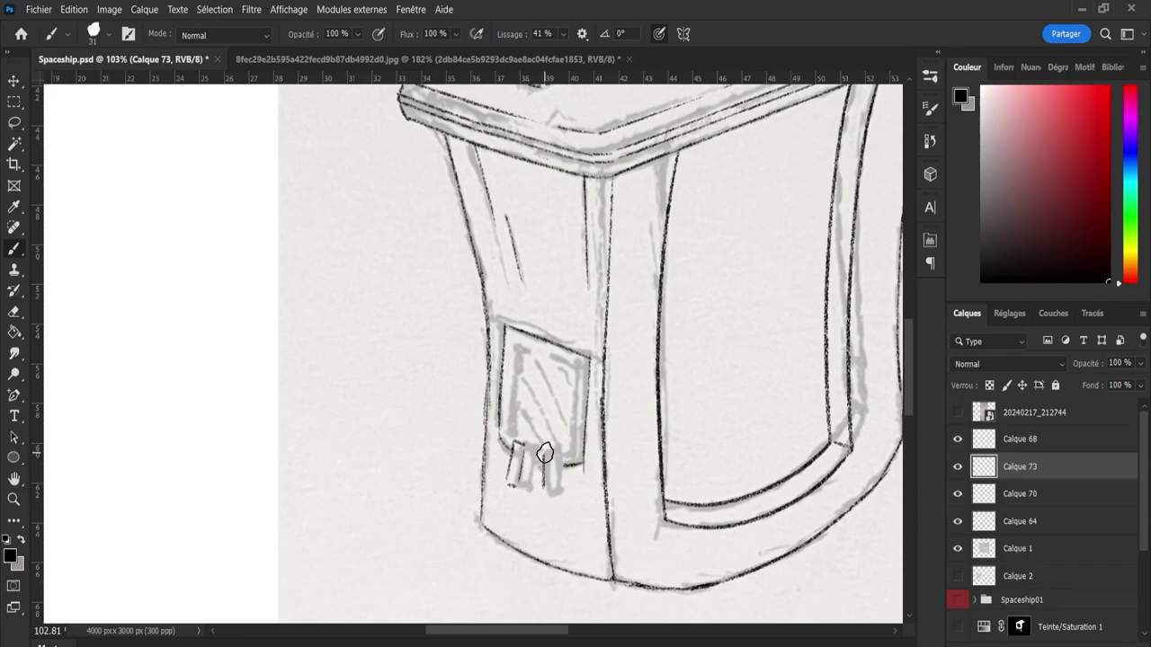
left_click_drag(551, 447, 555, 485)
left_click_drag(543, 494, 560, 491)
- Ink a dark inner-left border line inside the panel, reaching down to the tabs
left_click_drag(516, 329, 512, 420)
key("ctrl+z")
left_click_drag(513, 329, 504, 429)
key("ctrl+z")
left_click_drag(516, 336, 507, 440)
key("ctrl+z")
left_click_drag(516, 323, 504, 444)
key("ctrl+z")
left_click_drag(513, 333, 510, 415)
key("ctrl+z")
mouse_move(516, 329)
left_mouse_down()
mouse_move(511, 442)
mouse_move(520, 326)
mouse_move(509, 431)
left_mouse_up()
key("ctrl+z")
key("ctrl+z")
key("ctrl+z")
left_click_drag(519, 332, 506, 432)
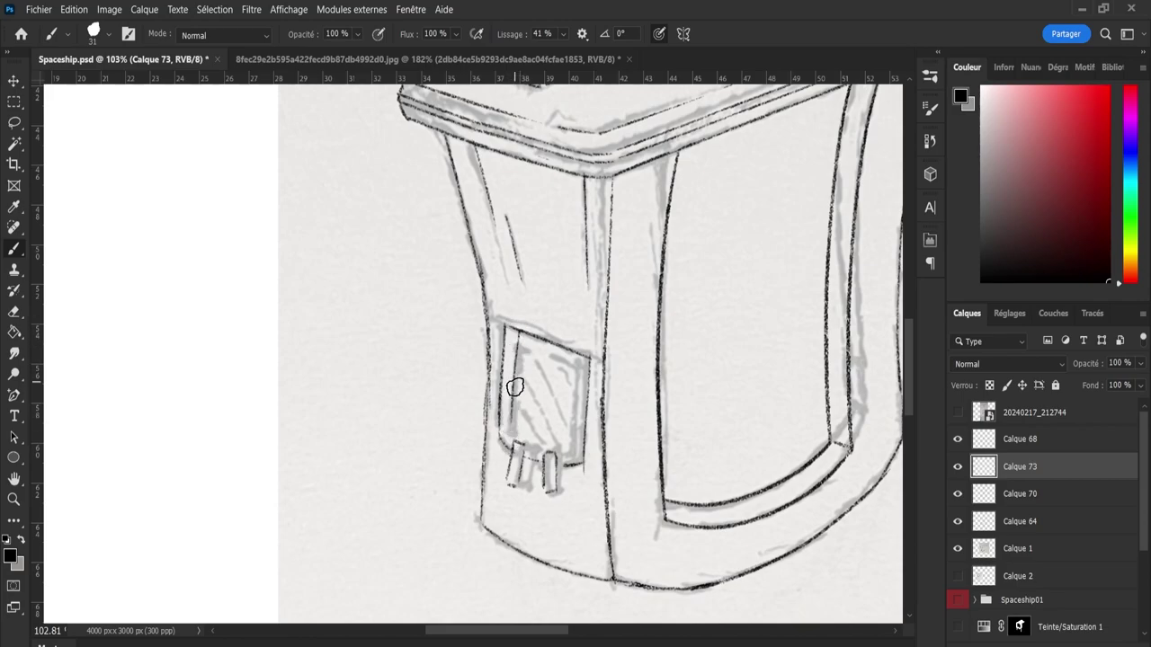
key("ctrl+z")
left_click_drag(516, 318, 518, 433)
key("ctrl+z")
left_click_drag(513, 330, 509, 434)
- Draw and darken the panel's bottom edge across the tops of both tabs
left_click_drag(571, 455, 497, 441)
left_click_drag(507, 439, 579, 454)
left_click_drag(514, 437, 589, 455)
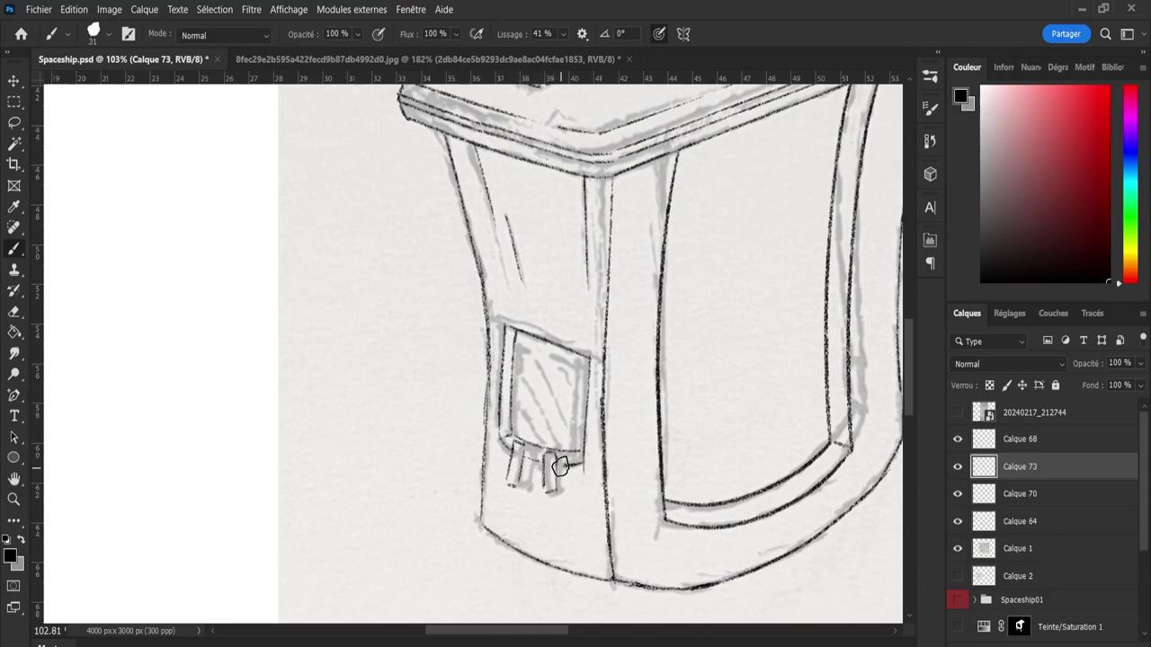
- Redraw the panel's top and right edges in dark ink
key("e")
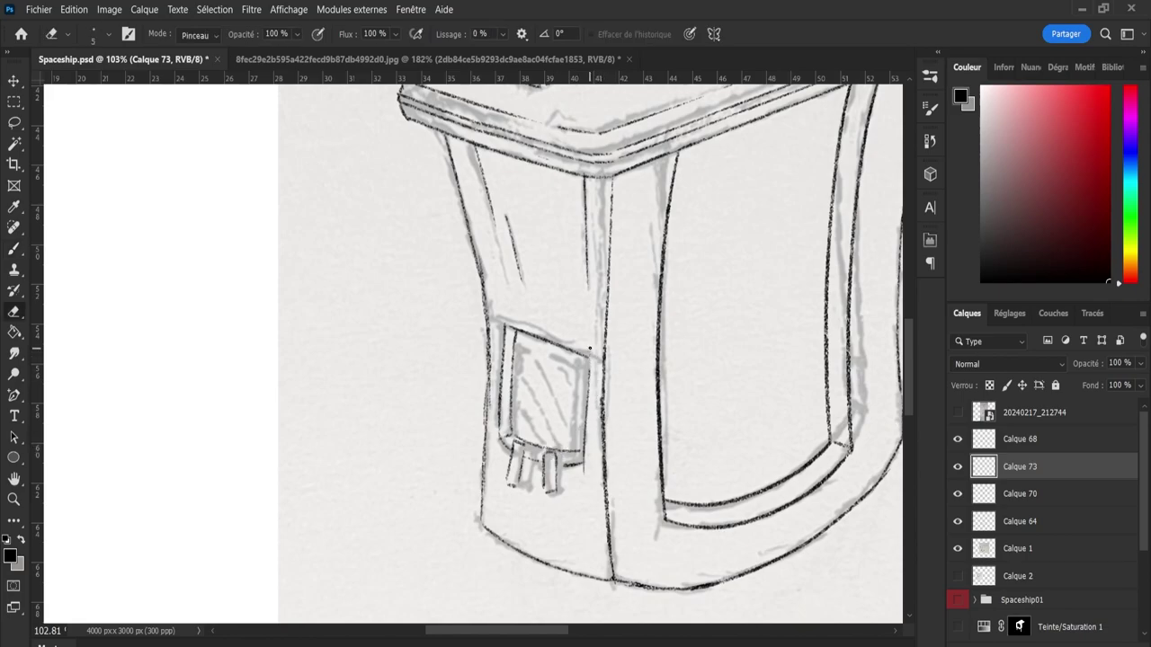
key("b")
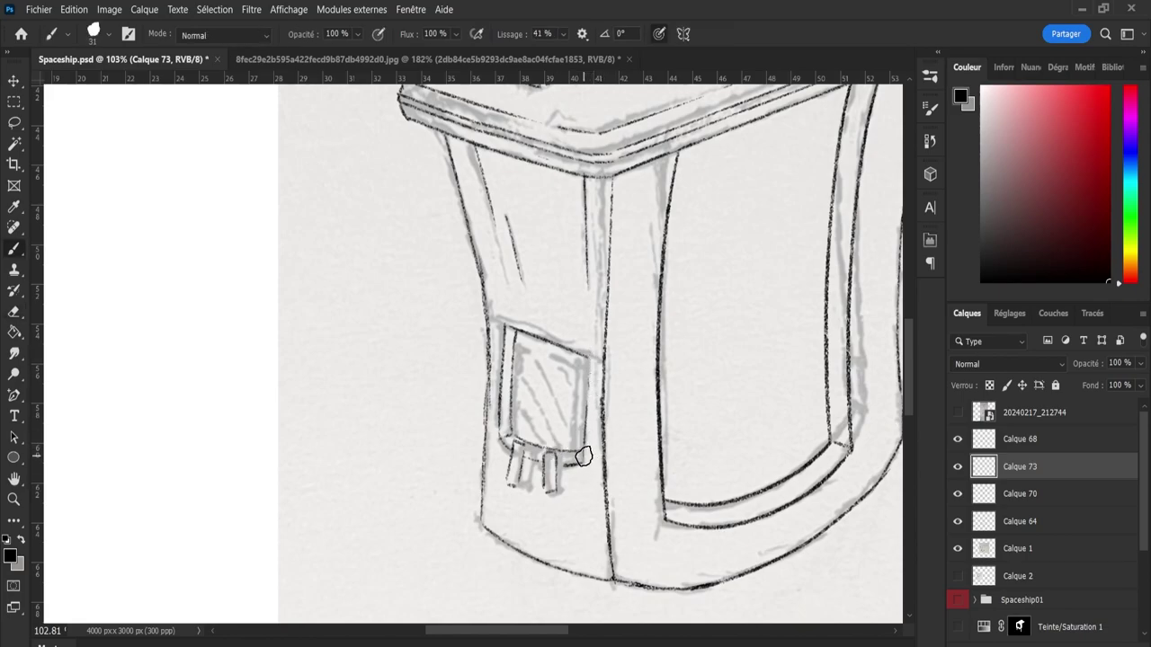
left_click_drag(576, 346, 581, 454)
key("ctrl+z")
left_click_drag(510, 329, 584, 347)
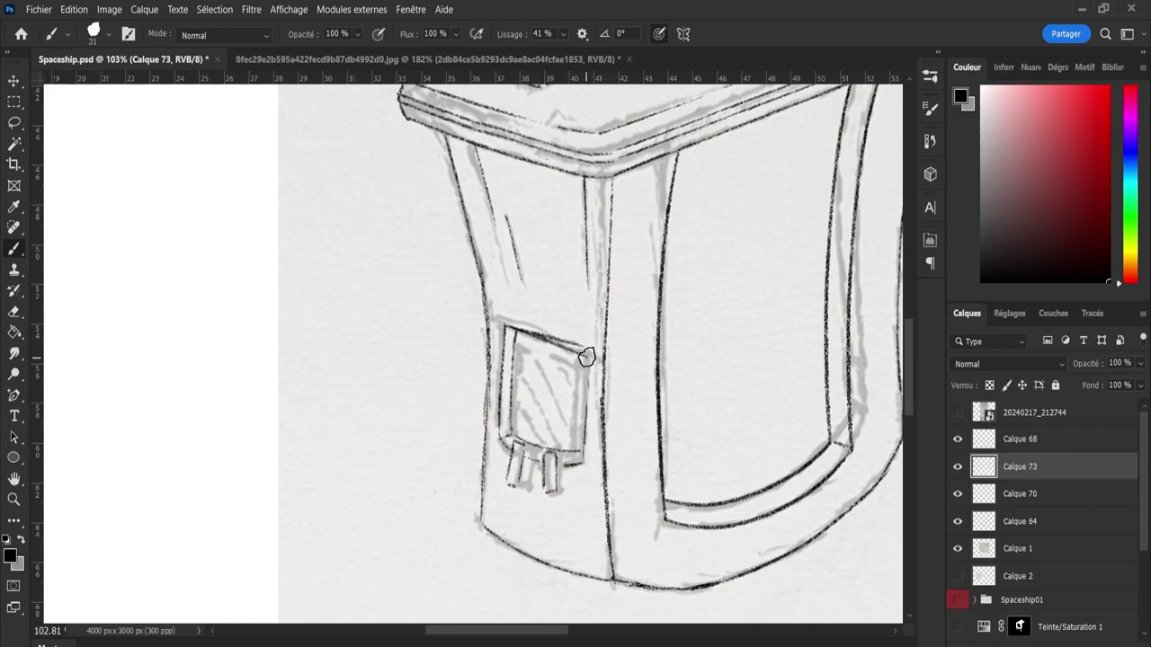
mouse_move(586, 349)
left_mouse_down()
mouse_move(582, 460)
mouse_move(586, 332)
mouse_move(585, 470)
left_mouse_up()
key("ctrl+z")
key("ctrl+z")
key("ctrl+z")
left_click_drag(585, 342, 587, 476)
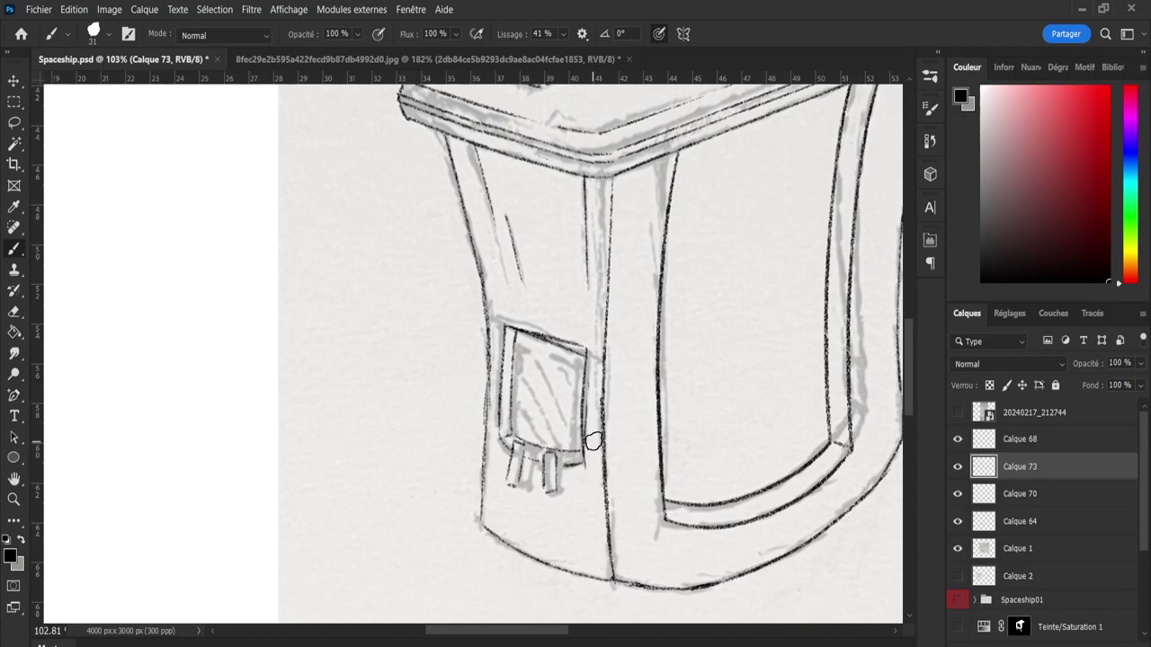
key("ctrl+z")
left_click_drag(583, 369, 586, 463)
- Erase the grey hatching with an enlarged eraser and brush a triangle outline inside the panel
key("e")
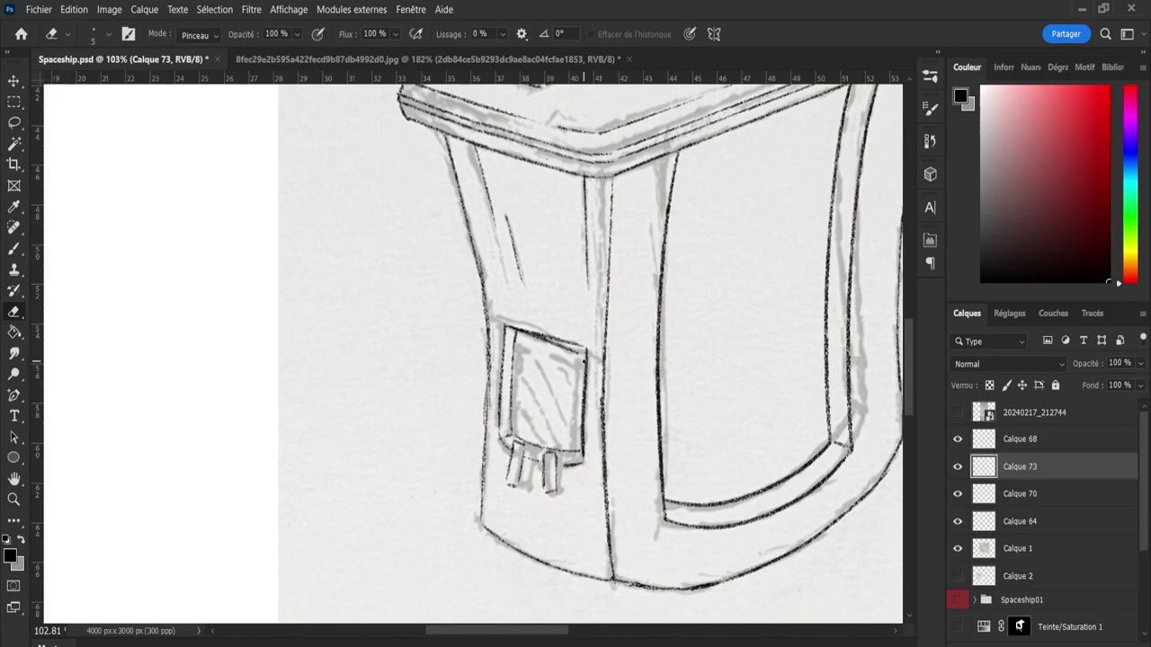
key("bracketright")
key("bracketright")
key("bracketright")
key("b")
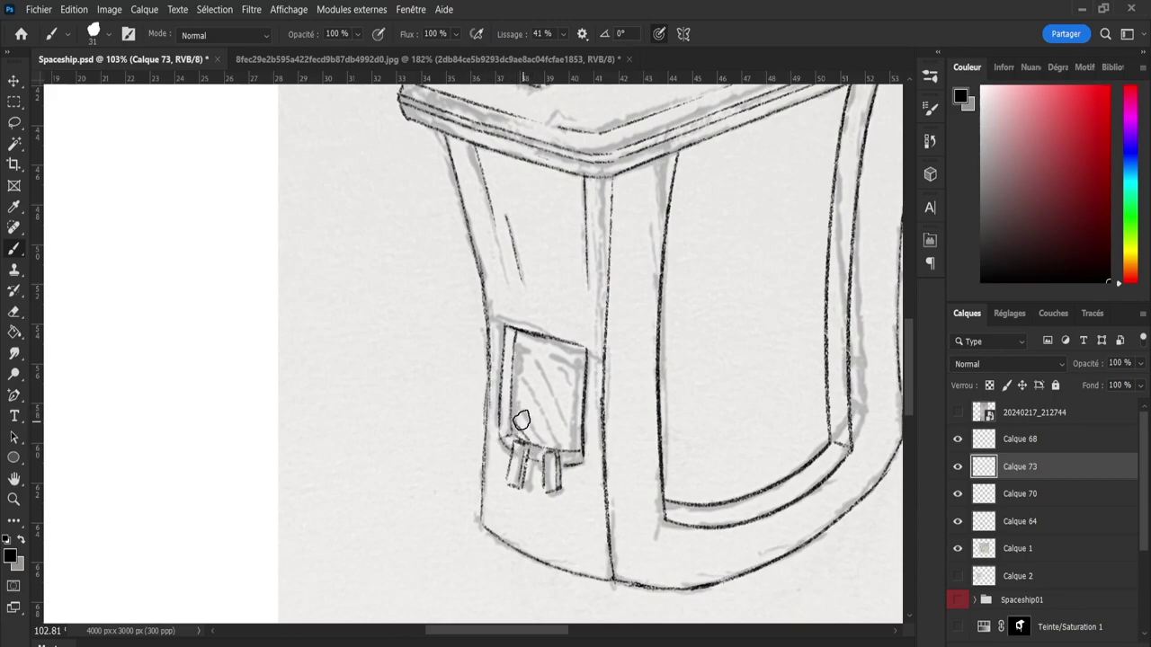
key("ctrl+z")
left_click_drag(526, 403, 539, 362)
key("ctrl+z")
mouse_move(528, 409)
left_mouse_down()
mouse_move(542, 364)
mouse_move(564, 427)
left_mouse_up()
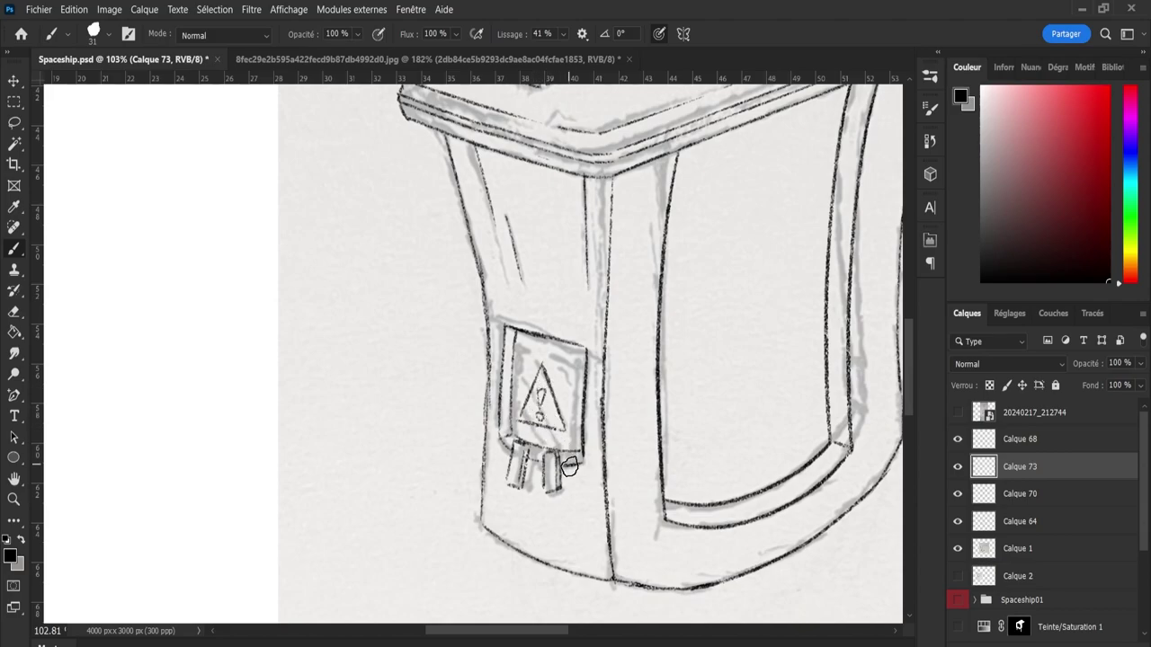
- Zoom in on the warning sign and darken its bottom-left edge above the tabs
key("z")
left_click_drag(540, 444, 555, 444)
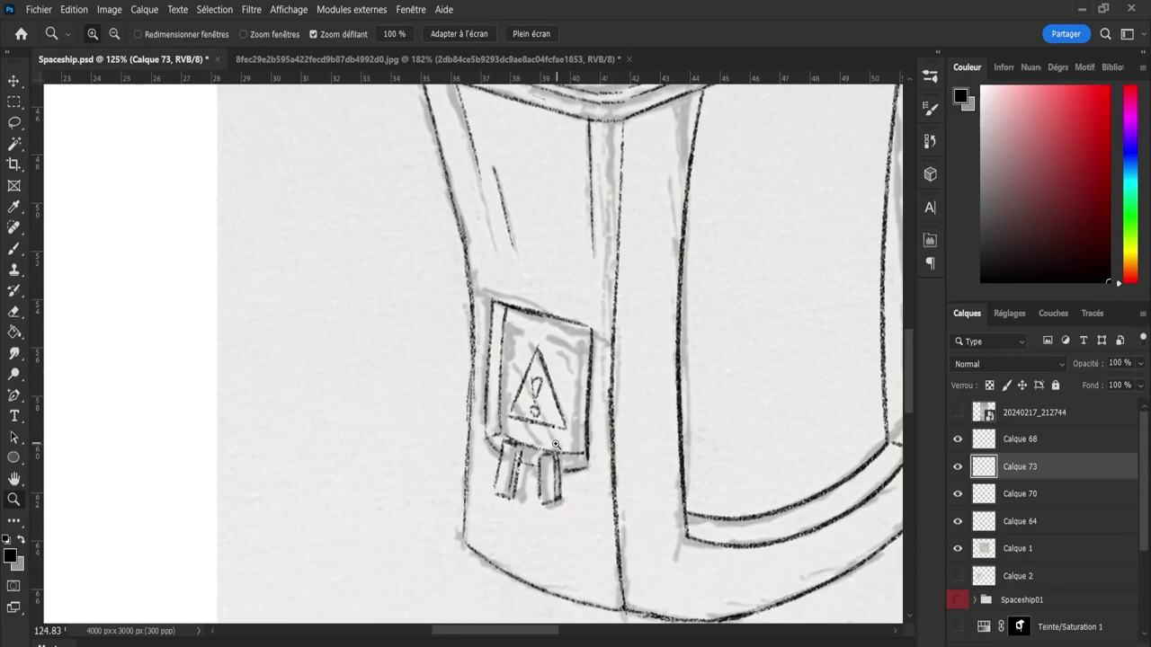
key("b")
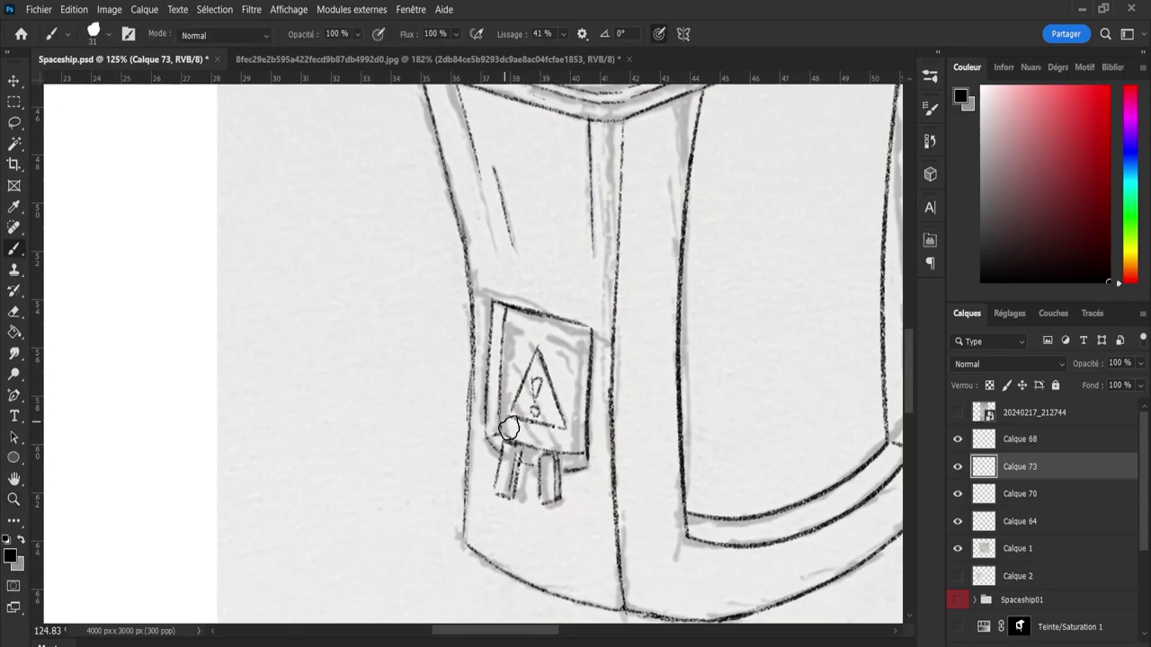
left_click_drag(492, 433, 532, 456)
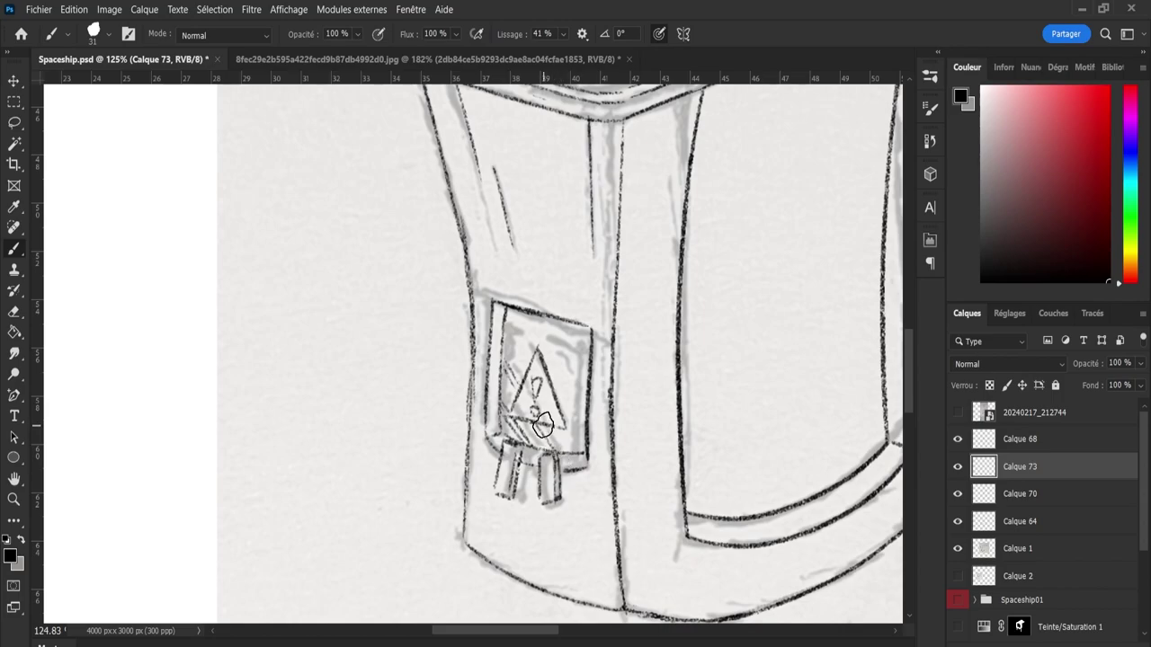
- Hatch the warning panel's background diagonally around the triangle, up to its upper-right corner
key("Tab")
key("Tab")
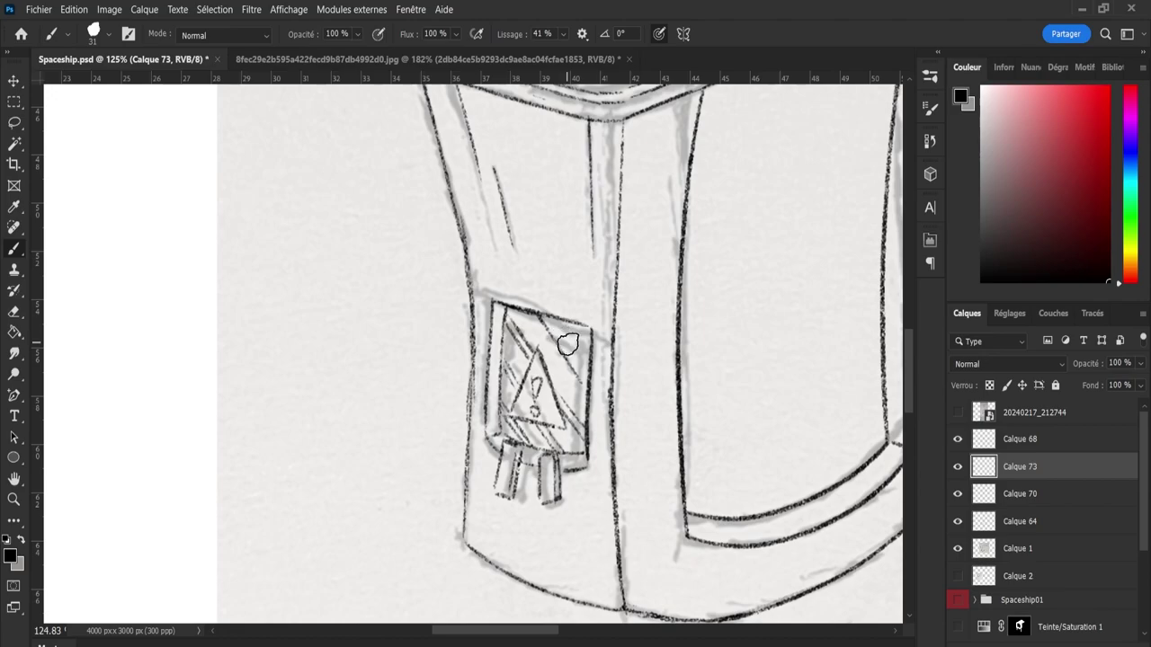
left_click_drag(550, 317, 588, 378)
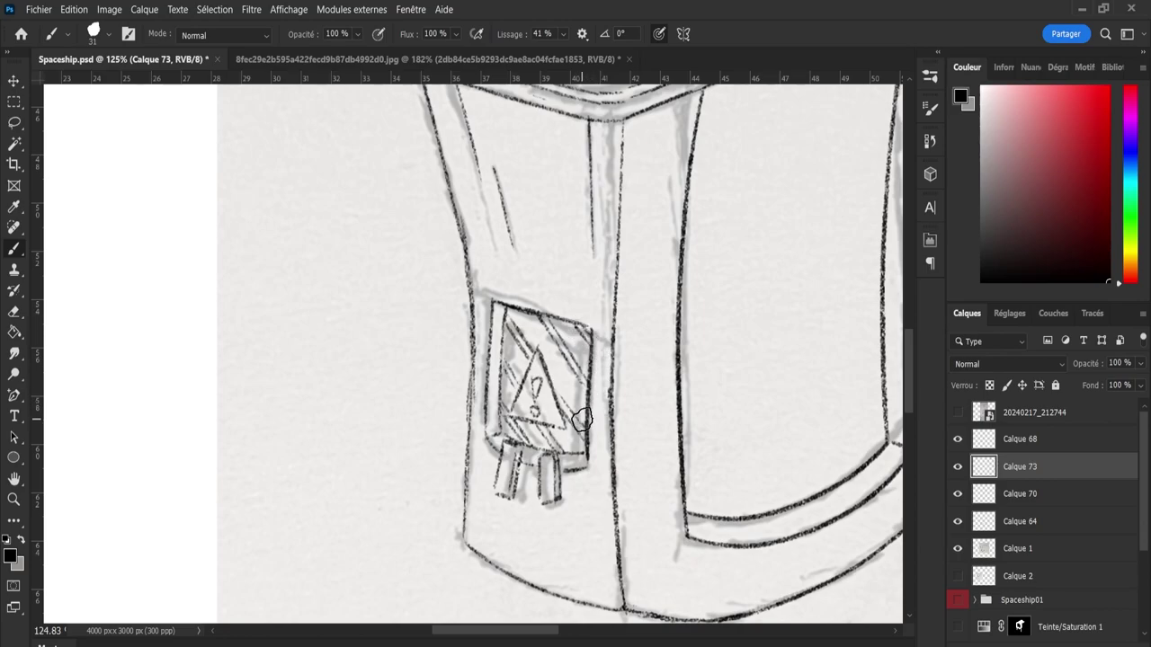
- Add short line strokes beside the front leg edge and the right leg
key("z")
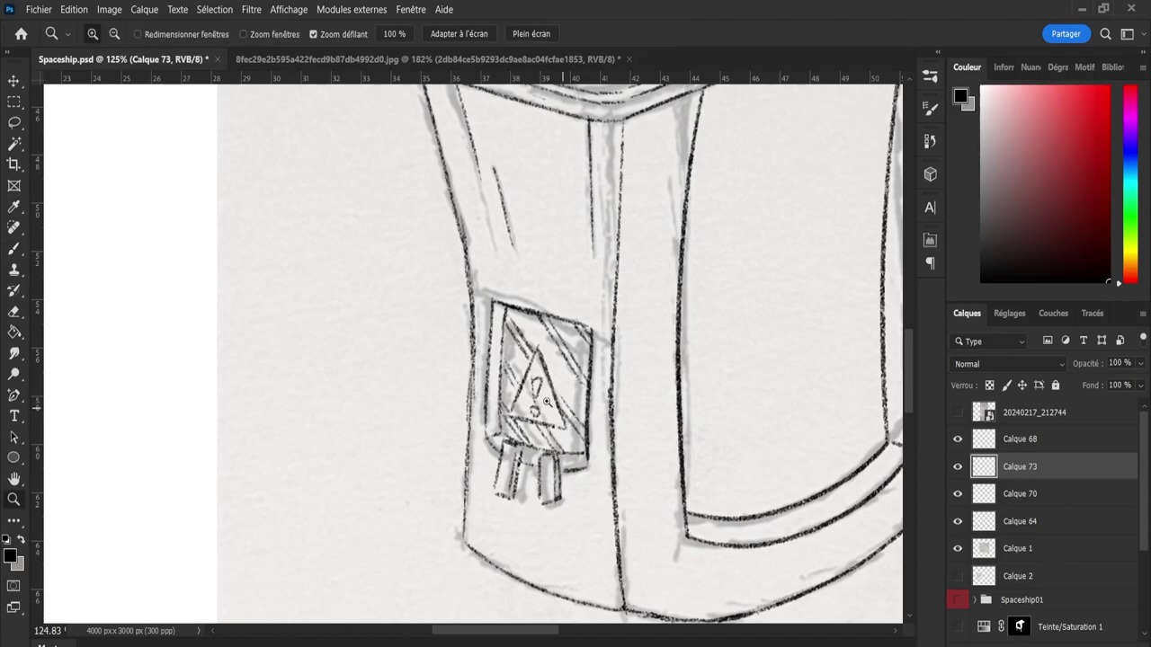
left_click_drag(549, 403, 507, 397)
left_click_drag(622, 444, 681, 411)
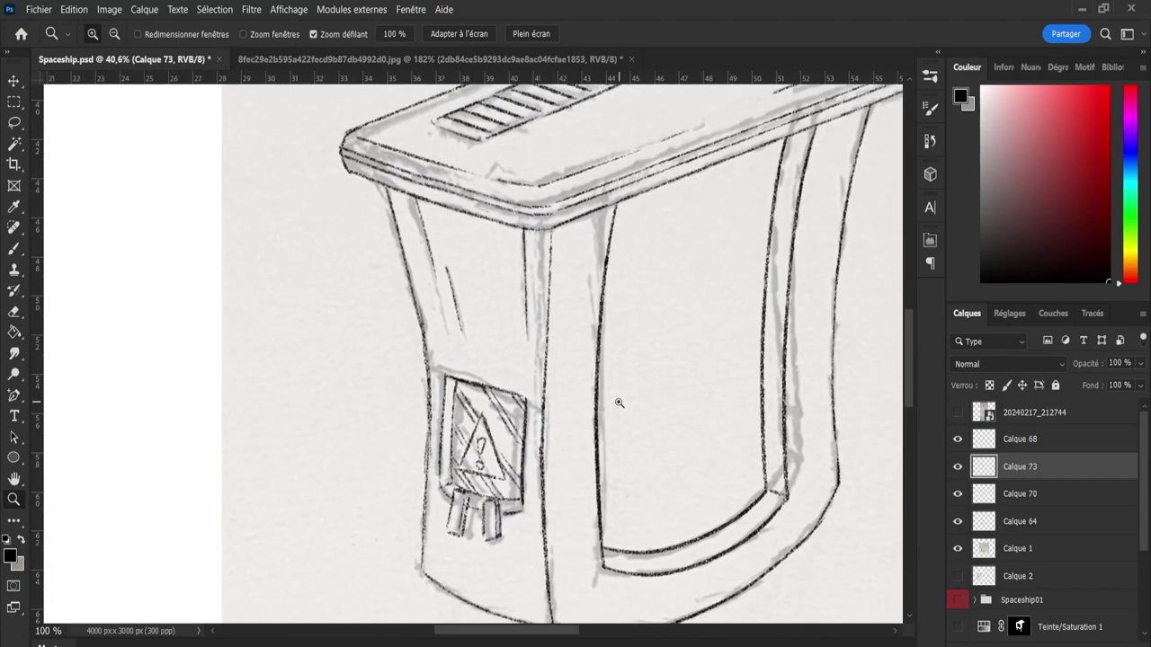
left_click_drag(565, 388, 606, 406)
key("b")
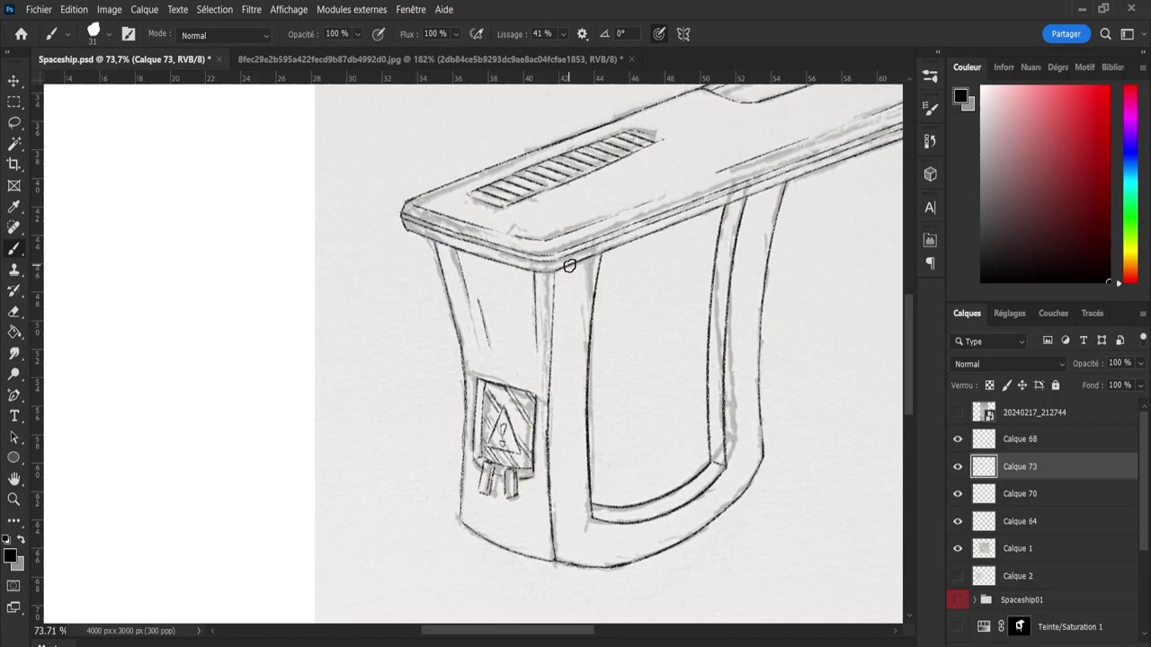
left_click_drag(570, 260, 567, 314)
left_click_drag(779, 183, 759, 263)
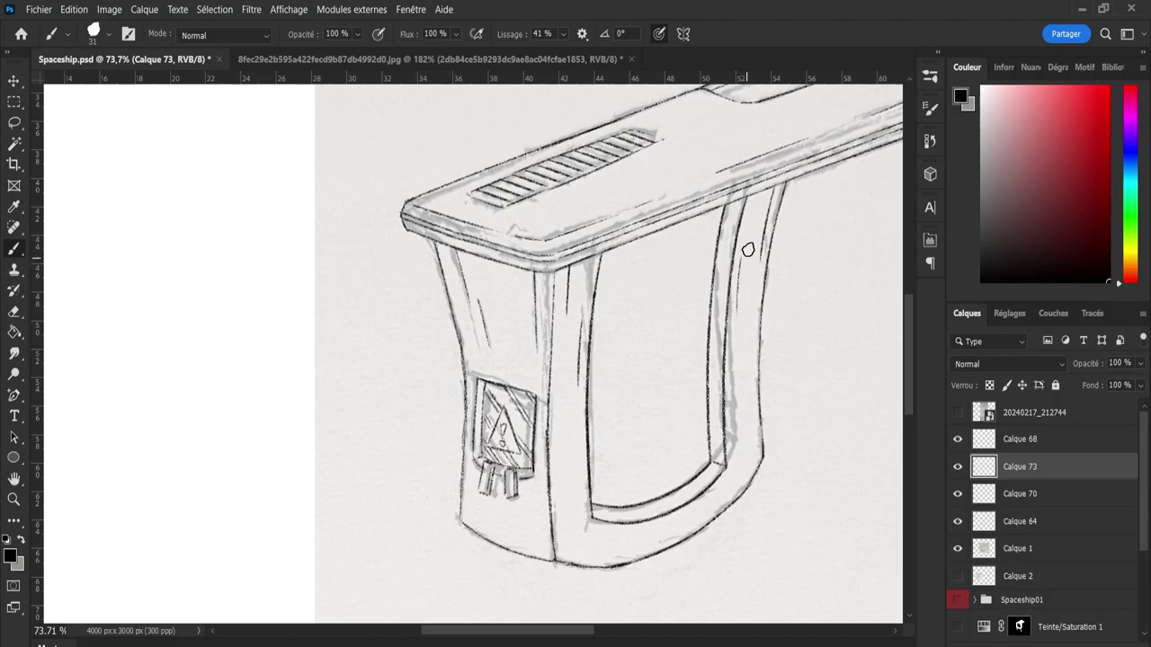
left_click_drag(748, 205, 744, 244)
- Touch up lines inside the top panel and near the vent, then view the whole sketch
key("z")
left_click_drag(752, 238, 781, 261)
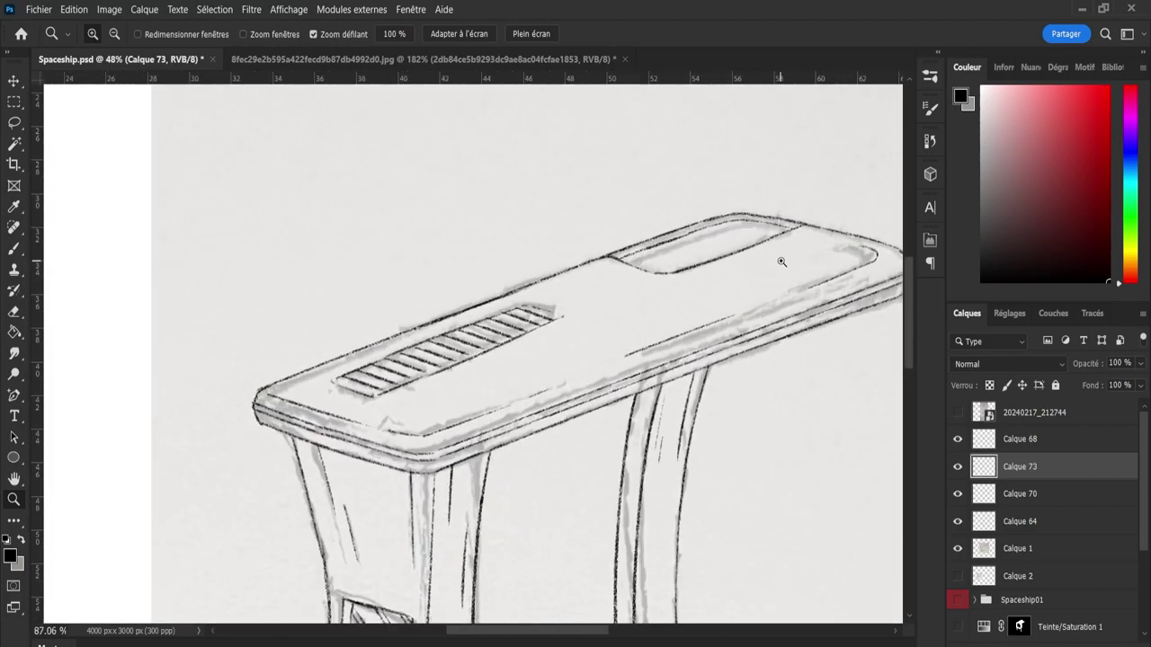
key("b")
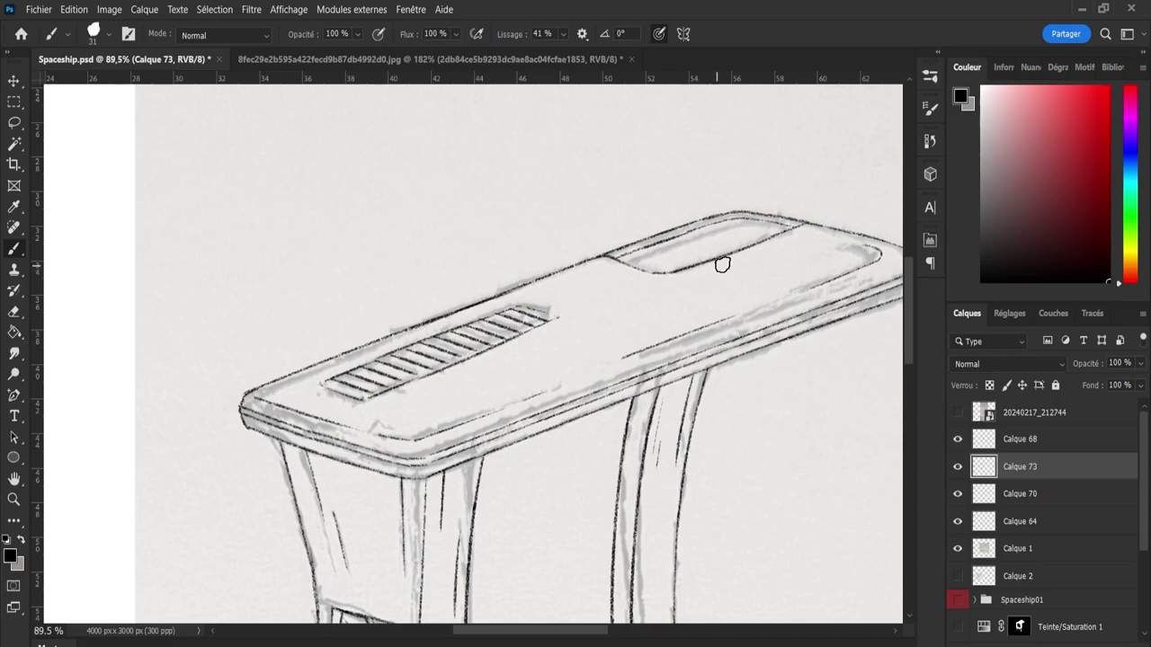
left_click_drag(712, 267, 750, 255)
left_click_drag(546, 302, 555, 300)
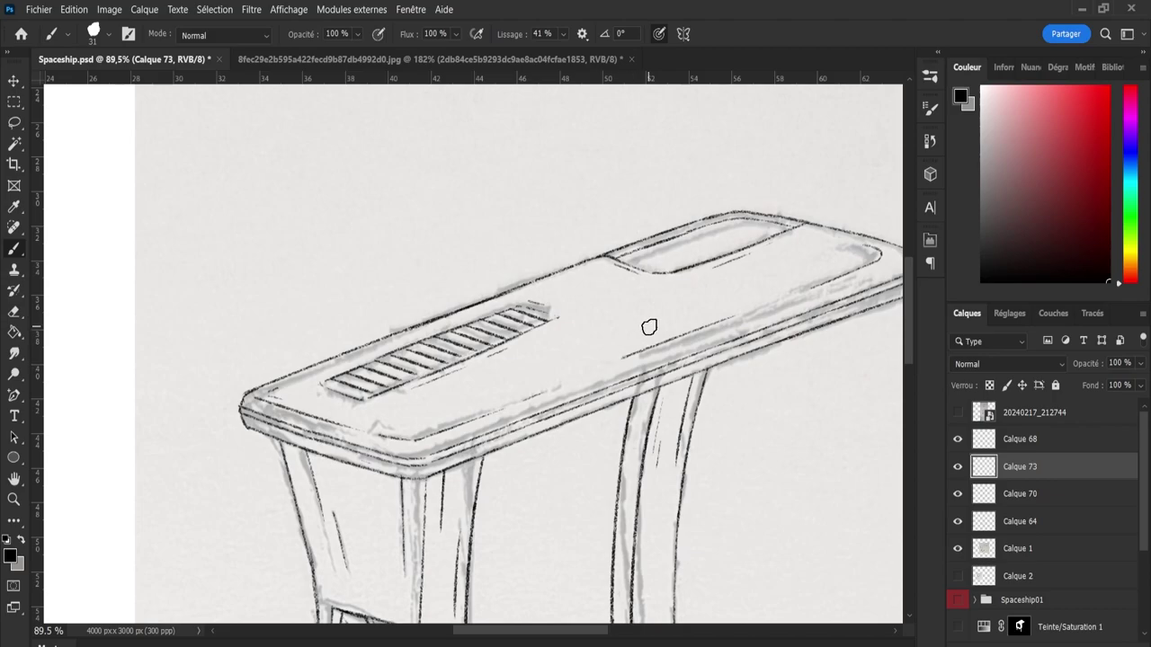
key("z")
left_click_drag(645, 330, 599, 338)
- Save the document, hide the grey sketch layer Calque 1, and show Calque 68
key("ctrl+s")
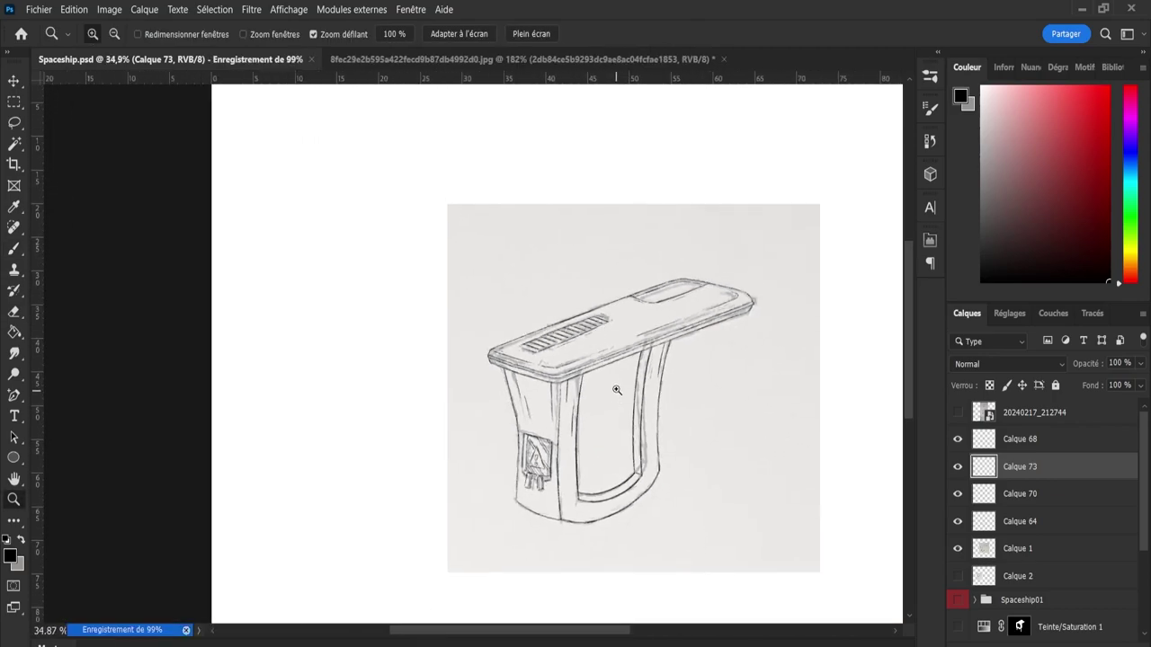
mouse_move(632, 377)
left_mouse_down()
mouse_move(630, 476)
mouse_move(638, 467)
left_mouse_up()
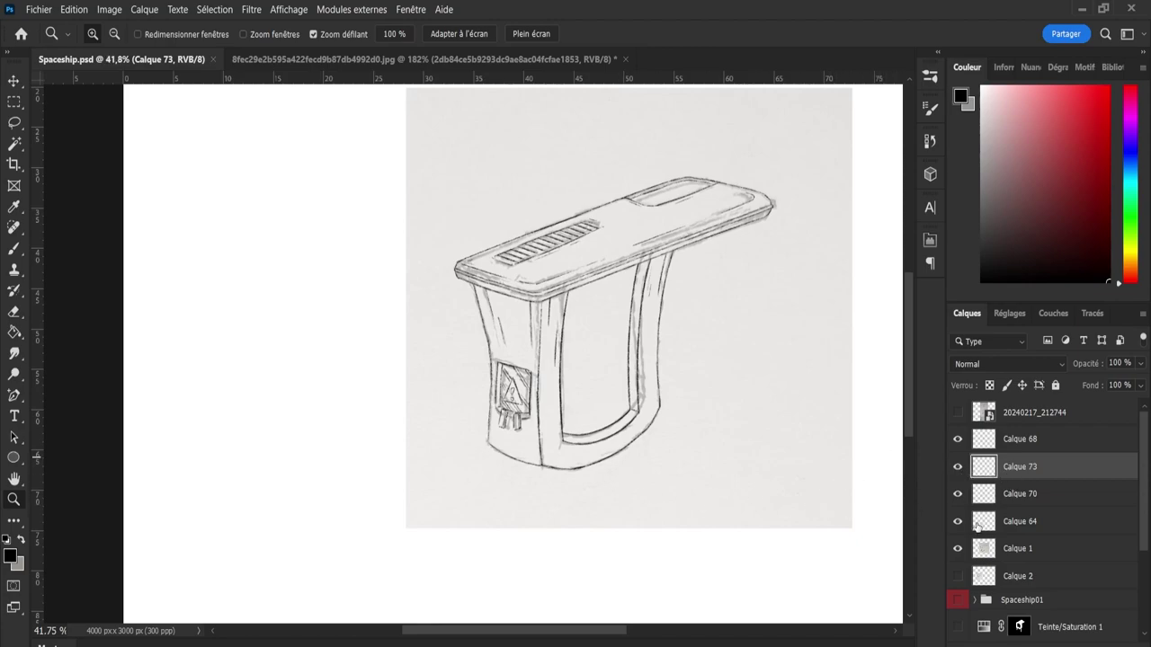
left_click(957, 550)
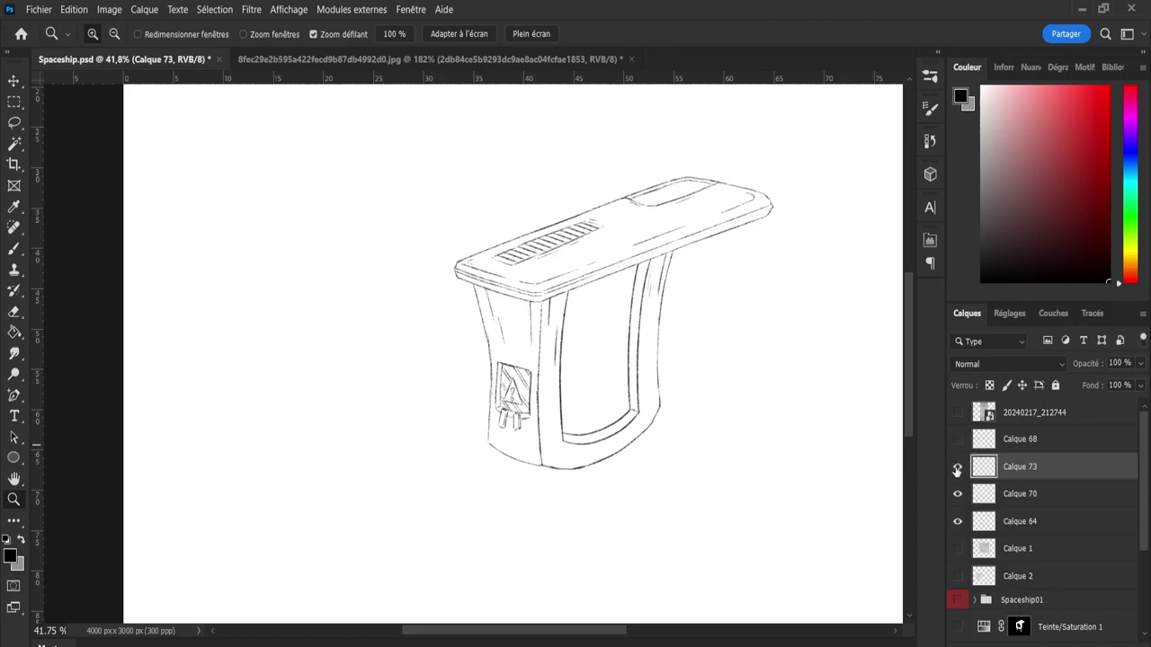
left_click(956, 443)
left_click(956, 521)
- Group layers Calque 68, 73, 70 and 64 into a group named 'Line'
left_click(1009, 439)
left_click(999, 503, "shift")
left_click(1022, 527, "shift")
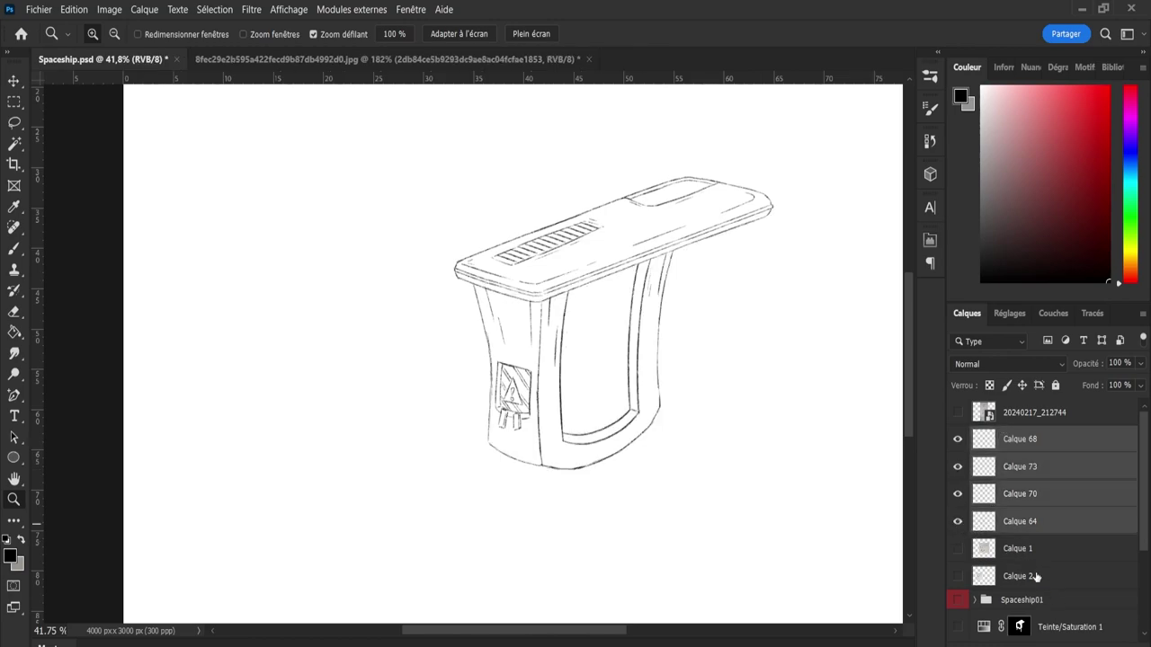
key("ctrl+g")
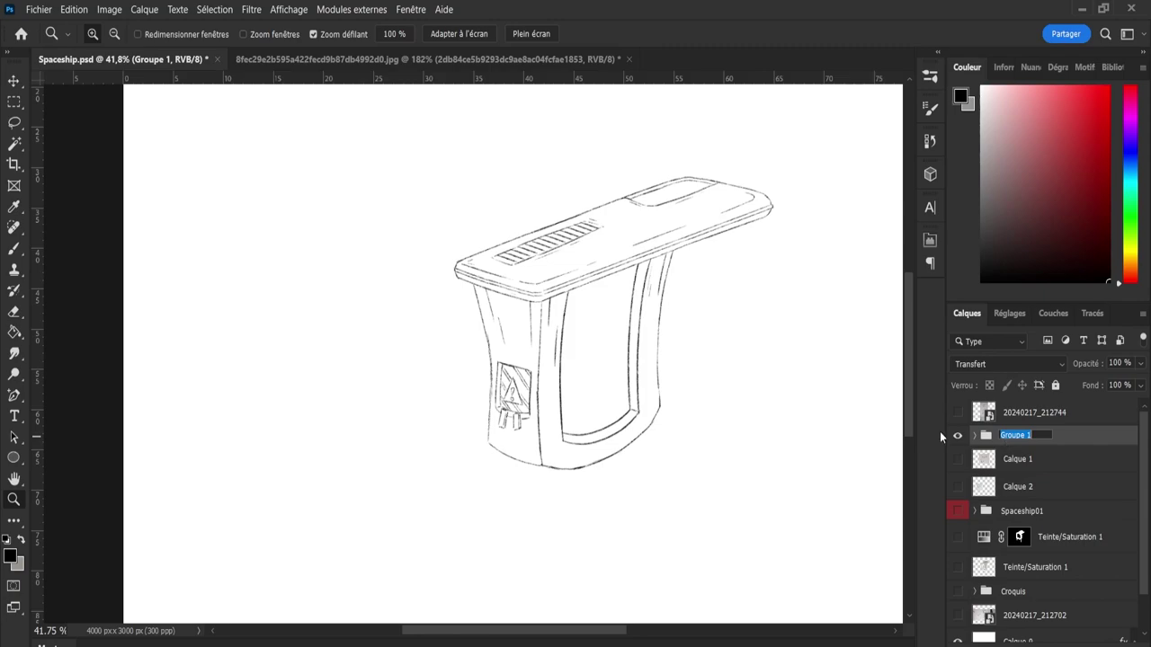
type("Line")
key("Return")
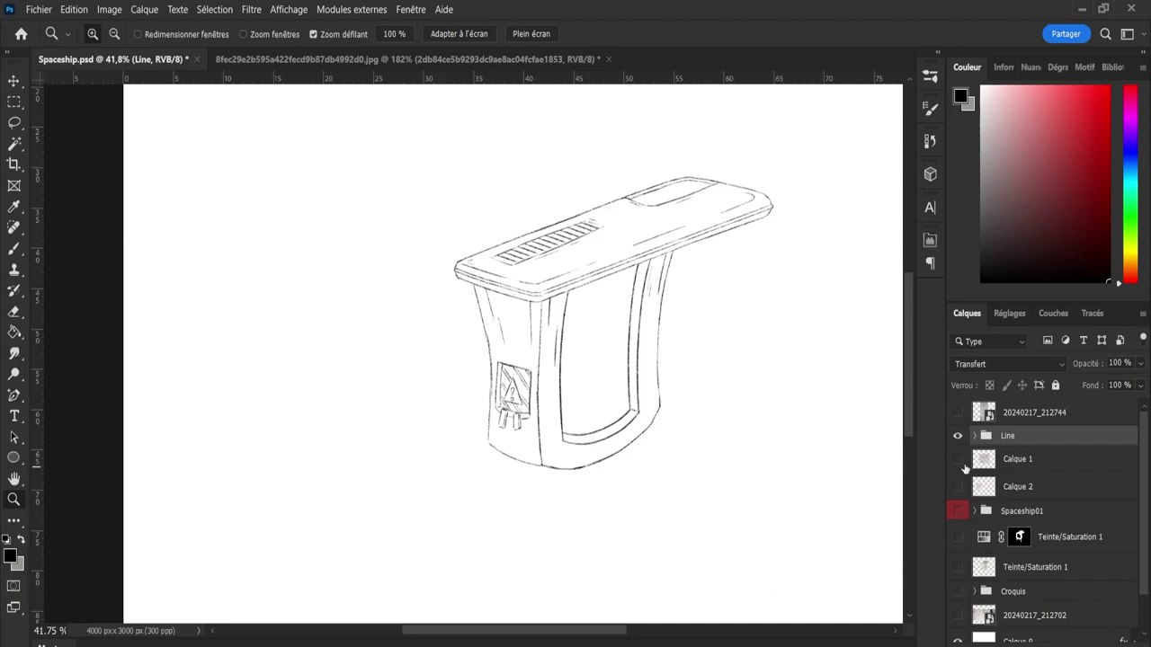
- On new layer Calque 74, paint rough mauve over the armrest front and top with 0% smoothing
key("ctrl+shift+alt+n")
key("b")
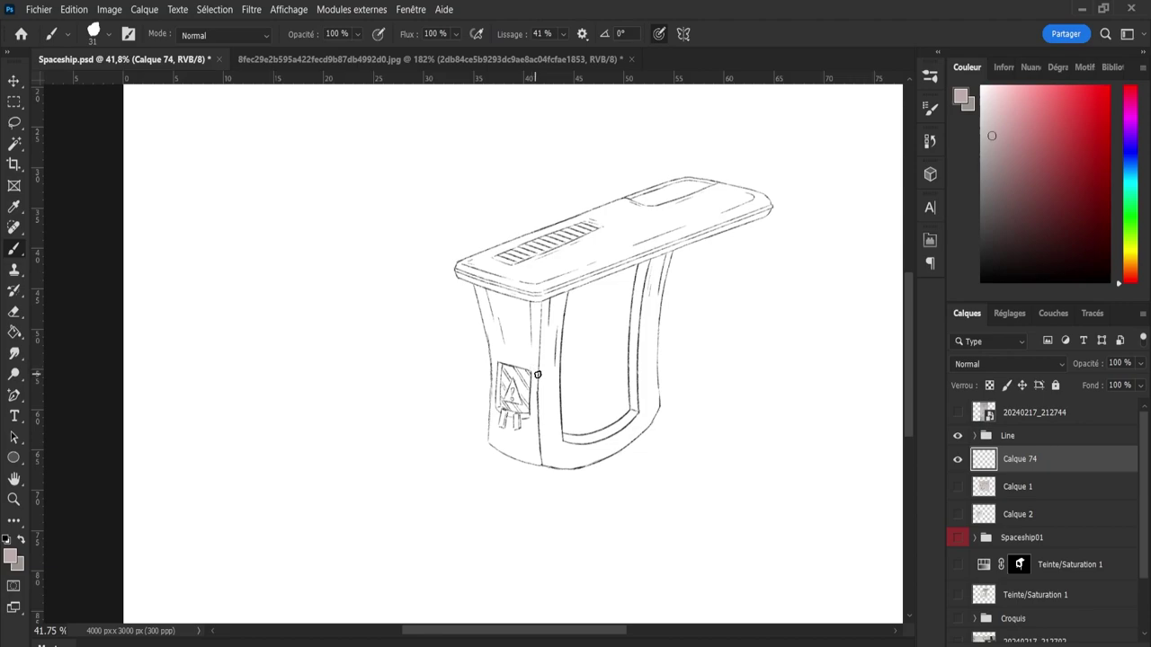
left_click_drag(538, 324, 541, 395)
left_click_drag(556, 301, 542, 436)
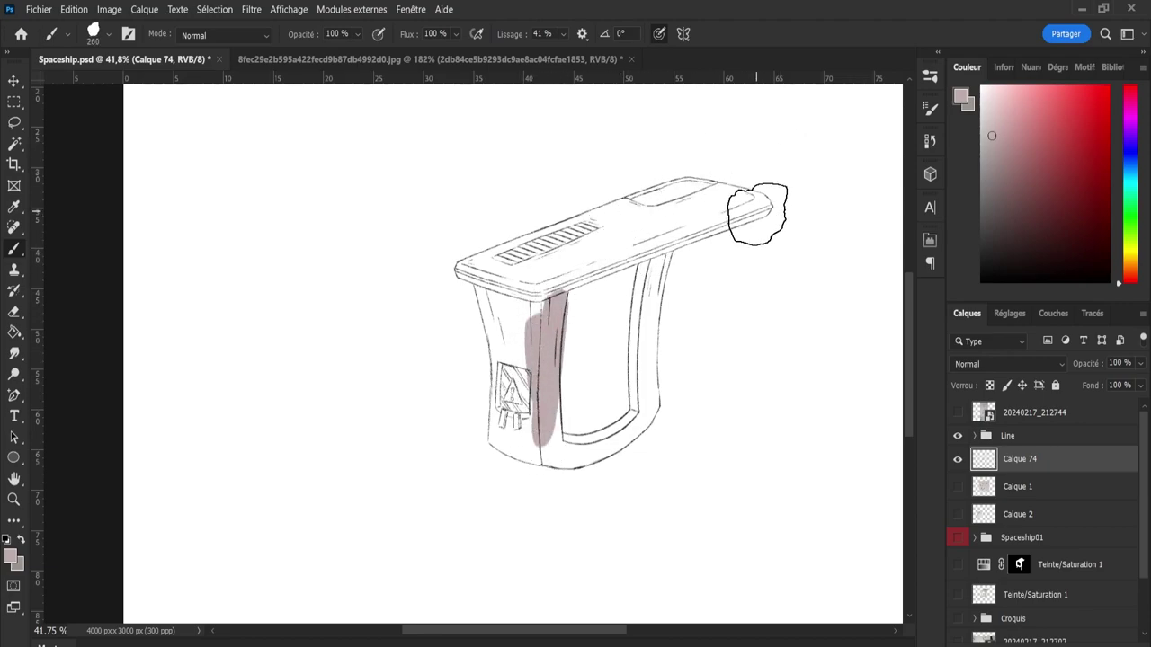
key("Tab")
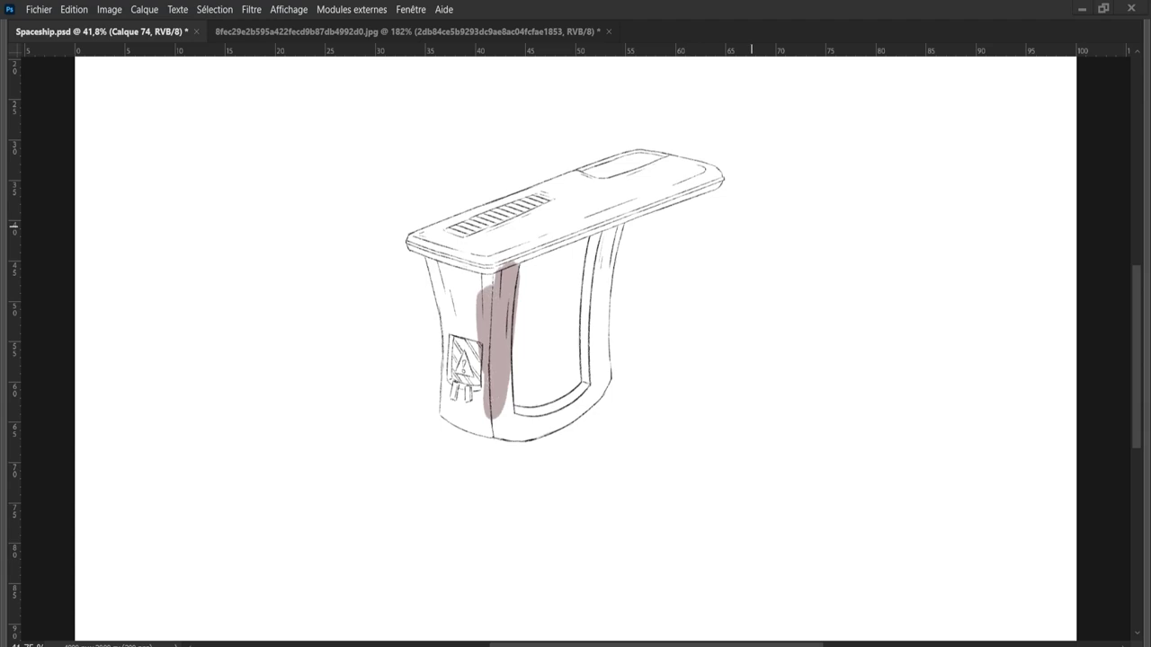
key("Tab")
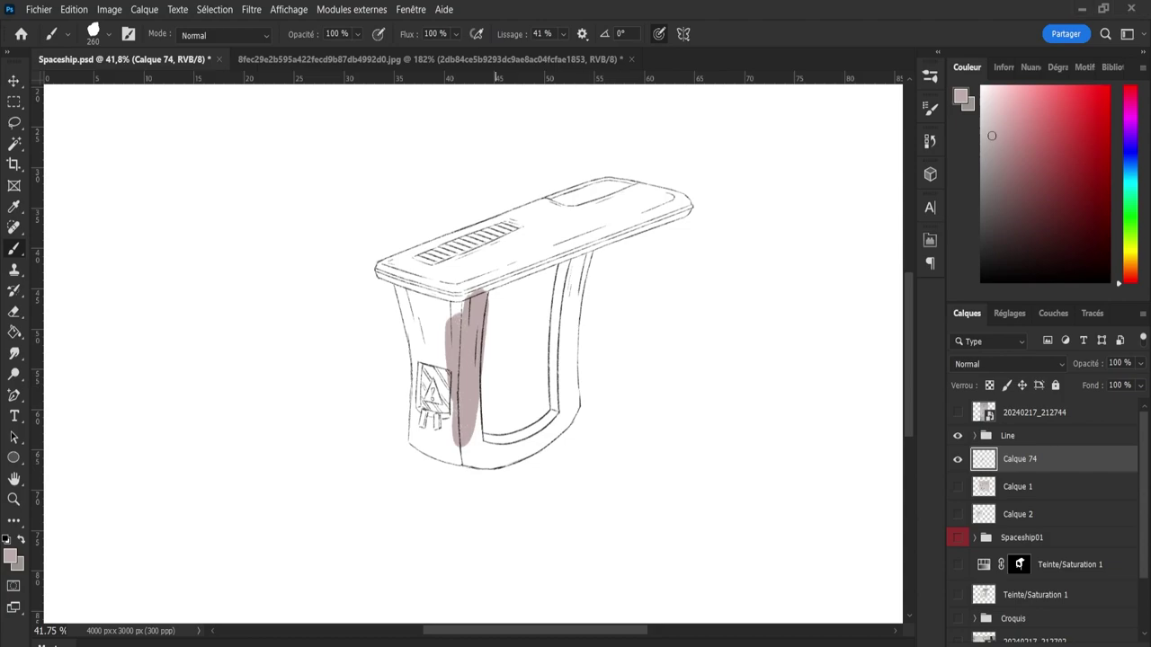
mouse_move(472, 286)
left_mouse_down()
mouse_move(529, 314)
mouse_move(521, 269)
left_mouse_up()
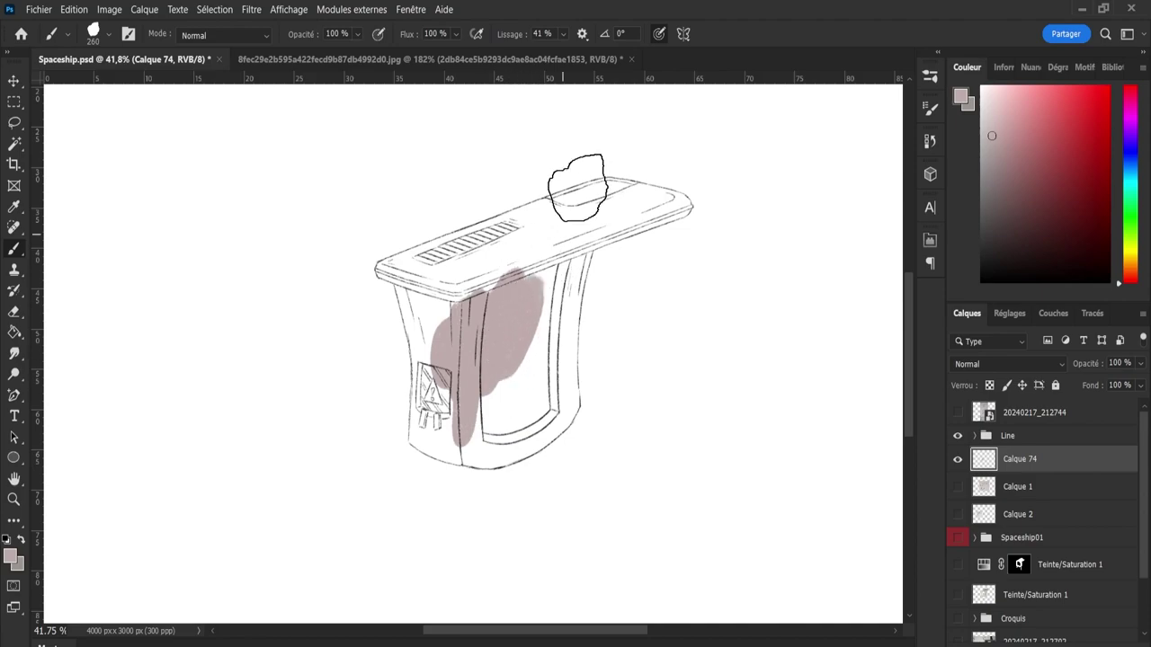
left_click_drag(562, 33, 538, 33)
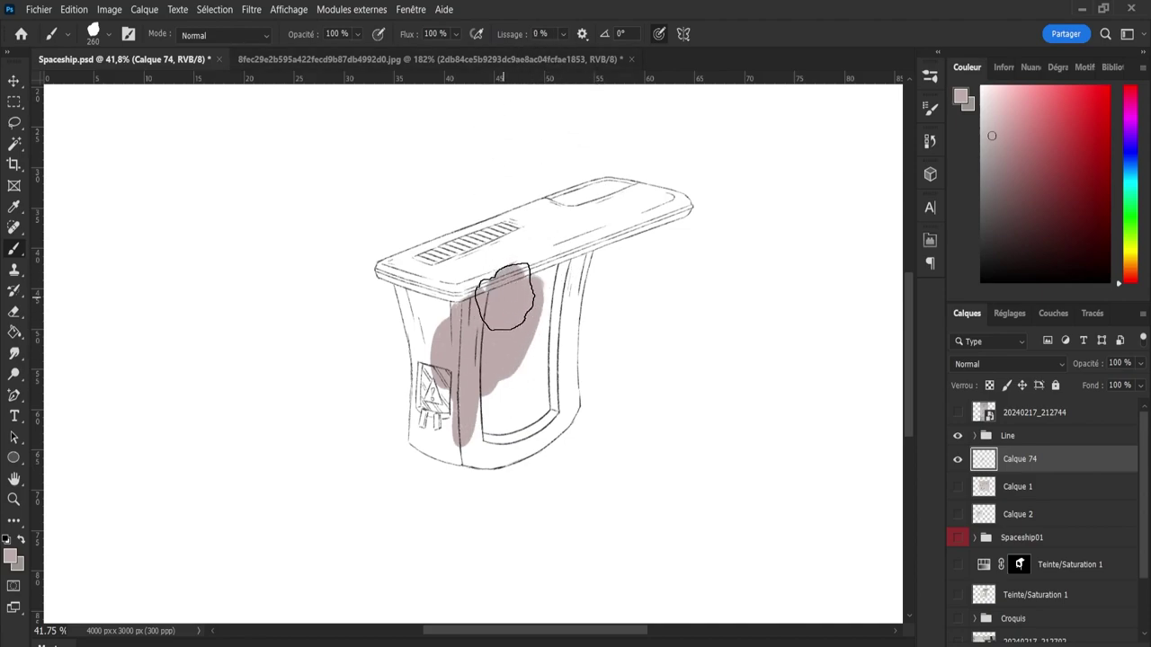
left_click_drag(495, 283, 606, 221)
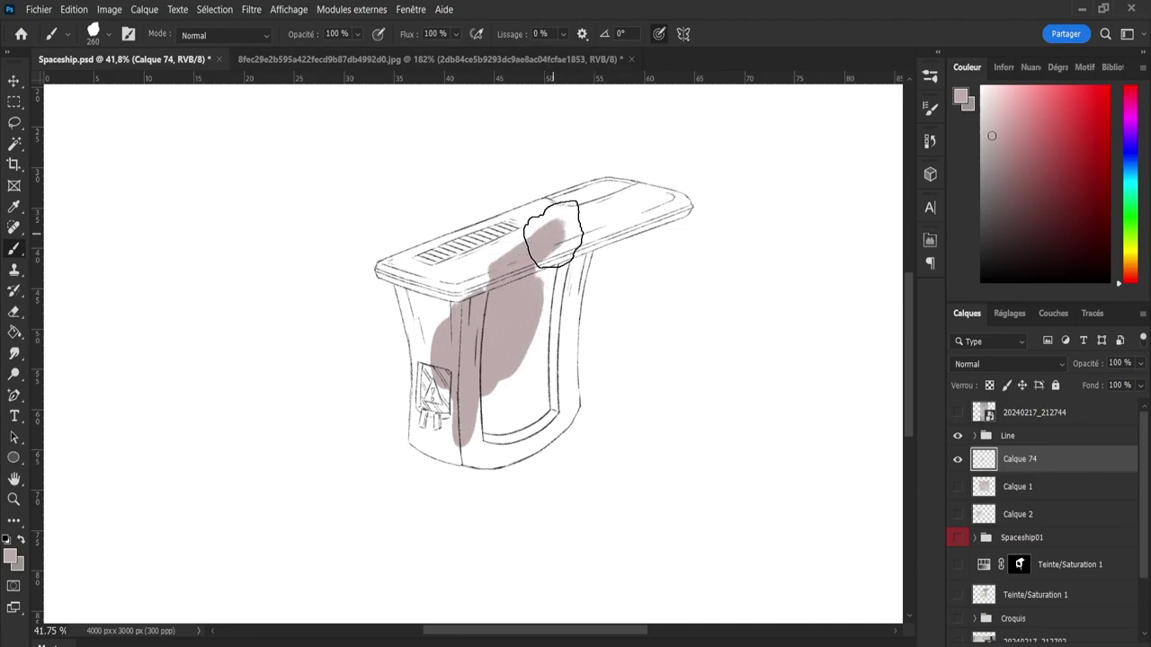
- Turn off Texture and Shape Dynamics in Brush Settings
left_click(930, 112)
left_click(603, 168)
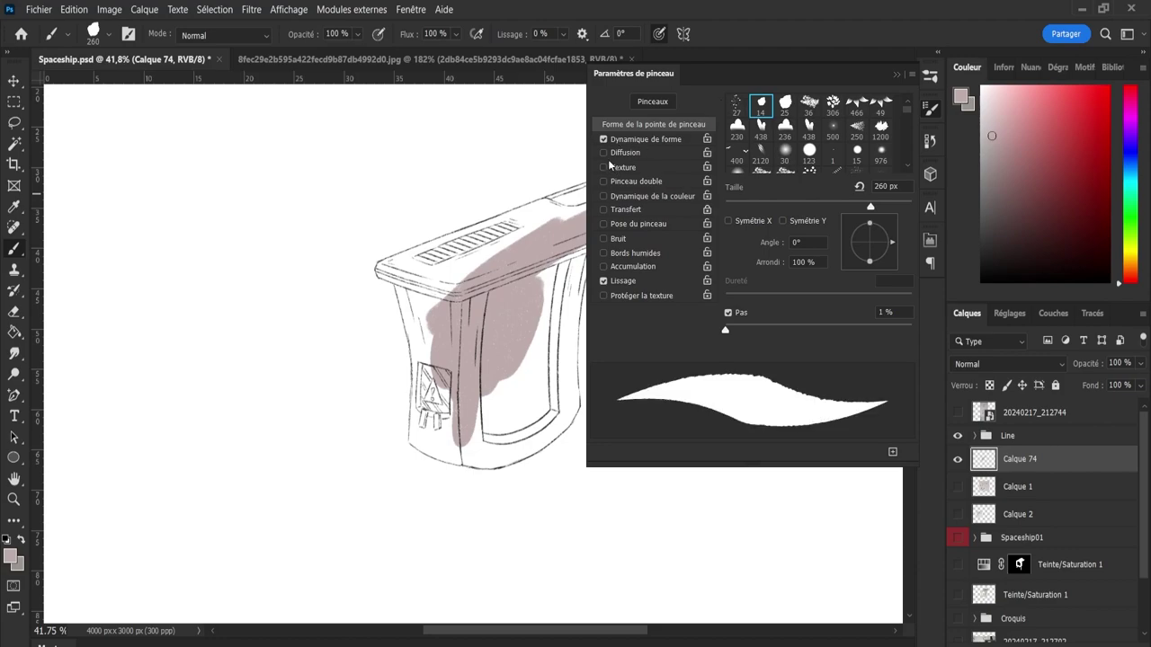
left_click(603, 139)
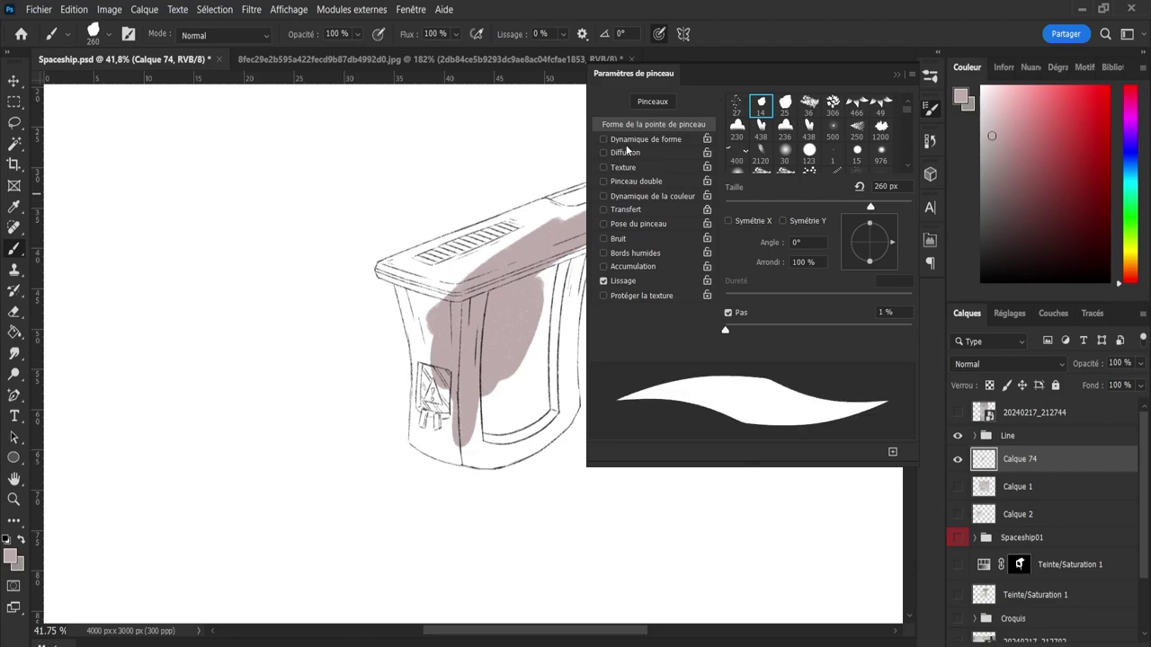
left_click(929, 112)
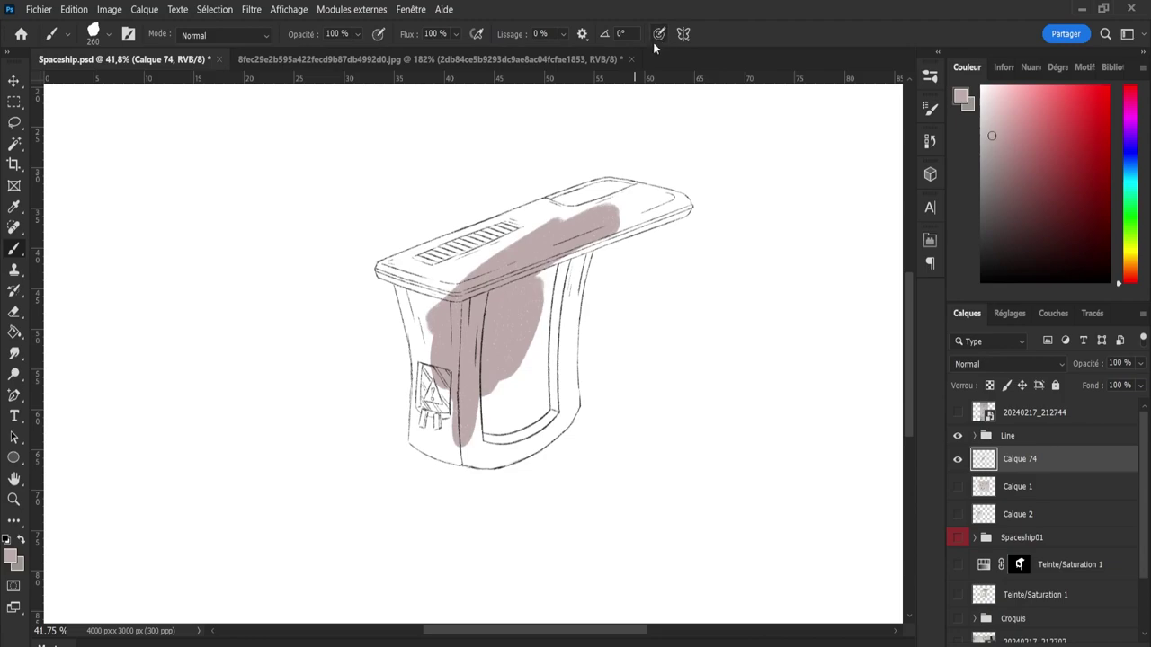
- Paint mauve over the top, left column and lower panel, and enable Calque 0's grey Color Overlay
mouse_move(460, 284)
left_mouse_down()
mouse_move(549, 279)
mouse_move(531, 351)
mouse_move(545, 349)
mouse_move(537, 339)
left_mouse_up()
left_click_drag(369, 277, 405, 277)
left_click_drag(494, 270, 486, 431)
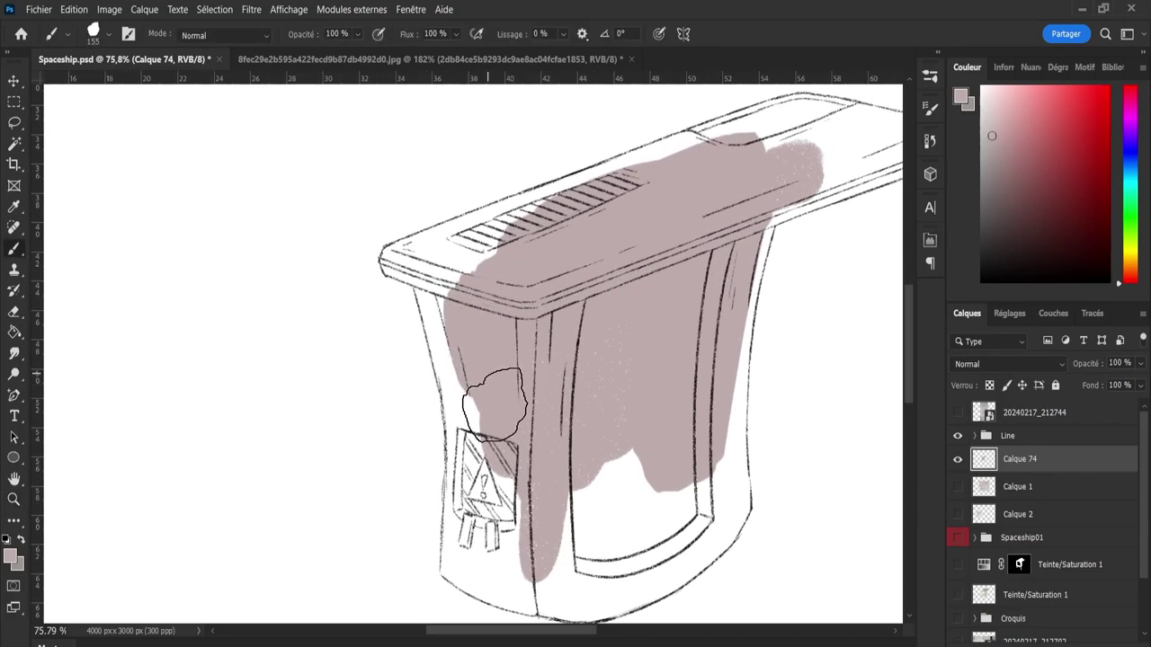
left_click_drag(486, 378, 490, 512)
scroll(1144, 495, "down", 2)
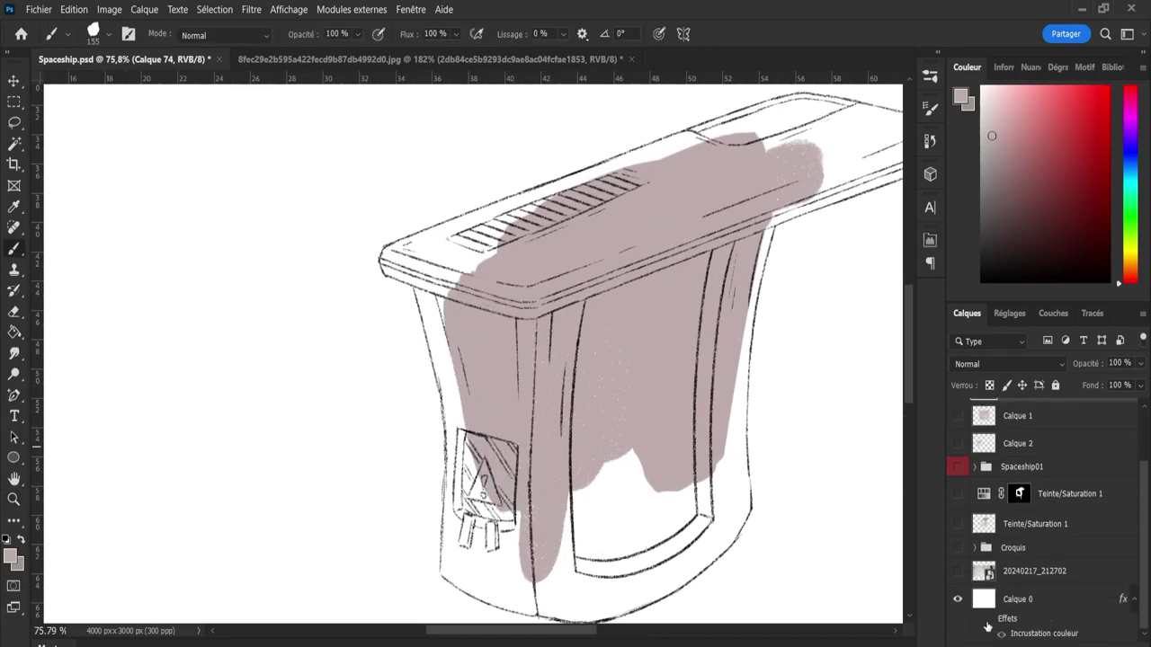
left_click(988, 623)
scroll(1034, 540, "up", 1)
scroll(1034, 539, "up", 1)
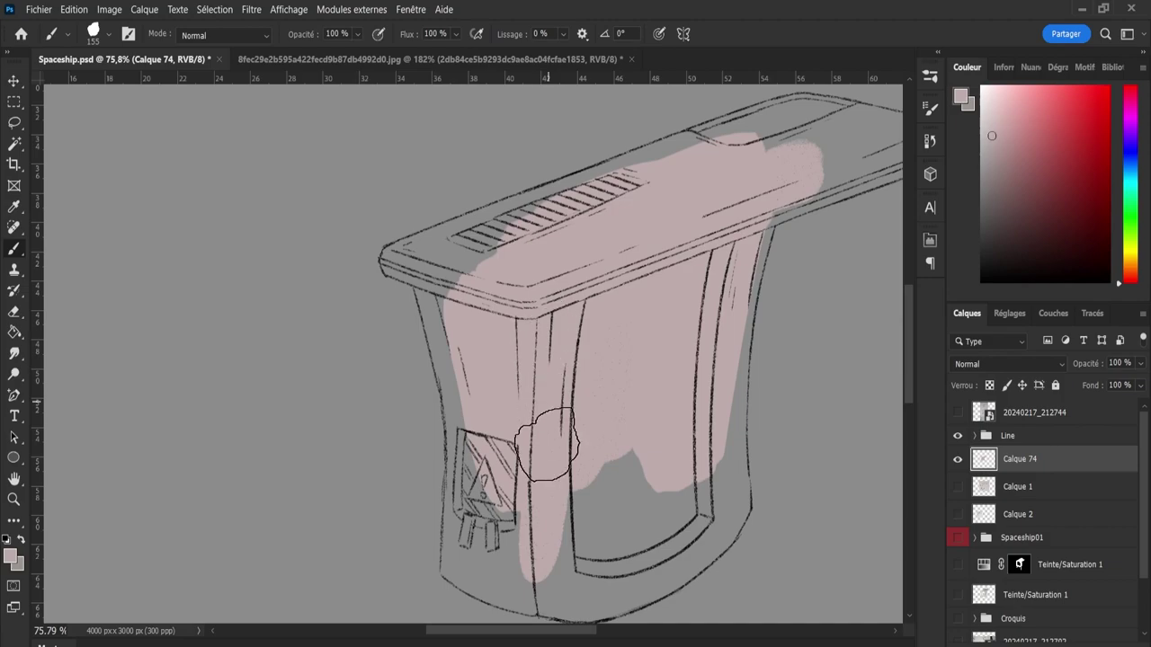
mouse_move(547, 445)
left_mouse_down()
mouse_move(616, 424)
mouse_move(674, 360)
mouse_move(681, 321)
left_mouse_up()
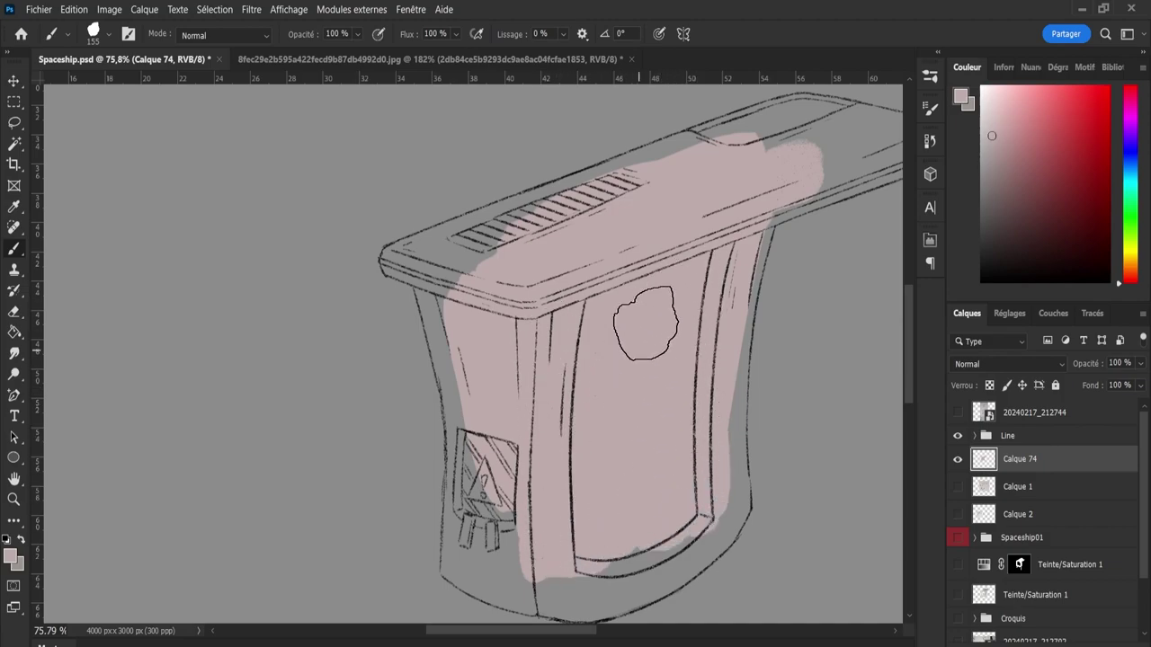
mouse_move(501, 257)
left_mouse_down()
mouse_move(462, 257)
mouse_move(437, 282)
mouse_move(453, 289)
mouse_move(452, 347)
mouse_move(462, 334)
mouse_move(437, 257)
mouse_move(527, 244)
mouse_move(711, 159)
mouse_move(624, 185)
mouse_move(746, 159)
mouse_move(764, 120)
mouse_move(750, 151)
mouse_move(779, 133)
mouse_move(829, 139)
mouse_move(810, 136)
mouse_move(820, 148)
mouse_move(713, 199)
mouse_move(758, 185)
mouse_move(699, 244)
mouse_move(745, 242)
mouse_move(707, 275)
left_mouse_up()
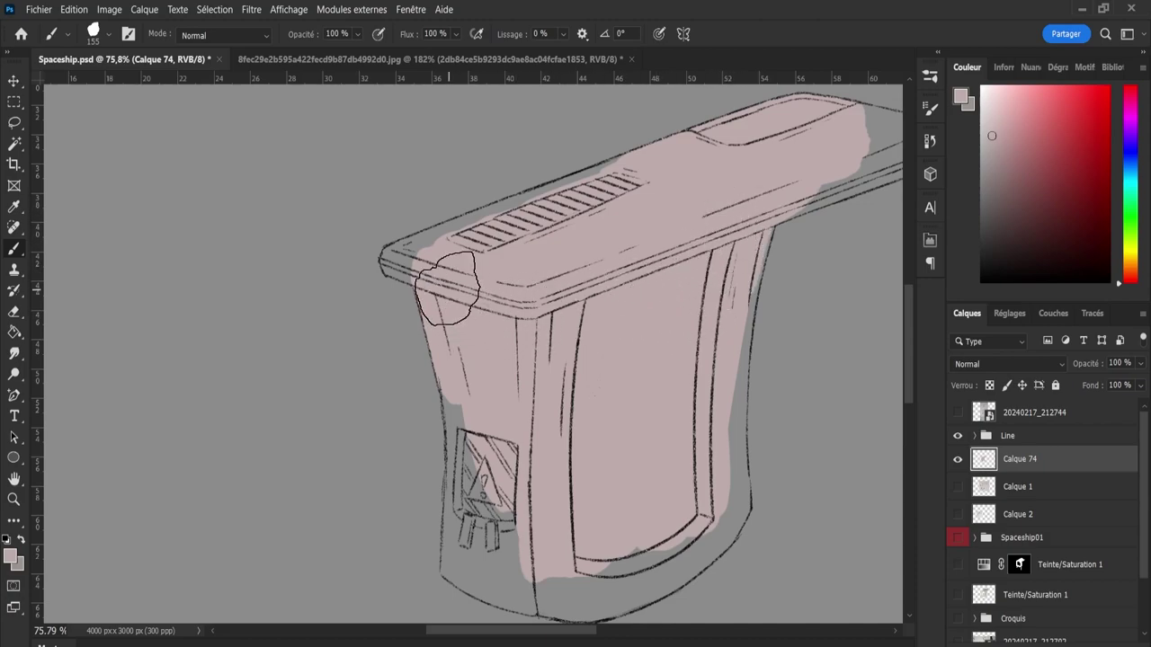
- Fill the lid's left corner with mauve at closer zoom, using a smaller brush
key("z")
left_click_drag(323, 248, 394, 278)
key("b")
mouse_move(560, 288)
left_mouse_down()
mouse_move(527, 296)
mouse_move(591, 266)
mouse_move(552, 304)
mouse_move(511, 287)
mouse_move(565, 259)
mouse_move(545, 259)
mouse_move(606, 243)
left_mouse_up()
key("bracketleft")
key("bracketleft")
key("bracketleft")
- Fill the grey gaps between the lid edge and the vent with mauve
key("e")
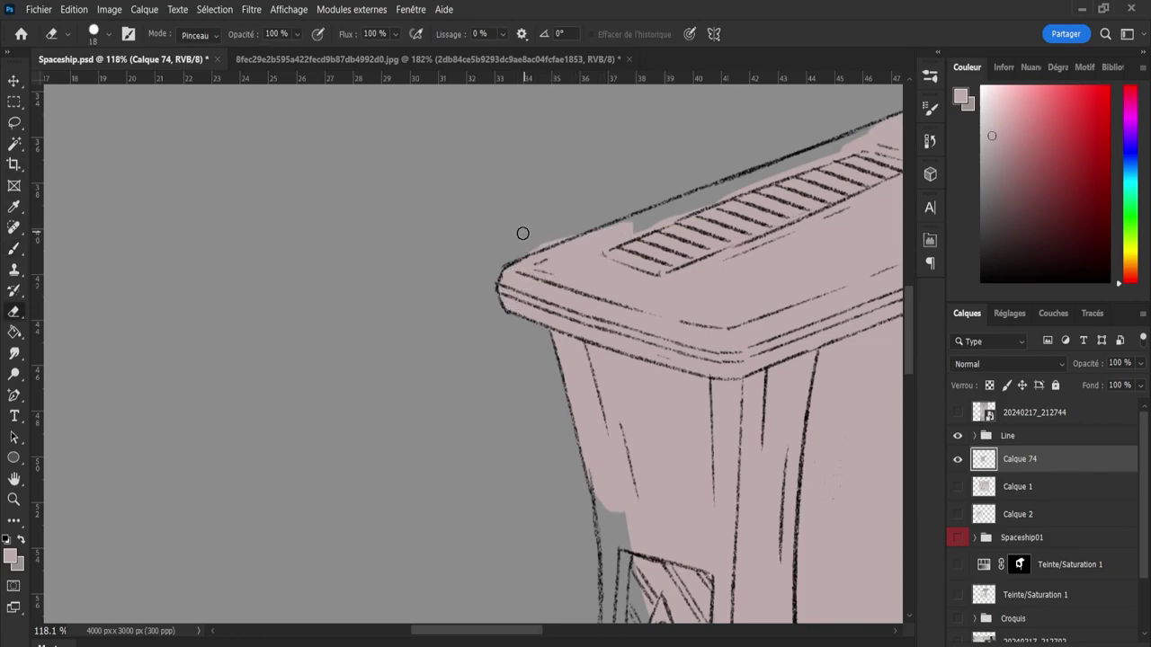
key("b")
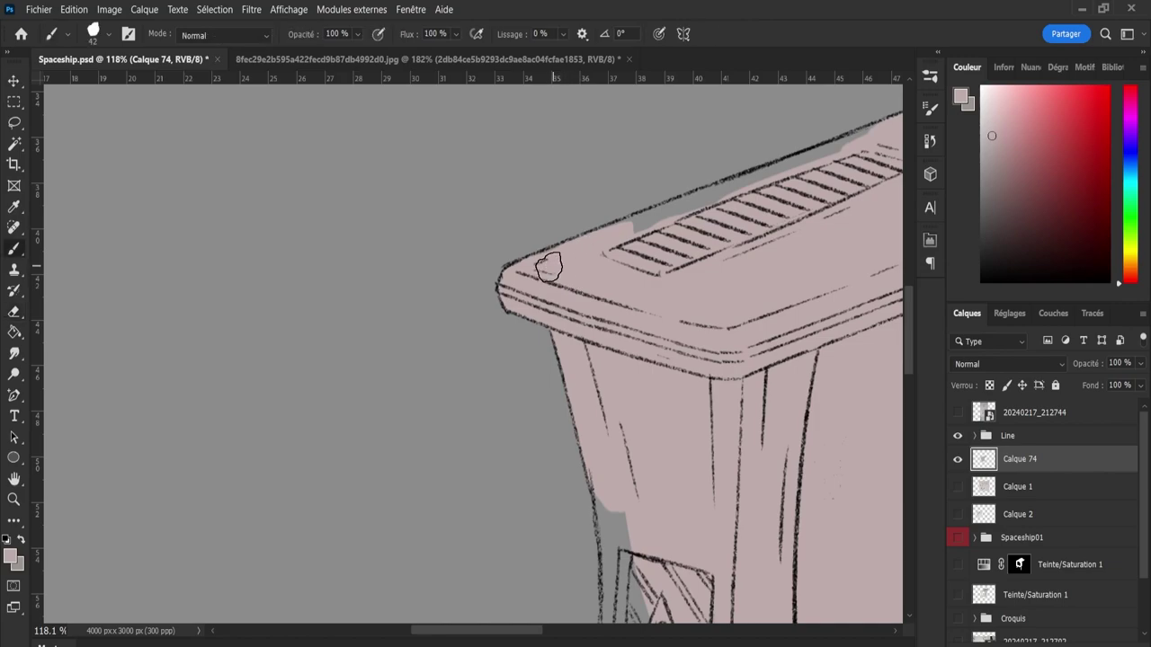
left_click_drag(639, 225, 675, 212)
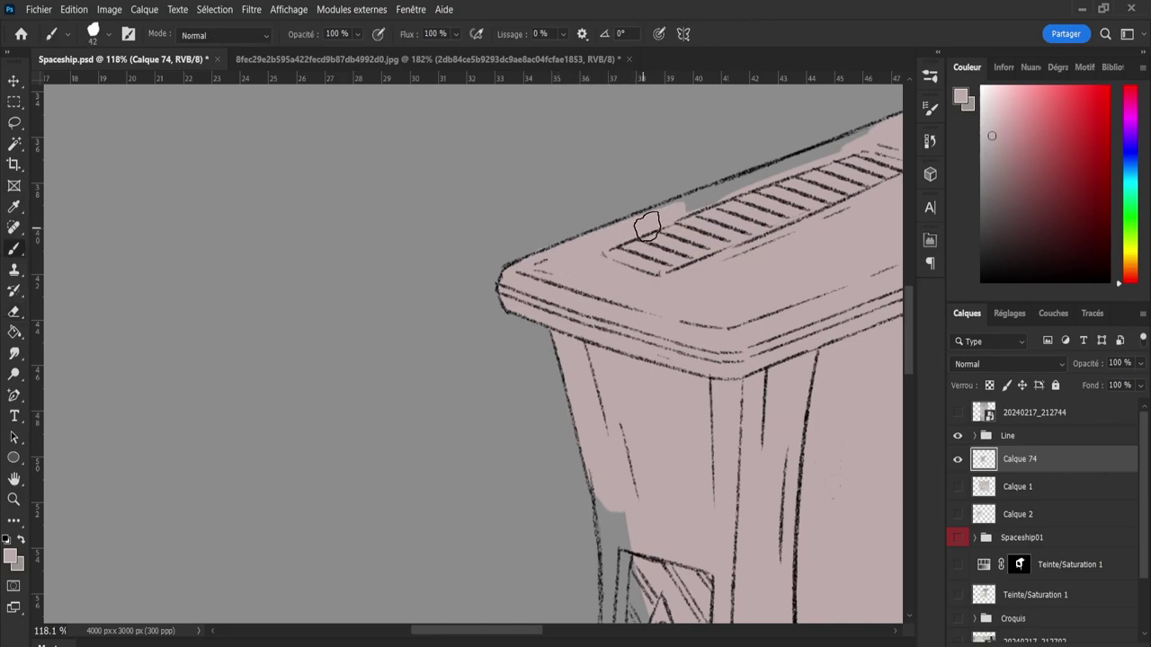
left_click_drag(618, 239, 873, 123)
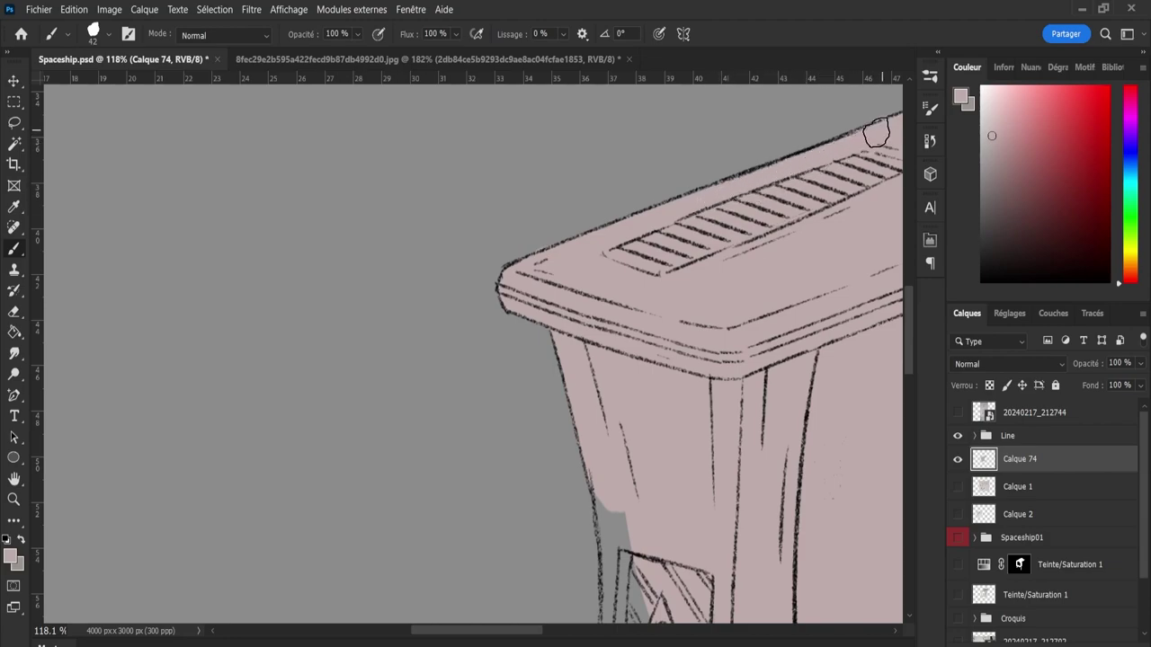
- Fill the lid's right end with mauve and erase stray paint from its rounded edge
key("z")
left_click_drag(684, 172, 495, 282)
key("e")
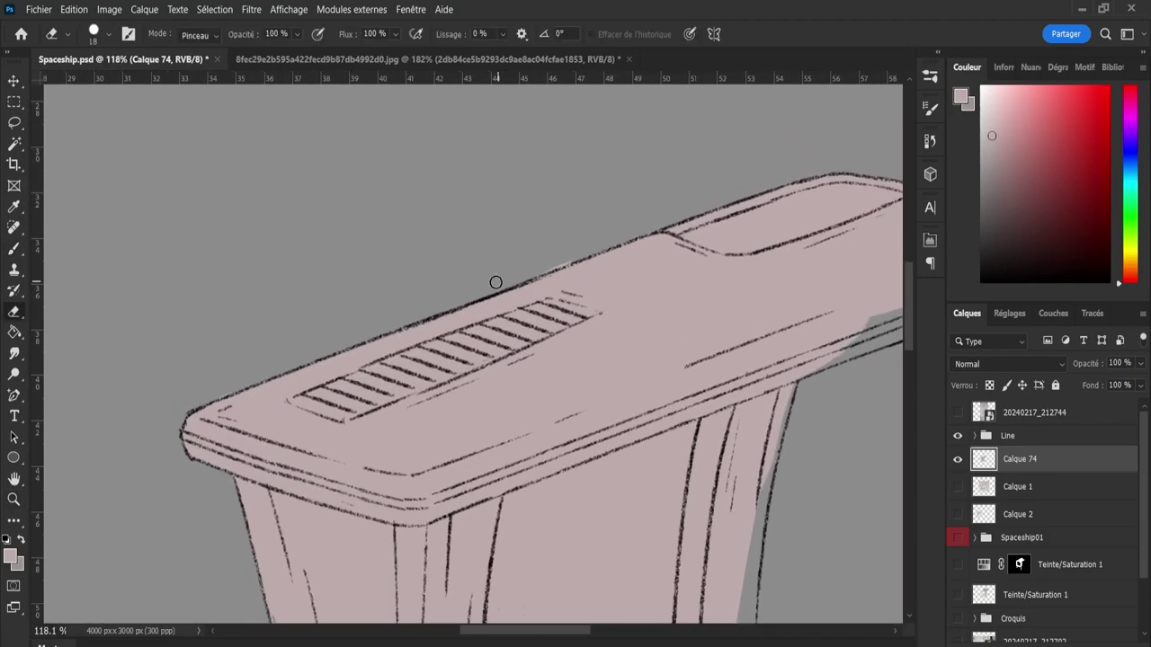
key("z")
mouse_move(617, 188)
left_mouse_down()
mouse_move(523, 286)
mouse_move(599, 275)
mouse_move(815, 203)
mouse_move(624, 185)
mouse_move(740, 174)
mouse_move(689, 159)
mouse_move(812, 192)
left_mouse_up()
key("b")
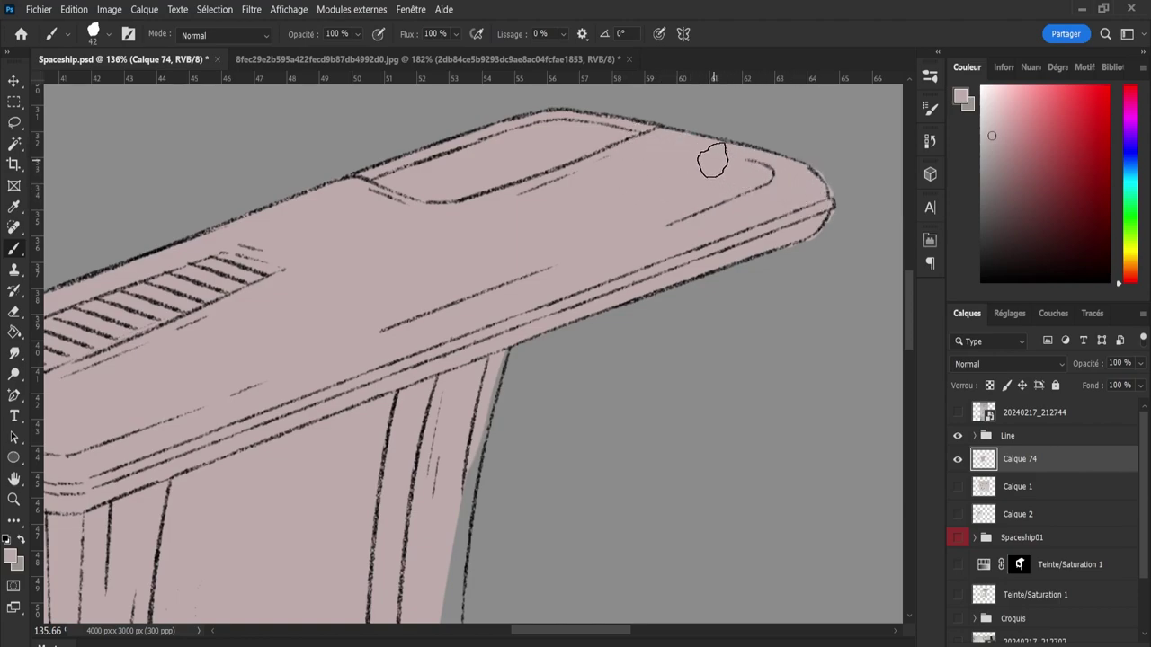
key("e")
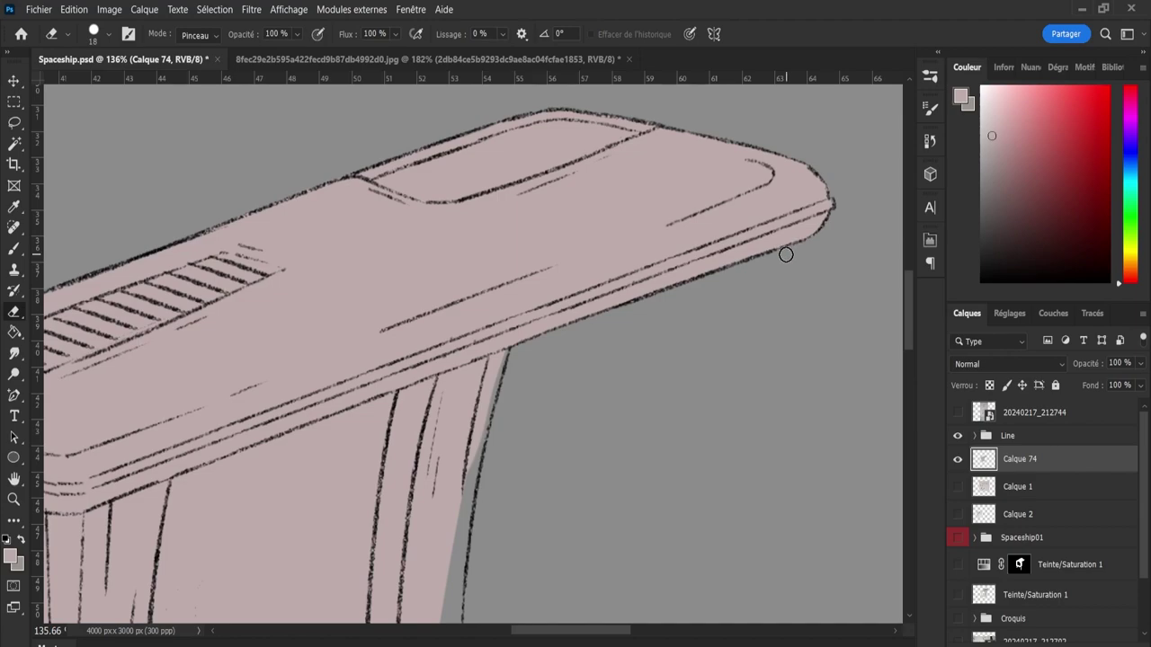
key("z")
left_click_drag(786, 254, 710, 256)
- Zoom into the lower body, paint its lower-left corner pink, and shrink the brush
left_click_drag(503, 449, 544, 451)
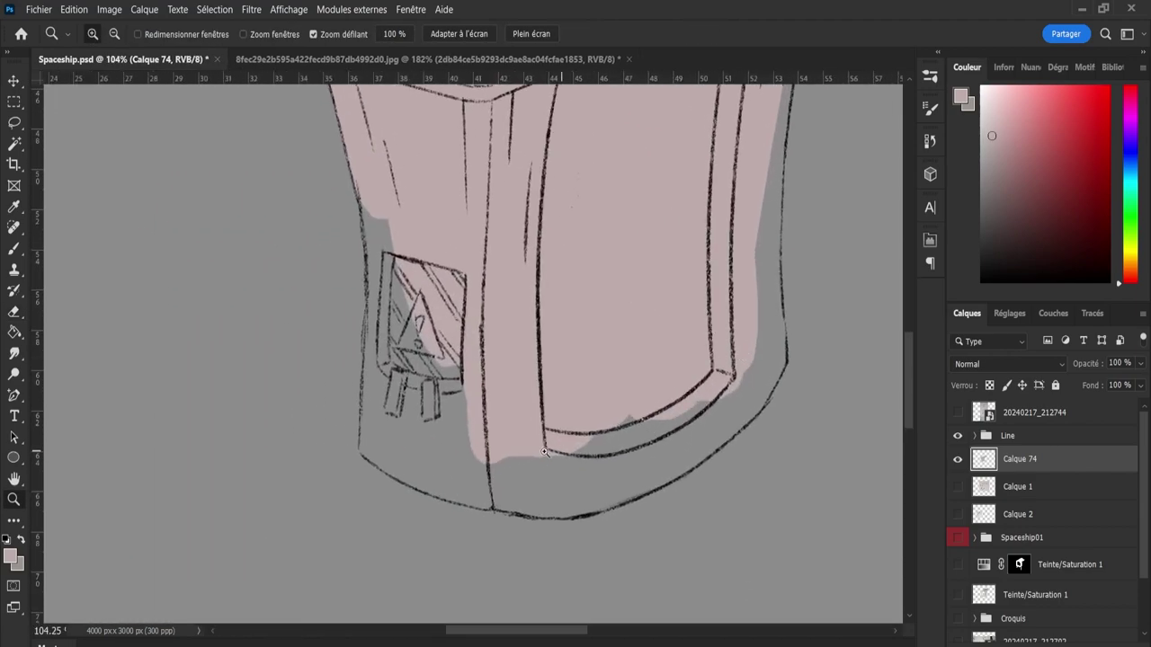
key("b")
mouse_move(462, 432)
left_mouse_down()
mouse_move(506, 475)
mouse_move(441, 468)
mouse_move(429, 481)
mouse_move(397, 445)
mouse_move(372, 451)
mouse_move(372, 206)
mouse_move(398, 379)
mouse_move(383, 444)
mouse_move(432, 376)
mouse_move(457, 377)
left_mouse_up()
key("e")
key("b")
key("bracketleft")
key("bracketleft")
key("bracketleft")
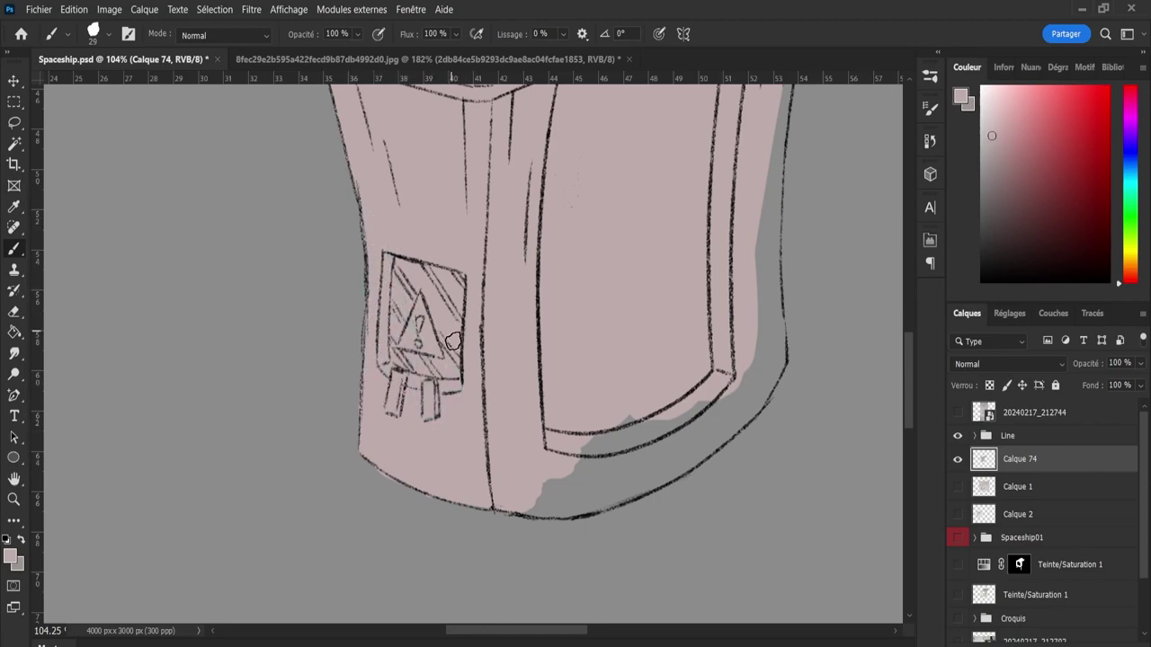
- Paint pink over the grey below the window edge and at the bottom right
key("e")
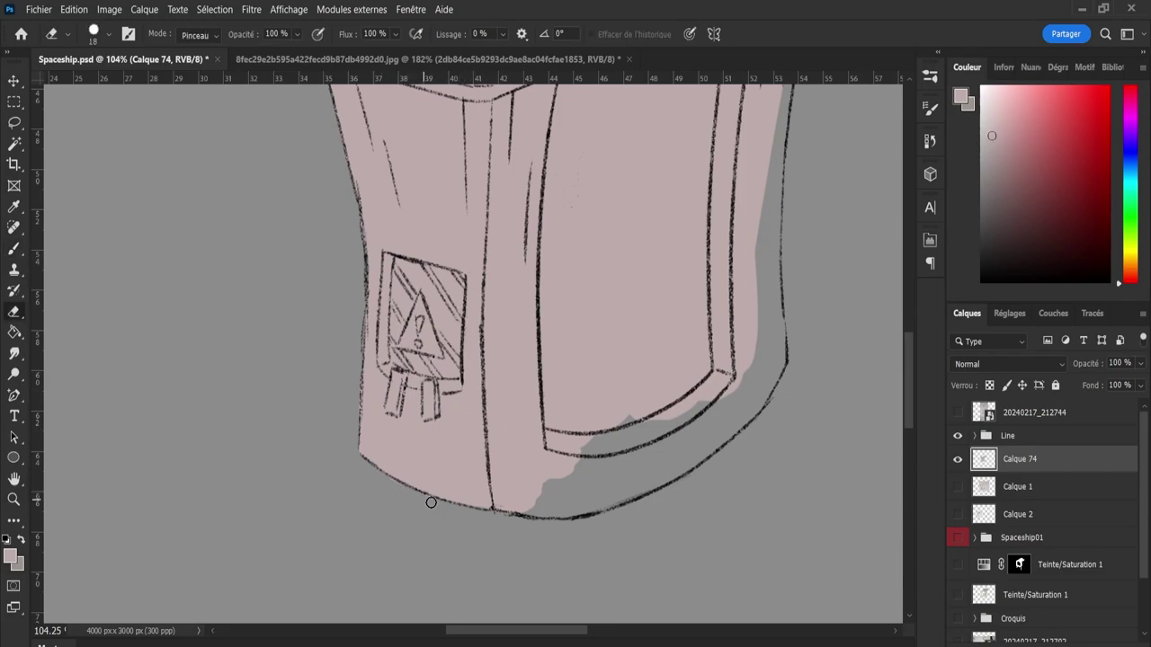
key("b")
mouse_move(552, 437)
left_mouse_down()
mouse_move(531, 462)
mouse_move(549, 469)
left_mouse_up()
key("e")
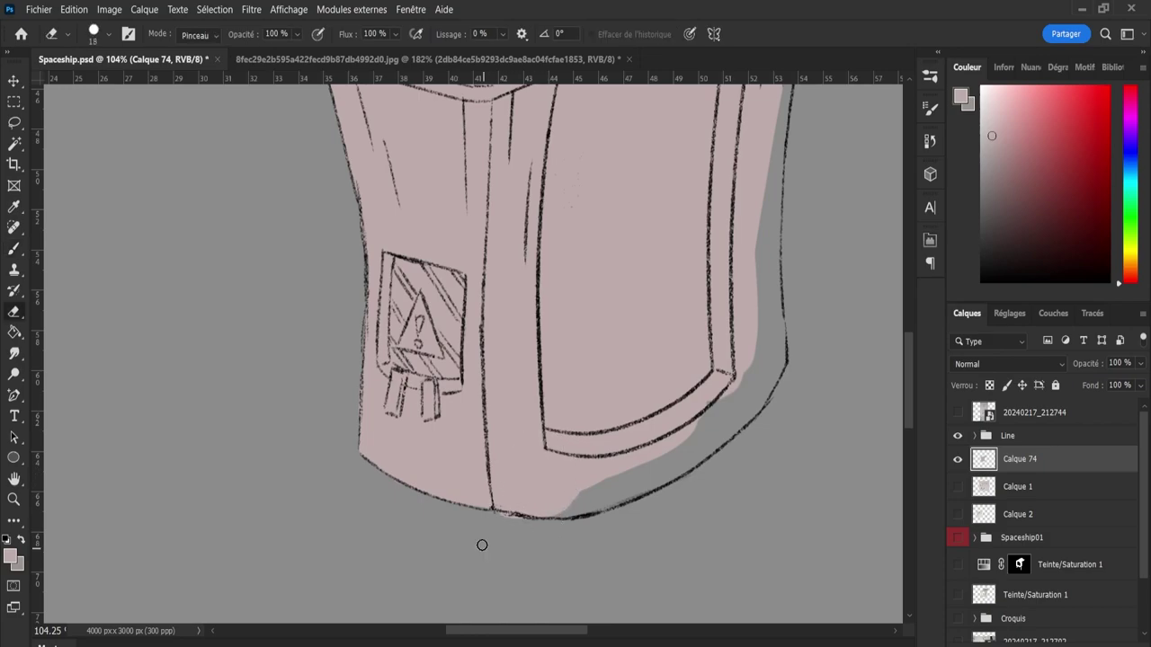
key("b")
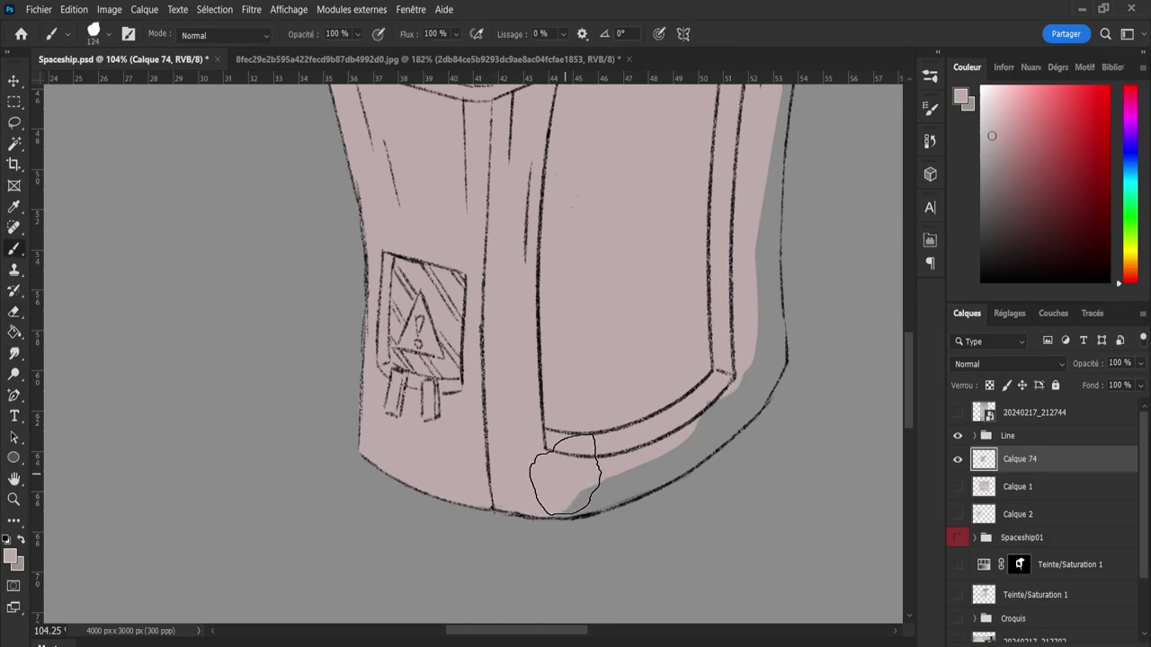
mouse_move(547, 476)
left_mouse_down()
mouse_move(596, 476)
mouse_move(612, 462)
left_mouse_up()
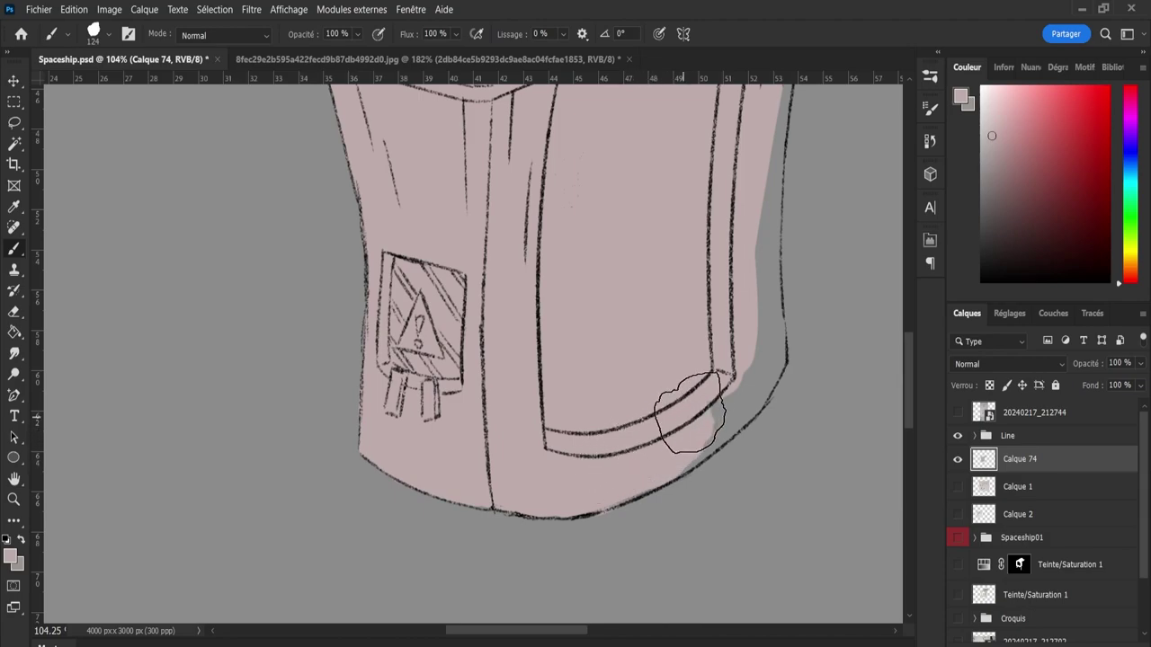
- Fill the right edge and its grey notch pink, erasing paint spilling past the edge
mouse_move(730, 377)
left_mouse_down()
mouse_move(755, 321)
mouse_move(744, 296)
left_mouse_up()
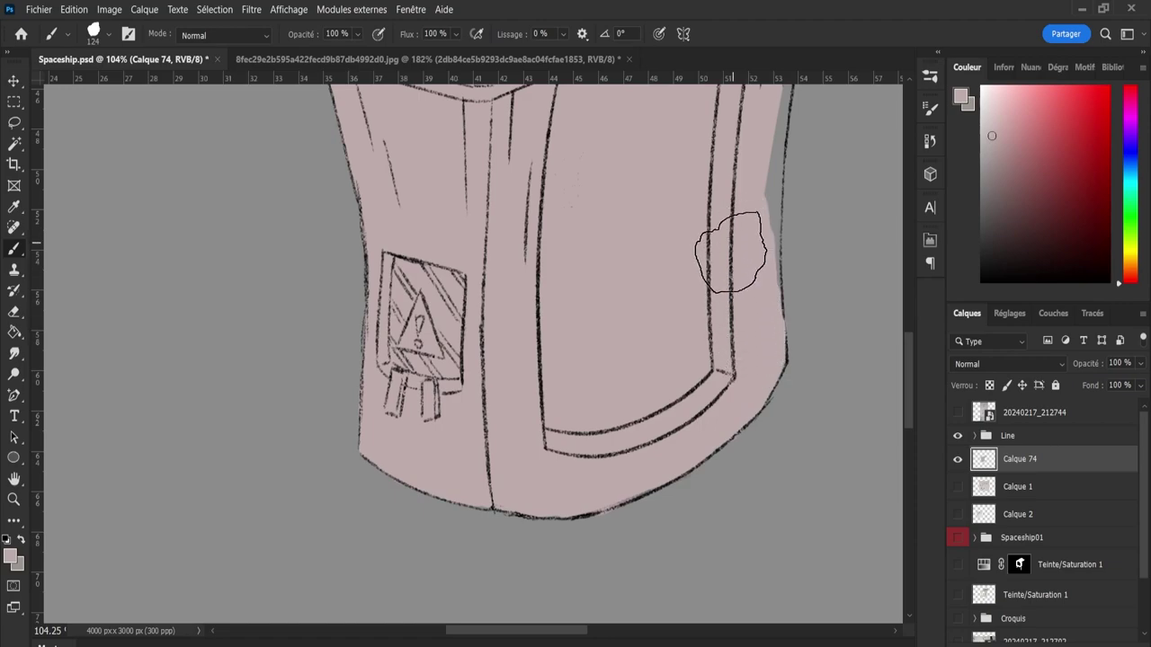
left_click_drag(907, 375, 906, 331)
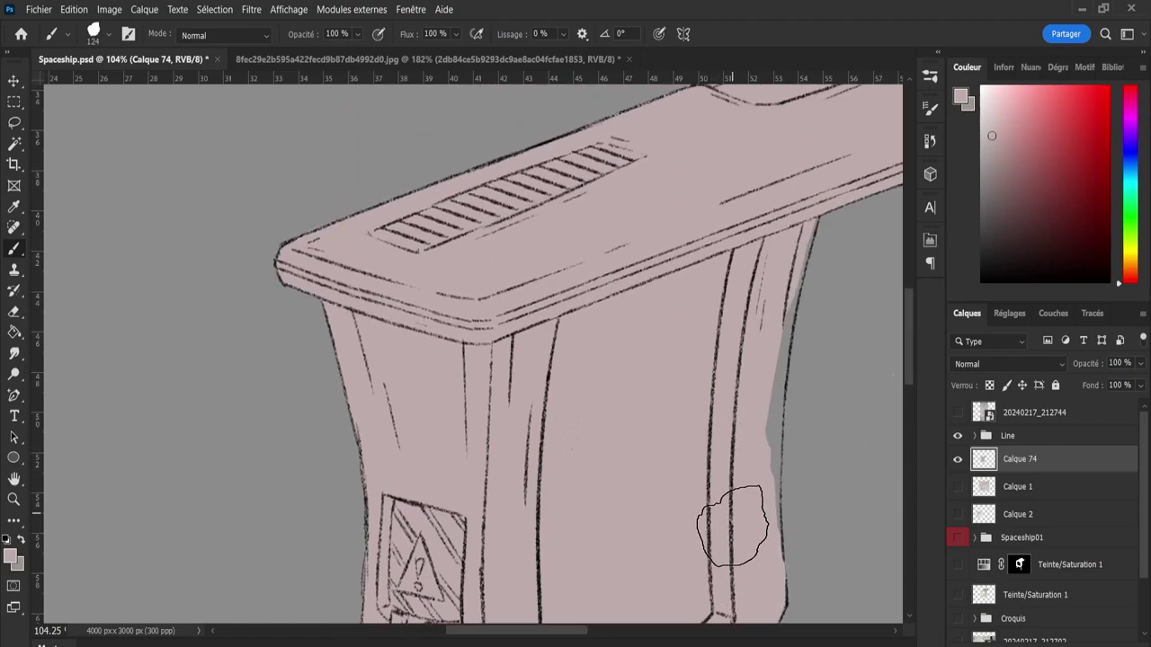
left_click_drag(735, 495, 765, 231)
key("e")
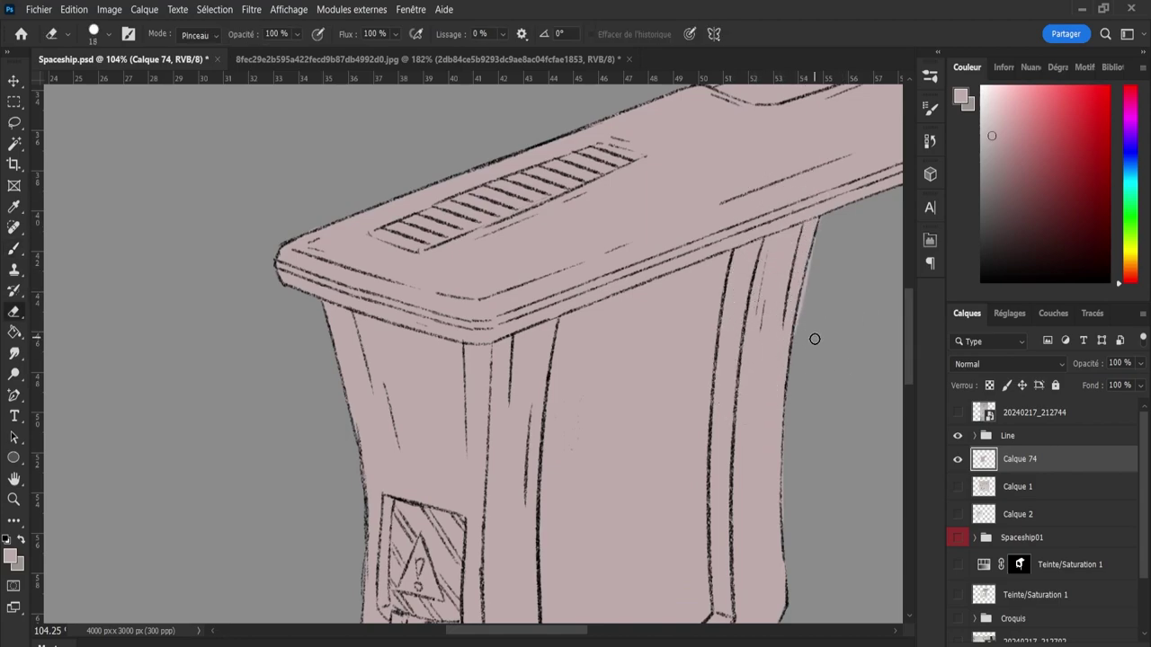
left_click_drag(804, 306, 823, 226)
key("b")
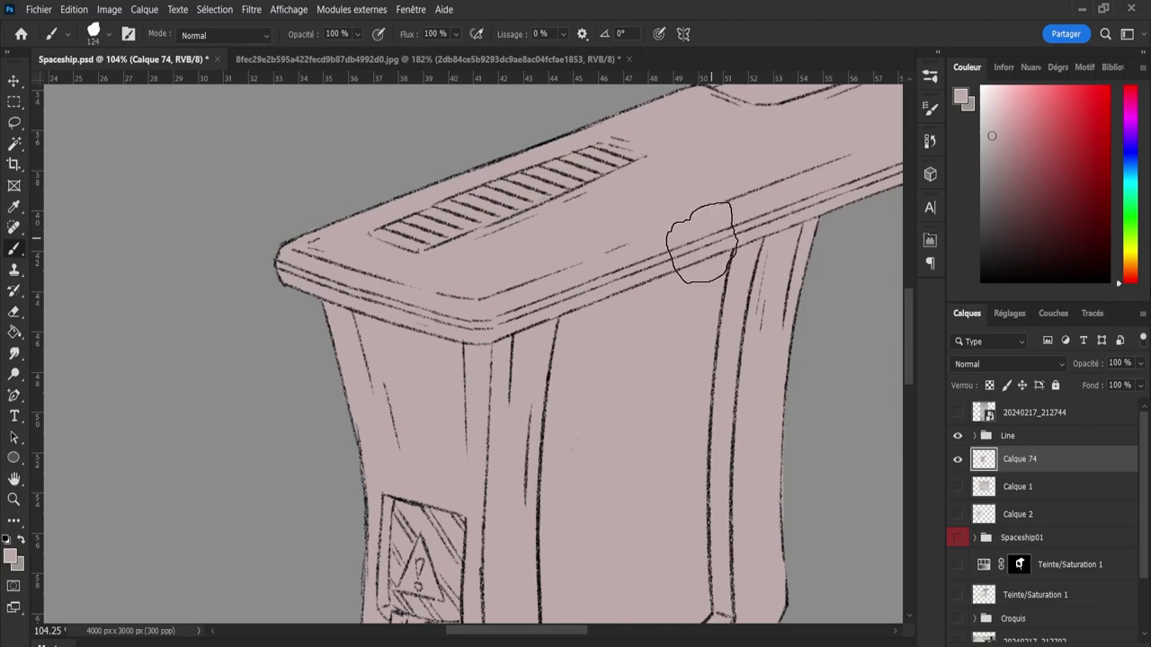
- Zoom out to view the whole drawing, then zoom back in on the lower body
key("z")
left_click(680, 243, "alt")
left_click(578, 375, "alt")
left_click_drag(578, 376, 820, 438)
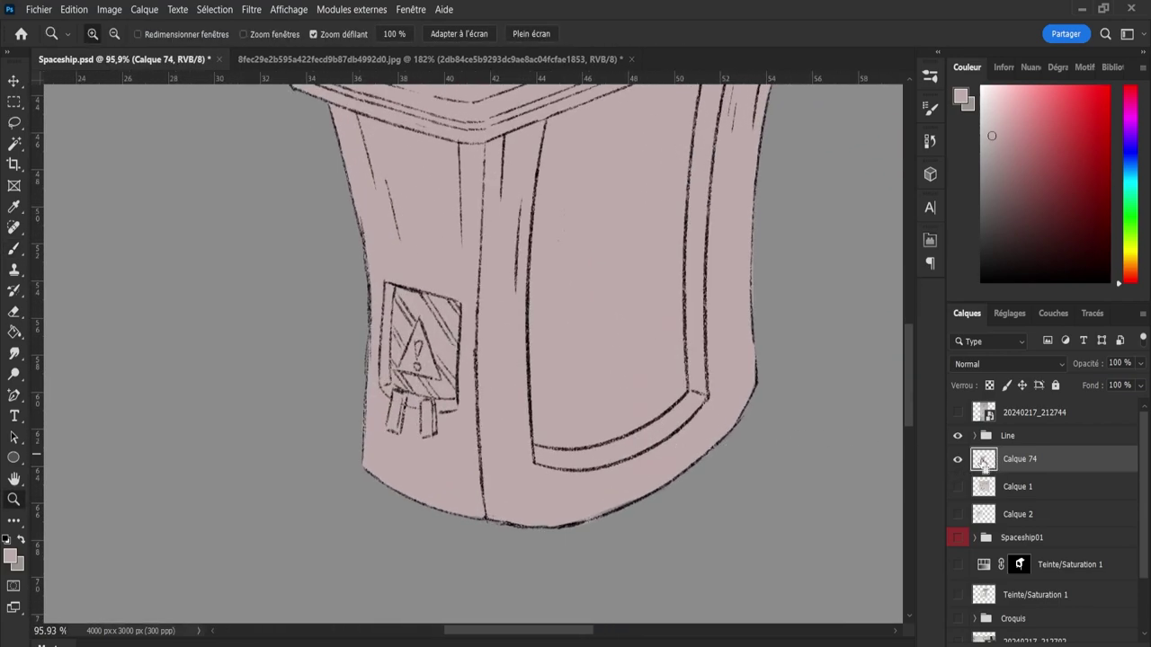
- Load Calque 74's painted area as a selection to check the fill edges
left_click(985, 459, "ctrl")
mouse_move(648, 374)
left_mouse_down()
mouse_move(593, 373)
mouse_move(620, 373)
left_mouse_up()
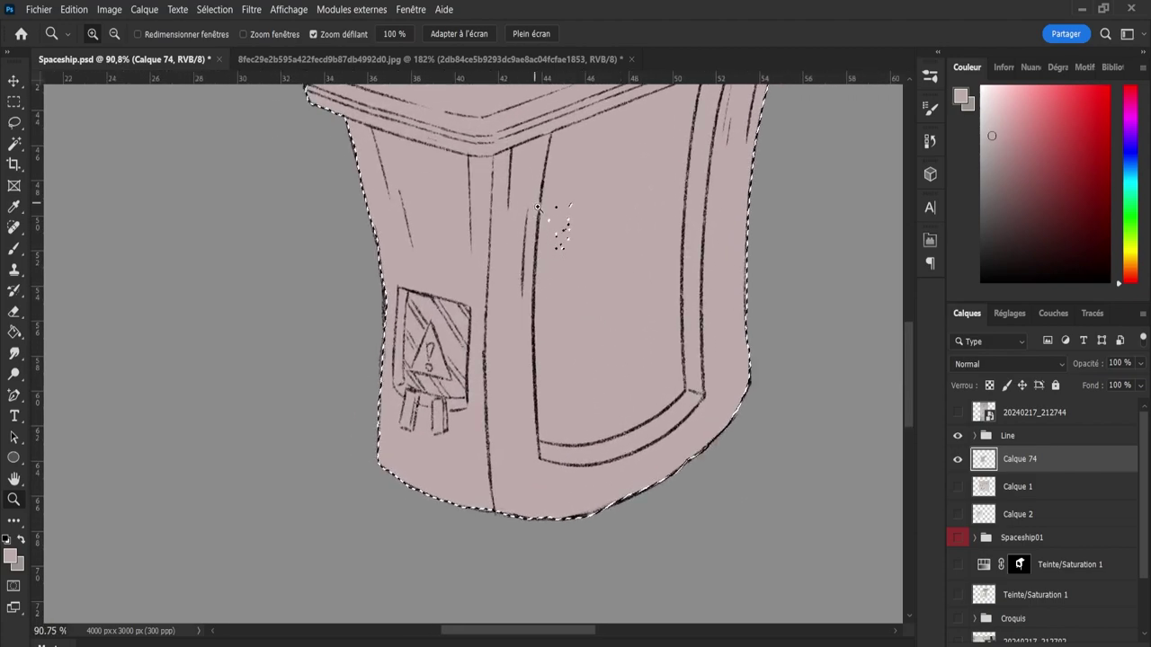
key("l")
key("ctrl+d")
key("b")
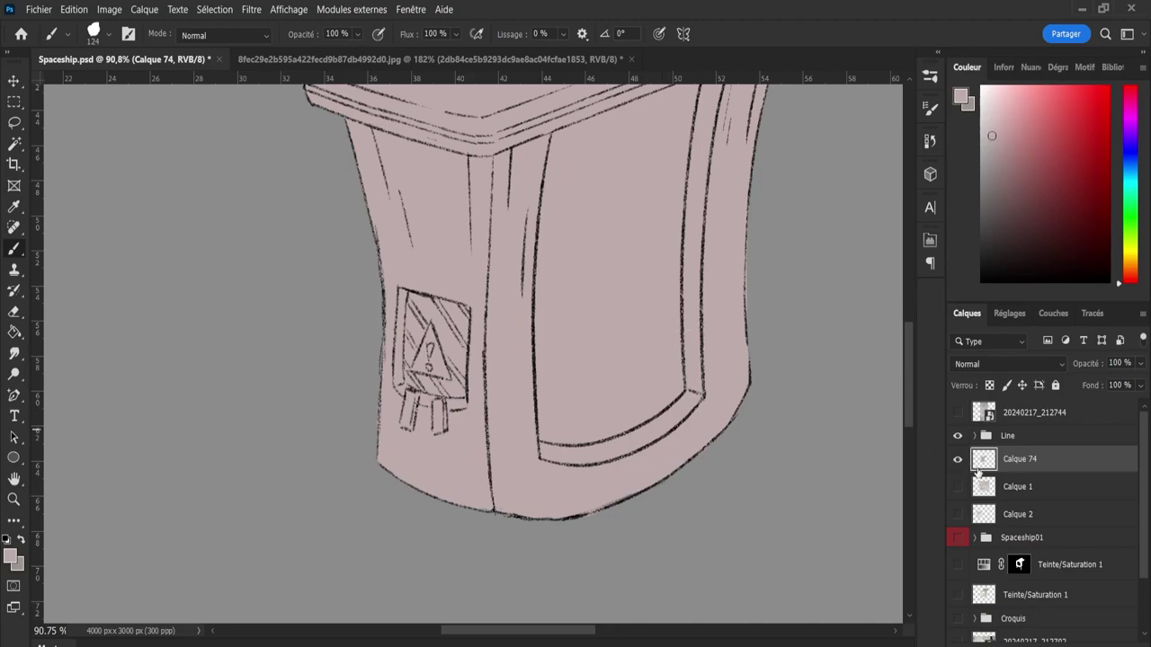
key("e")
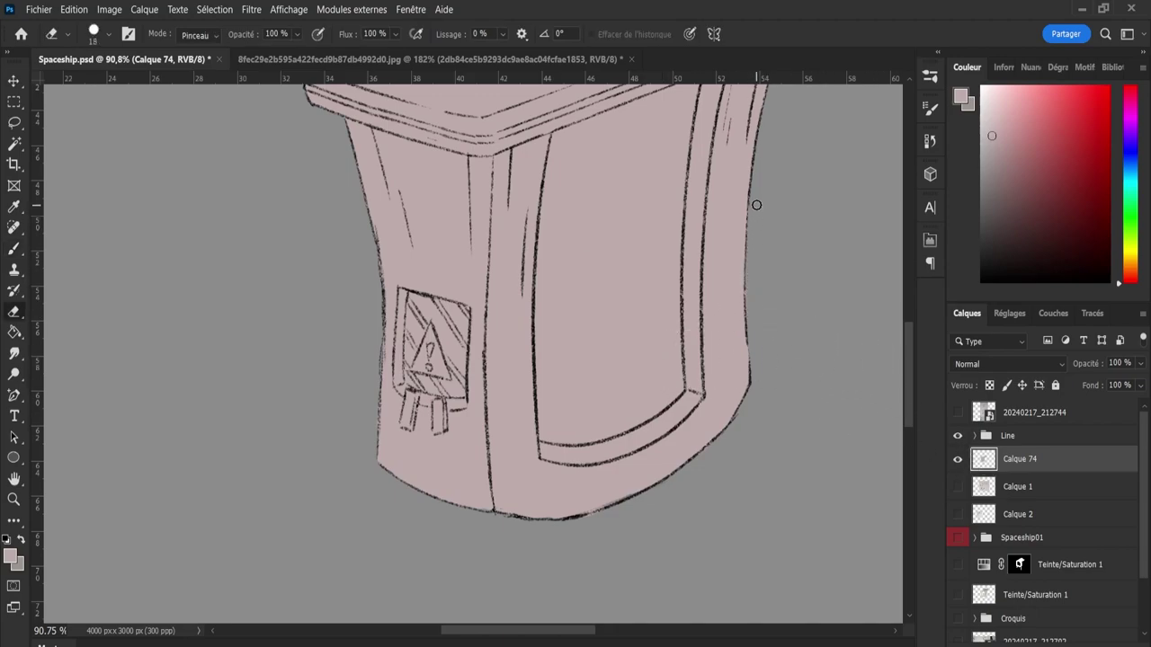
left_click(983, 476, "ctrl")
- Zoom out and toggle the fill selection off and on to inspect its edges
key("z")
left_click_drag(723, 382, 679, 382)
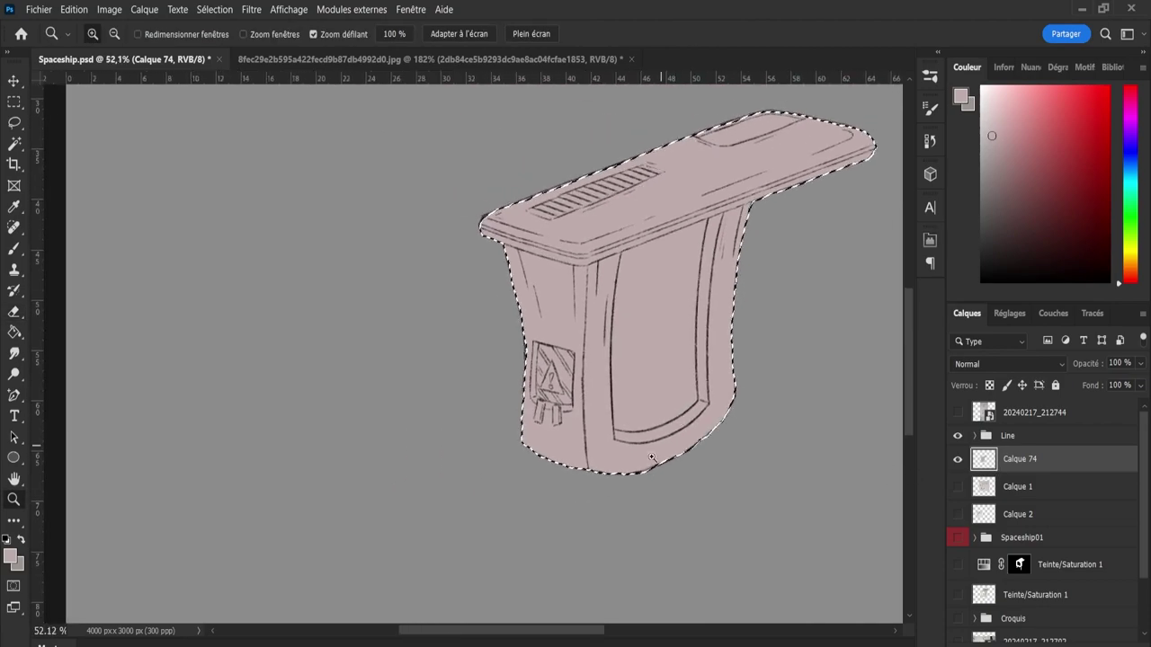
key("ctrl+d")
key("ctrl+z")
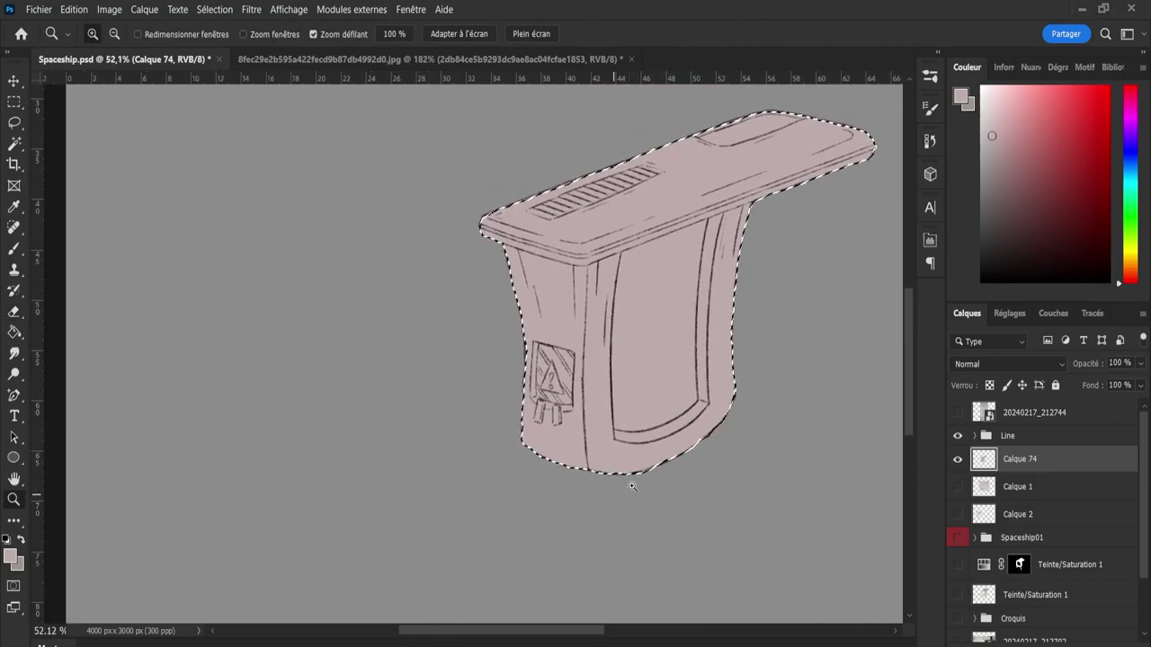
key("ctrl+d")
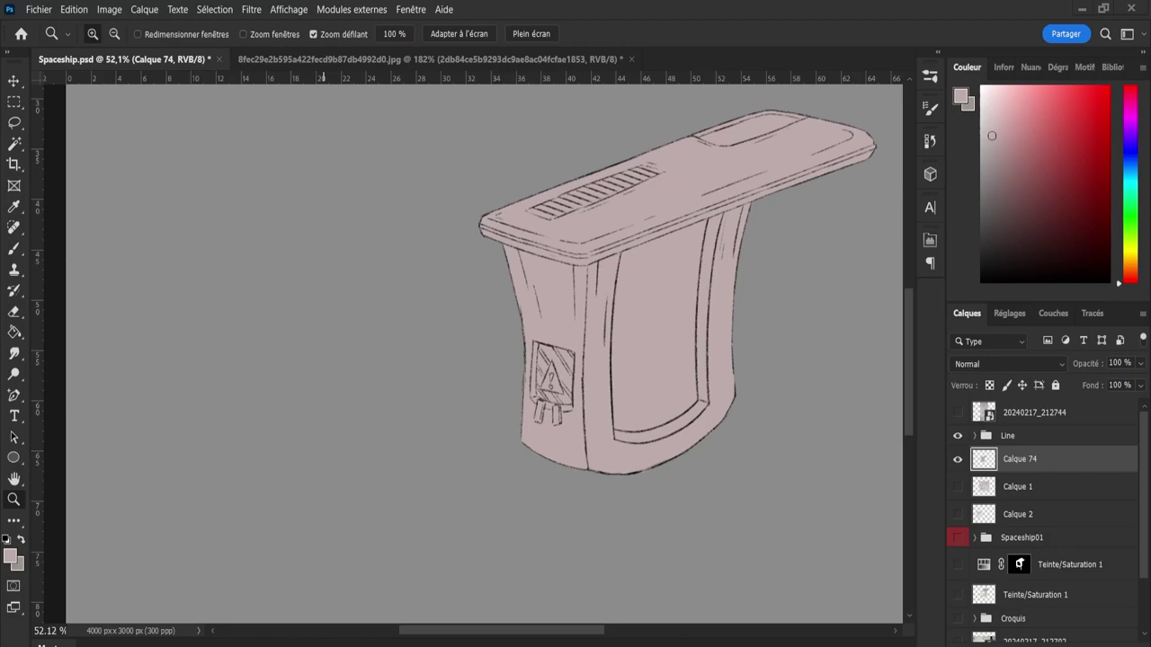
key("ctrl+shift+d")
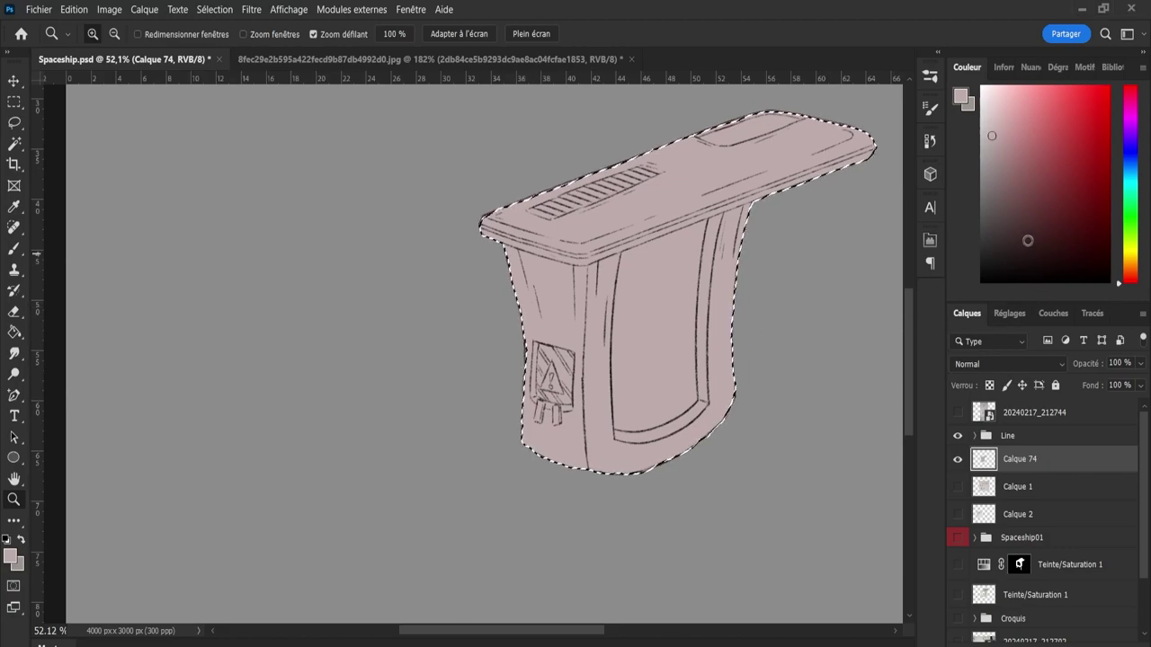
- Repaint the selected base fill in a pale beige/greenish grey with a large brush
left_click(984, 152)
left_click(987, 147)
key("b")
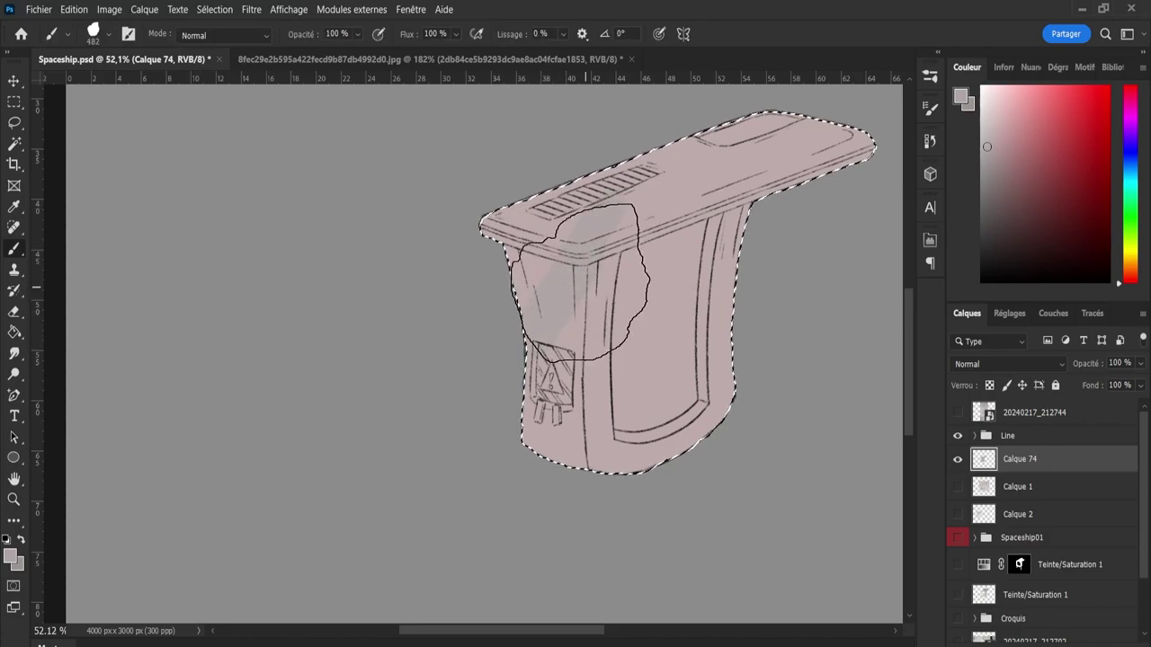
mouse_move(580, 283)
left_mouse_down()
mouse_move(606, 153)
mouse_move(609, 405)
mouse_move(886, 288)
left_mouse_up()
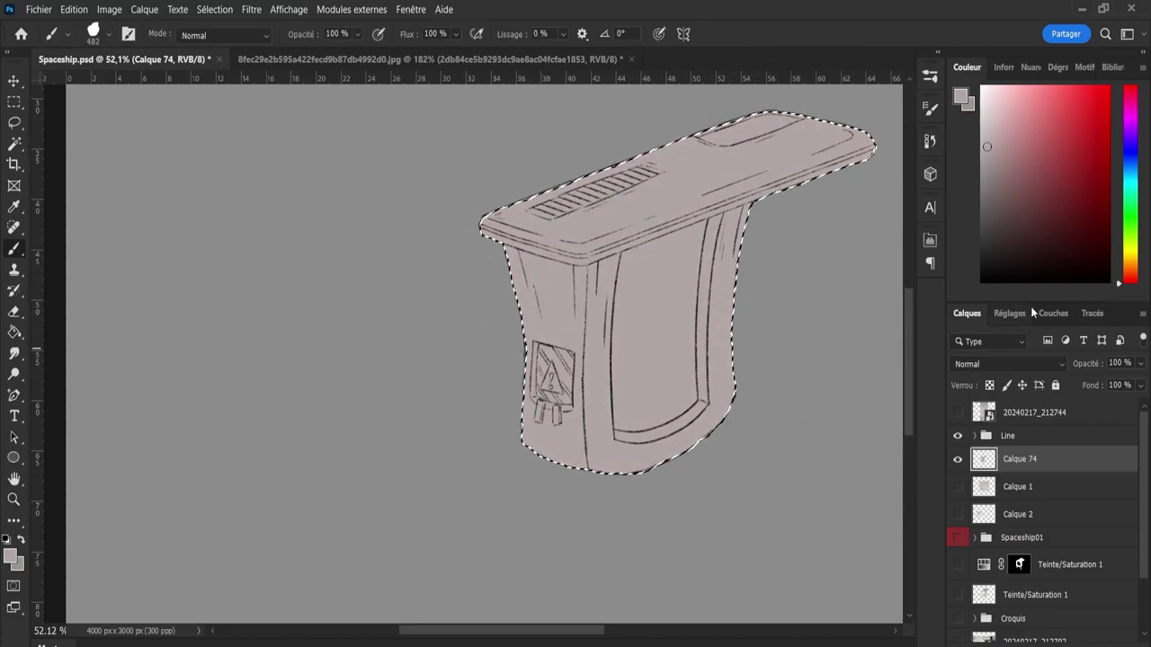
left_click_drag(1135, 266, 1133, 245)
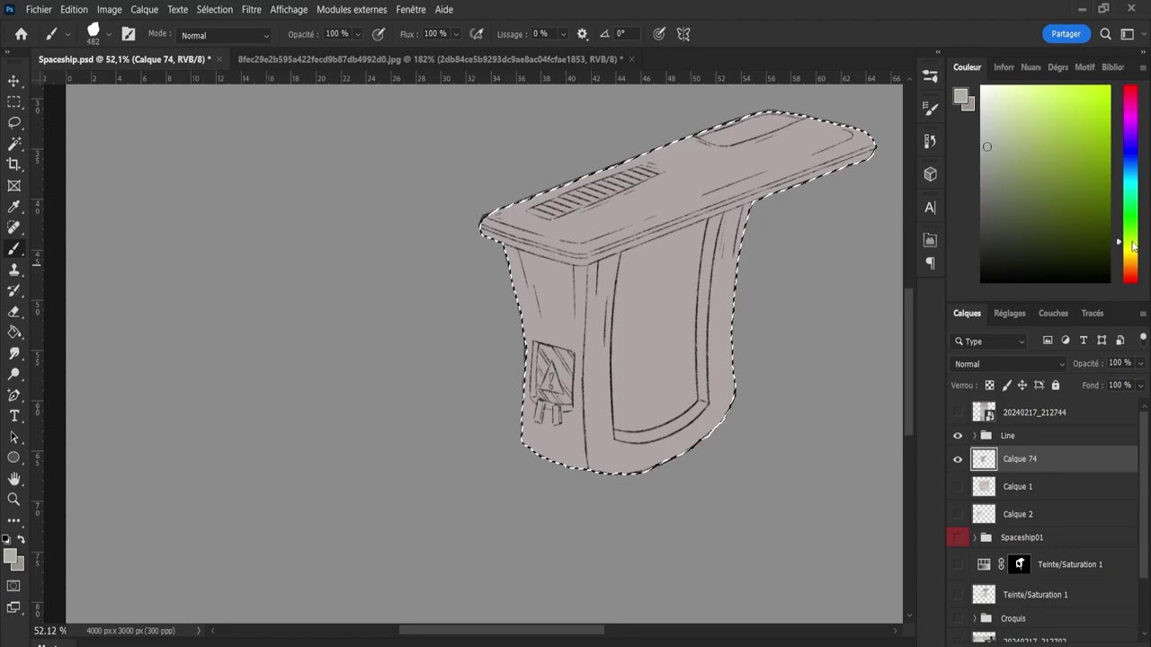
mouse_move(521, 202)
left_mouse_down()
mouse_move(493, 423)
mouse_move(655, 243)
mouse_move(684, 355)
mouse_move(783, 403)
left_mouse_up()
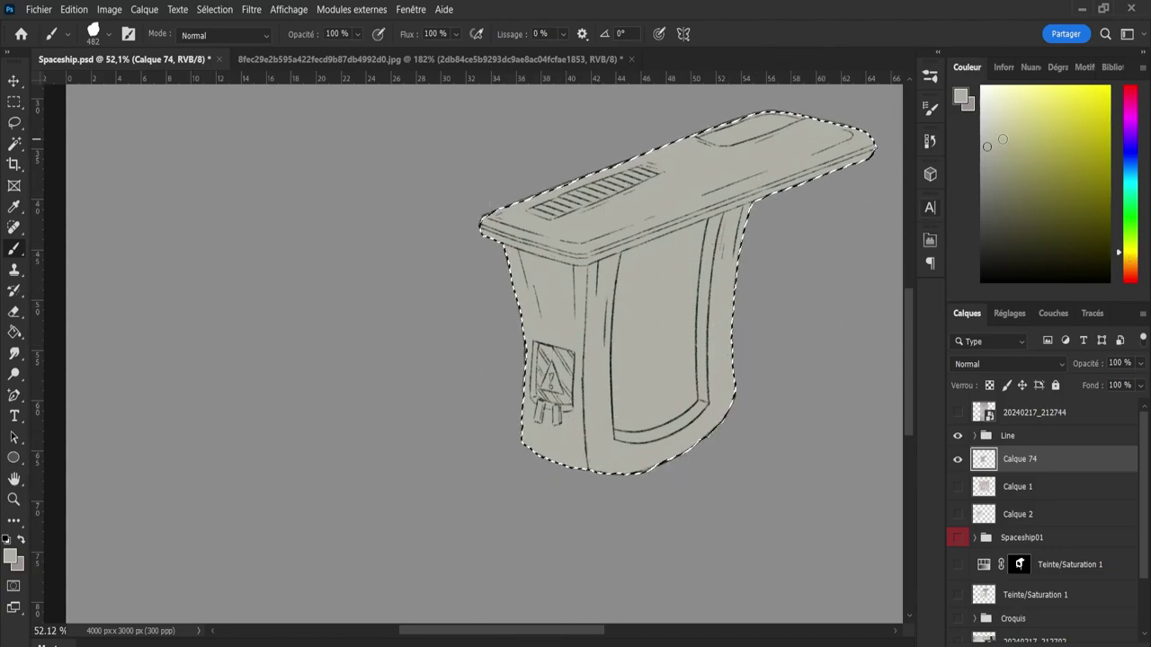
left_click(995, 142)
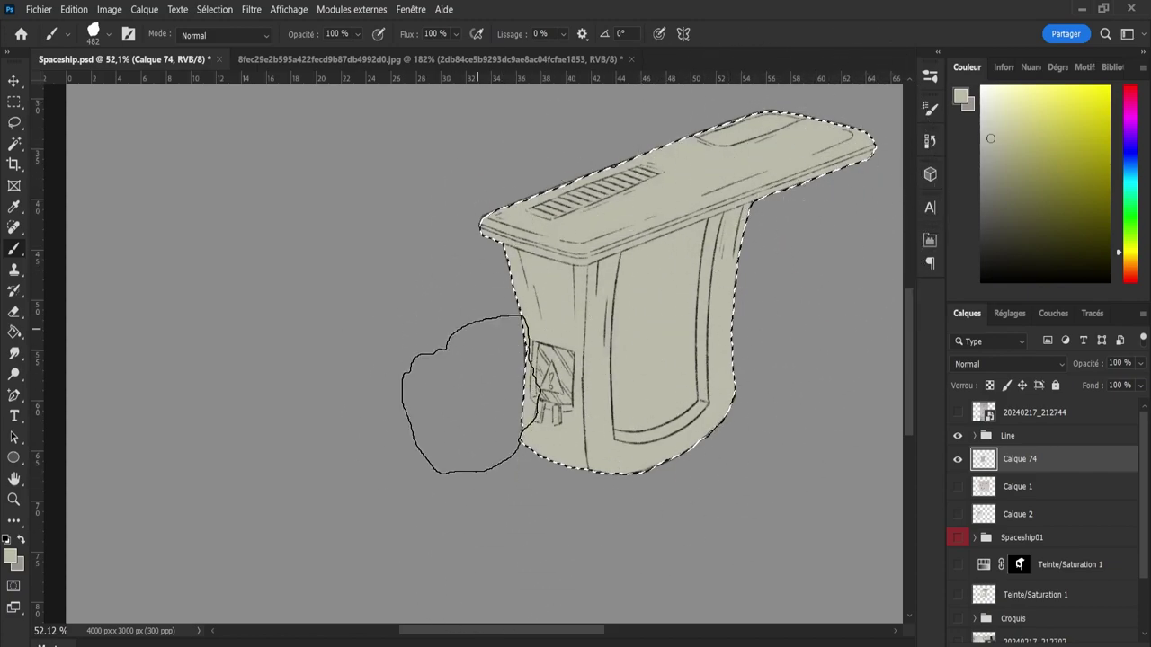
key("z")
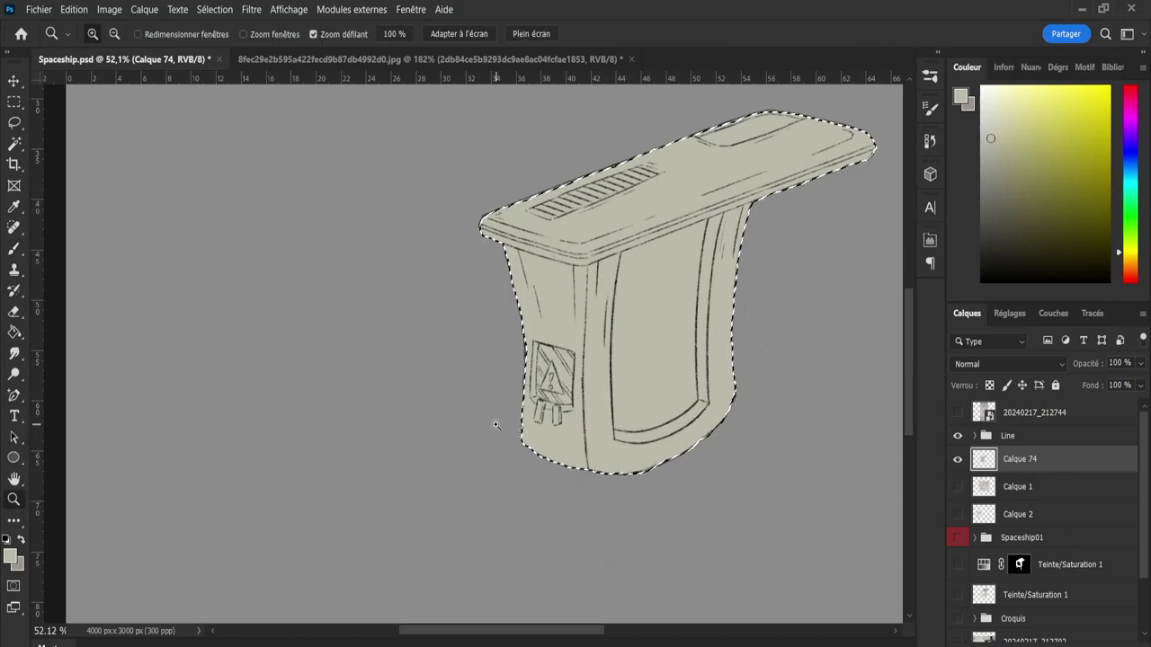
scroll(496, 419, "down", 4)
scroll(693, 405, "up", 6)
scroll(657, 429, "down", 3)
- Clear the selection and add a new empty layer, Calque 75, above the fill
scroll(656, 360, "up", 4)
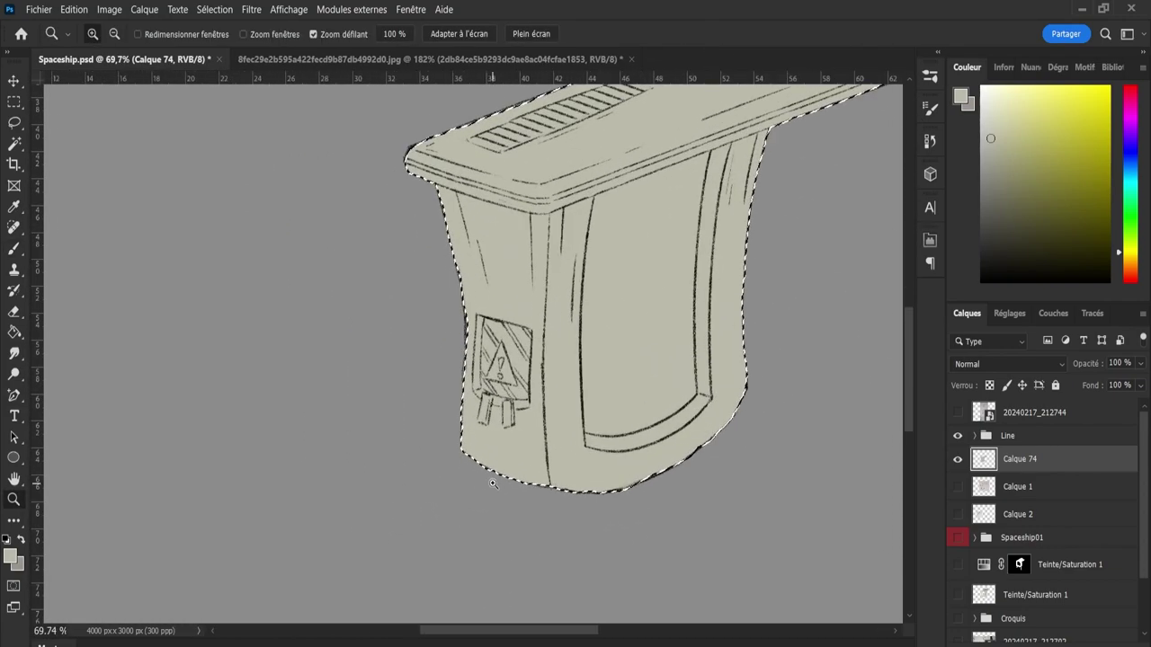
key("l")
key("ctrl+d")
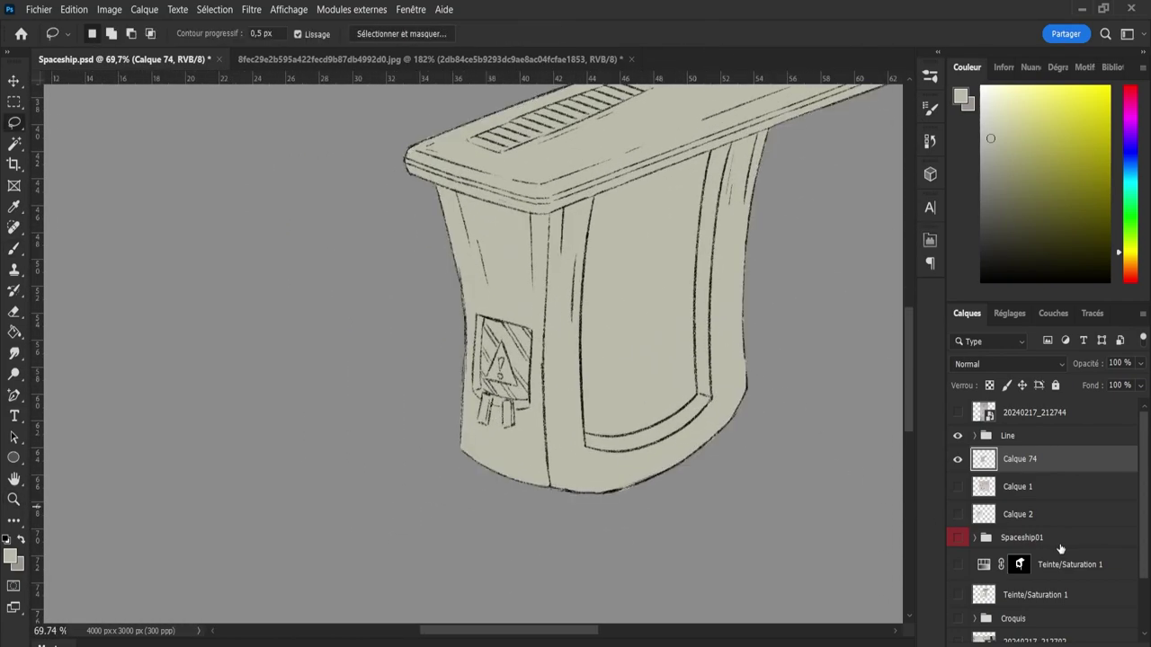
key("ctrl+shift+alt+n")
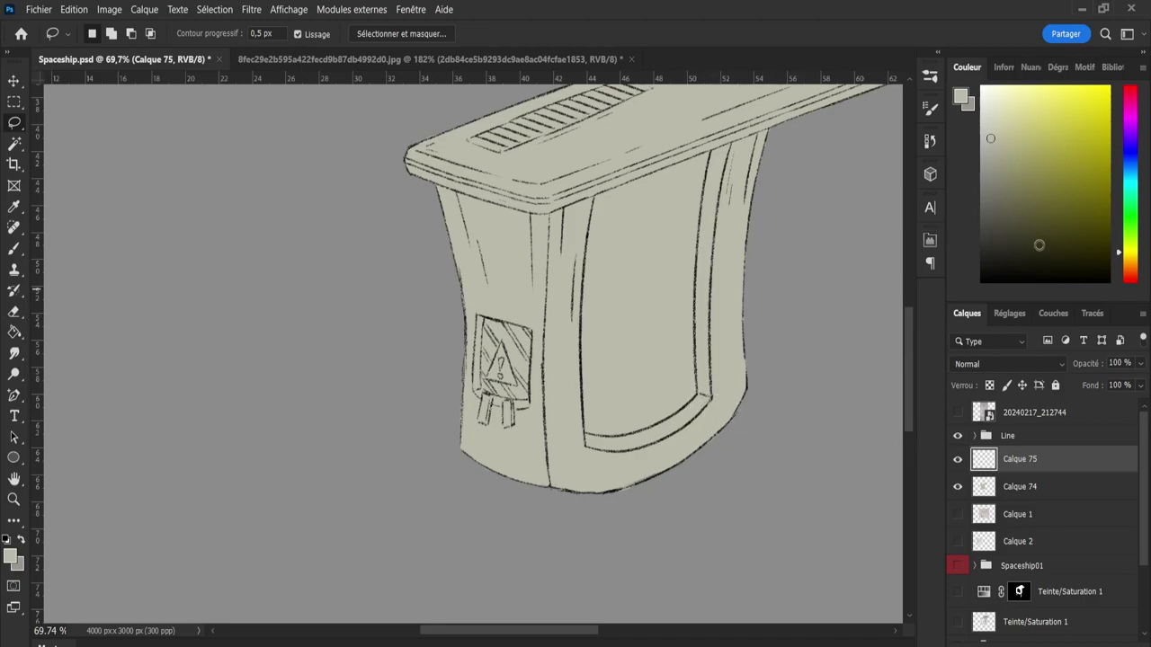
- Paint the warning triangle yellow-orange with a smaller brush
left_click_drag(1133, 262, 1134, 270)
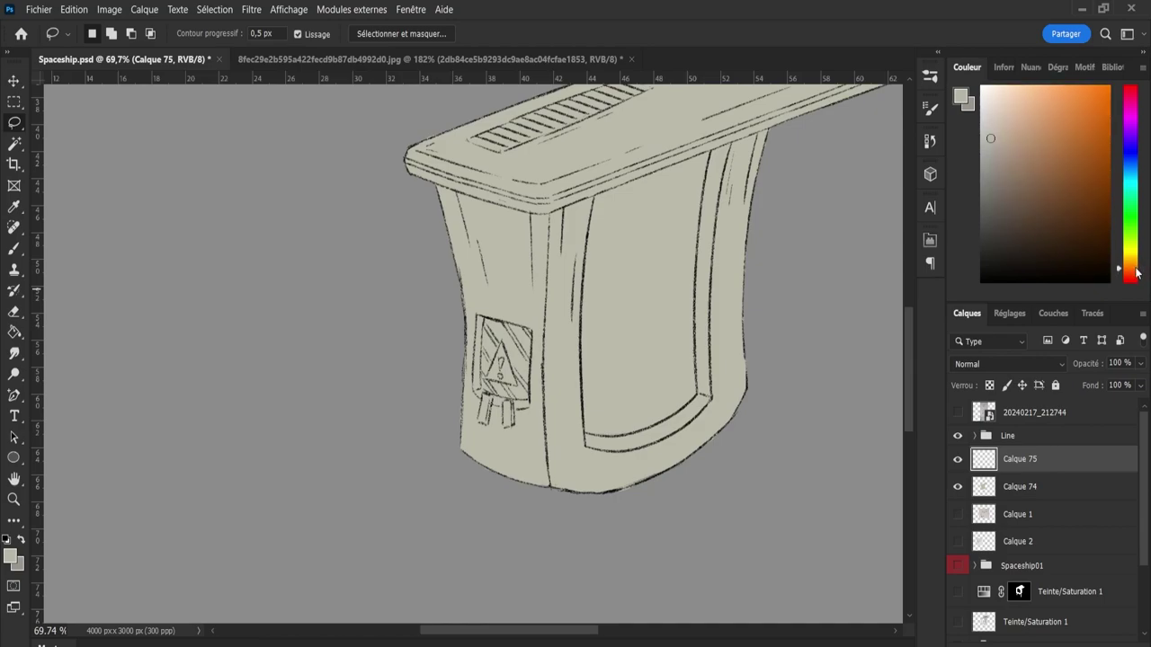
left_click_drag(1045, 170, 1055, 95)
key("b")
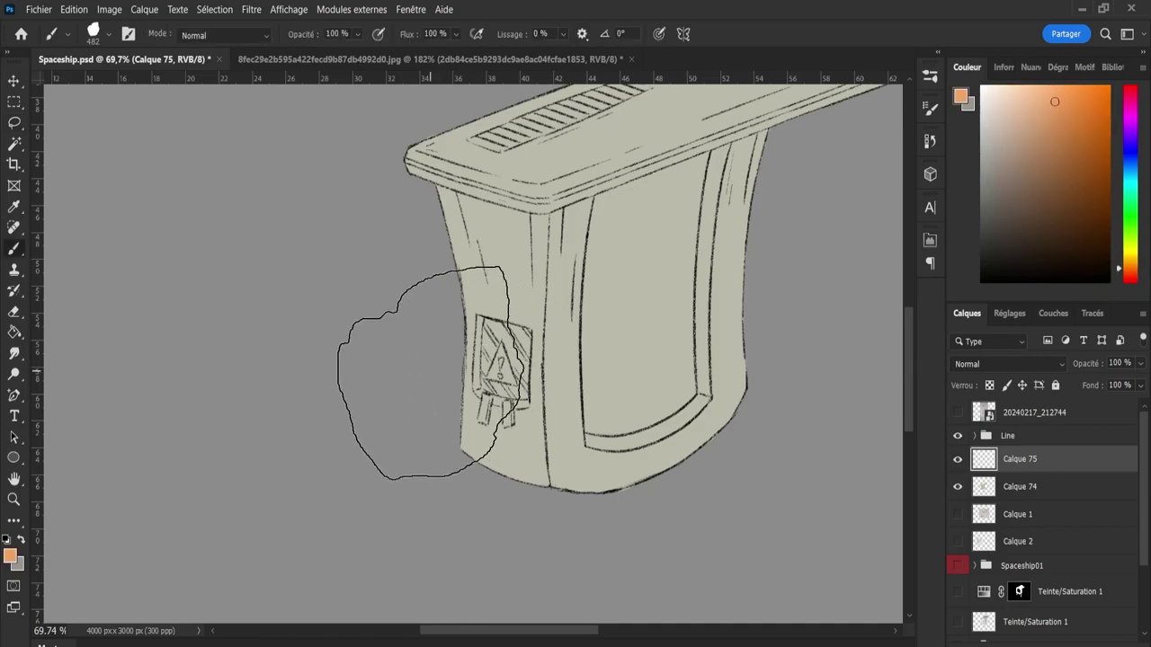
key("comma")
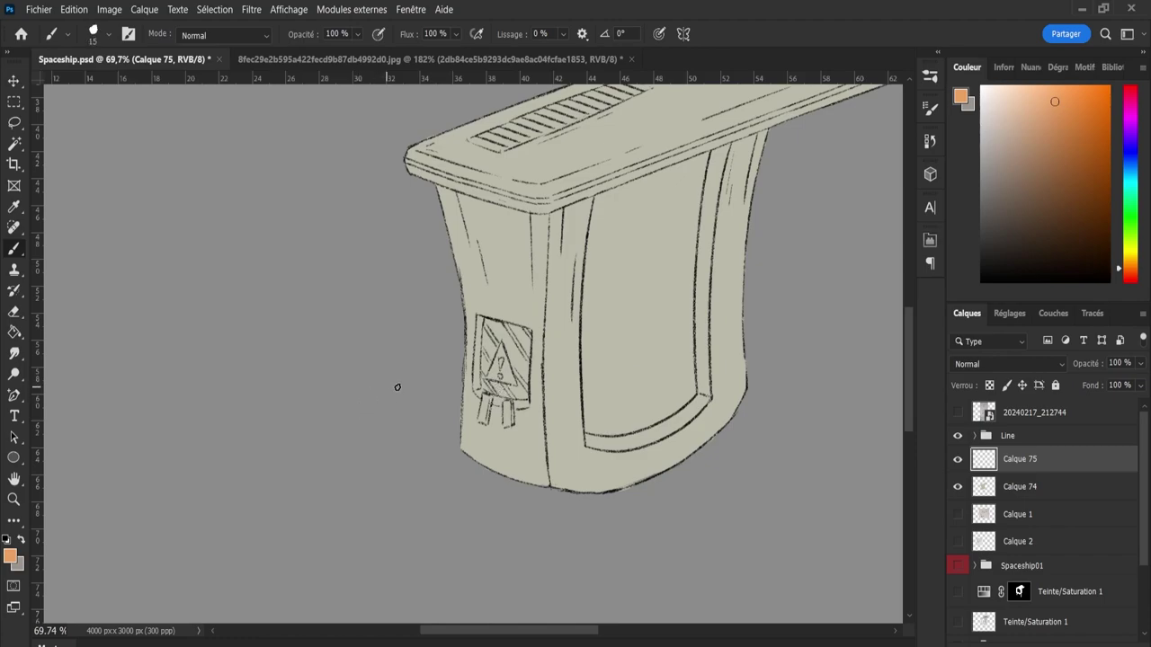
left_click_drag(1130, 269, 1134, 261)
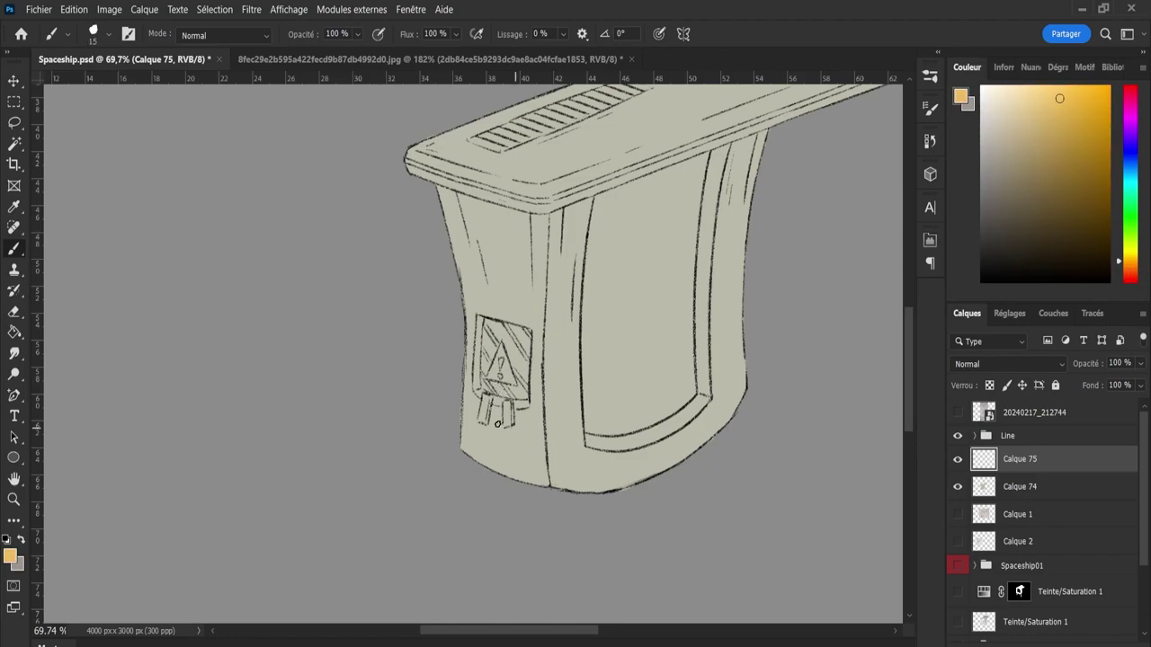
mouse_move(497, 364)
left_mouse_down()
mouse_move(510, 395)
mouse_move(497, 393)
left_mouse_up()
- Paint dark navy diagonal hazard stripes across the warning panel, then sample its yellow
left_click(1132, 155)
mouse_move(1037, 185)
left_mouse_down()
mouse_move(1018, 218)
mouse_move(1011, 197)
mouse_move(1005, 219)
left_mouse_up()
left_click(1135, 151)
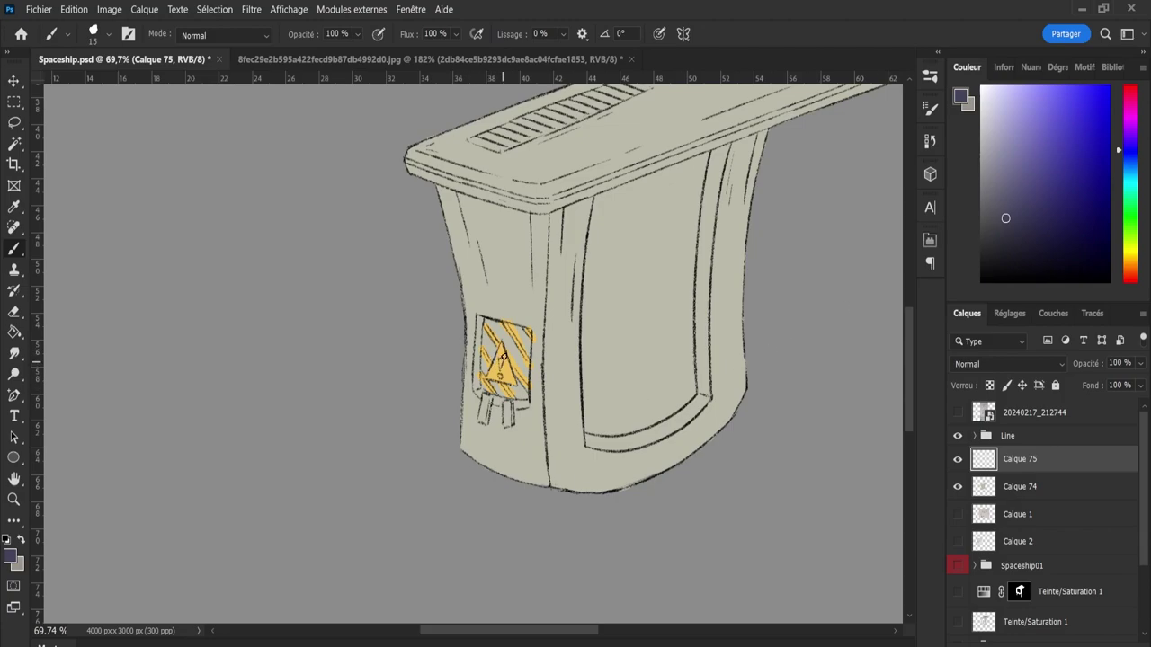
left_click_drag(489, 341, 530, 378)
mouse_move(511, 325)
left_mouse_down()
mouse_move(526, 350)
mouse_move(530, 326)
left_mouse_up()
left_click_drag(510, 383, 526, 399)
left_click_drag(482, 361, 482, 387)
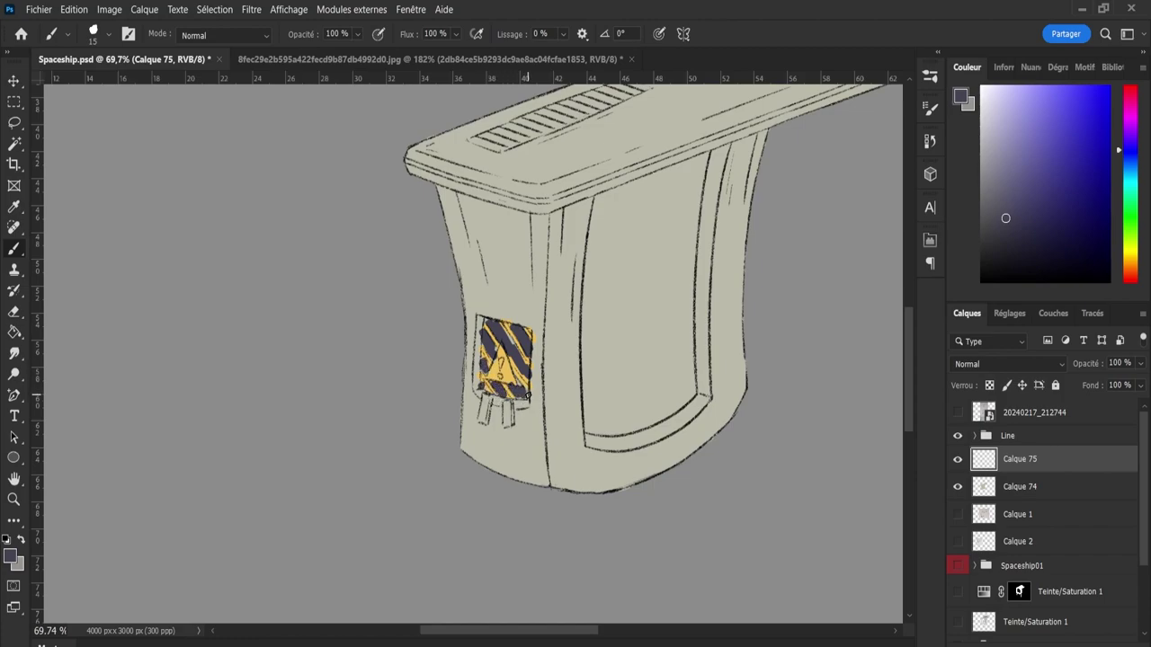
key("i")
left_click(511, 367)
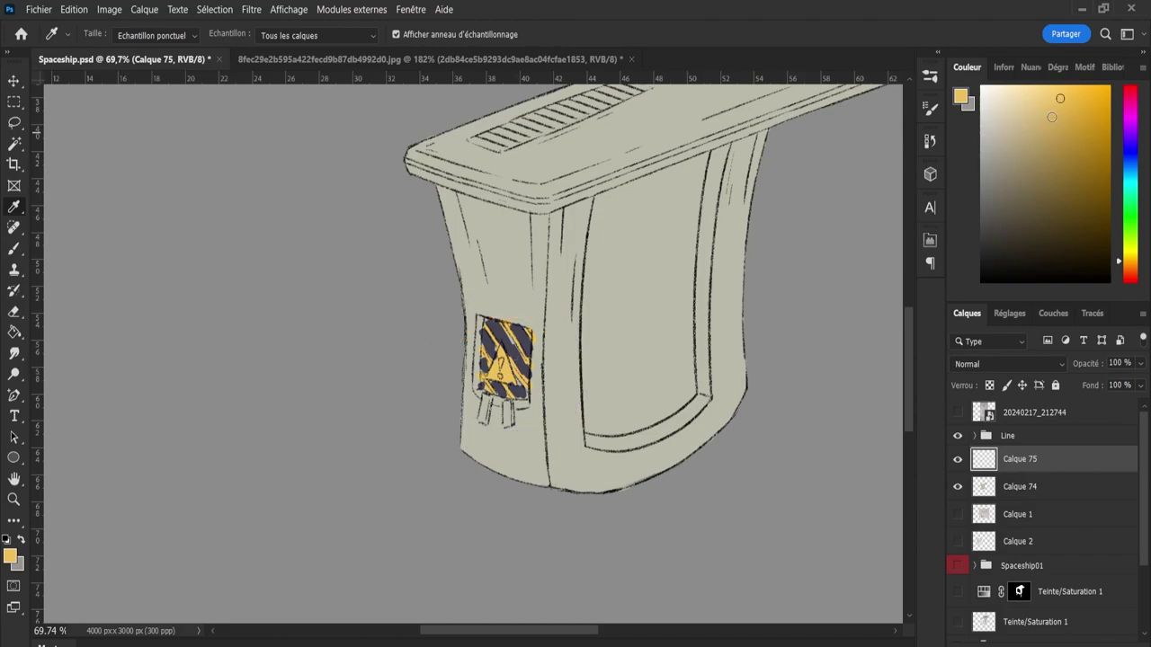
- Adjust the sampled yellow to a light orange and paint the warning triangle with it
left_click_drag(1064, 99, 1075, 99)
left_click_drag(1129, 274, 1129, 271)
left_click(499, 372)
left_click(514, 372)
left_click_drag(1065, 97, 1075, 98)
left_click_drag(1132, 267, 1134, 268)
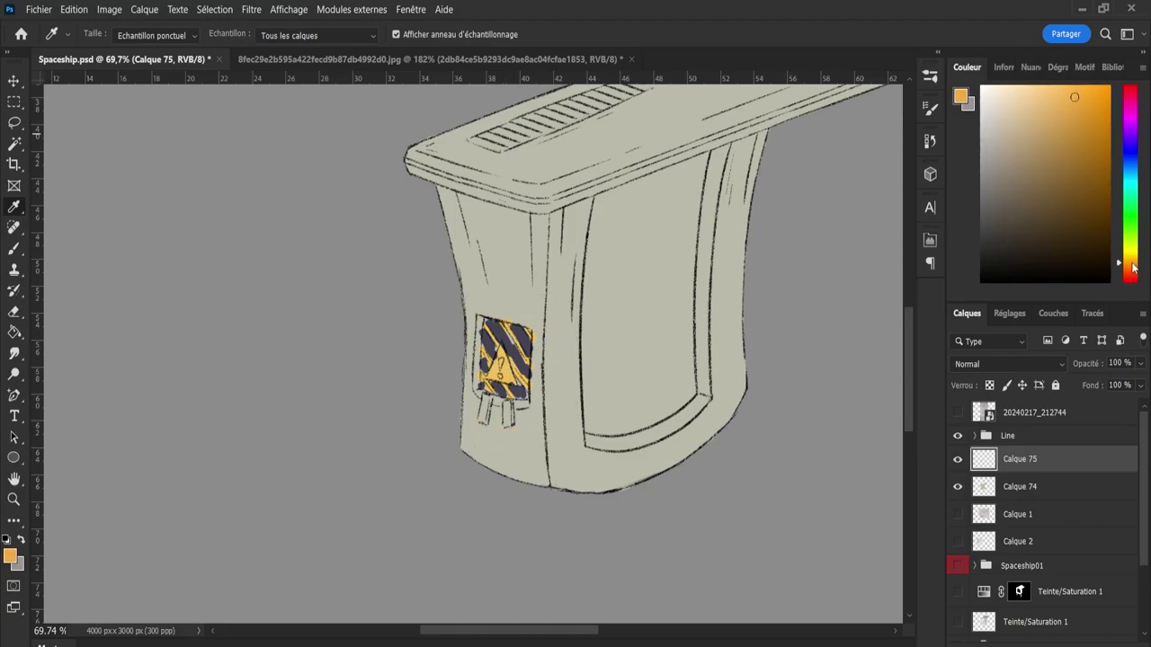
left_click_drag(1079, 111, 1082, 109)
key("b")
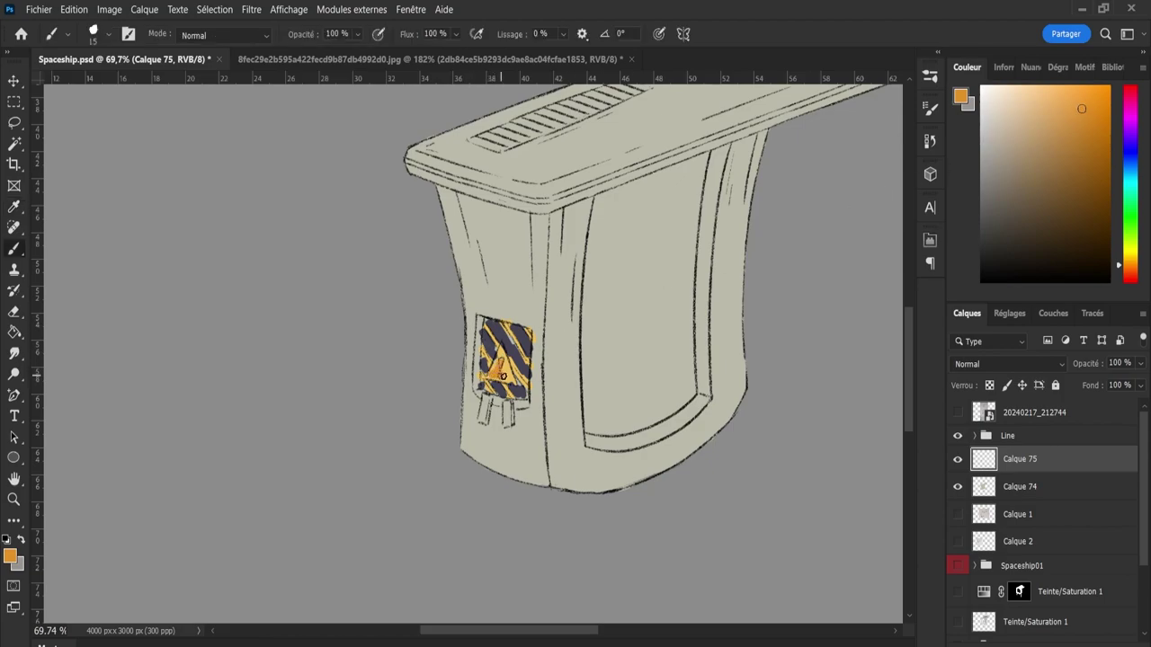
left_click_drag(500, 360, 499, 354)
left_click_drag(1081, 111, 1079, 100)
left_click_drag(500, 362, 500, 353)
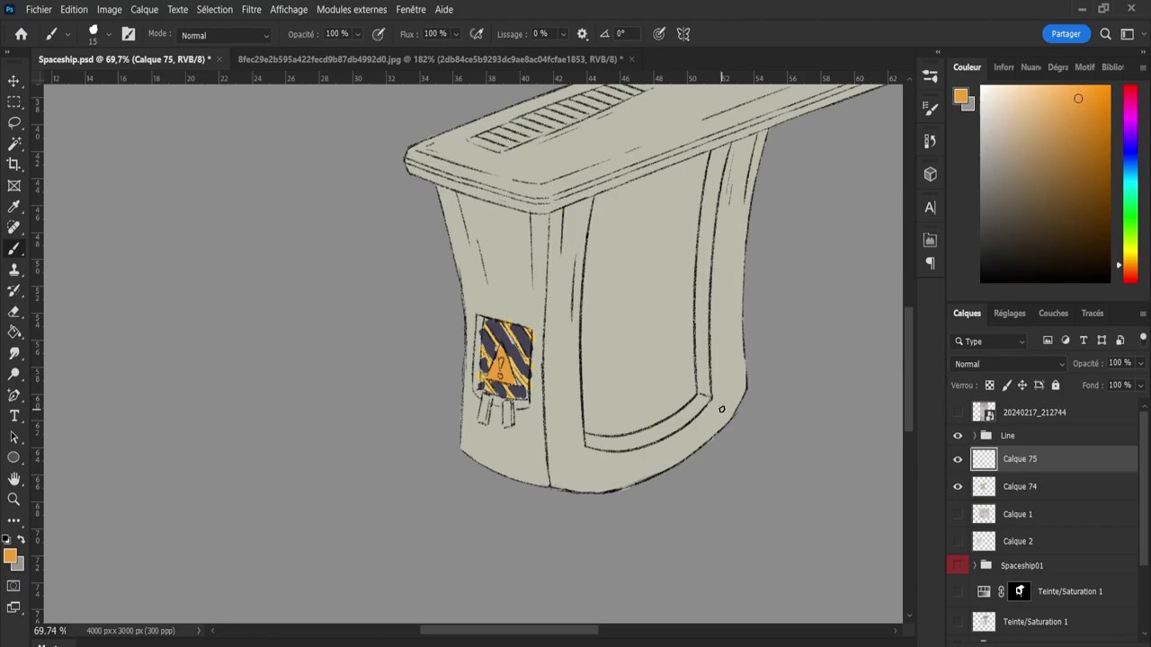
- Eyedrop the stripes' dark purple and paint the two small legs beneath the panel
key("z")
left_click_drag(665, 409, 426, 360)
left_click_drag(563, 341, 588, 357)
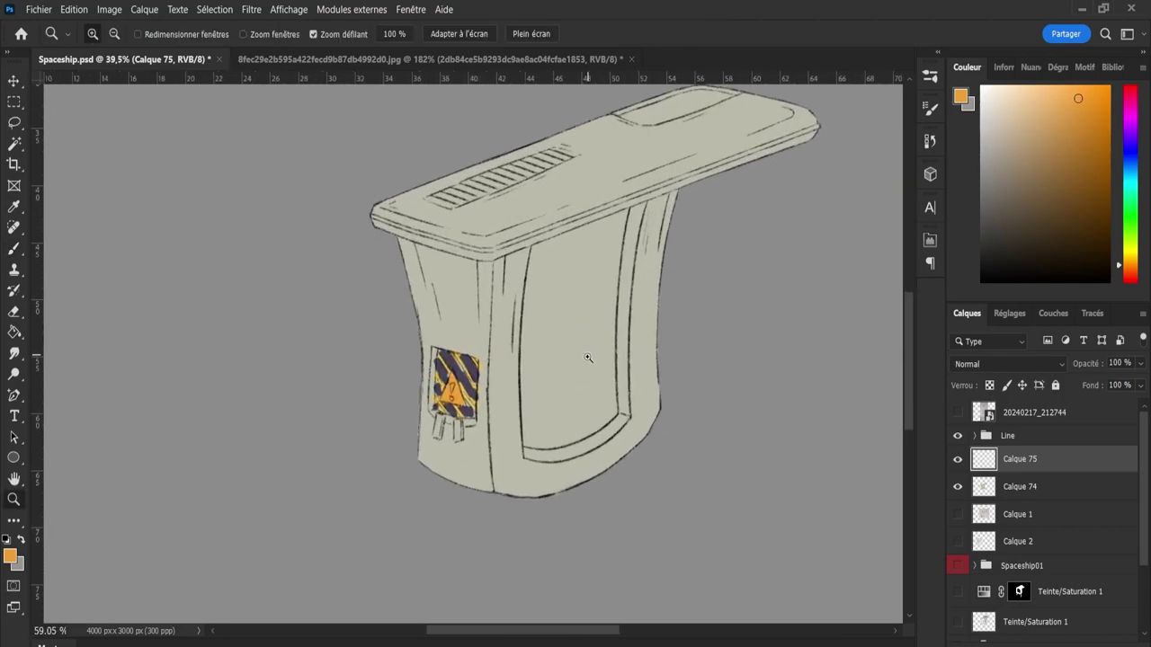
left_click_drag(433, 454, 461, 449)
key("i")
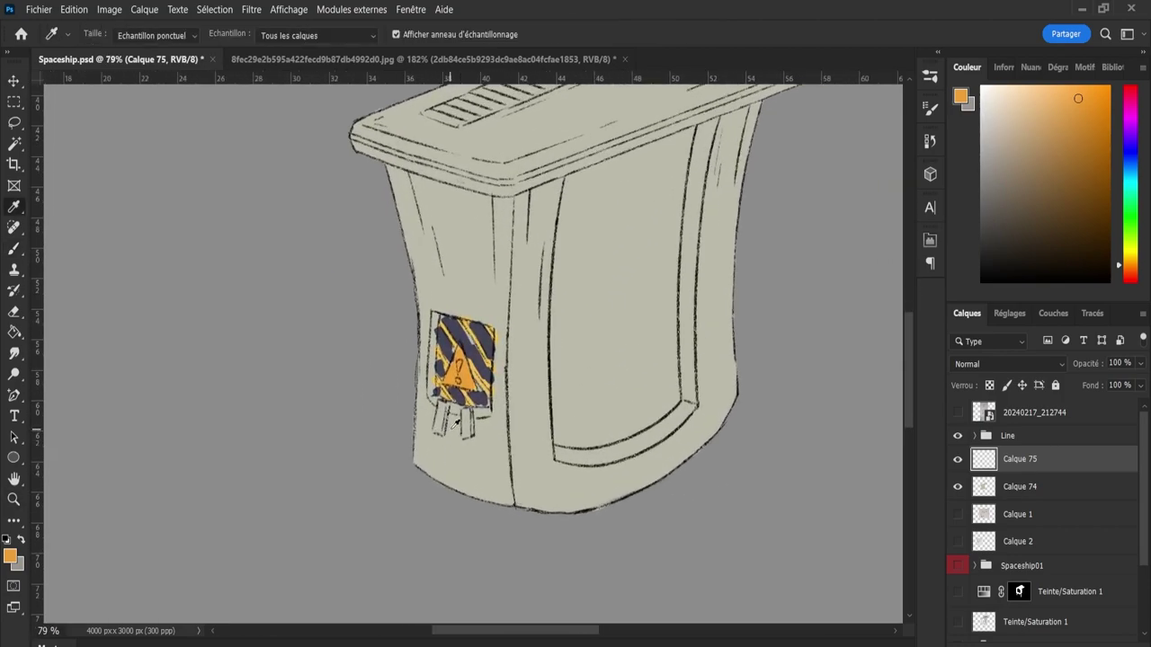
left_click(461, 321)
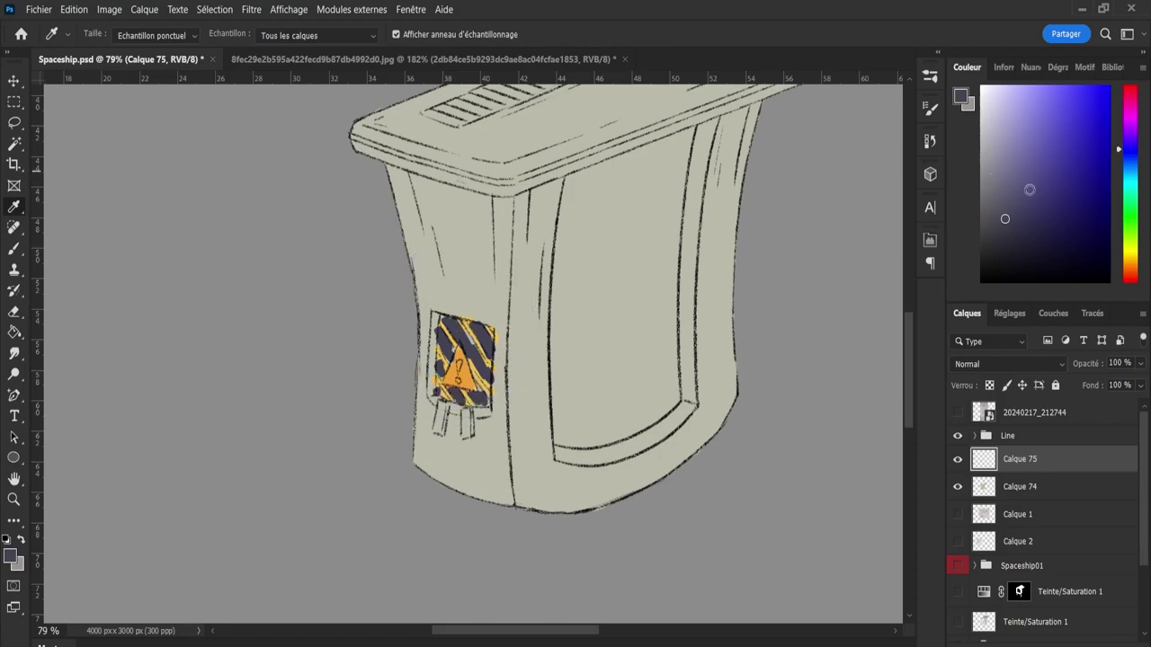
key("b")
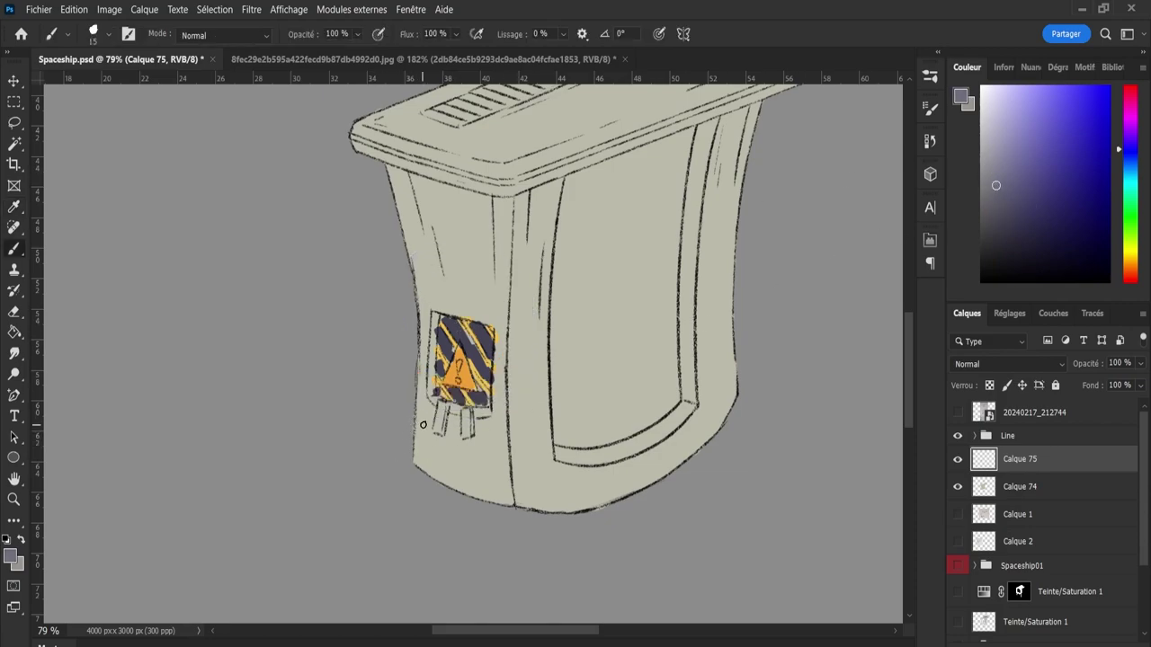
mouse_move(441, 403)
left_mouse_down()
mouse_move(440, 433)
mouse_move(468, 424)
left_mouse_up()
key("z")
mouse_move(568, 460)
left_mouse_down()
mouse_move(521, 444)
mouse_move(609, 374)
left_mouse_up()
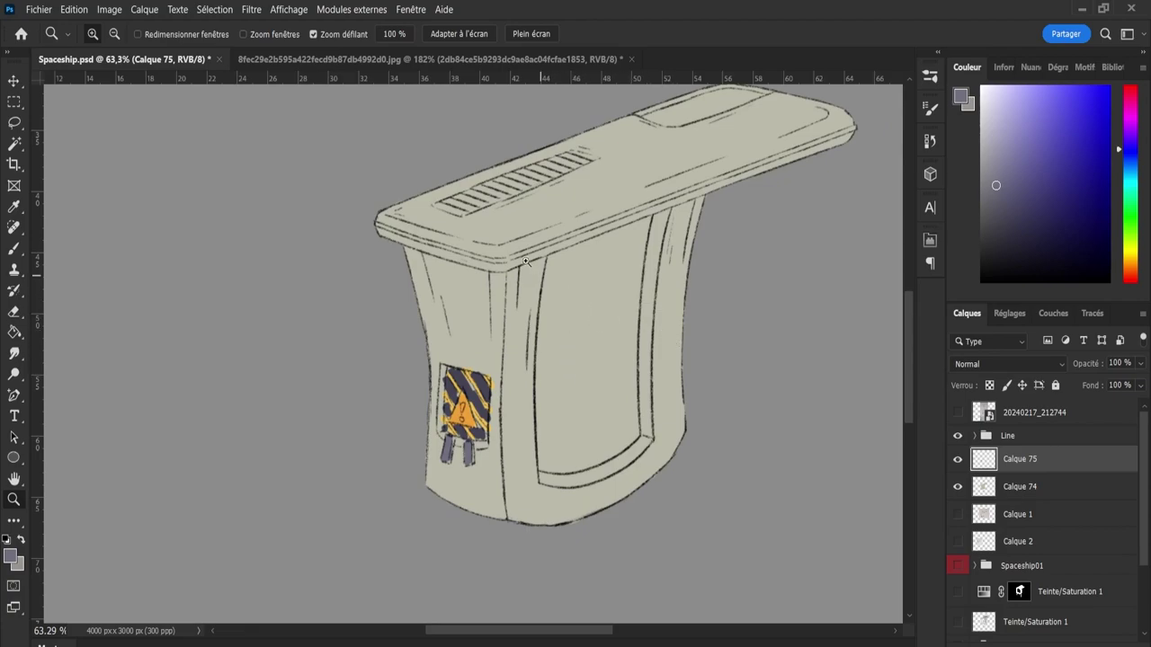
- Paint the top deck's vent grille dark grey-purple
key("b")
mouse_move(442, 203)
left_mouse_down()
mouse_move(473, 210)
mouse_move(586, 151)
left_mouse_up()
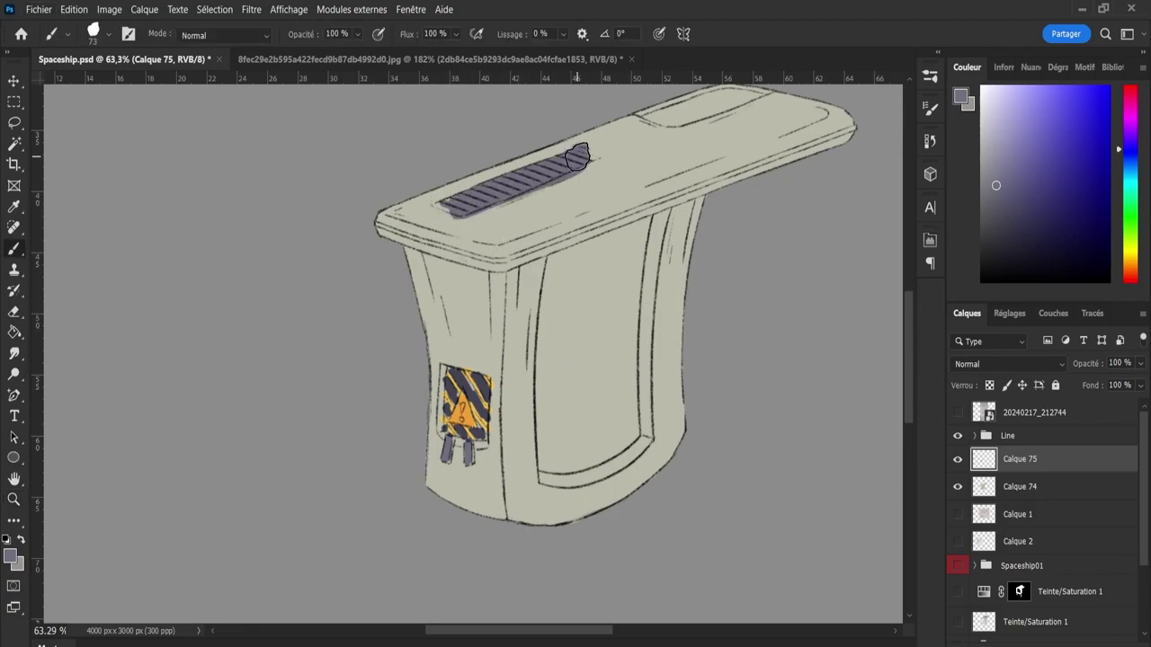
key("z")
scroll(641, 308, "down", 1)
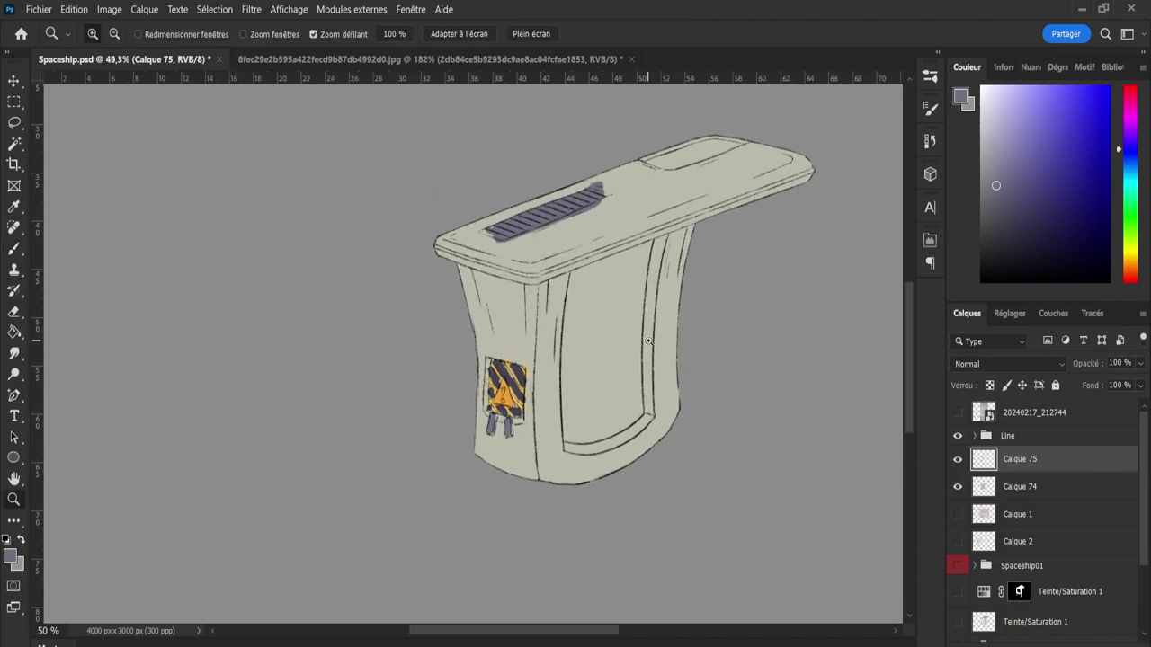
scroll(657, 346, "up", 1)
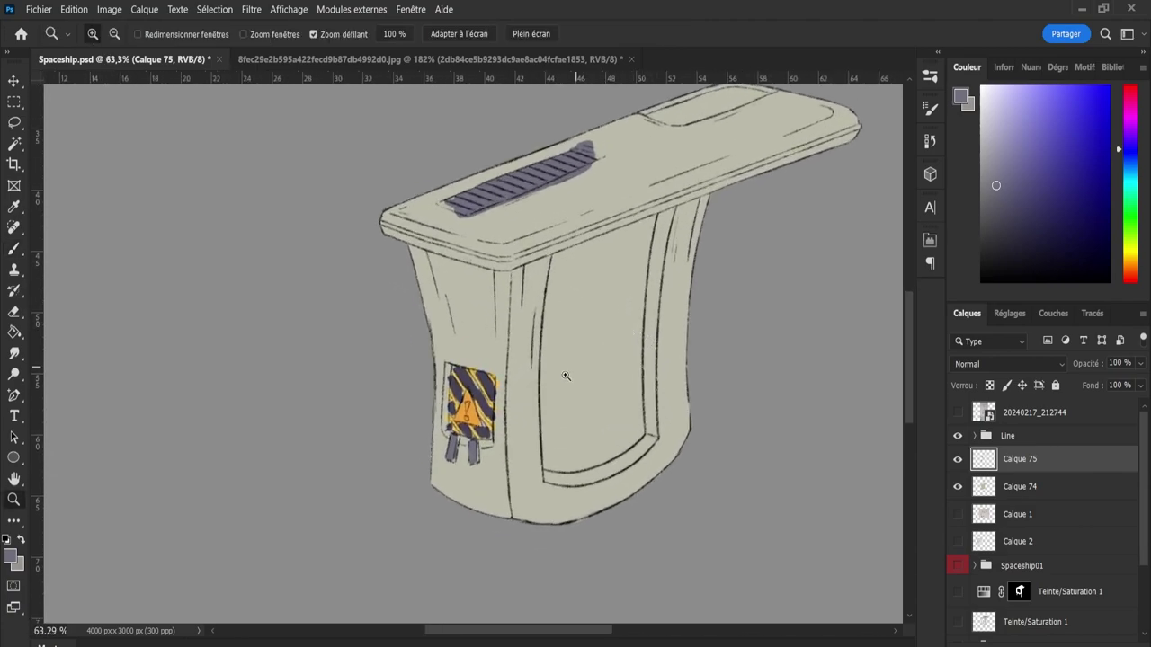
- Sample the warning sticker's orange and enlarge the brush to 12 px for the trim line
key("i")
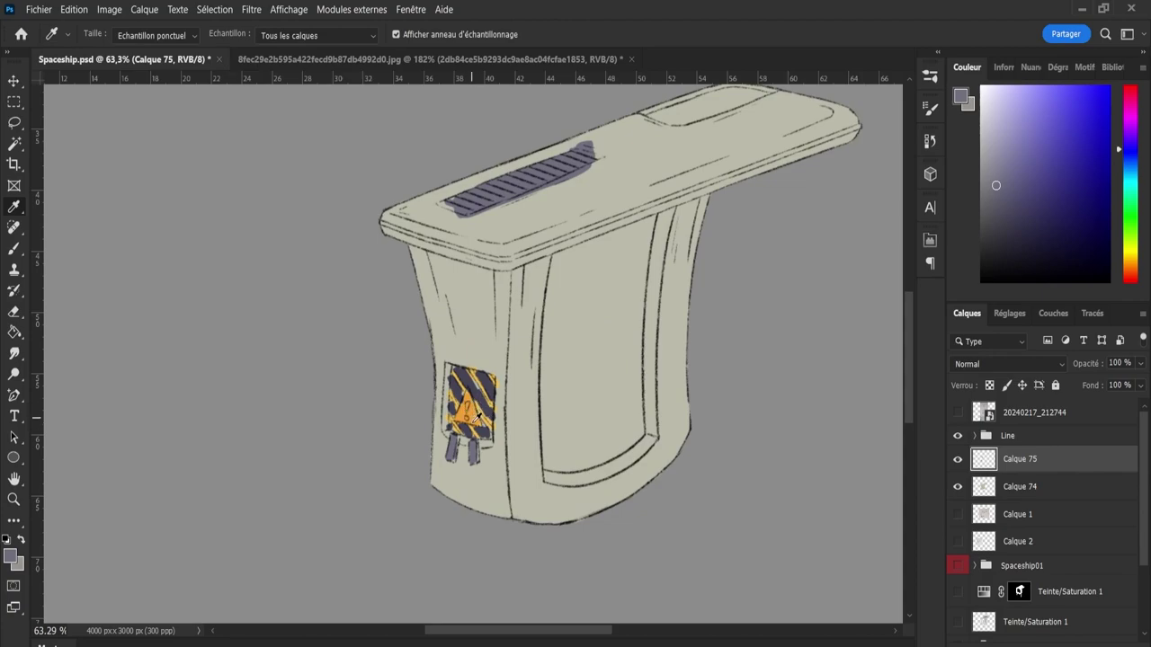
left_click(478, 410)
left_click(490, 417)
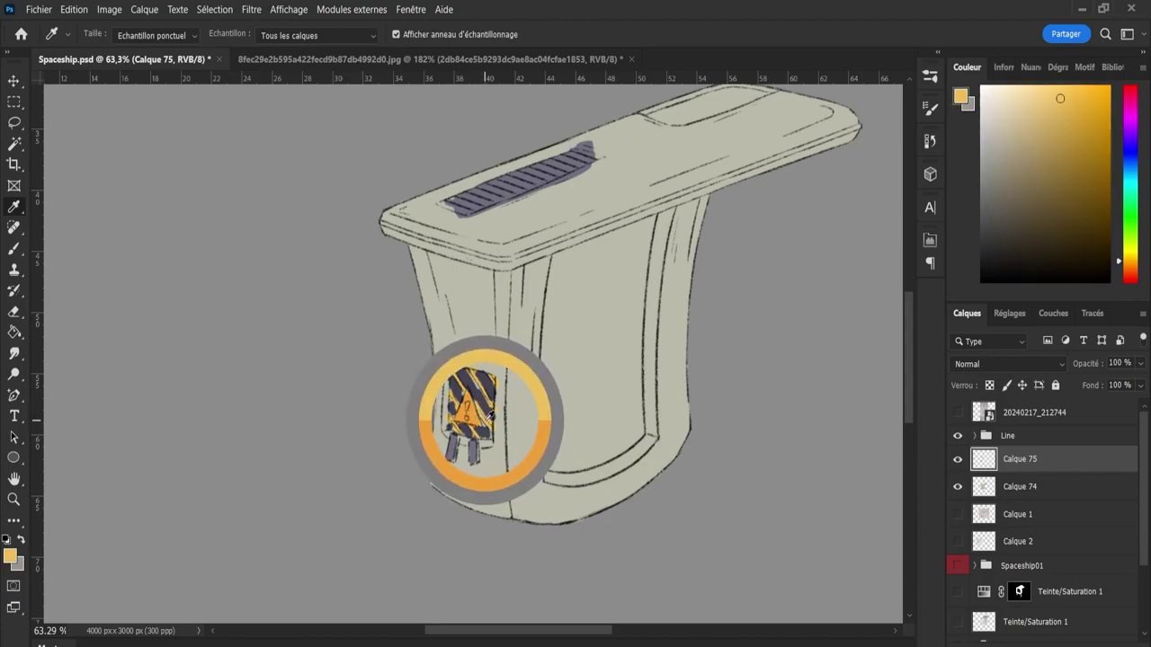
key("b")
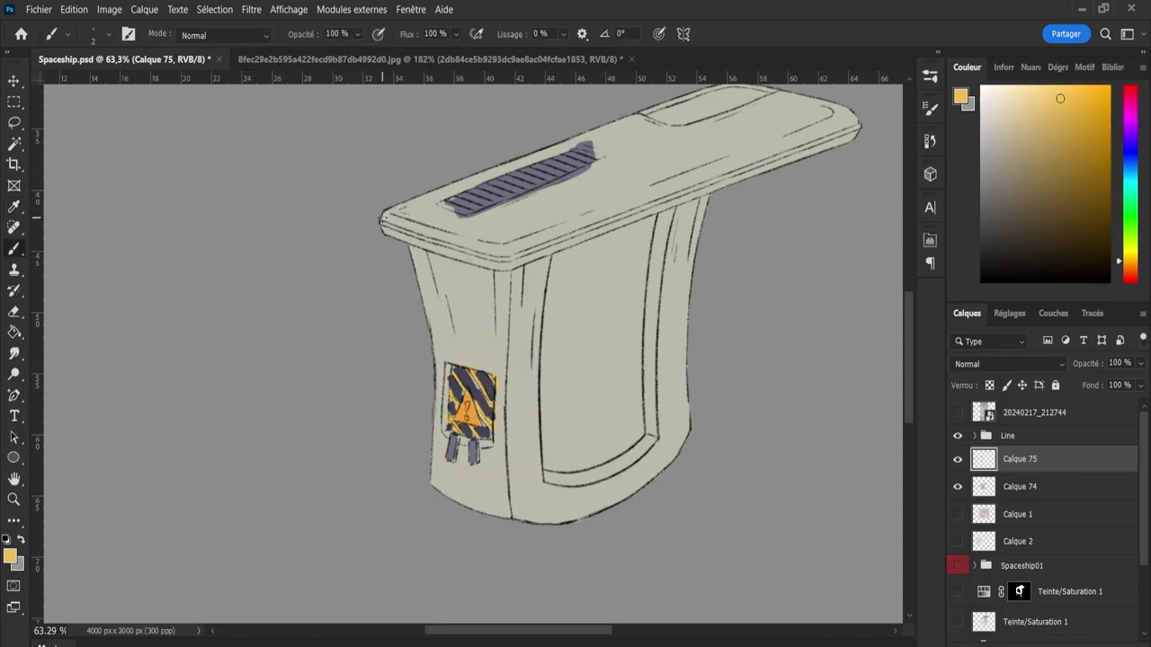
key("bracketright")
key("bracketright")
key("bracketright")
- Sample the beige body colour and make Calque 74 the active layer
key("i")
left_click(503, 490)
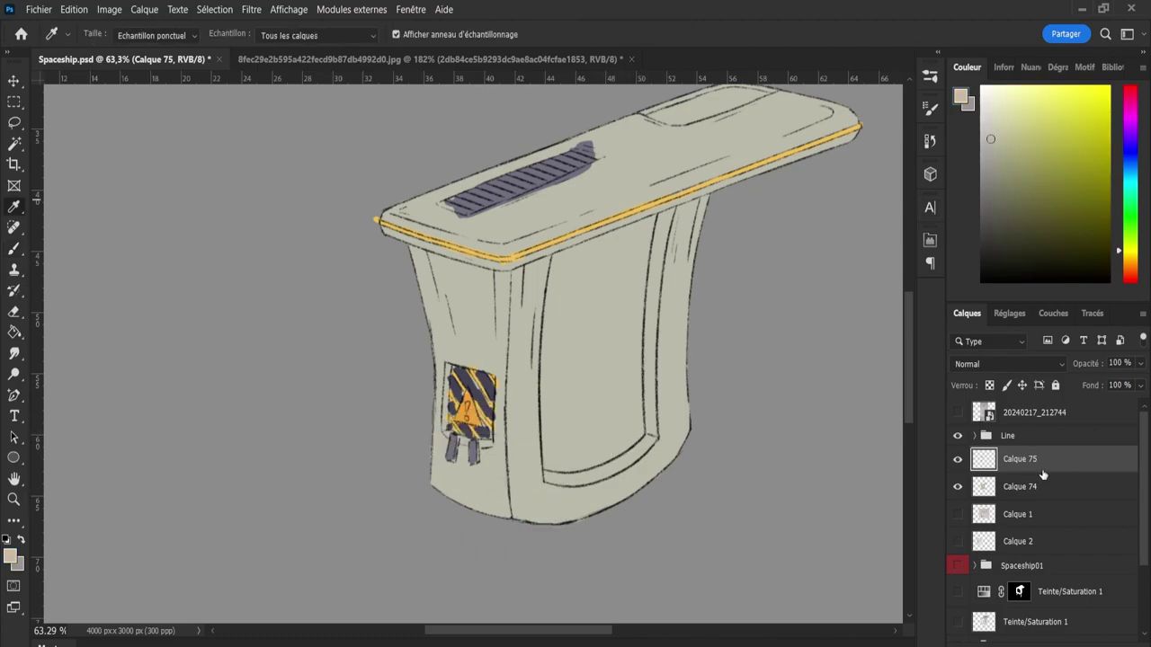
left_click(1016, 486)
left_click(958, 486)
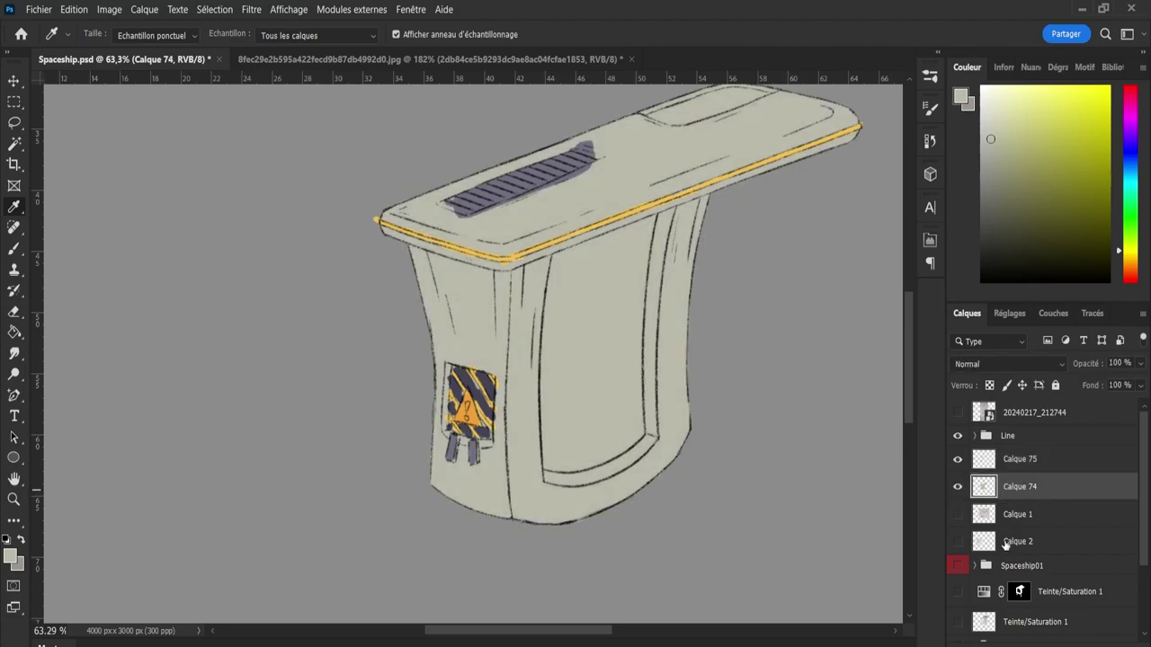
- Add new layer Calque 76 and set a lavender colour sampled from the vent grille
key("ctrl+shift+alt+n")
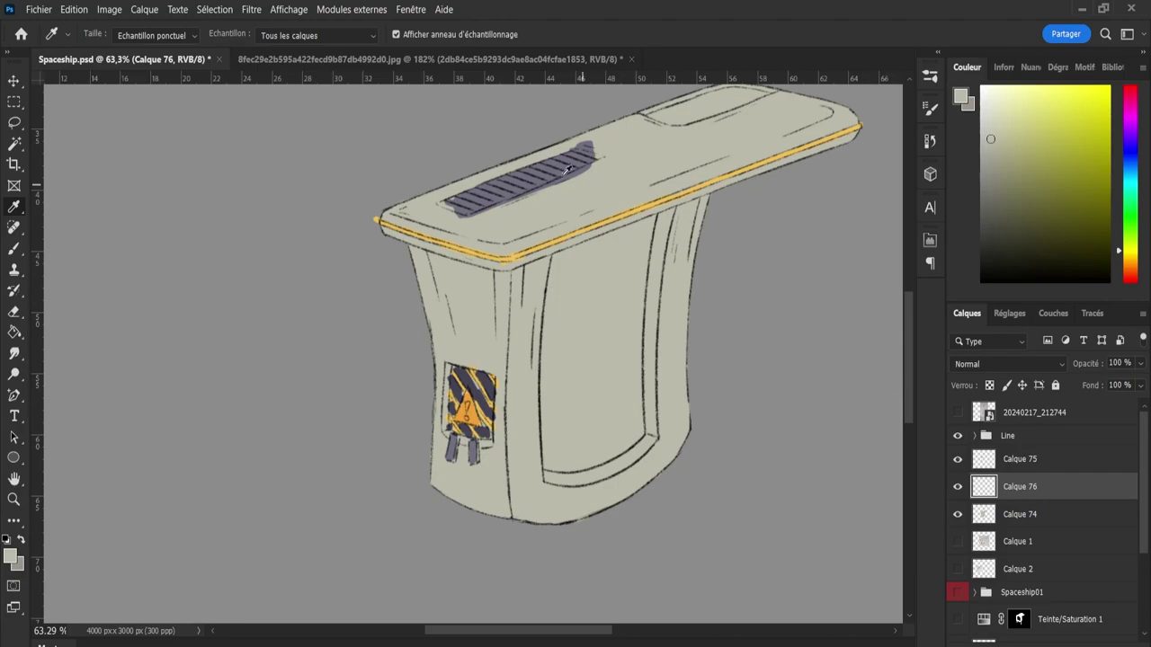
left_click_drag(566, 169, 517, 189)
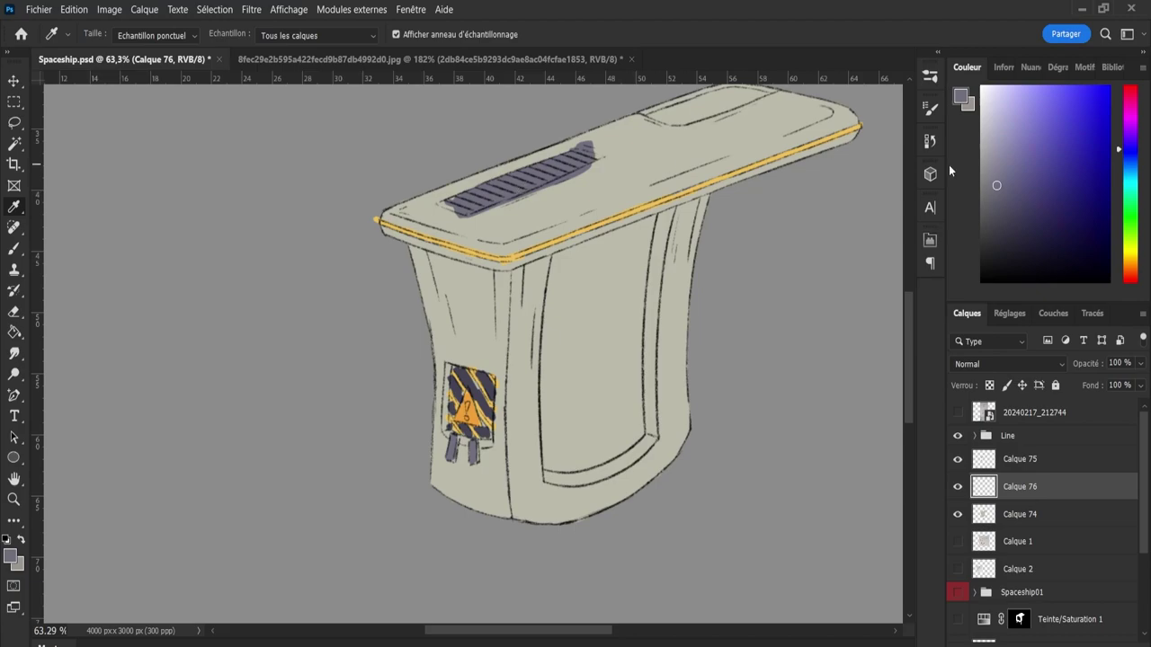
left_click(989, 137)
key("b")
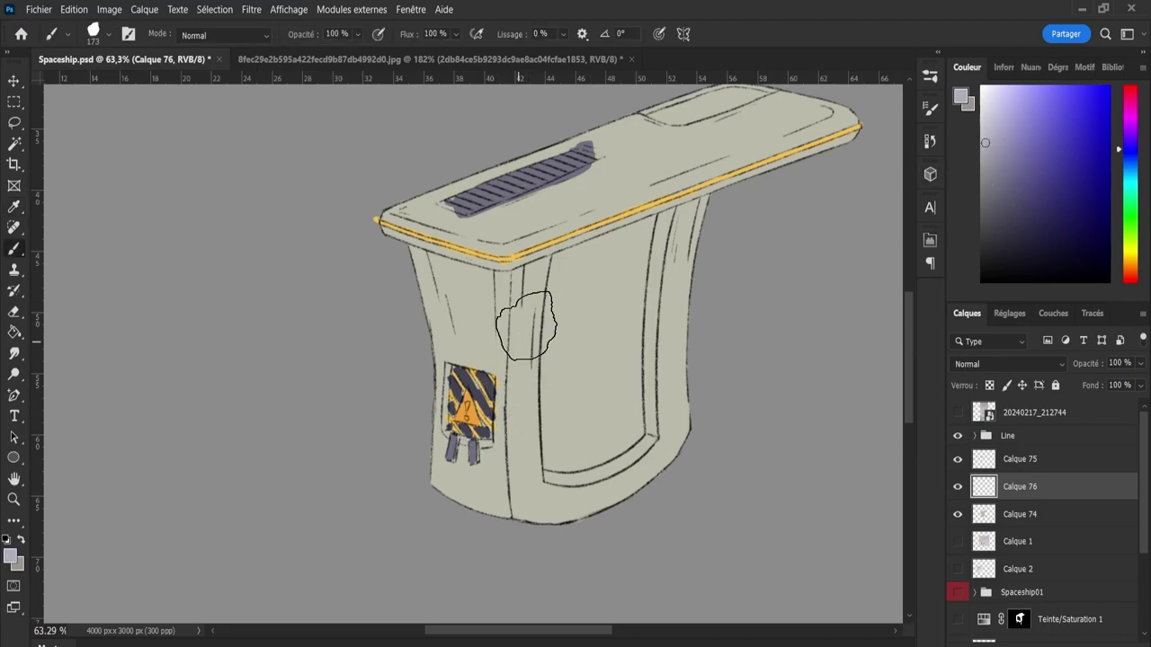
- Paint lavender shading down the ship's left side and under the top deck
left_click_drag(529, 292, 526, 485)
key("ctrl+z")
left_click_drag(508, 474, 497, 387)
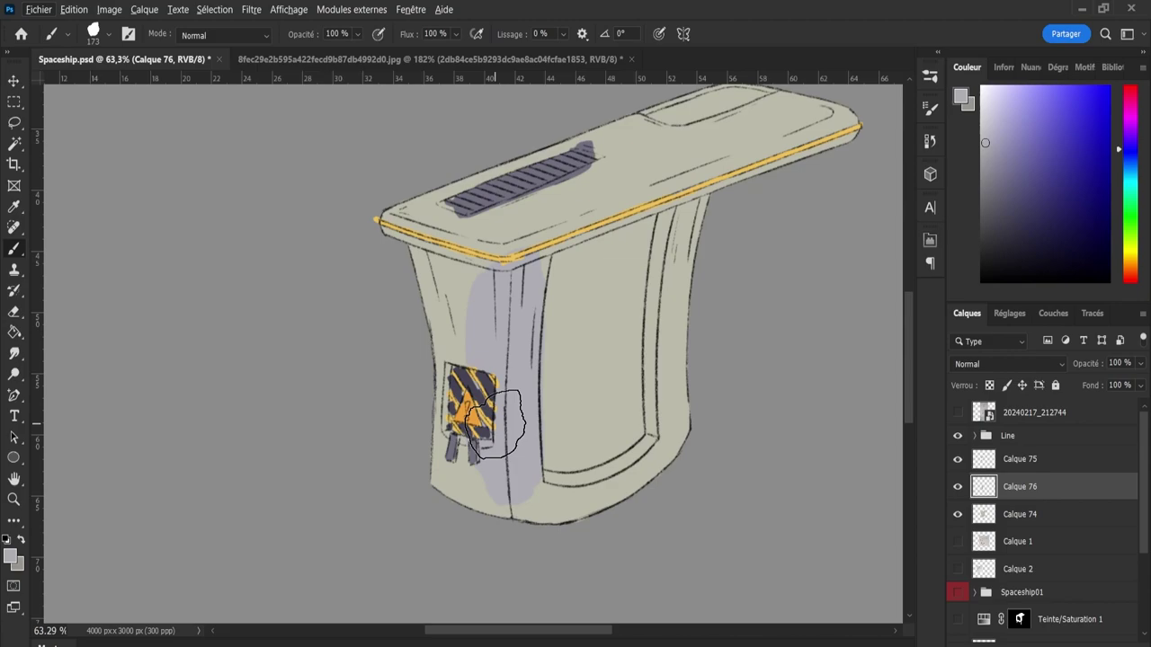
left_click_drag(466, 355, 469, 241)
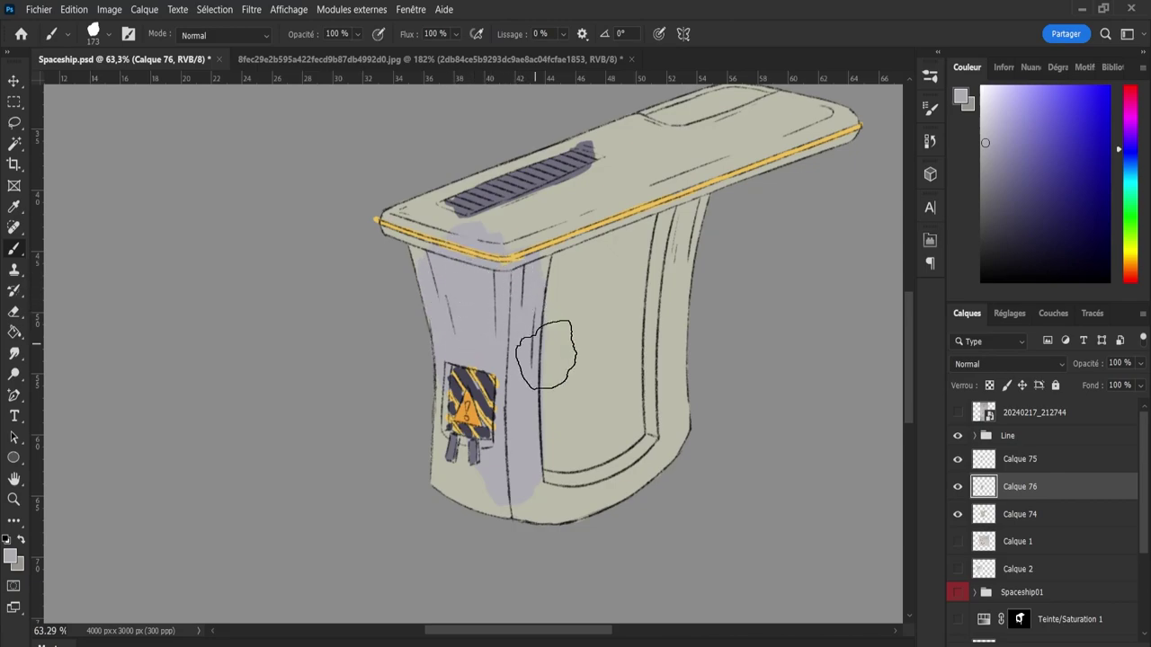
left_click(984, 516, "ctrl")
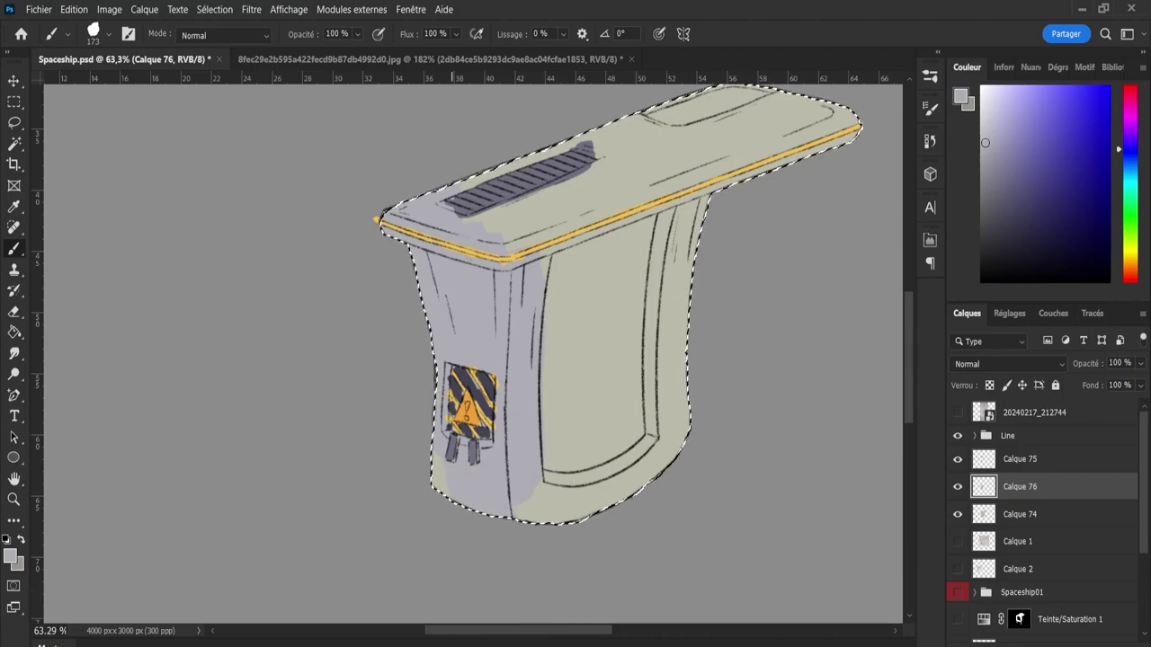
key("ctrl+d")
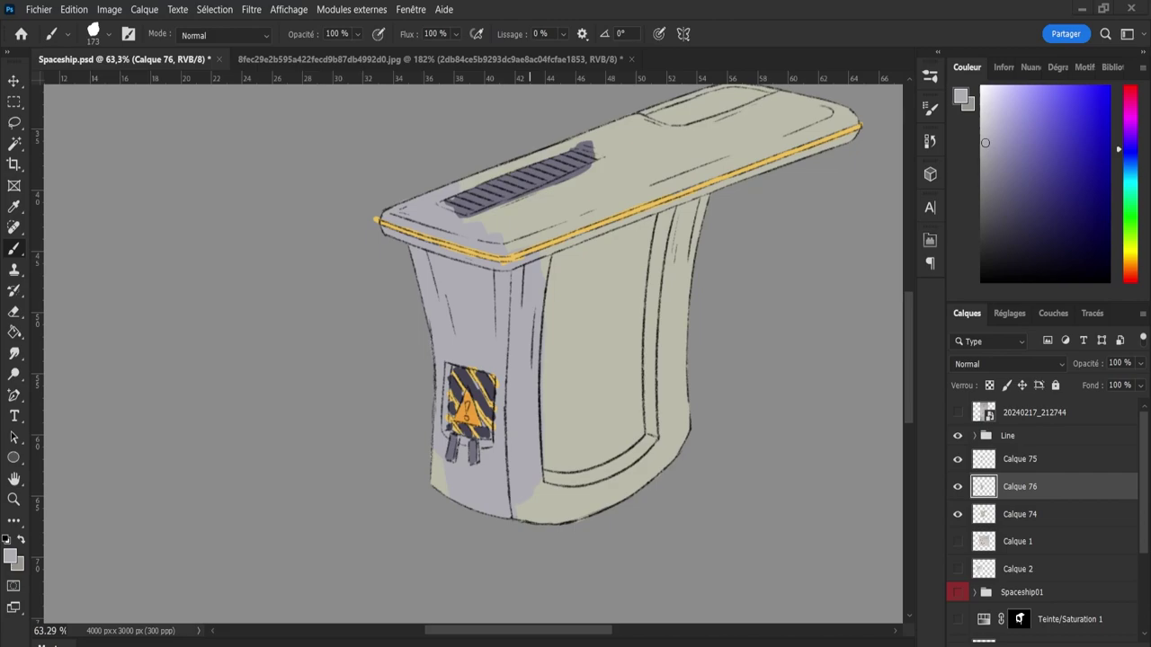
- Within the part's loaded selection, paint the top dark purple and the side faces lavender
key("ctrl+shift+d")
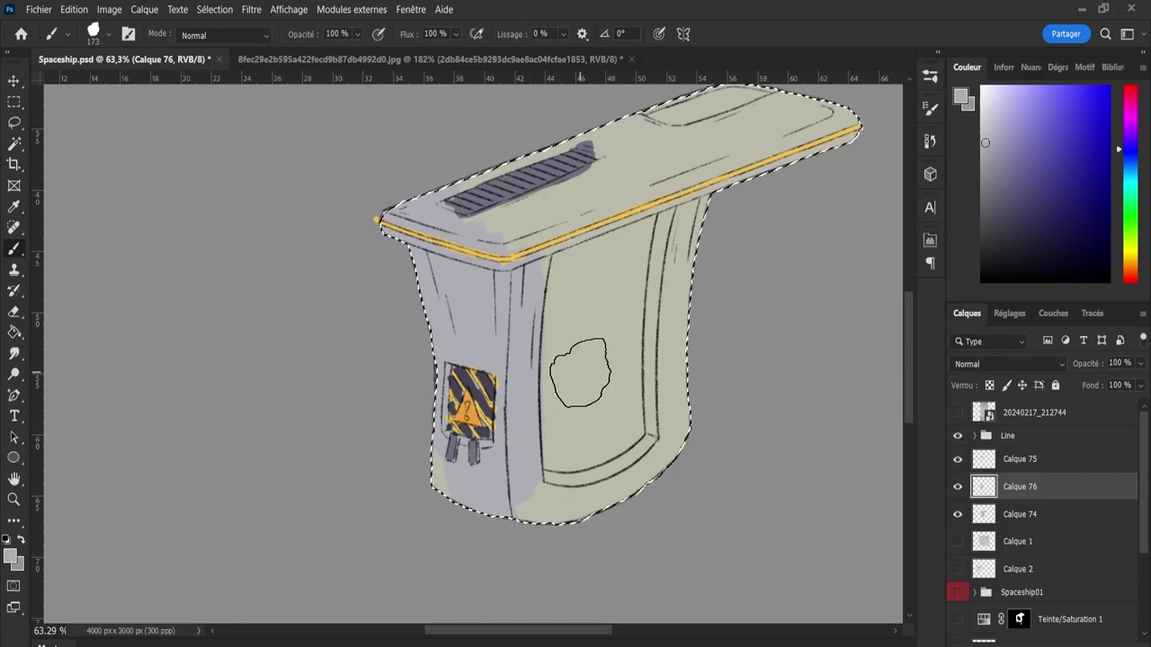
left_click_drag(485, 220, 535, 230)
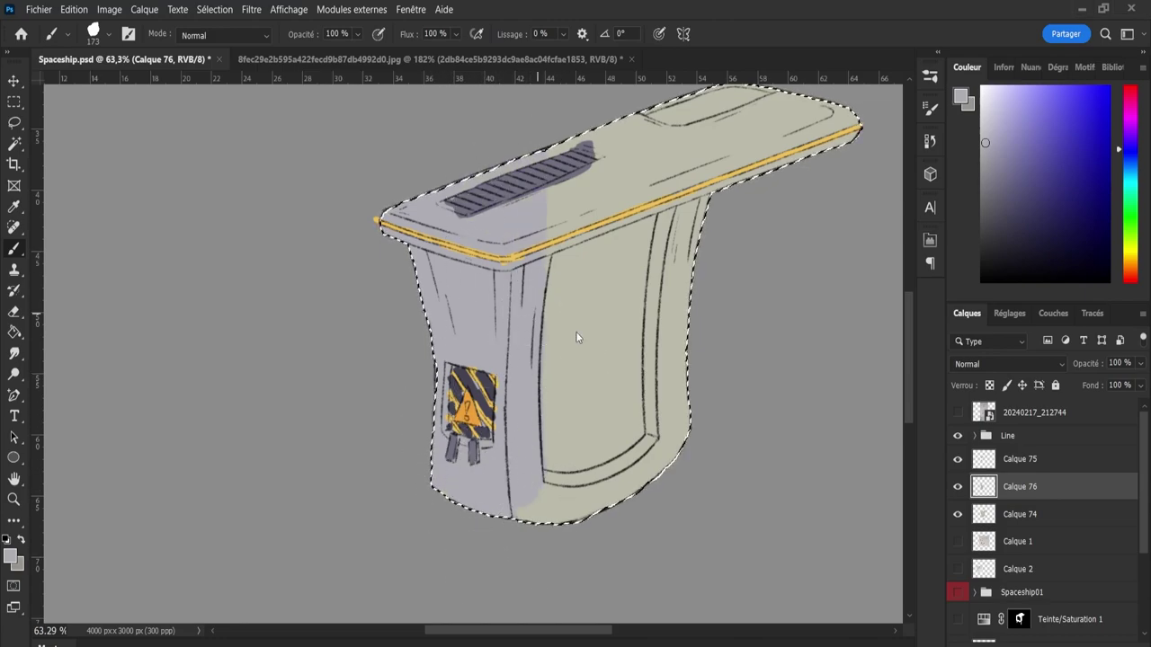
mouse_move(626, 256)
left_mouse_down()
mouse_move(409, 171)
mouse_move(737, 180)
left_mouse_up()
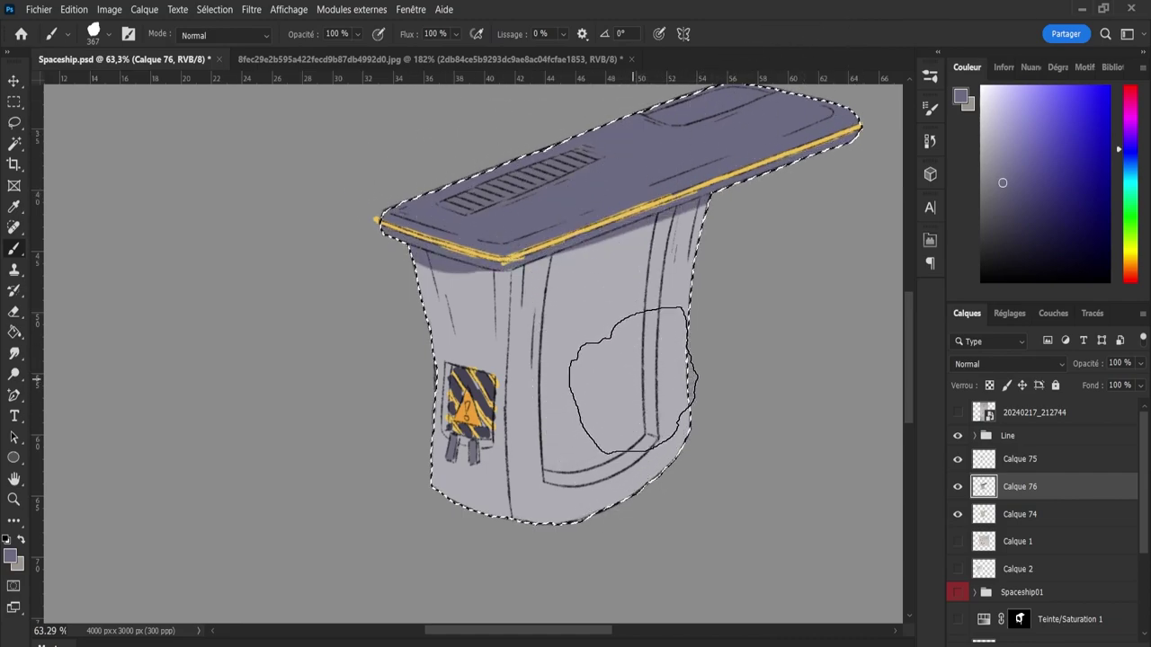
- Sample the orange trim colour and add a new empty layer above the paint
key("i")
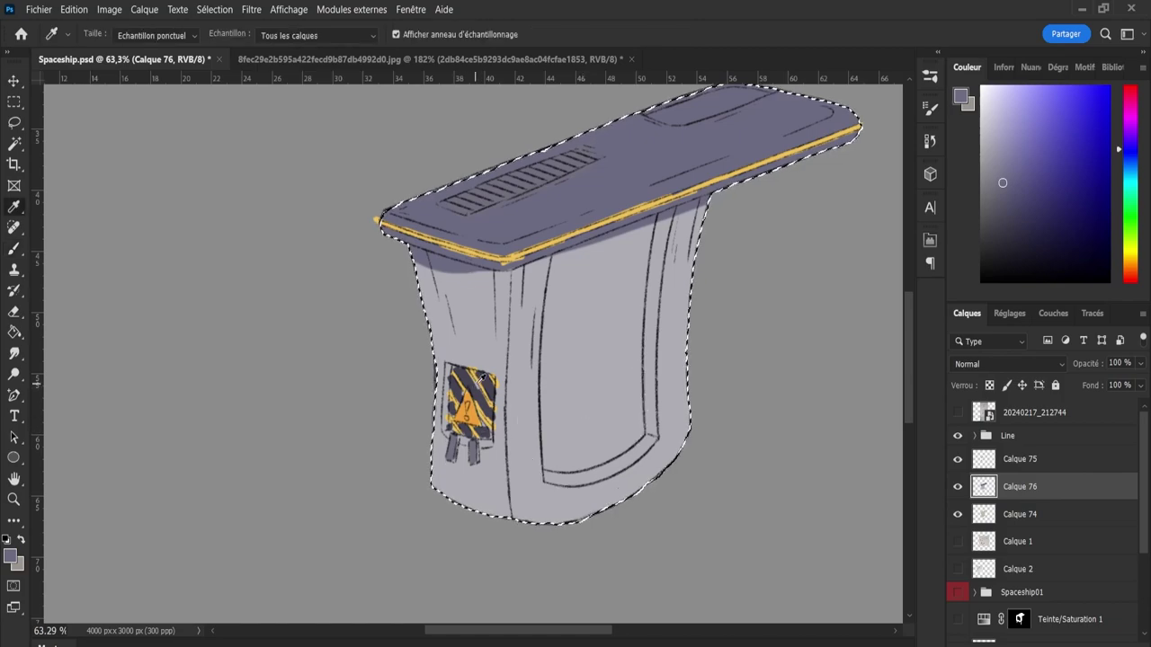
left_click(471, 412)
key("b")
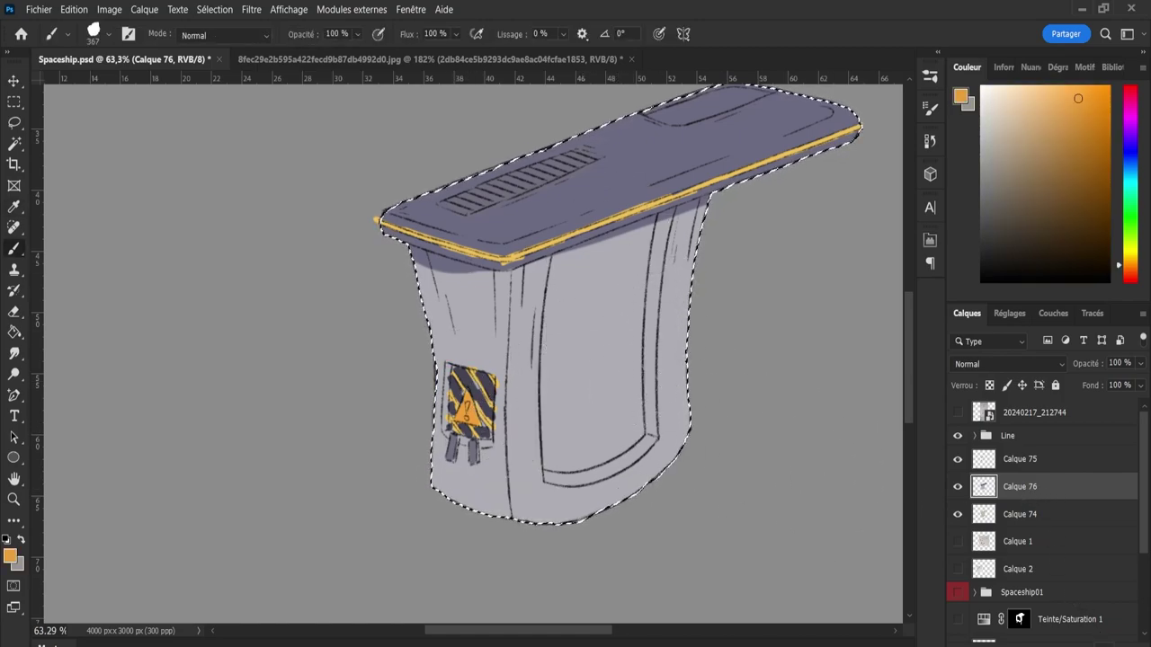
key("ctrl+shift+alt+n")
- Brush the front panel orange on Calque 77, adding a lighter peach stroke
mouse_move(597, 274)
left_mouse_down()
mouse_move(606, 350)
mouse_move(633, 252)
mouse_move(585, 315)
mouse_move(566, 270)
mouse_move(560, 431)
mouse_move(553, 414)
mouse_move(603, 448)
mouse_move(602, 432)
mouse_move(631, 418)
mouse_move(627, 364)
mouse_move(661, 228)
left_mouse_up()
left_click_drag(1066, 94, 1030, 95)
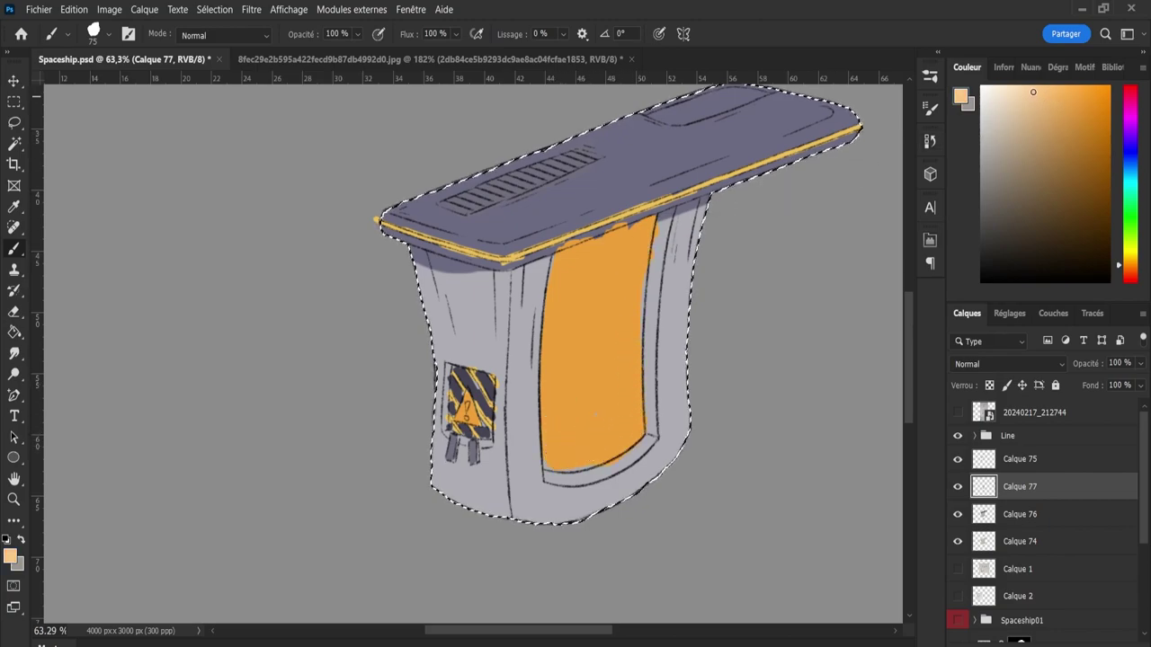
mouse_move(589, 367)
left_mouse_down()
mouse_move(598, 303)
mouse_move(581, 354)
mouse_move(591, 441)
mouse_move(609, 353)
left_mouse_up()
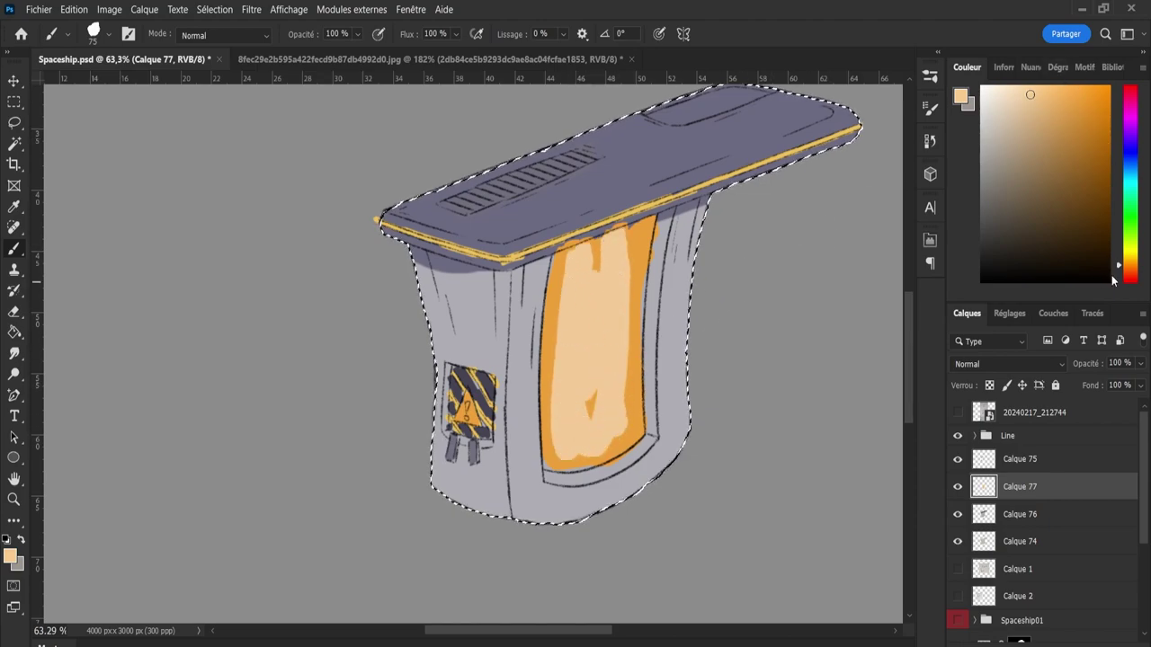
- Repaint the panel with sampled yellow and add a pale cream stripe down its middle
key("i")
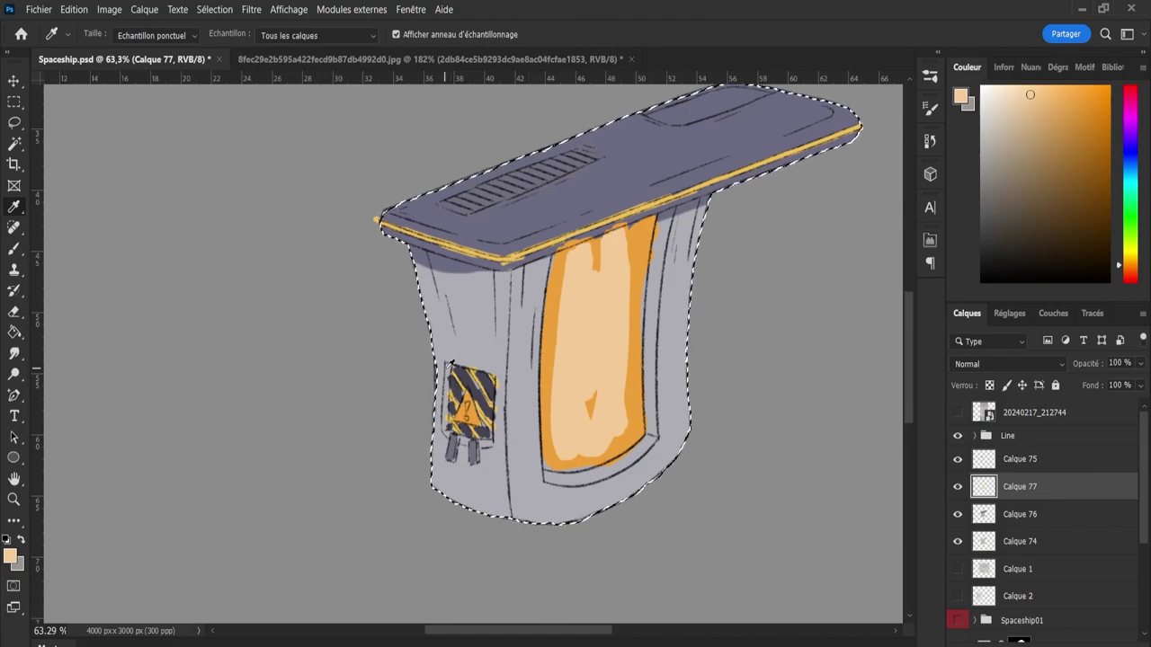
left_click(491, 418)
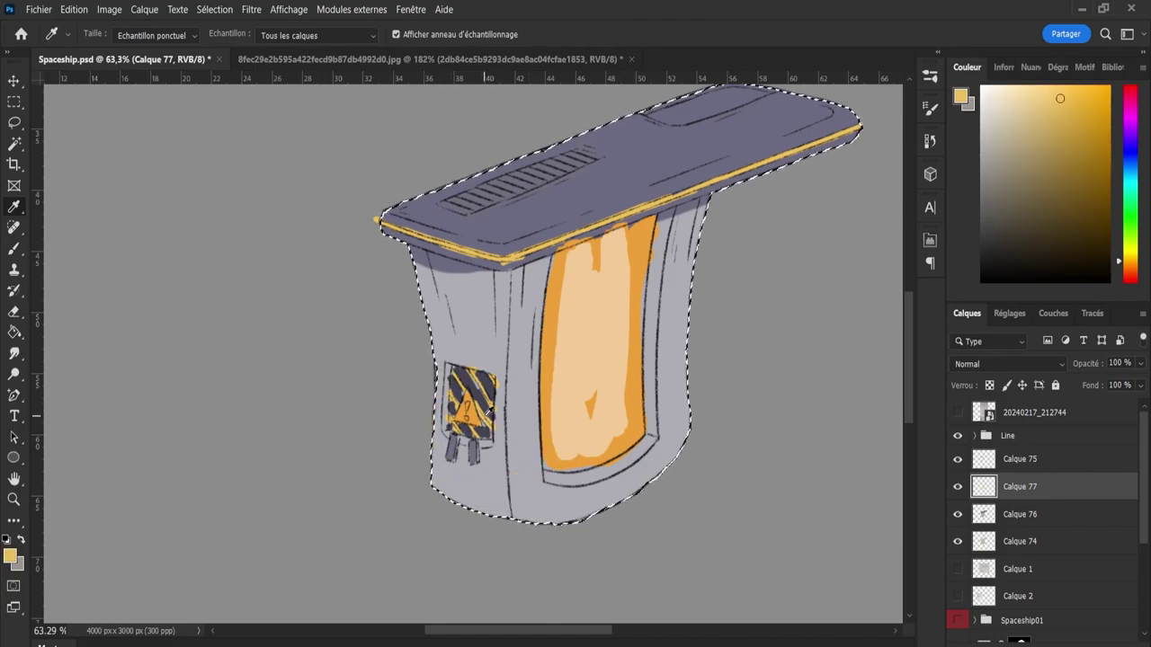
key("b")
mouse_move(552, 382)
left_mouse_down()
mouse_move(587, 395)
mouse_move(609, 357)
mouse_move(601, 401)
left_mouse_up()
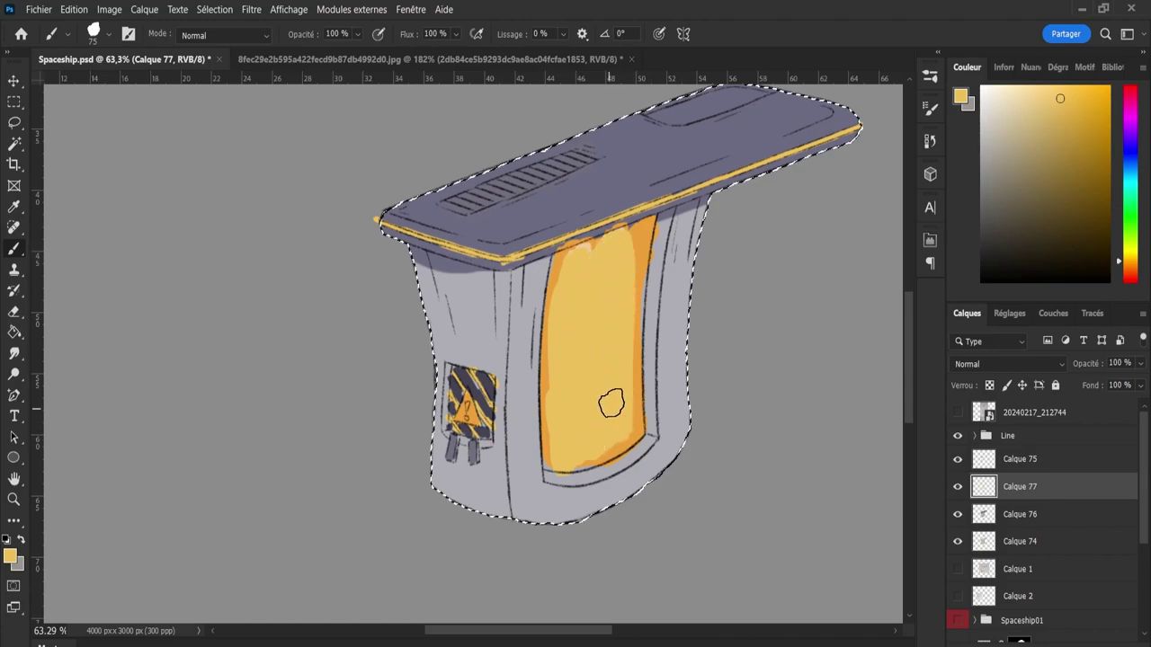
left_click(993, 84)
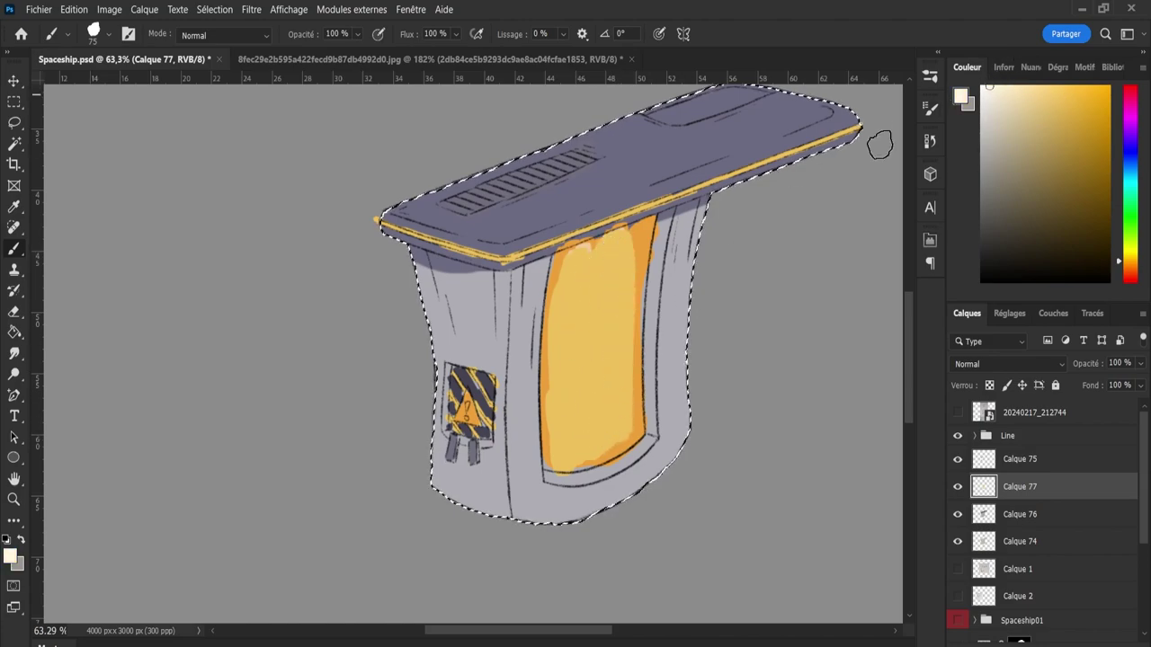
mouse_move(588, 360)
left_mouse_down()
mouse_move(589, 405)
mouse_move(580, 288)
mouse_move(599, 291)
mouse_move(604, 414)
mouse_move(575, 411)
mouse_move(601, 251)
mouse_move(619, 232)
left_mouse_up()
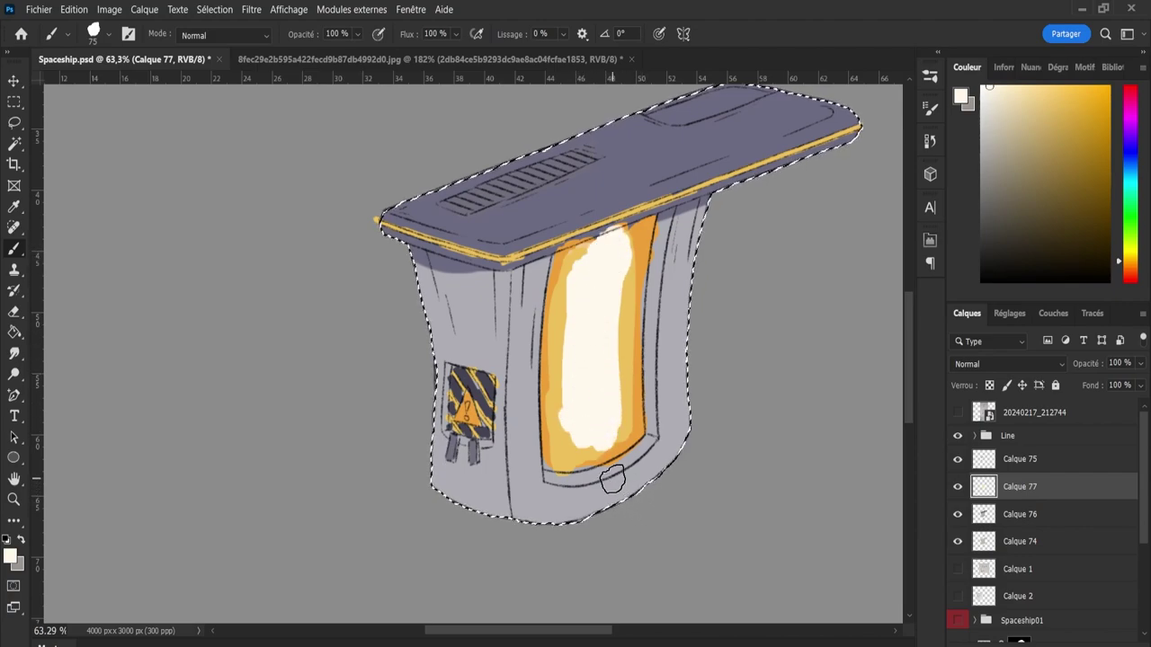
left_click(1020, 514)
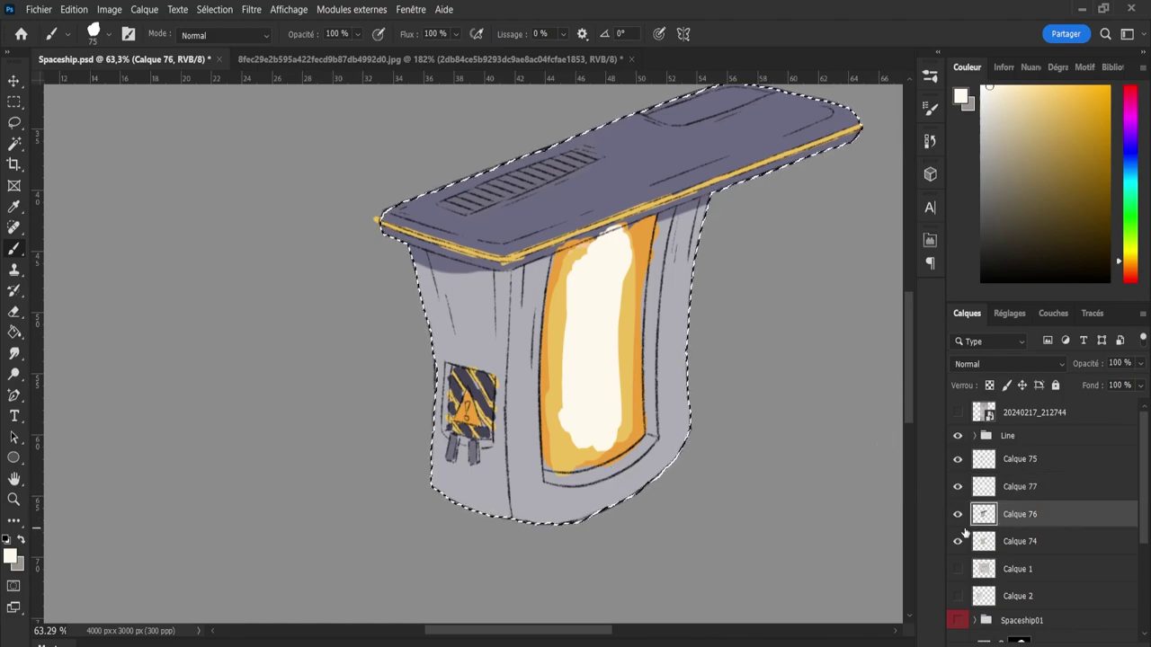
left_click(957, 541)
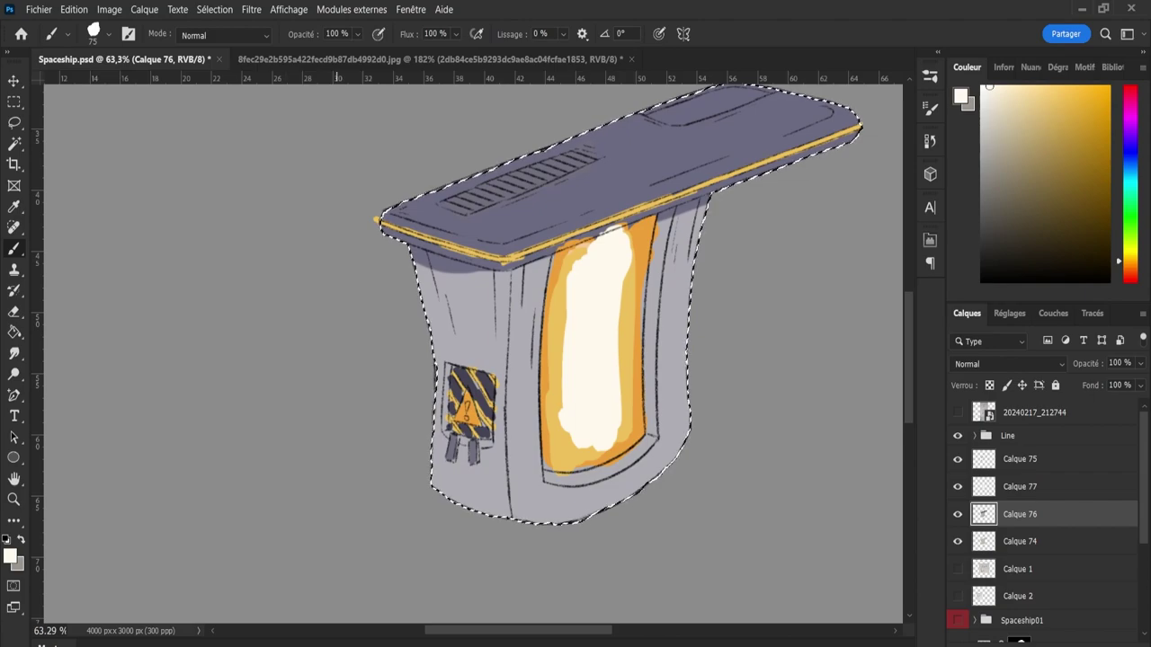
key("ctrl+d")
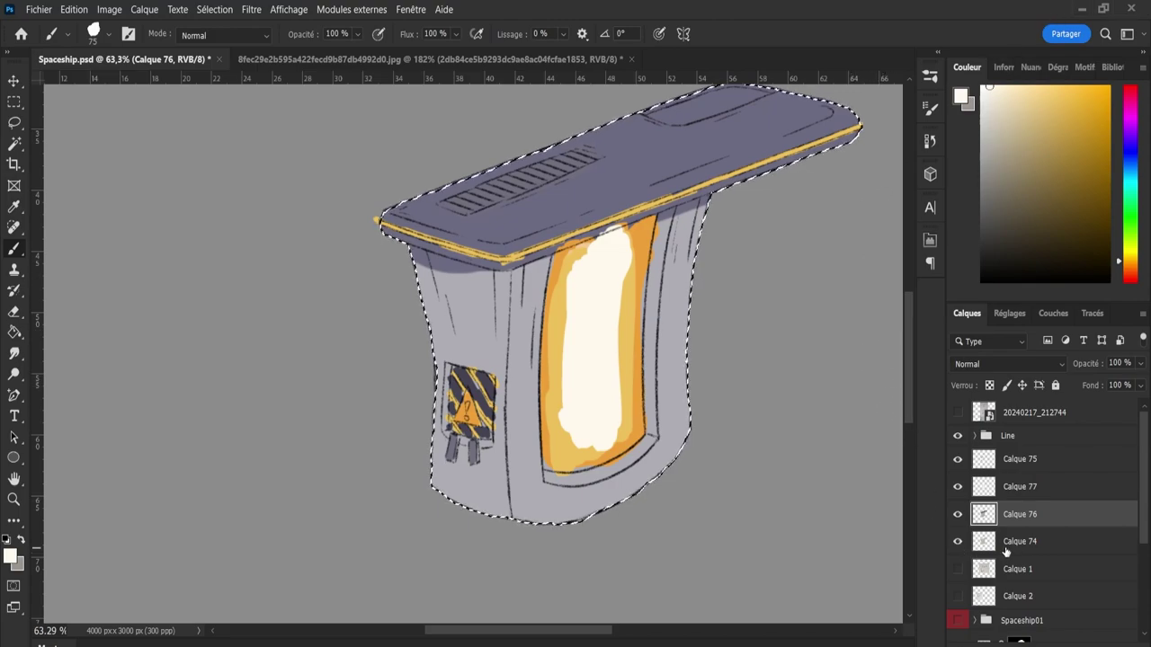
left_click(958, 542)
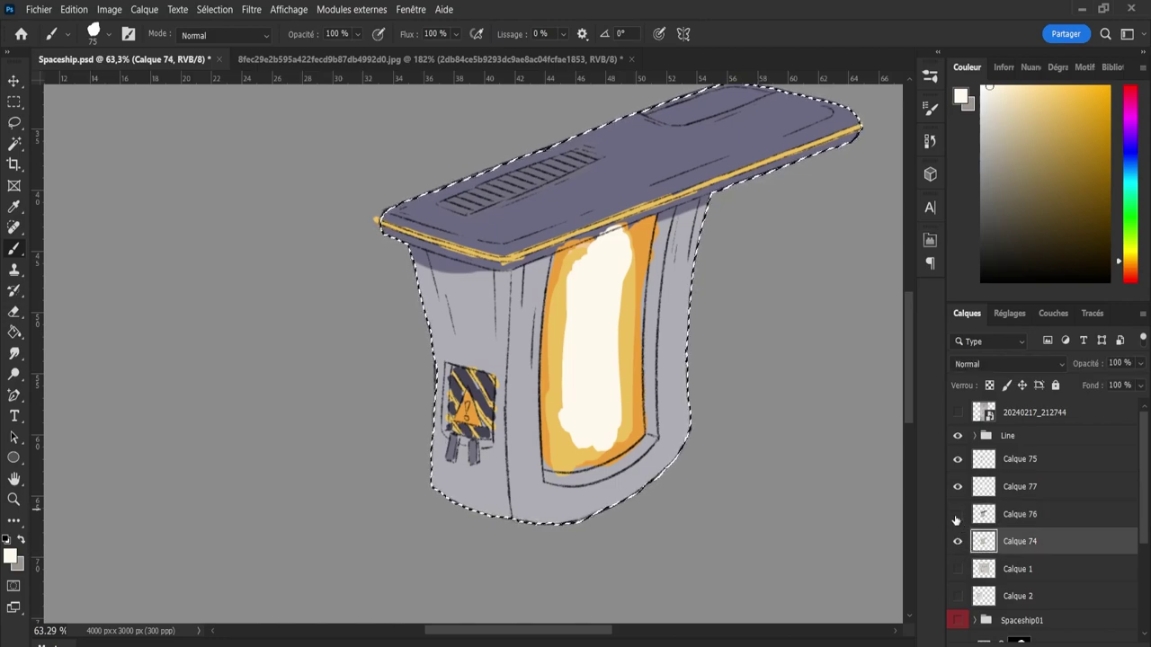
left_click(957, 541)
left_click(1016, 514)
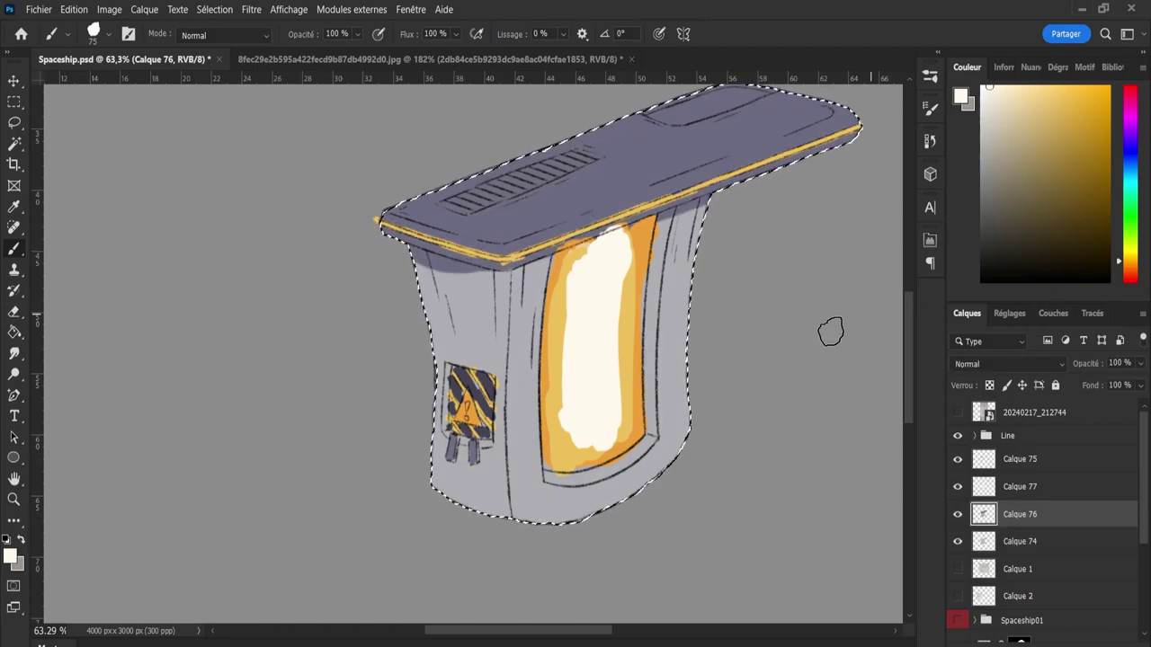
- Sample the ship's light grey, shift it toward yellow-green, and repaint the left face
key("i")
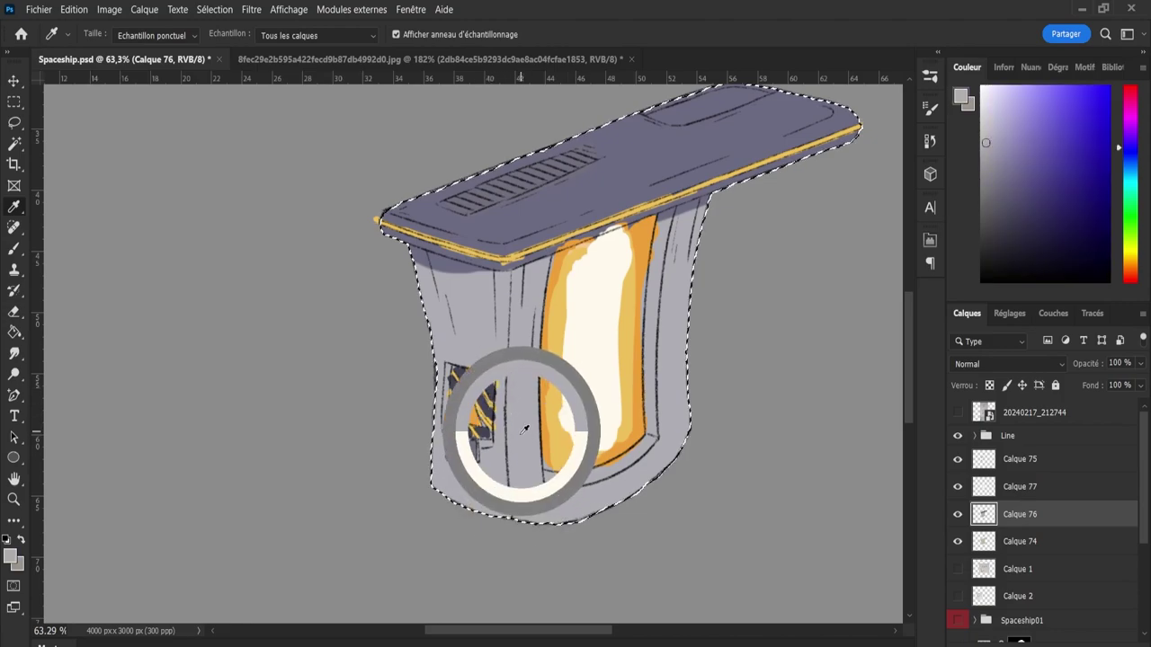
left_click(521, 431)
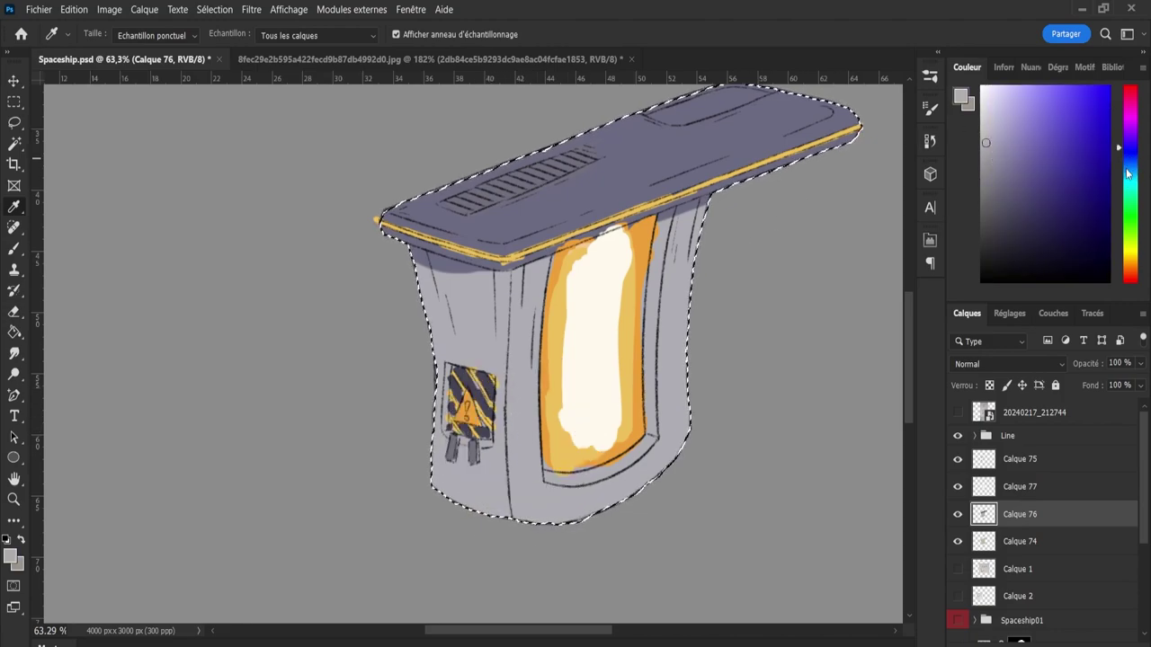
left_click(1129, 196)
left_click_drag(1130, 209, 1128, 232)
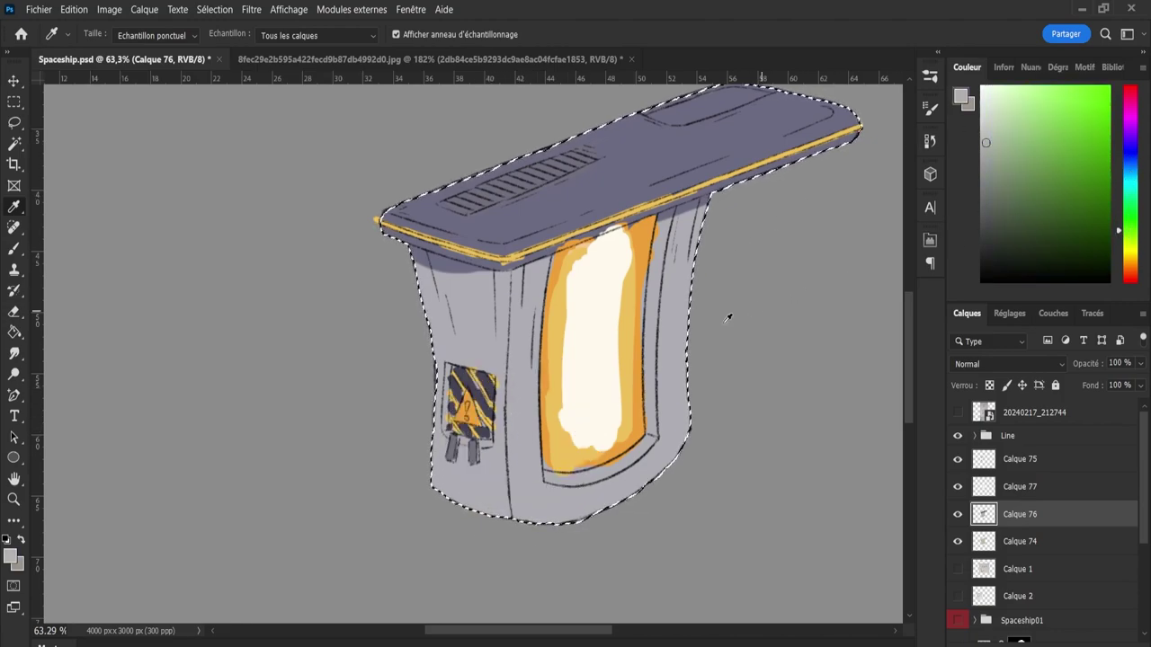
key("b")
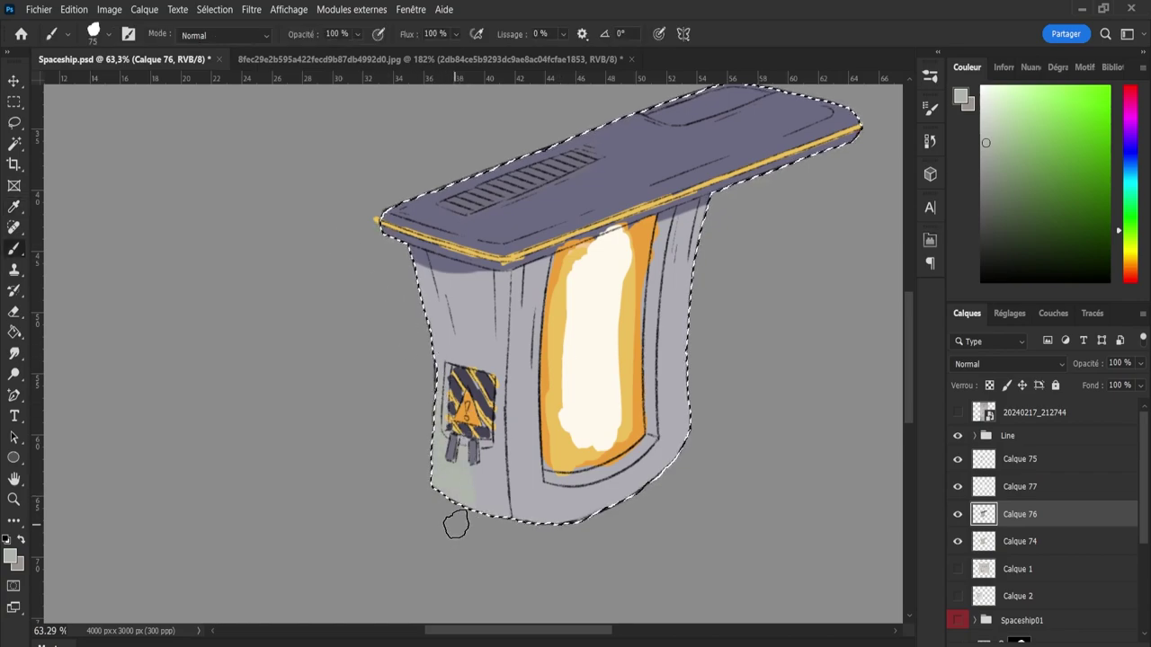
left_click_drag(454, 521, 421, 235)
left_click_drag(456, 407, 478, 438)
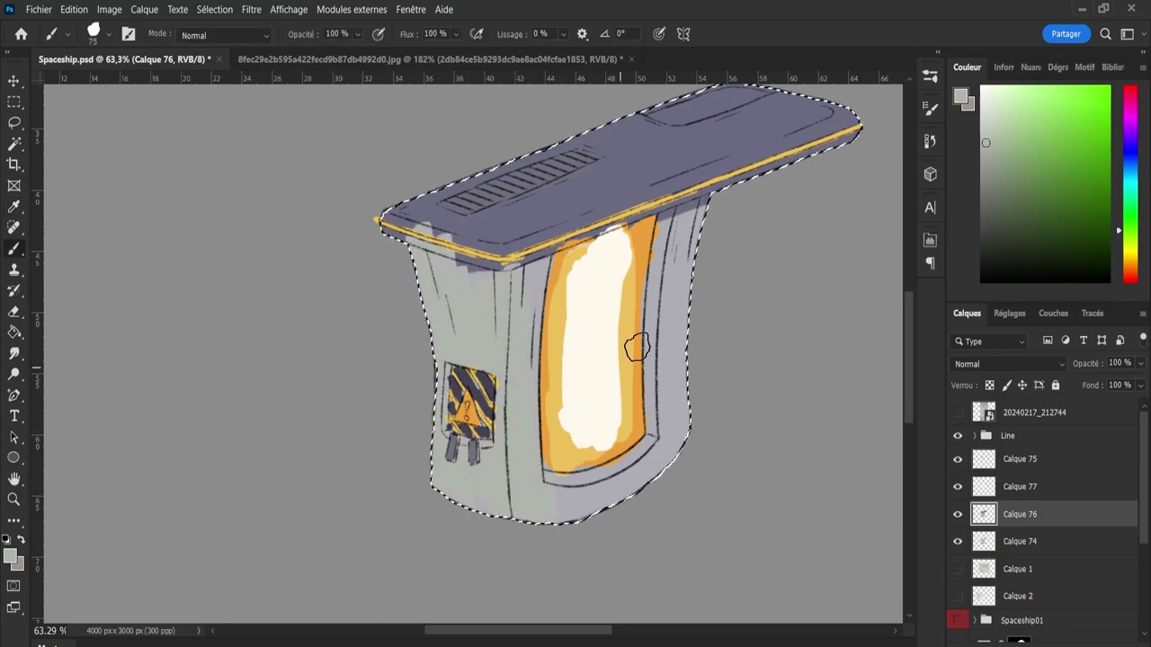
- Paint darker and paler grey-green tones around the hazard sticker and lower left face
left_click_drag(986, 143, 991, 163)
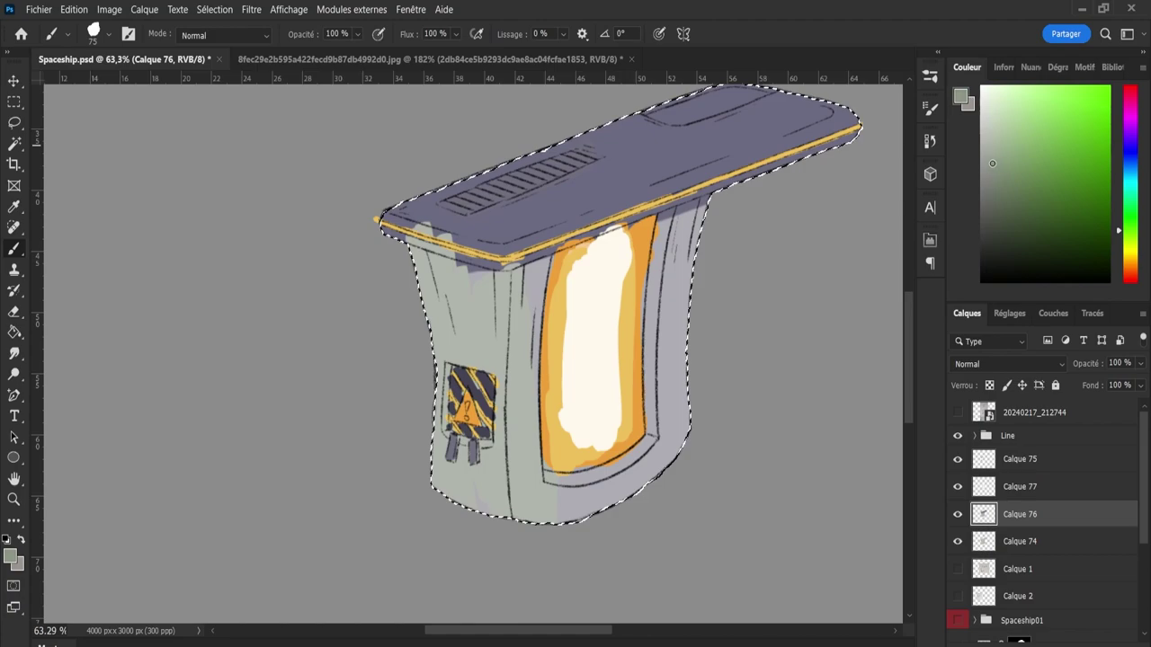
mouse_move(470, 477)
left_mouse_down()
mouse_move(481, 336)
mouse_move(534, 437)
left_mouse_up()
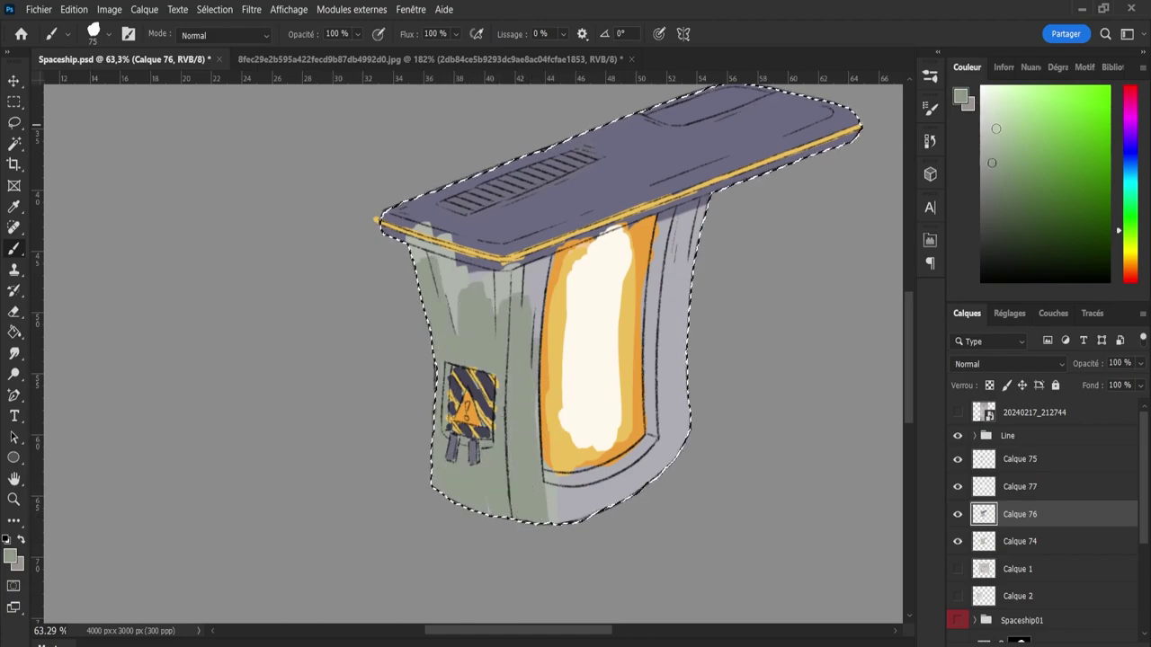
left_click(988, 106)
mouse_move(504, 368)
left_mouse_down()
mouse_move(506, 465)
mouse_move(462, 488)
mouse_move(445, 476)
mouse_move(454, 417)
left_mouse_up()
left_click(991, 121)
mouse_move(453, 338)
left_mouse_down()
mouse_move(450, 467)
mouse_move(527, 483)
mouse_move(584, 513)
left_mouse_up()
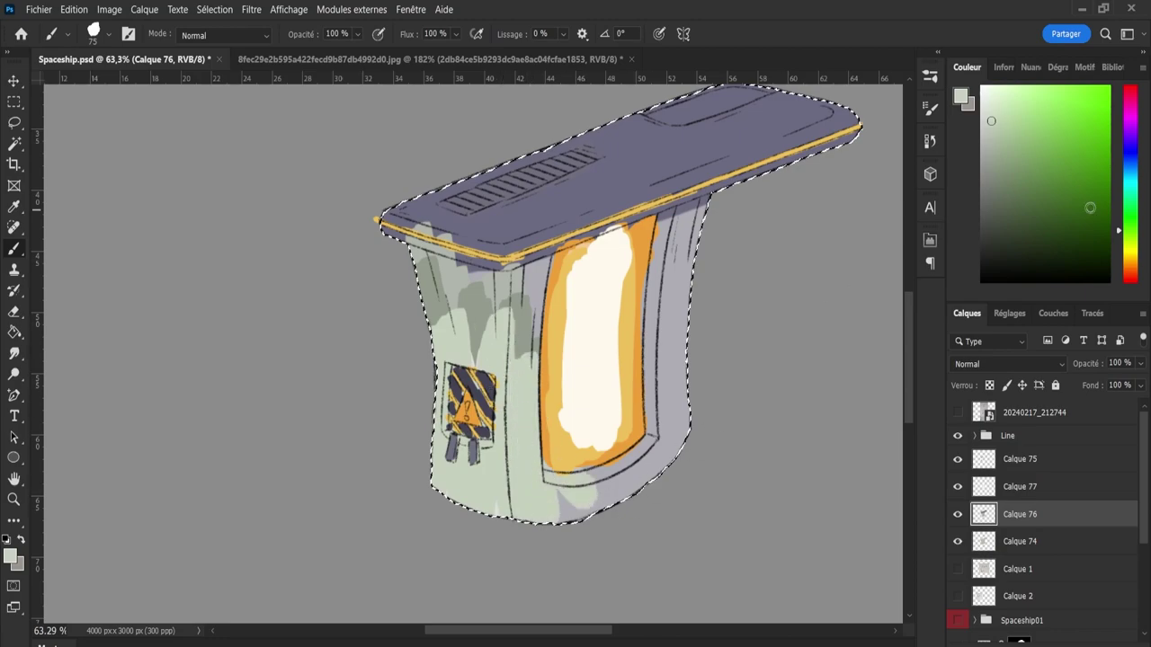
- Mix a pale grey-yellow tone and cover the lower body's dark blotches with sage
left_click(1092, 224)
left_click_drag(1134, 252, 1131, 256)
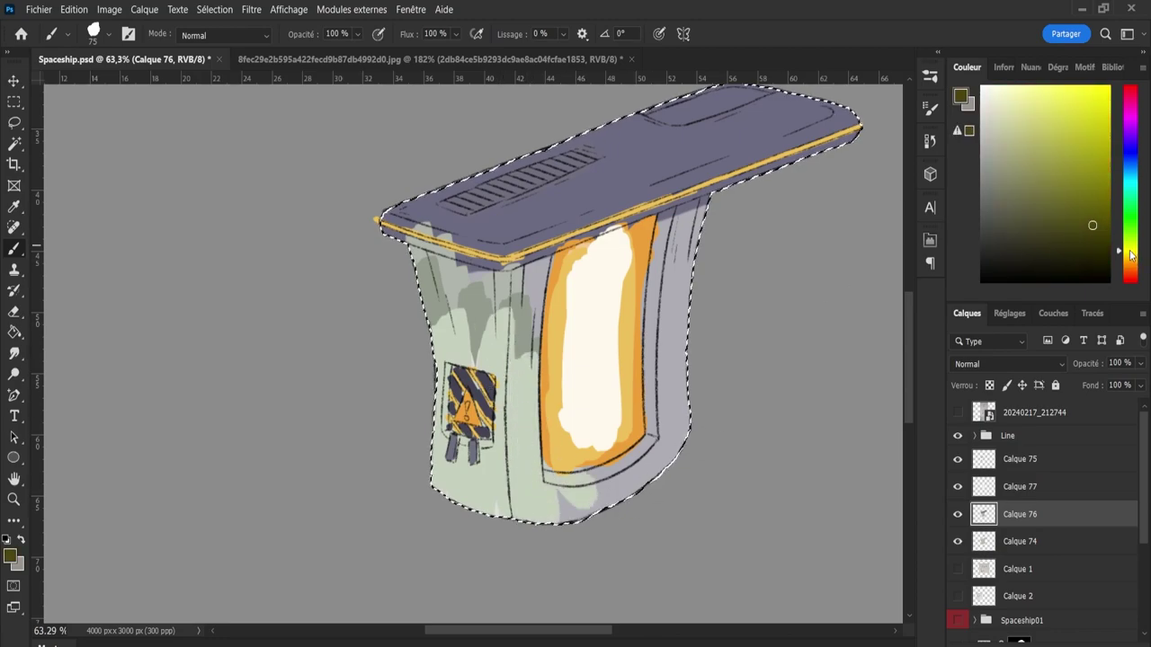
left_click_drag(989, 125, 996, 136)
left_click_drag(444, 518, 506, 354)
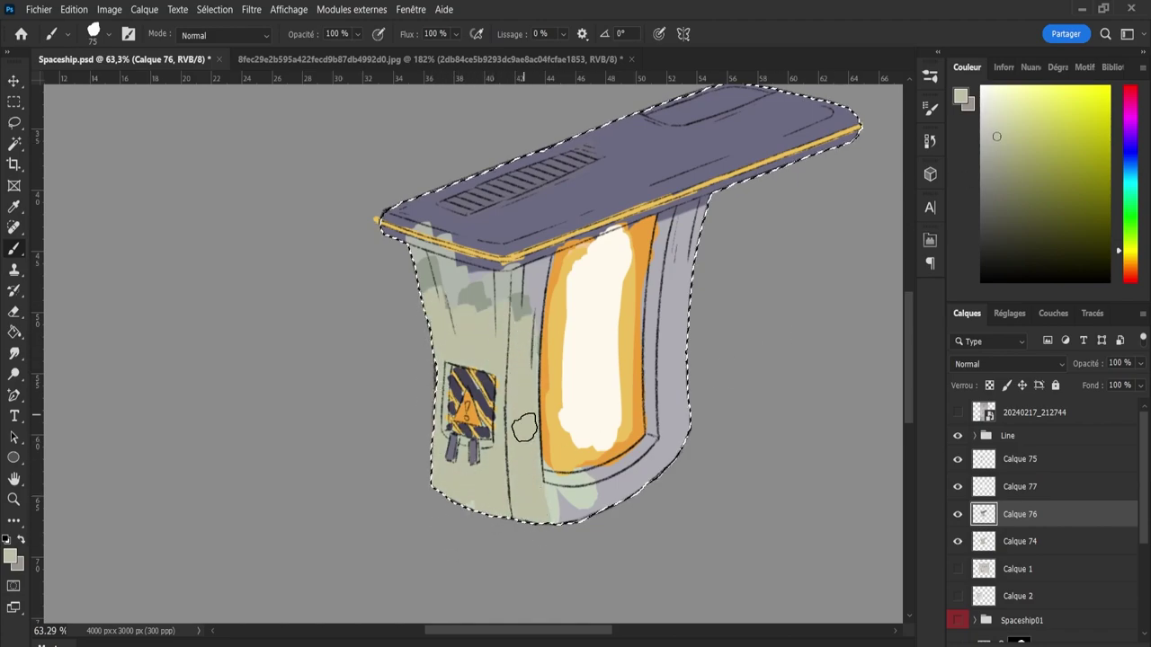
left_click_drag(464, 330, 521, 305)
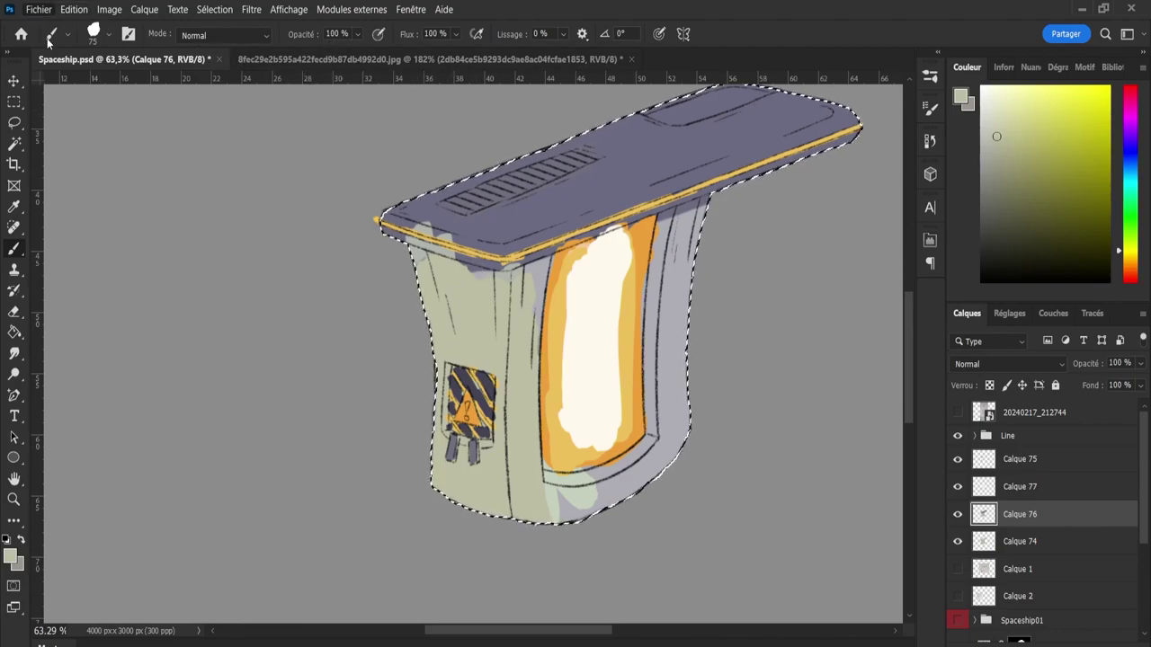
- Repaint the left face, bottom edge and under-overhang shading in a lighter cream
left_click_drag(450, 323, 489, 480)
mouse_move(503, 323)
left_mouse_down()
mouse_move(531, 536)
mouse_move(517, 323)
mouse_move(522, 512)
mouse_move(476, 310)
mouse_move(432, 345)
mouse_move(442, 303)
mouse_move(413, 270)
left_mouse_up()
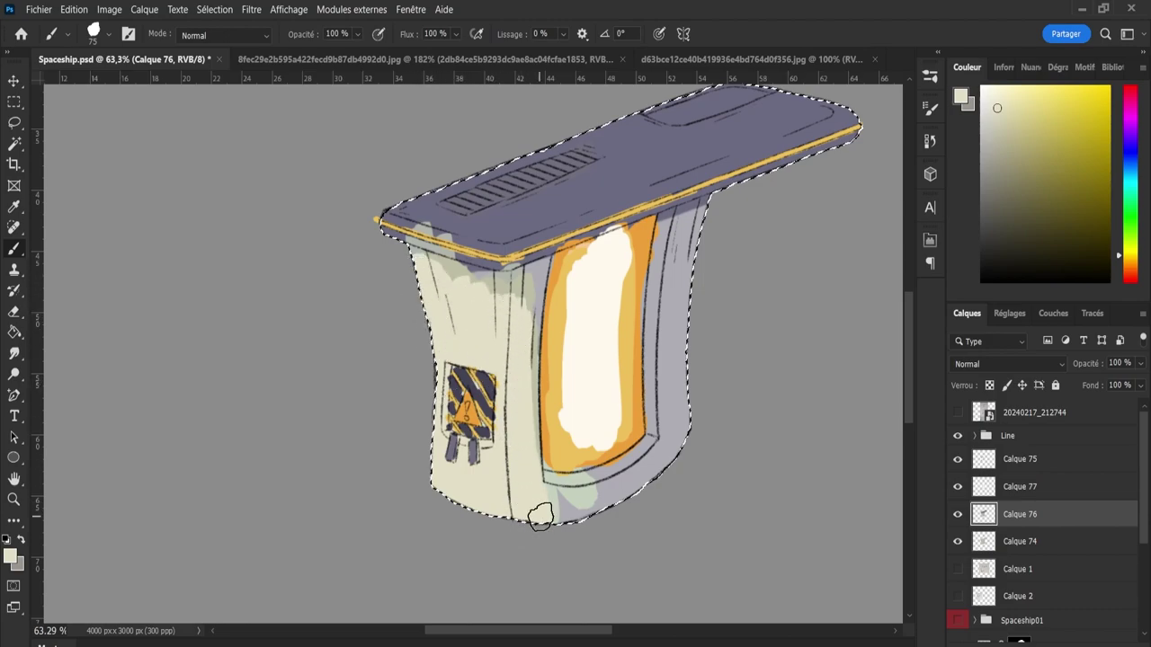
mouse_move(539, 517)
left_mouse_down()
mouse_move(629, 486)
mouse_move(692, 392)
mouse_move(662, 411)
mouse_move(656, 458)
mouse_move(597, 504)
mouse_move(550, 469)
mouse_move(509, 406)
mouse_move(522, 296)
mouse_move(503, 278)
mouse_move(445, 281)
left_mouse_up()
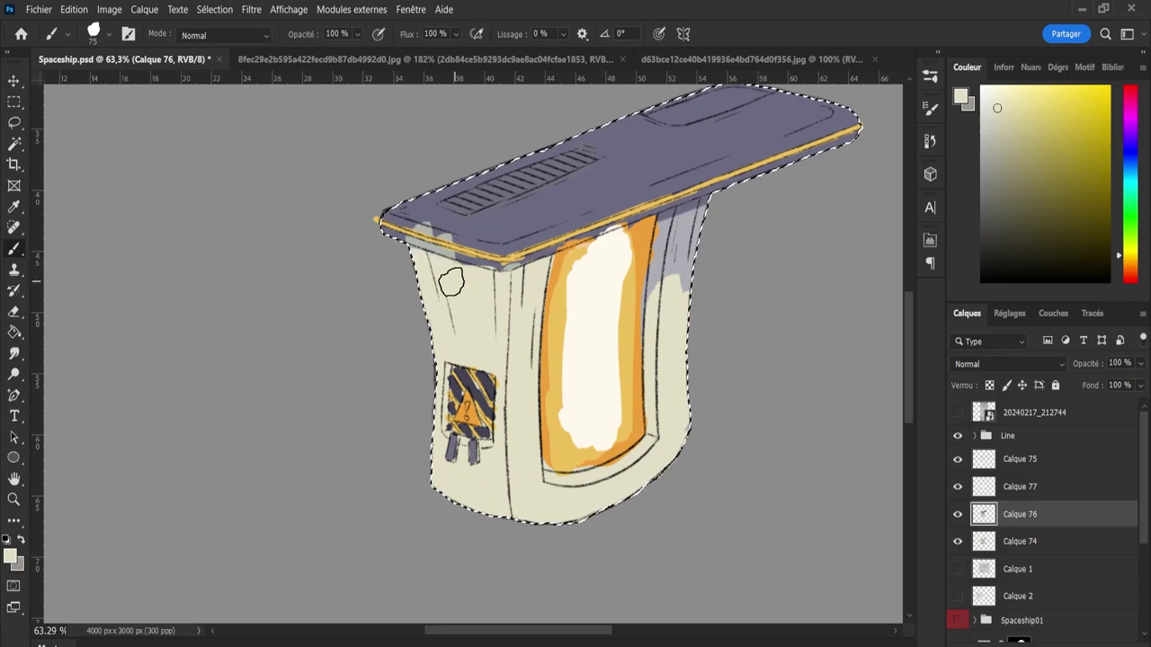
mouse_move(661, 285)
left_mouse_down()
mouse_move(722, 229)
mouse_move(691, 220)
mouse_move(662, 232)
mouse_move(661, 300)
left_mouse_up()
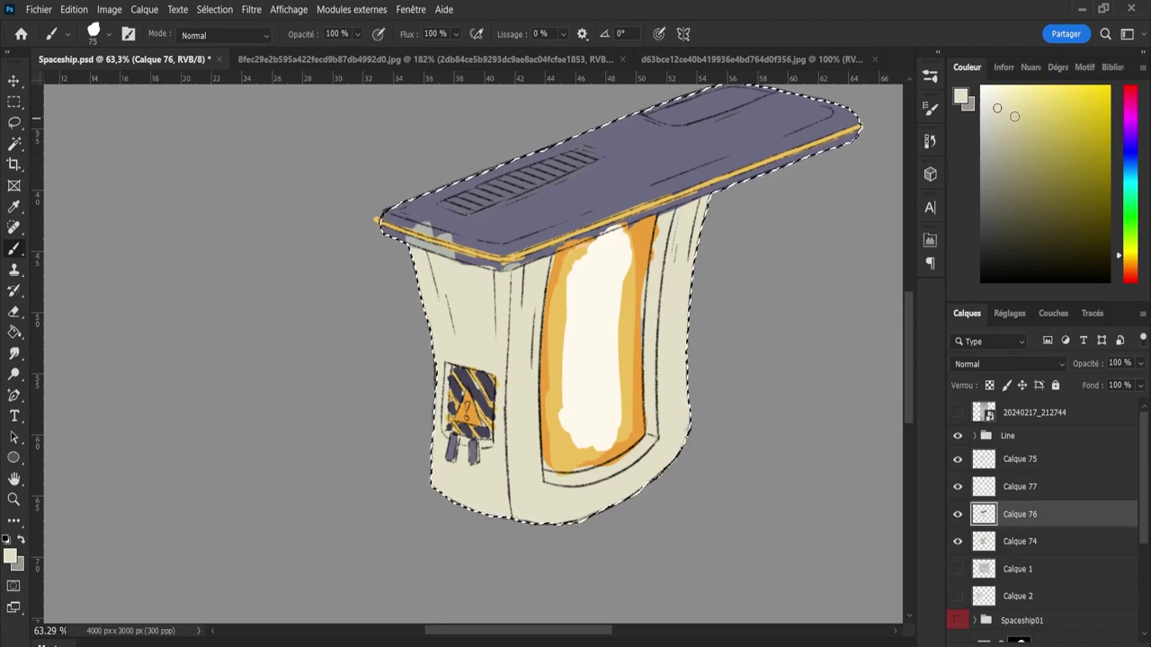
- Paint the ship's top surface dark olive-grey, covering the remaining purple
left_click(990, 198)
left_click_drag(809, 115, 637, 177)
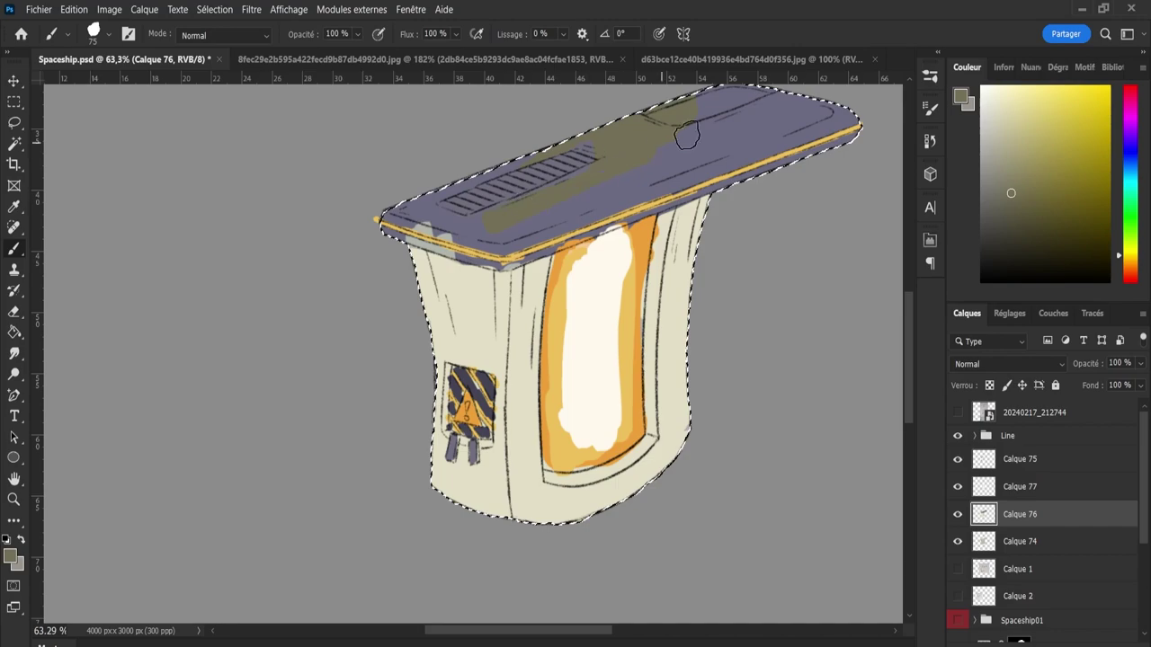
mouse_move(778, 91)
left_mouse_down()
mouse_move(590, 148)
mouse_move(728, 129)
mouse_move(826, 132)
mouse_move(513, 251)
mouse_move(519, 230)
mouse_move(504, 224)
mouse_move(378, 207)
mouse_move(467, 242)
mouse_move(424, 196)
mouse_move(595, 117)
mouse_move(624, 122)
mouse_move(448, 229)
mouse_move(417, 219)
left_mouse_up()
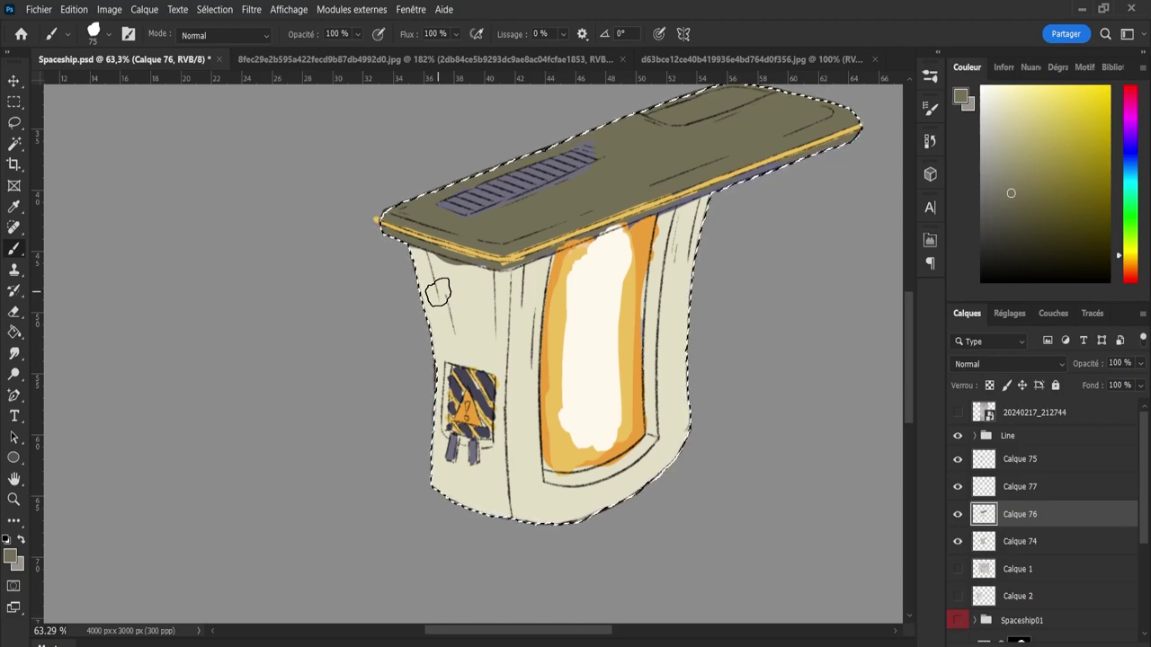
- Reload the spaceship selection and sample the cream body colour
key("ctrl+d")
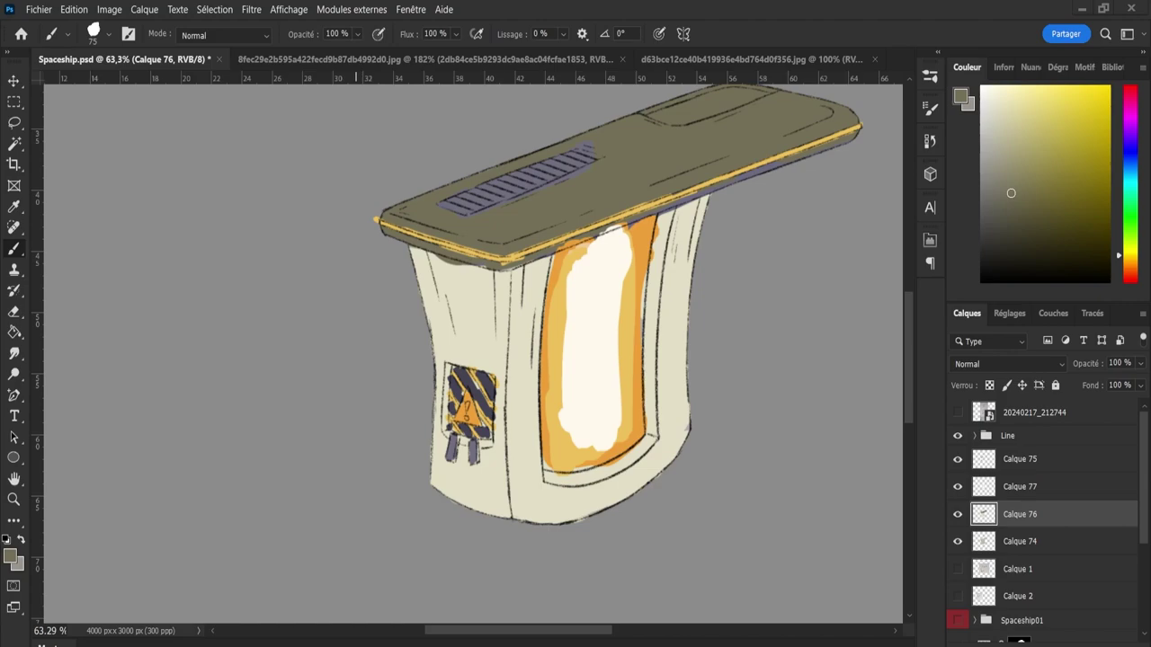
key("ctrl+shift+d")
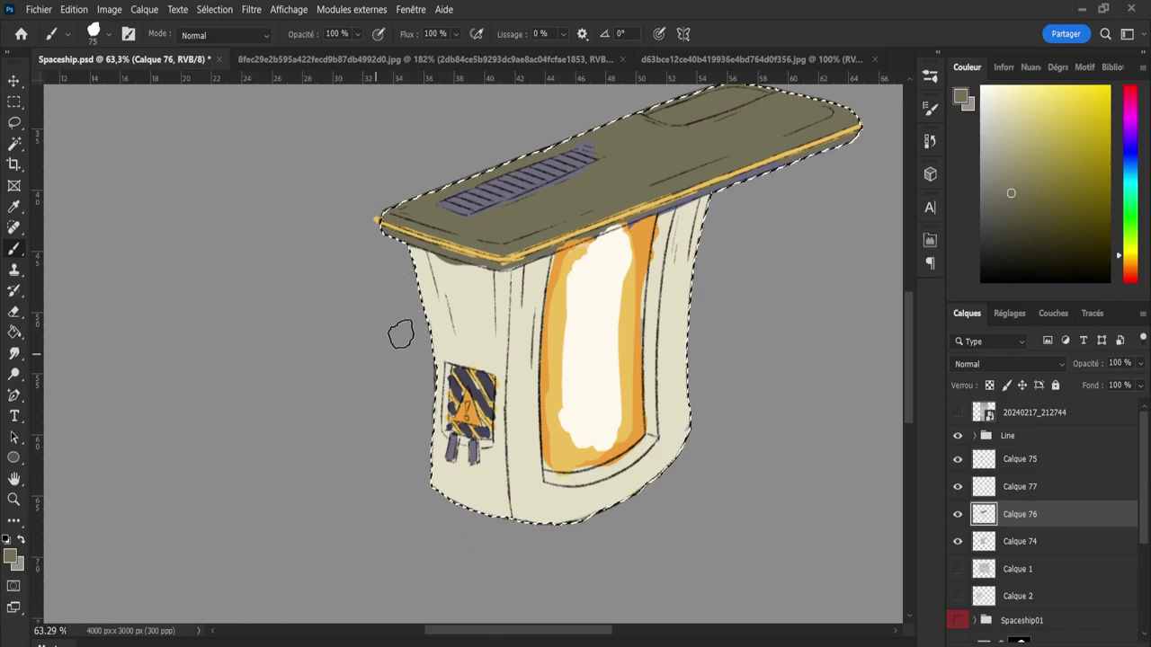
key("i")
left_click(528, 409)
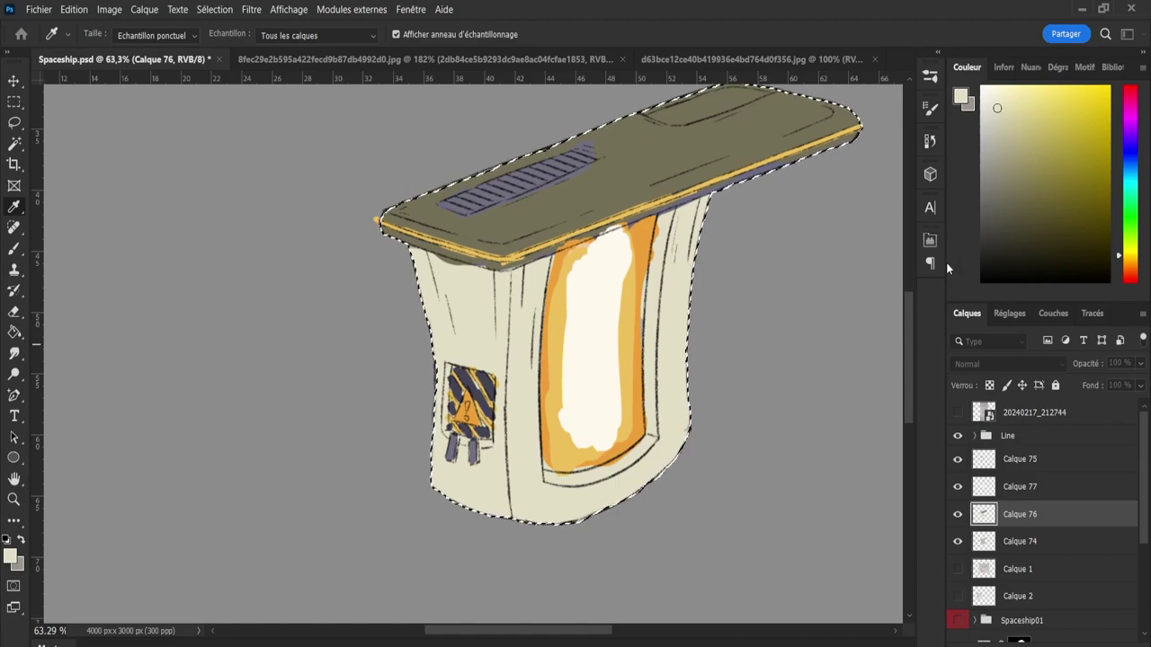
key("ctrl+d")
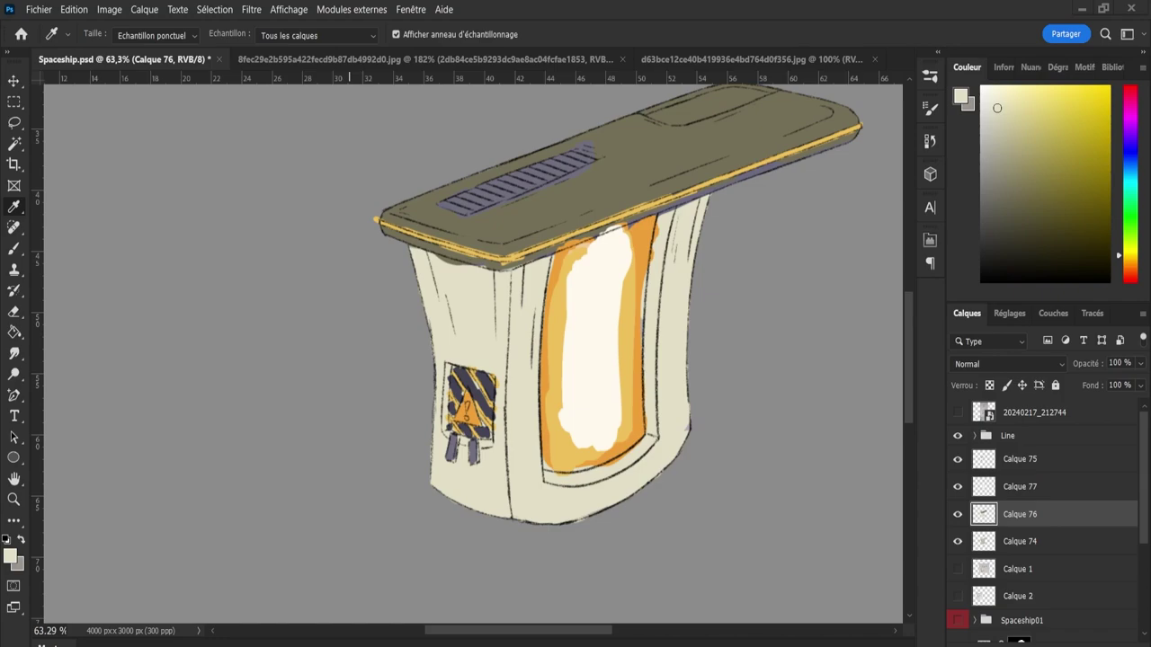
- Sample the hazard sign's dark purple-grey, check it in the Color Picker, then sample the warning orange
key("ctrl+shift+d")
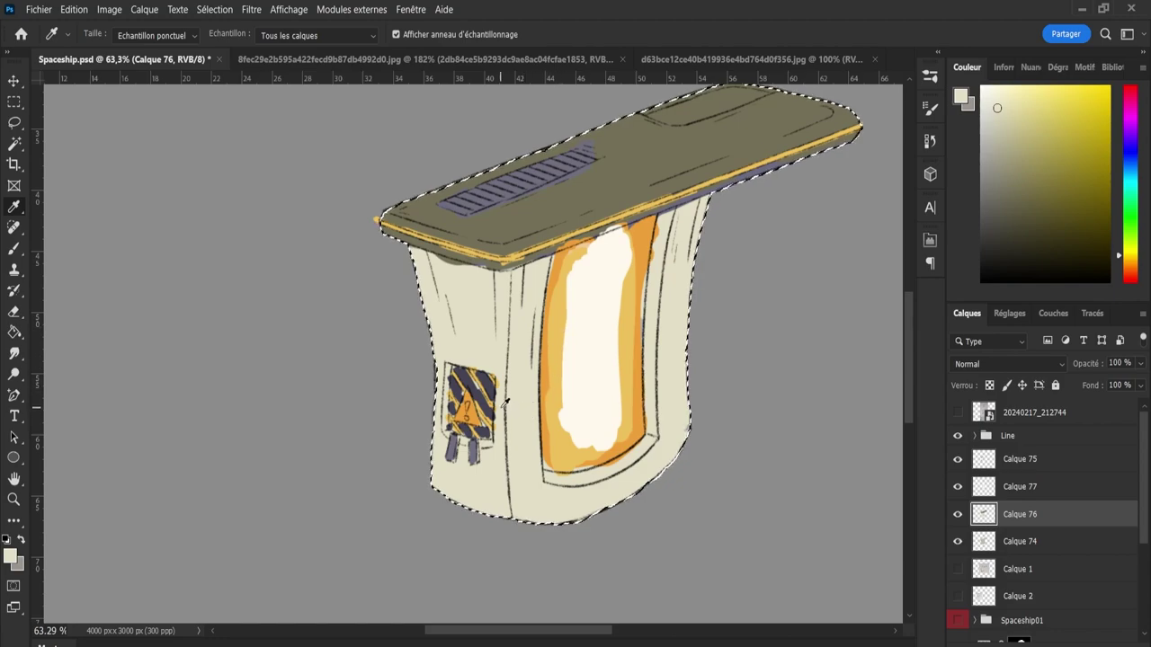
left_click(464, 376)
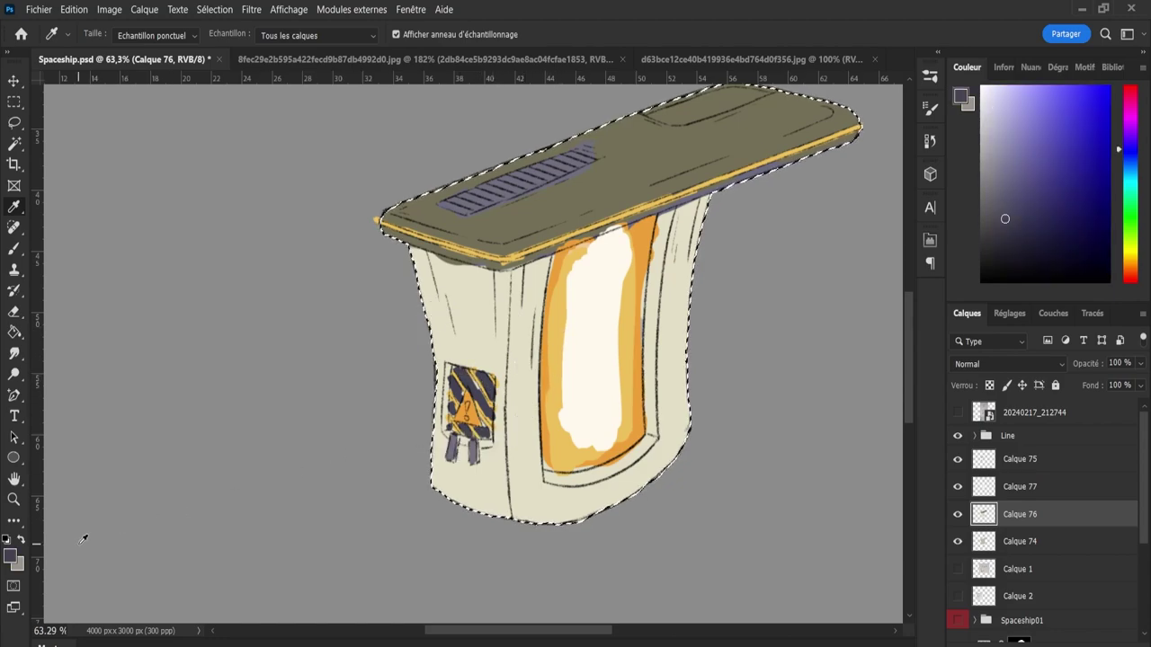
left_click(9, 555)
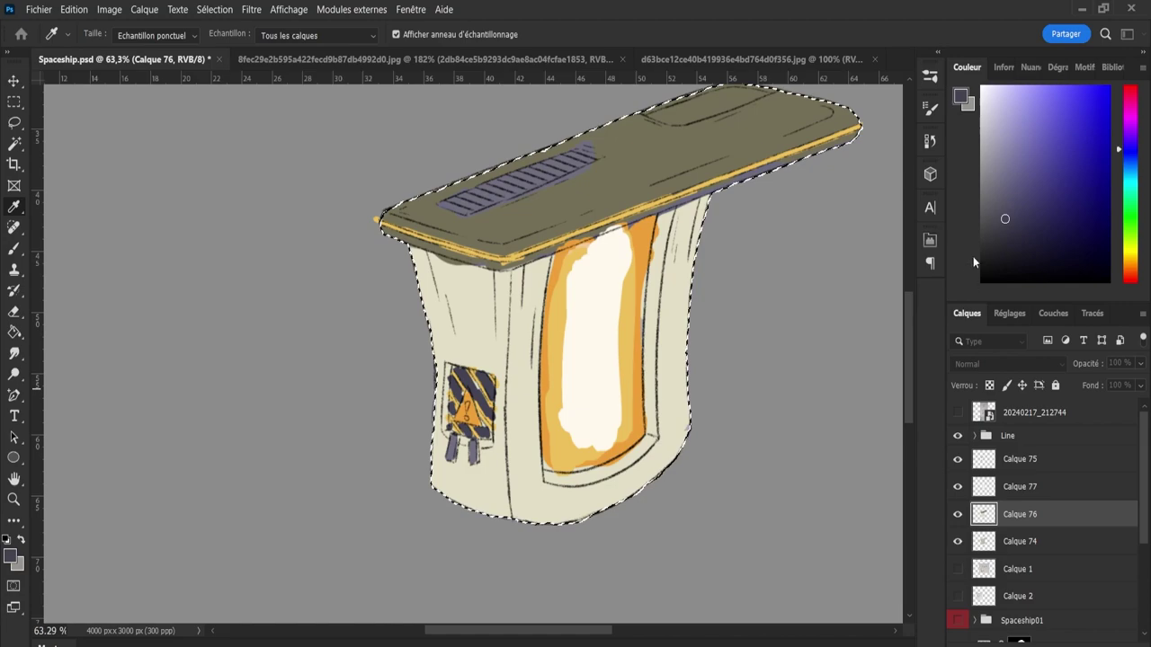
key("Return")
key("ctrl+d")
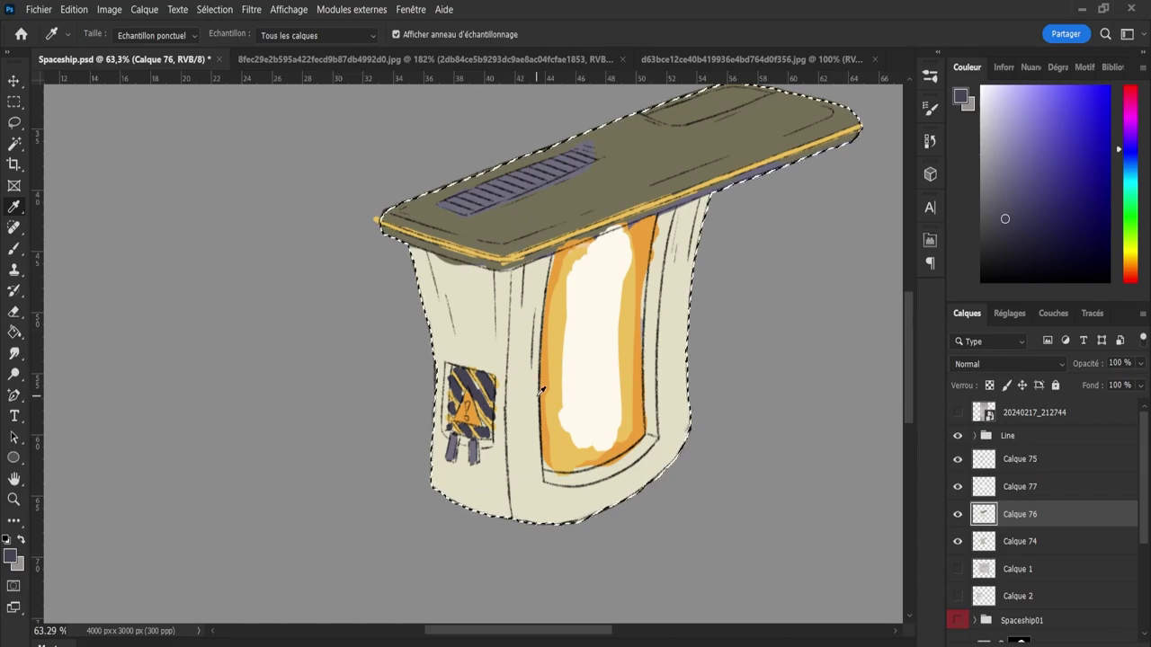
left_click(472, 415)
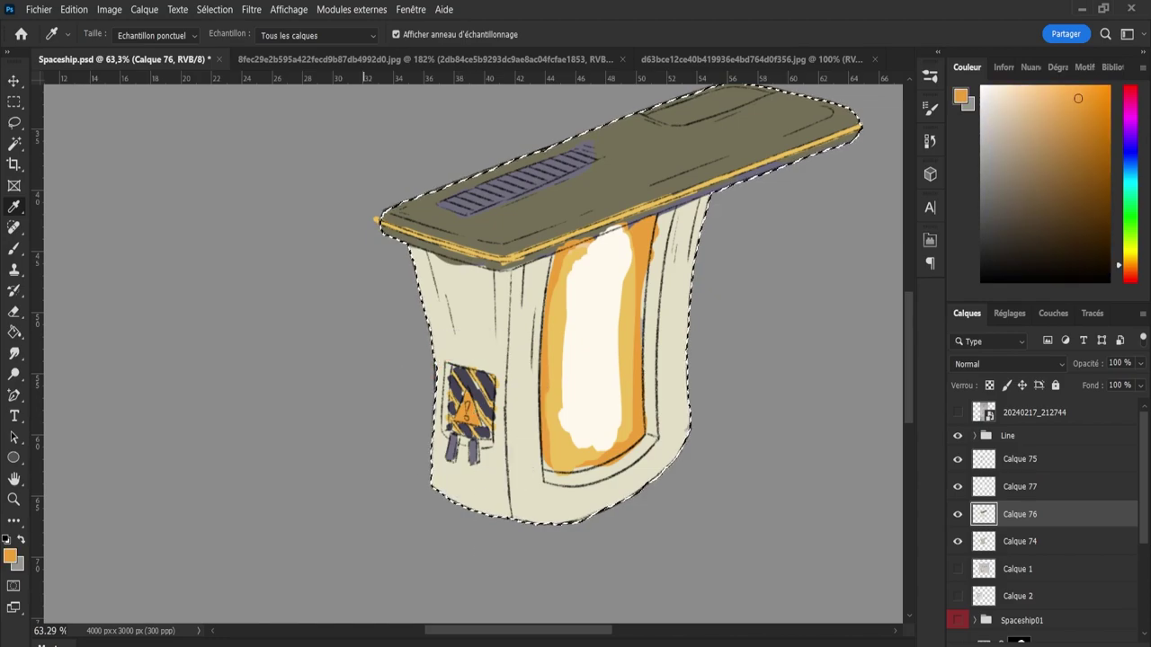
- With a smaller brush inside the reloaded selection, paint the top surface dark purple-grey
key("ctrl+d")
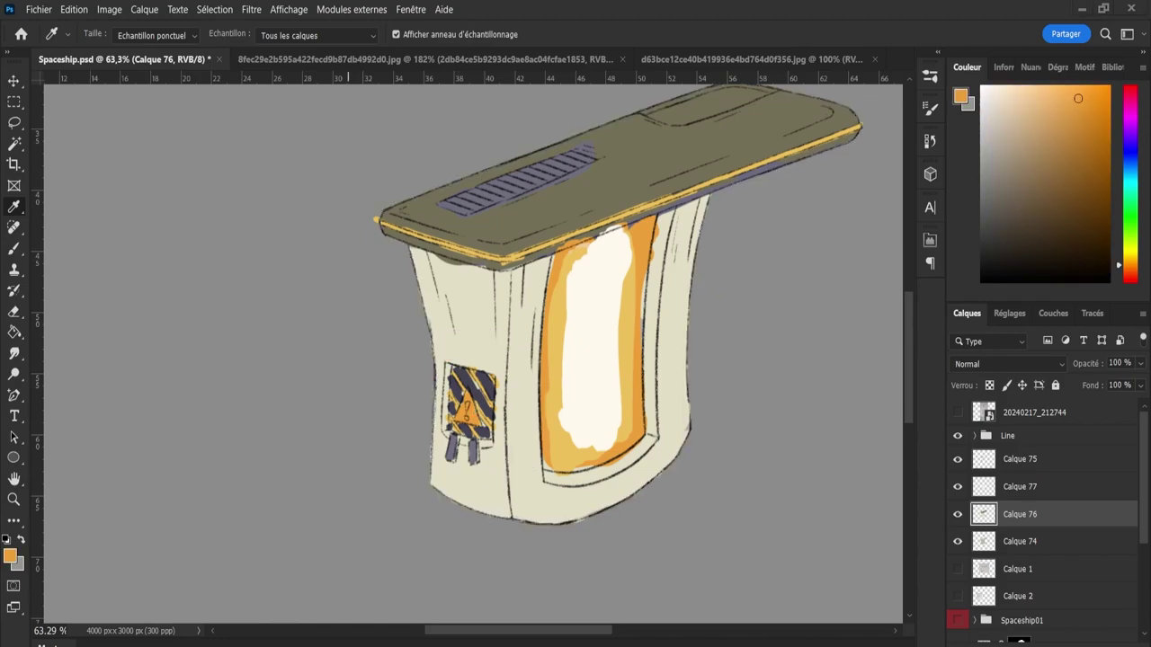
key("ctrl+shift+d")
key("b")
left_click_drag(630, 162, 791, 117)
key("ctrl+z")
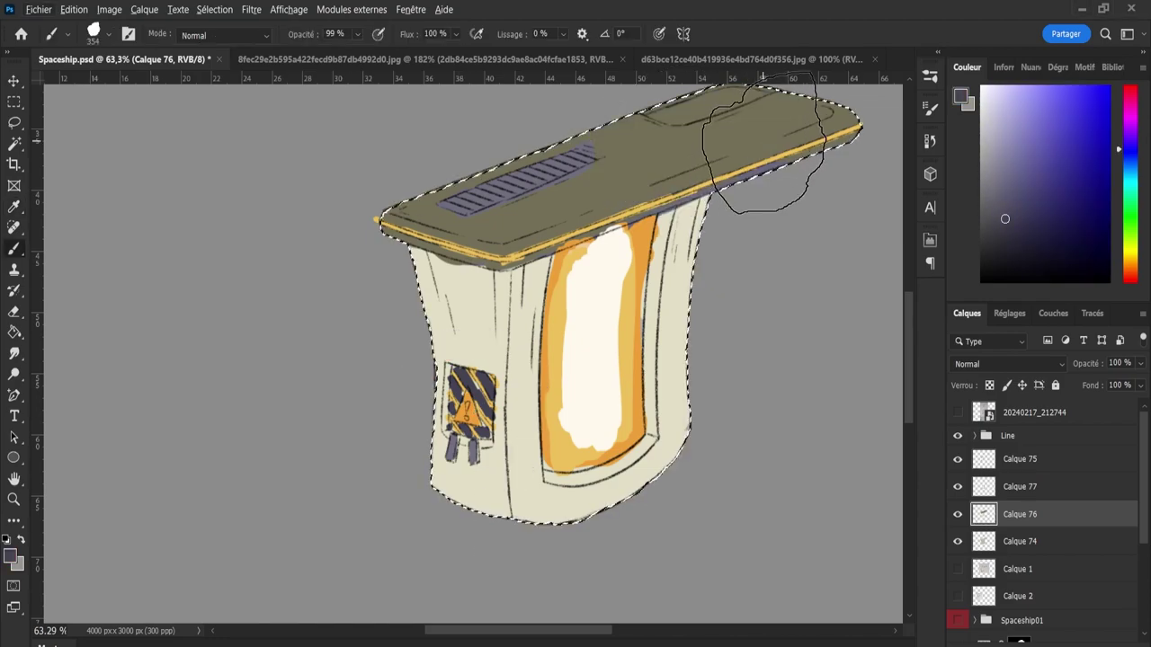
key("bracketleft")
key("bracketleft")
key("bracketleft")
mouse_move(668, 134)
left_mouse_down()
mouse_move(710, 99)
mouse_move(575, 171)
mouse_move(395, 216)
mouse_move(476, 252)
mouse_move(450, 220)
mouse_move(602, 184)
mouse_move(566, 220)
mouse_move(656, 194)
mouse_move(527, 243)
mouse_move(764, 148)
mouse_move(809, 117)
mouse_move(737, 157)
mouse_move(709, 251)
mouse_move(691, 213)
left_mouse_up()
- Hide layer Calque 77 and paint a grey vertical streak on the panel in Calque 76
key("e")
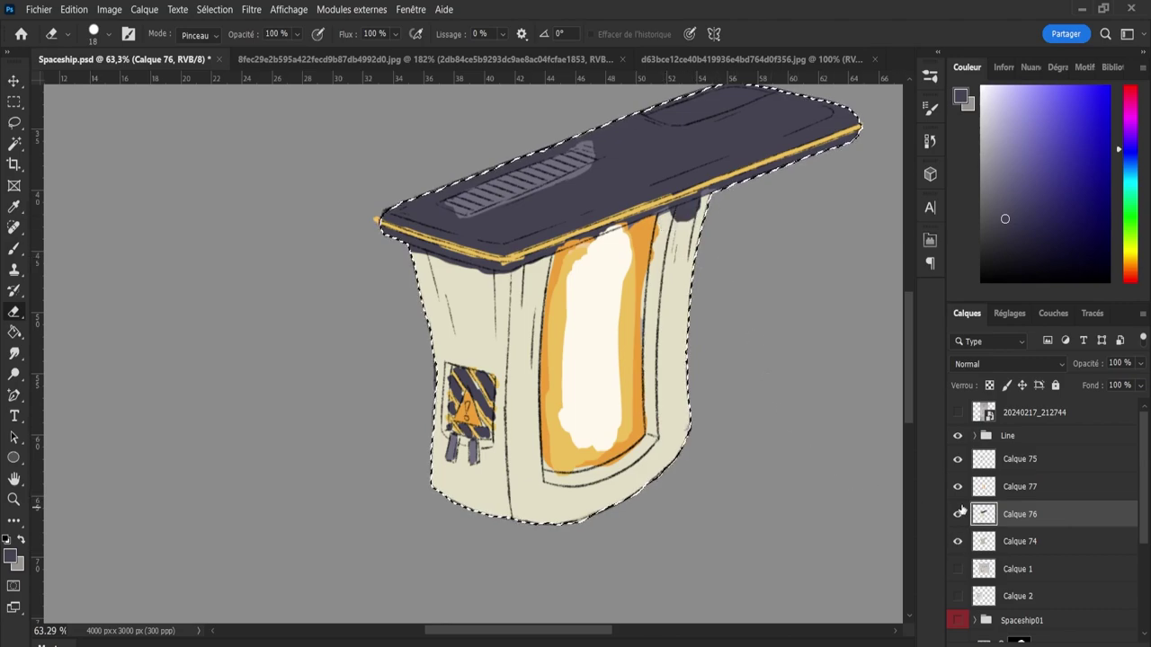
left_click(957, 487)
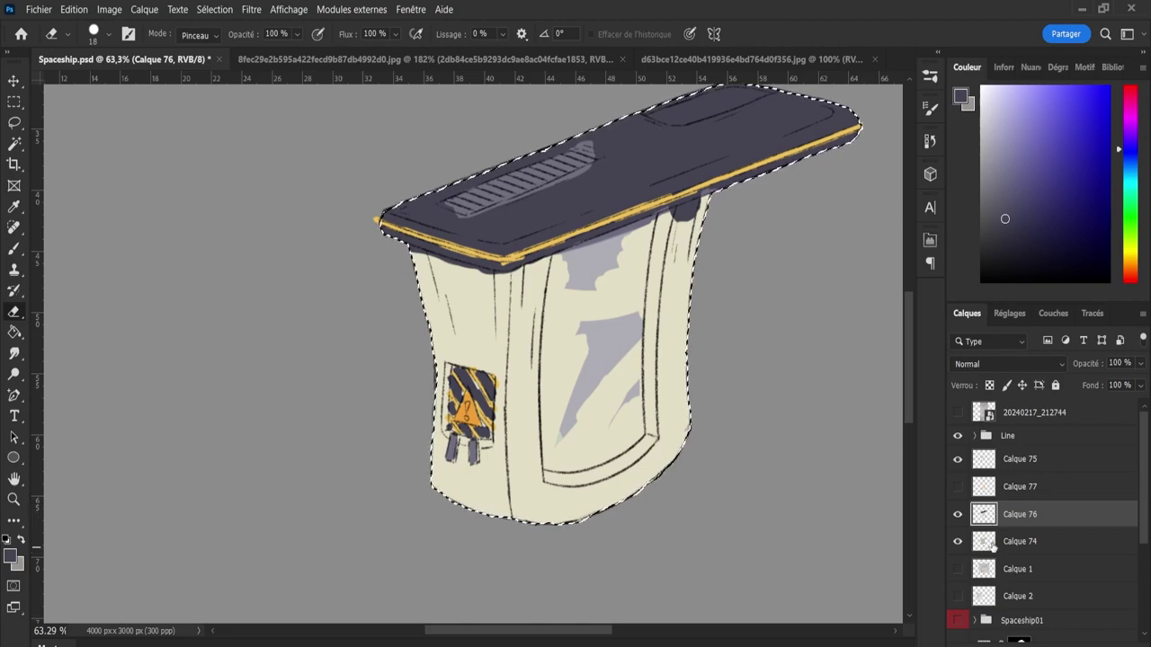
left_click(989, 540)
left_click(1007, 515)
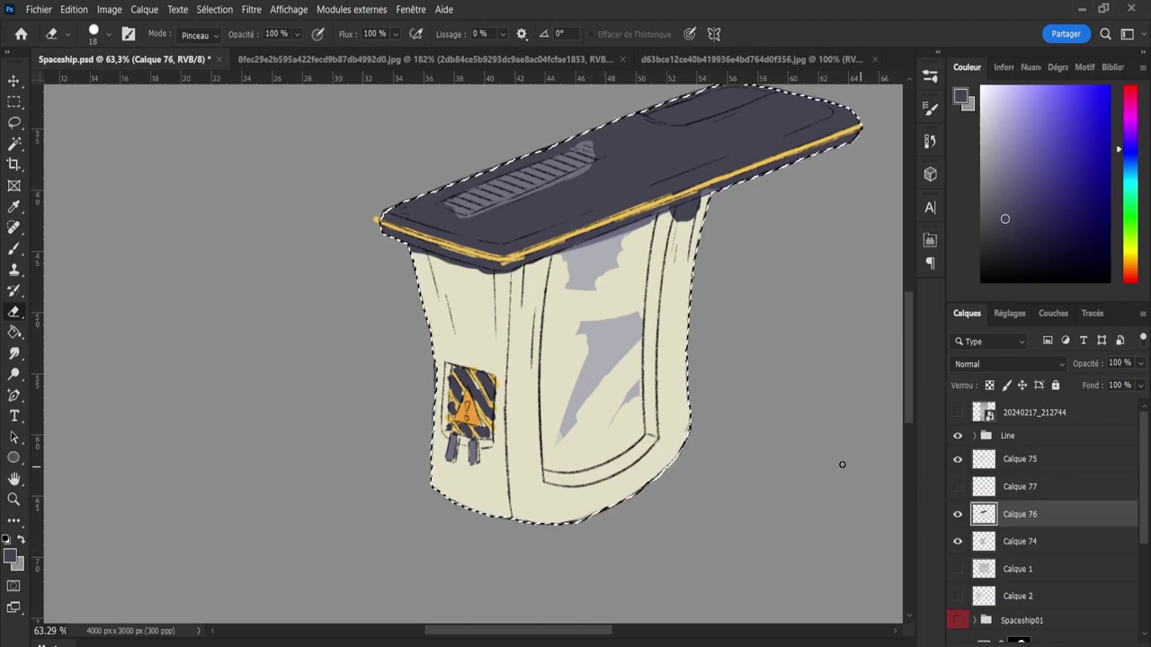
mouse_move(594, 265)
left_mouse_down()
mouse_move(601, 397)
mouse_move(619, 265)
mouse_move(568, 406)
mouse_move(588, 433)
mouse_move(612, 380)
mouse_move(570, 419)
mouse_move(610, 406)
mouse_move(624, 260)
mouse_move(596, 287)
mouse_move(560, 375)
mouse_move(600, 344)
left_mouse_up()
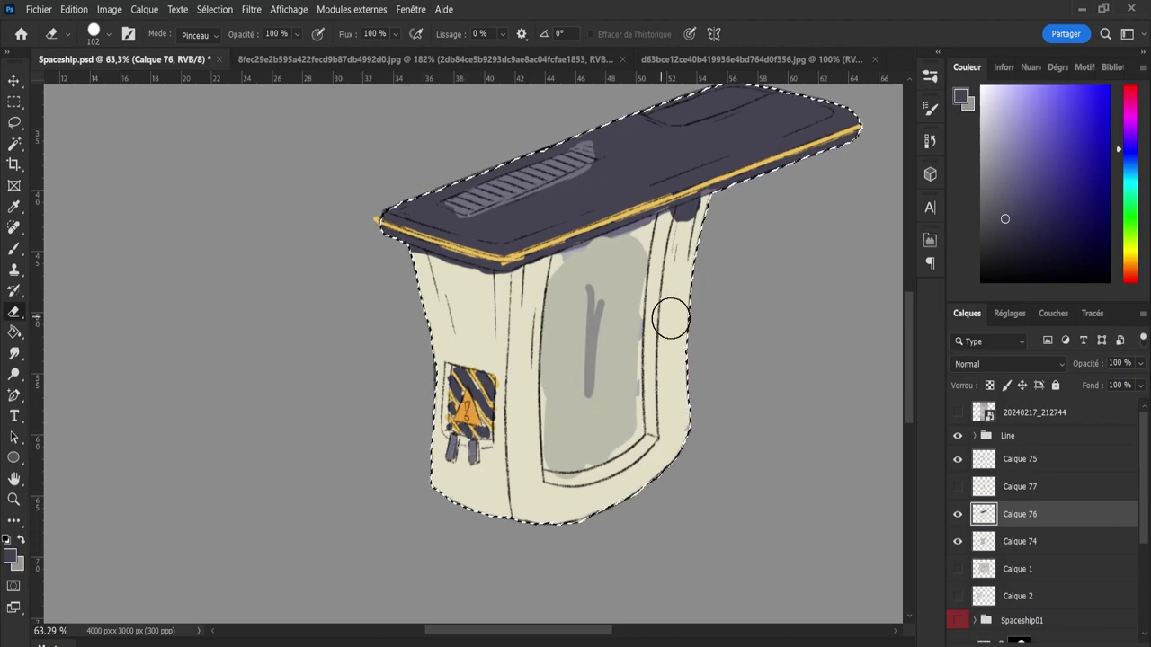
- Reload the spaceship selection and sample a light lavender paint colour
key("ctrl+d")
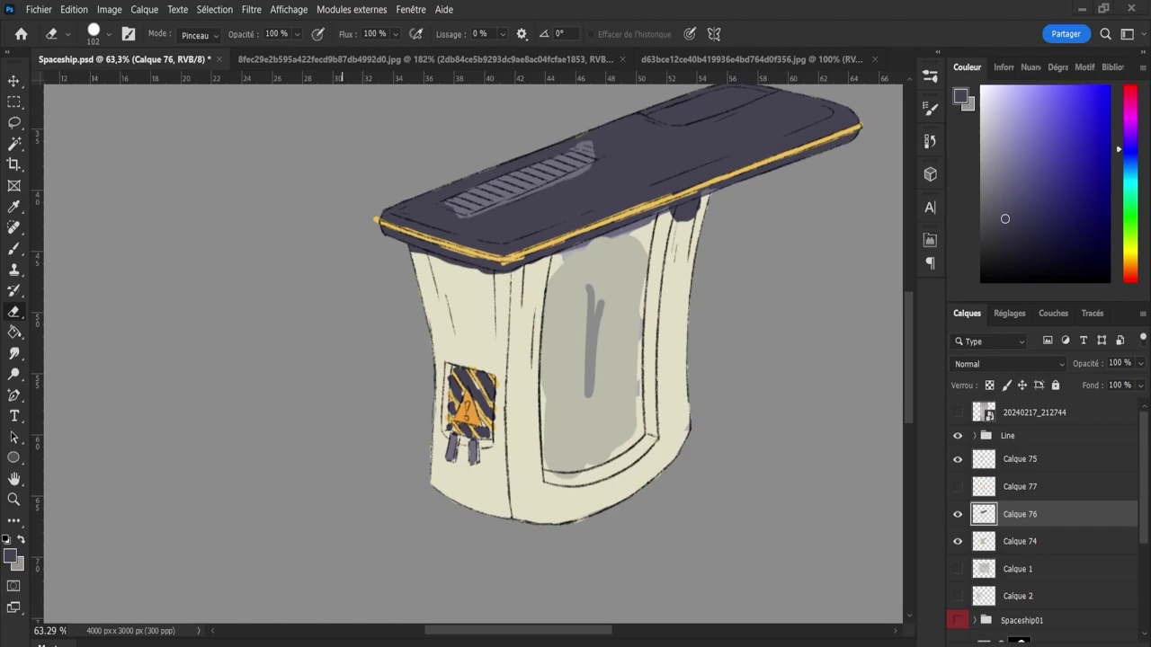
key("ctrl+shift+d")
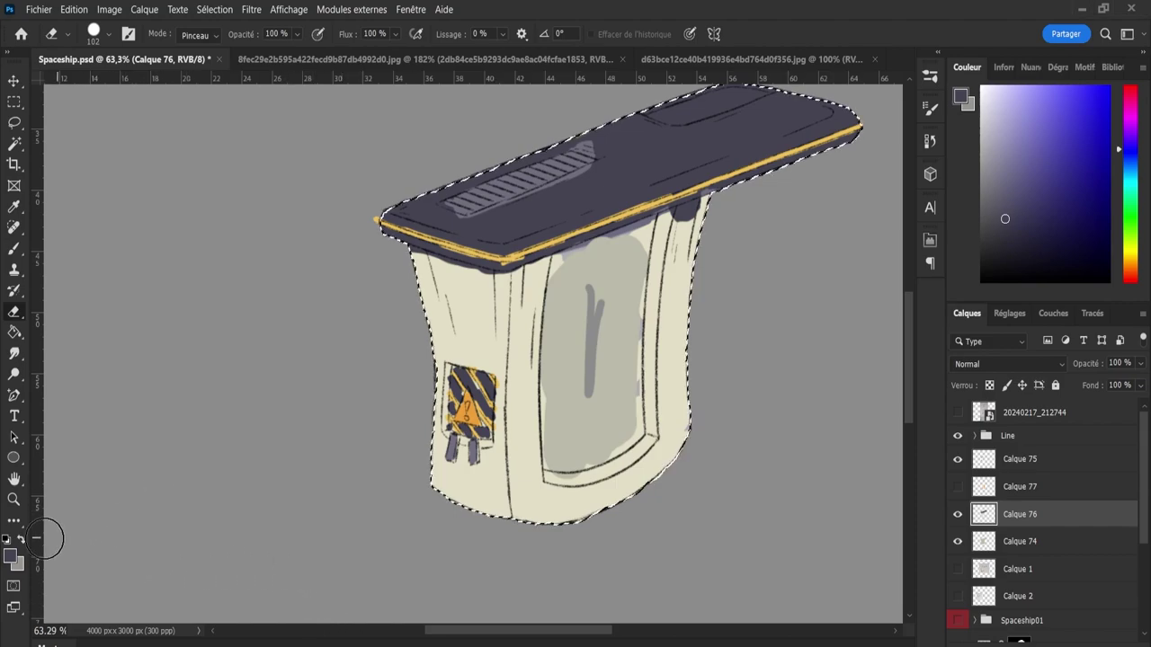
key("i")
left_click(996, 107)
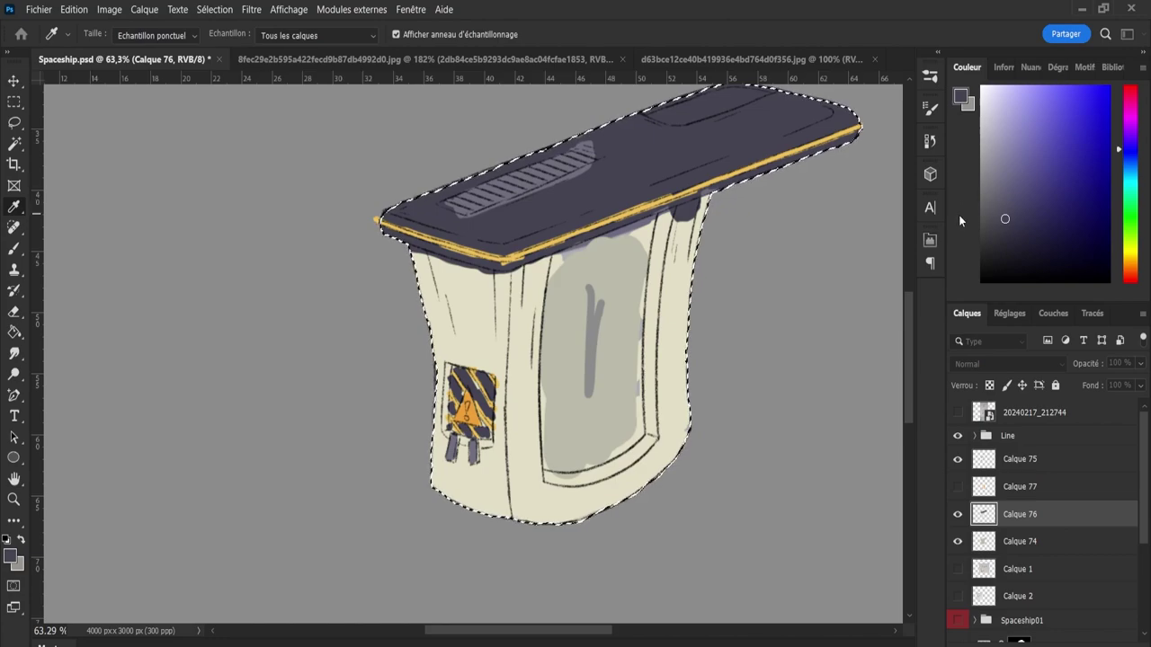
- Paint lavender over the window, Magic Wand-select it, and delete that fill from Calque 76
key("b")
mouse_move(584, 360)
left_mouse_down()
mouse_move(564, 343)
mouse_move(599, 412)
mouse_move(635, 247)
mouse_move(614, 432)
mouse_move(558, 424)
mouse_move(548, 458)
mouse_move(626, 428)
mouse_move(630, 414)
left_mouse_up()
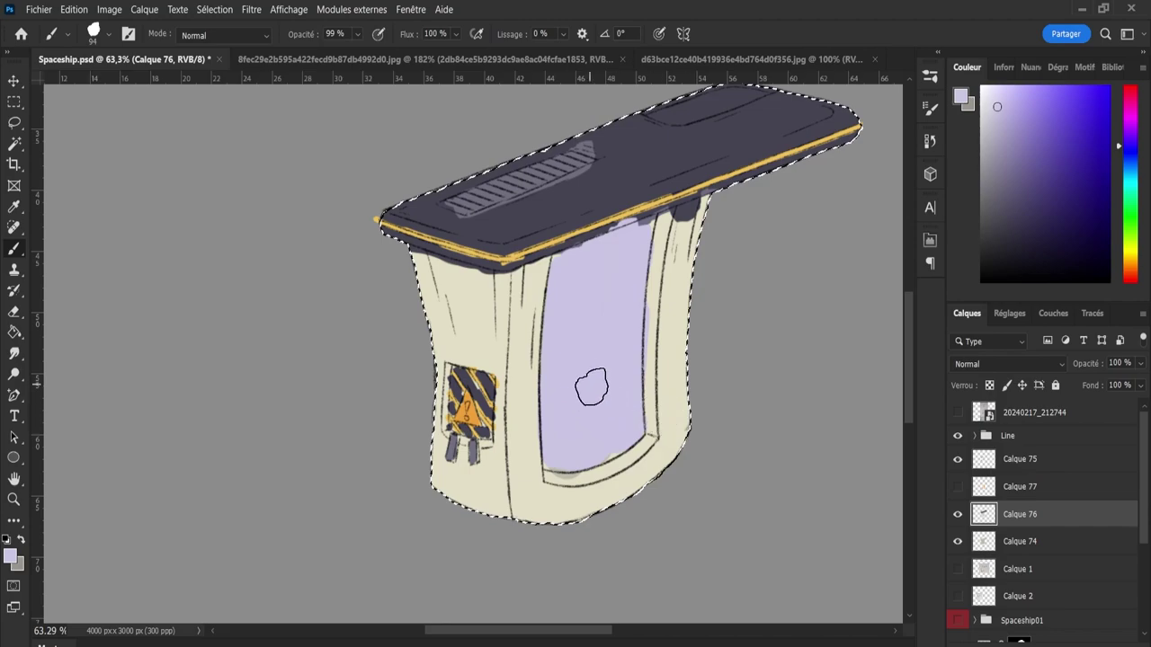
key("w")
key("ctrl+d")
left_click(600, 403)
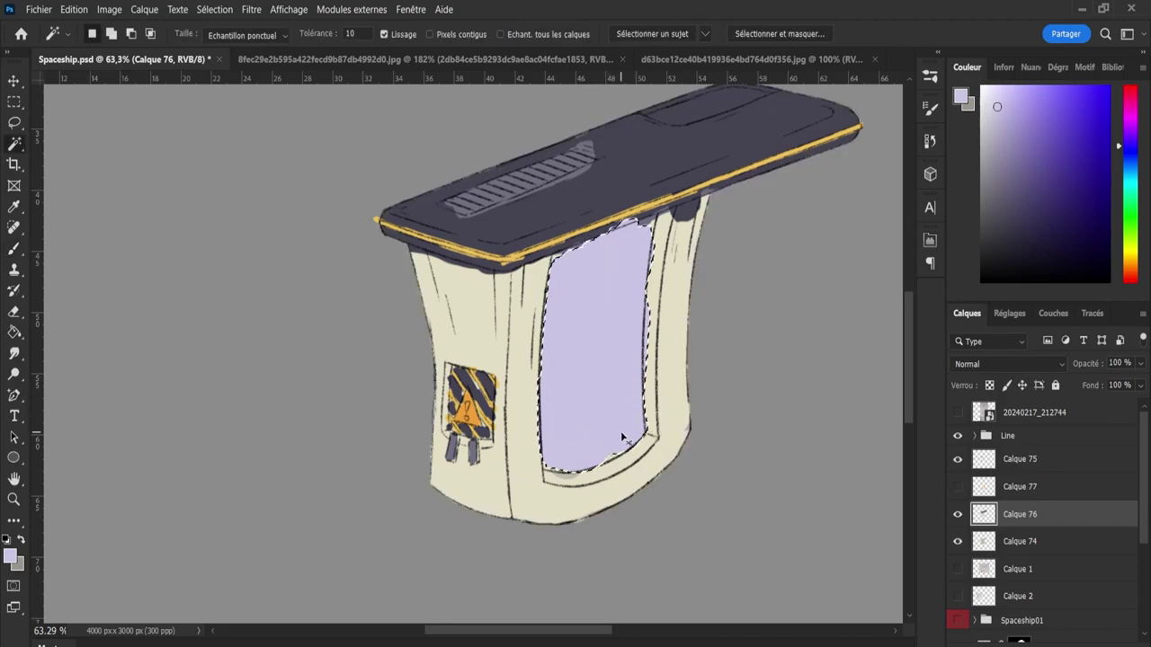
key("Delete")
- Fill the window selection with lavender on new layer Calque 78 in Densité linéaire + mode
left_click(1098, 642)
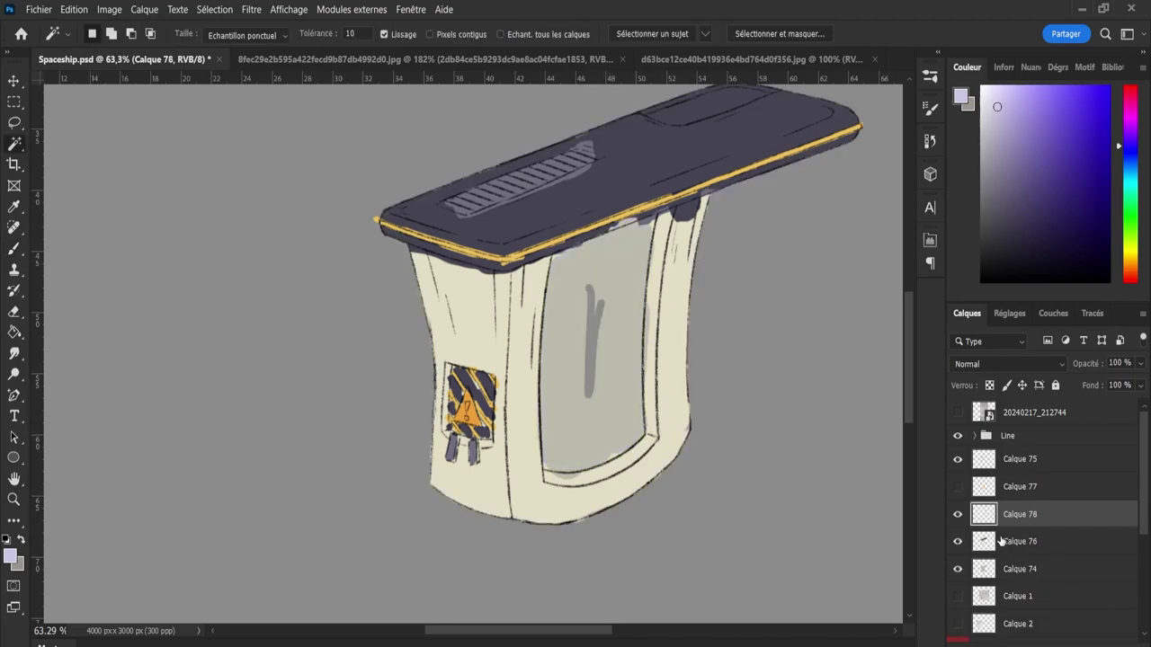
key("alt+BackSpace")
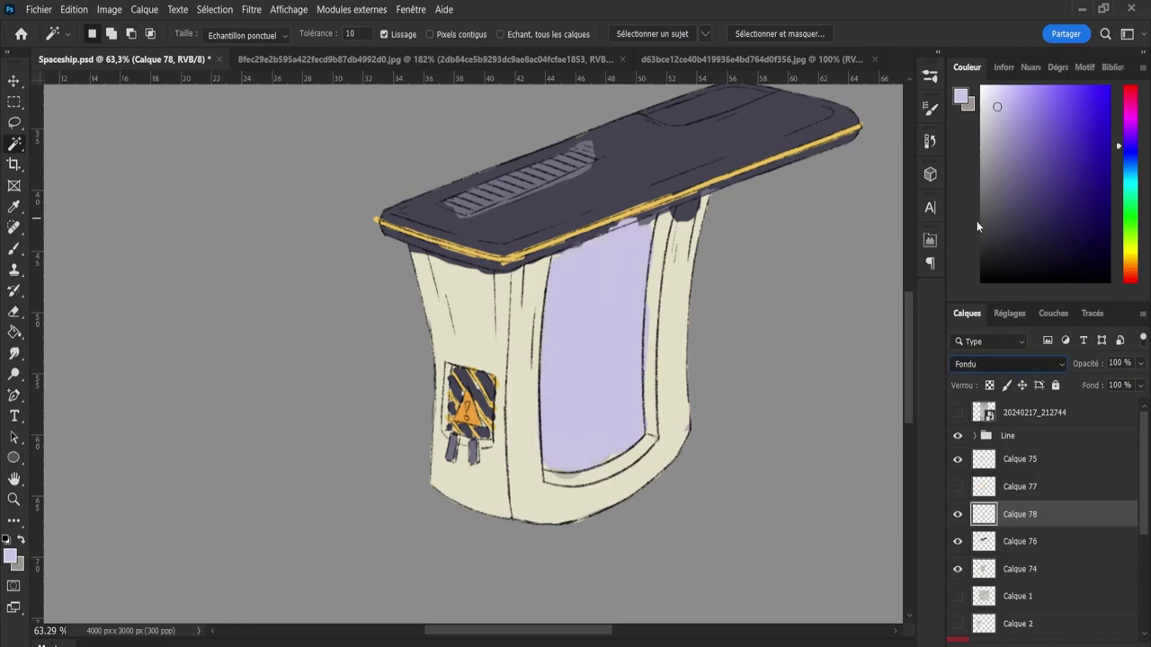
key("alt+shift+k")
key("alt+shift+a")
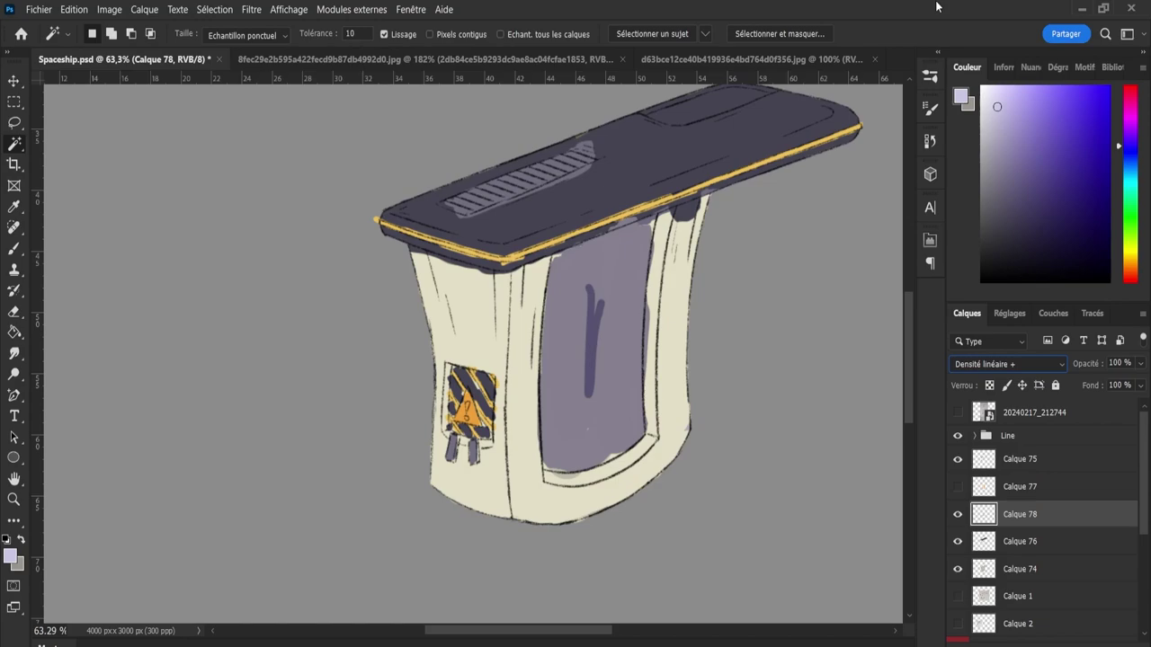
- Compare other blend modes on the lavender fill, returning to Densité linéaire +
key("shift+plus")
key("shift+minus")
key("shift+plus")
key("shift+plus")
key("shift+plus")
key("shift+plus")
key("shift+plus")
key("shift+plus")
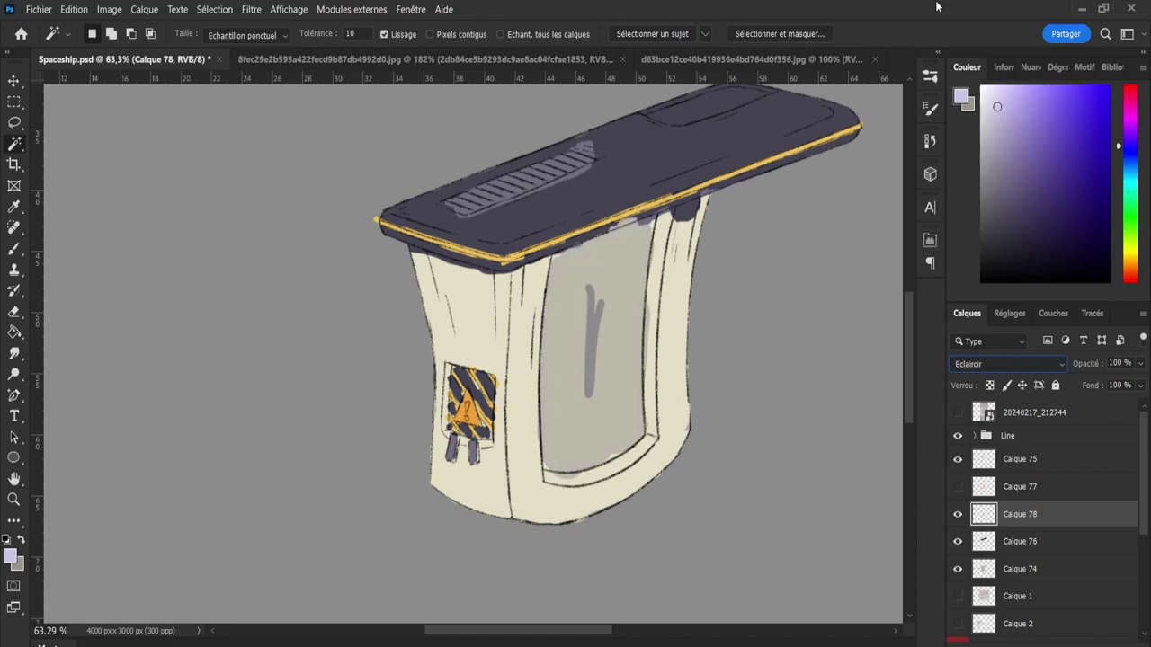
key("shift+plus")
key("shift+plus")
key("shift+plus")
key("Down")
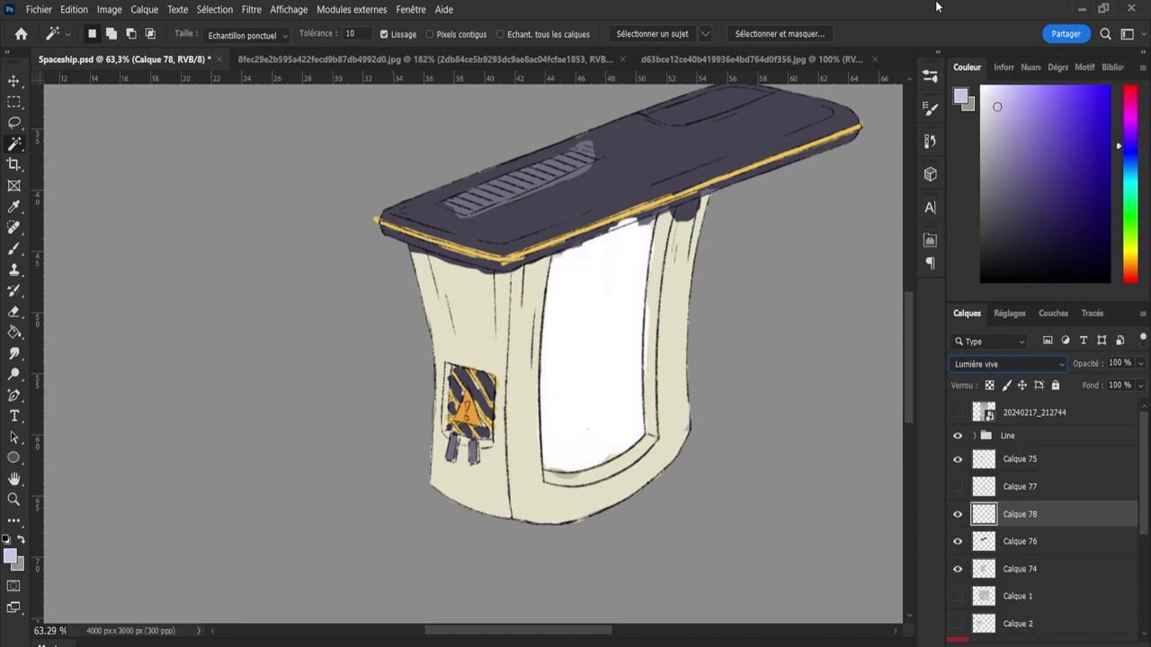
key("Down")
key("Up")
key("Up")
key("Up")
key("Up")
key("Up")
key("Up")
key("Up")
key("Up")
key("Up")
key("Up")
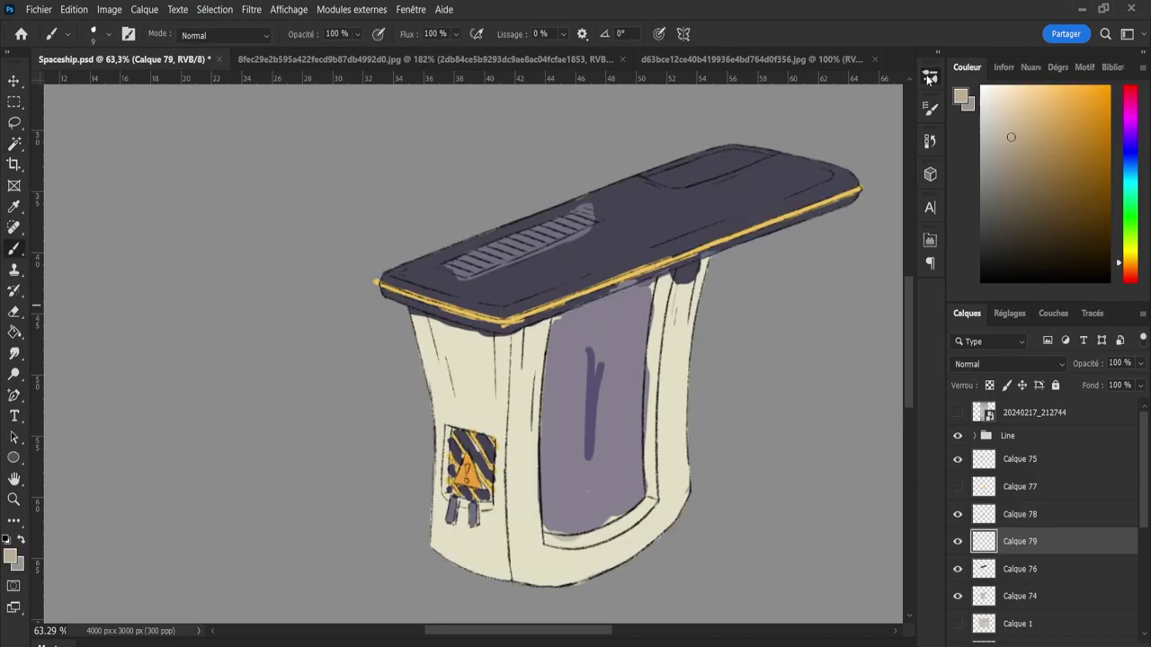
- Sketch grey scratch streaks along the cream body's inner edge and right frame on Calque 79, then hide it
left_click(930, 108)
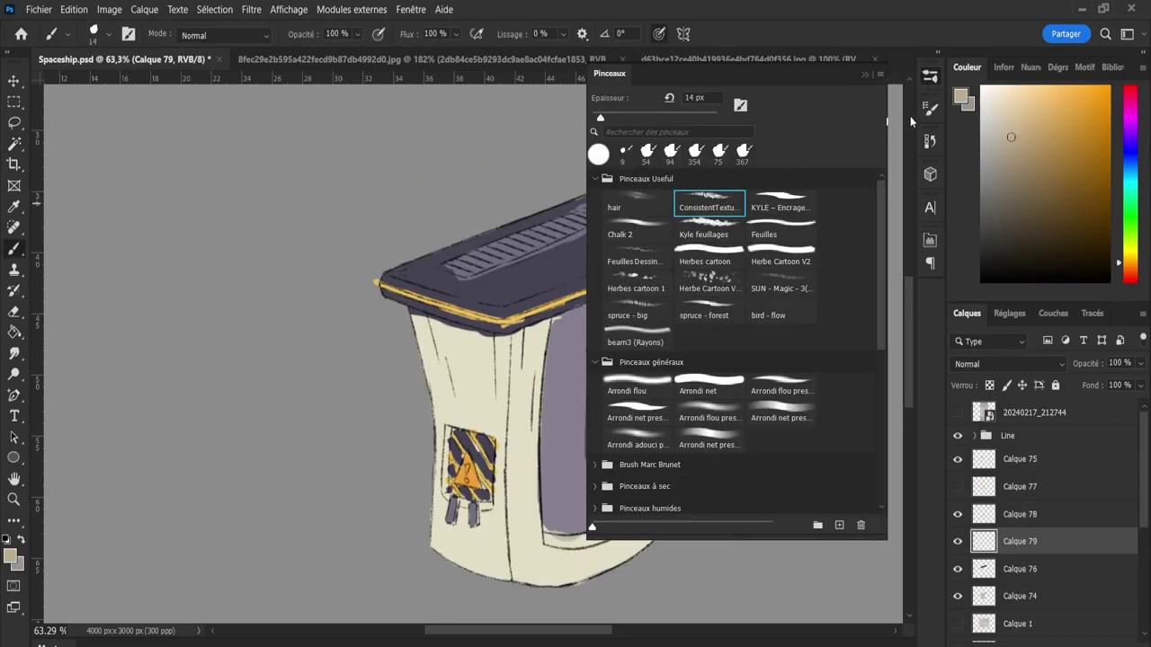
left_click(484, 390)
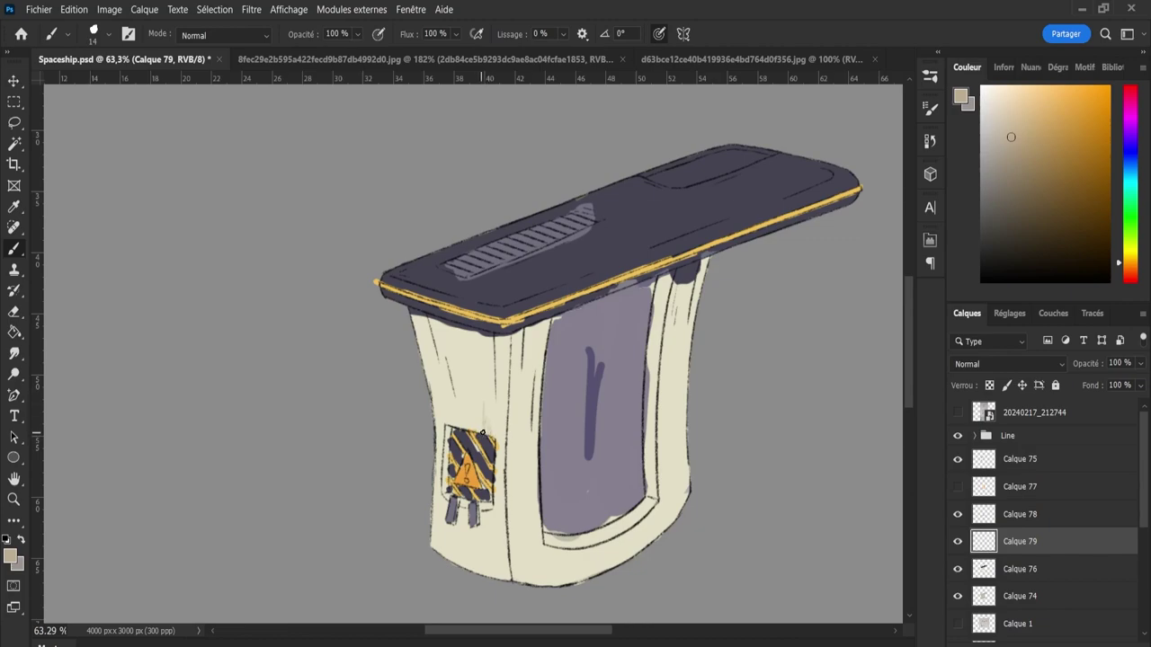
key("bracketright")
mouse_move(456, 553)
left_mouse_down()
mouse_move(452, 519)
mouse_move(478, 520)
left_mouse_up()
left_click_drag(525, 347, 526, 329)
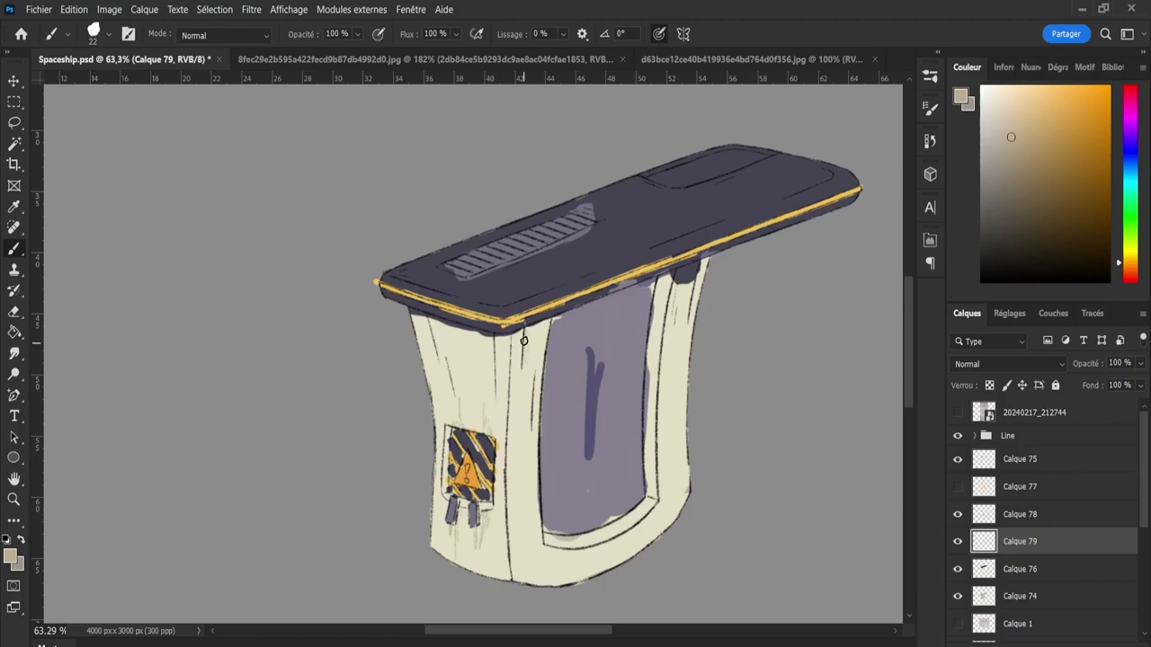
left_click_drag(522, 374, 524, 407)
mouse_move(538, 342)
left_mouse_down()
mouse_move(531, 550)
mouse_move(513, 578)
left_mouse_up()
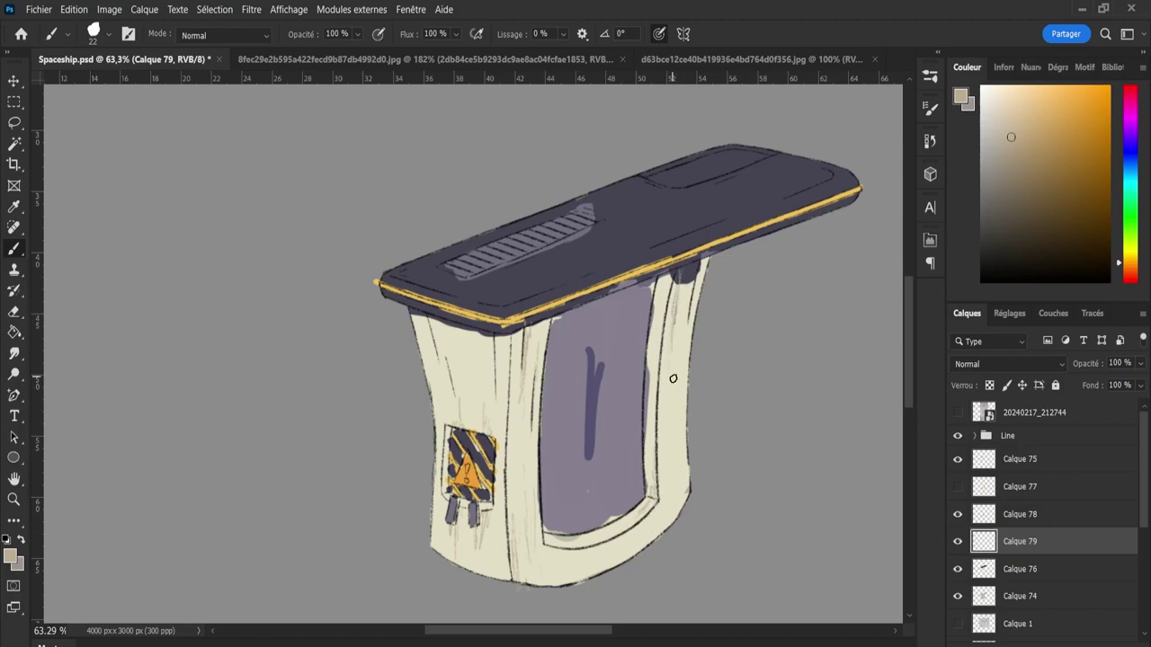
left_click_drag(677, 369, 681, 314)
left_click(957, 542)
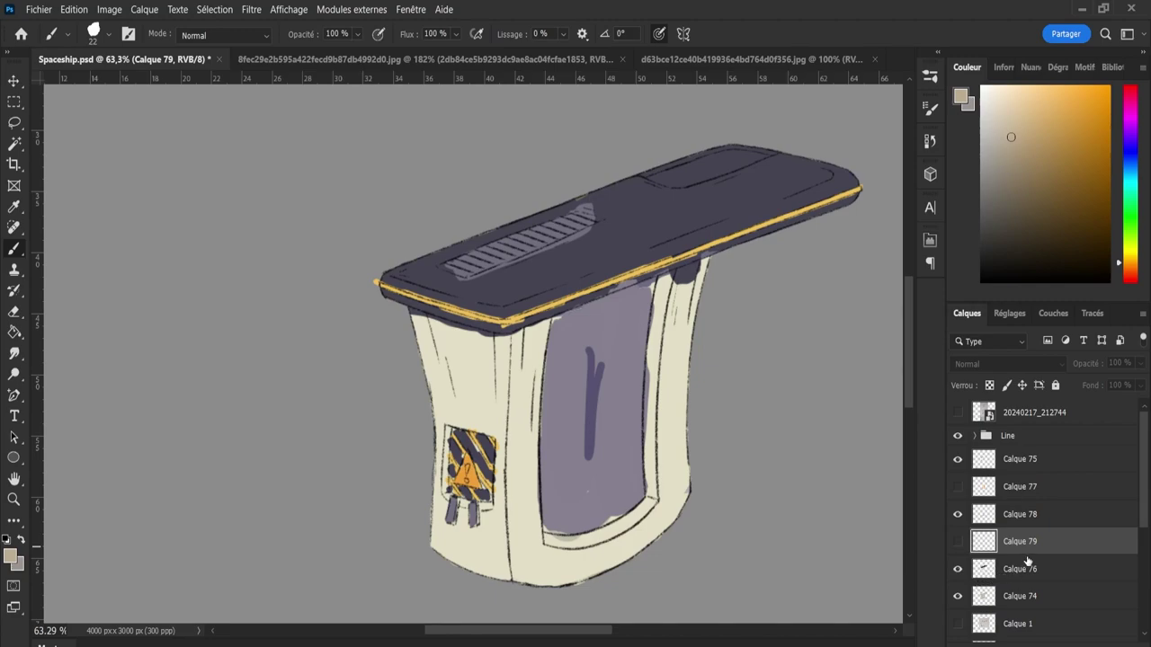
- On a new layer, mix a tan colour from the sampled cream shifted toward orange-beige
left_click(1102, 643)
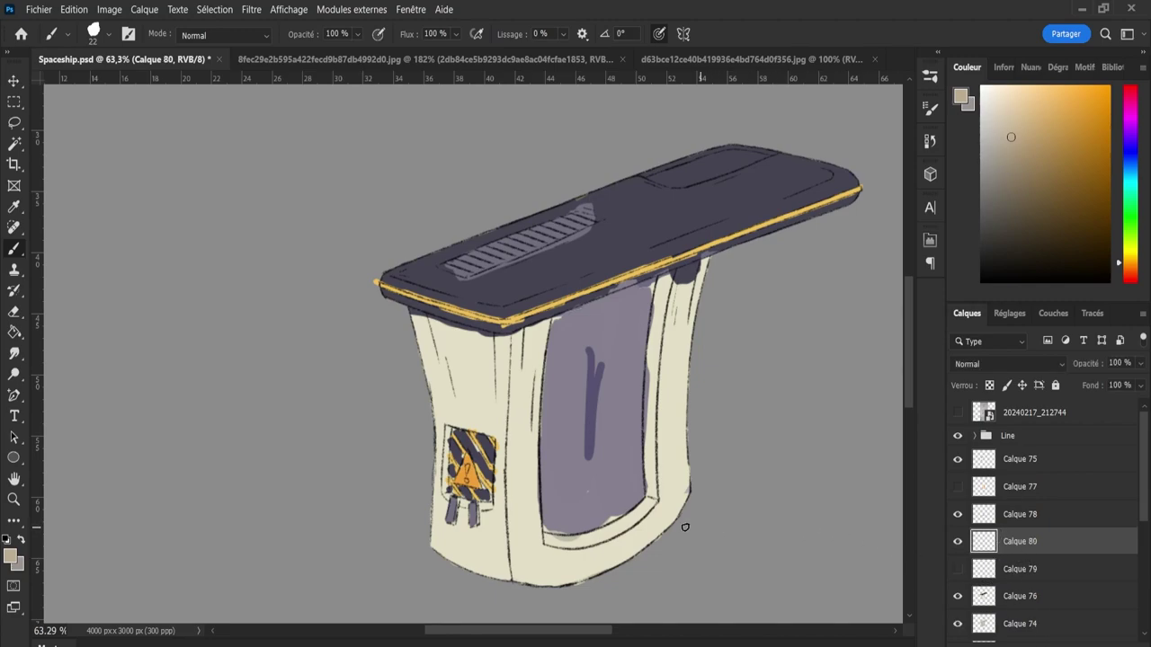
key("i")
left_click(493, 545)
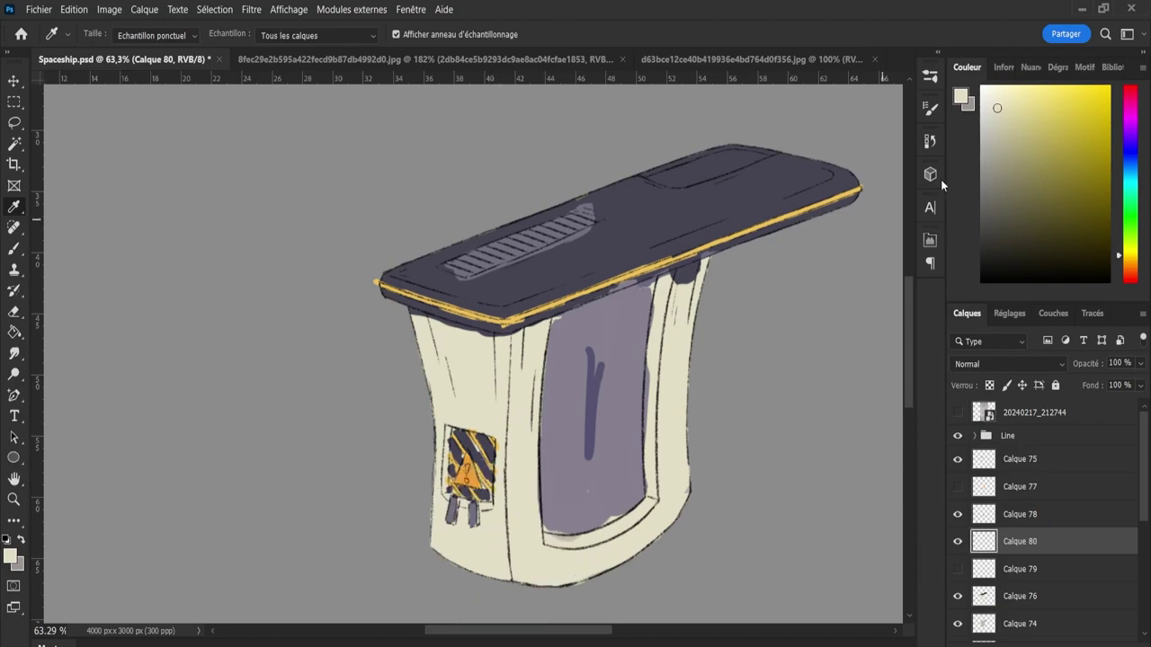
left_click(996, 136)
left_click(1130, 265)
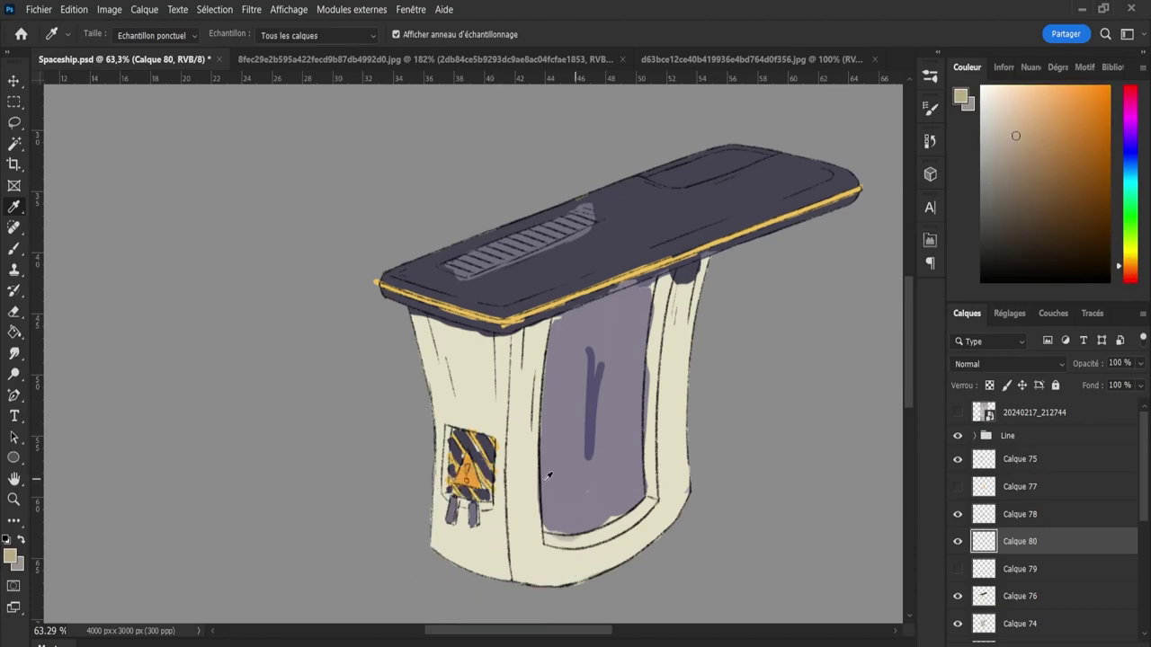
key("b")
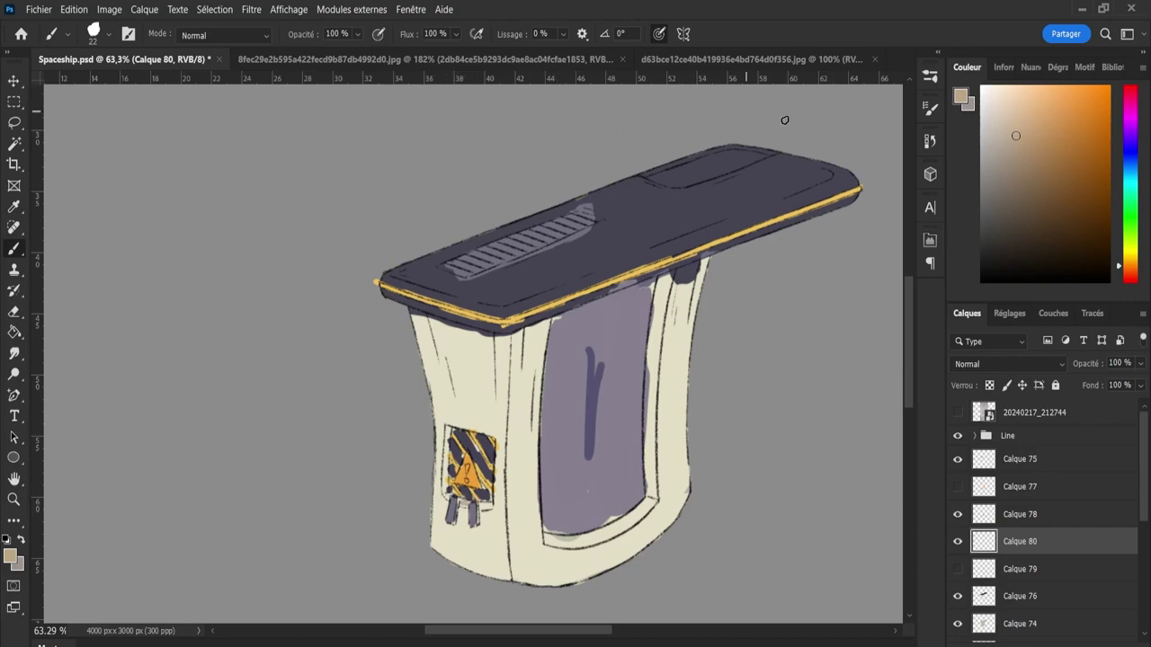
- Using a solid 25 px tip sized to 15, without shape dynamics or texture, paint tan trim inside the window
left_click(930, 108)
left_click(785, 105)
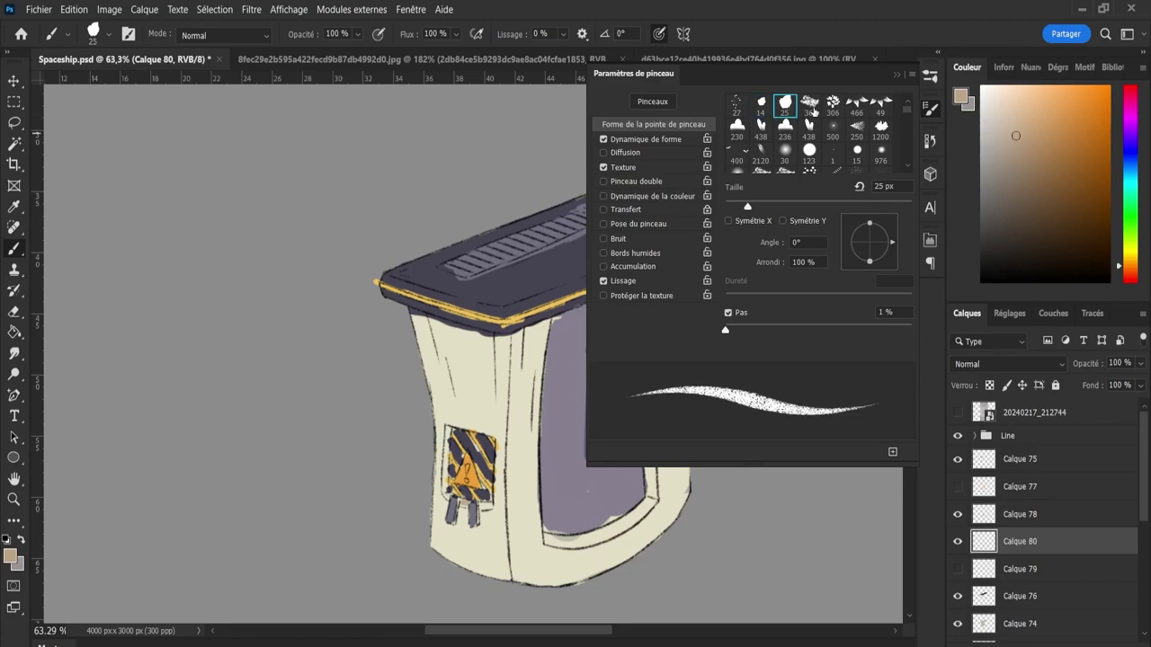
left_click(603, 140)
left_click(603, 168)
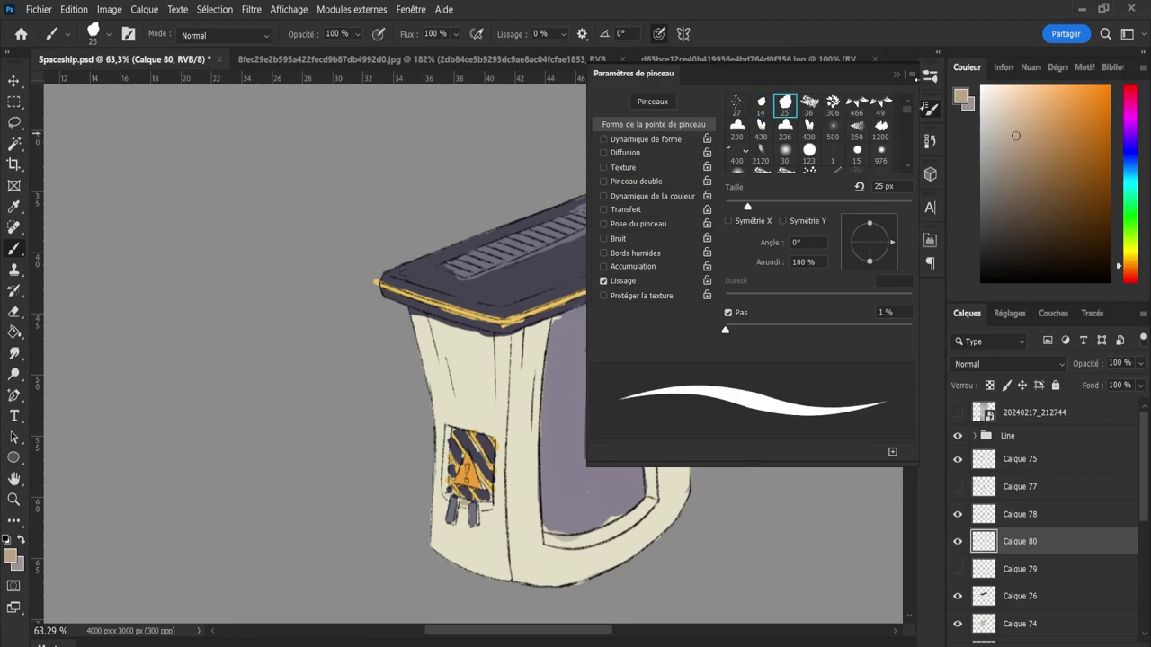
left_click(930, 108)
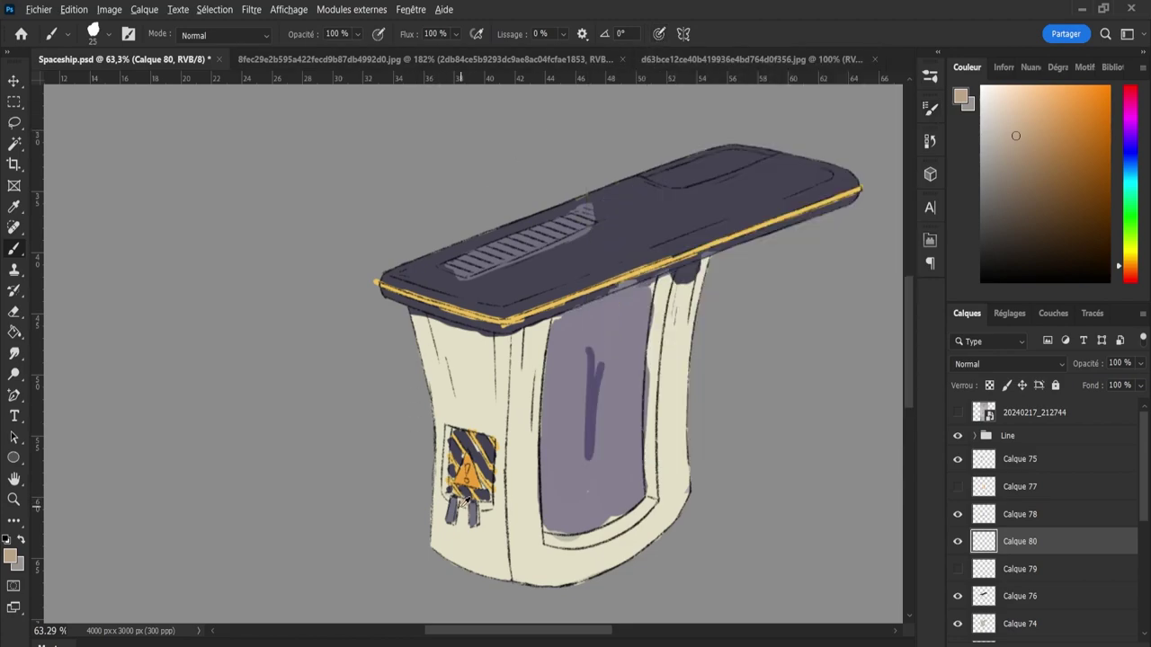
key("bracketleft")
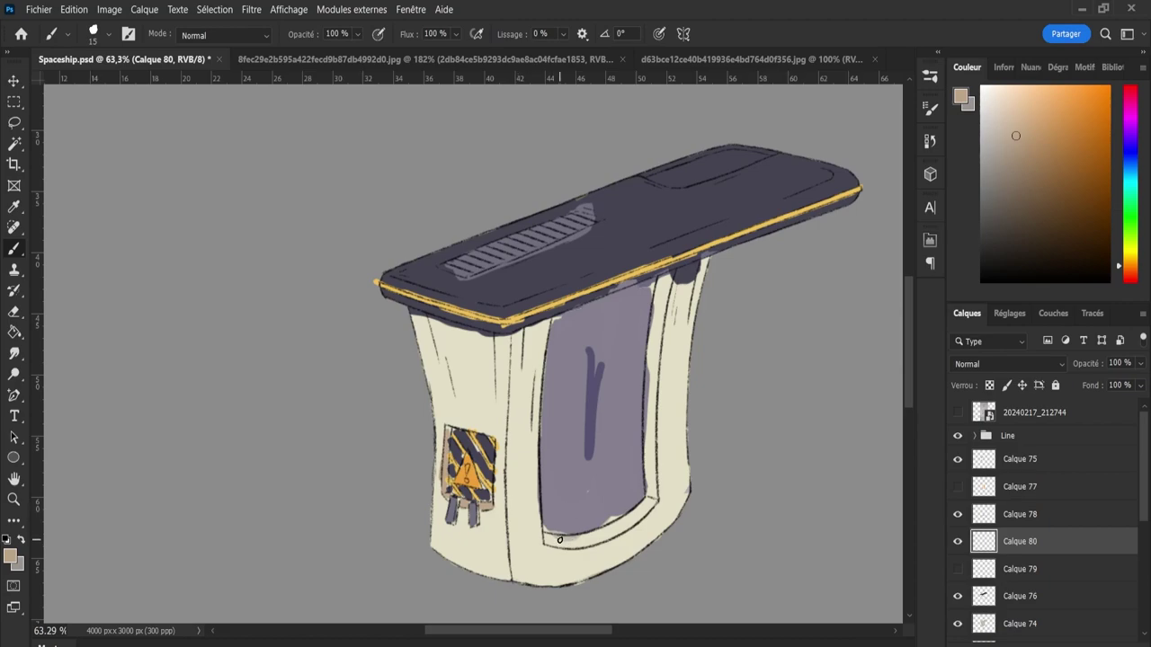
mouse_move(544, 538)
left_mouse_down()
mouse_move(589, 542)
mouse_move(651, 493)
mouse_move(671, 273)
left_mouse_up()
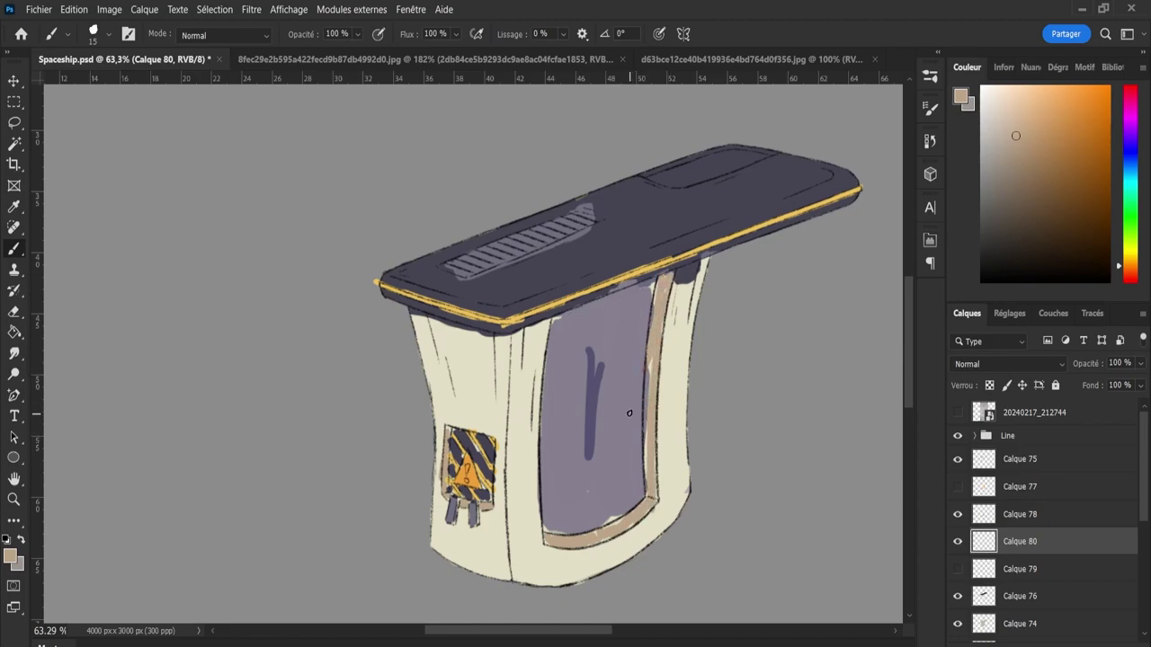
- Sample the grey-purple vent colour and paint a highlight inside the top panel recess
key("i")
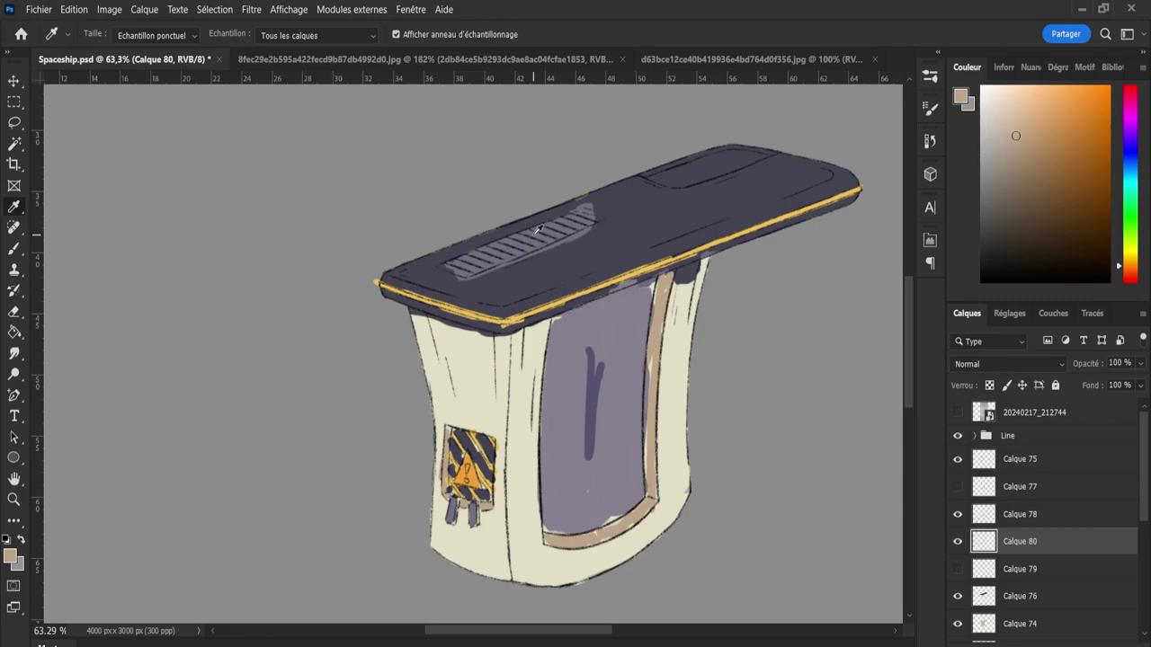
left_click(536, 230)
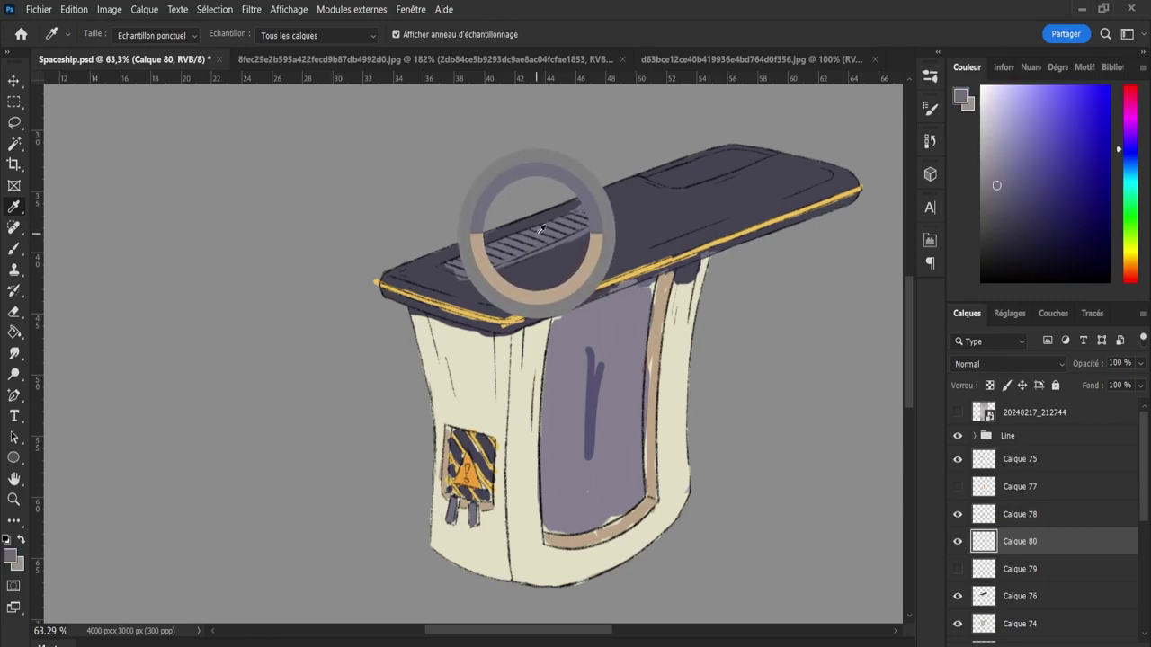
left_click(633, 316)
left_click(567, 224)
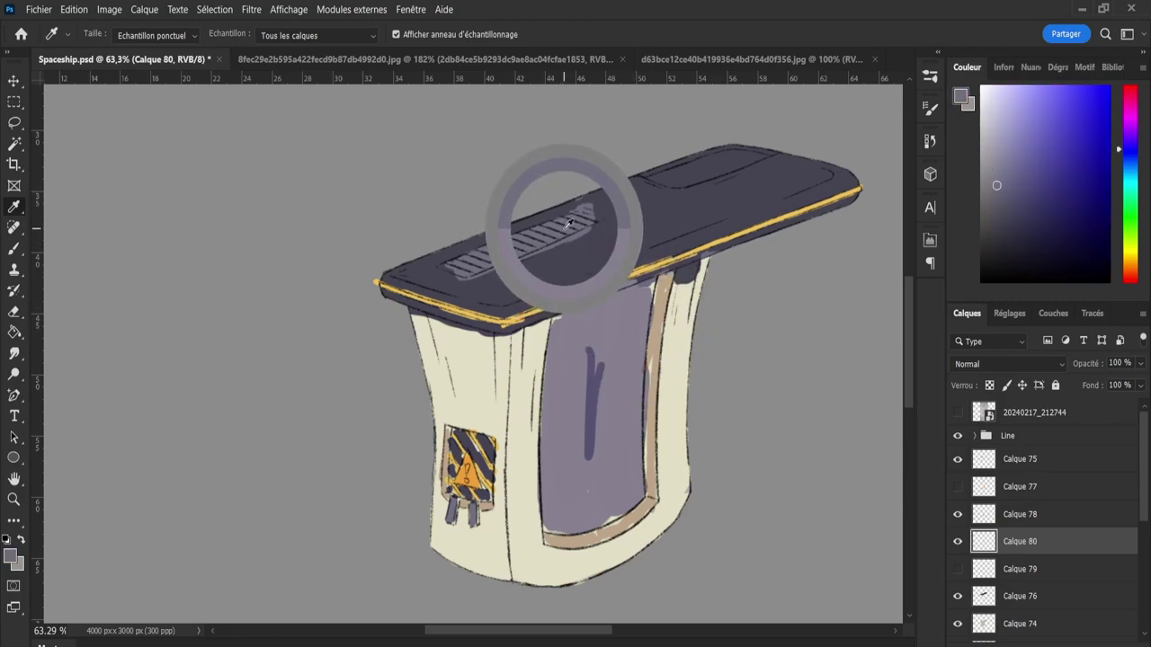
key("b")
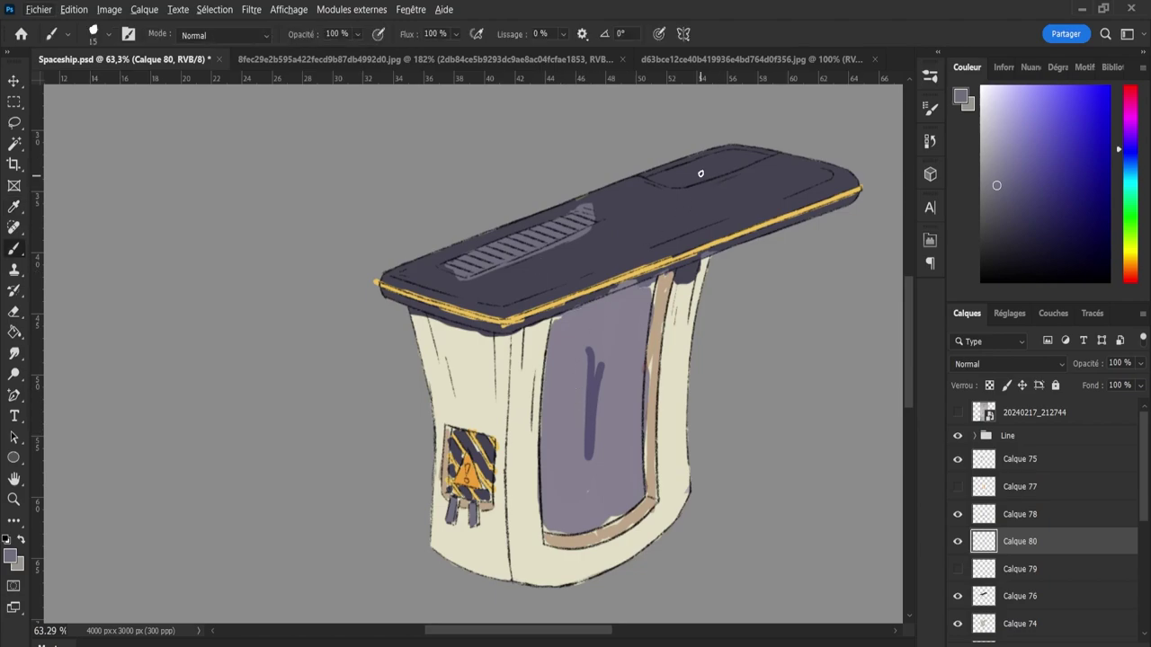
mouse_move(700, 173)
left_mouse_down()
mouse_move(693, 182)
mouse_move(714, 159)
mouse_move(671, 182)
left_mouse_up()
left_click_drag(571, 331, 575, 496)
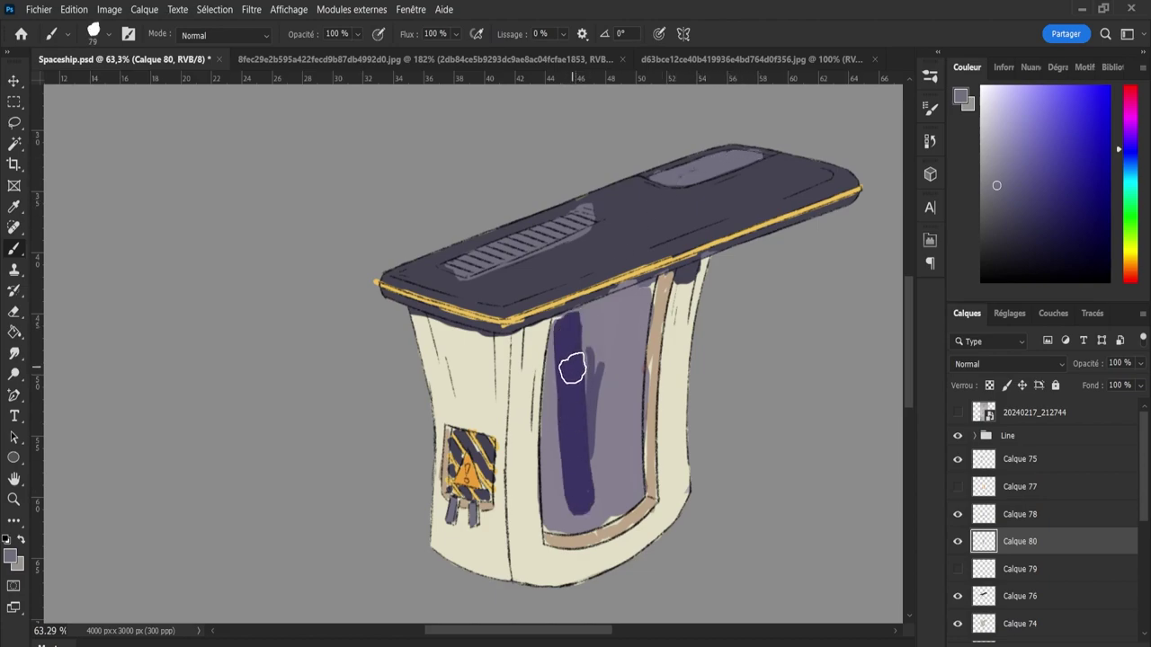
key("ctrl+z")
- Outline the recess edge with a thin yellow line using the sampled trim colour at size 8
key("i")
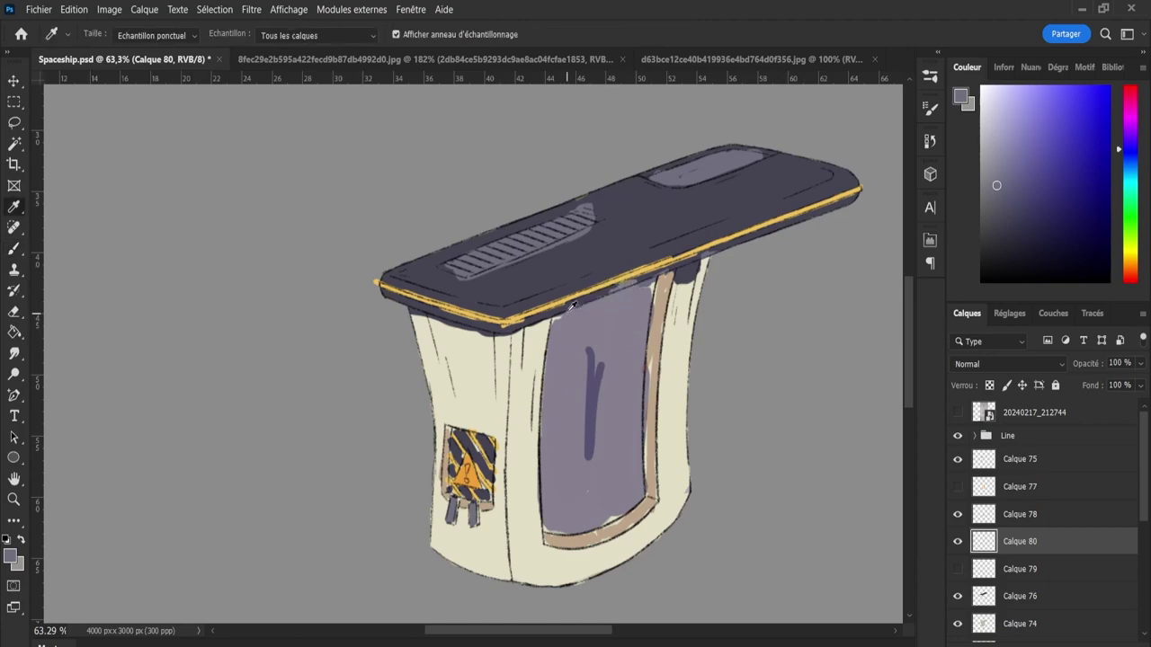
left_click(557, 298)
key("b")
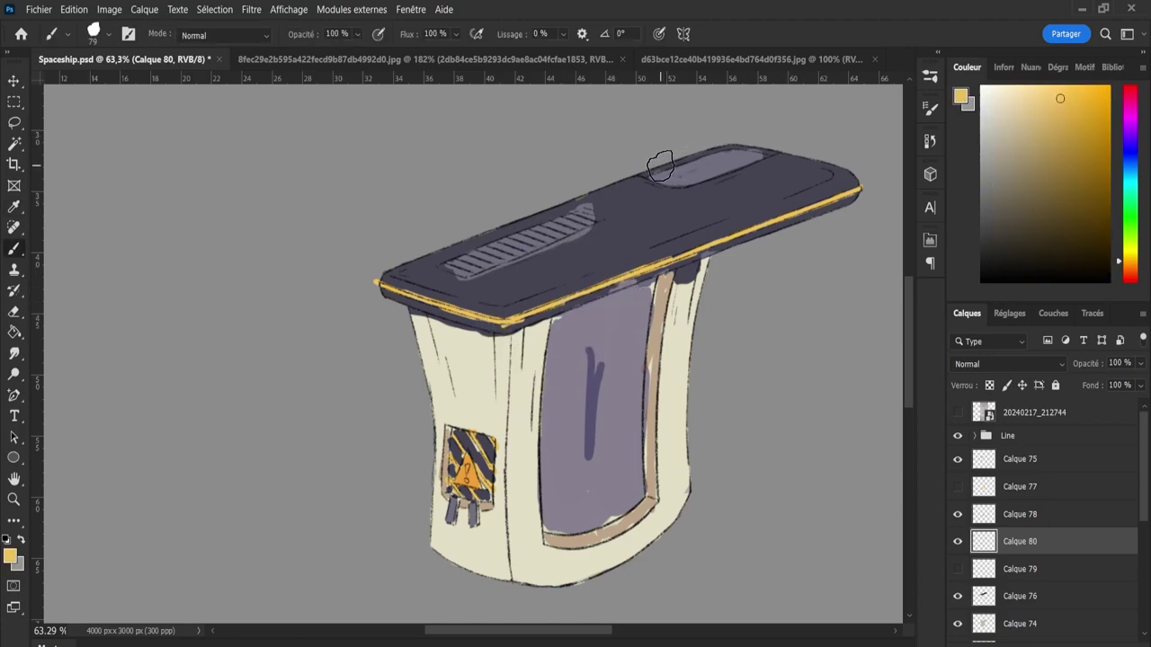
key("bracketleft")
key("bracketleft")
key("bracketleft")
mouse_move(643, 172)
left_mouse_down()
mouse_move(721, 146)
mouse_move(769, 151)
left_mouse_up()
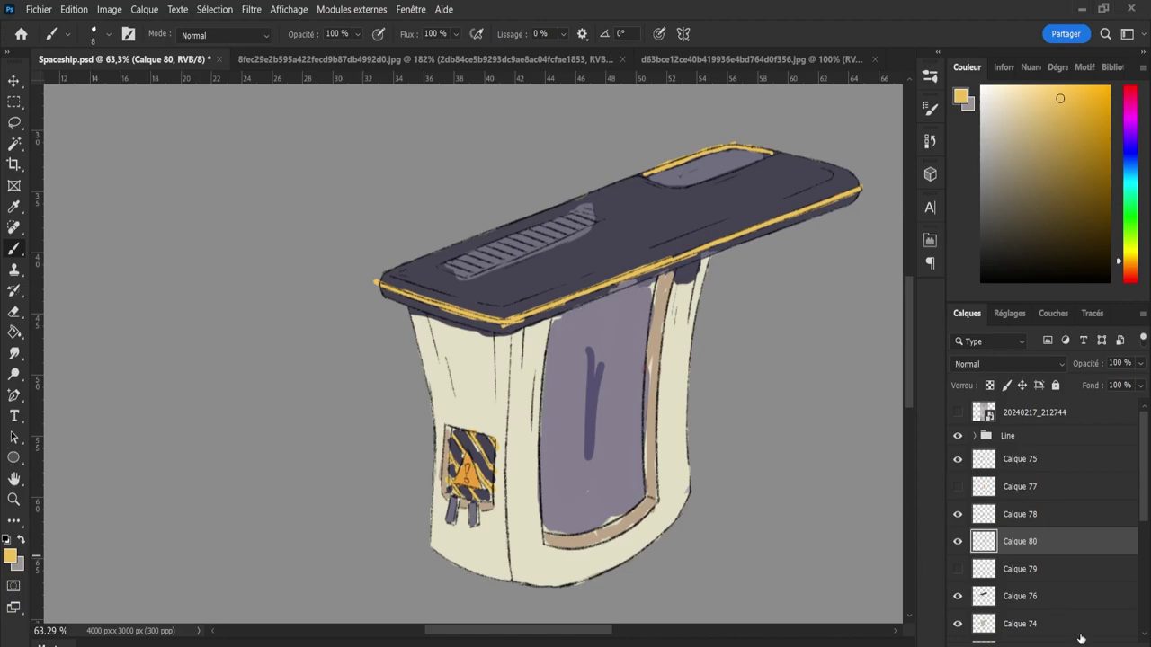
- Add a new empty layer, reset the default colours, and sample a light lavender
key("ctrl+shift+alt+n")
left_click_drag(656, 180, 670, 174)
key("ctrl+z")
key("d")
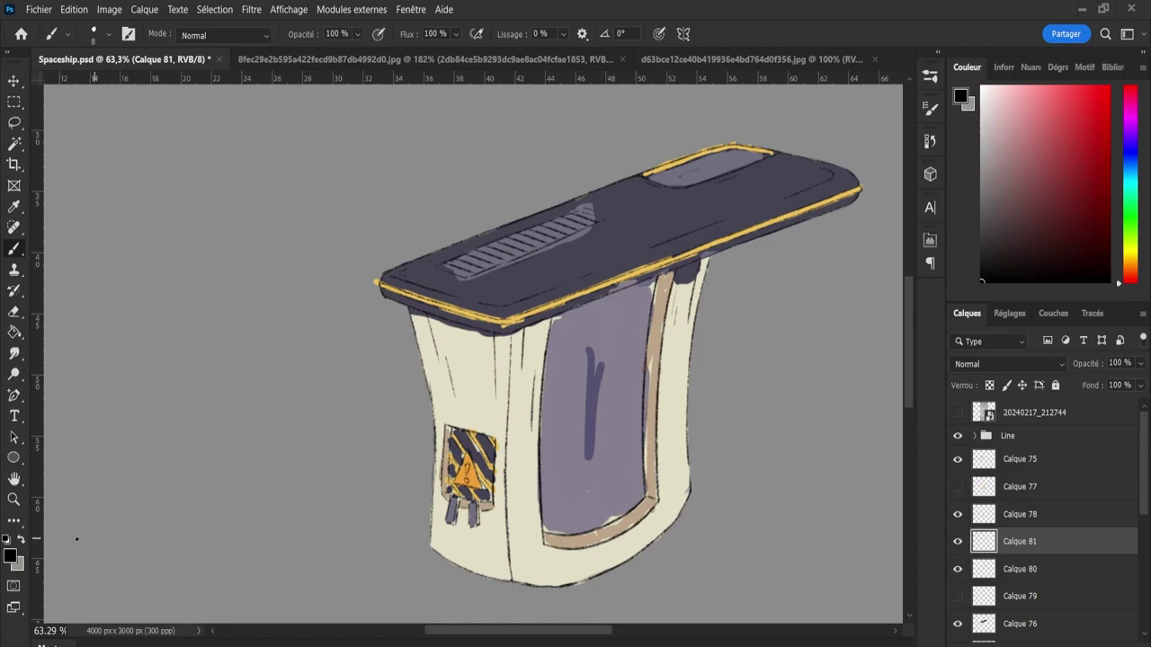
key("i")
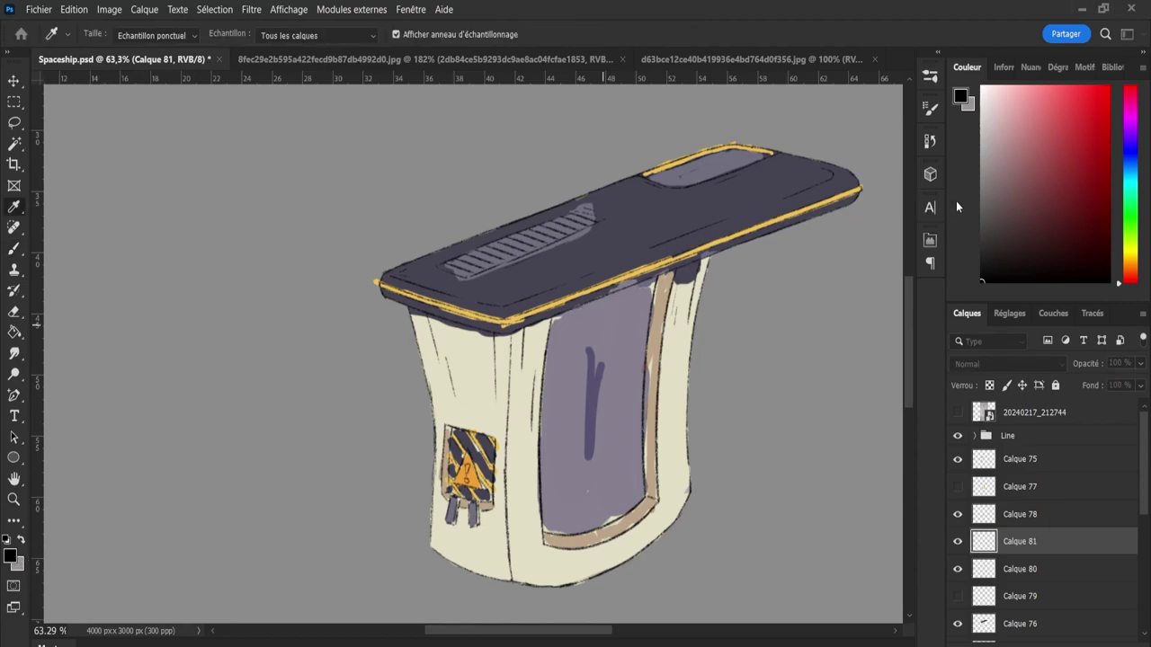
left_click(814, 192)
- Paint lavender across the top panel recess
key("b")
mouse_move(679, 182)
left_mouse_down()
mouse_move(689, 174)
mouse_move(663, 178)
left_mouse_up()
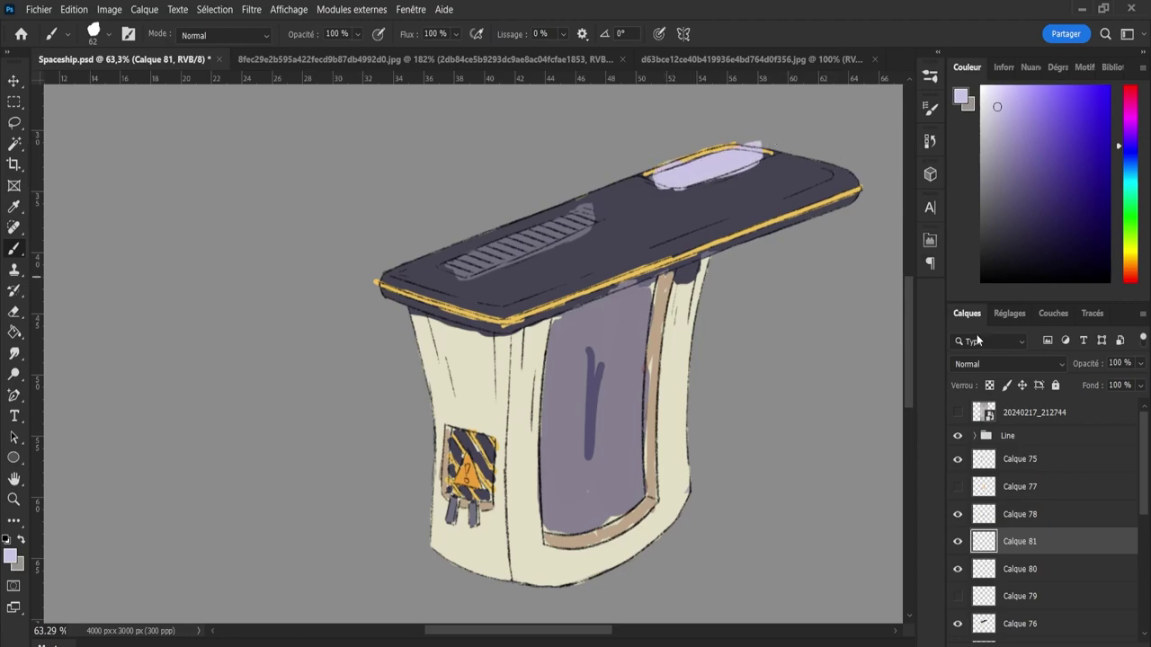
scroll(1007, 363, "down", 3)
scroll(1015, 362, "down", 5)
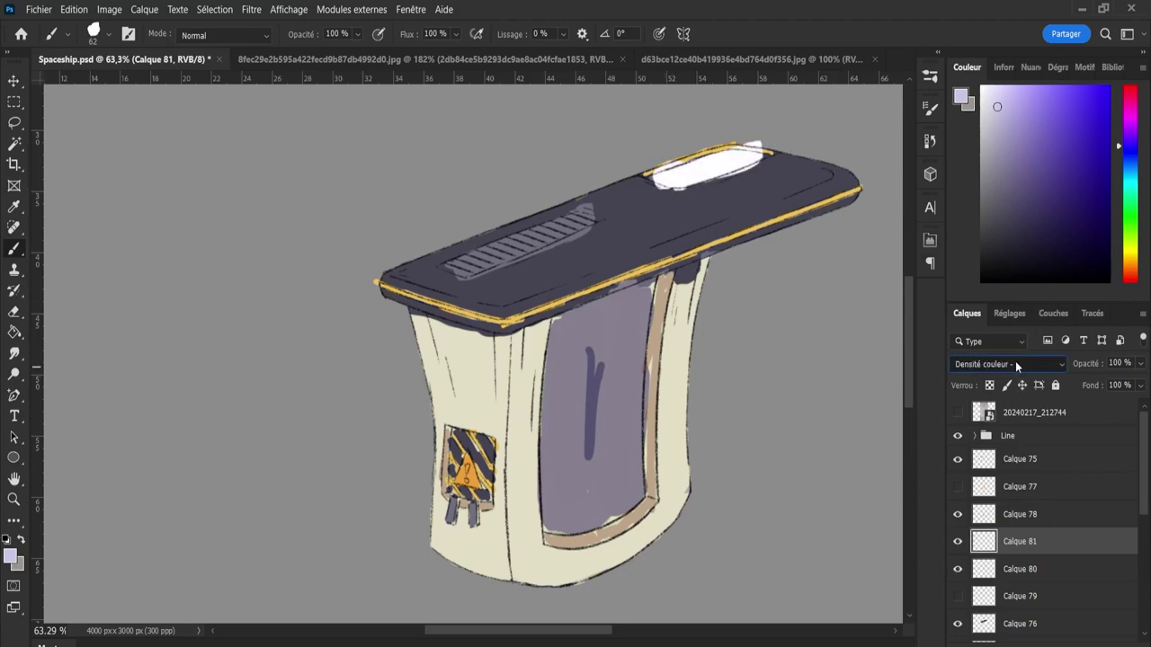
scroll(1015, 364, "up", 1)
scroll(1015, 364, "up", 1)
scroll(1012, 364, "up", 1)
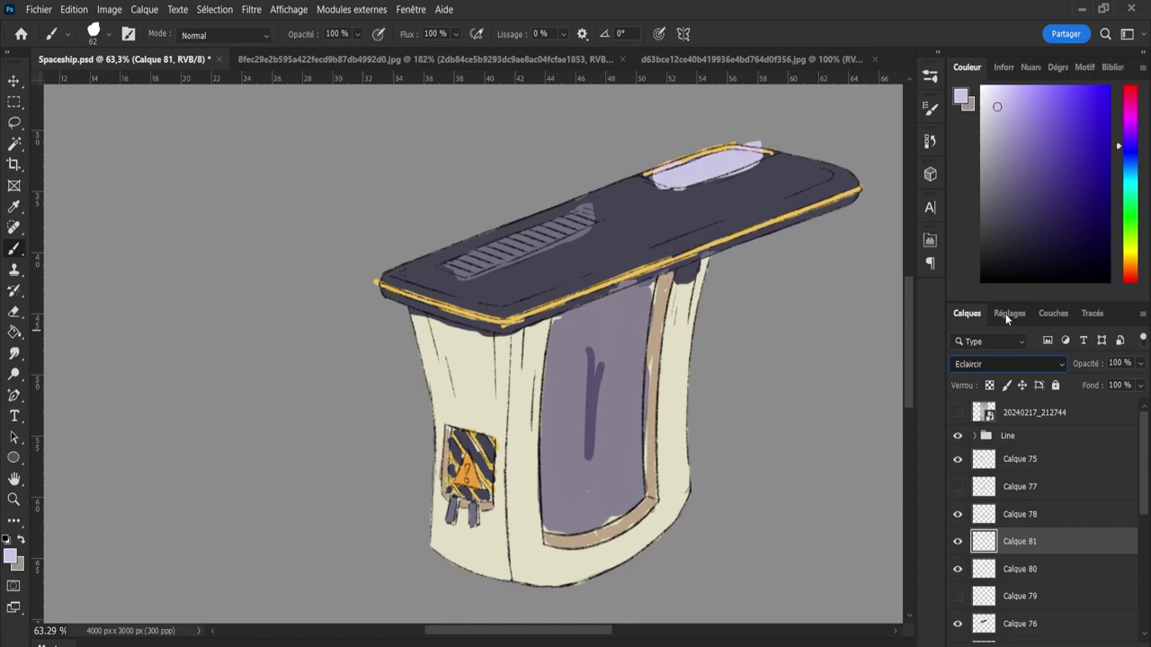
scroll(1007, 364, "up", 2)
- Try the lavender layer's blending modes, including Eclaircir, Lumière vive and Différence
key("Down")
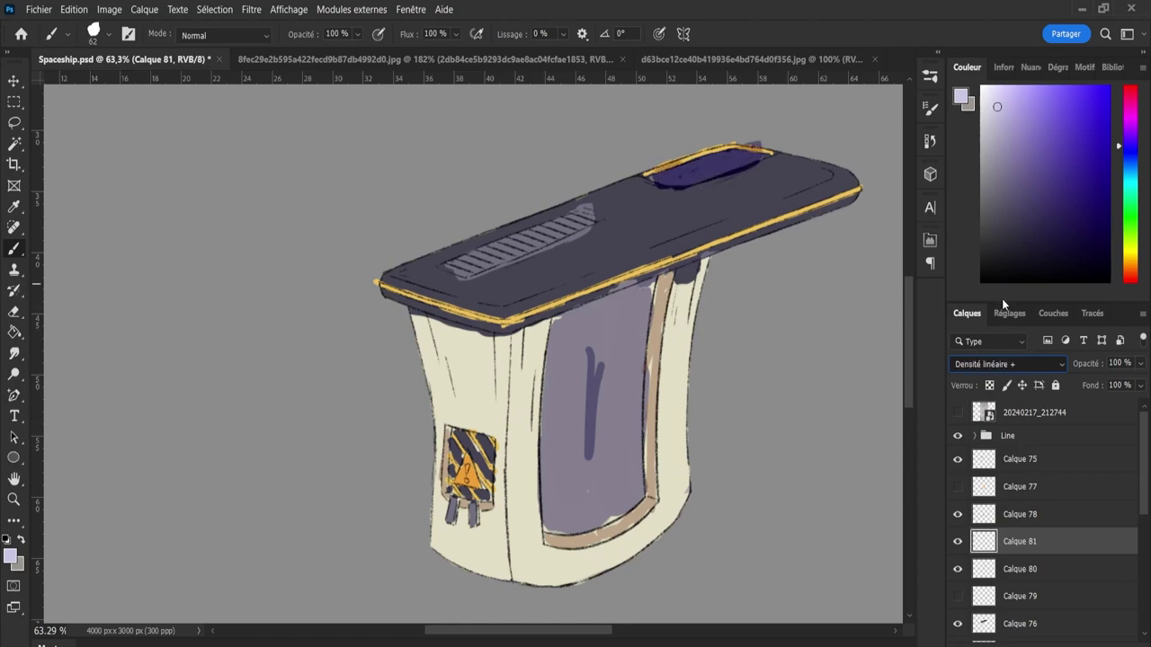
key("Down")
key("Down")
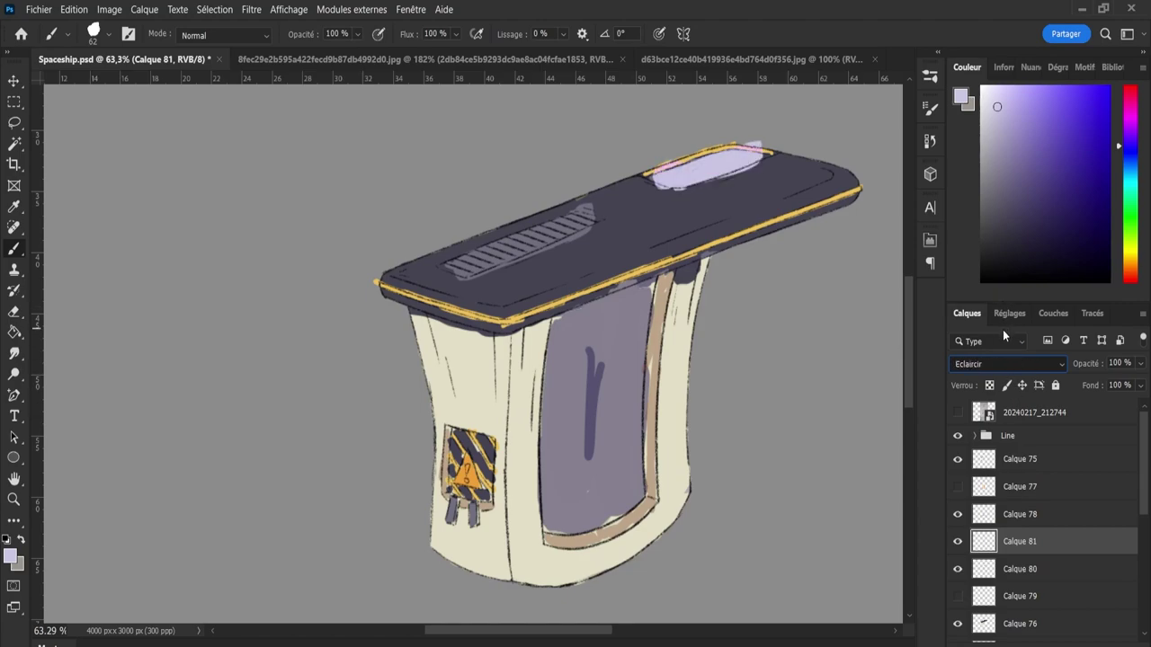
key("Down")
key("Down")
key("Down")
key("Down")
key("Down")
key("Down")
key("Down")
key("Down")
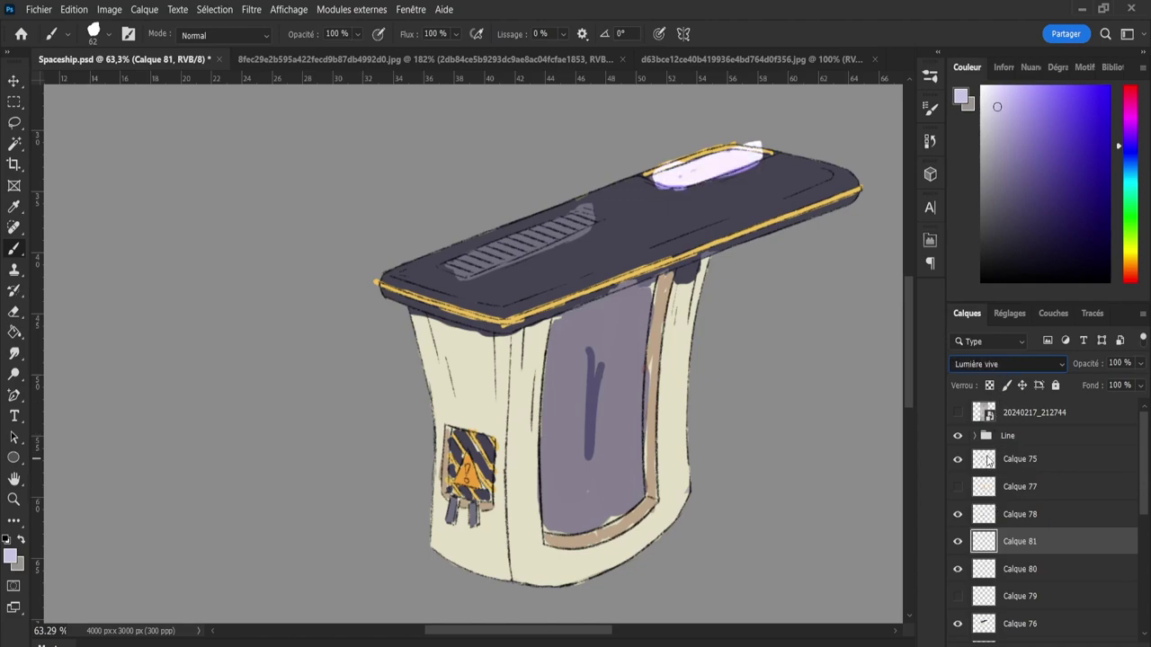
key("Down")
key("Down")
key("Down")
key("Down")
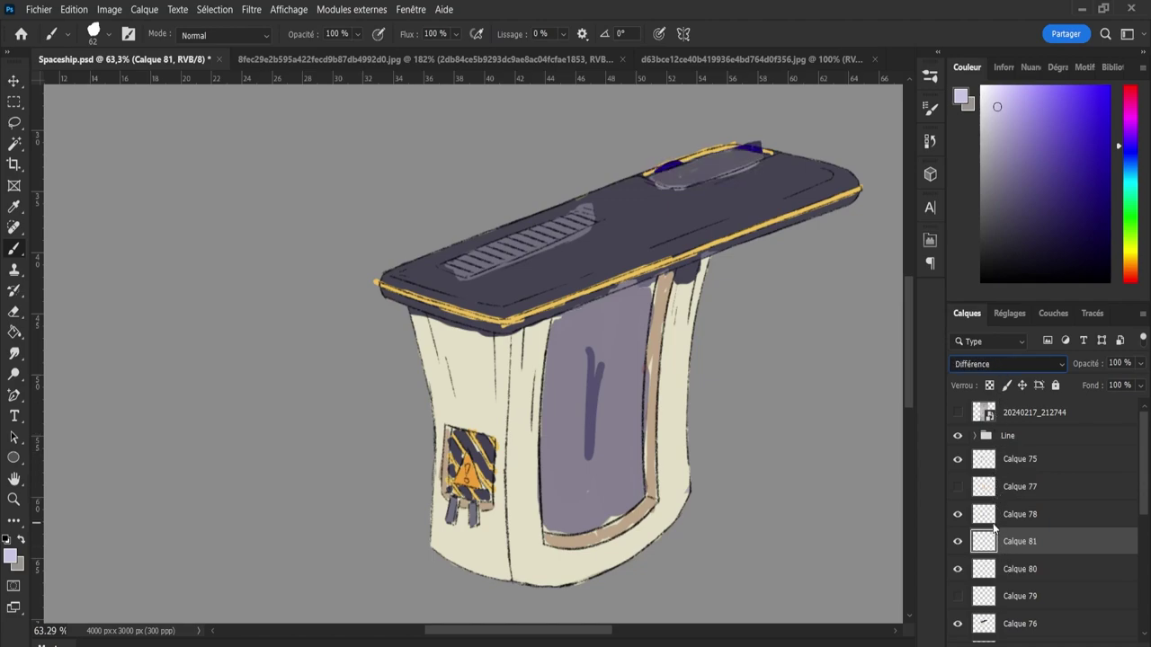
key("Down")
key("Down")
key("Down")
key("Down")
key("Down")
key("Down")
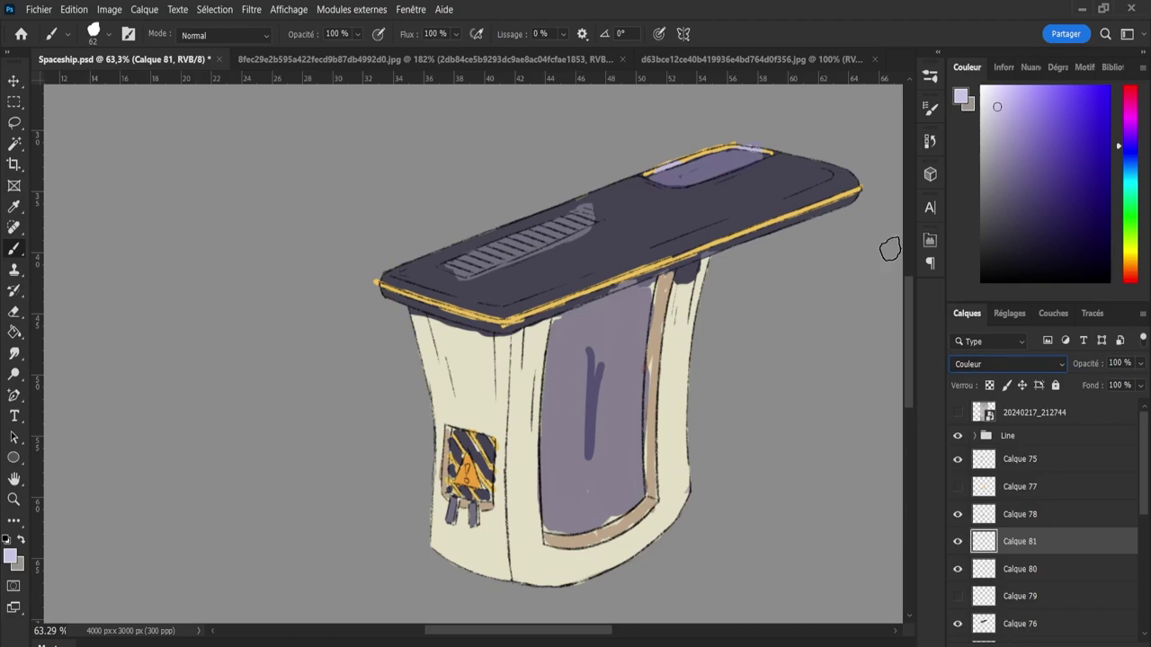
- Paint a small lavender mark above the top, switch to the eraser, and save Spaceship.psd
mouse_move(739, 130)
left_mouse_down()
mouse_move(748, 139)
mouse_move(812, 129)
left_mouse_up()
key("e")
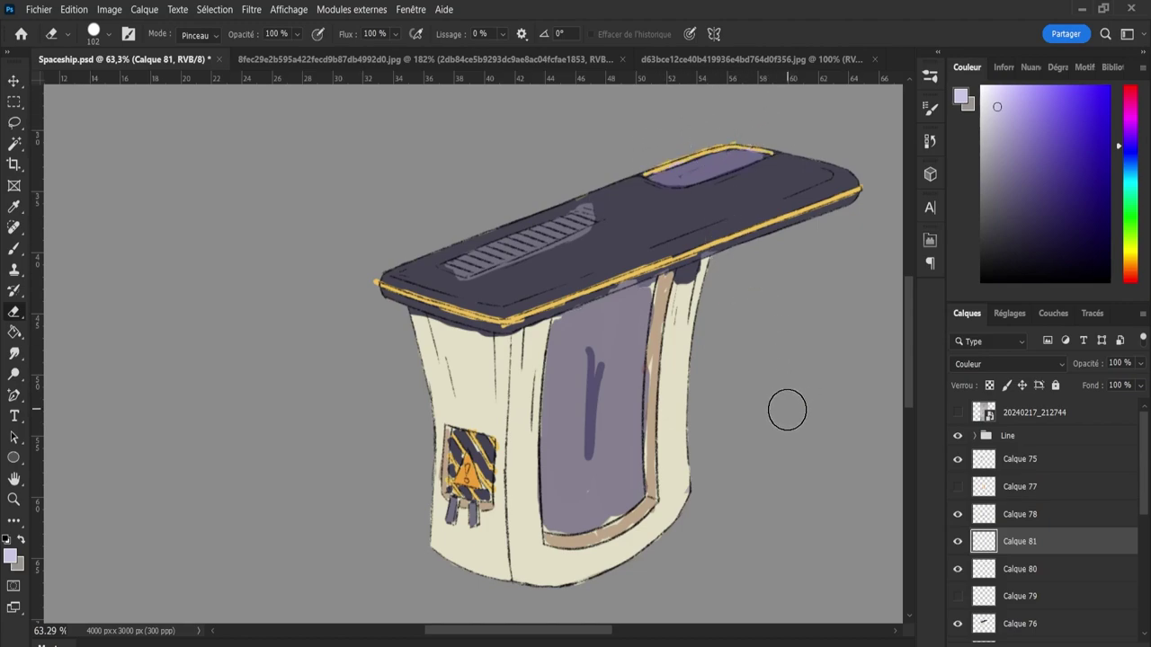
key("ctrl+s")
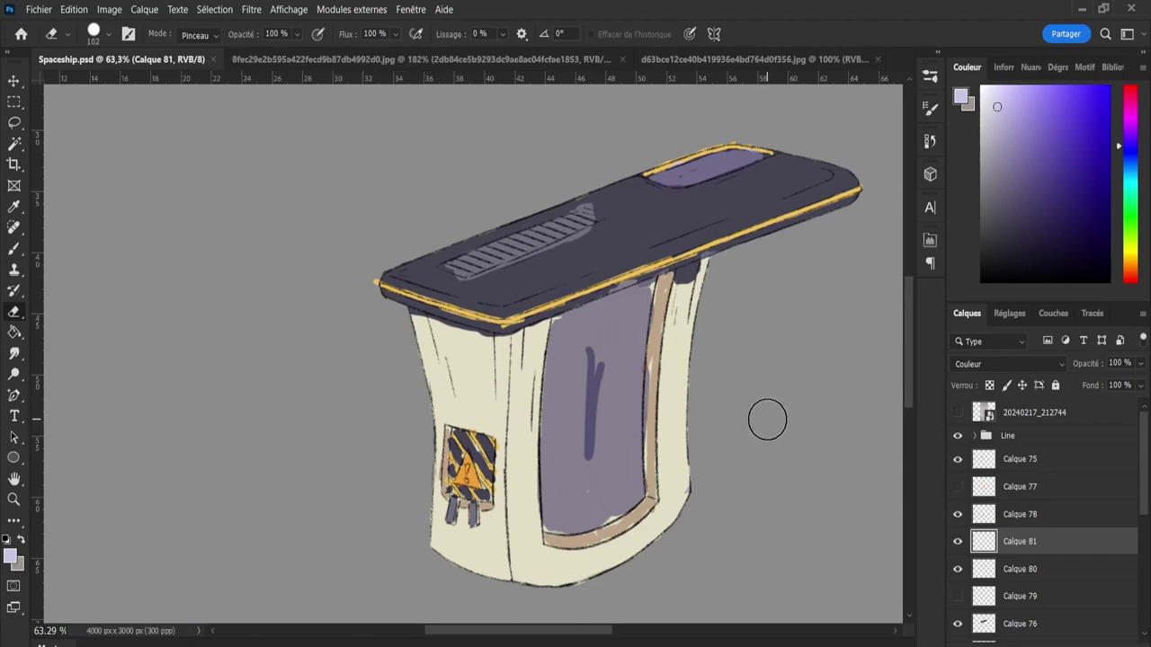
- Ctrl-click the Calque 76 thumbnail to select the whole spaceship part's pixels
scroll(1104, 521, "down", 2)
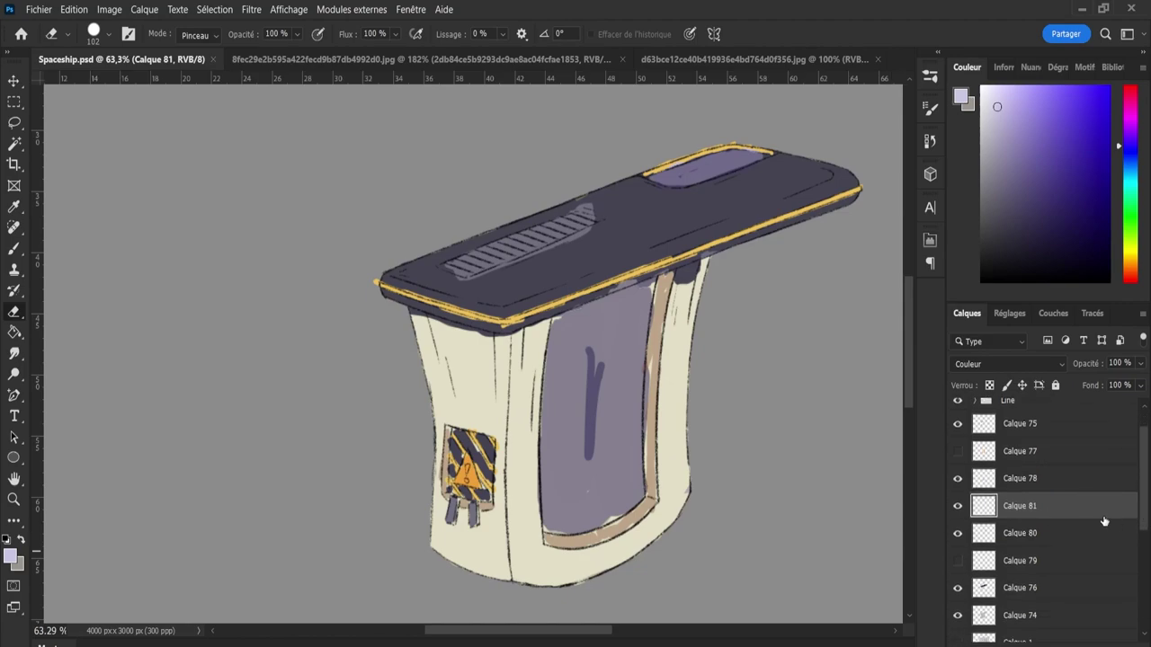
left_click(959, 615)
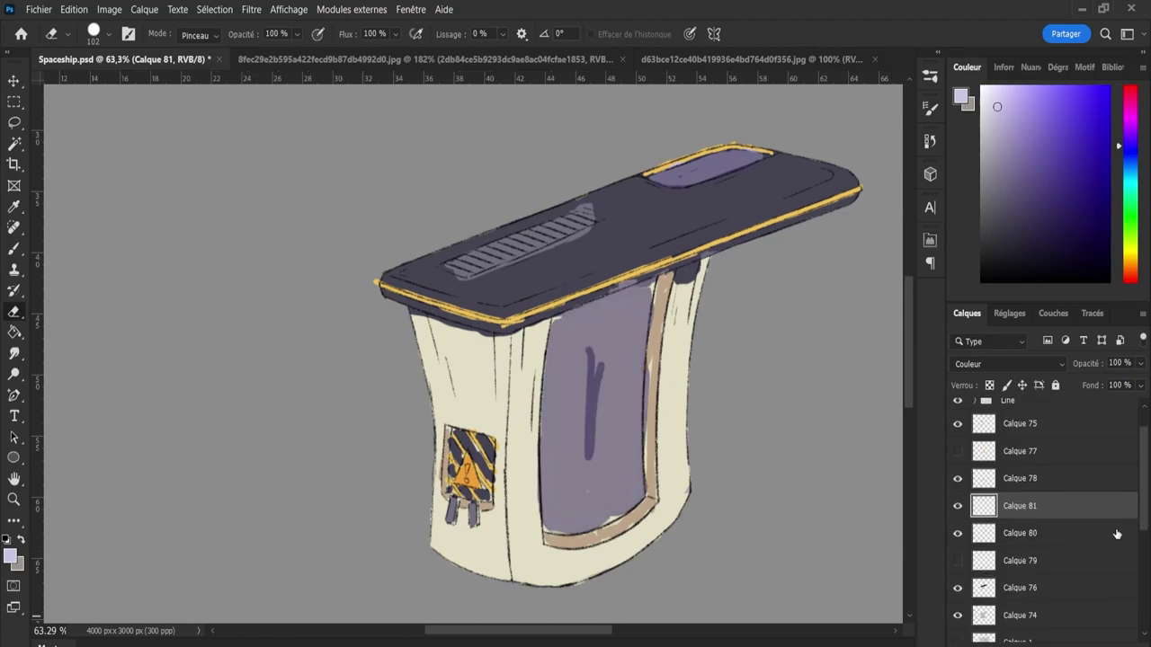
scroll(1110, 573, "down", 3)
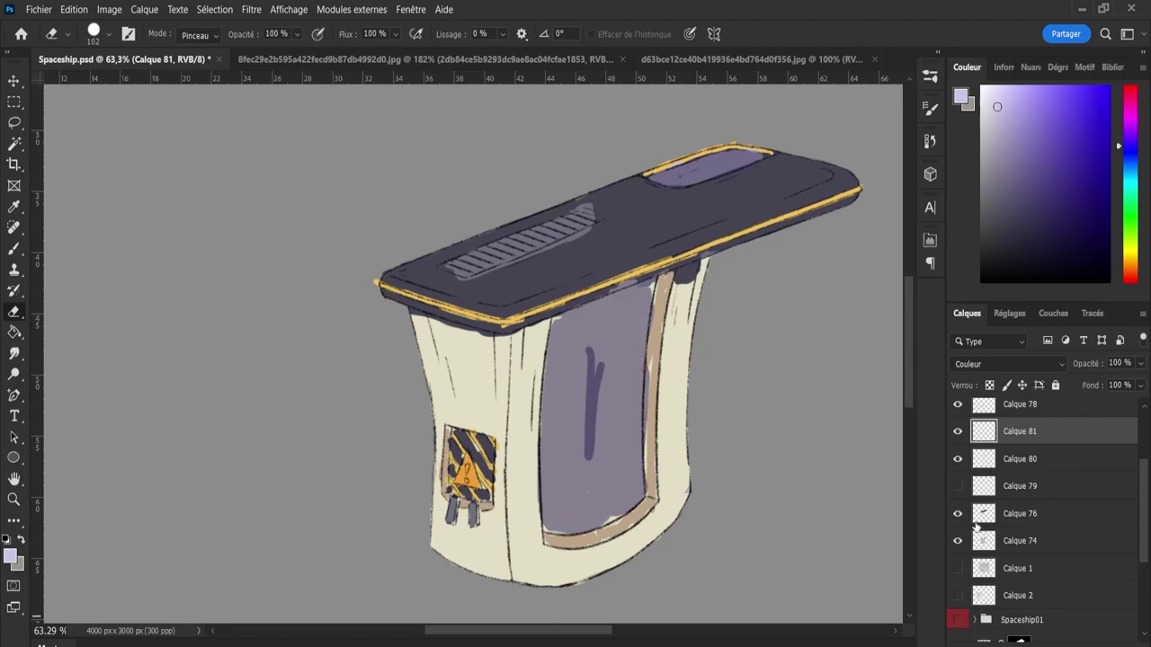
left_click(957, 513)
left_click(984, 522)
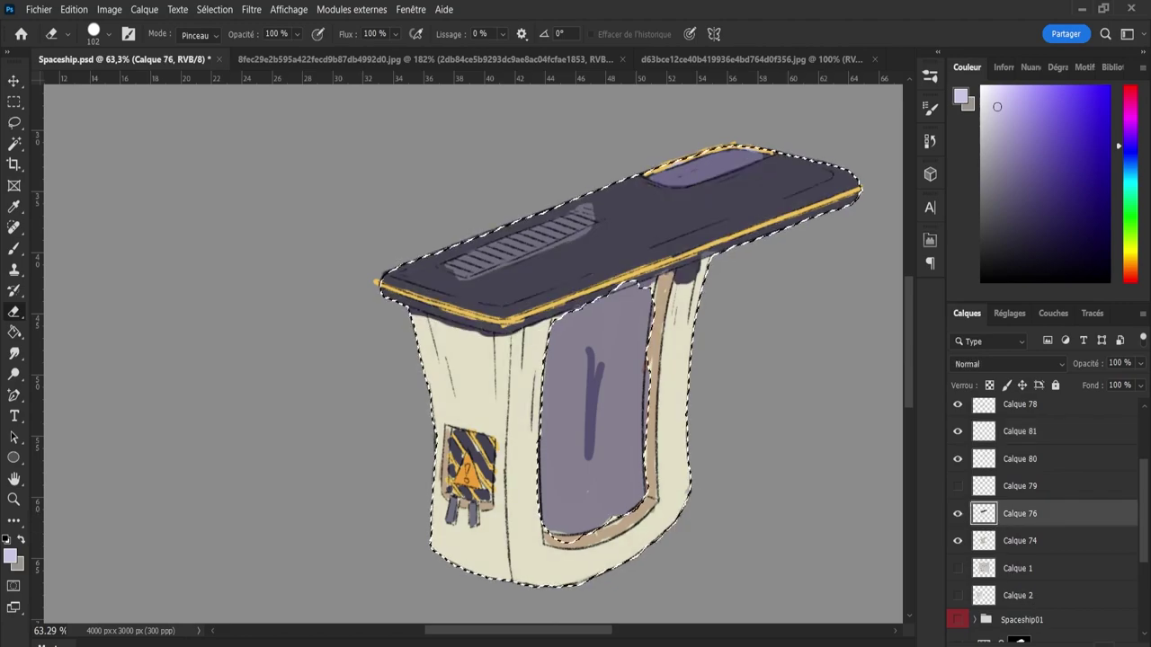
key("ctrl+shift+alt+n")
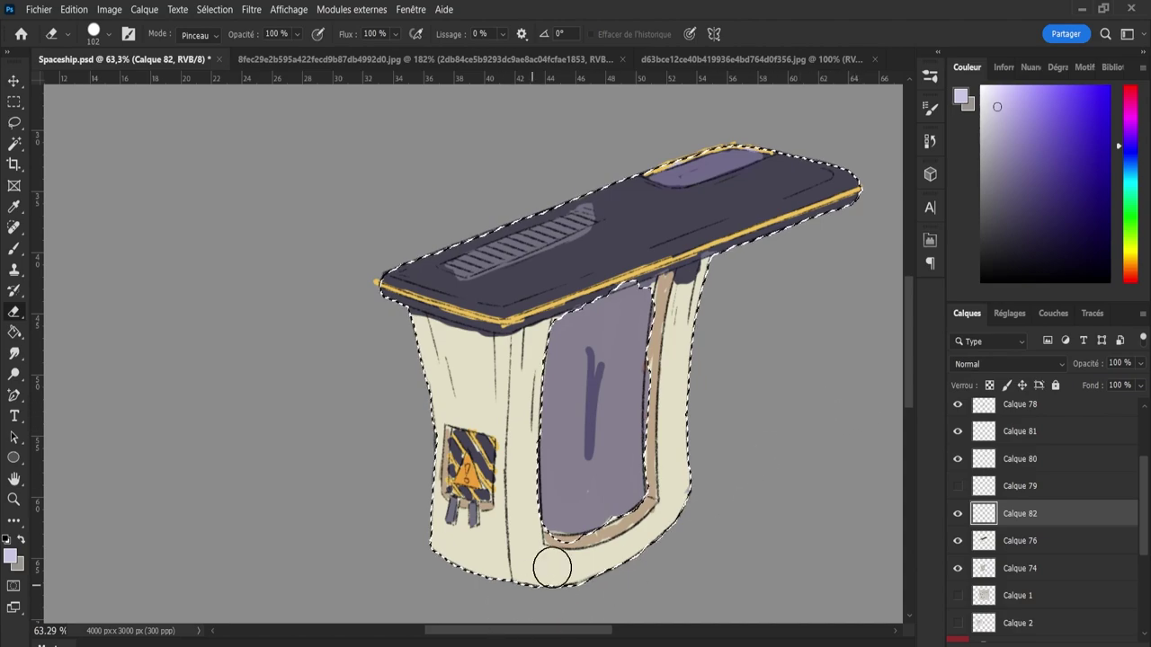
key("b")
left_click_drag(493, 371, 499, 415)
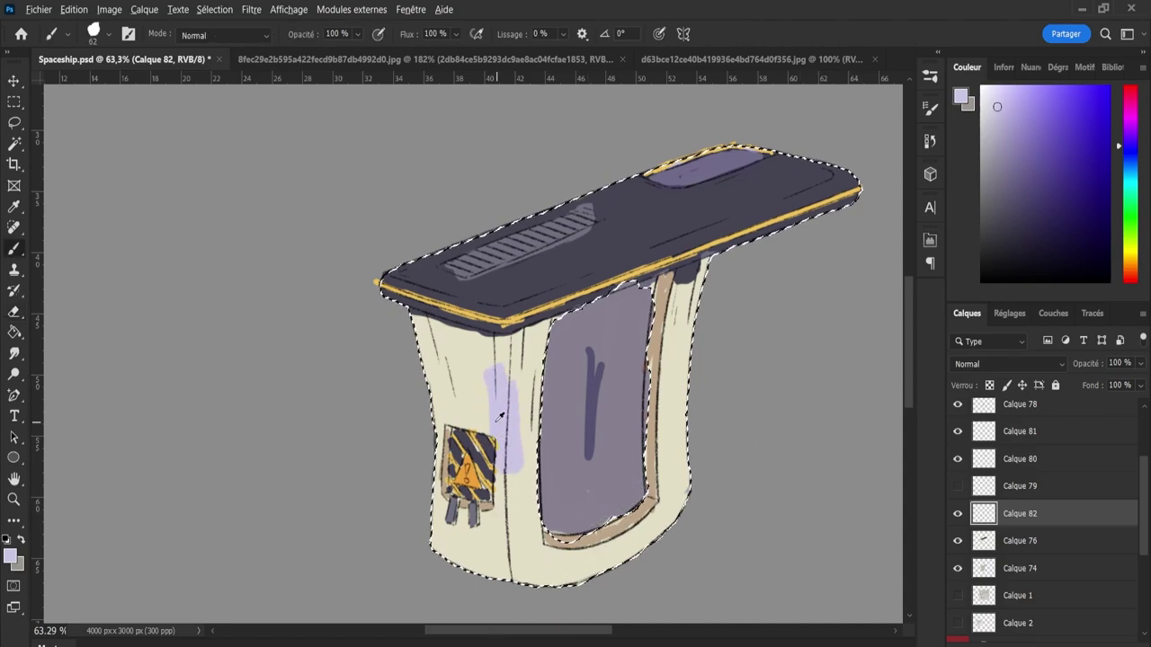
mouse_move(462, 359)
left_mouse_down()
mouse_move(449, 347)
mouse_move(450, 373)
mouse_move(518, 368)
mouse_move(501, 560)
mouse_move(423, 513)
mouse_move(513, 534)
mouse_move(555, 582)
mouse_move(530, 584)
mouse_move(688, 495)
mouse_move(593, 539)
mouse_move(683, 309)
mouse_move(708, 286)
left_mouse_up()
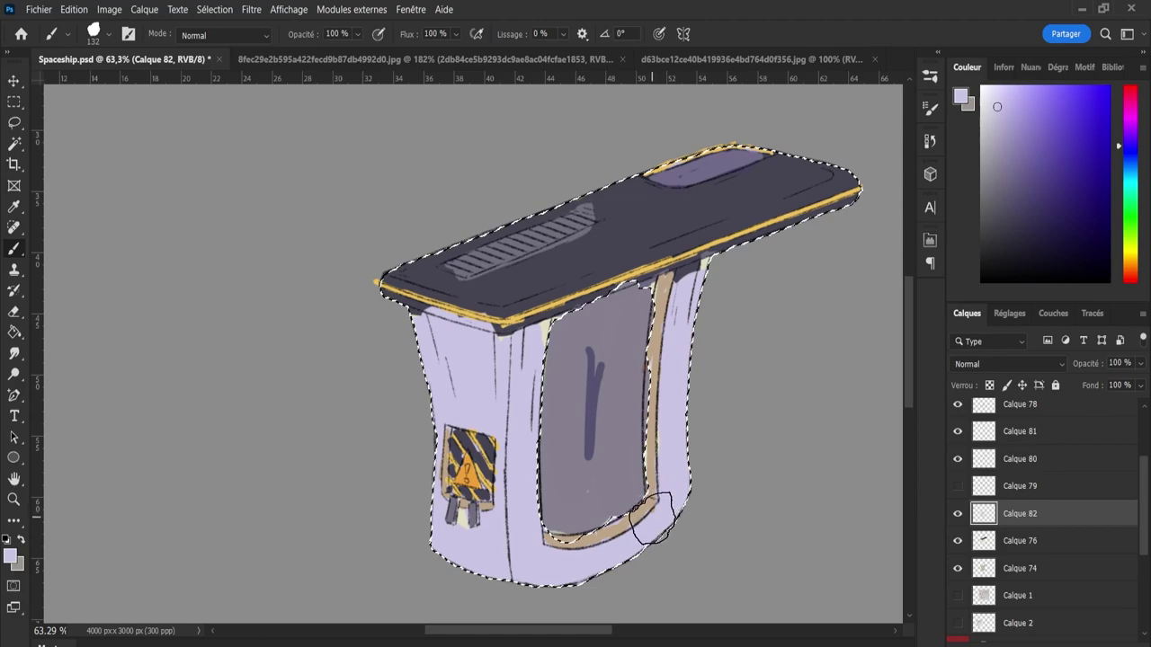
key("ctrl+z")
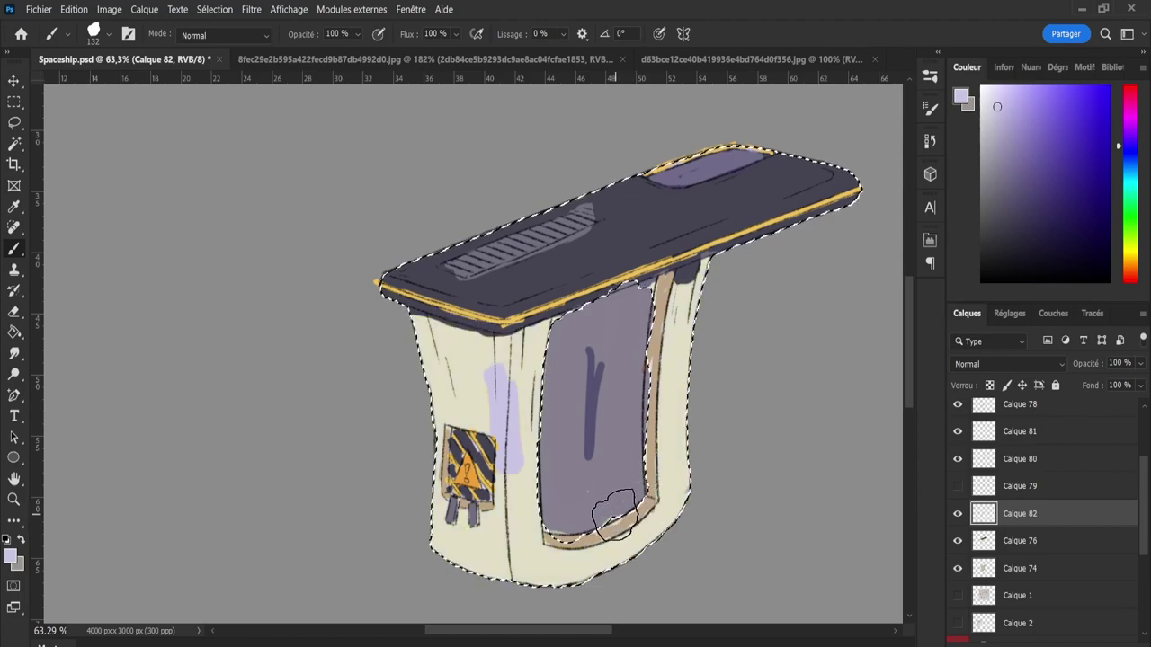
key("ctrl+d")
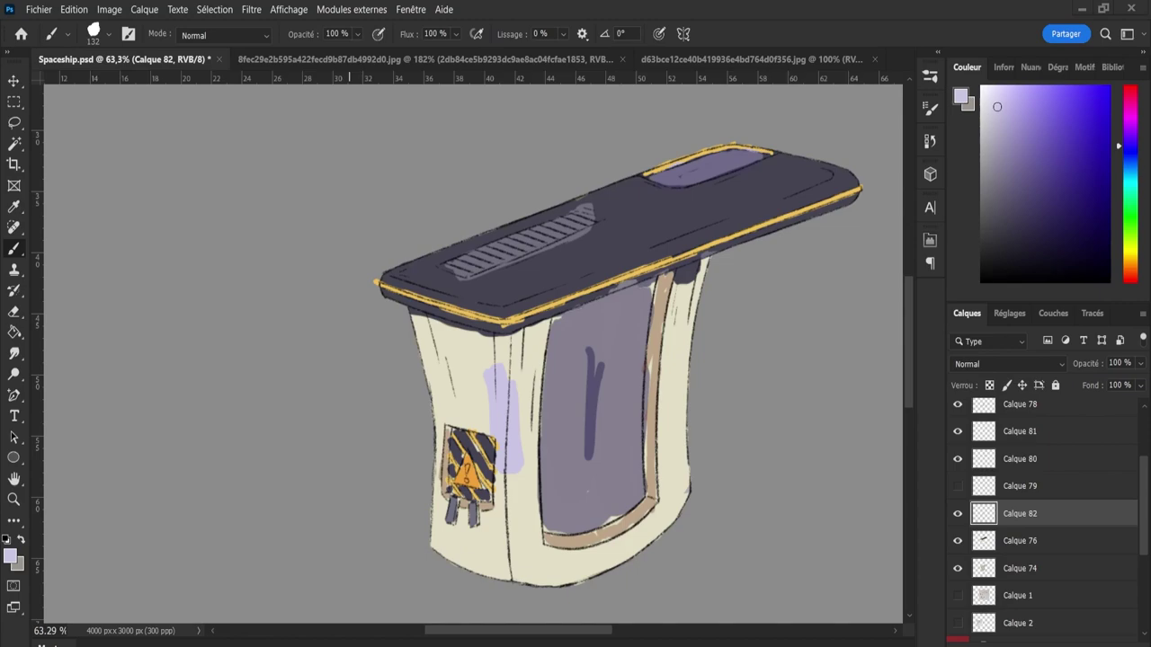
key("ctrl+shift+d")
left_click(21, 540)
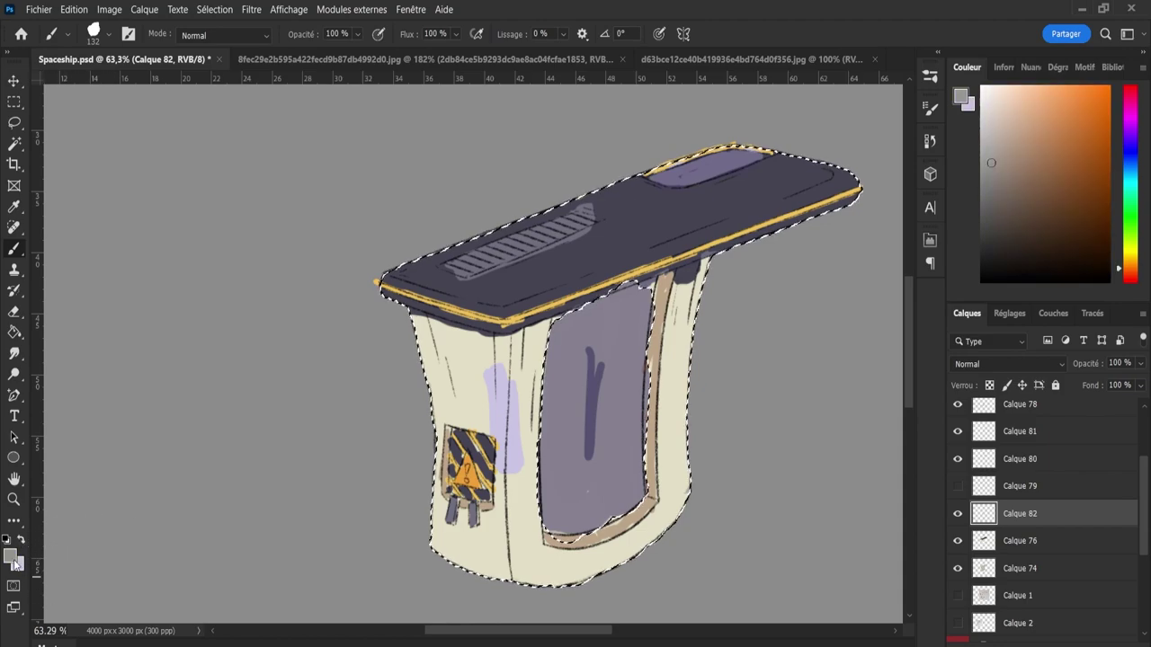
left_click(676, 325, "alt")
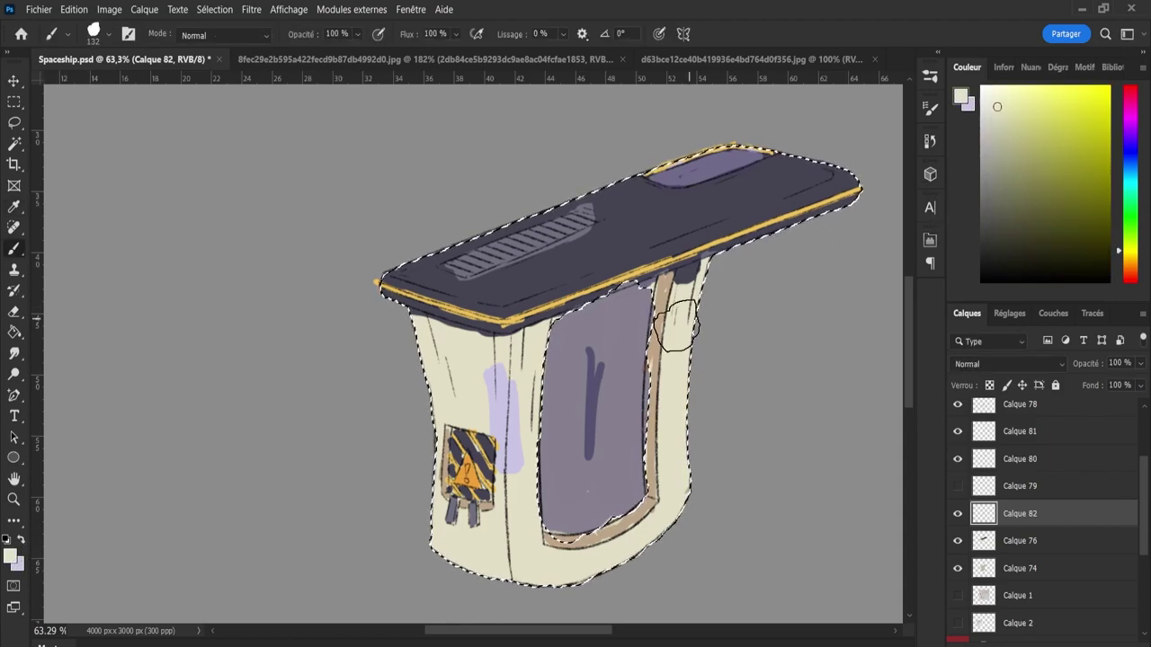
left_click_drag(508, 472, 492, 539)
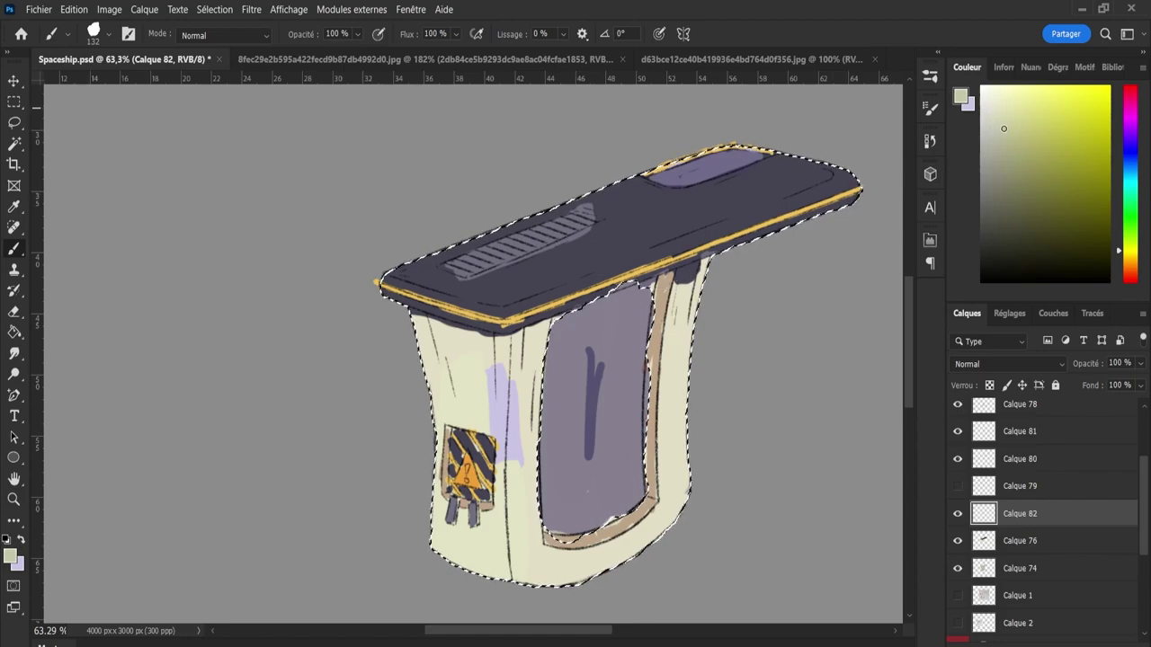
left_click(1003, 128)
mouse_move(470, 560)
left_mouse_down()
mouse_move(465, 447)
mouse_move(513, 545)
mouse_move(517, 395)
mouse_move(522, 560)
left_mouse_up()
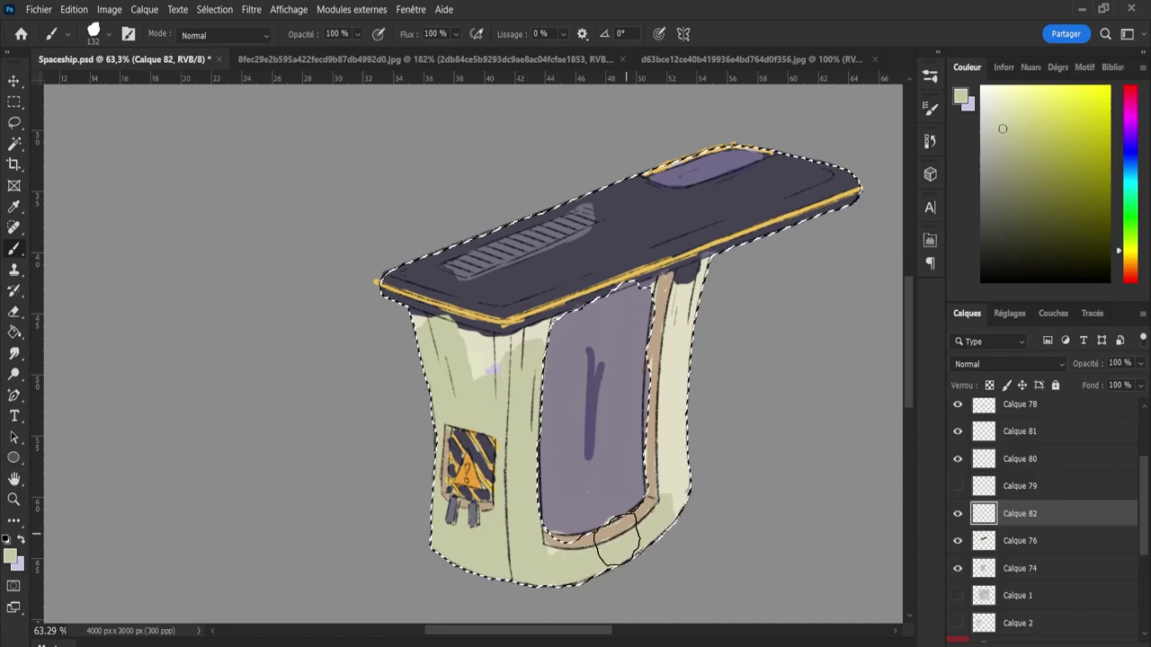
left_click_drag(616, 538, 698, 251)
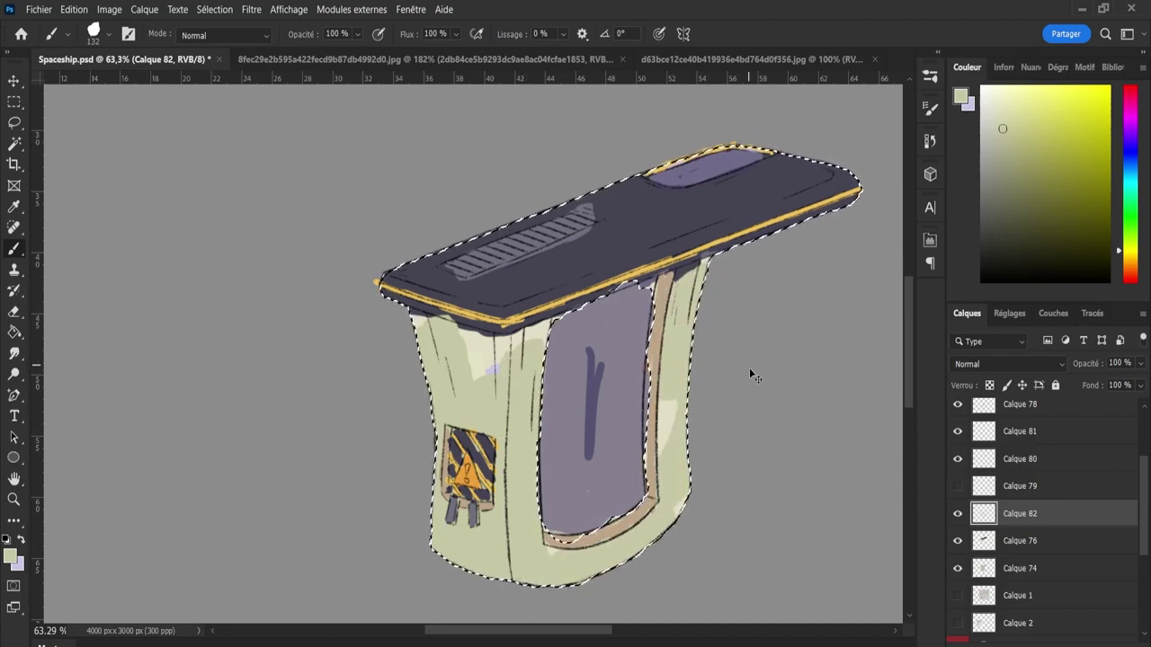
key("ctrl+z")
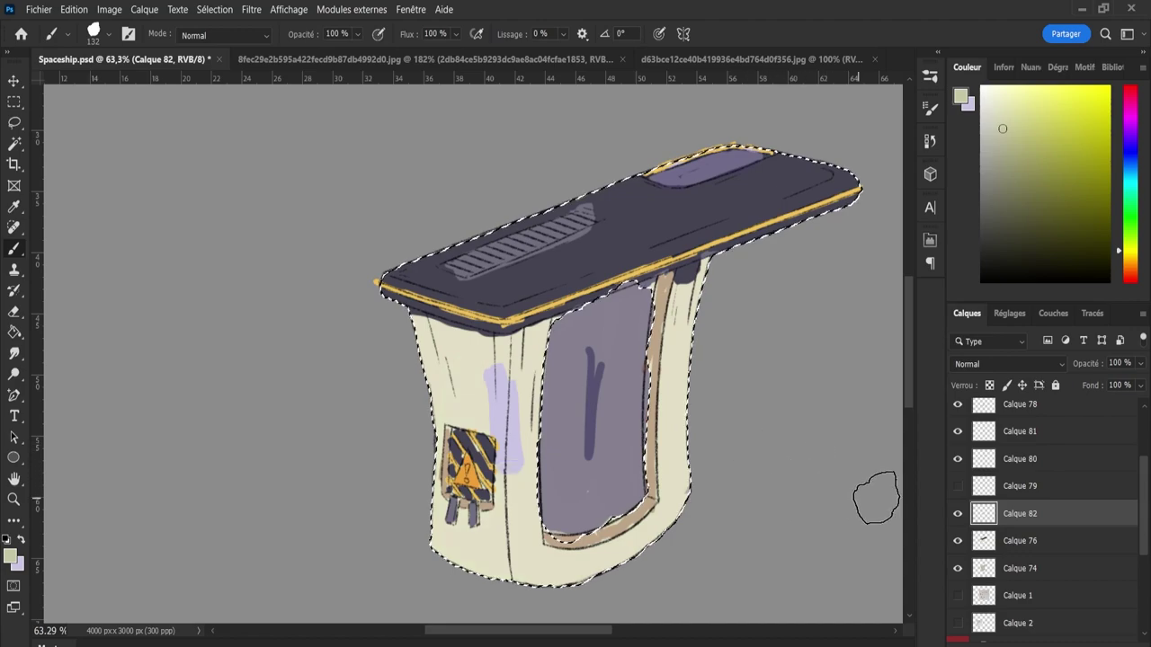
left_click(957, 513)
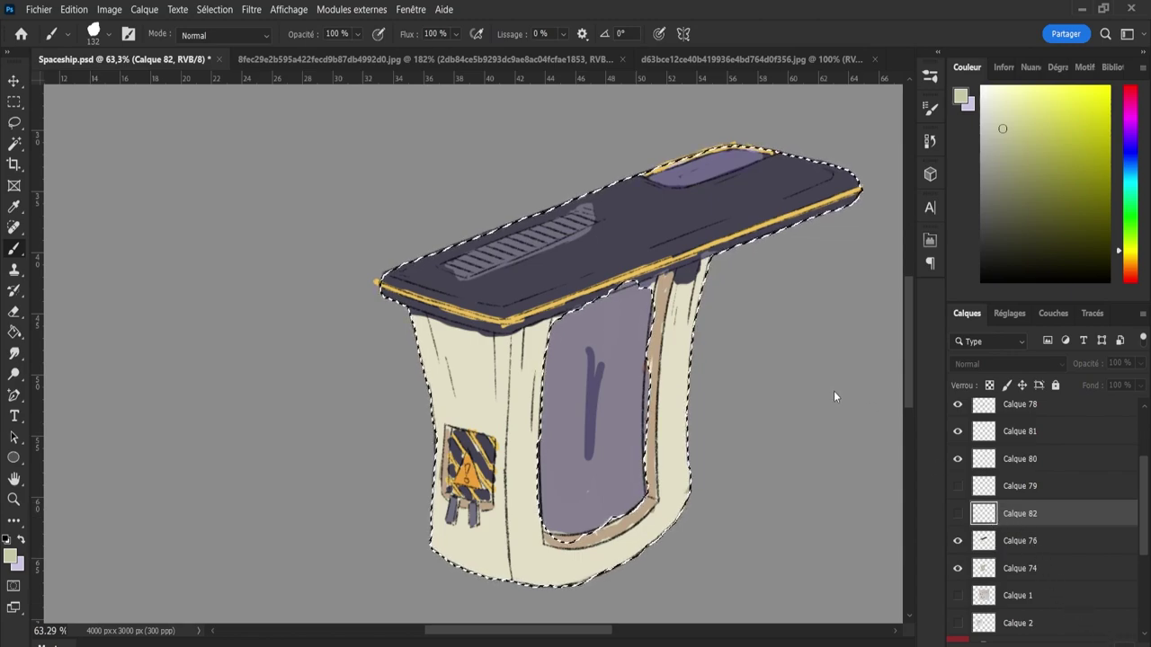
key("Delete")
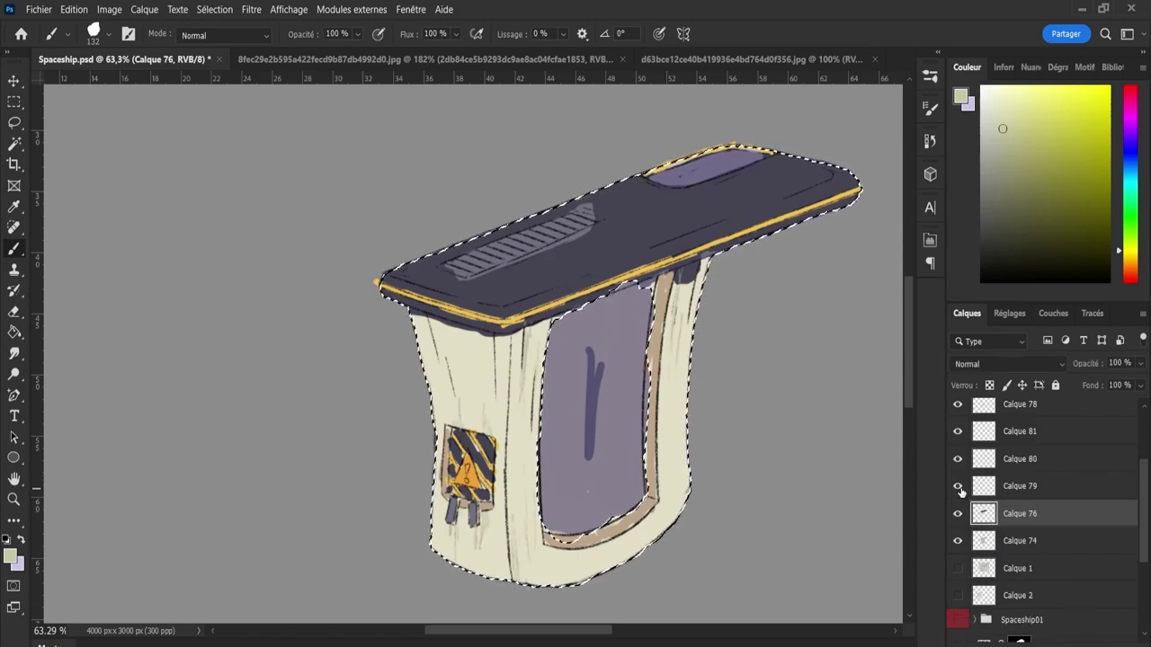
- Clear the selection and delete the hidden Calque 79 layer
key("l")
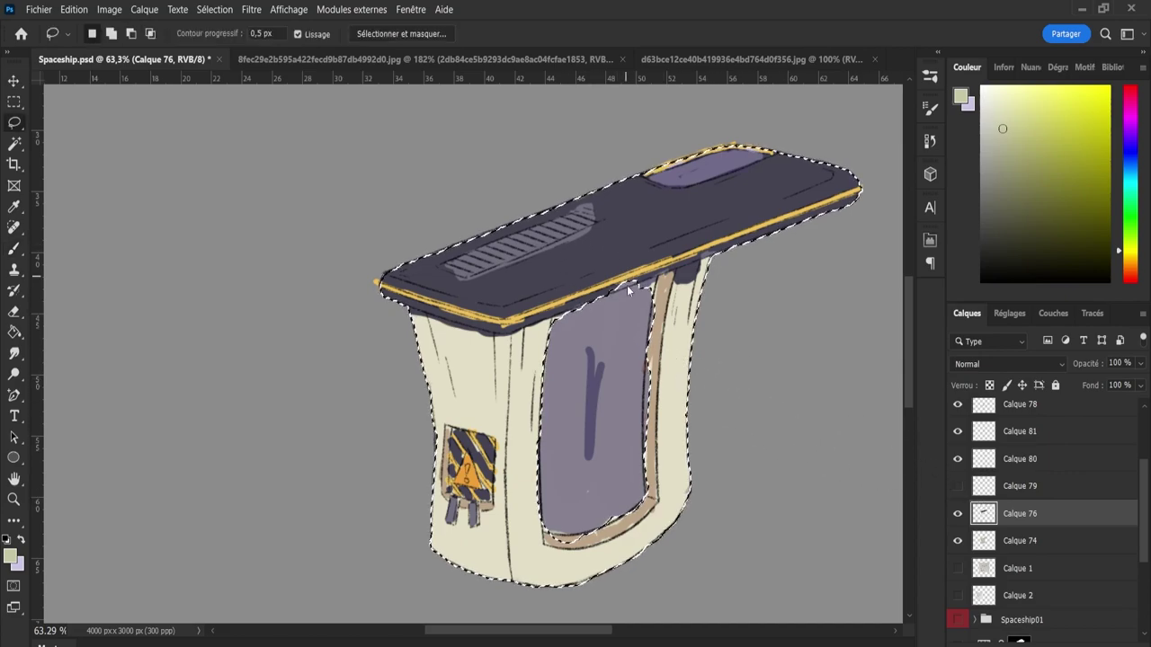
left_click(624, 310)
left_click(1019, 486)
key("Delete")
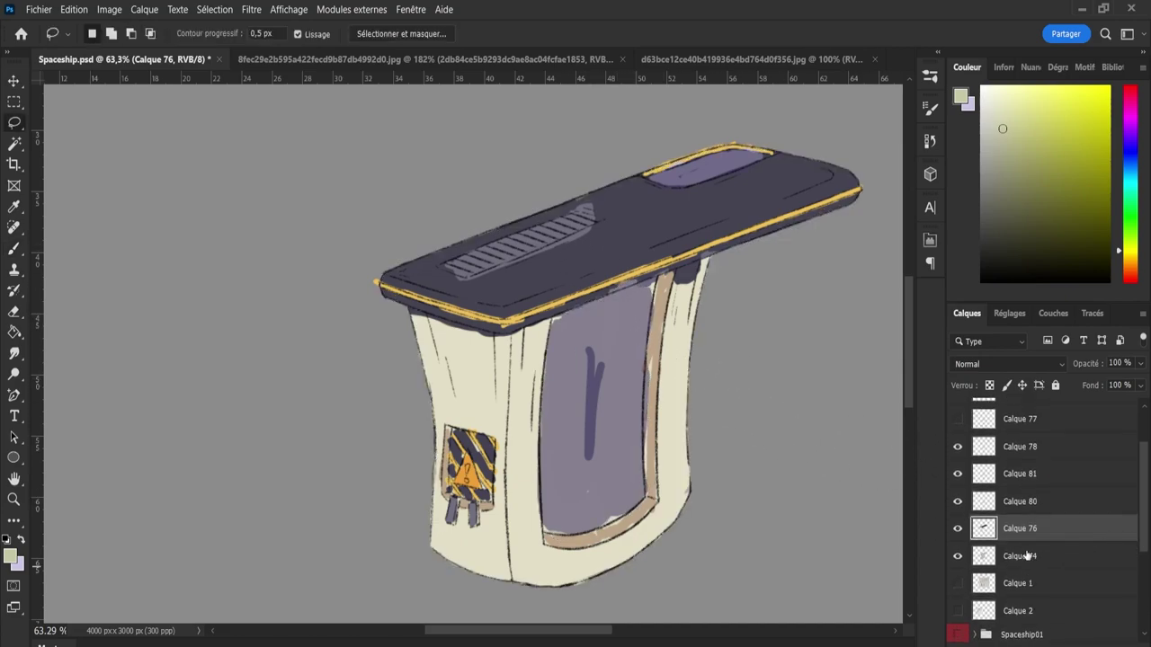
- Toggle visibility of Calque 74, 76, 78 and 75 to compare their fills
left_click(1025, 555)
left_click(958, 556)
left_click(958, 556)
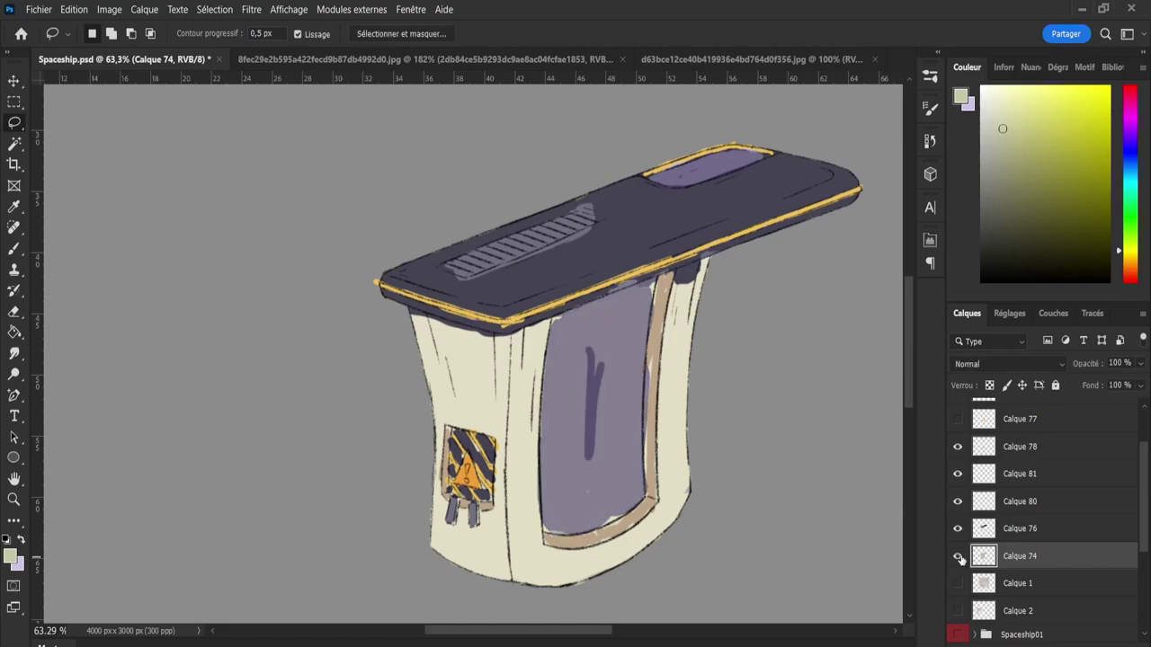
left_click(958, 550)
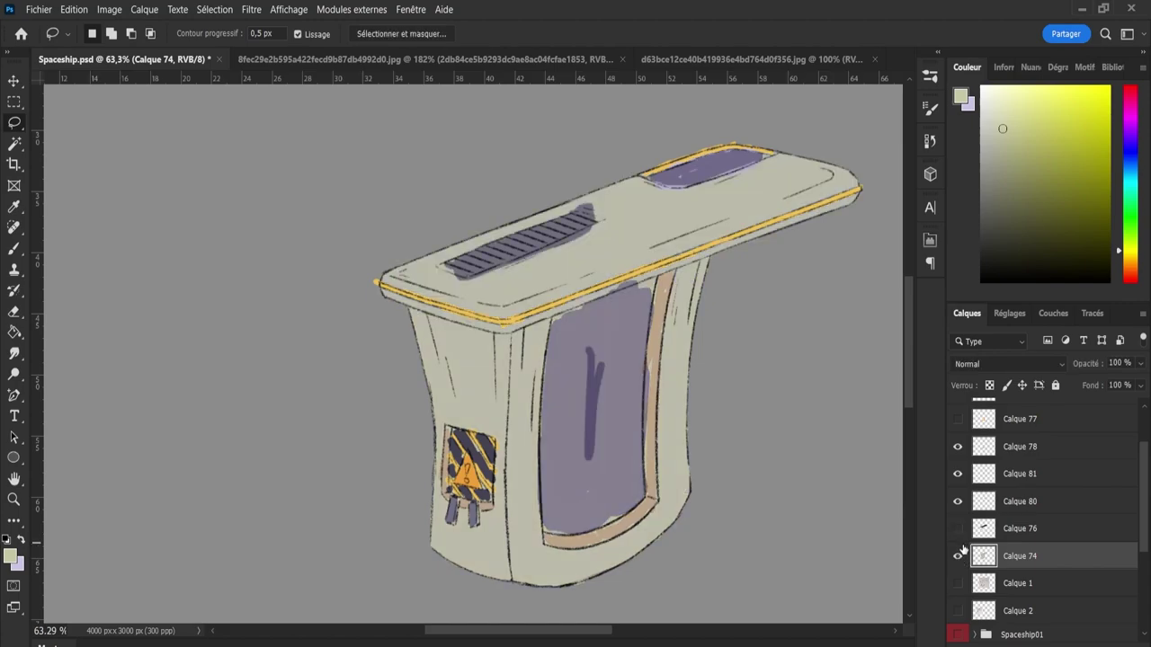
left_click(960, 553)
left_click(959, 537)
left_click(979, 538)
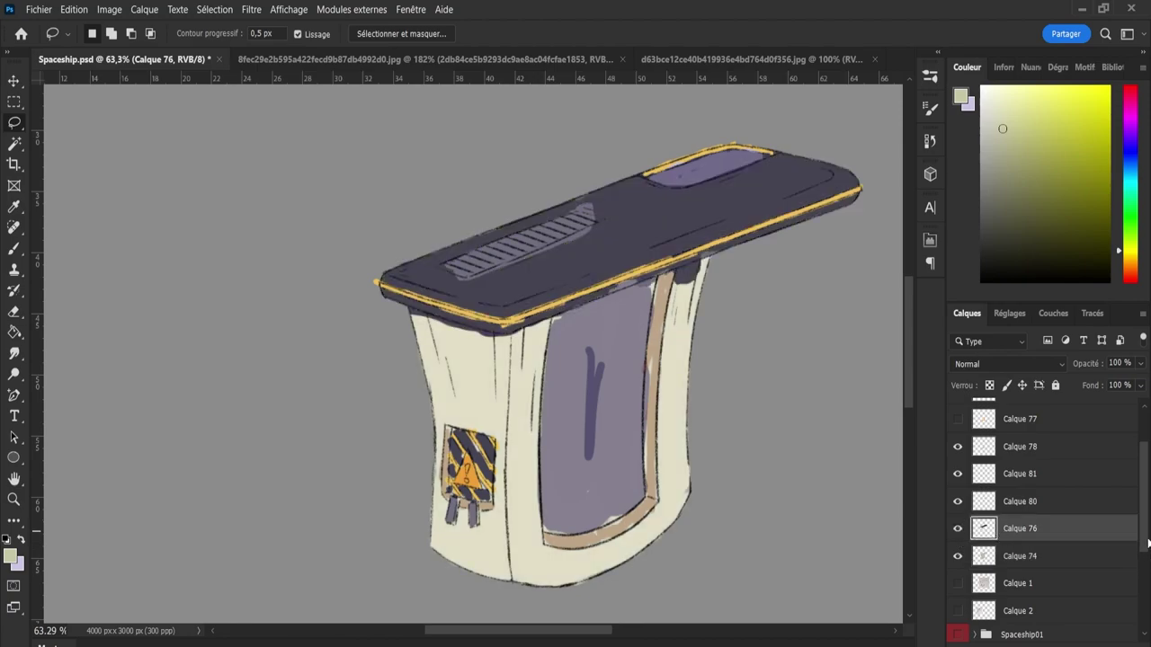
scroll(1061, 526, "up", 1)
scroll(995, 508, "up", 2)
left_click(959, 516)
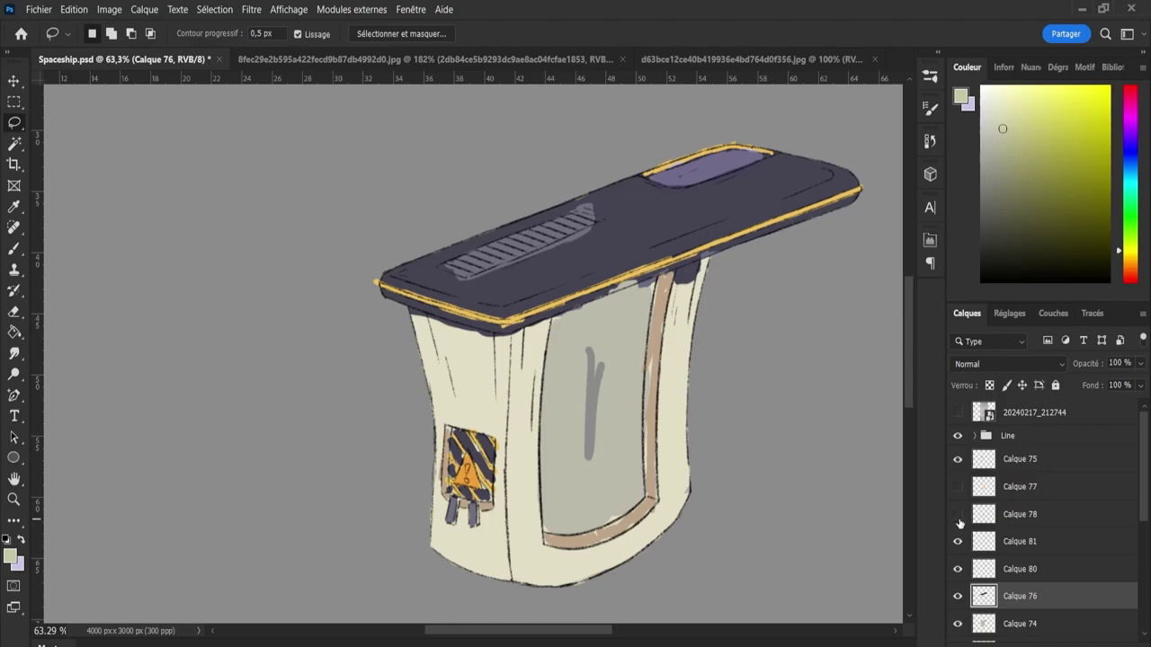
left_click(958, 515)
left_click(957, 461)
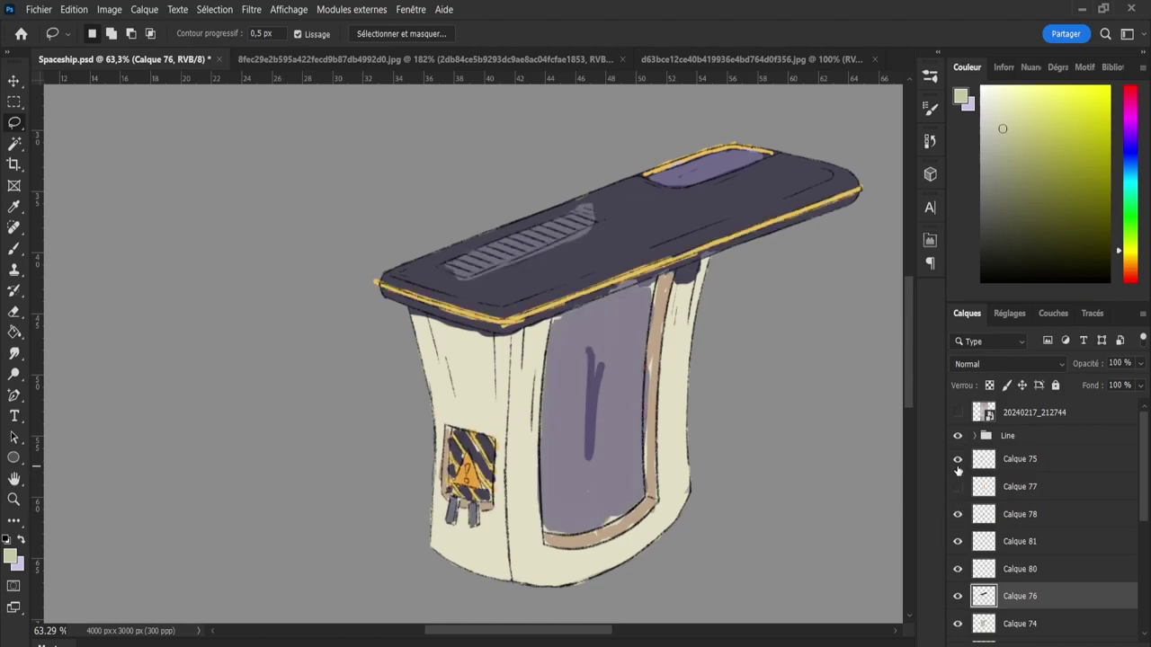
- Group Calque 75 through Calque 76 into Groupe 1 and hide it
left_click(996, 467, "shift")
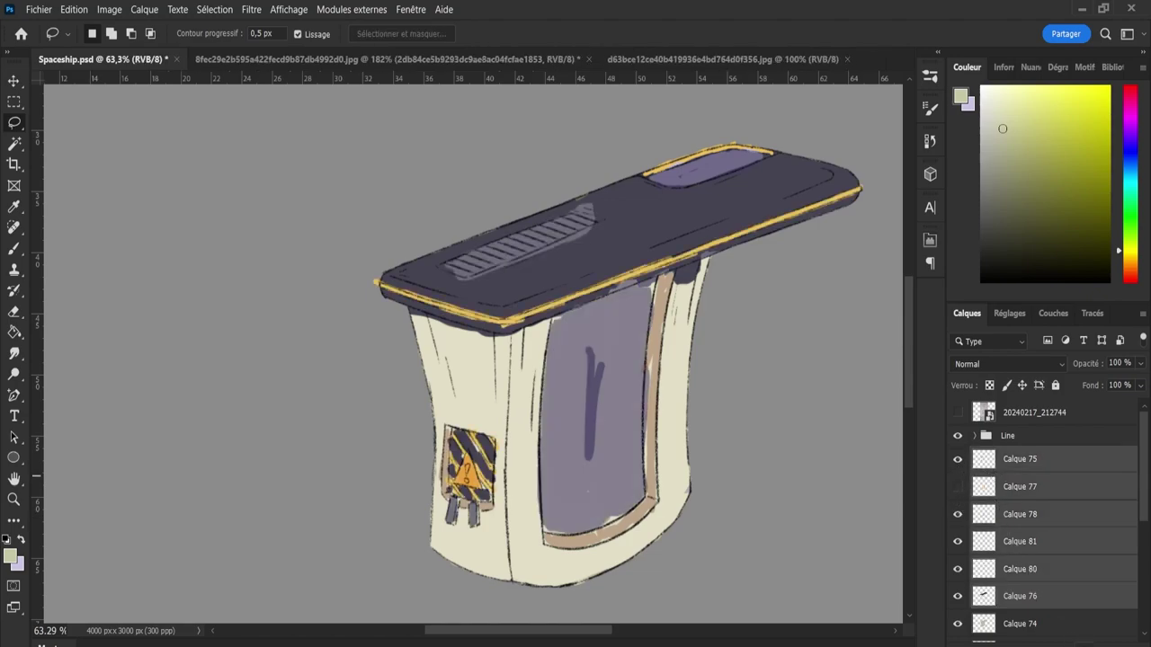
key("ctrl+g")
left_click(958, 455)
- On Calque 74, paint sampled light beige over the grey stroke in the panel
left_click(1011, 479)
left_click(958, 479)
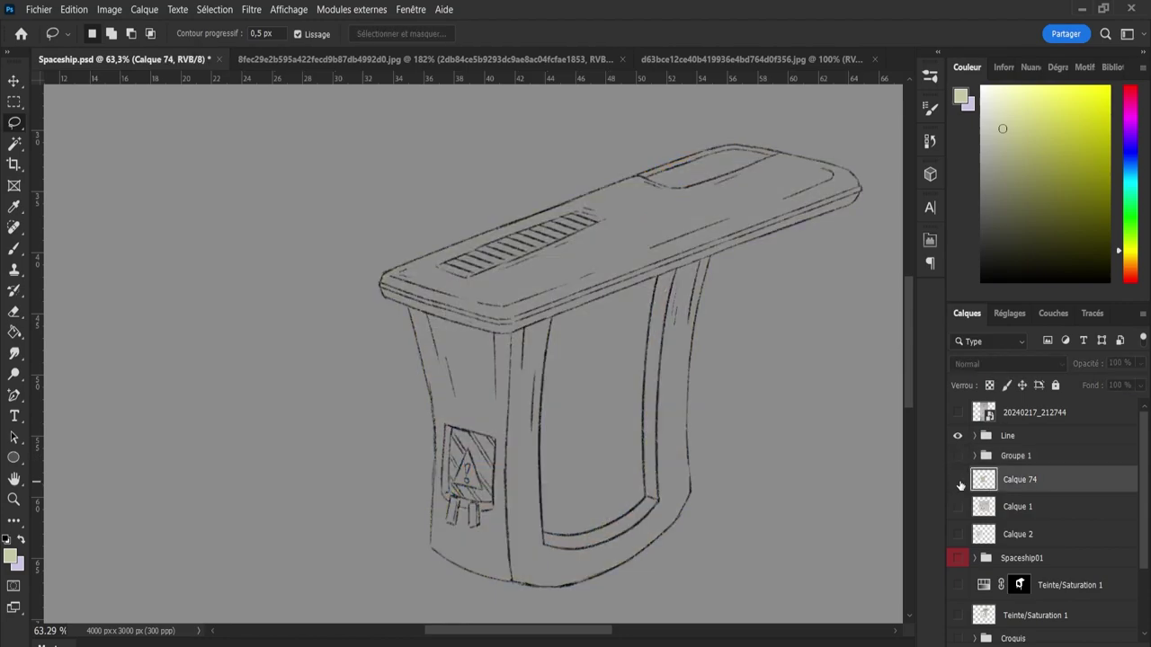
left_click(957, 479)
key("b")
left_click(553, 463, "alt")
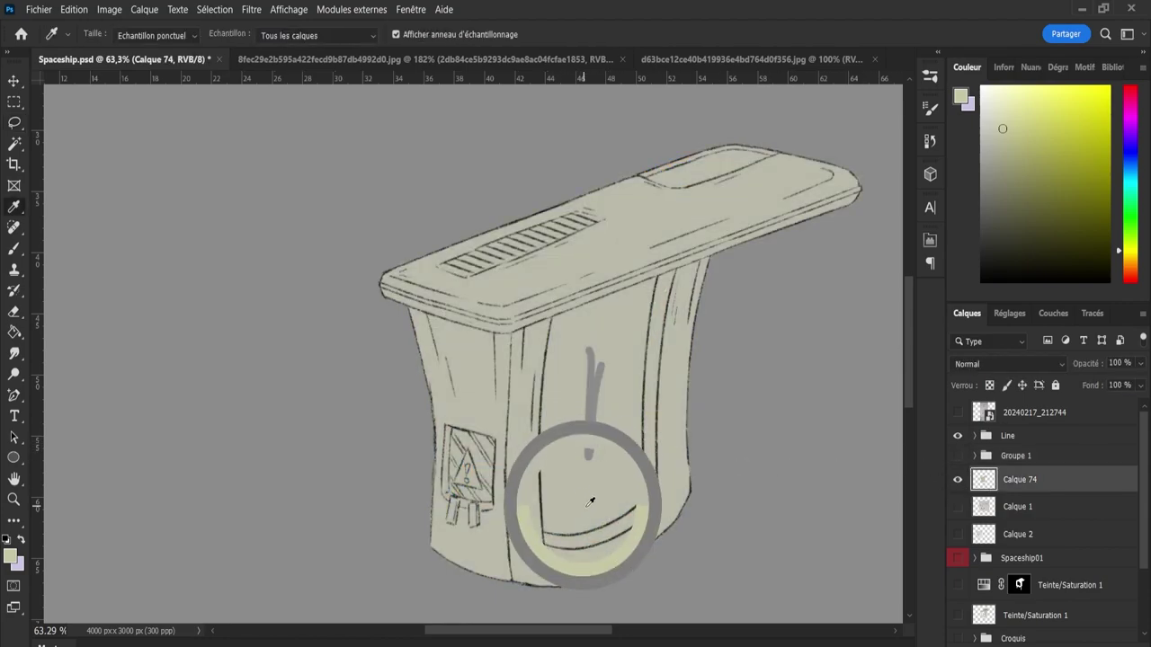
mouse_move(584, 458)
left_mouse_down()
mouse_move(594, 382)
mouse_move(606, 462)
mouse_move(630, 436)
left_mouse_up()
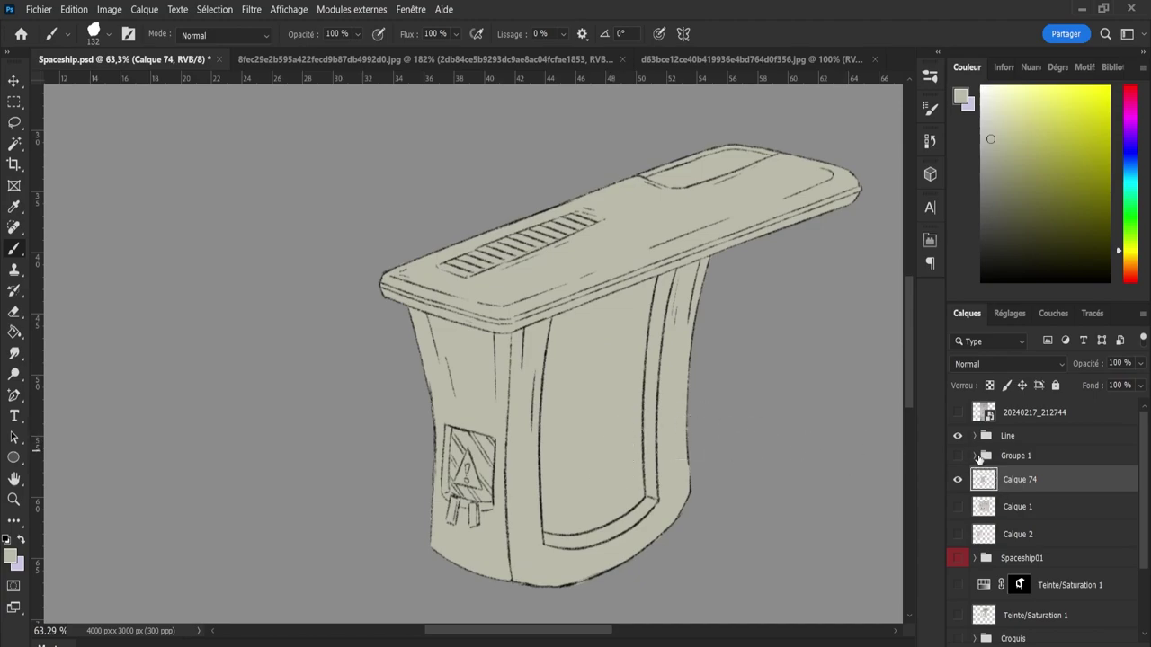
- Check Groupe 1's contents, sample the cream body colour, and hide the group
left_click(975, 455)
left_click(981, 458)
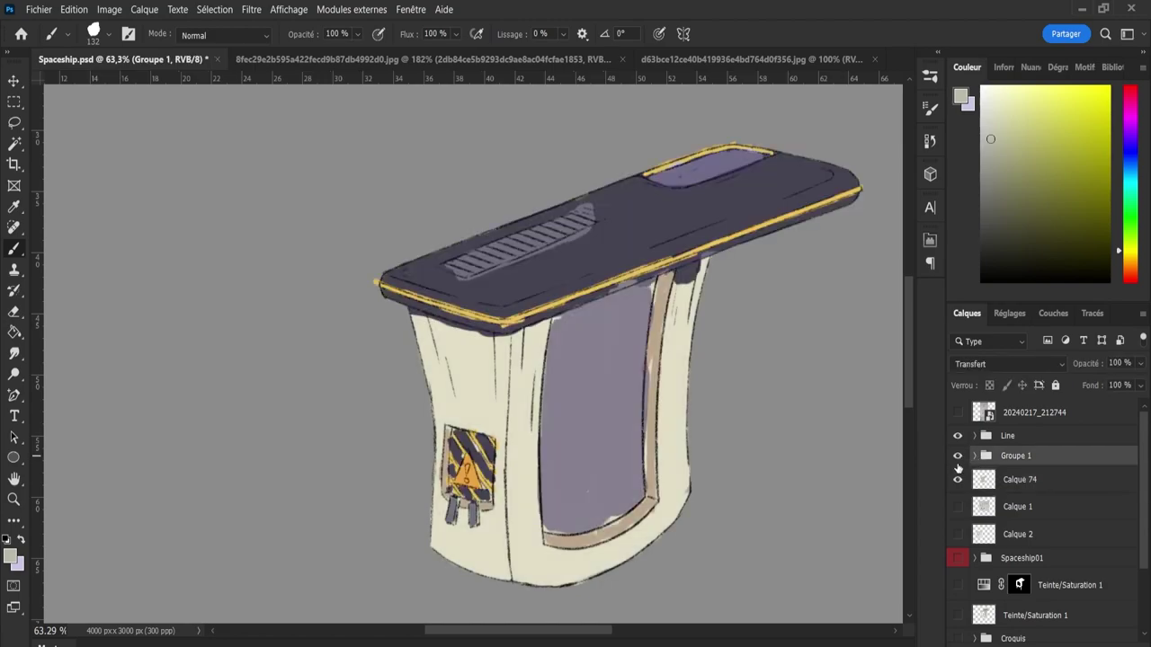
key("i")
left_click(537, 523)
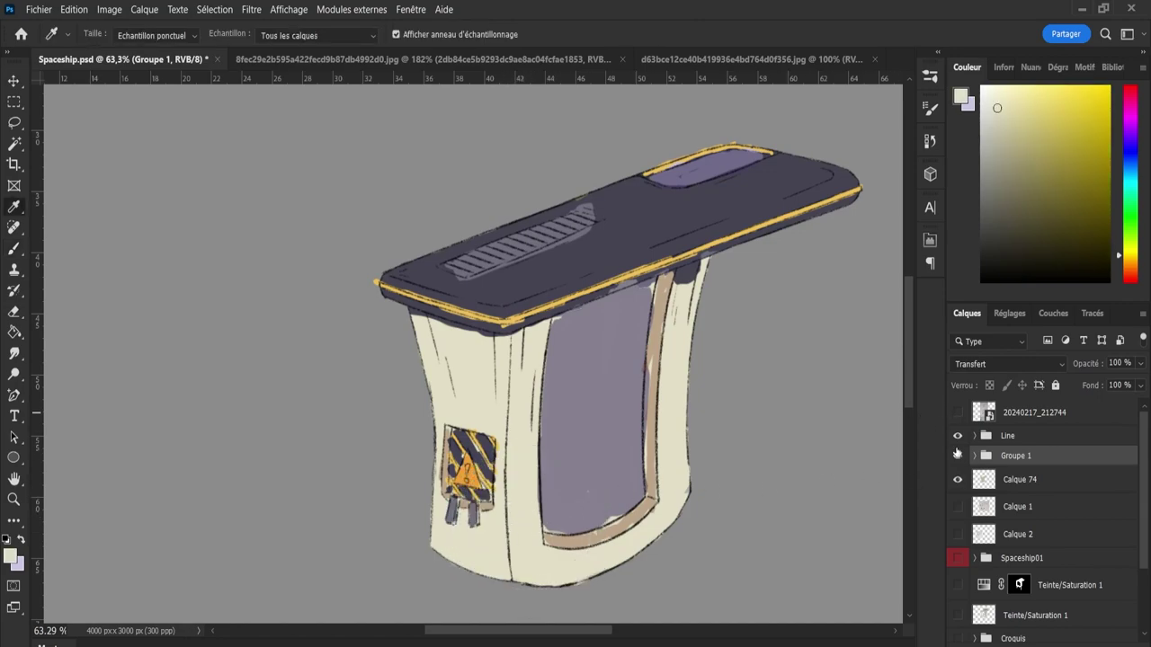
left_click(958, 455)
- Repaint the whole Calque 74 base in lighter cream with a large brush at 97% opacity
left_click(984, 479, "ctrl")
left_click(1020, 479)
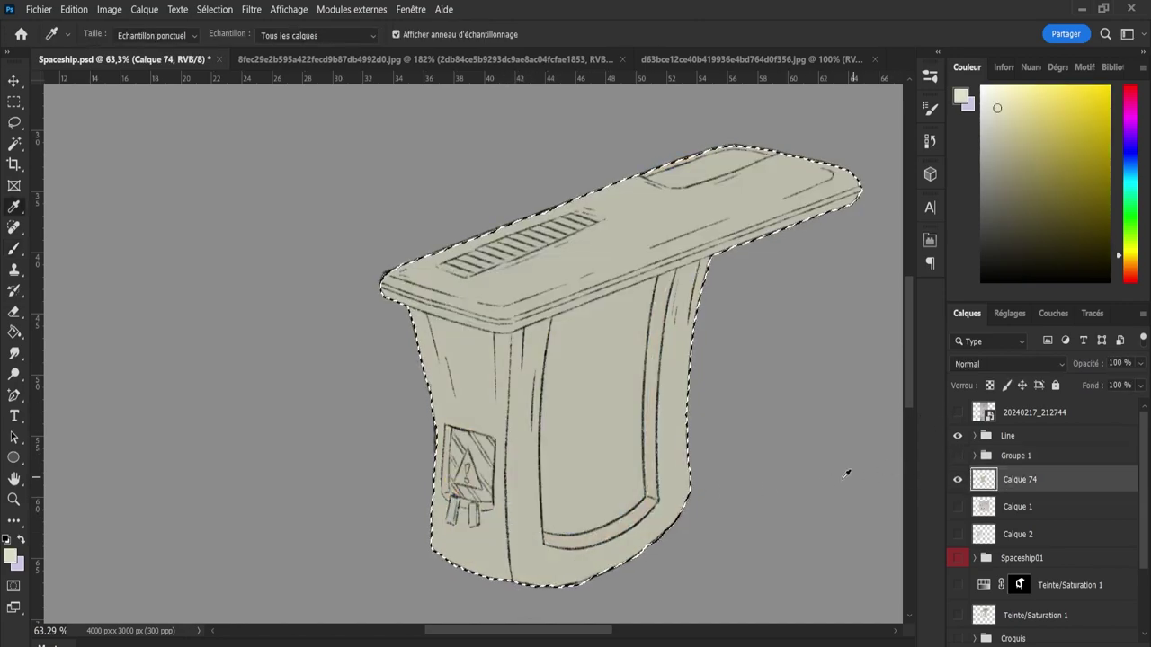
key("b")
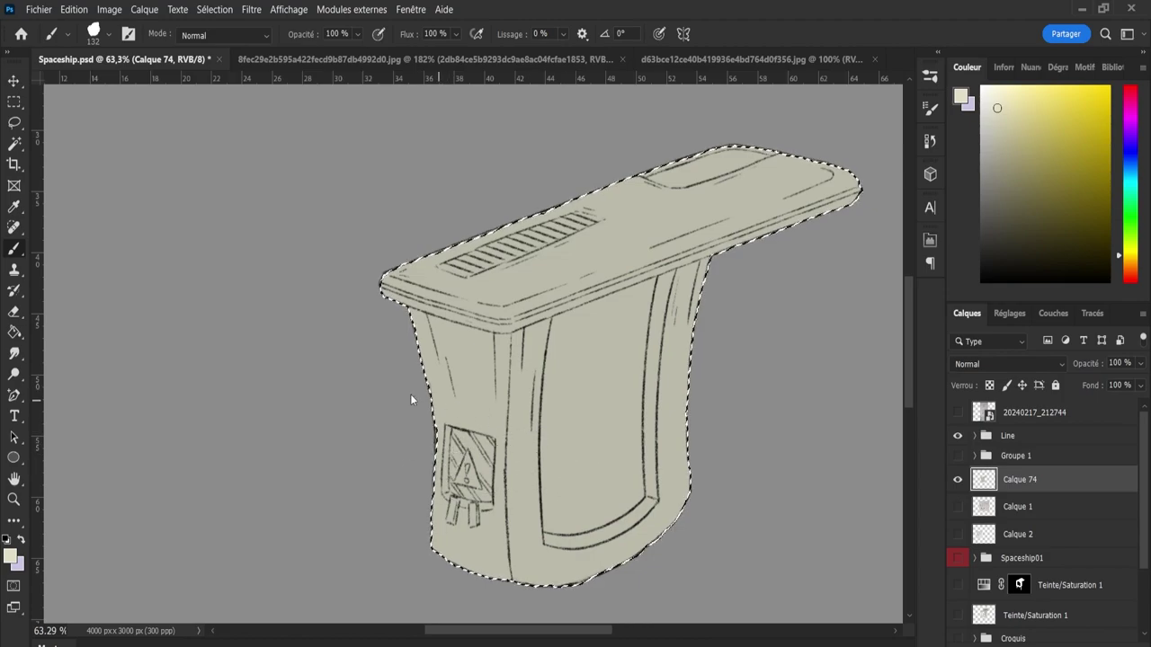
key("9")
key("7")
mouse_move(492, 330)
left_mouse_down()
mouse_move(530, 568)
mouse_move(539, 297)
mouse_move(693, 590)
mouse_move(769, 306)
left_mouse_up()
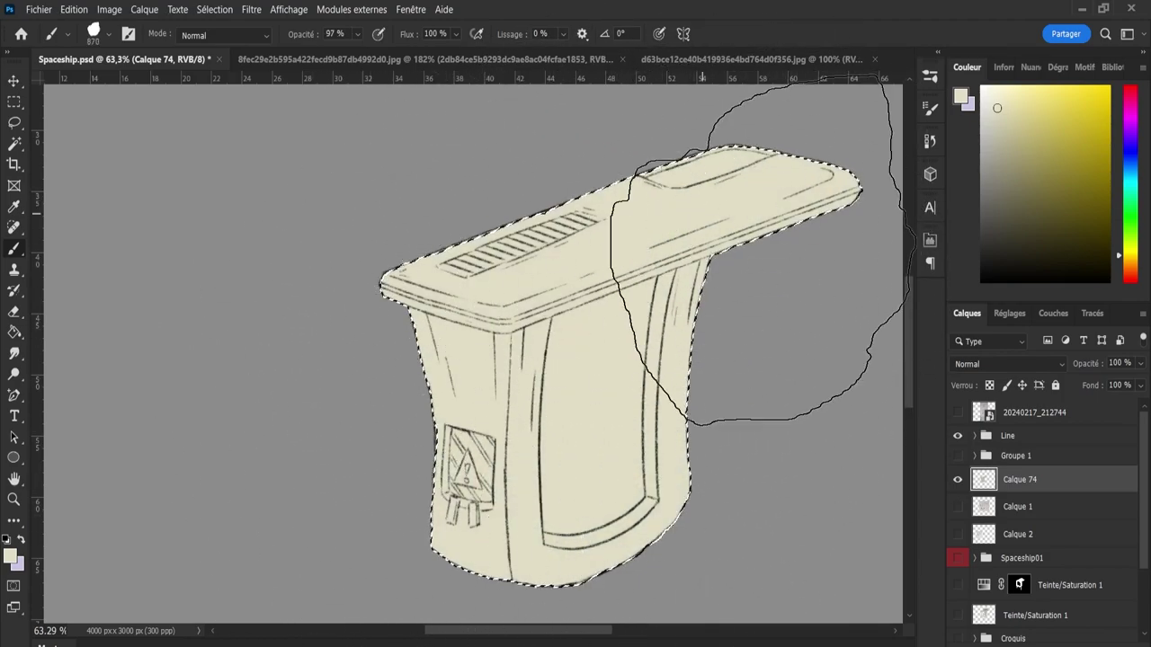
key("l")
left_click(731, 303)
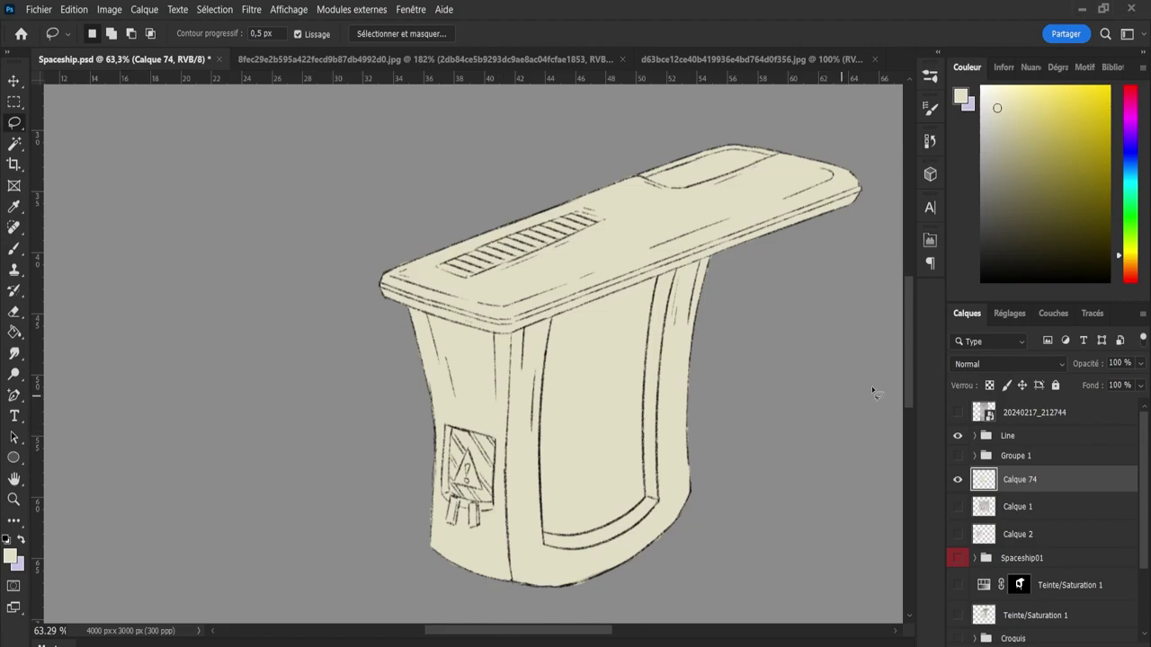
left_click(957, 482)
- Sample the dark purple from the ship's top, then hide Groupe 1 after comparing layers
left_click(957, 455)
left_click(959, 458)
left_click(958, 456)
key("i")
left_click(646, 213)
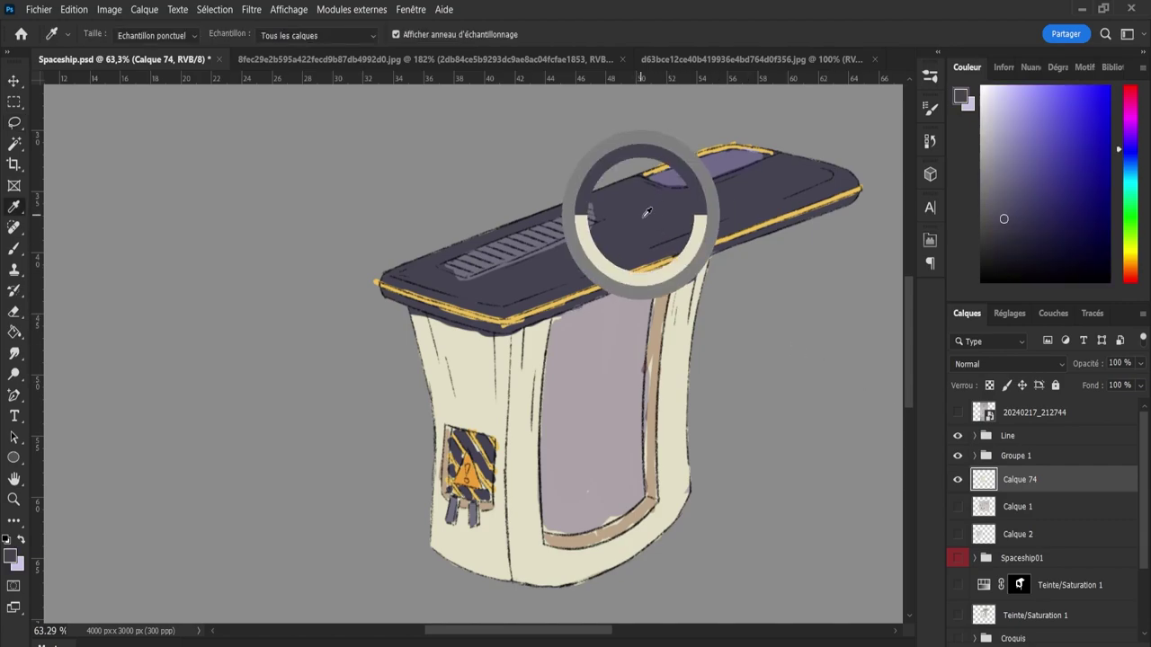
left_click(957, 479)
left_click(957, 479)
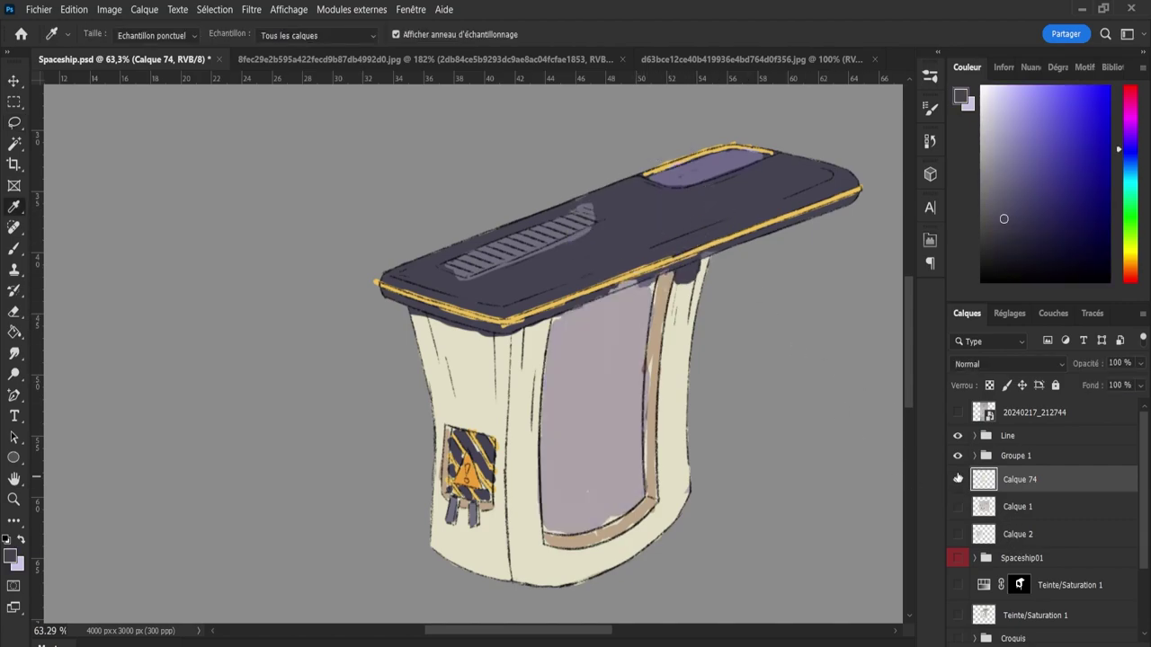
left_click(958, 456)
- Add a new layer and paint the top surface dark purple inside Calque 74's outline
key("ctrl+shift+alt+n")
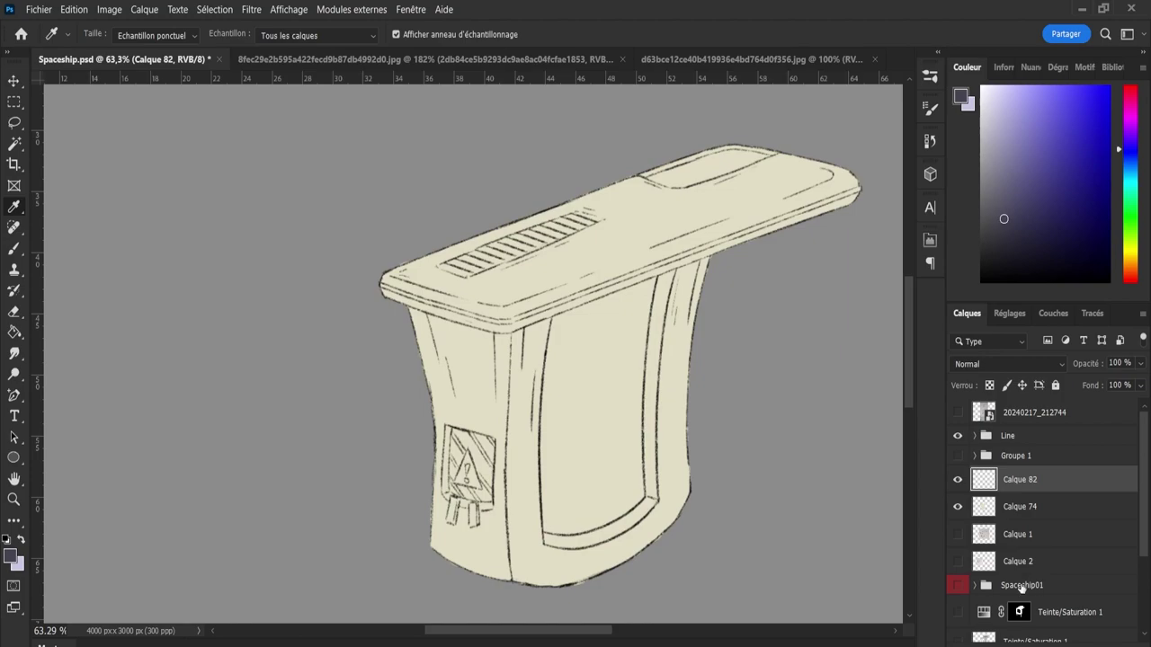
left_click(986, 509, "ctrl")
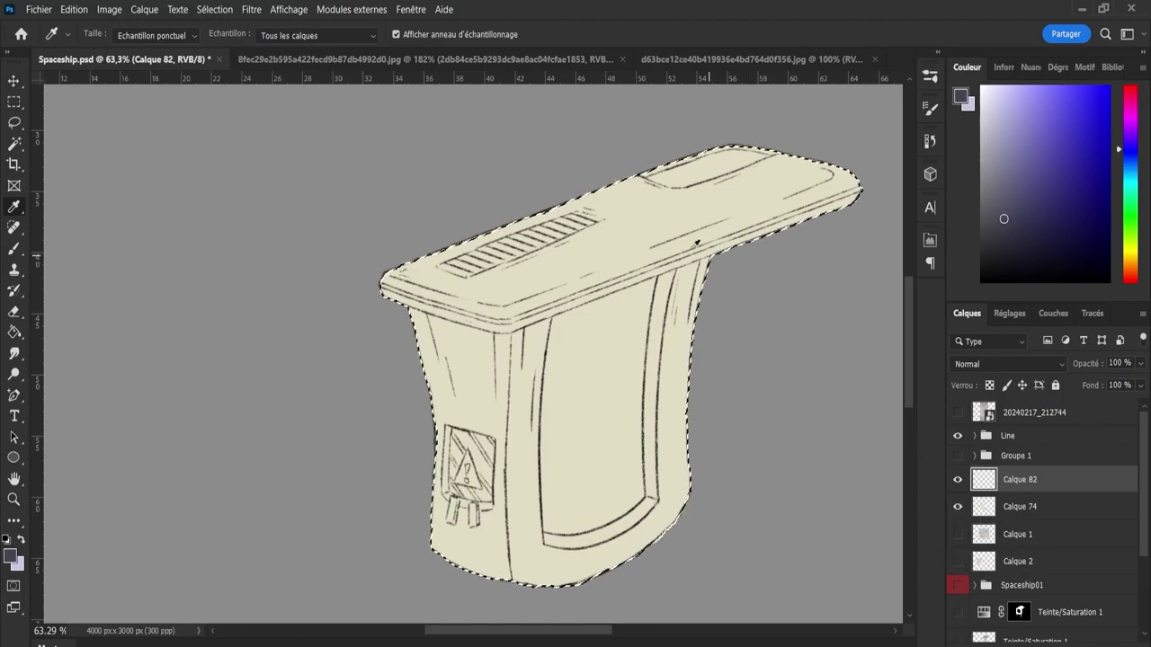
key("b")
mouse_move(539, 247)
left_mouse_down()
mouse_move(710, 175)
mouse_move(630, 157)
left_mouse_up()
mouse_move(710, 184)
left_mouse_down()
mouse_move(501, 201)
mouse_move(712, 187)
left_mouse_up()
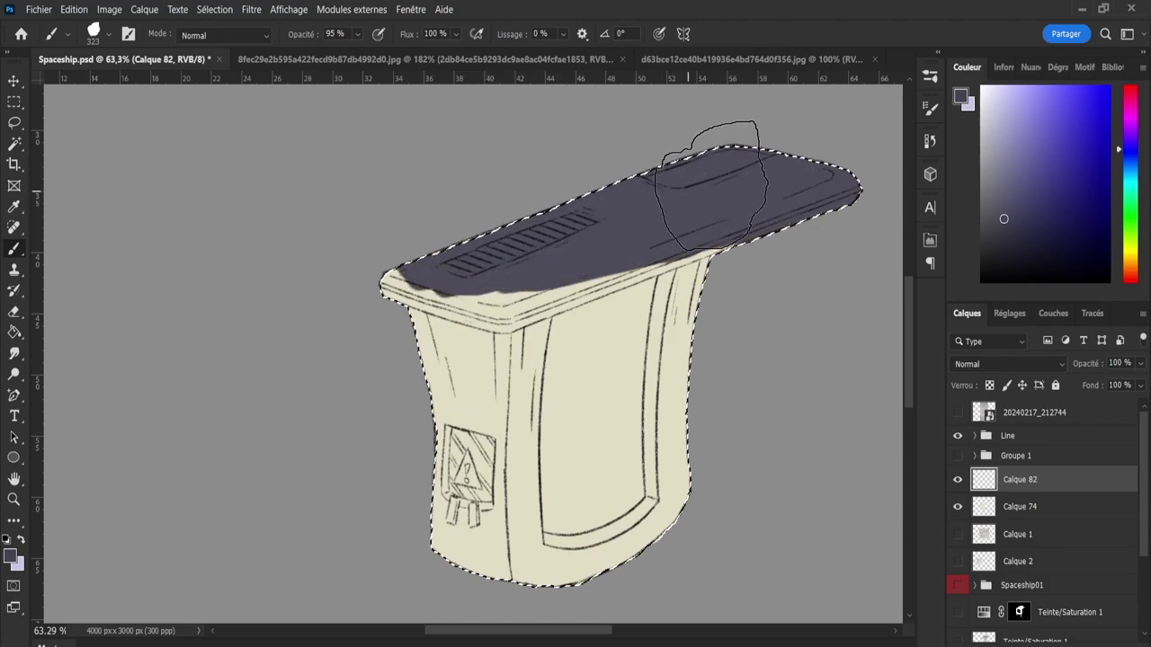
left_click(444, 226, "ctrl")
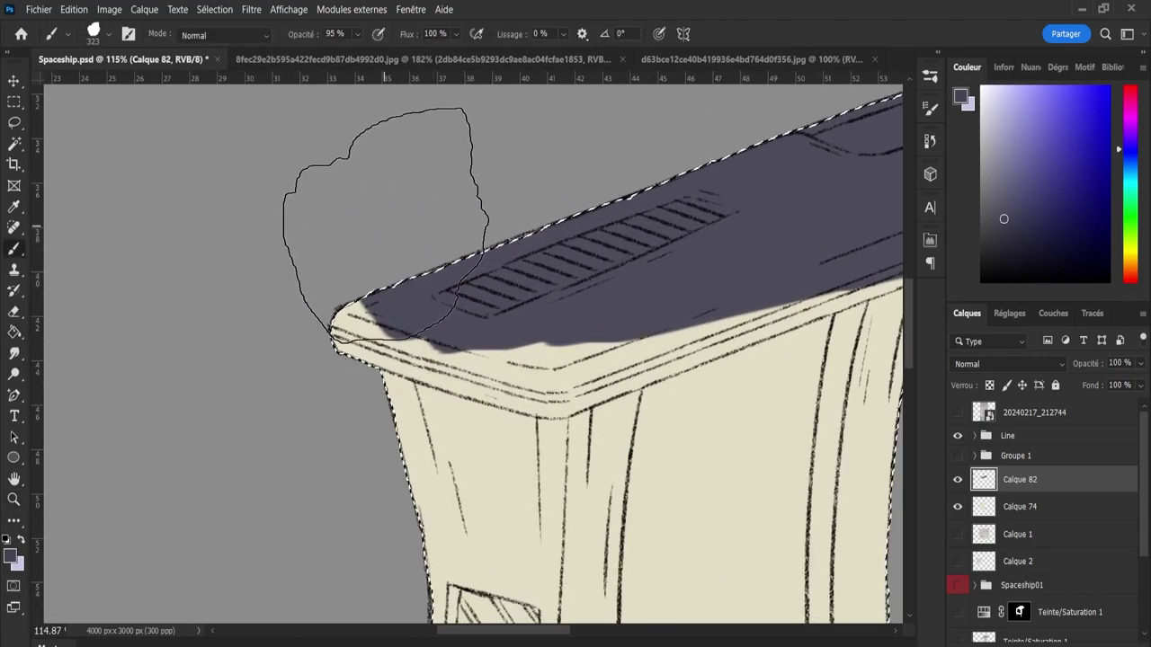
left_click_drag(387, 225, 410, 230)
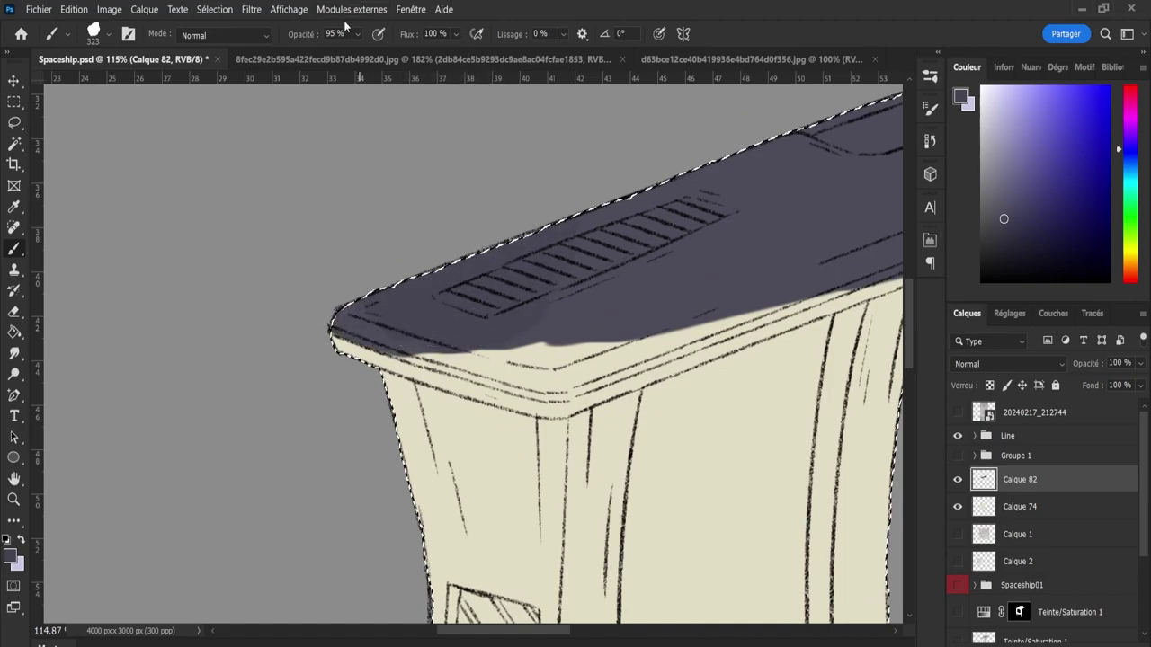
- At 100% opacity and brush size 140, fill the lid's edges, corner and light patches purple
key("0")
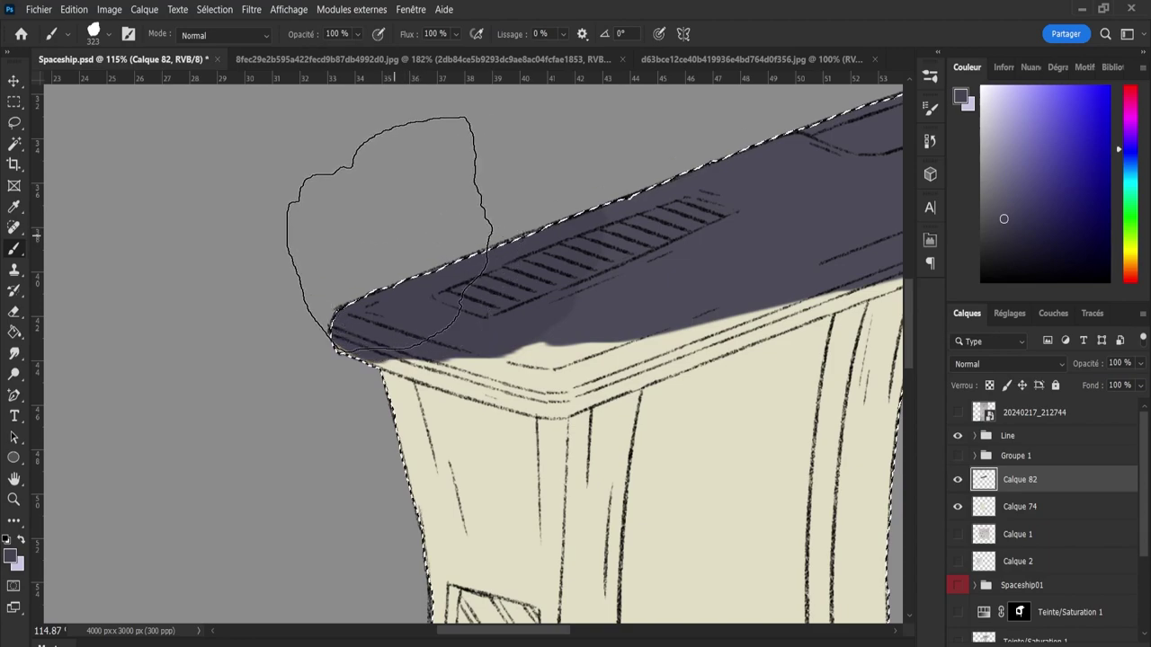
key("bracketleft")
key("bracketleft")
key("bracketleft")
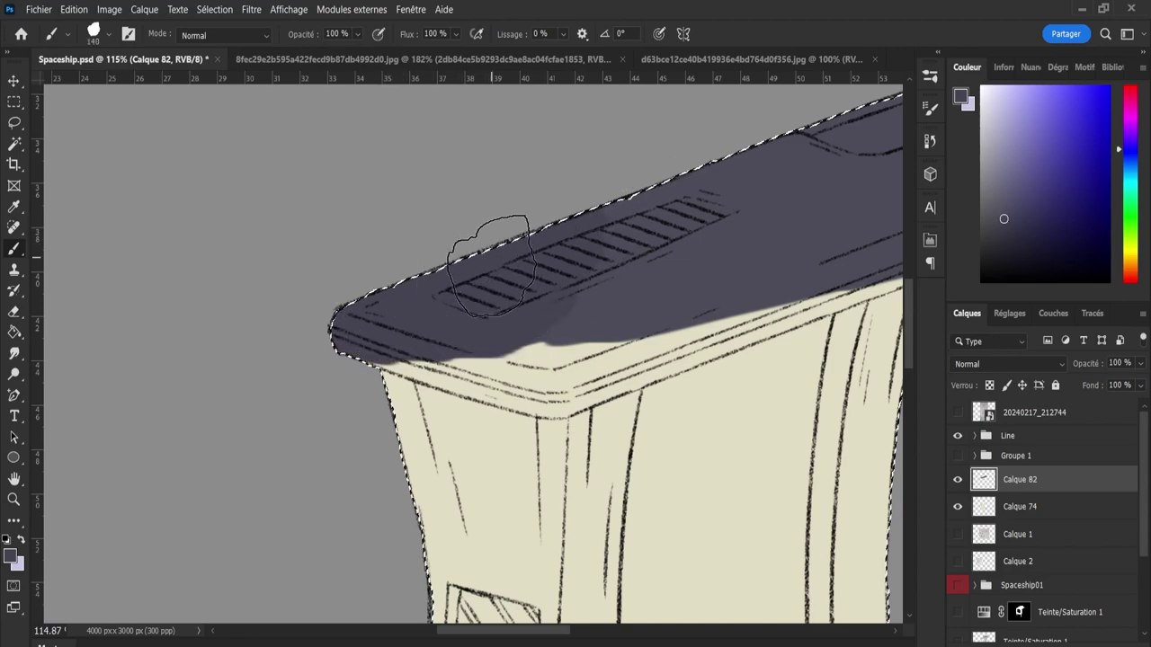
mouse_move(531, 325)
left_mouse_down()
mouse_move(468, 320)
mouse_move(558, 364)
mouse_move(388, 309)
mouse_move(334, 321)
left_mouse_up()
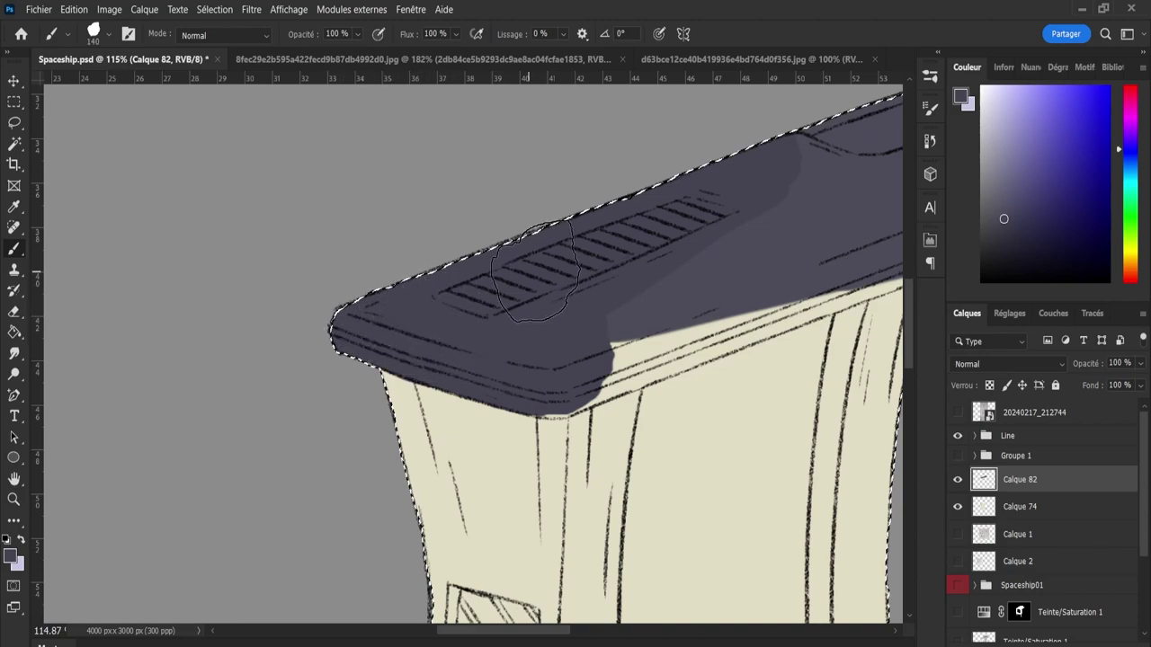
mouse_move(533, 270)
left_mouse_down()
mouse_move(602, 321)
mouse_move(566, 361)
mouse_move(594, 351)
left_mouse_up()
mouse_move(600, 349)
left_mouse_down()
mouse_move(656, 329)
mouse_move(751, 265)
left_mouse_up()
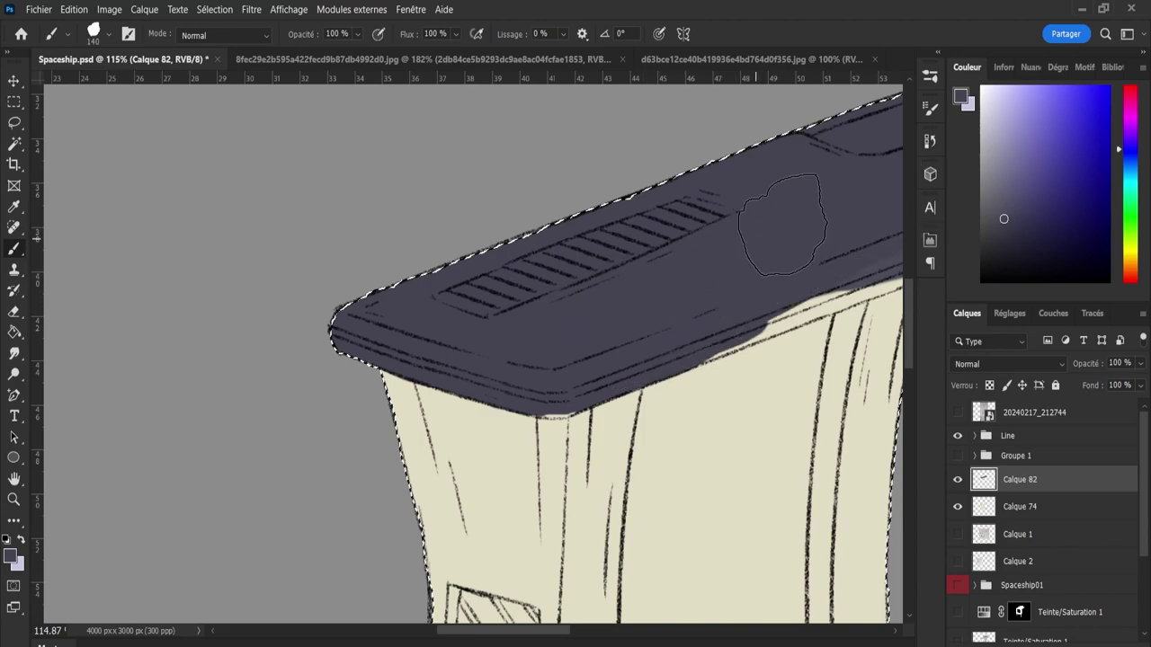
left_click_drag(464, 631, 508, 636)
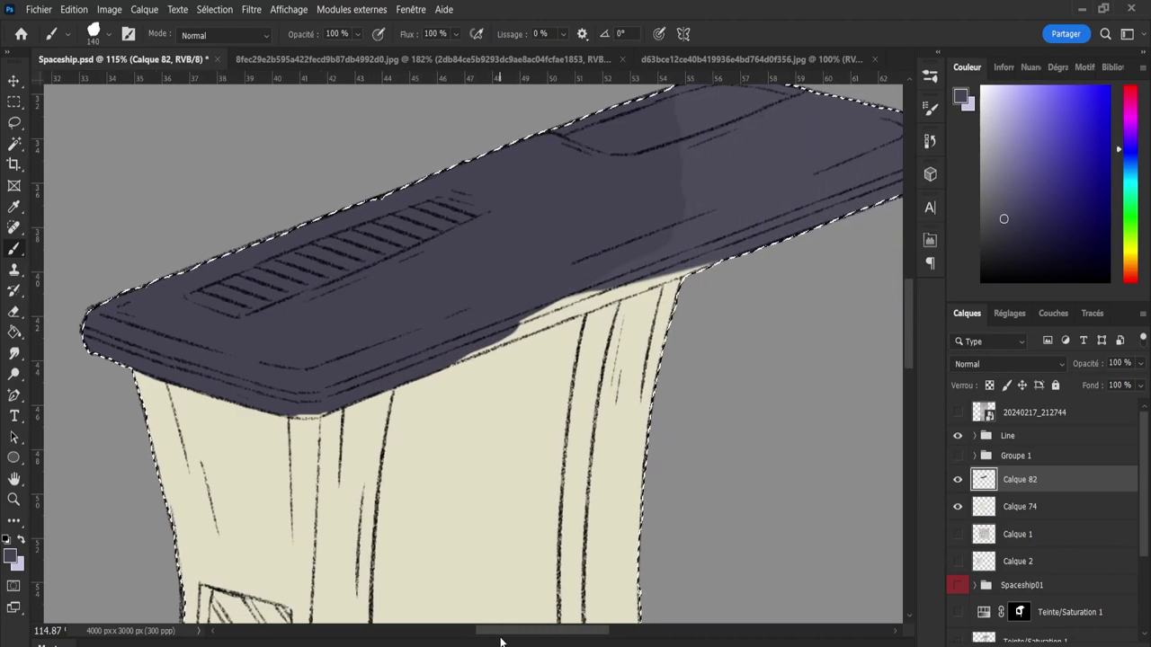
mouse_move(713, 87)
left_mouse_down()
mouse_move(696, 211)
mouse_move(495, 267)
mouse_move(576, 249)
mouse_move(642, 257)
mouse_move(656, 209)
mouse_move(489, 258)
mouse_move(458, 283)
left_mouse_up()
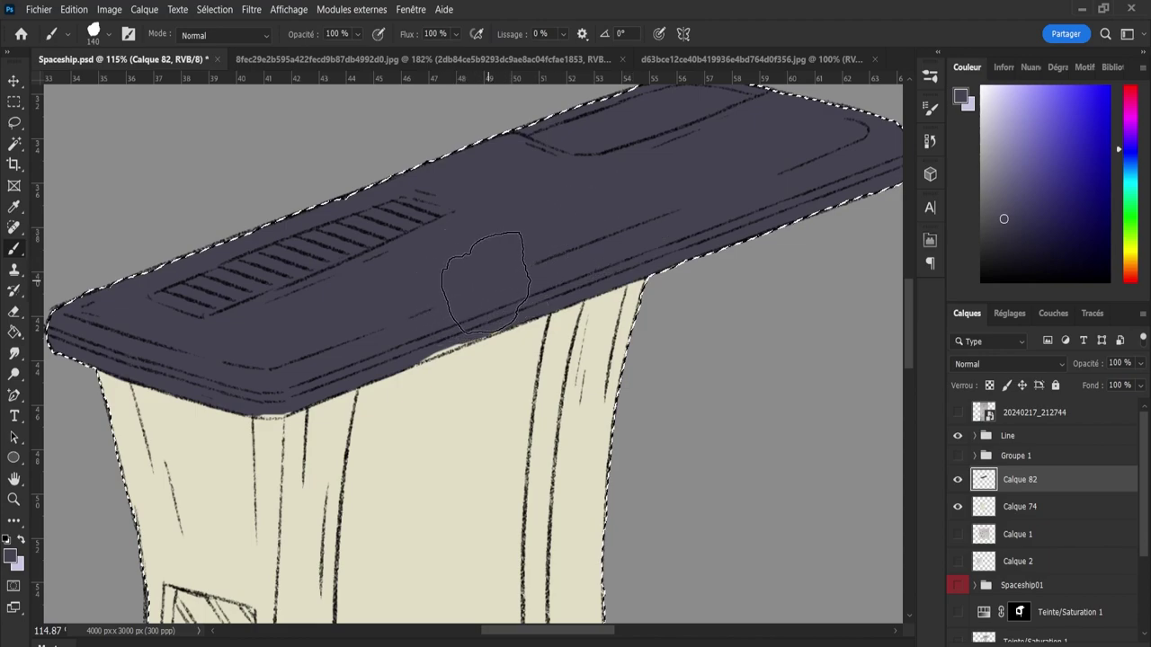
left_click_drag(463, 274, 434, 306)
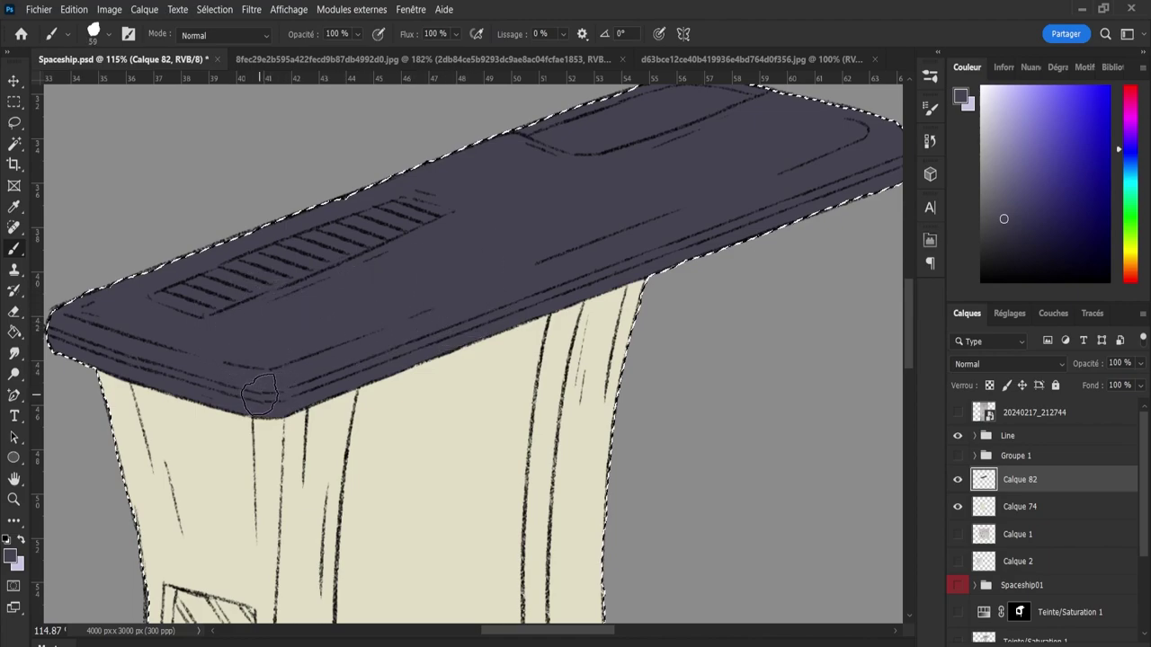
- Zoom out, drop the spaceship selection, and save the painting
key("z")
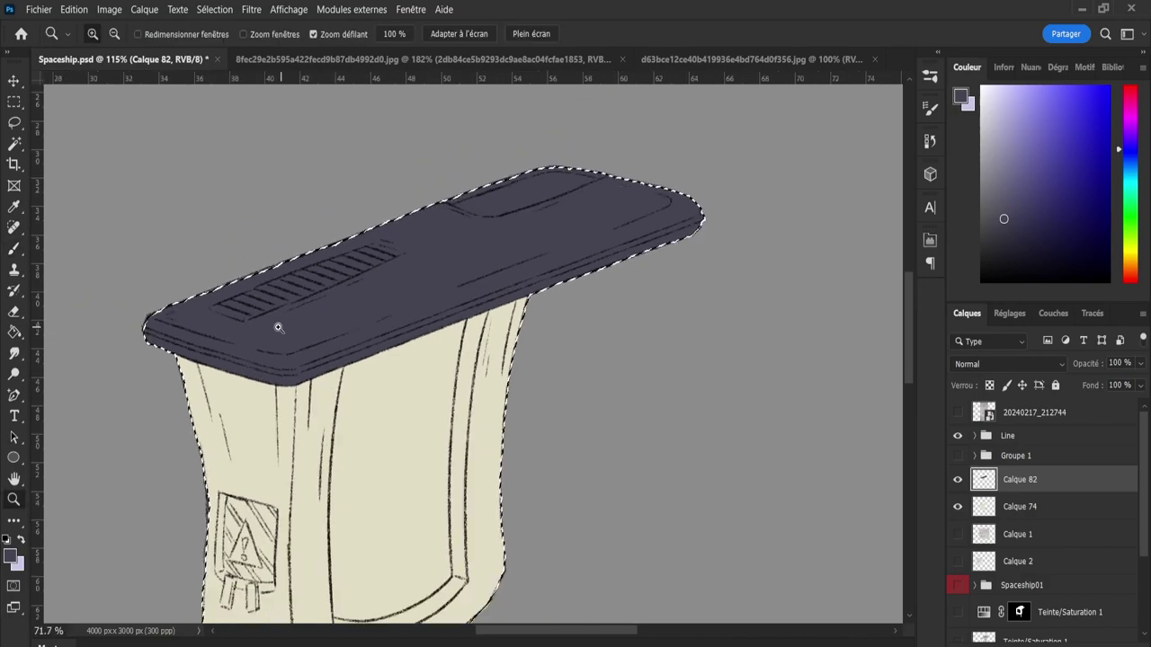
scroll(278, 321, "down", 10)
scroll(441, 304, "up", 2)
scroll(576, 280, "up", 2)
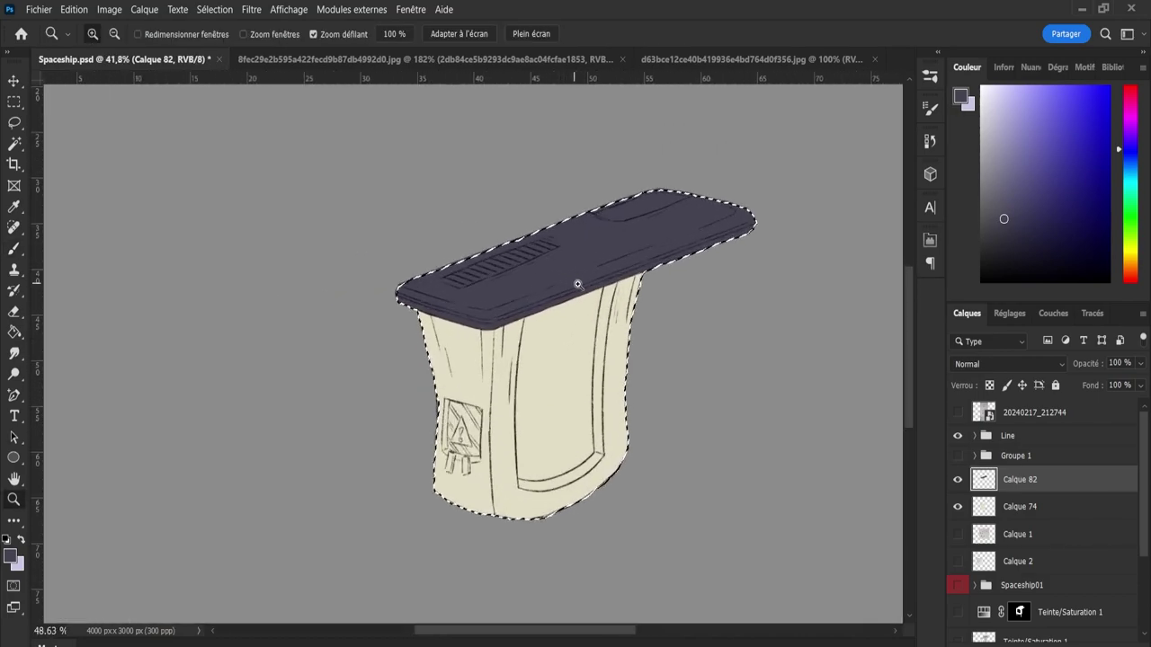
scroll(643, 268, "up", 3)
key("l")
key("ctrl+d")
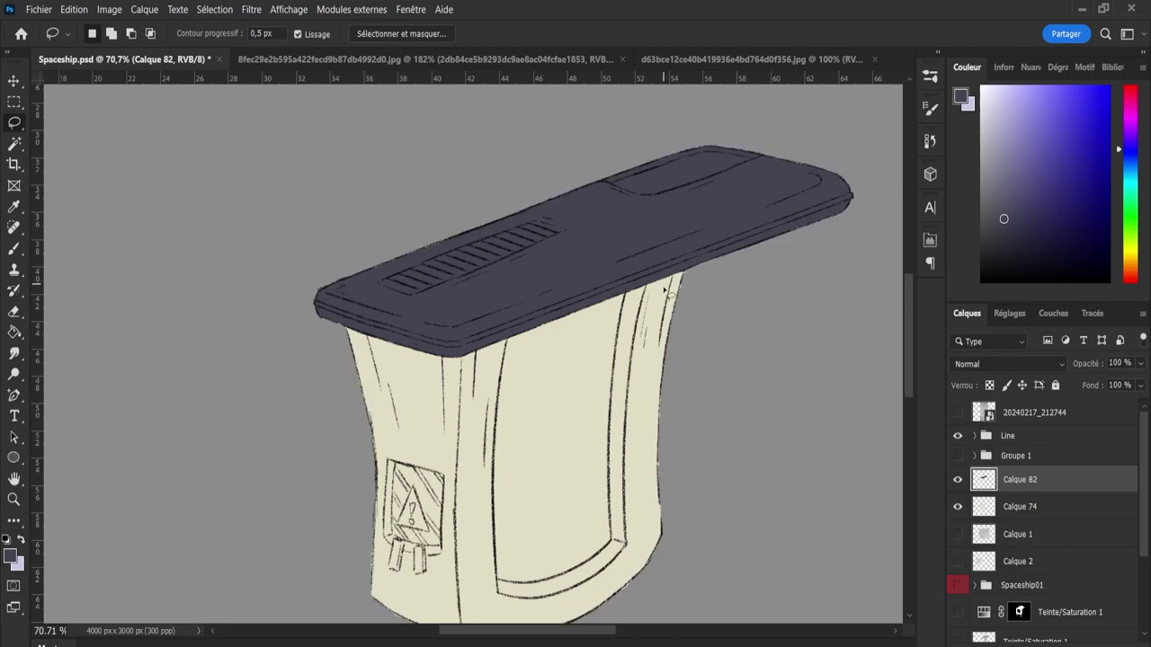
key("ctrl+s")
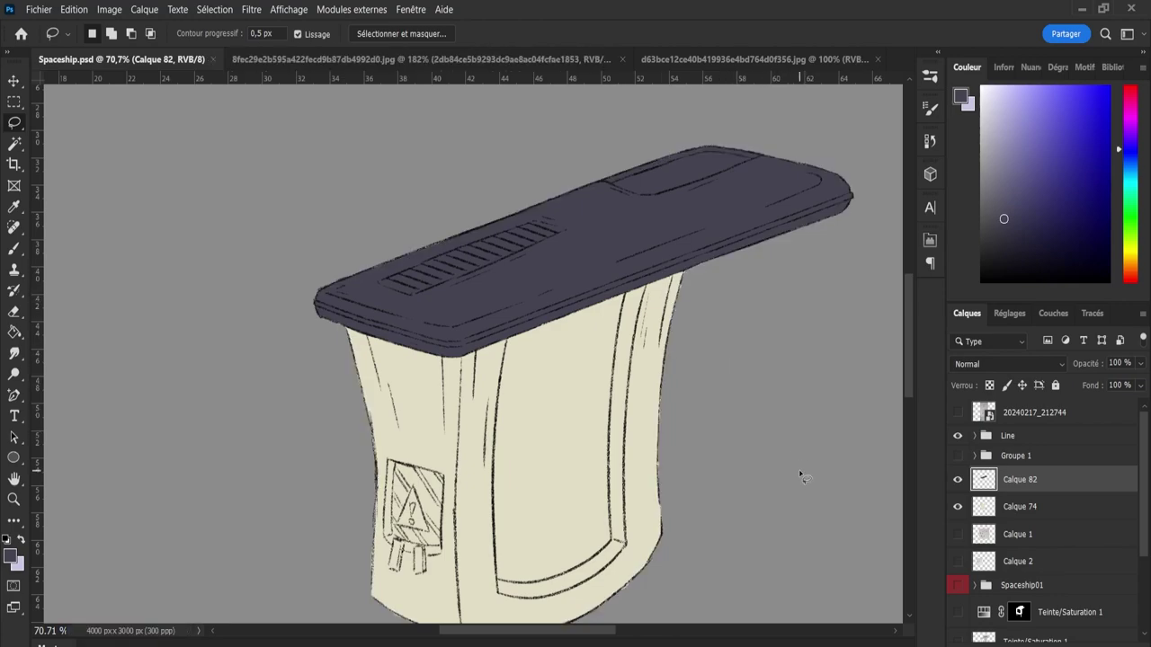
- Make the Calque 74 cream base layer active and visible
key("z")
scroll(693, 269, "up", 1)
scroll(692, 270, "up", 2)
key("b")
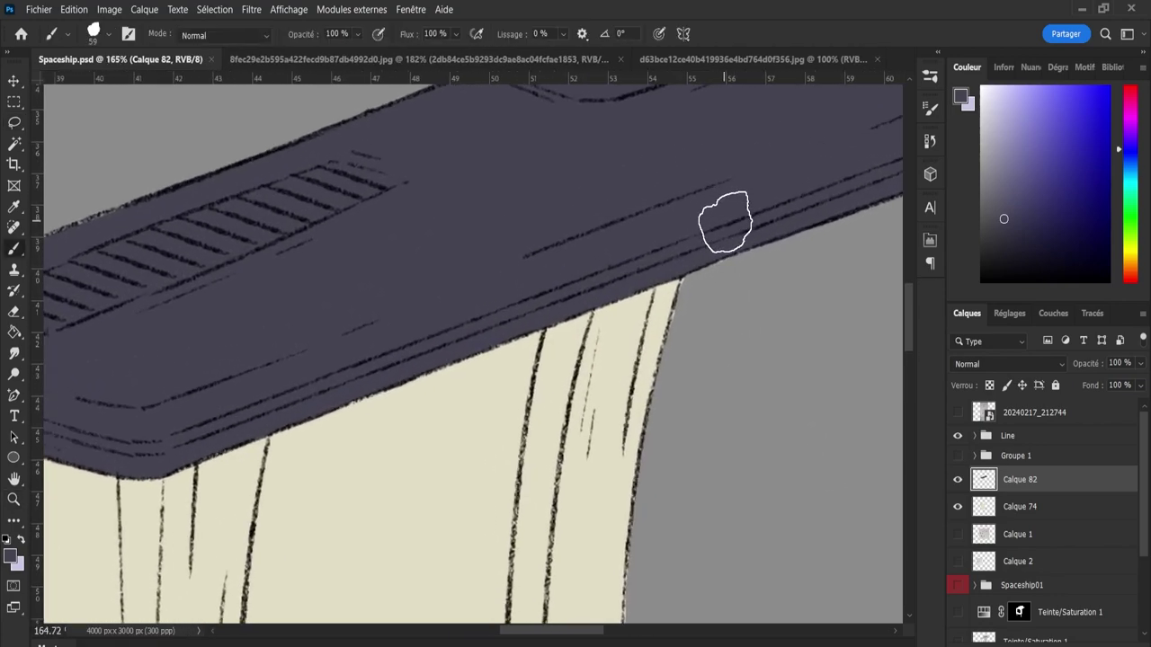
left_click(717, 227)
key("z")
scroll(765, 398, "down", 3)
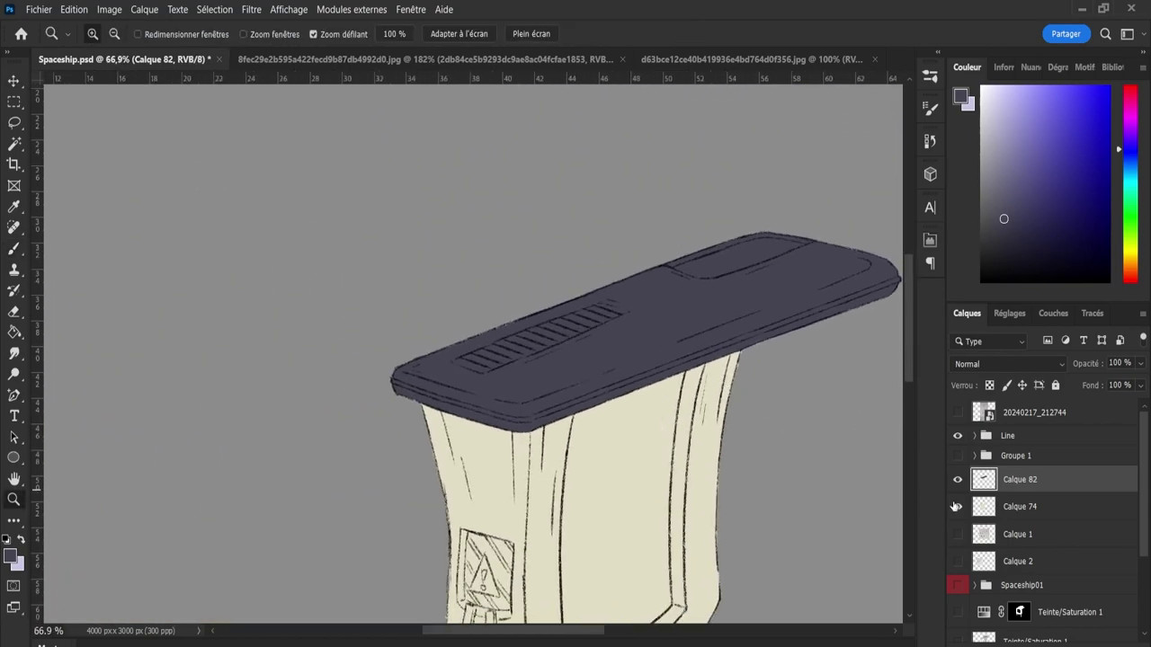
left_click(973, 508)
left_click(957, 508)
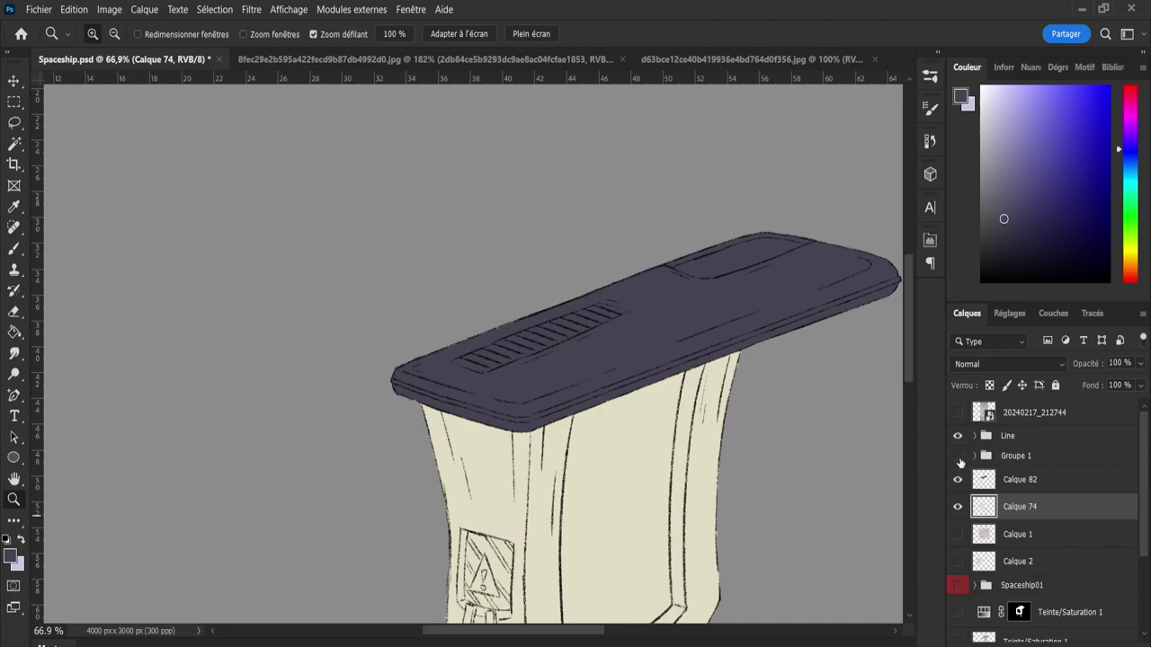
- Sample the cream body colour, hide Groupe 1, and reload the ship outline from Calque 74
left_click(957, 455)
key("i")
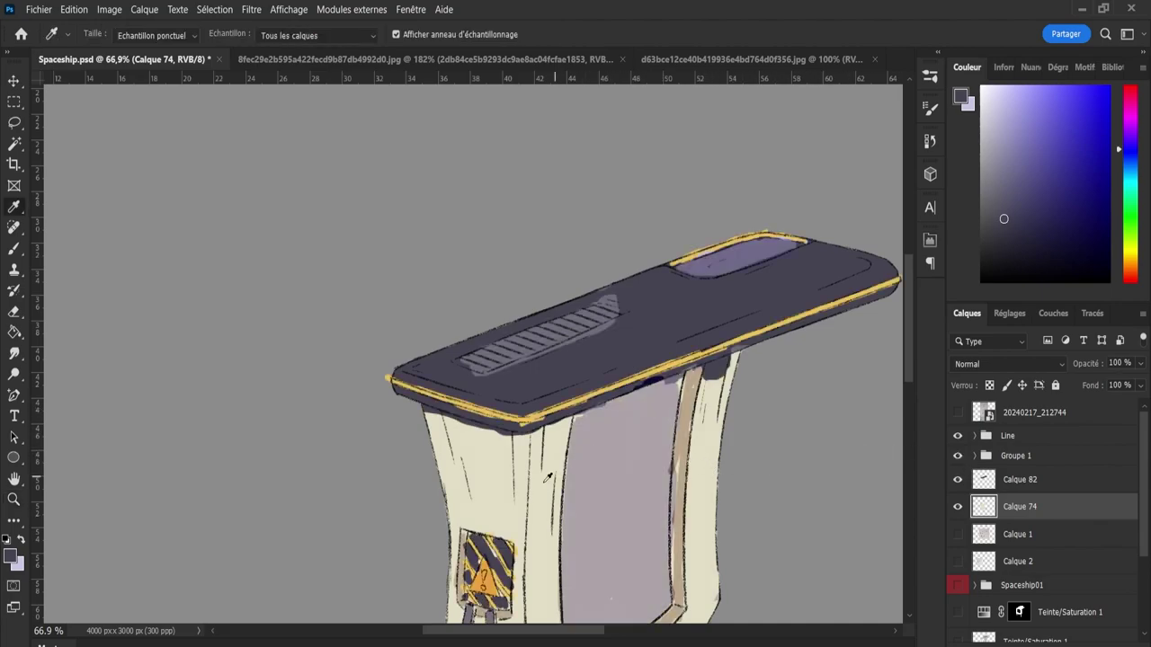
left_click(508, 496)
left_click(957, 455)
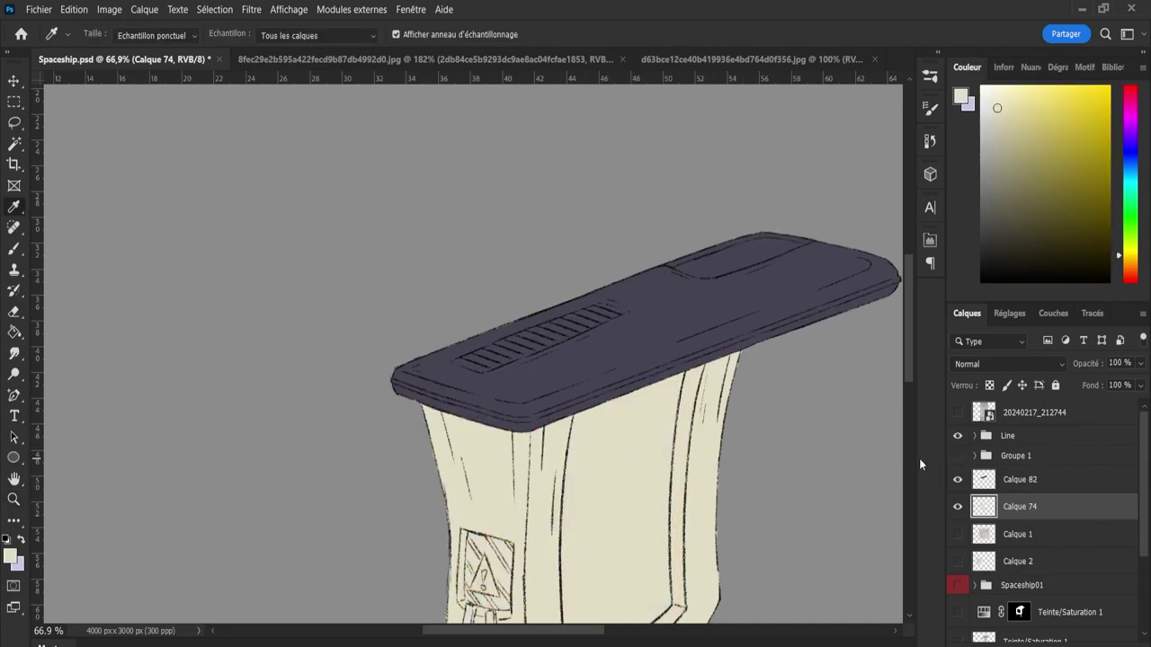
left_click(984, 508, "ctrl")
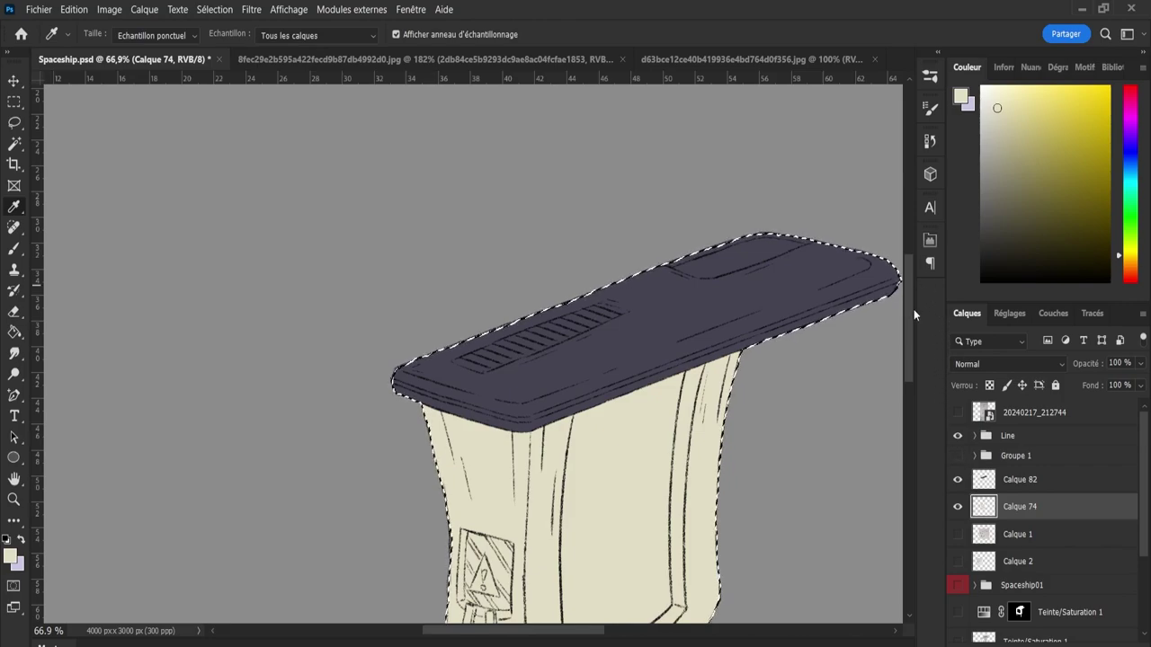
left_click_drag(910, 309, 910, 333)
key("b")
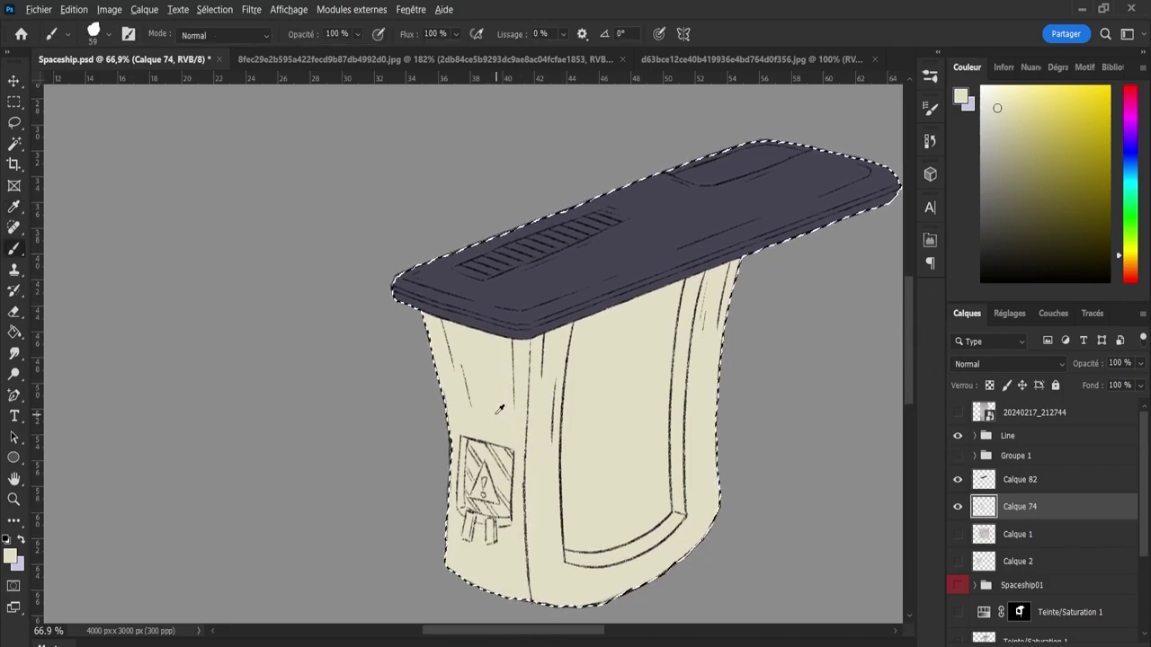
key("bracketright")
key("bracketright")
key("bracketright")
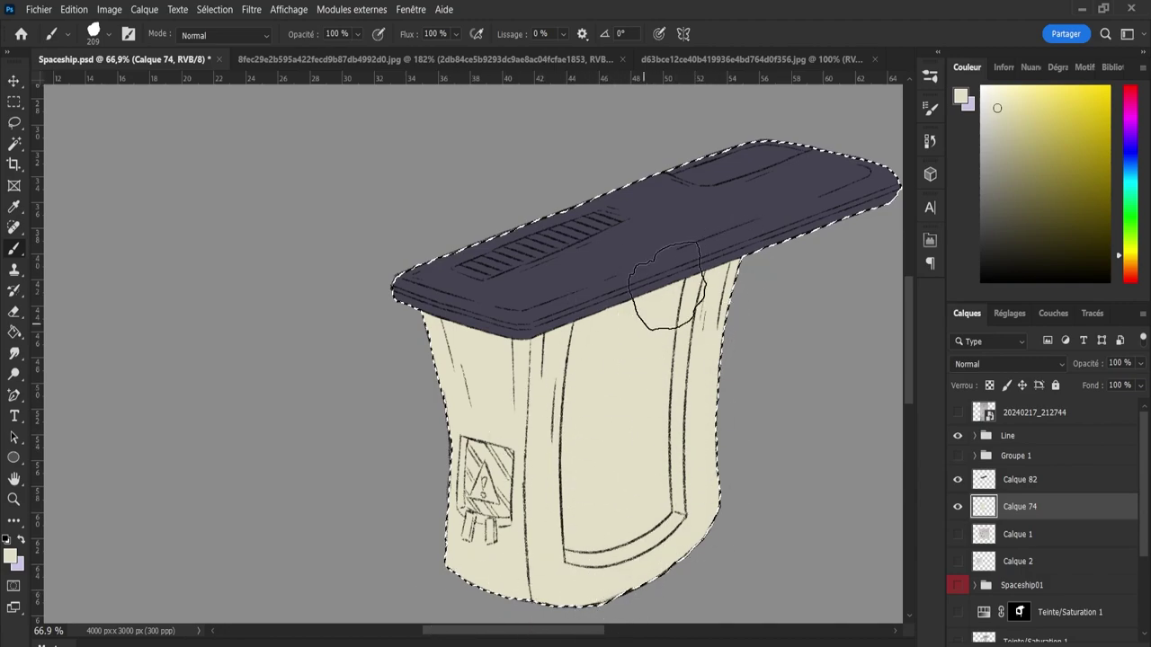
key("ctrl+d")
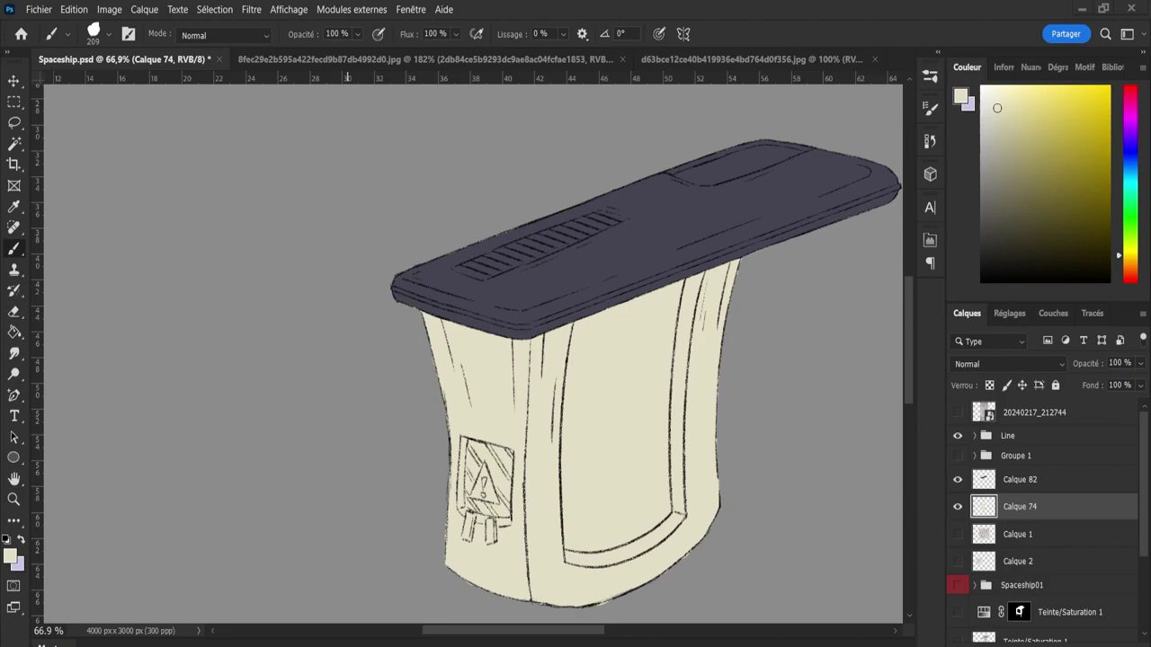
left_click(983, 506, "ctrl")
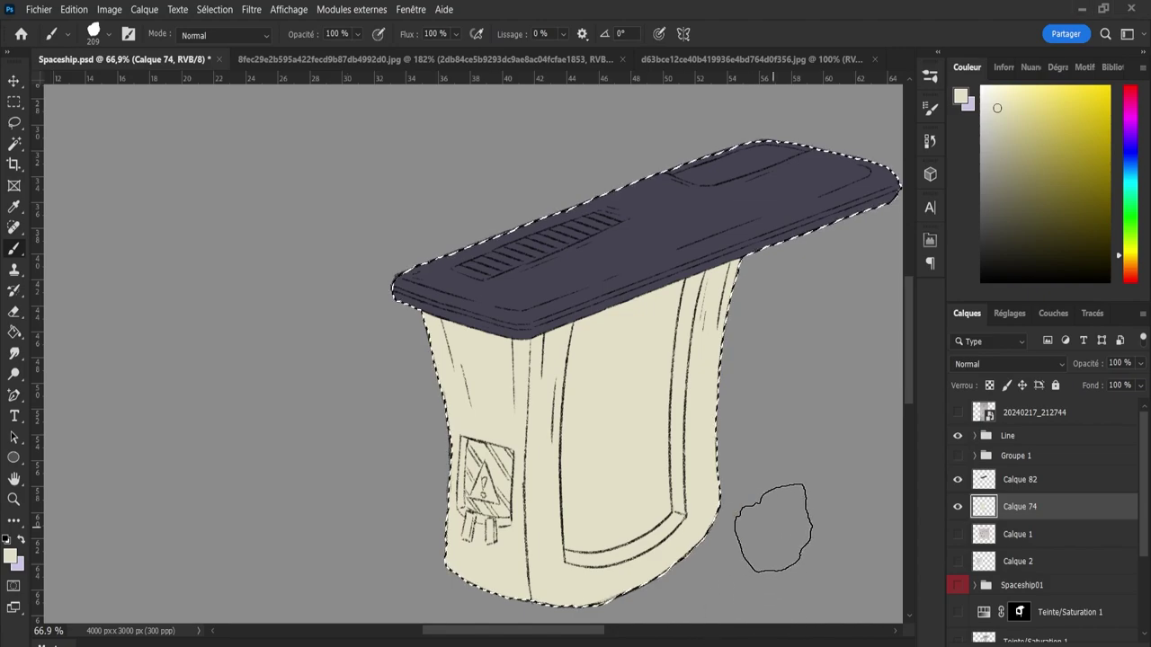
left_click(957, 507)
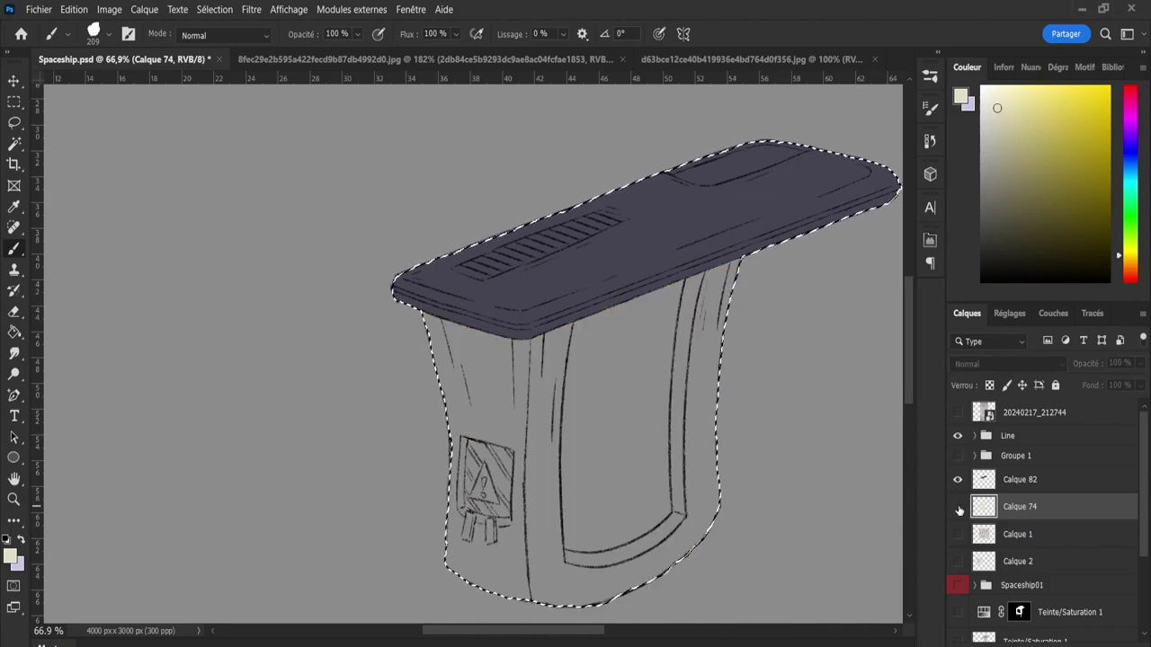
left_click(957, 508)
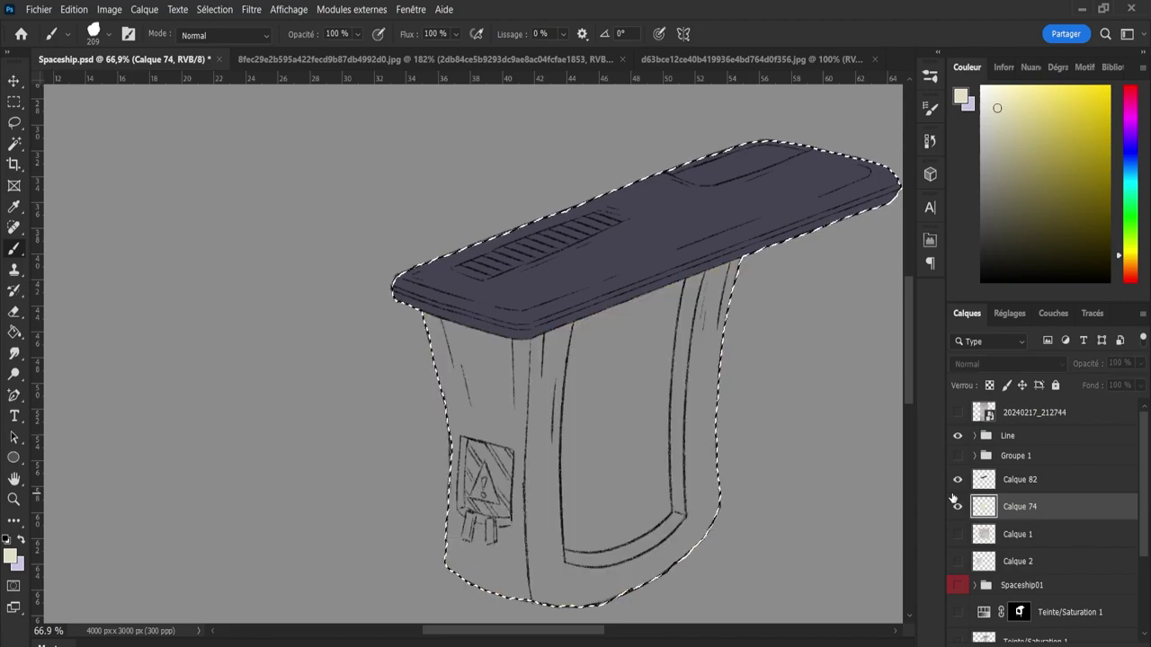
left_click(958, 455)
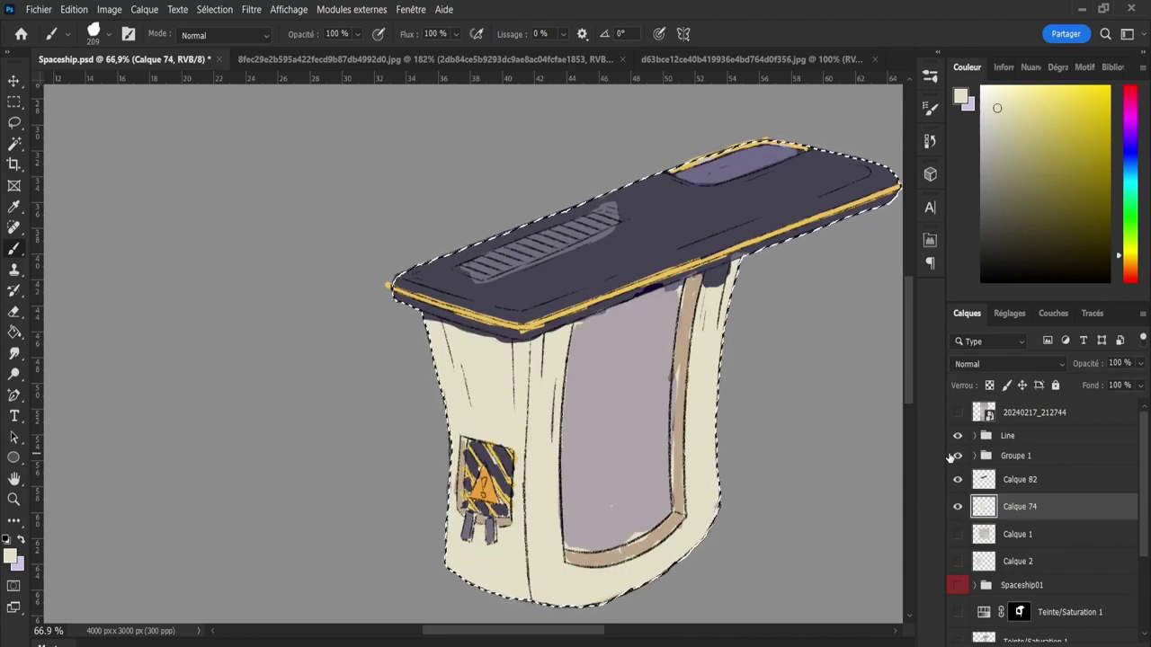
left_click(953, 455)
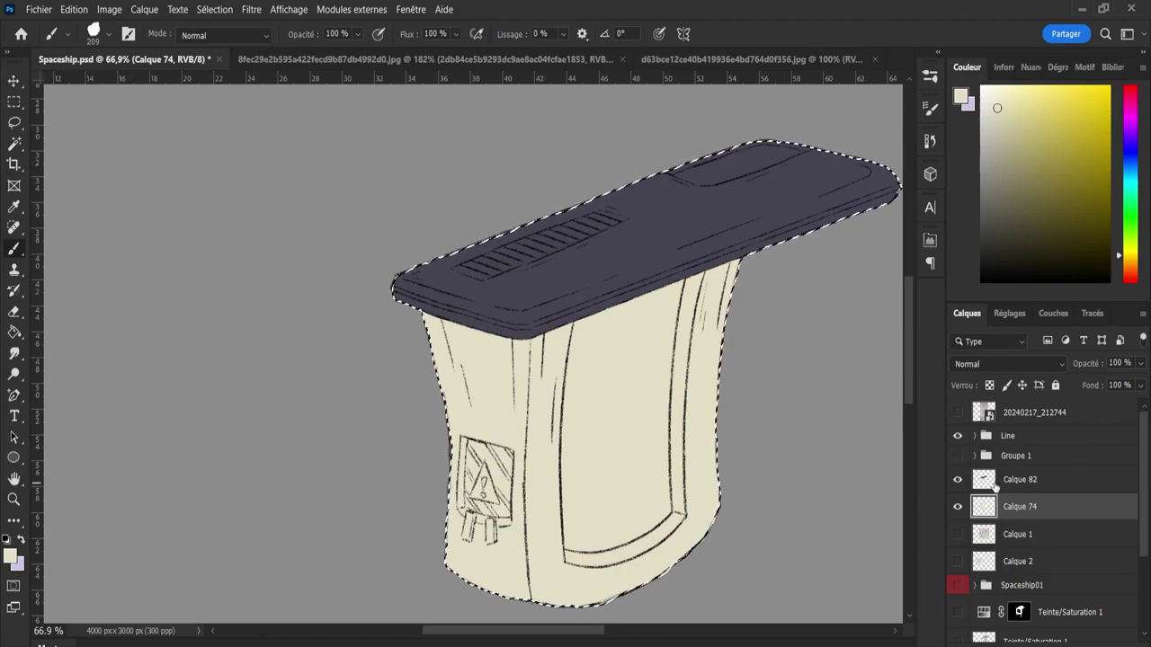
- On a new layer, brush the top's dark purple into the sketched hazard sticker panel
left_click(1101, 644)
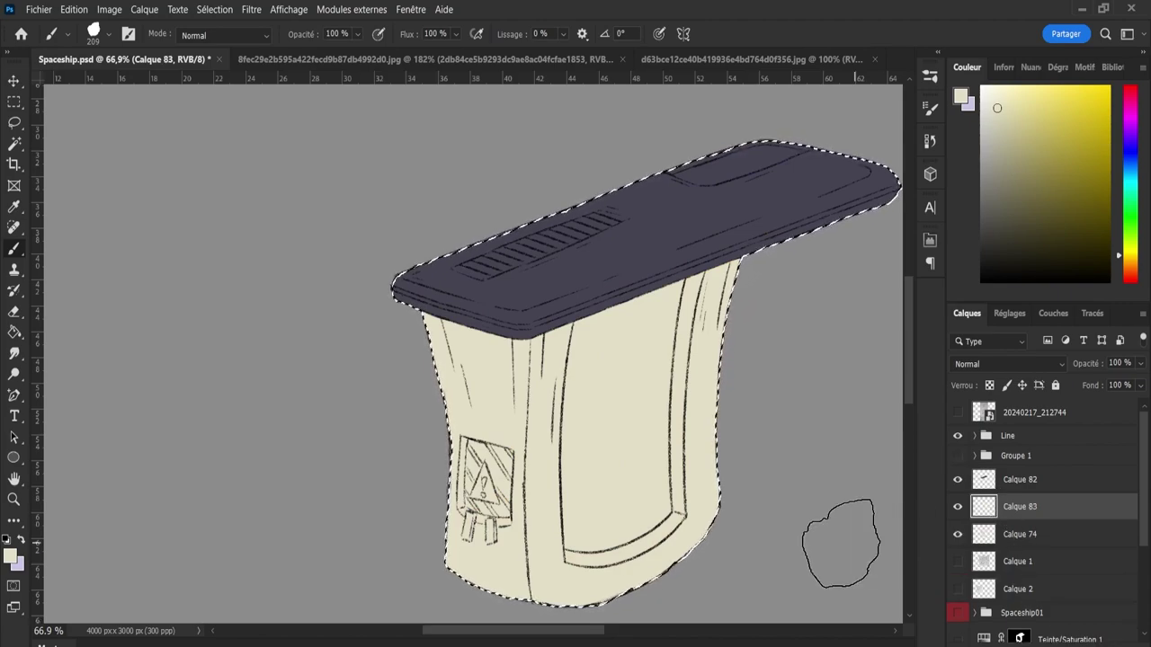
key("i")
left_click(657, 198)
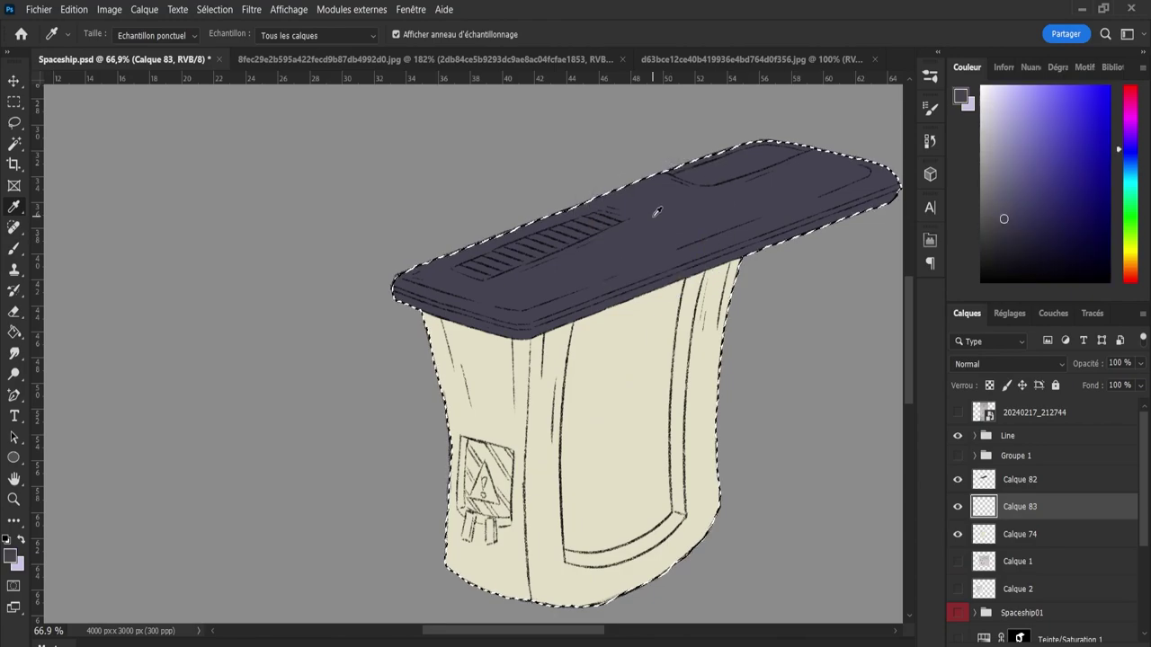
key("z")
left_click_drag(530, 553, 569, 548)
key("b")
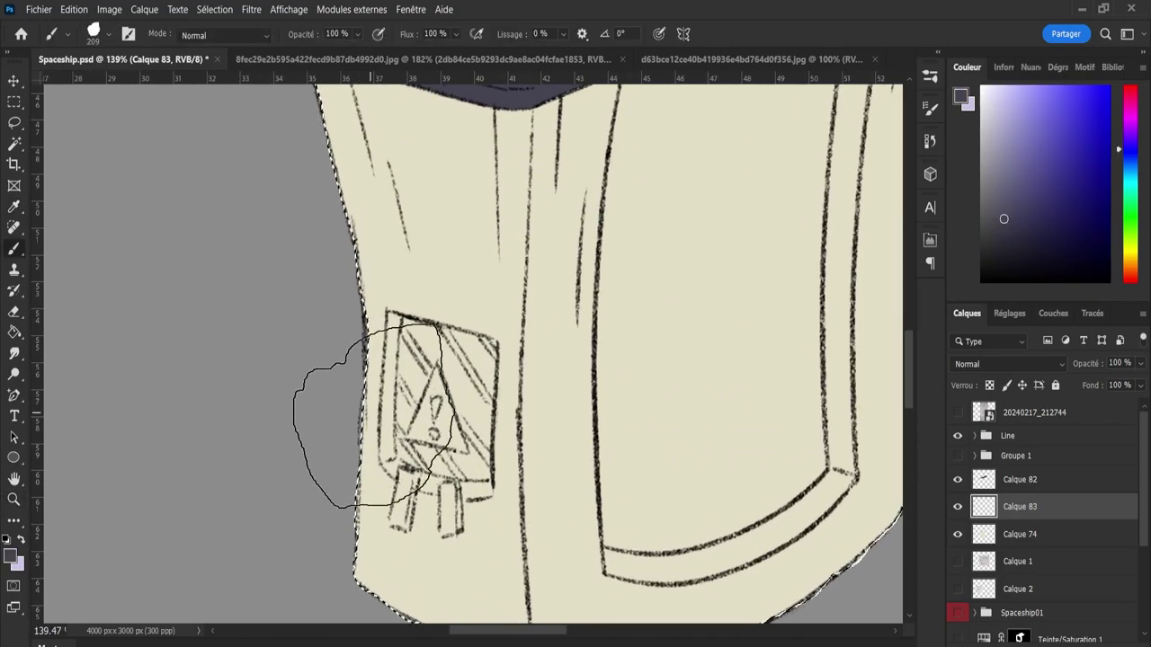
mouse_move(410, 436)
left_mouse_down()
mouse_move(419, 410)
mouse_move(402, 436)
mouse_move(423, 463)
mouse_move(486, 449)
mouse_move(476, 343)
mouse_move(428, 334)
mouse_move(394, 404)
mouse_move(420, 352)
mouse_move(445, 449)
mouse_move(458, 450)
left_mouse_up()
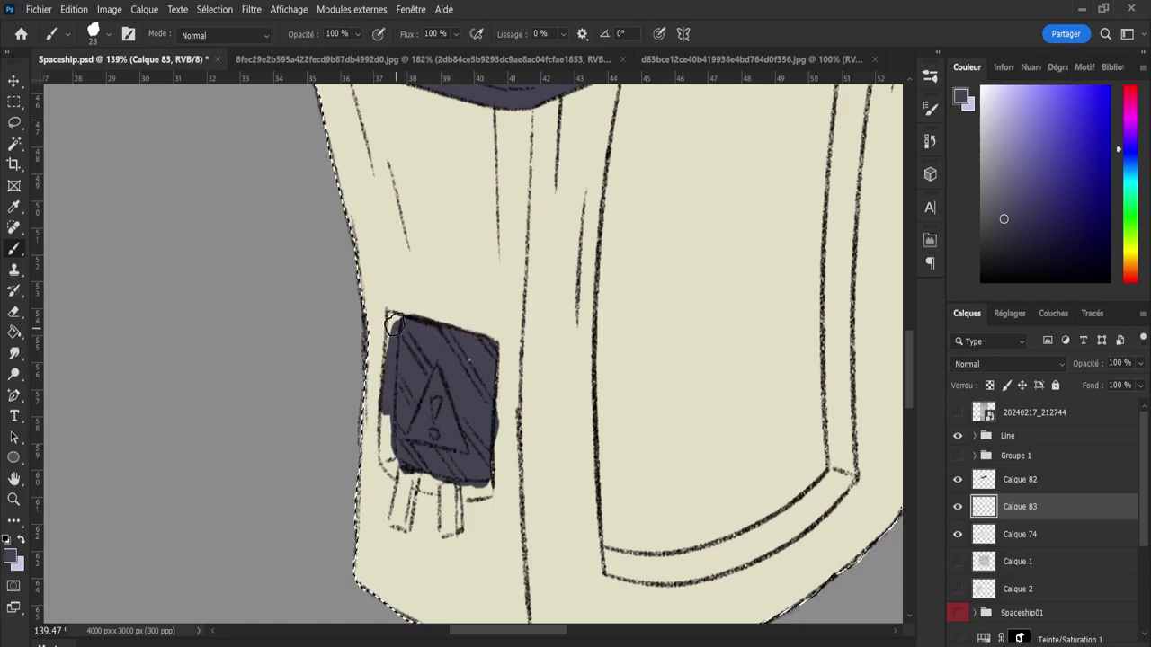
key("e")
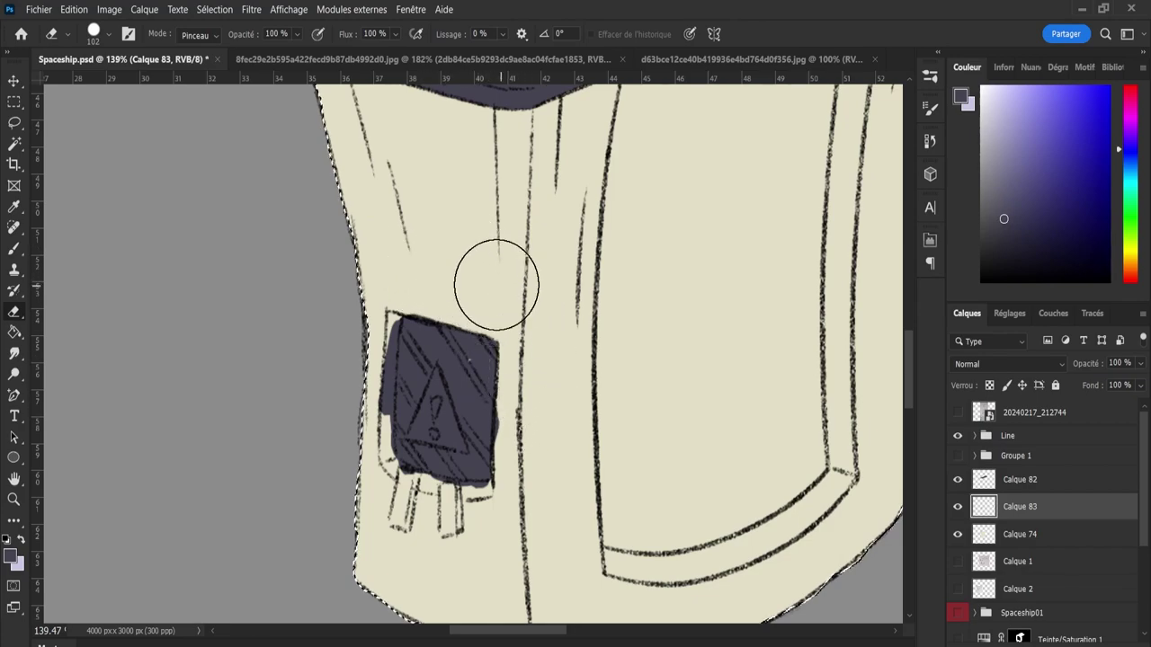
- Erase the purple spill left of the sticker panel within the restored hull selection
key("ctrl+d")
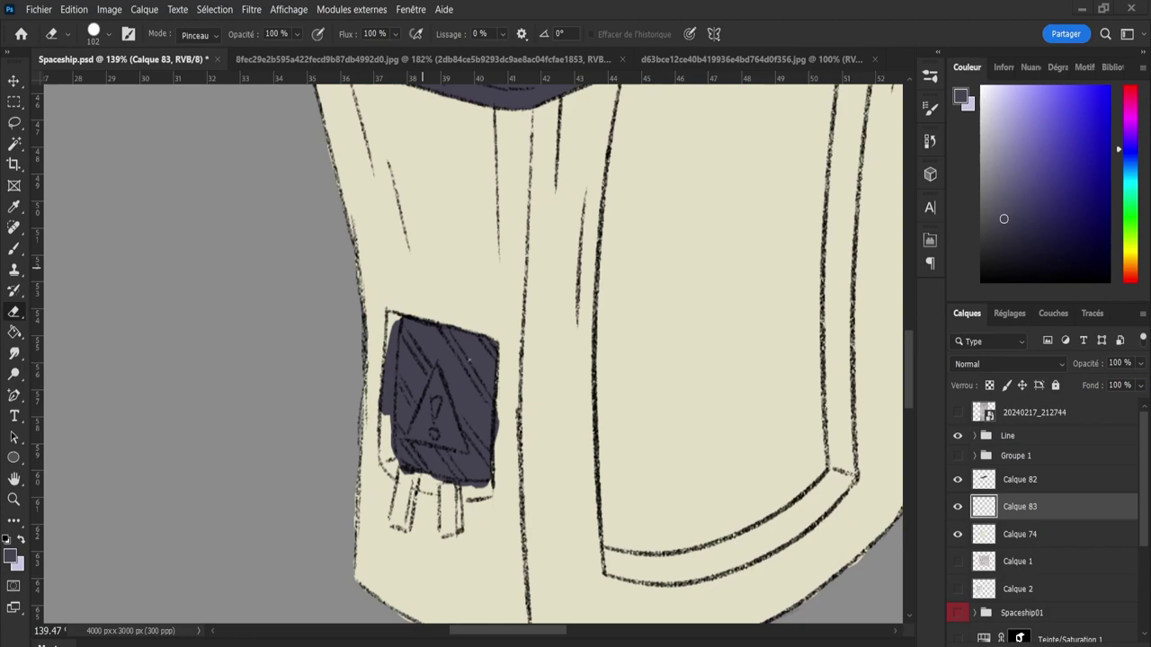
key("ctrl+shift+d")
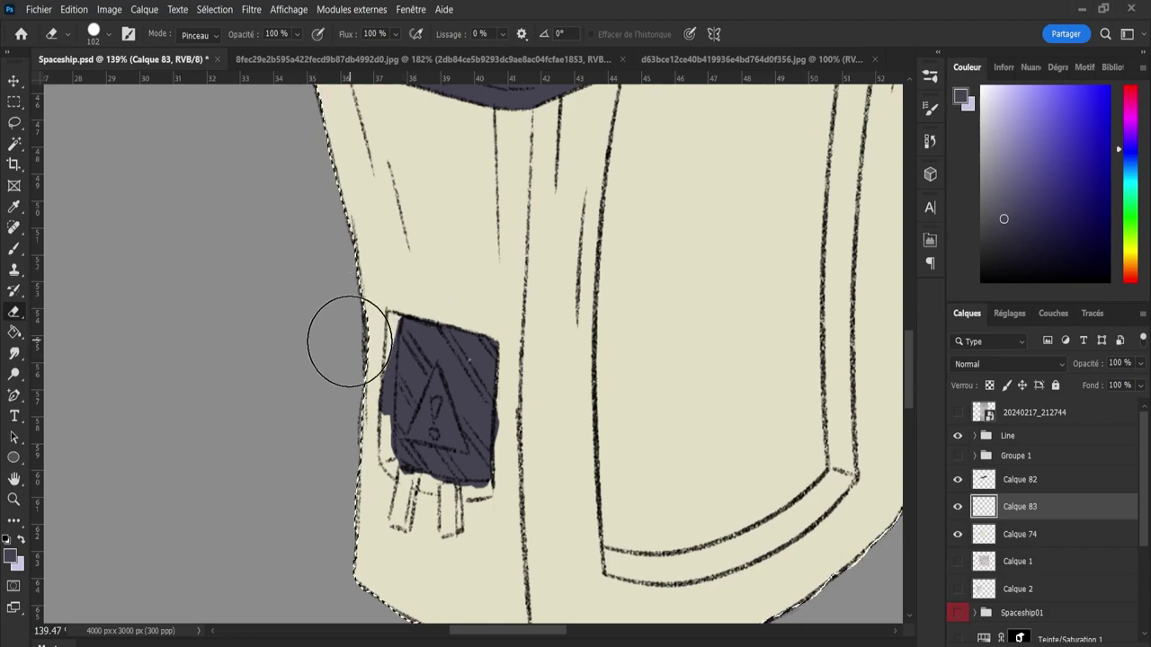
left_click_drag(348, 342, 347, 420)
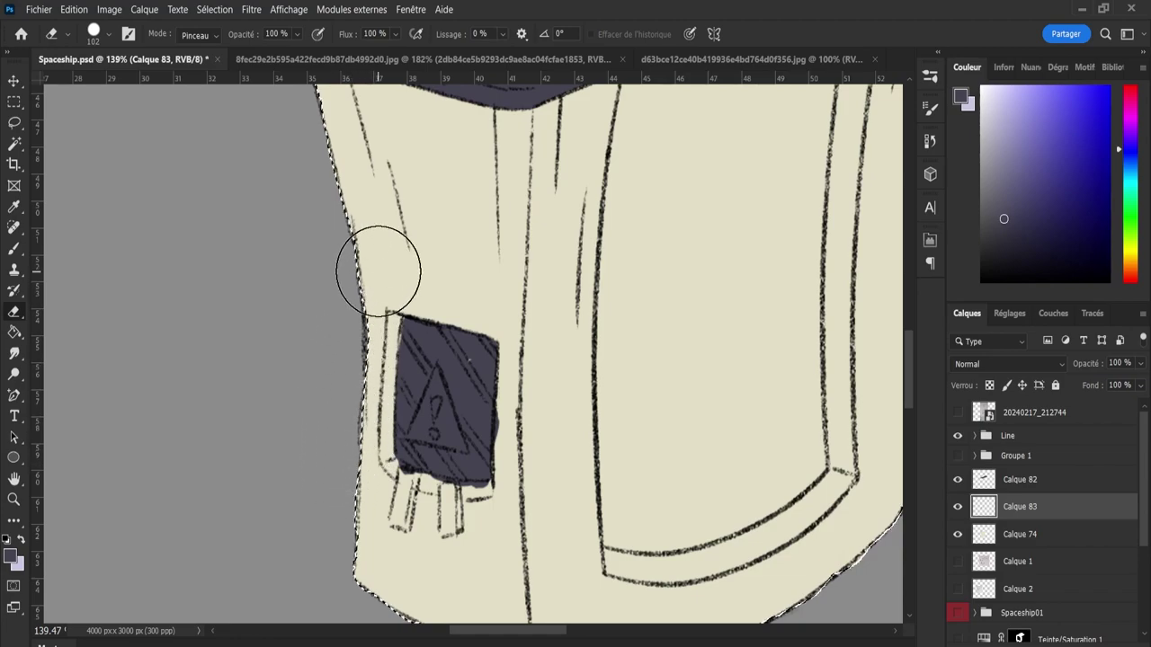
key("b")
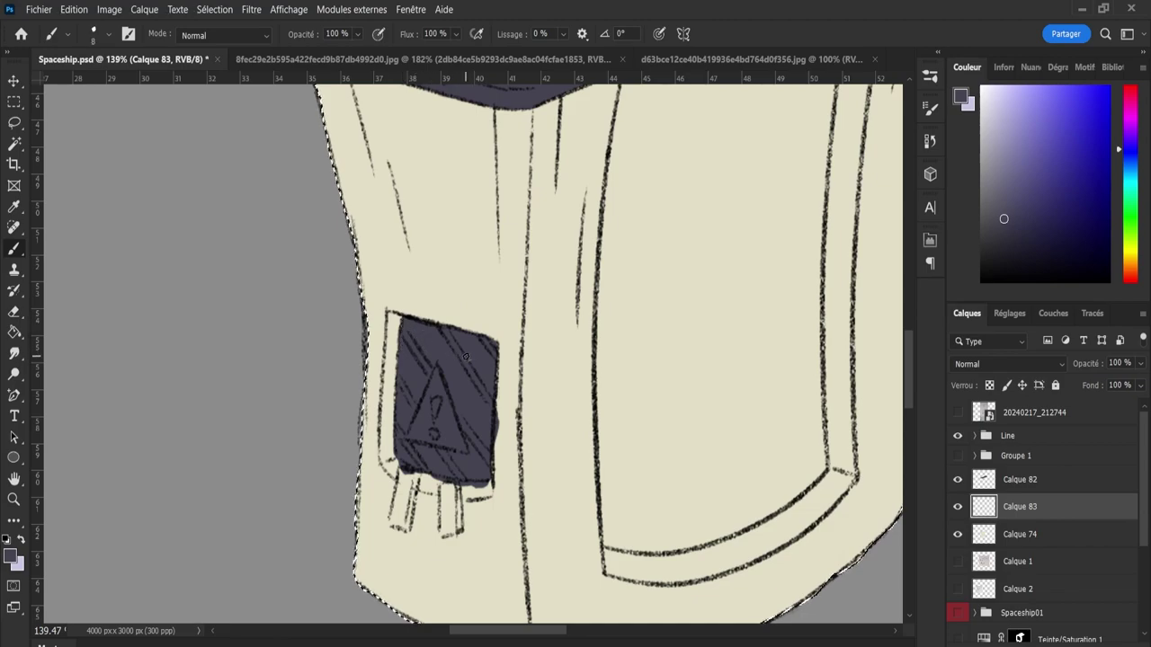
key("e")
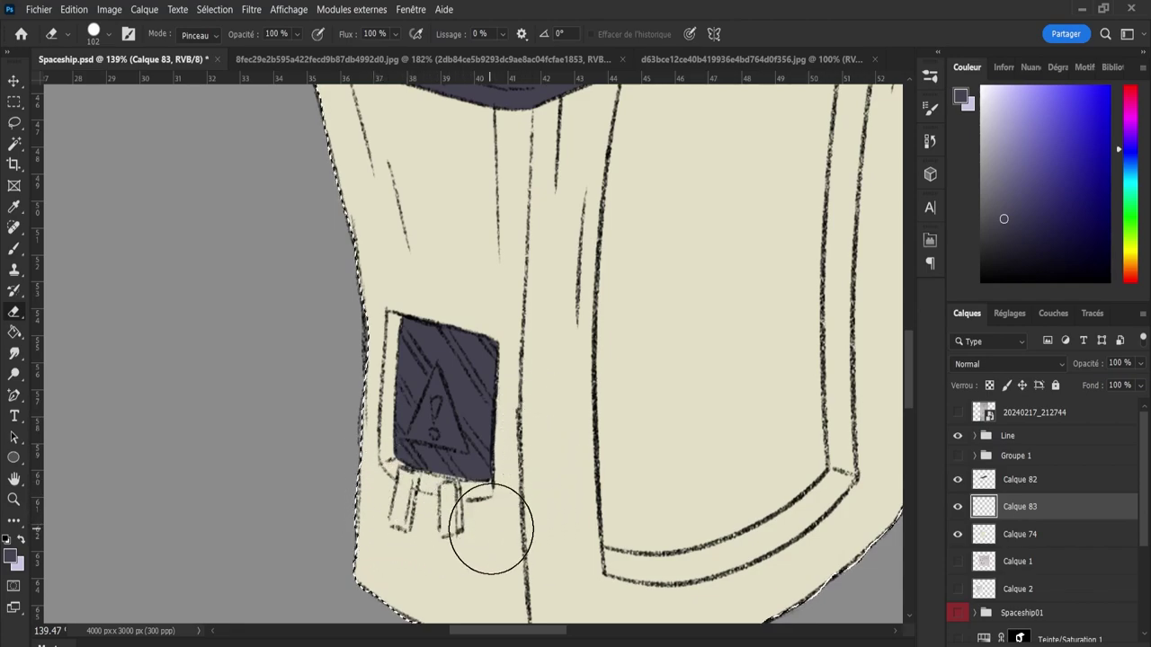
key("b")
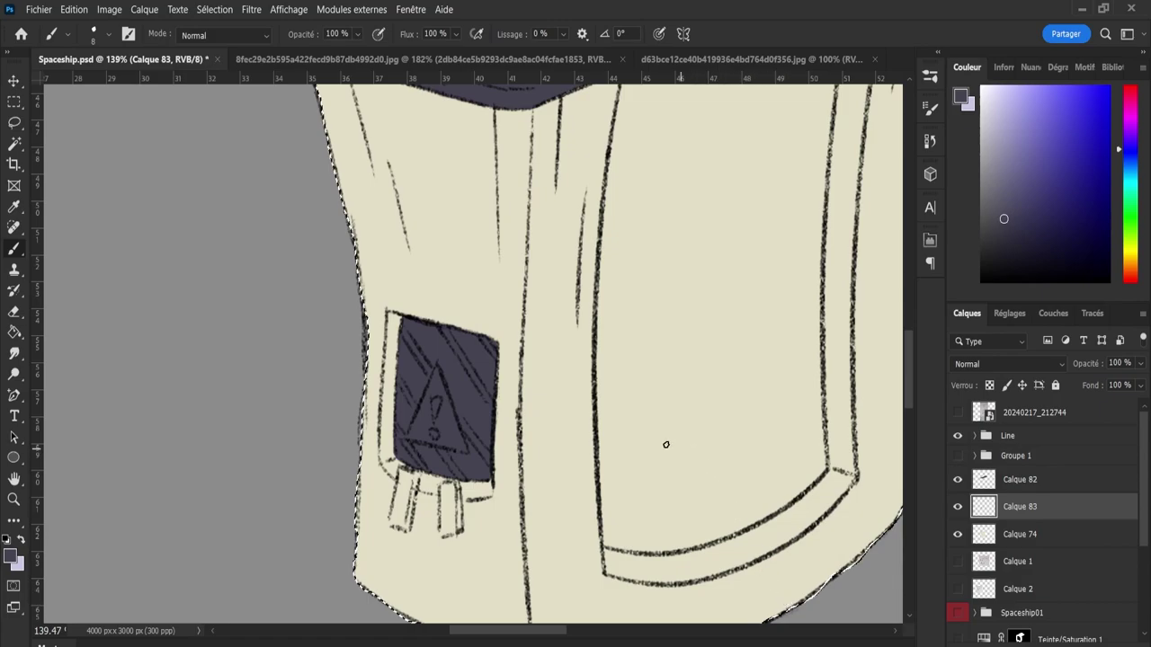
key("z")
scroll(665, 444, "down", 3)
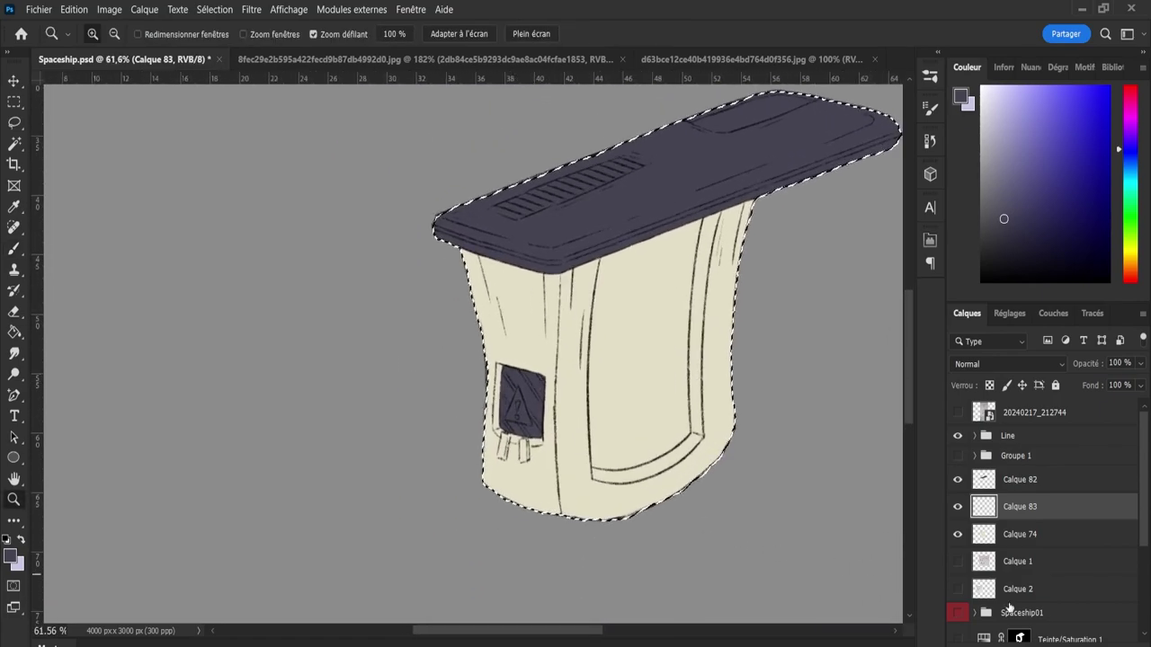
- Add a new highlight layer above Calque 82, sampling the top panel's purple for reference
key("ctrl+shift+alt+n")
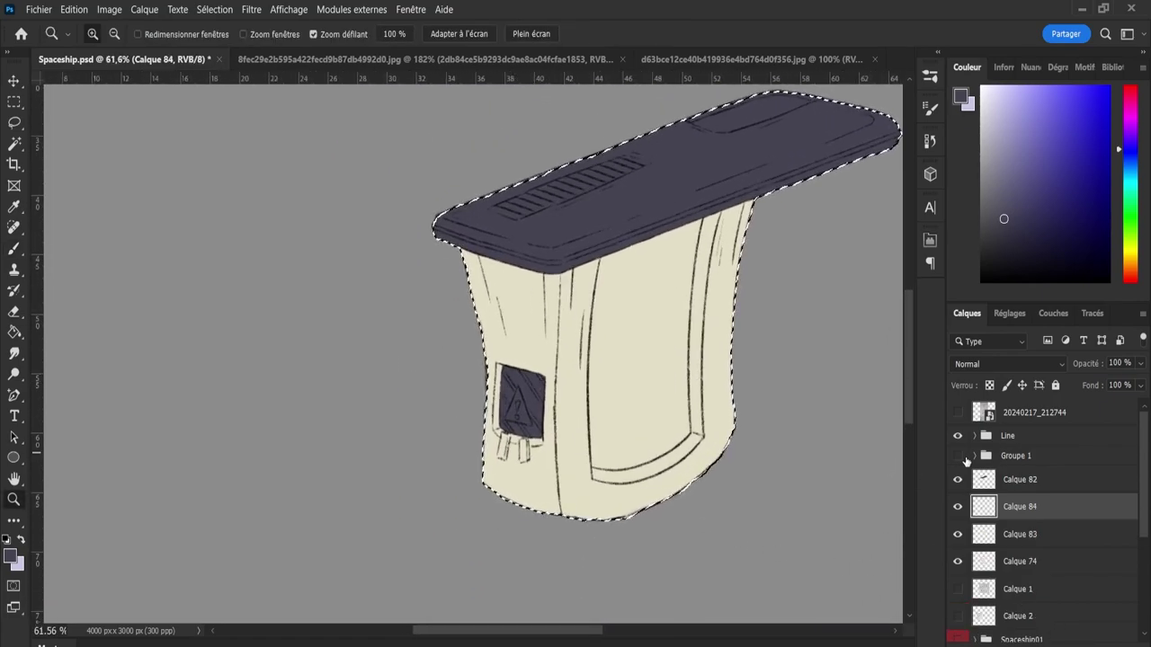
left_click(958, 456)
key("i")
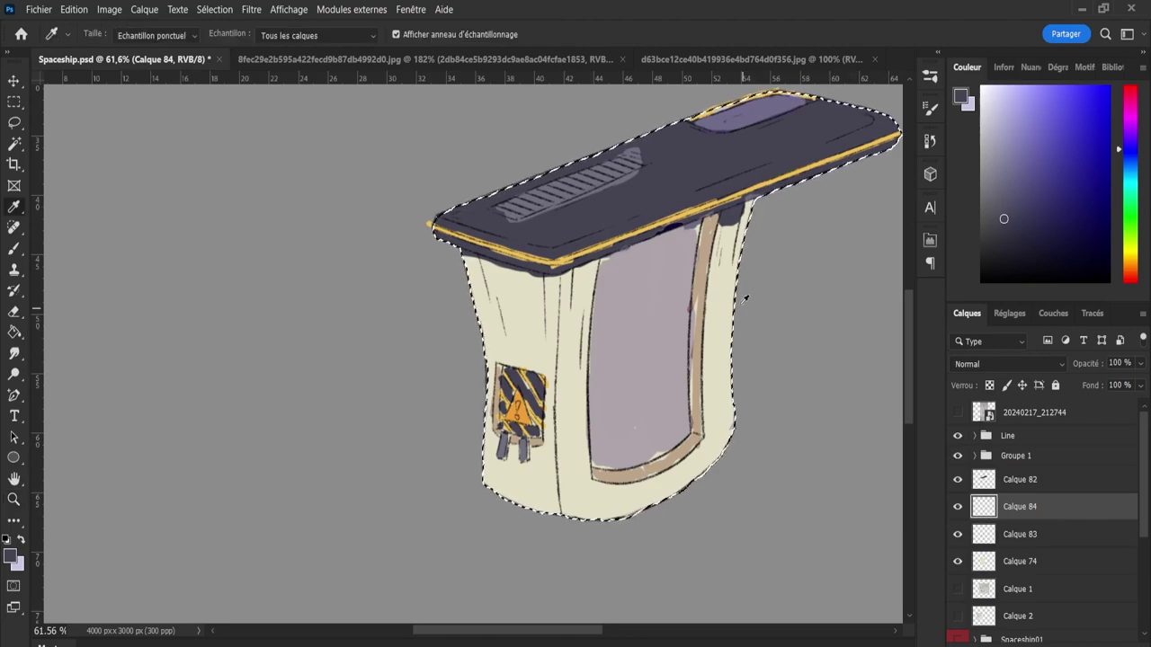
left_click(632, 171)
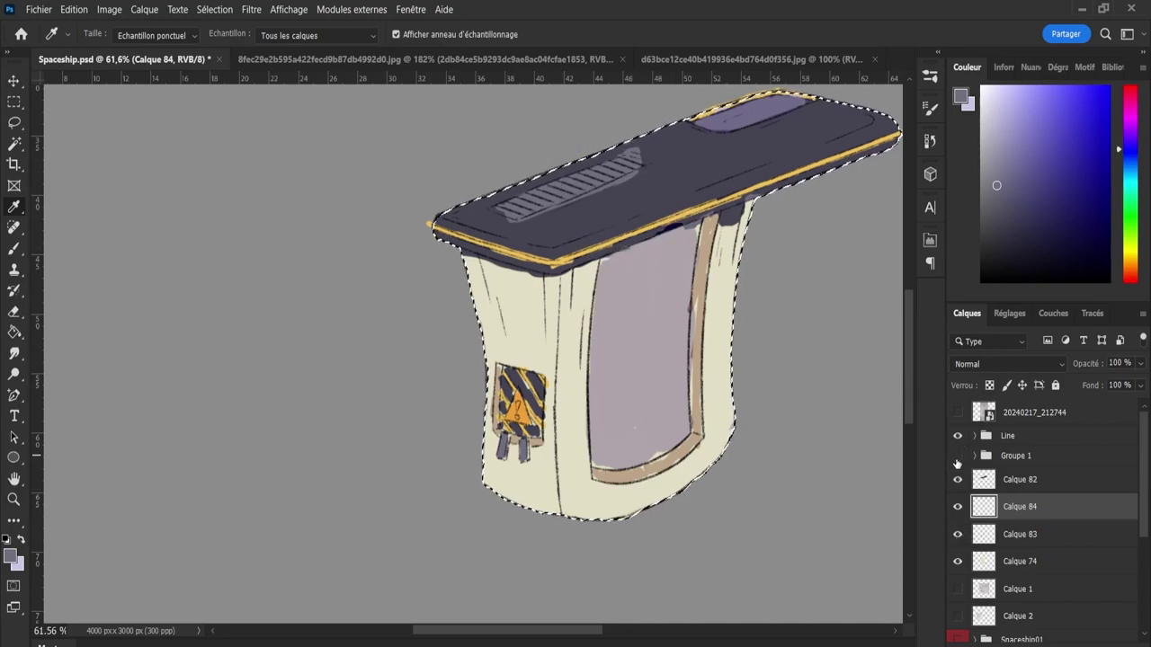
left_click(958, 507)
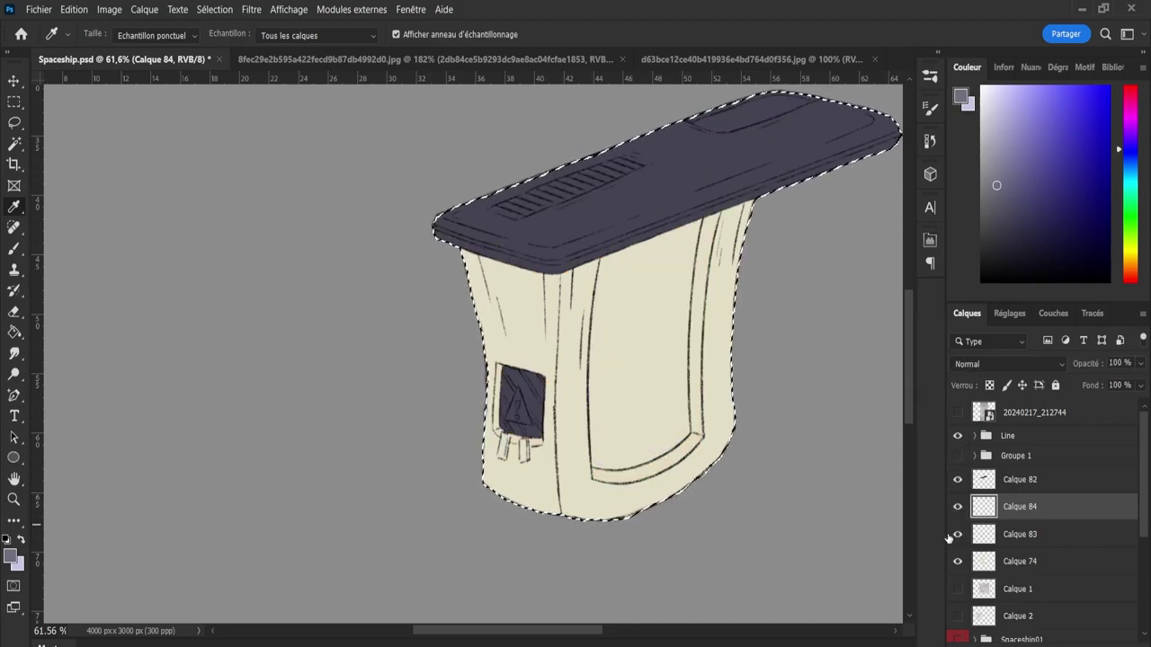
key("b")
scroll(552, 167, "up", 5)
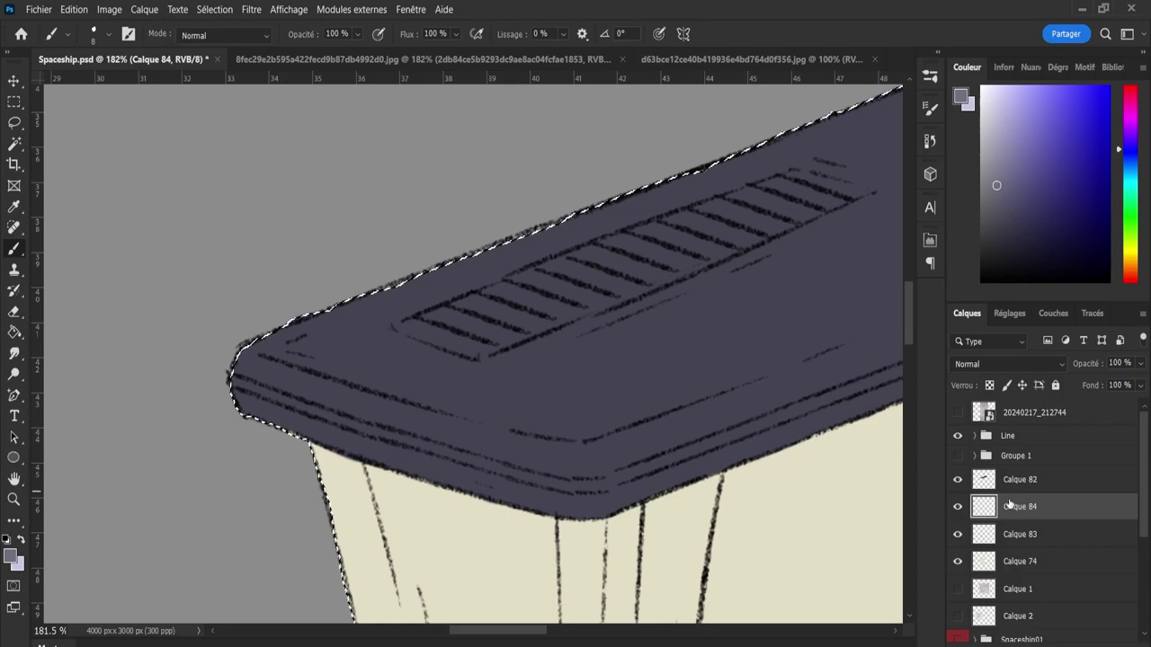
left_click_drag(1009, 506, 1009, 471)
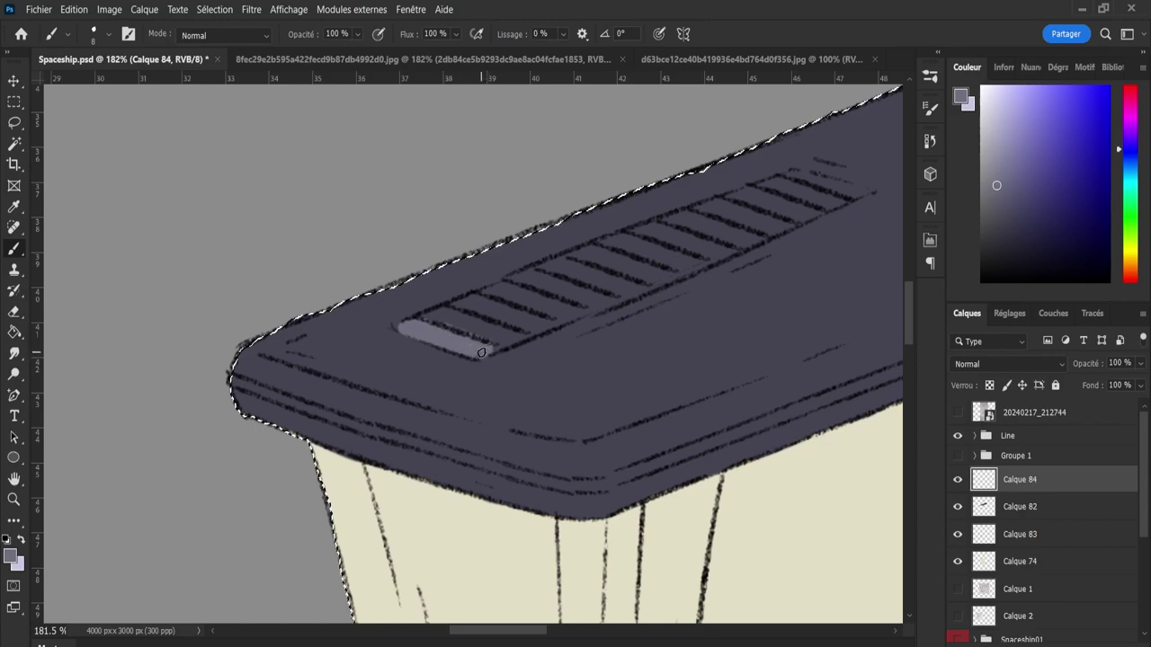
- Brush light lavender-grey along the vent slats and both ends, refining at 99% opacity
key("bracketright")
key("bracketright")
mouse_move(472, 340)
left_mouse_down()
mouse_move(797, 212)
mouse_move(673, 249)
mouse_move(753, 219)
mouse_move(548, 267)
mouse_move(745, 198)
left_mouse_up()
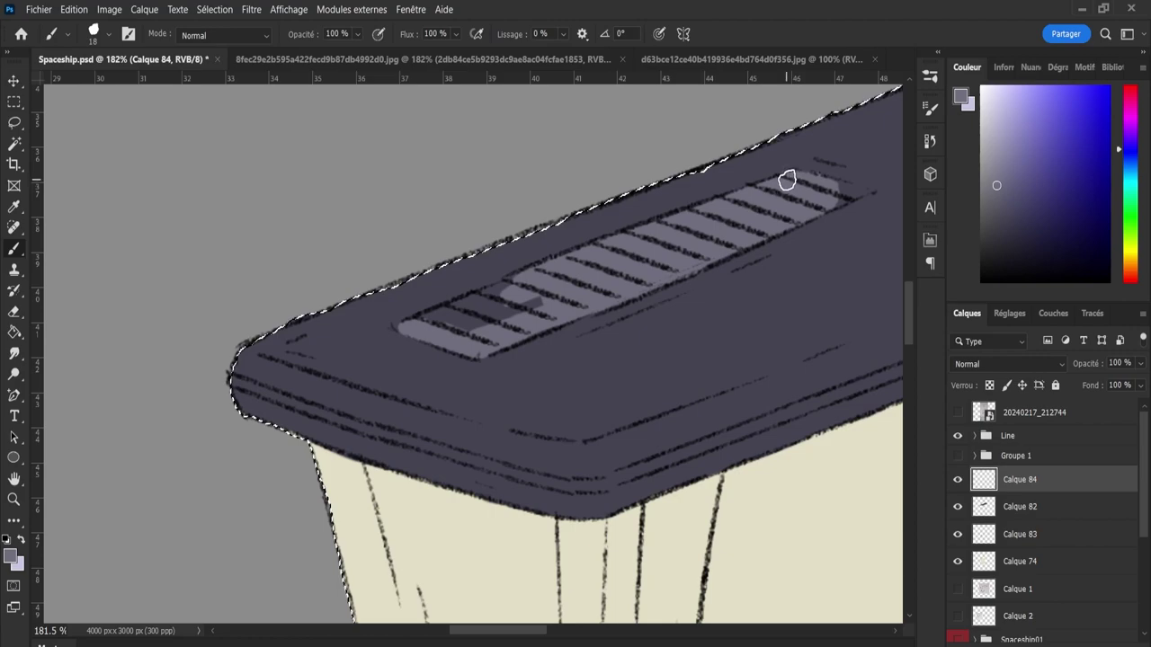
left_click_drag(786, 180, 821, 195)
mouse_move(550, 302)
left_mouse_down()
mouse_move(414, 327)
mouse_move(435, 316)
left_mouse_up()
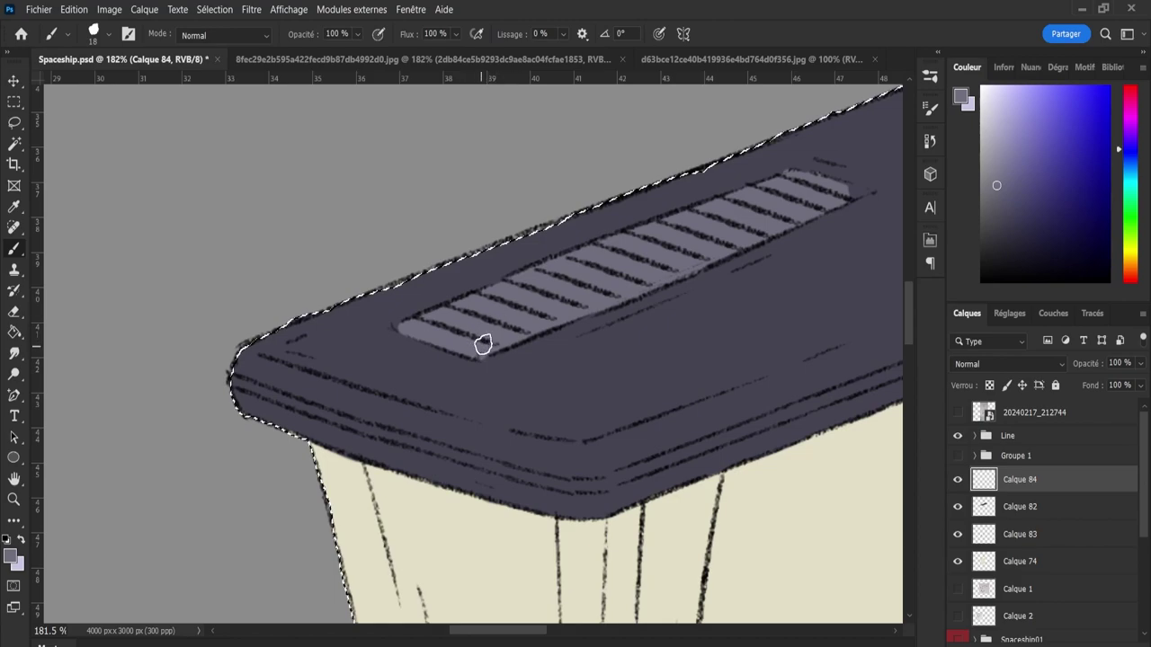
key("bracketleft")
key("9")
key("9")
left_click_drag(393, 332, 445, 320)
left_click_drag(859, 191, 843, 189)
key("bracketleft")
key("bracketleft")
key("bracketleft")
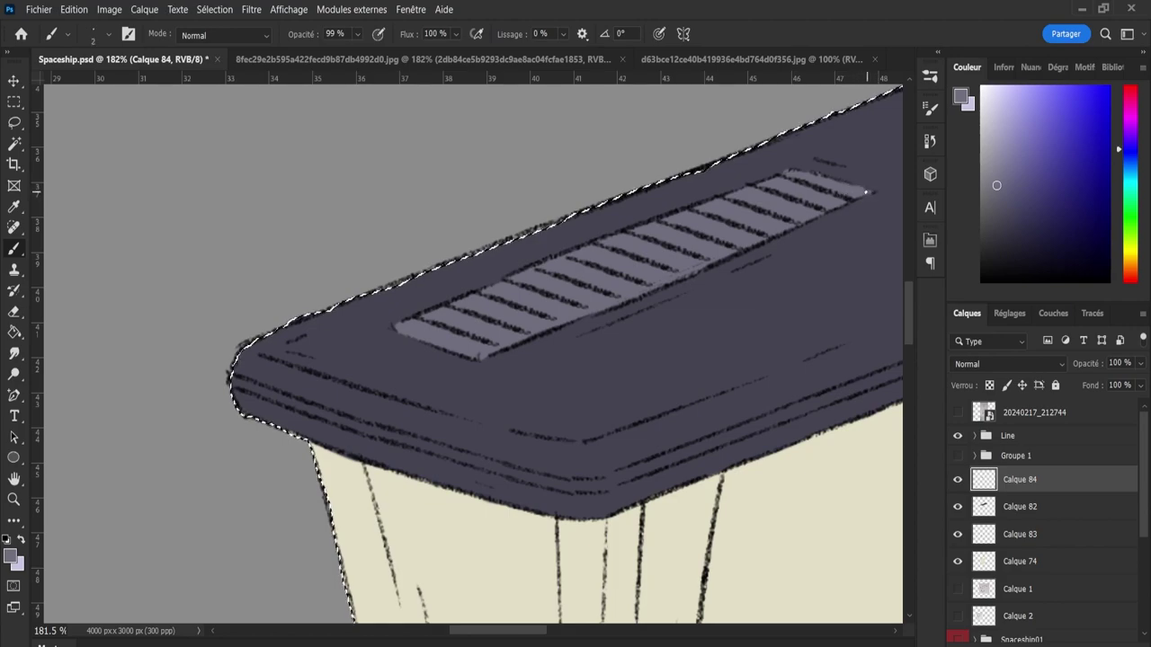
- View the whole spaceship and toggle Groupe 1's coloured reference on and off to compare
key("z")
scroll(611, 324, "down", 6)
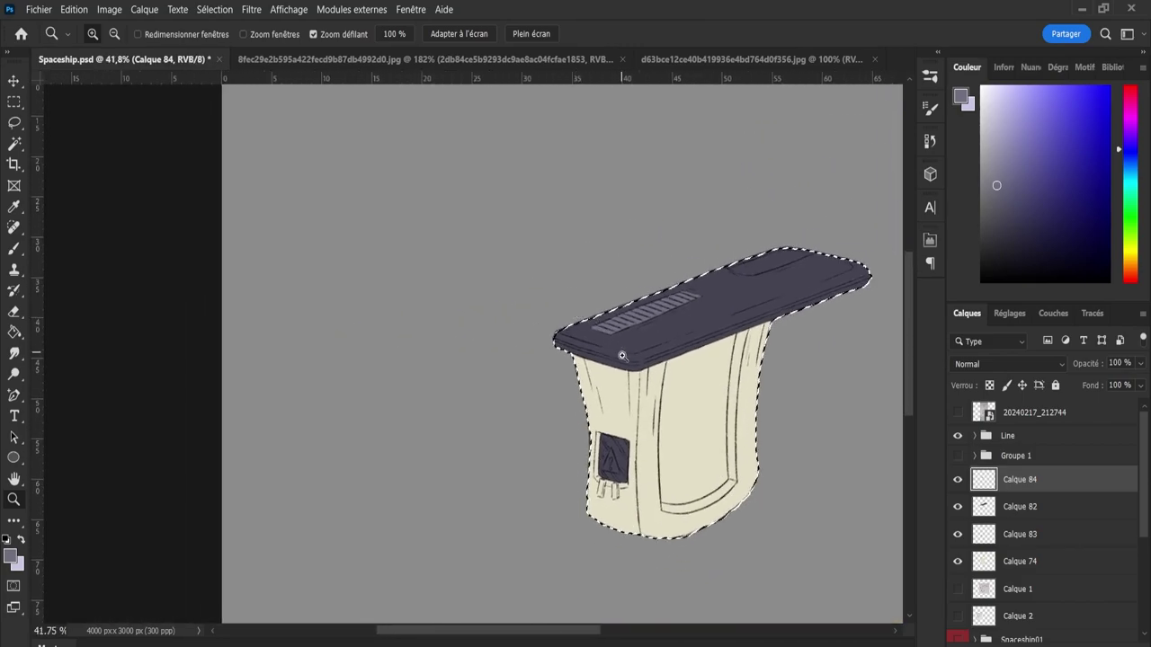
scroll(687, 367, "up", 3)
scroll(629, 342, "up", 2)
scroll(593, 300, "down", 2)
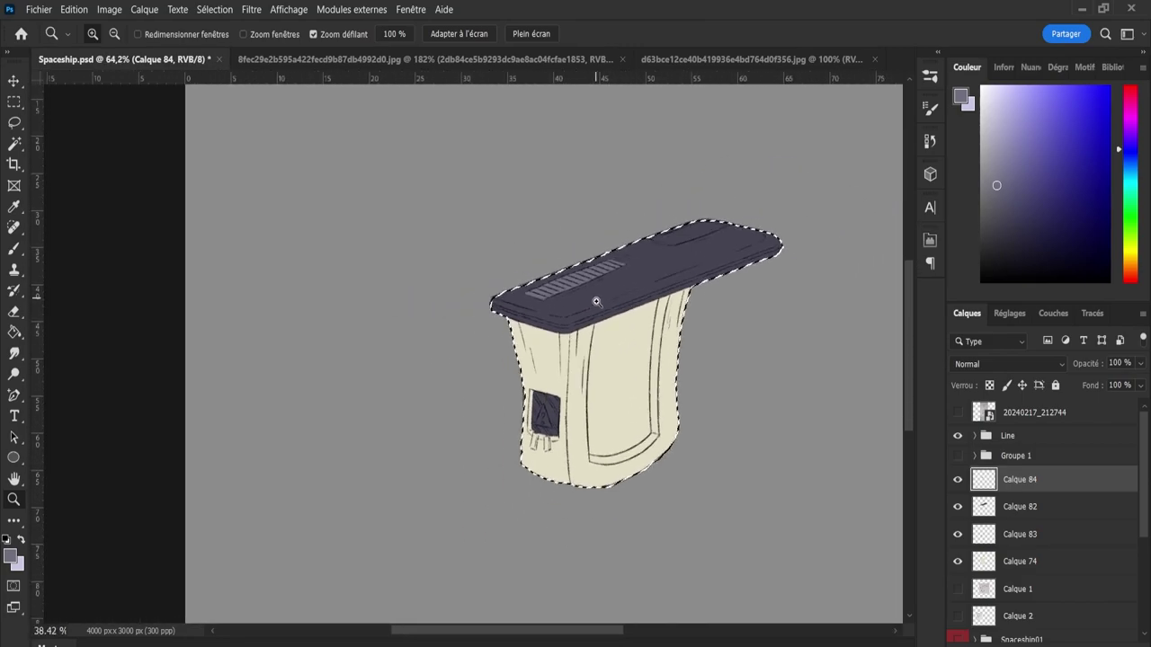
scroll(668, 456, "up", 1)
scroll(668, 456, "up", 2)
scroll(683, 431, "down", 2)
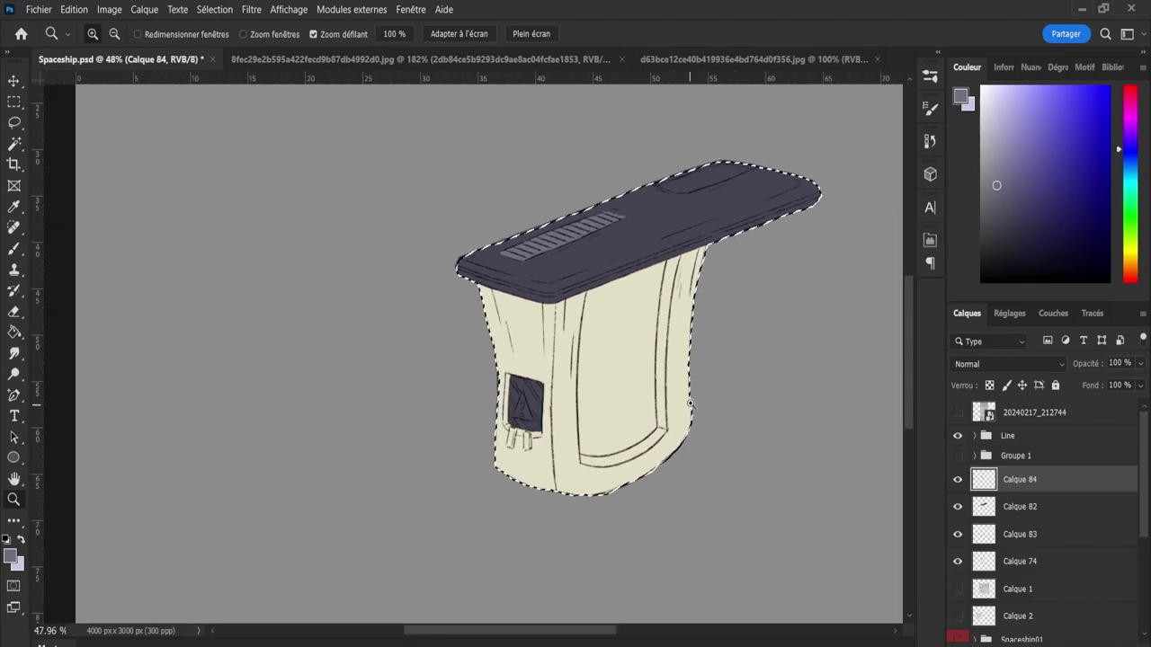
scroll(736, 365, "up", 1)
left_click(957, 455)
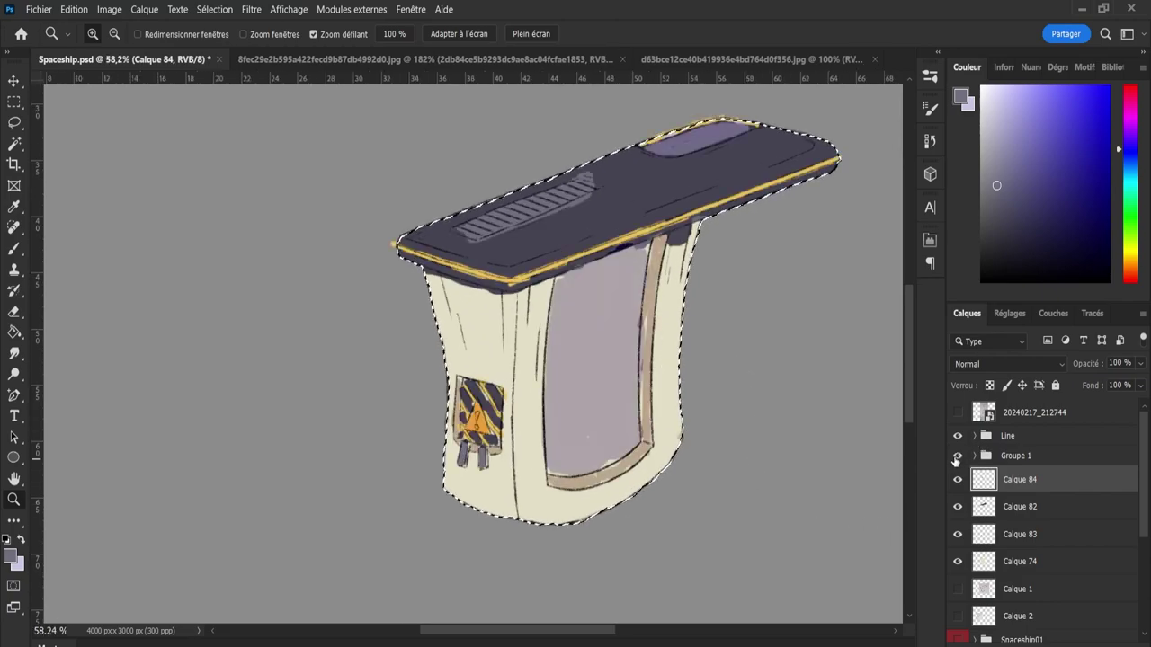
left_click(957, 456)
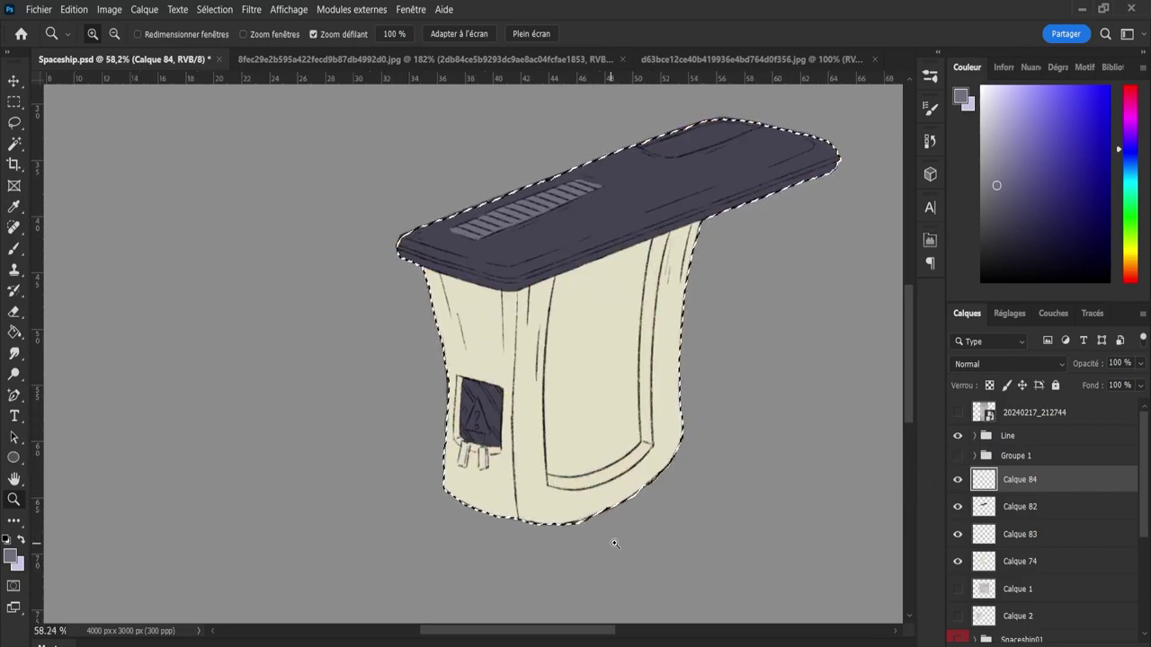
- Zoom on the hazard sticker and try a Paint Bucket fill on the tabs, undoing the hull floods
mouse_move(468, 487)
left_mouse_down()
mouse_move(483, 421)
mouse_move(501, 443)
mouse_move(504, 426)
left_mouse_up()
key("b")
key("g")
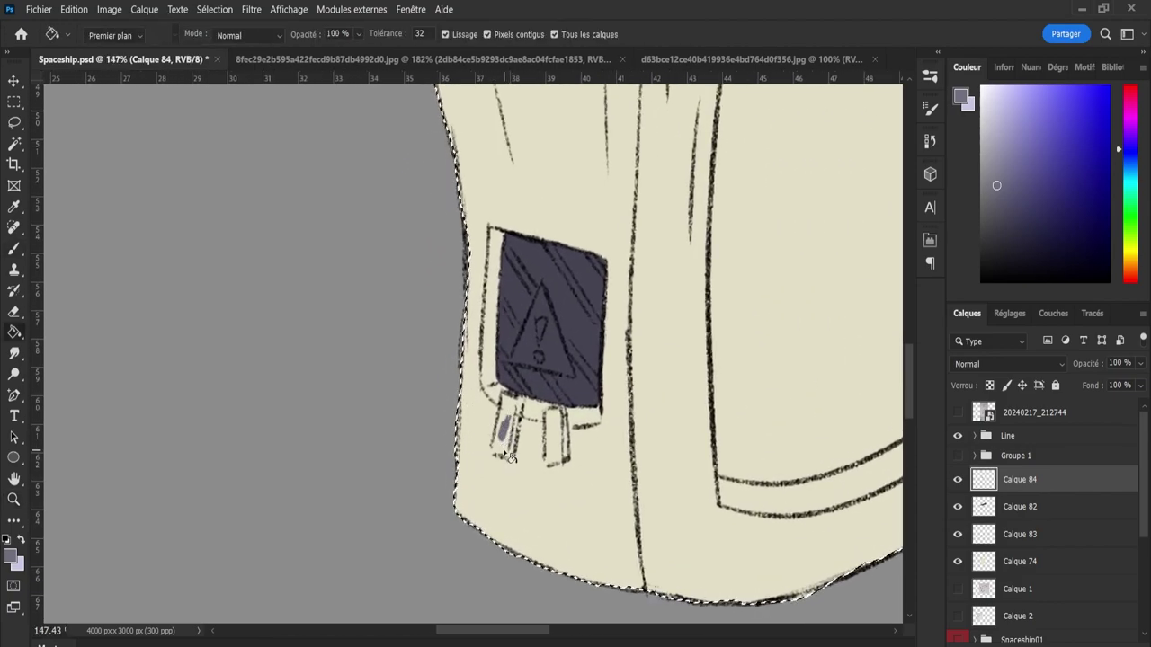
left_click(507, 450)
key("ctrl+z")
left_click(563, 458)
key("ctrl+z")
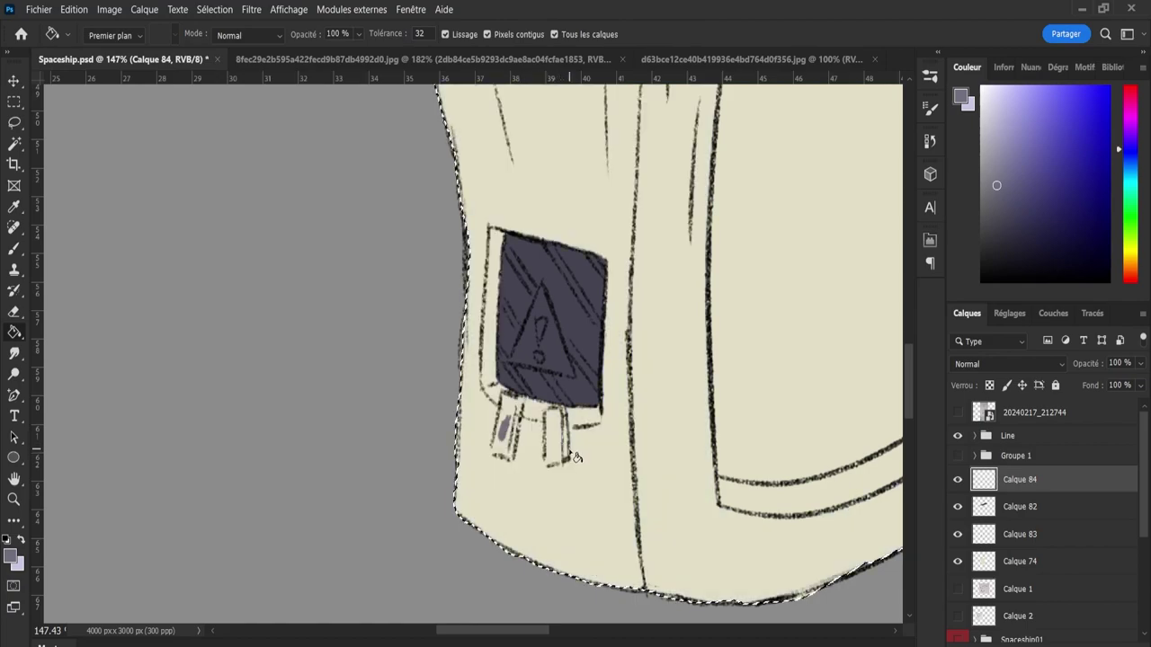
- Brush the two tabs below the sticker grey-purple, then zoom back out
key("b")
mouse_move(561, 438)
left_mouse_down()
mouse_move(552, 461)
mouse_move(546, 433)
mouse_move(554, 421)
mouse_move(561, 441)
mouse_move(560, 417)
mouse_move(506, 438)
mouse_move(502, 459)
mouse_move(495, 435)
mouse_move(504, 407)
mouse_move(518, 403)
left_mouse_up()
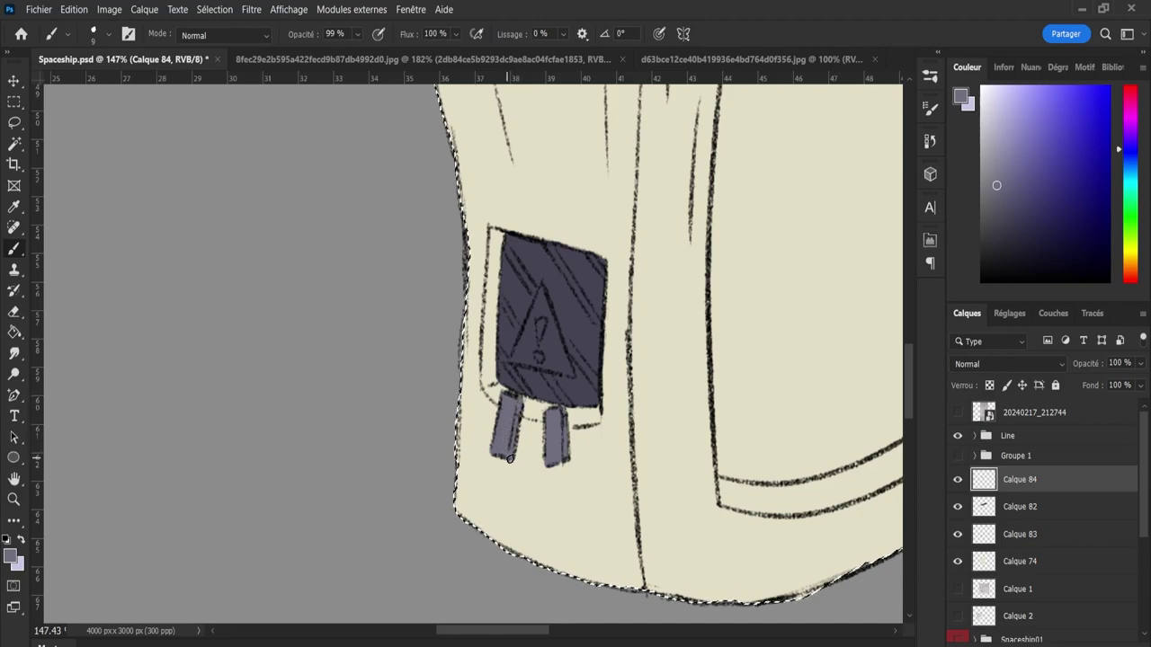
key("z")
scroll(510, 458, "down", 5)
scroll(486, 445, "down", 3)
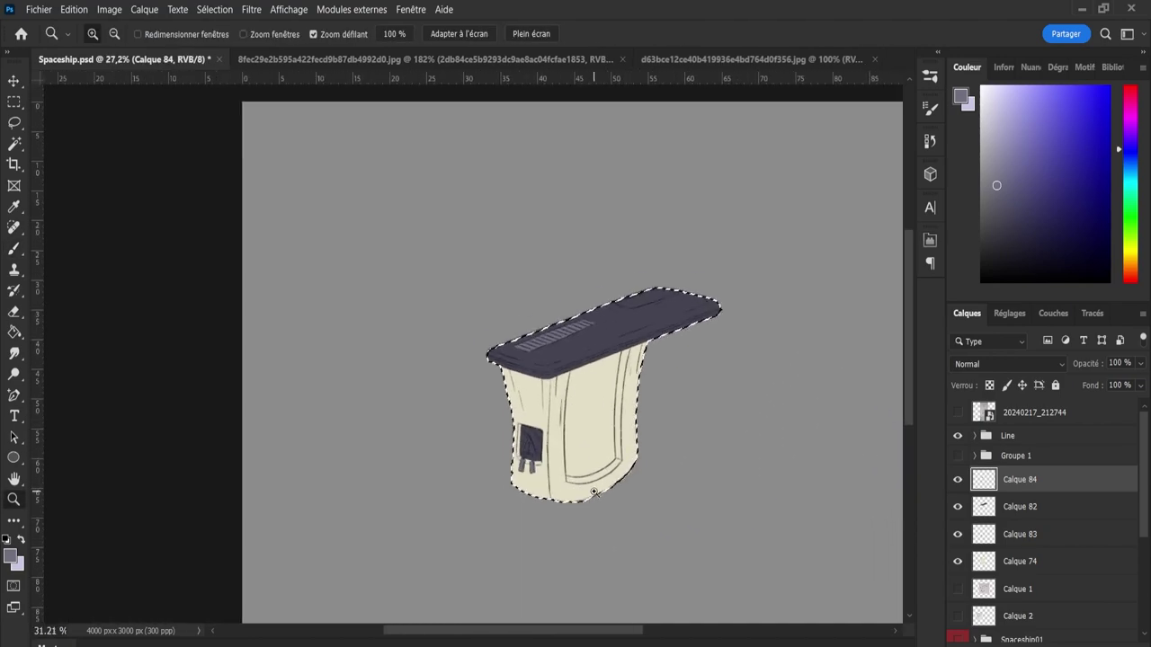
- Toggle Groupe 1's coloured details on and off to compare the look
scroll(593, 494, "up", 1)
scroll(539, 510, "up", 3)
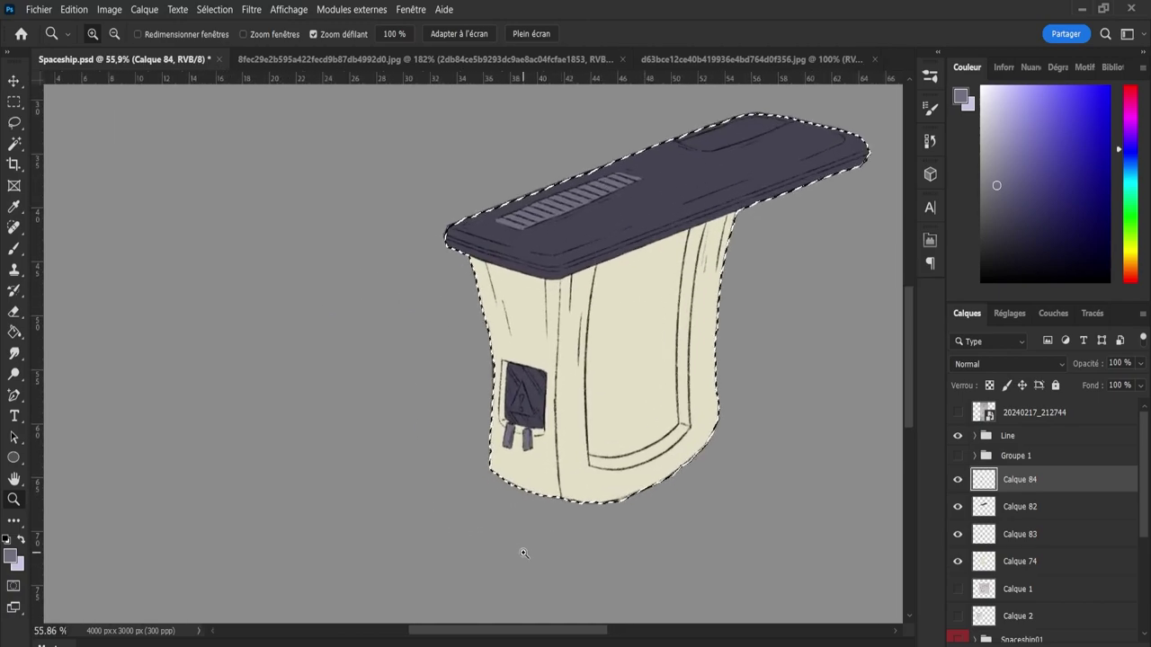
left_click(957, 456)
left_click(957, 455)
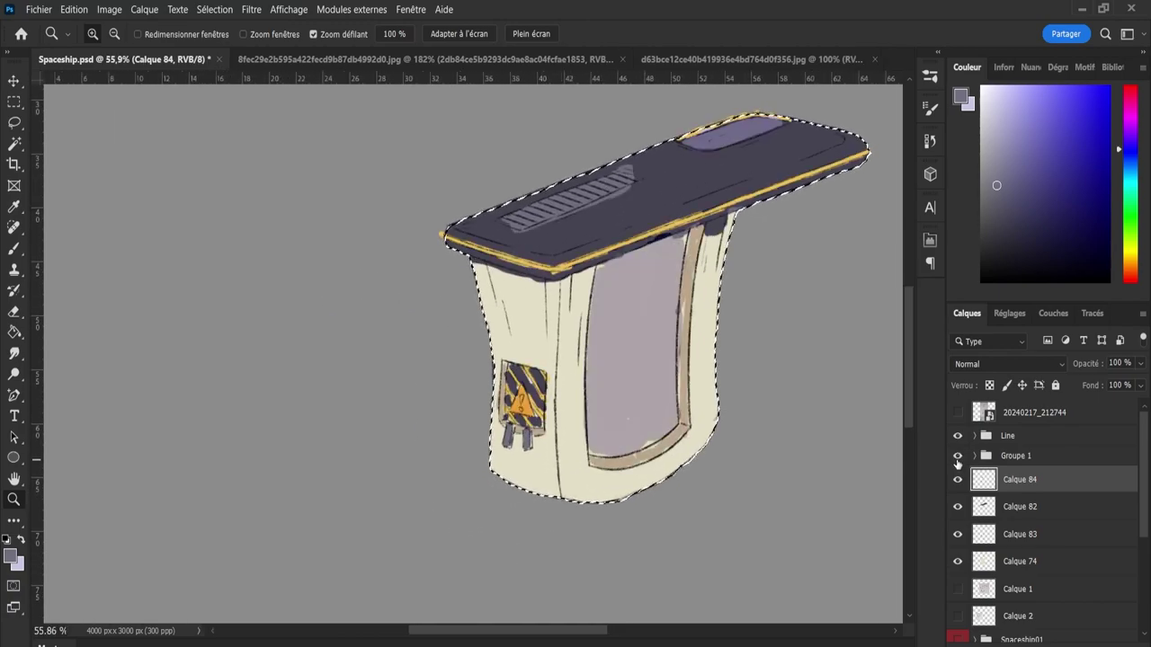
left_click(958, 456)
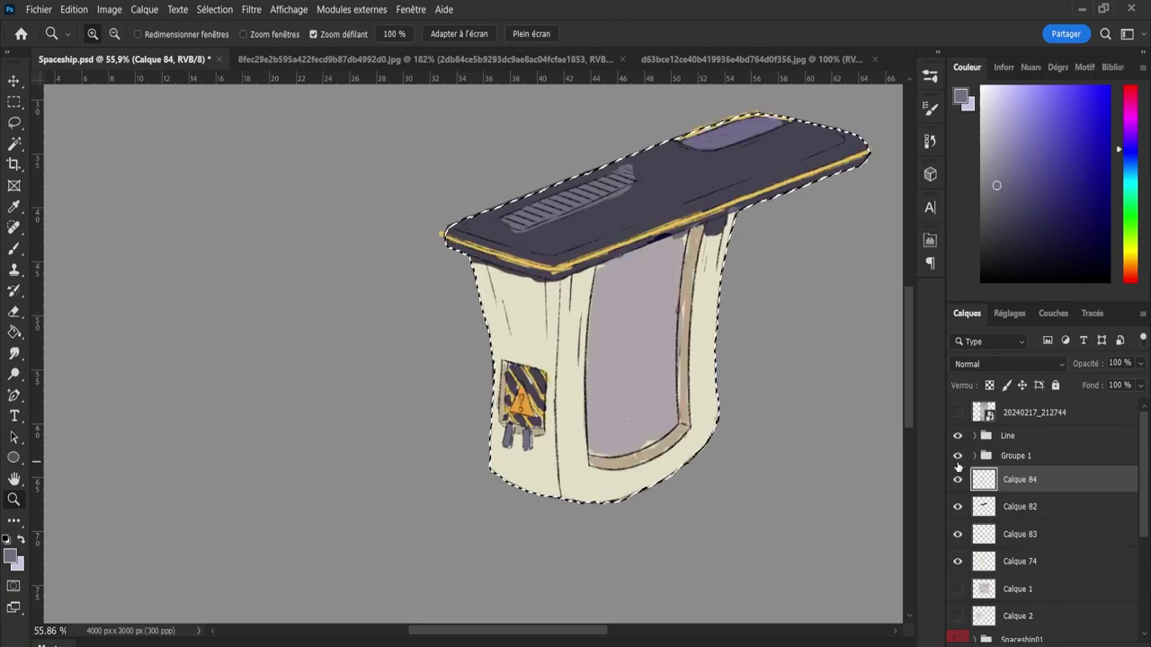
- Sample the gold trim colour and hide Groupe 1, keeping Calque 84's vents visible
key("i")
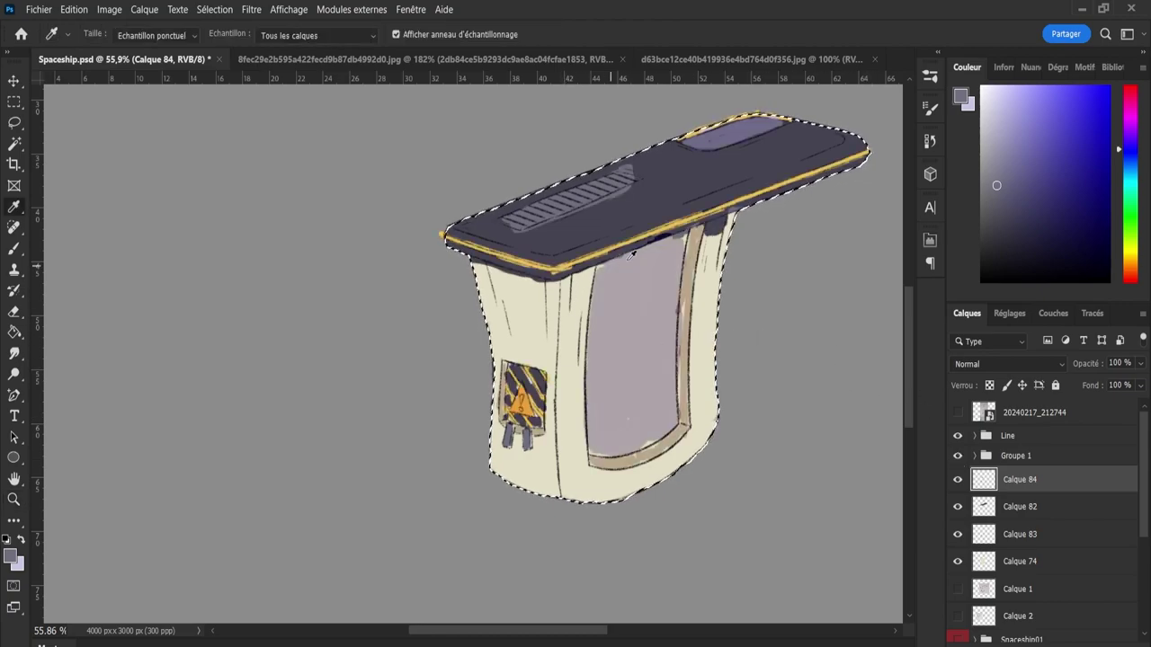
left_click(855, 155)
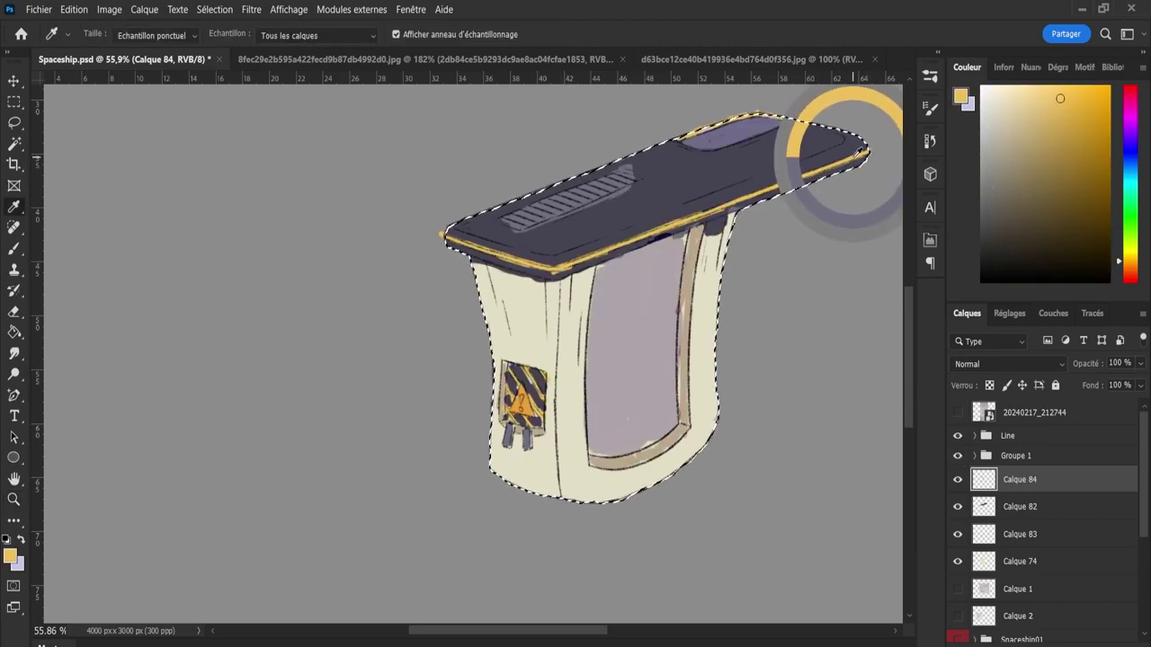
left_click(957, 479)
left_click(957, 456)
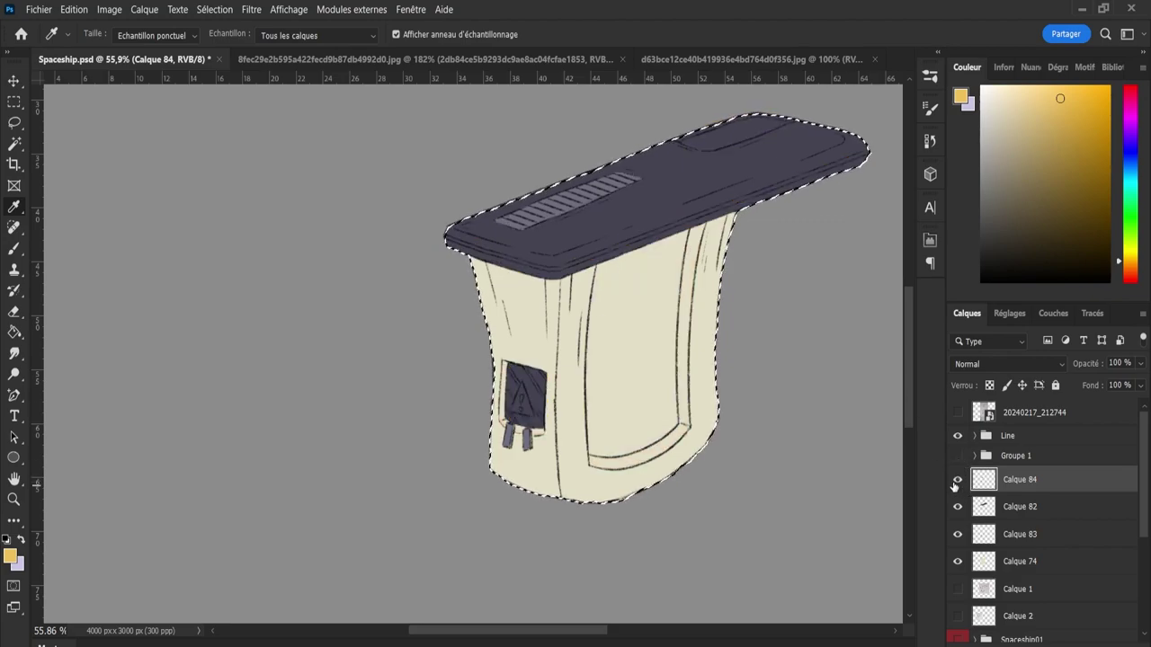
left_click(957, 479)
- Add new layer Calque 85 and paint the first gold diagonal stripe across the hazard panel
key("ctrl+shift+alt+n")
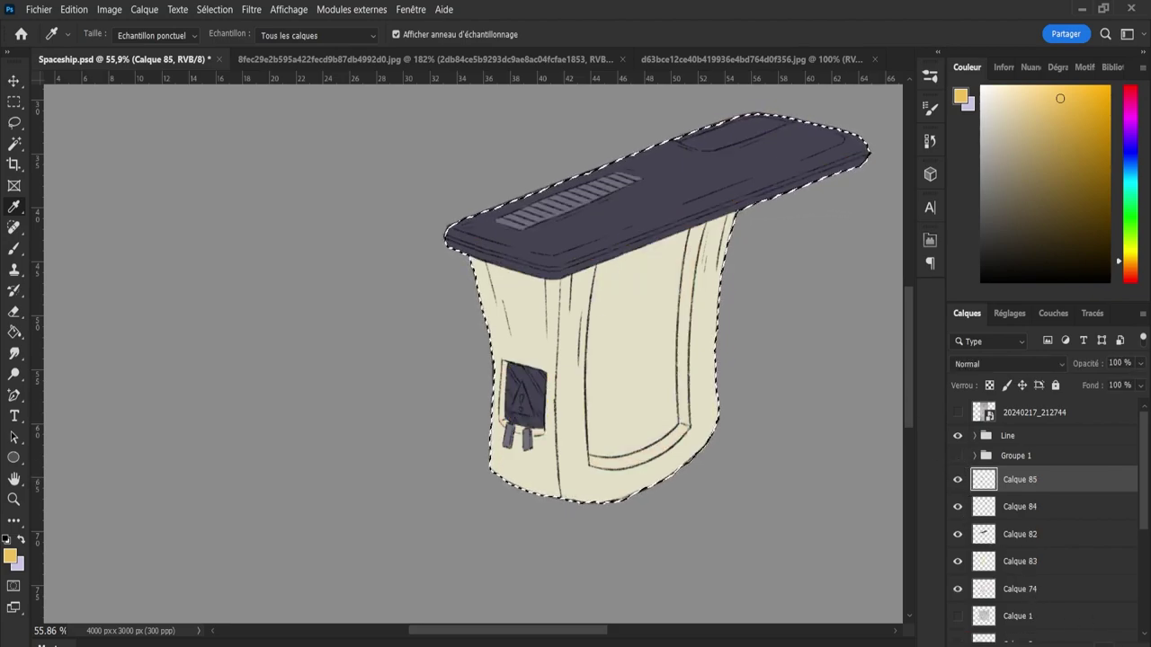
key("z")
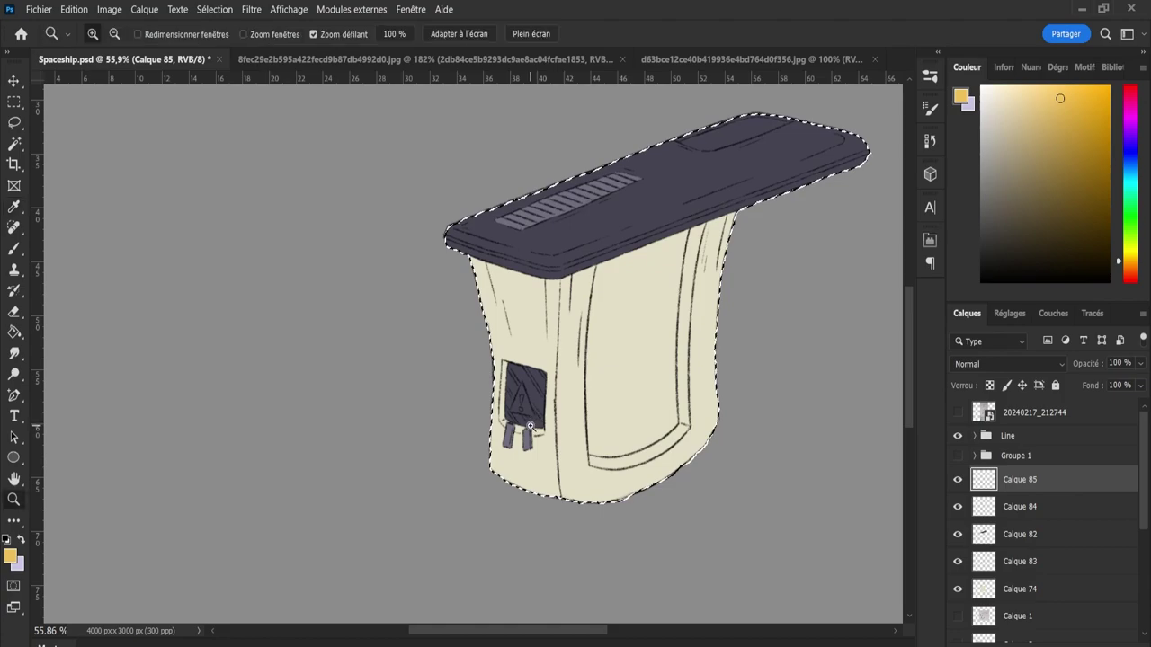
mouse_move(521, 415)
left_mouse_down()
mouse_move(576, 436)
mouse_move(507, 437)
left_mouse_up()
key("b")
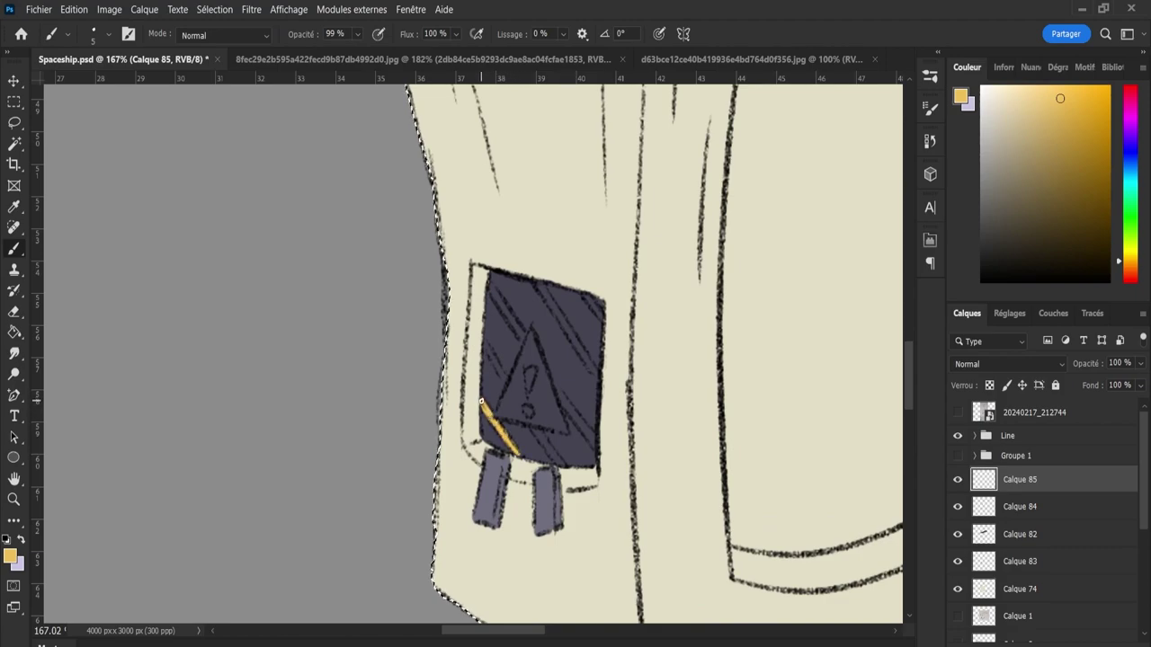
left_click_drag(482, 342, 505, 379)
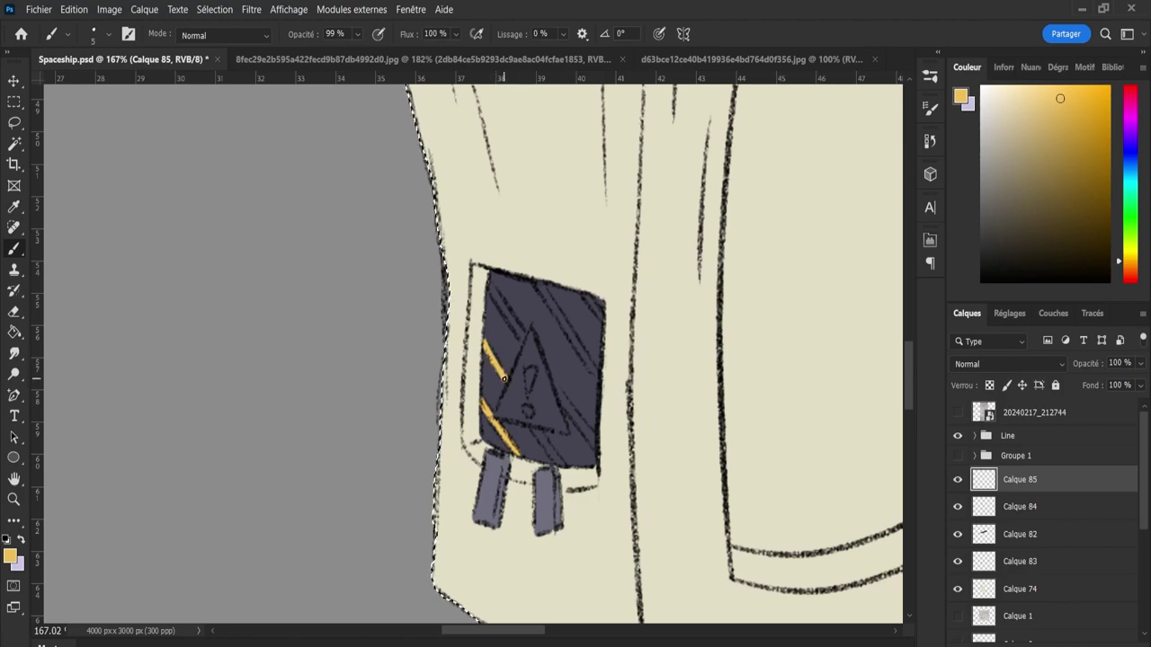
- Add the remaining diagonal gold stripes across the hazard panel, with a size-15 eraser ready
key("e")
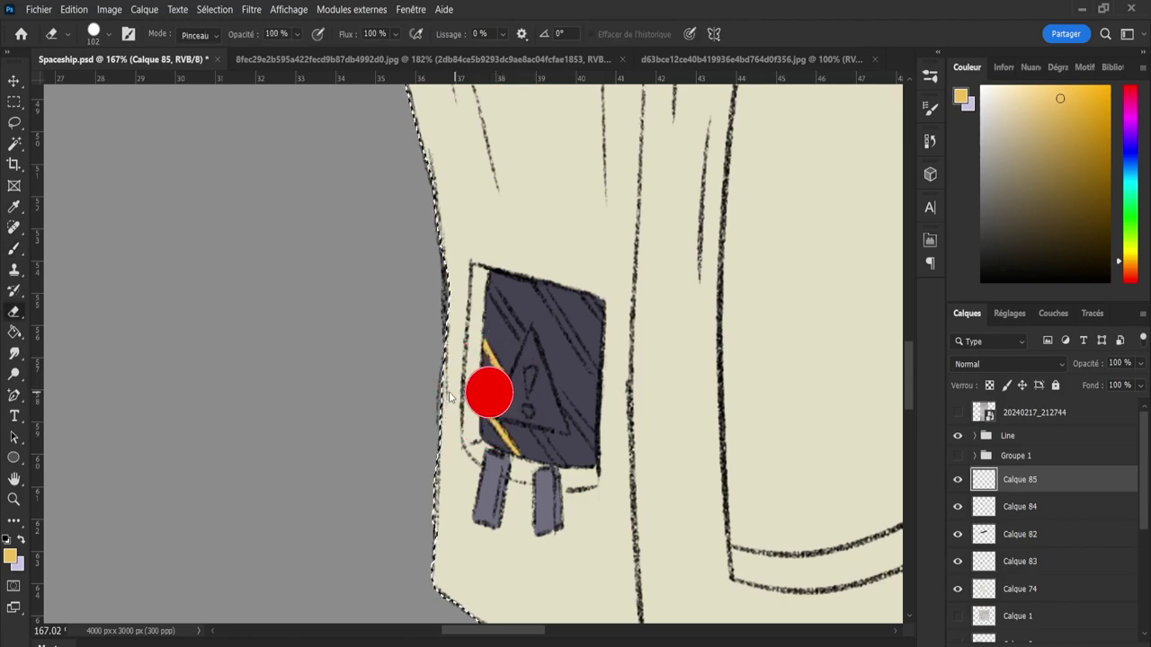
key("bracketleft")
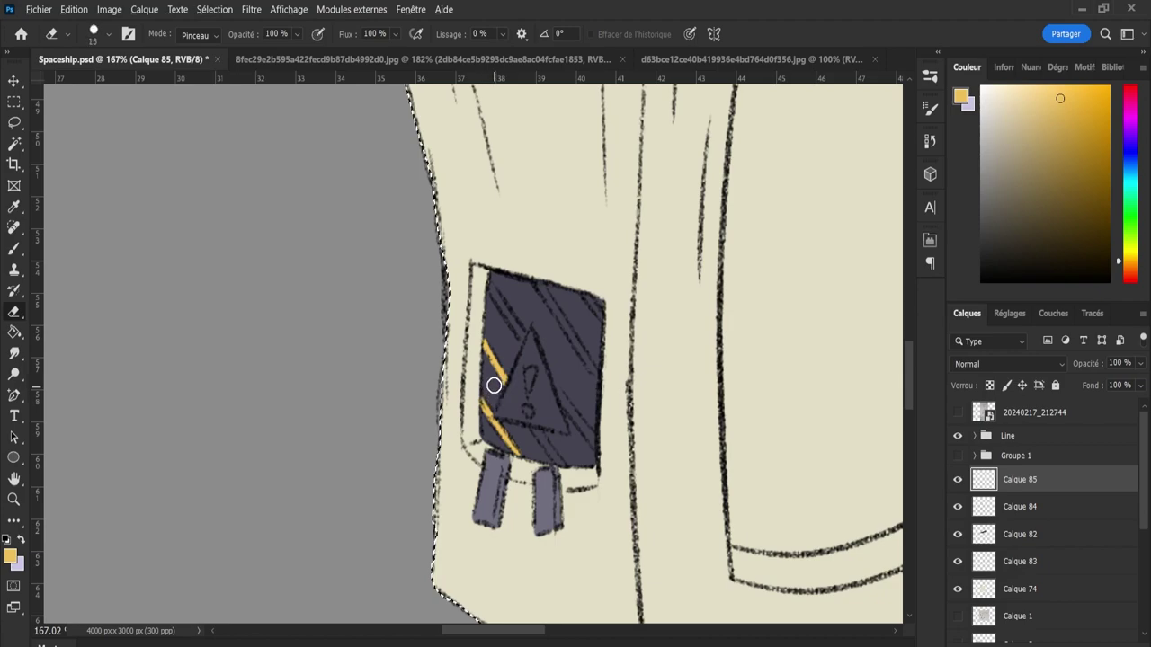
key("b")
left_click_drag(534, 430, 554, 455)
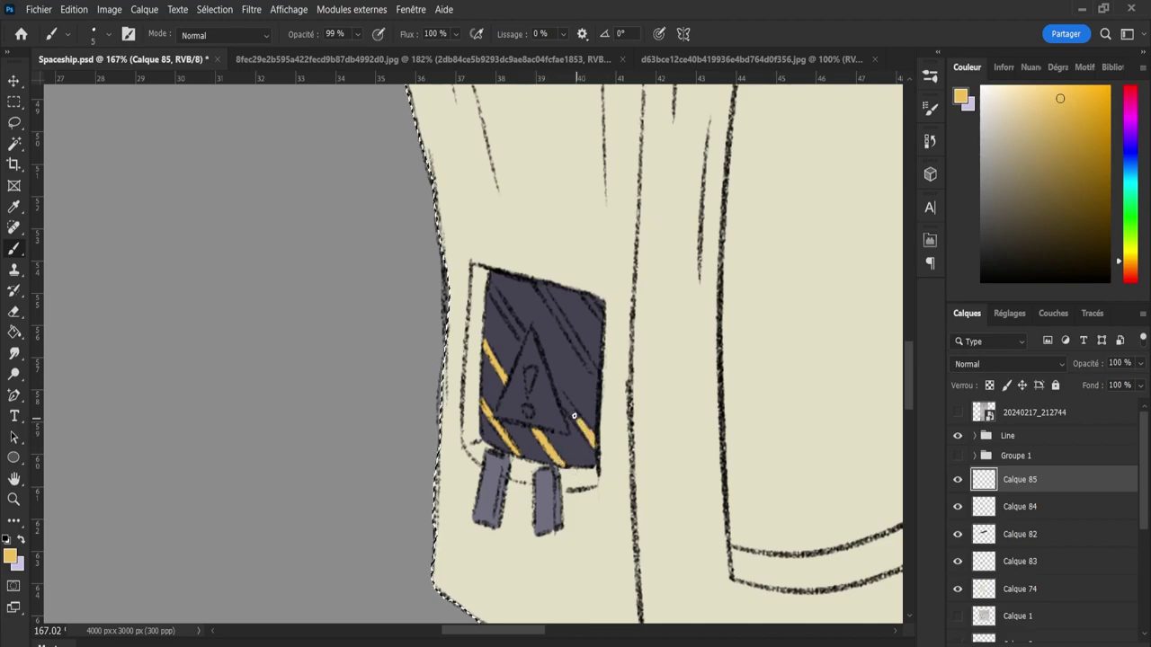
left_click_drag(575, 419, 557, 392)
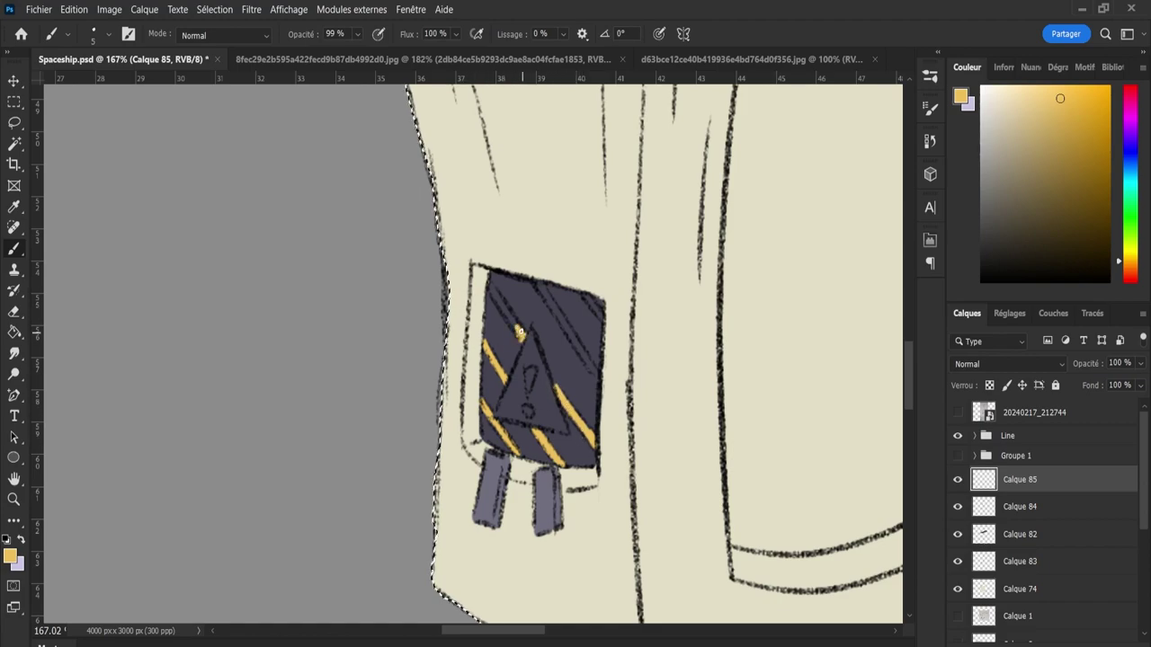
left_click_drag(518, 330, 489, 288)
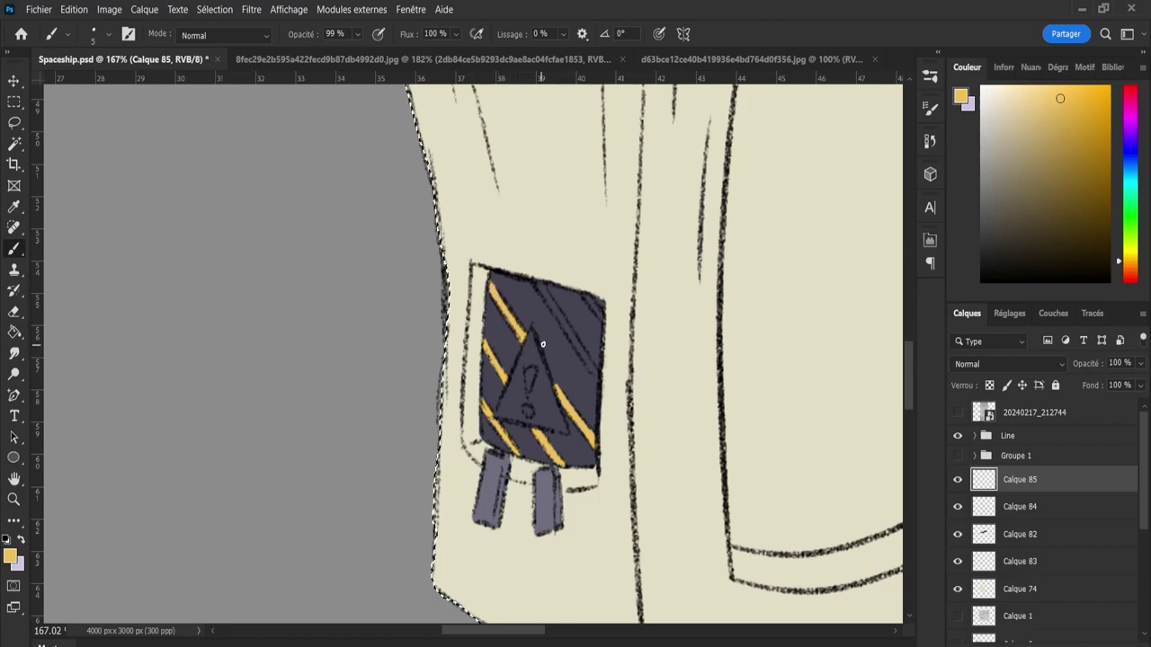
left_click_drag(553, 310, 565, 327)
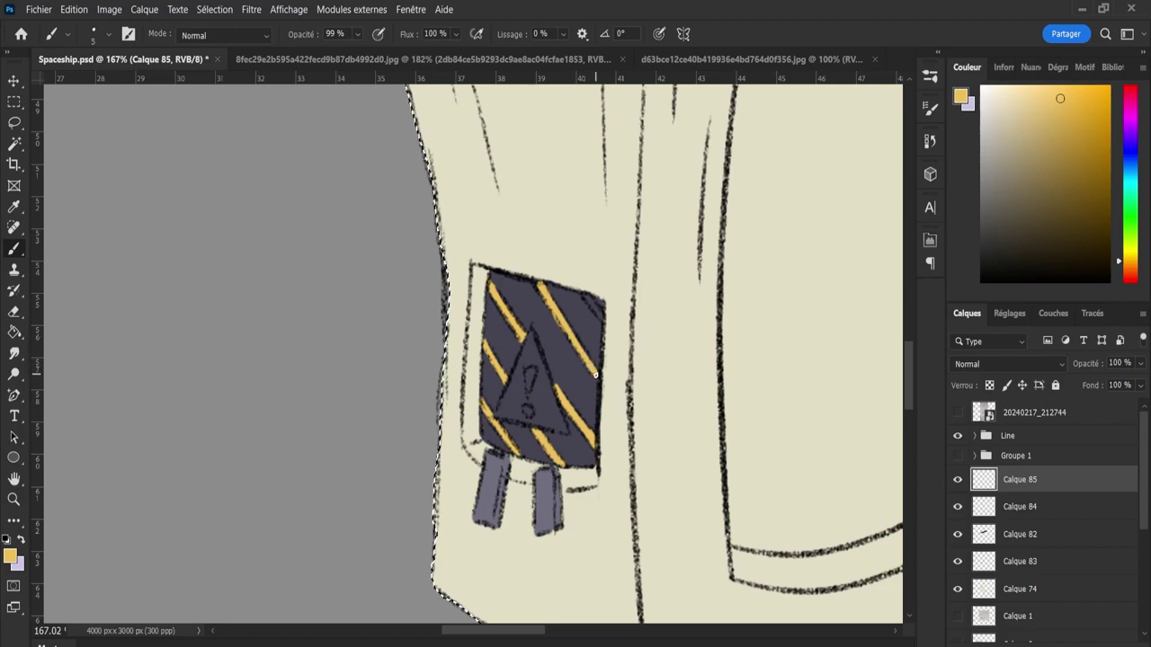
- Zoom out to the whole part, then zoom in on the top's left edge
key("e")
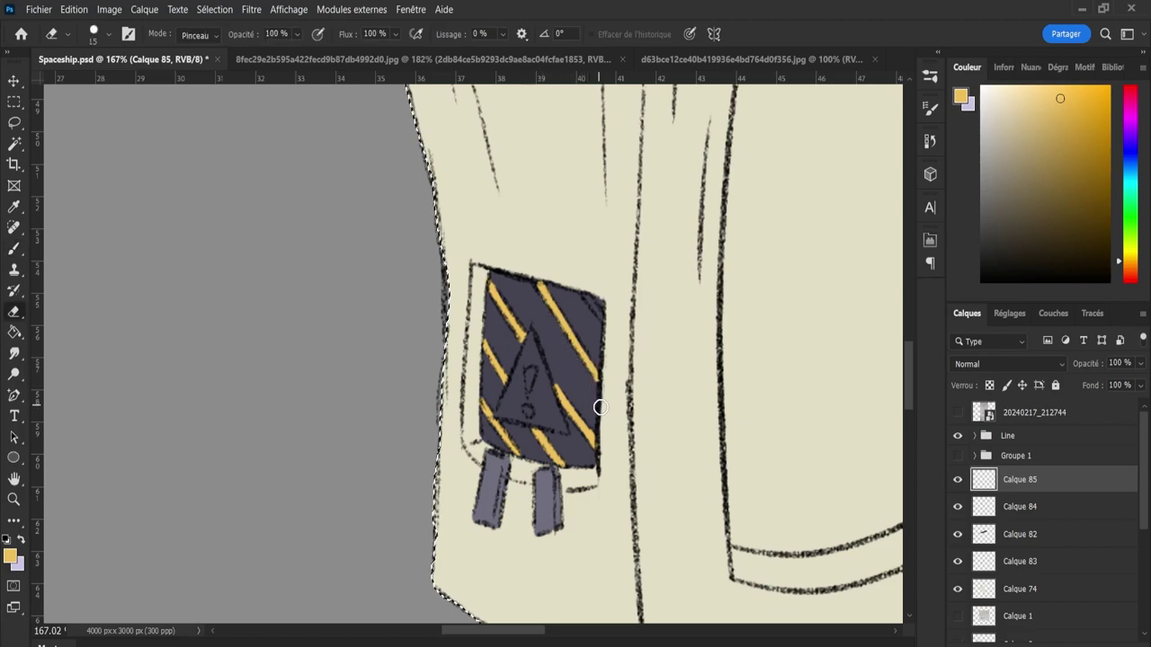
key("b")
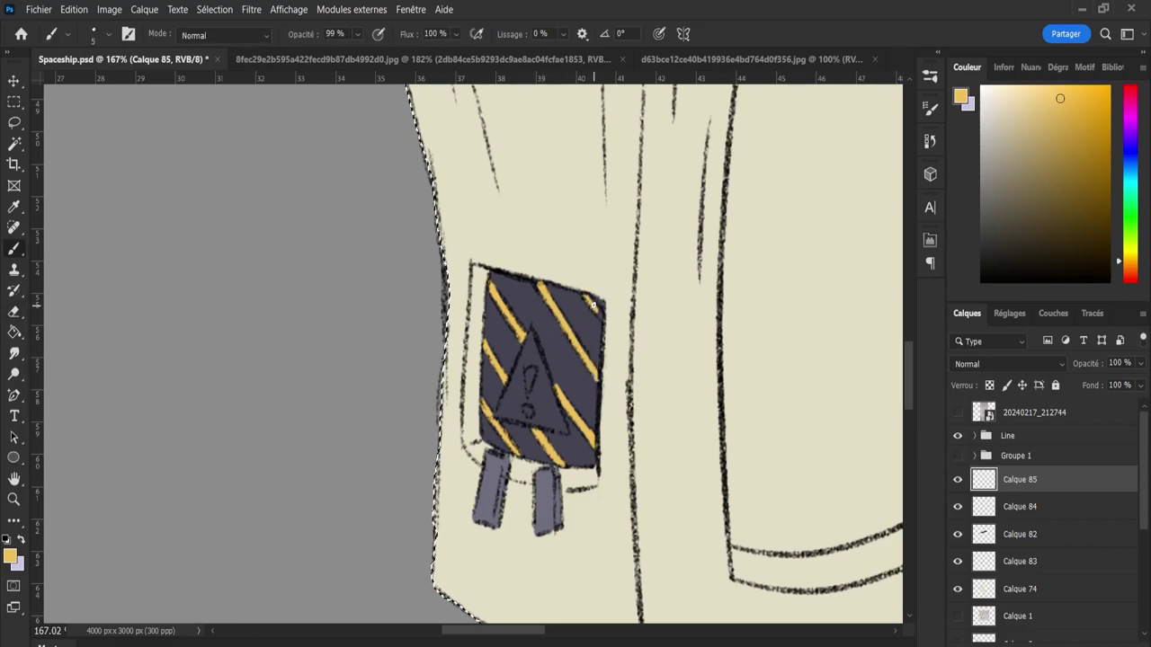
key("z")
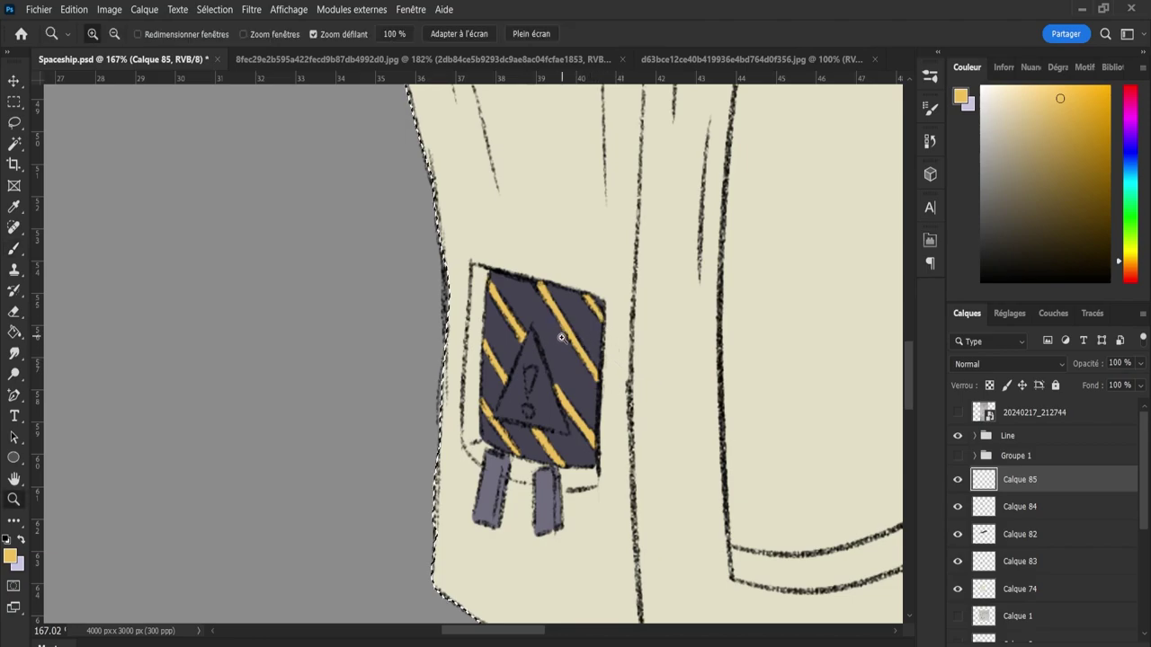
left_click_drag(560, 333, 485, 329)
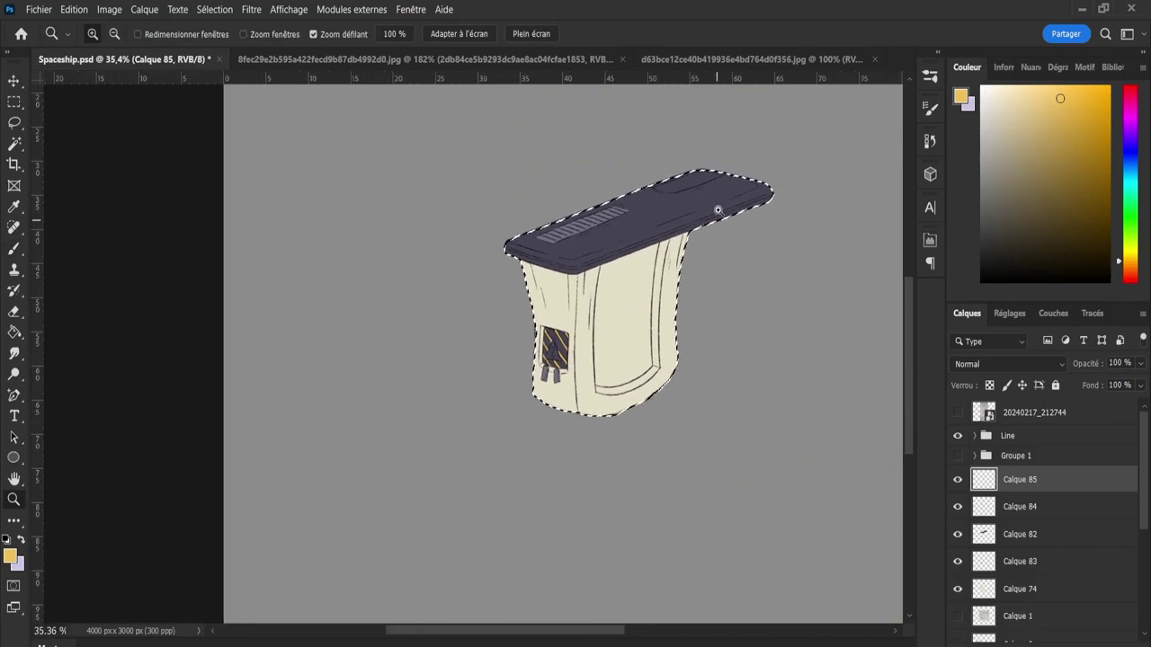
left_click_drag(556, 251, 593, 283)
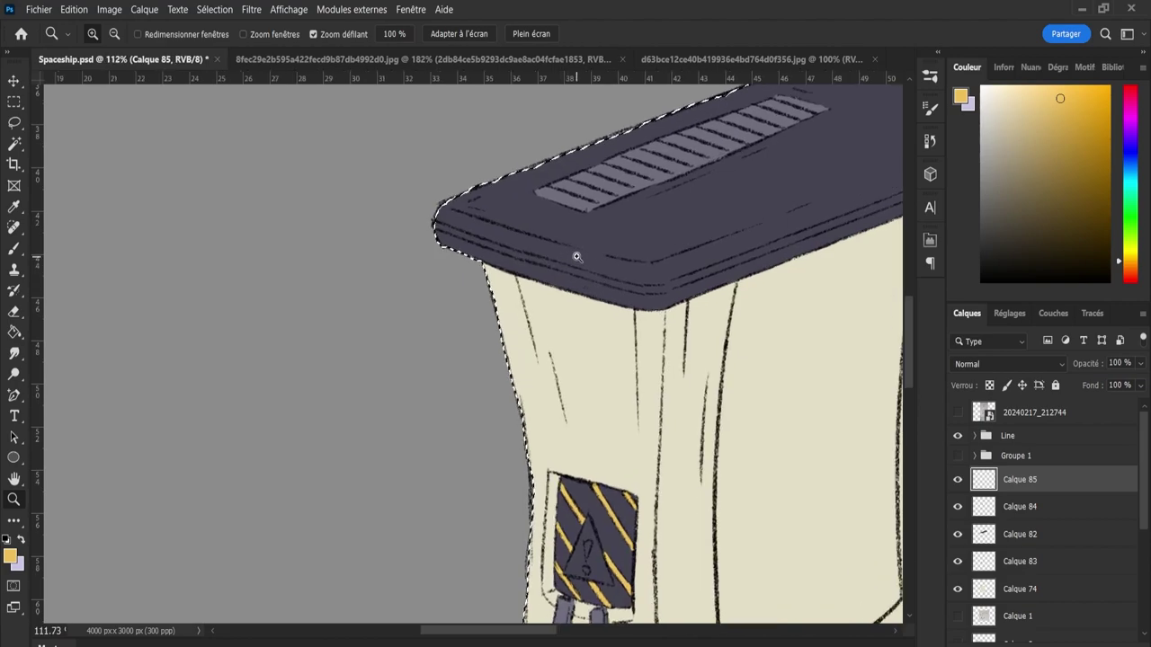
- Undo the accidental yellow fill on the top and deselect with Ctrl+D
key("g")
left_click(572, 272)
key("ctrl+z")
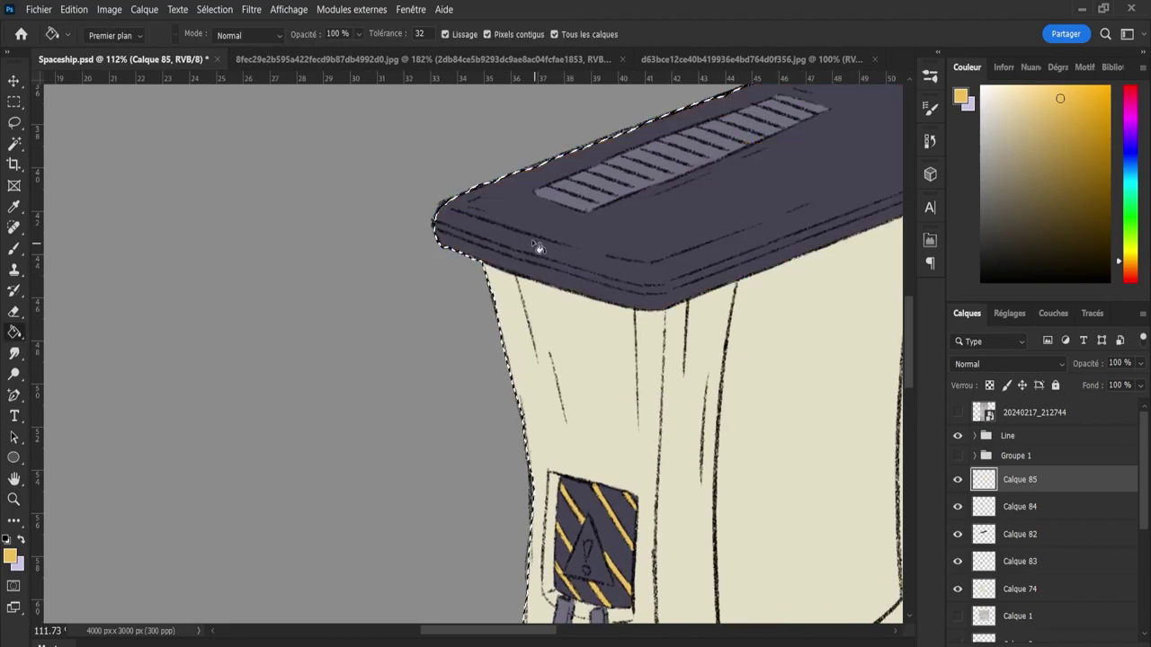
key("z")
mouse_move(441, 232)
left_mouse_down()
mouse_move(473, 224)
mouse_move(434, 248)
mouse_move(475, 265)
mouse_move(445, 255)
left_mouse_up()
key("b")
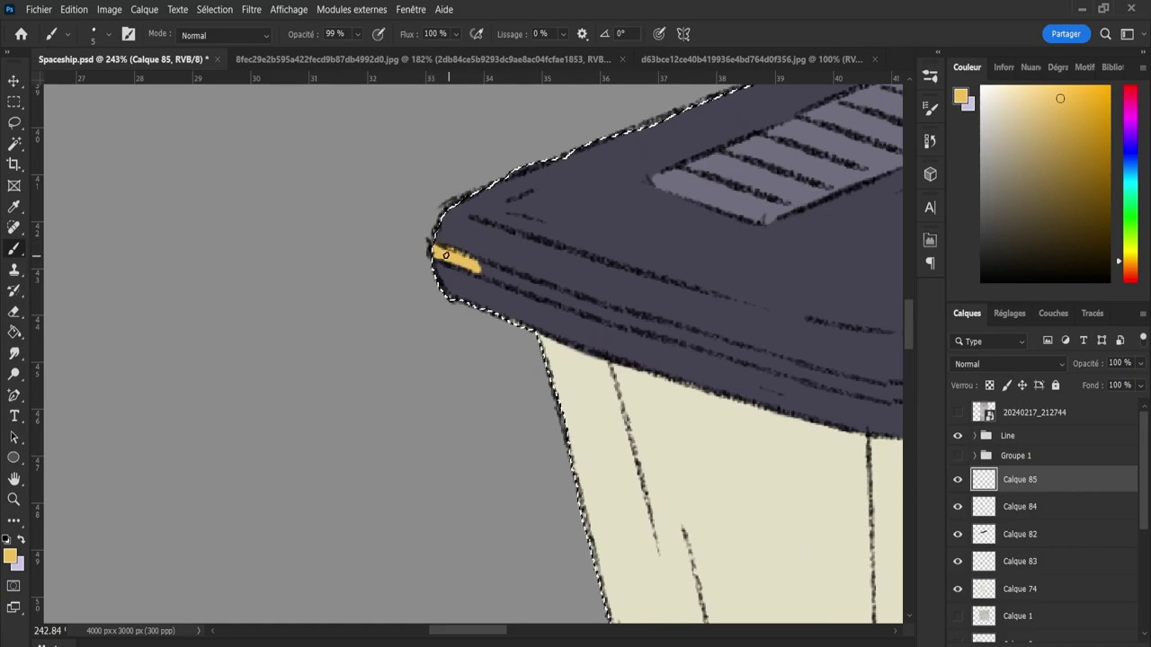
key("ctrl+d")
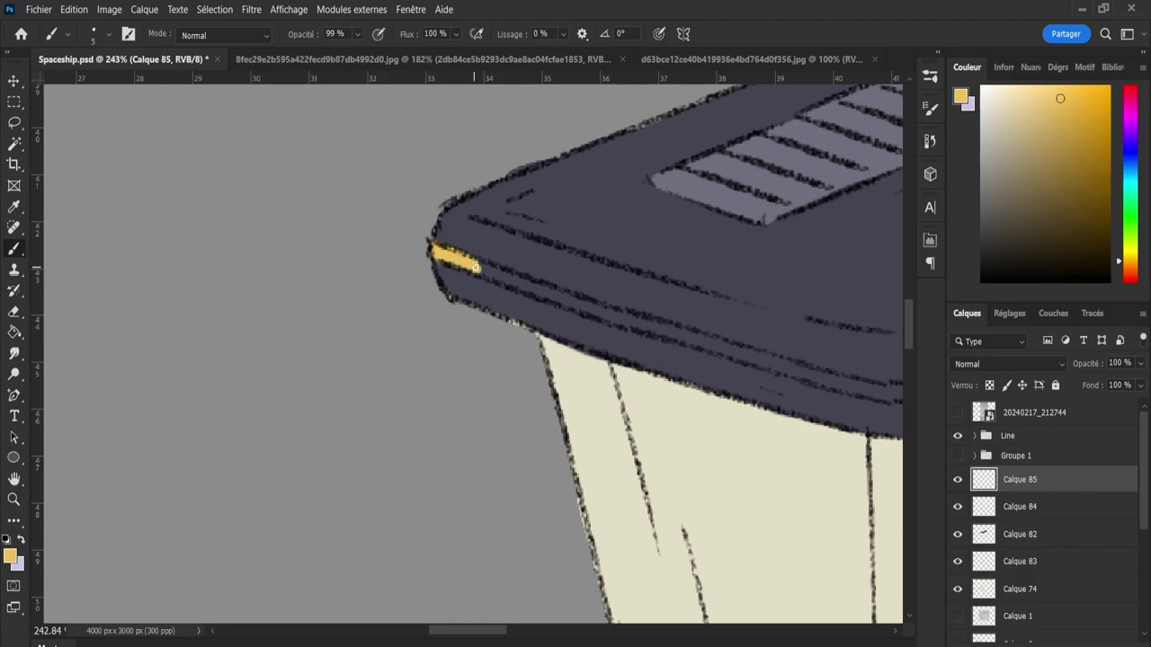
- Paint gold trim along the top's front edge from the left corner, thickening it at the corner
left_click_drag(476, 267, 703, 340)
key("z")
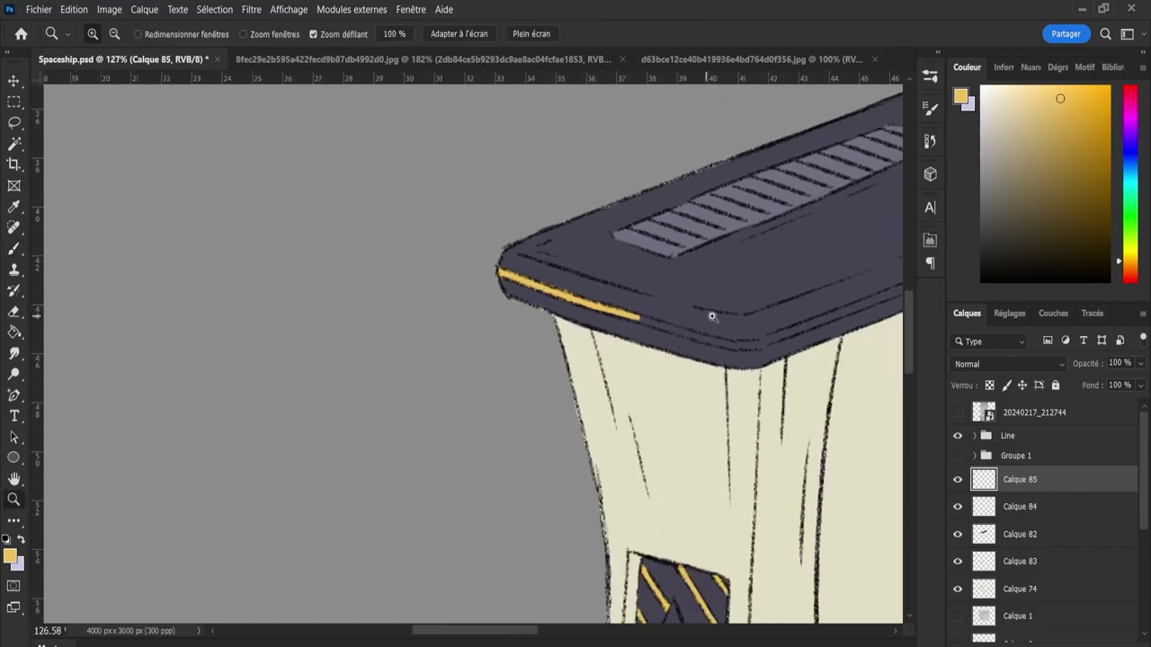
left_click_drag(572, 294, 710, 332)
left_click_drag(559, 330, 569, 334)
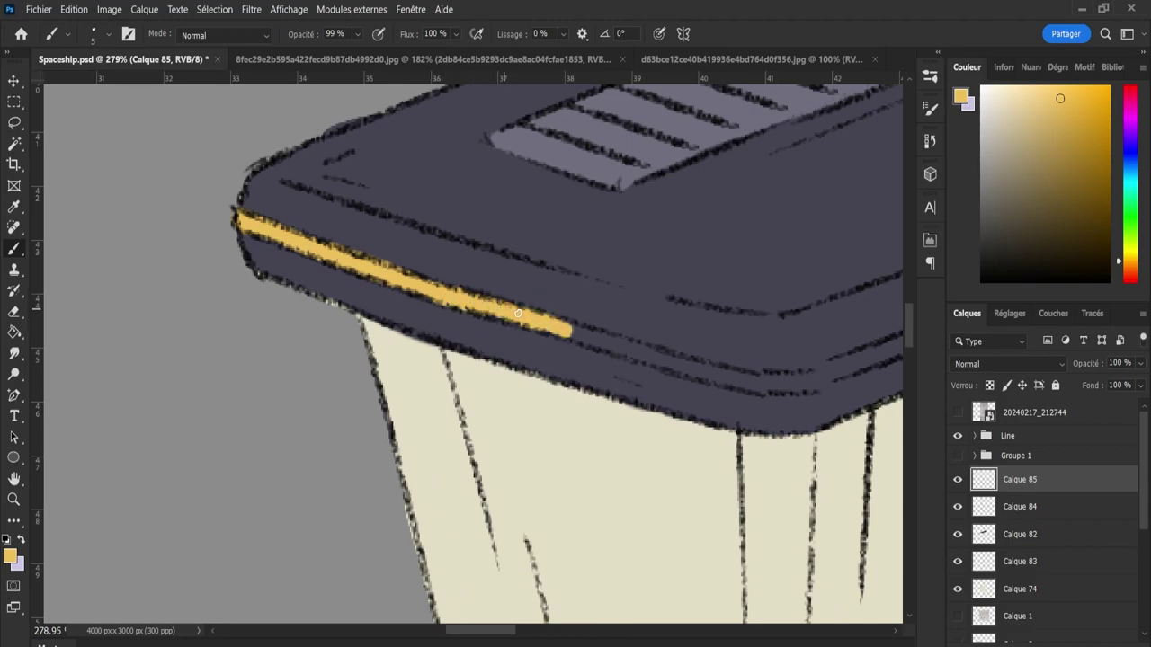
left_click_drag(518, 313, 567, 333)
mouse_move(610, 343)
left_mouse_down()
mouse_move(756, 383)
mouse_move(727, 381)
mouse_move(747, 378)
left_mouse_up()
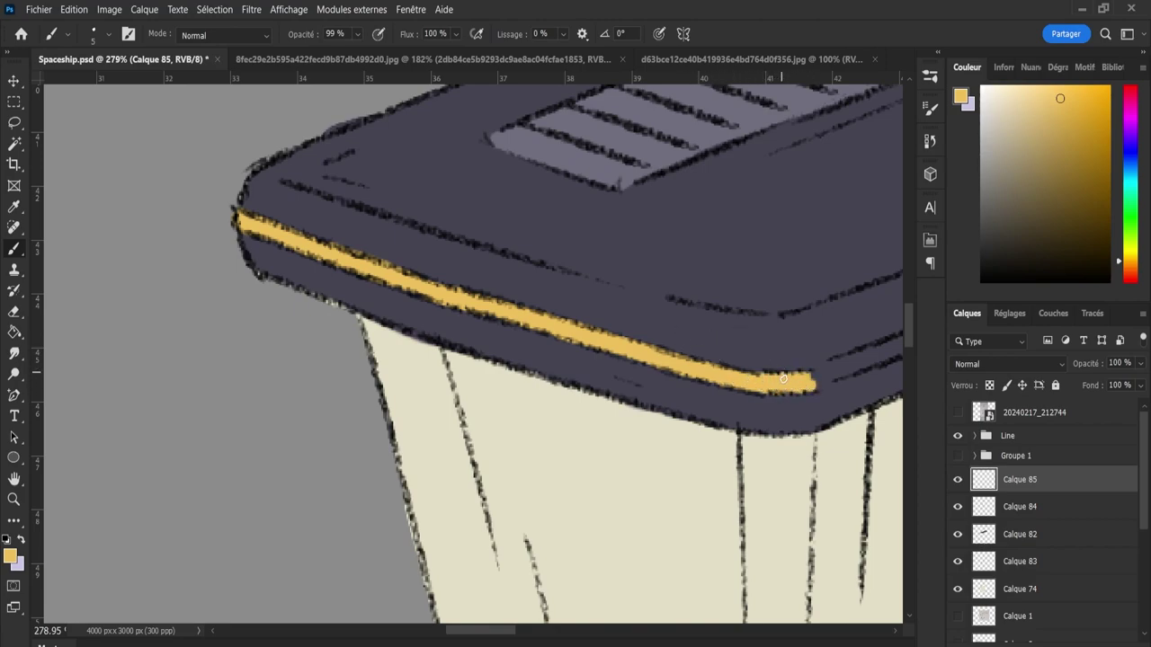
left_click_drag(803, 378, 892, 348)
- Reframe the view and extend the gold trim along the rest of the front edge
left_click(737, 330, "alt")
mouse_move(737, 330)
left_mouse_down()
mouse_move(734, 361)
mouse_move(504, 387)
left_mouse_up()
key("b")
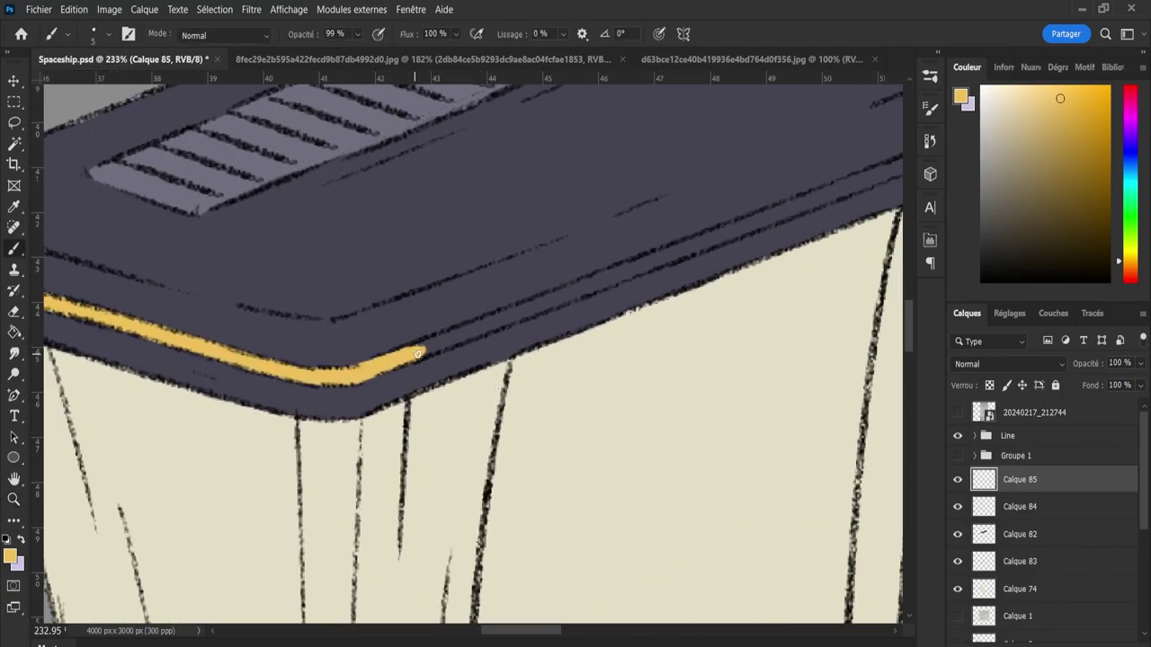
mouse_move(416, 342)
left_mouse_down()
mouse_move(430, 342)
mouse_move(402, 360)
mouse_move(583, 289)
mouse_move(491, 316)
left_mouse_up()
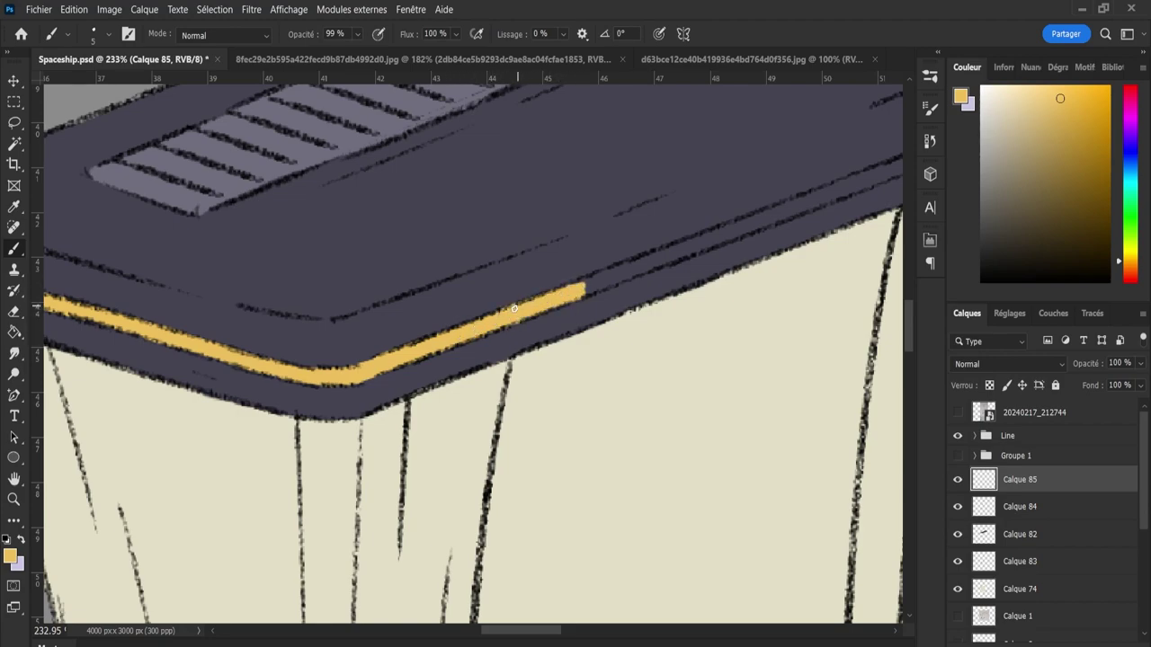
key("e")
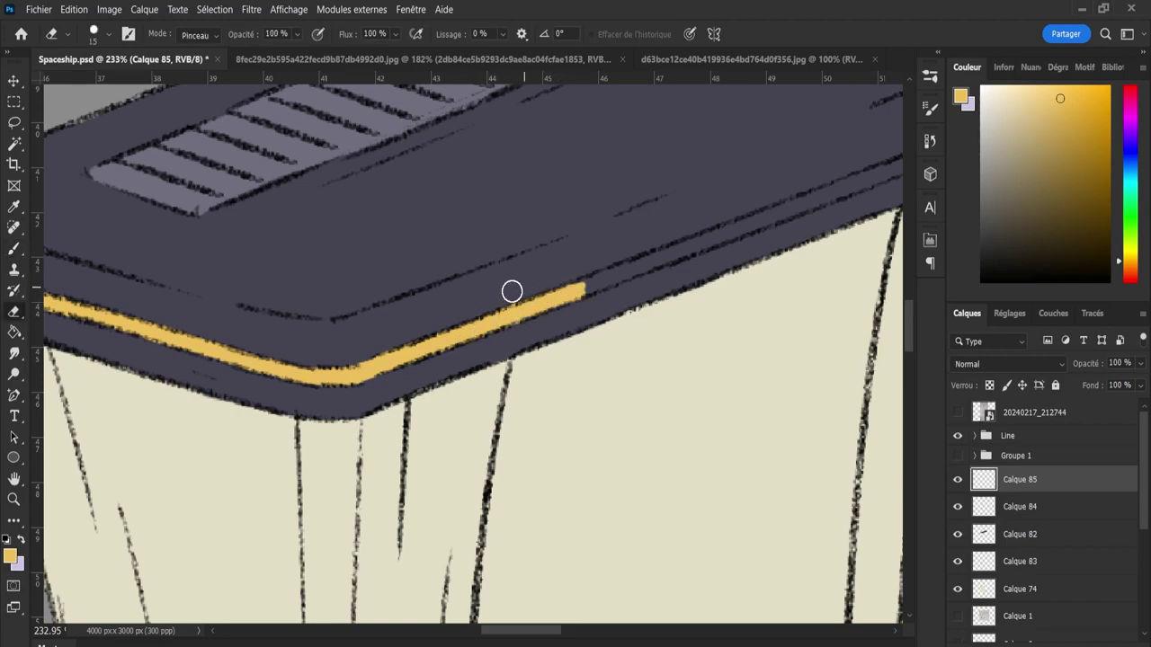
key("b")
mouse_move(584, 286)
left_mouse_down()
mouse_move(568, 291)
mouse_move(693, 244)
mouse_move(685, 225)
left_mouse_up()
- Carry the gold trim on to the top's right end, then zoom out to the whole part
key("e")
key("b")
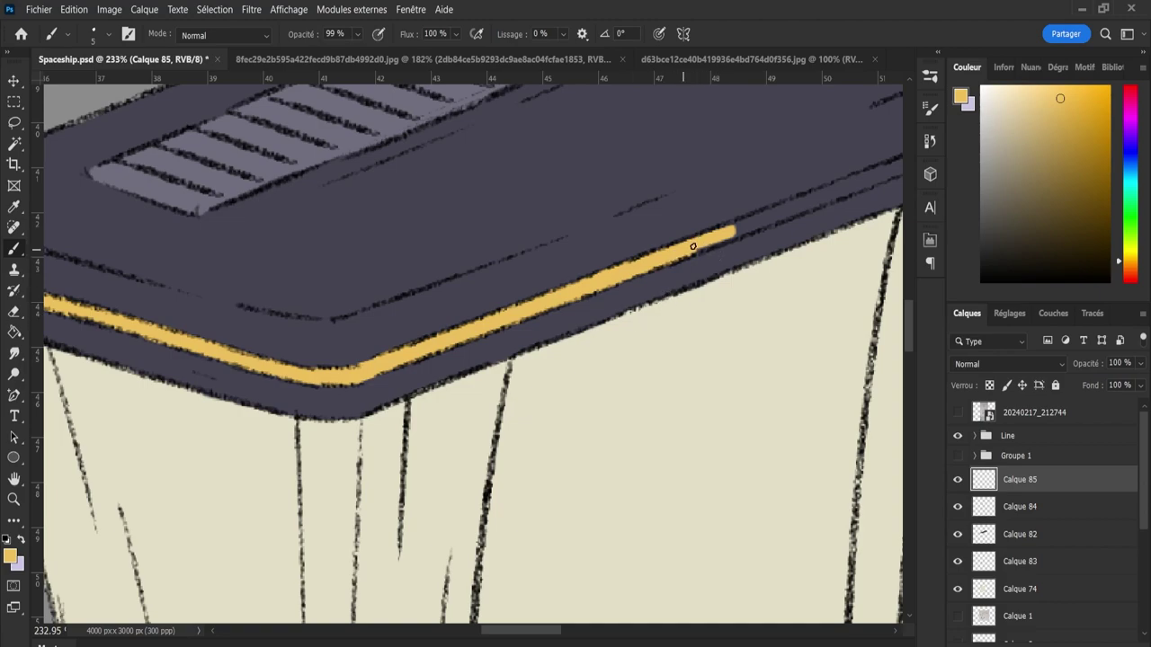
left_click_drag(661, 260, 884, 174)
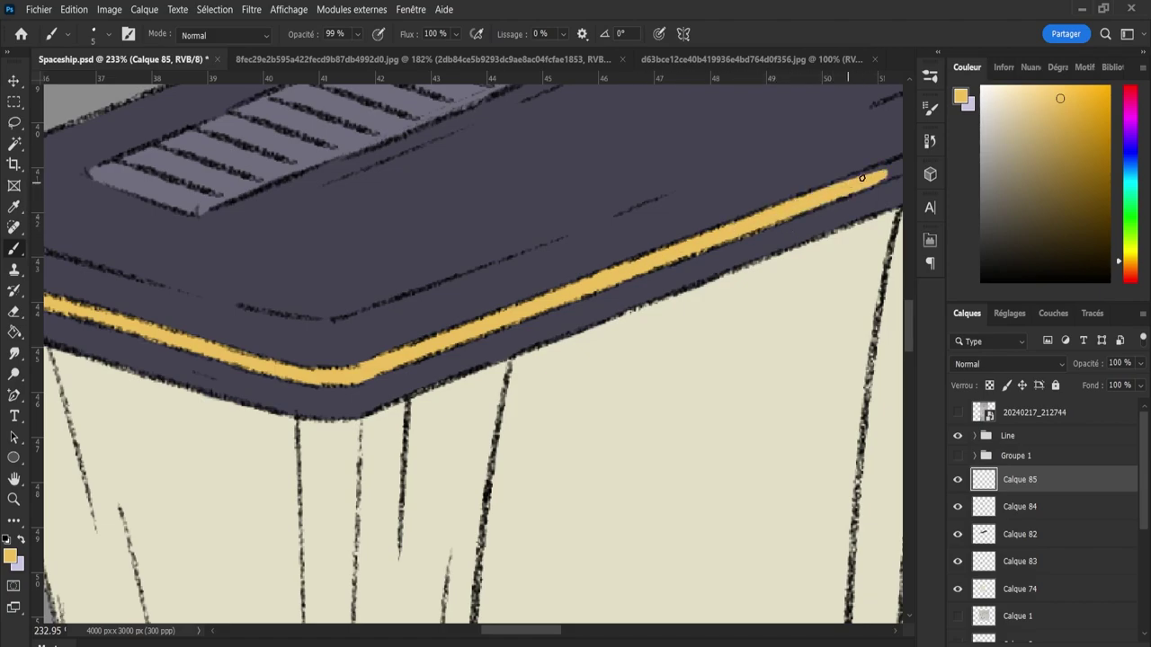
mouse_move(818, 195)
left_mouse_down()
mouse_move(899, 167)
mouse_move(852, 191)
left_mouse_up()
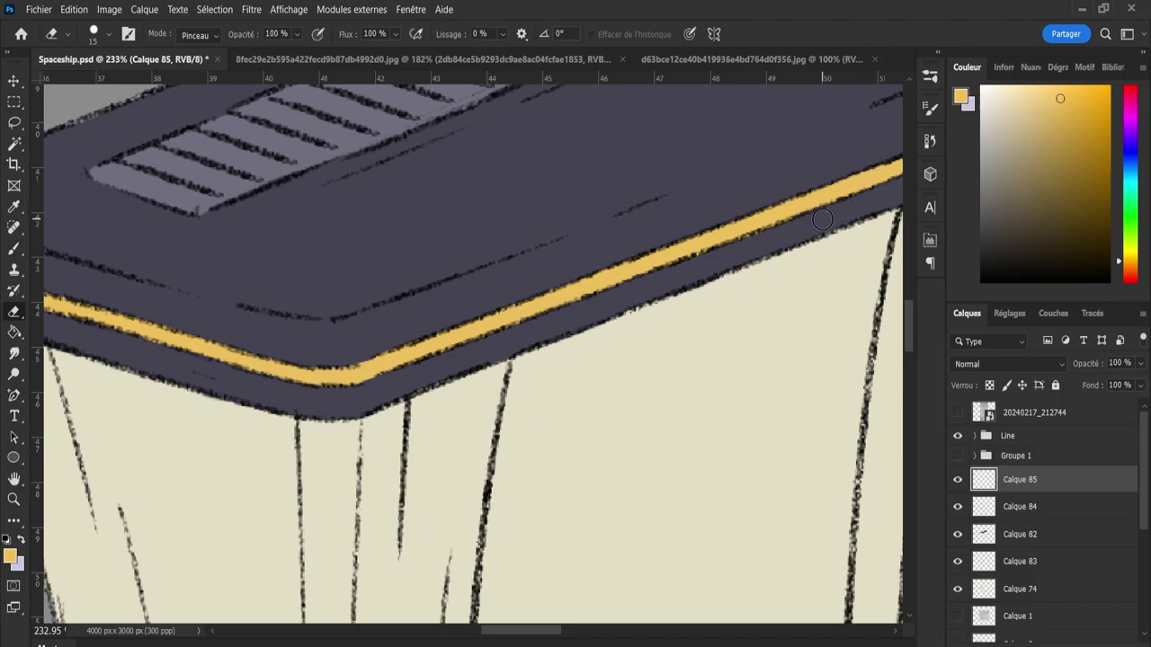
key("z")
mouse_move(758, 223)
left_mouse_down()
mouse_move(650, 255)
mouse_move(718, 352)
left_mouse_up()
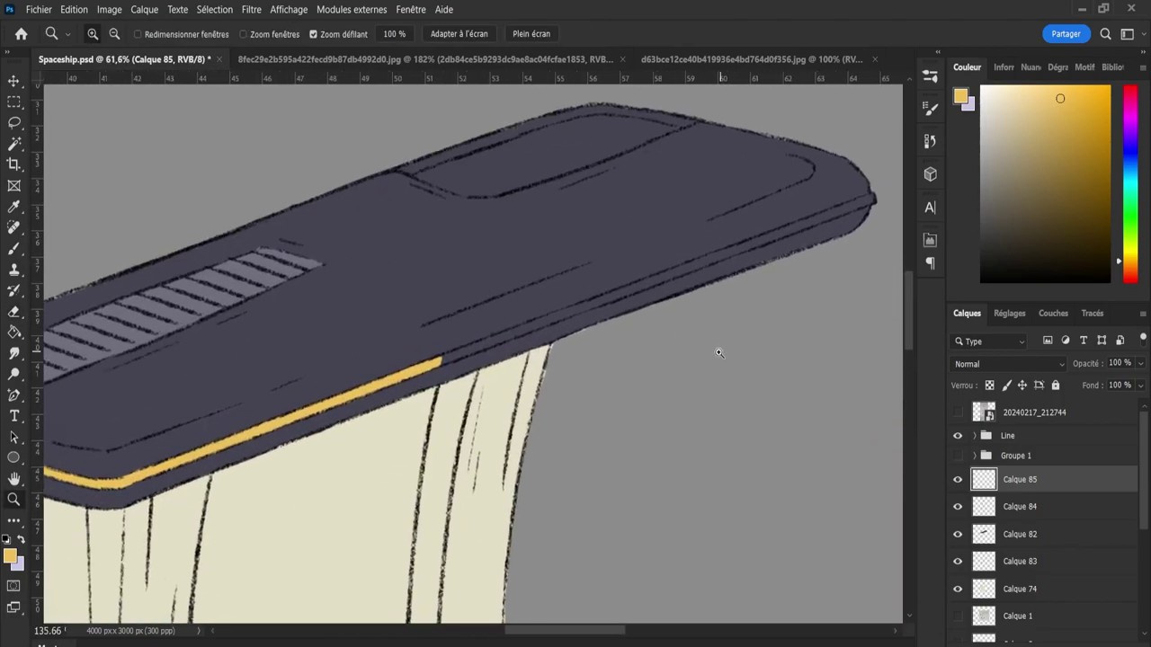
- Extend the yellow trim along the hull's lower edge toward the tip
left_click(718, 353)
key("b")
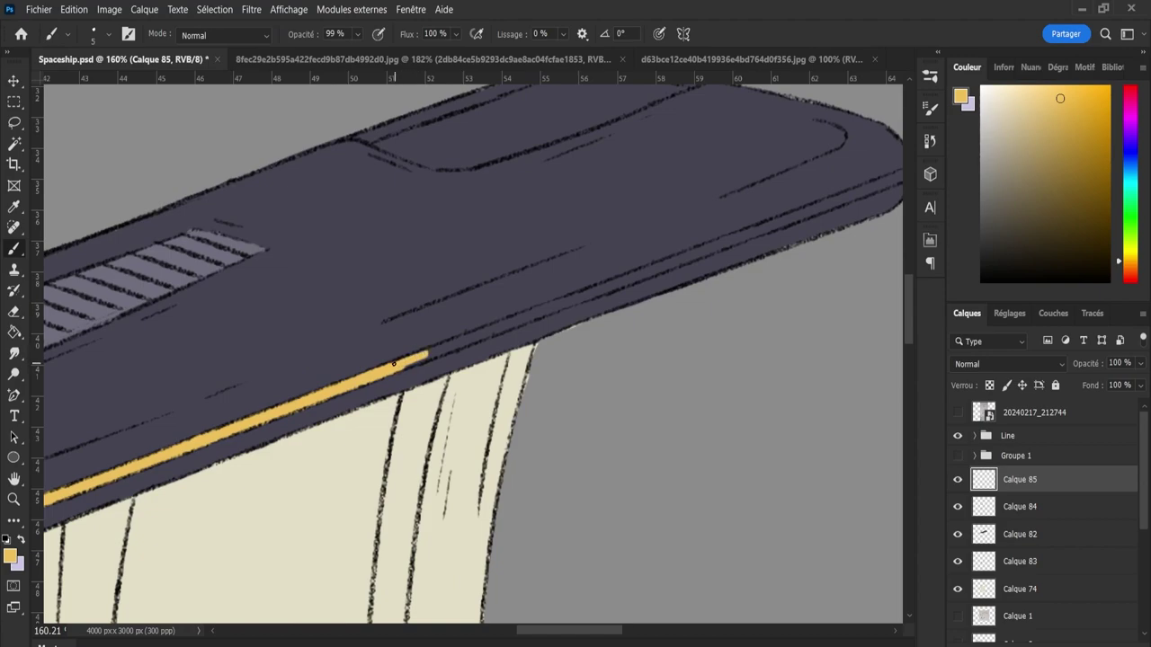
left_click_drag(435, 353, 558, 308)
left_click_drag(500, 330, 708, 252)
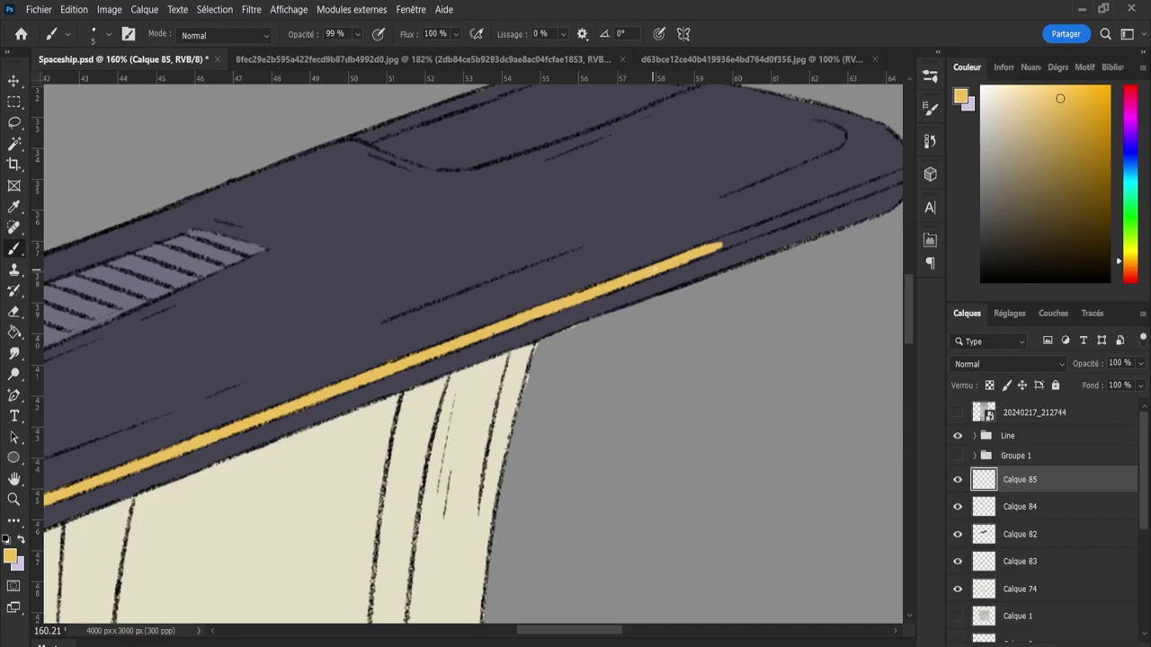
left_click_drag(706, 251, 862, 197)
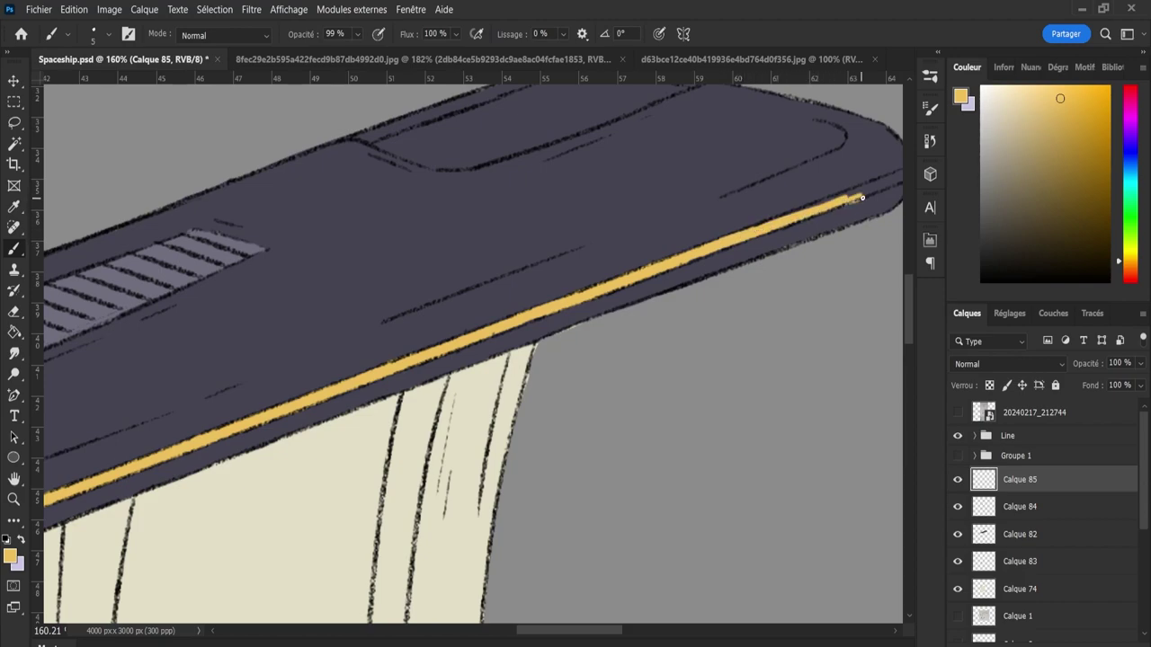
- Carry the yellow trim all the way to the hull tip, then view the whole part
key("z")
mouse_move(647, 252)
left_mouse_down()
mouse_move(825, 227)
mouse_move(796, 244)
left_mouse_up()
key("b")
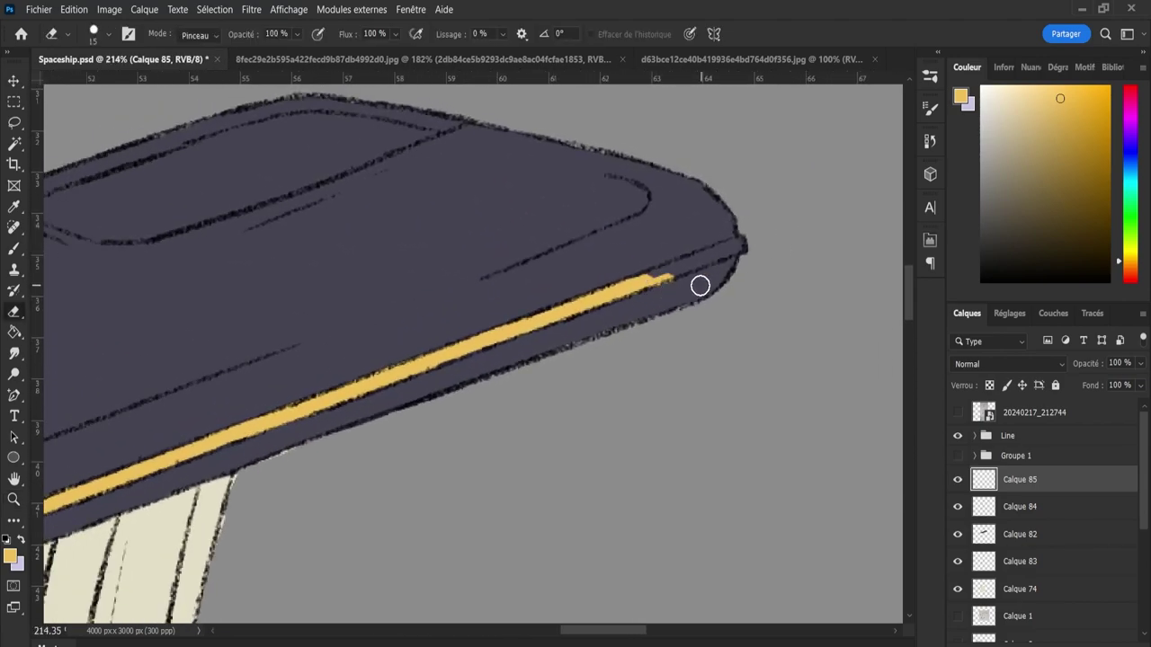
left_click_drag(652, 274, 729, 246)
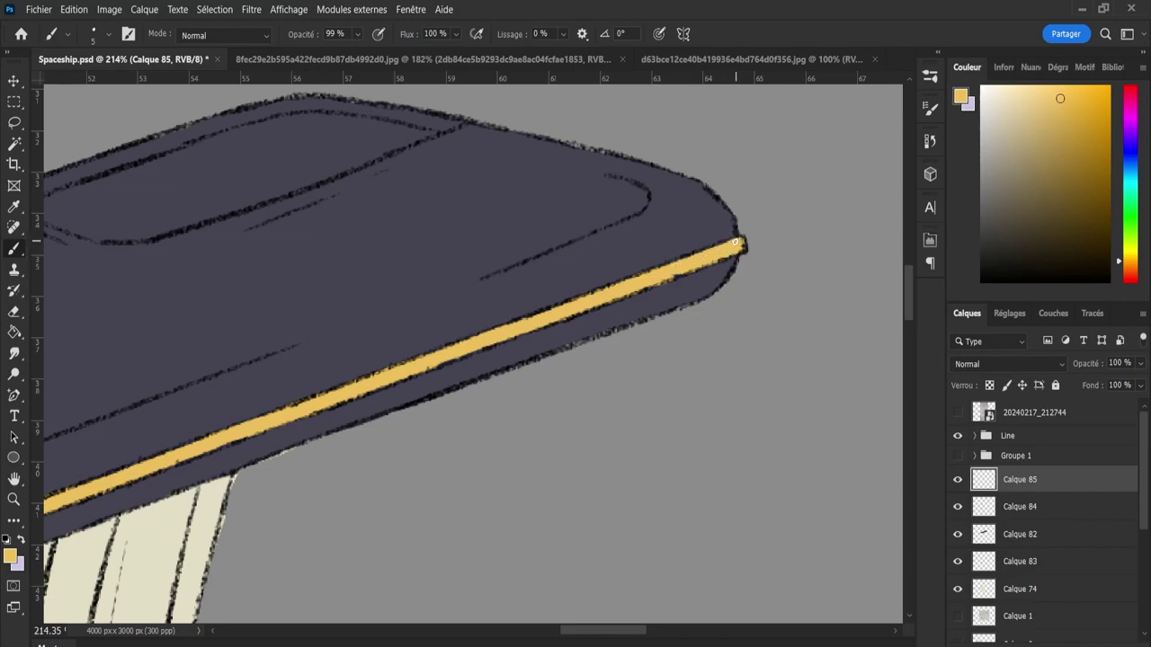
key("z")
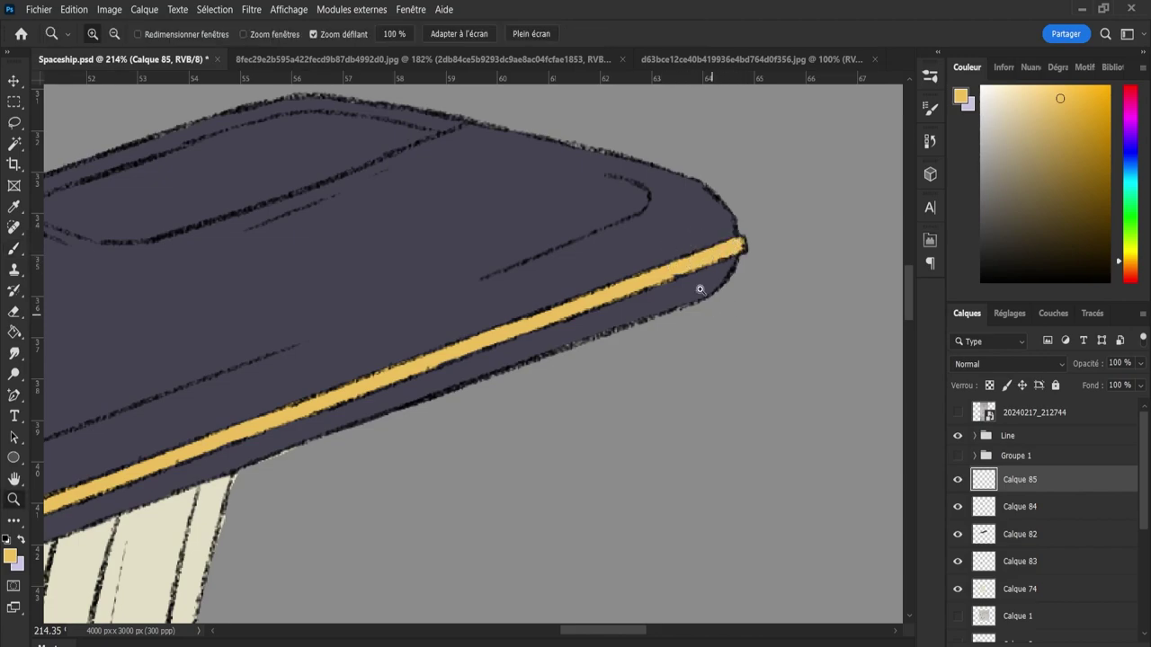
scroll(699, 288, "down", 3)
scroll(660, 247, "down", 2)
scroll(696, 297, "down", 2)
scroll(648, 306, "up", 2)
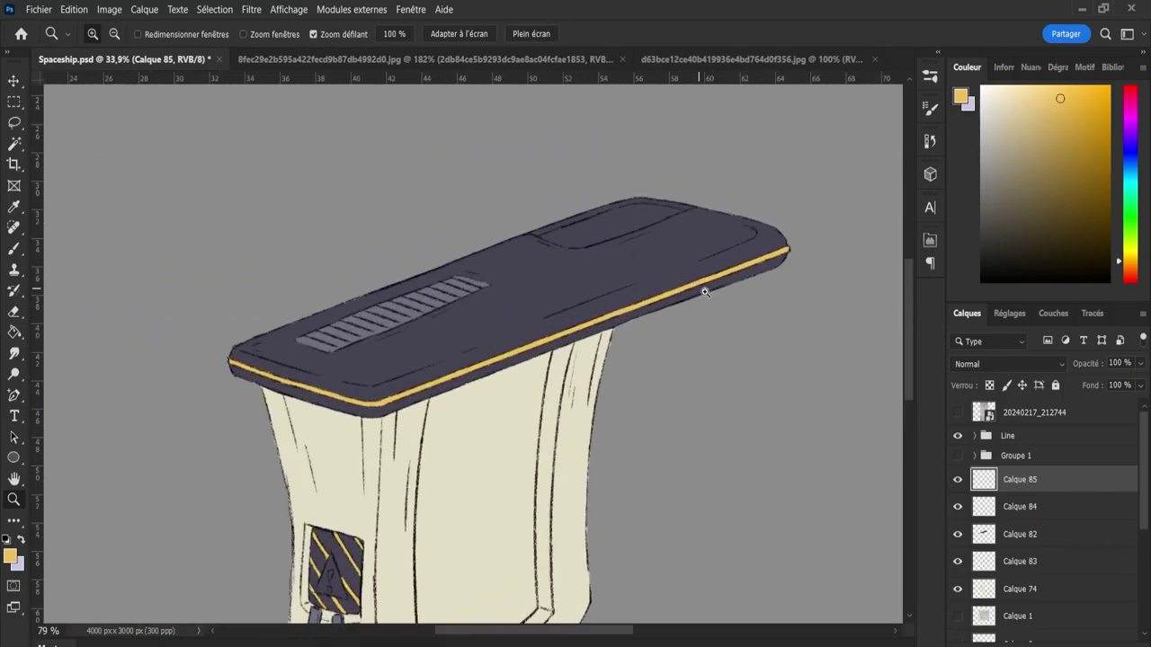
scroll(503, 202, "up", 2)
scroll(516, 206, "up", 2)
- Paint yellow trim along the raised back panel's top edge, thickening its right end
key("b")
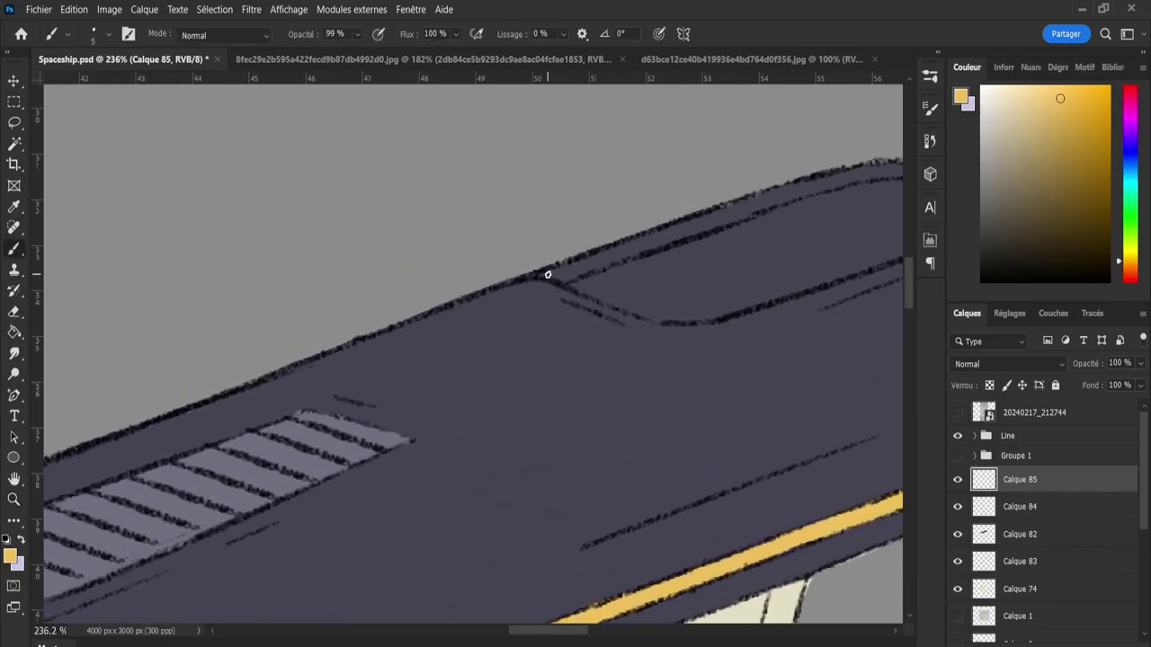
left_click_drag(547, 274, 705, 220)
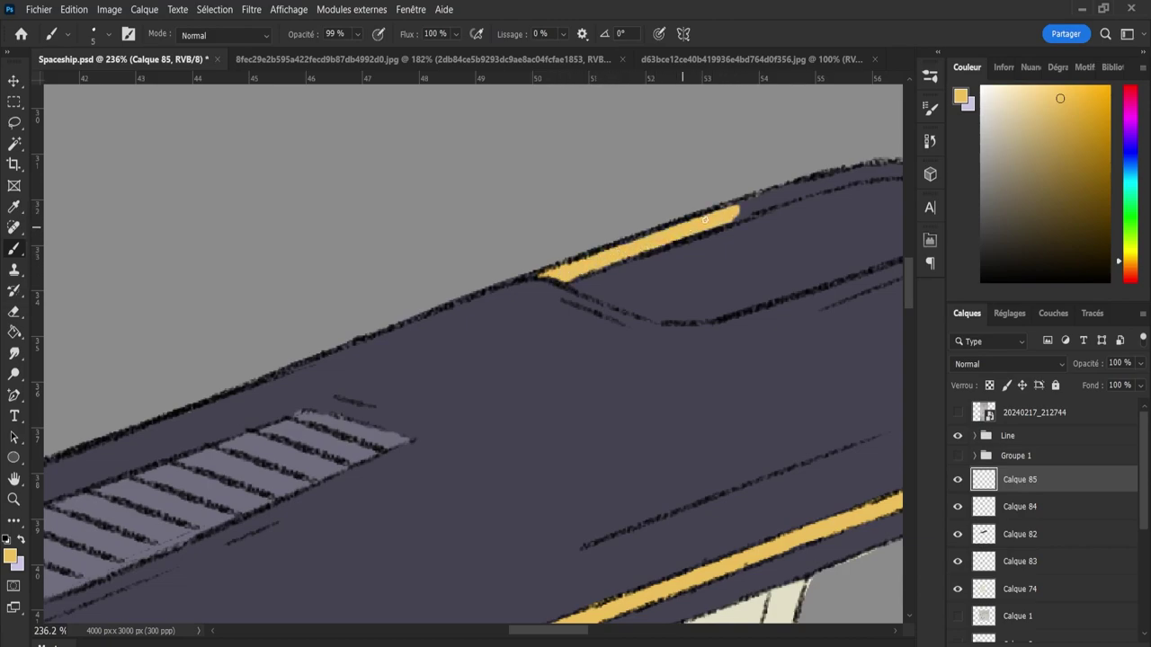
scroll(705, 220, "down", 3)
scroll(635, 234, "up", 3)
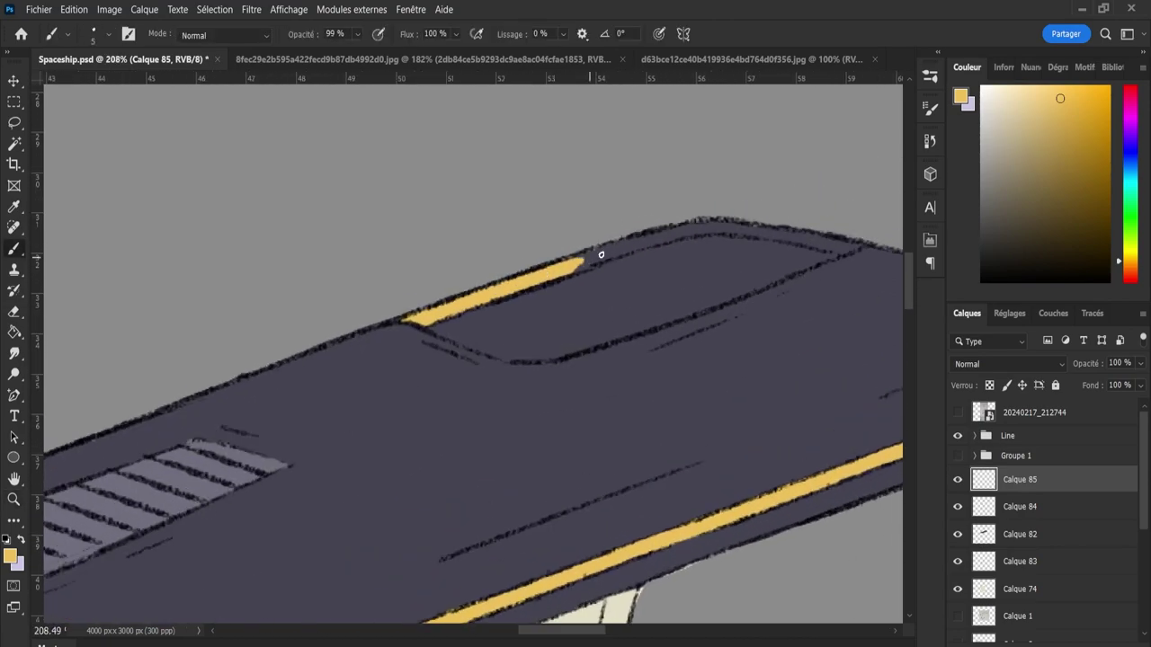
left_click_drag(600, 254, 710, 230)
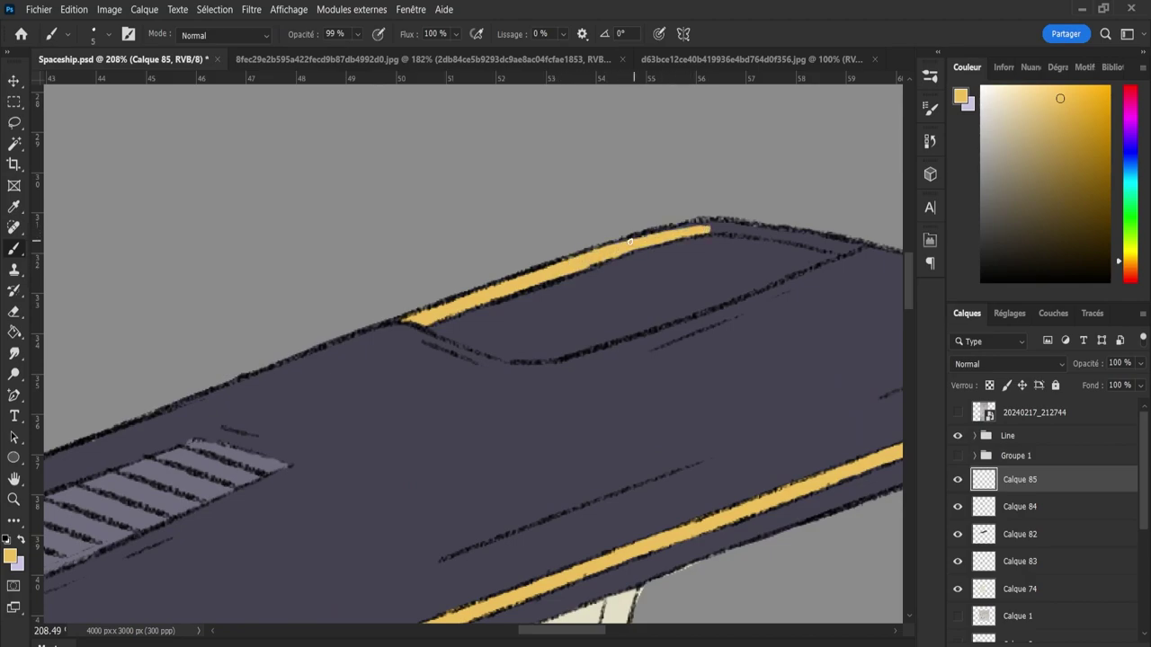
mouse_move(630, 242)
left_mouse_down()
mouse_move(720, 225)
mouse_move(845, 243)
left_mouse_up()
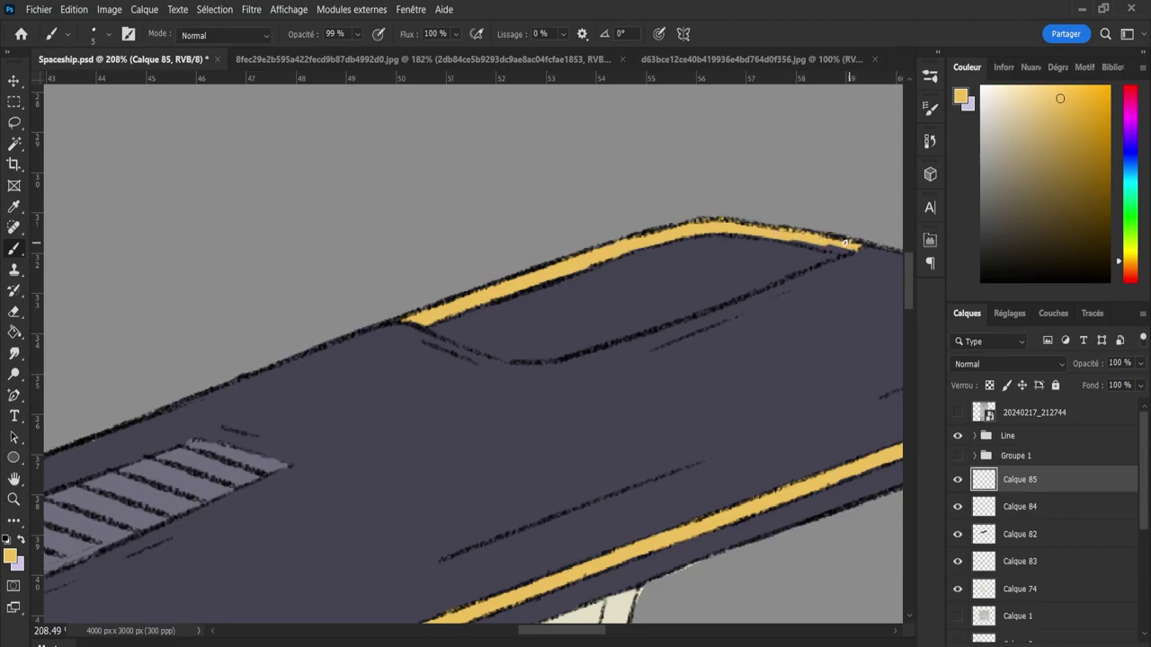
left_click_drag(845, 242, 823, 248)
- Zoom out to the whole spaceship part and save the painting with Ctrl+S
key("z")
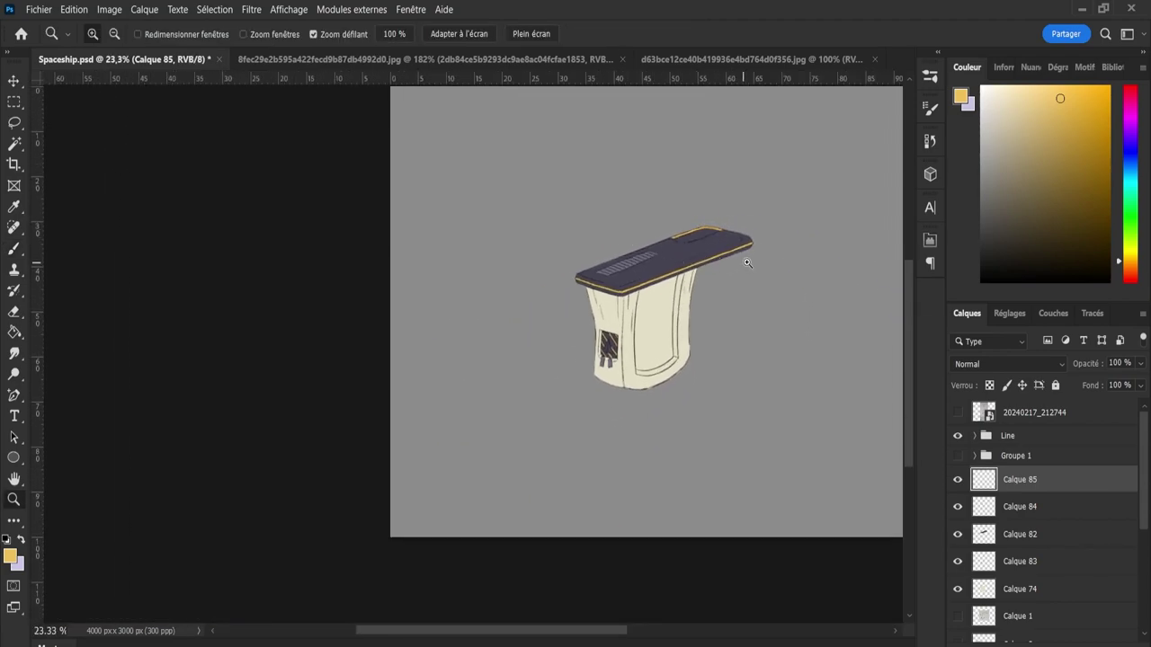
left_click_drag(695, 227, 756, 236)
key("ctrl+s")
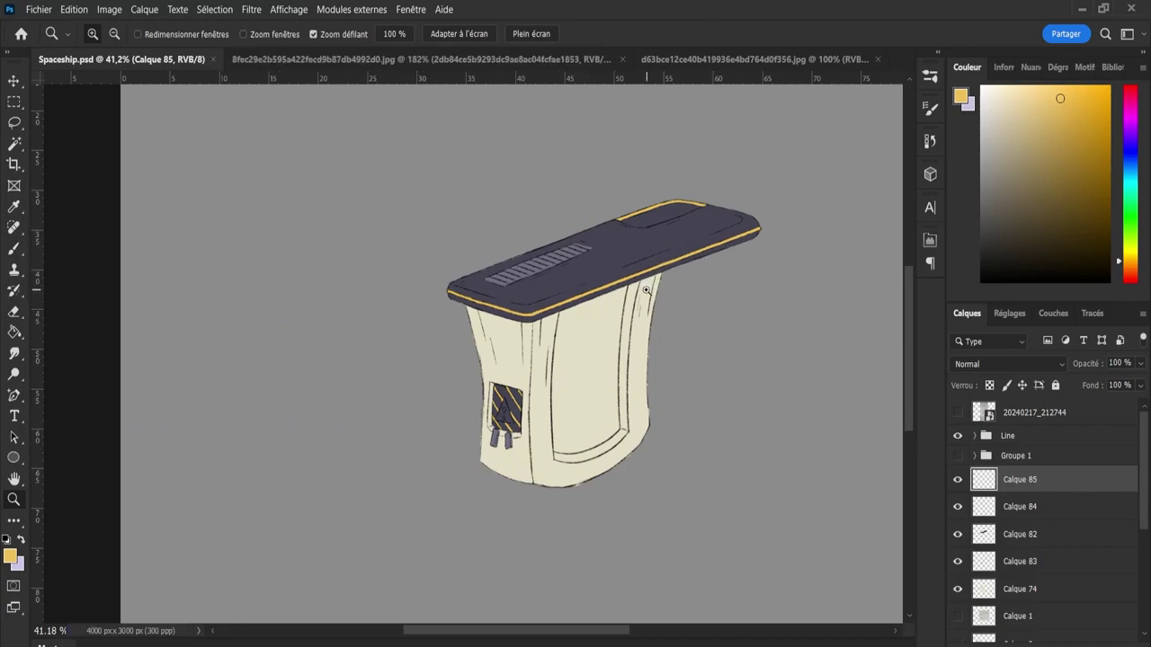
left_click_drag(646, 288, 657, 296)
left_click_drag(609, 351, 590, 359)
left_click_drag(561, 453, 567, 502)
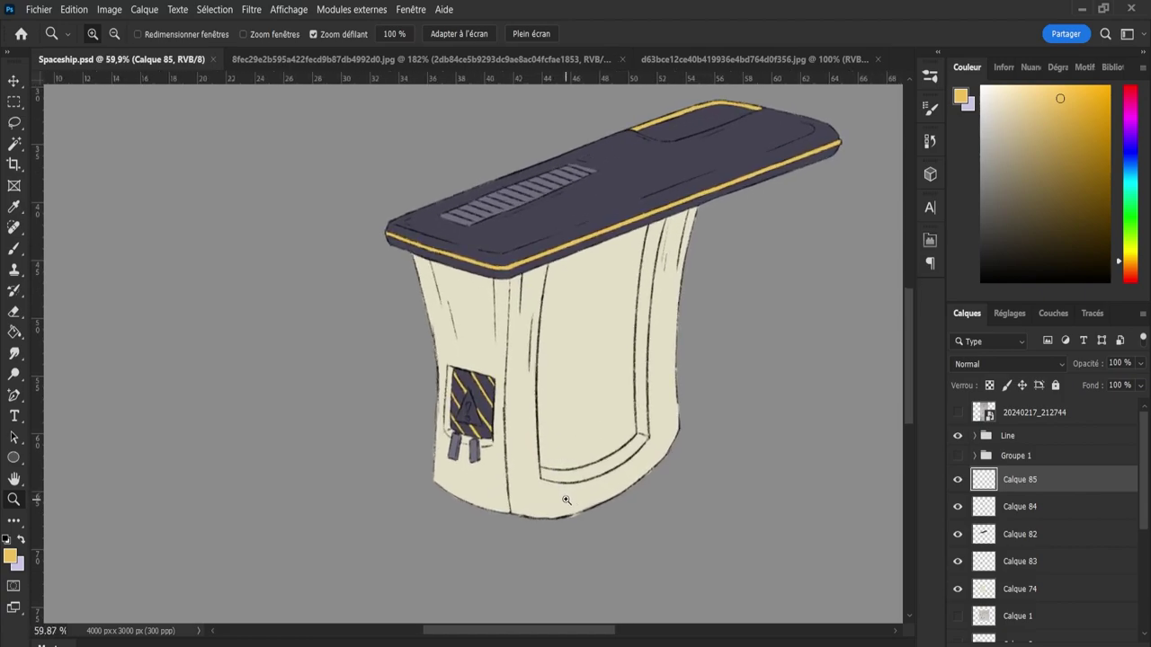
- Sample a deeper orange and paint the hazard sticker's warning triangle with it
key("i")
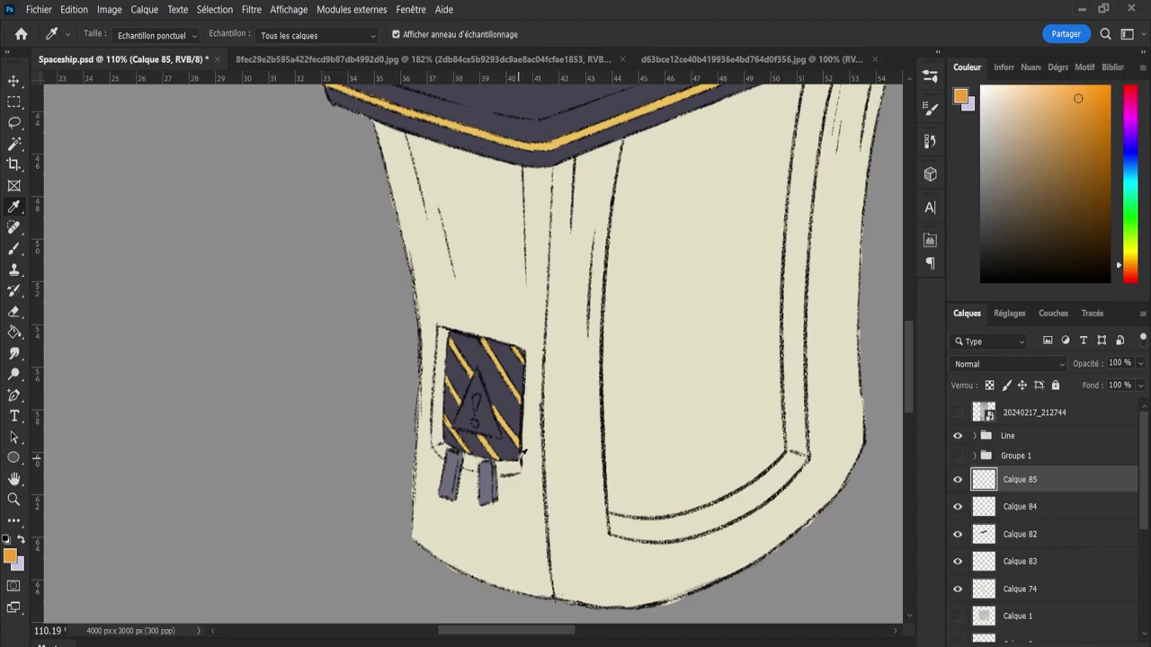
key("b")
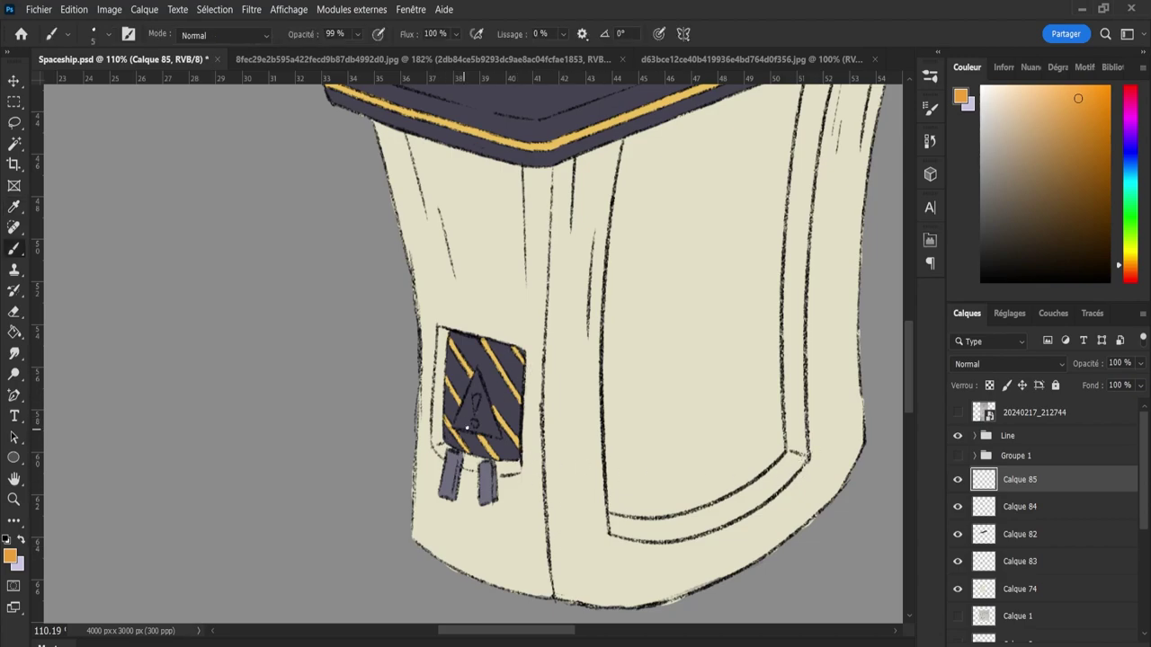
mouse_move(473, 412)
left_mouse_down()
mouse_move(483, 422)
mouse_move(486, 401)
left_mouse_up()
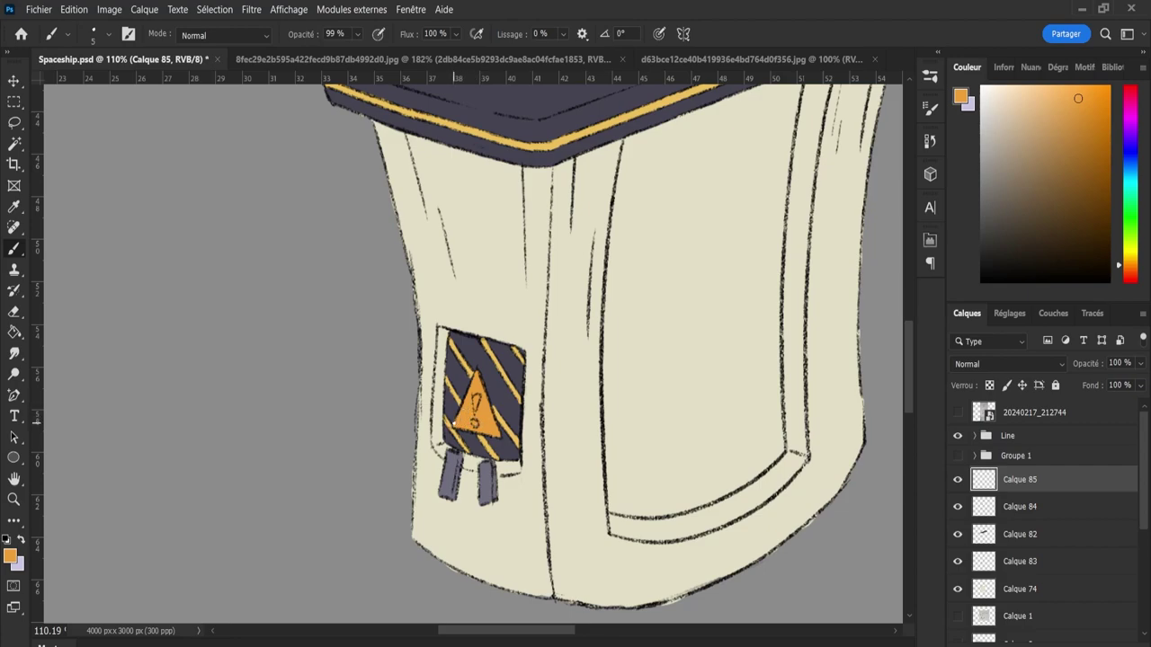
key("Tab")
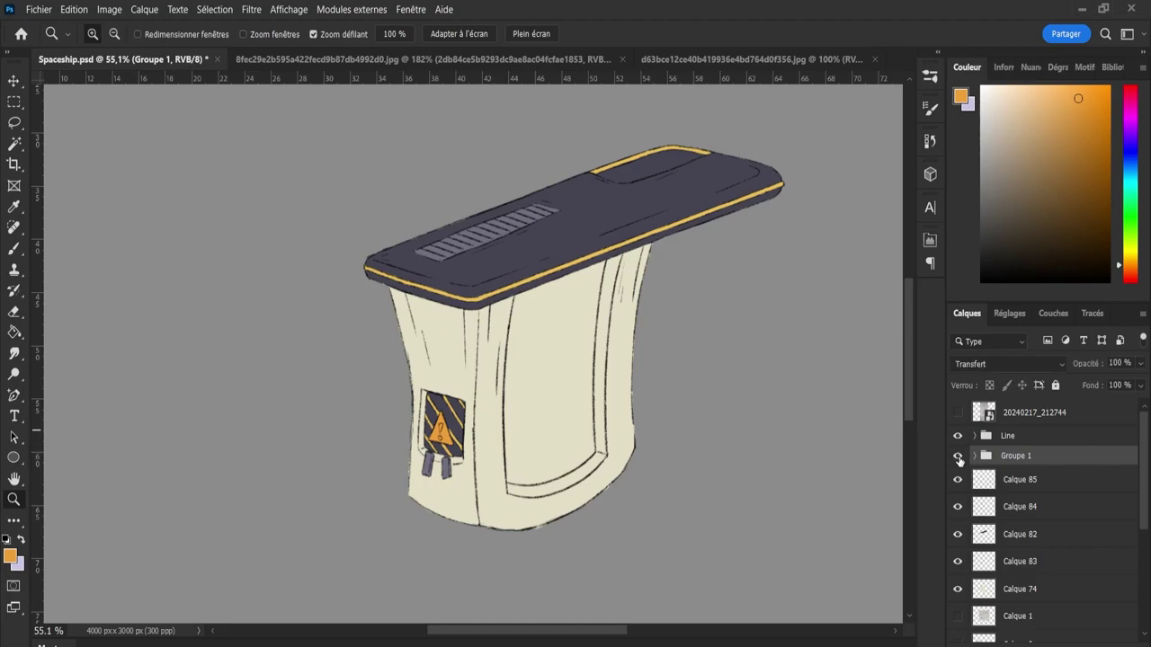
- Check Groupe 1 and Calque 85 visibility, then add new layer Calque 86 above Calque 85
left_click(957, 456)
left_click(960, 482)
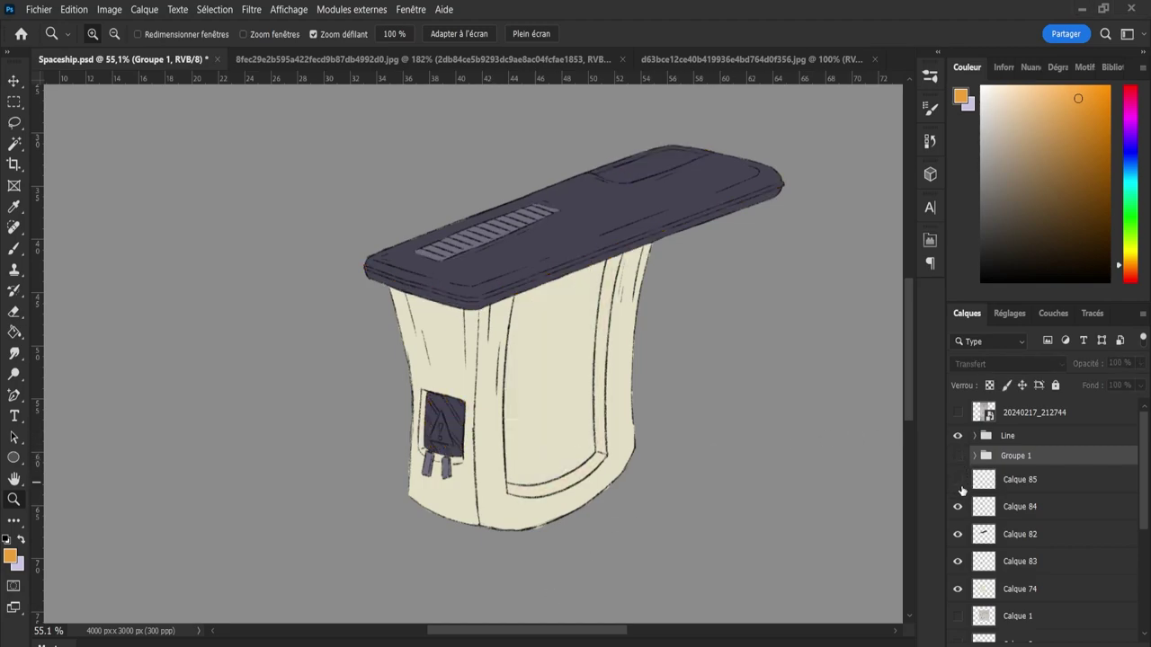
left_click(988, 486)
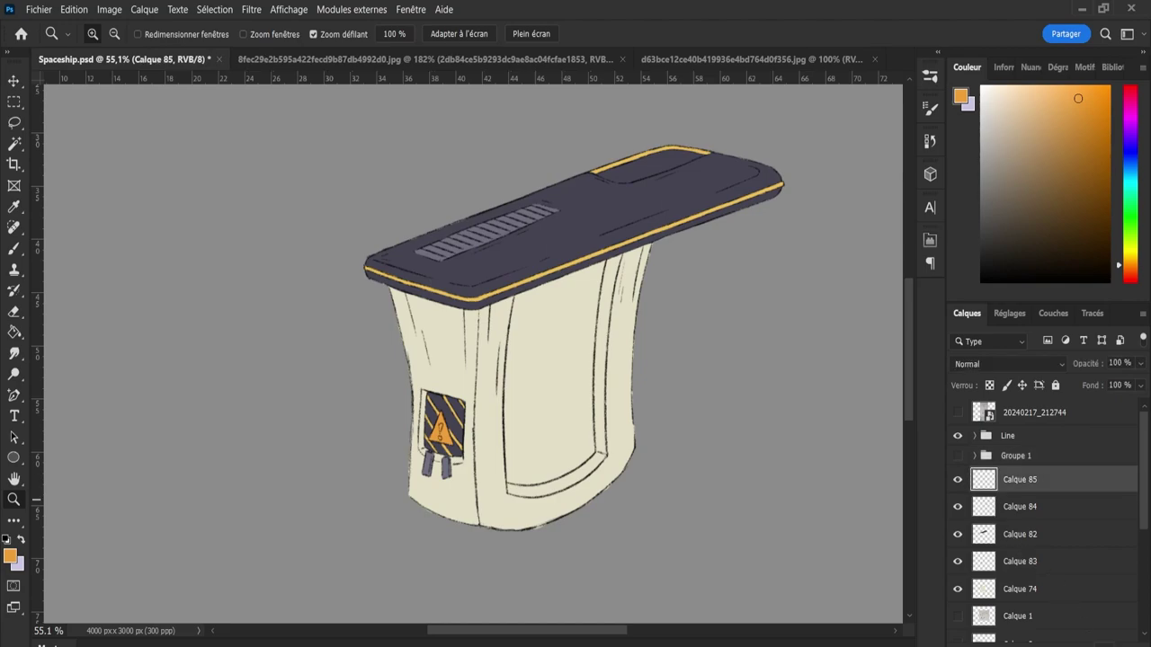
key("ctrl+shift+alt+n")
- Fill the large door panel lavender, undoing the stray orange and top-surface fills
key("g")
left_click(565, 409)
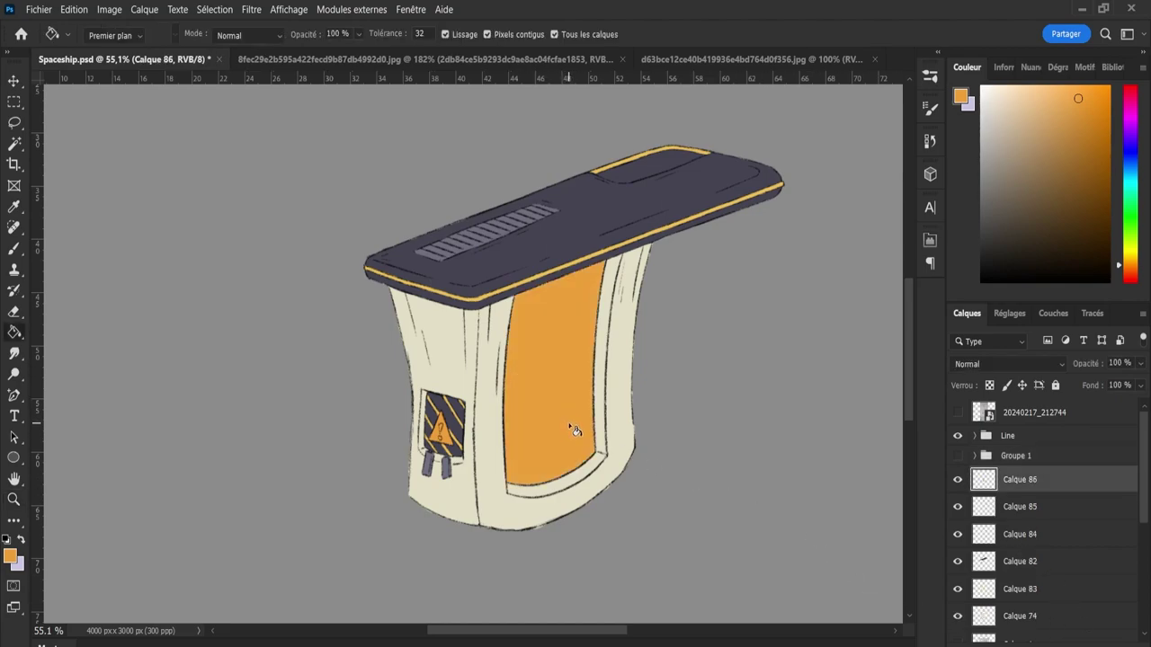
key("ctrl+z")
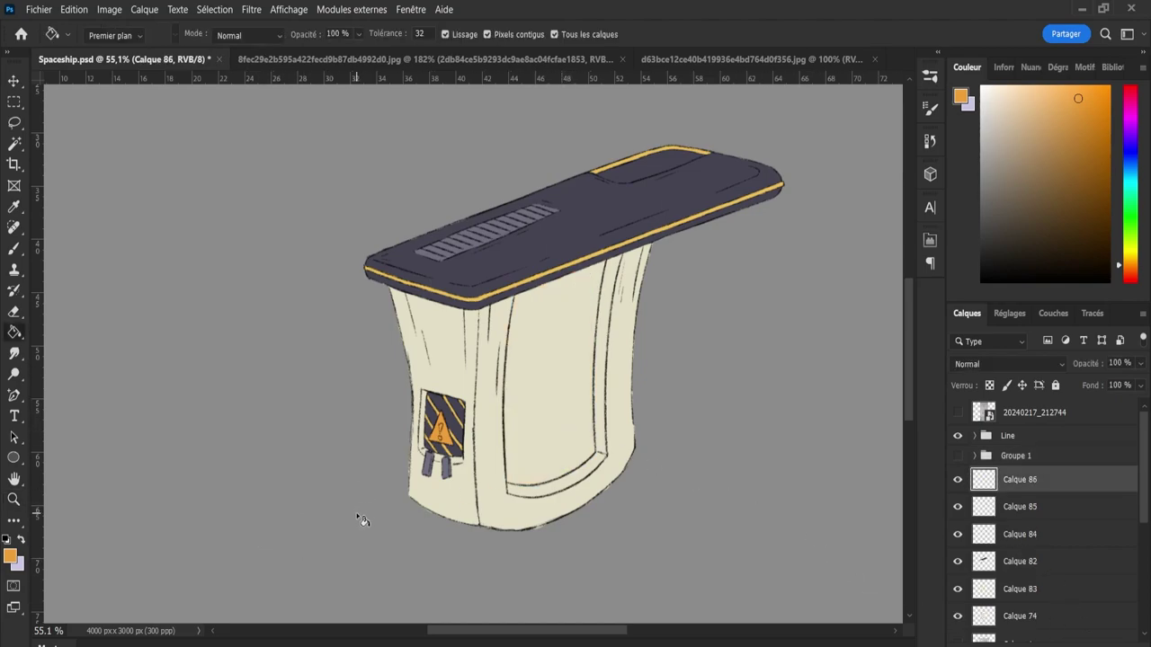
key("x")
key("i")
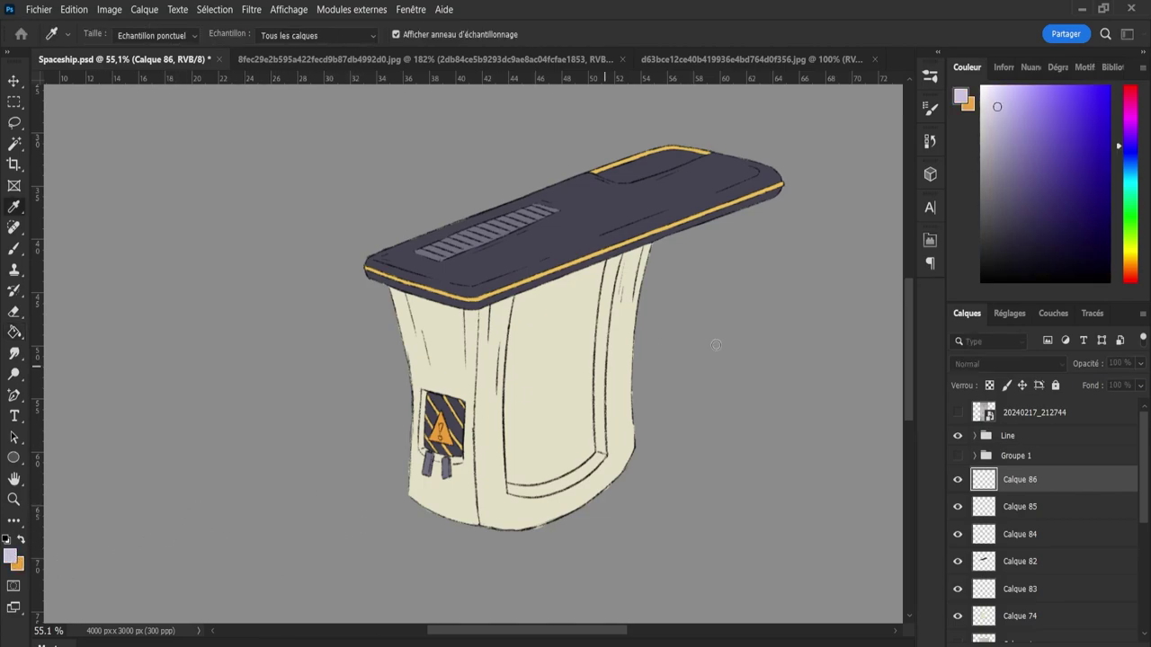
key("g")
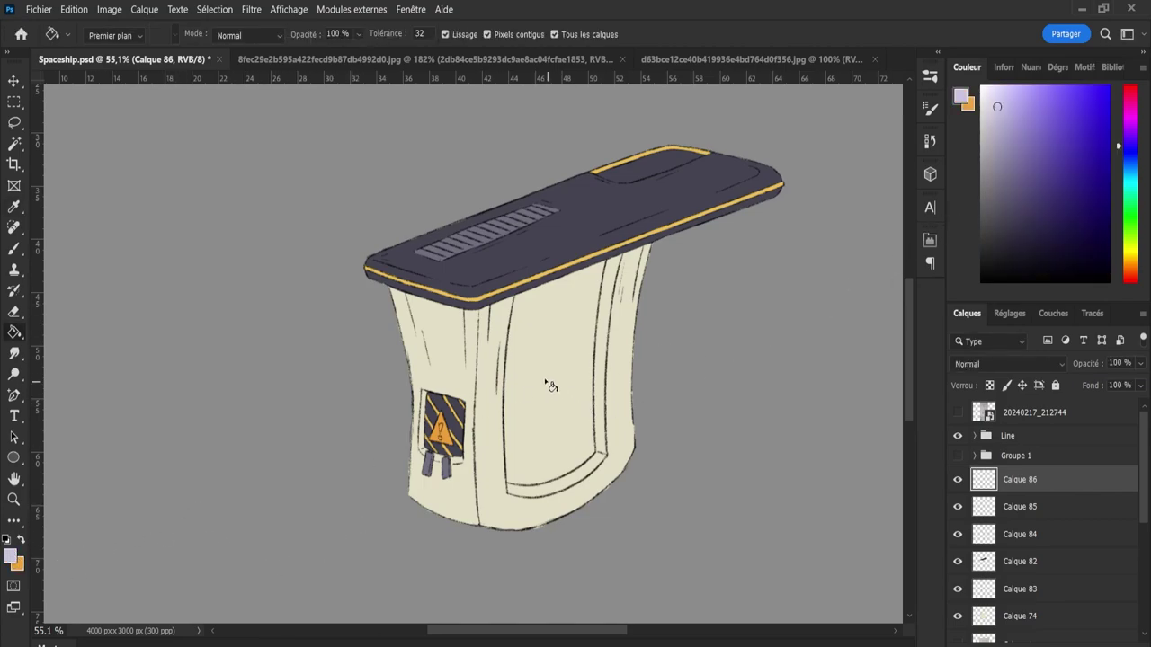
left_click(552, 385)
left_click(670, 178)
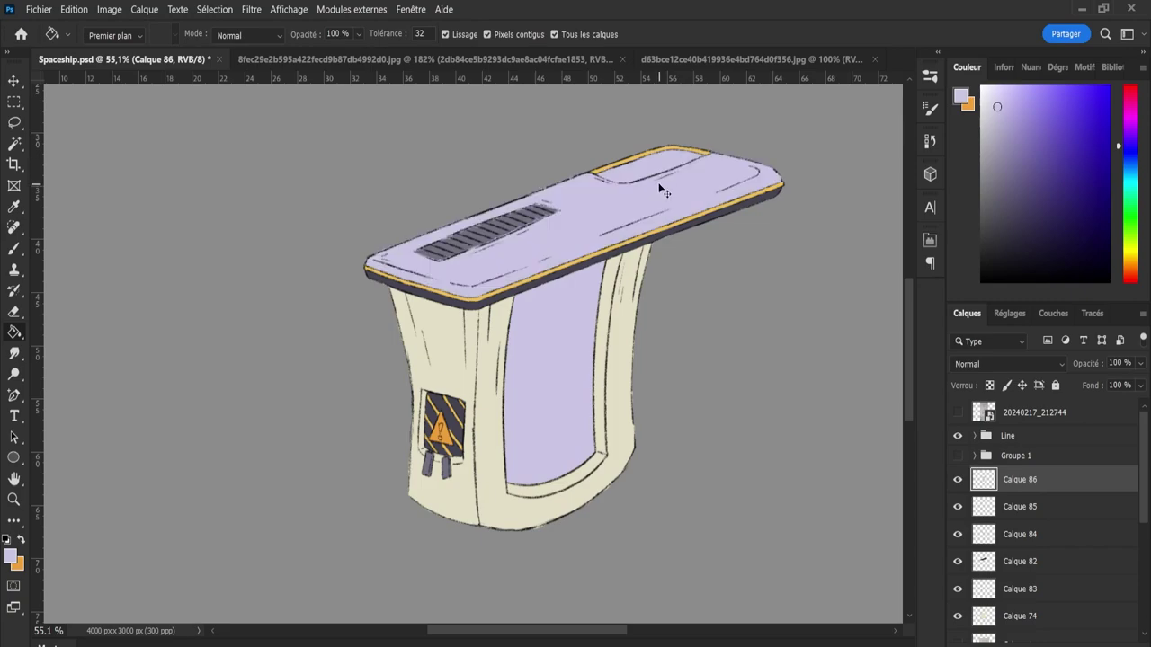
key("ctrl+z")
- Brush a broad pale lavender highlight across the top's raised rear panel
key("z")
left_click_drag(665, 167, 710, 165)
key("b")
mouse_move(575, 223)
left_mouse_down()
mouse_move(643, 204)
mouse_move(640, 193)
mouse_move(555, 218)
mouse_move(576, 242)
mouse_move(600, 236)
mouse_move(654, 186)
mouse_move(697, 169)
left_mouse_up()
key("bracketright")
key("bracketright")
key("bracketright")
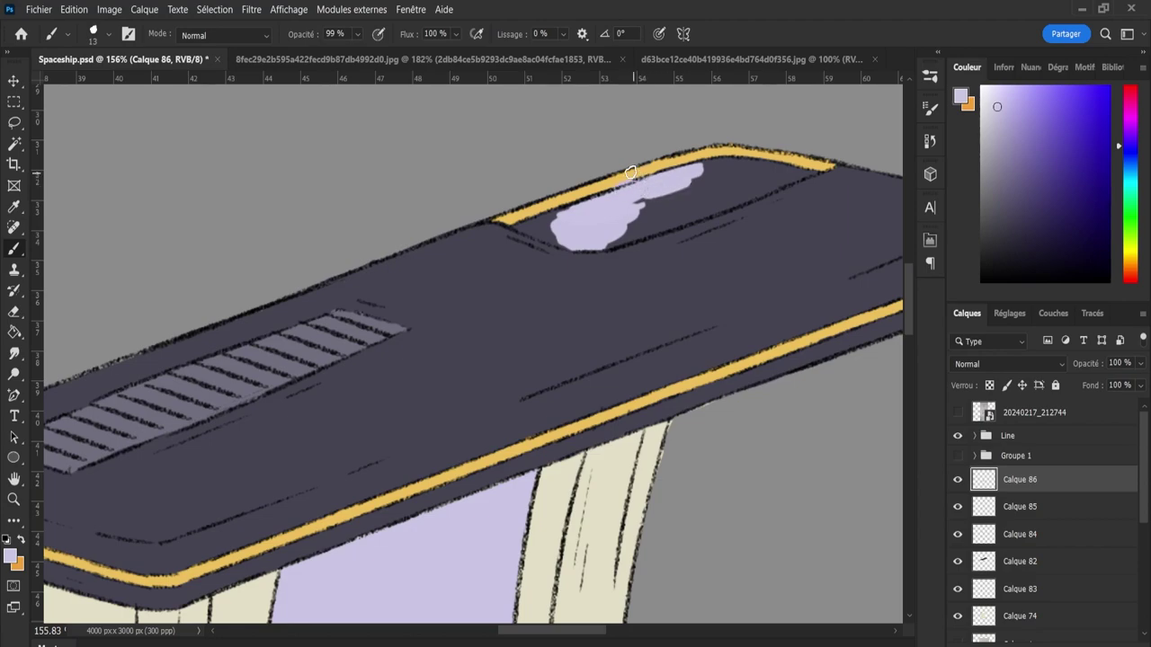
key("e")
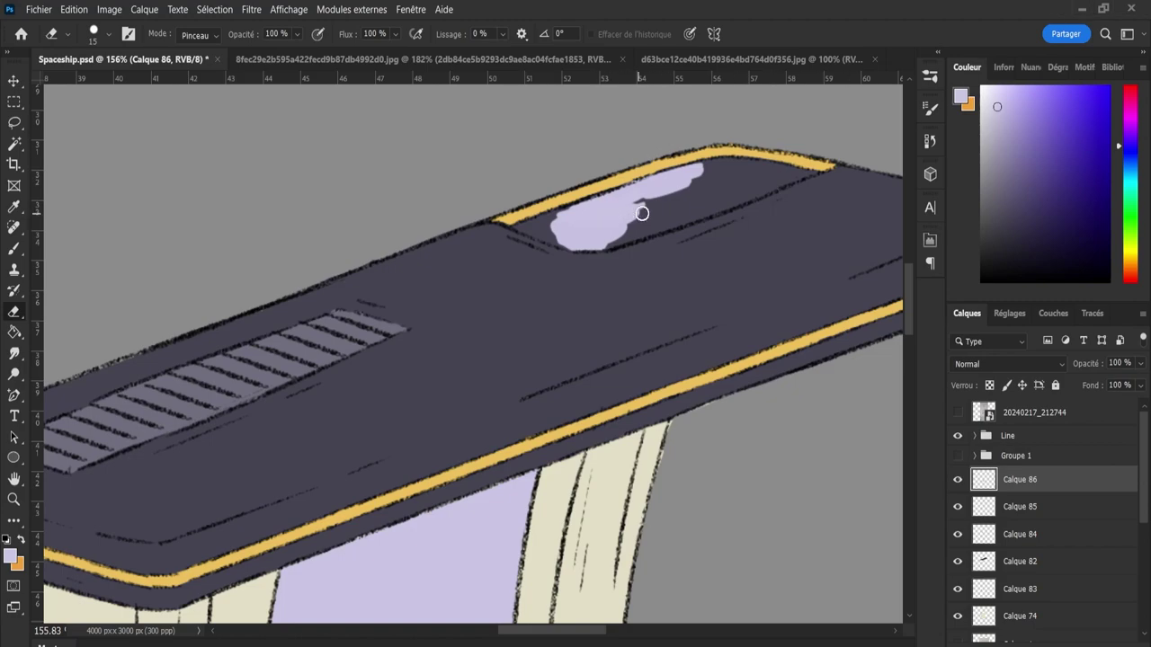
- Brush lavender into the top screen inset on Calque 86 up to the yellow edge, erasing overspill
key("b")
mouse_move(662, 233)
left_mouse_down()
mouse_move(640, 211)
mouse_move(599, 223)
mouse_move(616, 210)
mouse_move(611, 237)
left_mouse_up()
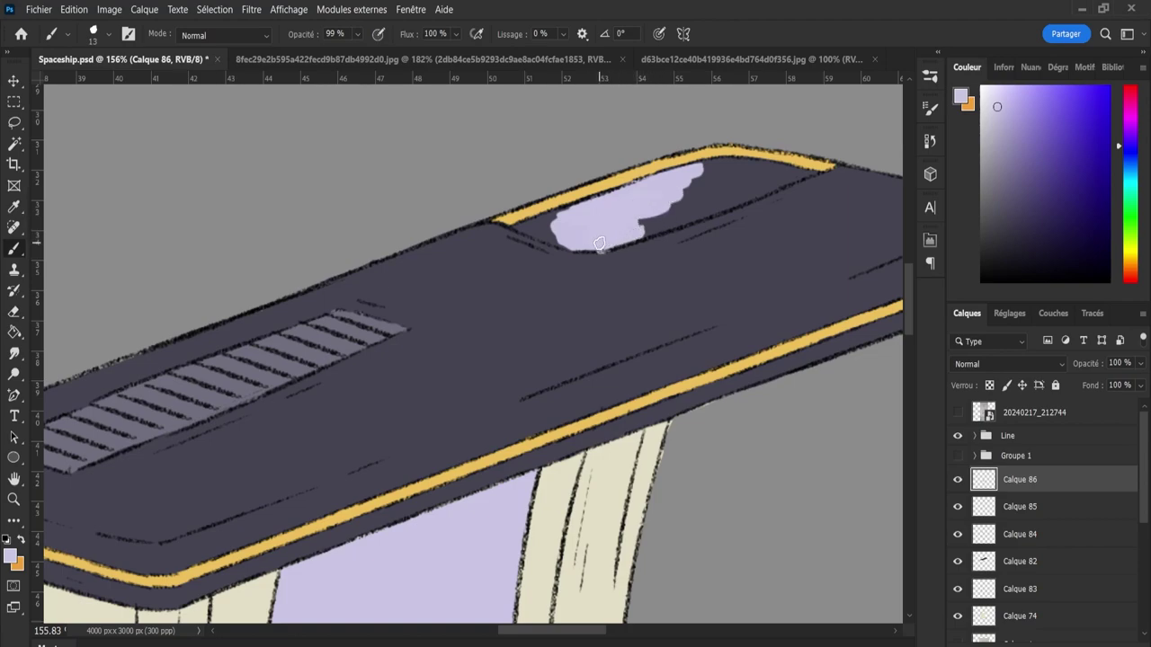
key("e")
key("b")
mouse_move(670, 216)
left_mouse_down()
mouse_move(642, 231)
mouse_move(755, 189)
mouse_move(683, 198)
mouse_move(723, 167)
mouse_move(715, 169)
mouse_move(787, 173)
mouse_move(750, 191)
mouse_move(807, 166)
left_mouse_up()
key("e")
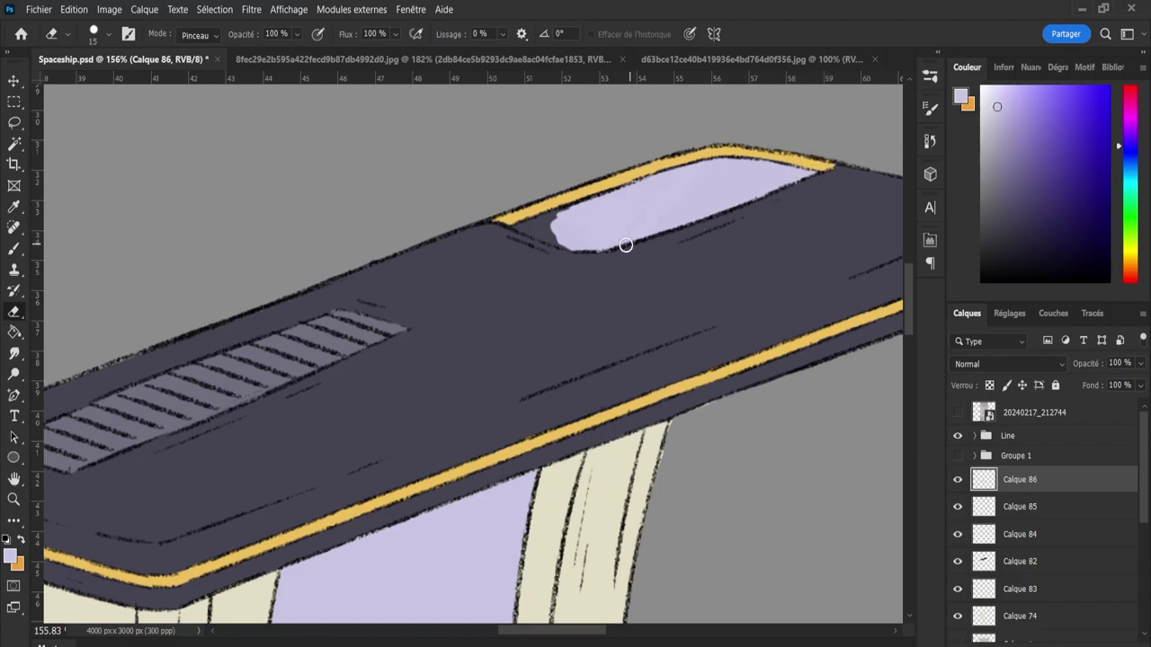
key("b")
mouse_move(548, 231)
left_mouse_down()
mouse_move(589, 248)
mouse_move(530, 224)
mouse_move(614, 198)
left_mouse_up()
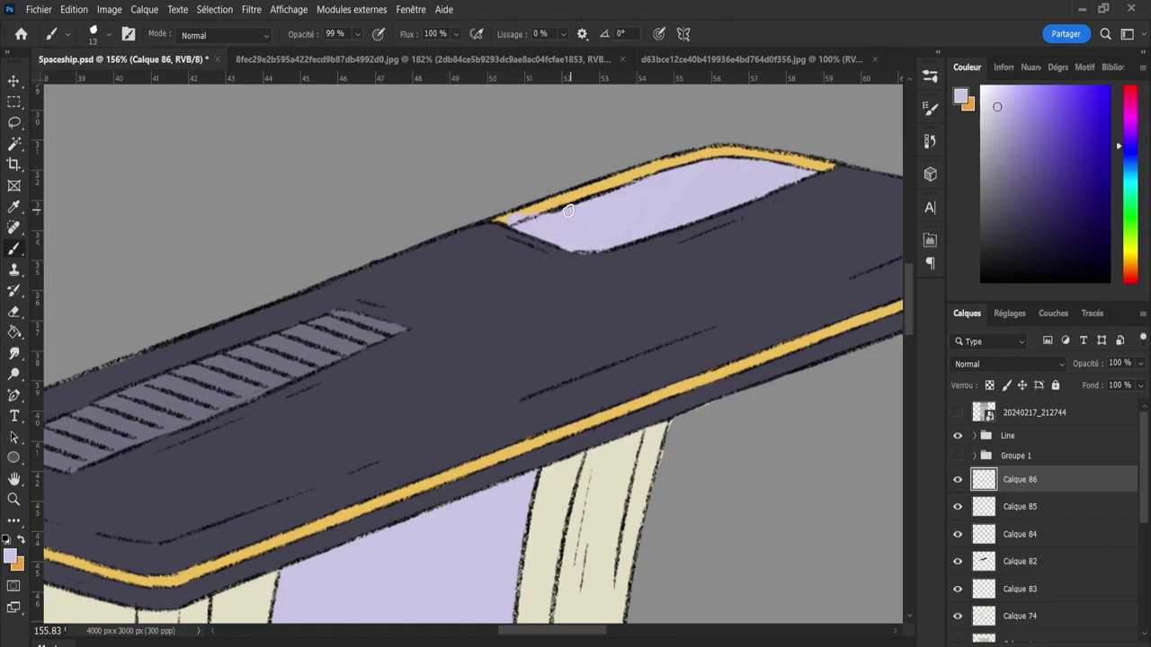
key("e")
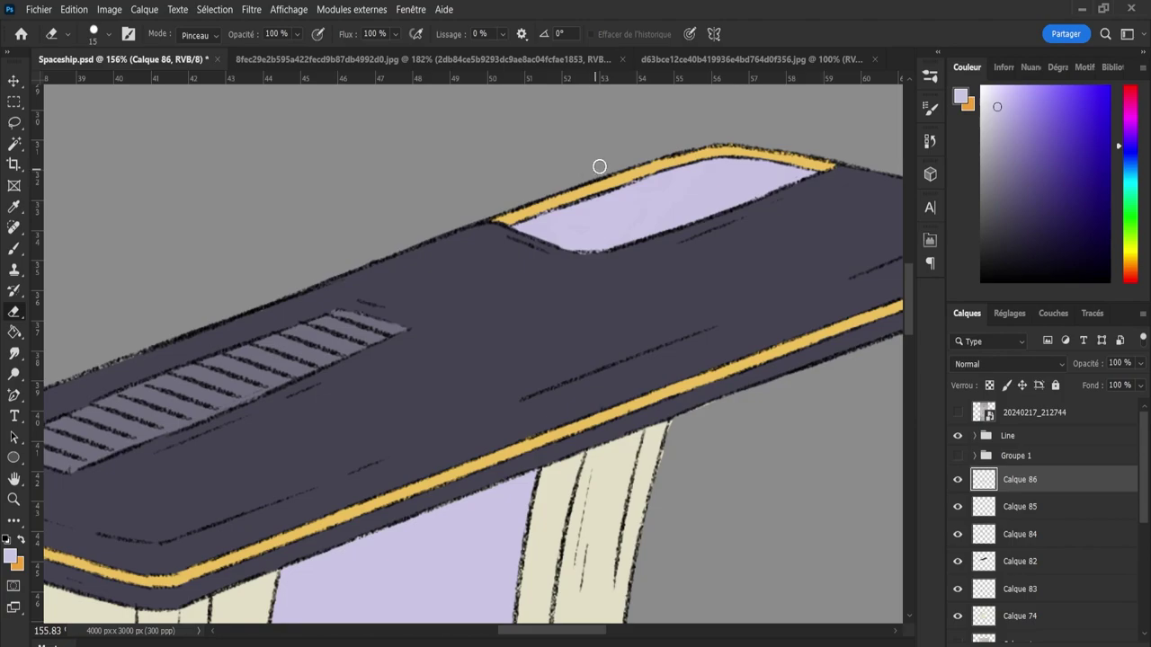
key("z")
left_click_drag(706, 136, 905, 414)
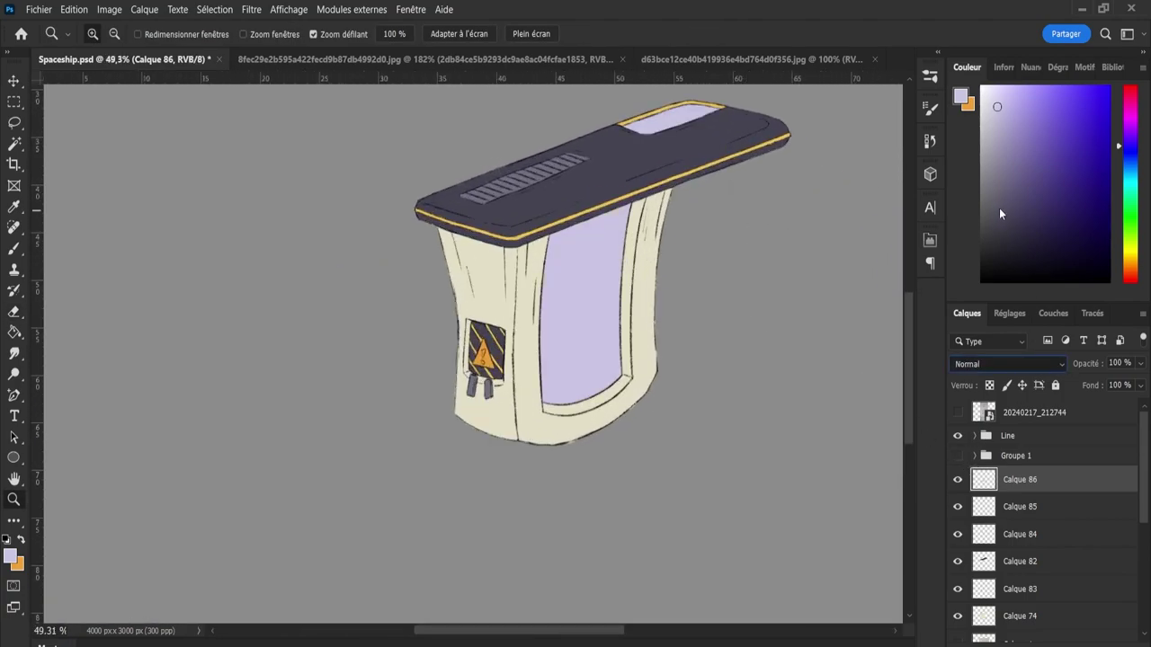
key("Down")
key("Down")
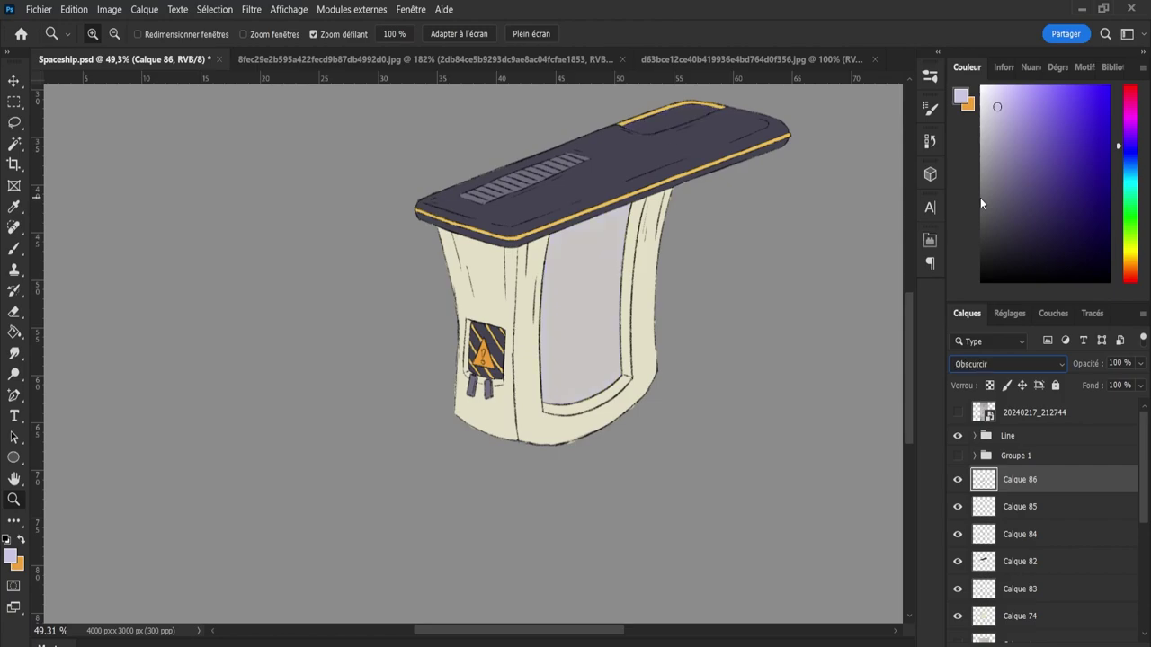
key("Down")
key("Down")
key("Down")
key("Down")
key("Down")
key("Down")
key("Down")
key("Down")
key("Down")
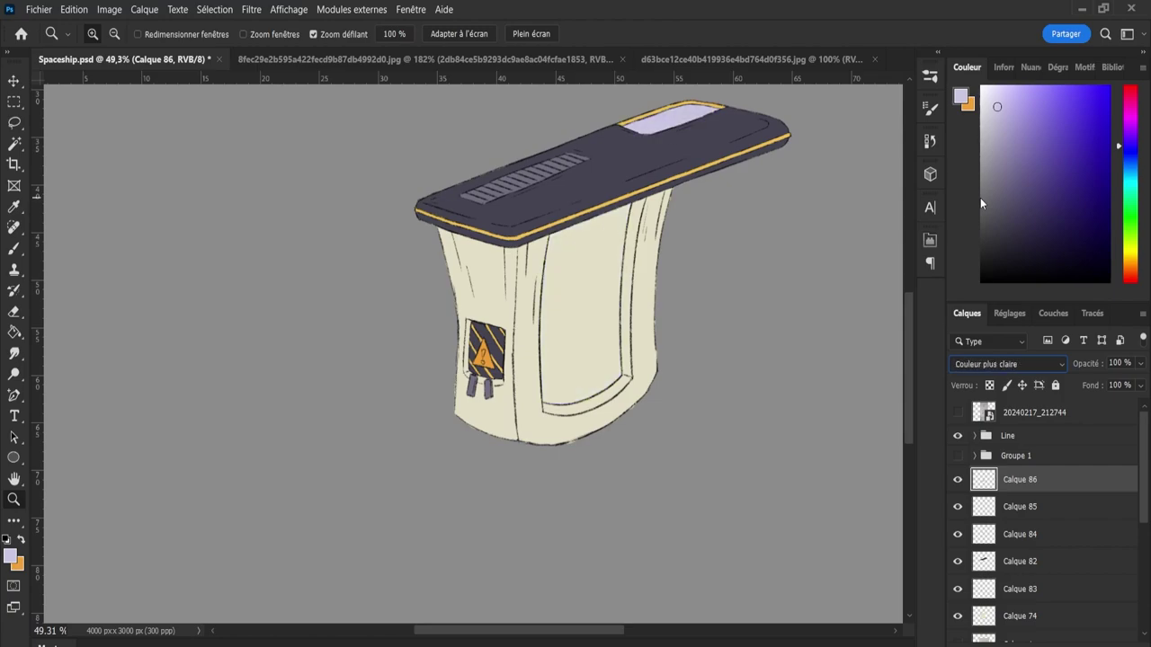
key("Down")
key("Down")
key("Down")
key("Down")
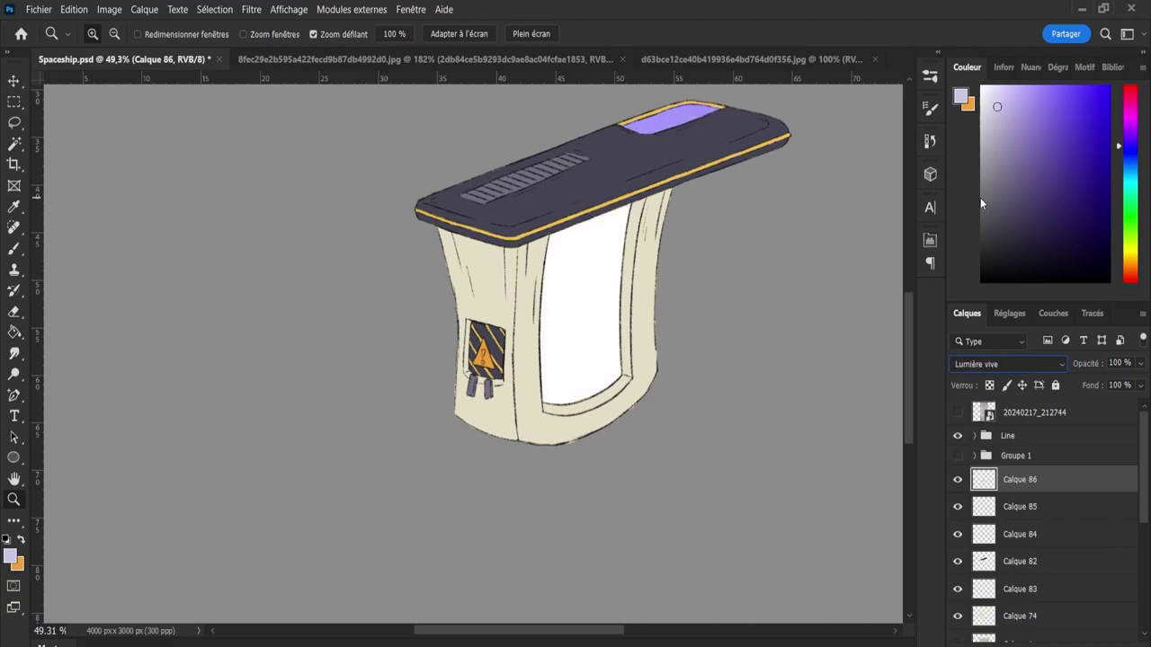
key("Down")
key("Down")
key("Down")
key("Down")
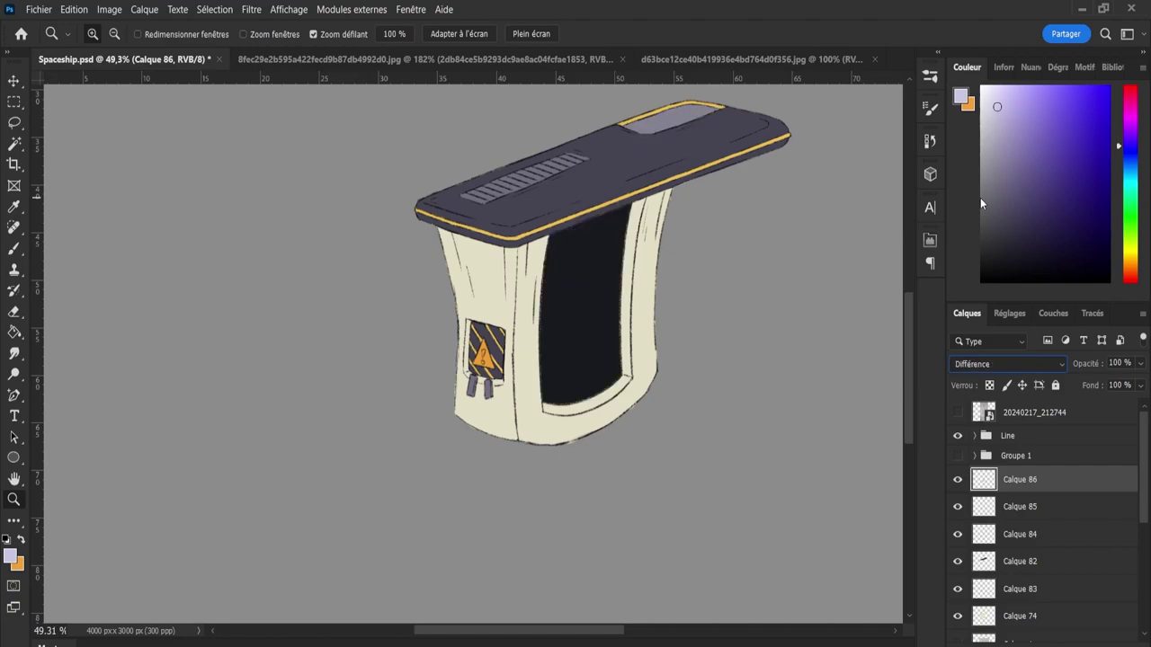
key("Down")
key("Down")
key("Down")
key("Down")
key("Down")
key("Down")
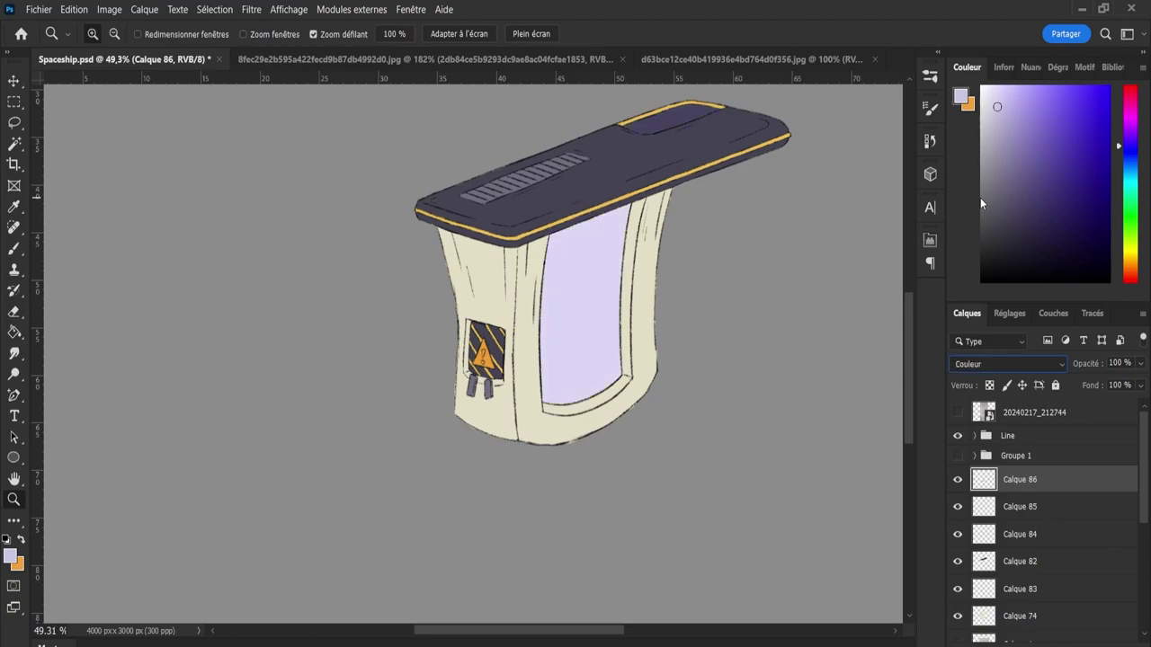
key("Down")
key("Up")
key("Up")
key("Up")
key("Up")
key("Up")
key("Up")
key("Up")
key("Up")
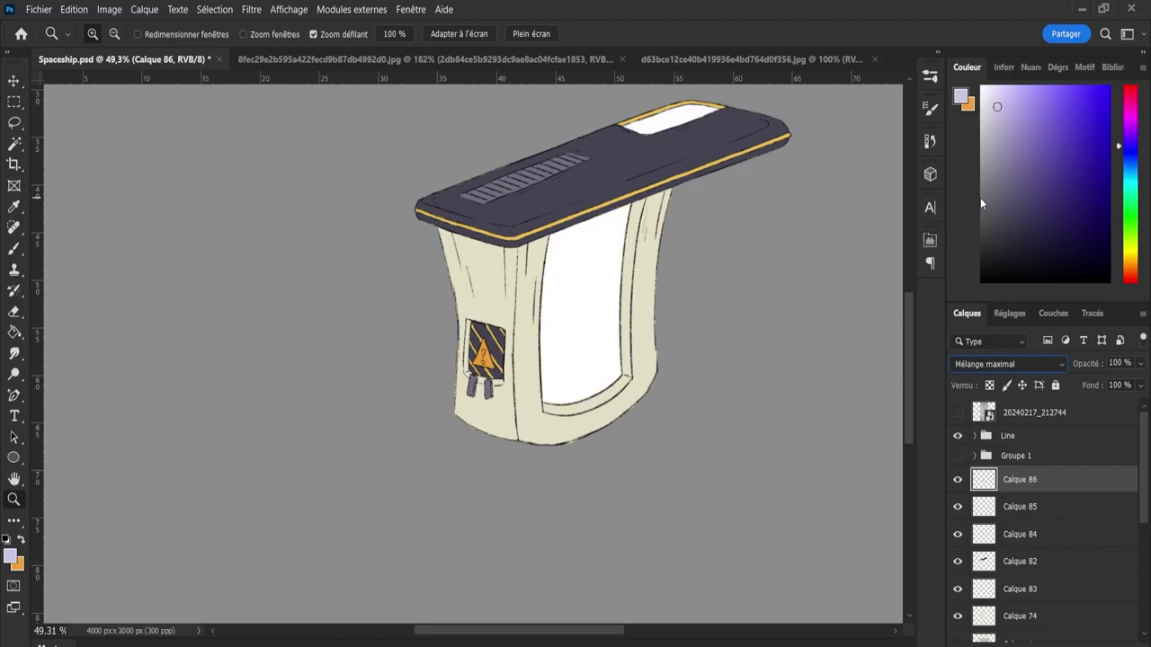
key("Up")
key("Up")
key("Up")
key("Up")
key("Up")
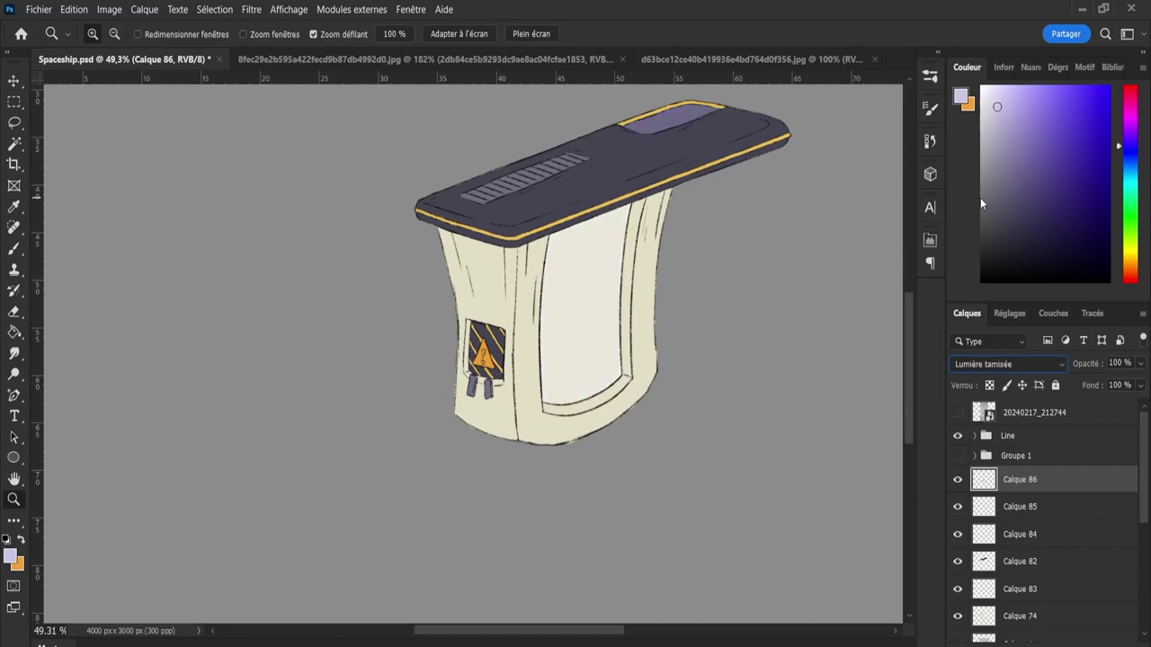
key("Up")
key("Up")
key("Up")
key("Up")
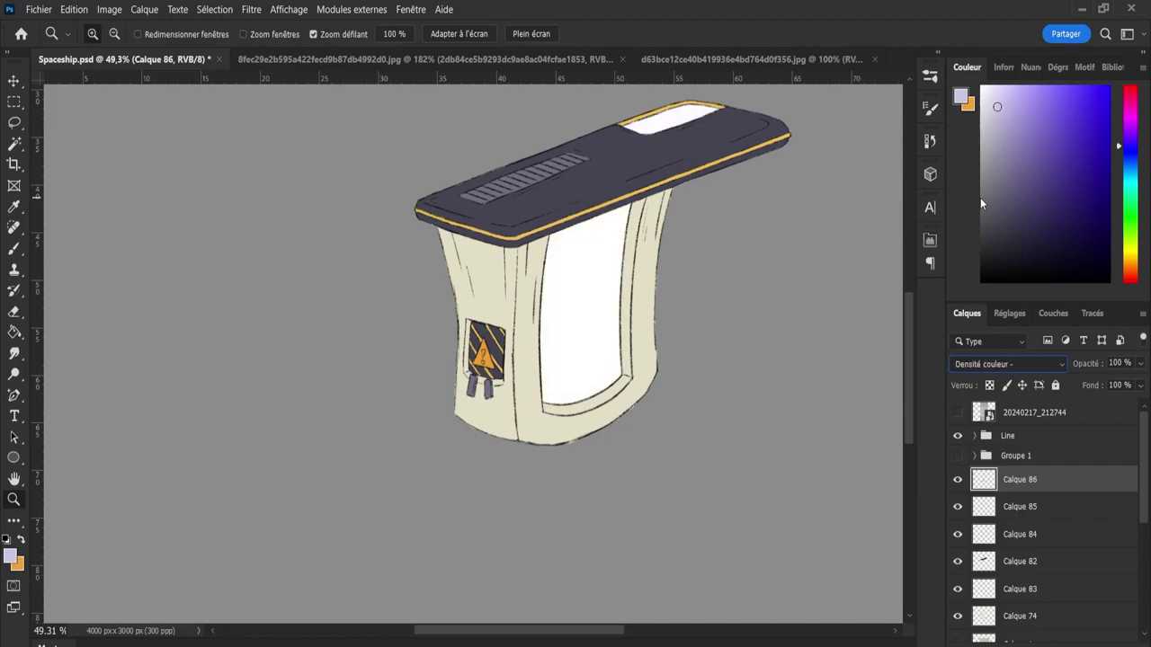
key("Up")
key("Up")
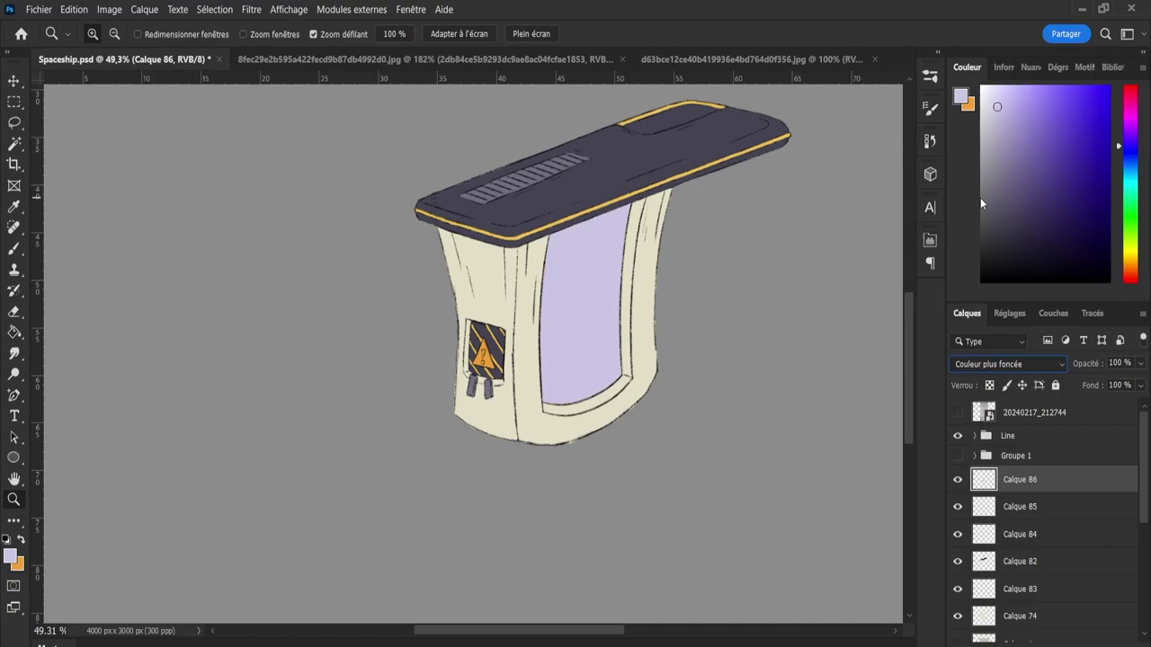
key("shift+minus")
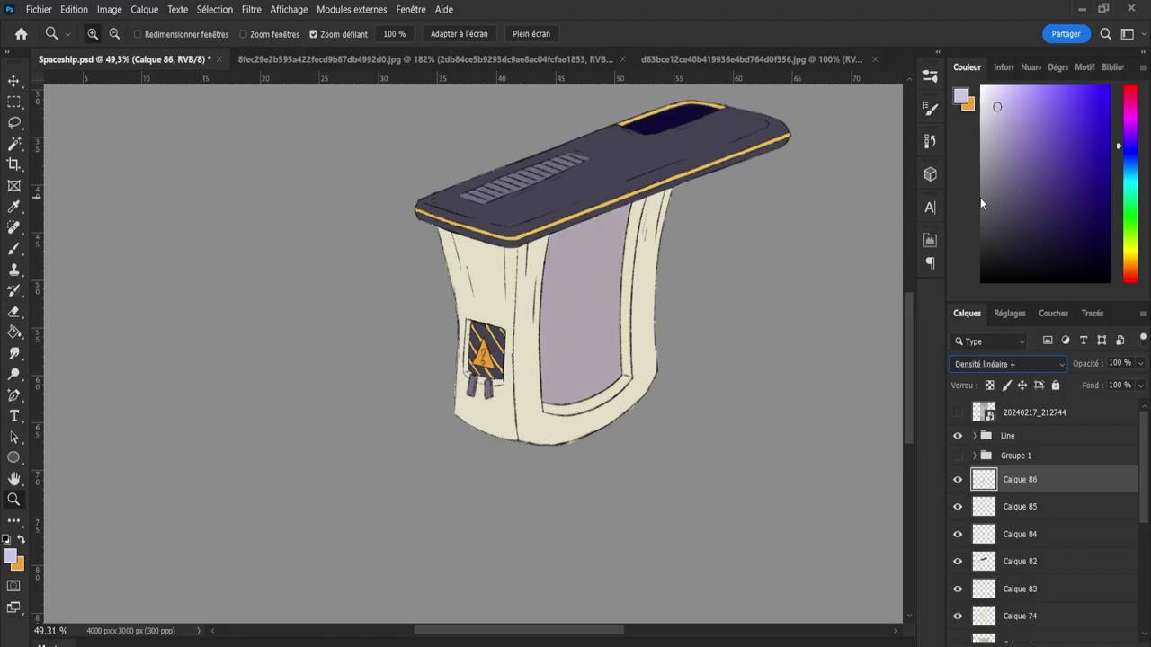
key("shift+minus")
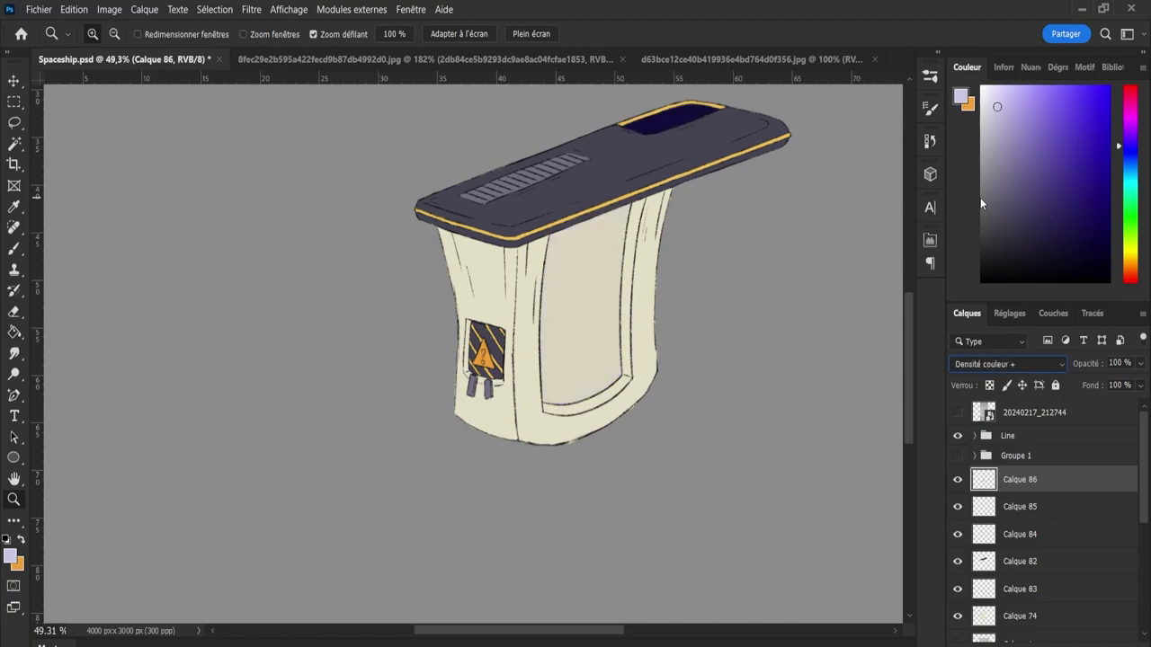
key("shift+minus")
key("shift+minus")
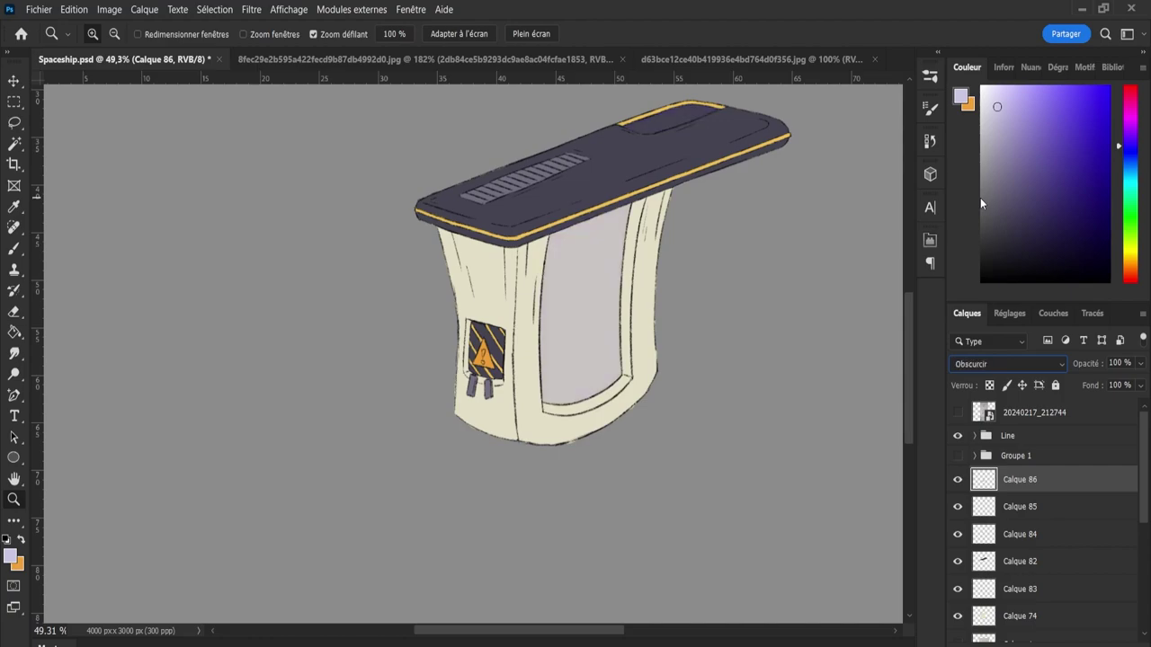
key("shift+minus")
key("shift+minus")
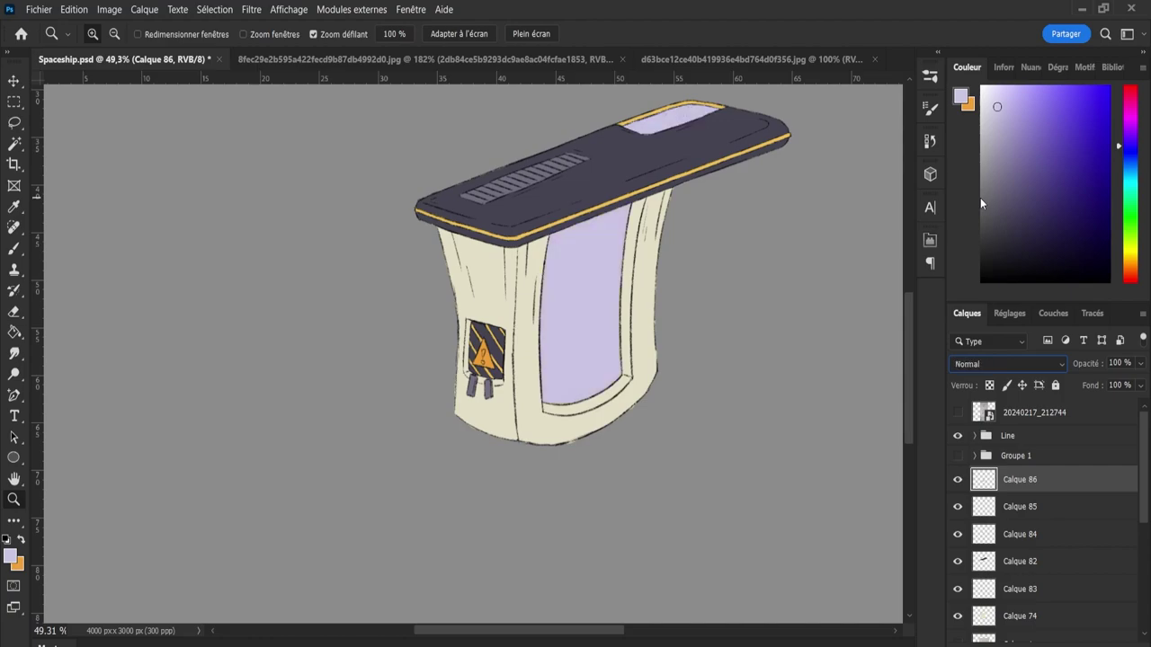
- Sample the top panel's dark grey and load the lavender panel areas as a selection
mouse_move(681, 360)
left_mouse_down()
mouse_move(648, 342)
mouse_move(734, 268)
left_mouse_up()
left_click_drag(505, 261, 534, 259)
key("i")
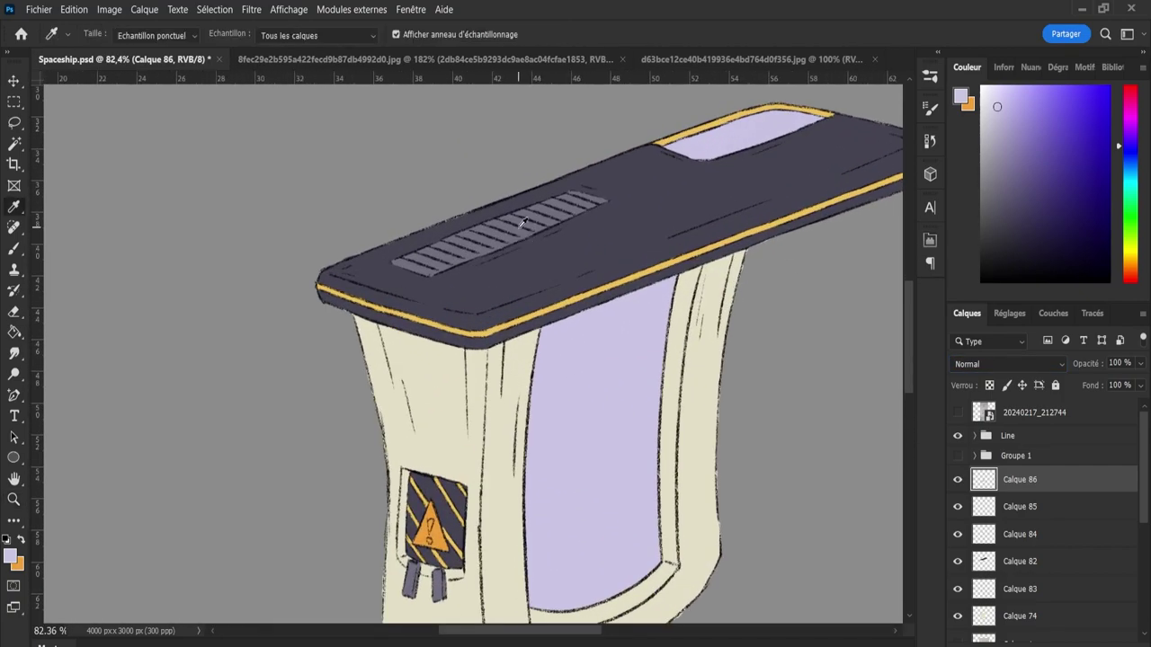
left_click(529, 230)
left_click(983, 480, "ctrl")
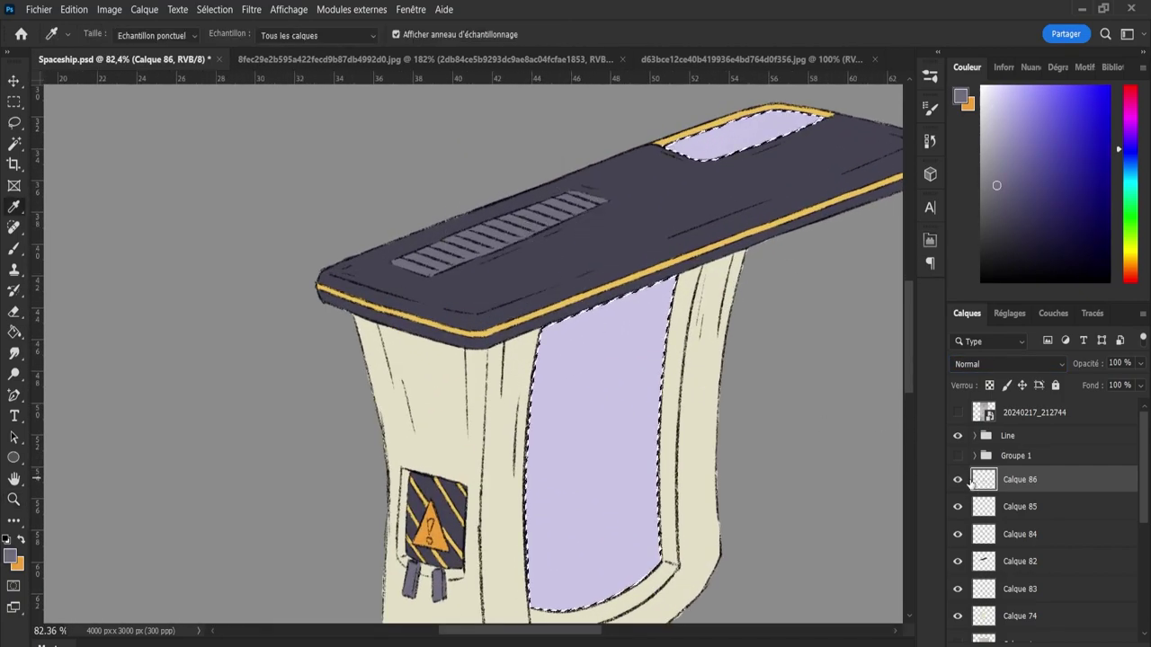
- Paint the selected lavender panels dark grey with a large brush, then deselect
key("z")
left_click_drag(741, 387, 675, 388)
key("b")
key("bracketright")
key("bracketright")
key("bracketright")
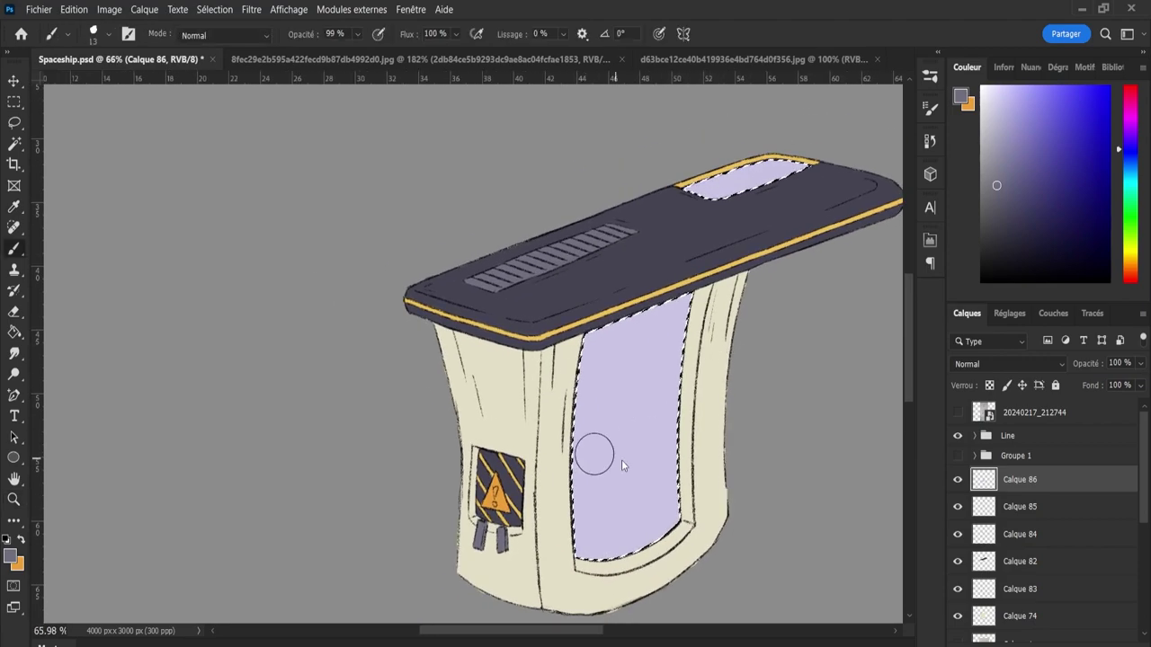
left_click_drag(593, 452, 625, 358)
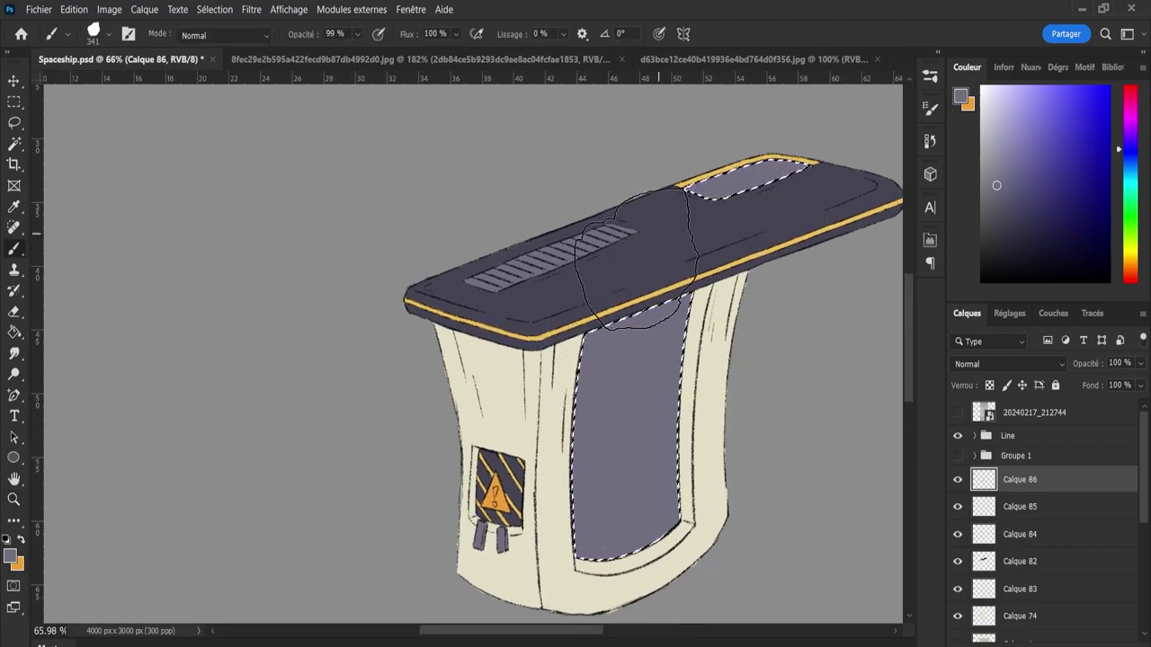
key("m")
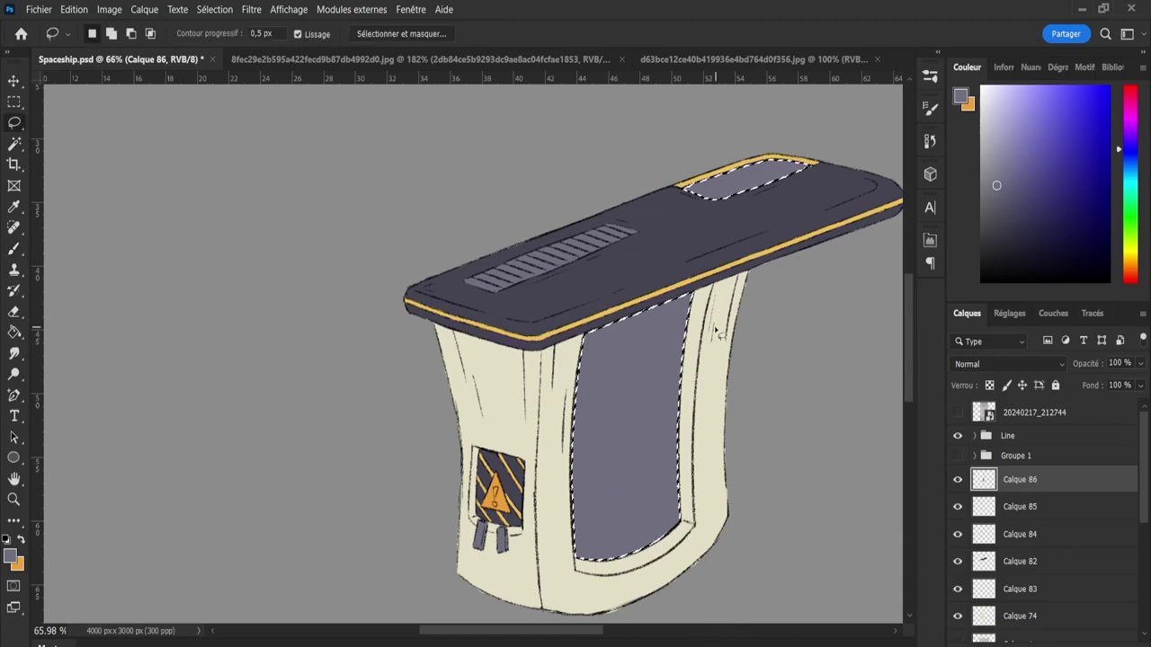
left_click(738, 328)
- Zoom around the artwork and toggle the panel shading layer to compare the result
key("z")
scroll(698, 392, "down", 3)
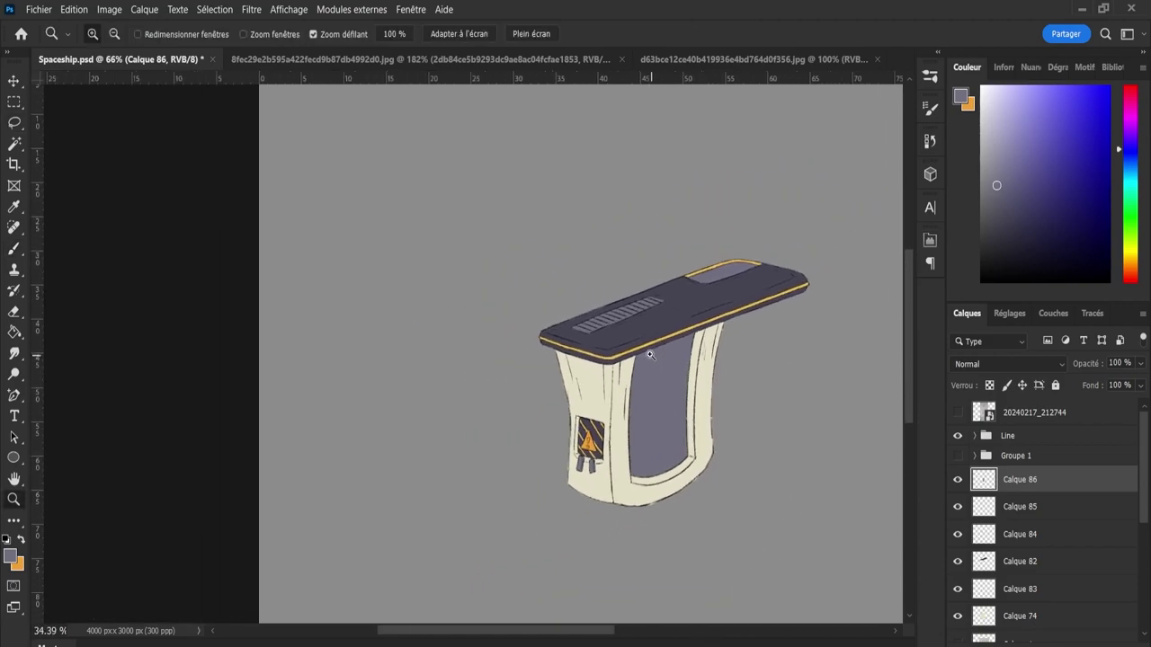
scroll(760, 442, "up", 2)
scroll(702, 477, "up", 2)
scroll(649, 520, "up", 2)
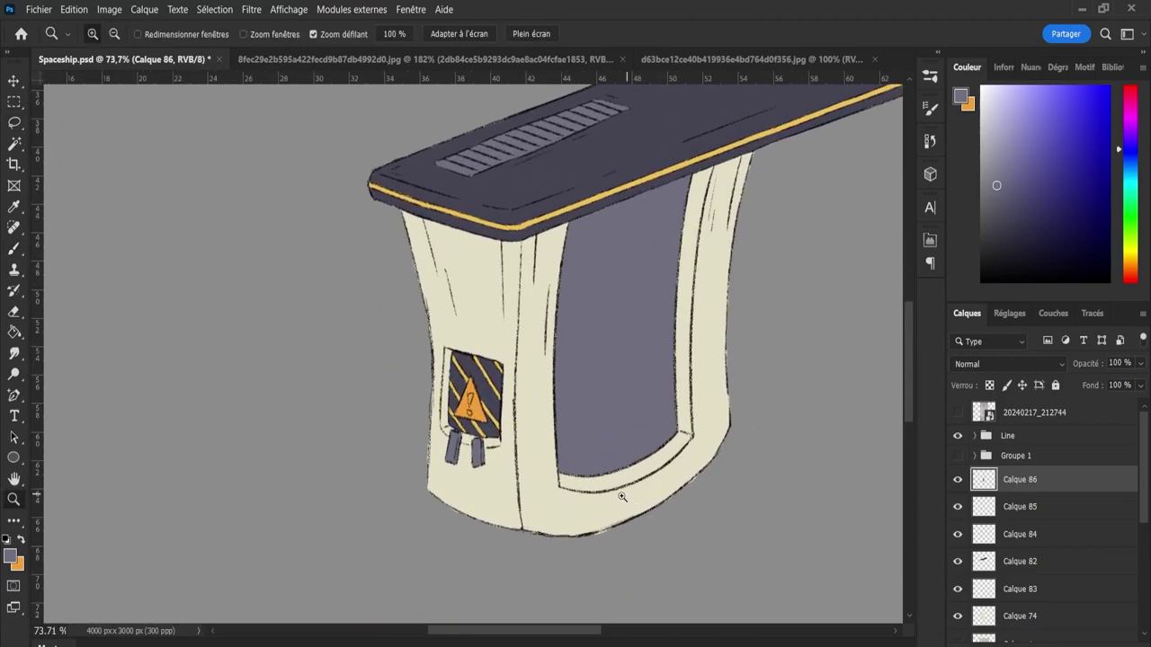
scroll(622, 497, "down", 3)
scroll(647, 454, "down", 2)
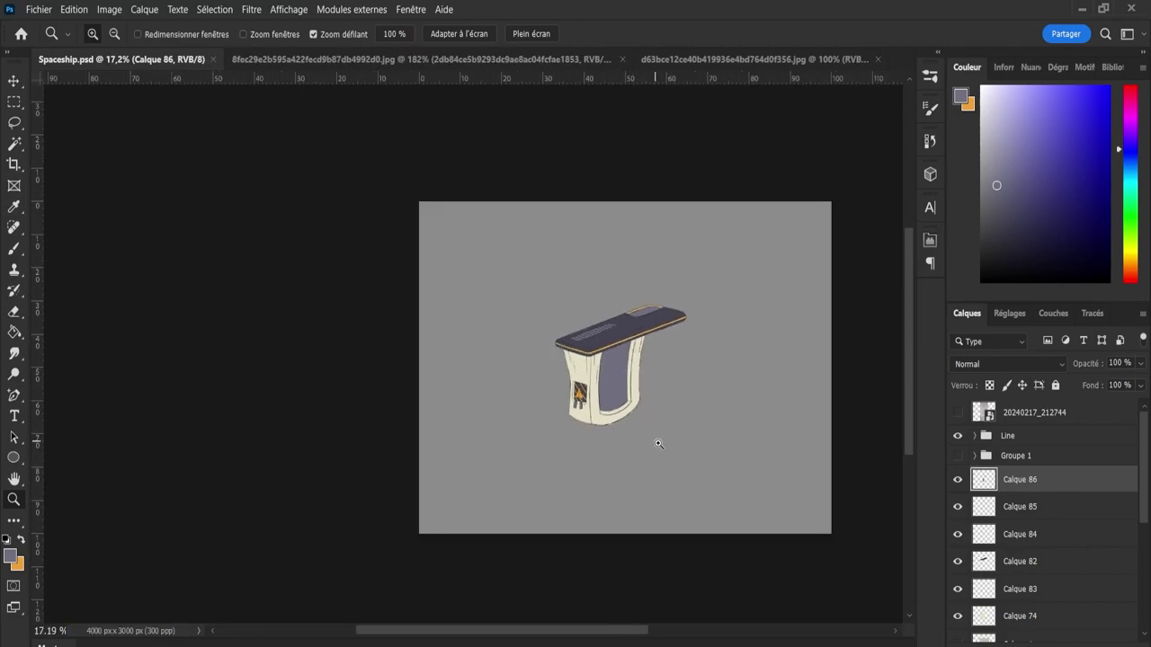
scroll(611, 419, "up", 1)
scroll(639, 419, "up", 3)
scroll(633, 413, "down", 3)
scroll(655, 340, "up", 2)
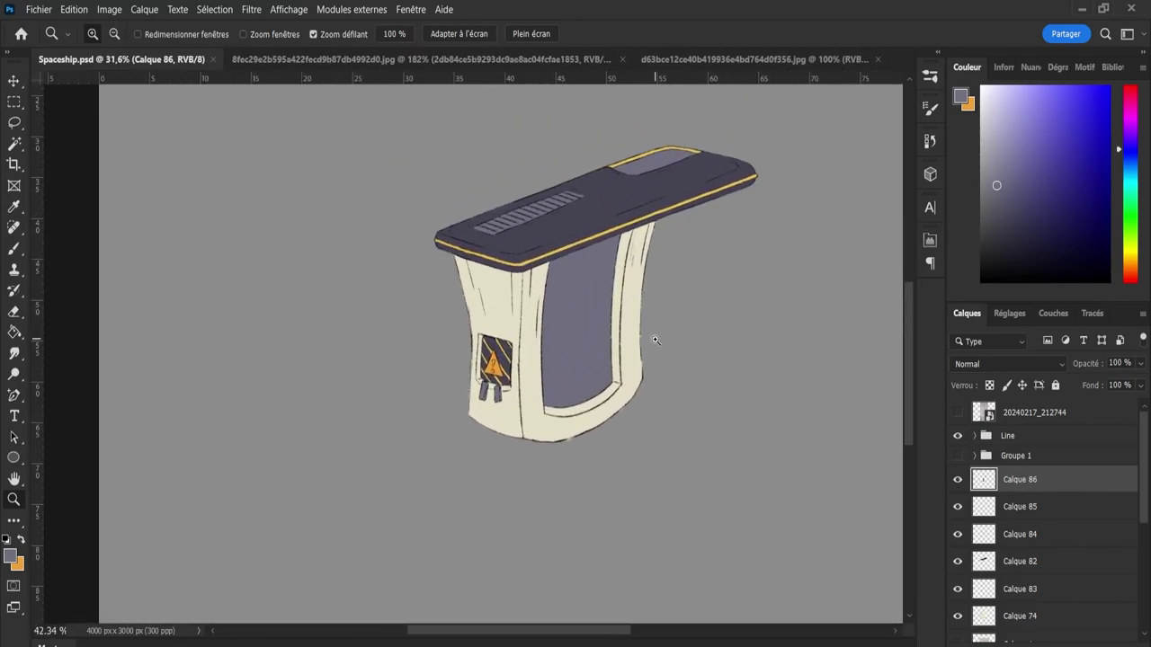
scroll(666, 360, "up", 1)
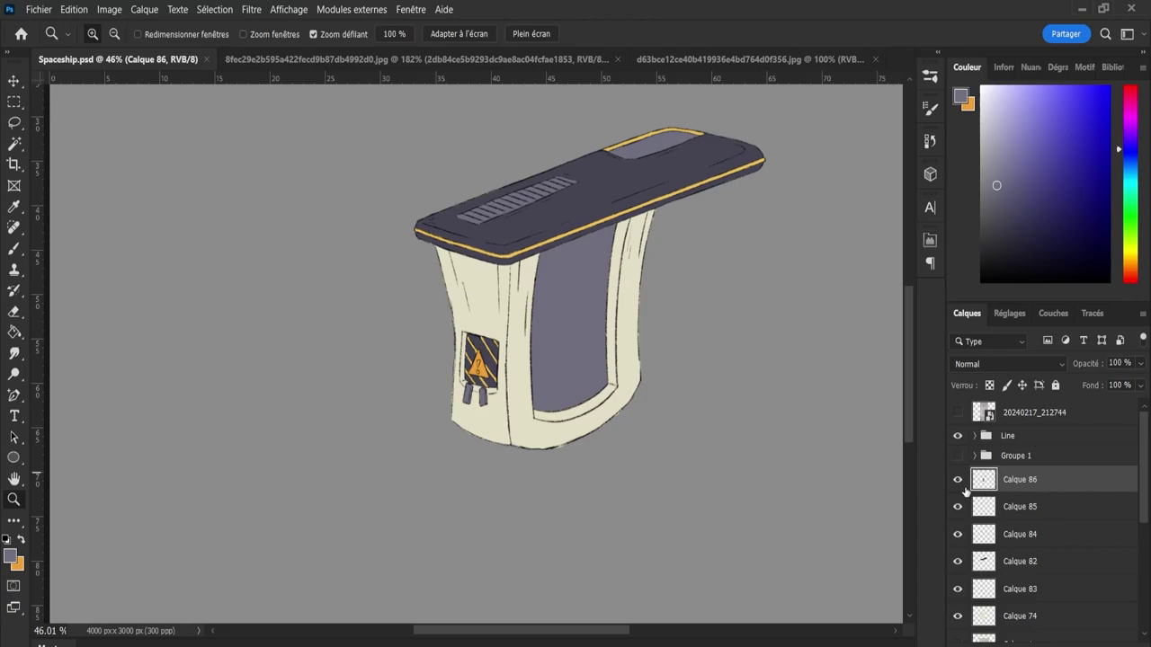
left_click(963, 487)
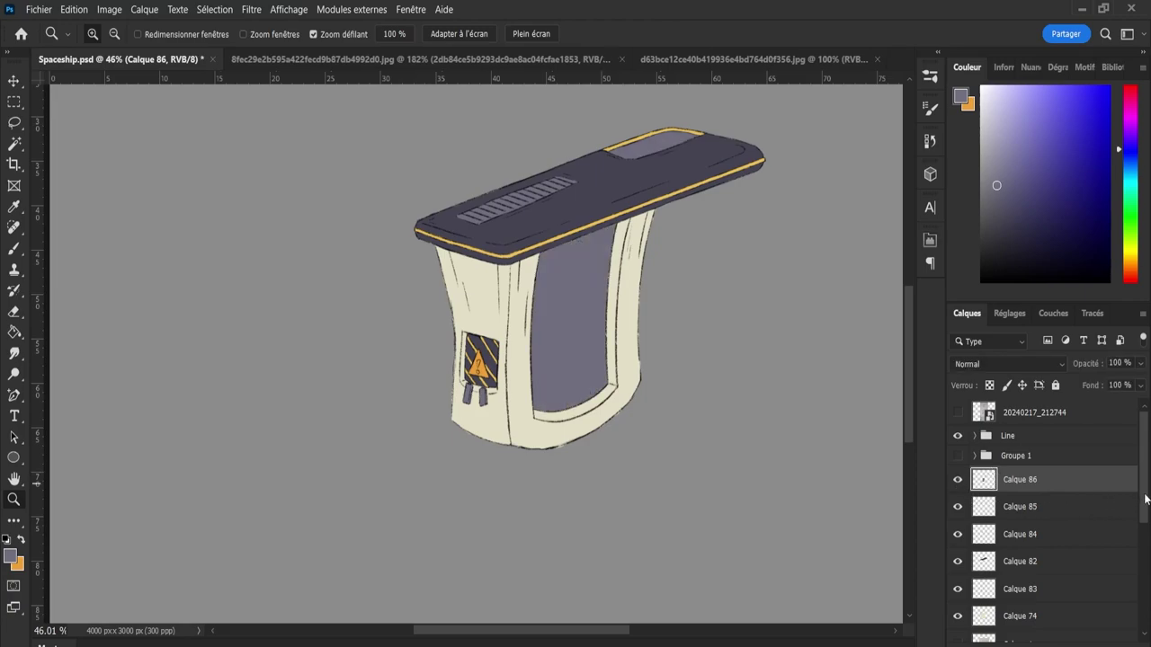
scroll(1146, 499, "down", 1)
scroll(1115, 517, "down", 1)
scroll(1054, 550, "up", 1)
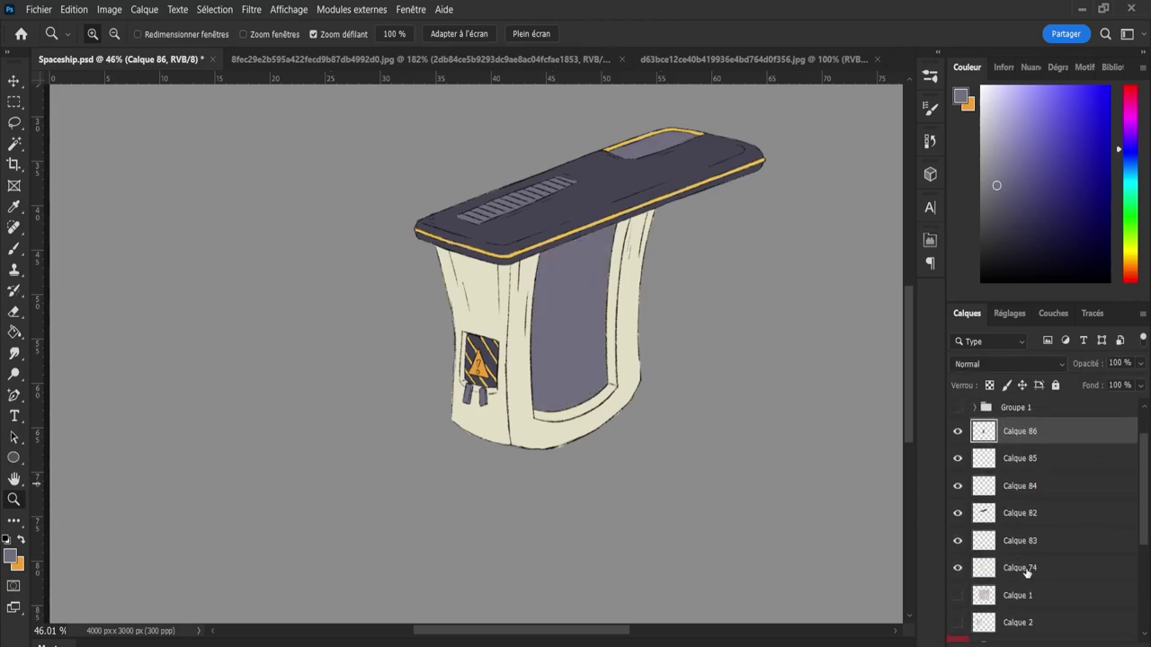
- Group Calque 86 through Calque 74 and name the group Aplat
left_click(959, 568)
left_click(1020, 577, "shift")
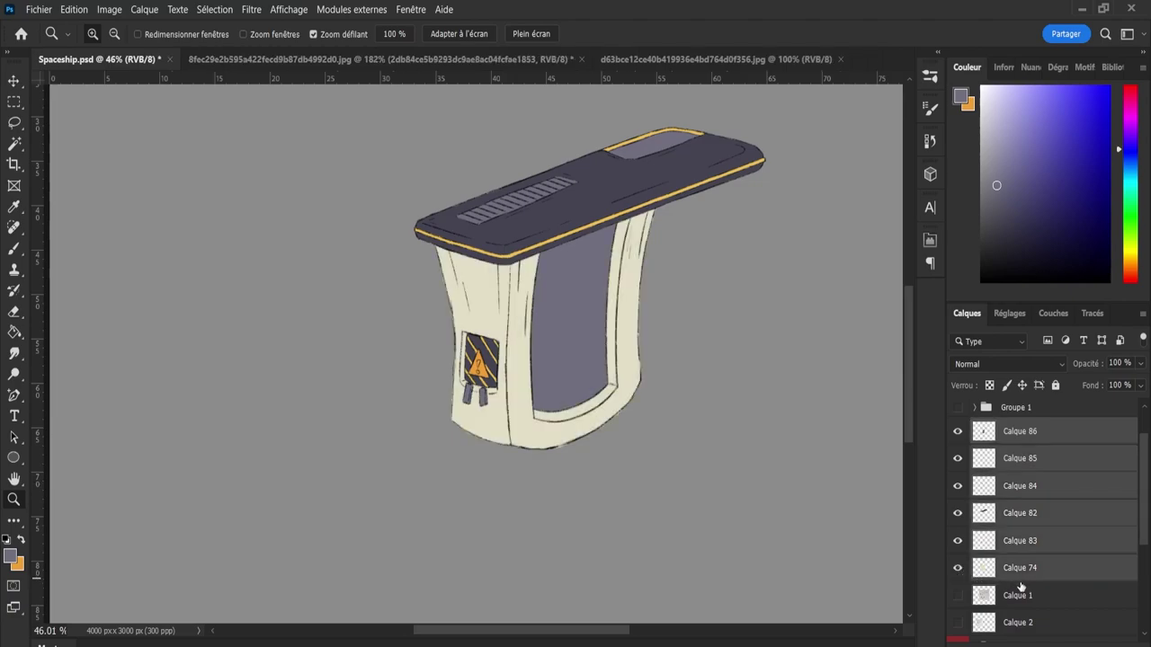
key("ctrl+g")
scroll(1079, 504, "up", 1)
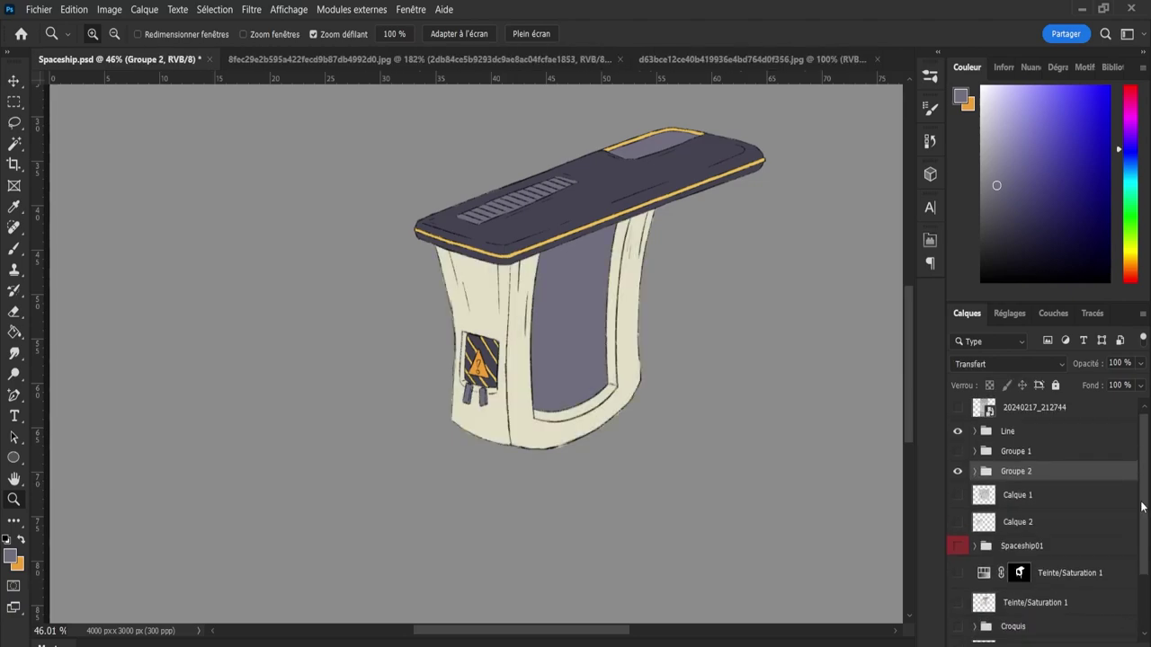
double_click(1016, 476)
type("Aplat")
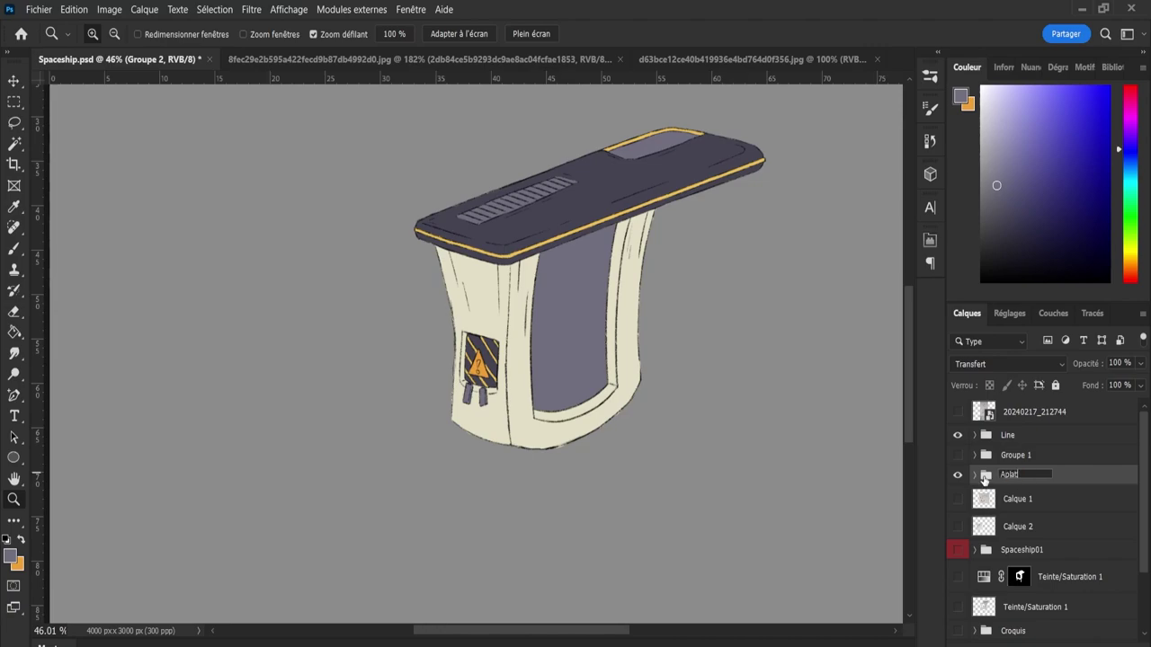
key("Return")
- Toggle Groupe 1's visibility to compare, leave it hidden, and add empty Calque 87
left_click(957, 456)
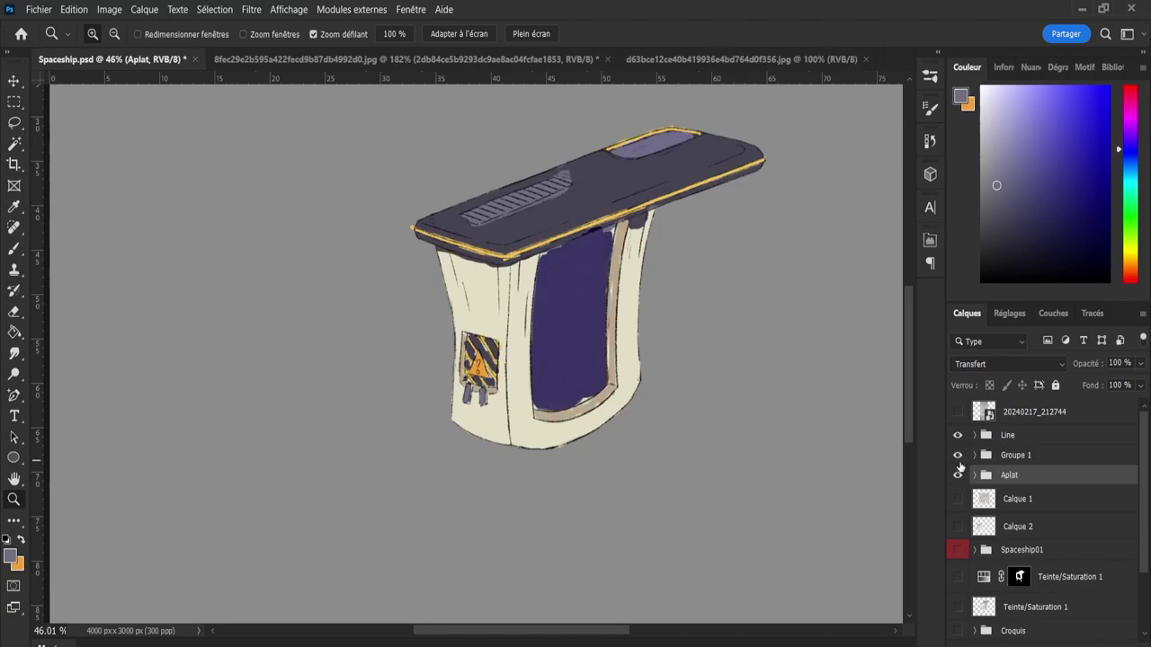
left_click(958, 457)
left_click(957, 457)
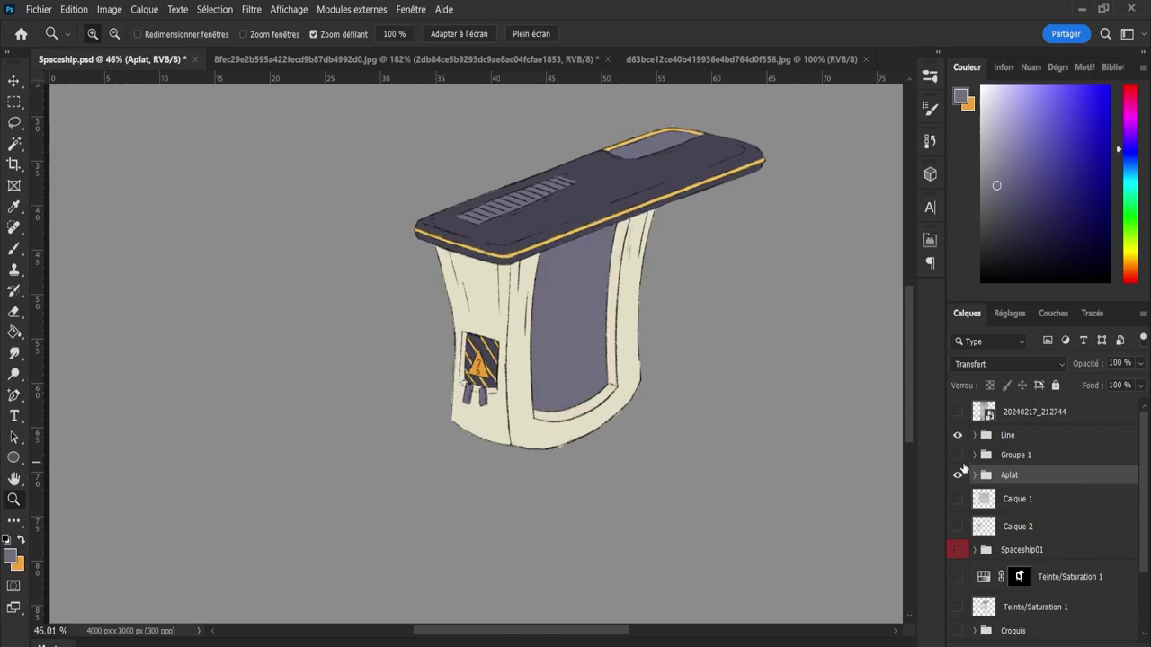
left_click(957, 457)
left_click(957, 457)
key("ctrl+alt+shift+n")
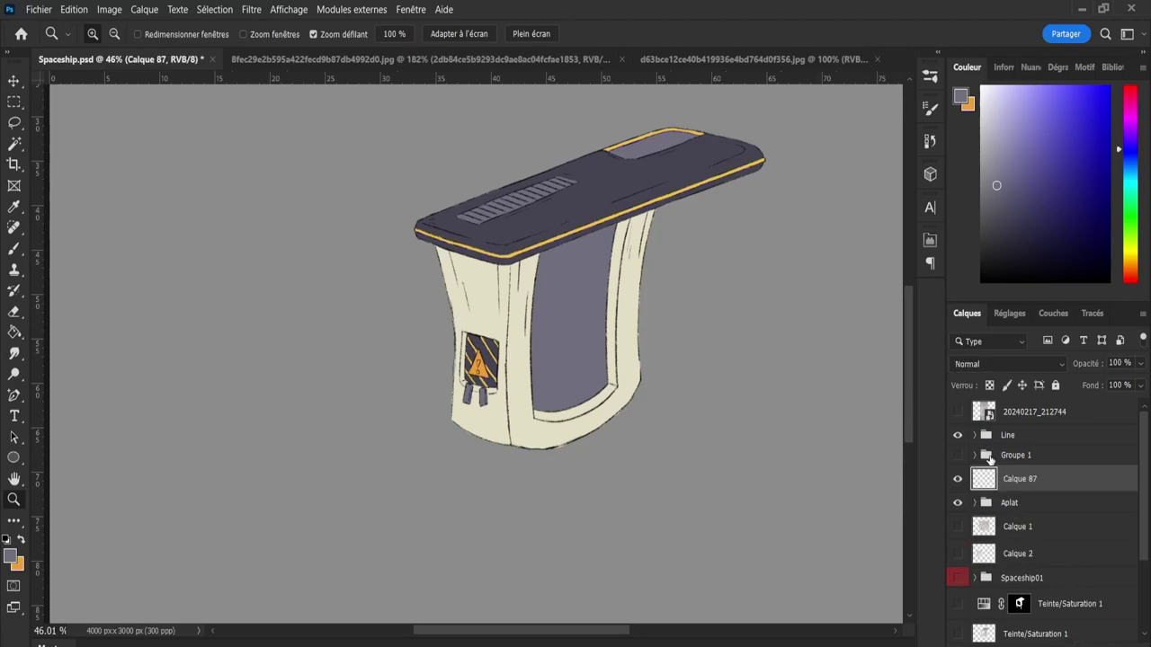
- Pick a blue-purple colour and set Calque 87's blend mode to Produit
left_click(1061, 158)
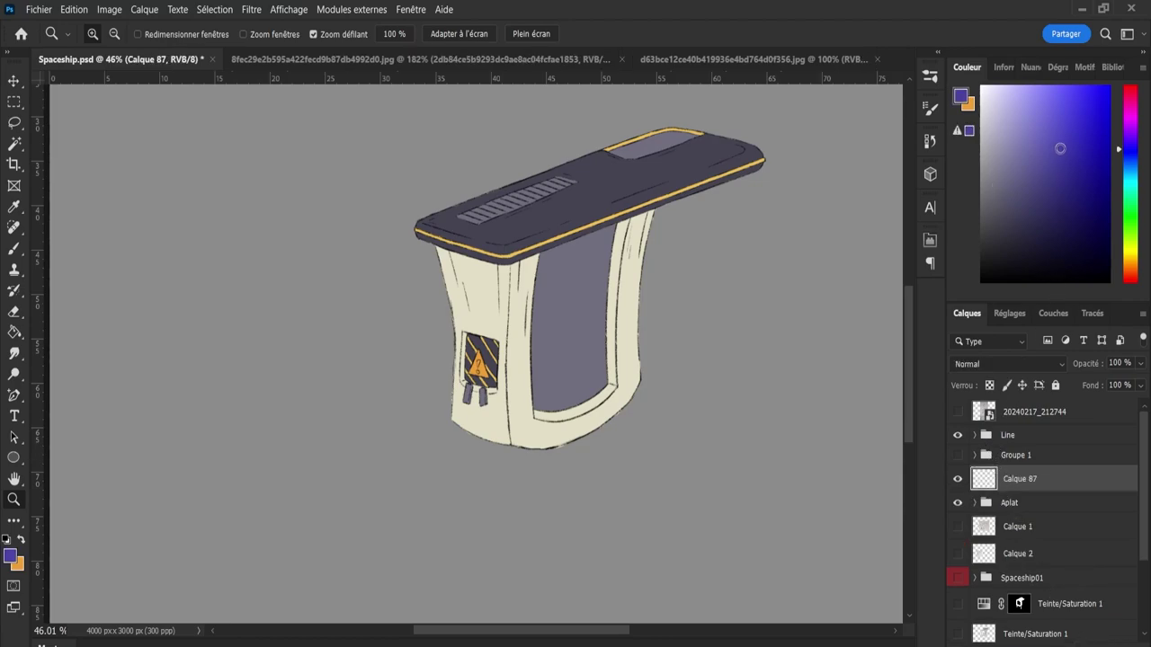
key("shift+plus")
key("shift+plus")
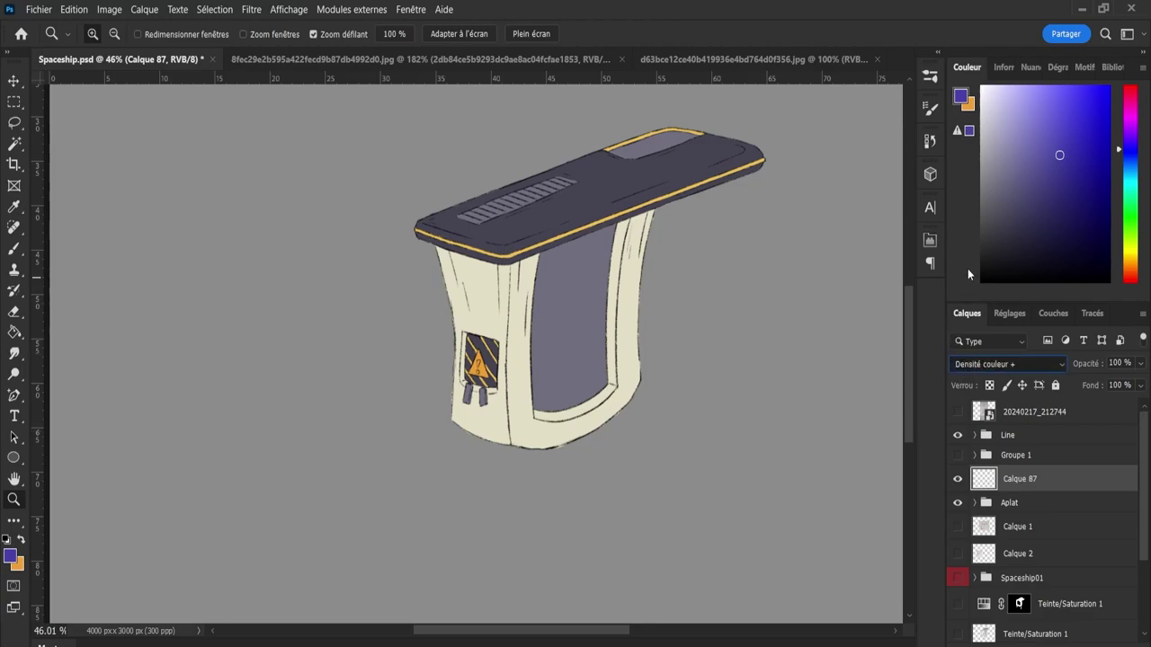
key("shift+plus")
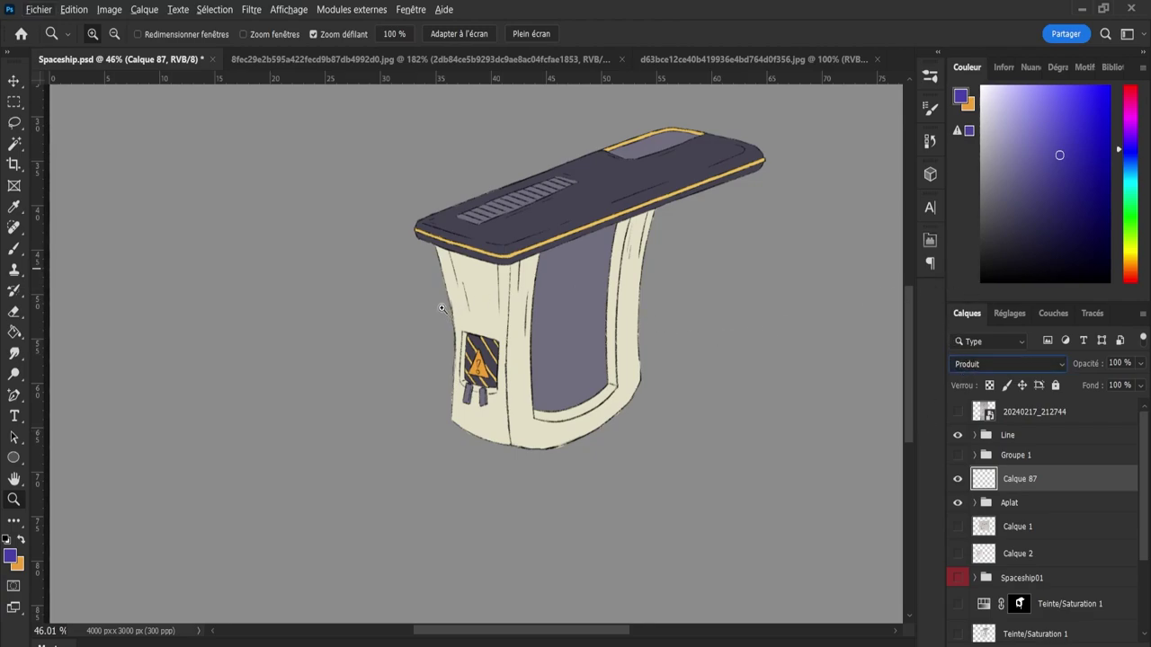
left_click(14, 249)
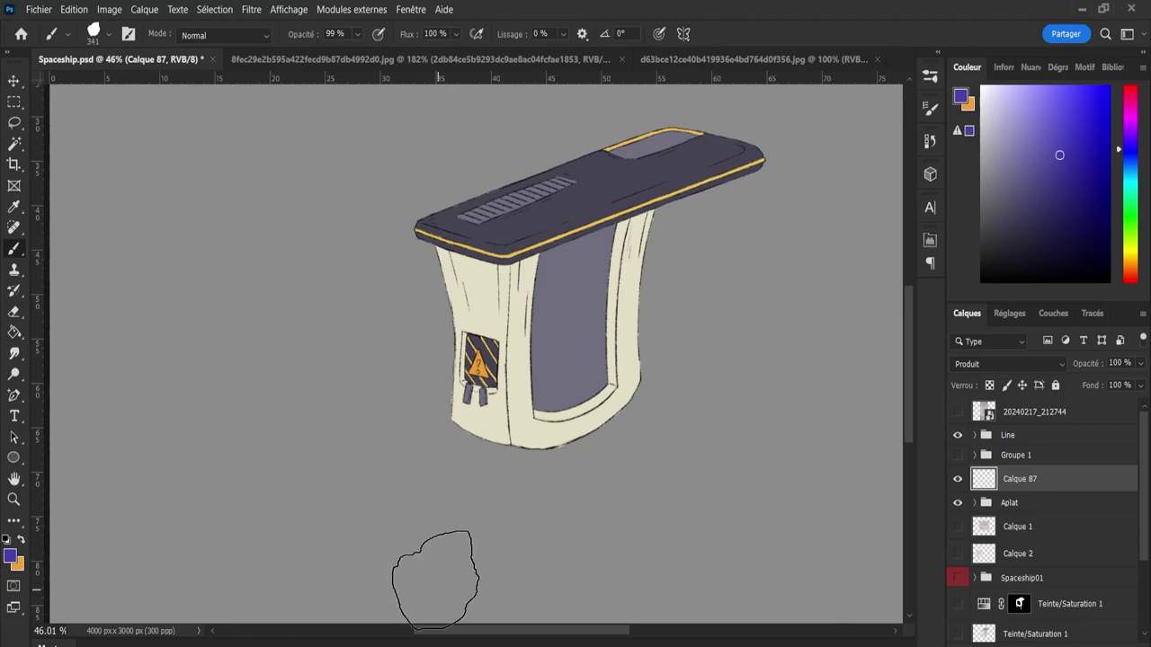
left_click_drag(409, 385, 411, 414)
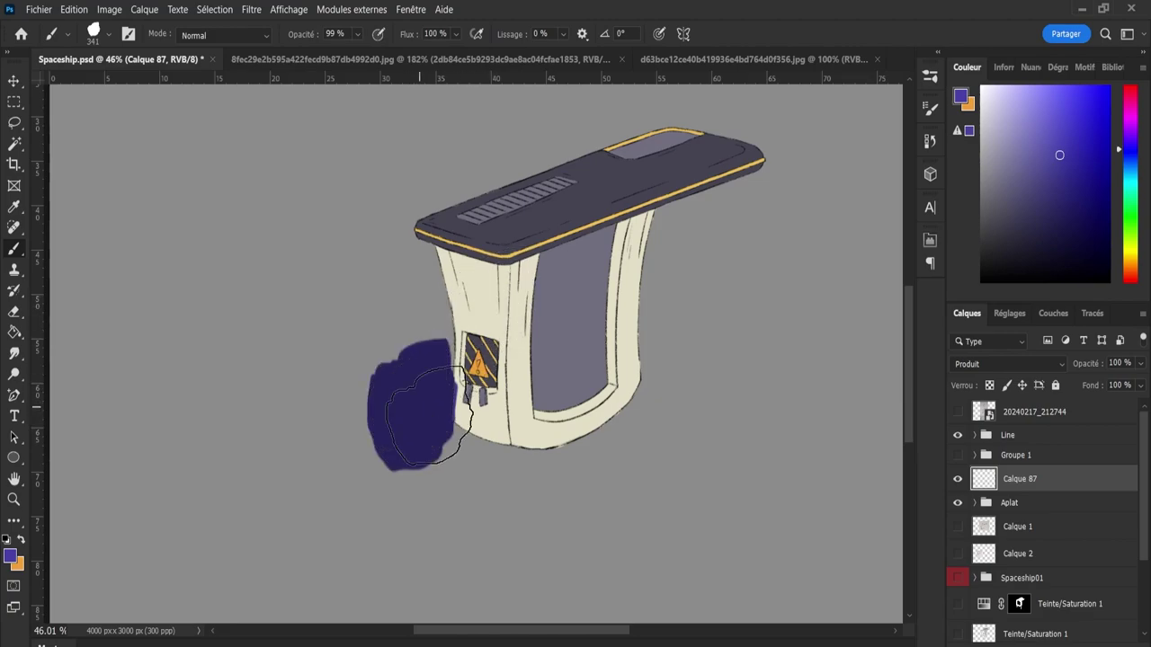
key("ctrl+z")
- Load the machine's silhouette from the Aplat layers as a selection
left_click(974, 503)
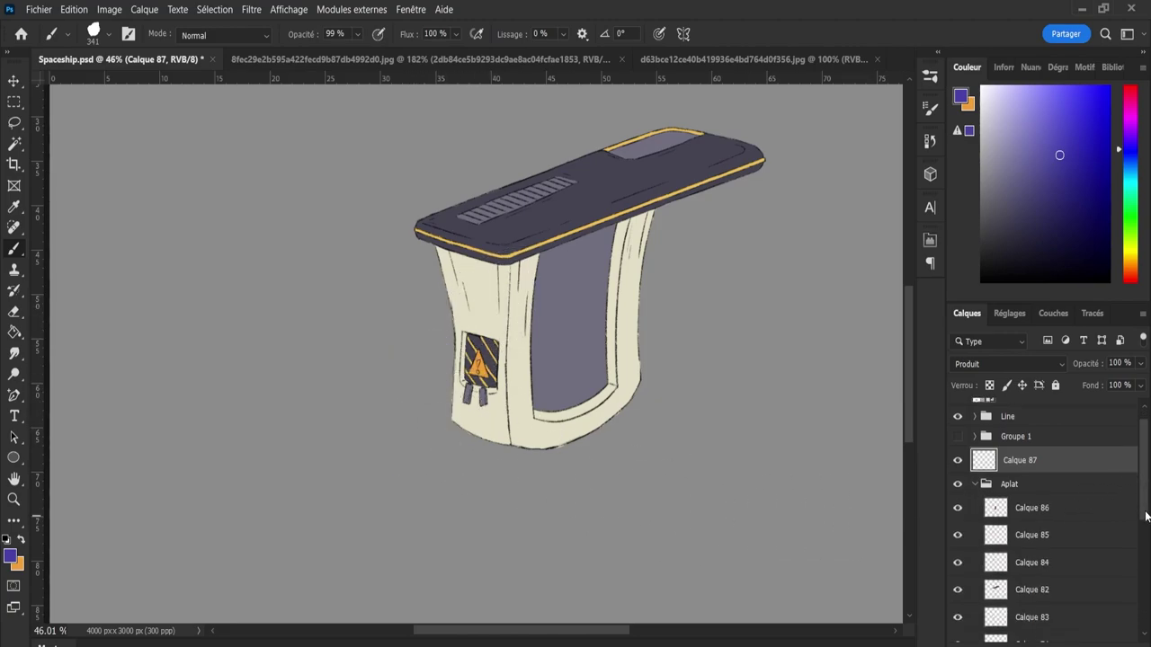
scroll(1142, 503, "down", 5)
left_click(995, 540, "ctrl")
scroll(988, 513, "up", 3)
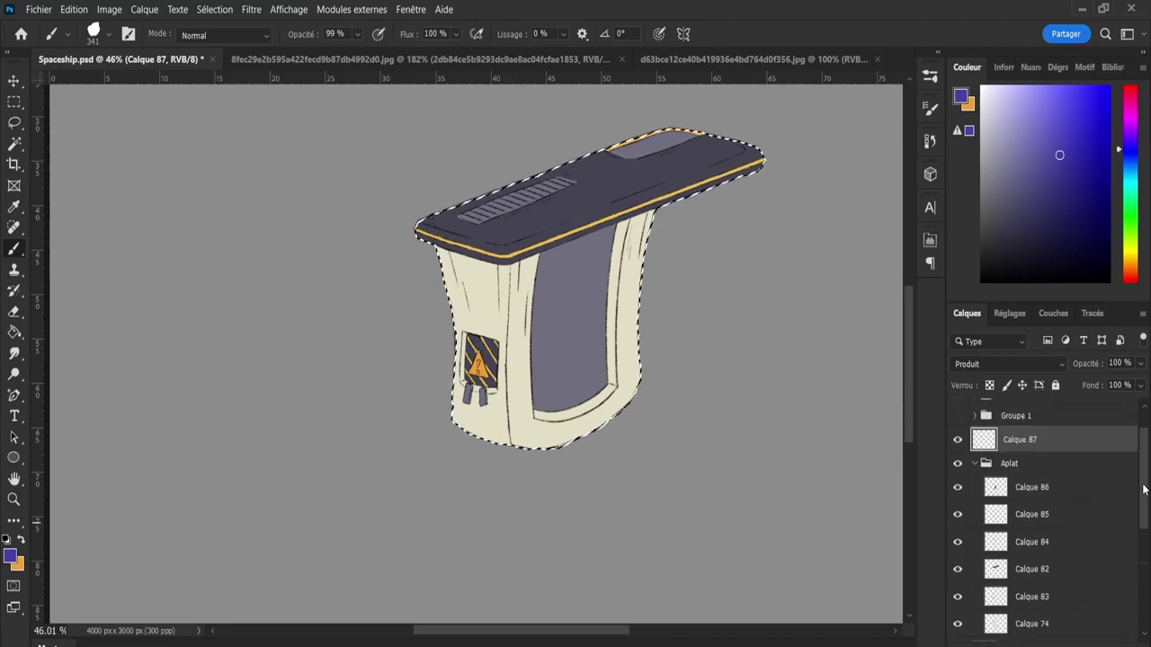
scroll(980, 508, "up", 2)
left_click(976, 505)
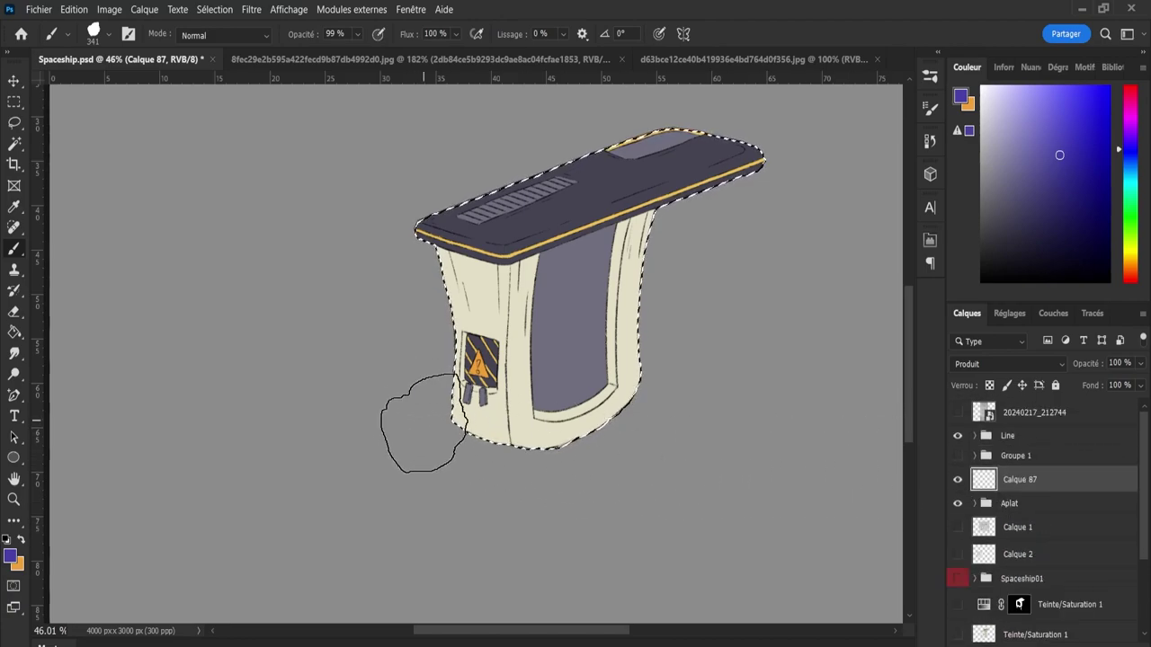
- Brush blue-purple shadows on the left edge, top underside and grey panel, then lower opacity to 53%
mouse_move(411, 424)
left_mouse_down()
mouse_move(410, 235)
mouse_move(721, 98)
left_mouse_up()
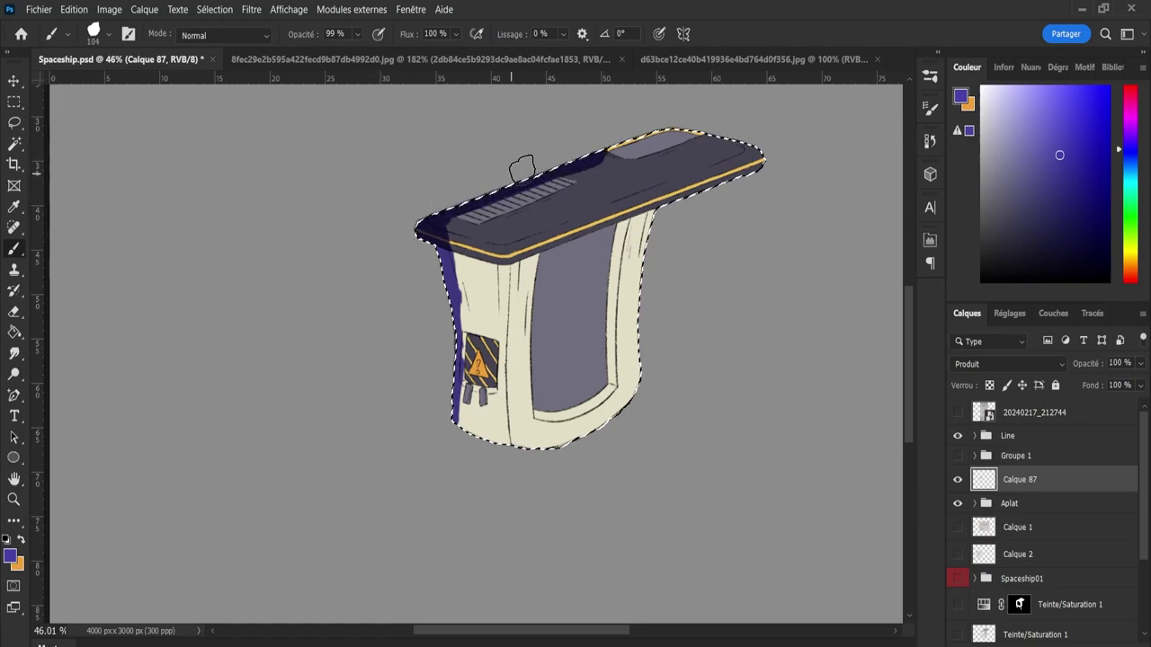
key("bracketleft")
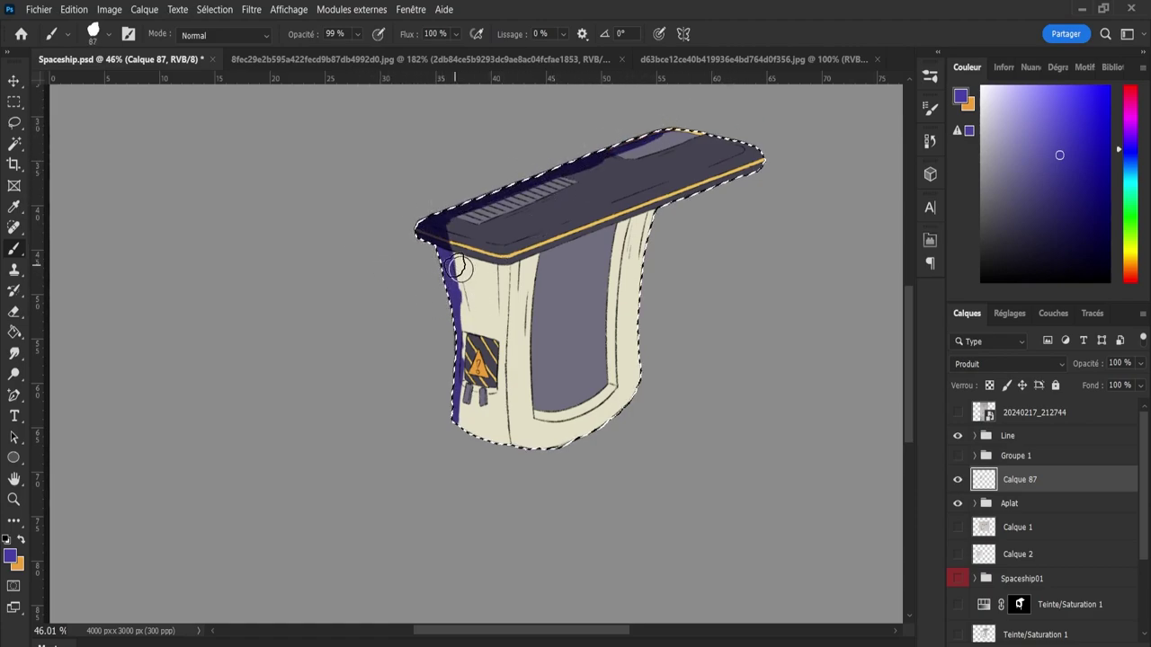
mouse_move(469, 270)
left_mouse_down()
mouse_move(481, 274)
mouse_move(450, 419)
left_mouse_up()
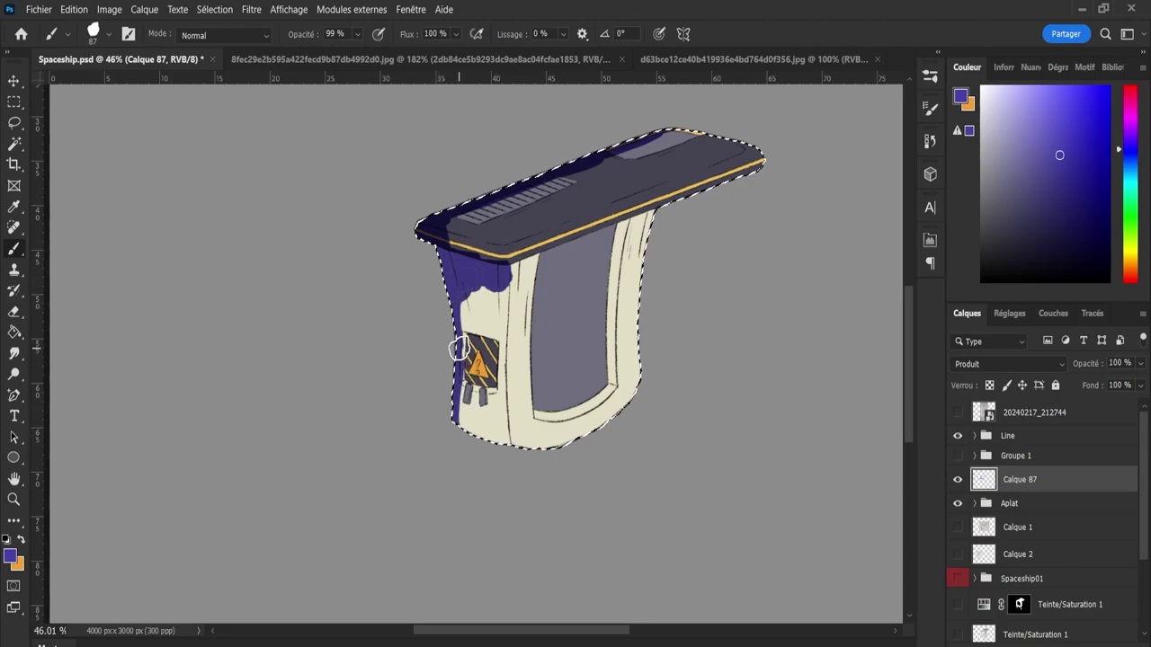
mouse_move(462, 350)
left_mouse_down()
mouse_move(478, 388)
mouse_move(440, 405)
left_mouse_up()
key("bracketleft")
key("bracketleft")
key("bracketleft")
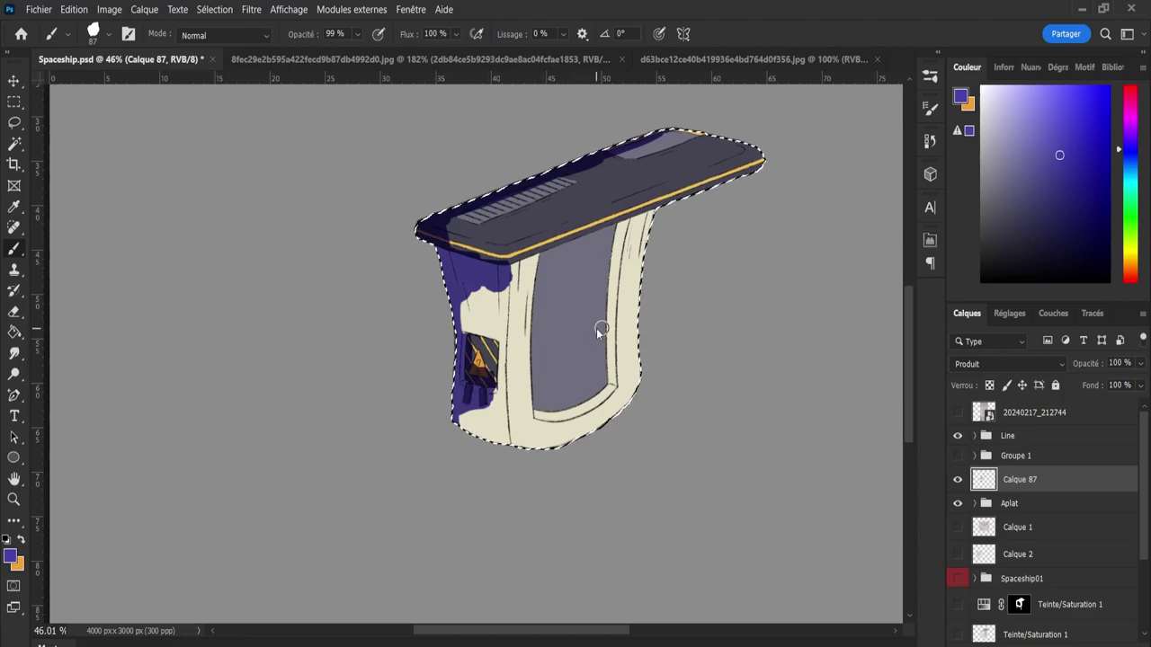
mouse_move(607, 274)
left_mouse_down()
mouse_move(607, 344)
mouse_move(621, 227)
left_mouse_up()
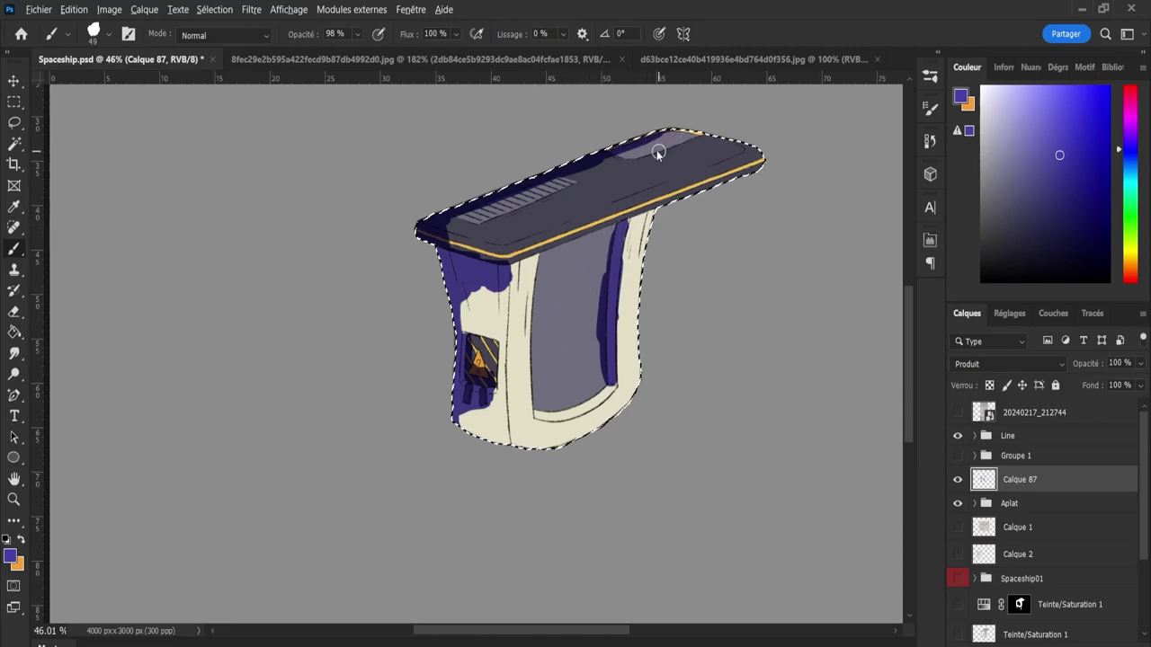
key("bracketleft")
key("bracketleft")
key("bracketleft")
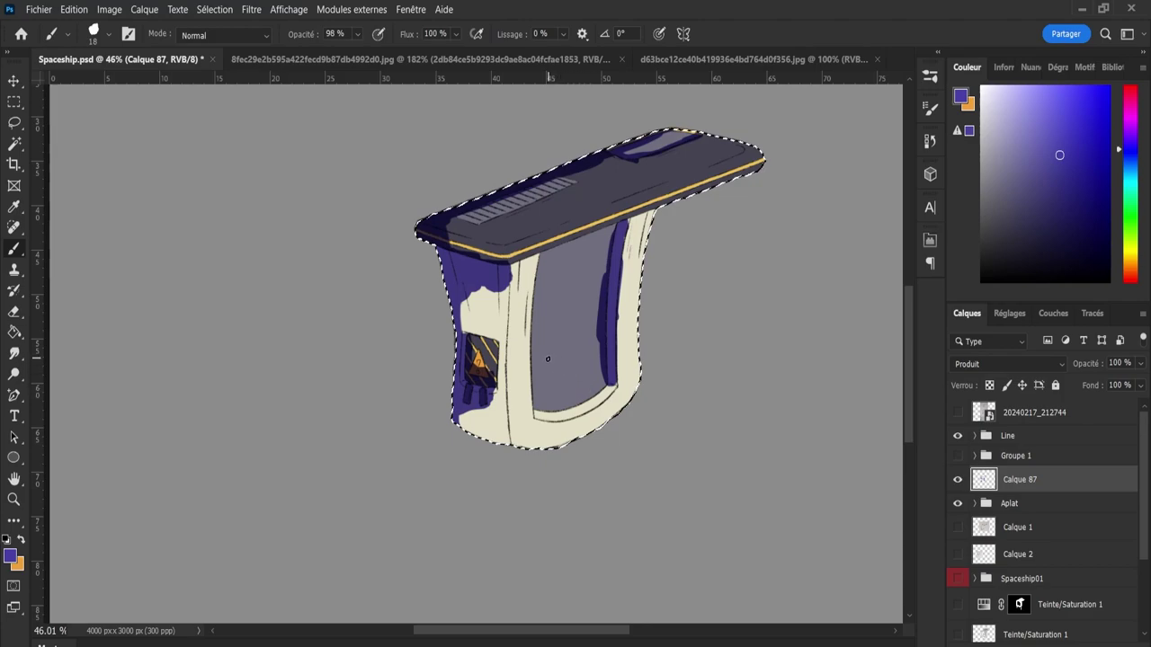
key("bracketright")
key("bracketright")
key("bracketright")
left_click_drag(454, 327, 499, 310)
left_click_drag(1138, 370, 1103, 386)
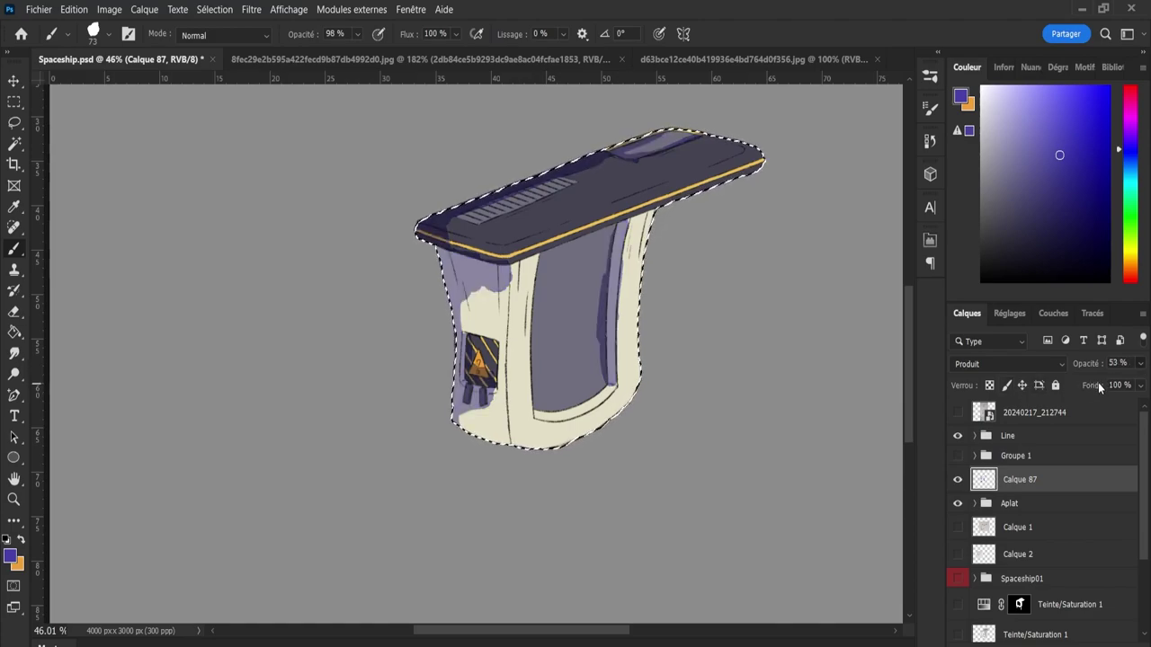
- Add new layer Calque 88 and pick a bright tan paint colour
key("ctrl+shift+alt+n")
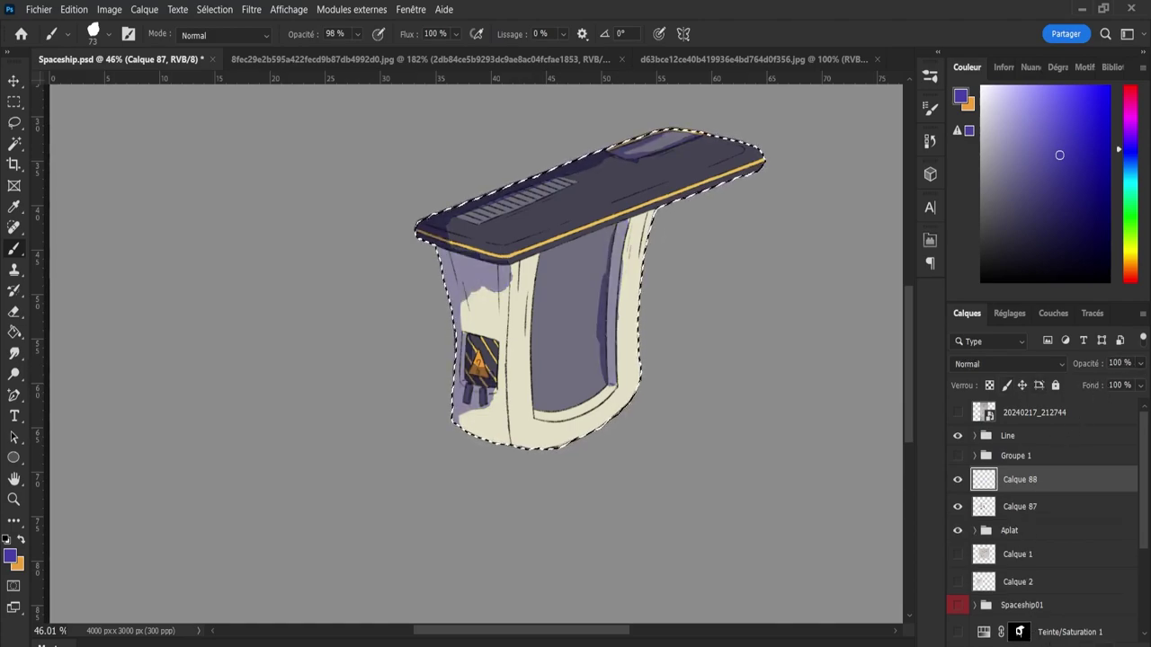
left_click_drag(1126, 187, 1132, 262)
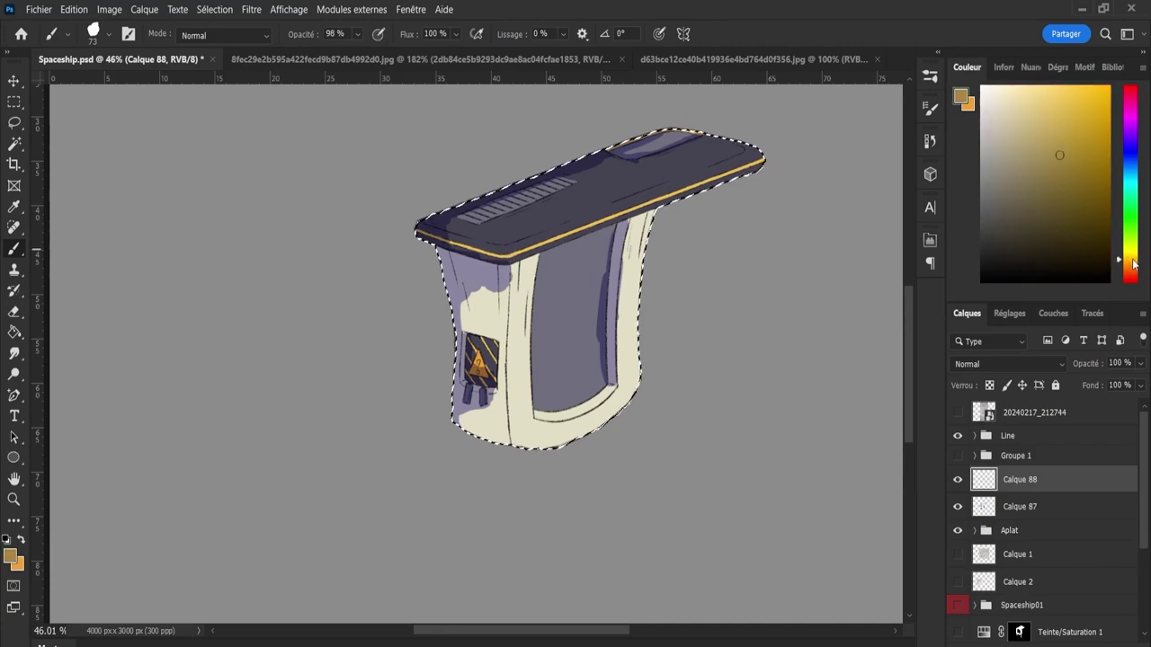
left_click(1074, 138)
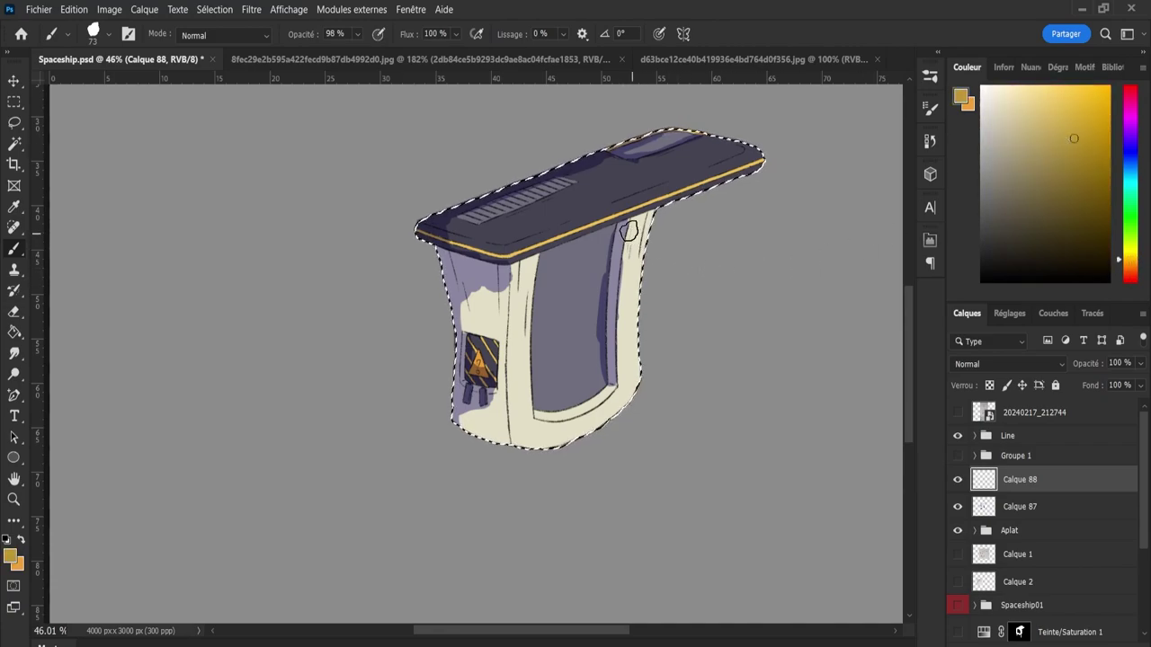
key("bracketright")
key("bracketright")
key("bracketright")
- Paint tan highlights along the pillar edges, top slab and window panel edges
left_click_drag(663, 369, 665, 225)
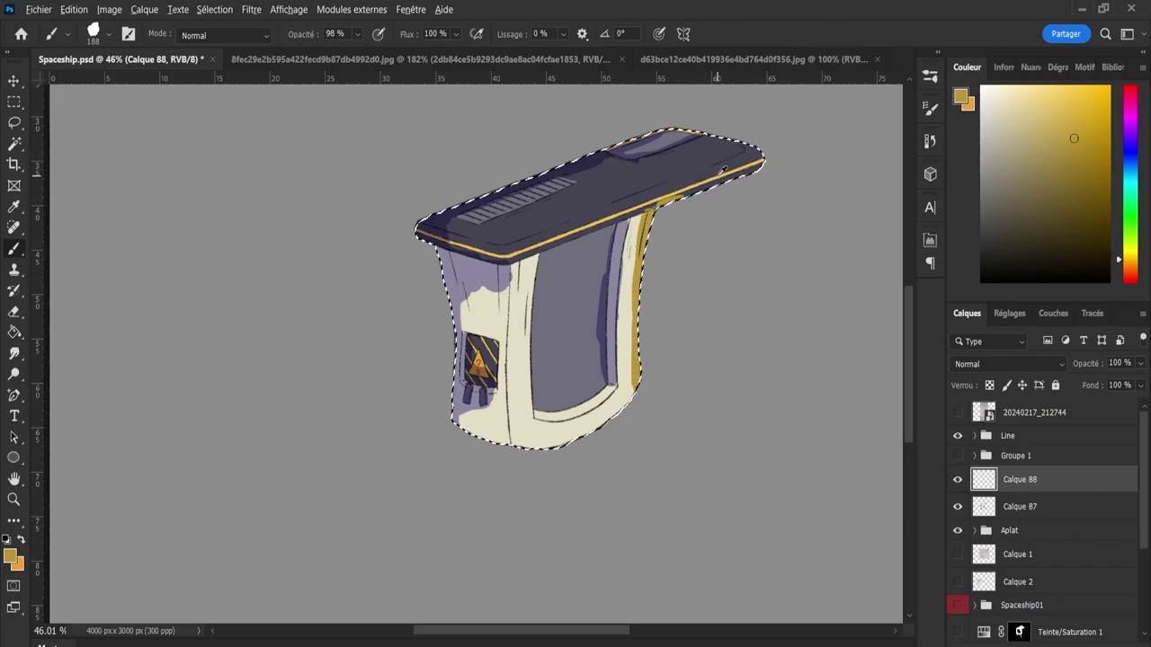
key("bracketleft")
key("bracketleft")
key("bracketleft")
left_click_drag(663, 190, 684, 183)
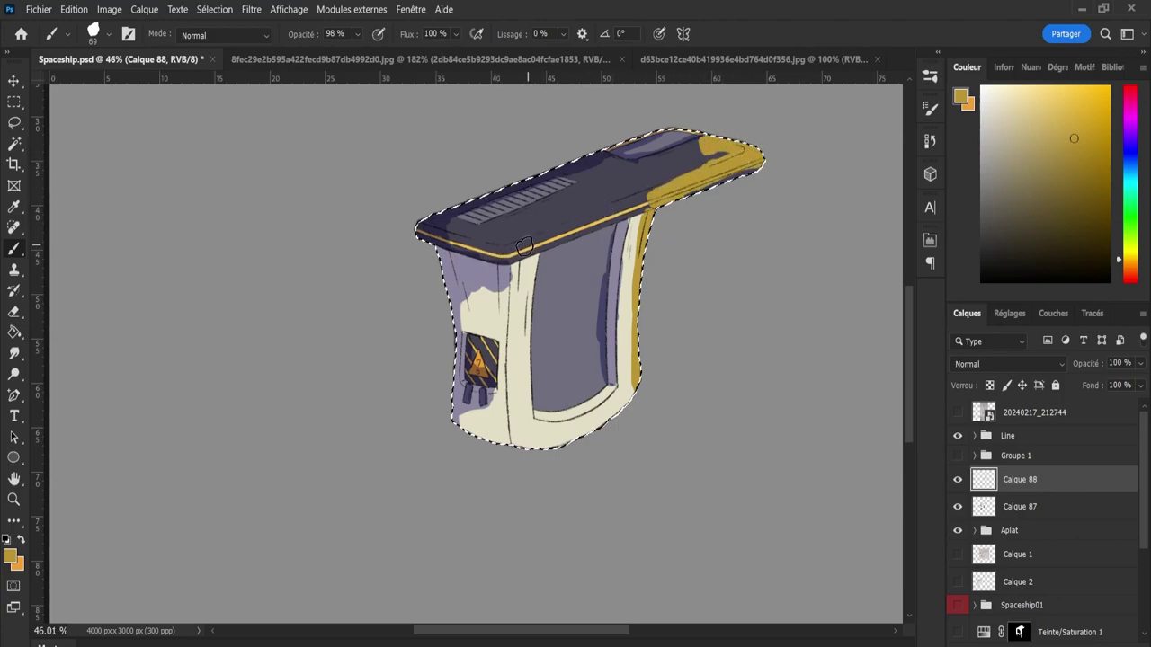
left_click_drag(508, 247, 737, 162)
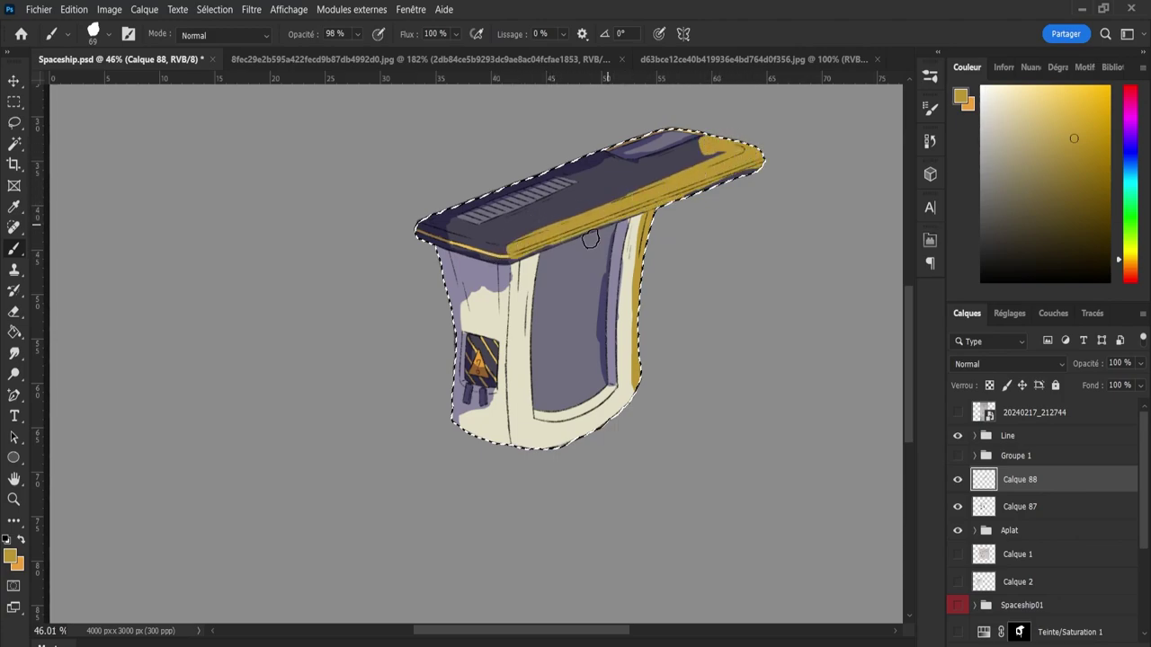
key("bracketleft")
key("bracketleft")
left_click_drag(527, 267, 532, 456)
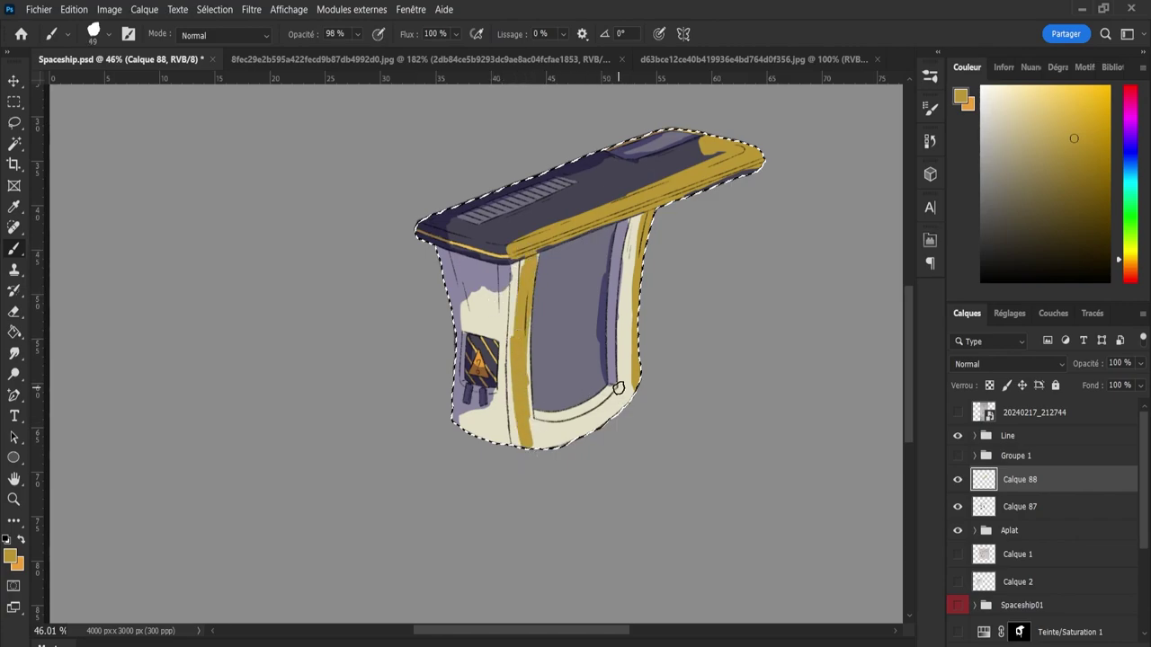
left_click_drag(570, 416, 629, 389)
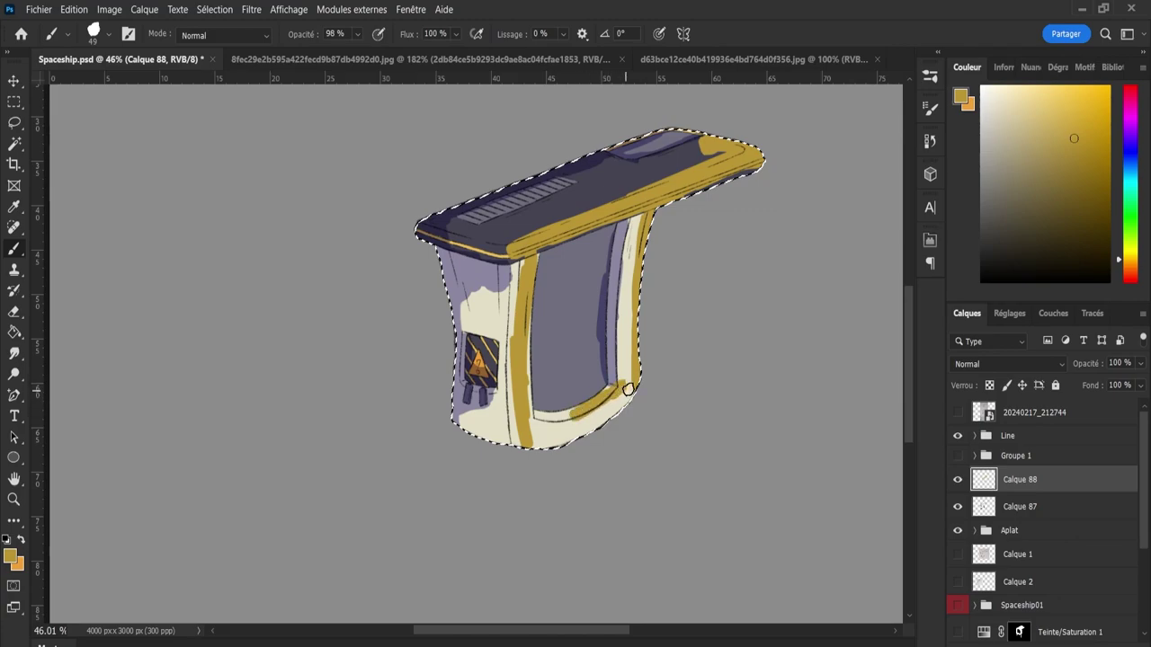
mouse_move(638, 234)
left_mouse_down()
mouse_move(629, 395)
mouse_move(609, 420)
left_mouse_up()
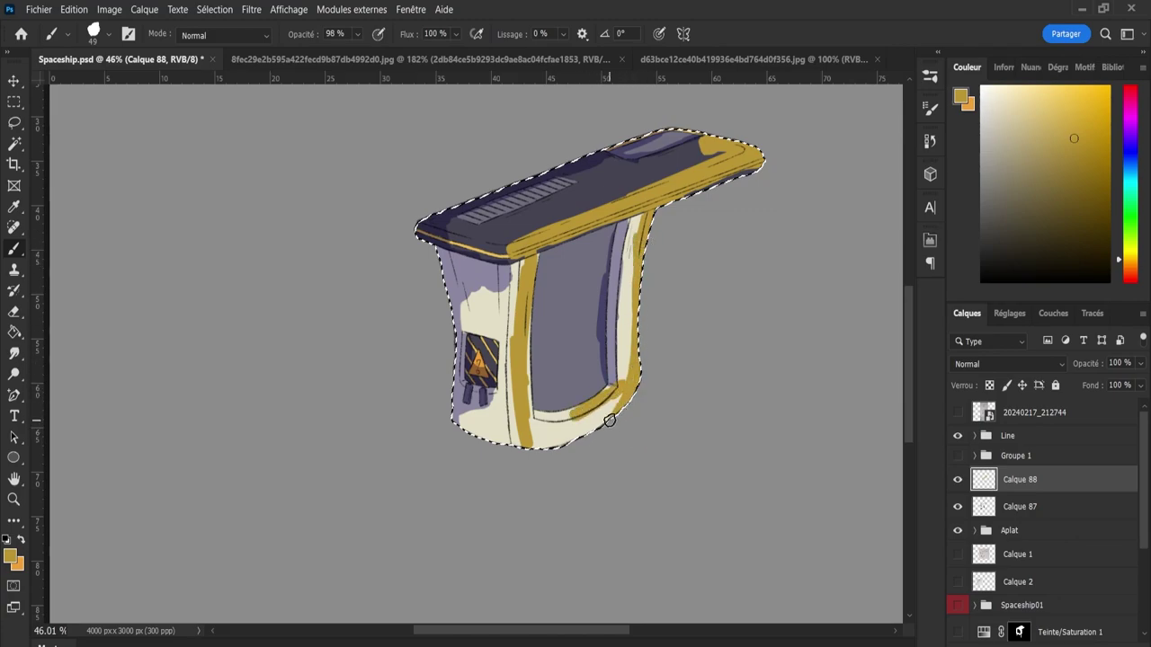
- Erase the excess highlight at the pillar's bottom and repaint its left edge
key("e")
mouse_move(527, 454)
left_mouse_down()
mouse_move(516, 323)
mouse_move(528, 261)
mouse_move(529, 299)
left_mouse_up()
key("bracketleft")
key("bracketleft")
key("bracketleft")
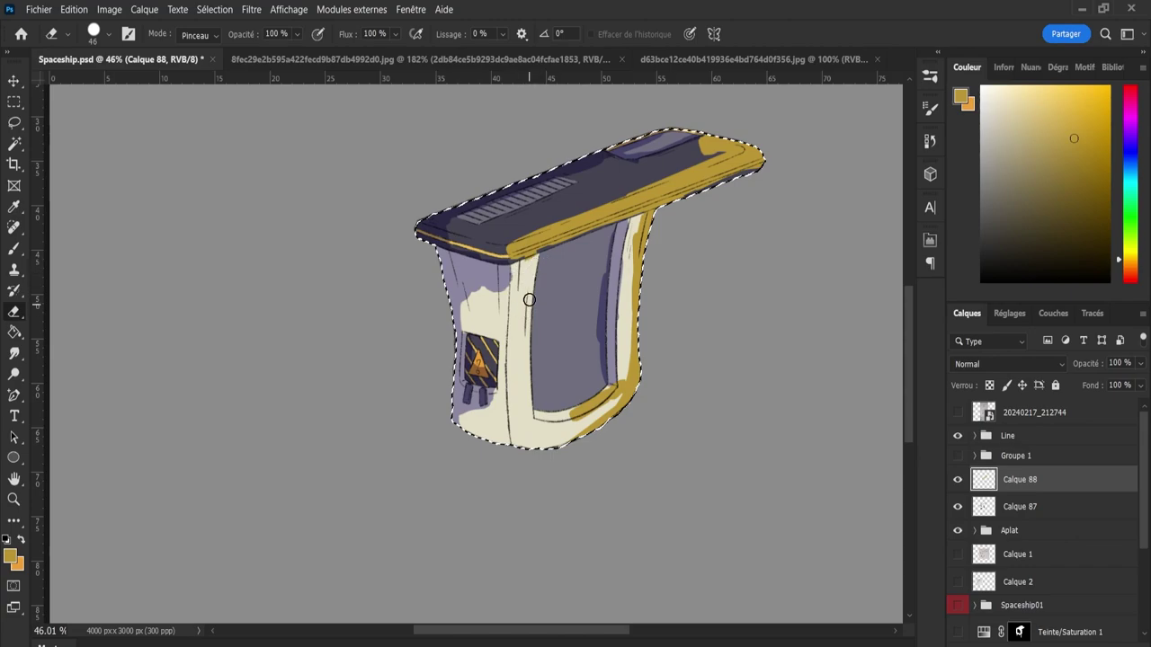
key("b")
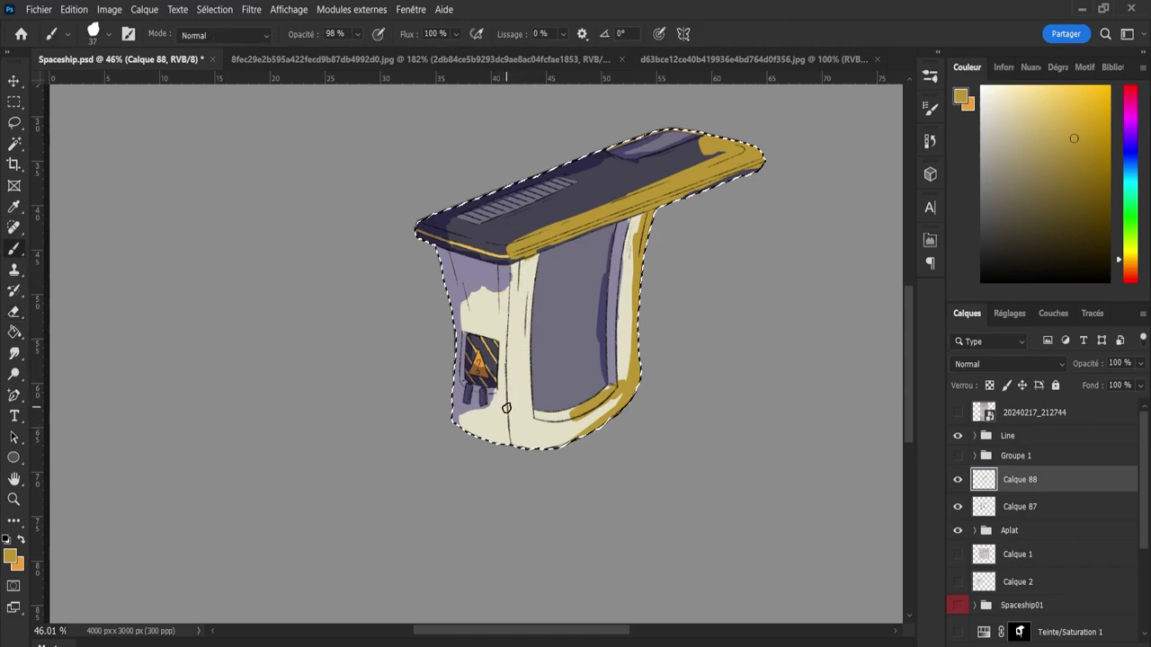
left_click_drag(514, 444, 502, 335)
left_click_drag(512, 389, 514, 419)
- Preview Calque 88's blend modes and settle on Densité linéaire (Ajout)
left_click(1007, 363)
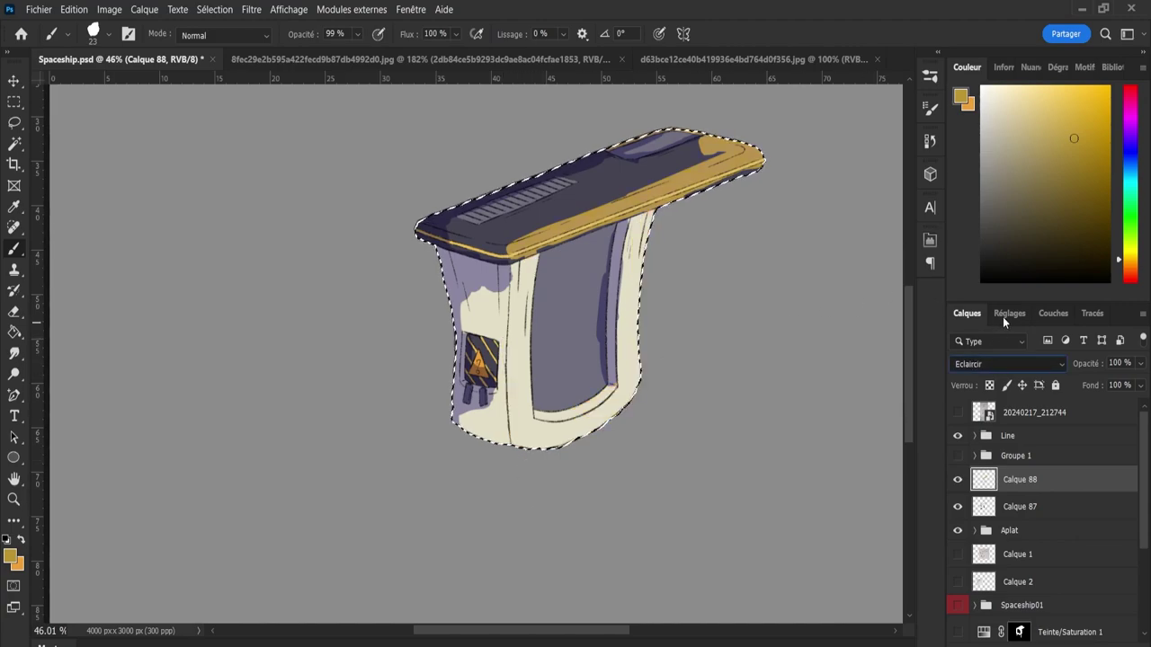
scroll(1007, 363, "down", 10)
scroll(1005, 364, "up", 6)
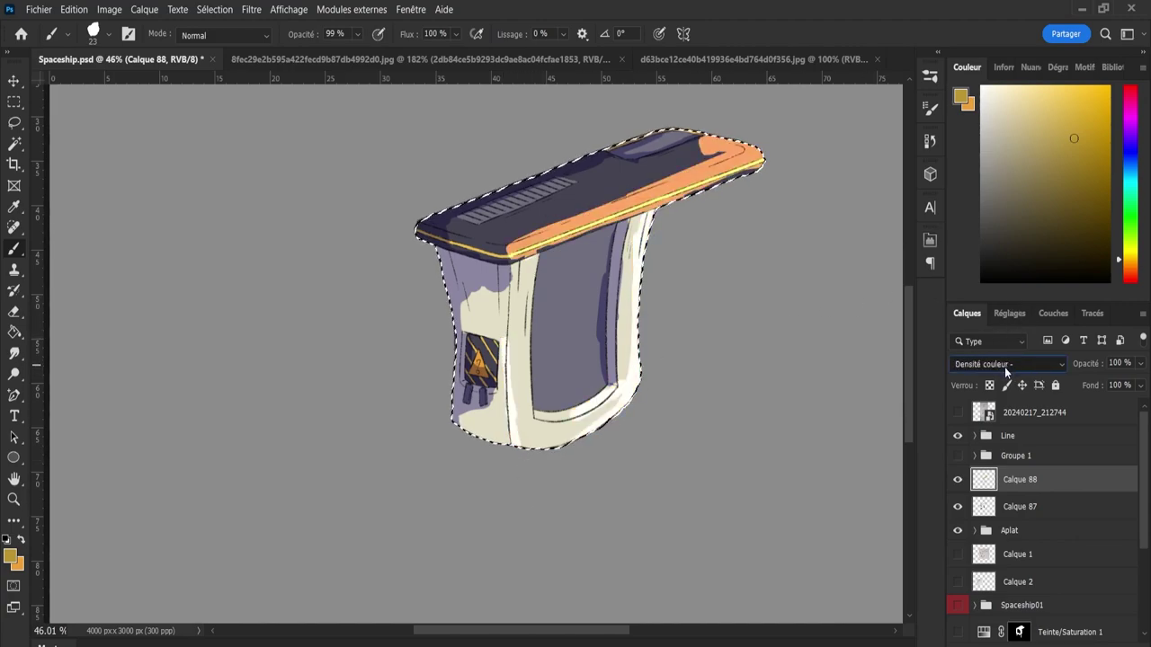
scroll(1007, 371, "down", 1)
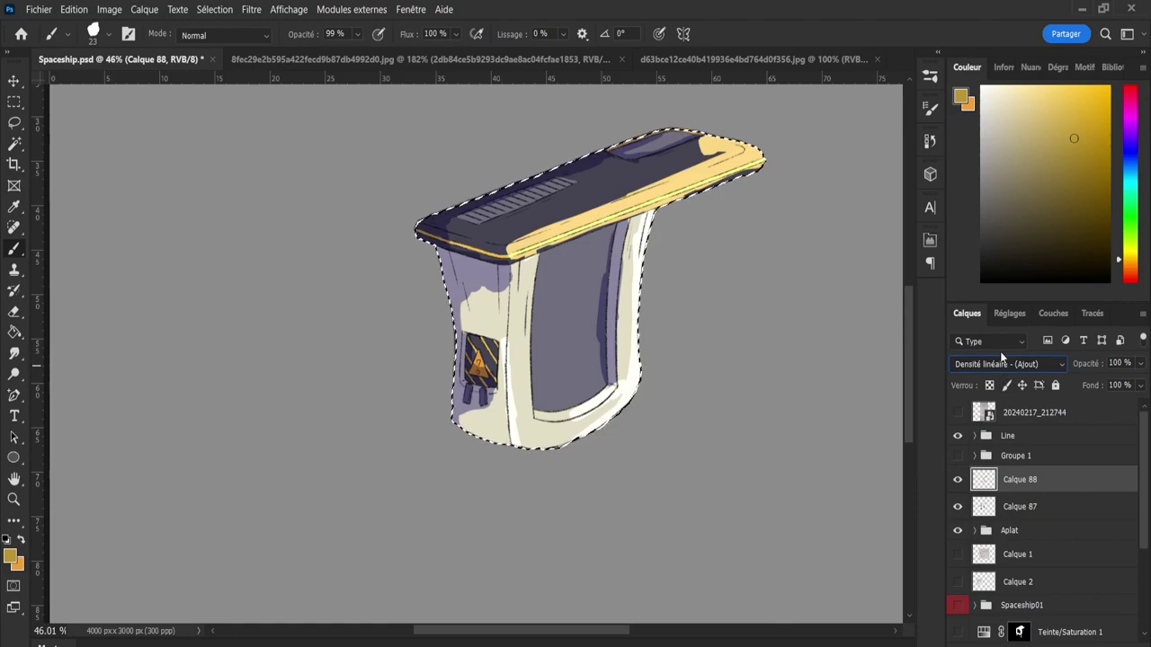
scroll(1021, 363, "up", 9)
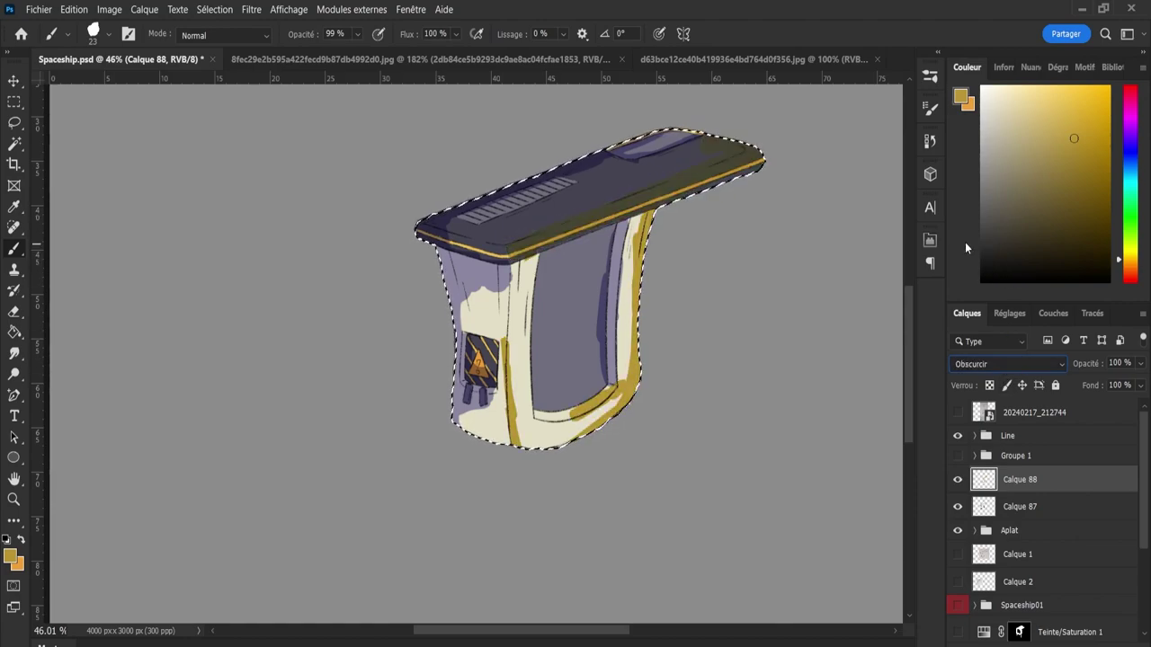
key("Down")
key("Down")
key("Down")
key("Down")
key("Down")
key("Down")
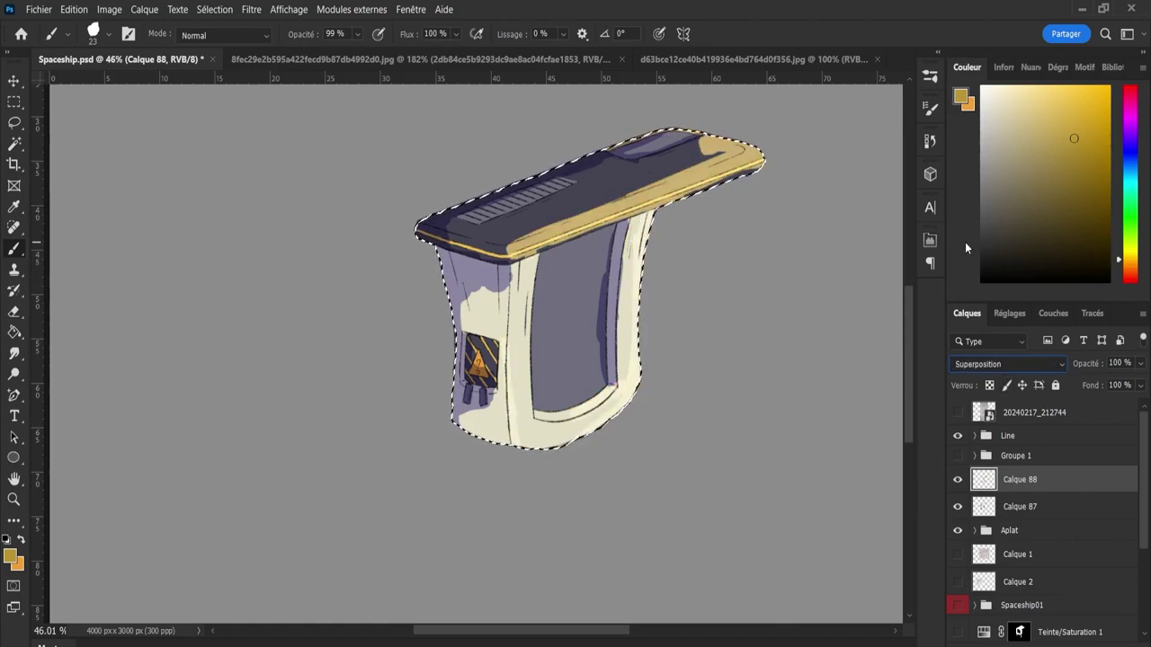
key("Down")
key("Down")
key("Up")
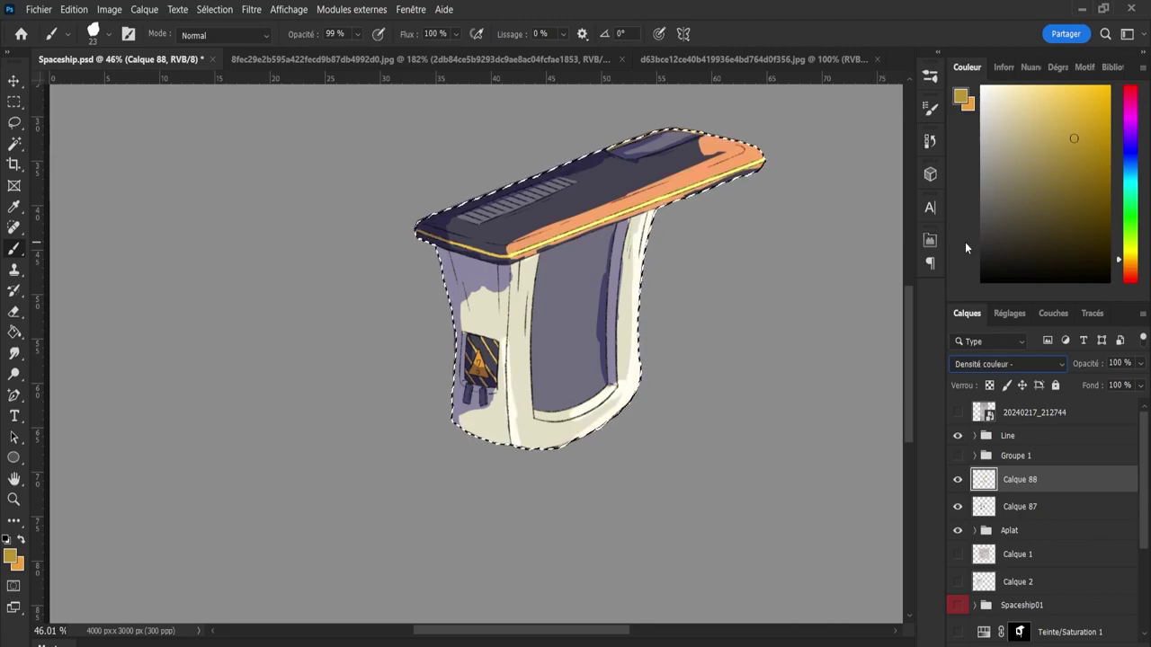
key("Down")
key("Down")
key("Down")
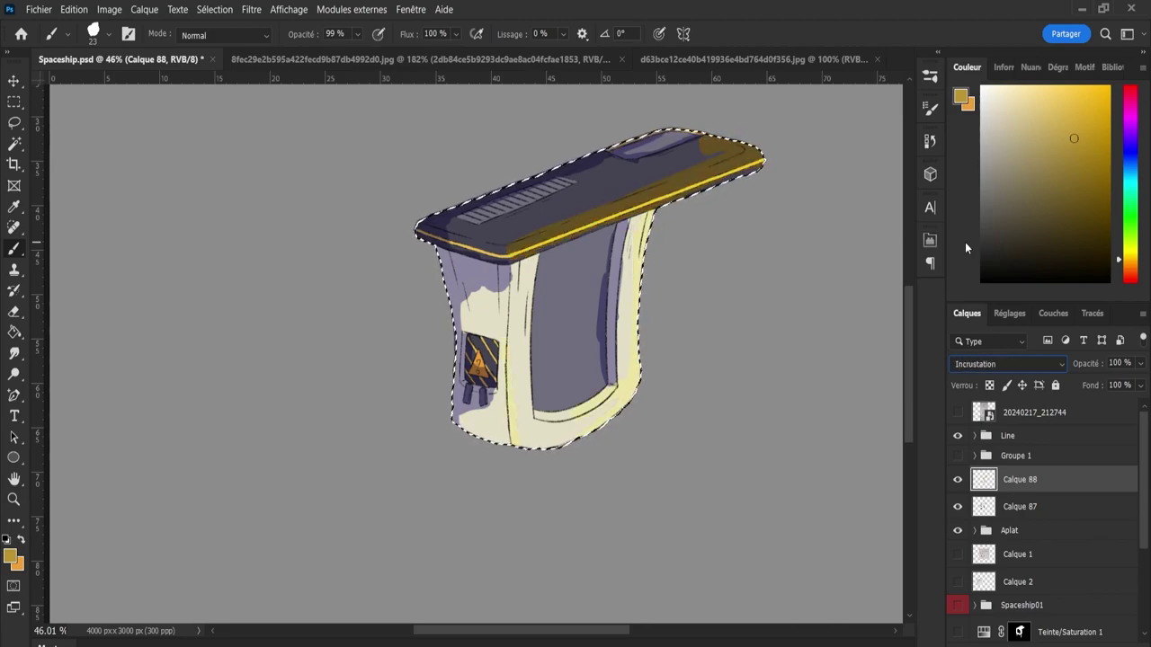
key("Down")
key("Down")
key("Down")
key("Down")
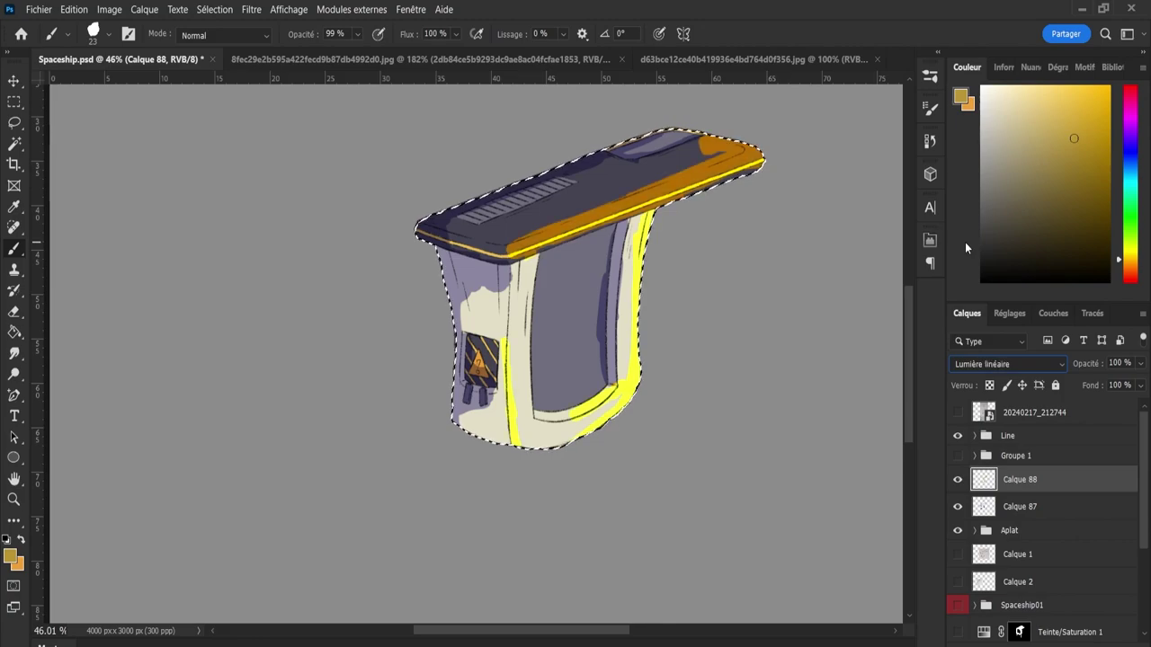
key("Down")
key("Down")
key("Up")
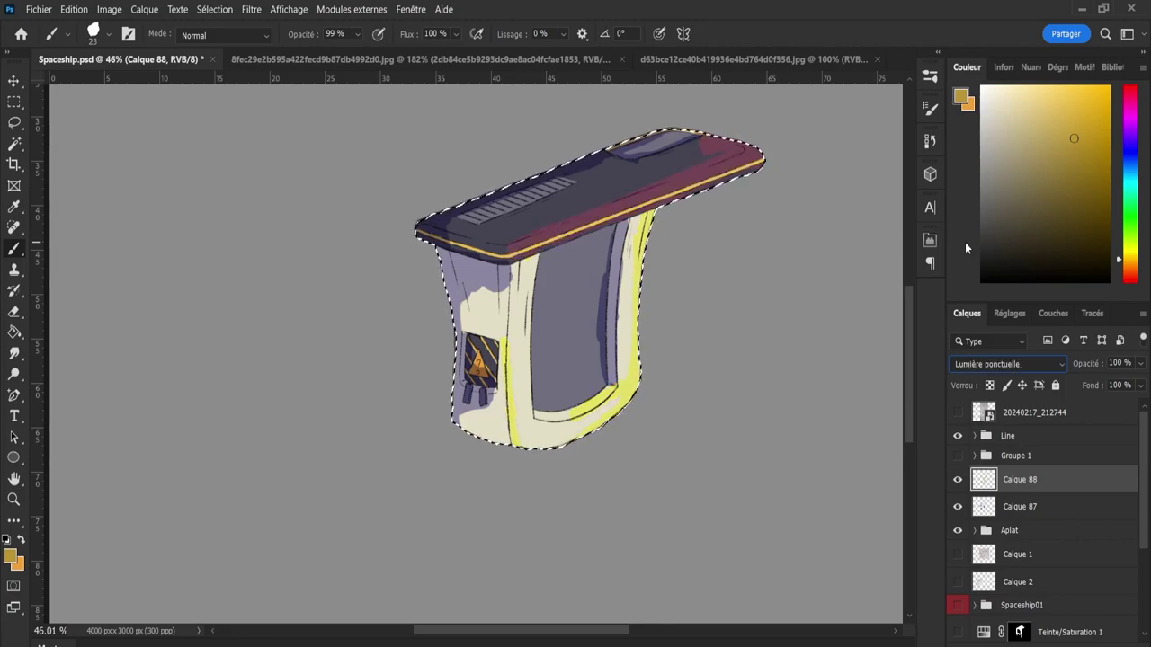
key("Down")
key("Down")
key("Down")
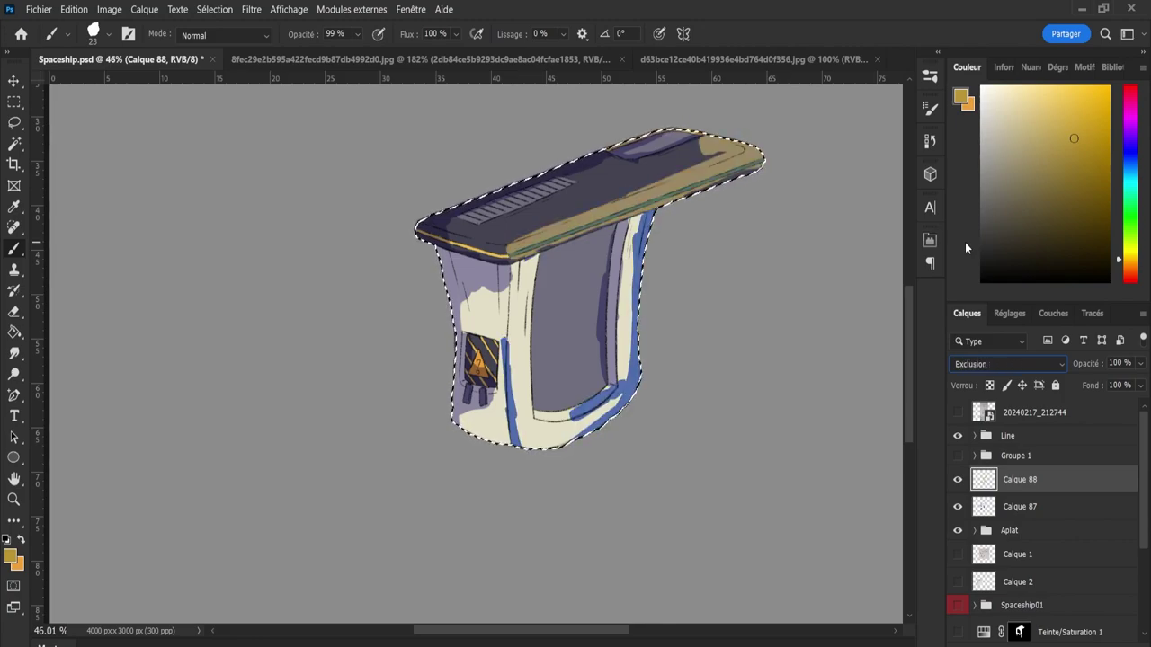
key("Down")
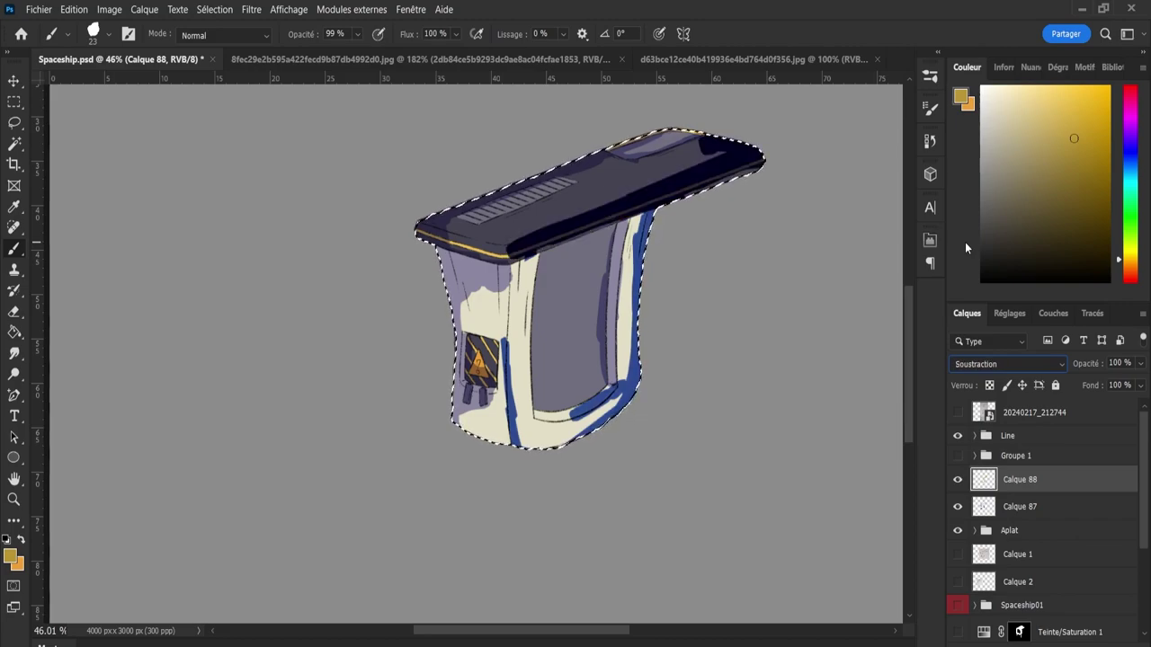
key("Down")
key("Down")
key("Down")
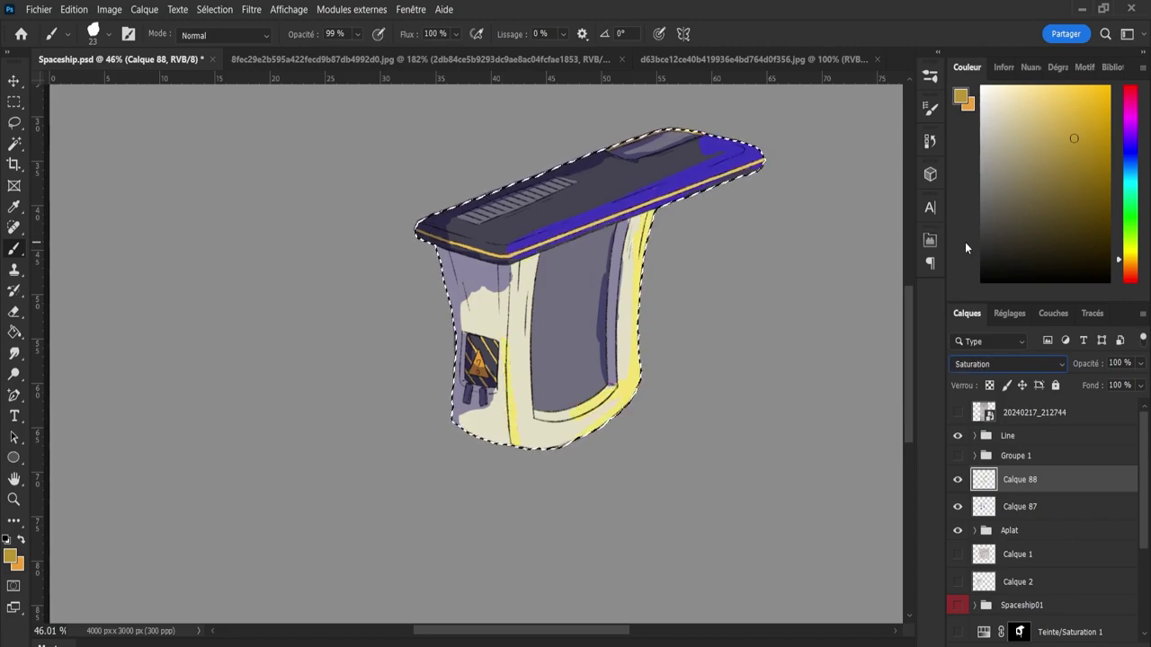
key("Down")
key("Down")
key("Up")
key("Up")
key("Up")
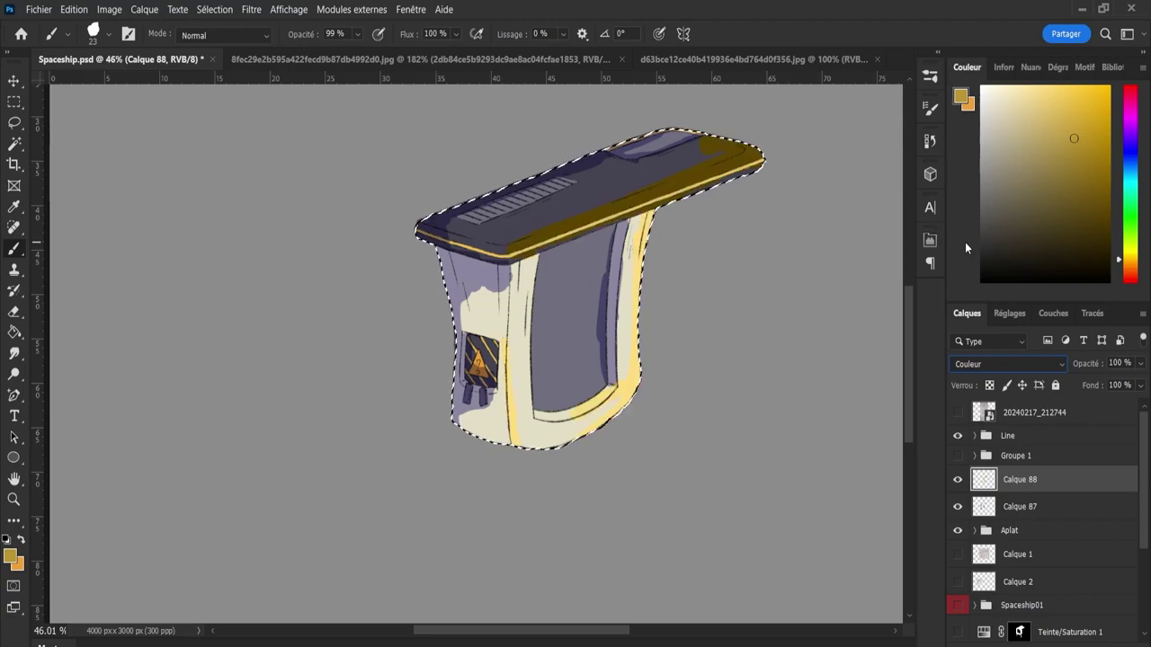
key("Up")
key("Up")
key("Up")
key("Up")
key("Up")
key("Up")
key("Up")
key("Up")
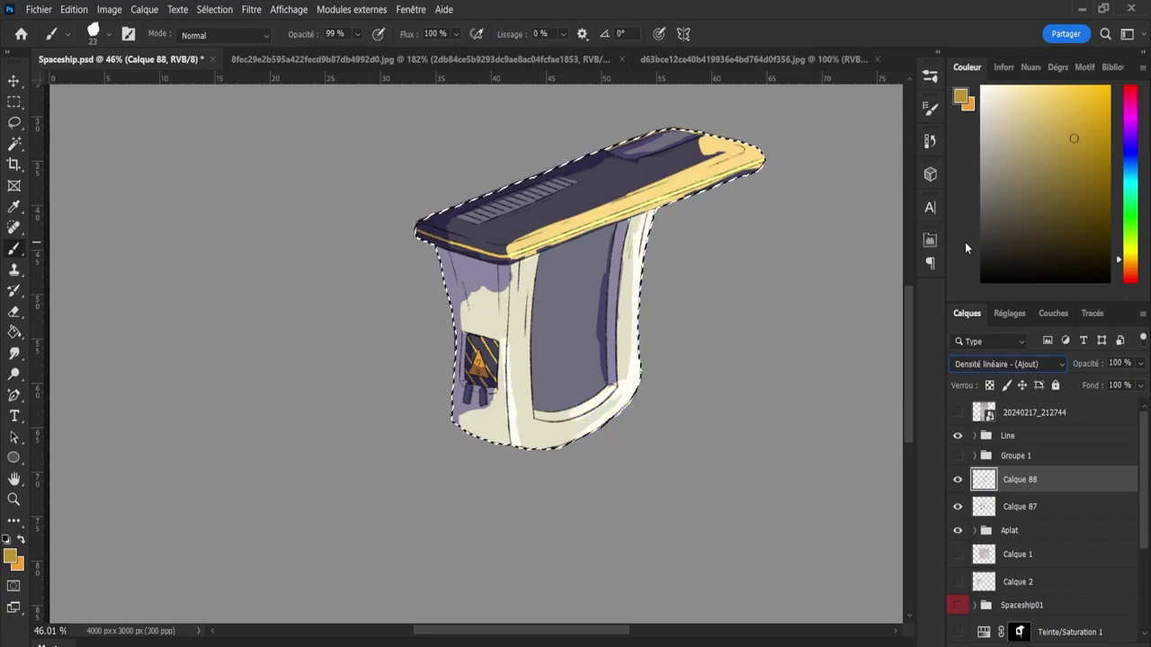
key("Up")
key("Up")
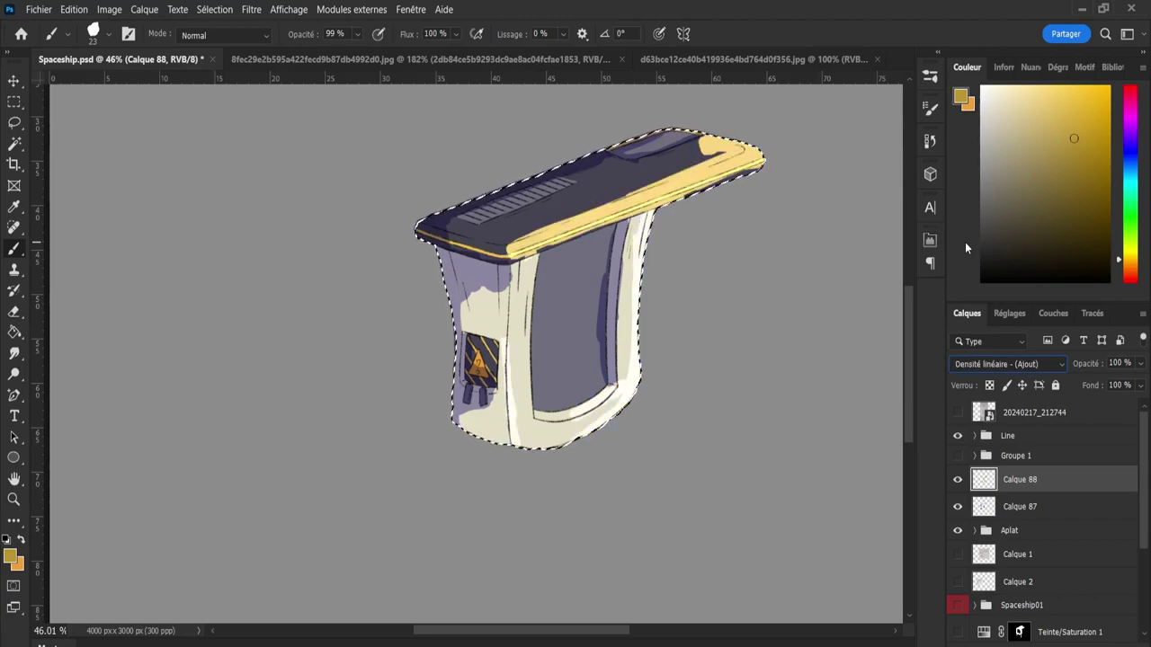
key("Up")
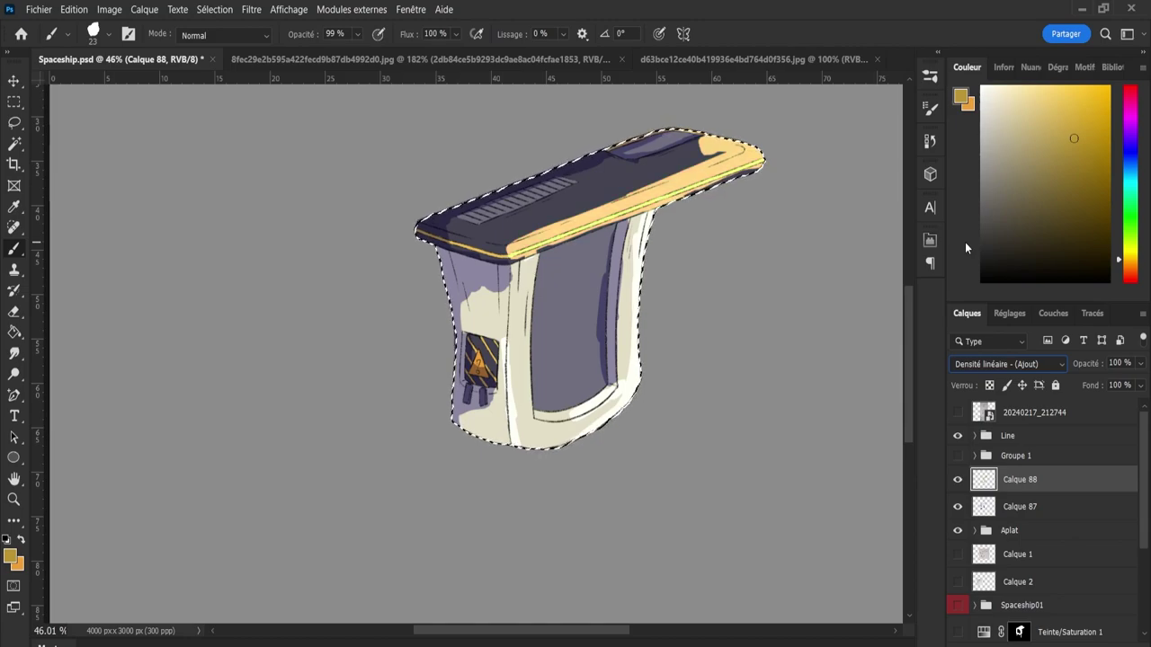
key("Up")
key("Down")
key("Up")
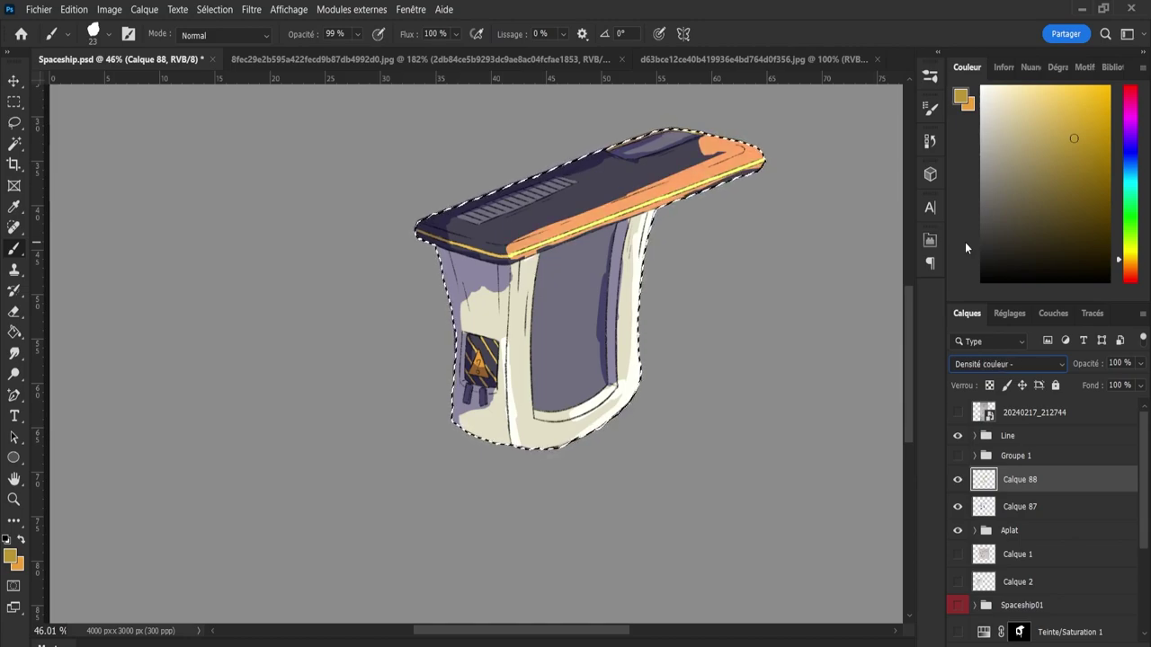
key("Down")
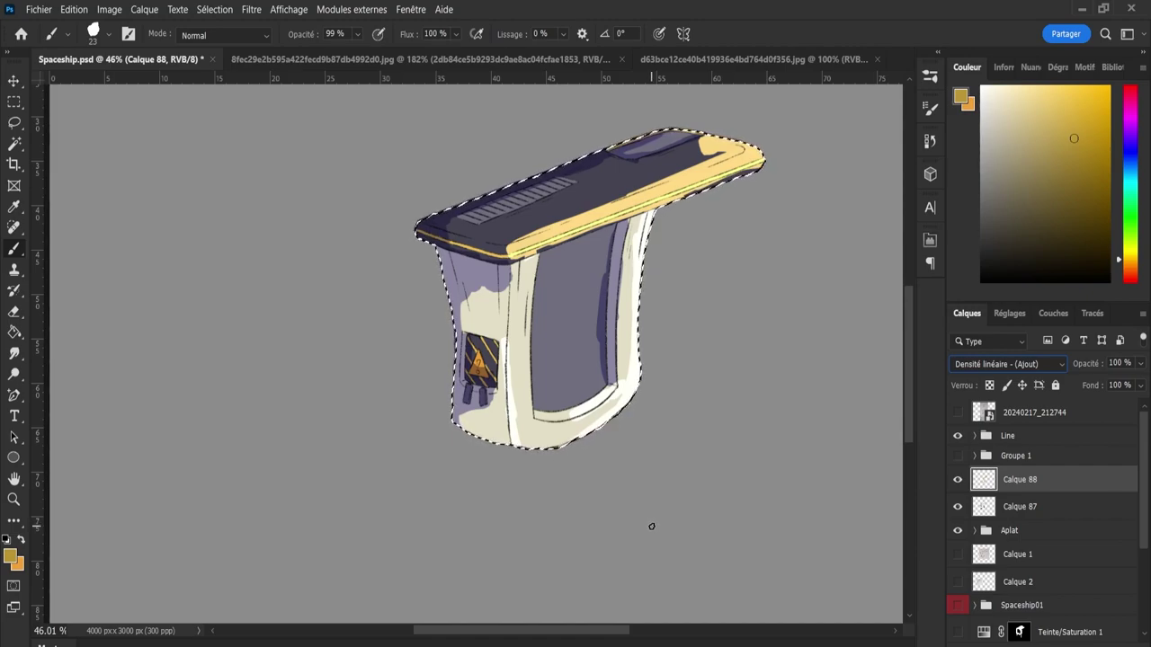
- Save Spaceship.psd, clear the selection and hide Calque 88
key("ctrl+s")
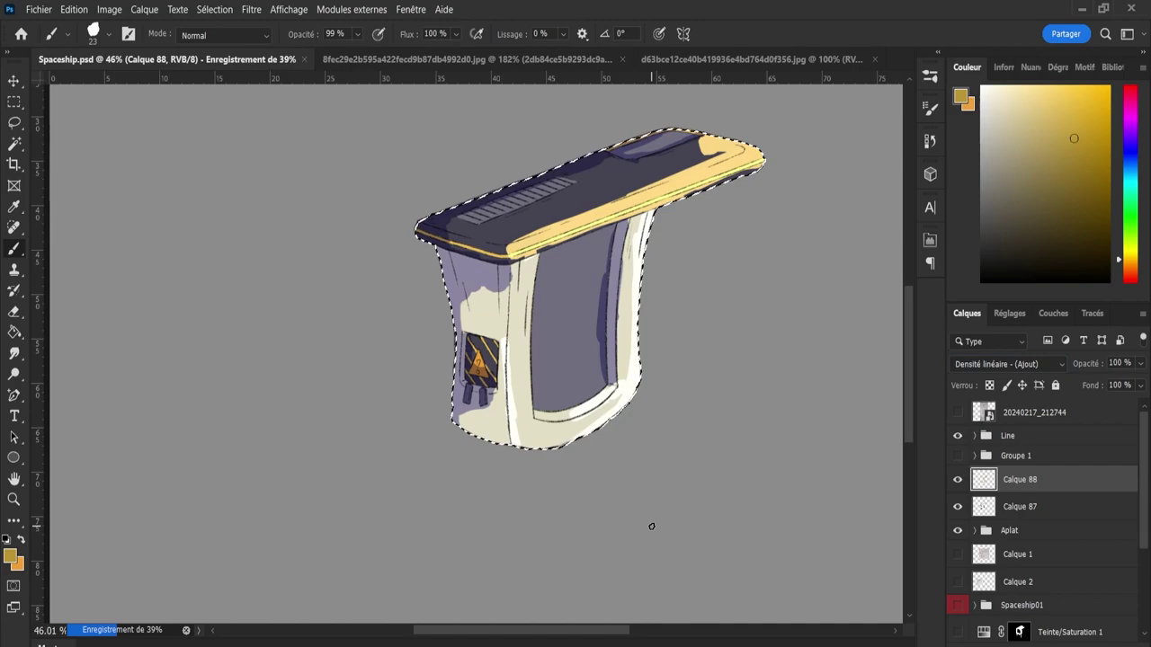
key("ctrl+d")
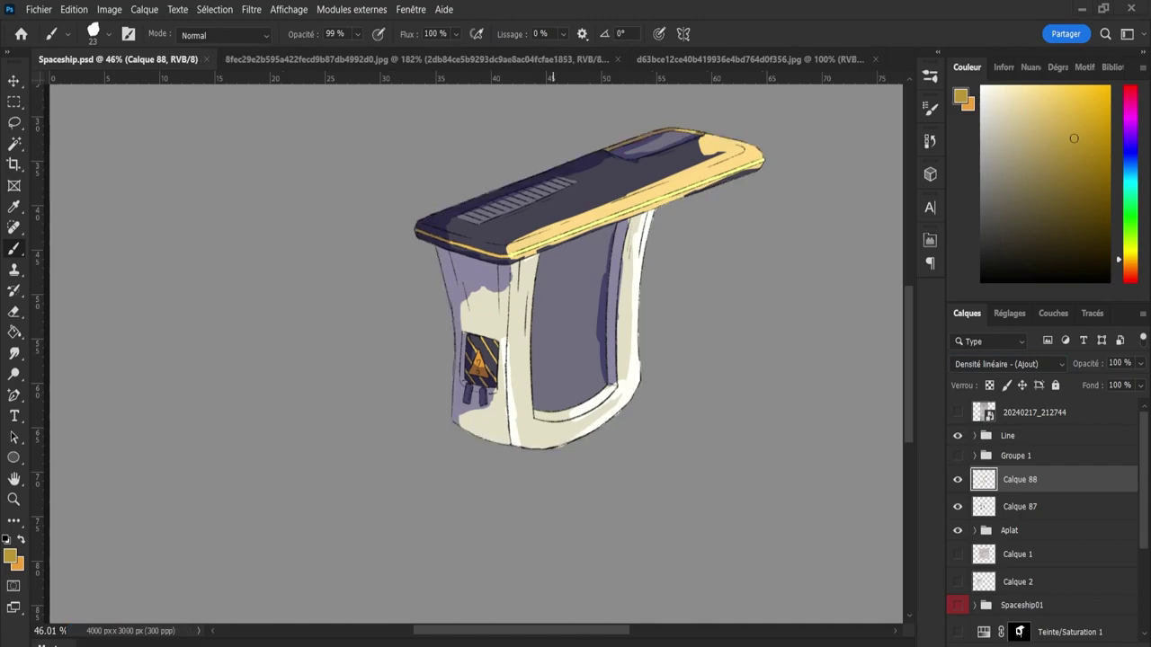
key("ctrl+comma")
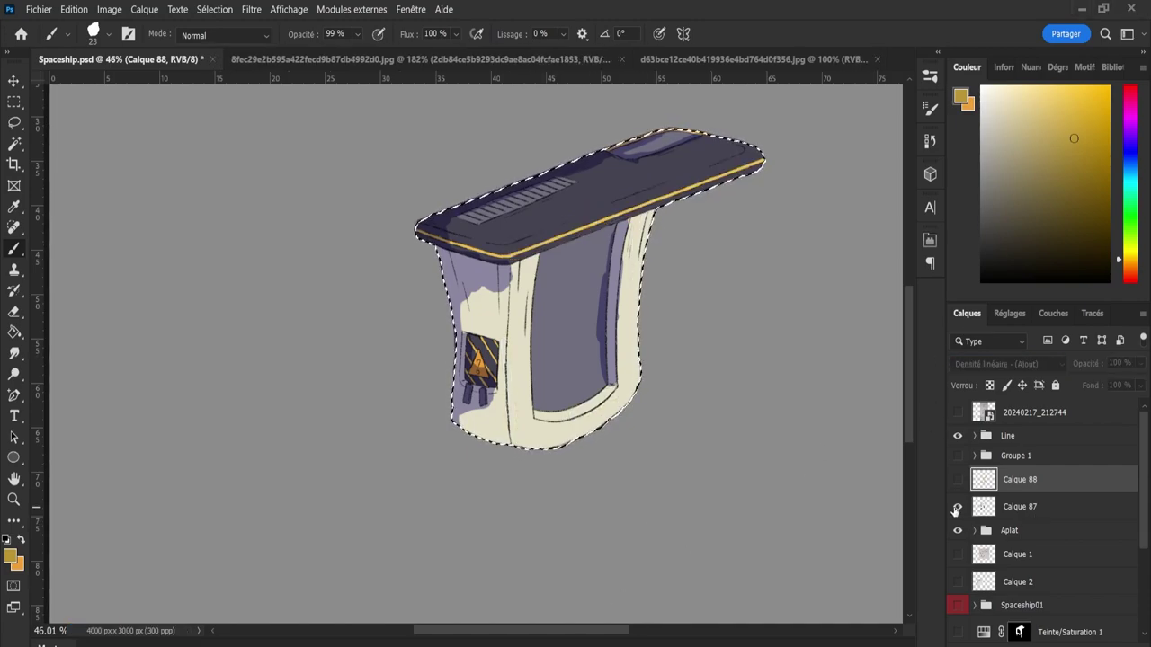
- Hide Calque 87, add a new layer above Aplat, and pick a tan from the cream body
left_click(957, 506)
left_click(1016, 531)
left_click(1106, 640)
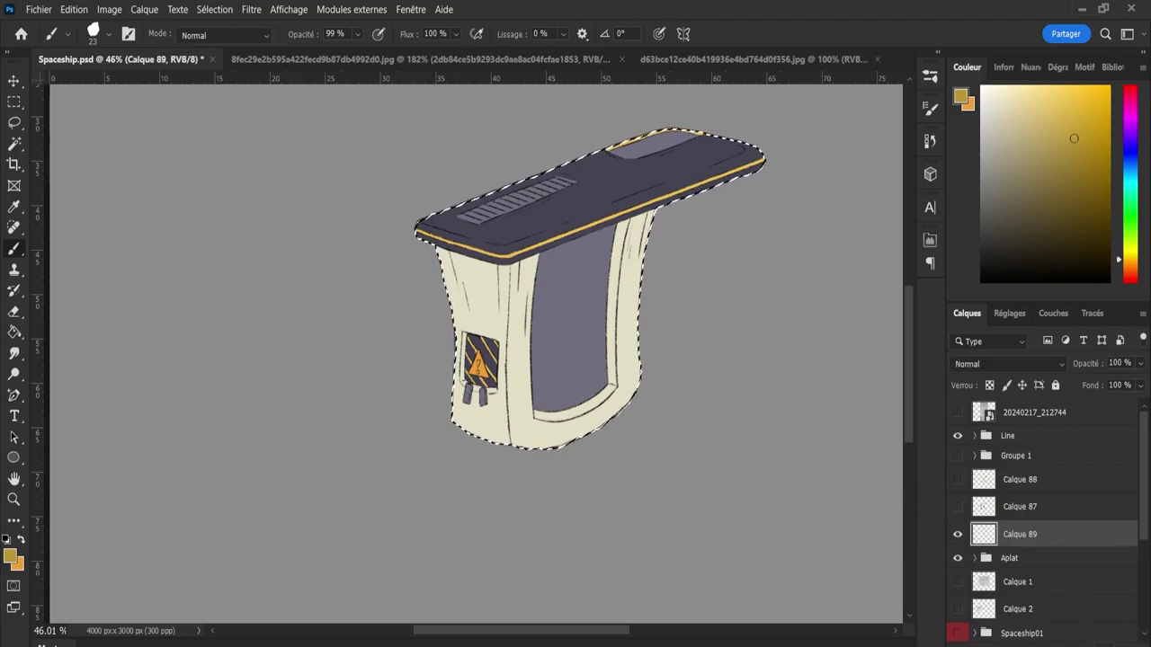
key("i")
left_click(526, 292)
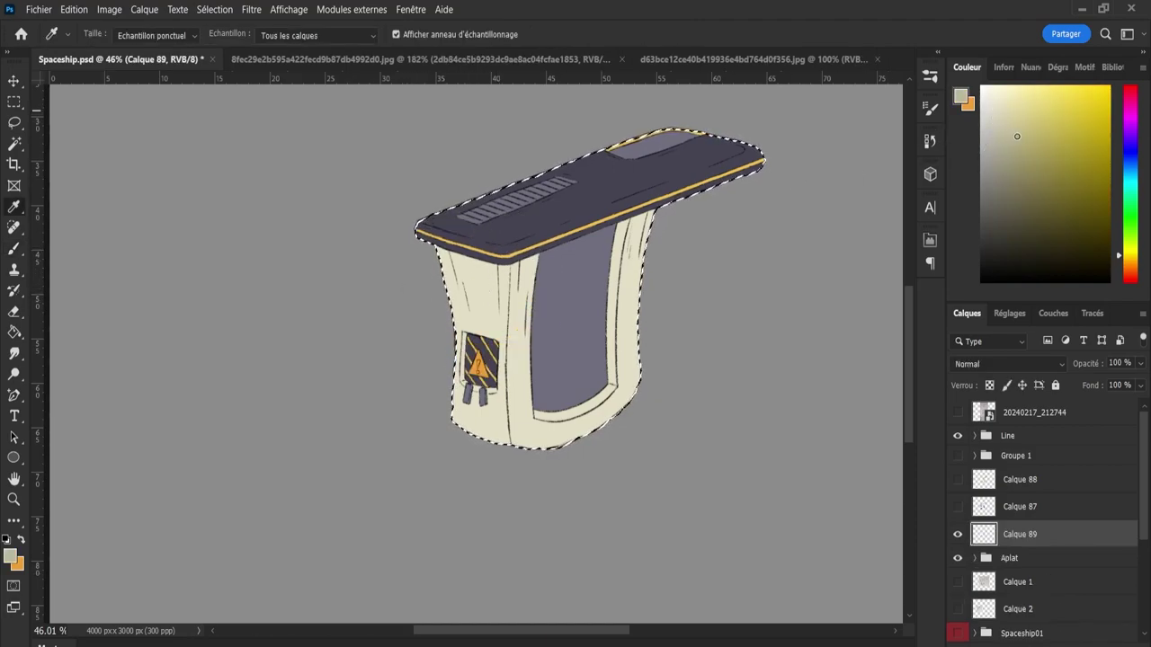
left_click(1130, 262)
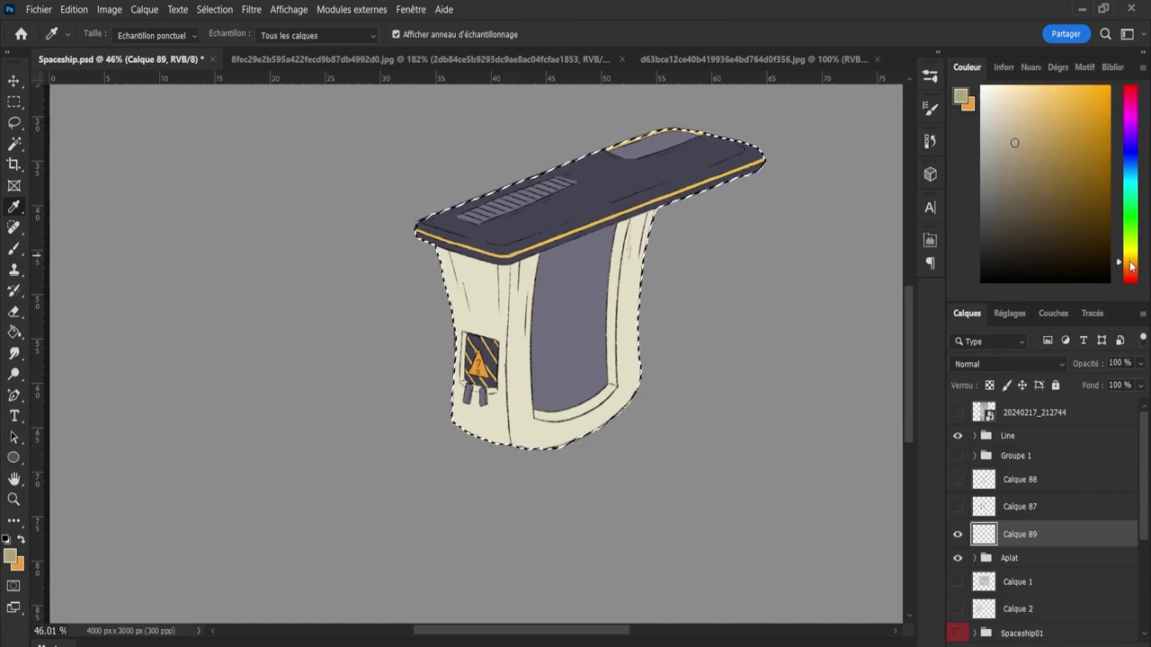
key("b")
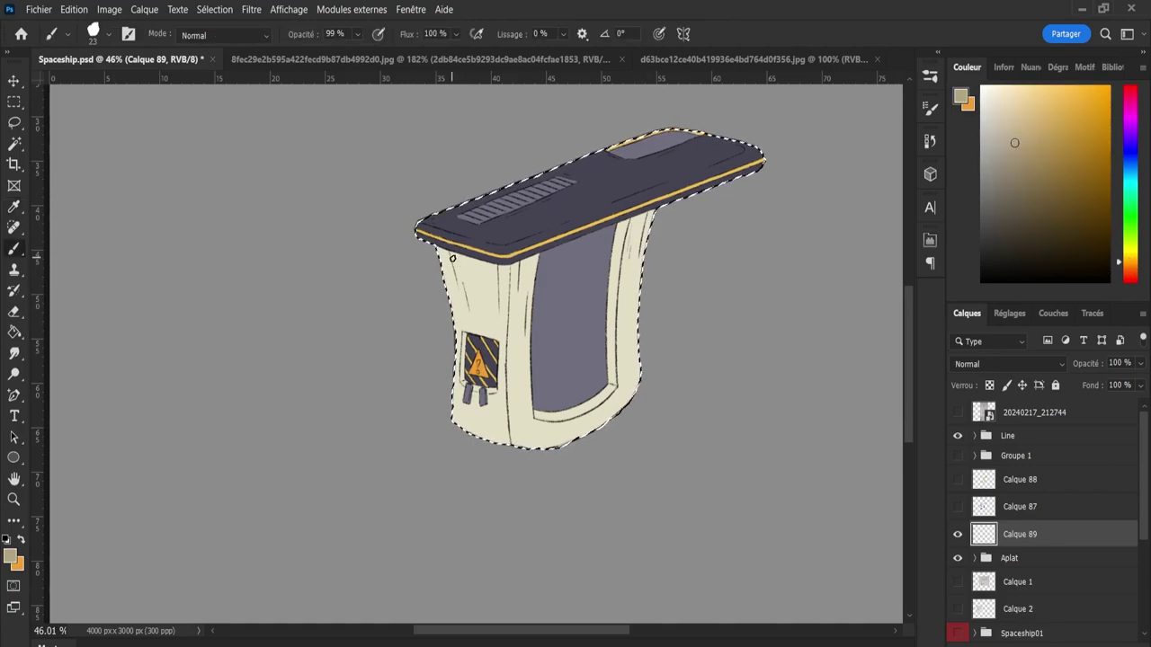
- Paint tan shading under the top panel's edge and along the left edges, refining with the eraser
left_click_drag(454, 255, 496, 266)
key("e")
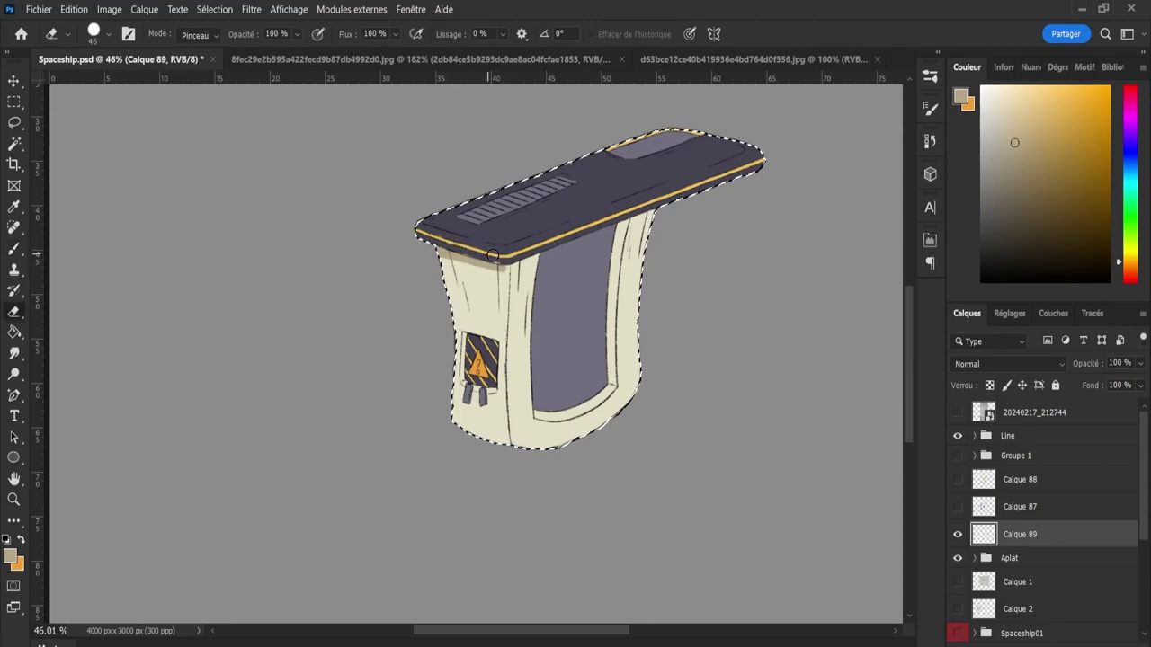
key("b")
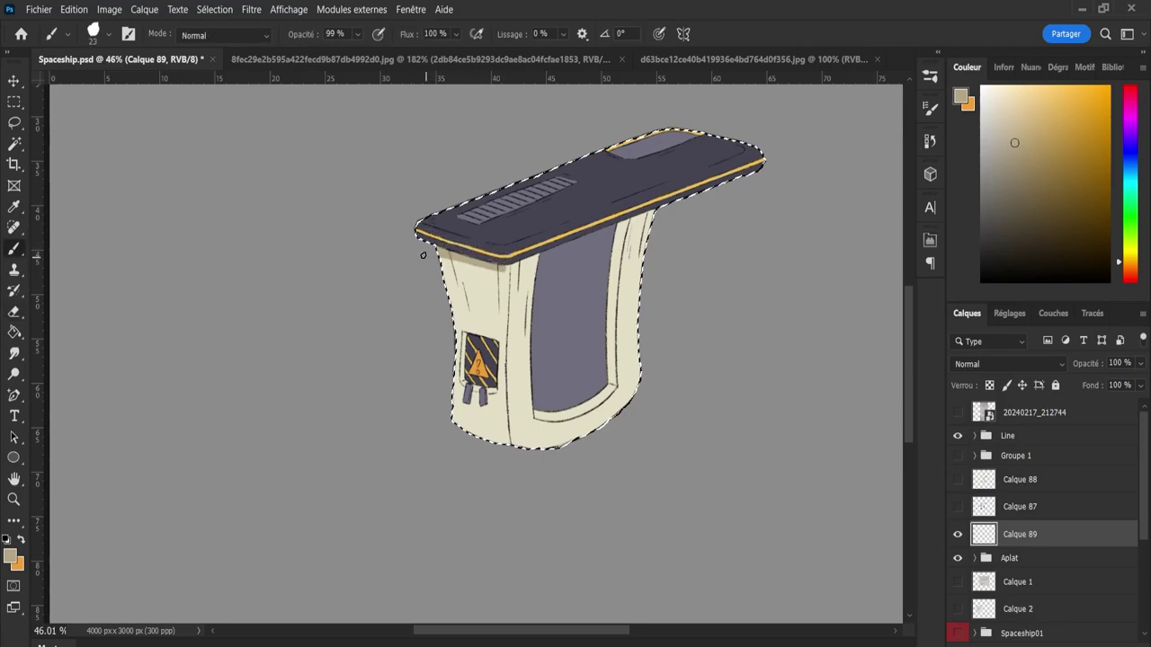
key("e")
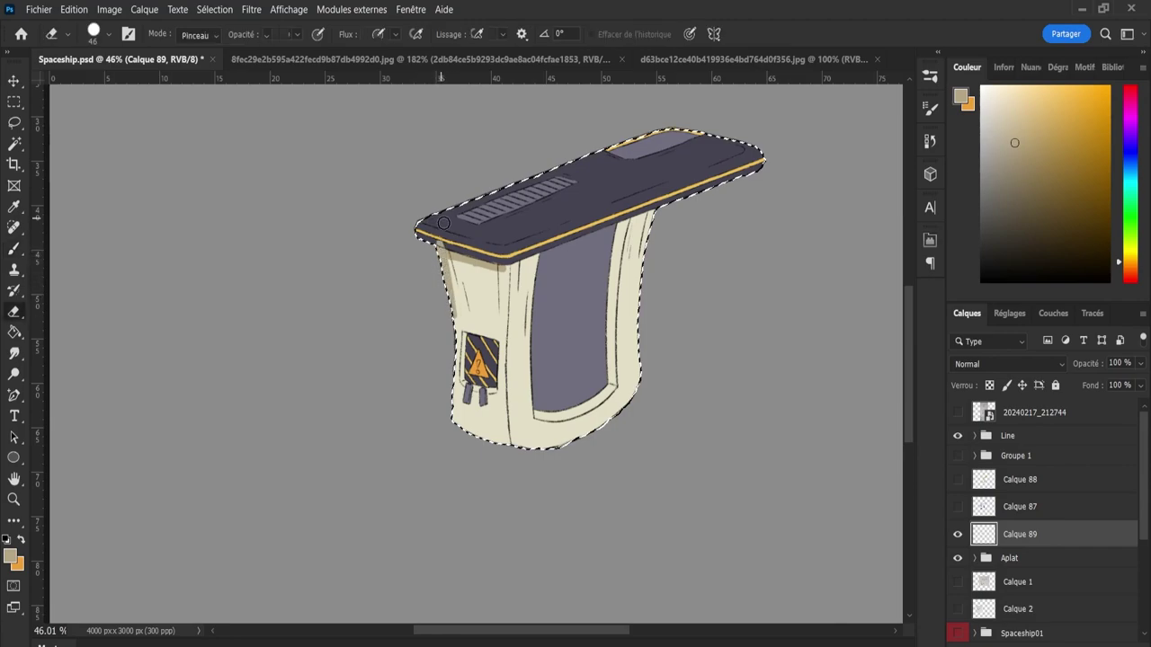
key("b")
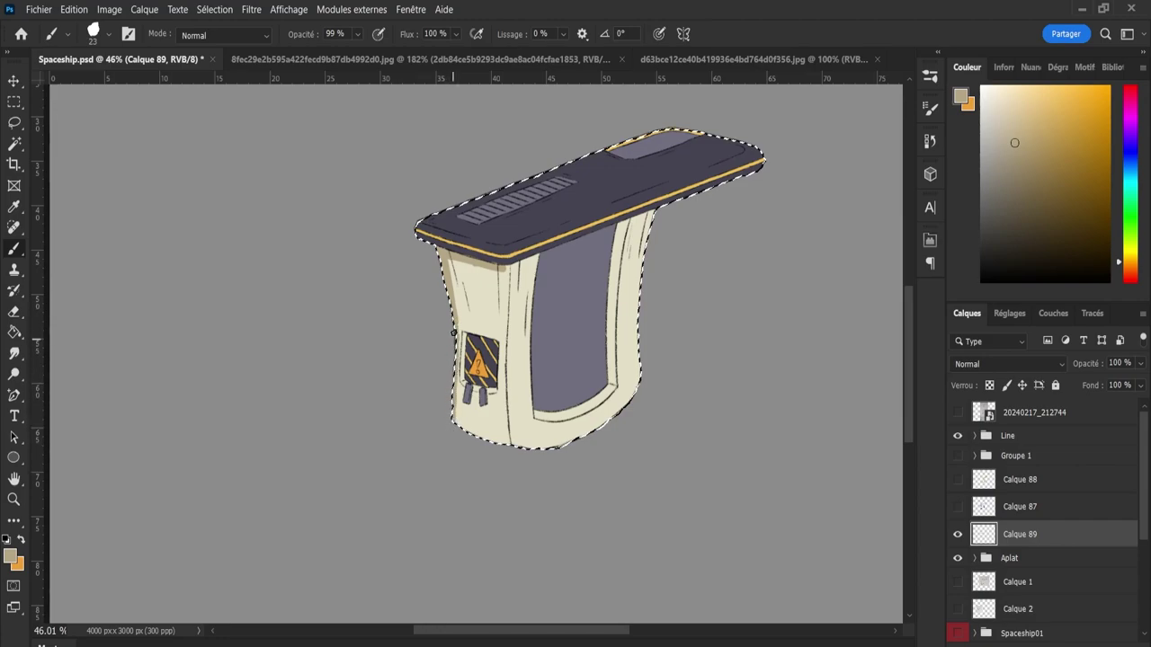
key("e")
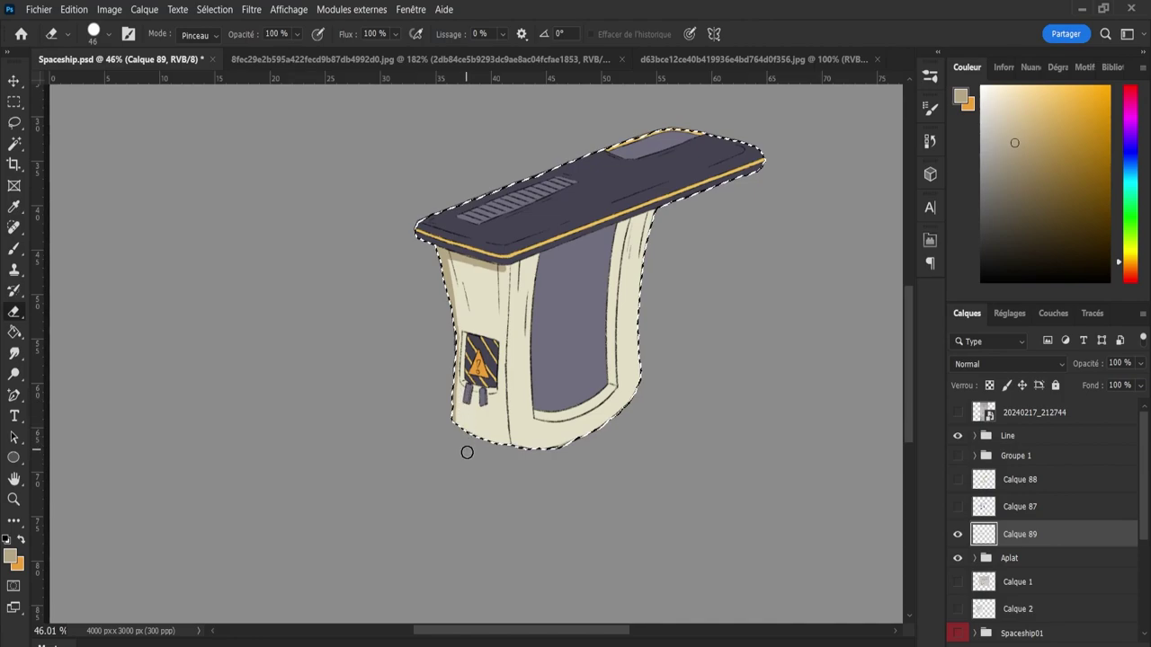
key("z")
left_click_drag(464, 395, 530, 396)
key("b")
key("e")
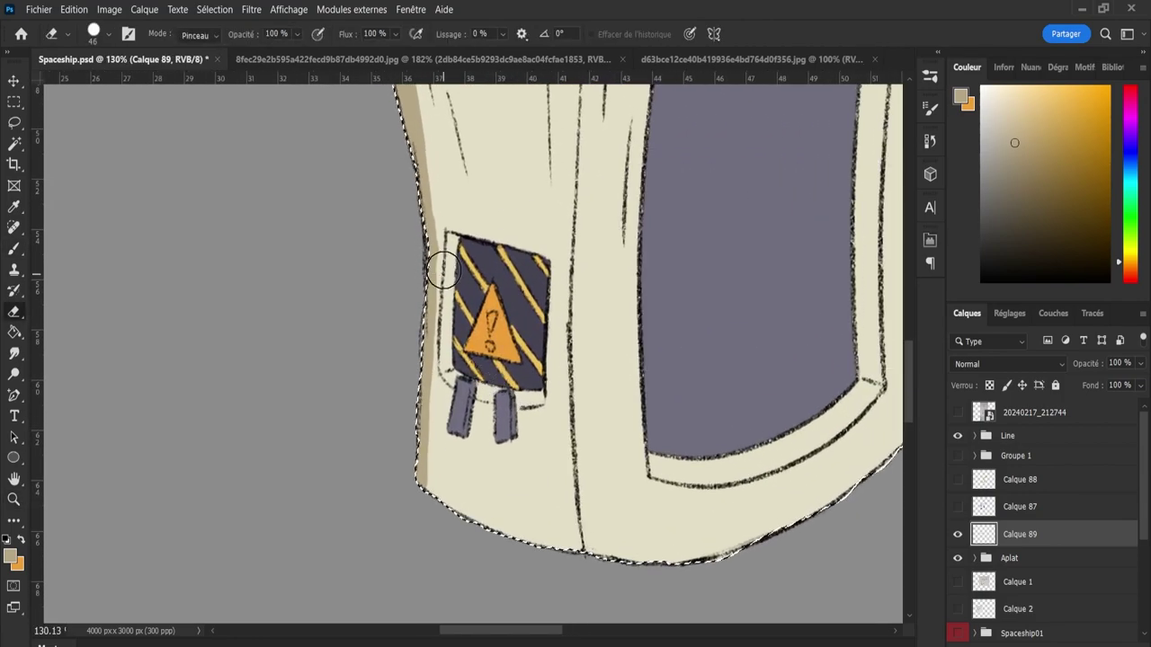
key("b")
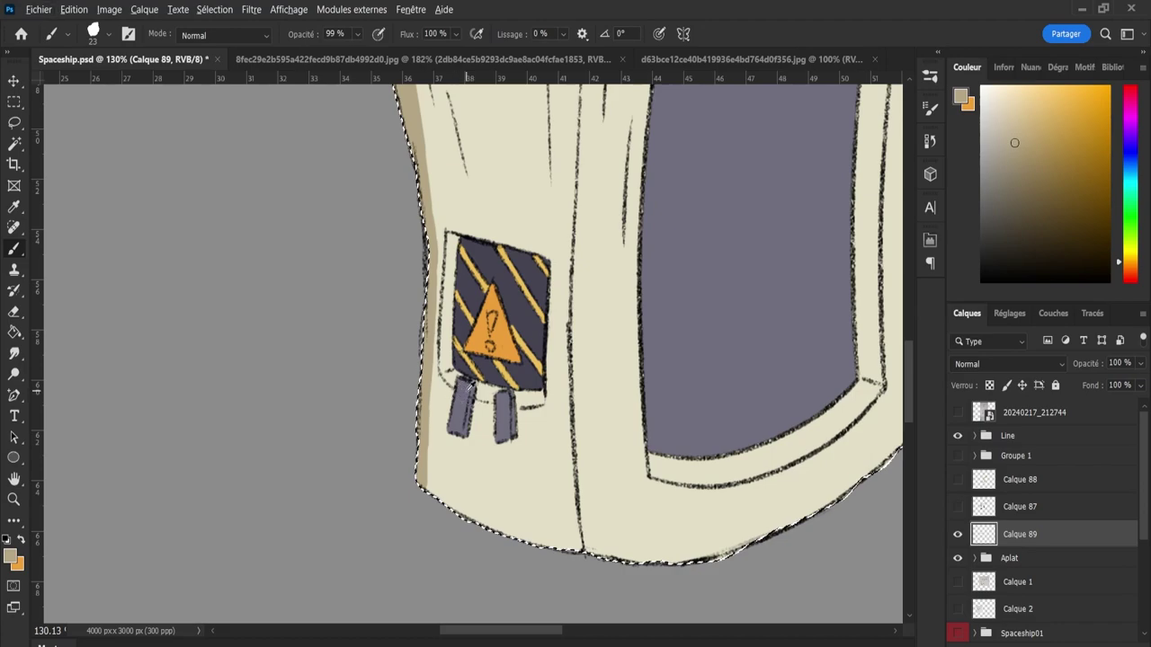
key("bracketleft")
key("bracketleft")
key("bracketleft")
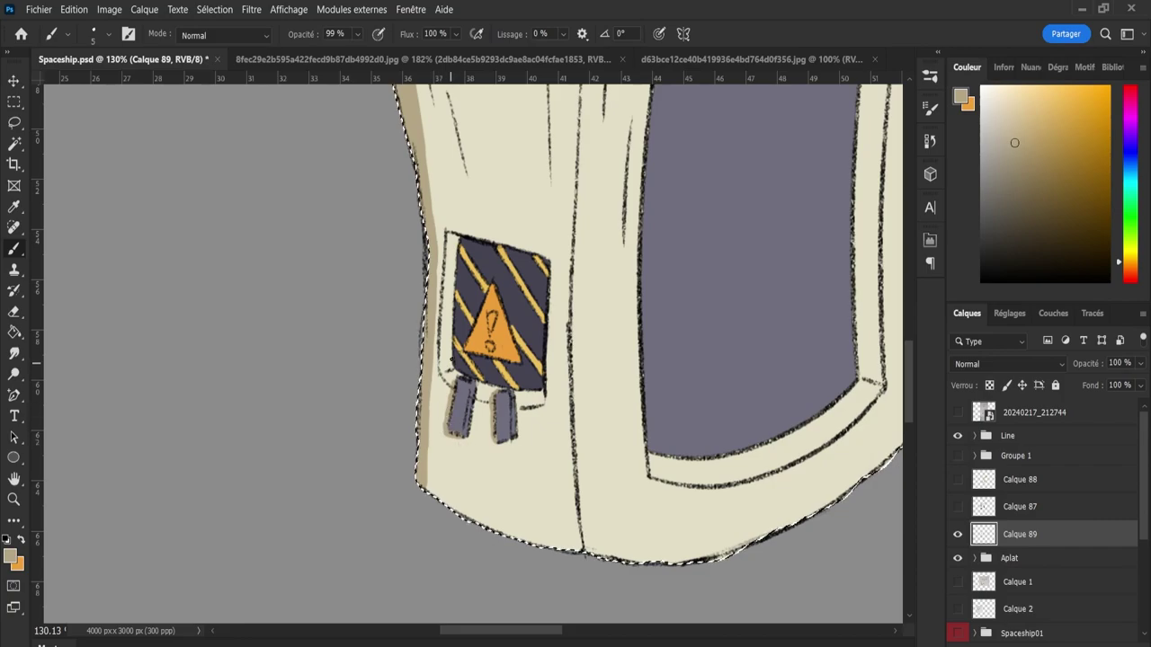
- Fill the inner frame band around the purple window with tan and erase its lower end
key("z")
scroll(504, 274, "down", 5, "alt")
scroll(594, 200, "up", 2)
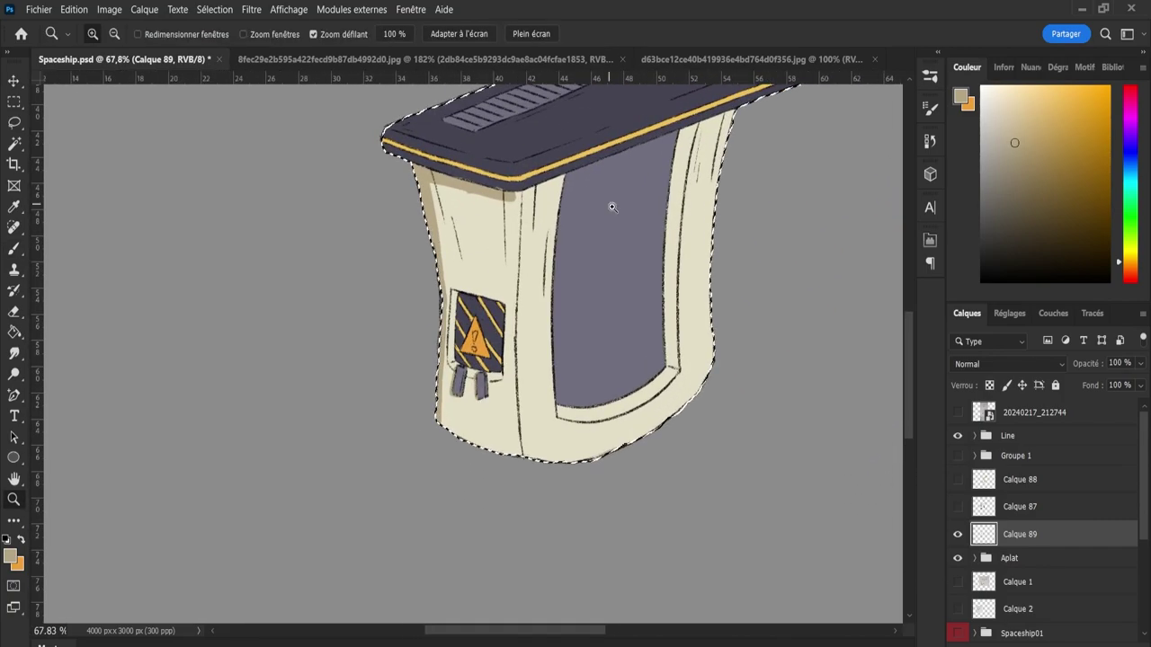
scroll(620, 233, "up", 1)
scroll(647, 287, "up", 1)
key("g")
left_click(659, 310)
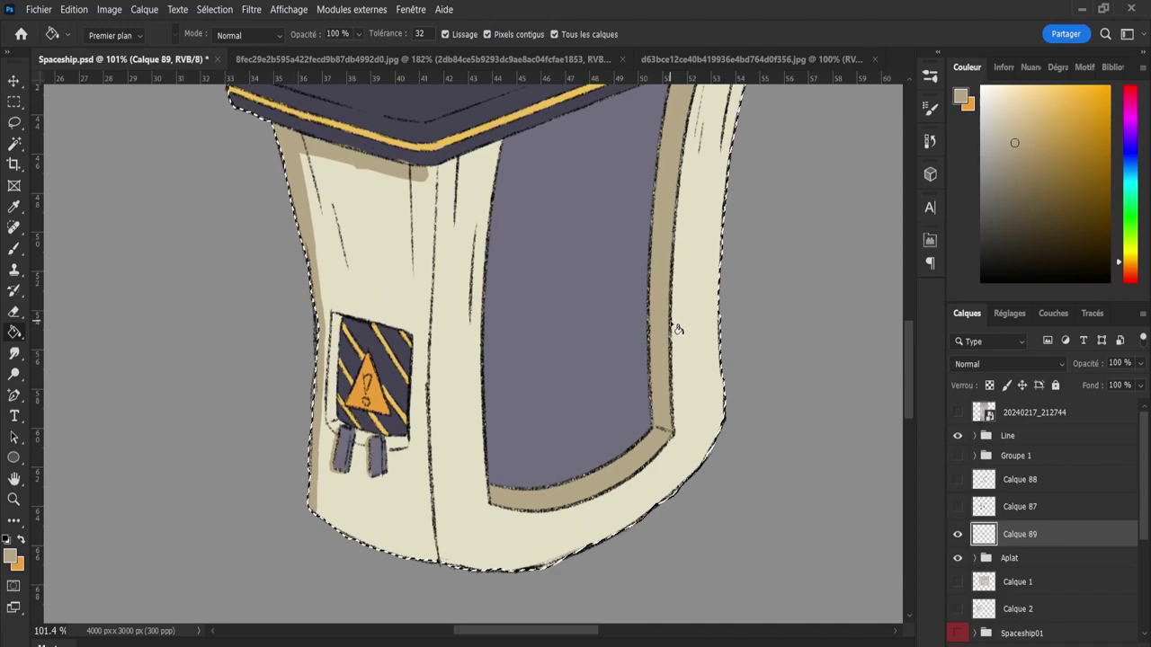
key("e")
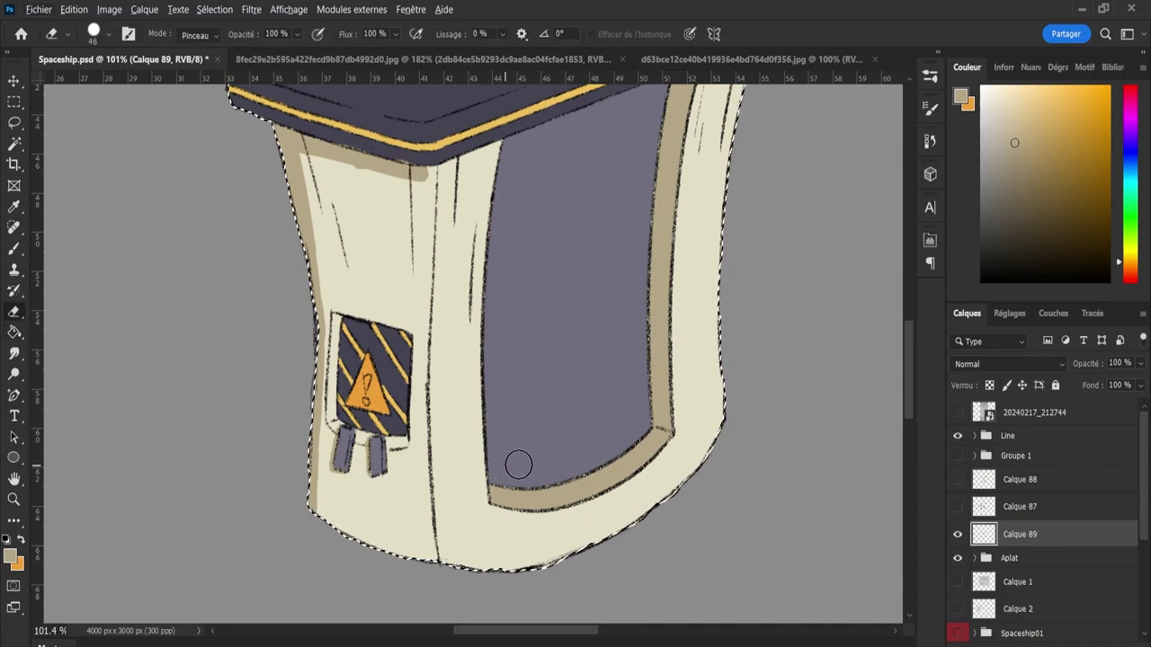
left_click_drag(494, 496, 668, 461)
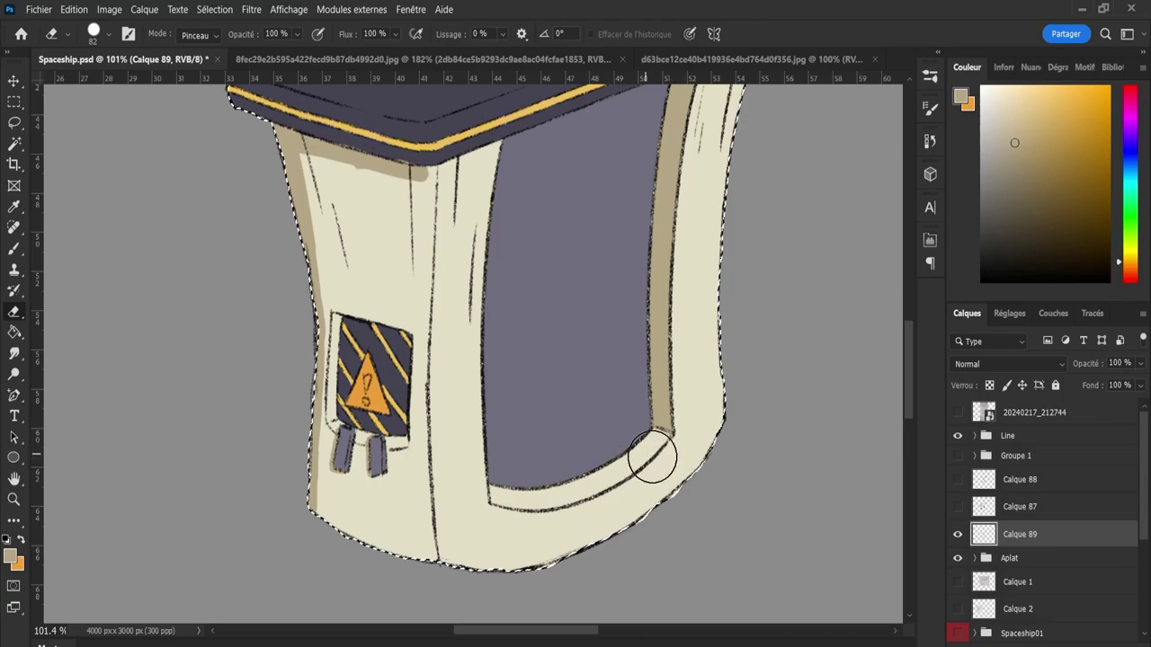
- Tidy the tan shading with brush and eraser, briefly hiding the selection outline to check it
key("z")
mouse_move(668, 461)
left_mouse_down()
mouse_move(671, 418)
mouse_move(661, 440)
left_mouse_up()
key("b")
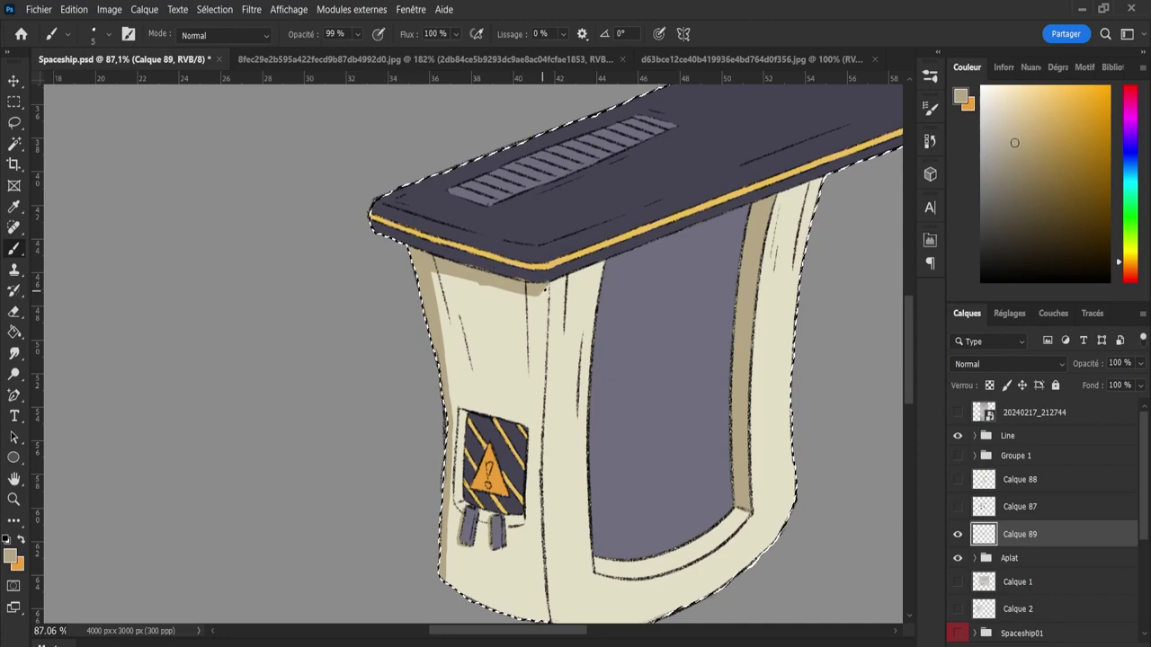
key("e")
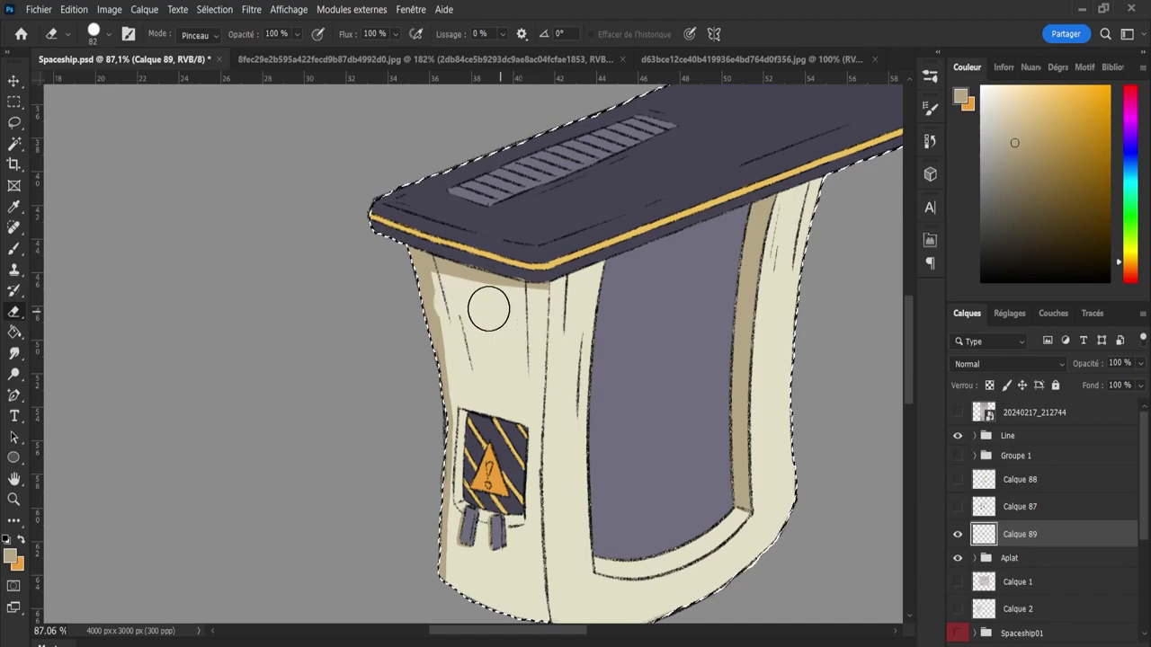
key("b")
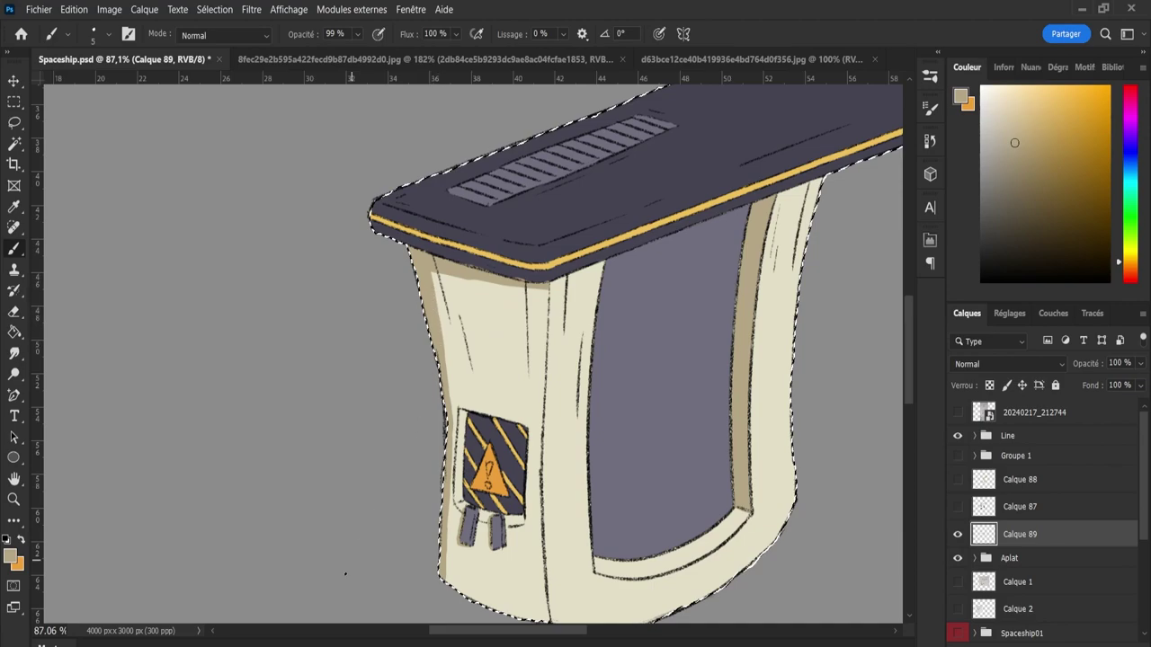
key("ctrl+d")
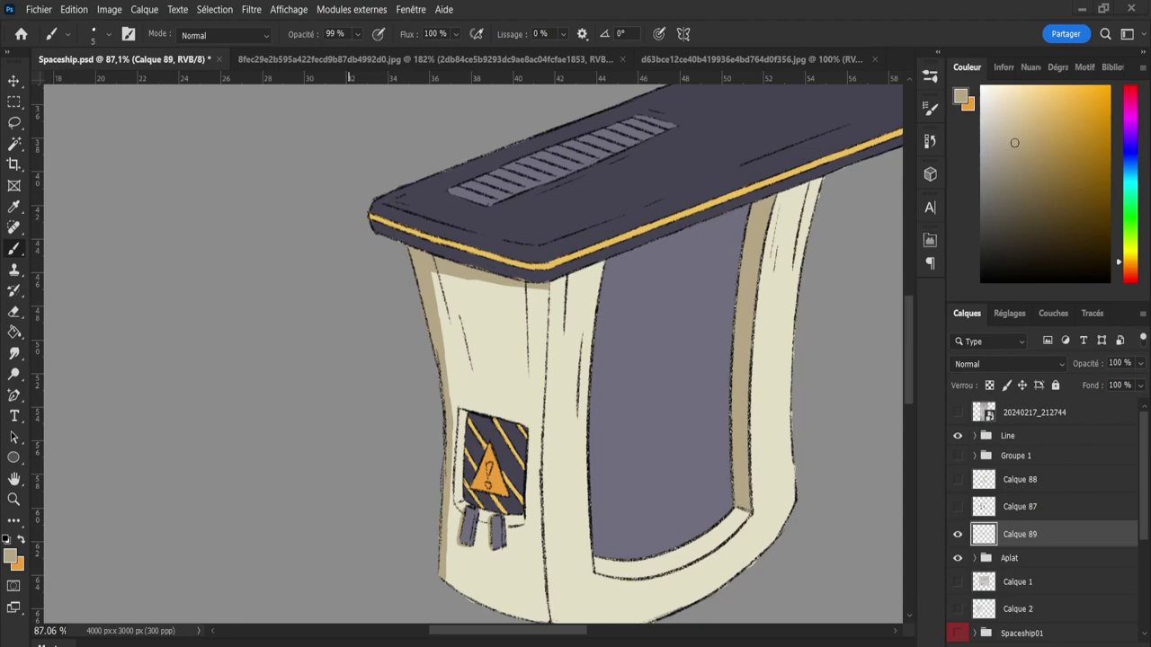
key("ctrl+shift+d")
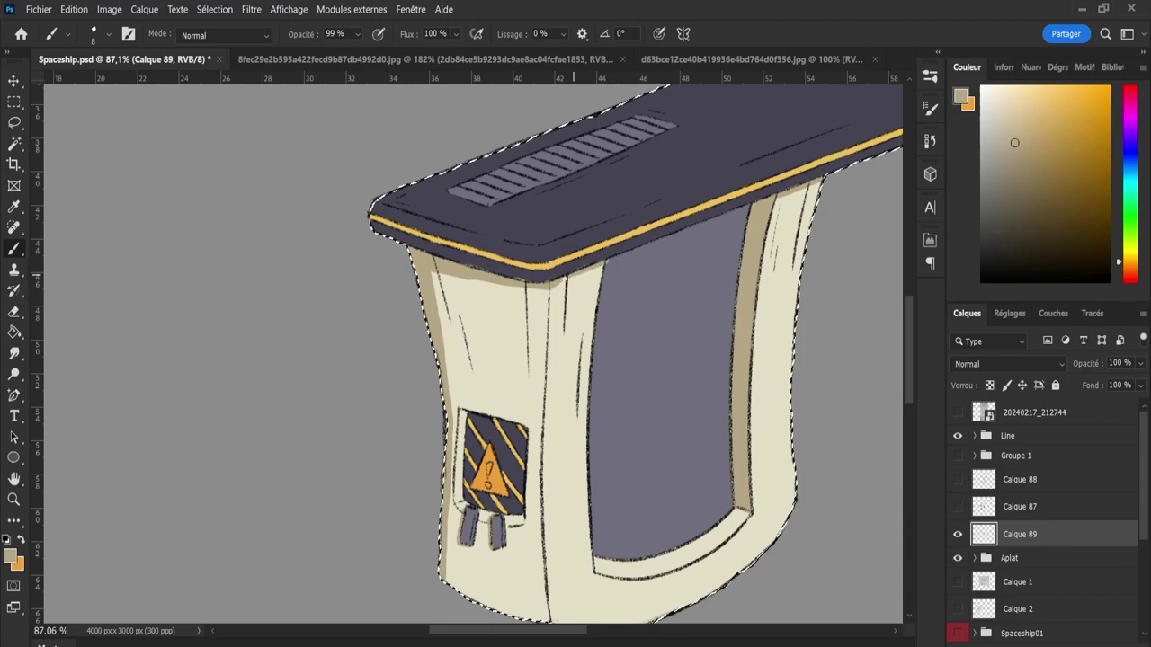
- Briefly show Calque 87's purple shading to compare against the tan shading, then hide it
key("e")
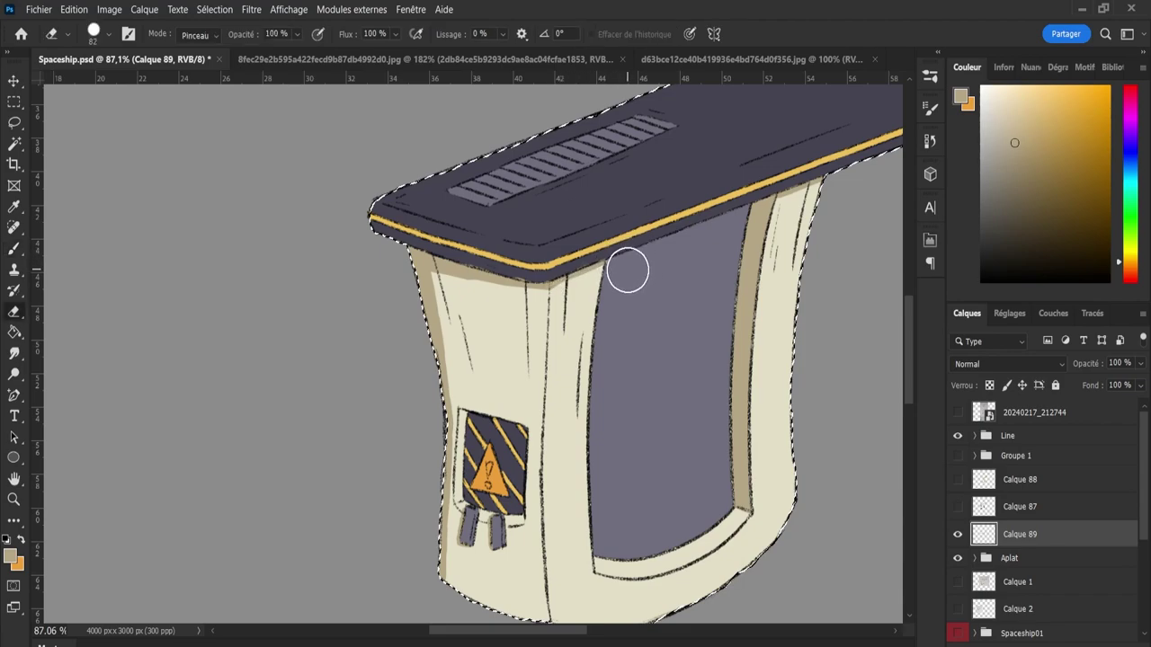
key("z")
left_click_drag(578, 366, 454, 368)
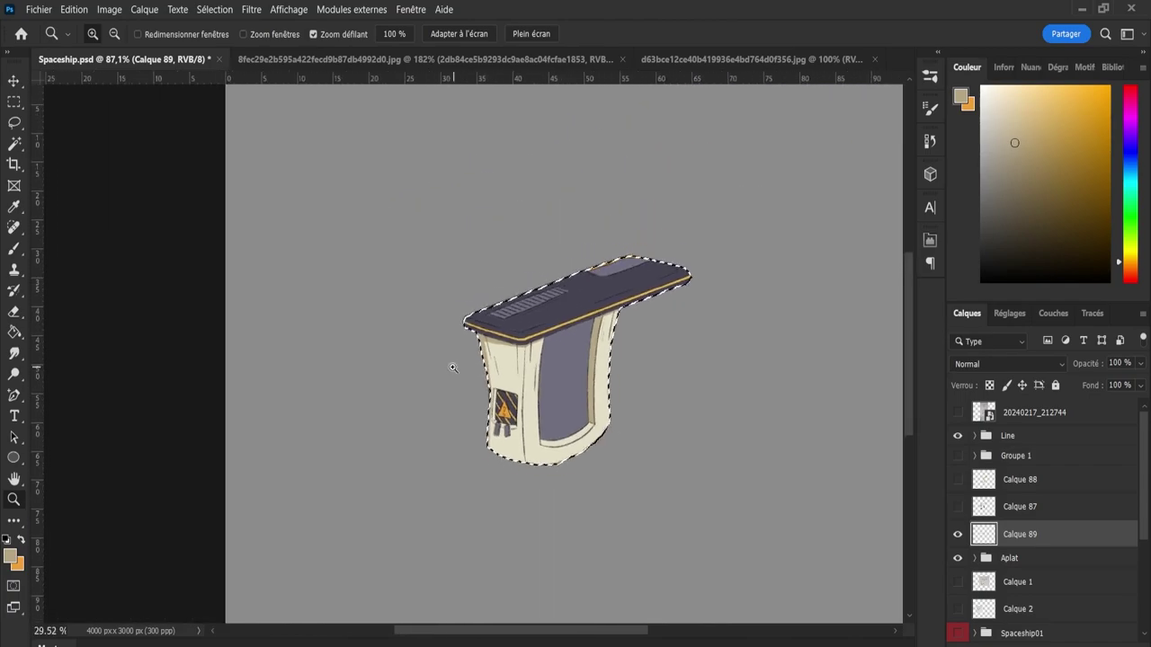
mouse_move(559, 451)
left_mouse_down()
mouse_move(499, 444)
mouse_move(776, 480)
left_mouse_up()
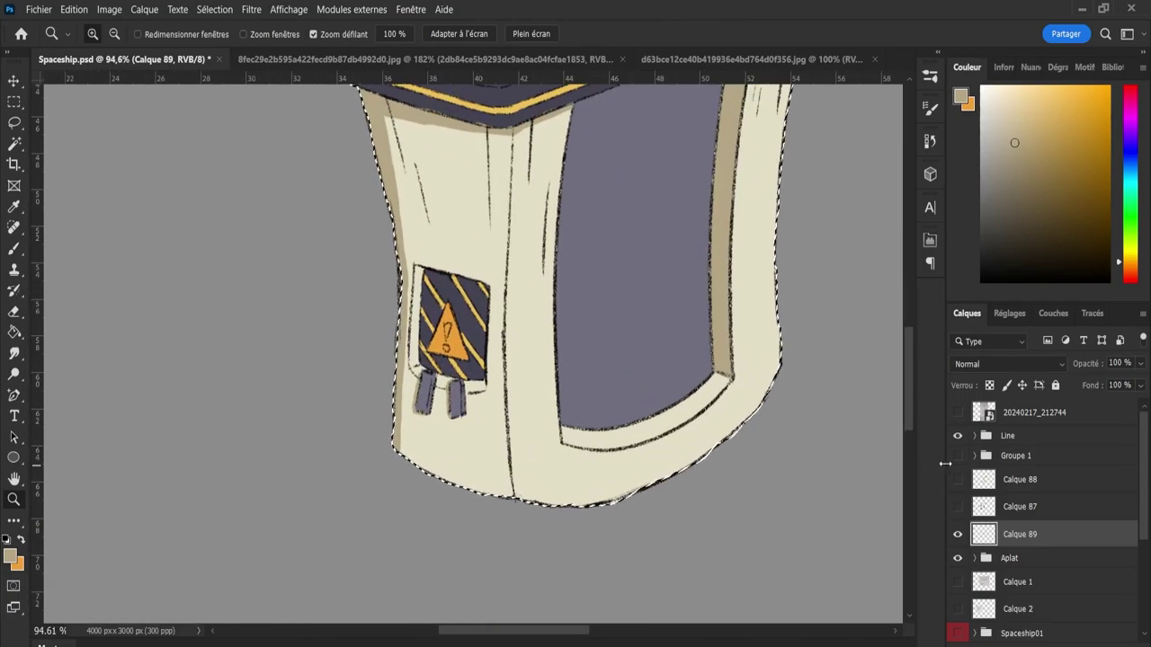
left_click(957, 459)
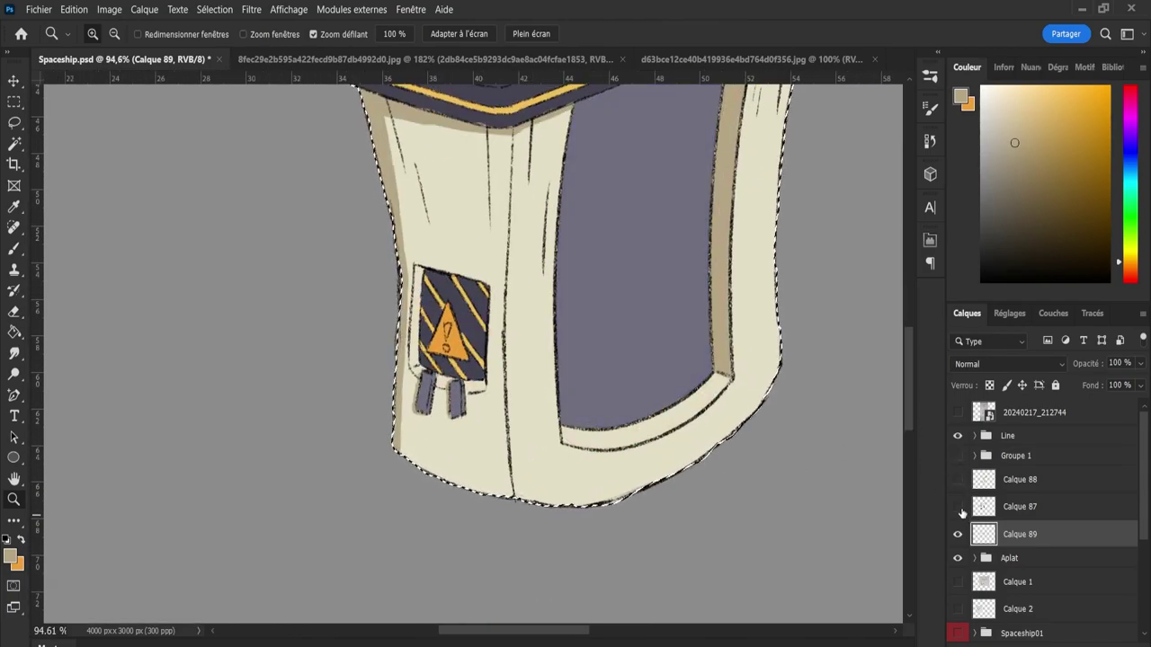
left_click(957, 507)
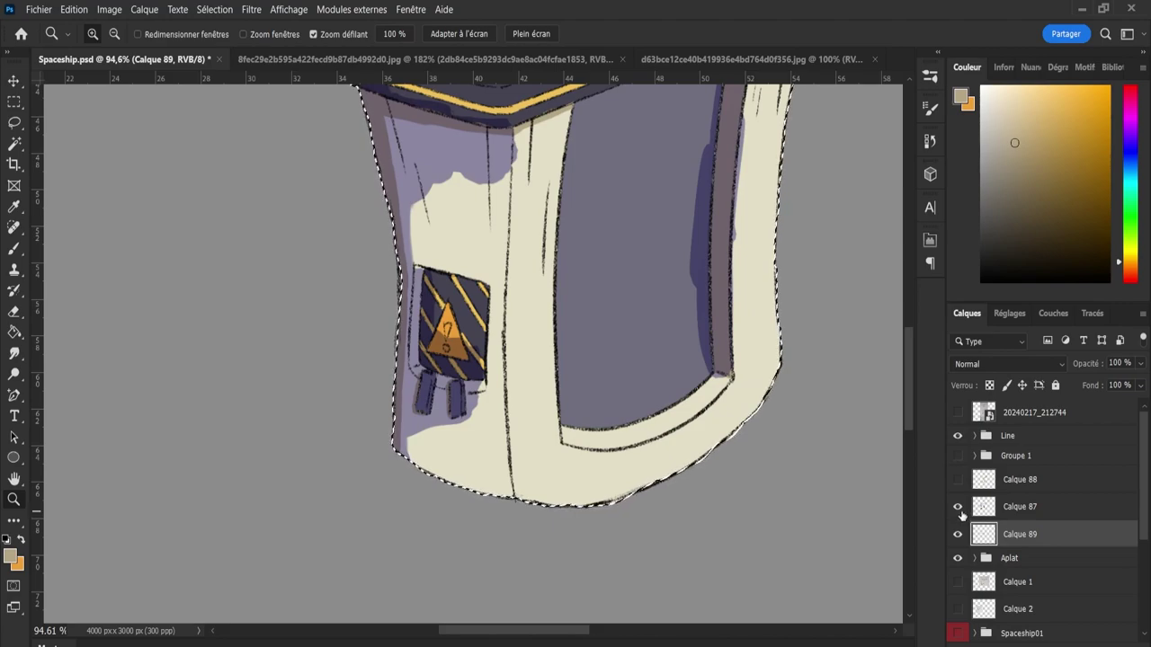
left_click(958, 507)
- Paint tan shading under the top dark band and clean it up with a smaller eraser
key("b")
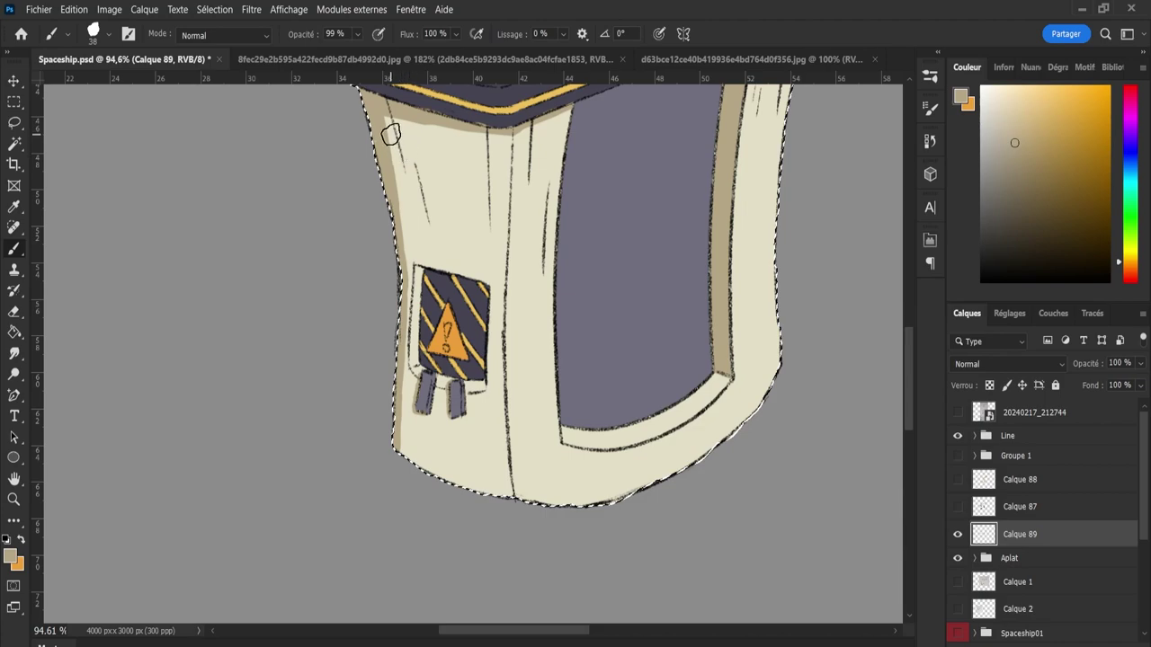
left_click_drag(390, 128, 502, 149)
key("e")
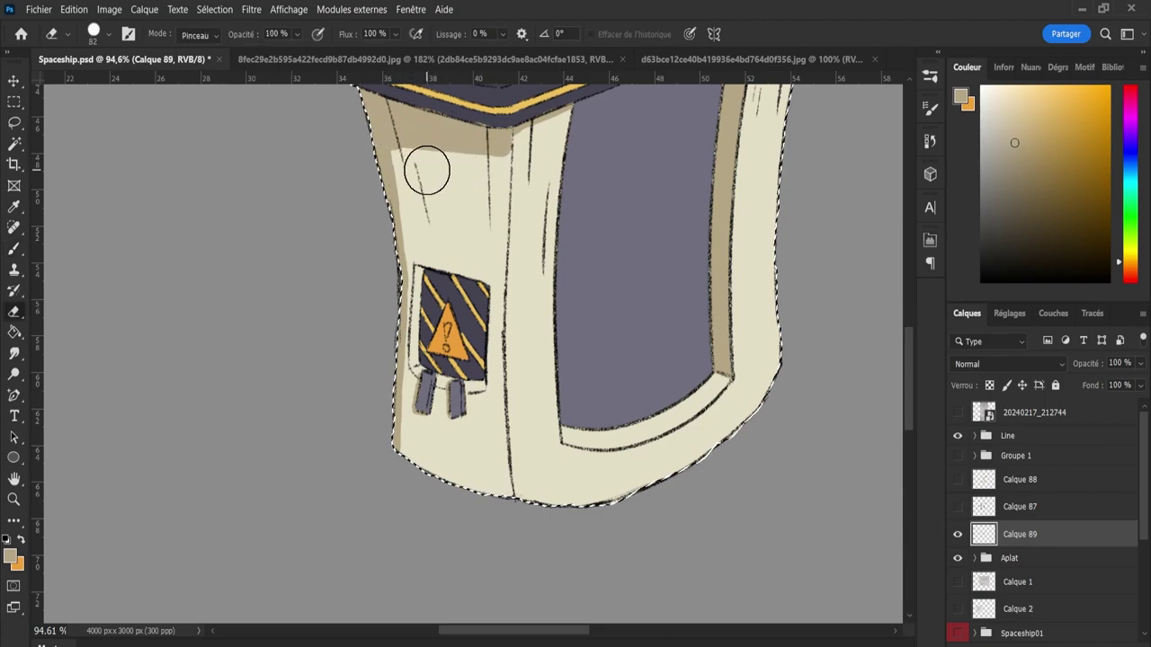
left_click_drag(407, 168, 397, 155)
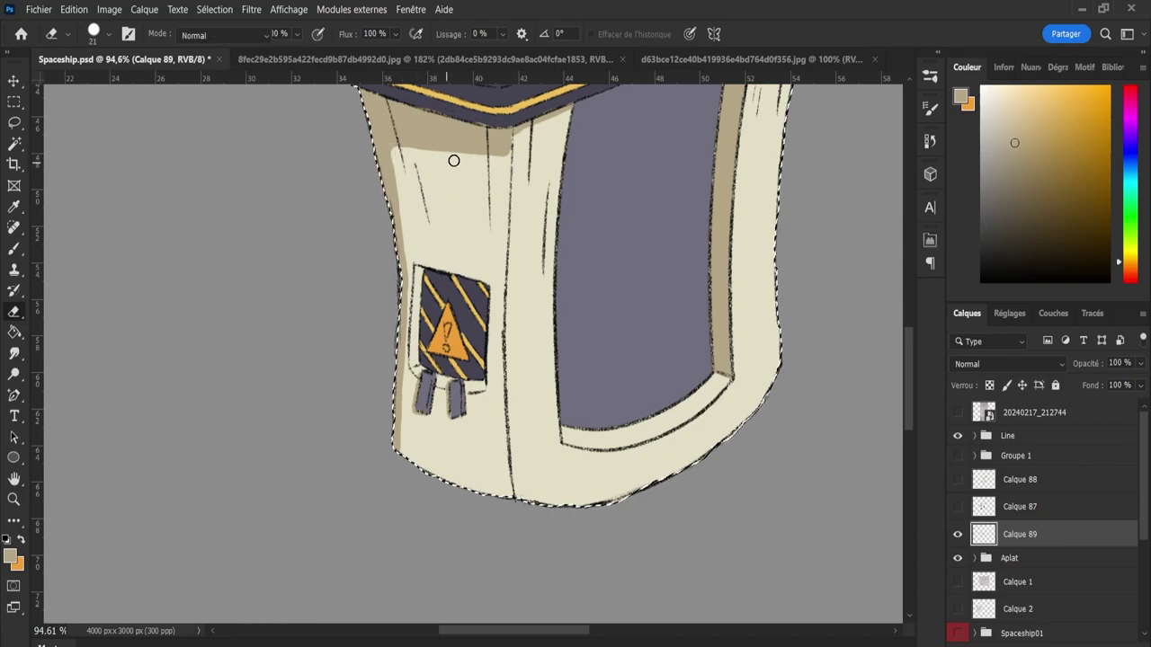
key("b")
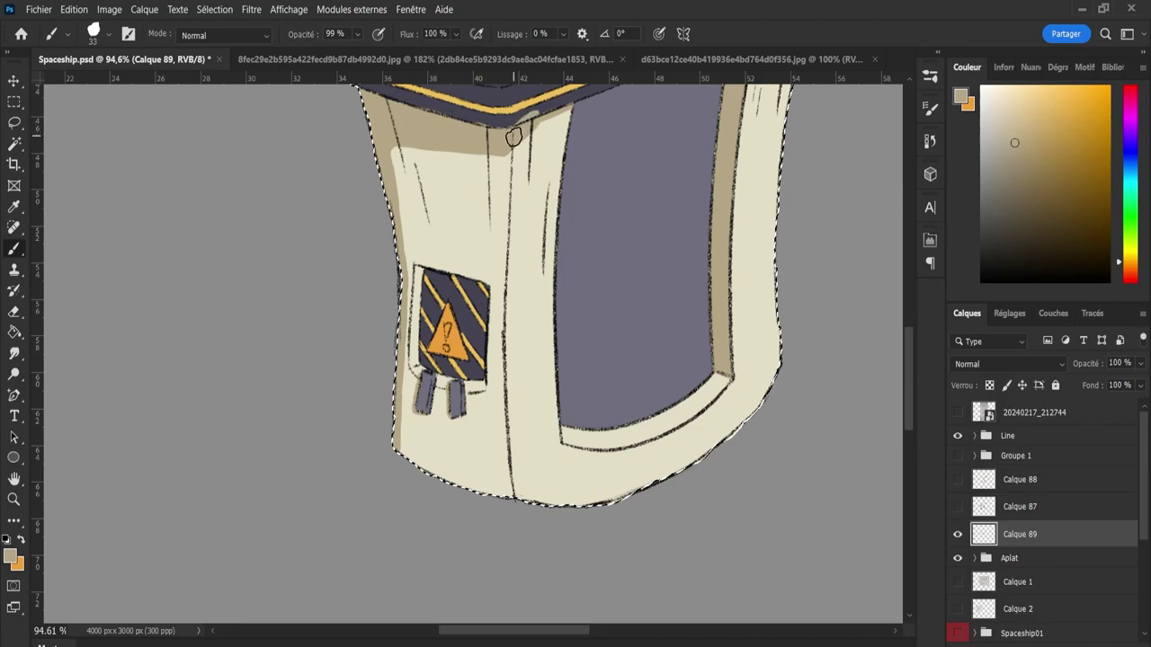
key("e")
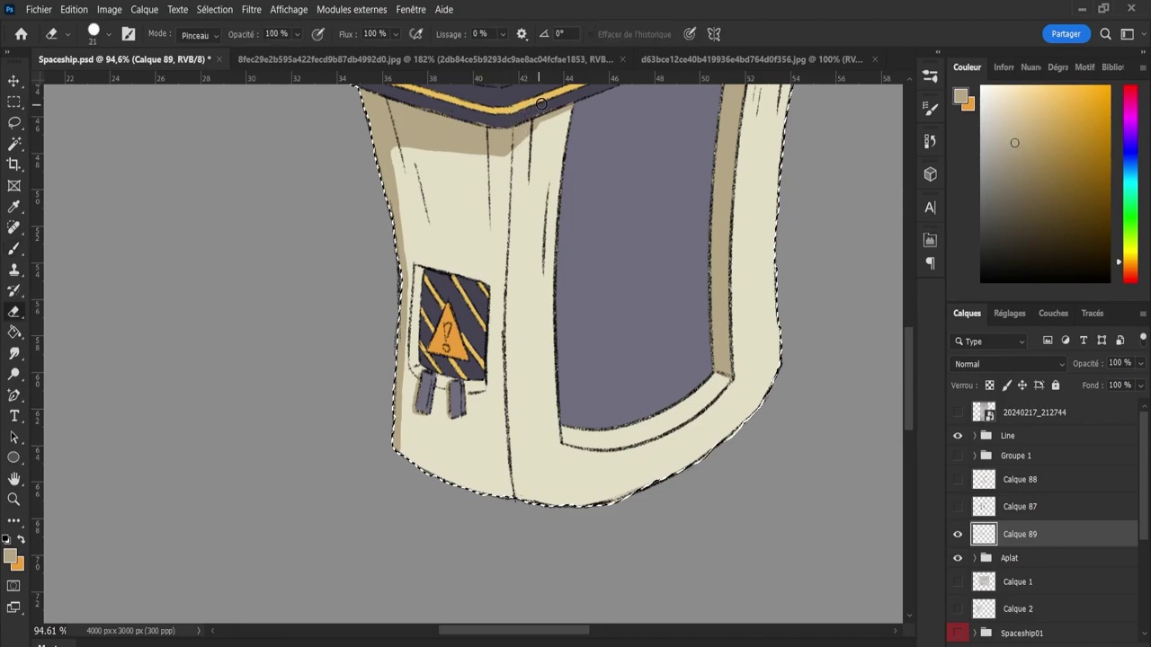
key("b")
key("bracketleft")
key("bracketleft")
key("bracketleft")
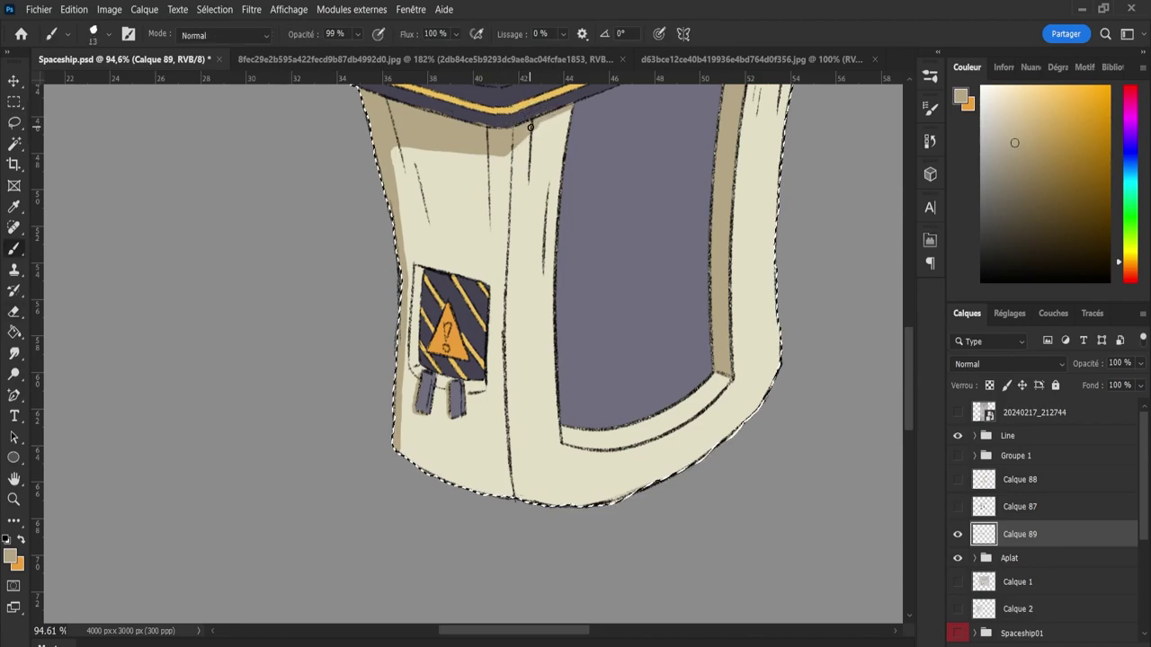
key("e")
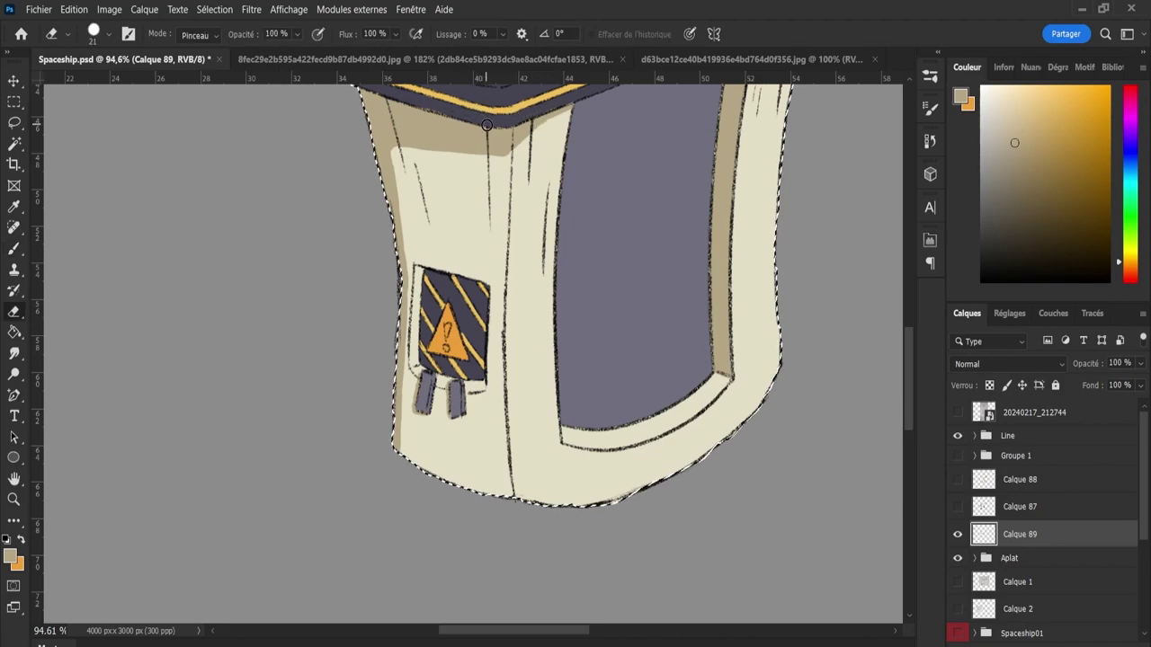
- Tidy the top band's edge, then compare layer visibility, leaving Calque 89 shown and Calque 87 hidden
key("z")
mouse_move(486, 125)
left_mouse_down()
mouse_move(499, 207)
mouse_move(539, 208)
left_mouse_up()
key("e")
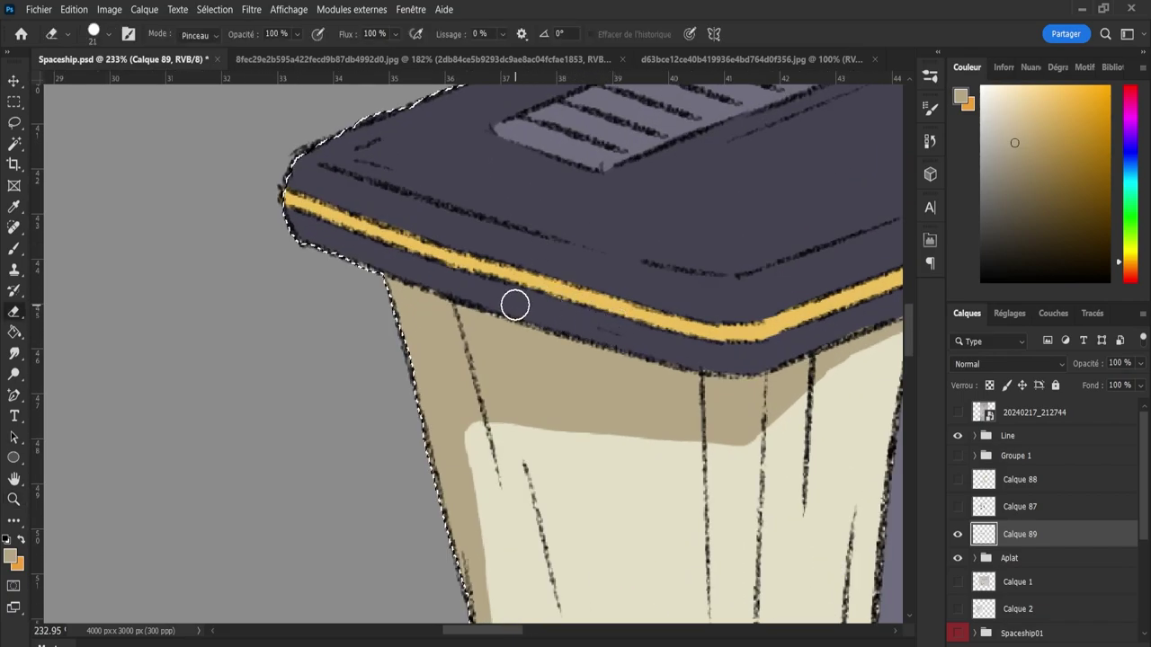
key("z")
left_click_drag(401, 218, 338, 185)
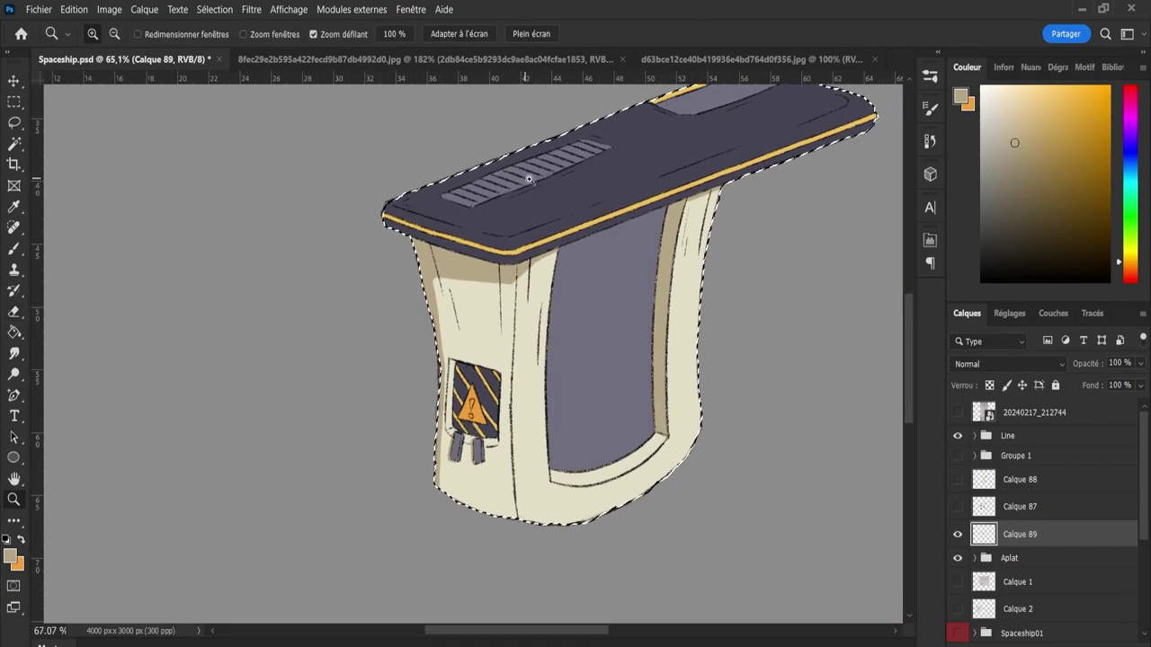
left_click_drag(528, 179, 537, 184)
left_click(958, 506)
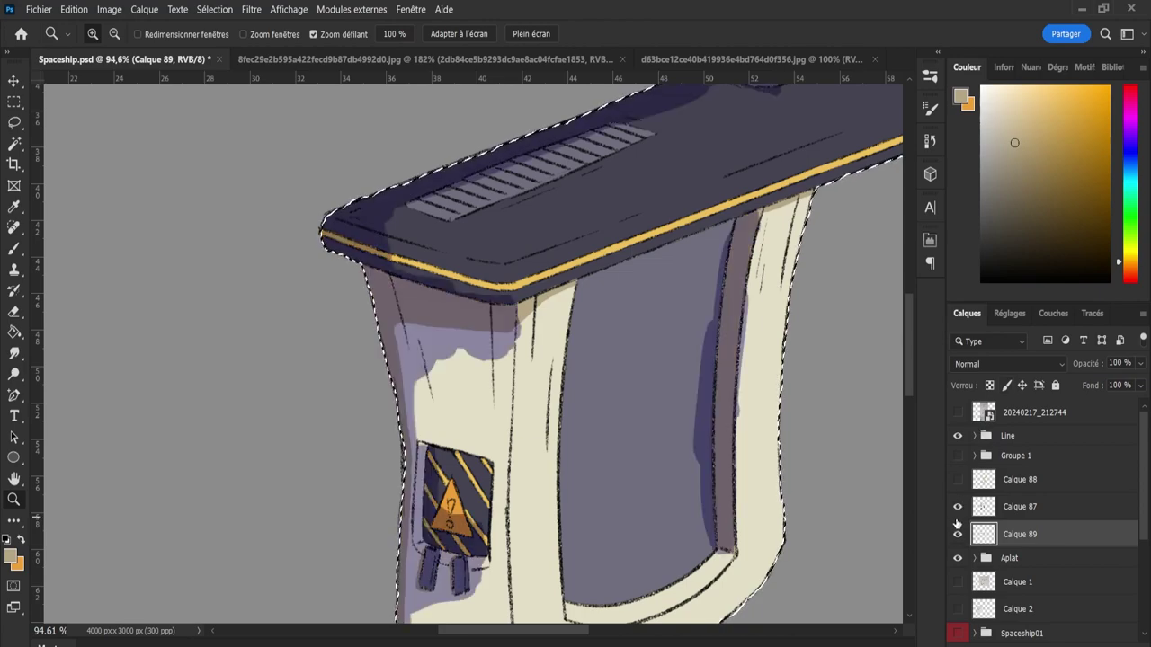
left_click(958, 533)
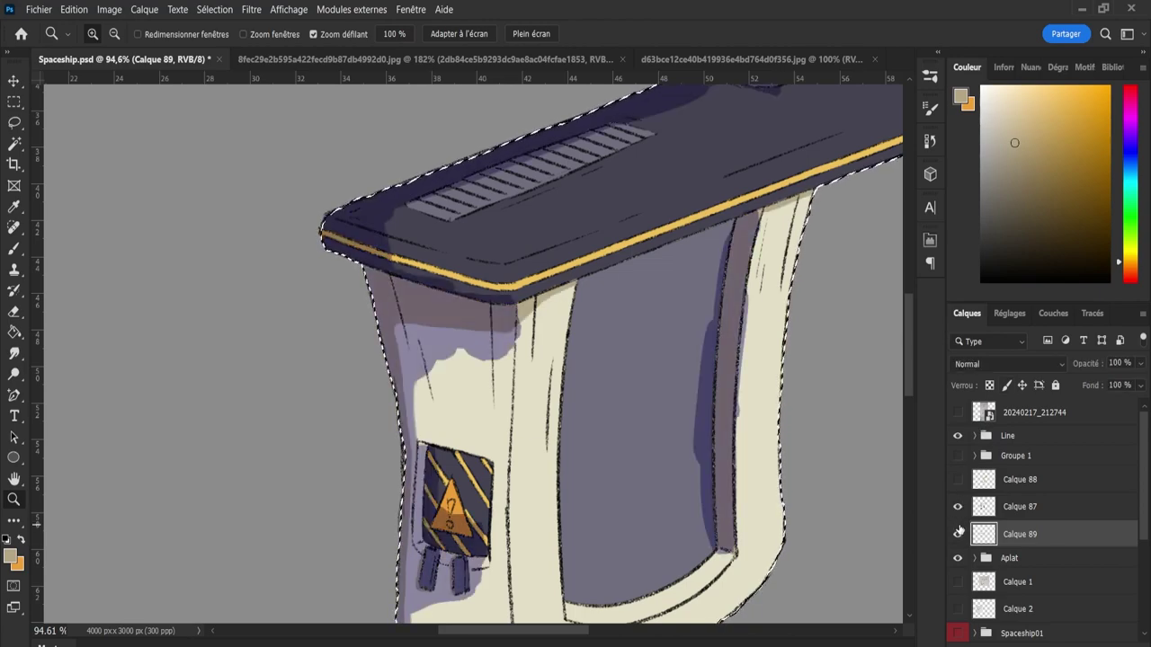
left_click(958, 532)
left_click(958, 534)
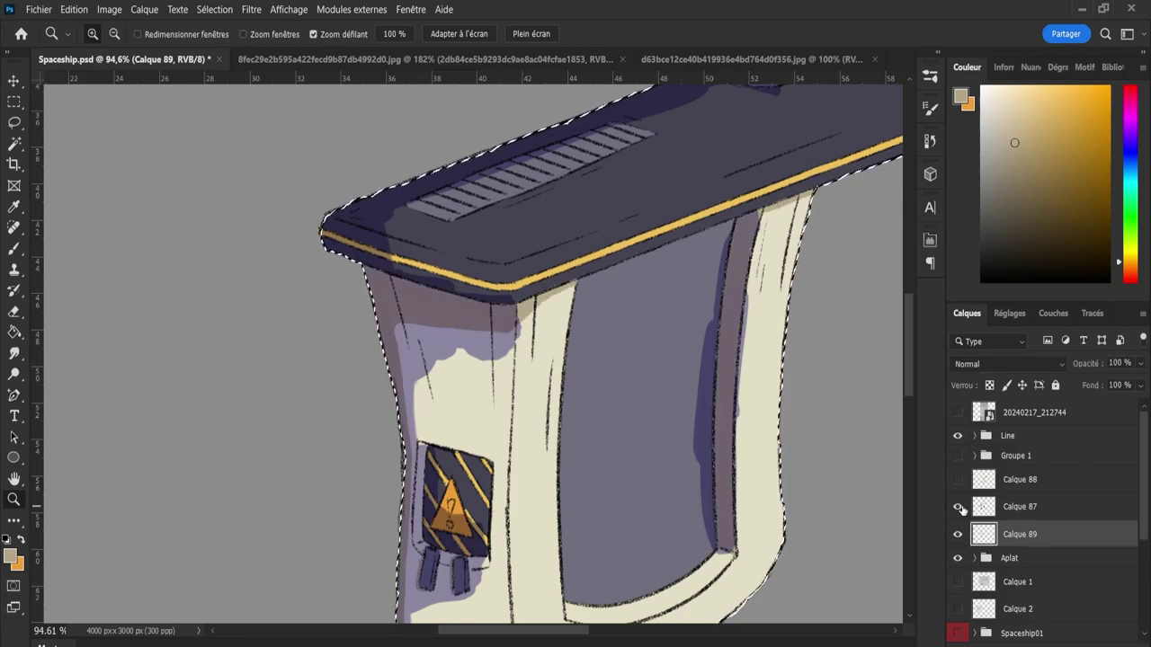
left_click(958, 506)
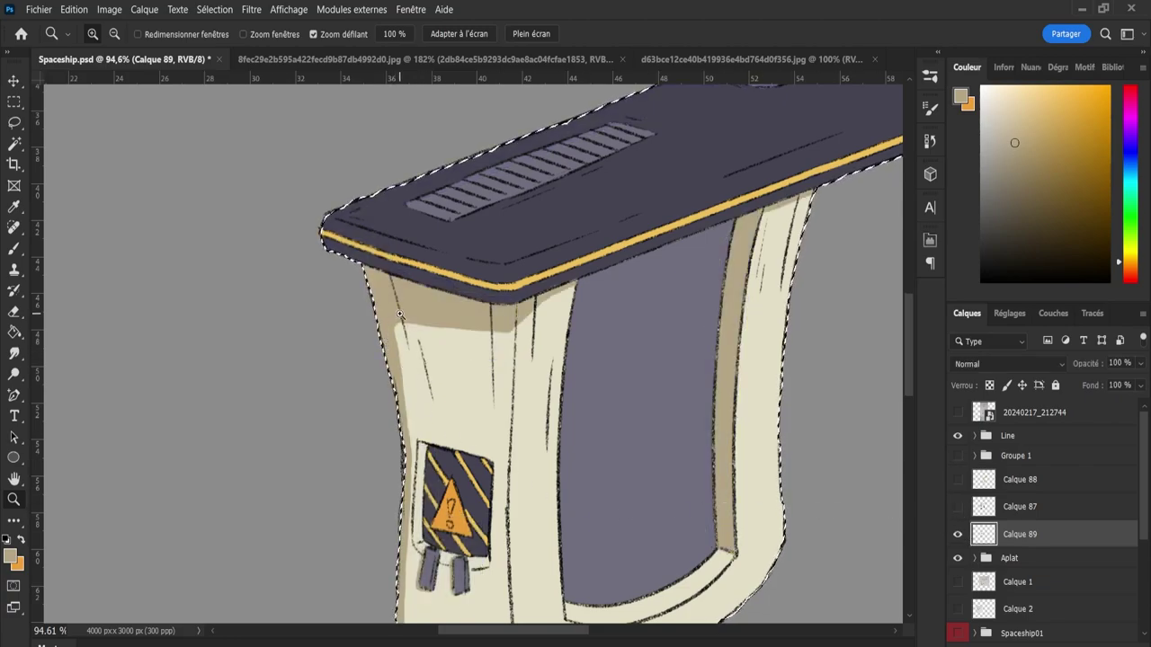
- Paint tan shadow left of and beside the warning panel's legs with a size-10 brush
scroll(400, 315, "down", 2)
scroll(401, 333, "up", 4)
key("b")
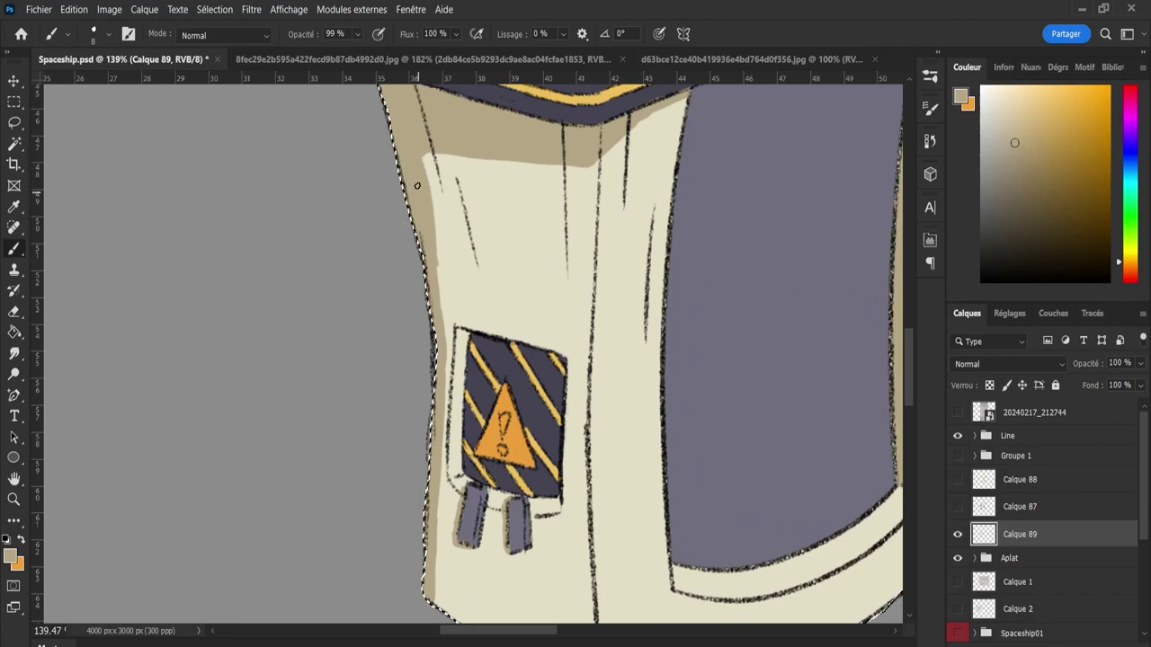
key("bracketright")
key("bracketright")
key("bracketright")
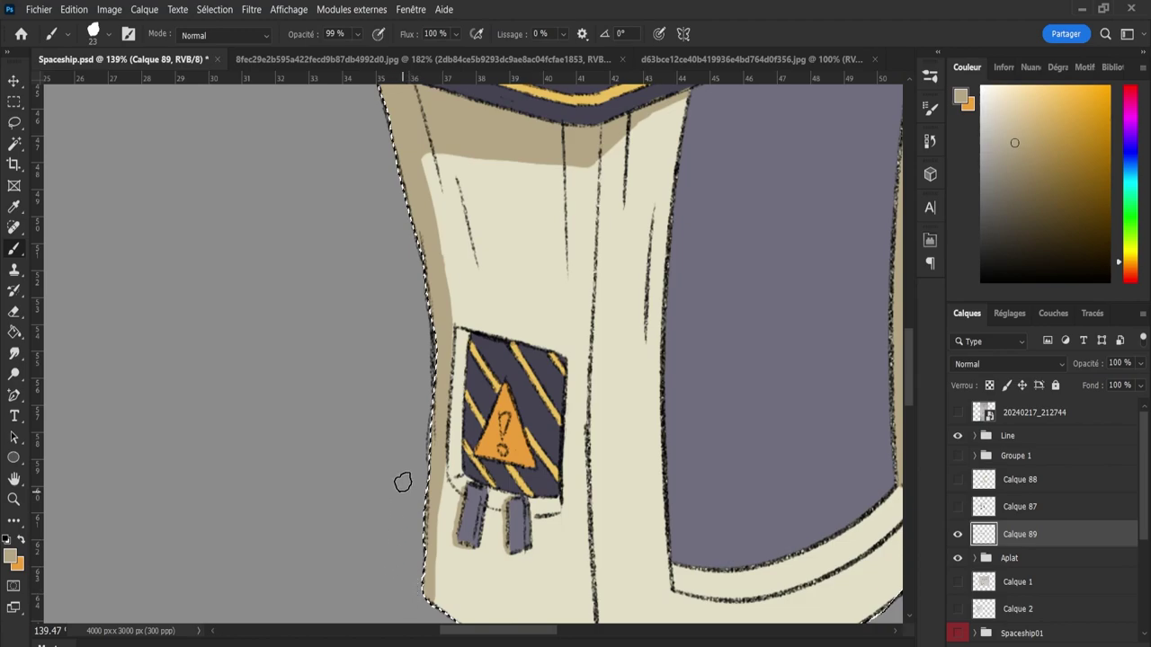
key("bracketleft")
key("bracketleft")
left_click_drag(446, 486, 448, 529)
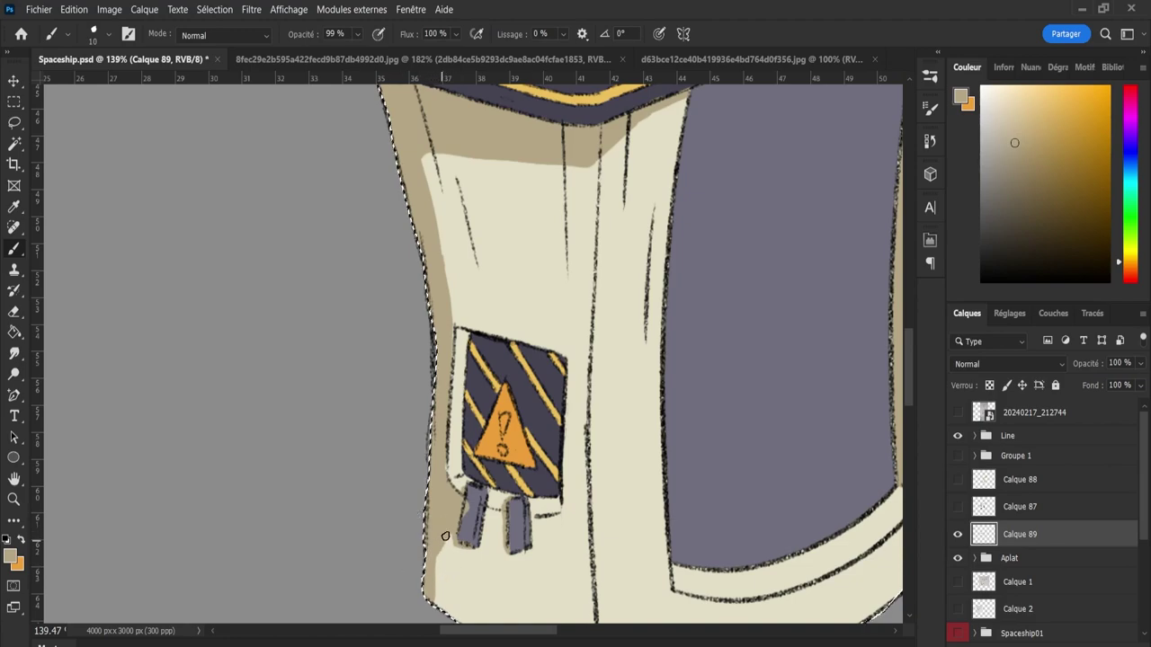
left_click_drag(445, 536, 431, 606)
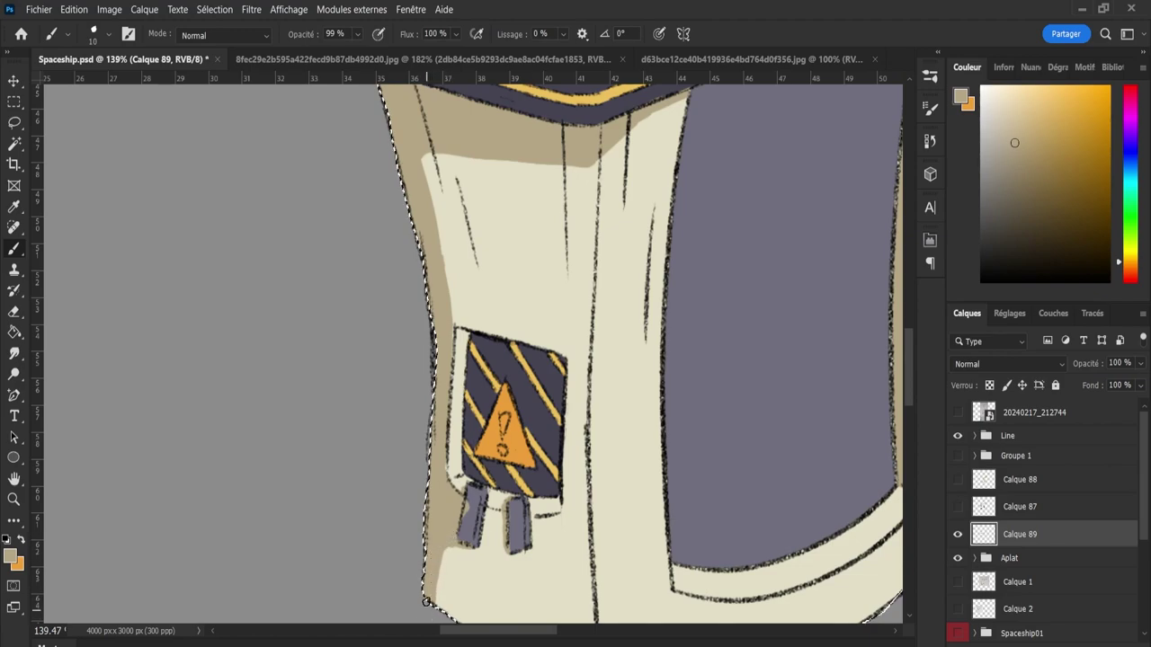
key("e")
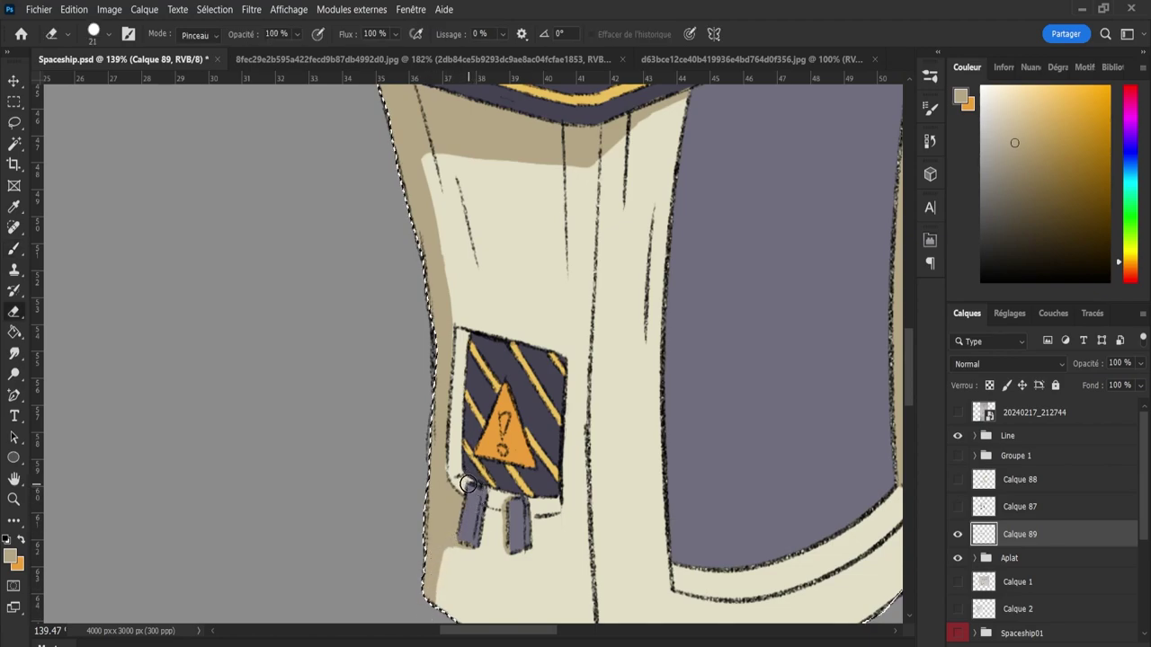
key("b")
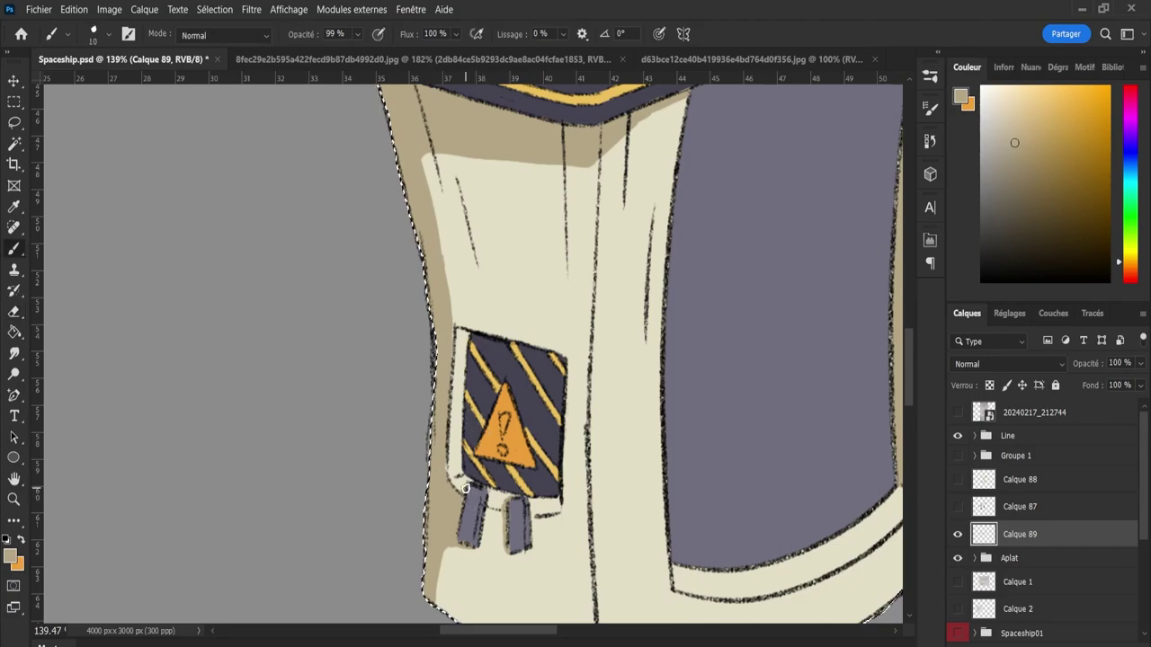
key("z")
mouse_move(474, 512)
left_mouse_down()
mouse_move(437, 414)
mouse_move(464, 425)
left_mouse_up()
- Hide Calque 87 and lower Calque 89's Produit shading to 72% opacity
scroll(654, 494, "down", 1)
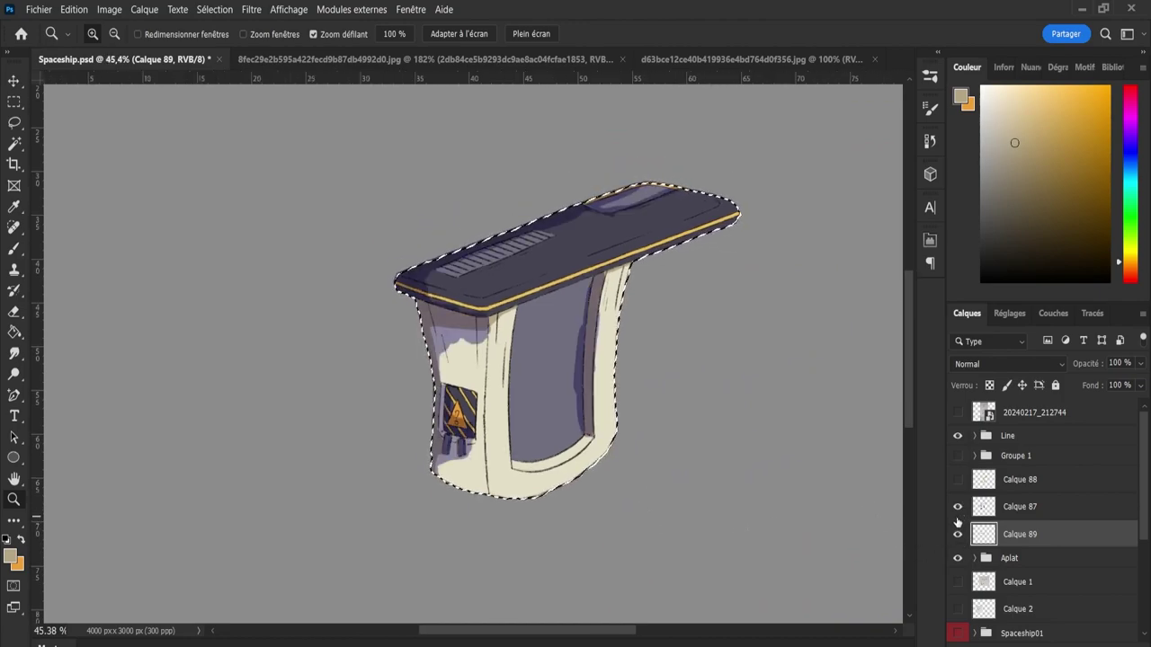
left_click(958, 531)
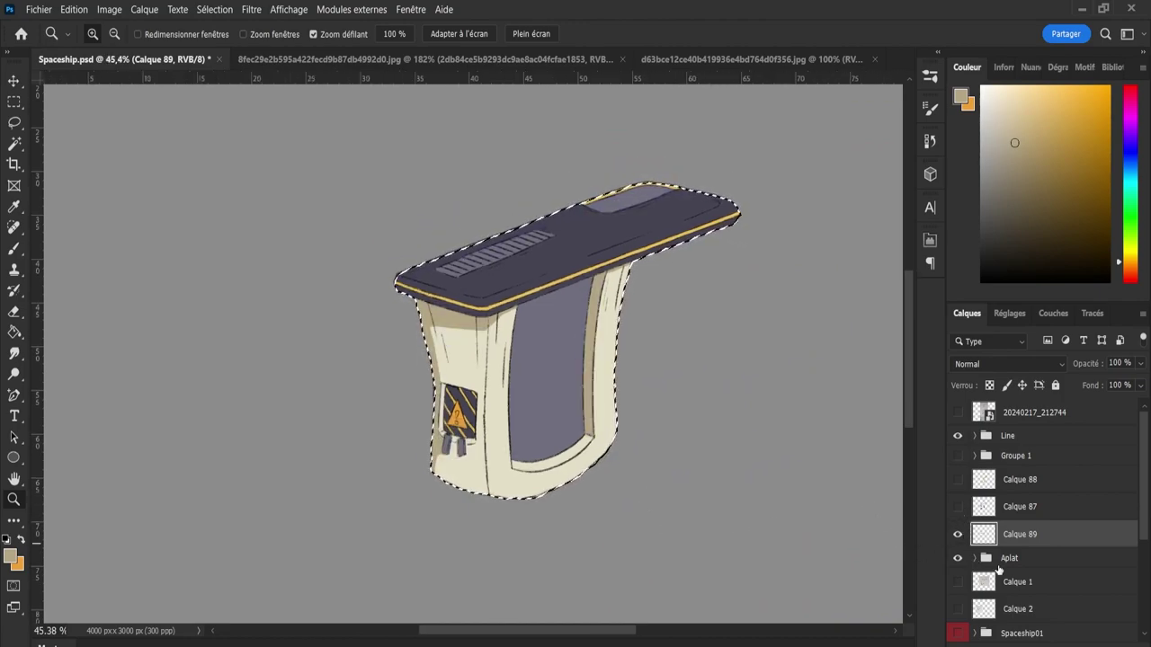
scroll(1003, 364, "down", 3)
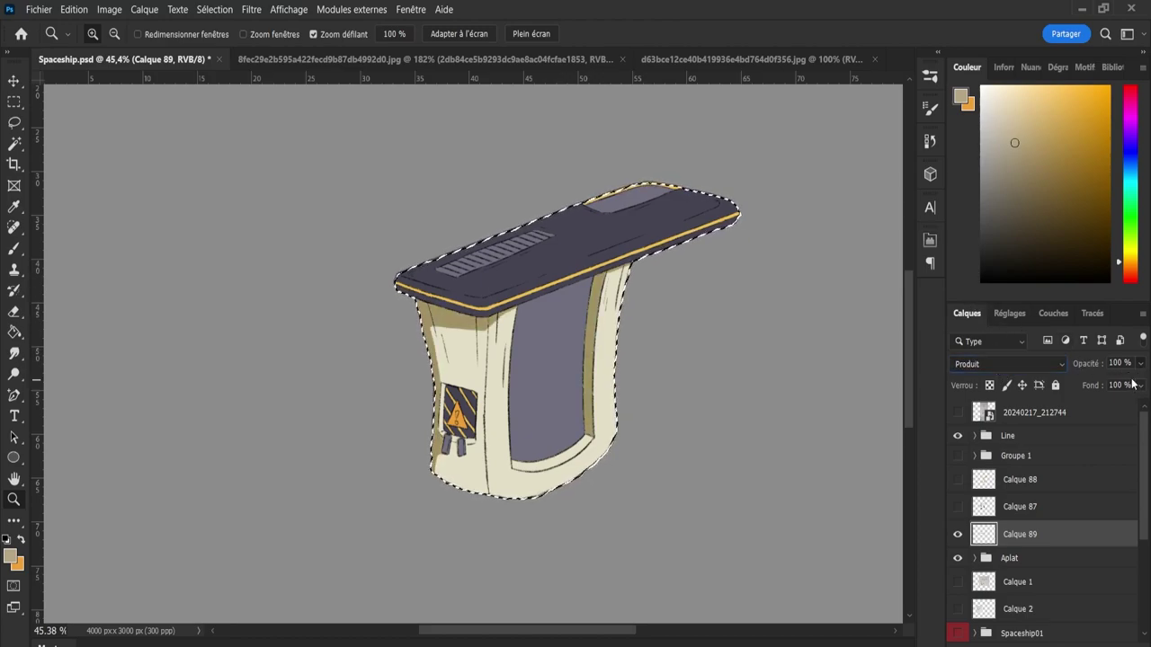
key("8")
key("3")
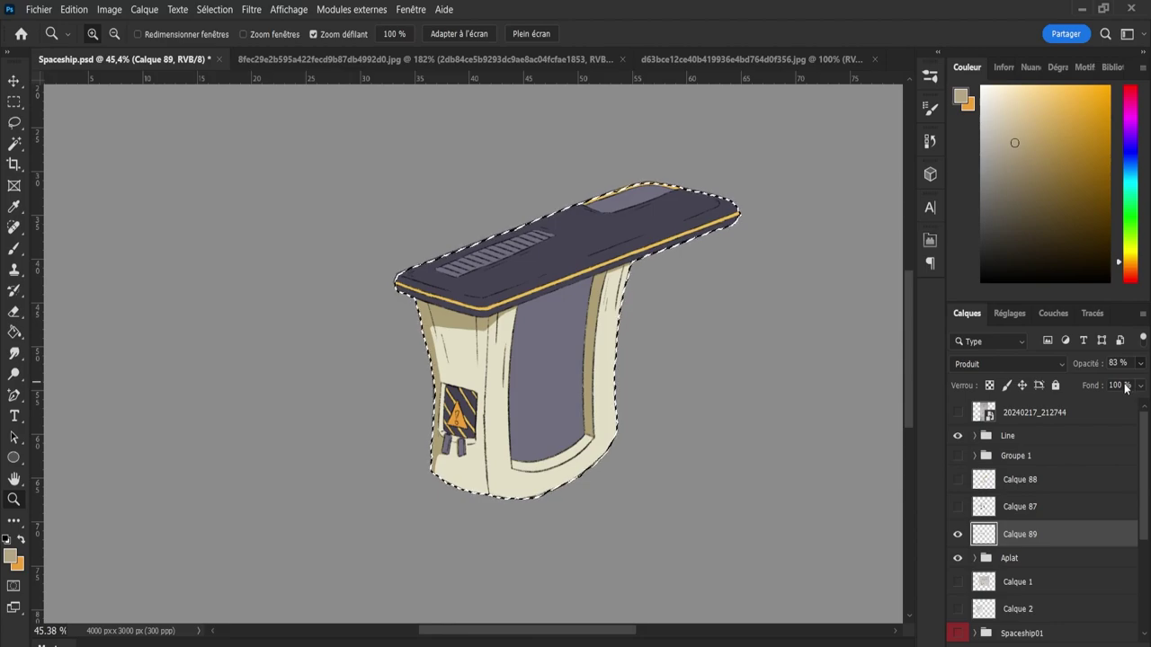
key("7")
key("2")
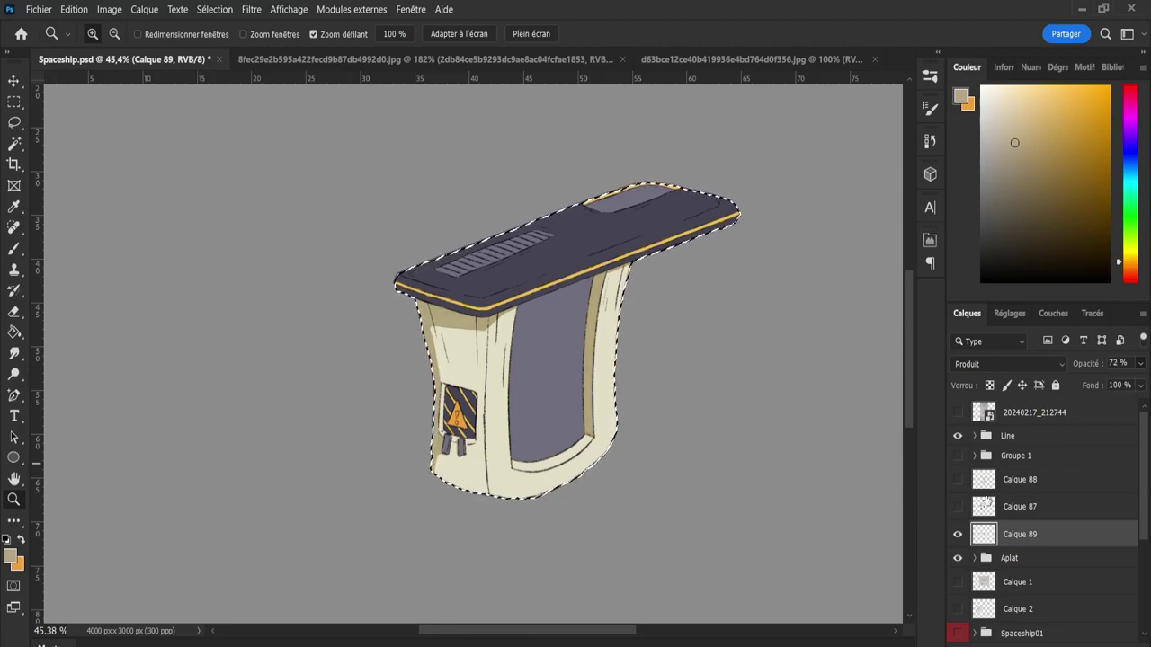
- Add new layer Calque 90 and pick a dark purple sampled from the top panel
key("ctrl+shift+alt+n")
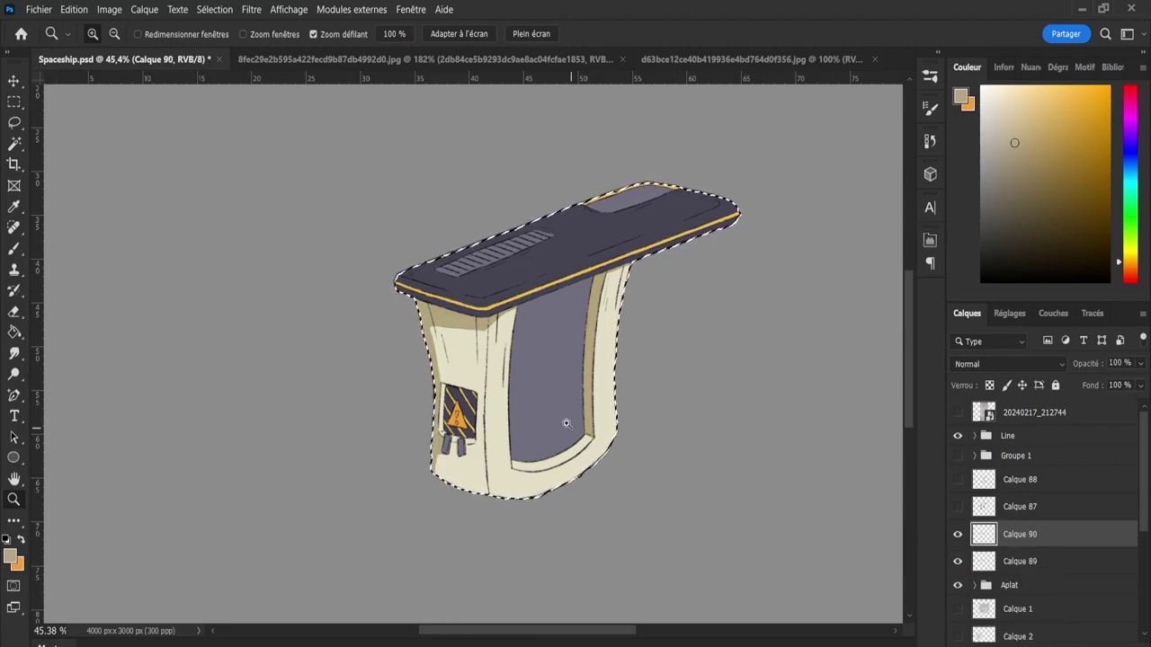
scroll(525, 272, "up", 2)
key("i")
left_click_drag(630, 213, 746, 205)
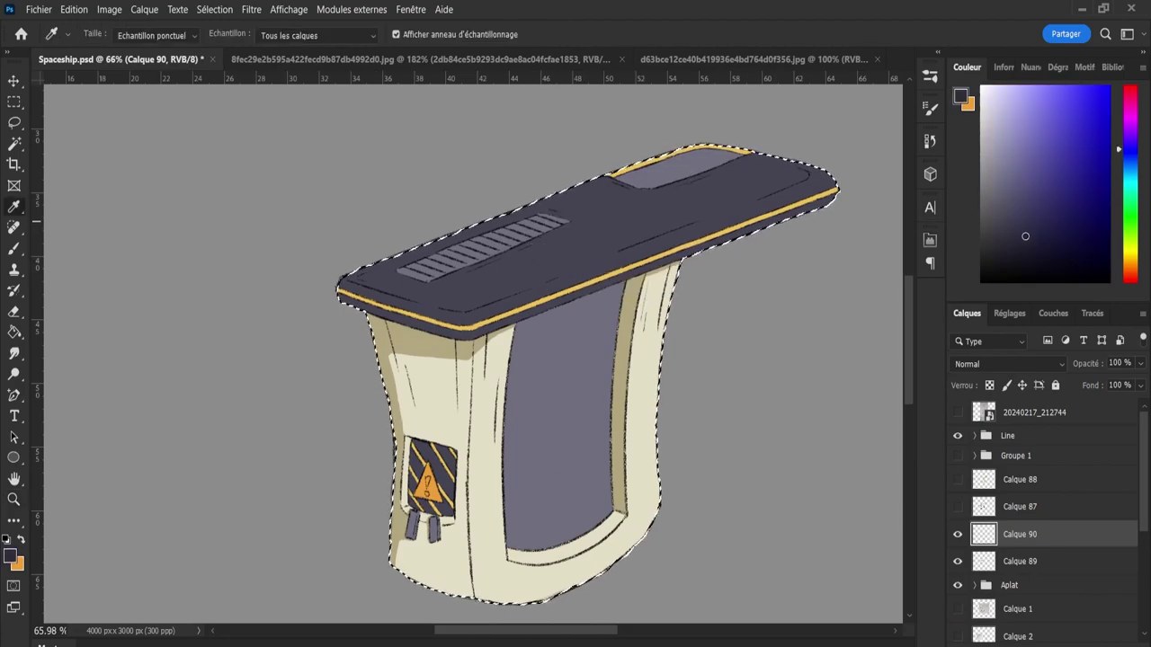
left_click_drag(1025, 237, 1024, 249)
left_click(1126, 141)
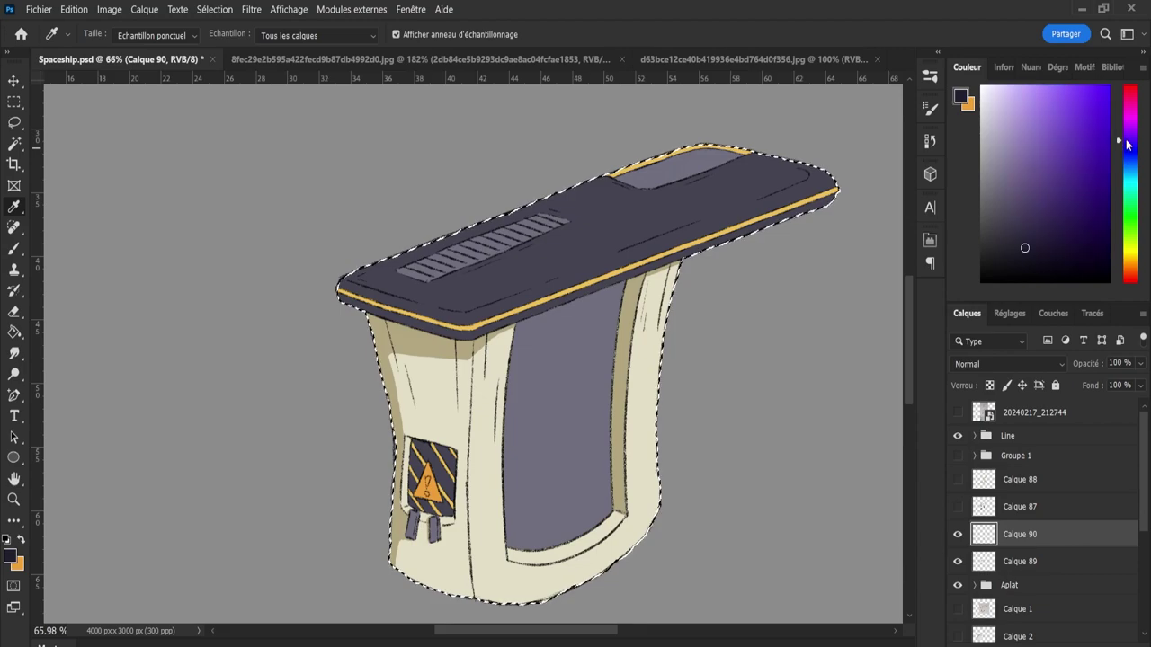
key("b")
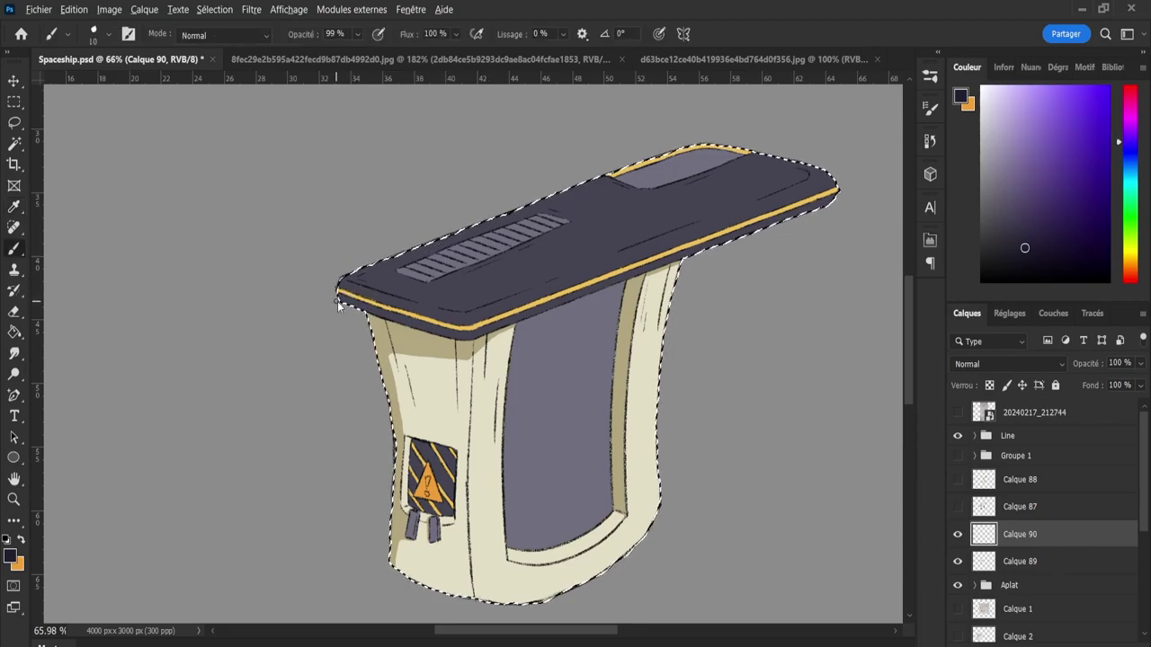
key("bracketright")
key("bracketright")
key("bracketright")
key("bracketright")
key("bracketright")
- Paint dark shading over the panel's left tip and along the top panel's underside edge
left_click_drag(335, 289, 322, 293)
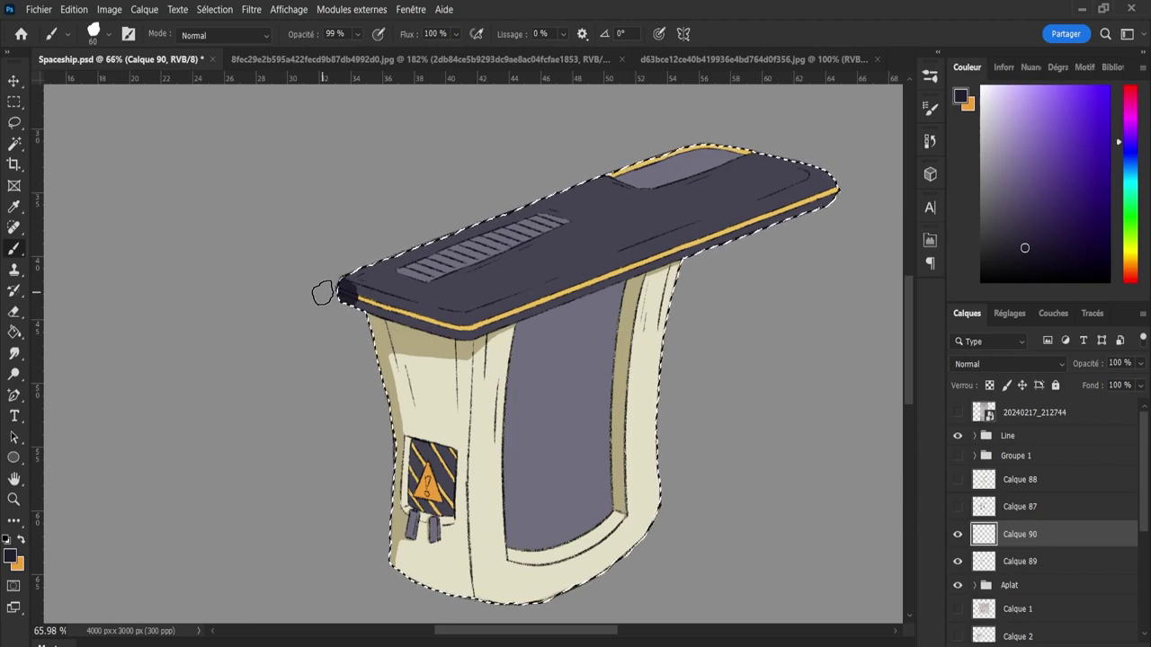
left_click(958, 507)
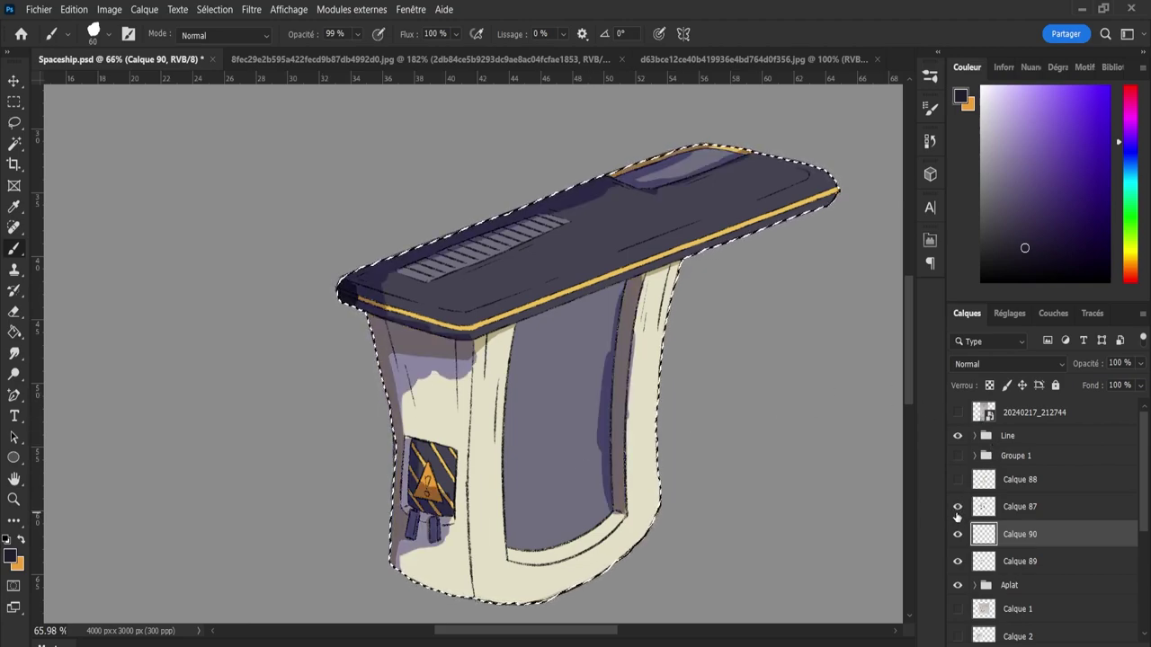
left_click(958, 508)
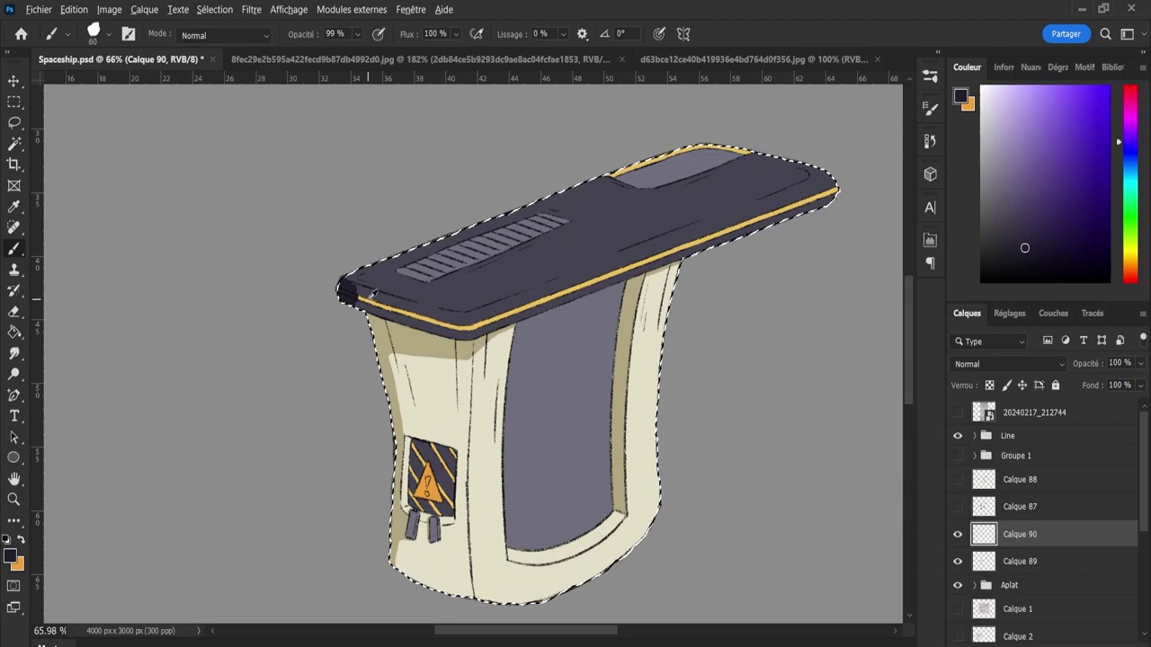
left_click_drag(349, 297, 447, 330)
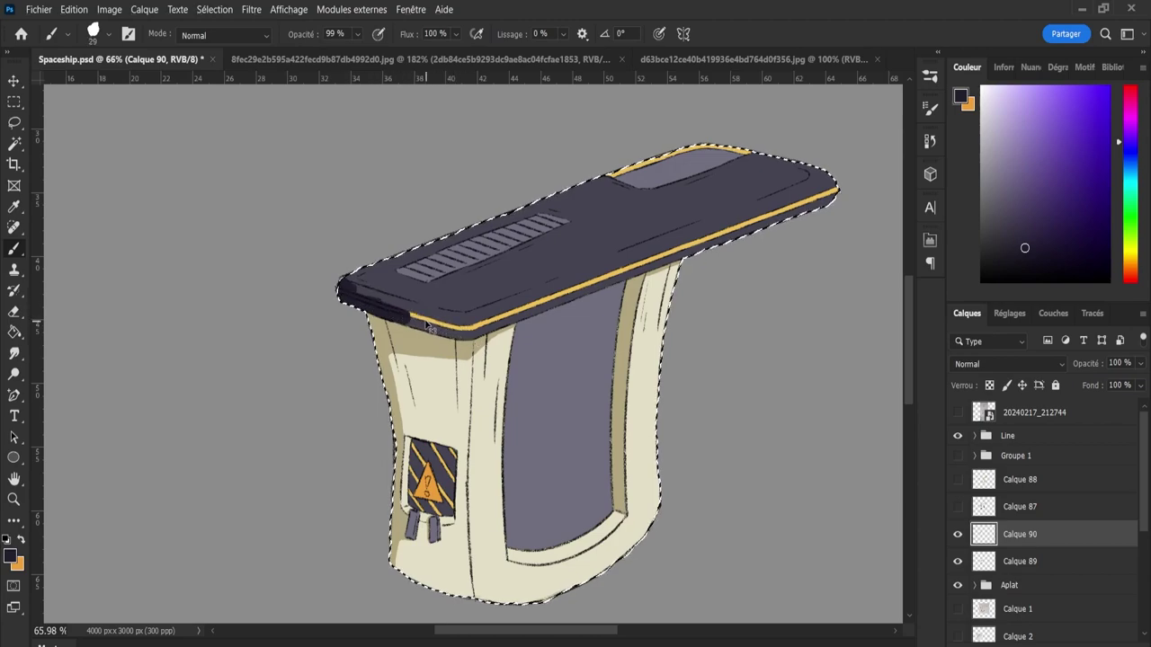
mouse_move(398, 311)
left_mouse_down()
mouse_move(444, 329)
mouse_move(427, 325)
left_mouse_up()
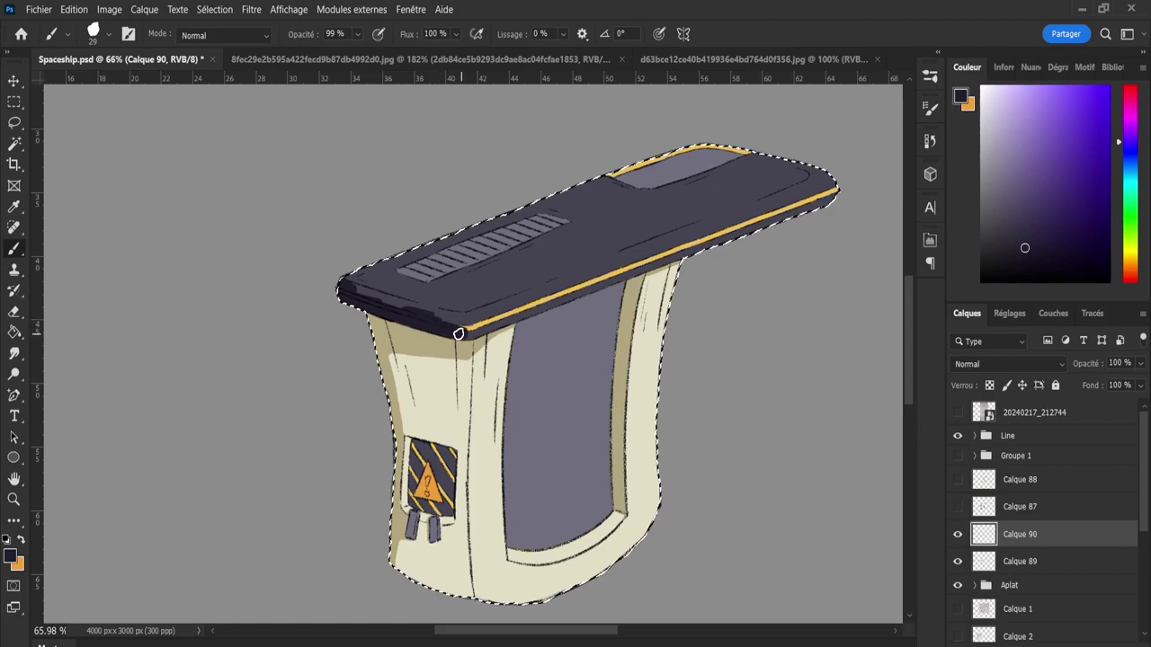
left_click_drag(347, 292, 405, 310)
left_click(974, 585)
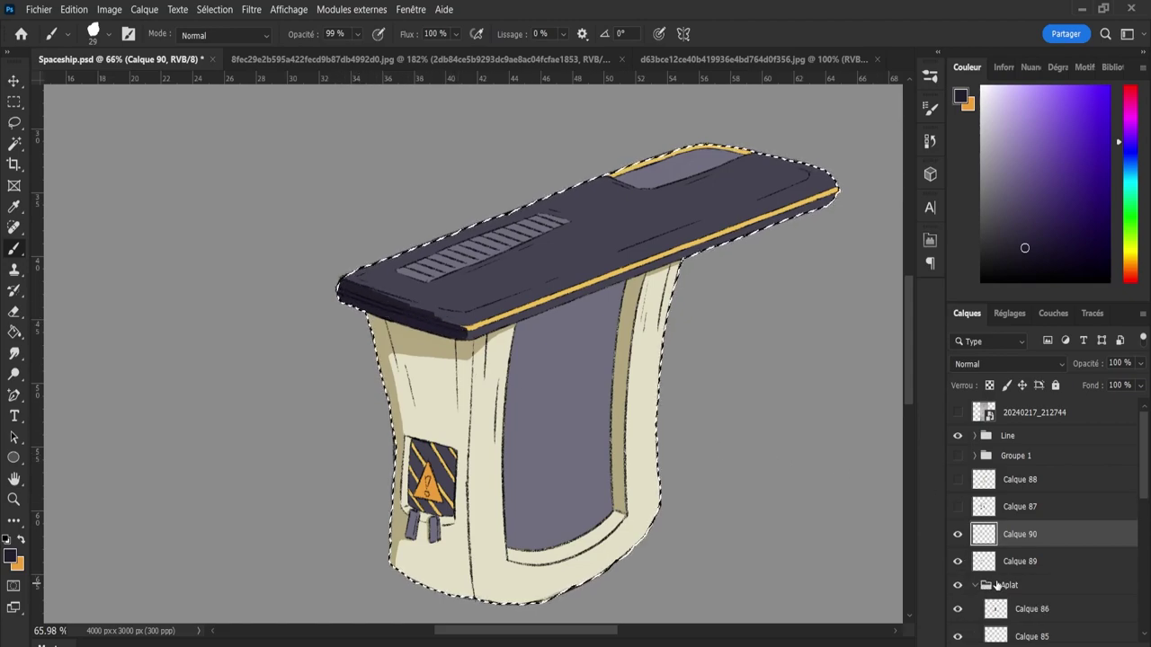
left_click_drag(1145, 470, 1146, 508)
scroll(1124, 499, "down", 2)
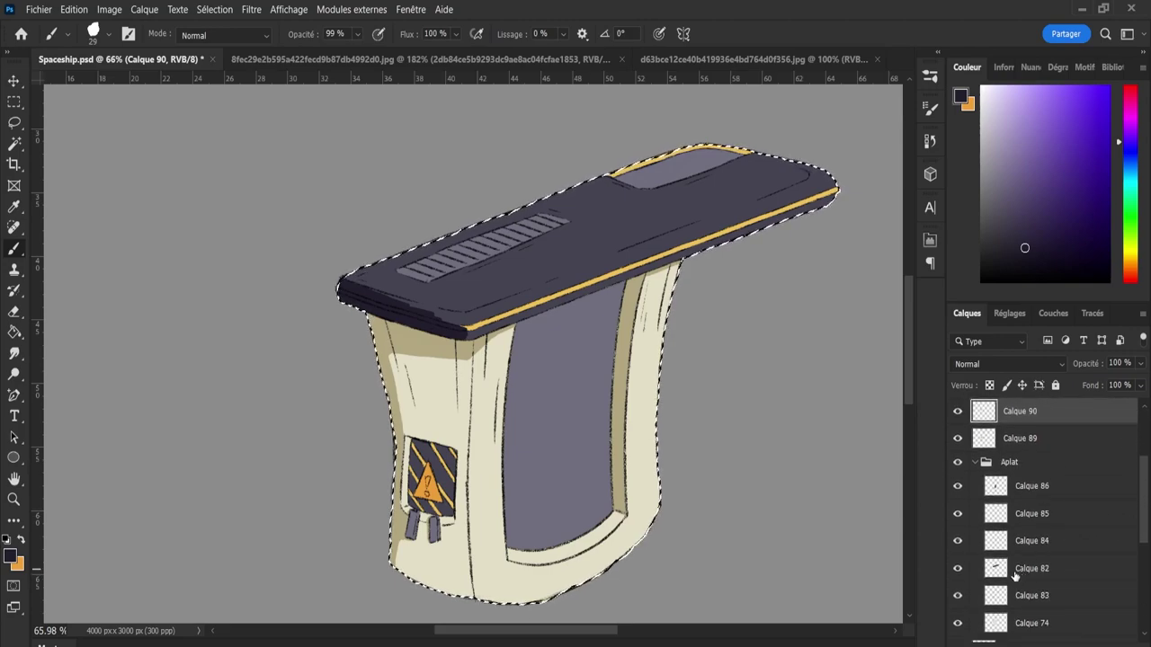
scroll(1108, 492, "up", 2)
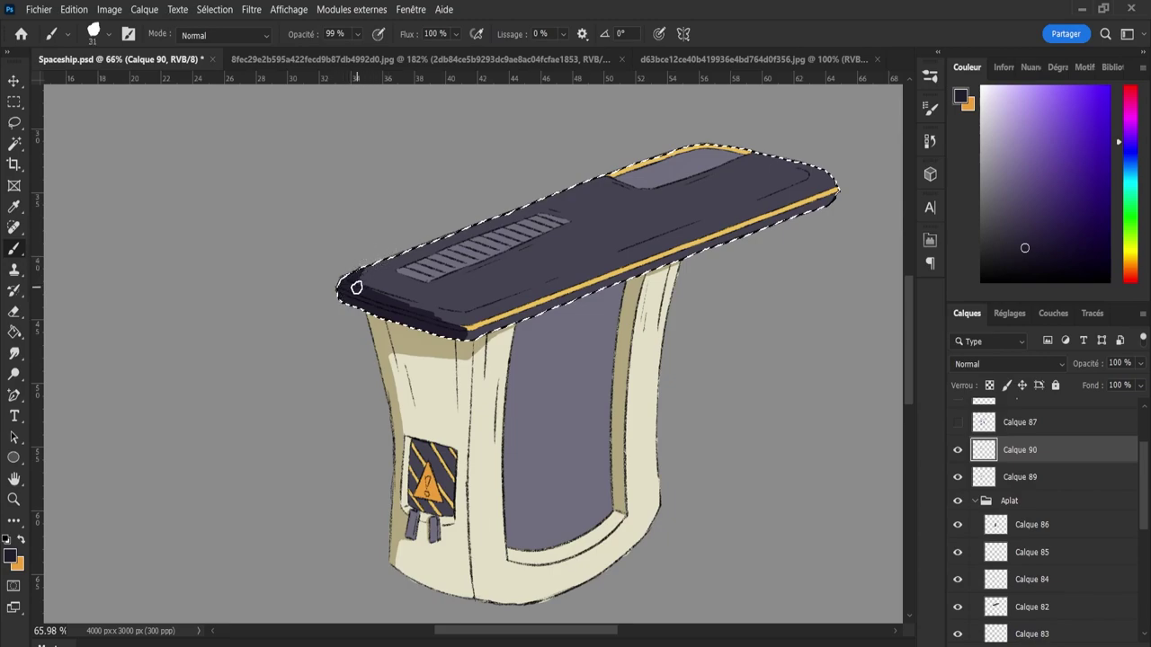
- With a size-101 brush, darken the top part's far top edge, top-left corner and lower-left edge
key("bracketright")
key("bracketright")
key("bracketright")
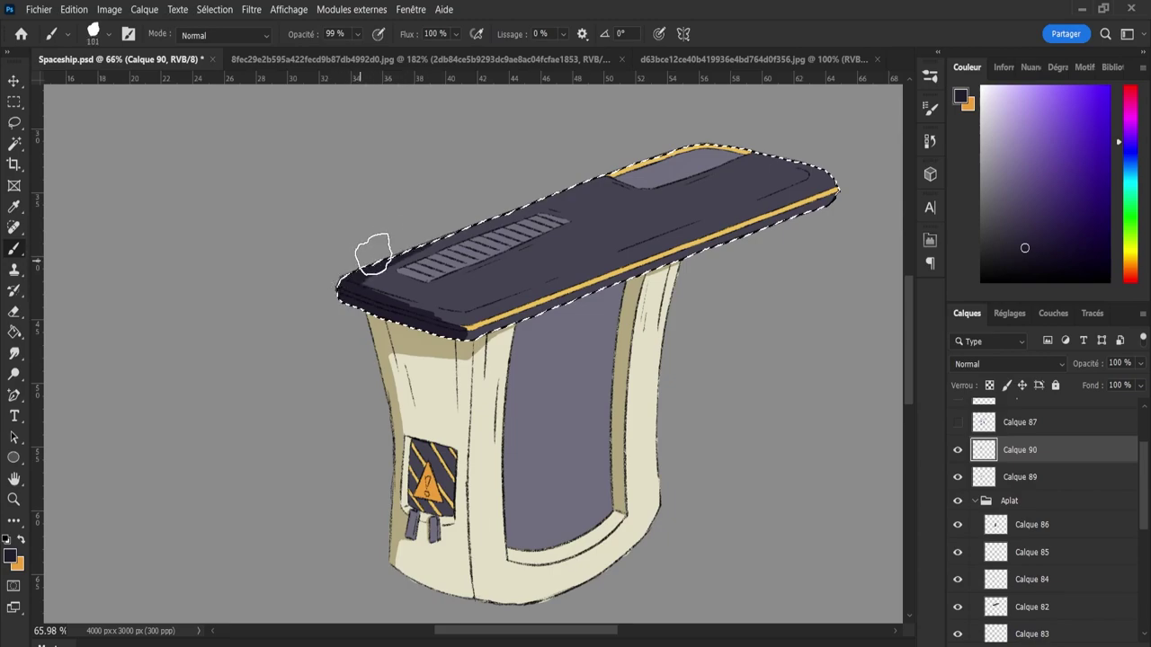
left_click_drag(557, 176, 684, 133)
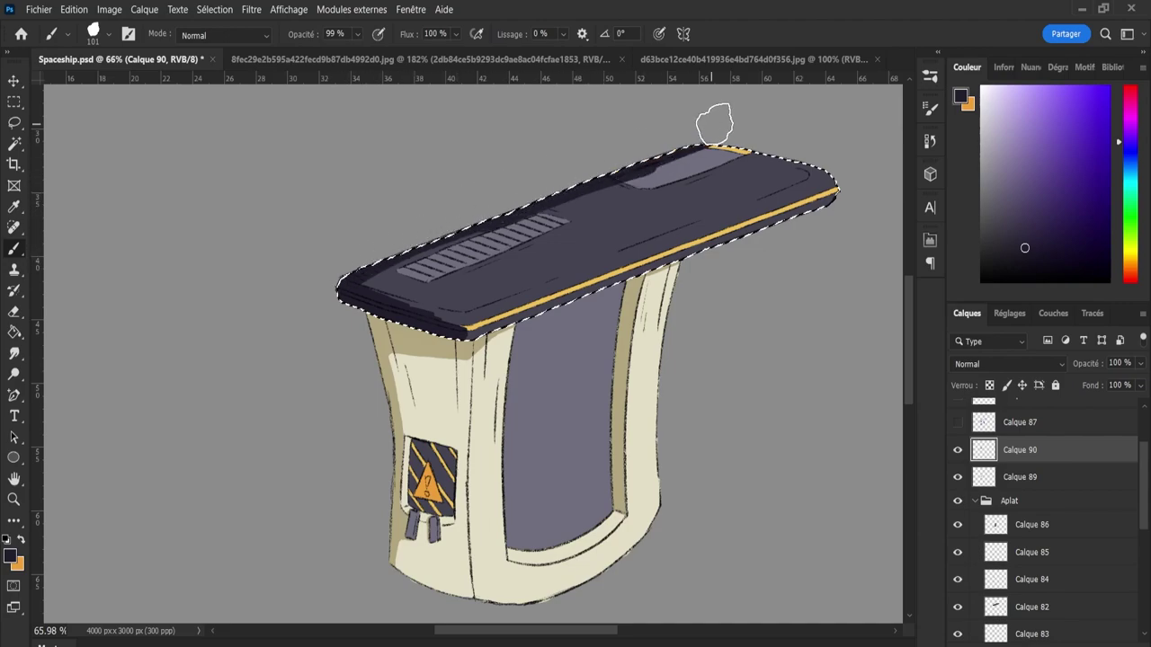
mouse_move(457, 208)
left_mouse_down()
mouse_move(477, 200)
mouse_move(350, 257)
mouse_move(375, 255)
left_mouse_up()
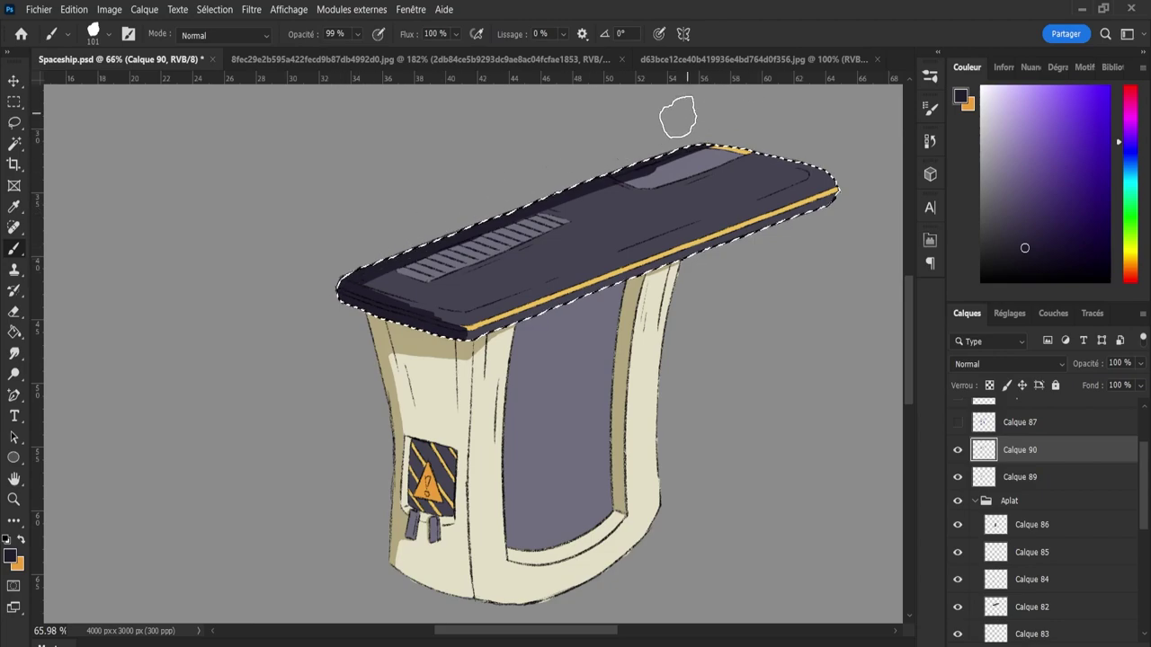
key("e")
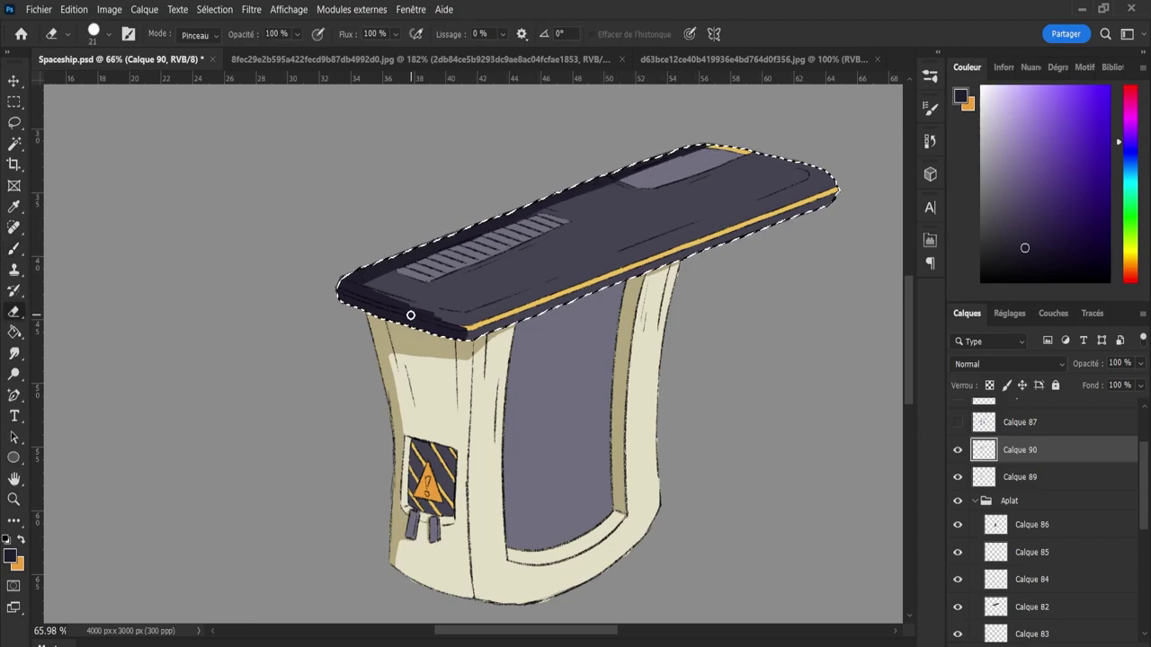
key("b")
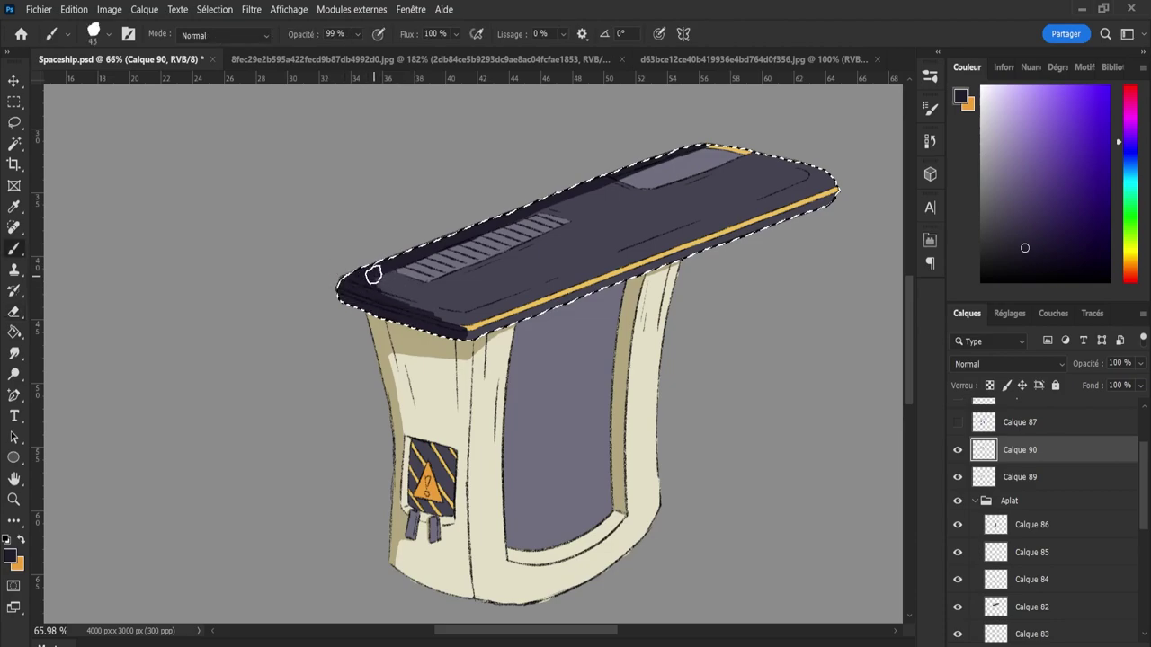
left_click_drag(378, 267, 375, 249)
mouse_move(374, 294)
left_mouse_down()
mouse_move(404, 319)
mouse_move(423, 319)
mouse_move(380, 303)
mouse_move(450, 326)
mouse_move(404, 317)
mouse_move(441, 321)
mouse_move(457, 365)
mouse_move(457, 321)
mouse_move(442, 321)
mouse_move(468, 330)
left_mouse_up()
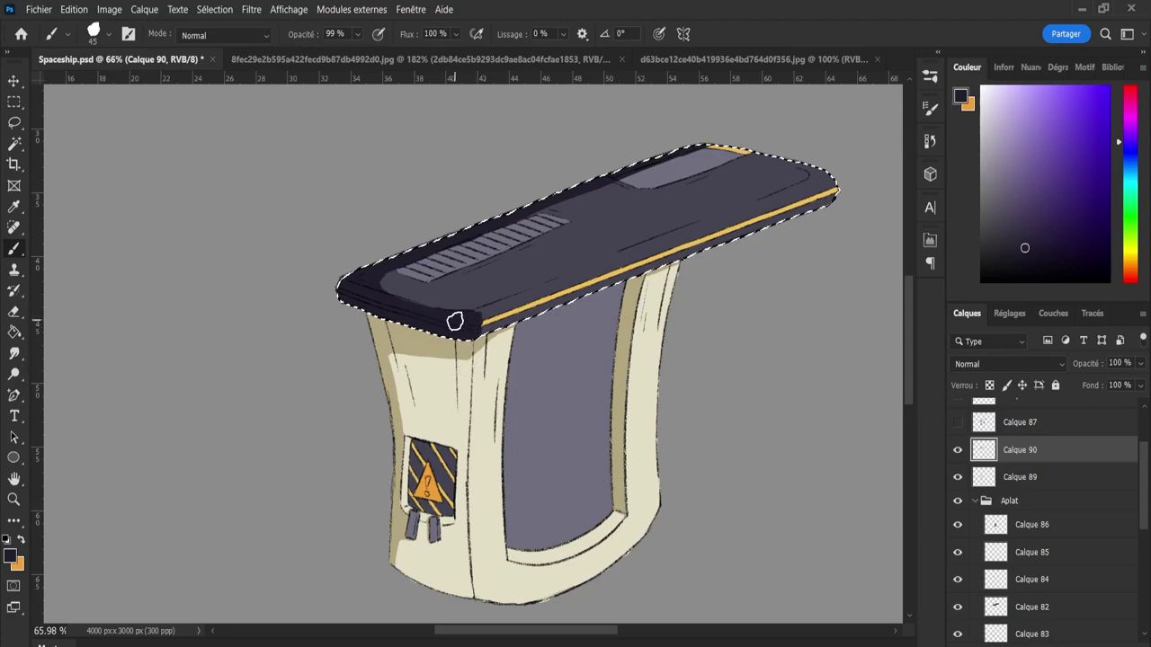
- Paint dark over the yellow stripe's left end, refining the shading with the eraser
key("e")
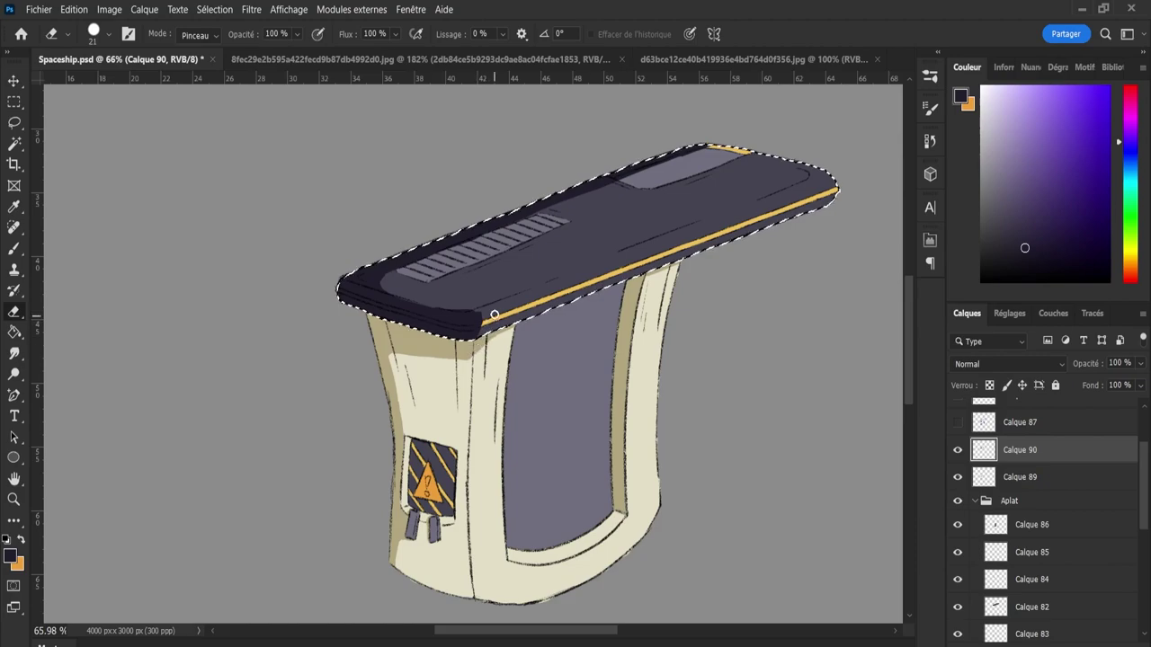
key("b")
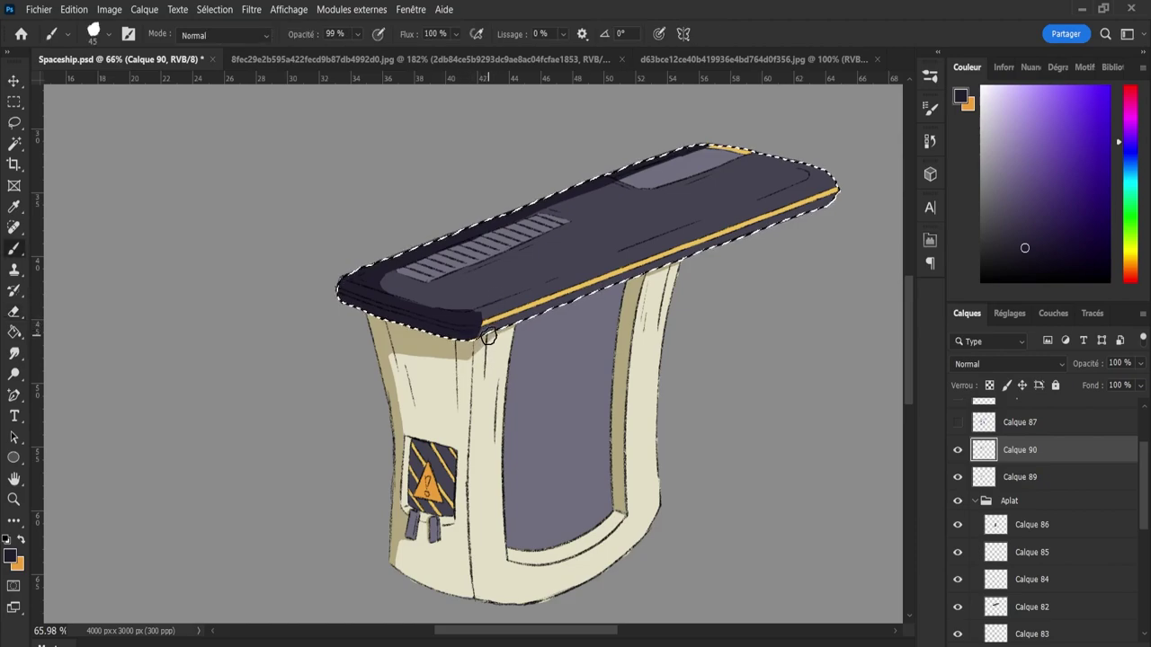
key("e")
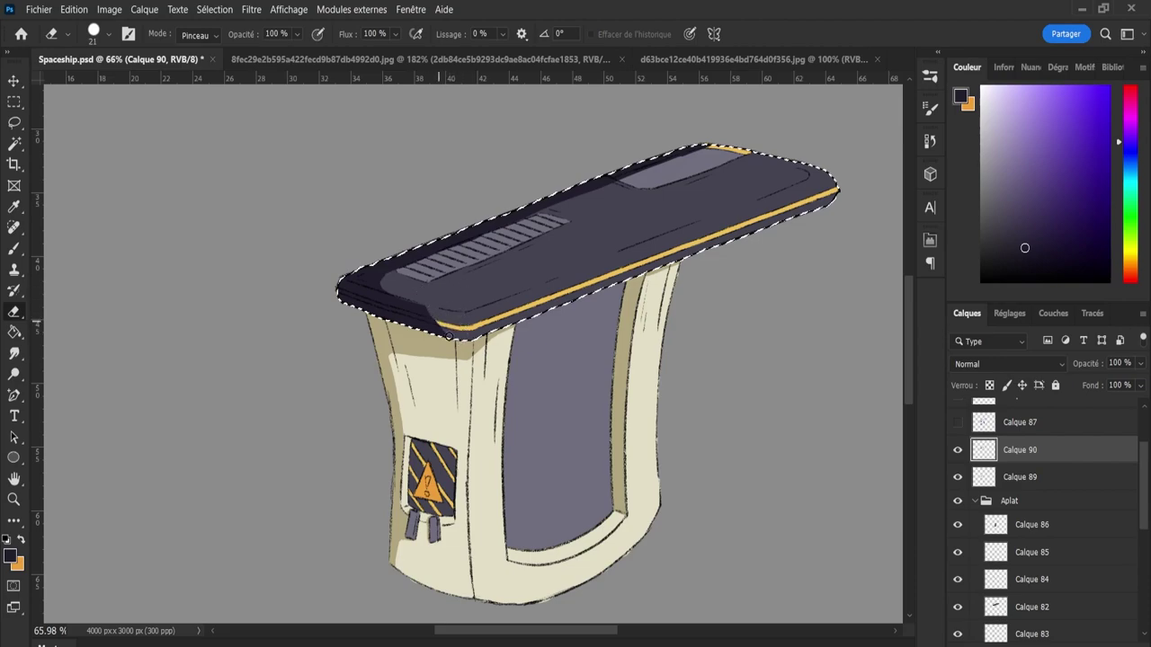
key("b")
mouse_move(410, 314)
left_mouse_down()
mouse_move(460, 330)
mouse_move(460, 341)
left_mouse_up()
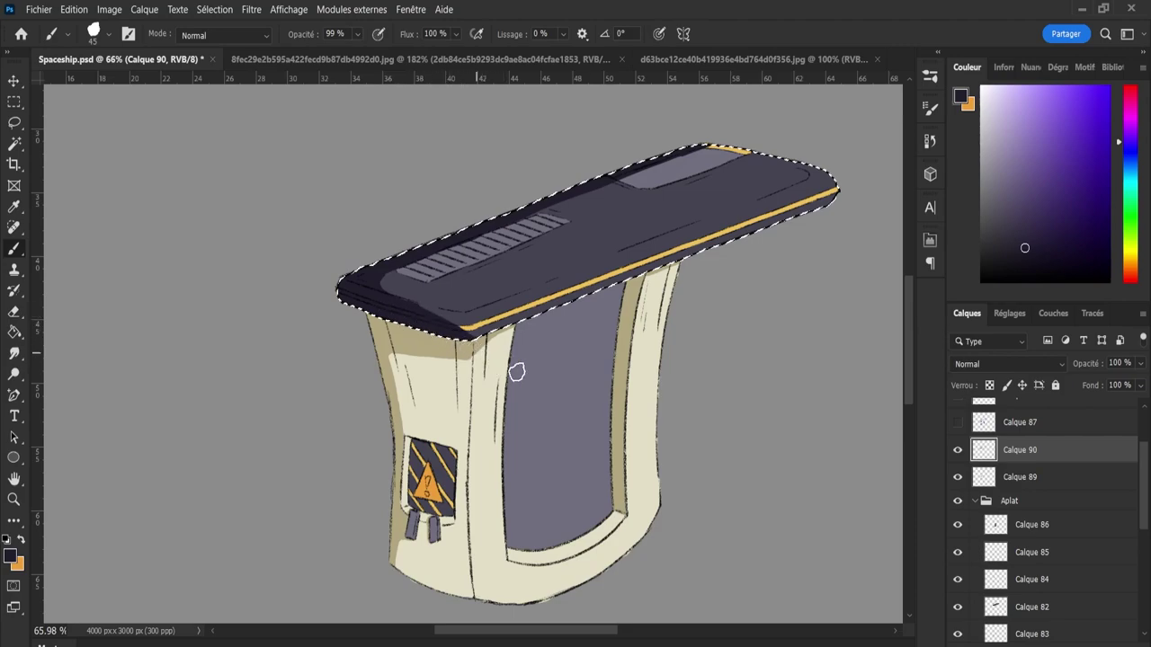
key("z")
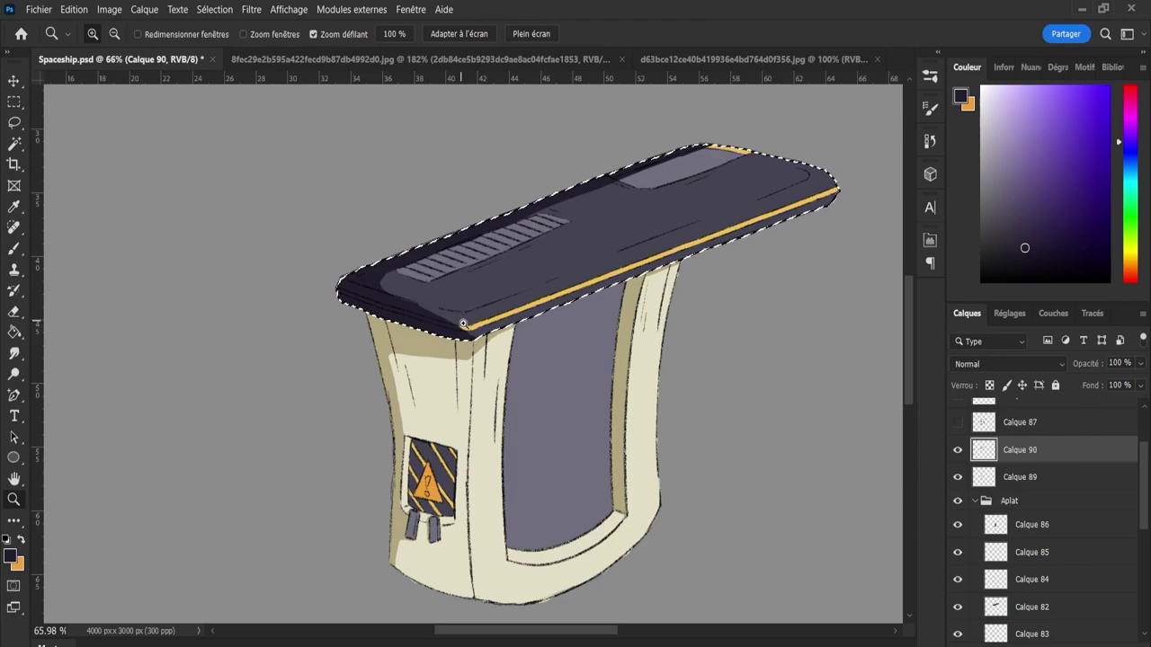
left_click(463, 323)
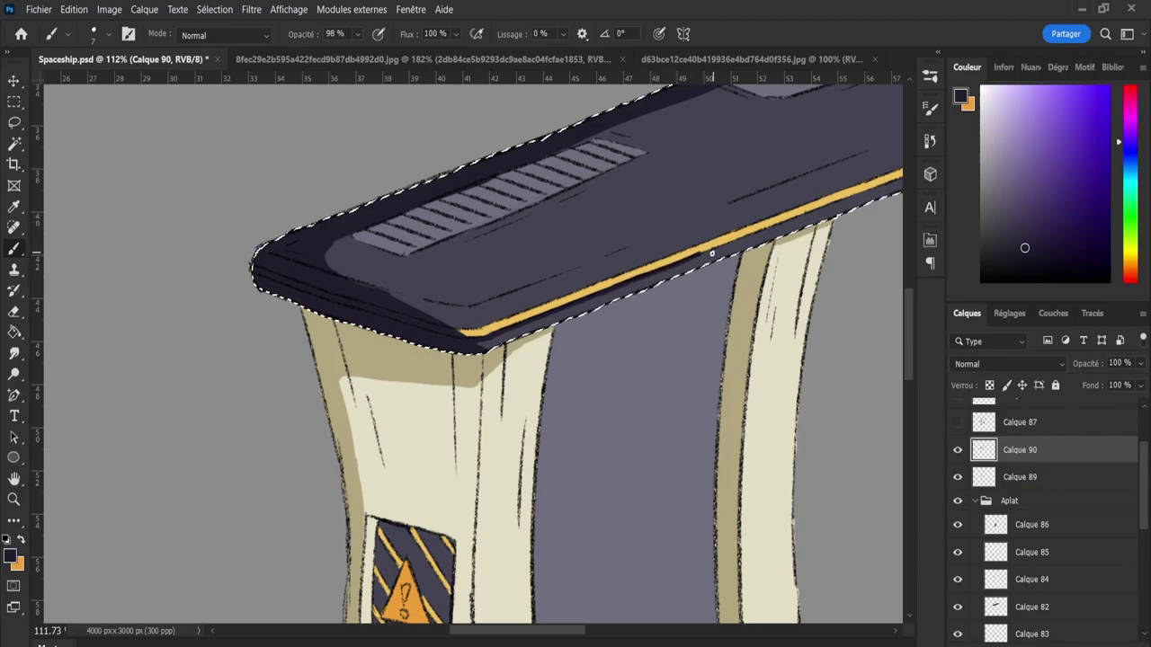
- Paint a dark shadow line along the yellow stripe's lower edge
left_click_drag(712, 254, 740, 241)
key("z")
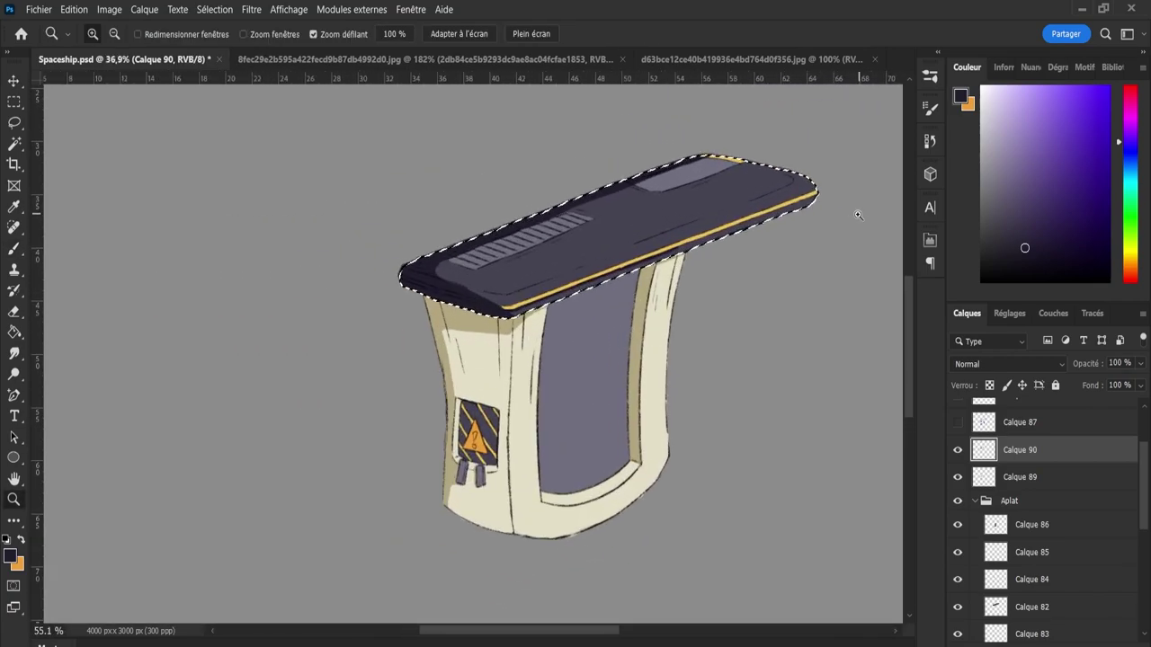
left_click_drag(684, 244, 834, 205)
left_click(643, 262)
key("b")
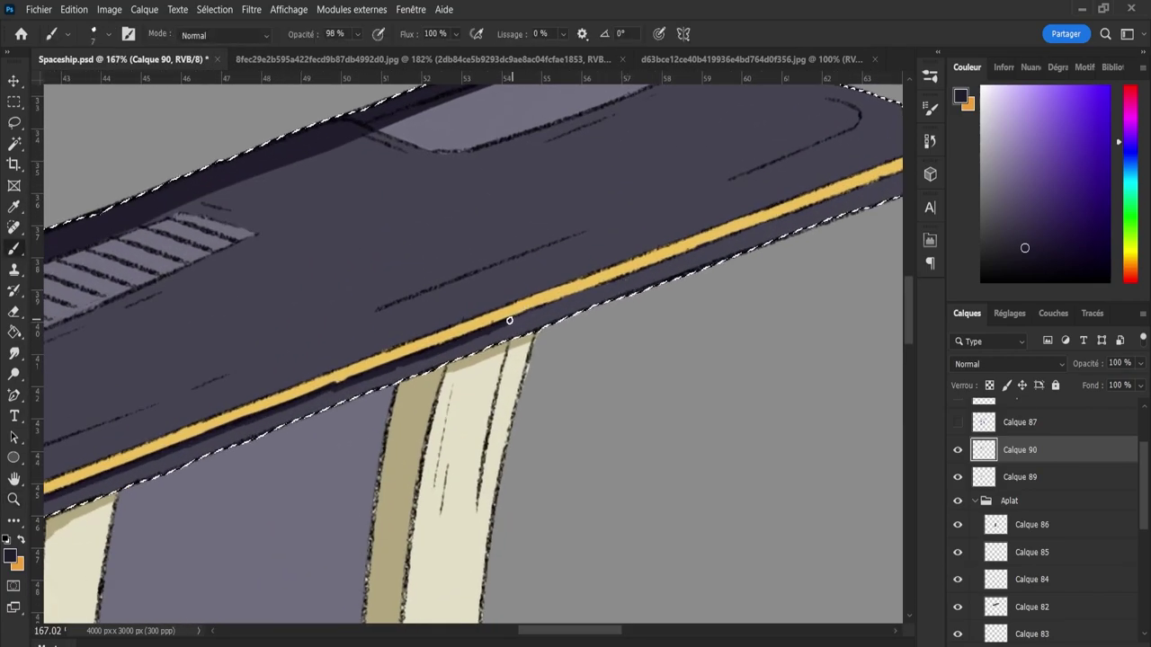
left_click_drag(532, 310, 658, 262)
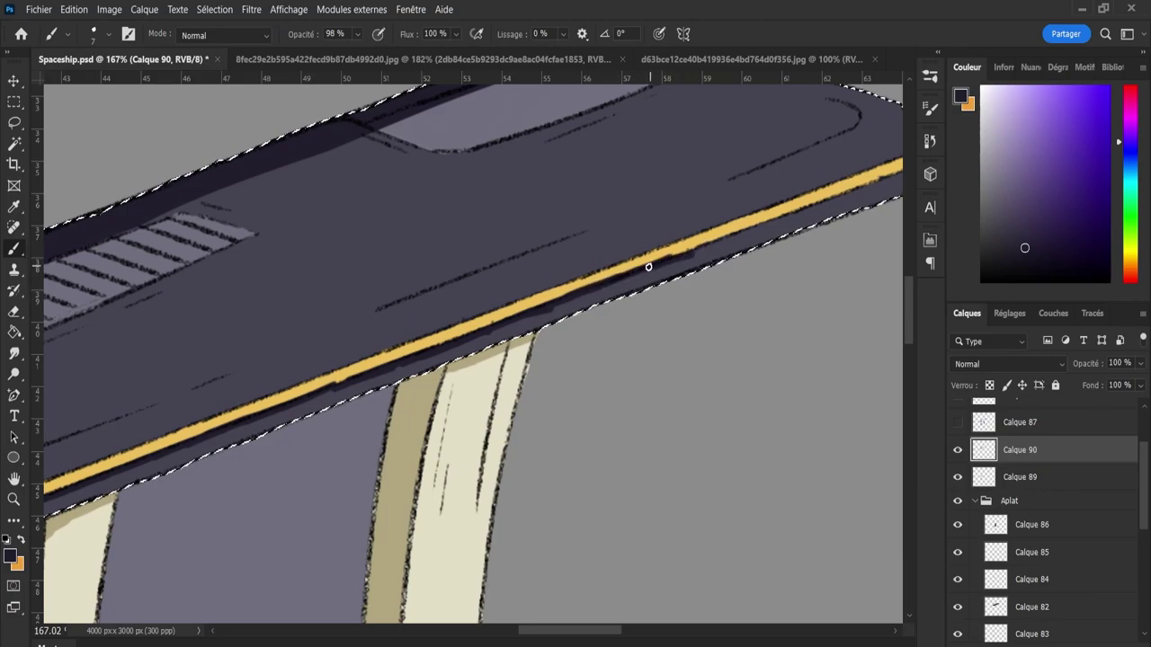
- Extend the shadow under the stripe toward the tip, then review the stripe's left end
key("z")
mouse_move(744, 232)
left_mouse_down()
mouse_move(641, 245)
mouse_move(726, 239)
left_mouse_up()
key("b")
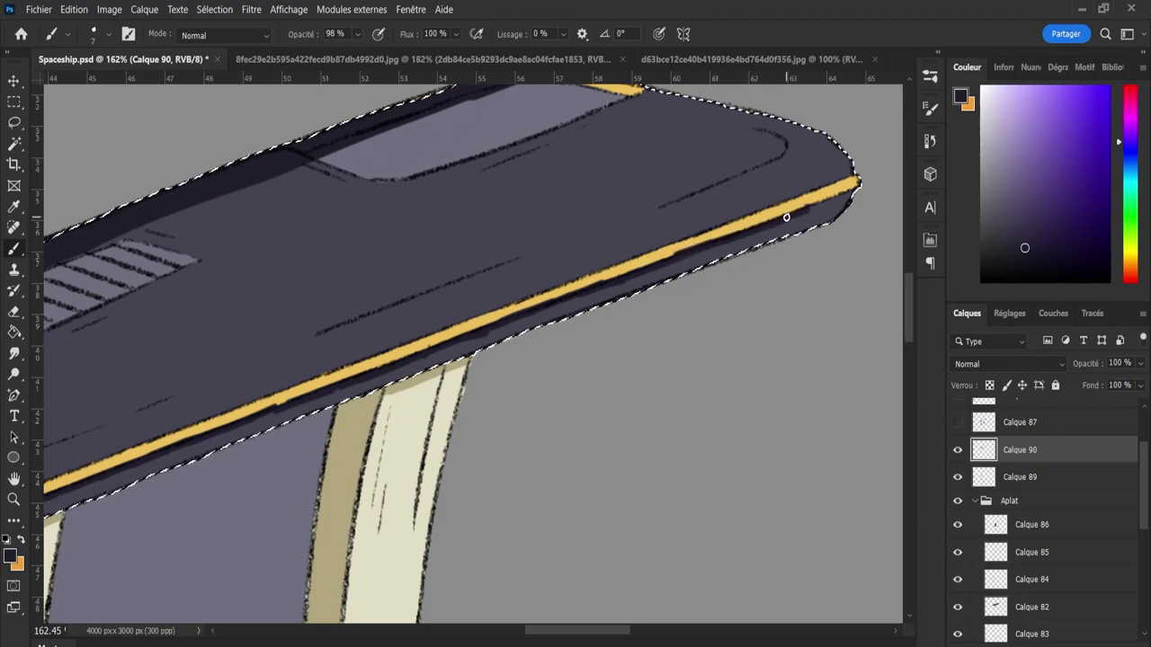
left_click_drag(786, 216, 820, 202)
key("z")
scroll(764, 176, "down", 5)
scroll(773, 175, "up", 2)
scroll(759, 178, "up", 2)
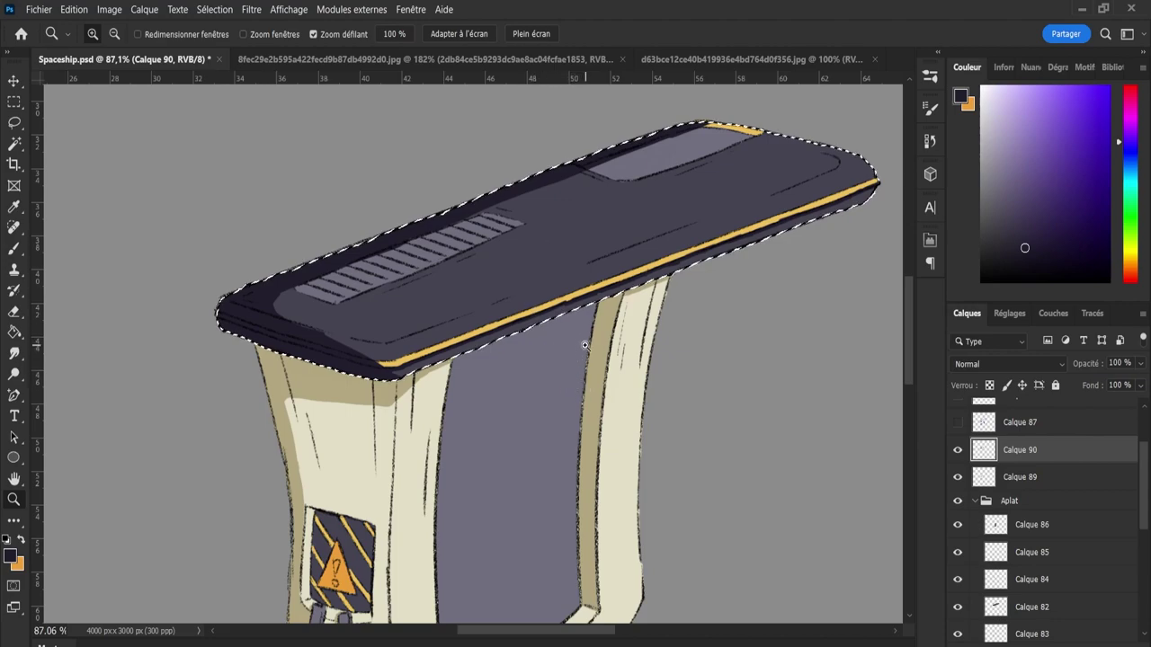
key("b")
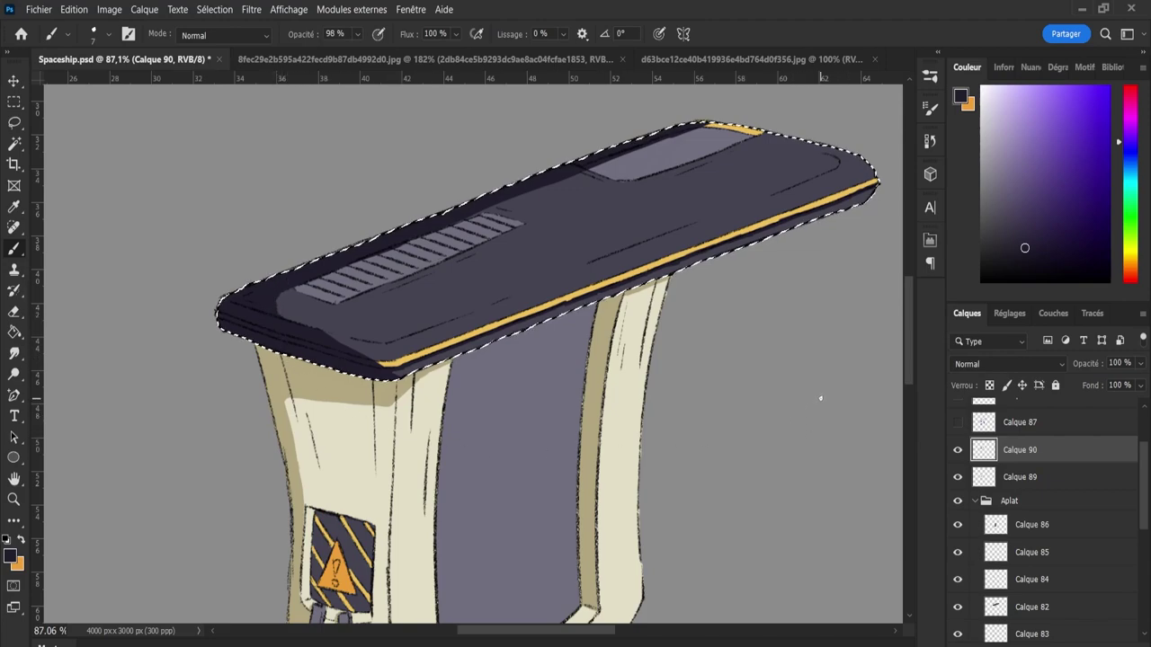
key("z")
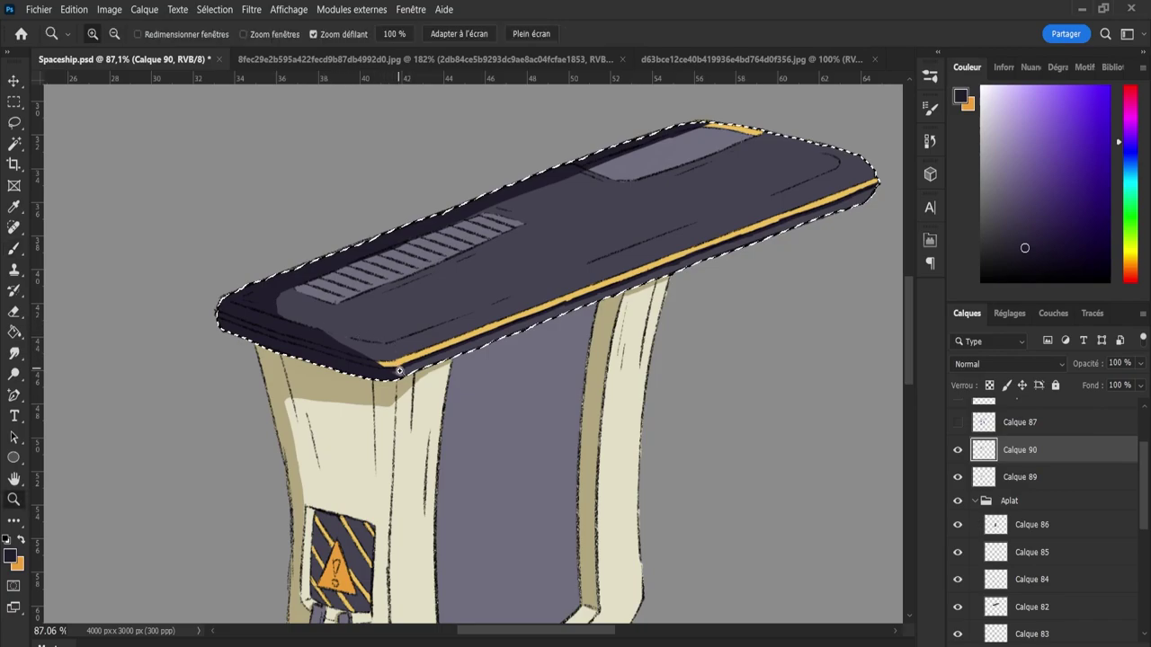
left_click_drag(346, 367, 403, 365)
key("e")
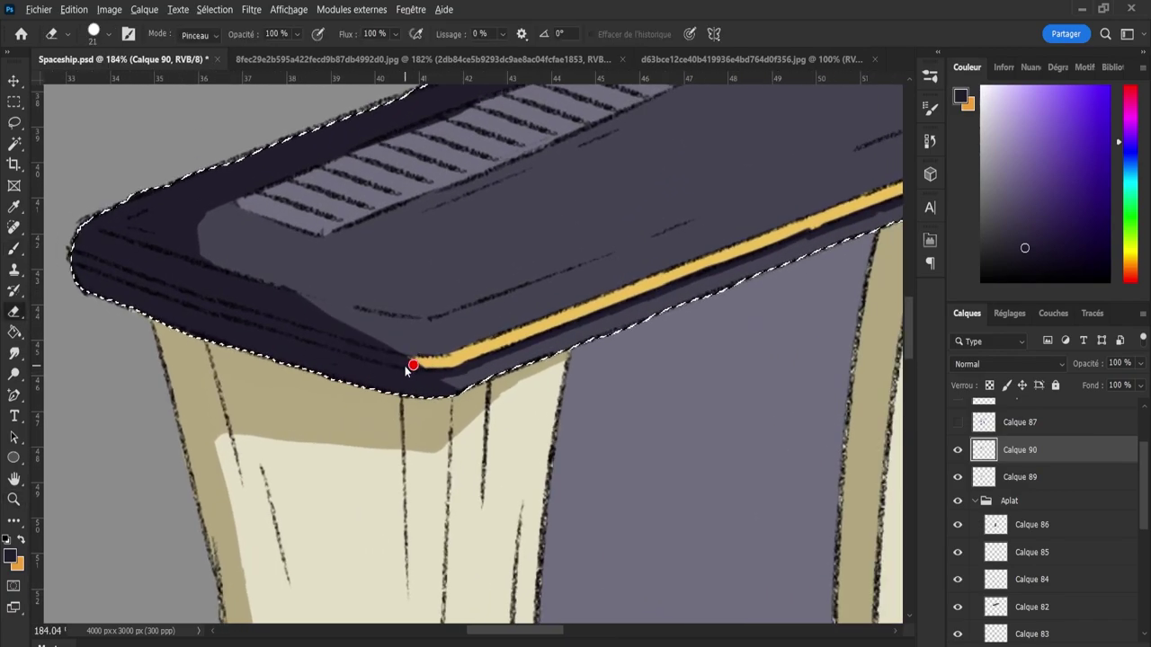
- Load the yellow stripe selection from Calque 85 and make Calque 90 active
left_click(957, 525)
left_click(1025, 552)
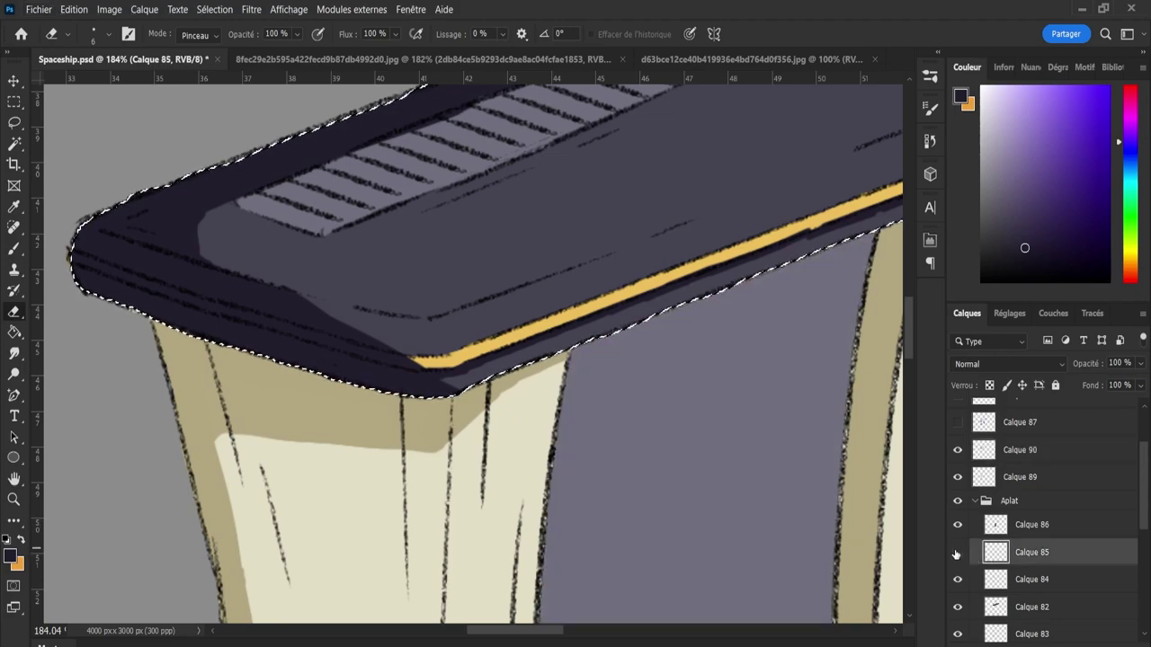
left_click(957, 552)
left_click(996, 552, "ctrl")
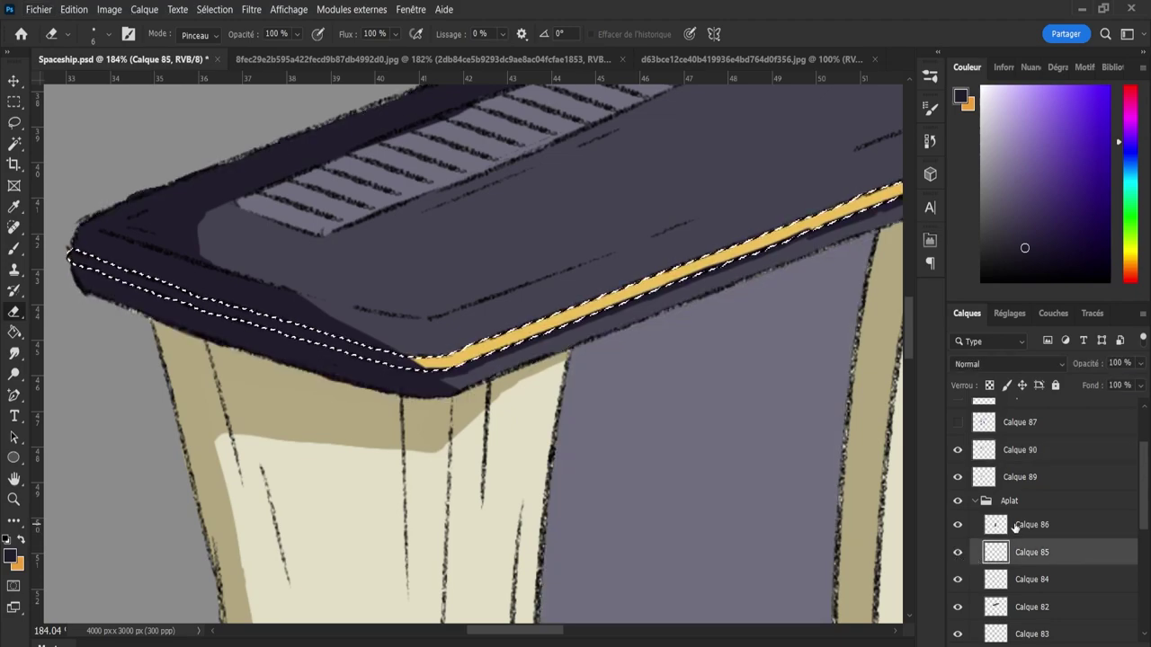
left_click(1019, 449)
left_click(958, 450)
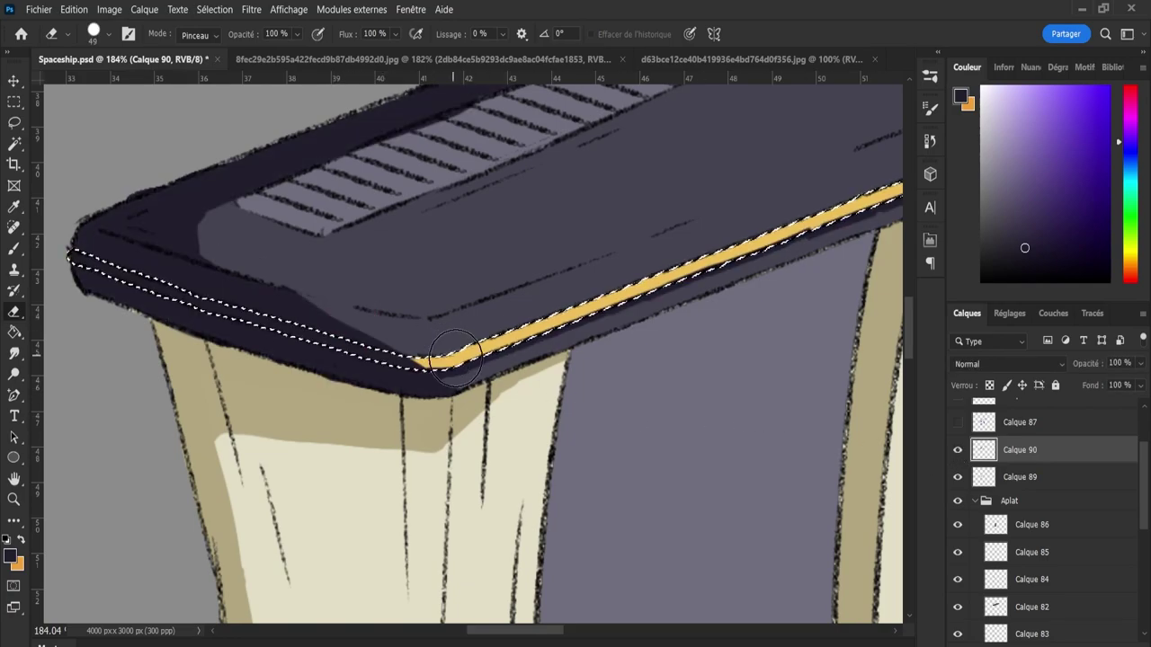
- Erase the Calque 90 shadow covering the stripe, checking the rear panel's edge
left_click_drag(404, 342, 67, 252)
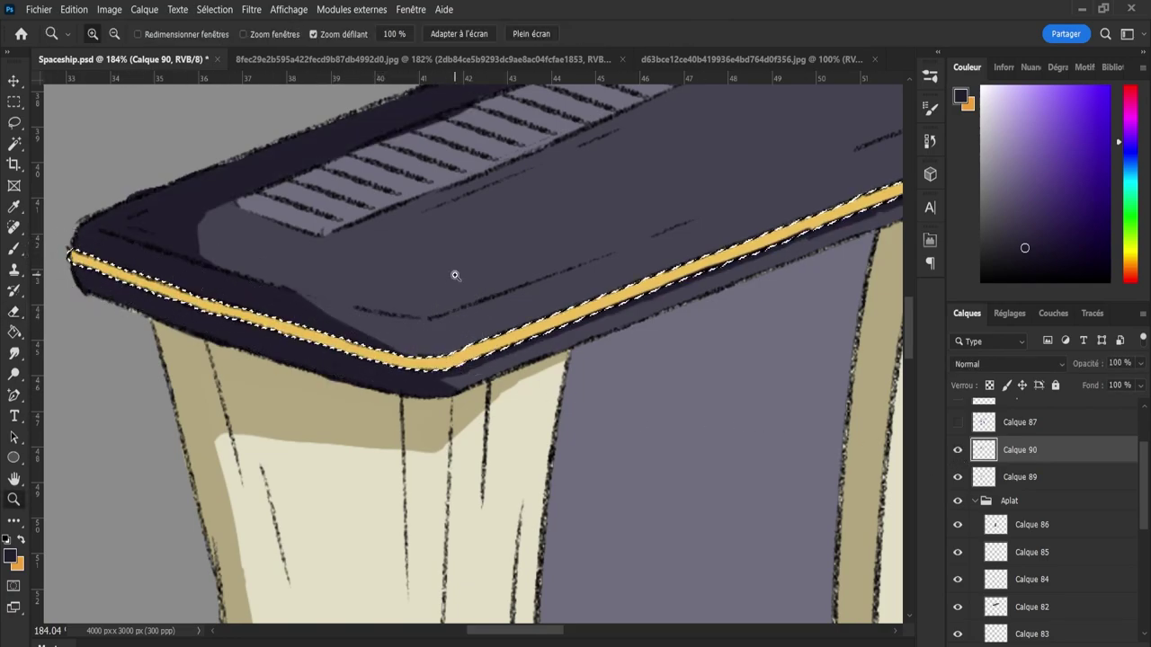
left_click_drag(456, 269, 398, 249)
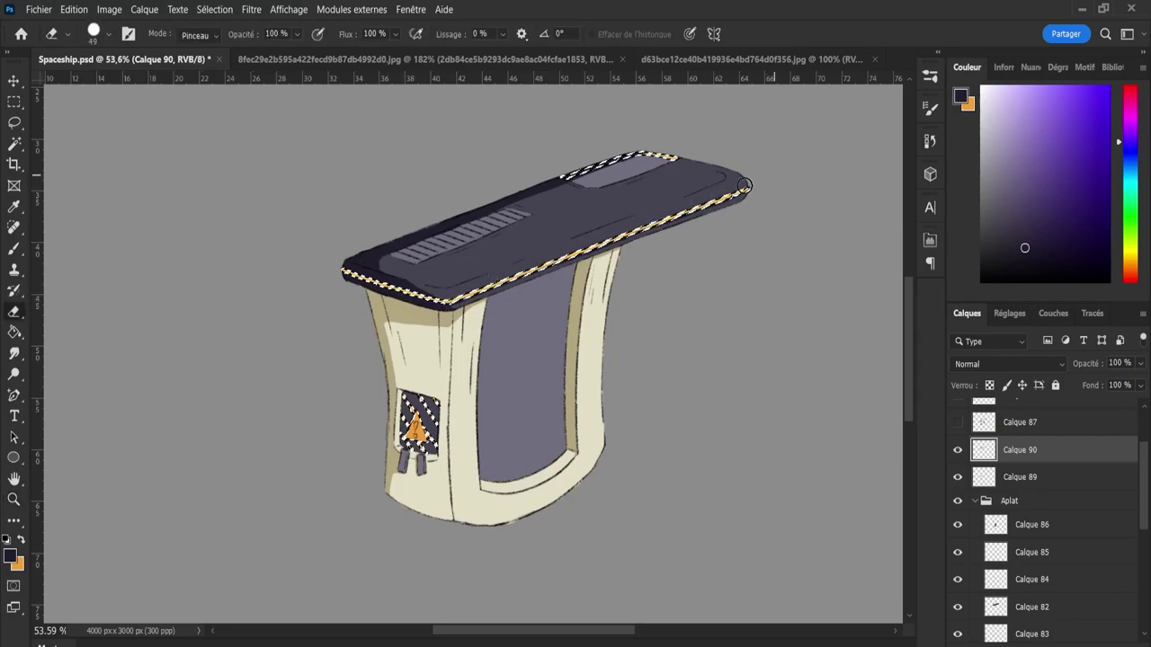
left_click_drag(584, 171, 665, 171)
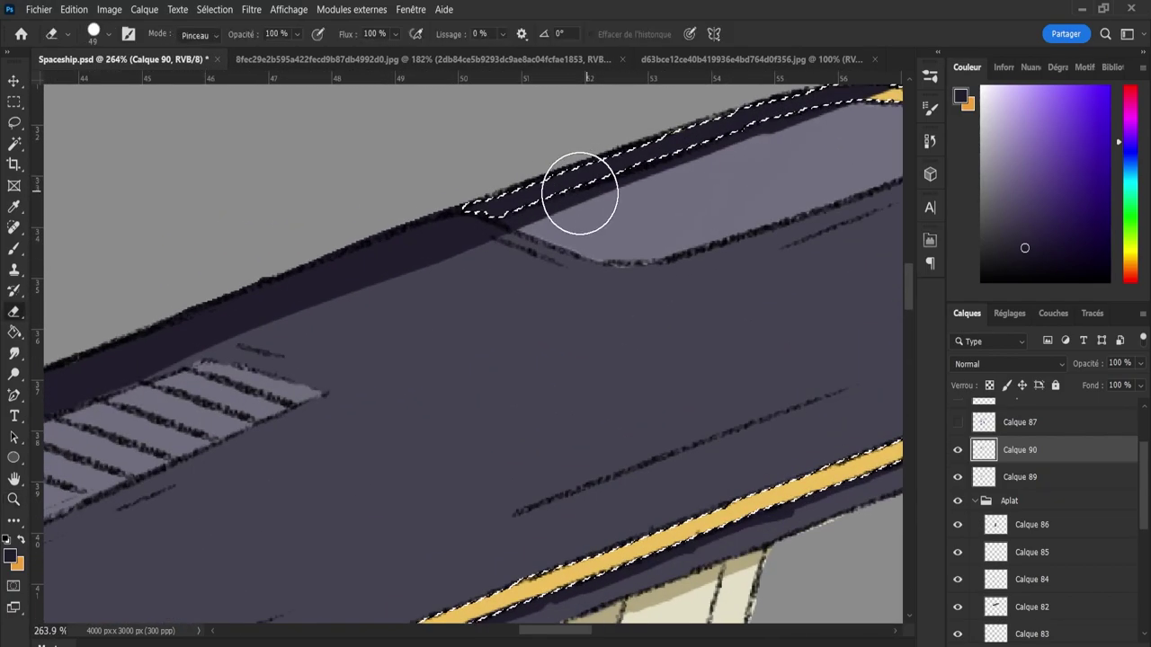
left_click_drag(577, 239, 566, 221)
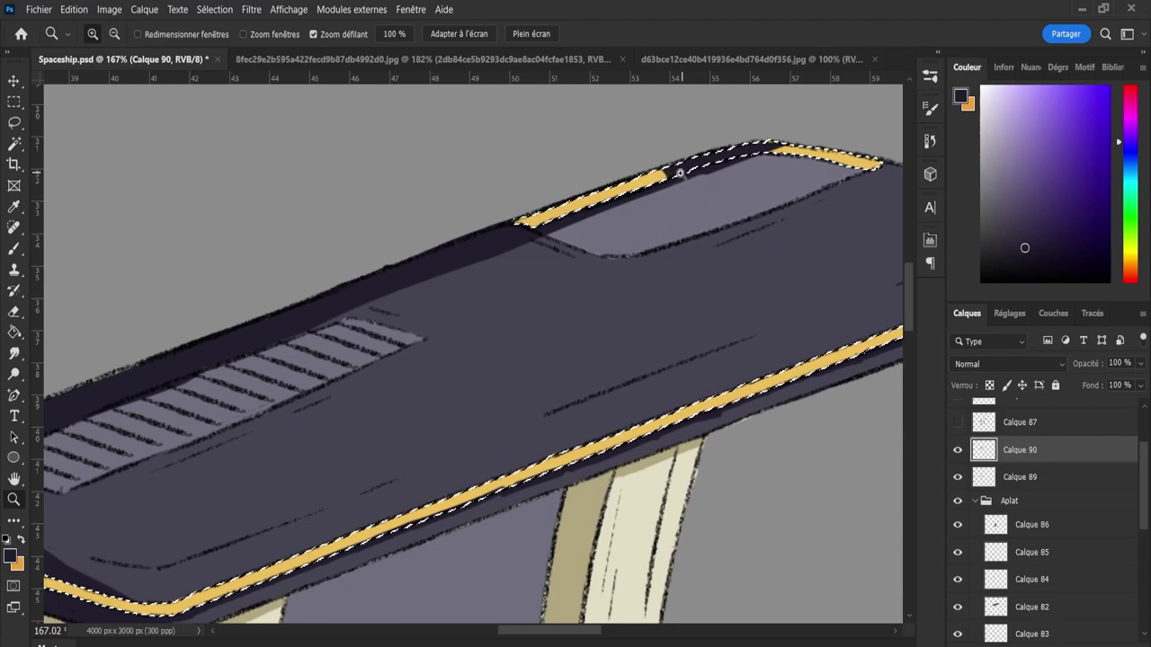
key("e")
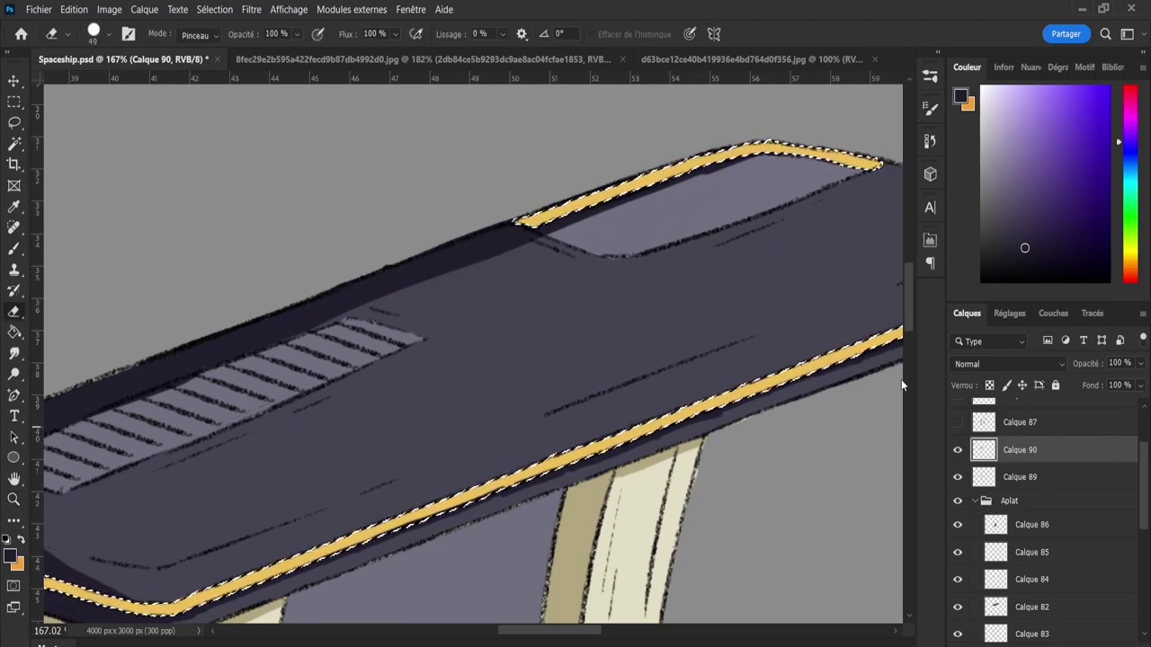
key("z")
left_click(837, 296, "alt")
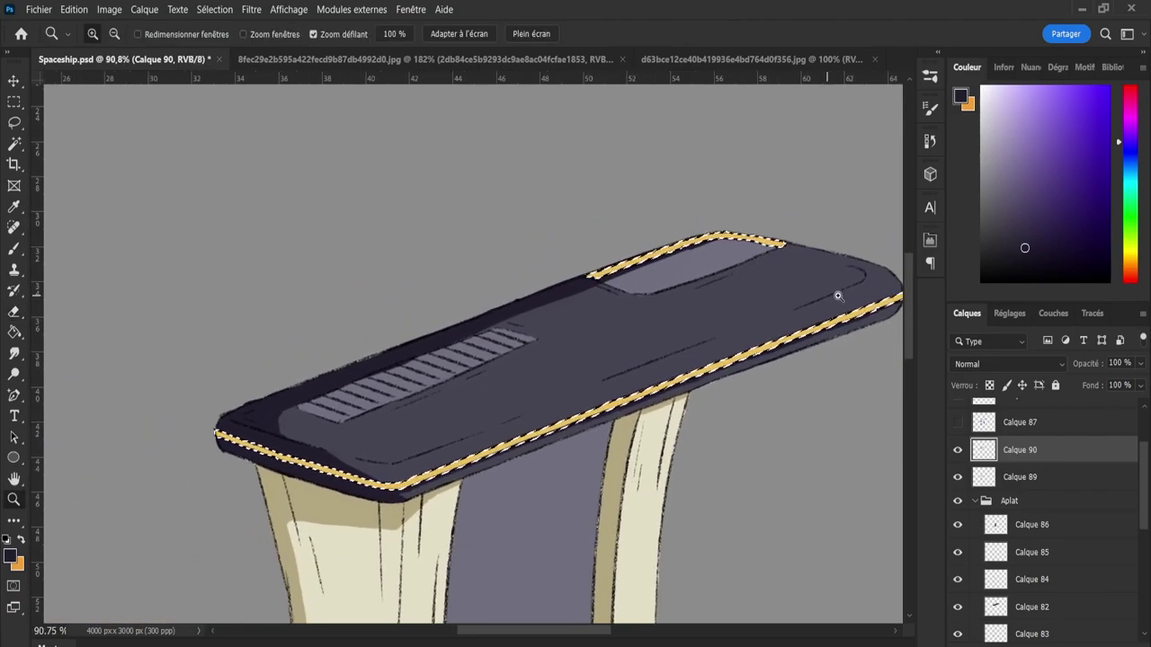
left_click(793, 271)
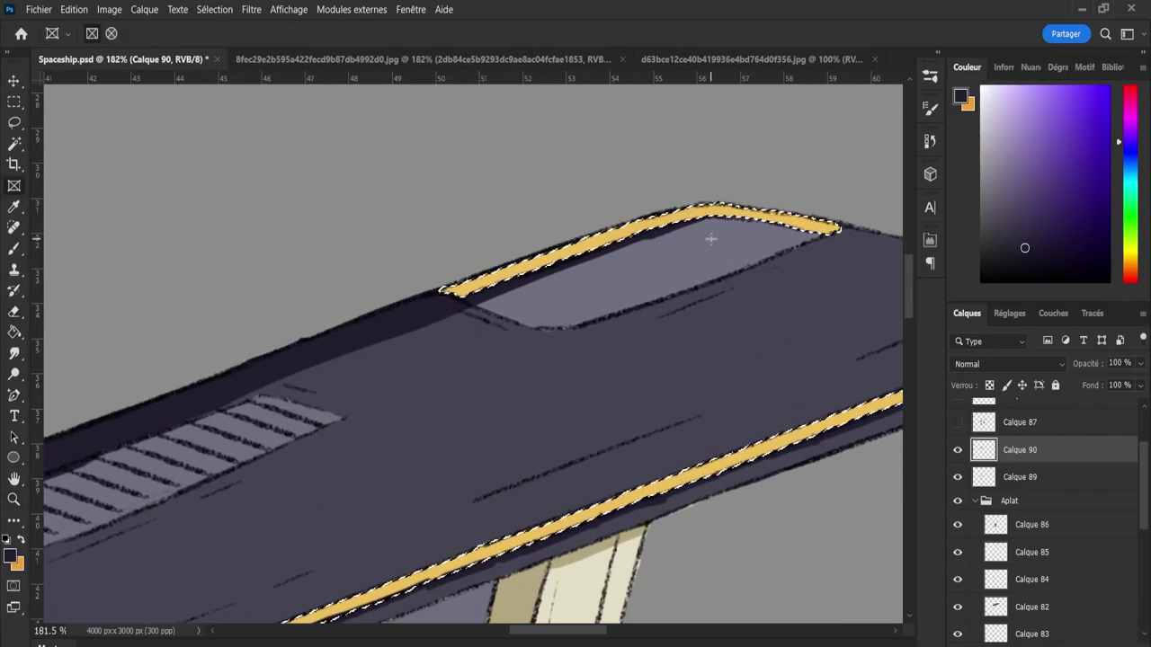
- Erase the dark shading strip under the rear yellow rim on Calque 90
key("l")
left_click(723, 248)
key("e")
left_click_drag(569, 254, 482, 275)
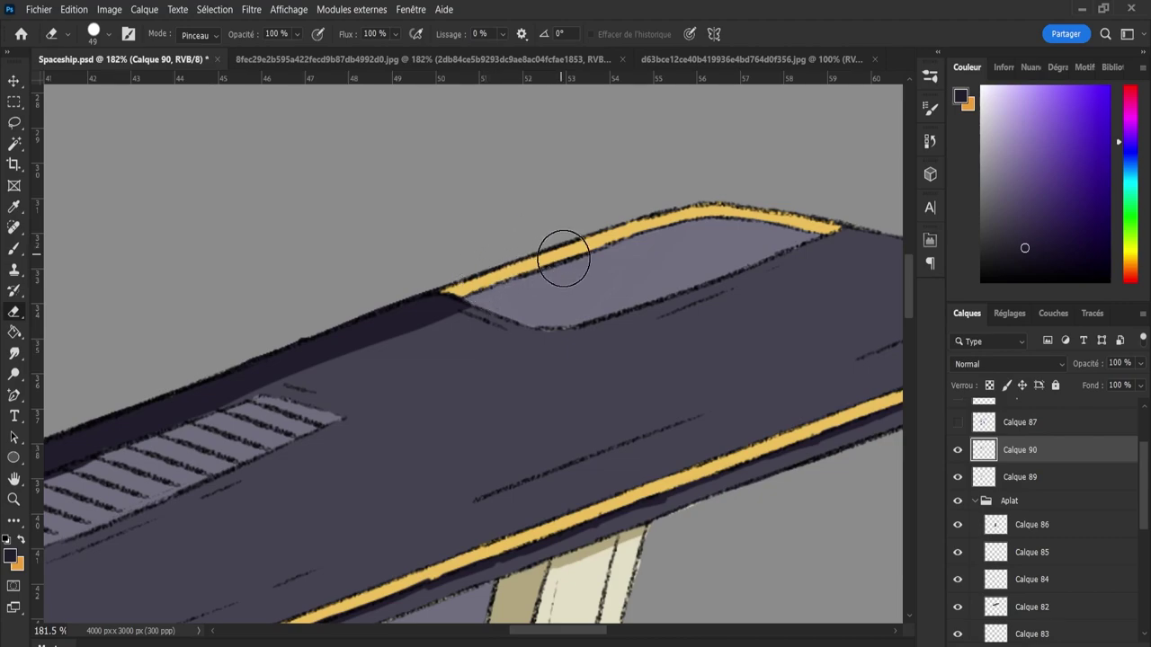
key("z")
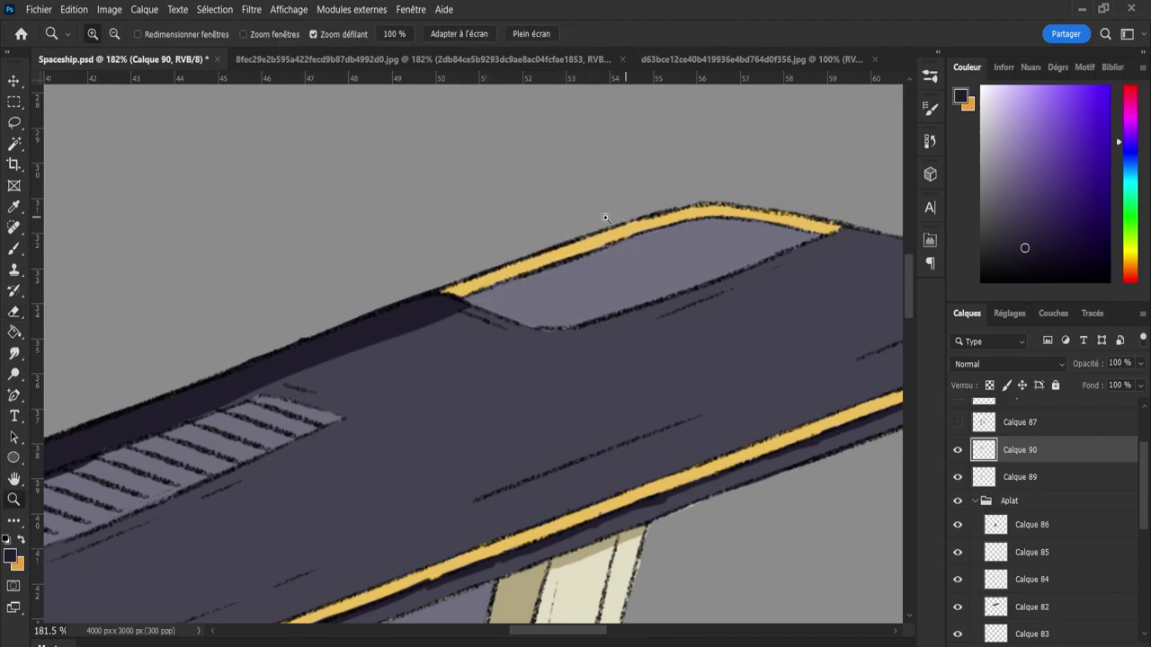
mouse_move(550, 230)
left_mouse_down()
mouse_move(737, 240)
mouse_move(669, 282)
mouse_move(422, 368)
left_mouse_up()
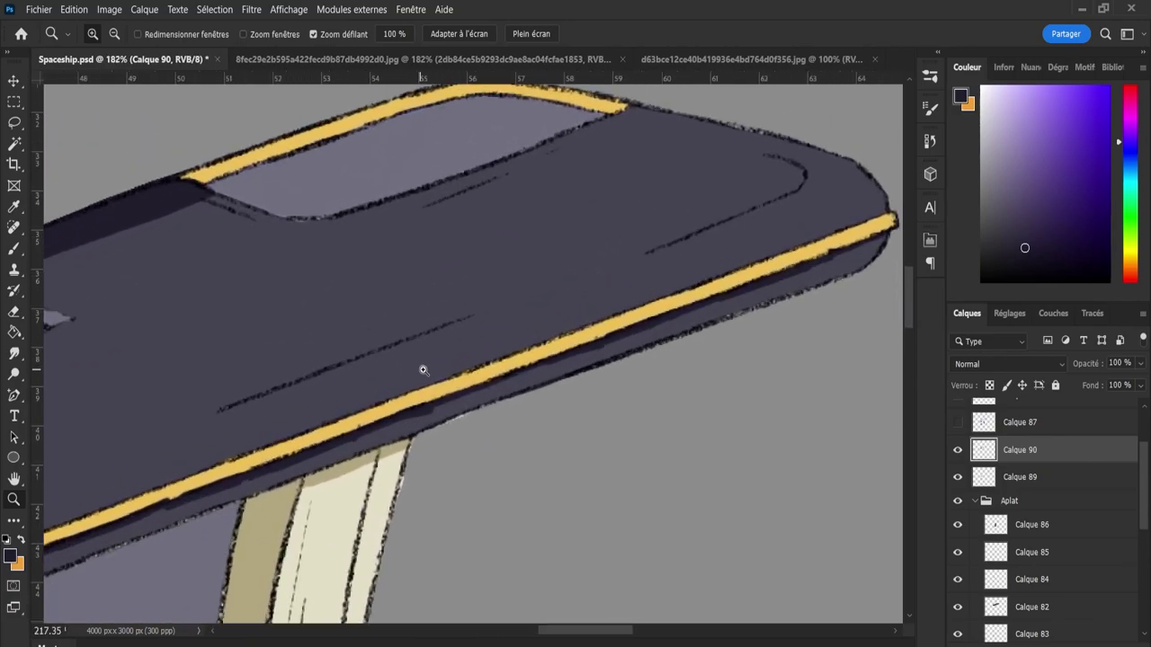
key("e")
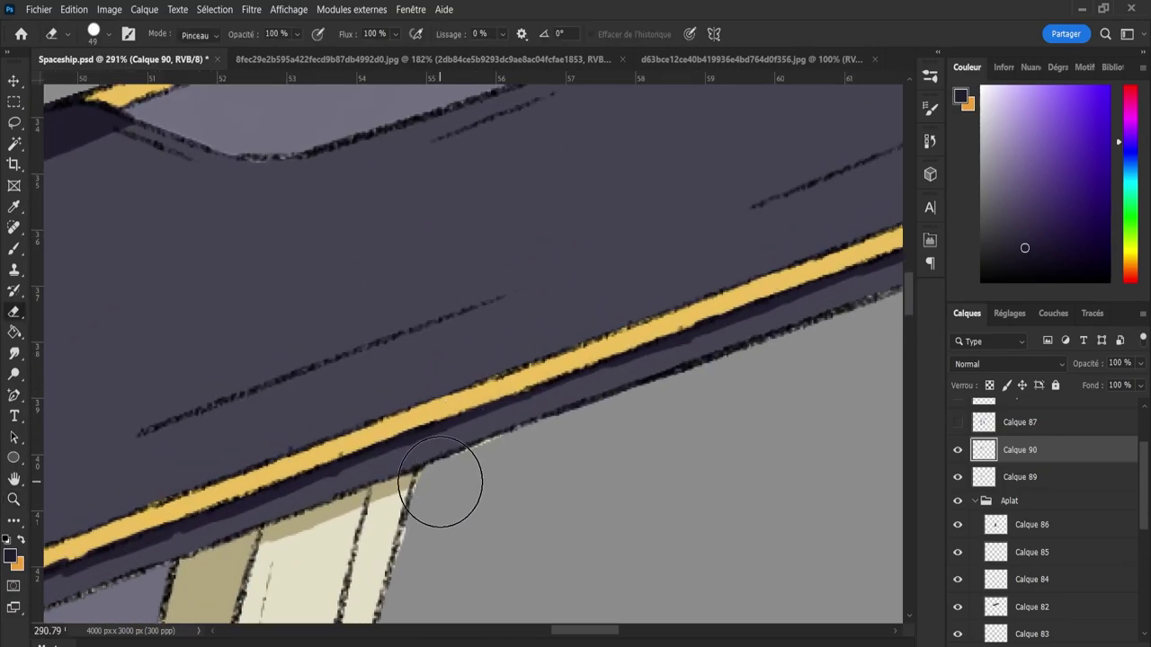
key("z")
mouse_move(542, 288)
left_mouse_down()
mouse_move(367, 430)
mouse_move(390, 450)
left_mouse_up()
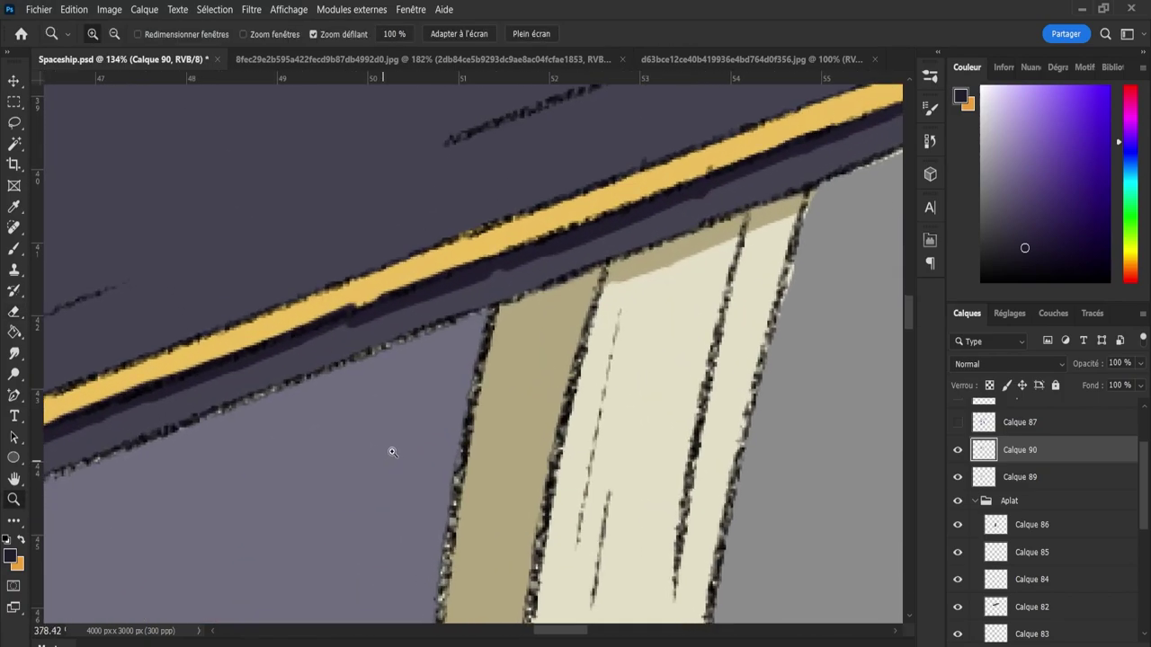
key("e")
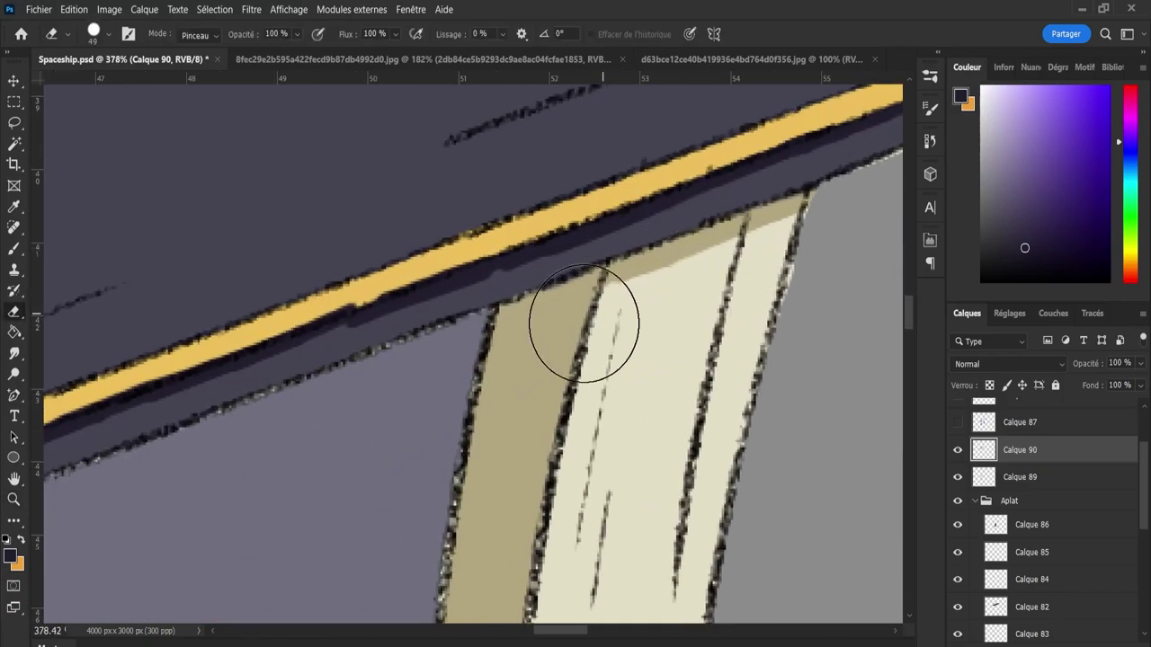
key("z")
left_click_drag(413, 374, 390, 379)
left_click_drag(727, 287, 675, 264)
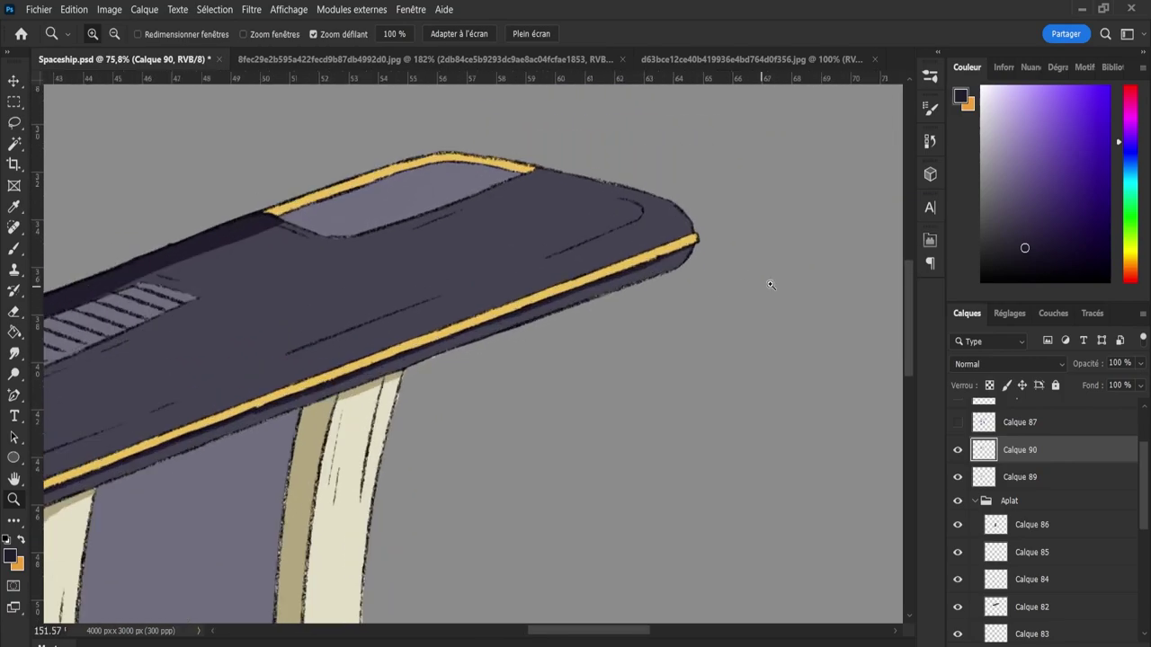
- Set Calque 90 to Produit (Multiply) blending at 40% opacity
scroll(647, 272, "down", 1)
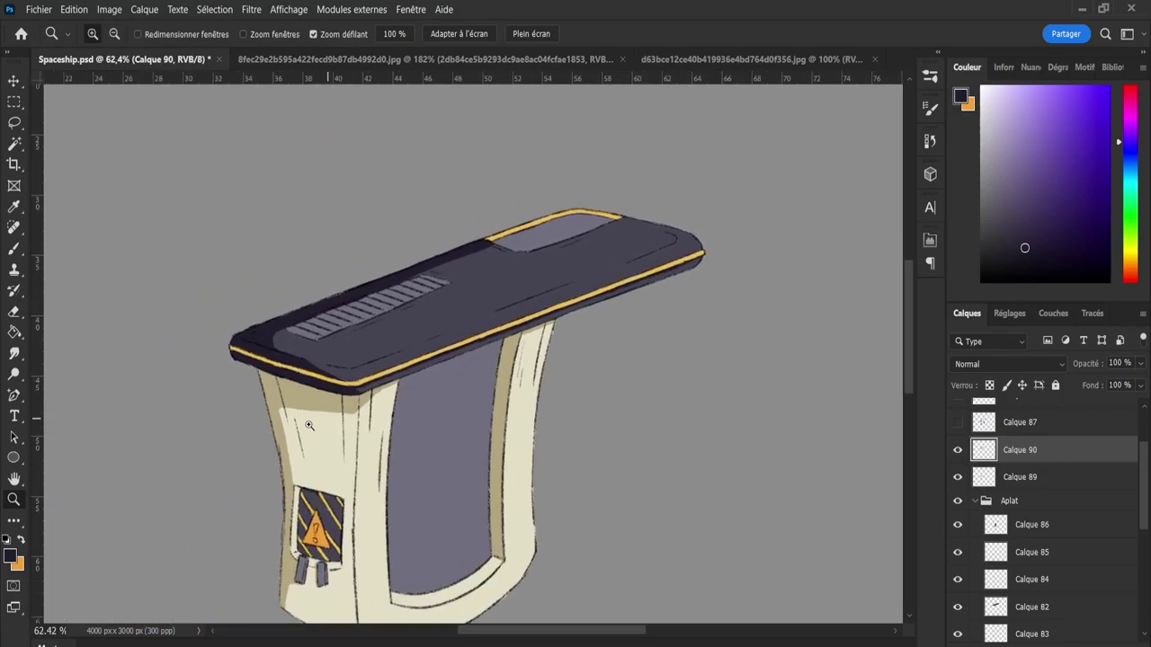
scroll(494, 409, "down", 5)
scroll(380, 405, "up", 3)
scroll(568, 438, "up", 3)
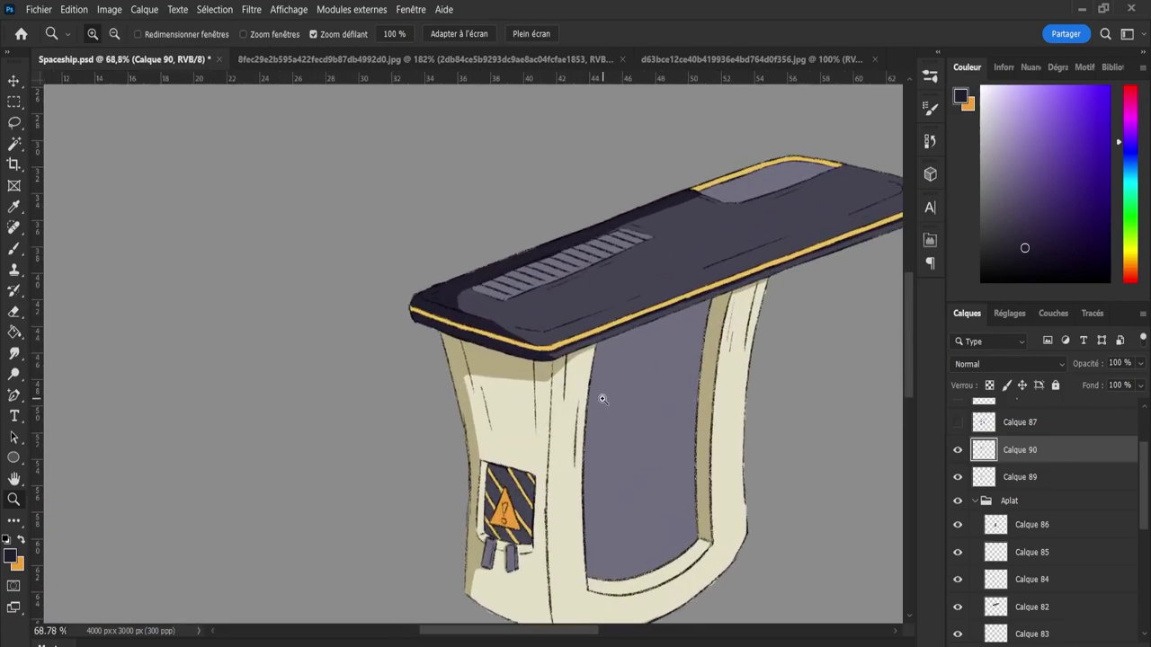
scroll(599, 398, "up", 2)
scroll(584, 381, "up", 1)
scroll(598, 365, "up", 1)
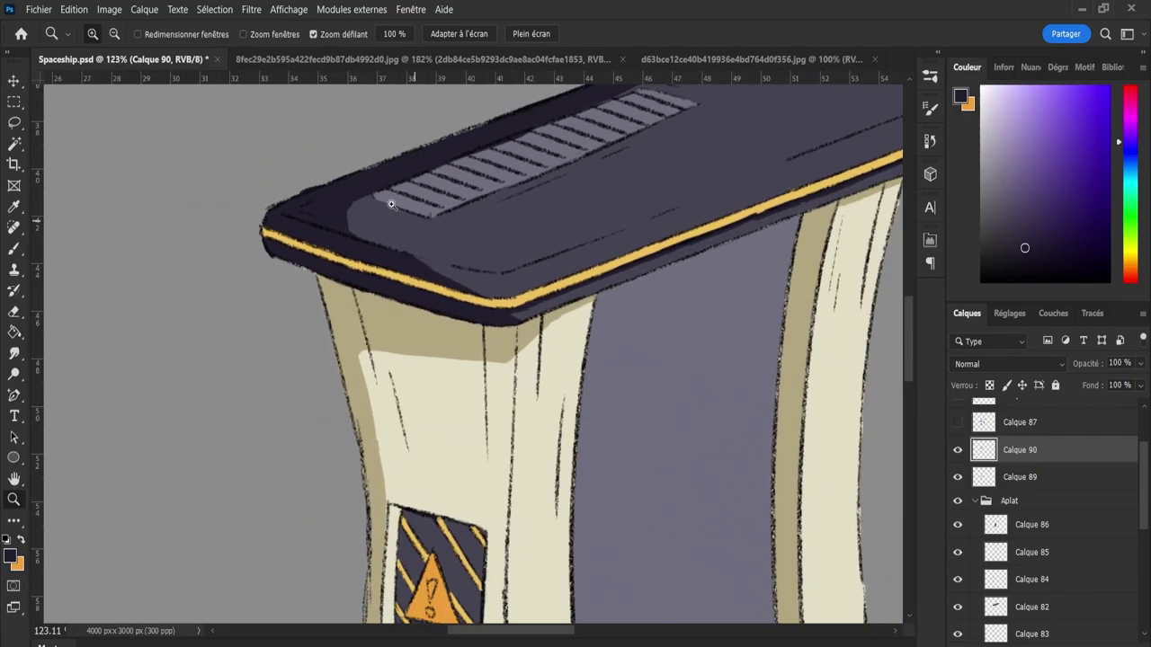
key("e")
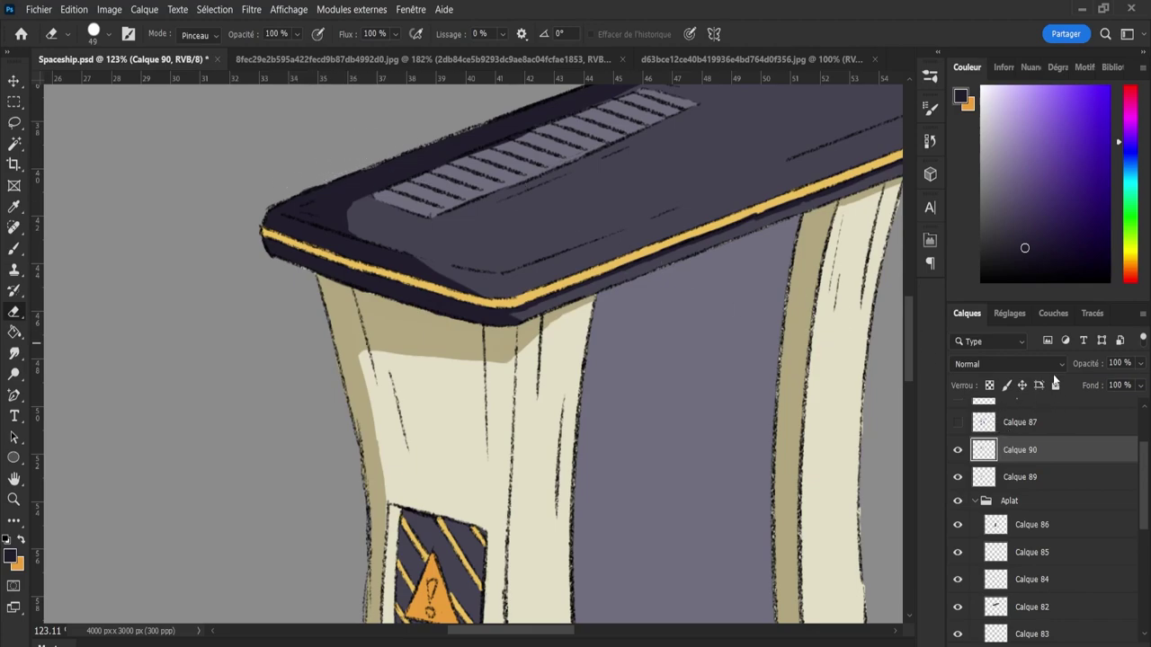
left_click(1023, 364)
left_click(1001, 268)
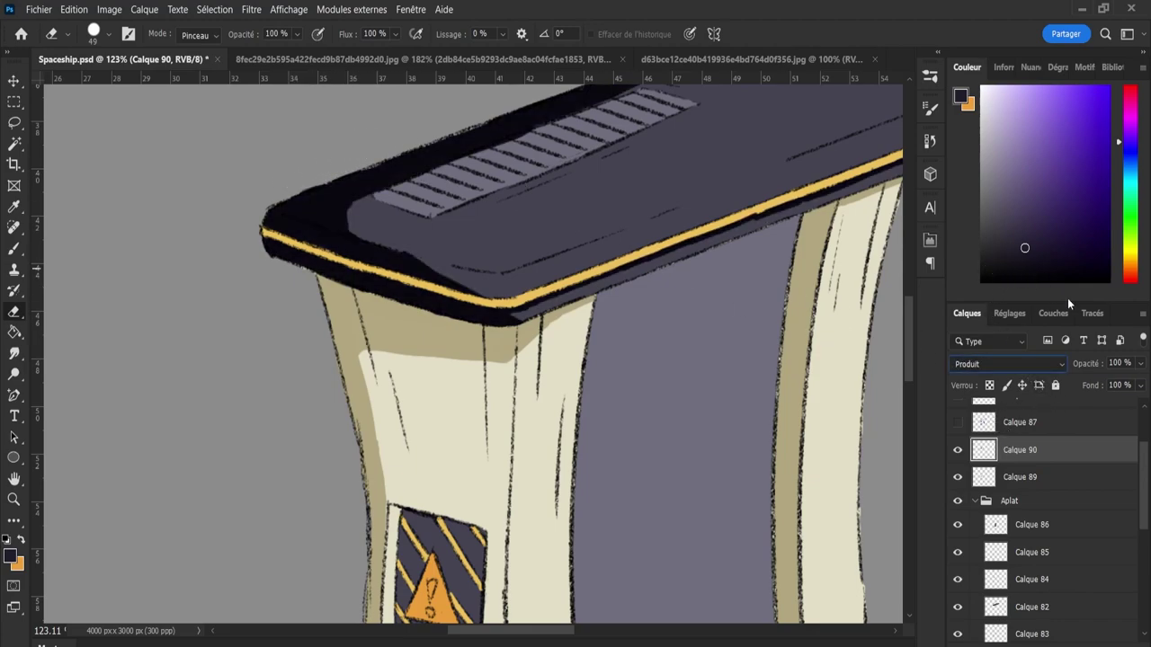
left_click_drag(1140, 367, 1108, 385)
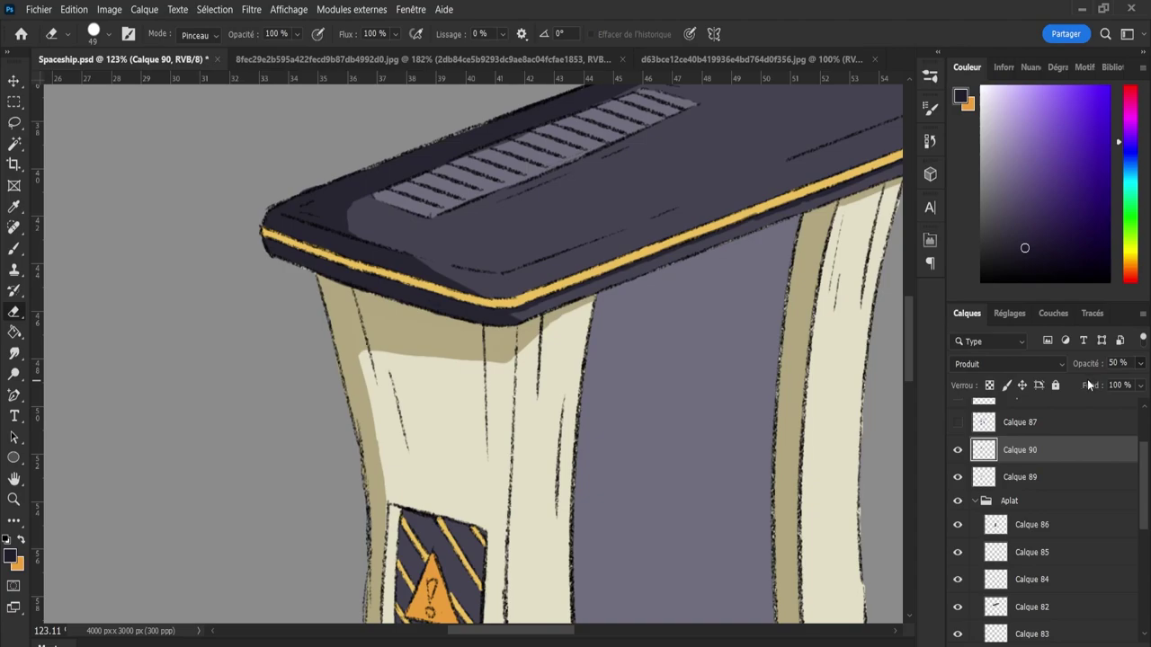
- Compare Calque 90's shading in Normal versus Multiply blending, keeping Multiply
key("z")
left_click_drag(516, 462, 486, 462)
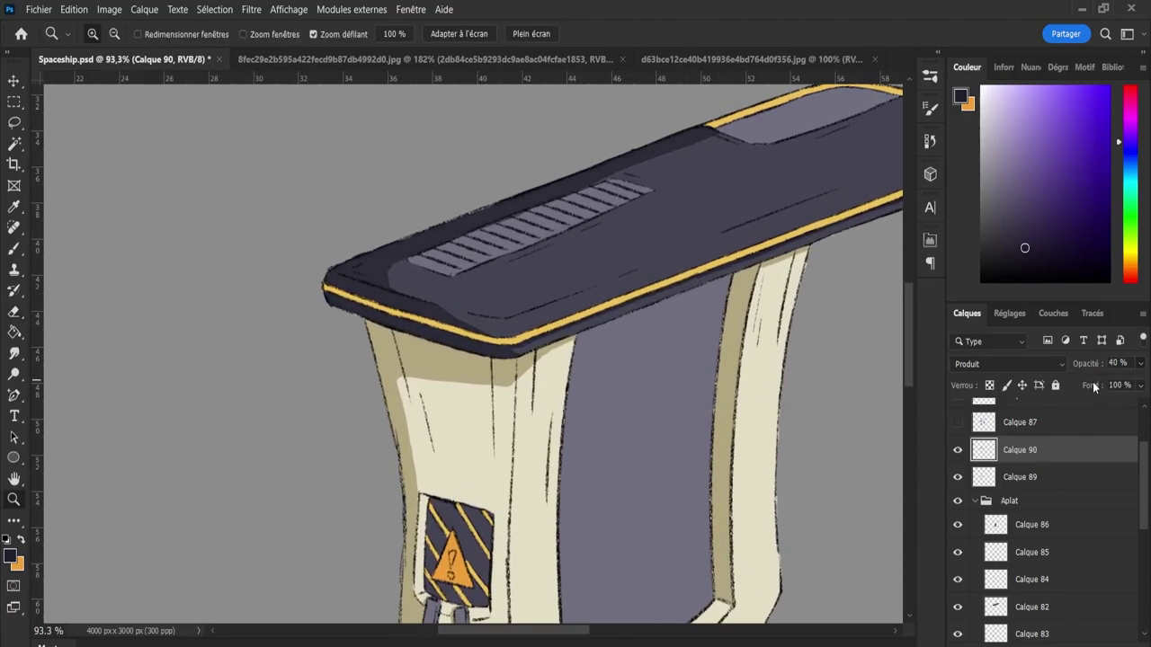
key("shift+alt+n")
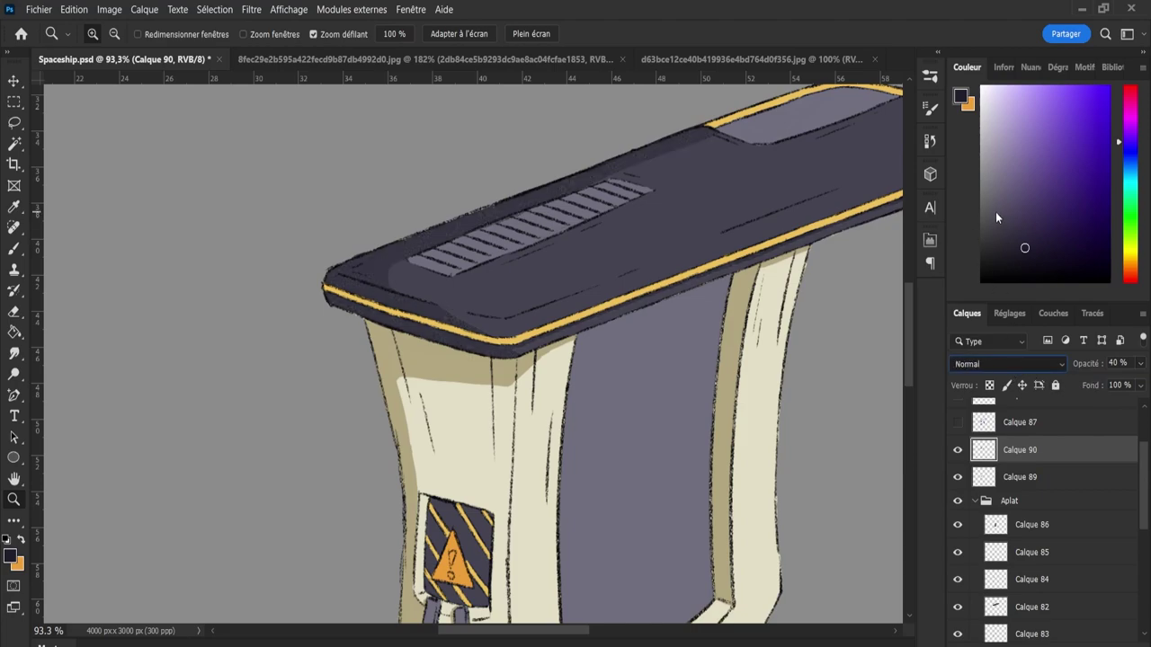
key("shift+alt+m")
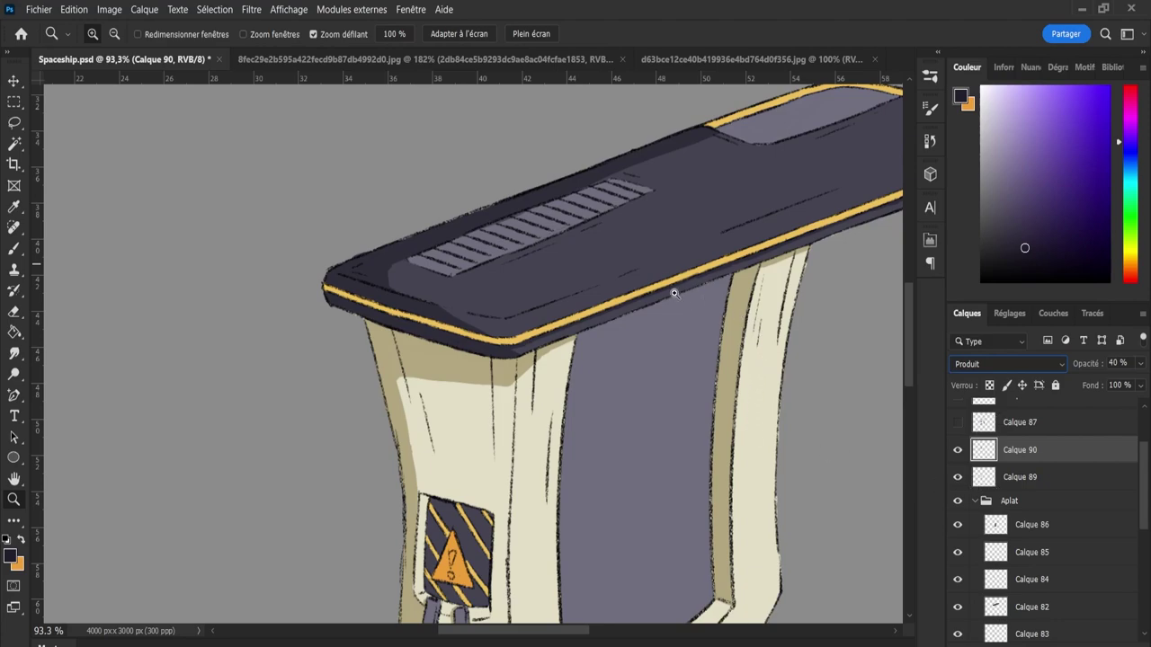
scroll(678, 277, "up", 1)
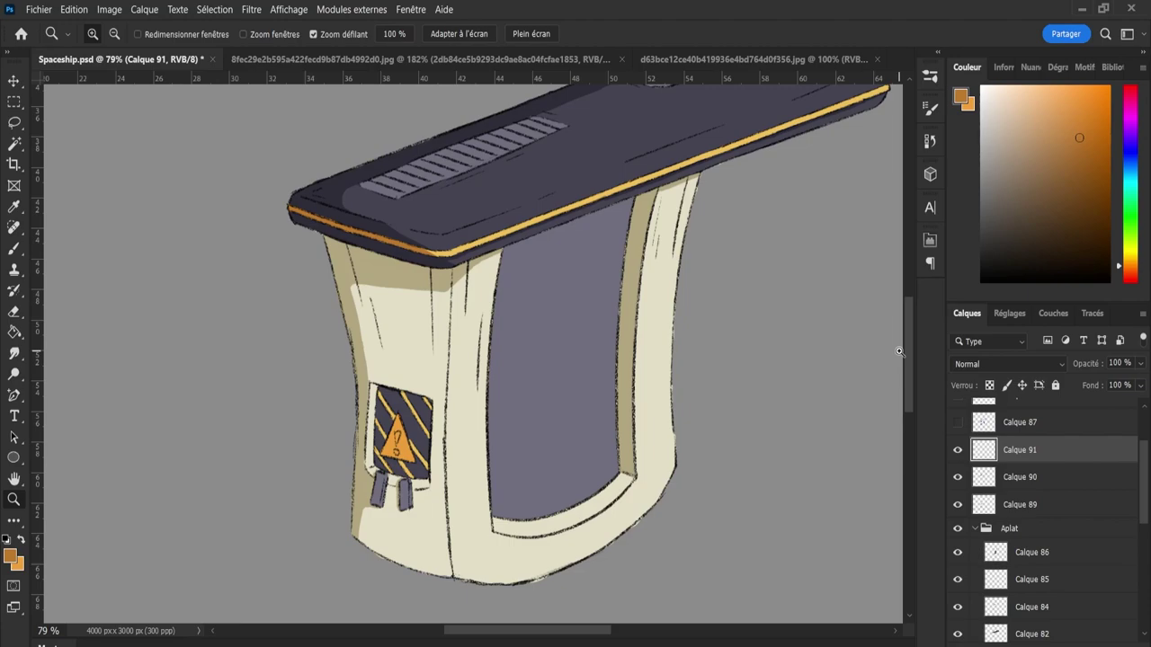
- Try an orange fill on the warning panel's left strip, undo it, and zoom into the panel
key("g")
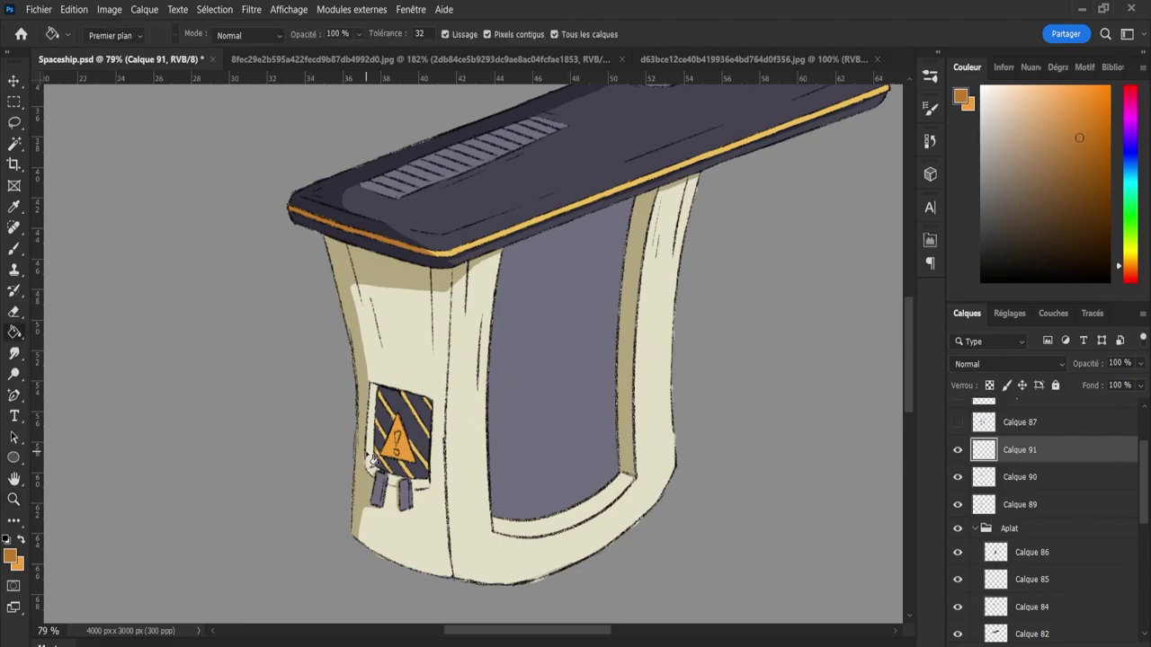
left_click(371, 458)
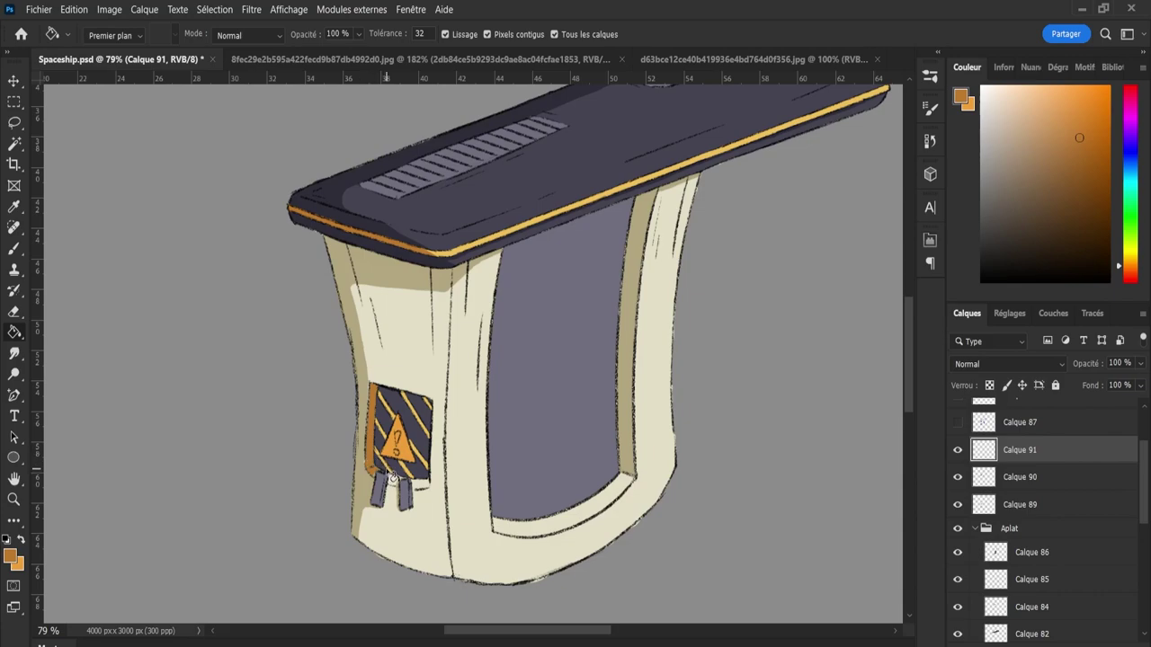
key("ctrl+z")
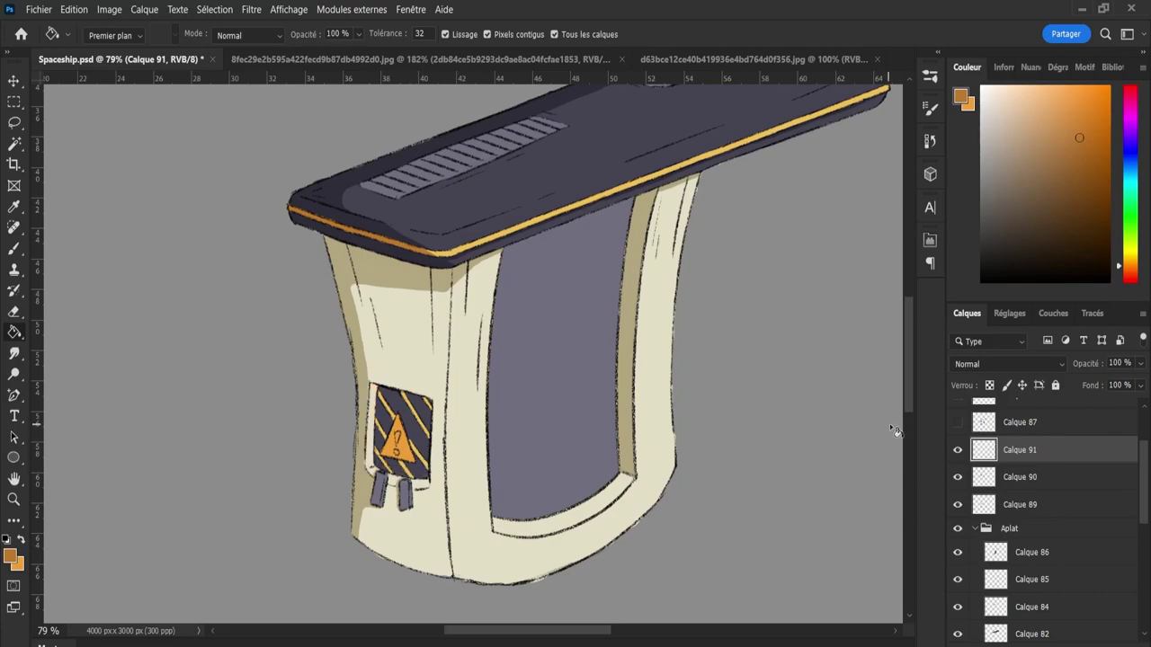
left_click(958, 449)
key("z")
left_click(381, 428)
- Brush orange onto the warning panel's top-right corner and erase the overflow outside it
key("b")
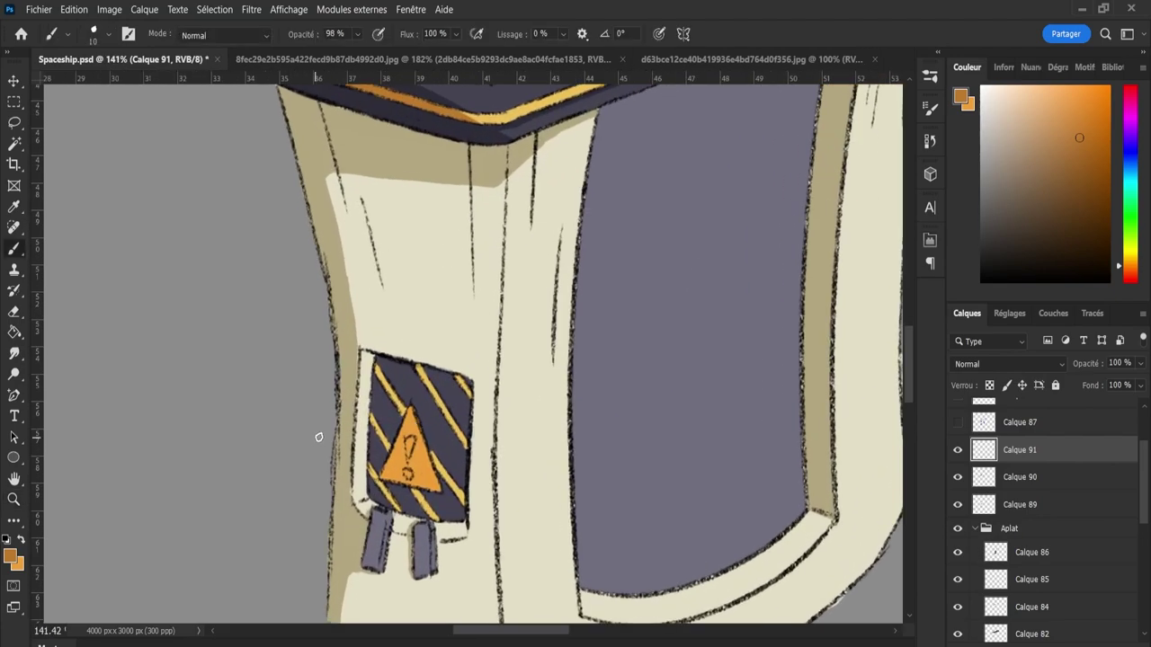
key("bracketright")
left_click_drag(376, 360, 451, 370)
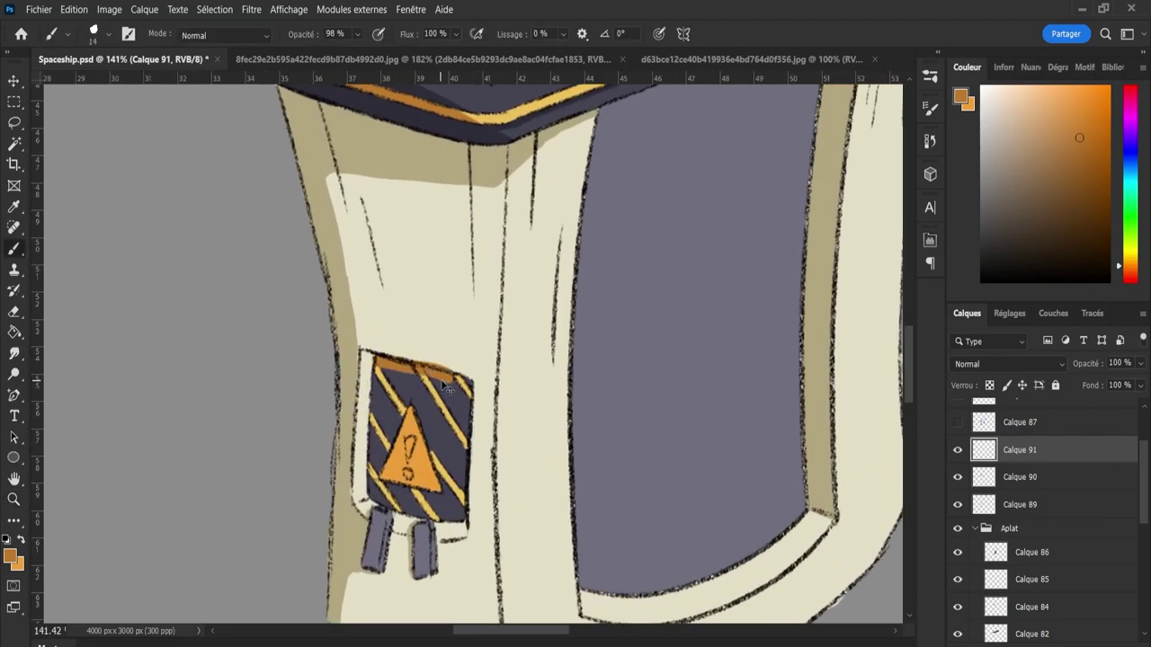
key("ctrl+z")
key("bracketleft")
key("bracketleft")
key("bracketleft")
key("bracketleft")
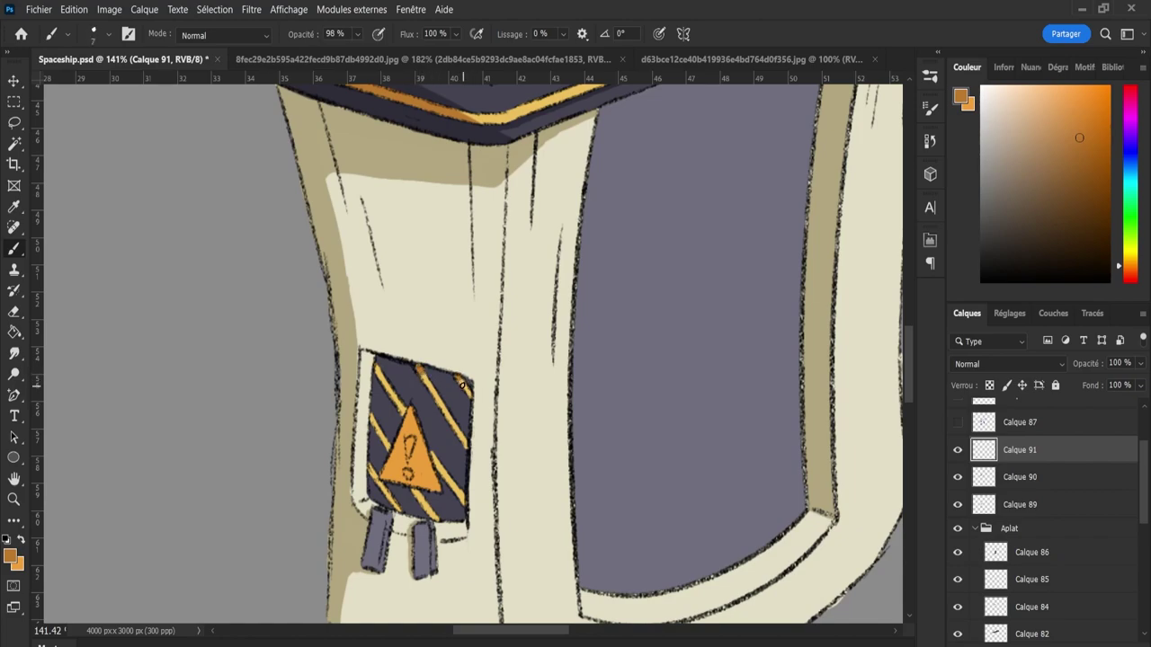
left_click_drag(462, 386, 471, 394)
key("e")
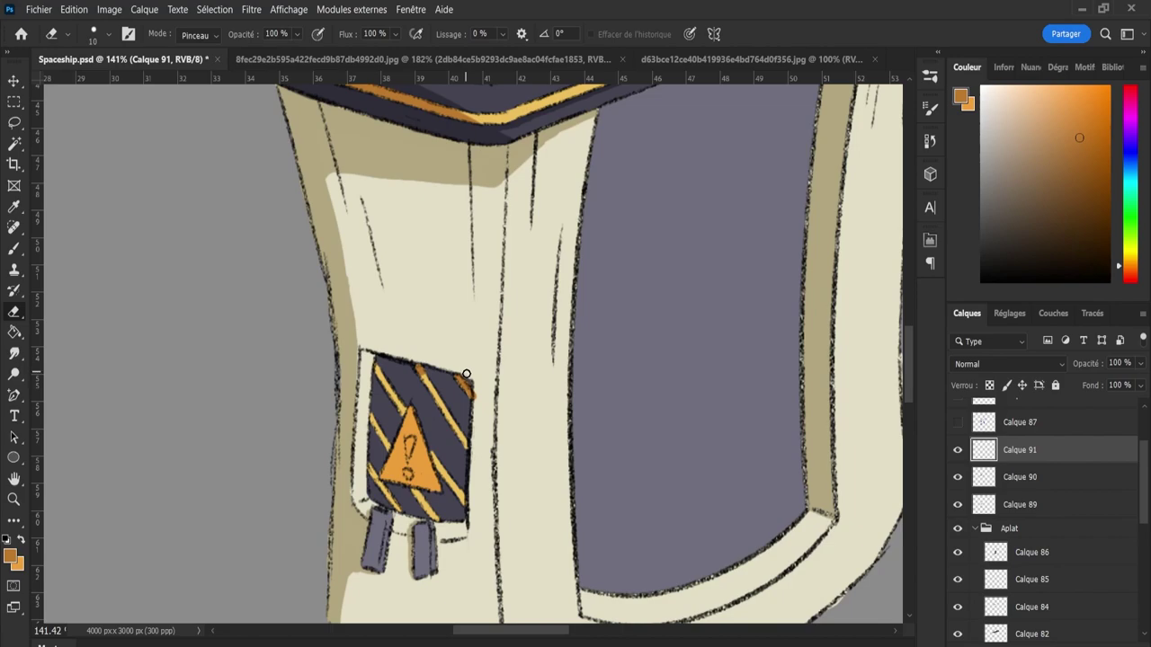
left_click_drag(471, 391, 477, 402)
- On Calque 89, sample the tan shading colour and fill areas beside the warning panel
left_click(969, 484)
left_click(958, 477)
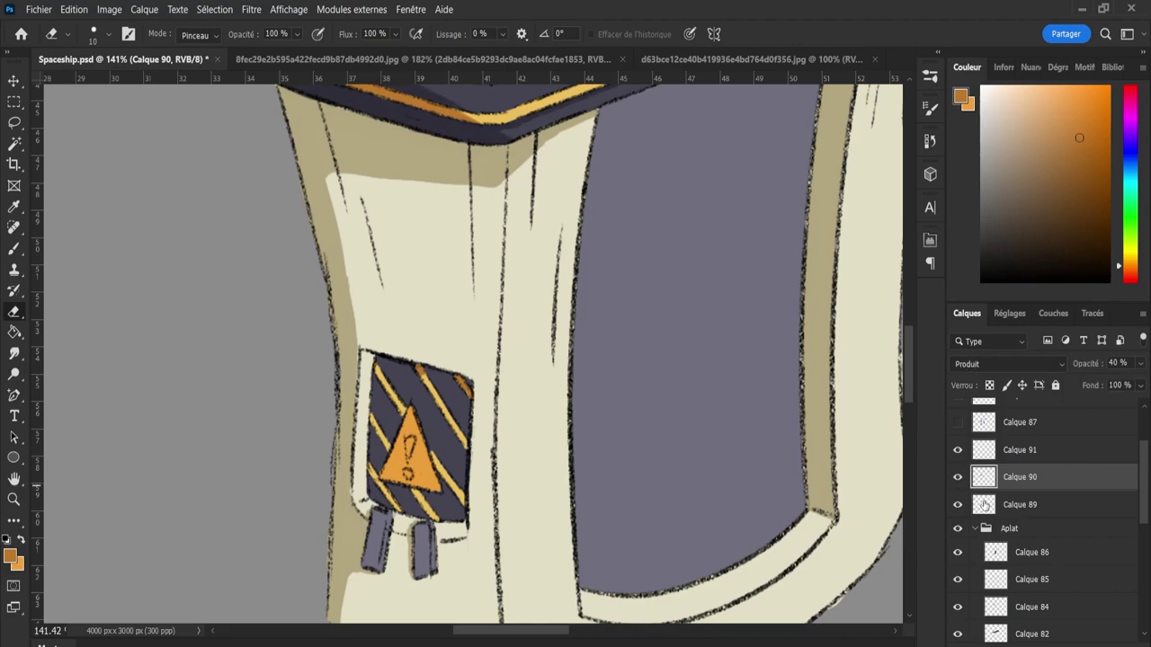
left_click(998, 507)
key("i")
left_click(347, 318)
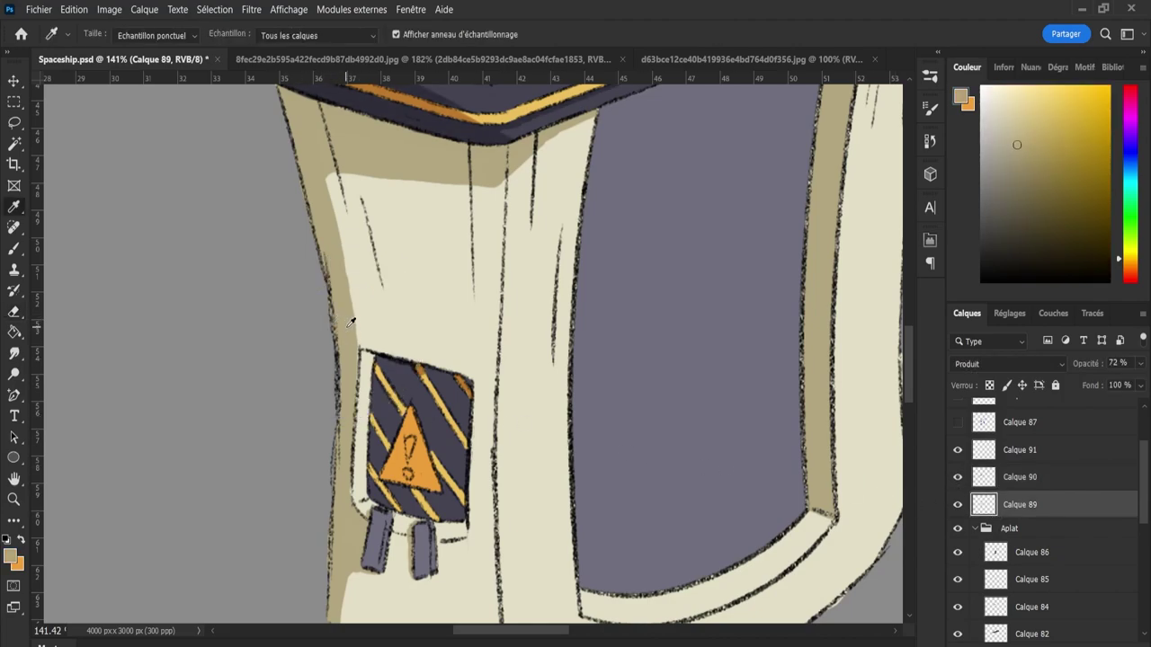
key("g")
left_click(363, 432)
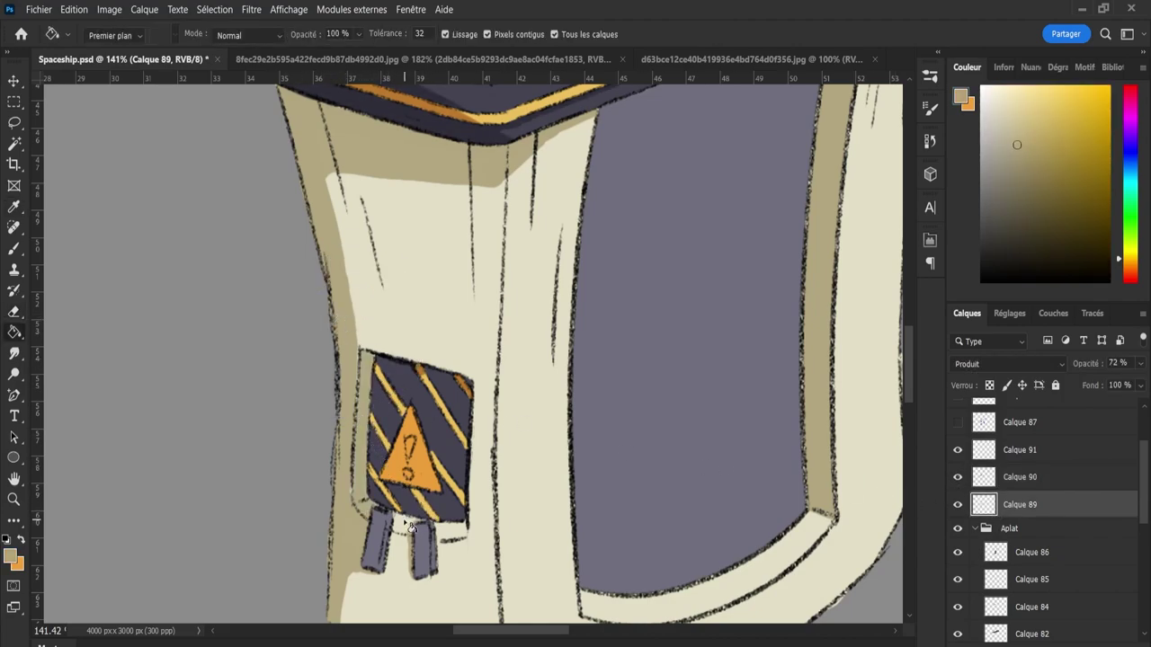
left_click(404, 527)
- Undo the large tan fill, brush a tan shadow by the right leg, and add Calque 92 above Calque 91
key("ctrl+z")
key("w")
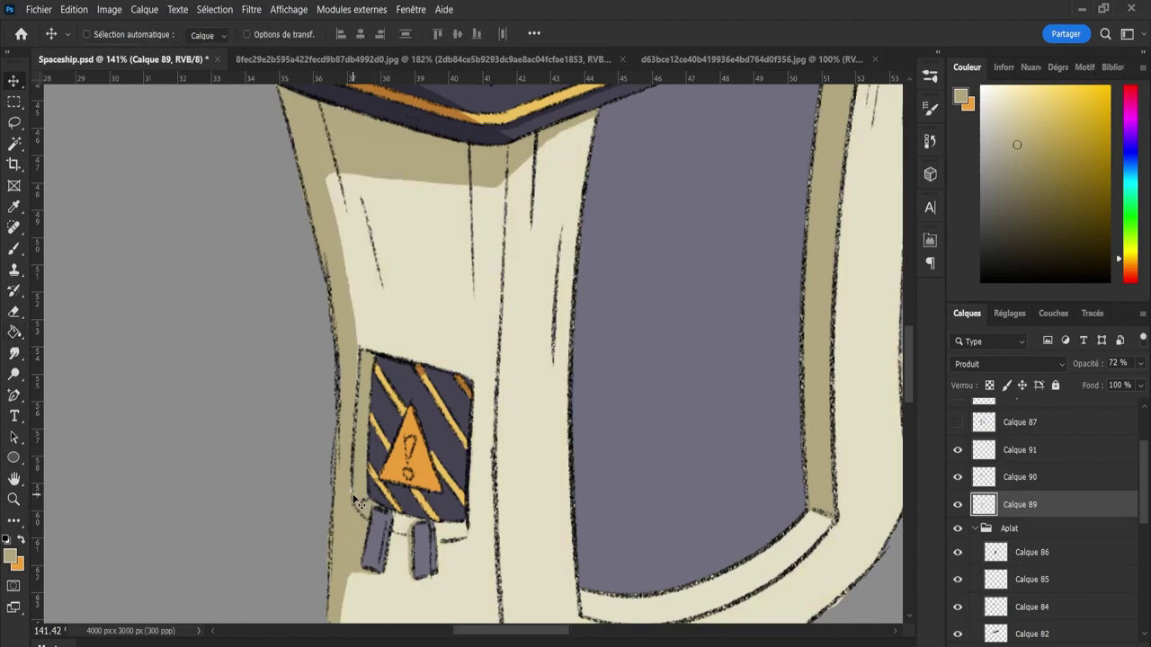
key("b")
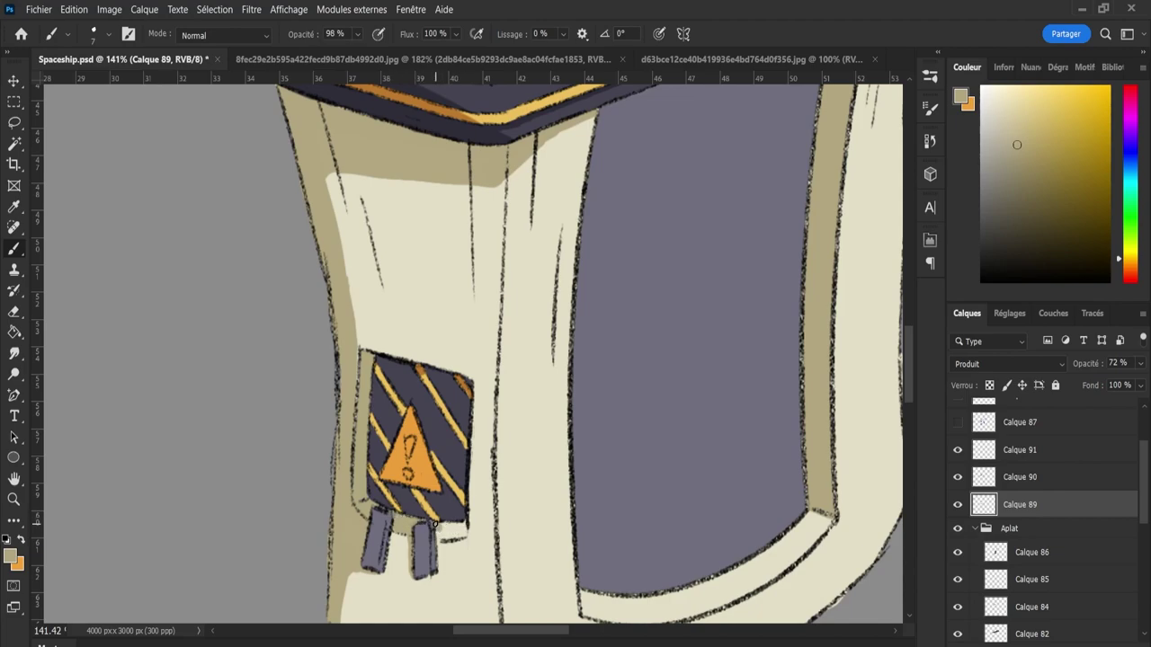
left_click_drag(457, 533, 440, 525)
left_click(1027, 458)
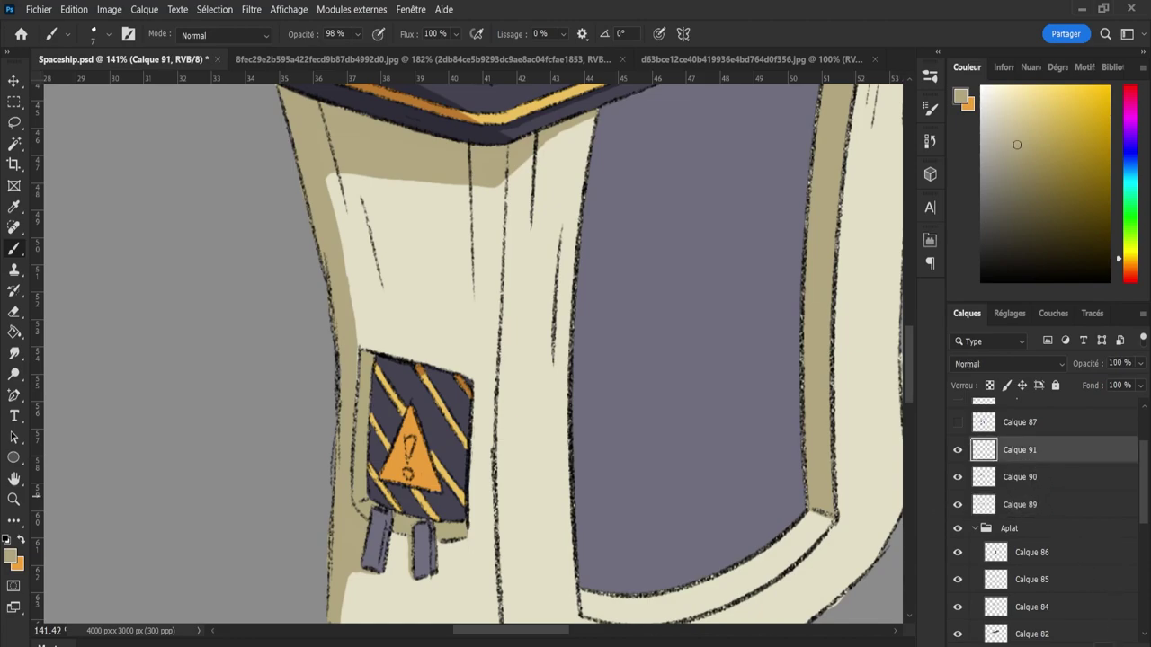
key("ctrl+shift+alt+n")
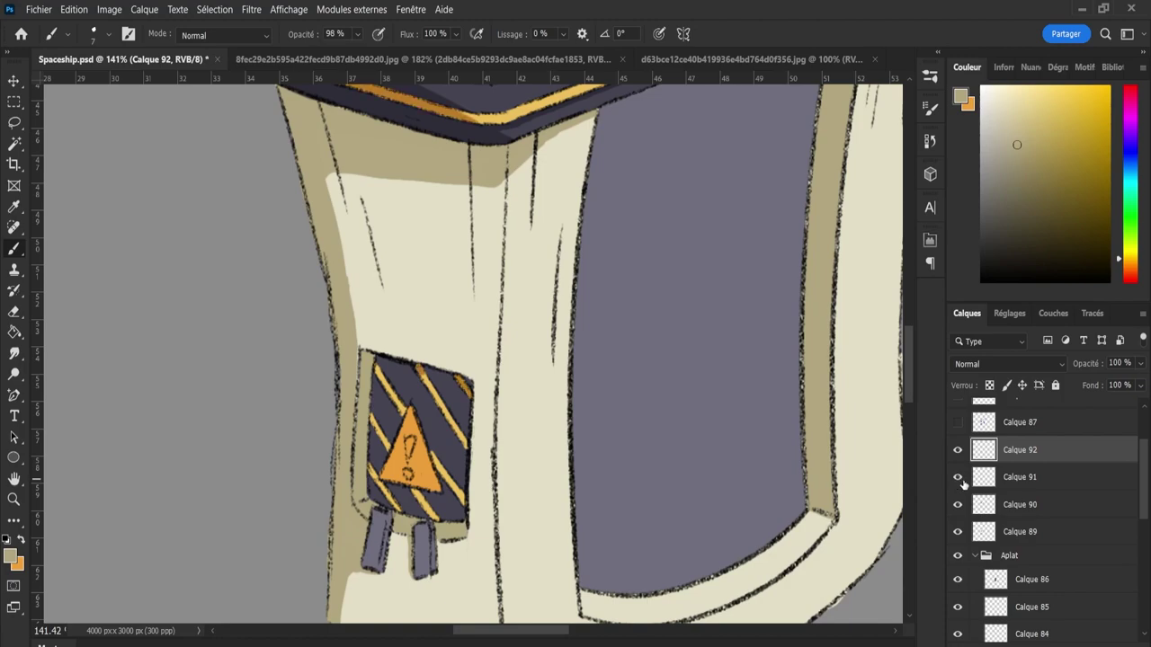
- Reorder Calque 92 and sample a darker, slightly purple shade from the warning panel
left_click_drag(992, 457, 987, 513)
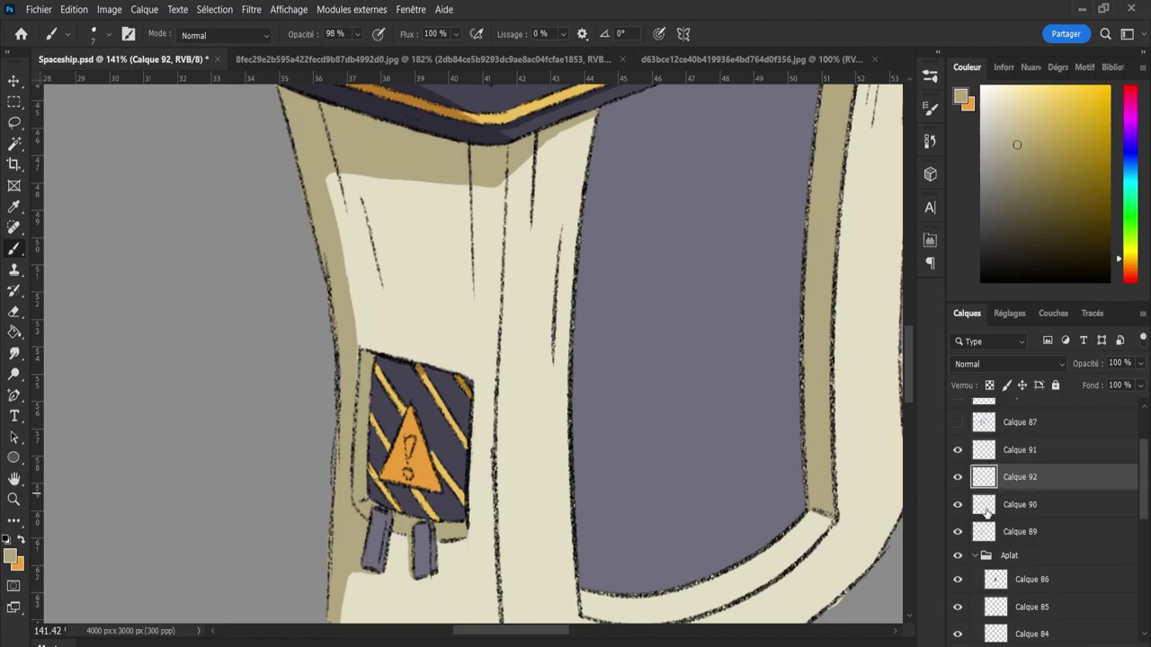
left_click(958, 505)
left_click(1025, 507)
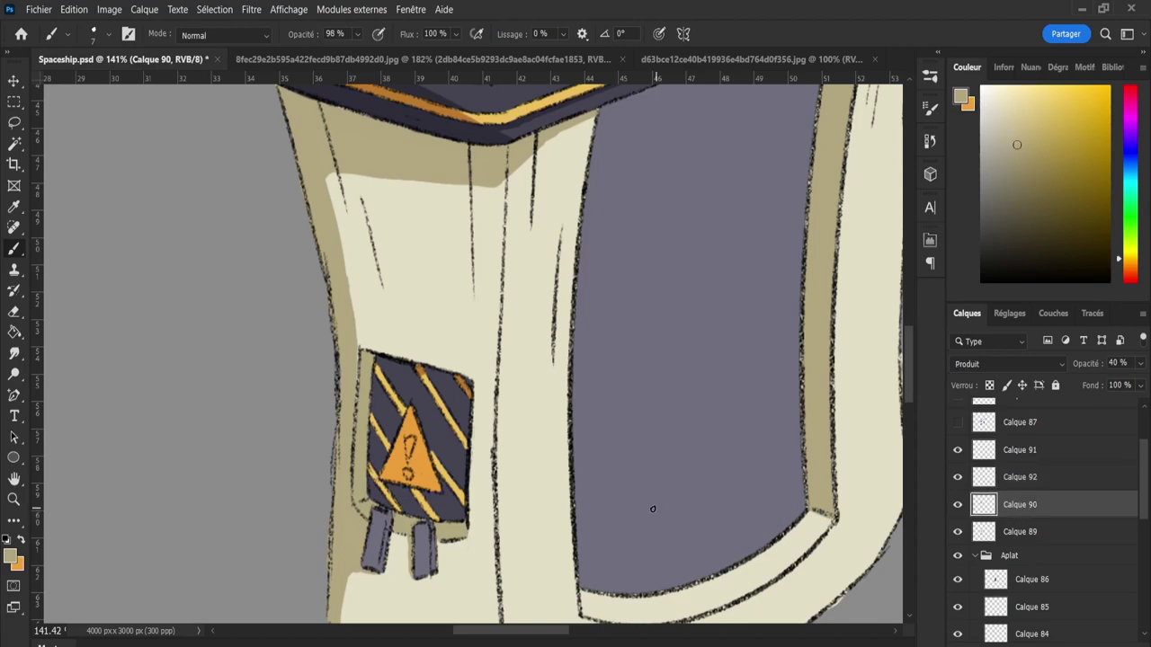
key("i")
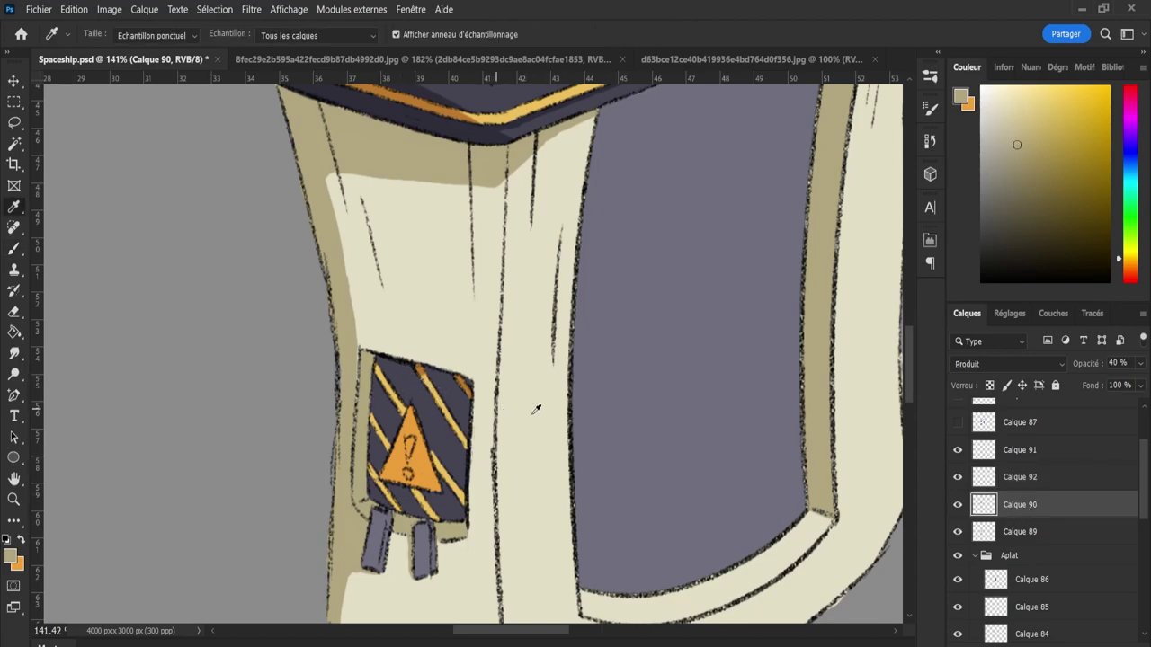
left_click(449, 435)
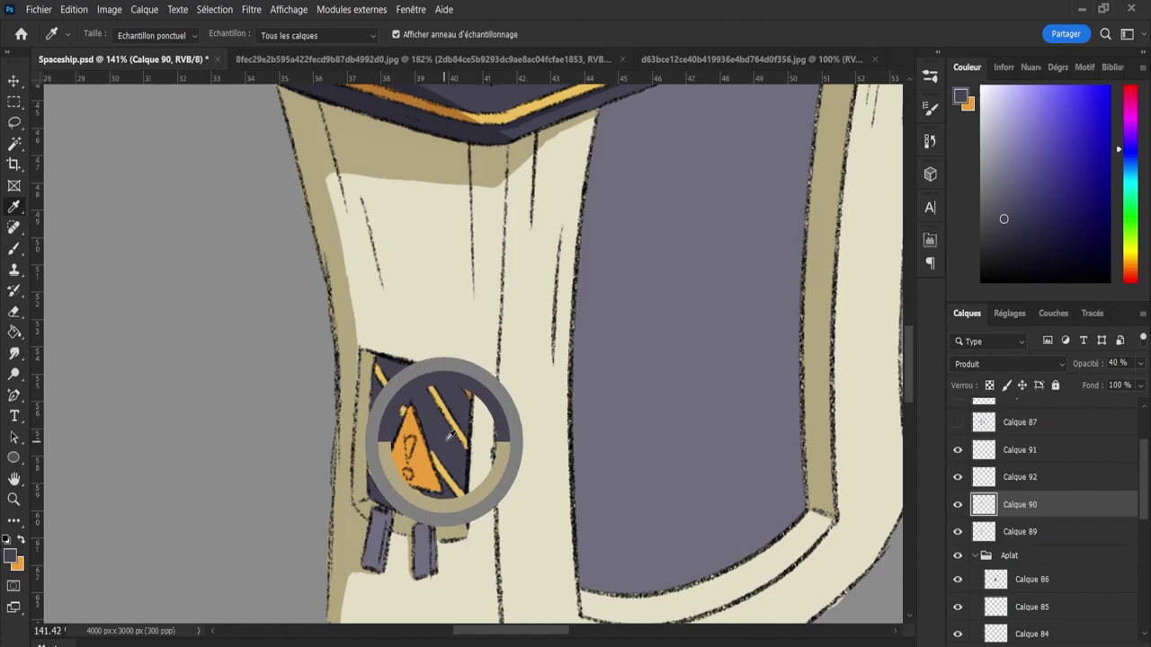
left_click_drag(1004, 221, 1024, 247)
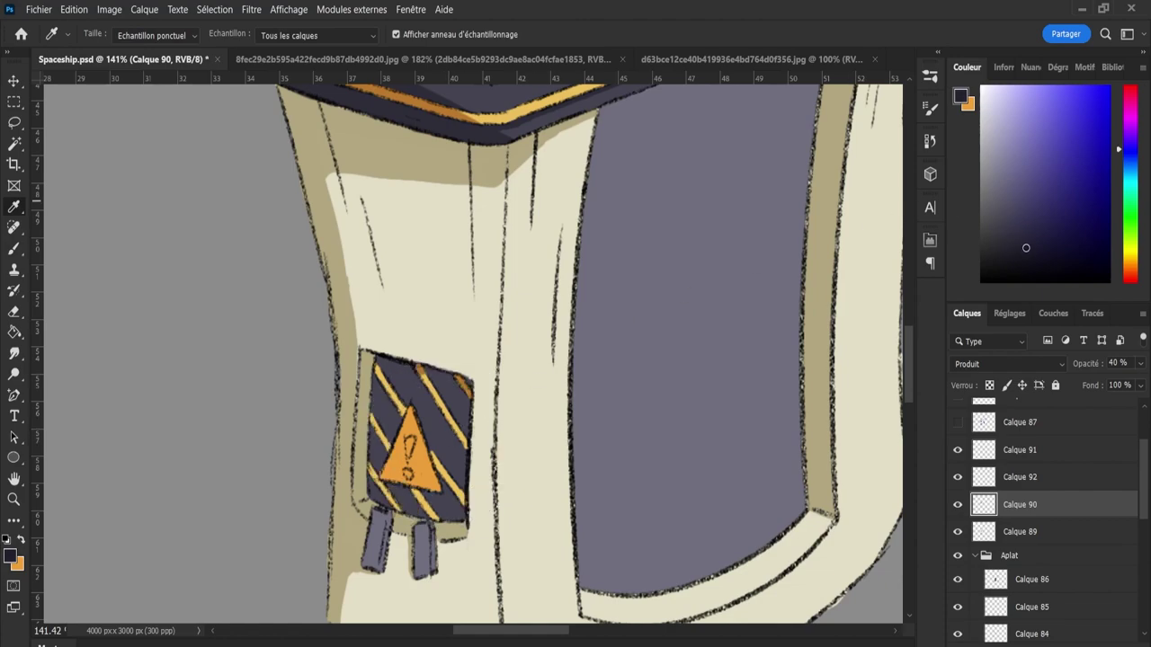
left_click(1133, 145)
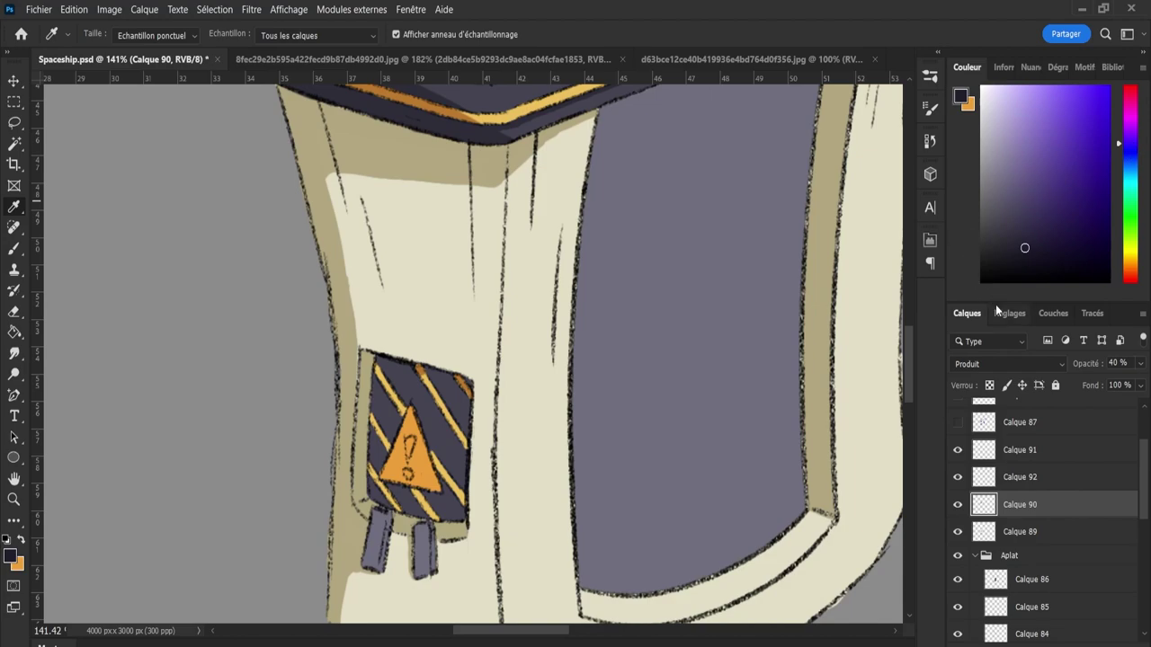
- On Calque 92, brush a dark shadow along the panel's top edge to its top-right corner
key("b")
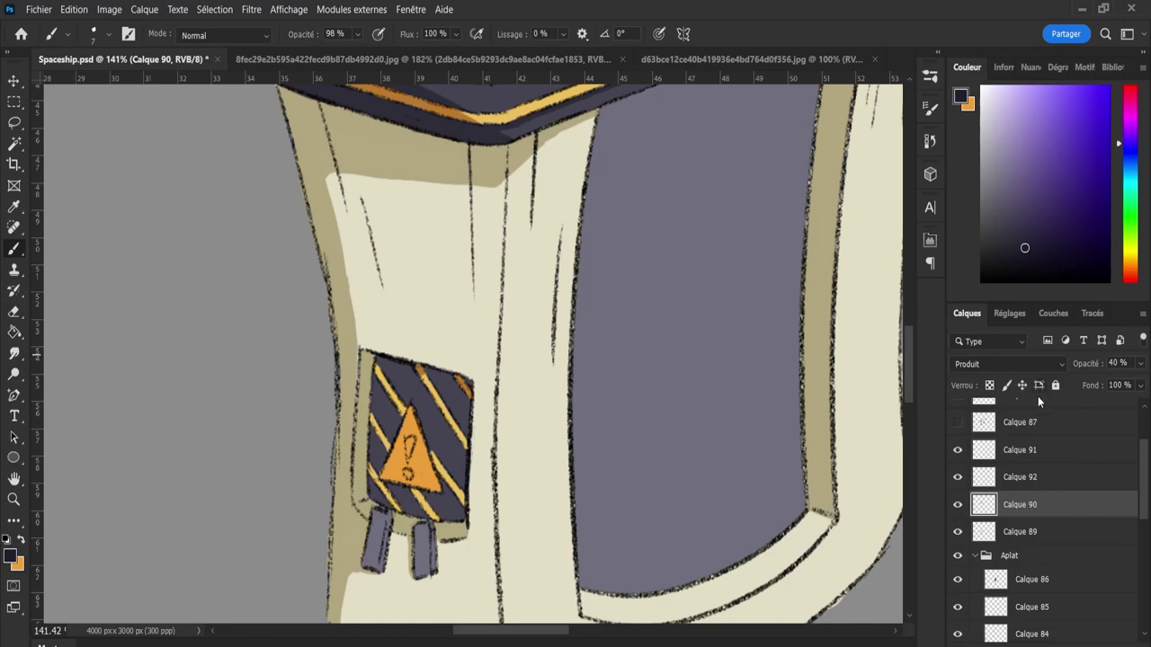
left_click(990, 479)
left_click(958, 477)
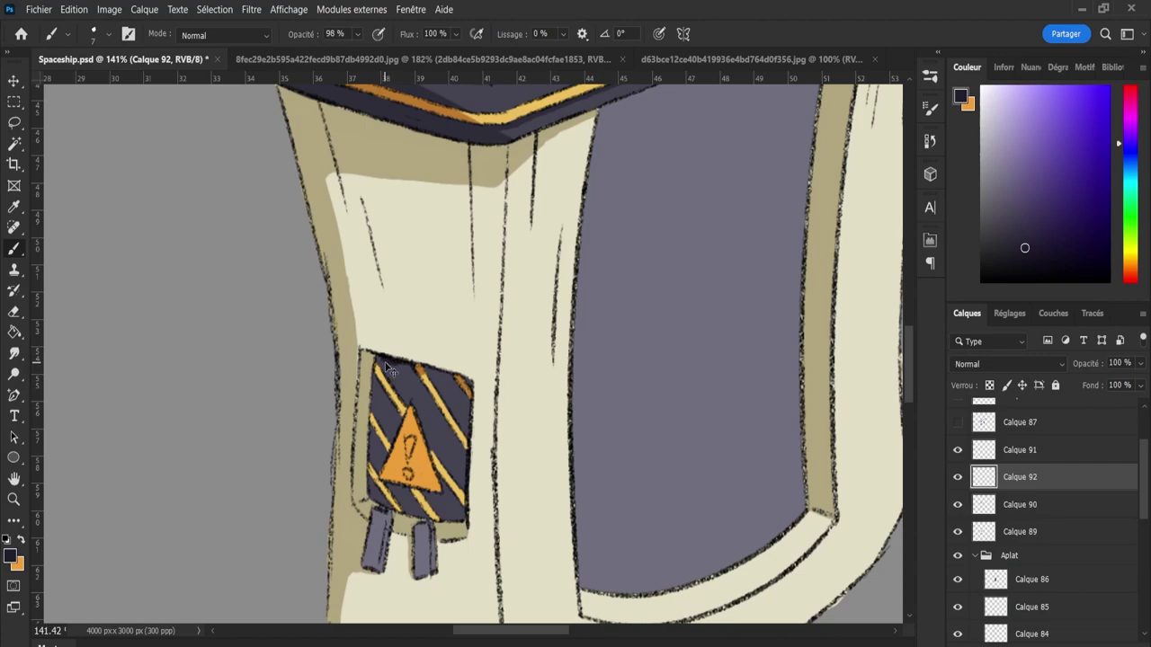
left_click_drag(383, 360, 450, 377)
mouse_move(450, 378)
left_mouse_down()
mouse_move(474, 382)
mouse_move(458, 388)
left_mouse_up()
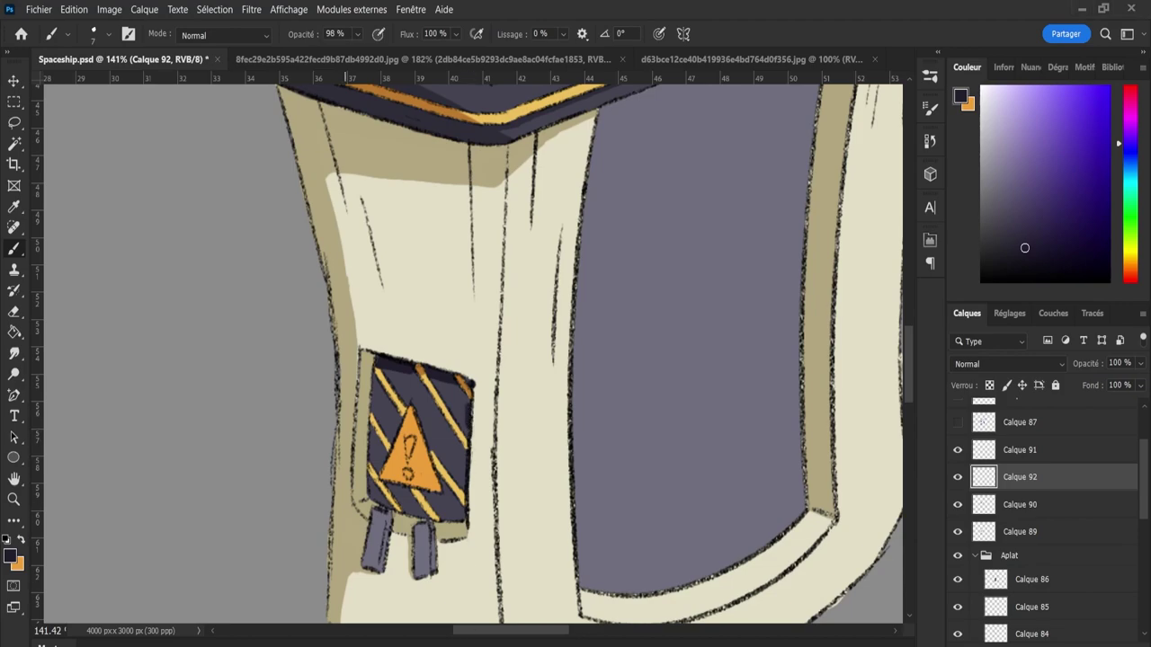
key("bracketleft")
key("bracketleft")
key("bracketleft")
scroll(989, 362, "down", 4)
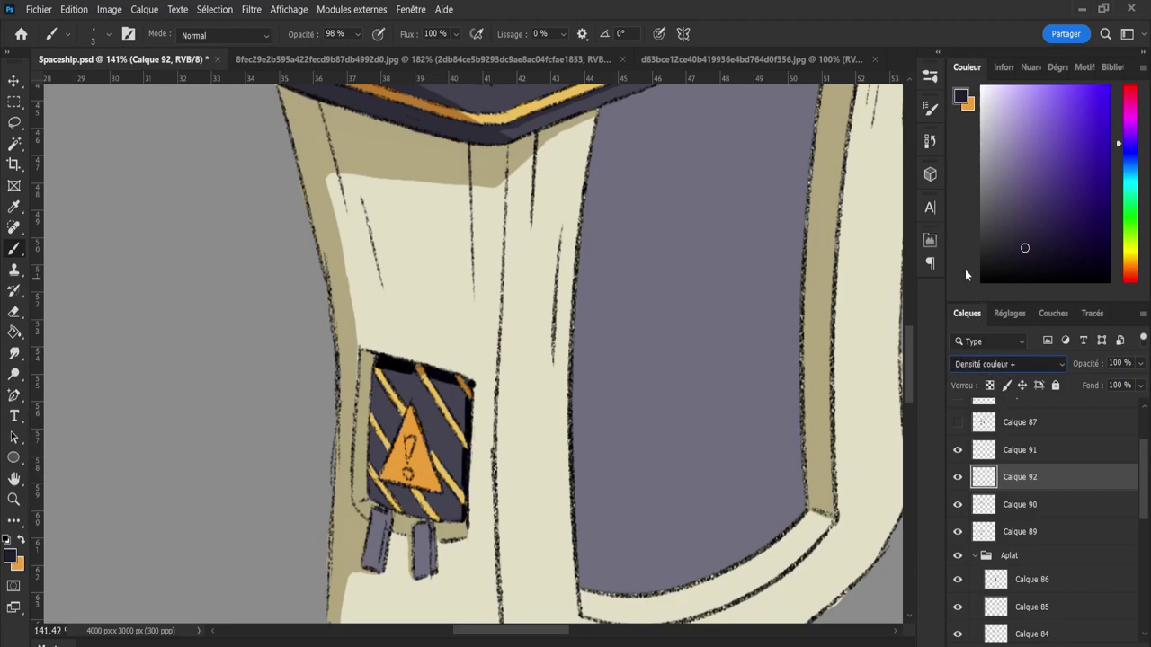
scroll(989, 362, "up", 1)
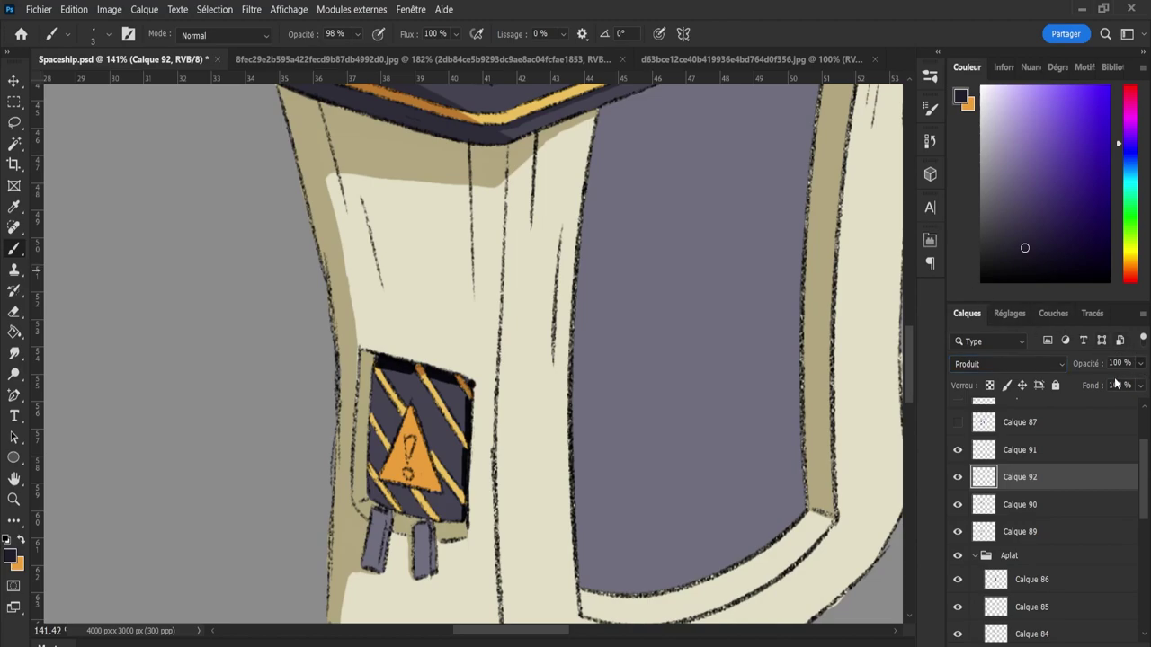
- Lower Calque 92's opacity to about 39%, comparing it against Calque 90
left_click_drag(1140, 363, 1113, 386)
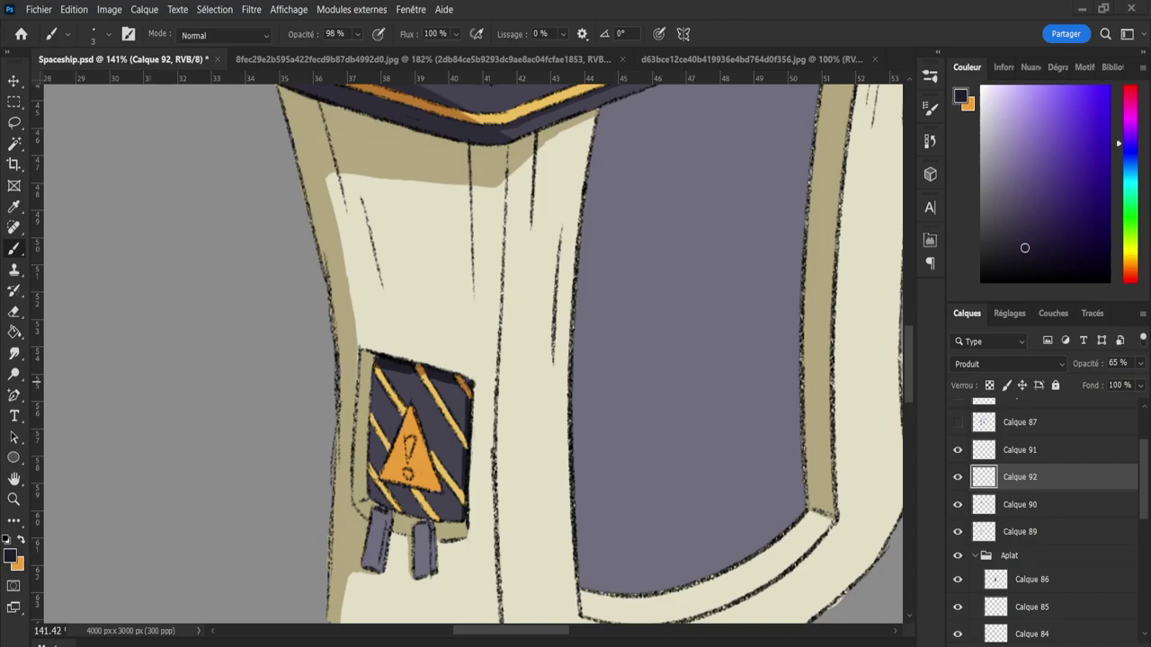
left_click(996, 509)
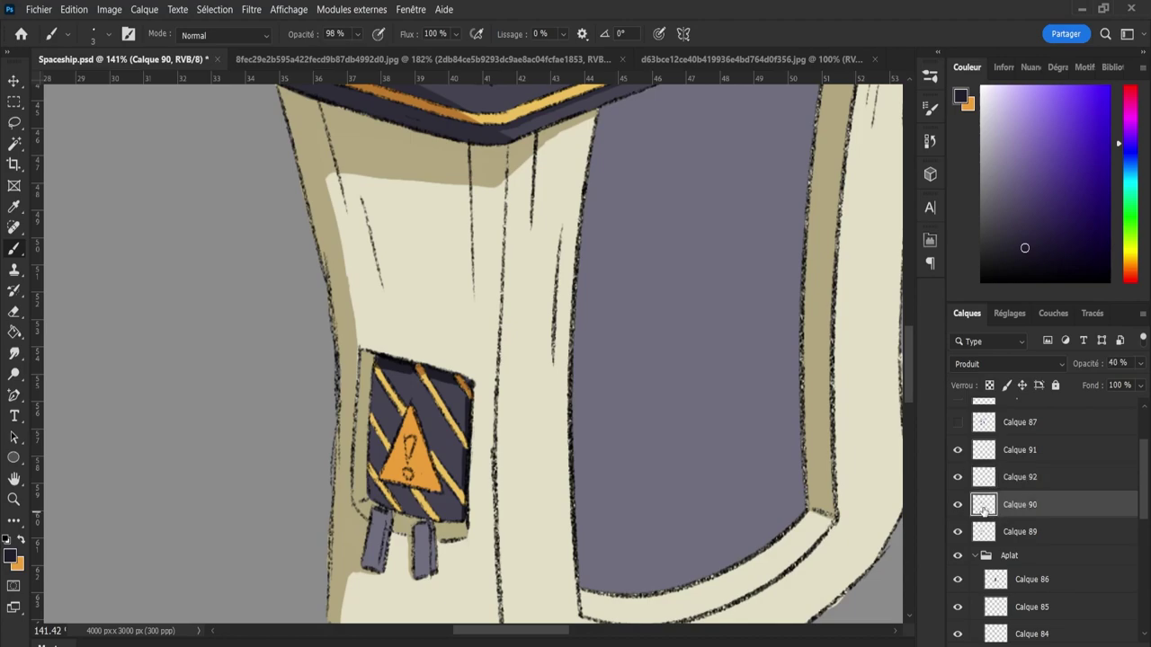
left_click(957, 505)
left_click(994, 483)
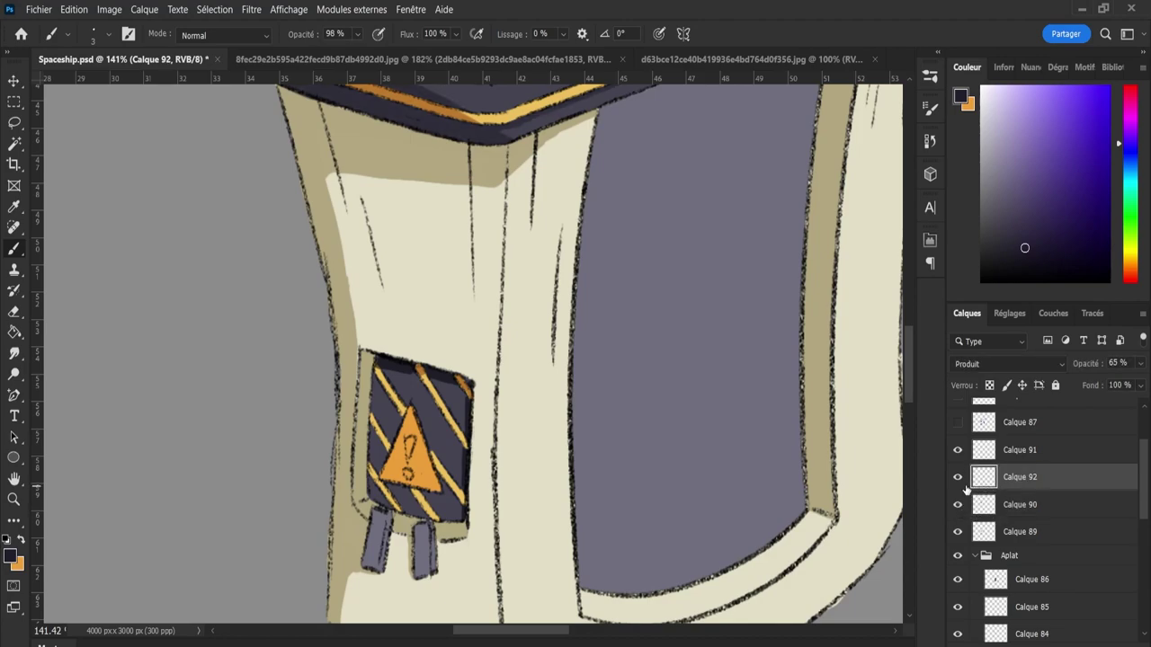
left_click_drag(1113, 378, 1097, 383)
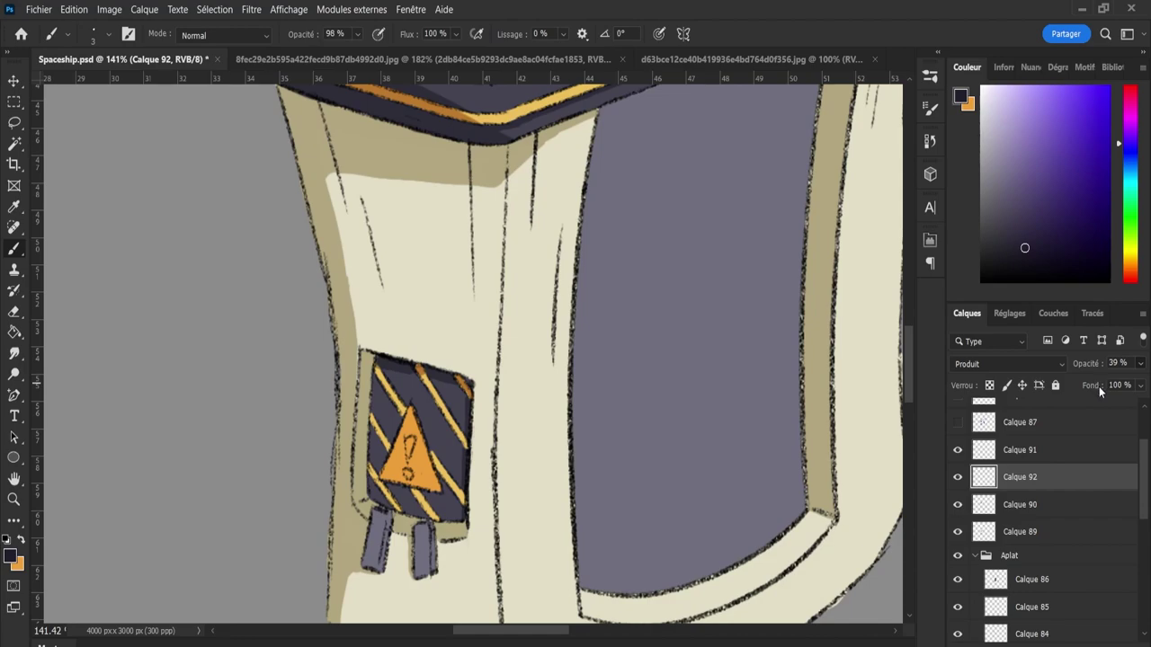
- Show Calque 91, sample the warning stripes' orange, and set the layer to Produit at 57% opacity
left_click(1024, 453)
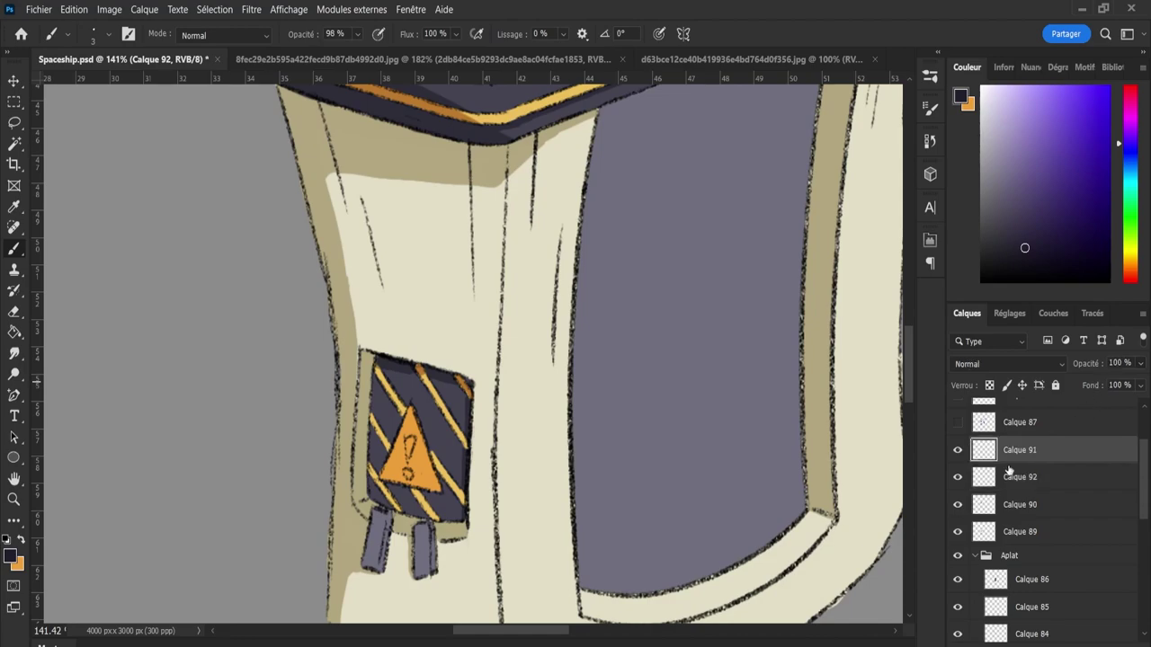
left_click(957, 450)
left_click(958, 450)
key("i")
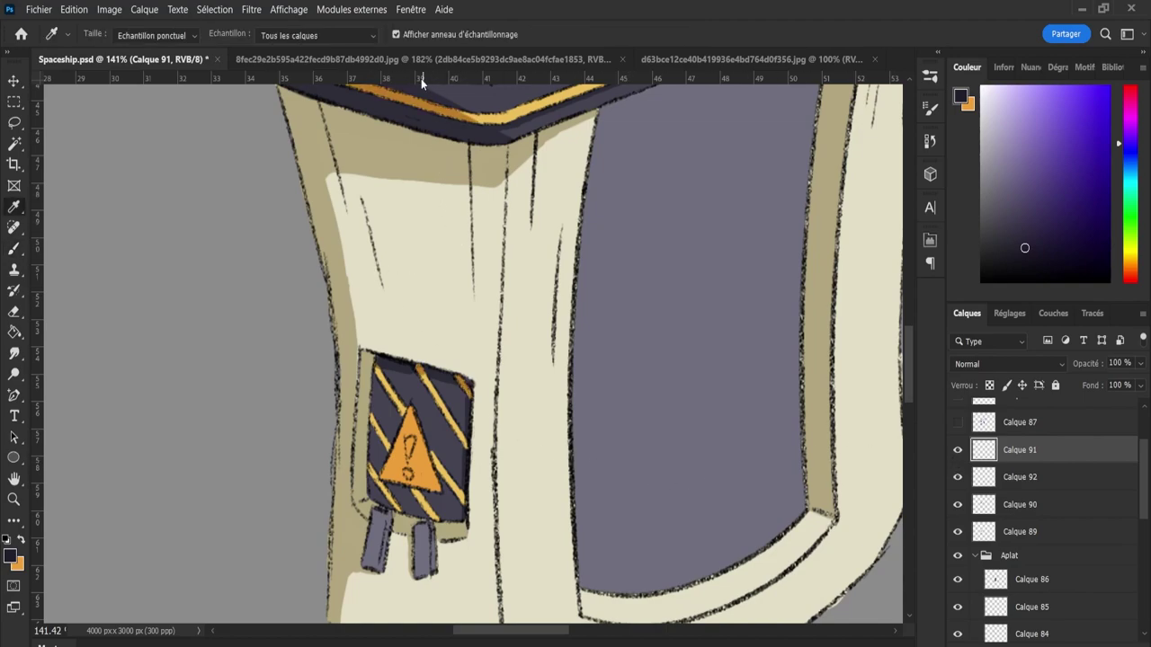
left_click_drag(419, 101, 422, 106)
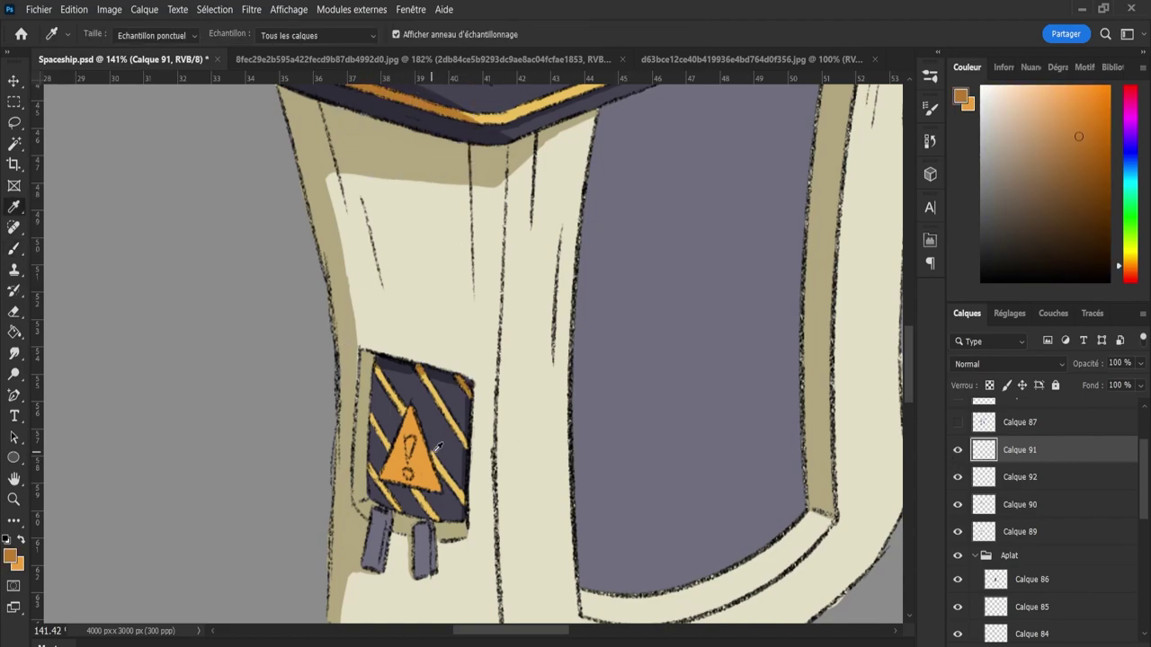
key("b")
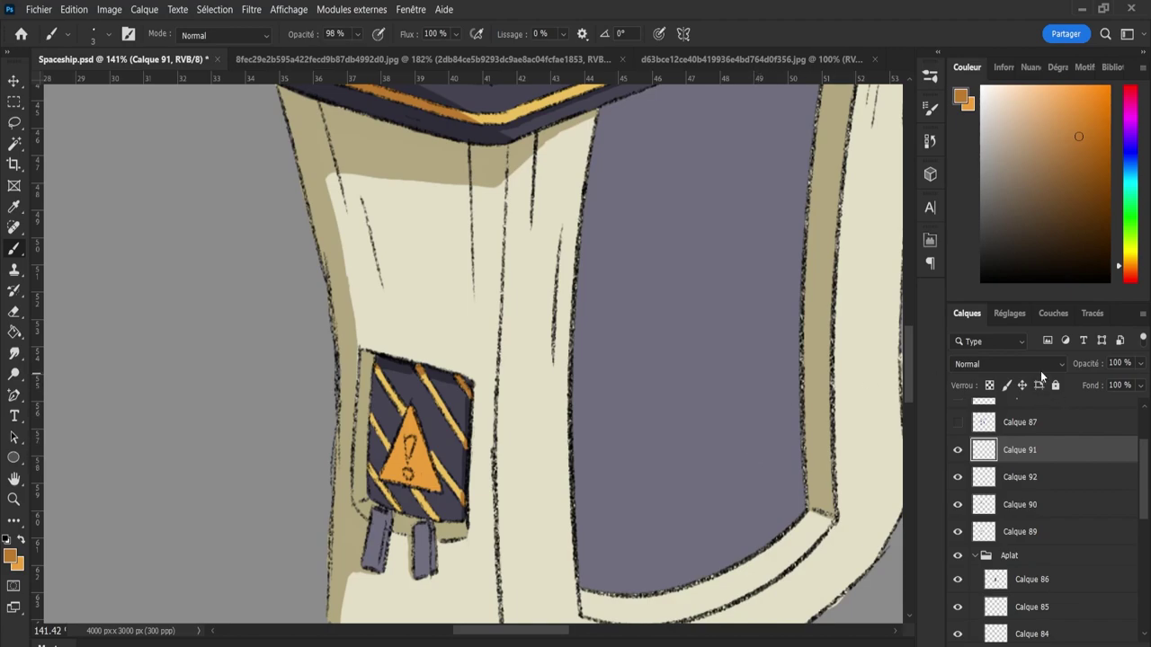
scroll(1019, 364, "down", 3)
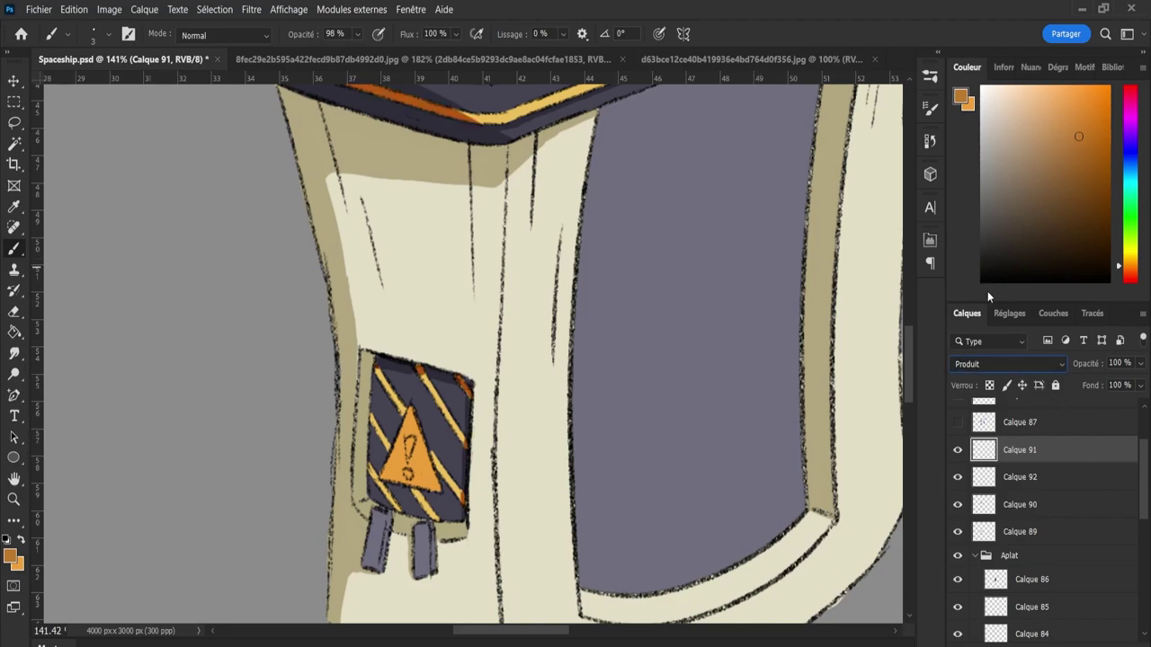
left_click_drag(1140, 364, 1109, 386)
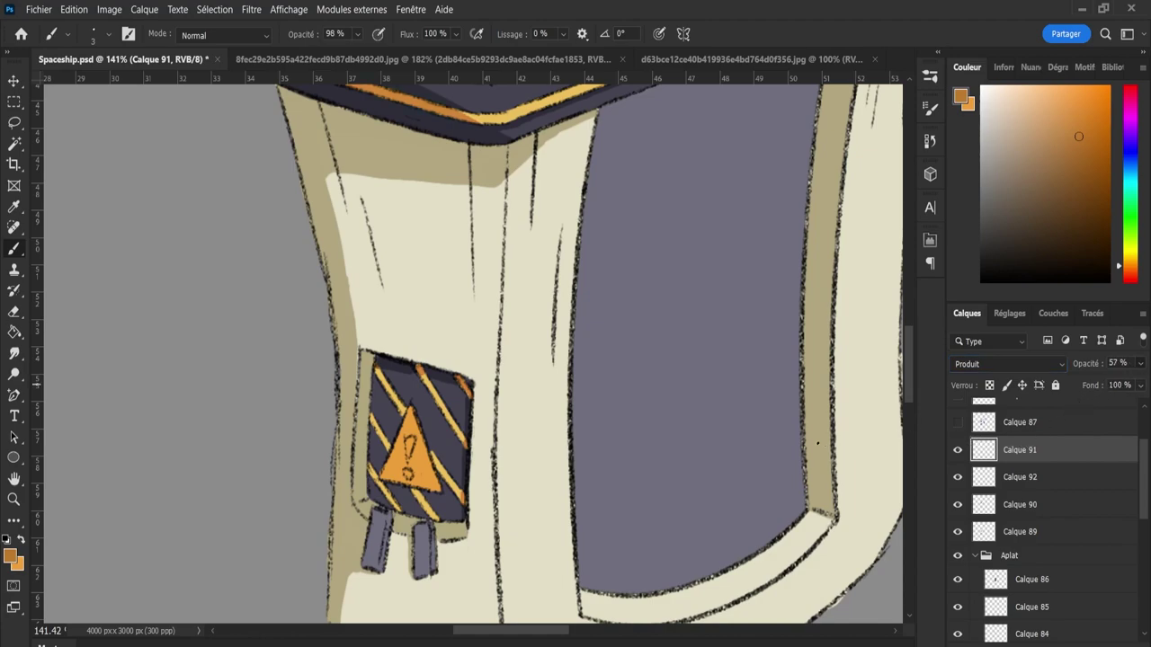
- Zoom out to the whole part, save the document, and add new layer Calque 93
key("z")
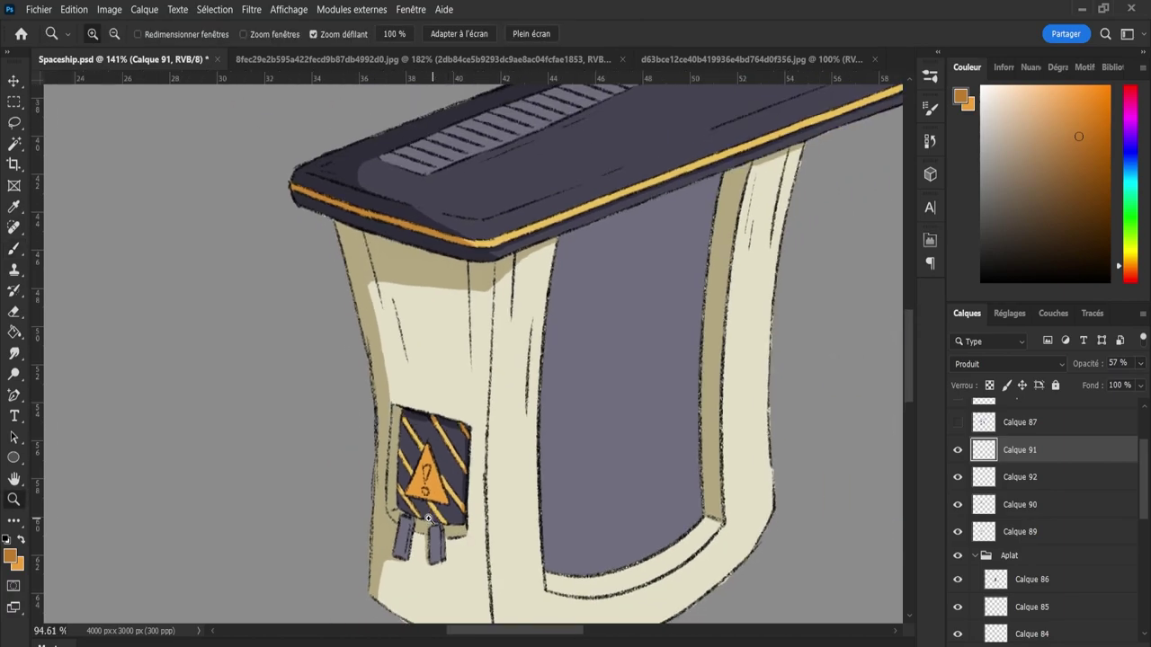
mouse_move(809, 557)
left_mouse_down()
mouse_move(634, 558)
mouse_move(647, 518)
left_mouse_up()
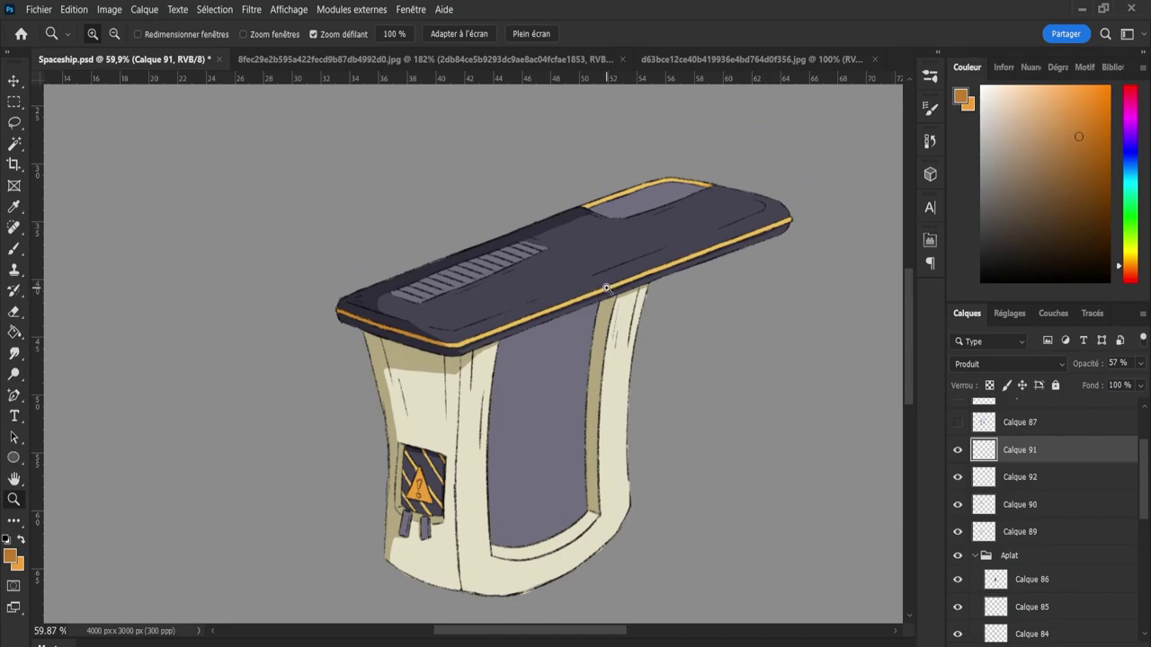
key("ctrl+s")
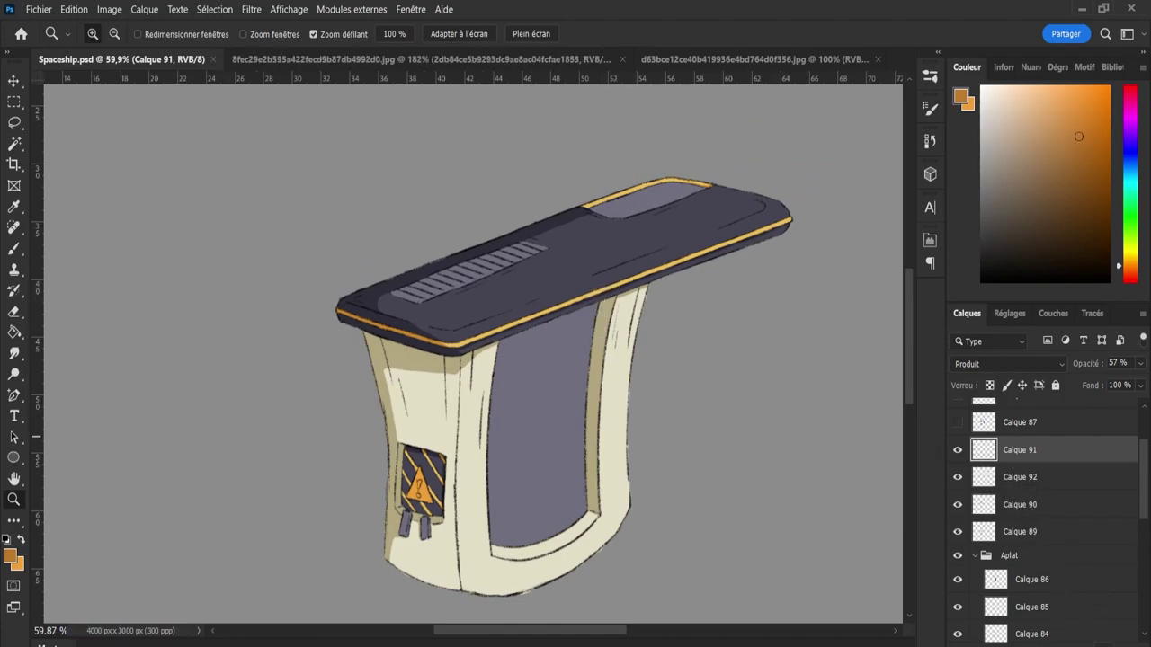
key("ctrl+alt+shift+n")
- Brush a thin dark line along the top vent grille's lower edge
left_click_drag(431, 301, 486, 301)
key("b")
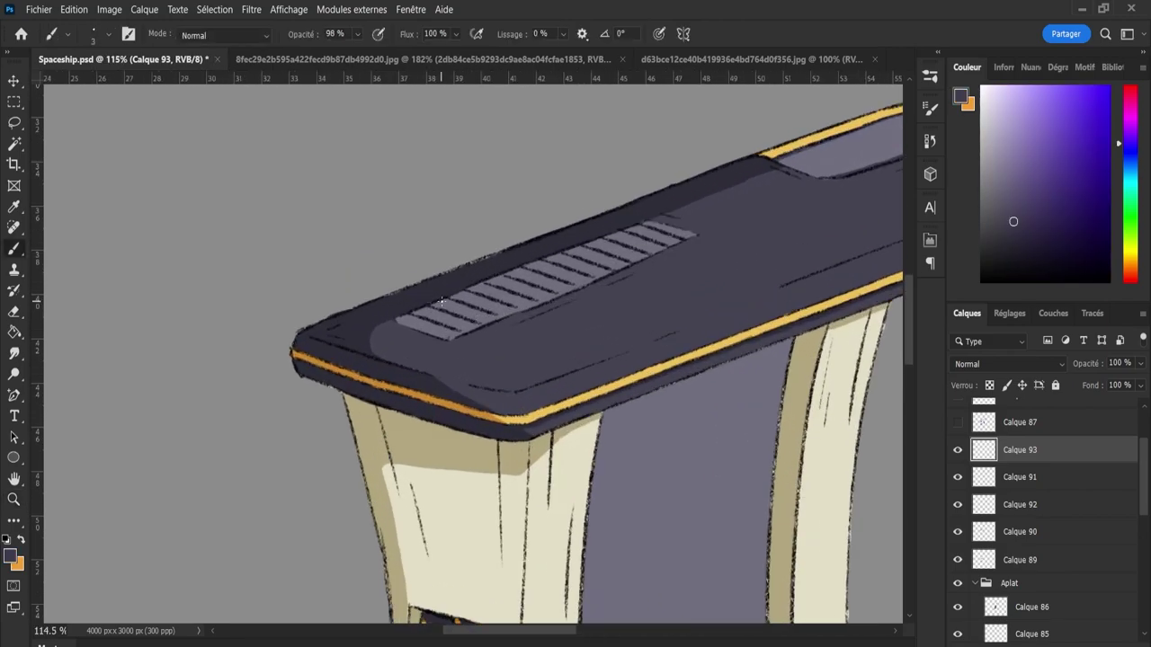
key("Tab")
key("Tab")
left_click_drag(470, 332, 542, 297)
left_click_drag(619, 268, 694, 234)
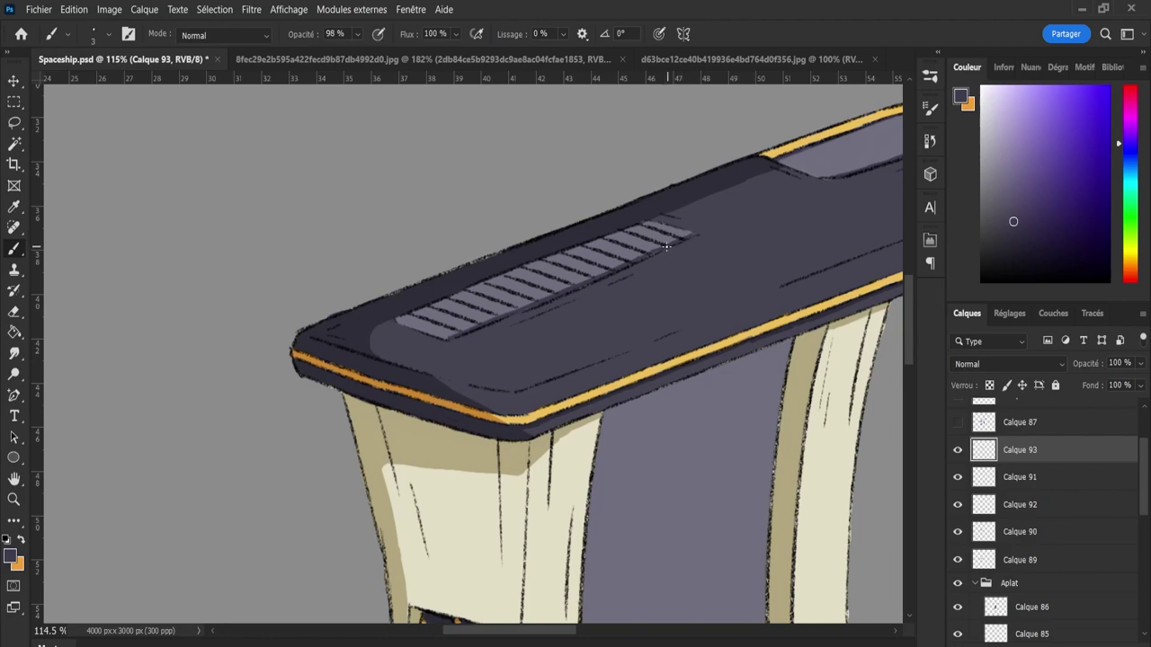
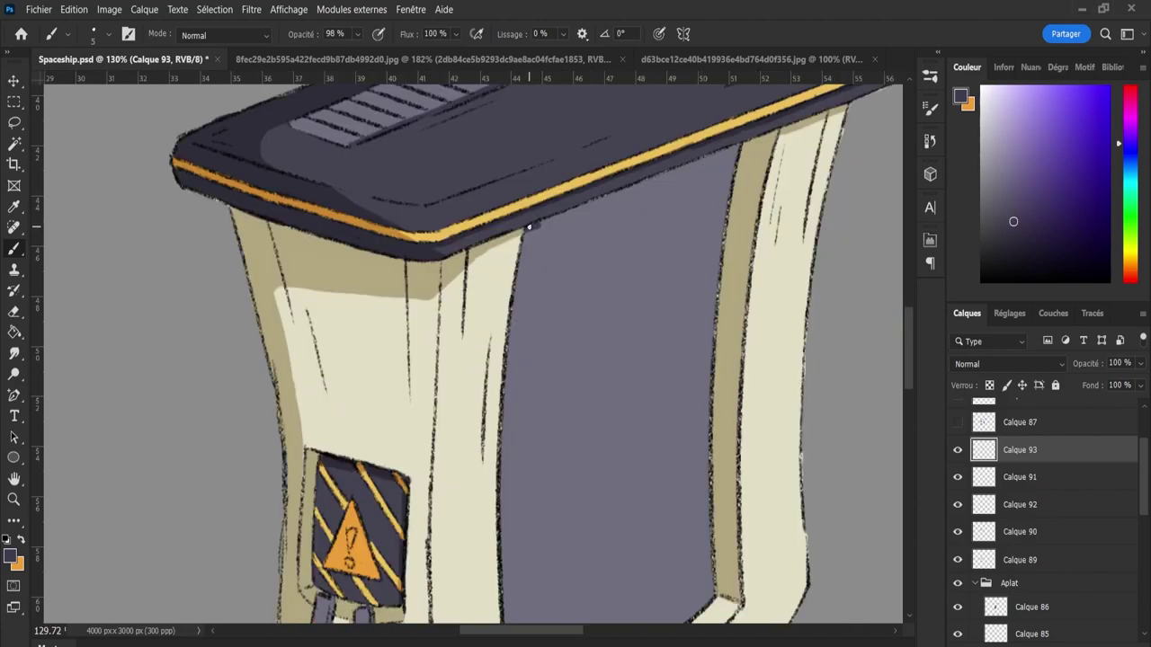
- Darken the top panel's underside edge and the inner frame edge near the bottom on Calque 93
left_click_drag(545, 221, 731, 149)
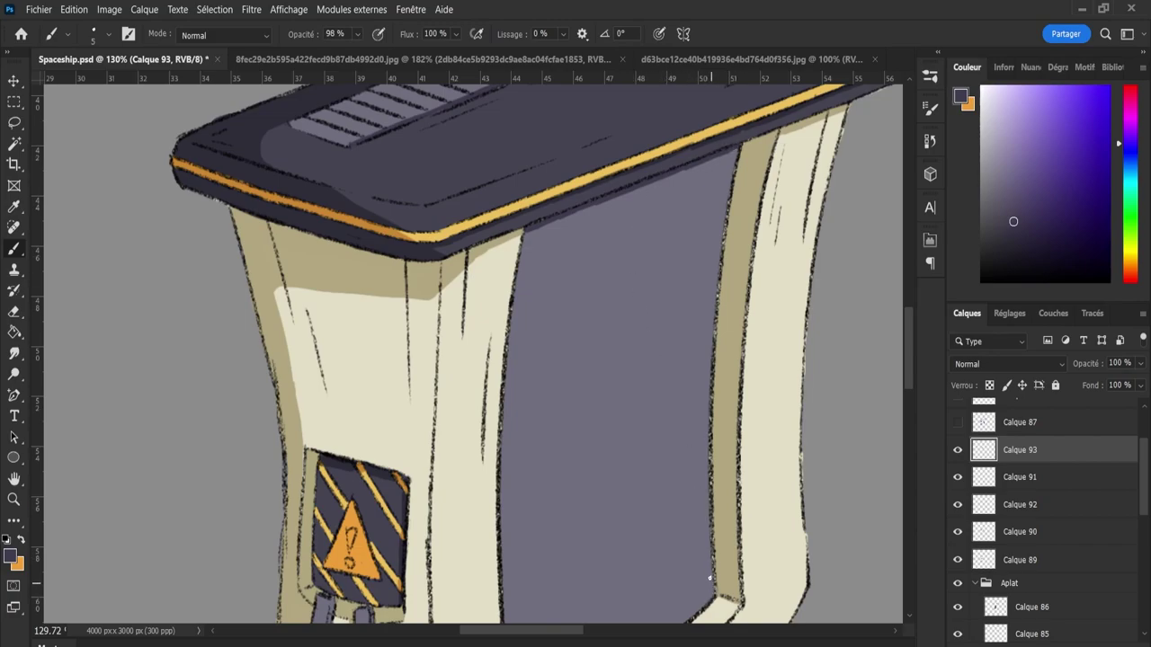
key("z")
left_click_drag(710, 578, 765, 548)
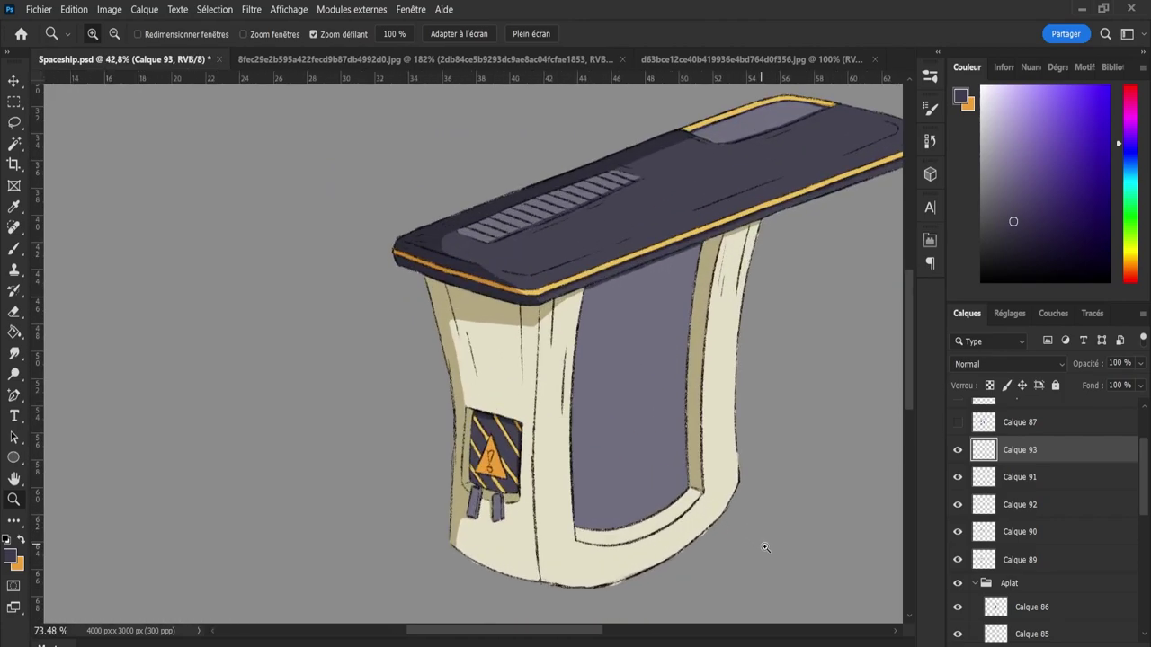
left_click_drag(733, 502, 760, 503)
key("b")
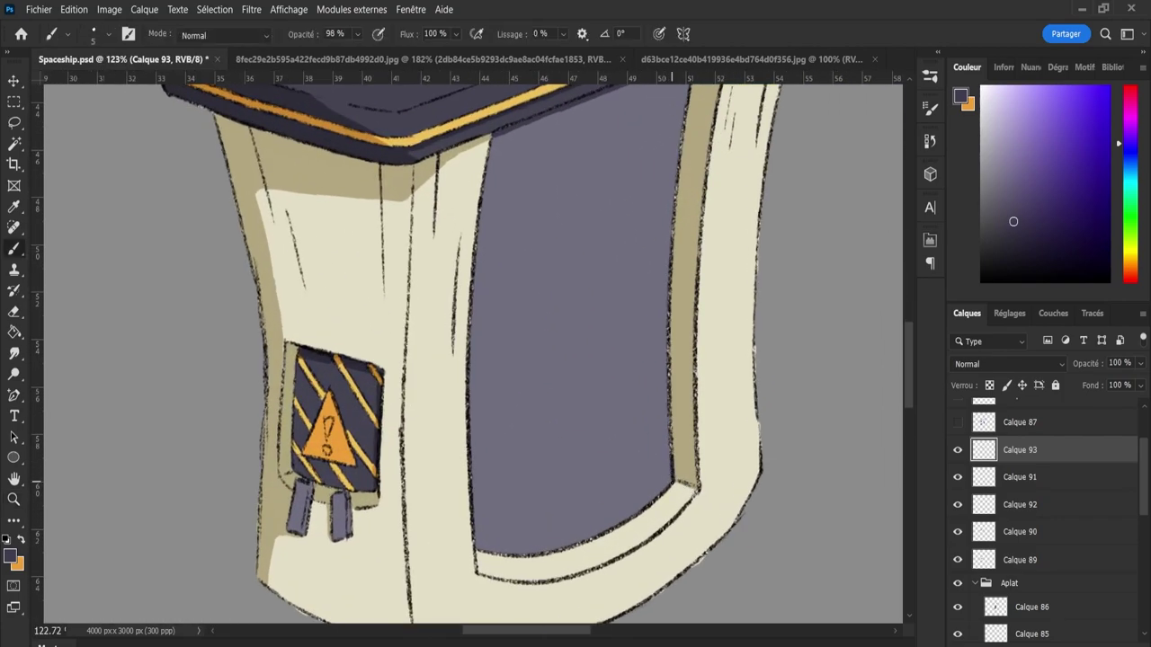
left_click_drag(668, 433, 669, 453)
left_click_drag(668, 411, 673, 461)
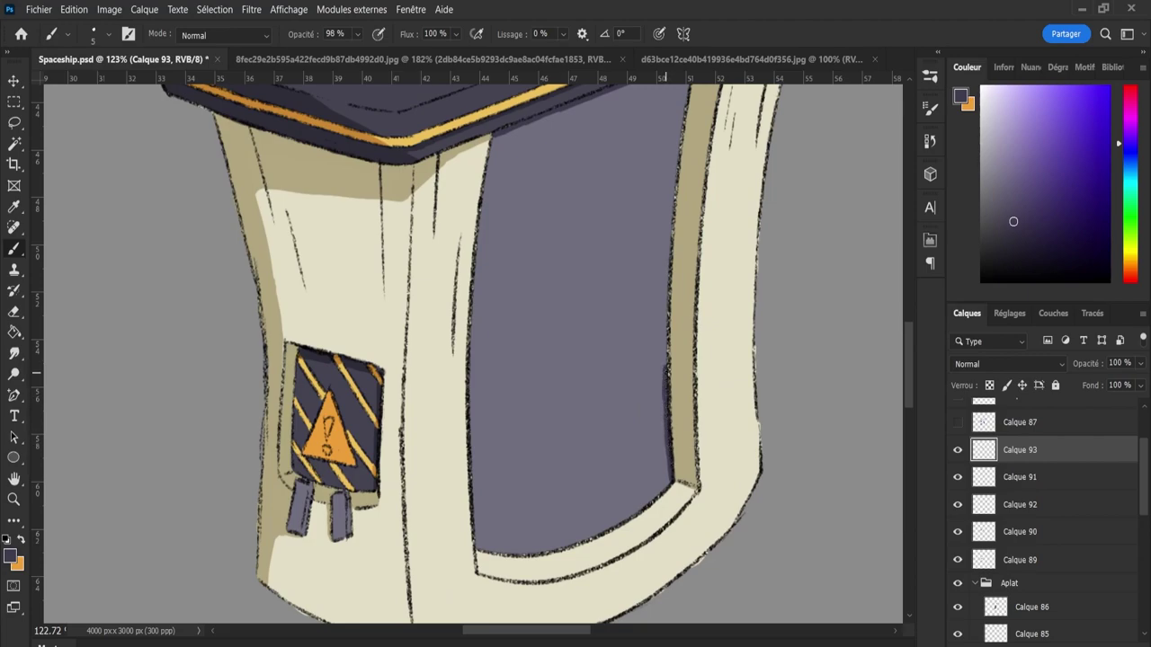
scroll(723, 380, "down", 3)
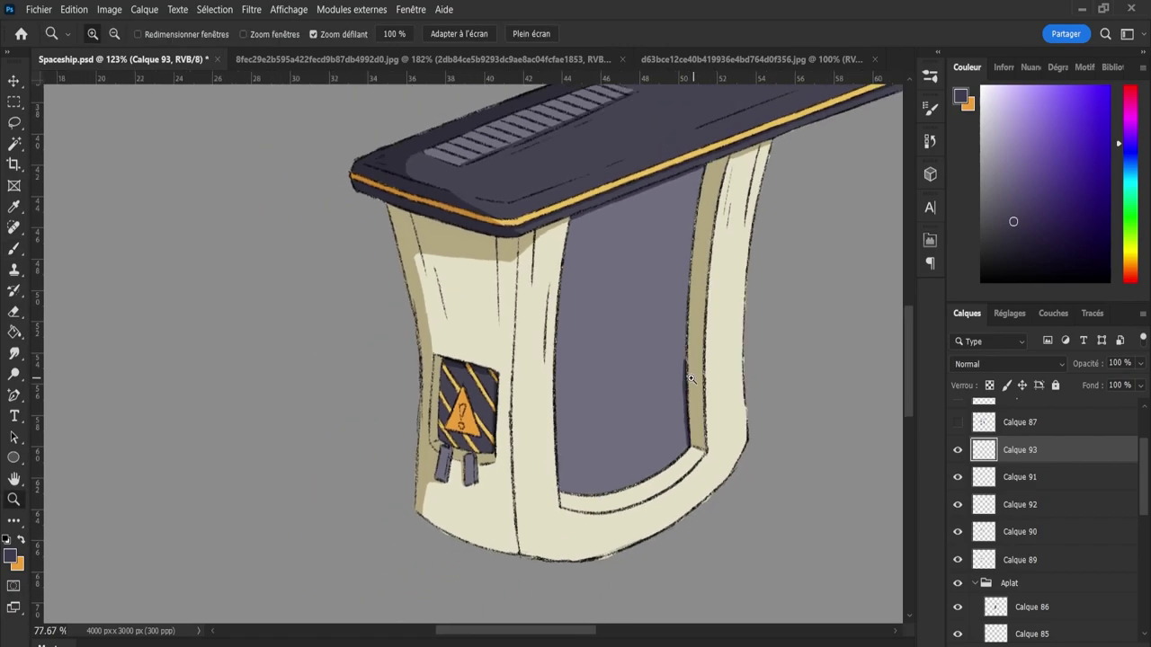
scroll(585, 398, "up", 3)
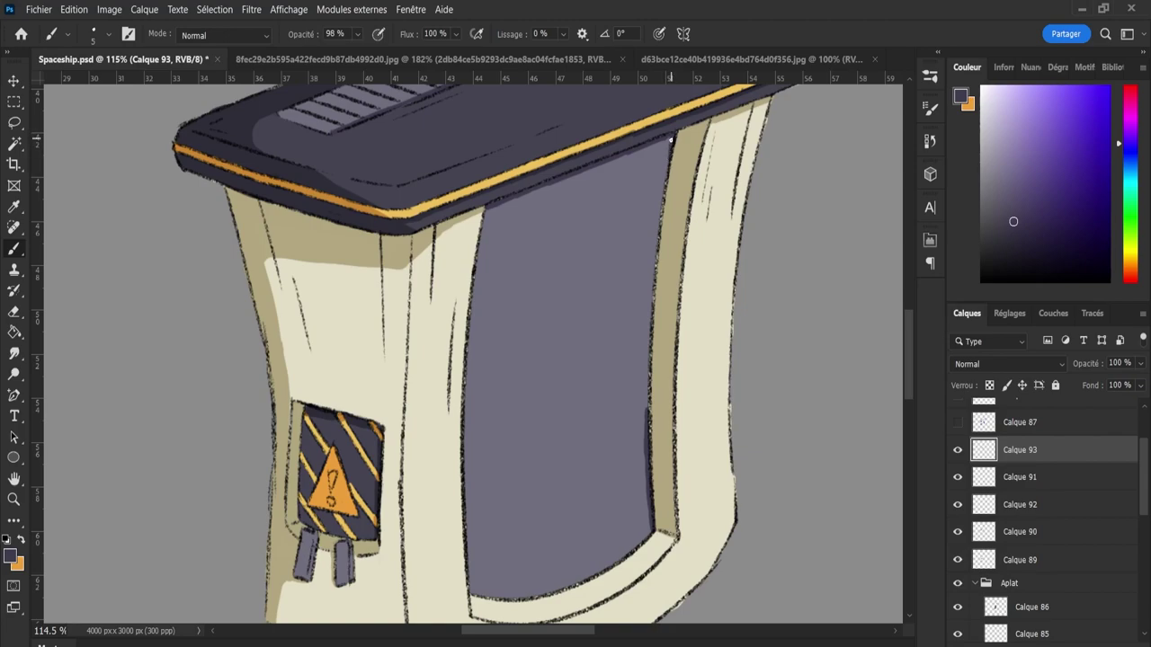
- Run a dark line down where the glass meets the right pillar, thinning it with the Eraser
left_click_drag(671, 139, 658, 235)
left_click_drag(660, 187, 646, 428)
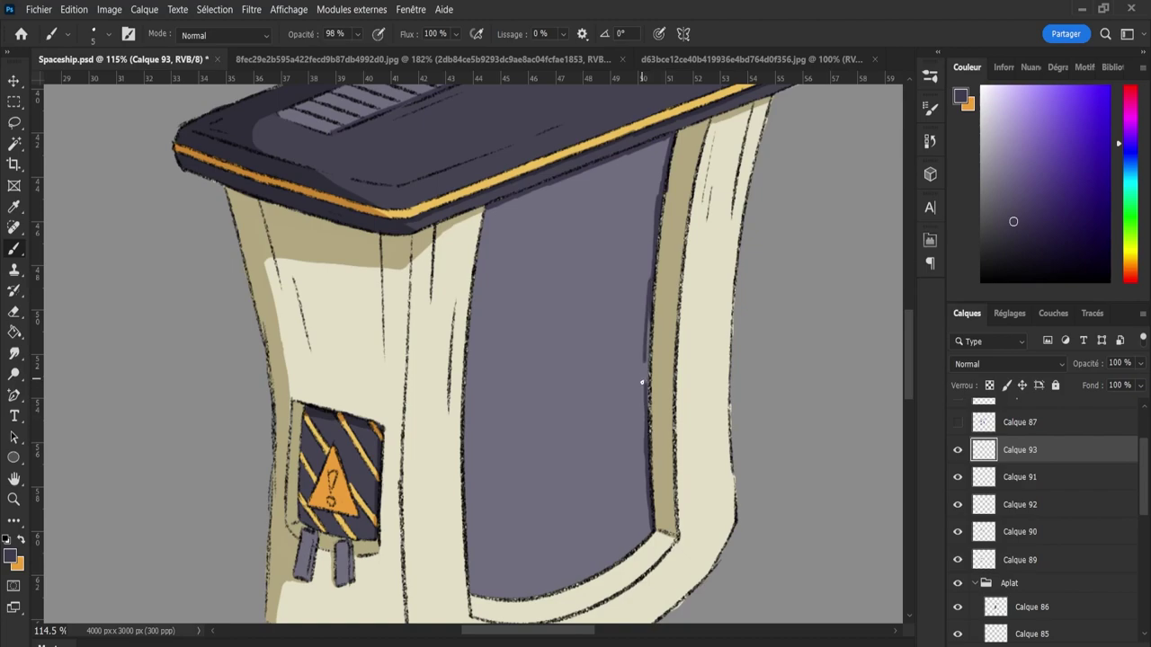
mouse_move(649, 359)
left_mouse_down()
mouse_move(649, 412)
mouse_move(652, 288)
left_mouse_up()
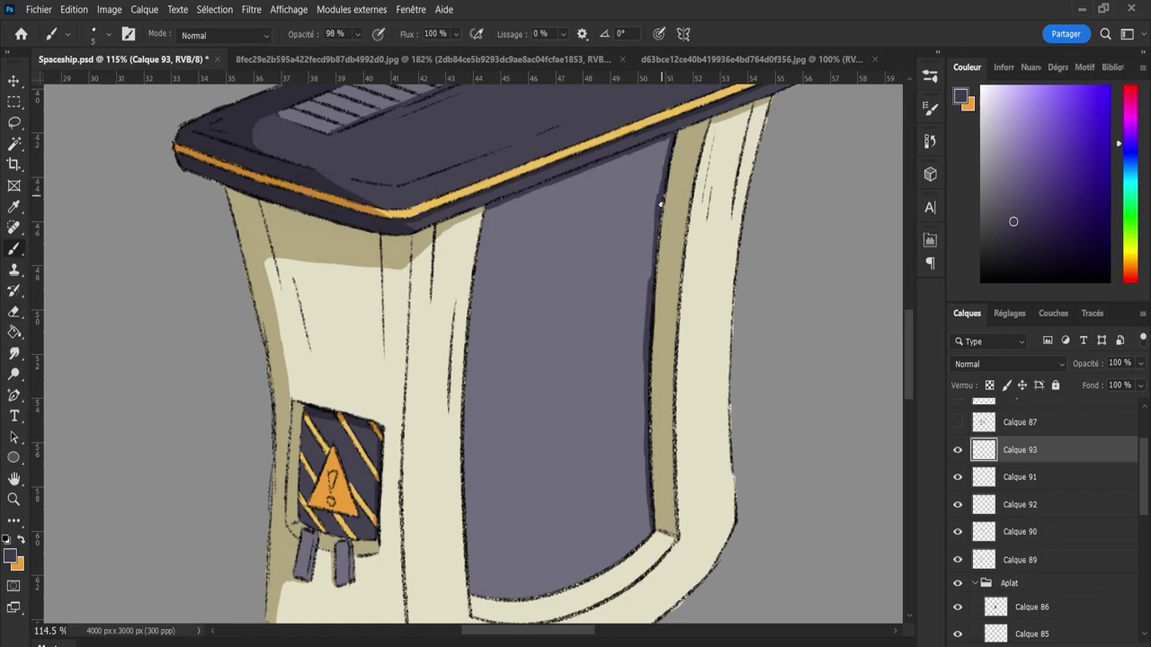
key("e")
mouse_move(640, 287)
left_mouse_down()
mouse_move(645, 262)
mouse_move(640, 377)
left_mouse_up()
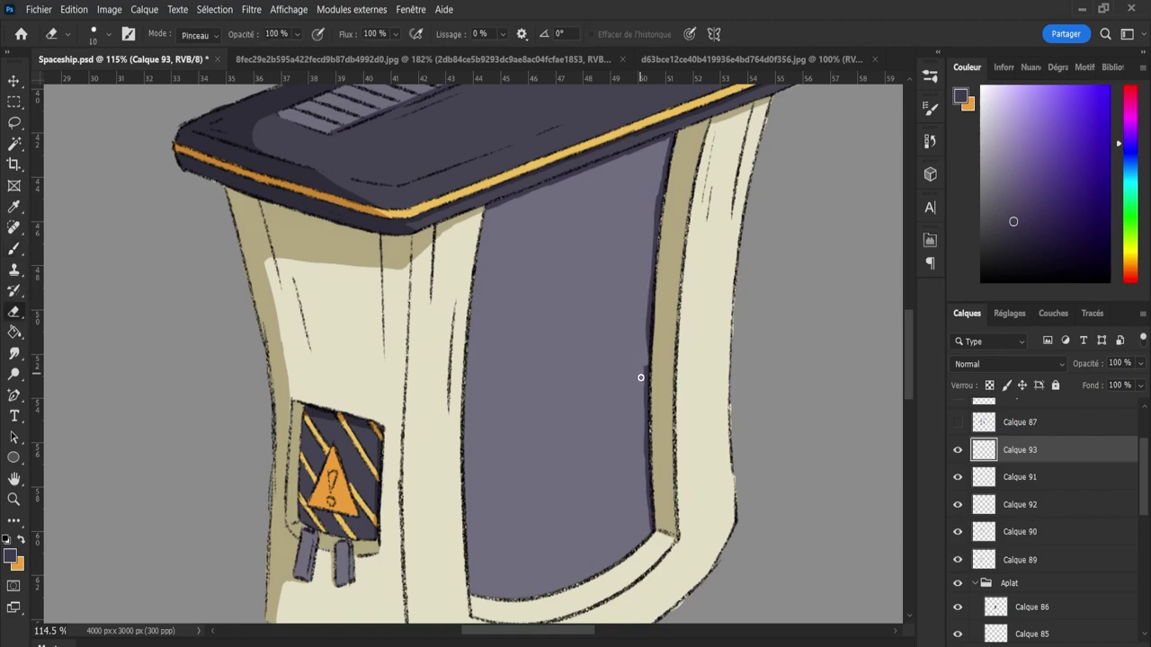
key("b")
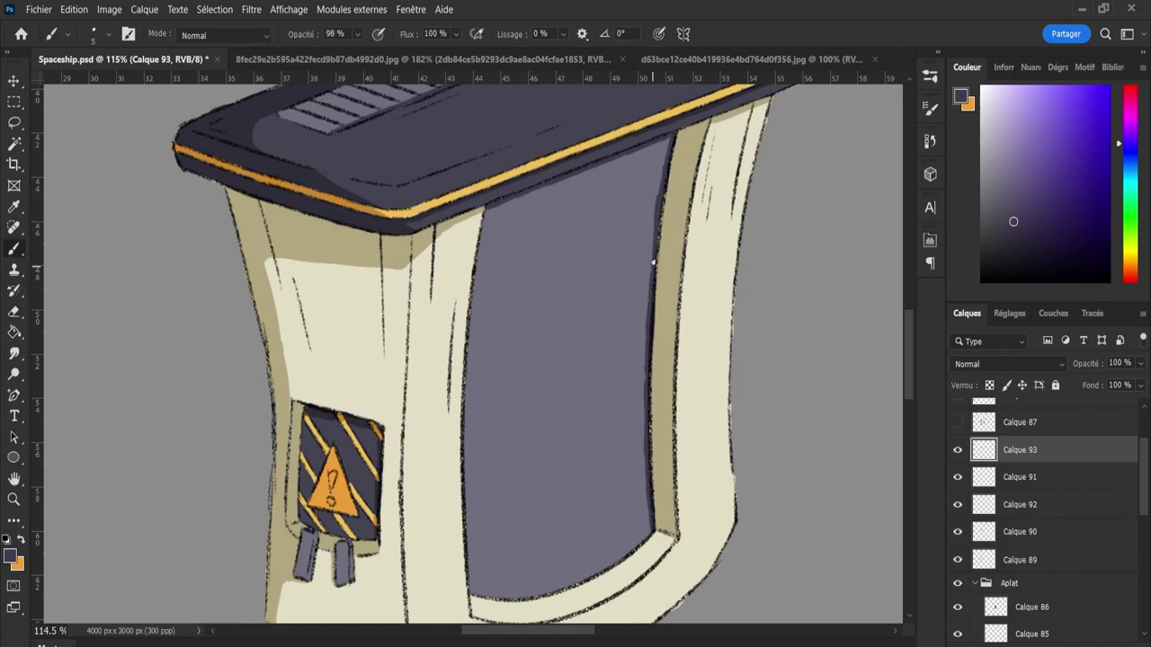
key("e")
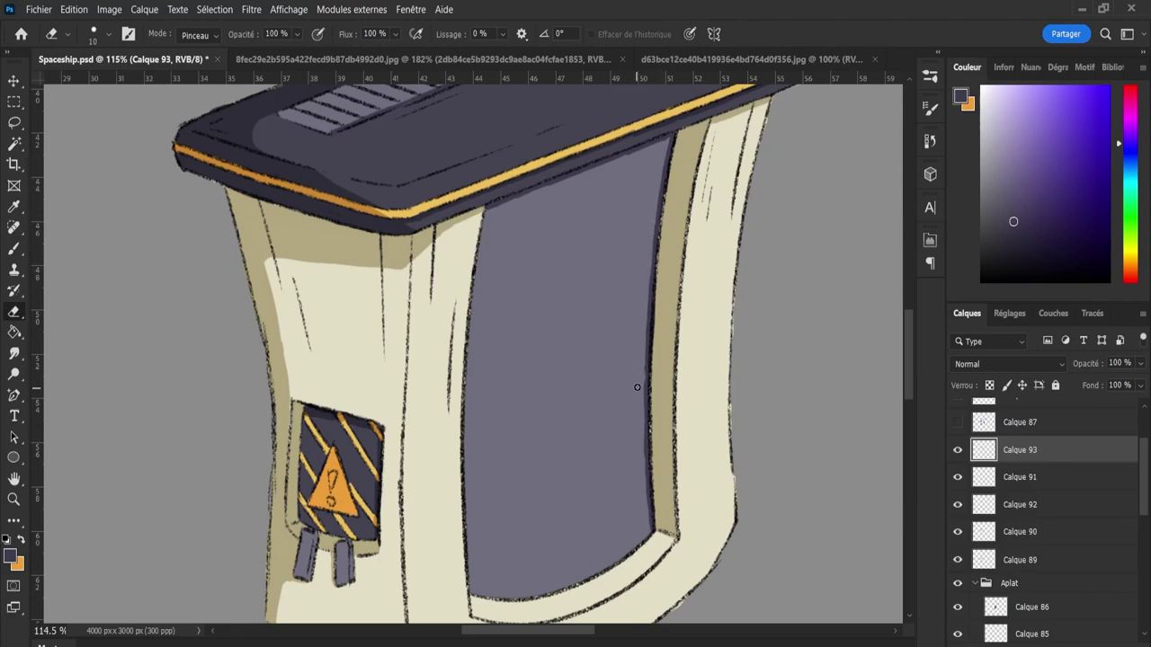
key("b")
key("e")
scroll(971, 363, "down", 3)
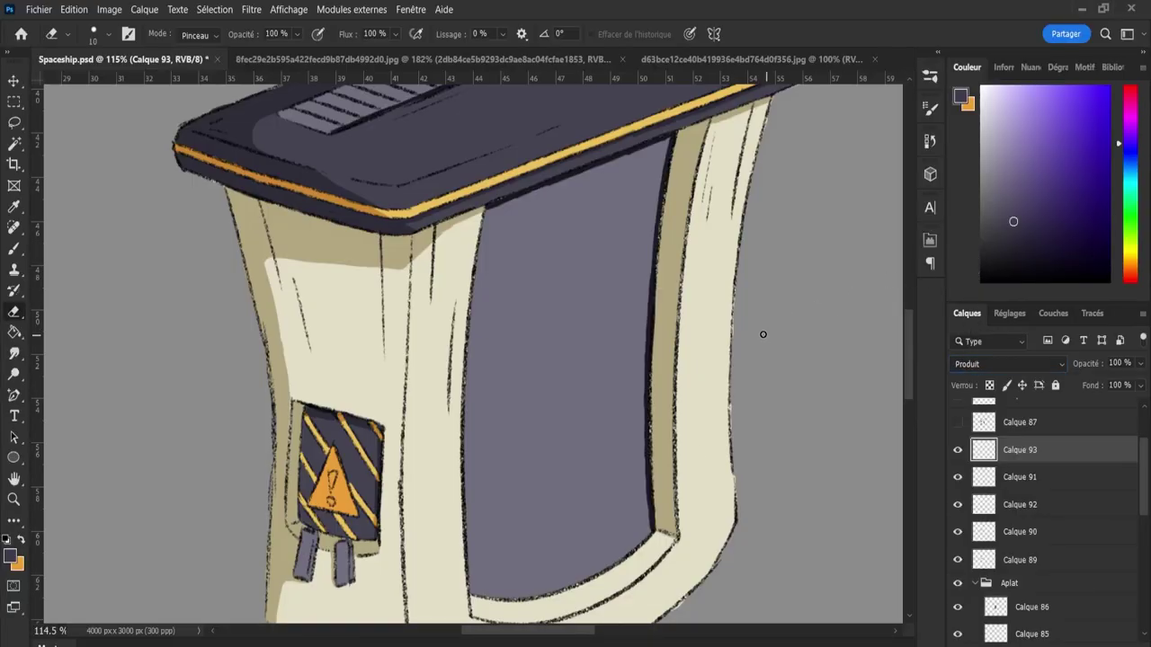
- Lower Calque 93's opacity to 60% and save the document
key("z")
mouse_move(783, 333)
left_mouse_down()
mouse_move(758, 345)
mouse_move(876, 241)
left_mouse_up()
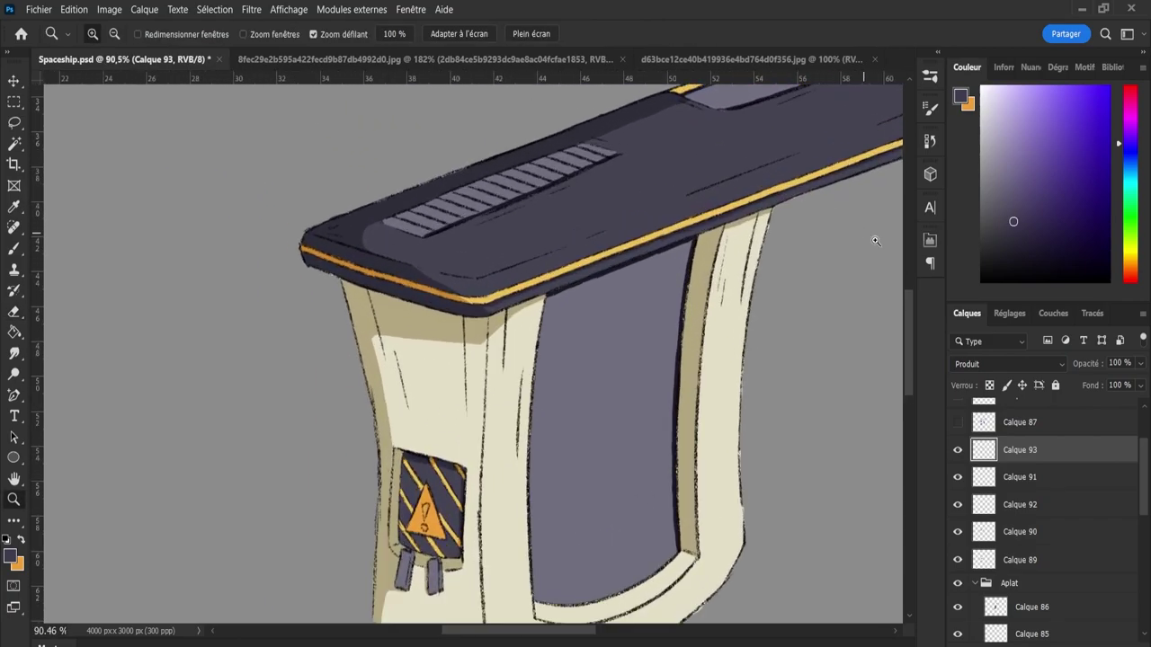
key("8")
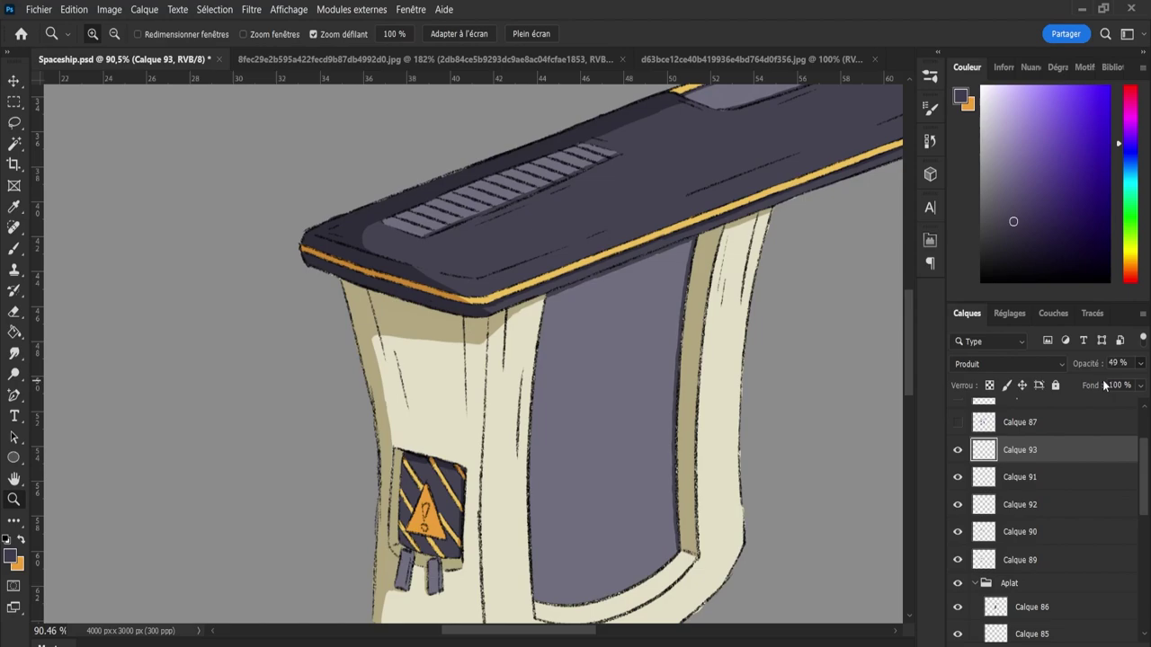
key("7")
key("6")
key("4")
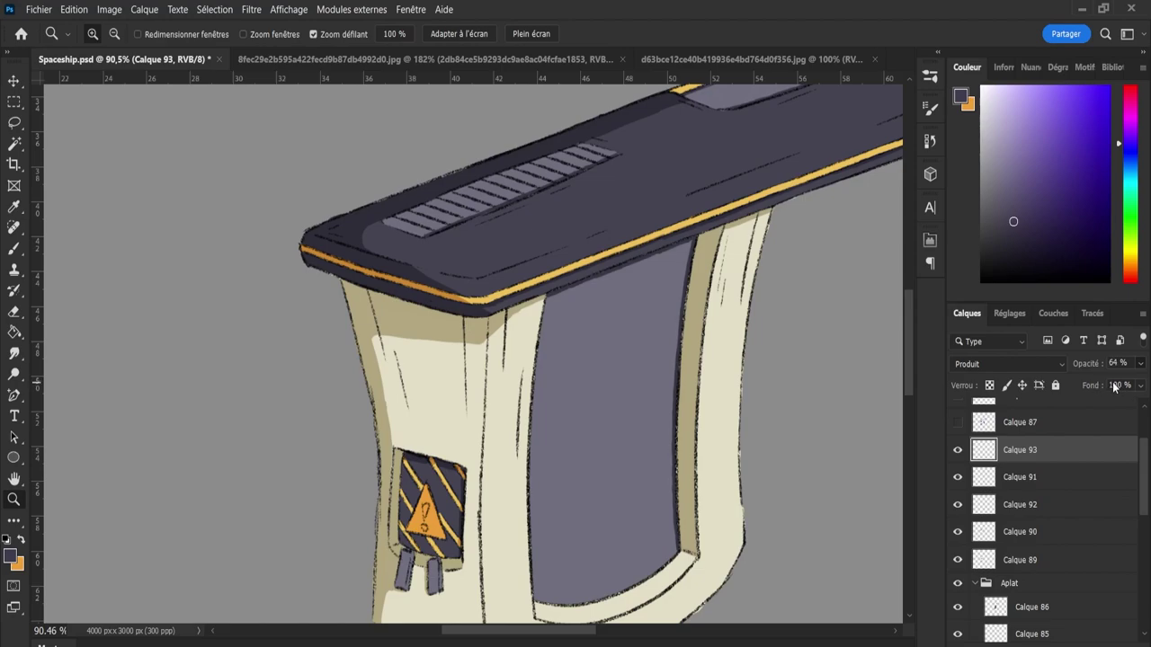
scroll(570, 329, "down", 5)
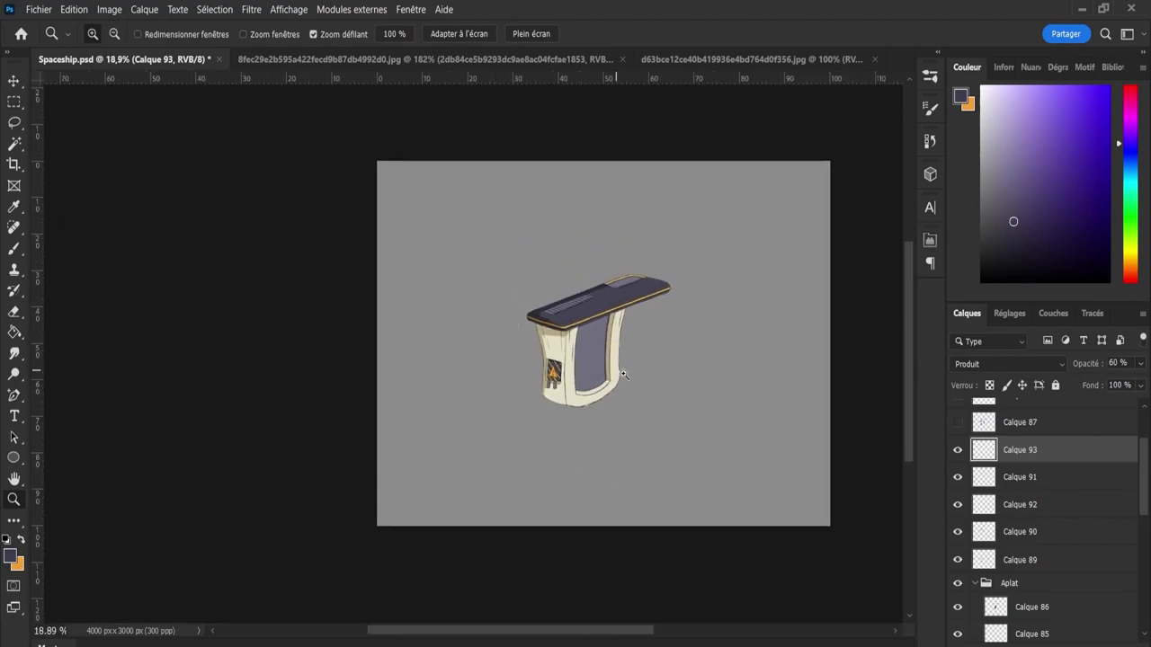
scroll(593, 306, "up", 3)
scroll(620, 297, "up", 2)
scroll(678, 353, "down", 3)
scroll(711, 252, "up", 2)
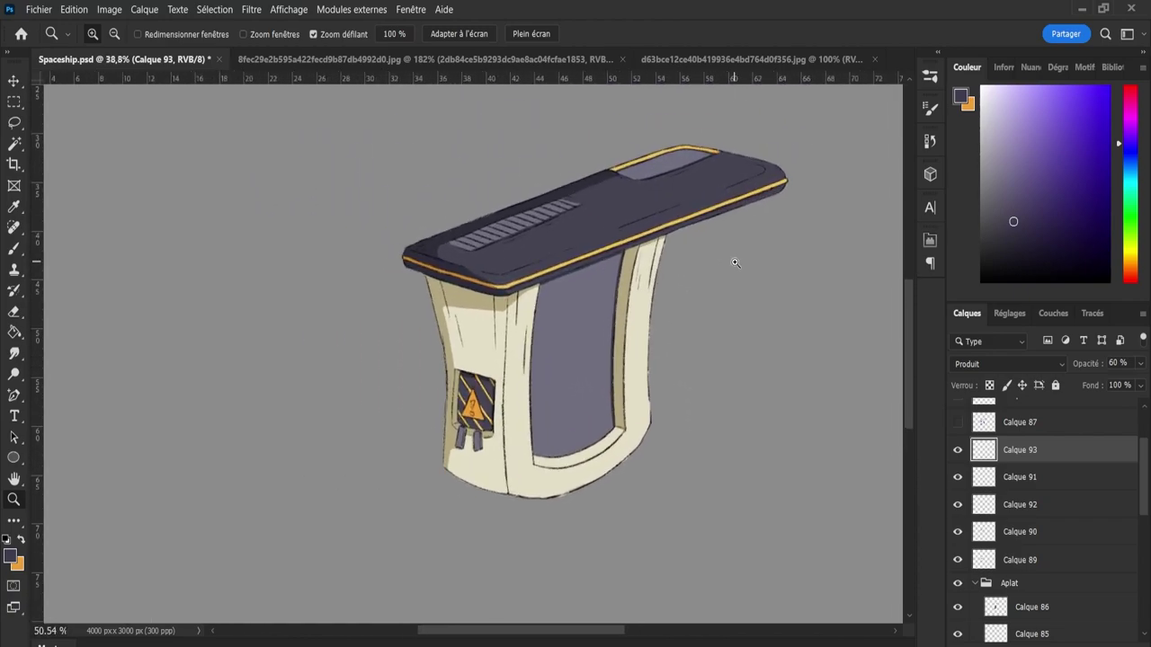
key("ctrl+s")
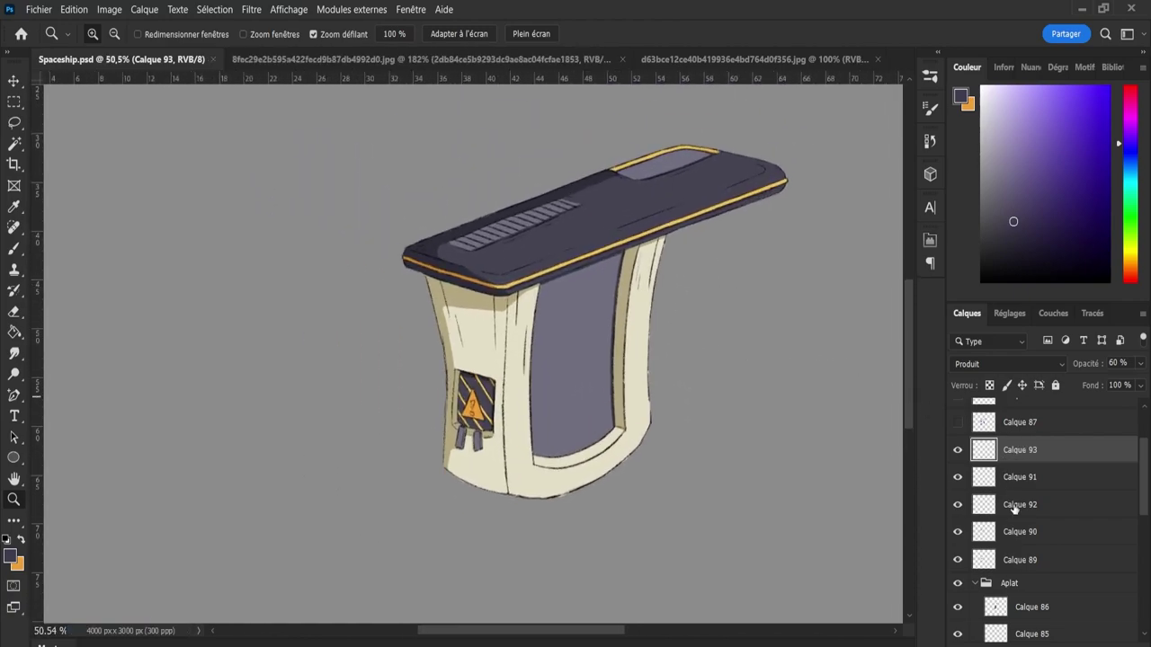
- Group Calque 89–93 into a folder named Shadow and add a new empty layer above it
left_click(1021, 565, "shift")
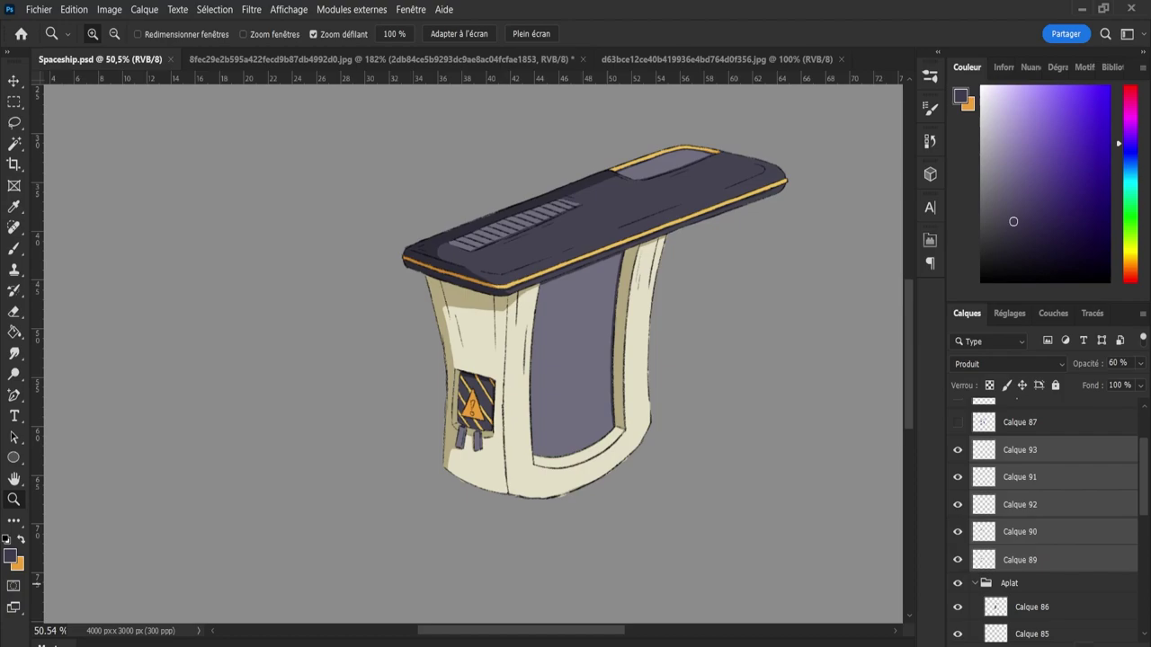
key("ctrl+g")
double_click(1011, 446)
type("Sh")
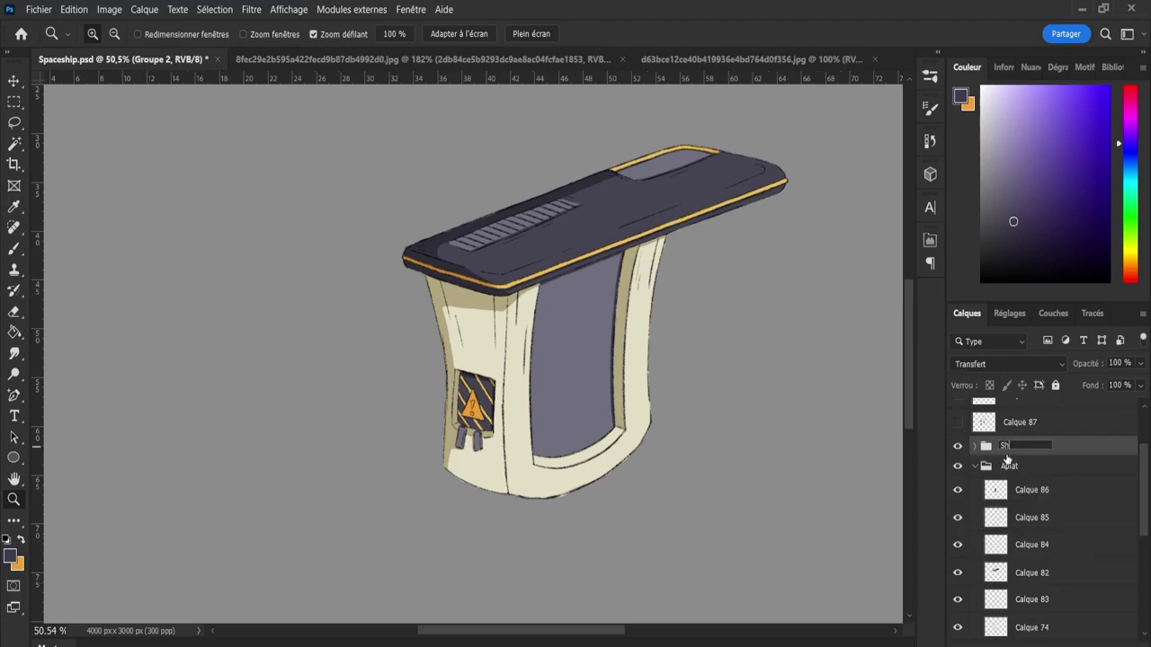
type("adow")
key("Return")
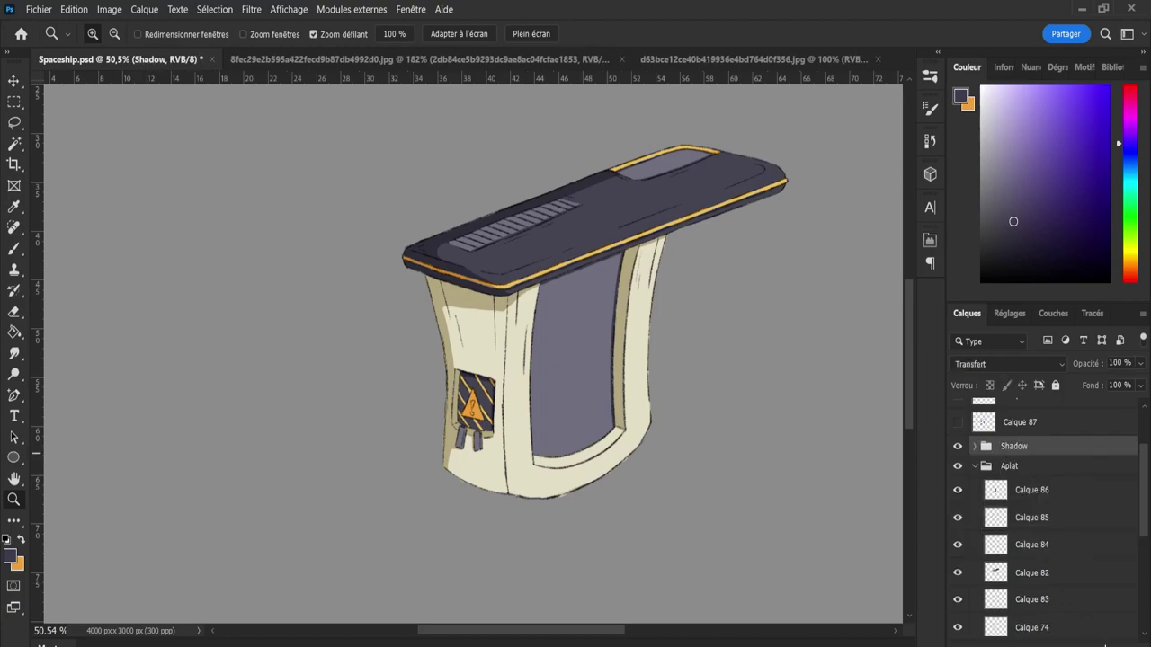
key("ctrl+shift+alt+n")
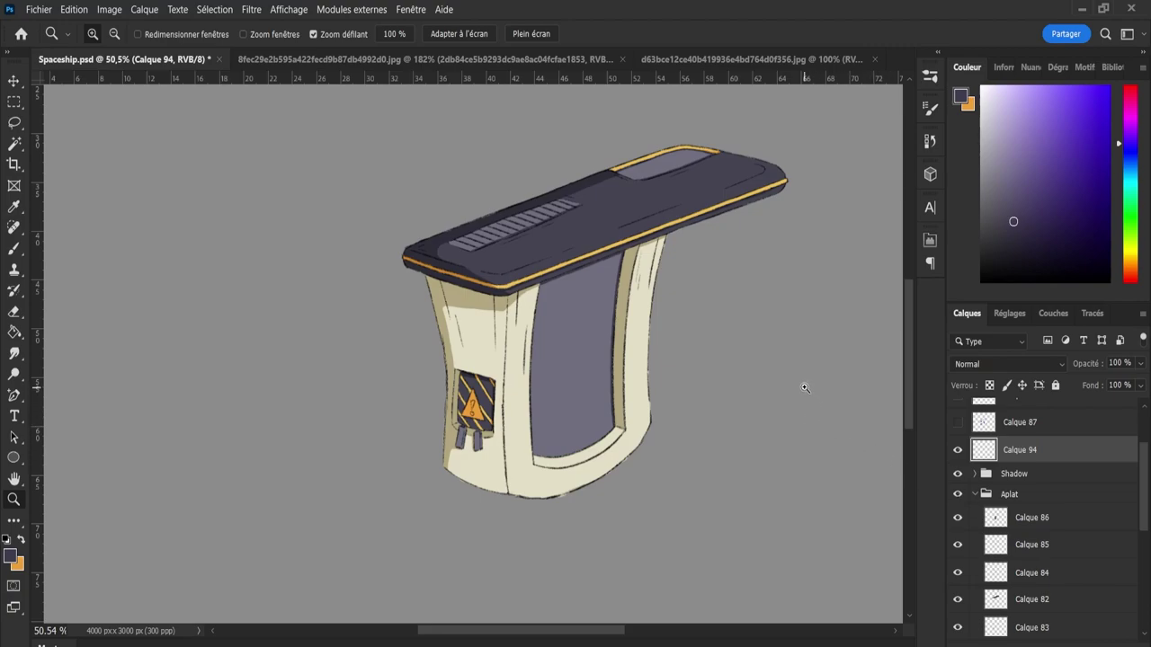
- Sample the pillar's cream colour and lighten it slightly for highlights
key("i")
left_click(640, 382)
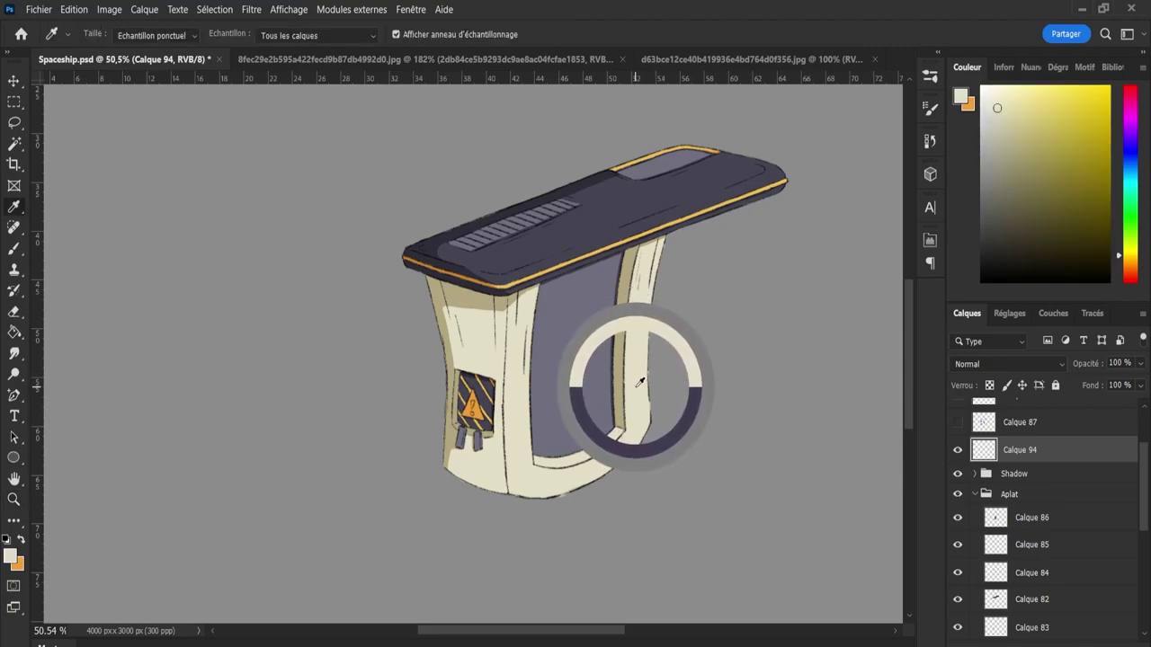
left_click(641, 377)
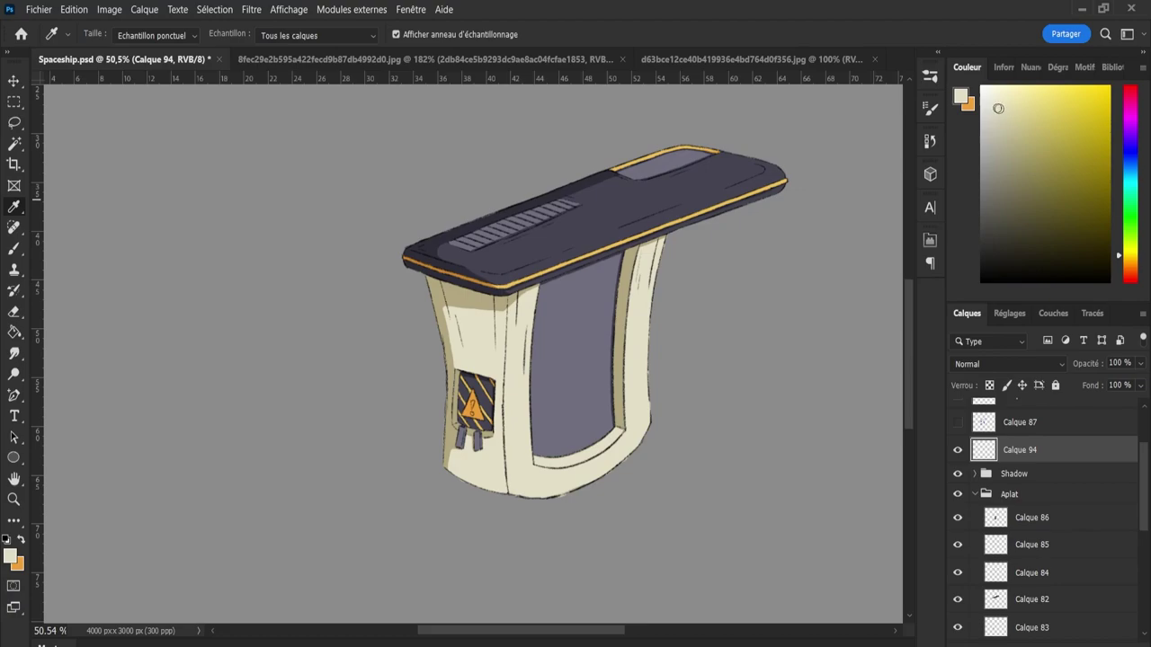
left_click_drag(998, 108, 995, 97)
key("b")
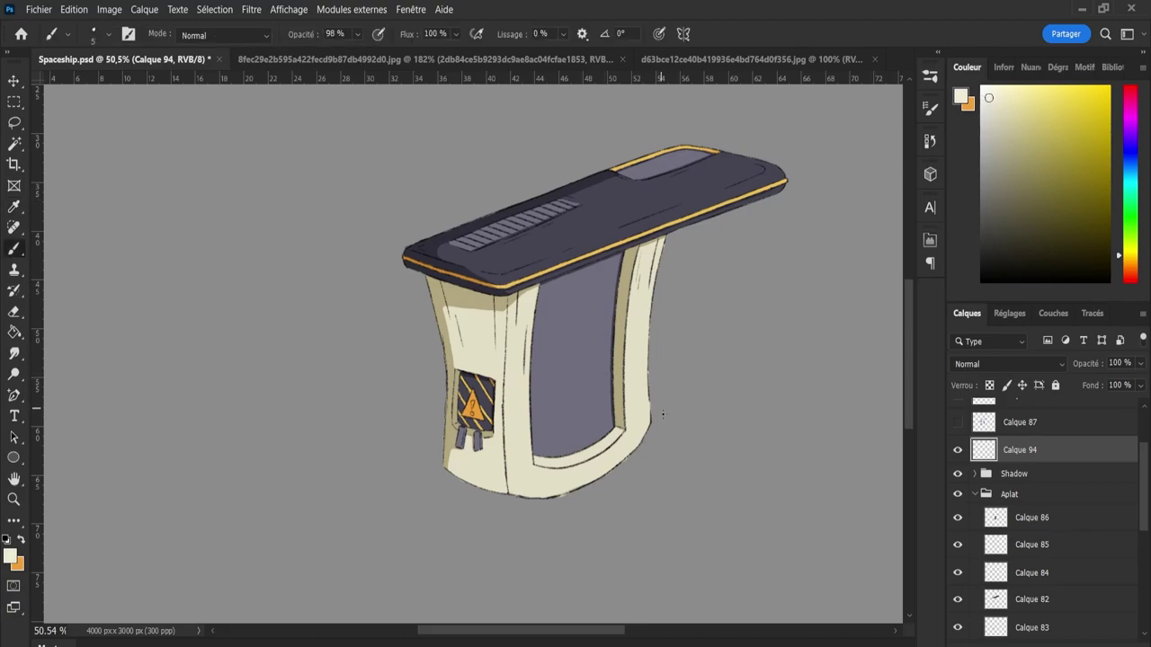
left_click_drag(651, 424, 648, 371)
key("ctrl+z")
- Load the part's outline as a selection and paint a light rim along its right edge
left_click(977, 494)
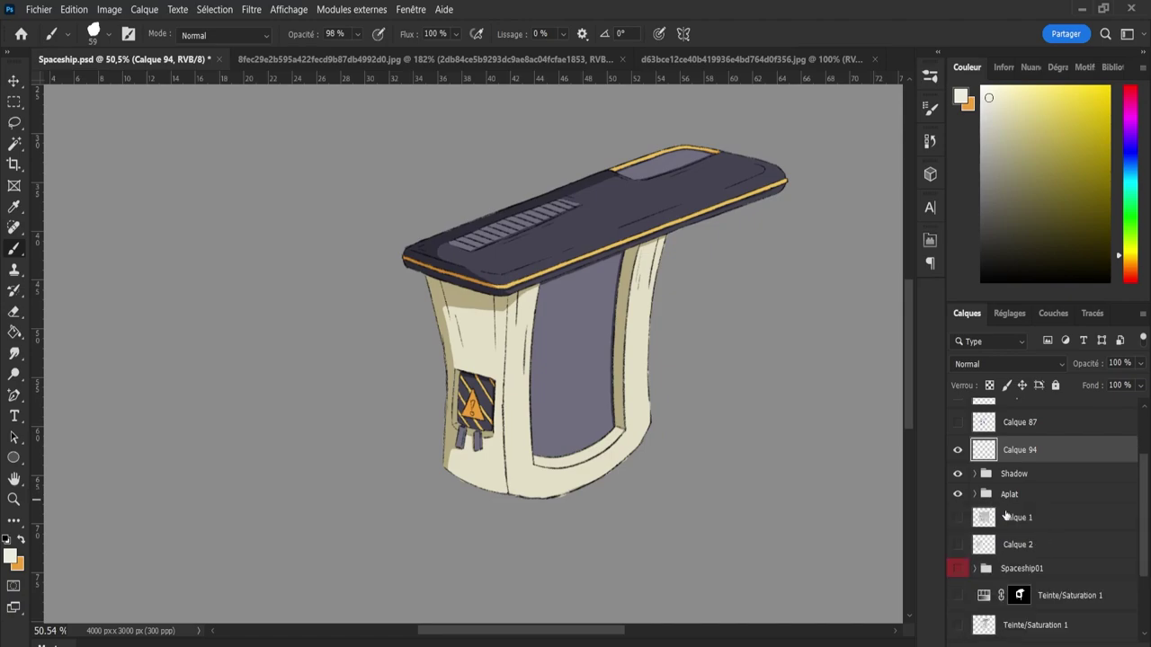
left_click(976, 495)
scroll(1034, 539, "down", 2)
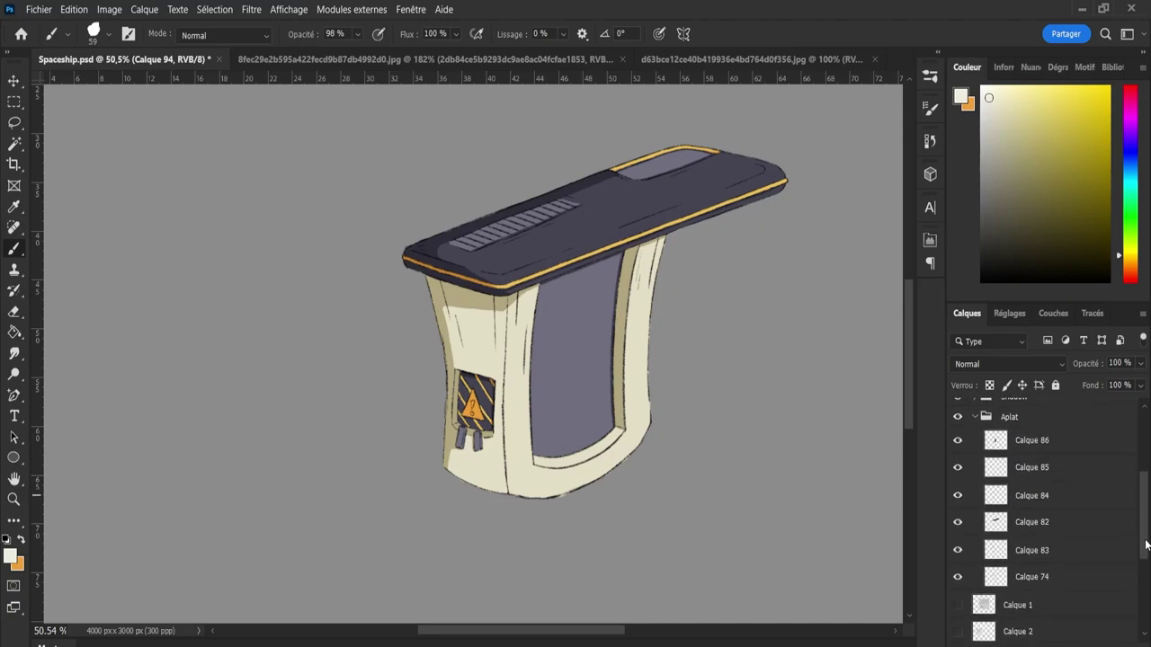
left_click(1000, 572, "ctrl")
scroll(1094, 551, "up", 3)
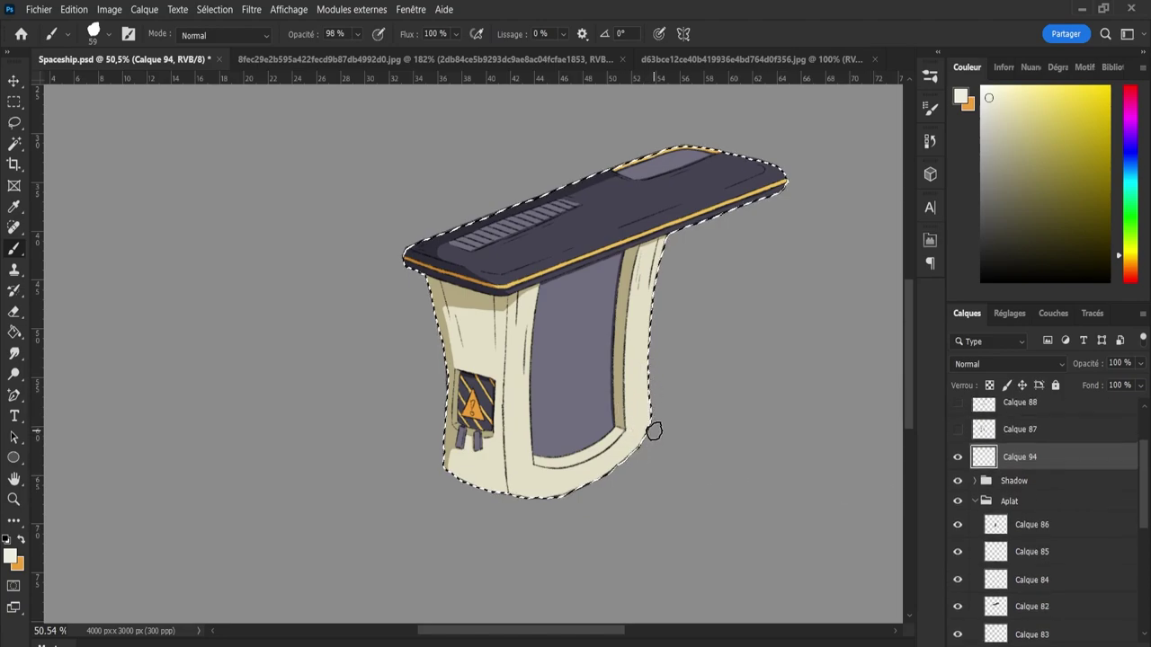
mouse_move(658, 433)
left_mouse_down()
mouse_move(649, 260)
mouse_move(662, 274)
left_mouse_up()
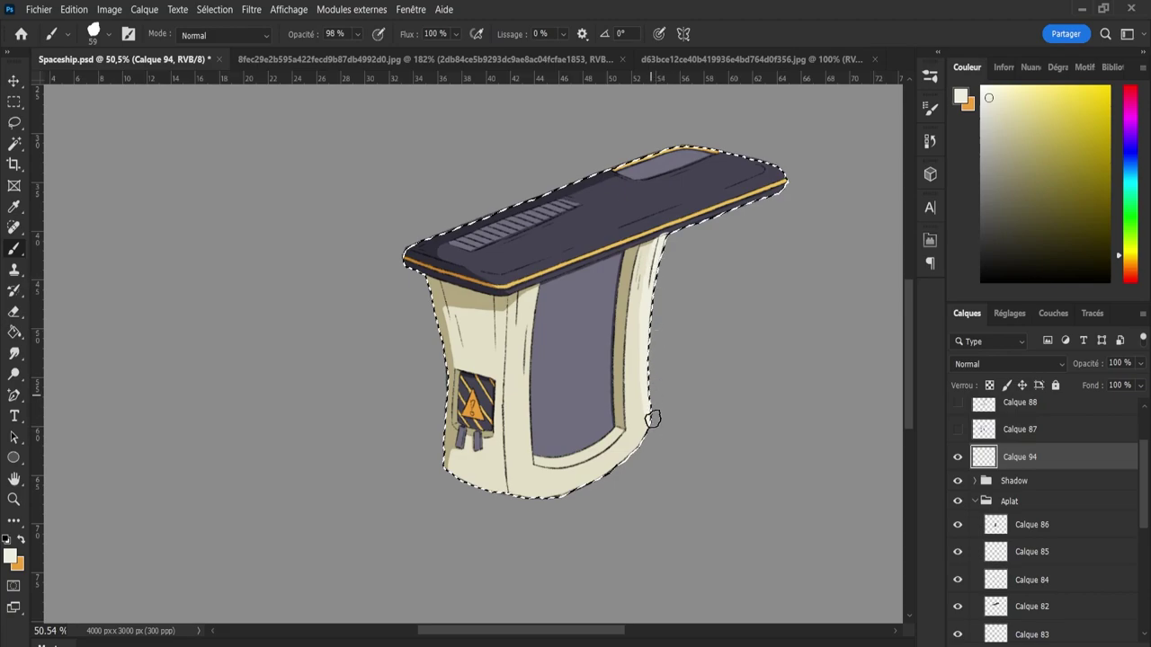
left_click_drag(648, 326, 653, 438)
key("e")
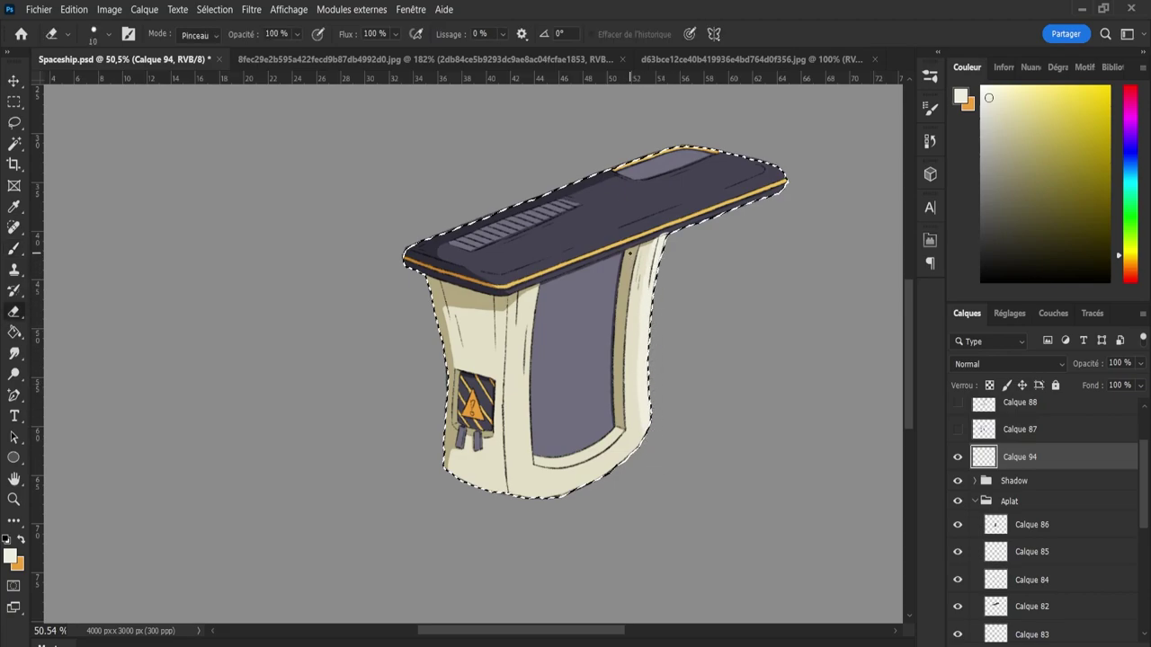
left_click_drag(624, 252, 706, 315)
- Erase the white smudge at the top panel's corner
key("z")
mouse_move(696, 400)
left_mouse_down()
mouse_move(717, 412)
mouse_move(707, 411)
left_mouse_up()
key("b")
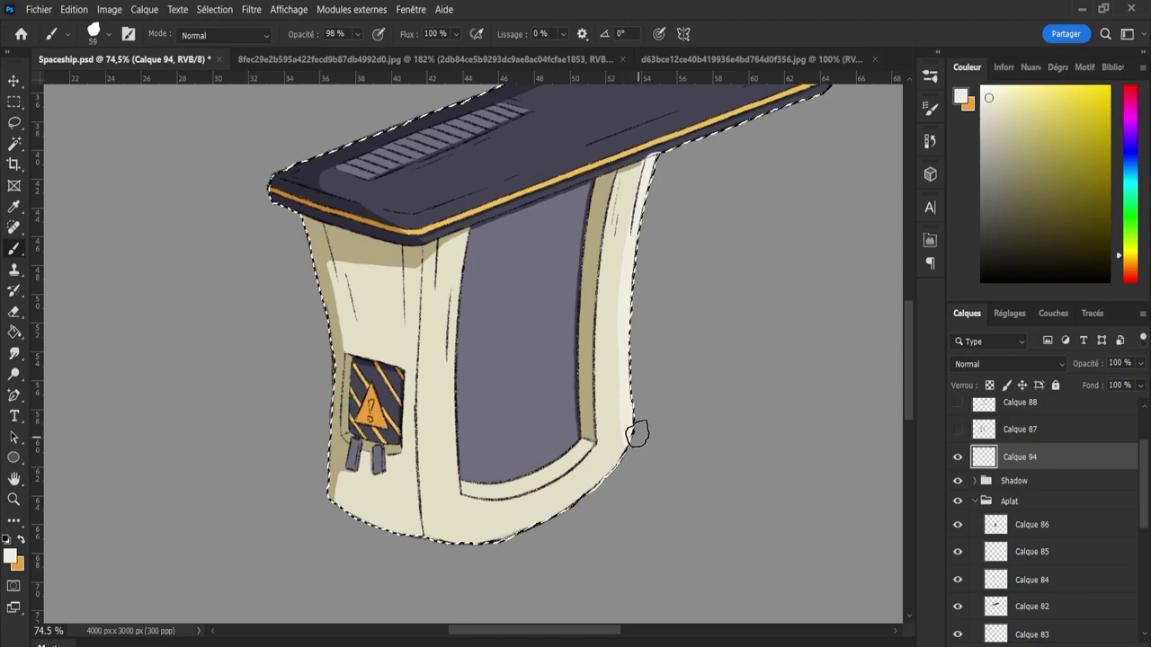
key("e")
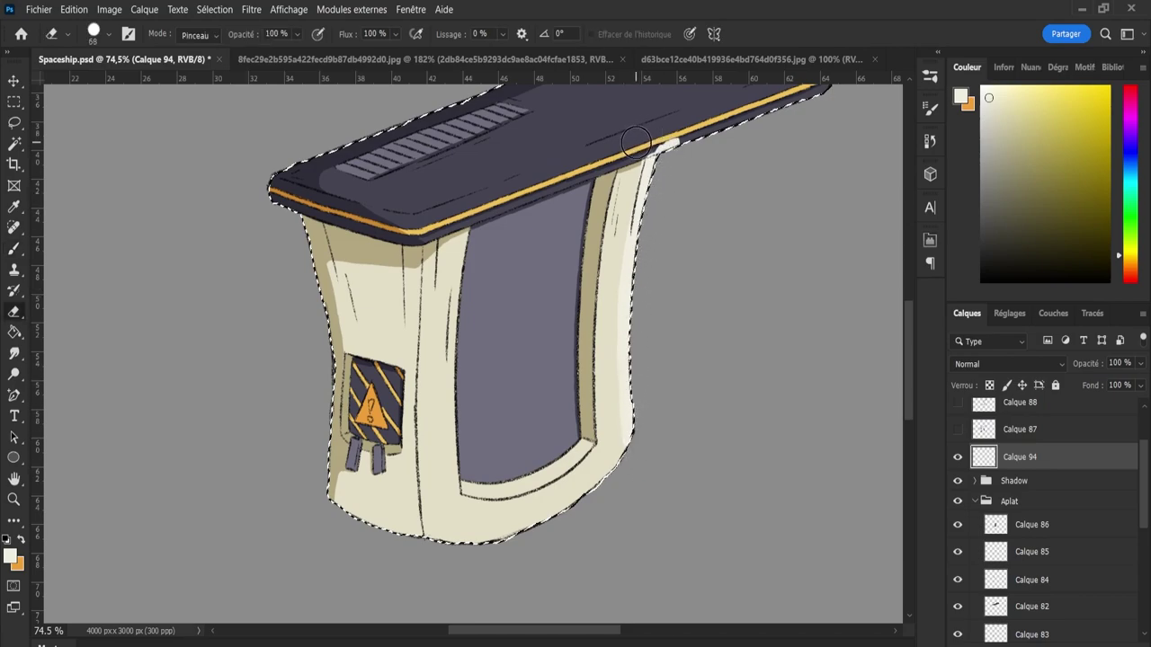
left_click_drag(634, 141, 620, 175)
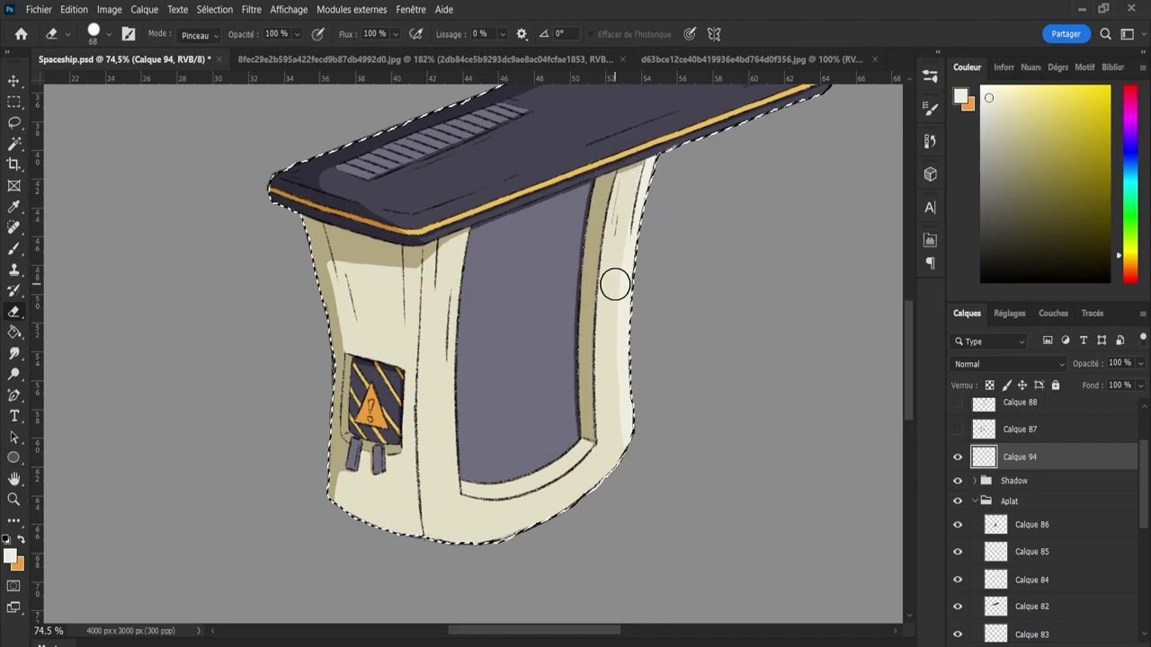
key("b")
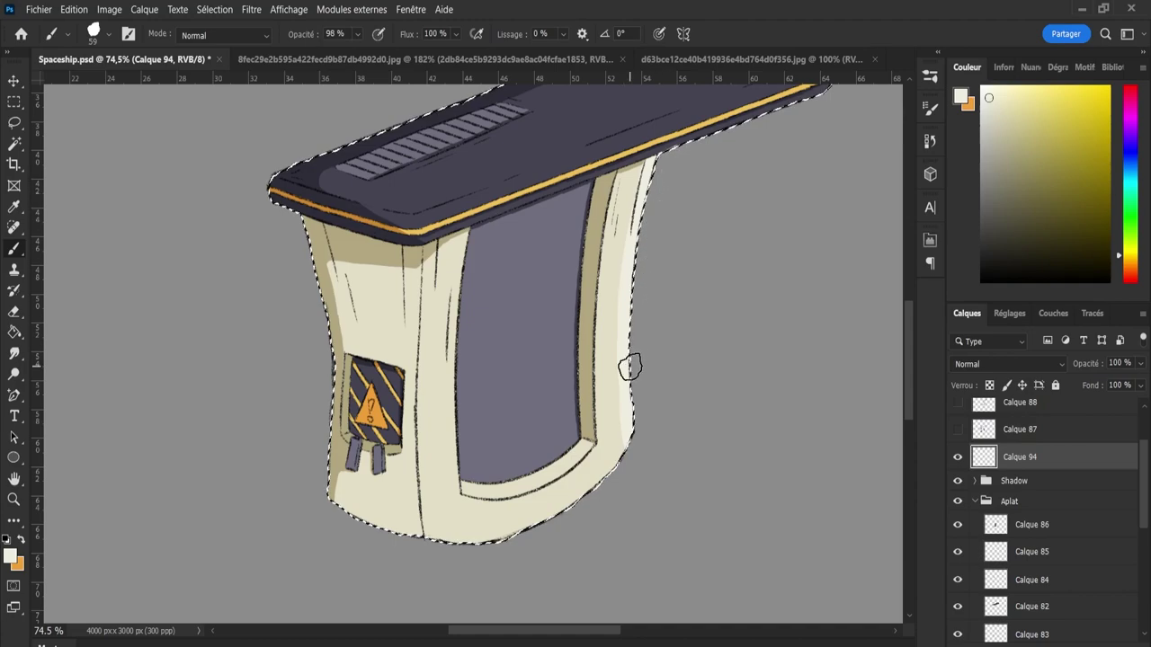
- Add cream highlights along the pillar's lower-right edge and bottom curve, then add Calque 95
left_click_drag(640, 415, 575, 508)
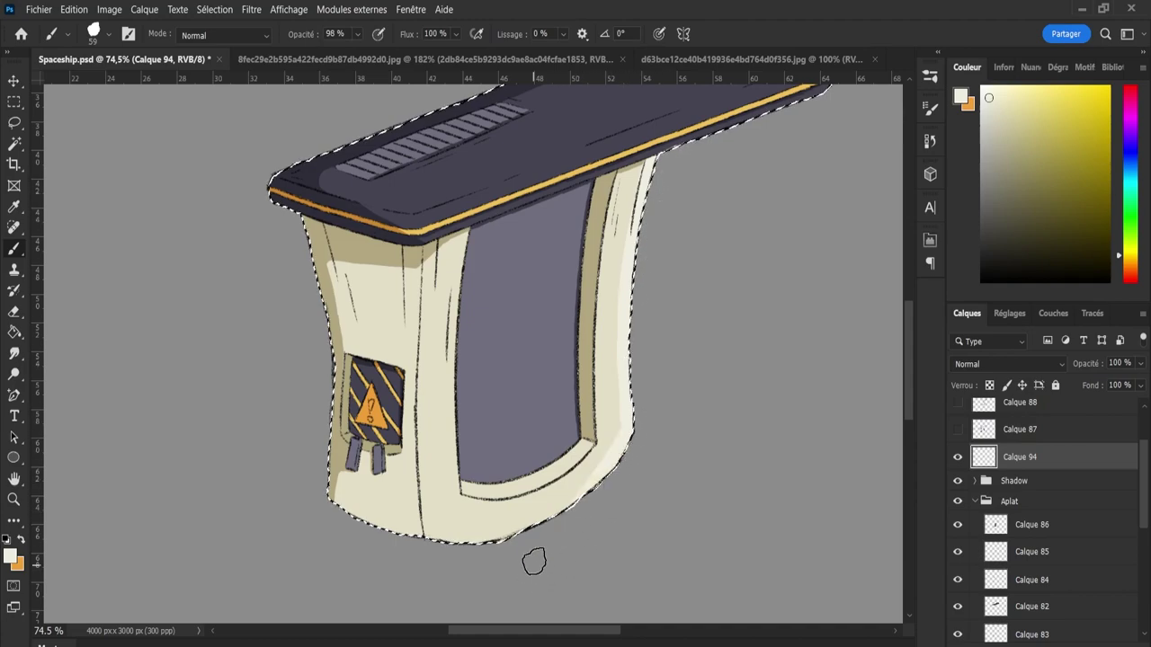
left_click_drag(637, 424, 548, 517)
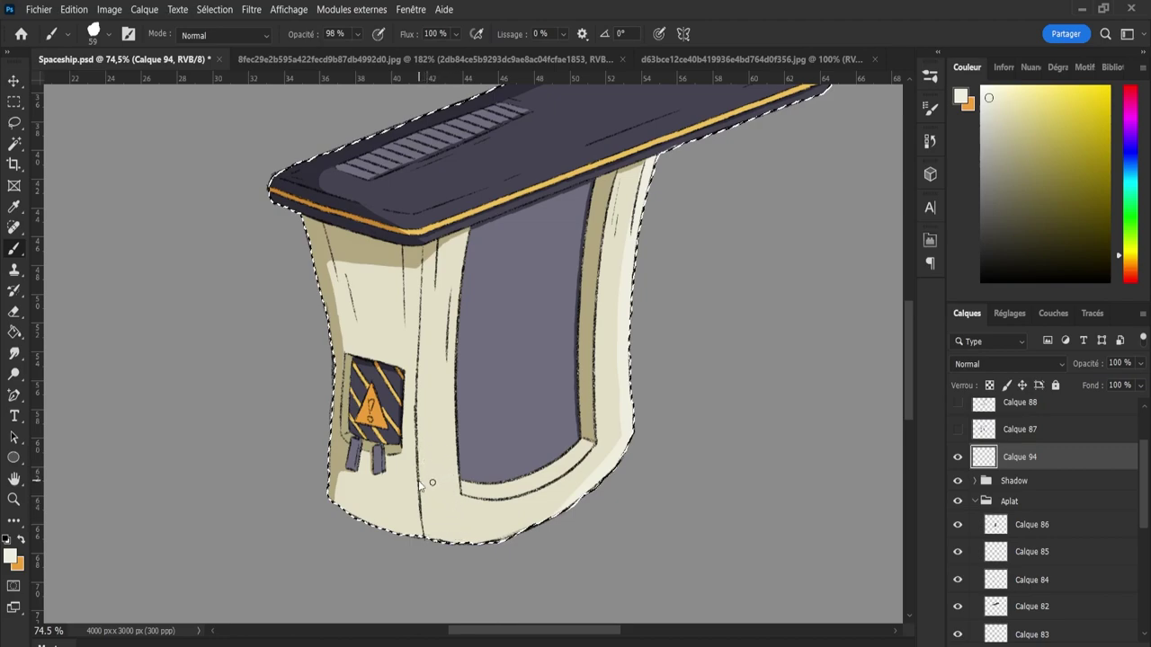
key("bracketleft")
key("bracketleft")
key("bracketleft")
left_click_drag(428, 539, 423, 457)
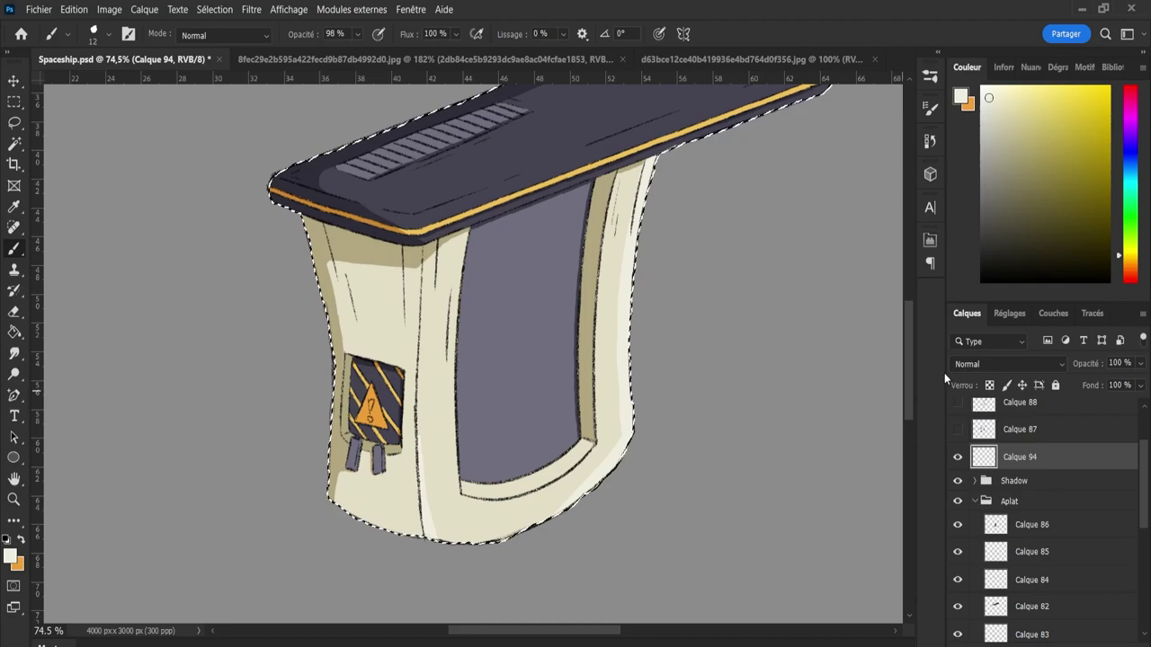
left_click_drag(910, 385, 909, 363)
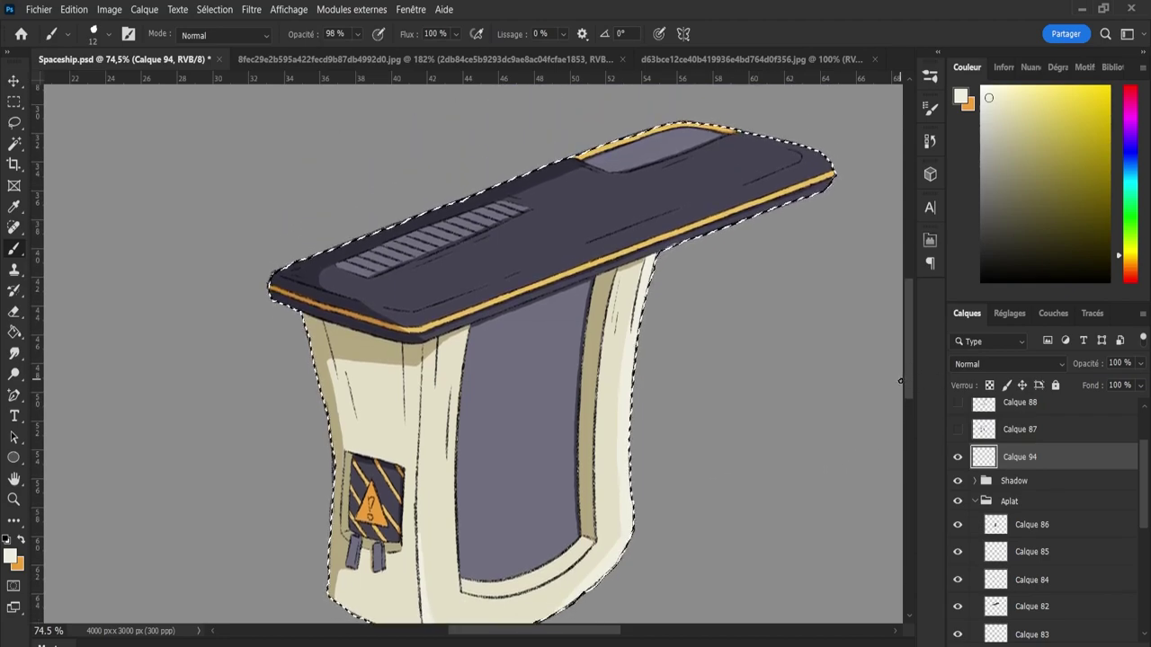
left_click(958, 458)
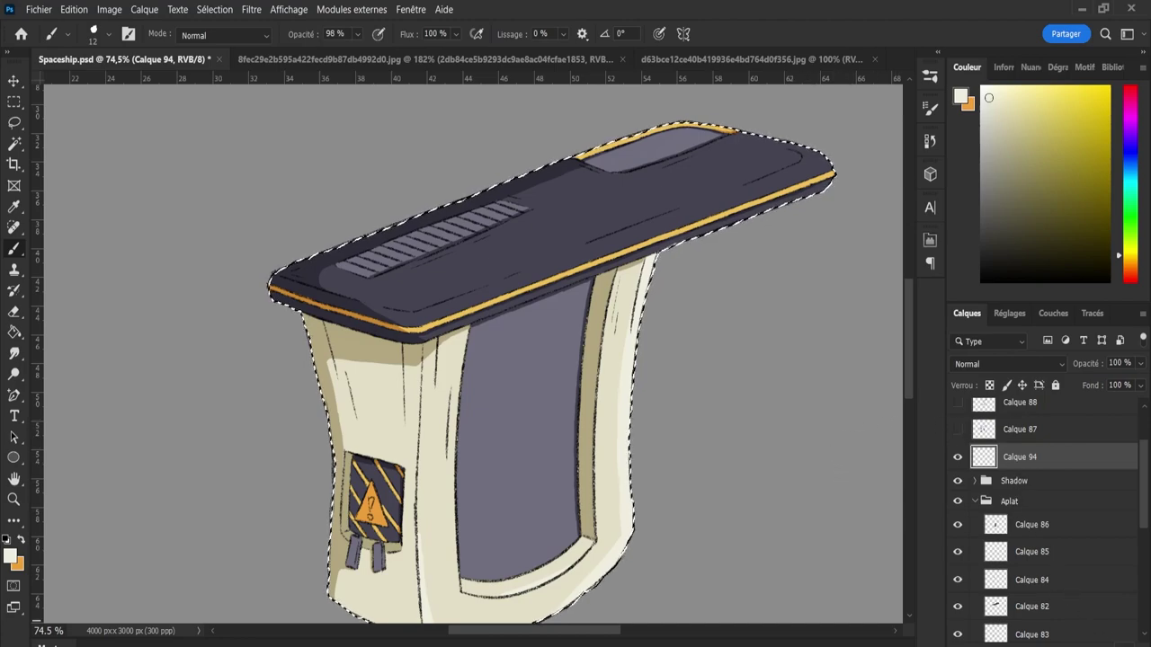
key("ctrl+shift+alt+n")
- Sample the top panel's dark purple and pick a slightly lighter shade
key("i")
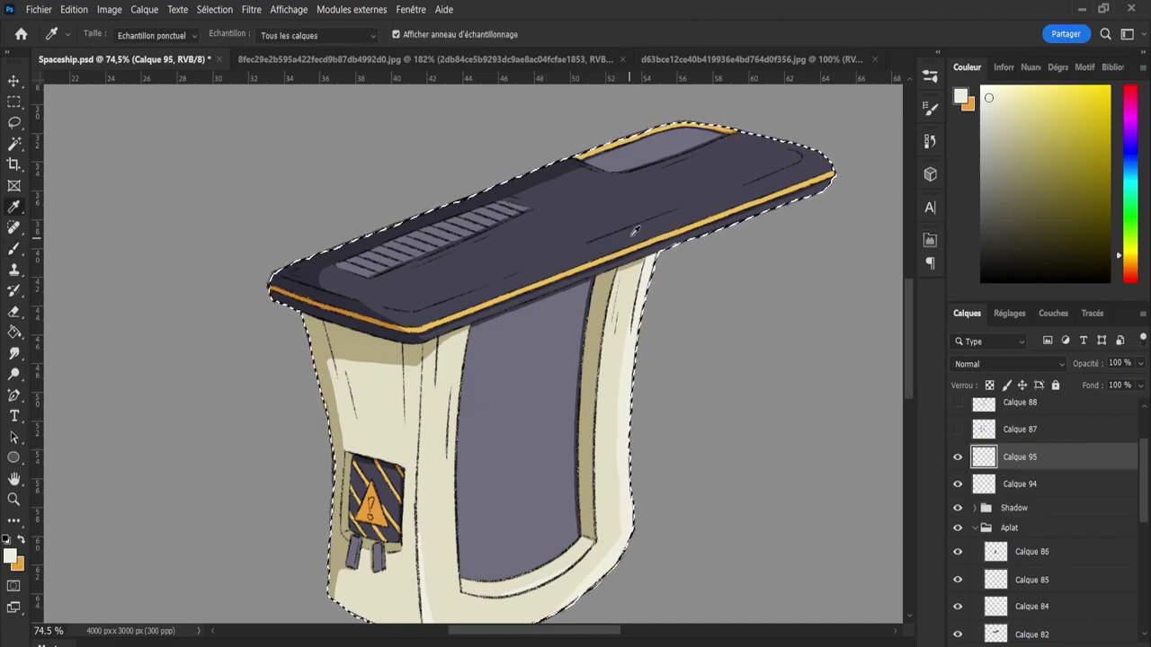
mouse_move(576, 220)
left_mouse_down()
mouse_move(564, 218)
mouse_move(605, 218)
left_mouse_up()
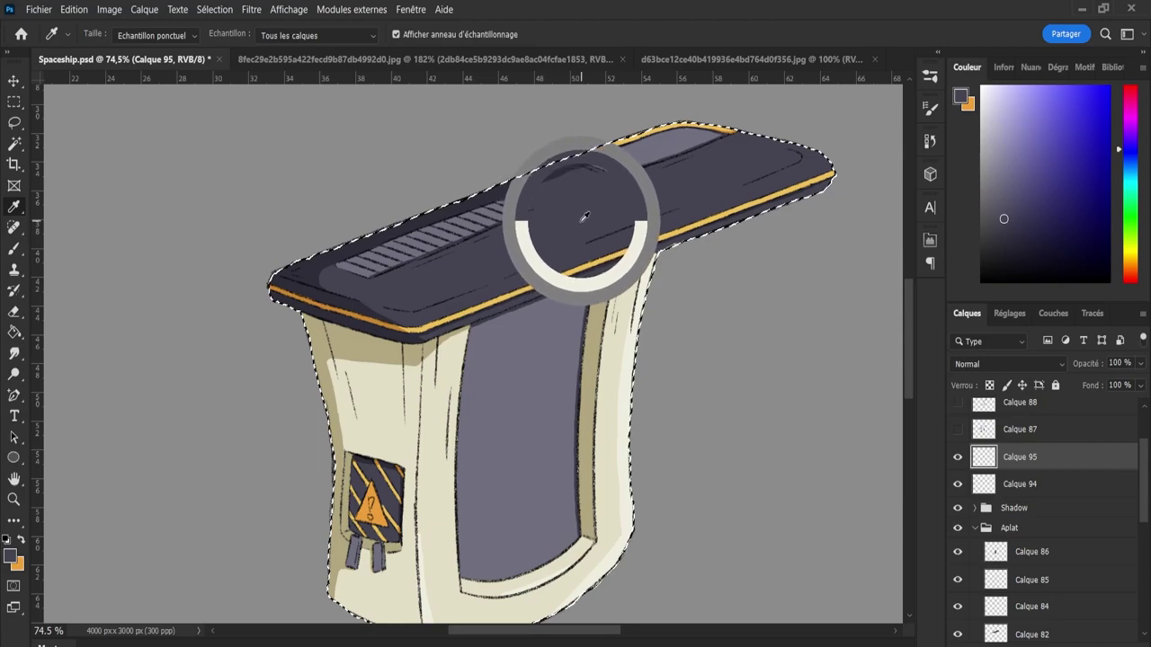
left_click_drag(1004, 218, 999, 191)
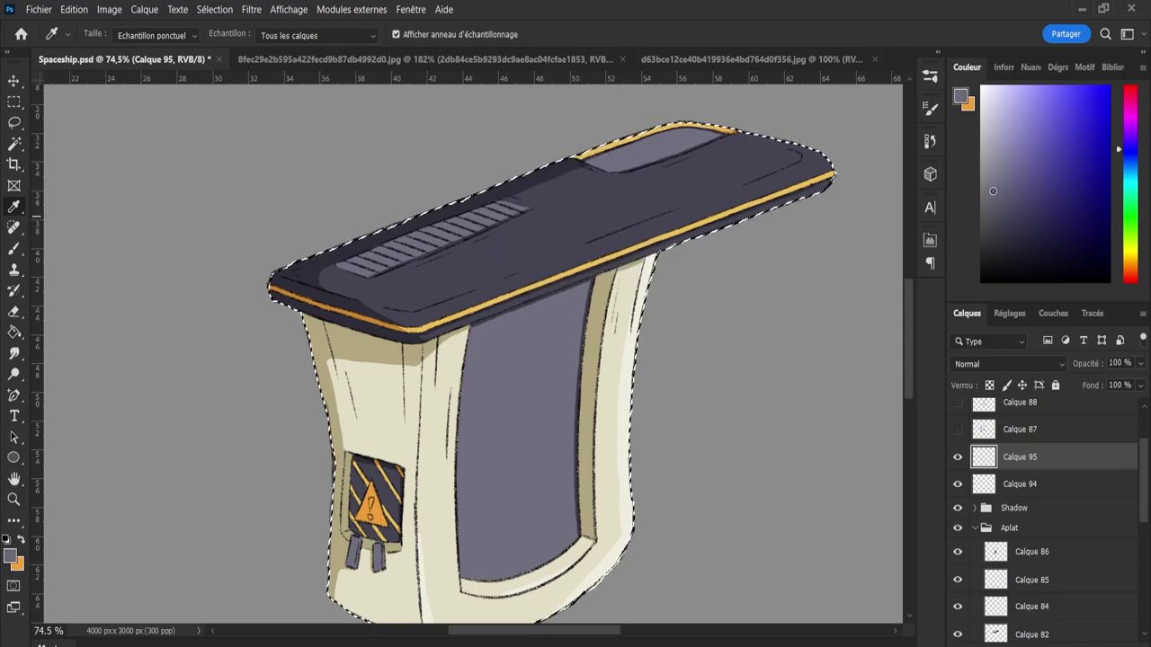
key("b")
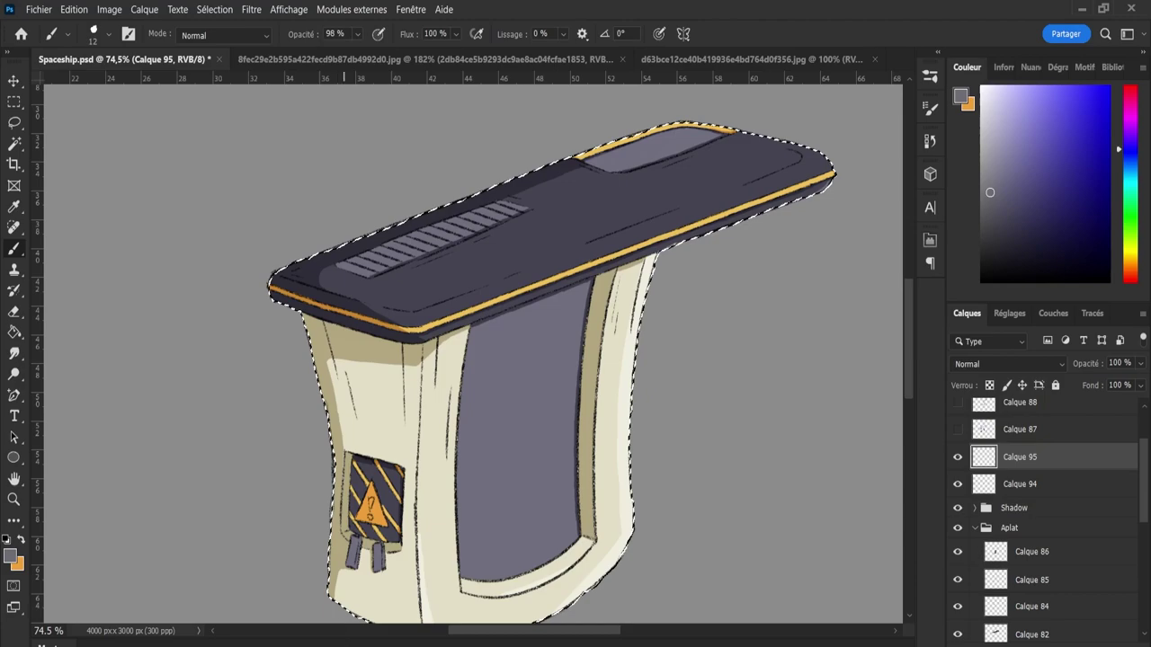
key("ctrl+d")
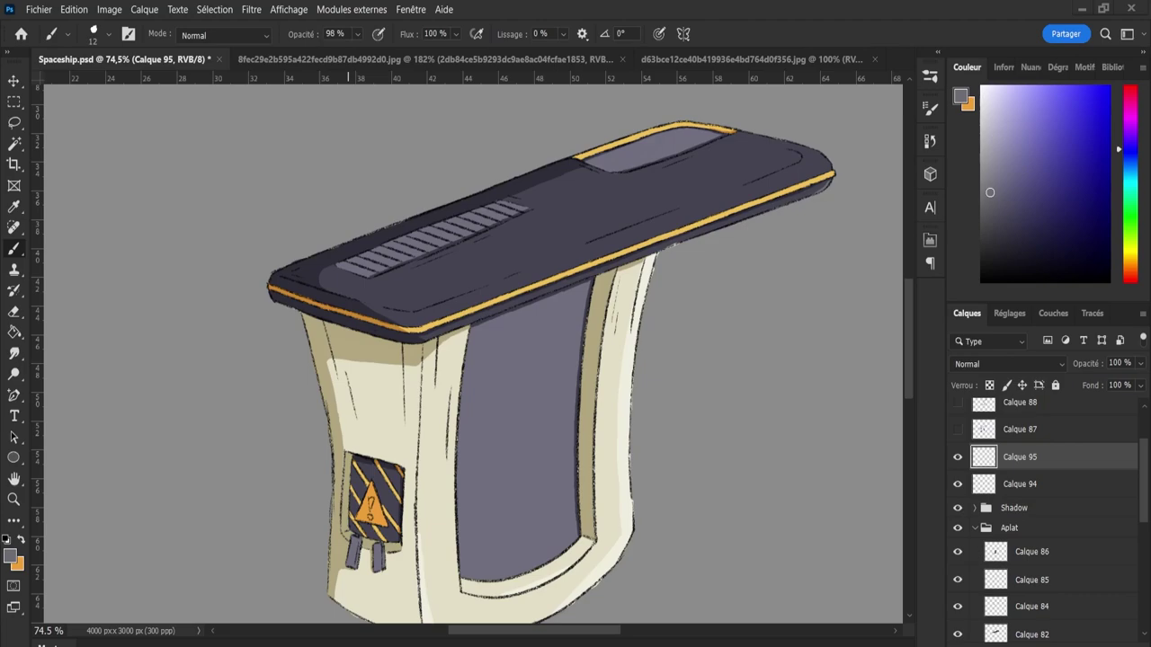
left_click(995, 551, "ctrl")
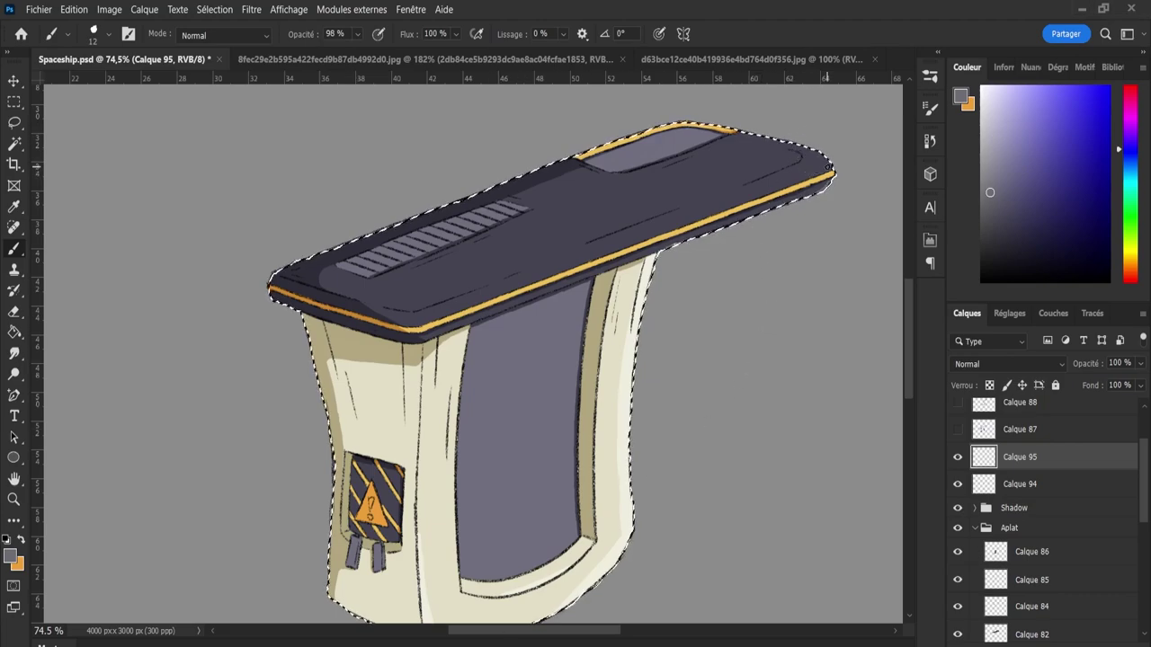
- Paint a lighter purple stroke along the panel's top edge above the gold trim
left_click_drag(824, 169, 653, 241)
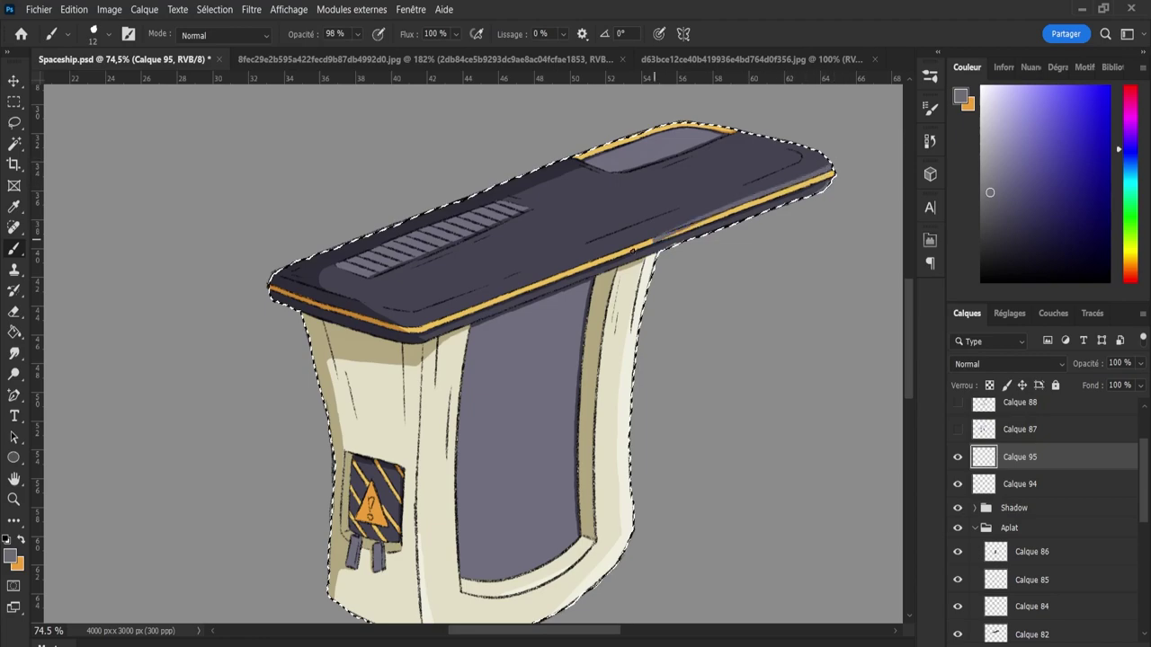
key("e")
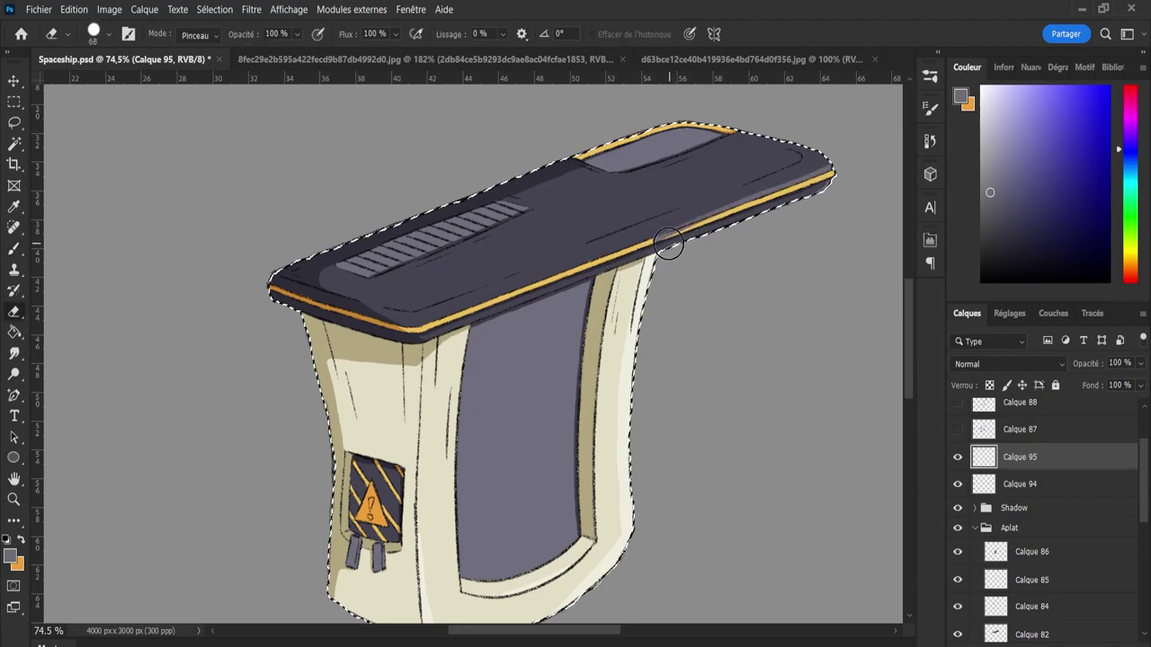
left_click_drag(690, 245, 728, 248)
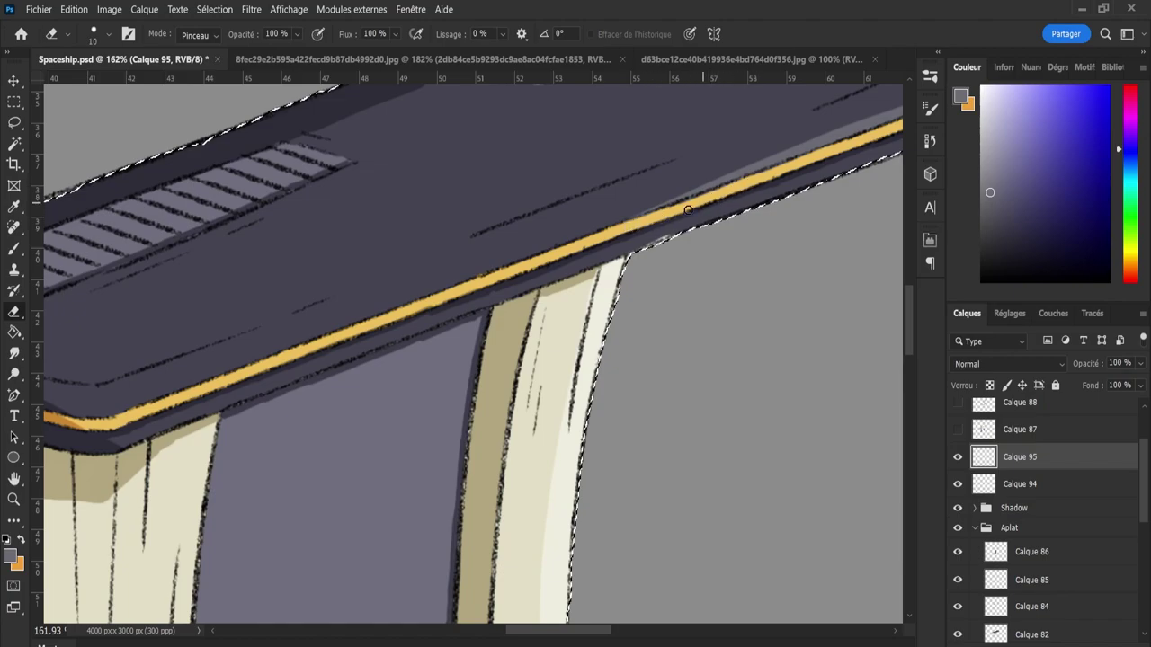
key("z")
left_click_drag(641, 237, 798, 178)
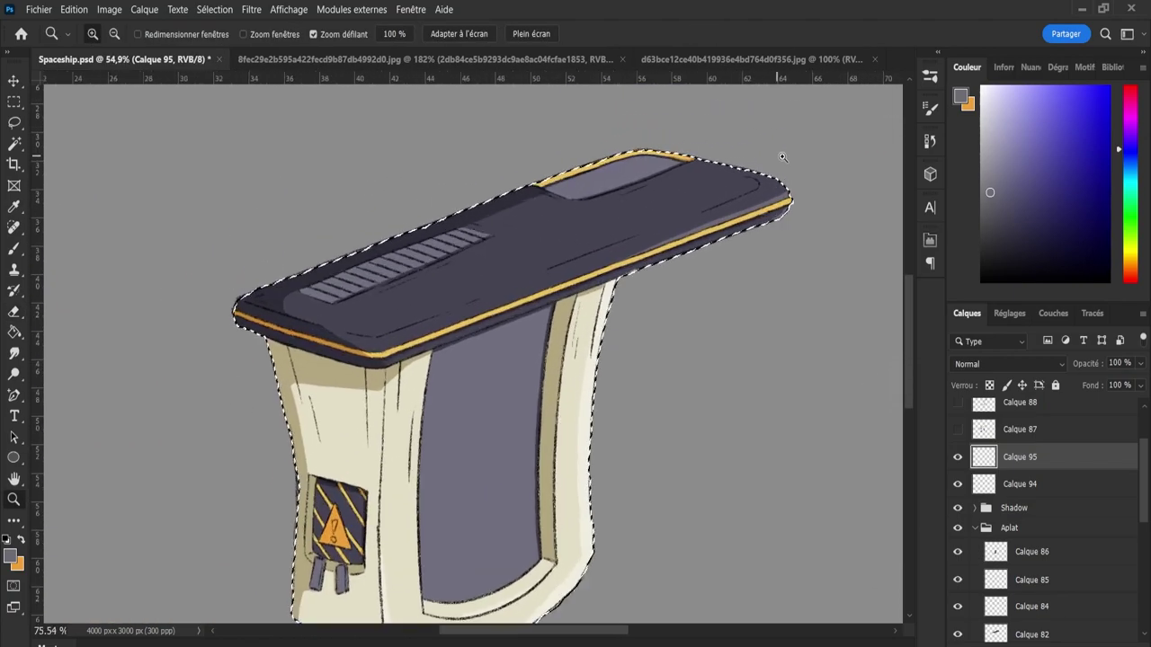
- With a size-19 brush, add a lighter highlight near the panel's right corner, trimming the top-edge stroke
key("b")
key("bracketright")
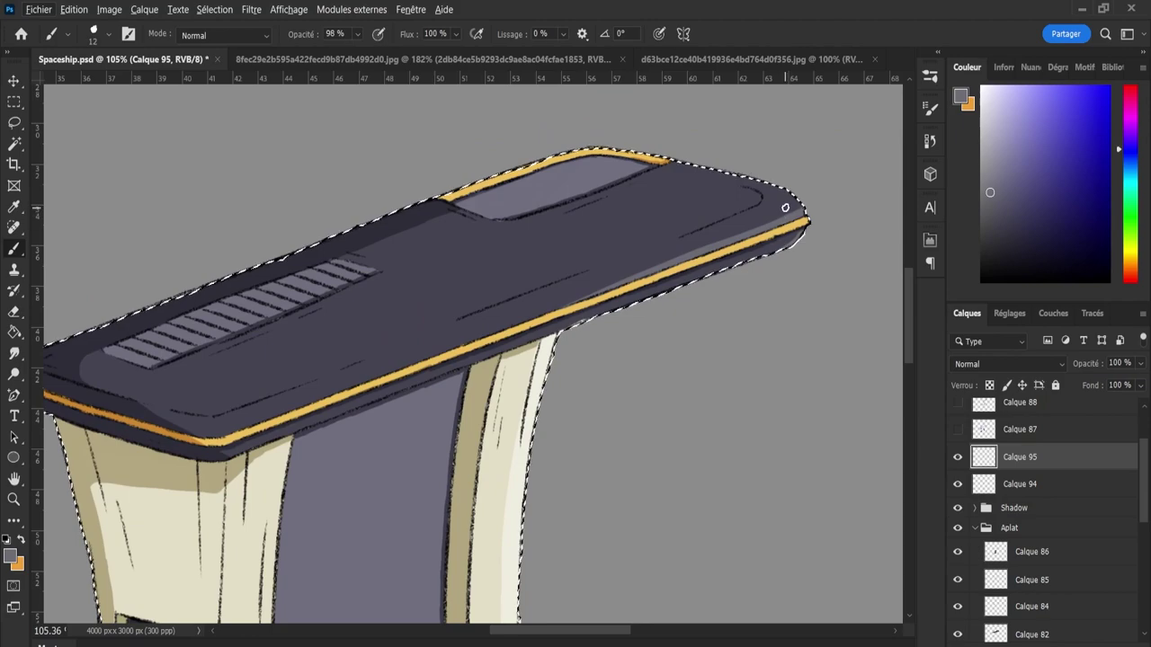
left_click_drag(785, 211, 777, 190)
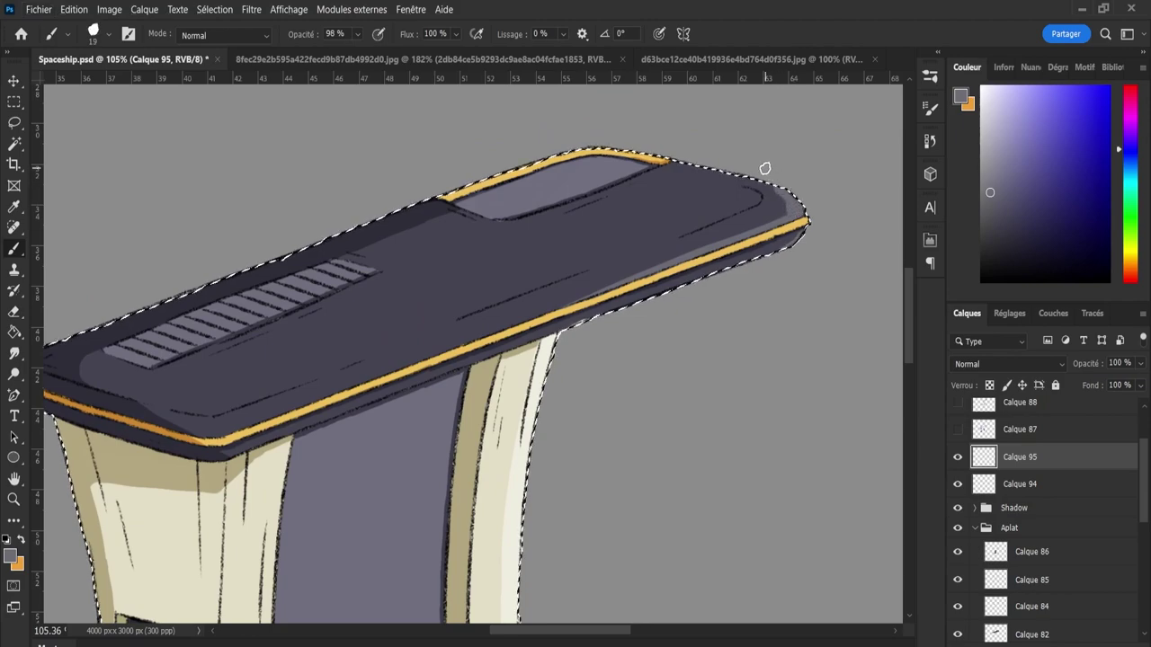
key("ctrl+d")
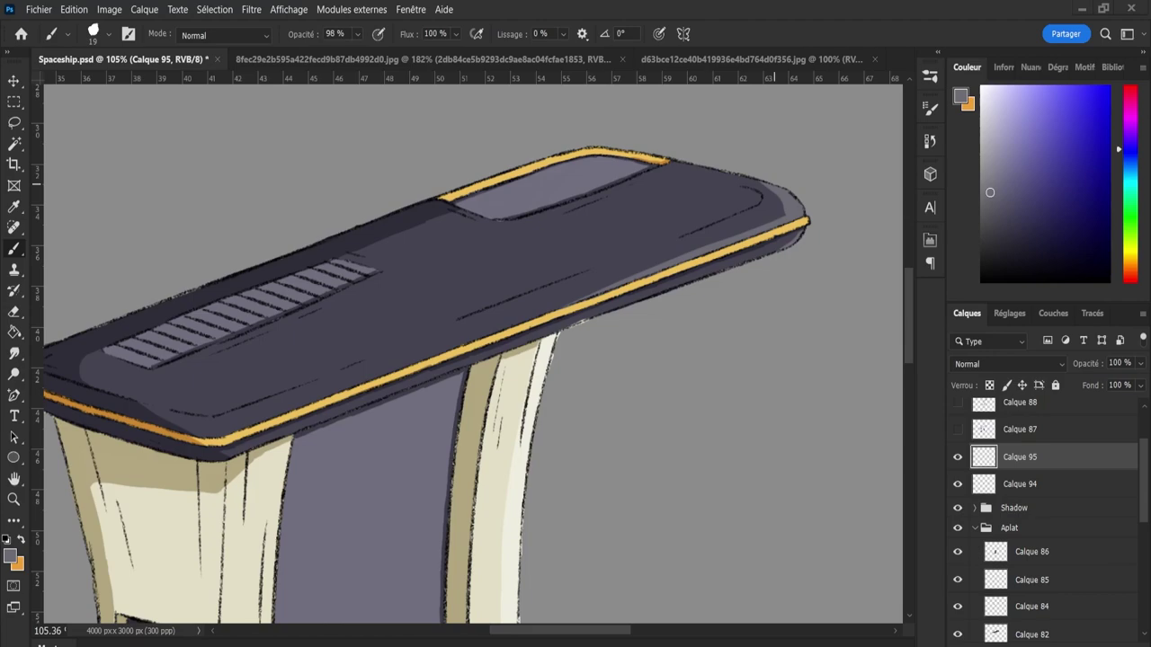
key("ctrl+shift+d")
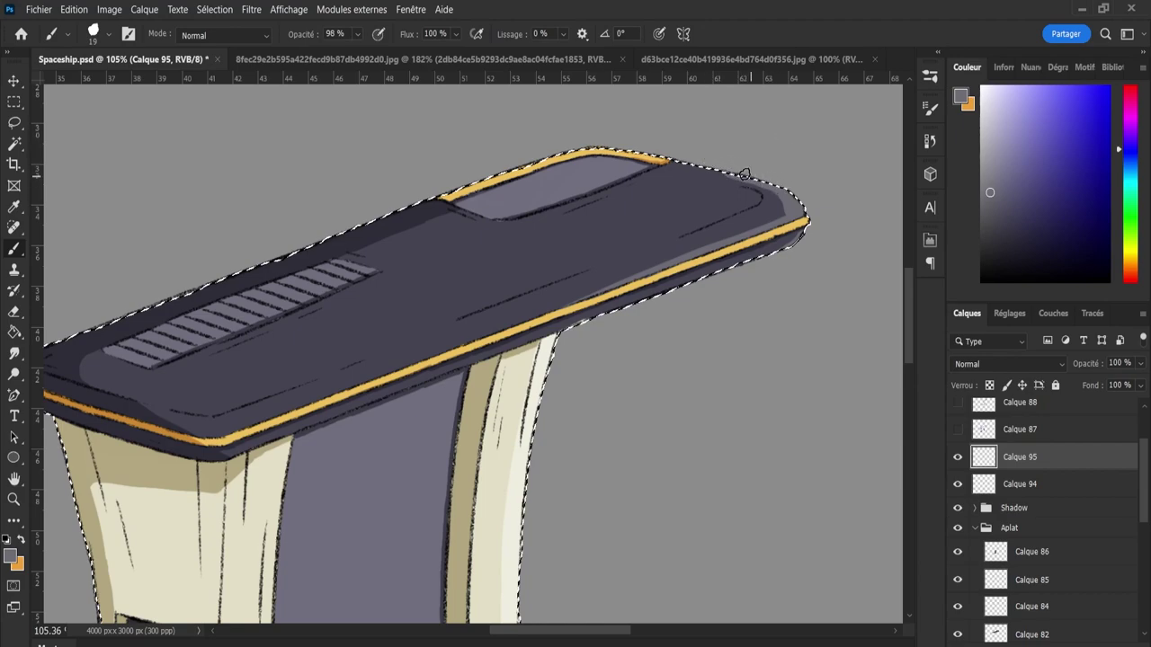
key("e")
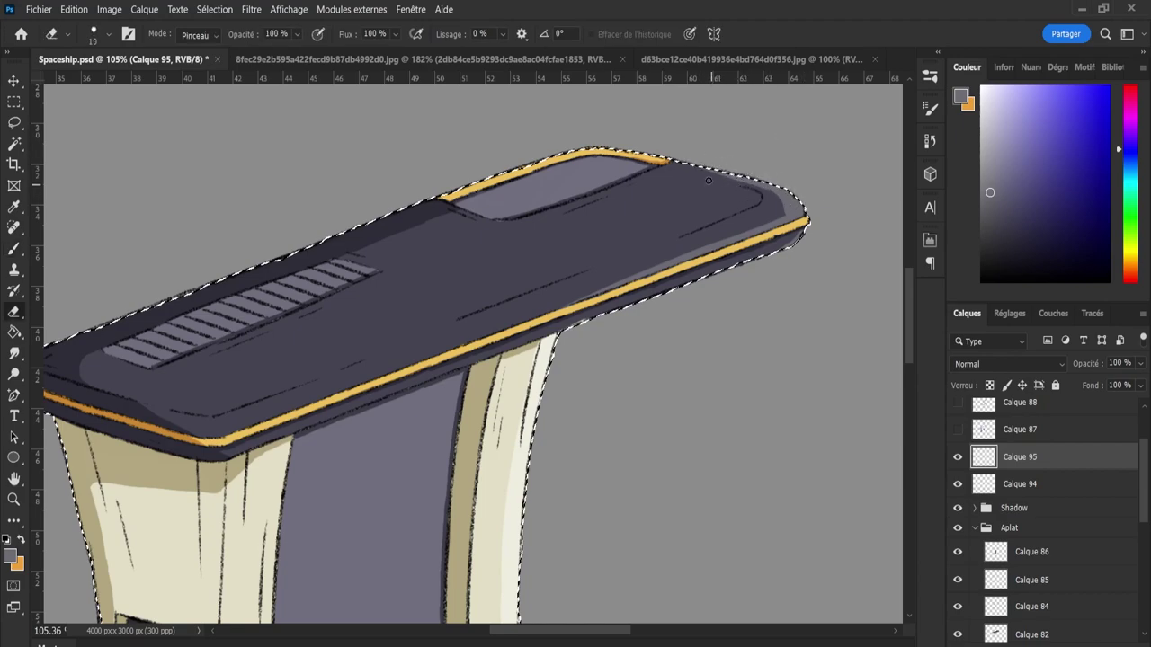
left_click_drag(722, 180, 767, 192)
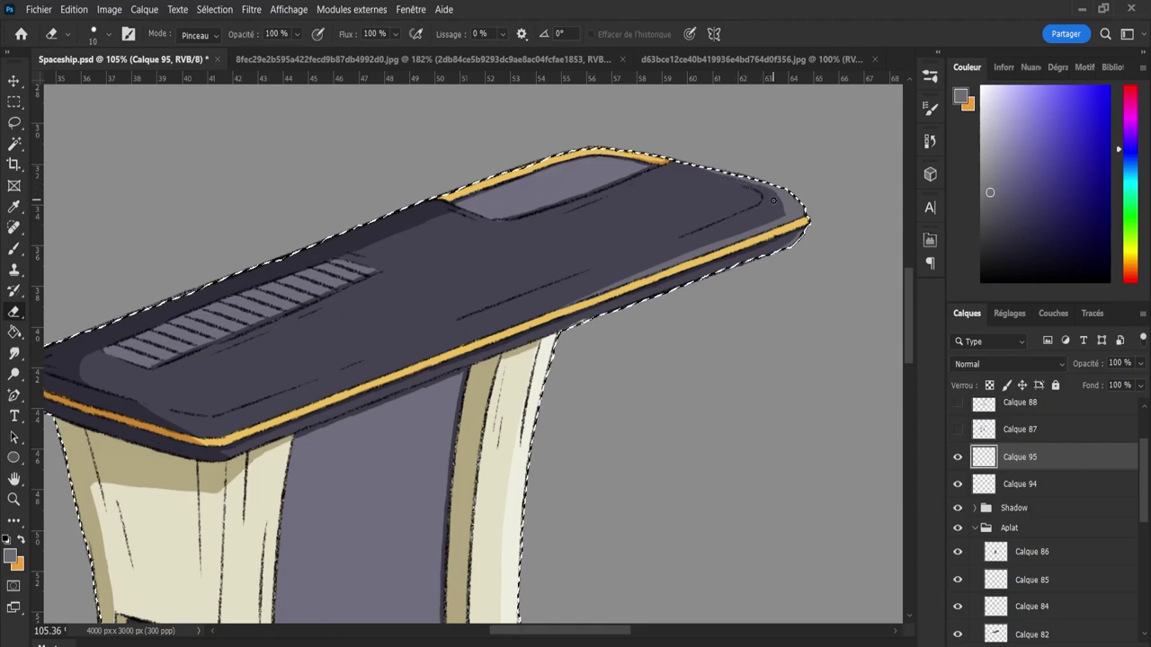
- Darken the panel's right tip and cover the brownish smudge near the trim with lighter grey
key("b")
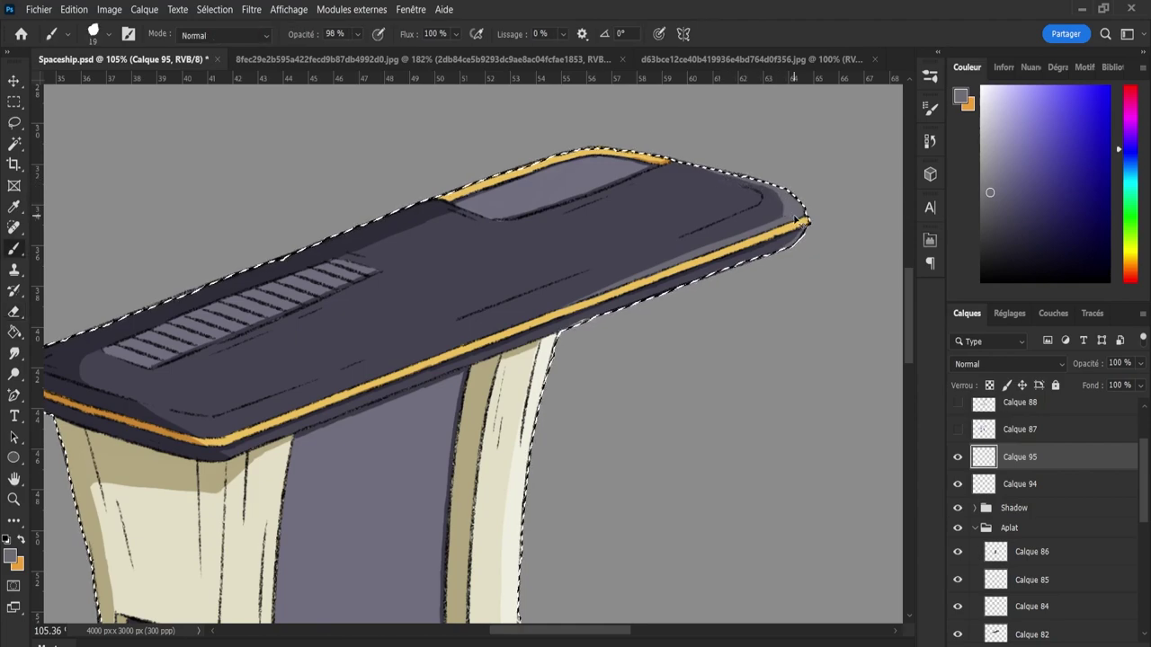
left_click_drag(799, 220, 793, 216)
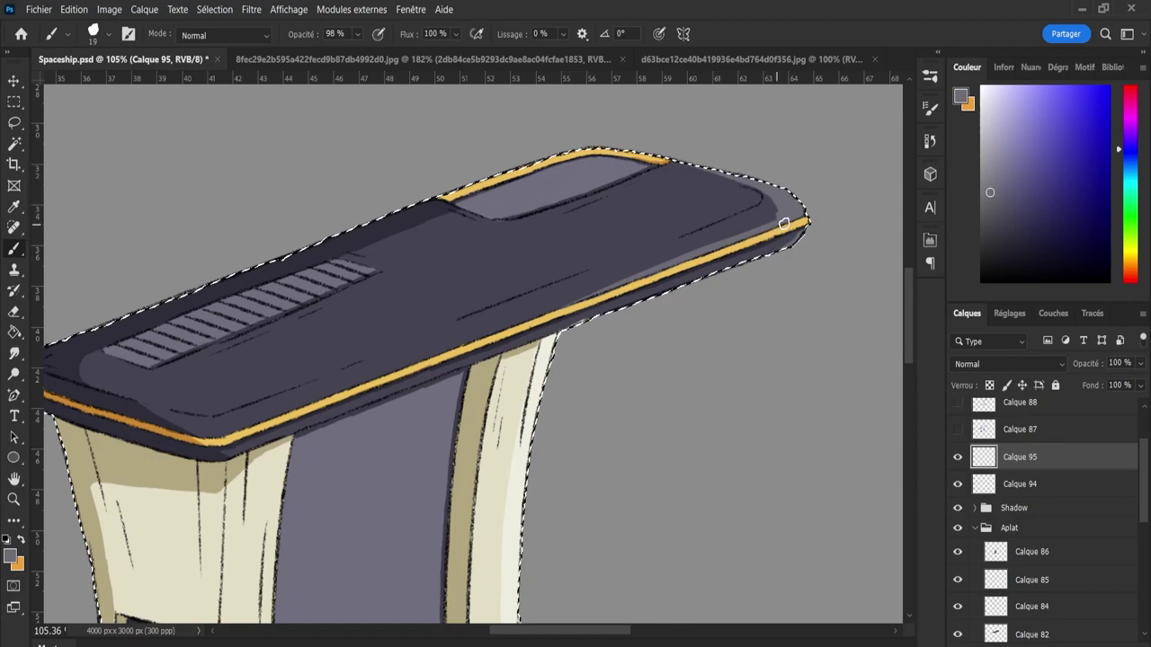
key("bracketleft")
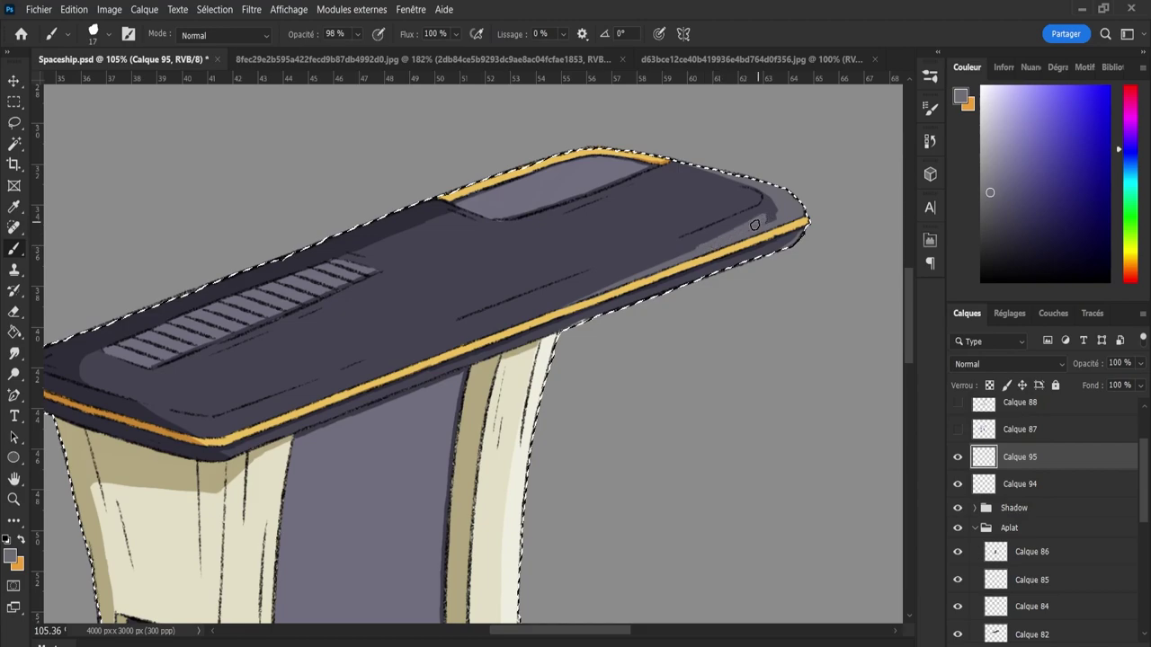
left_click_drag(751, 236, 715, 254)
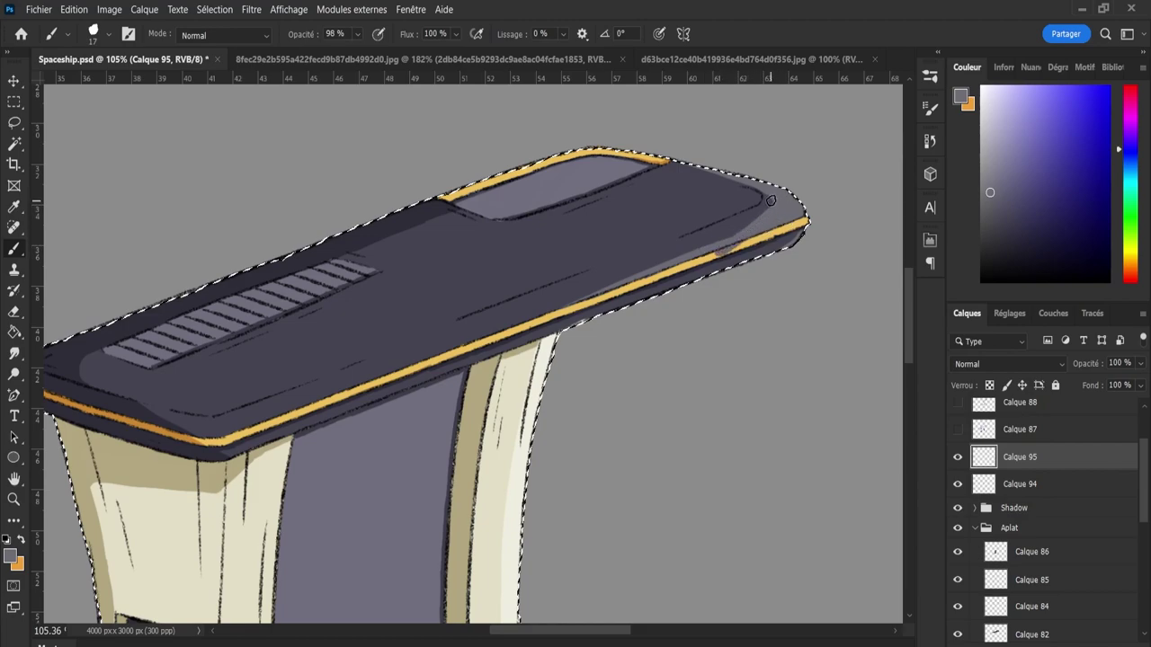
mouse_move(766, 212)
left_mouse_down()
mouse_move(532, 325)
mouse_move(732, 249)
left_mouse_up()
- Paint a faint stroke along the lower trim edge and add new layer Calque 96
key("e")
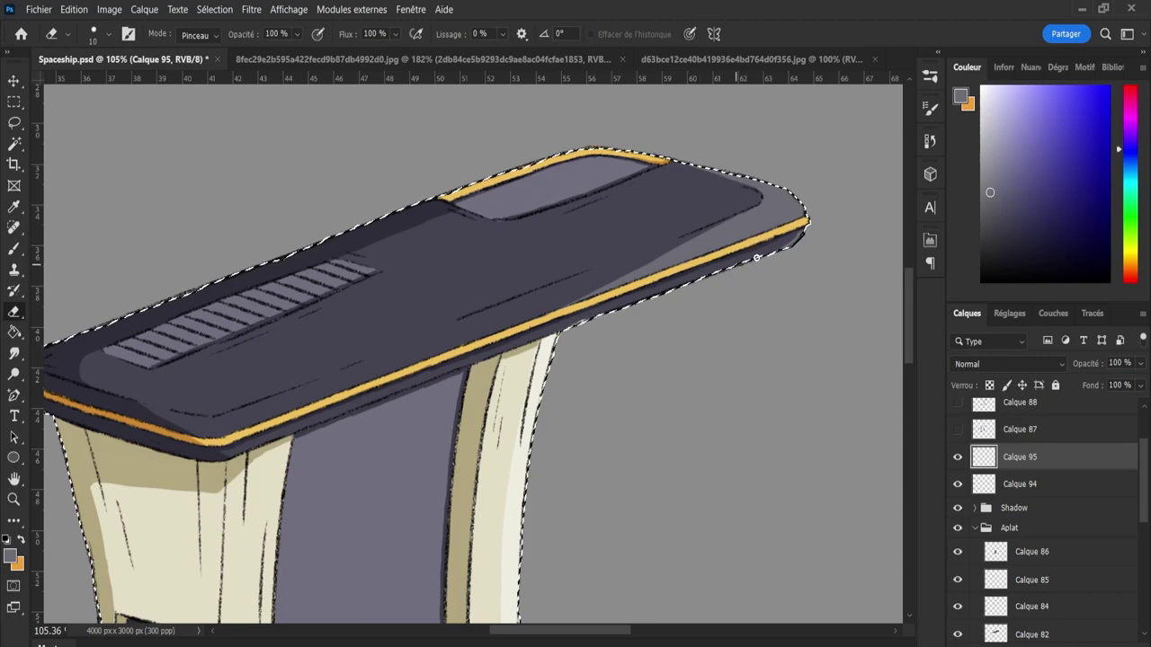
key("b")
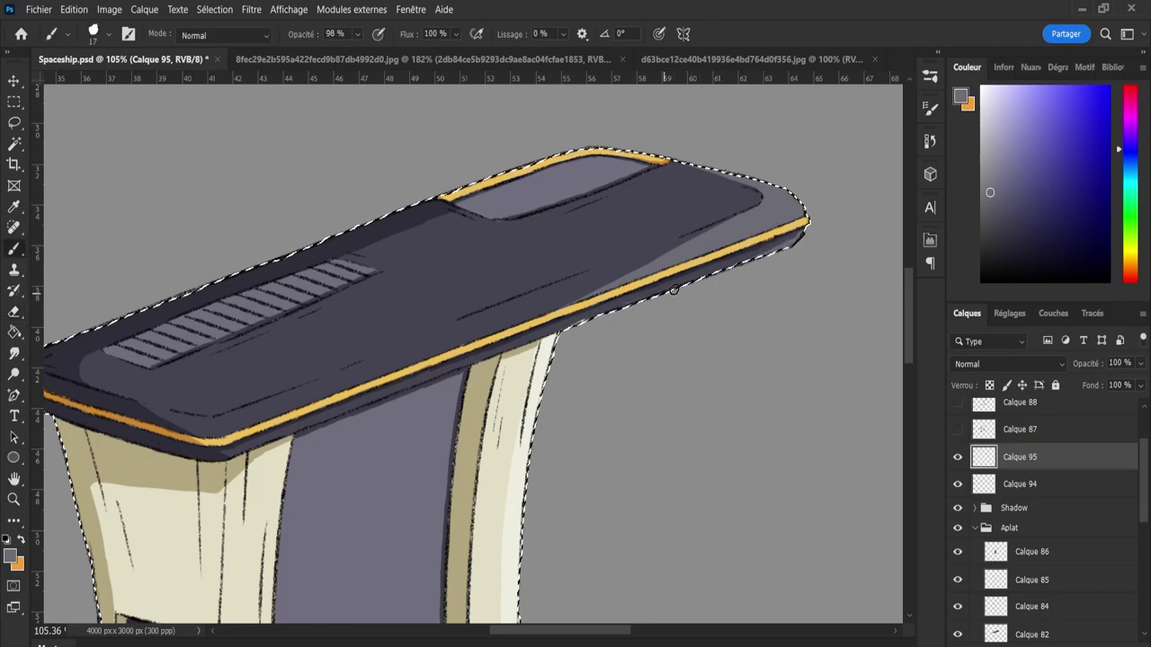
mouse_move(792, 245)
left_mouse_down()
mouse_move(663, 294)
mouse_move(823, 235)
mouse_move(744, 262)
left_mouse_up()
key("ctrl+d")
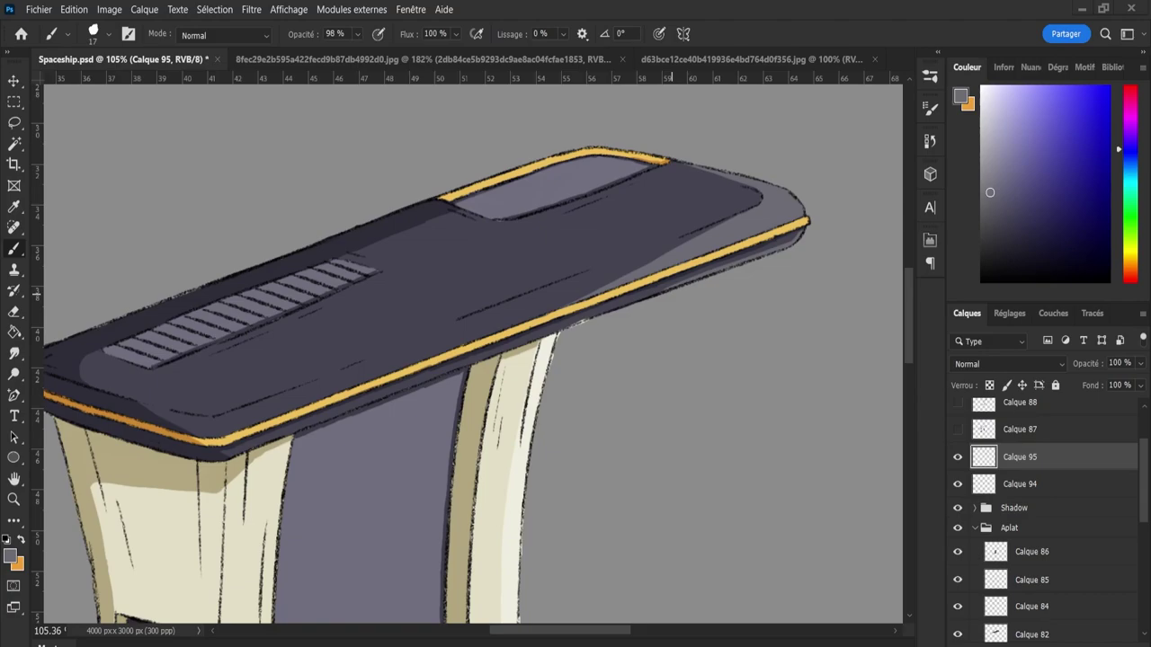
key("ctrl+shift+d")
scroll(570, 334, "down", 5)
scroll(585, 333, "up", 4)
- Sample the trim's orange, shift it toward yellow, and paint the gold trim at the panel tip
key("i")
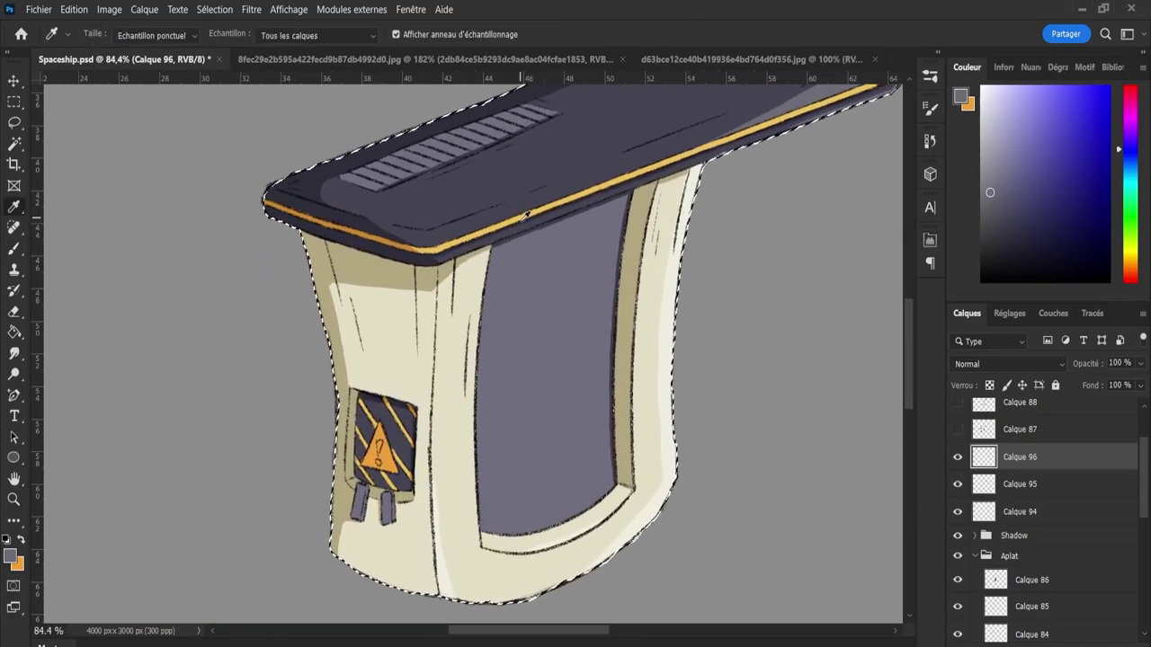
left_click(527, 216)
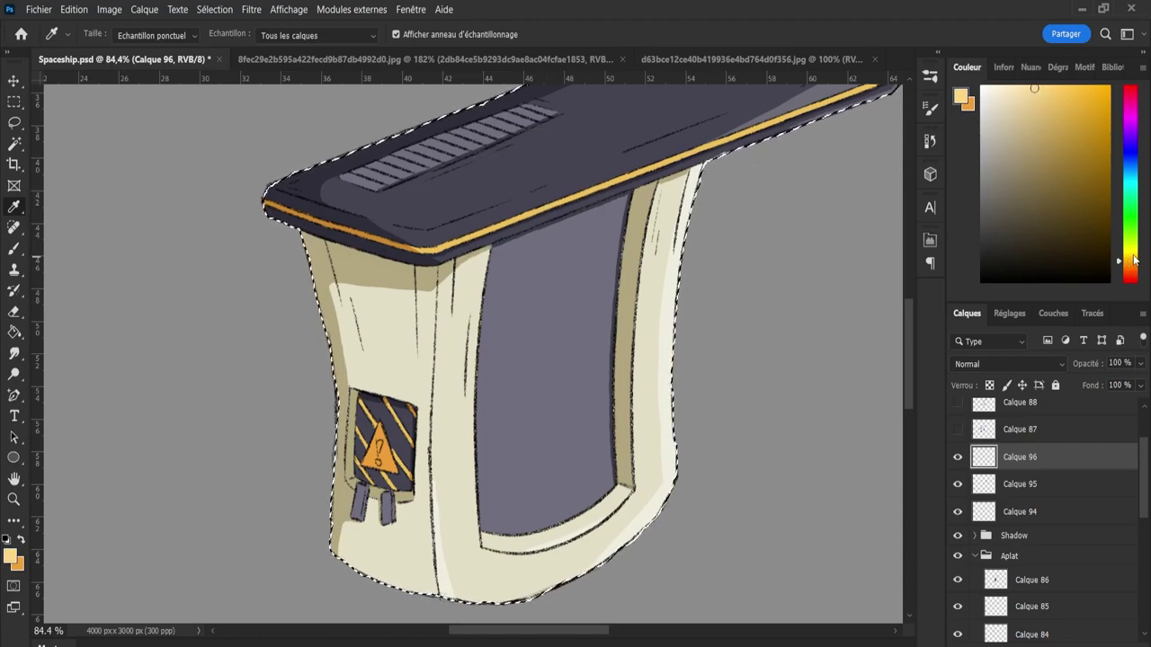
left_click(1135, 258)
key("z")
left_click_drag(769, 139, 837, 116)
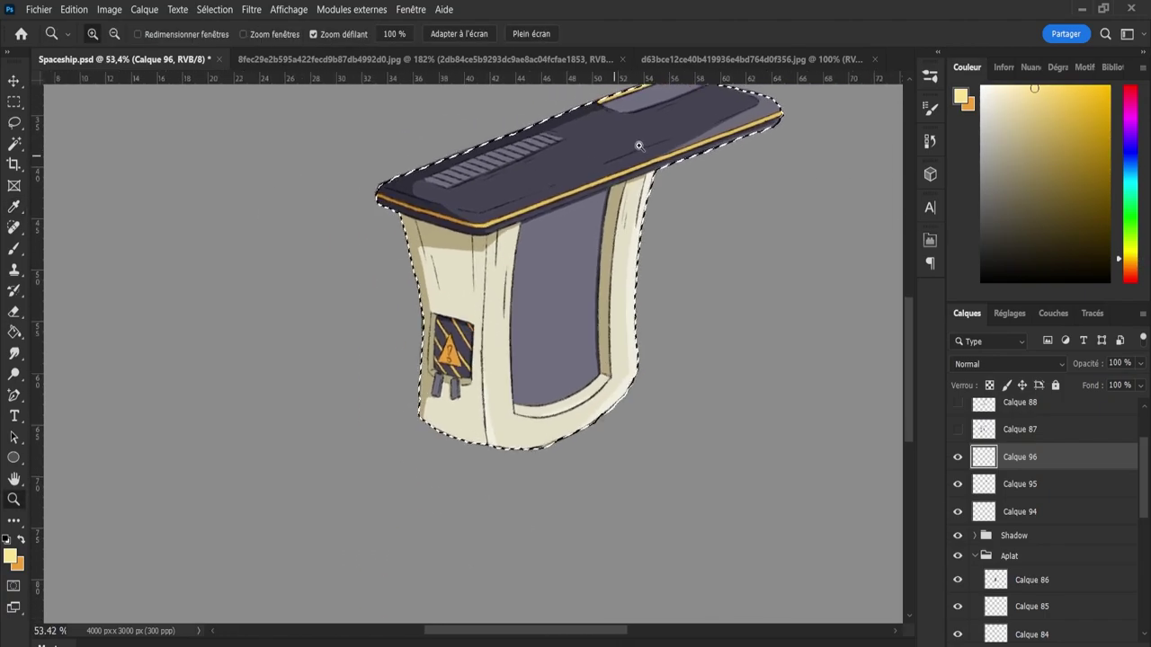
left_click_drag(760, 114, 814, 114)
key("b")
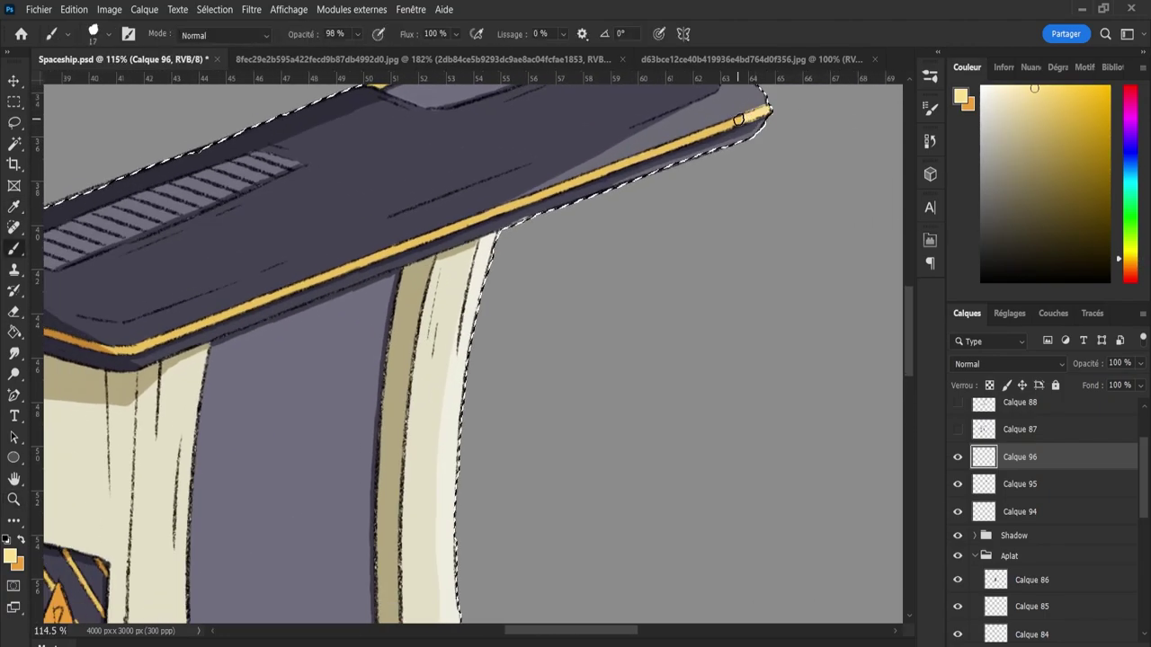
key("bracketleft")
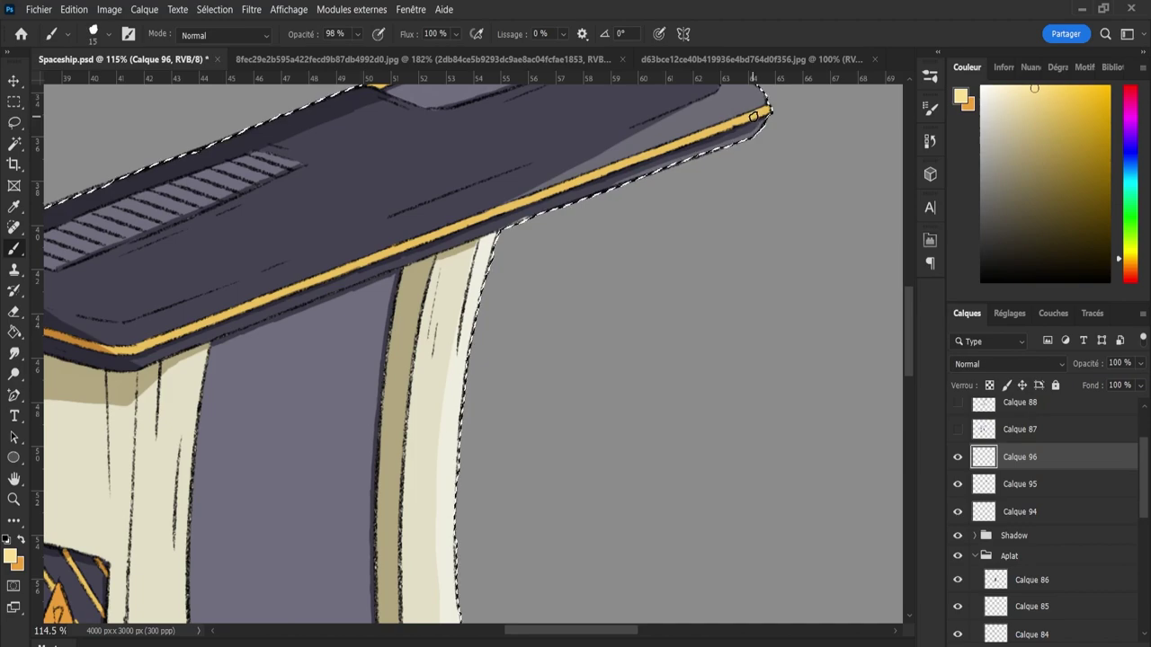
left_click(763, 112)
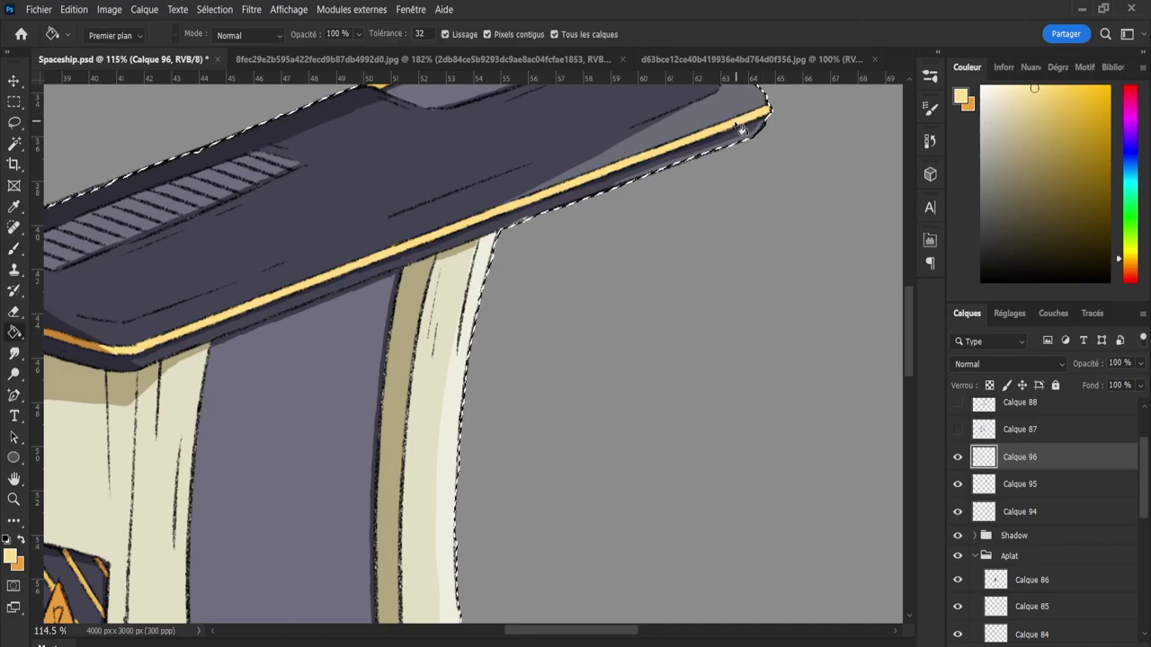
- Erase stray marks along the panel edge with a fine eraser, then deselect the part
key("z")
left_click_drag(719, 228, 693, 228)
key("e")
left_click(198, 309)
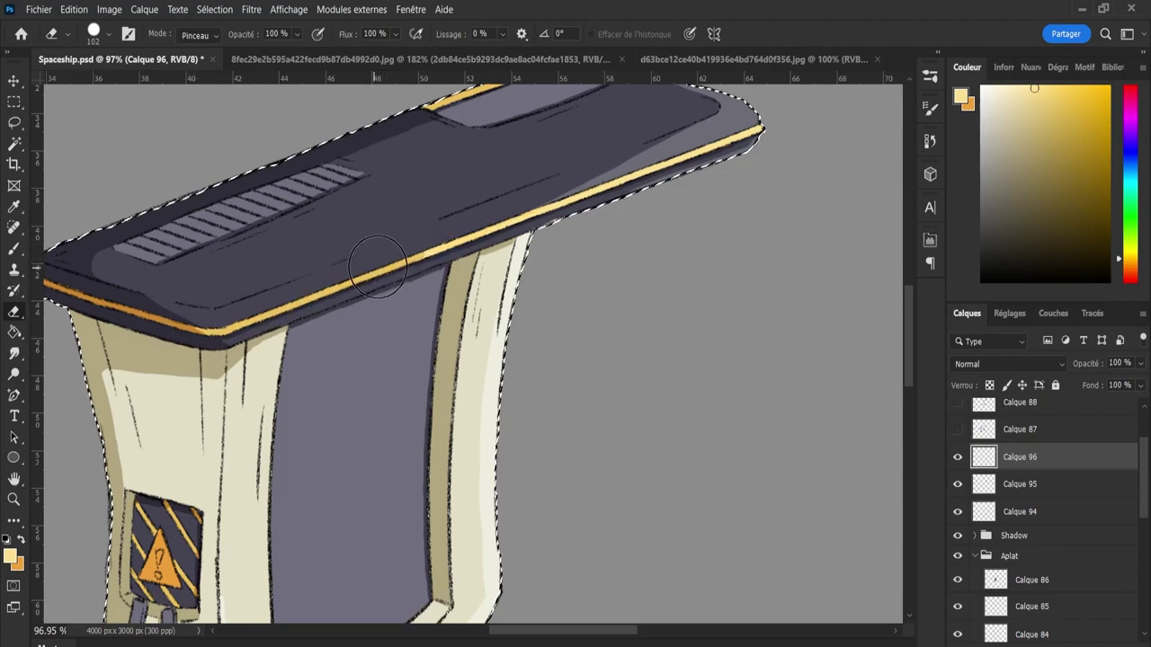
left_click(478, 224)
key("bracketleft")
key("bracketleft")
key("bracketleft")
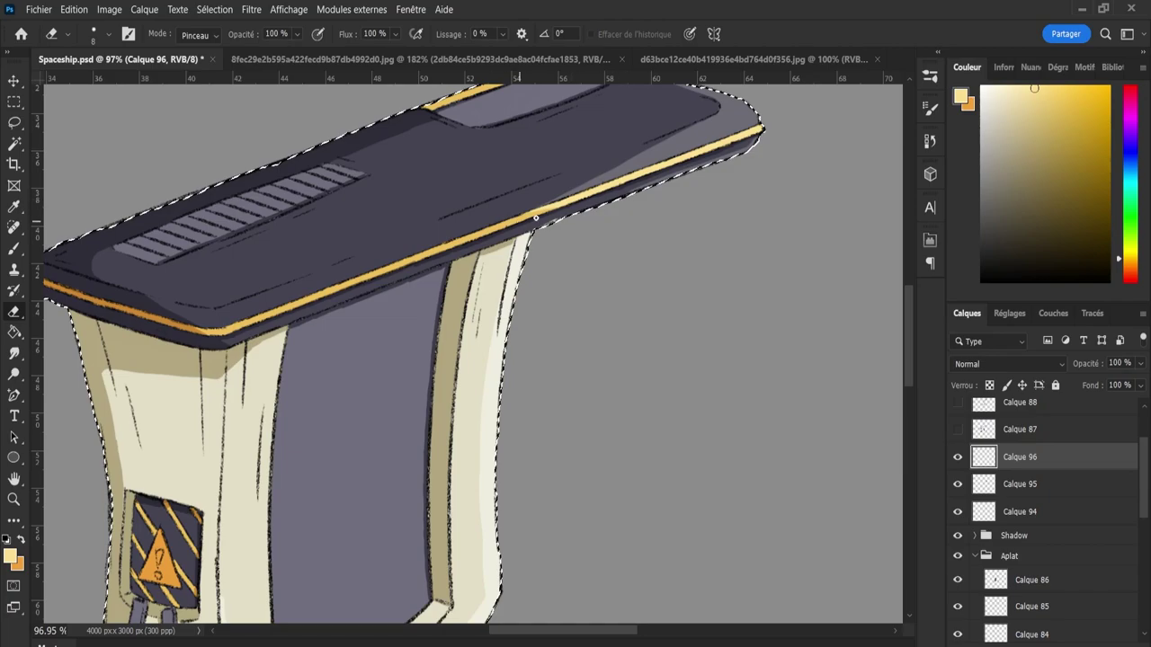
key("z")
mouse_move(761, 249)
left_mouse_down()
mouse_move(706, 255)
mouse_move(668, 177)
mouse_move(732, 134)
left_mouse_up()
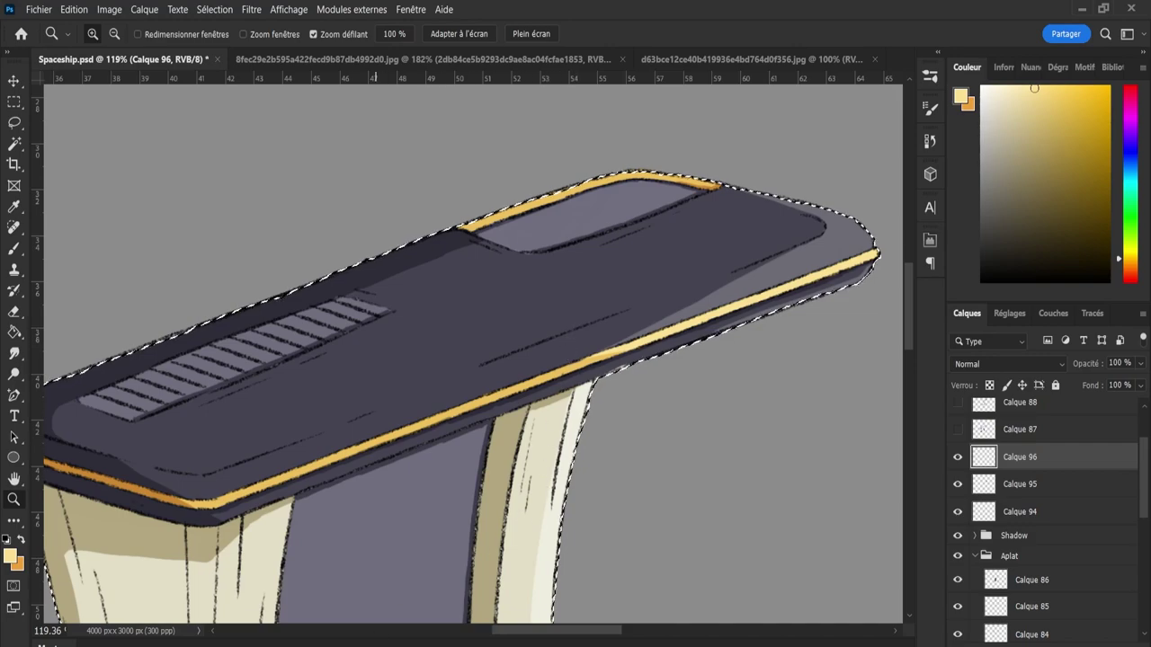
key("ctrl+d")
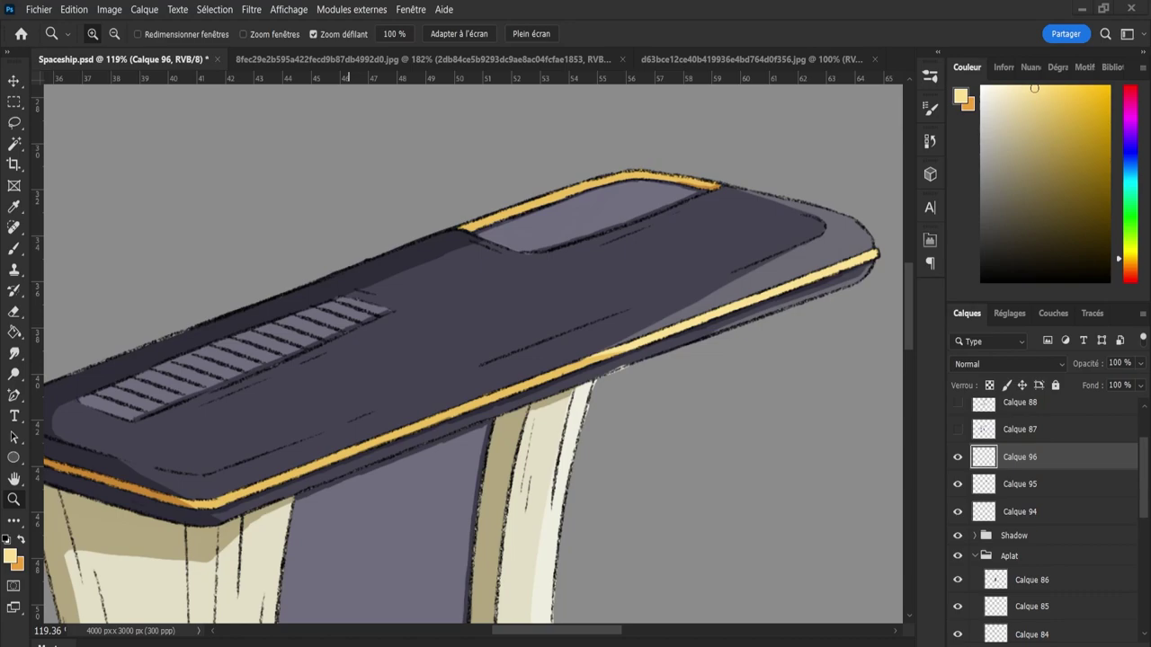
scroll(845, 360, "down", 3)
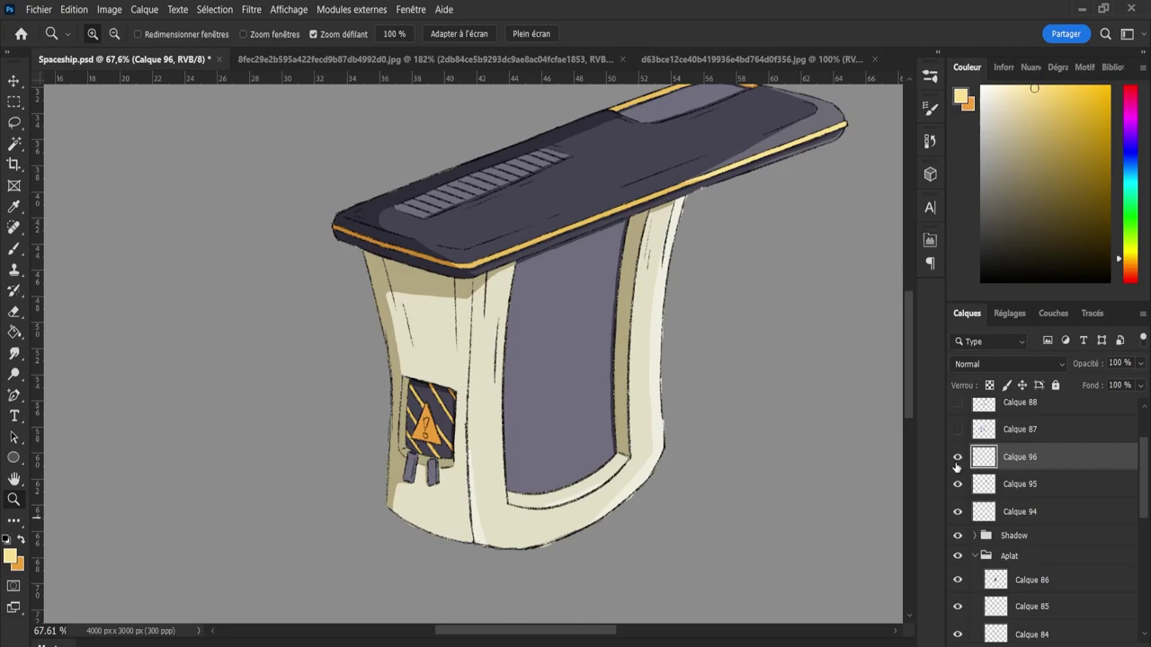
- Check Calque 94–96 and Calque 86 by toggling visibility, then add a new layer above Calque 86
left_click(957, 459)
left_click(957, 491)
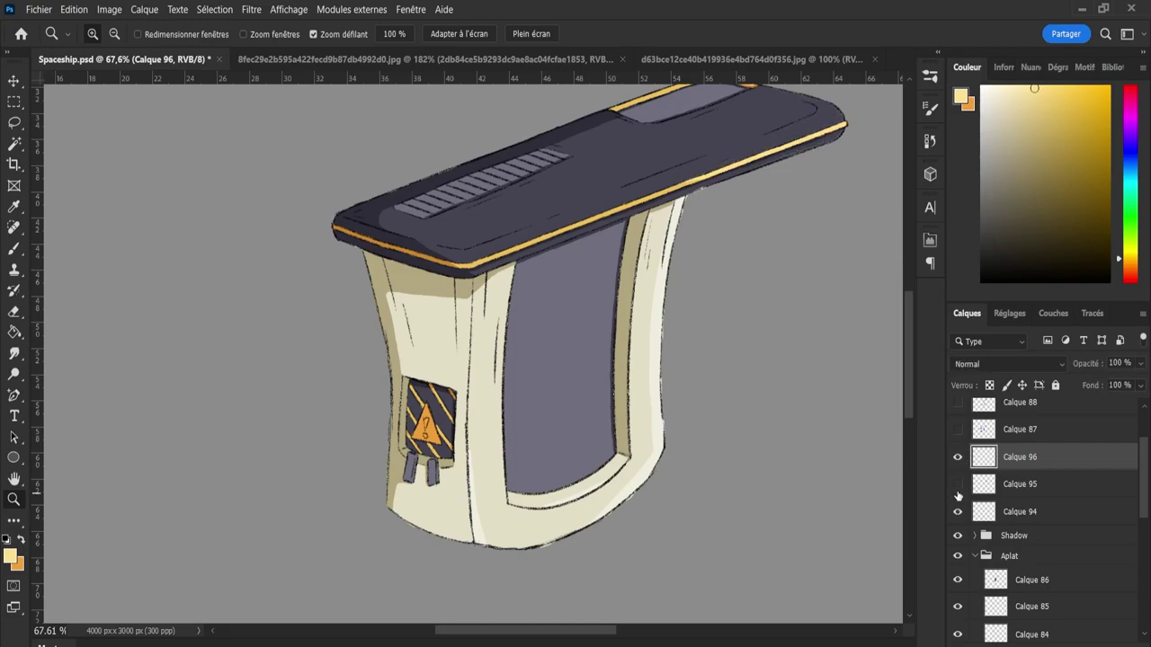
left_click(958, 514)
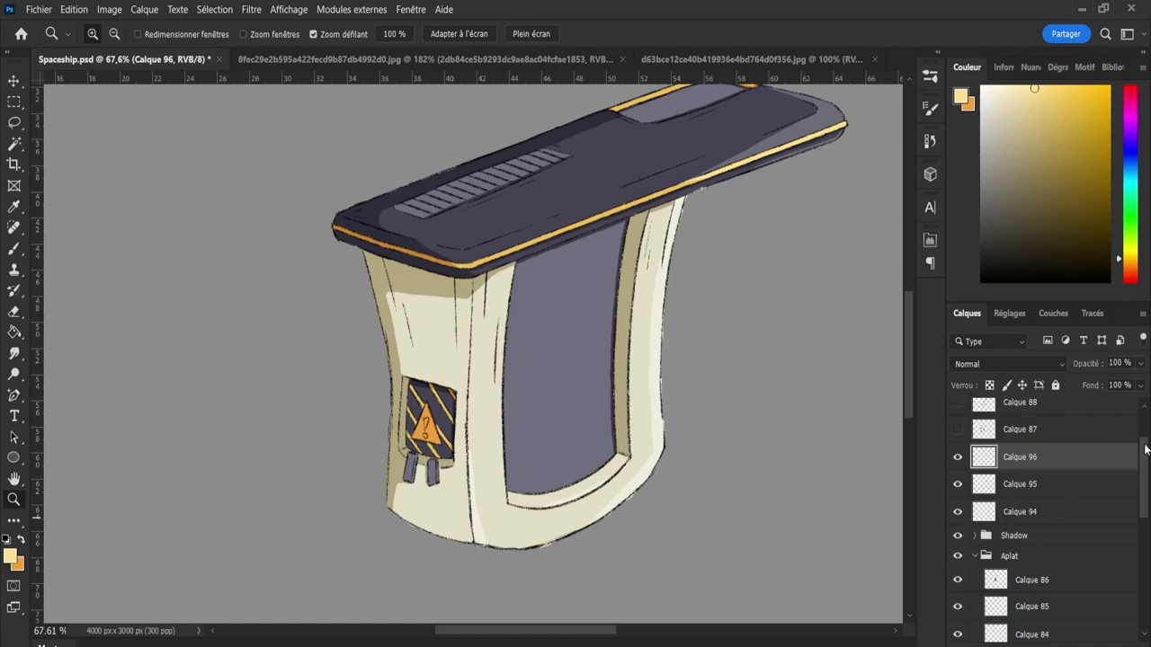
mouse_move(1145, 476)
left_mouse_down()
mouse_move(1143, 513)
mouse_move(1143, 501)
left_mouse_up()
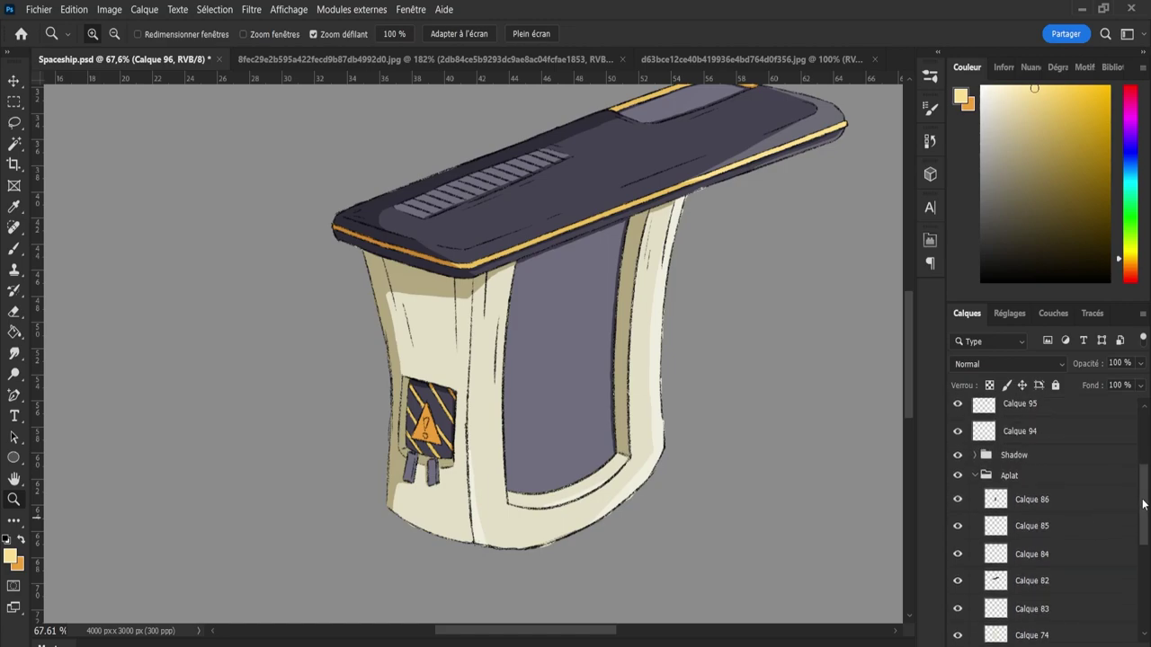
left_click(1003, 507)
left_click(957, 513)
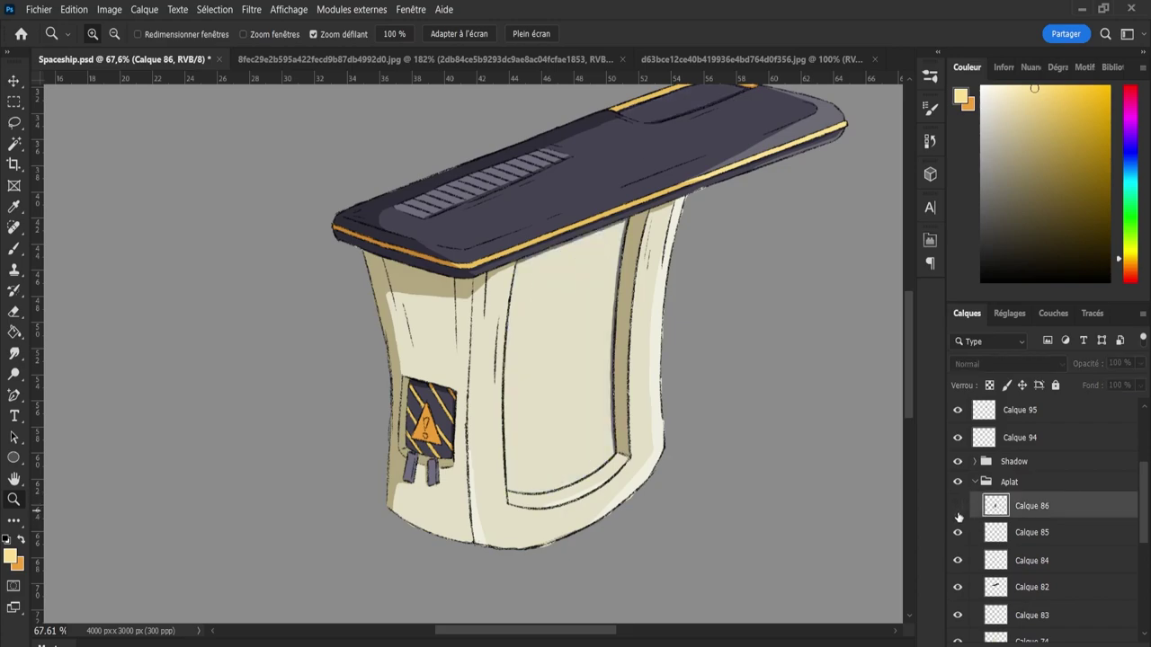
key("ctrl+shift+alt+n")
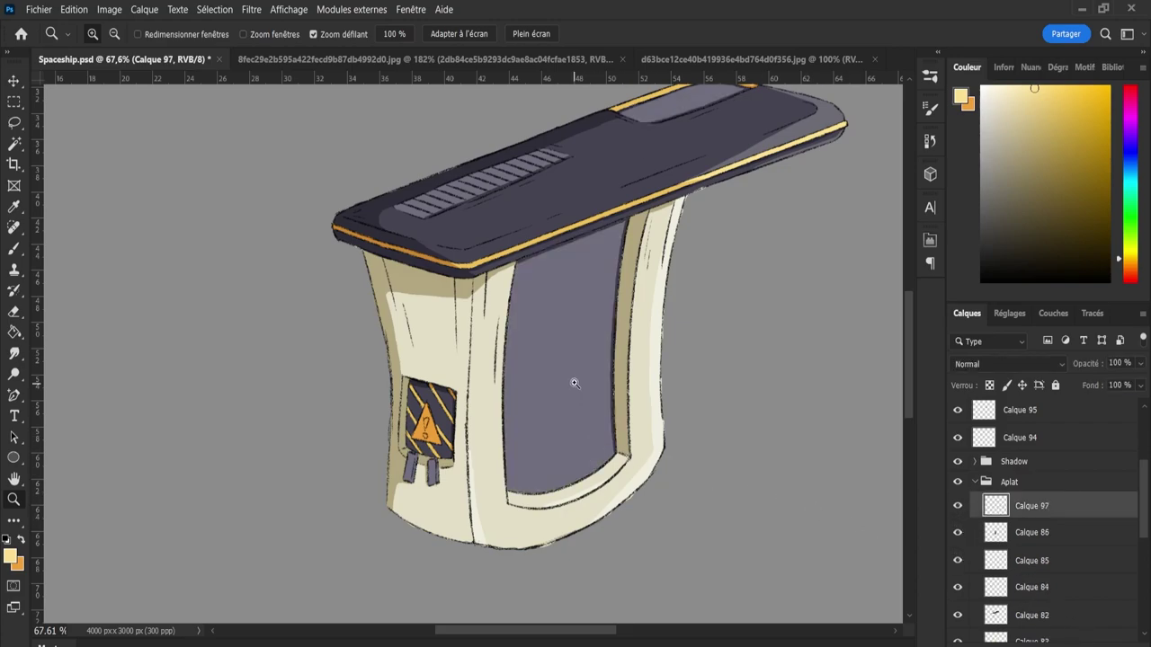
- Sample the glass panel's grey-purple and try light streaks across the glass, undoing them
key("i")
left_click(586, 364)
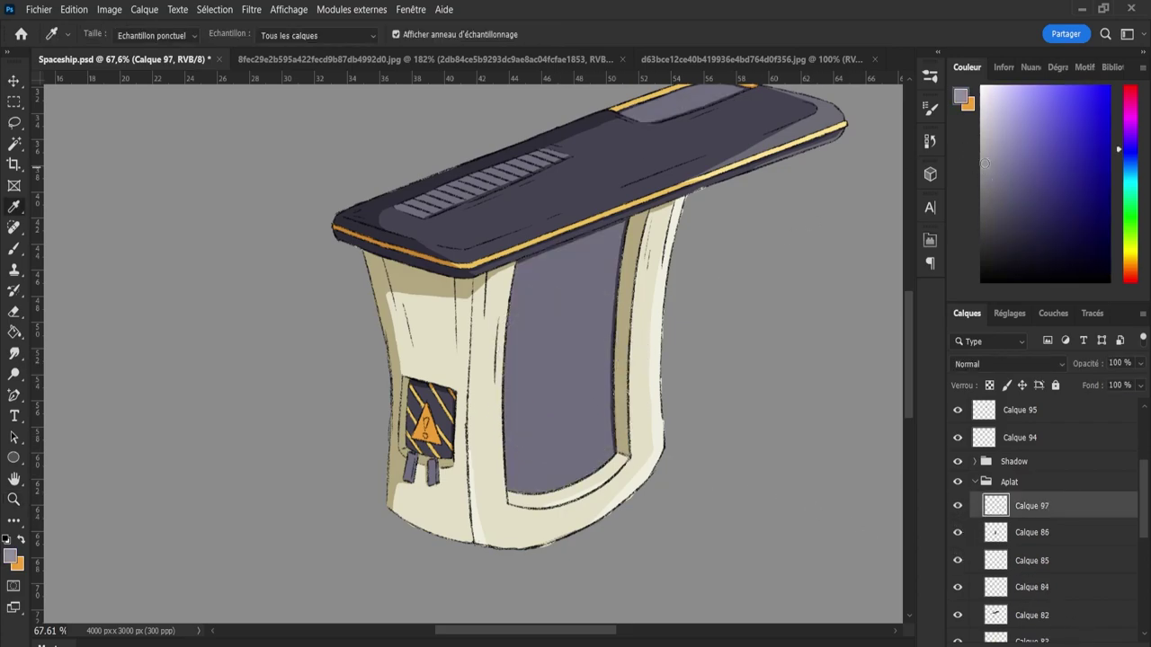
key("b")
left_click_drag(495, 282, 577, 454)
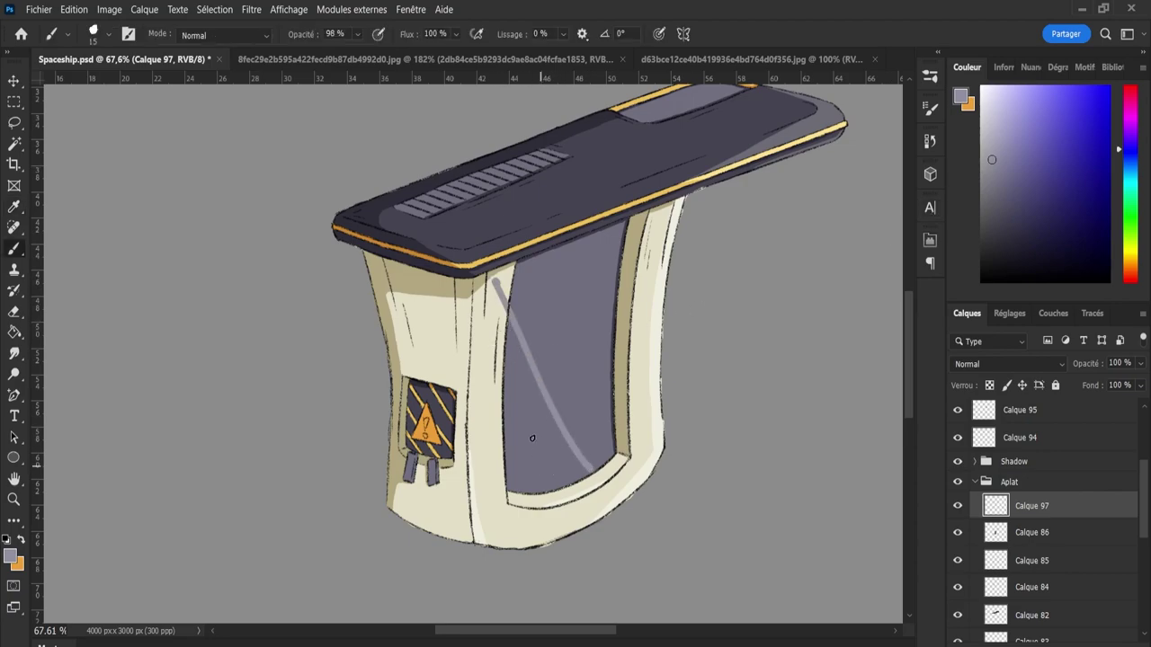
key("ctrl+z")
left_click_drag(503, 310, 527, 372)
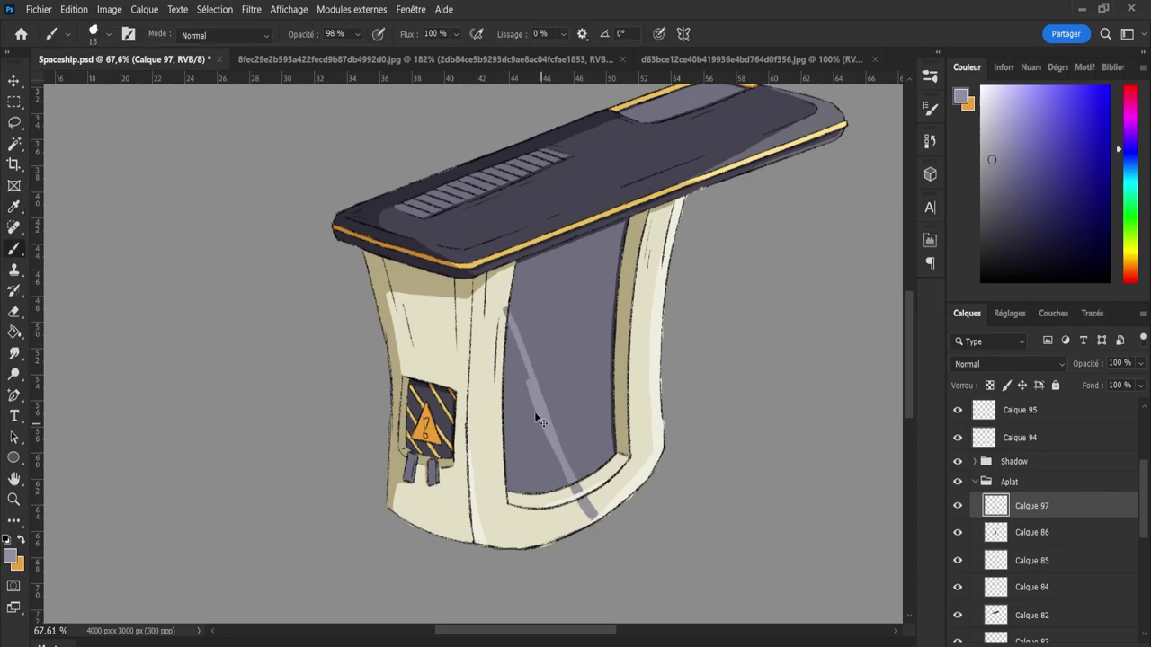
key("ctrl+z")
- Fill a Polygonal Lasso diagonal strip with light grey-blue and duplicate the streak to Calque 98
left_click(13, 124)
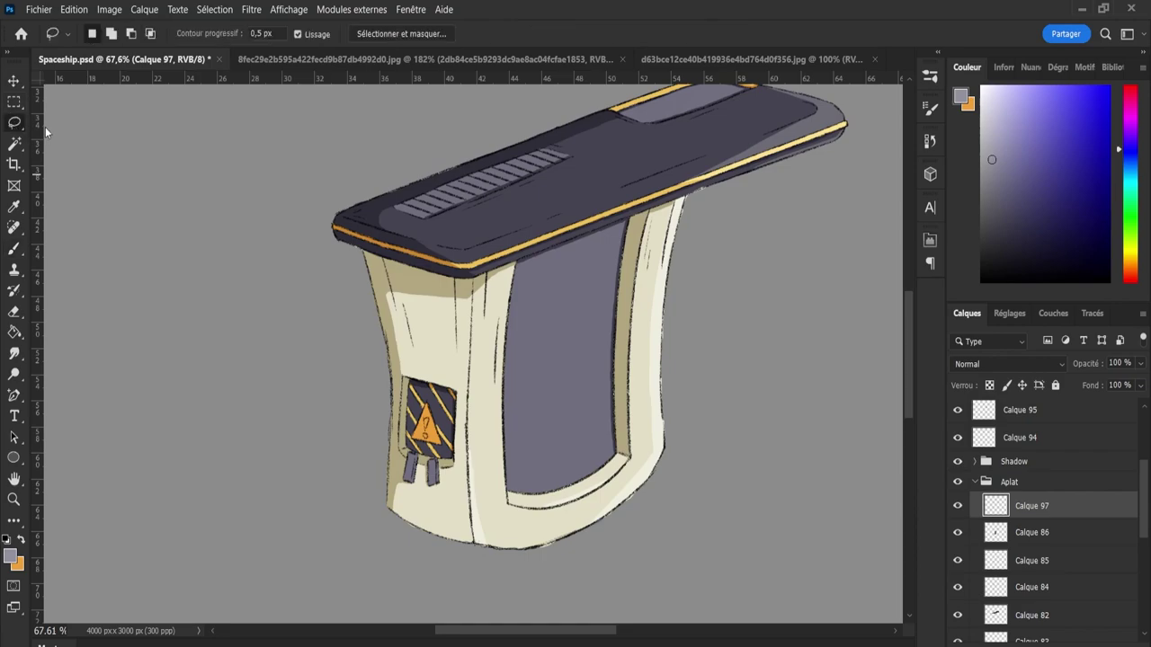
key("shift+l")
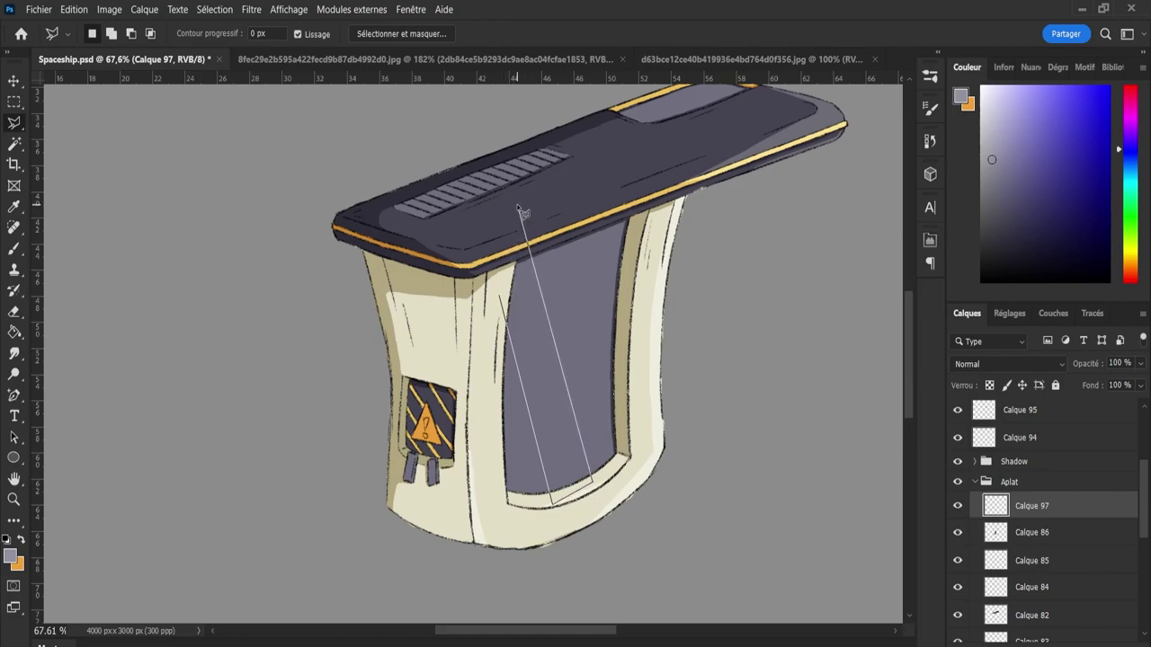
left_click(486, 269)
left_click(499, 296)
key("b")
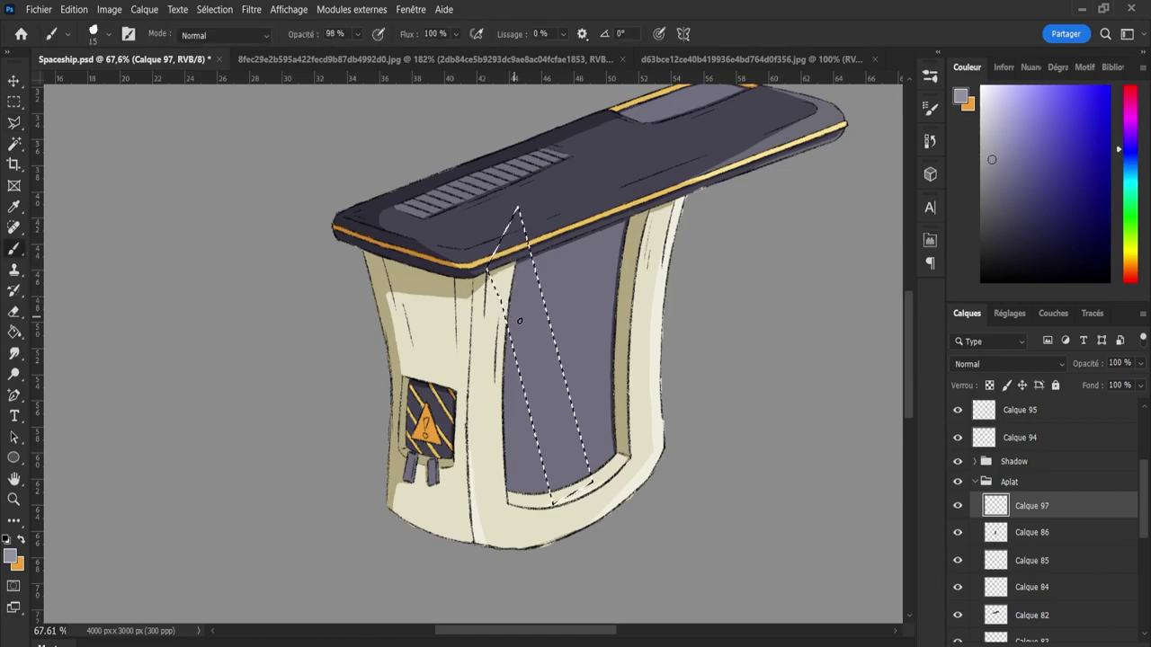
left_click_drag(519, 330, 517, 233)
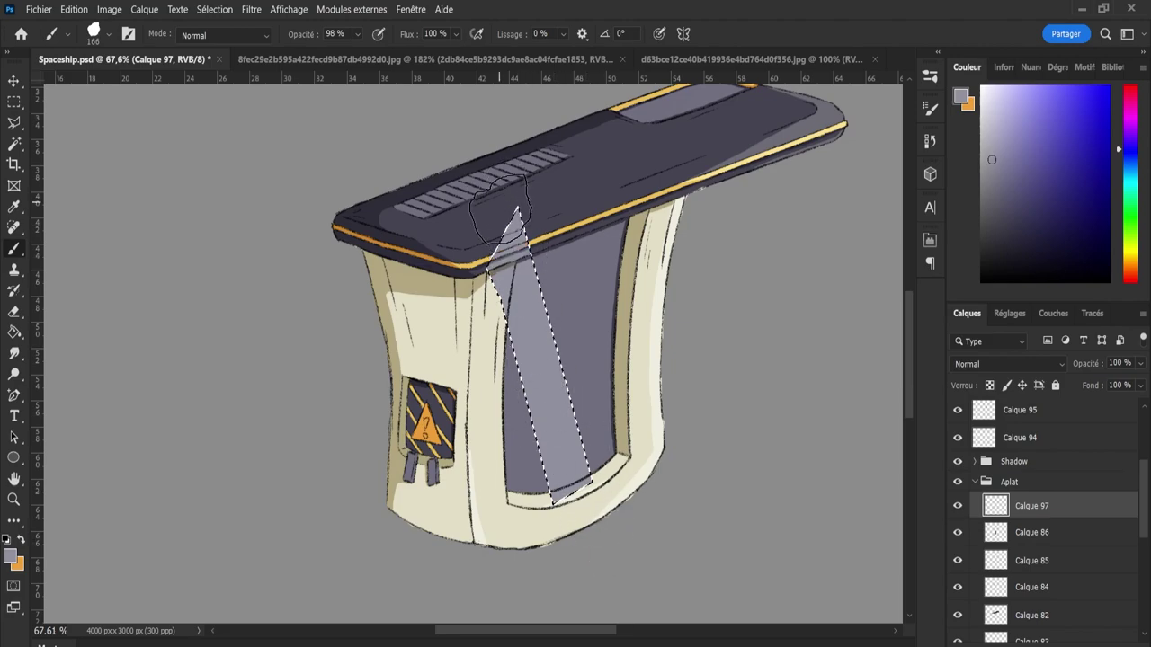
key("ctrl+d")
key("ctrl+shift+alt+n")
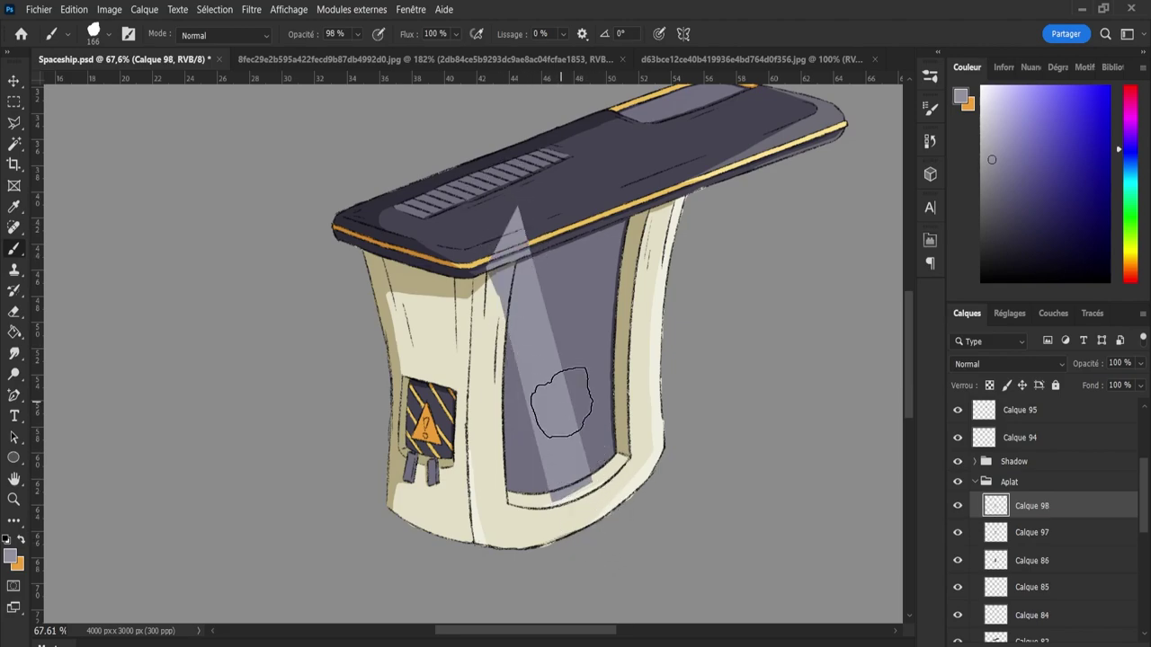
- Slide the copied streak right, then narrow and tilt it beside the first streak
key("v")
left_click_drag(553, 401, 752, 380)
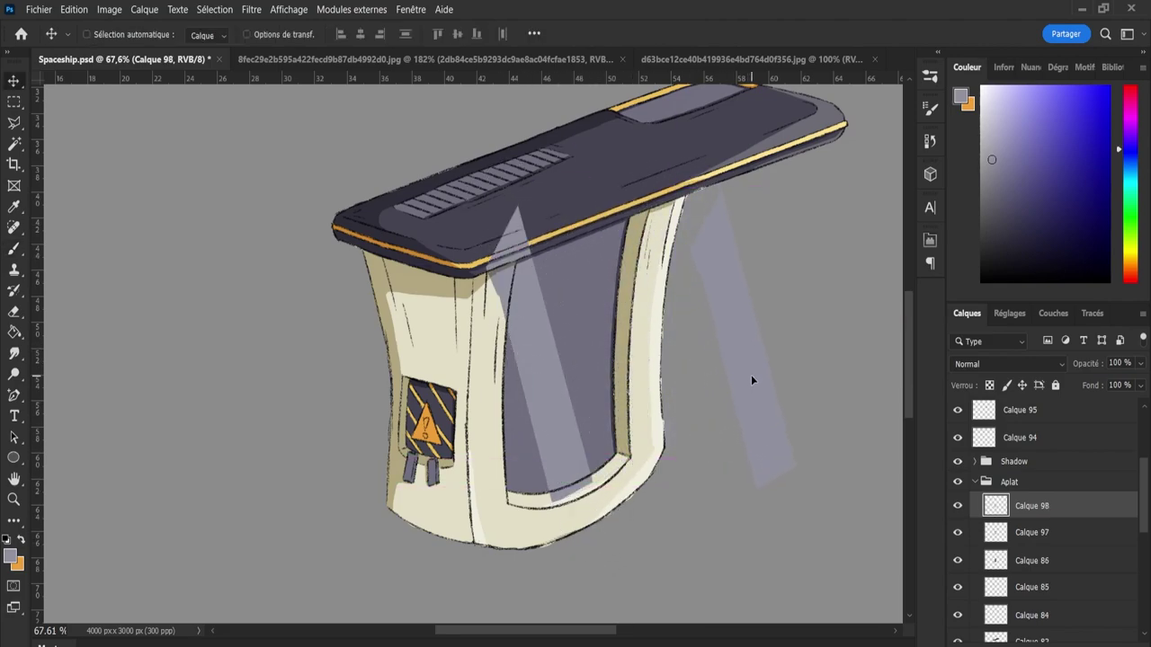
key("ctrl+t")
left_click_drag(796, 338, 594, 360)
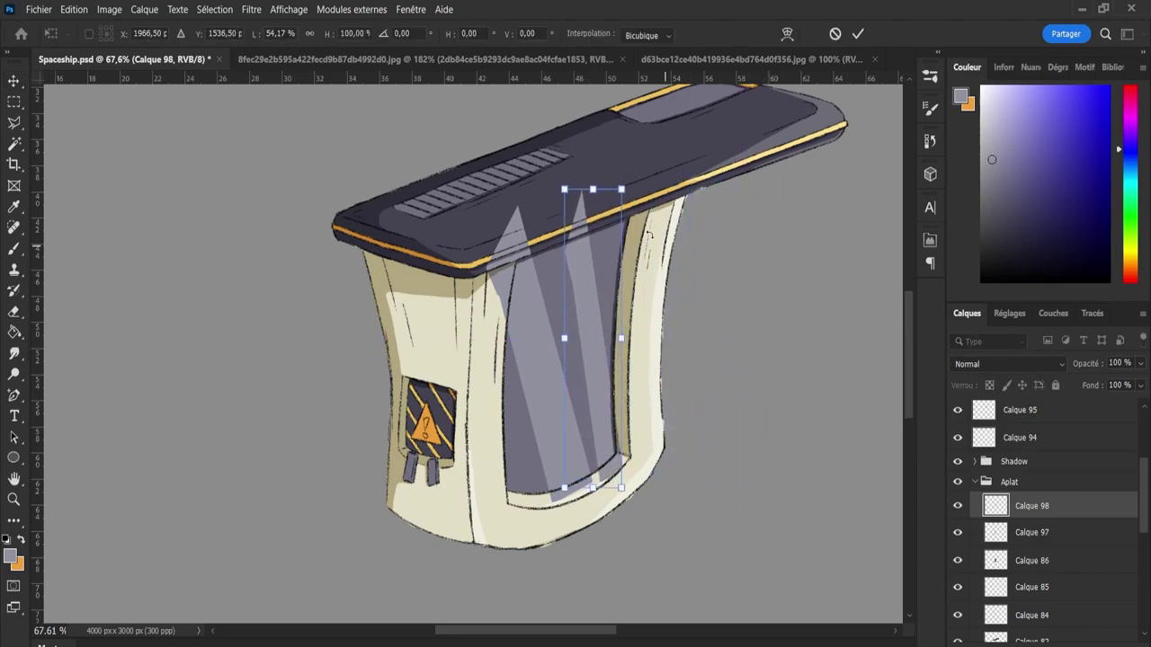
mouse_move(661, 248)
left_mouse_down()
mouse_move(644, 236)
mouse_move(652, 241)
left_mouse_up()
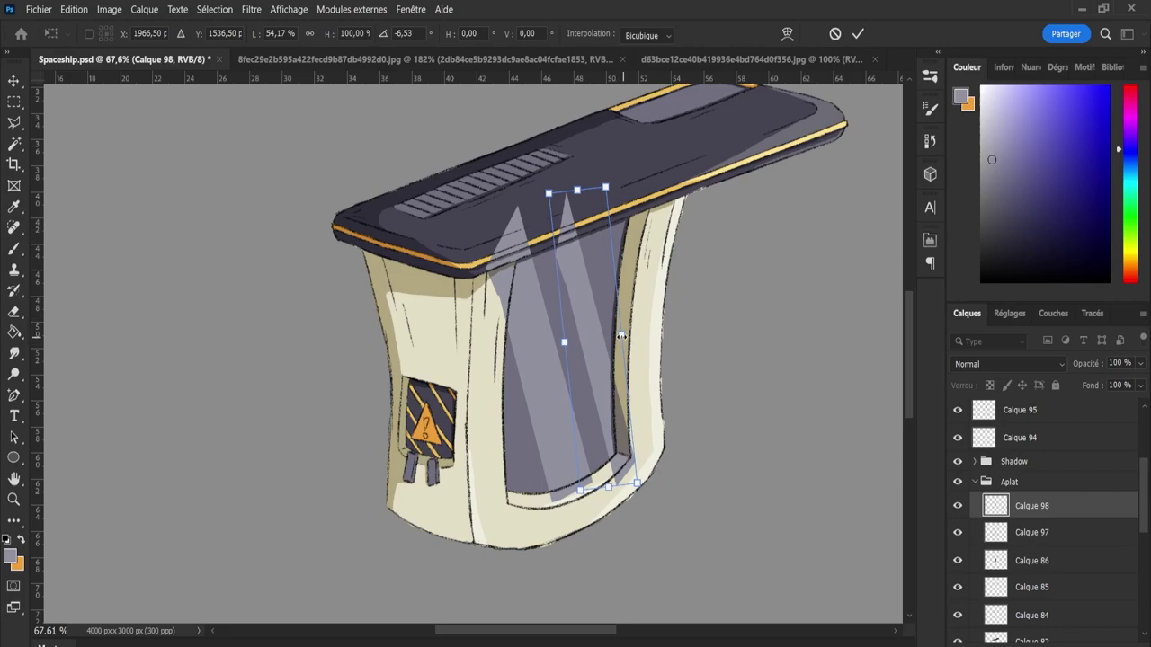
left_click_drag(621, 335, 599, 337)
left_click_drag(615, 212, 606, 211)
left_click_drag(580, 340, 577, 330)
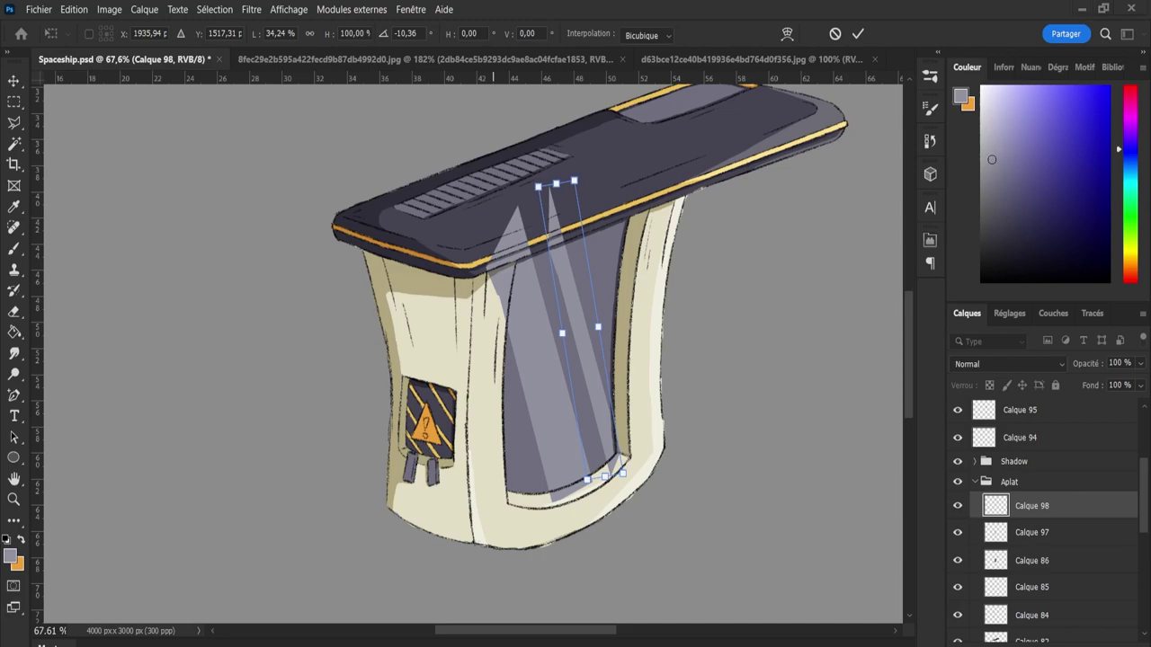
left_click(858, 33)
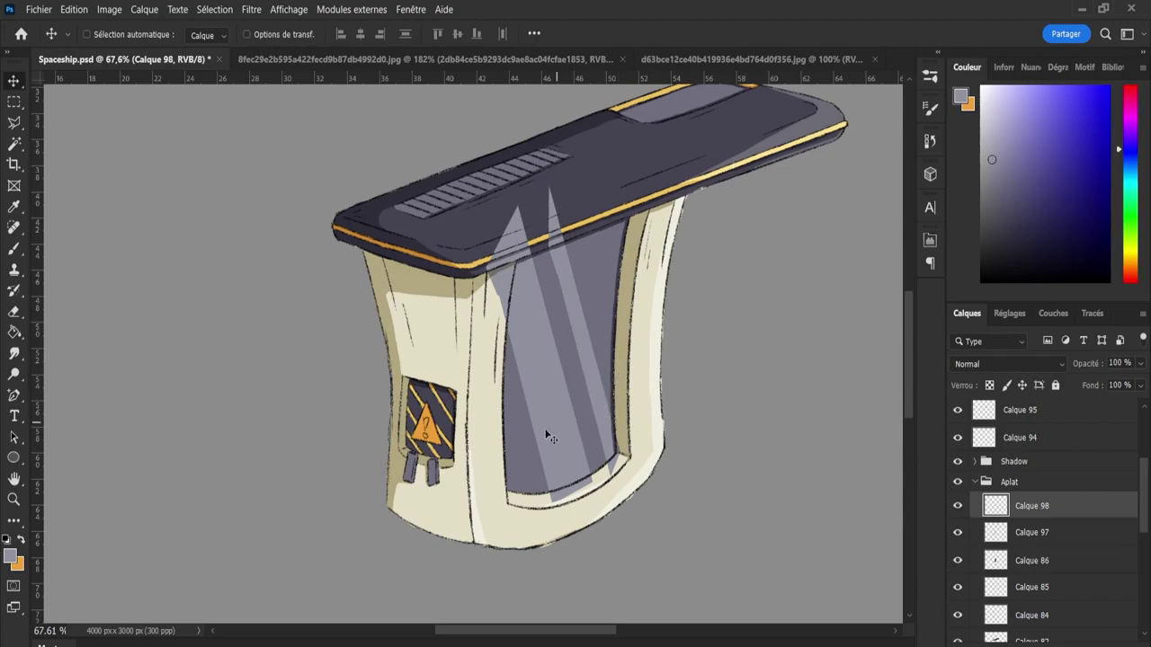
- Nudge the Calque 97 and Calque 98 streaks into final position on the glass
left_click_drag(546, 439, 552, 457)
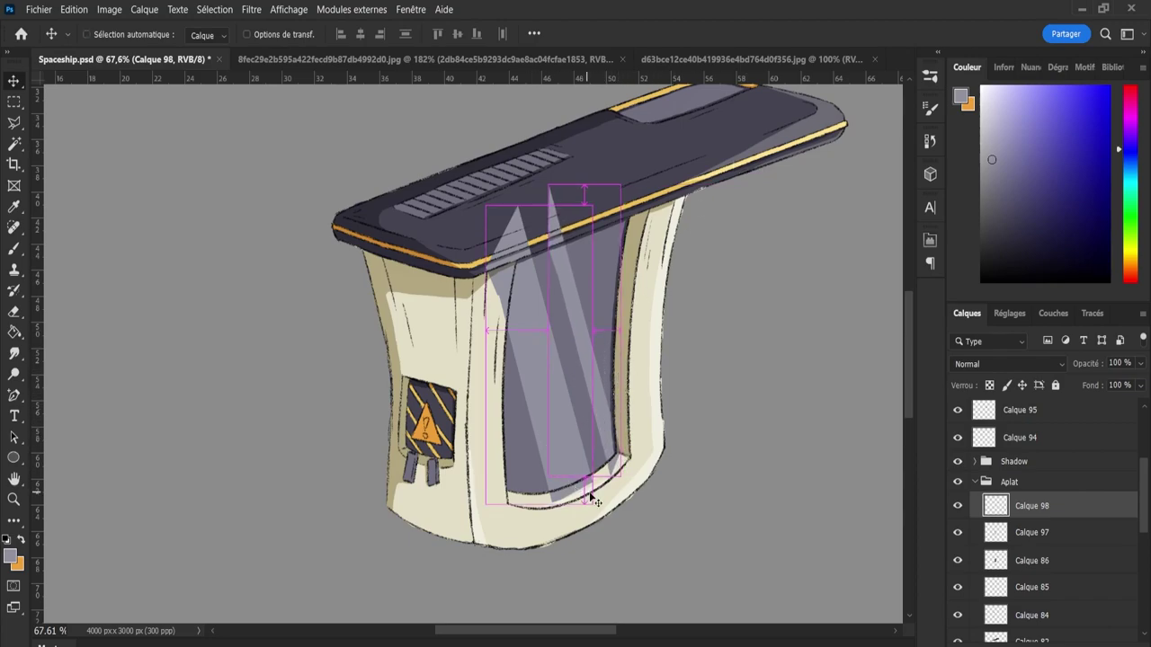
left_click(1034, 537, "shift")
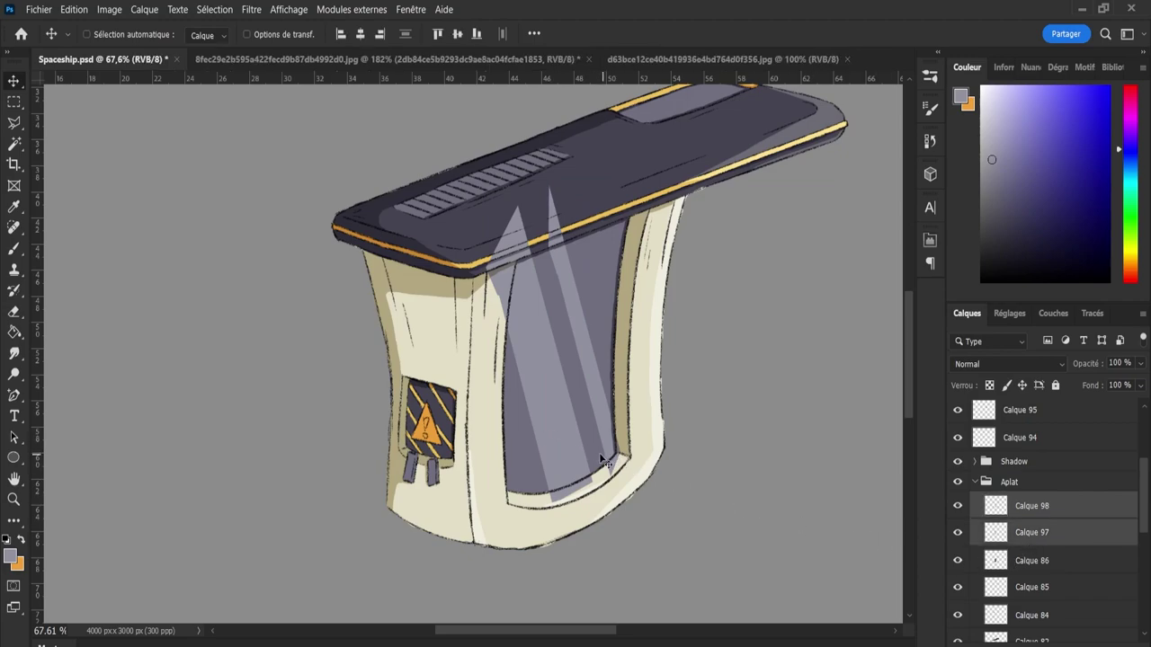
left_click_drag(563, 425, 554, 432)
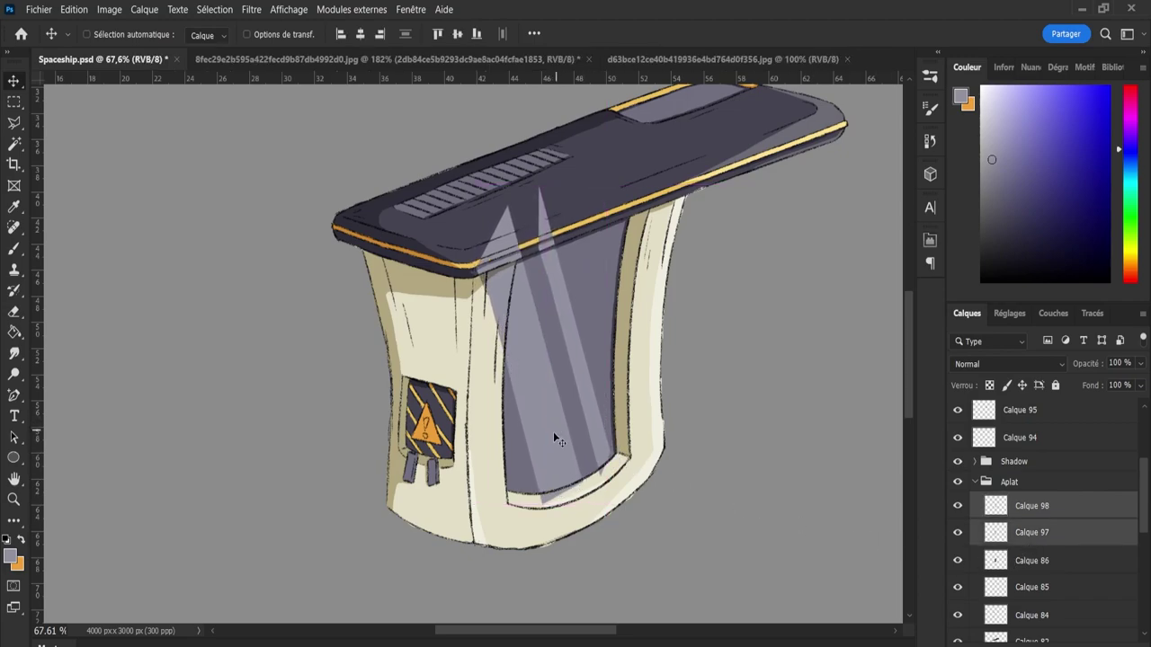
left_click(1039, 517)
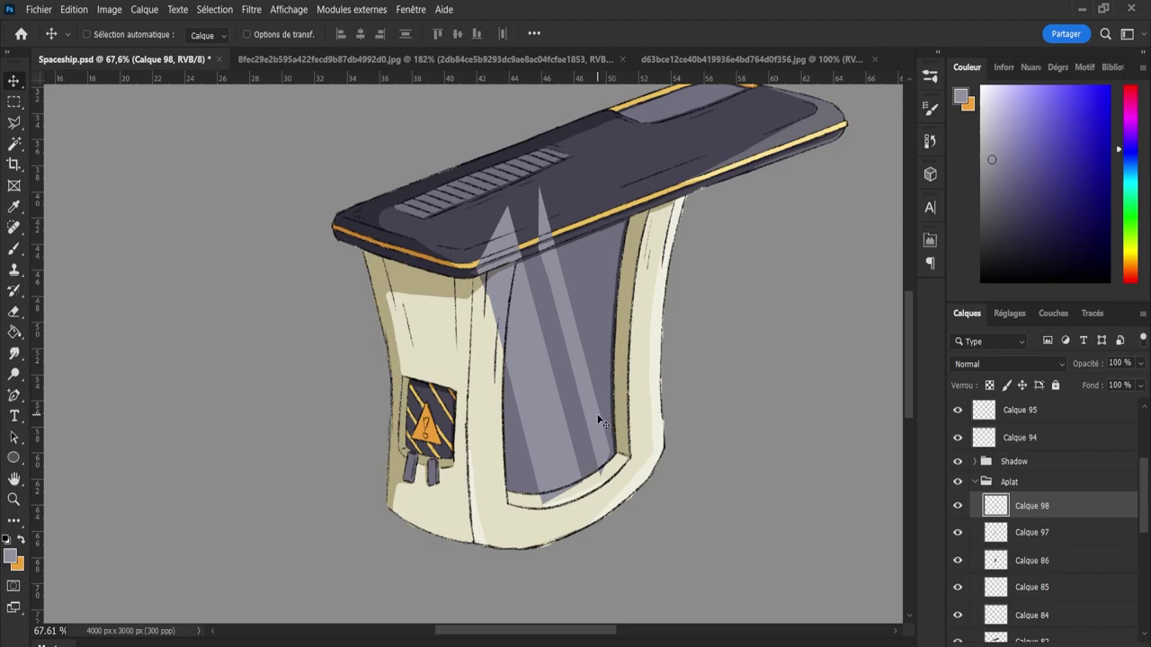
left_click_drag(600, 423, 595, 423)
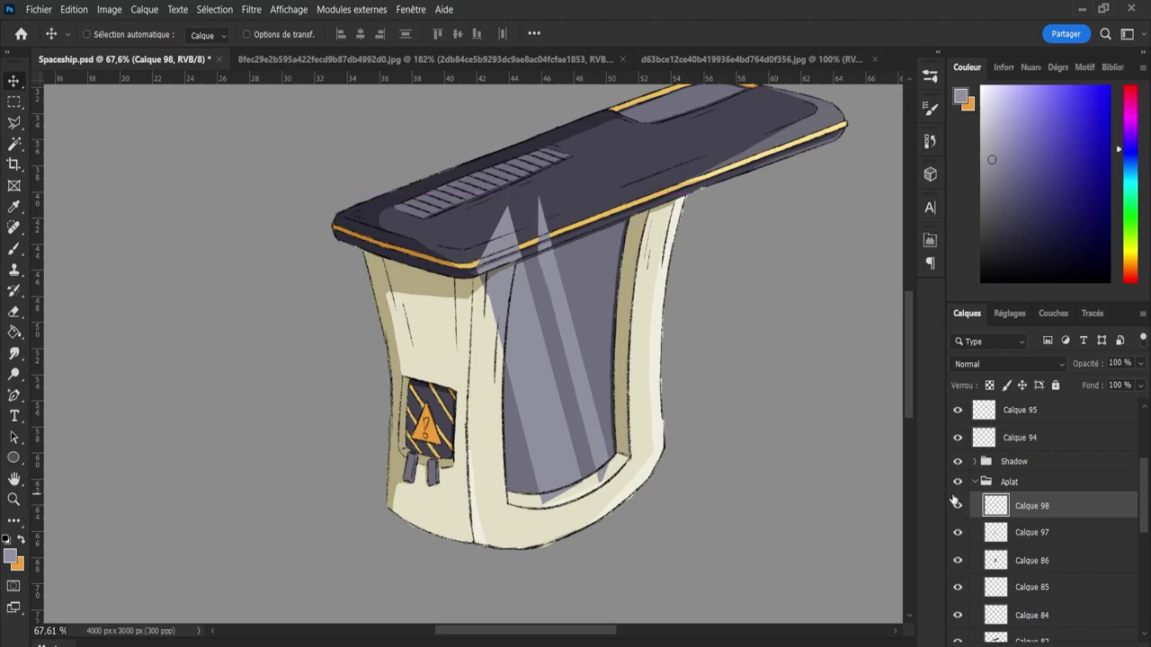
- Compare blend modes and settle Calque 98 on Densité linéaire (Ajout)
scroll(979, 364, "down", 9)
scroll(980, 367, "down", 1)
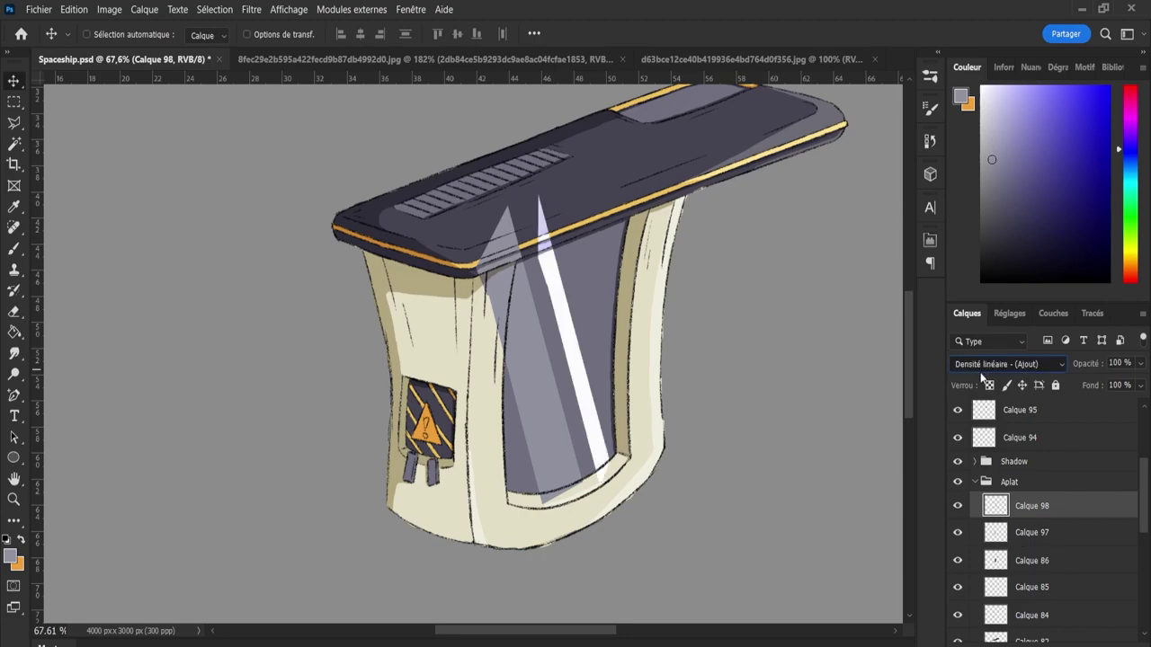
scroll(980, 367, "down", 1)
scroll(979, 372, "up", 1)
scroll(980, 377, "down", 2)
scroll(980, 378, "down", 2)
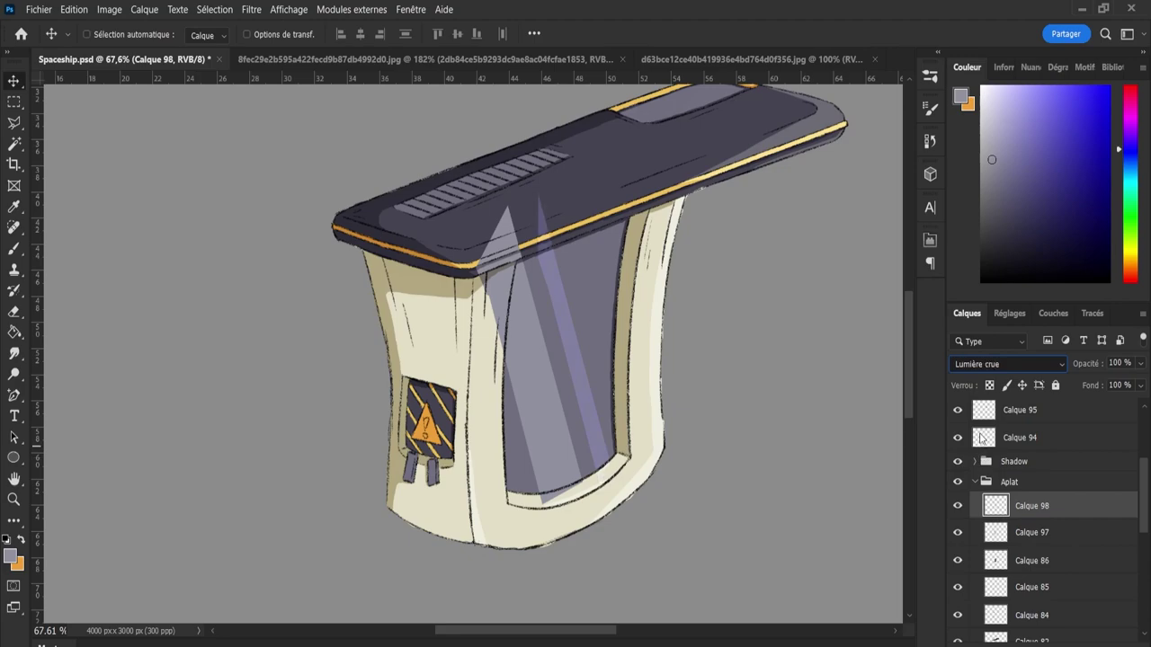
key("Up")
key("Up")
key("Down")
key("Down")
key("Up")
key("Up")
key("Up")
key("Up")
key("Up")
key("Down")
key("Down")
key("Down")
key("Down")
key("Up")
key("Up")
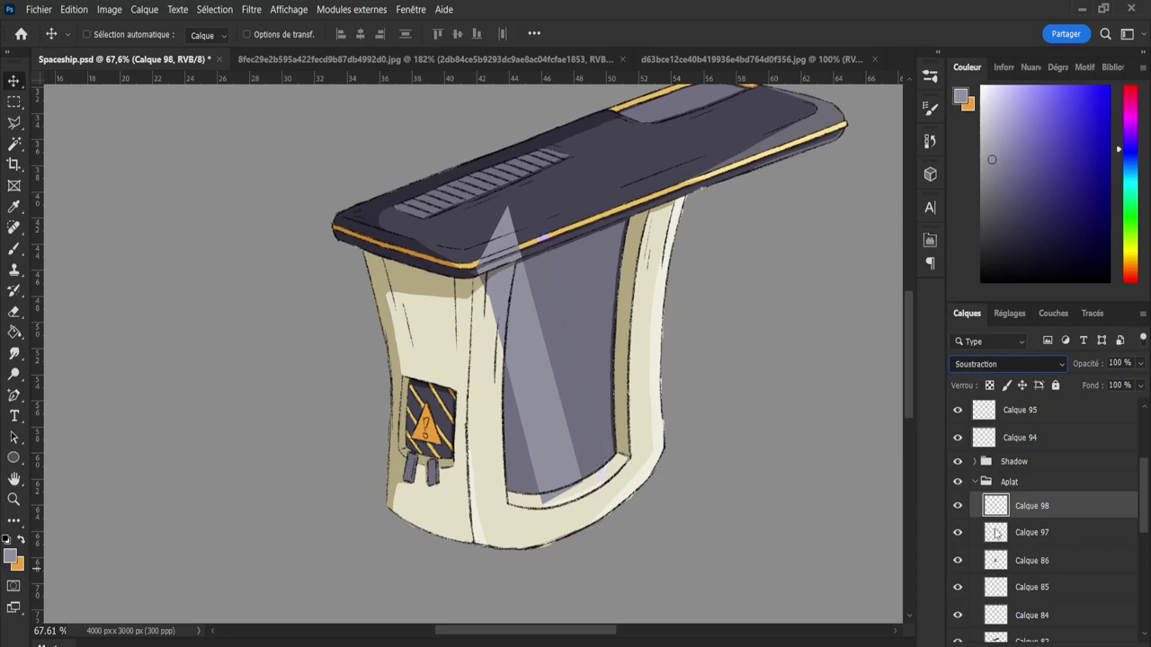
key("Up")
key("Up")
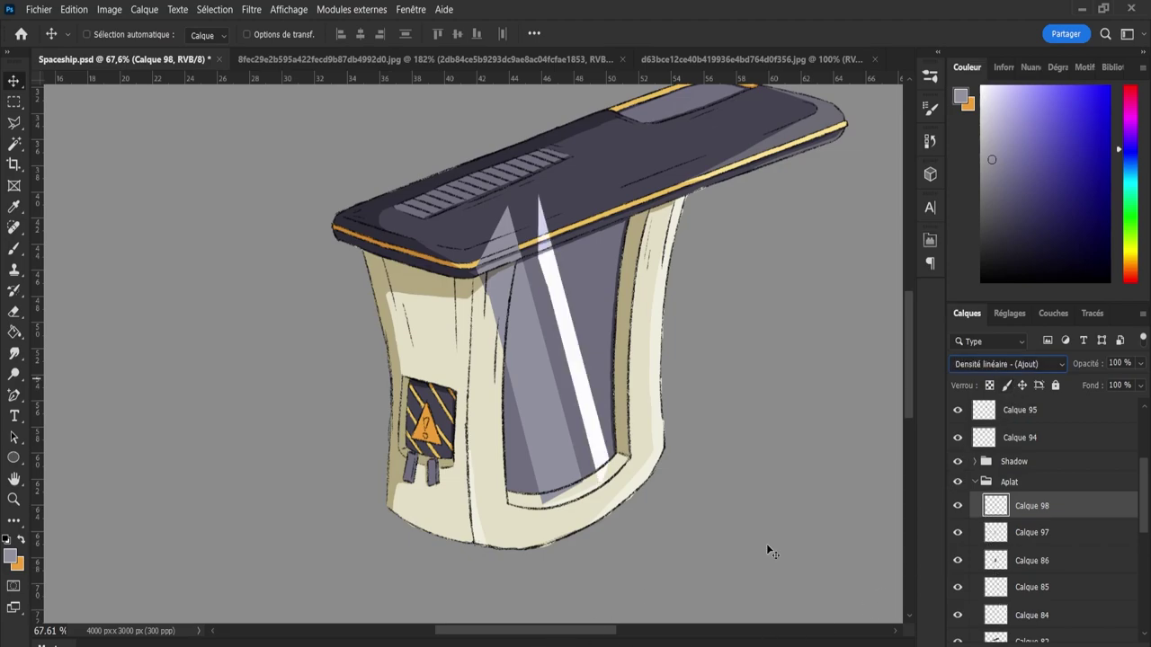
- Give Calque 97 Densité linéaire (Ajout) too and lower both streaks to 8% opacity
left_click(976, 538)
key("Up")
key("Down")
key("Up")
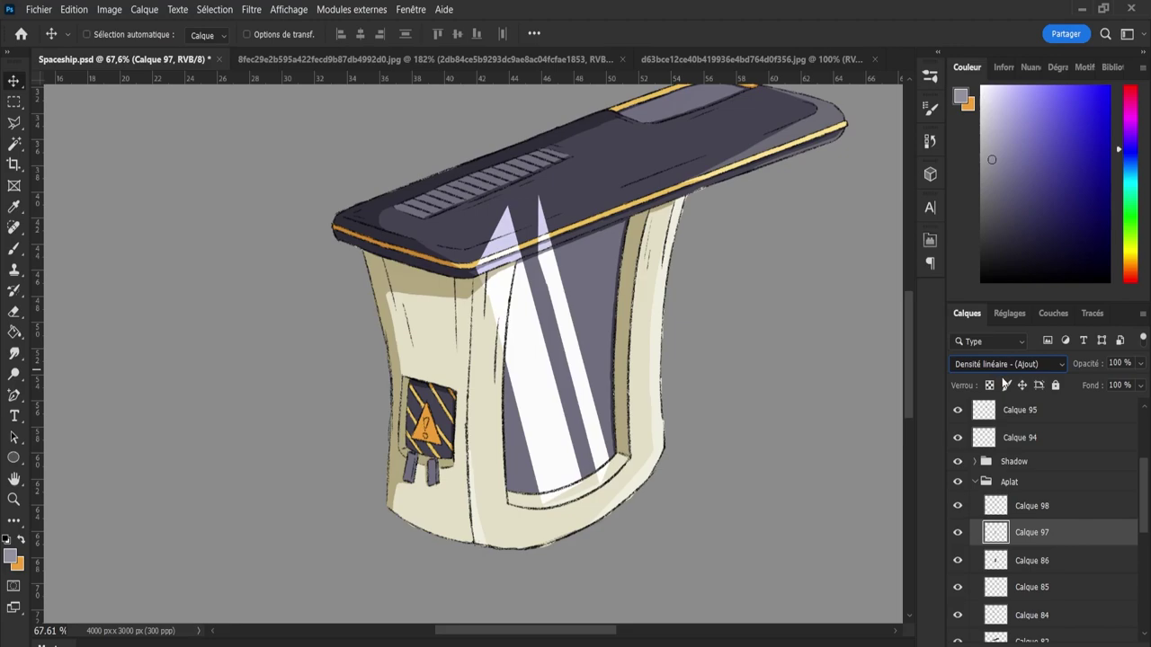
left_click(1043, 506, "shift")
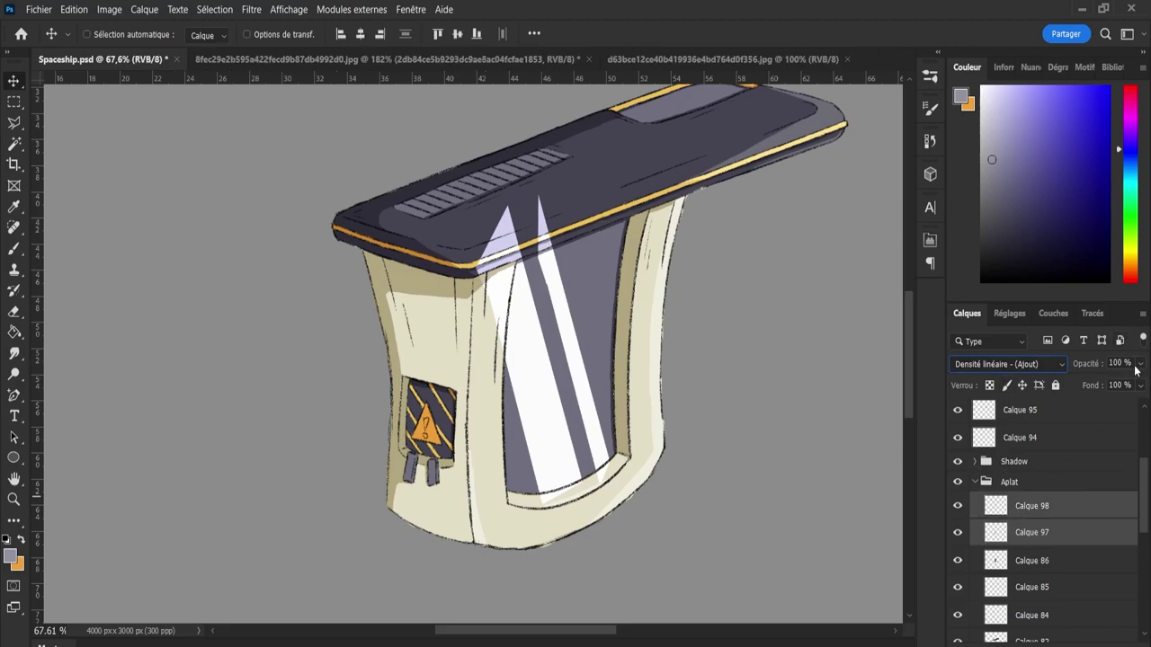
key("6")
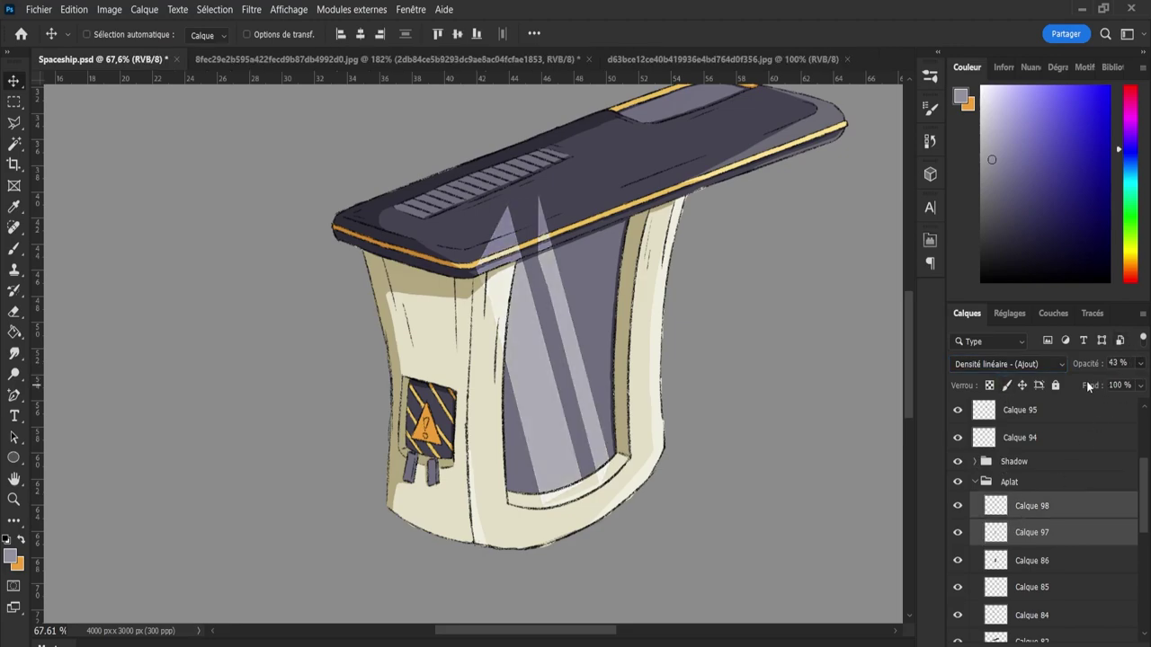
key("1")
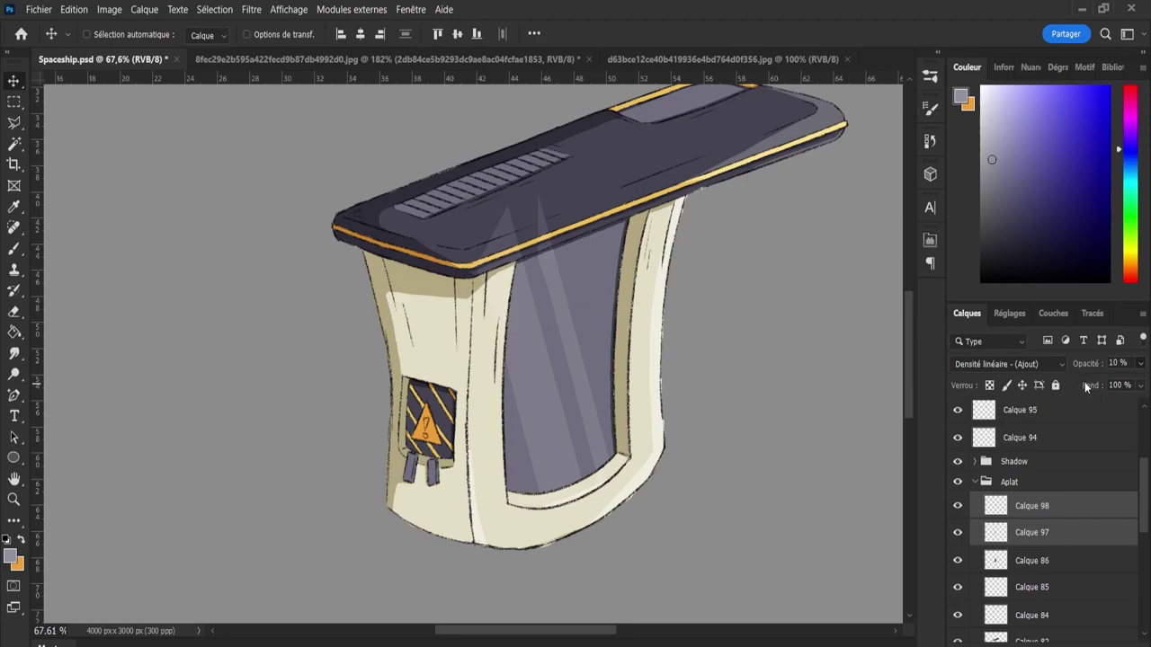
key("0")
key("8")
left_click(1013, 537)
- Erase streak overflow on the top panel, then move both streaks right and scale them up
key("e")
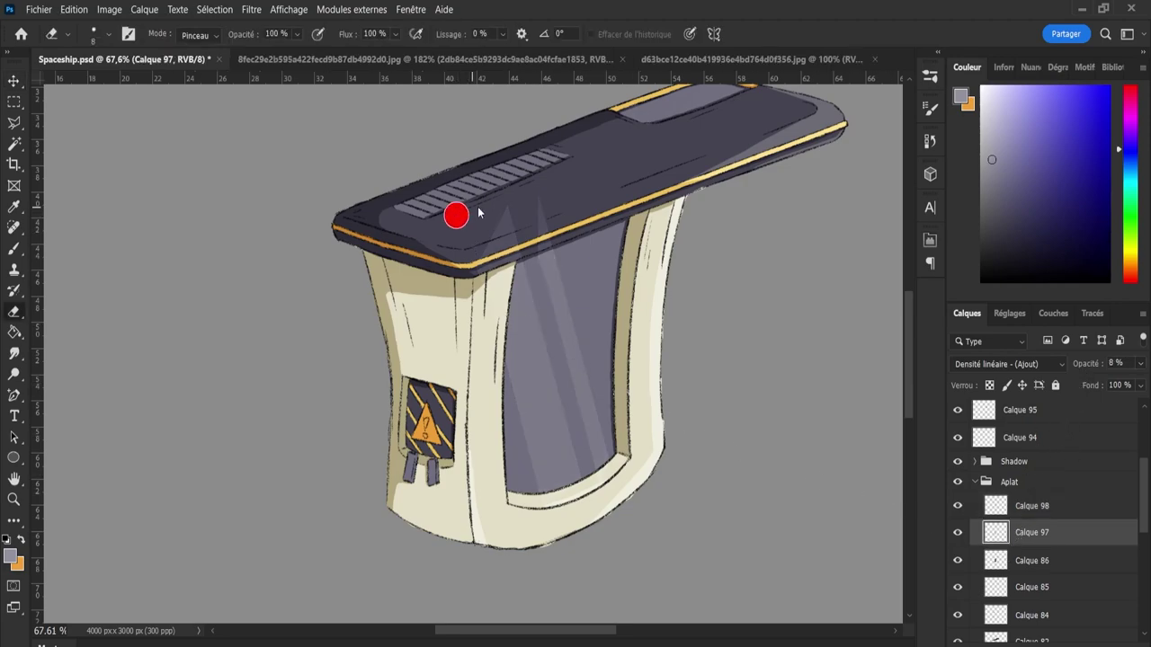
left_click_drag(457, 215, 490, 220)
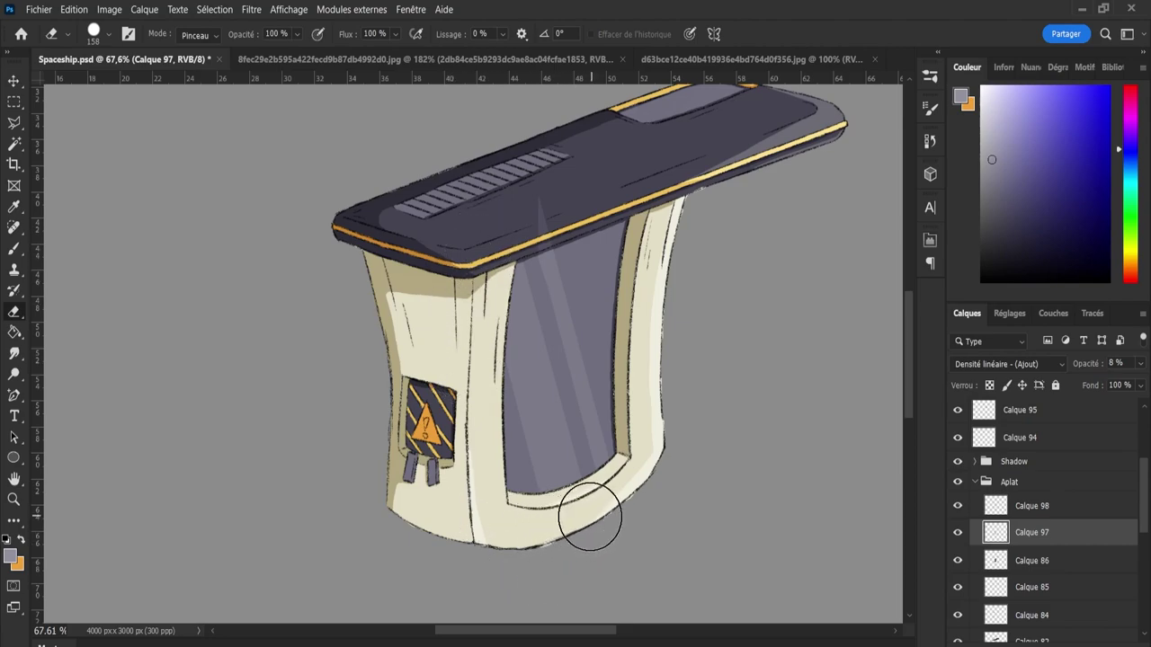
left_click(1045, 506)
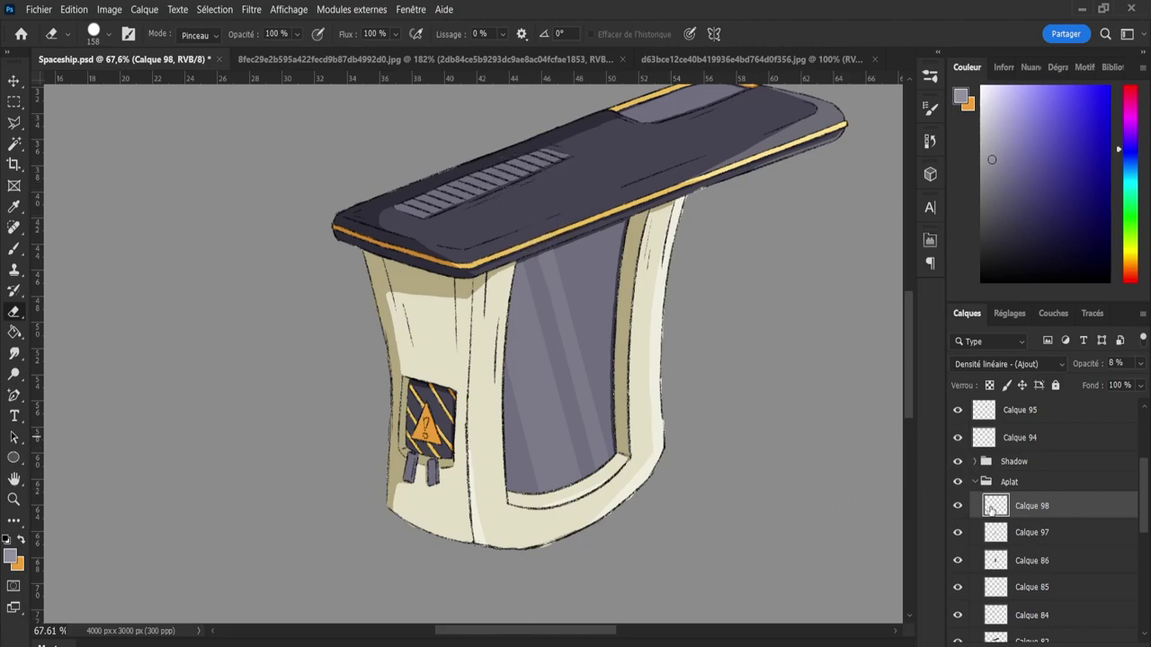
left_click(1010, 538, "shift")
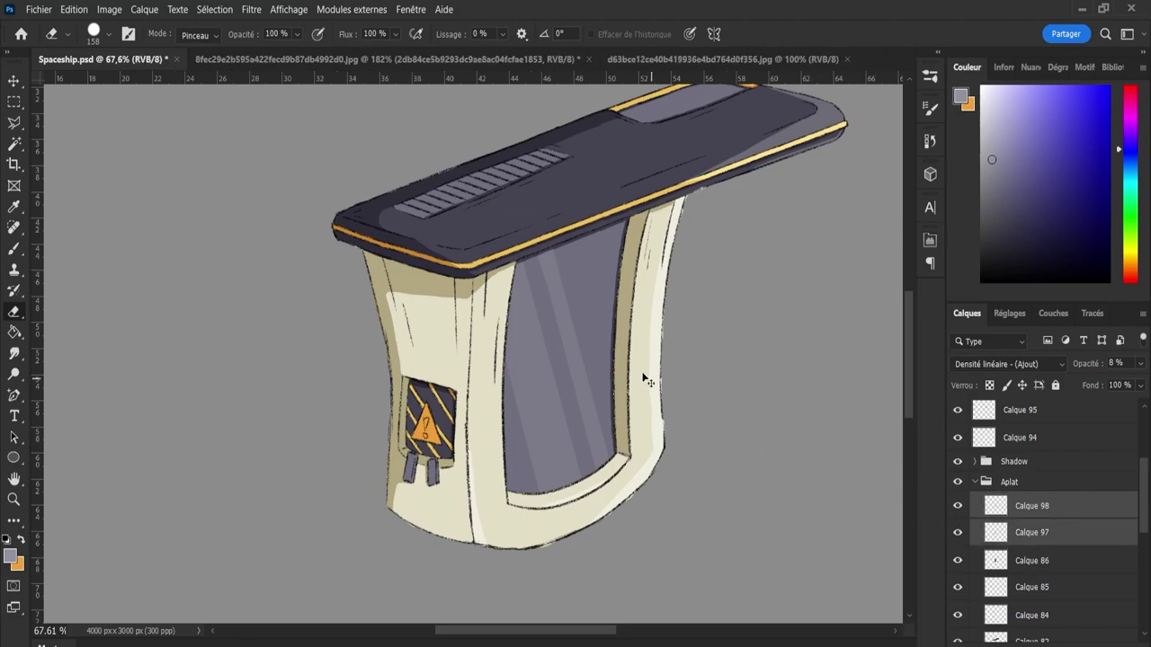
key("ctrl+t")
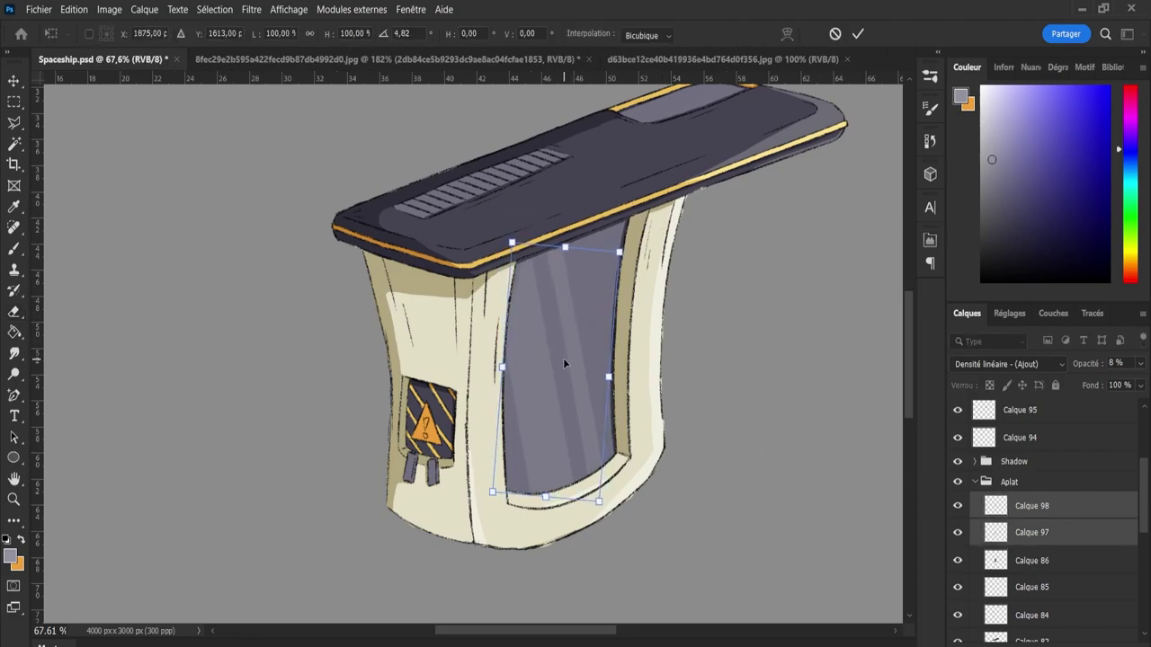
left_click_drag(565, 363, 576, 360)
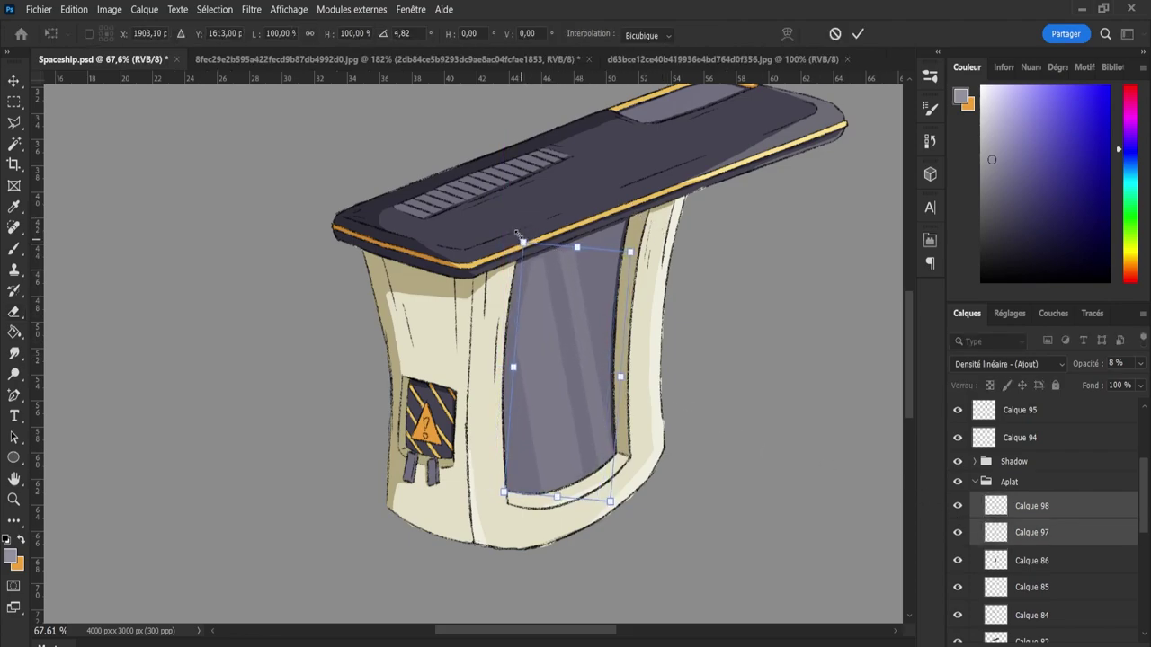
left_click_drag(517, 234, 515, 208)
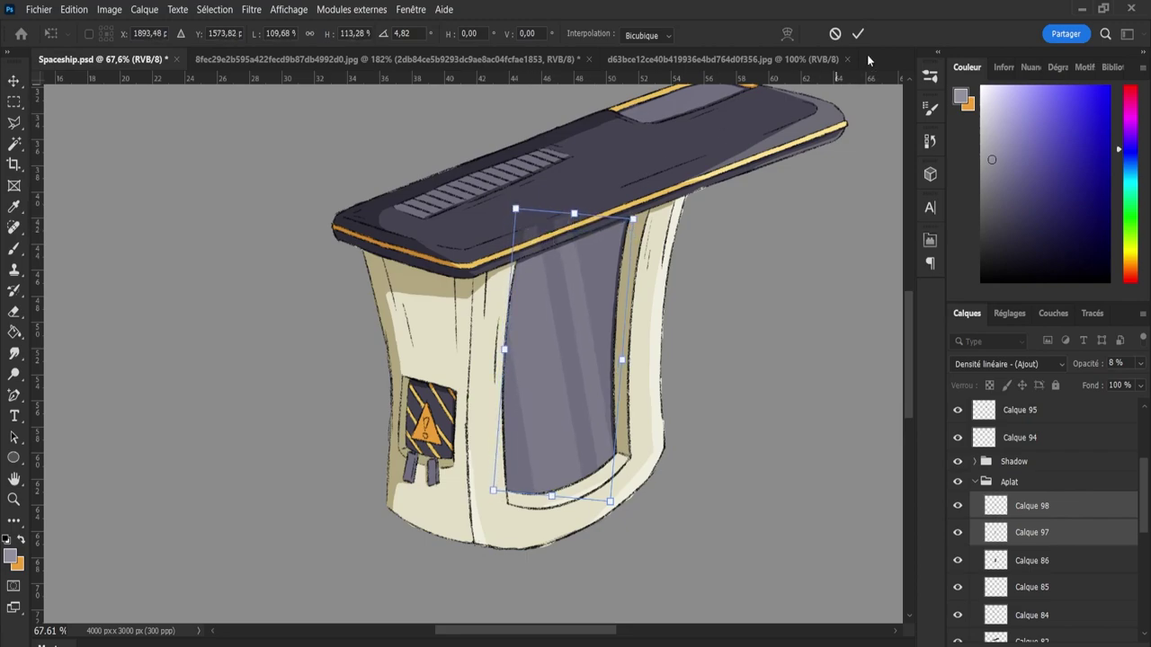
key("Return")
- Erase the leftover Calque 97 streak over the top panel
key("e")
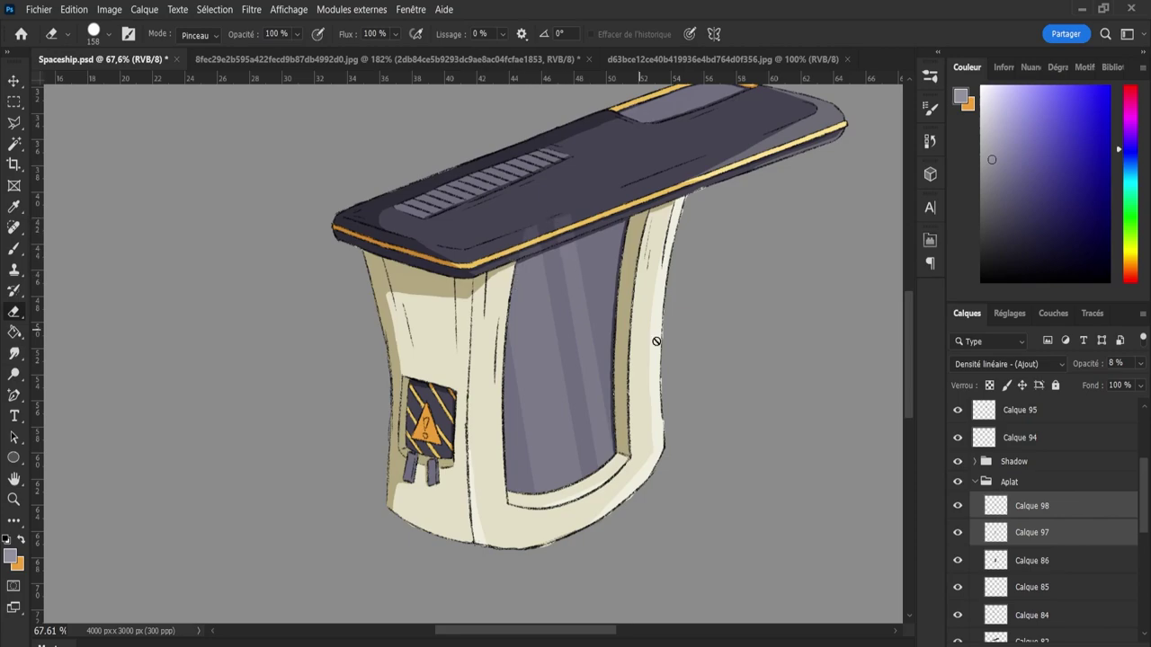
left_click(1025, 534)
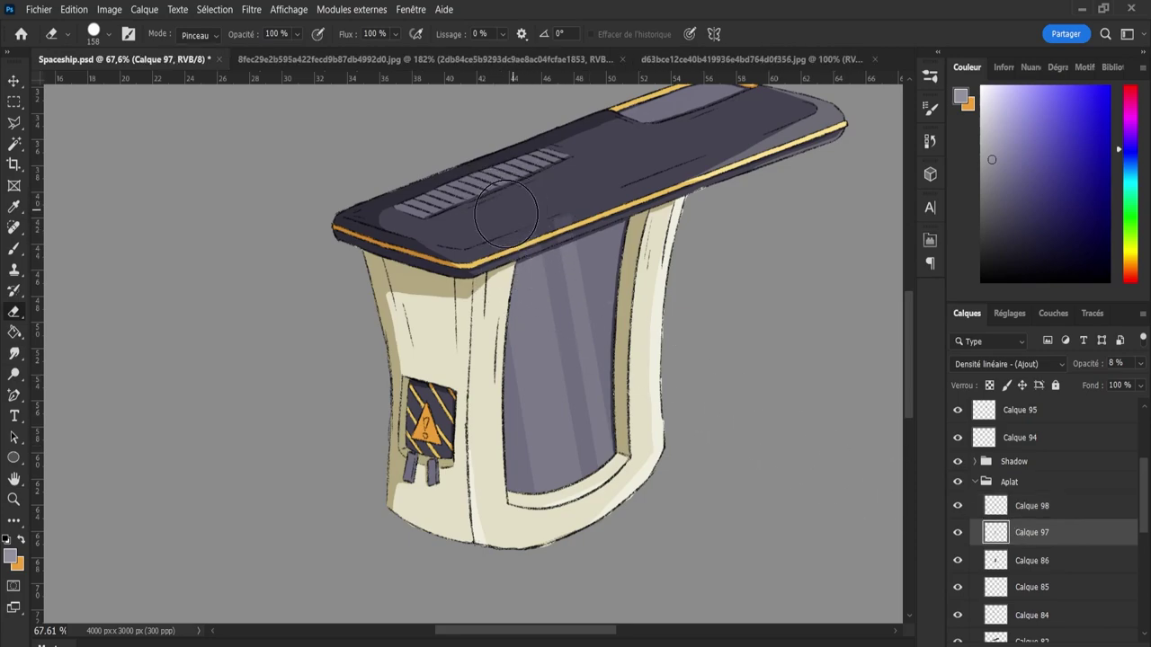
left_click_drag(514, 220, 507, 206)
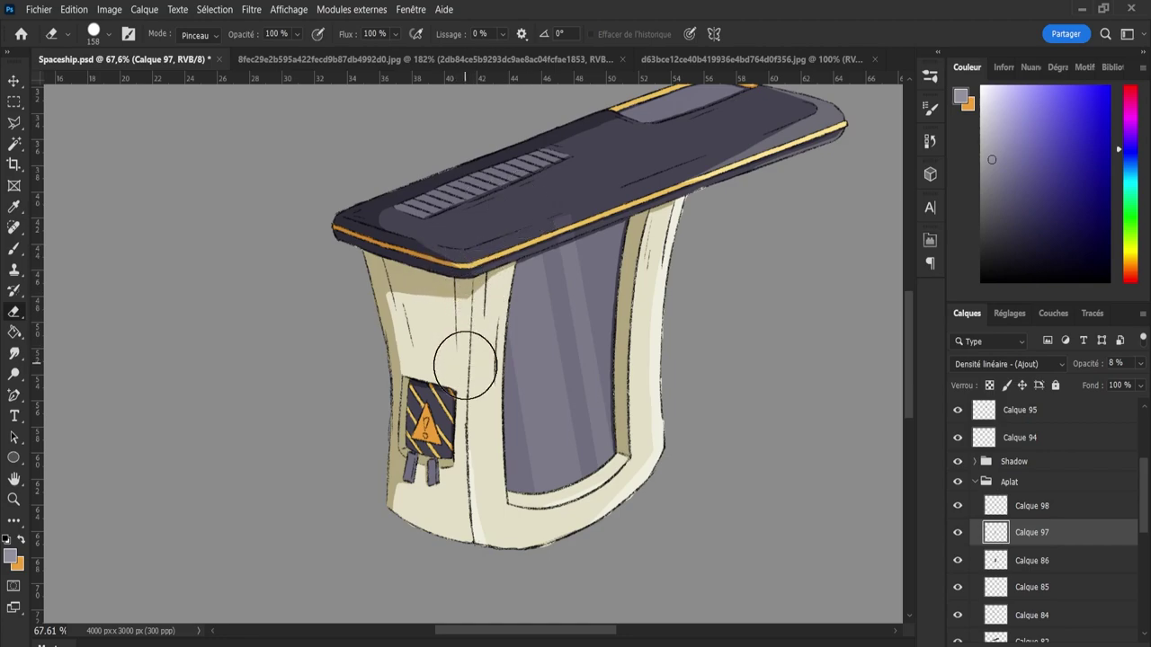
left_click(1012, 511, "shift")
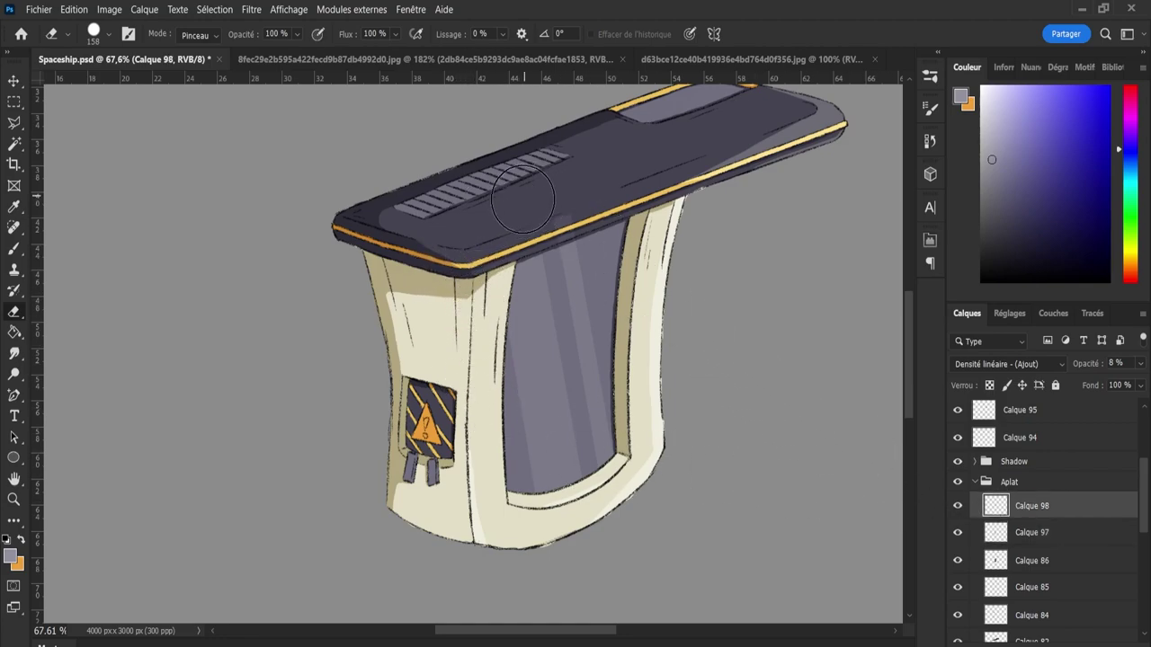
- Zoom out to the whole ship, collapse the Aplat group and select Calque 96
key("z")
scroll(537, 538, "down", 5)
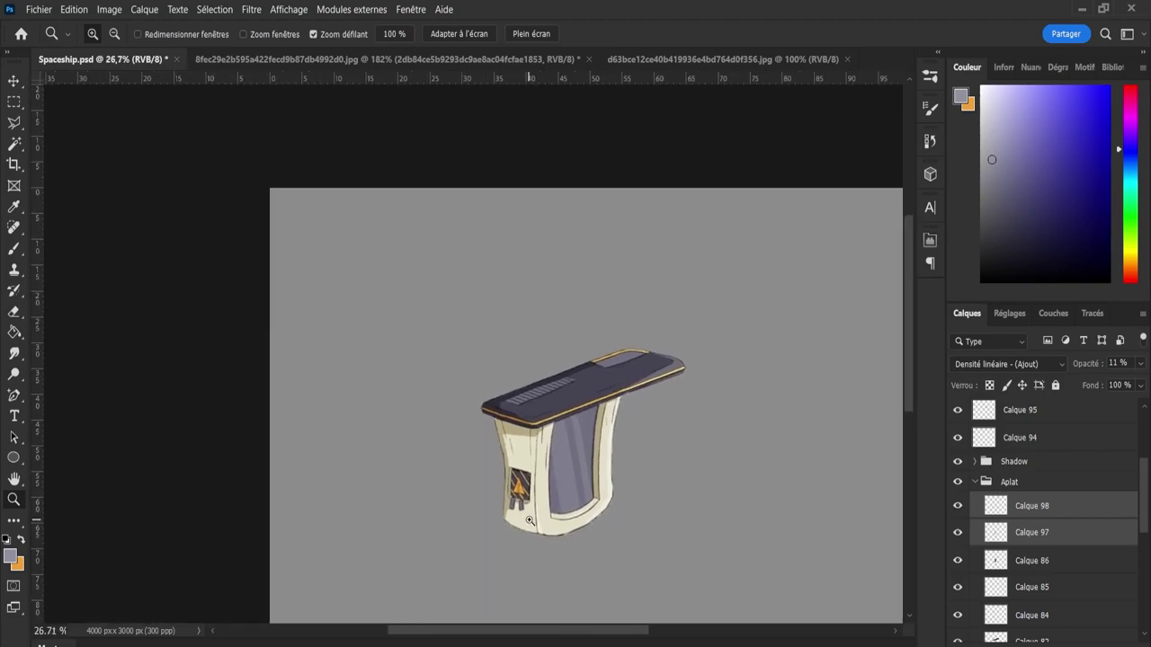
scroll(616, 300, "down", 3)
scroll(683, 324, "up", 3)
scroll(742, 283, "up", 2)
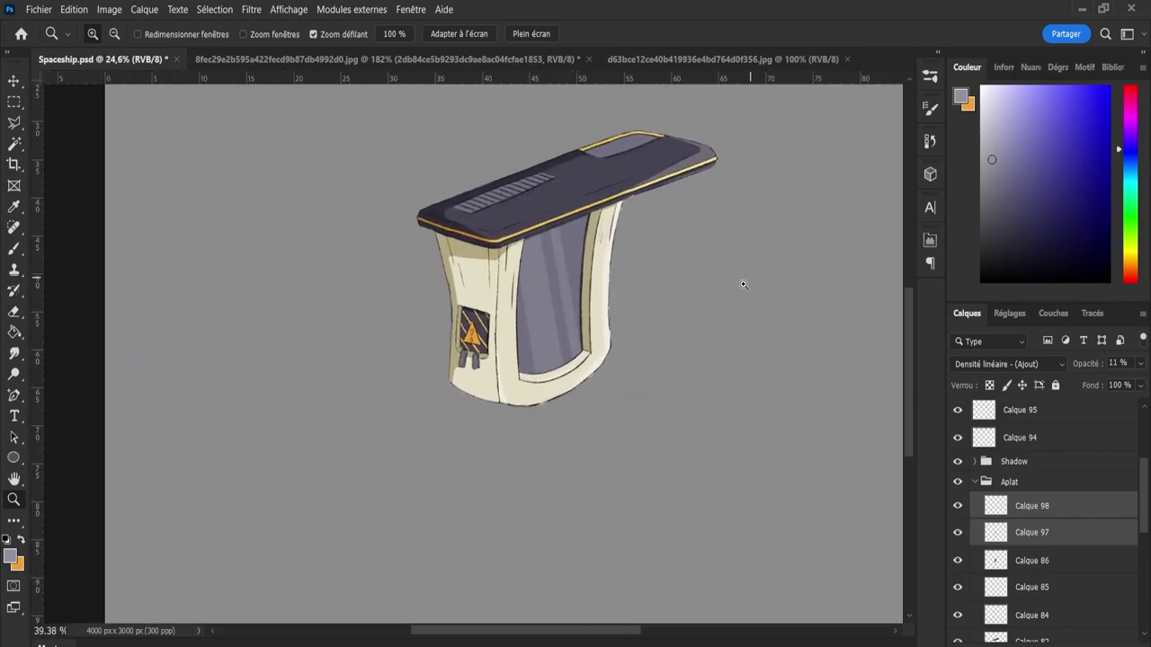
scroll(652, 359, "up", 3)
scroll(751, 245, "down", 1)
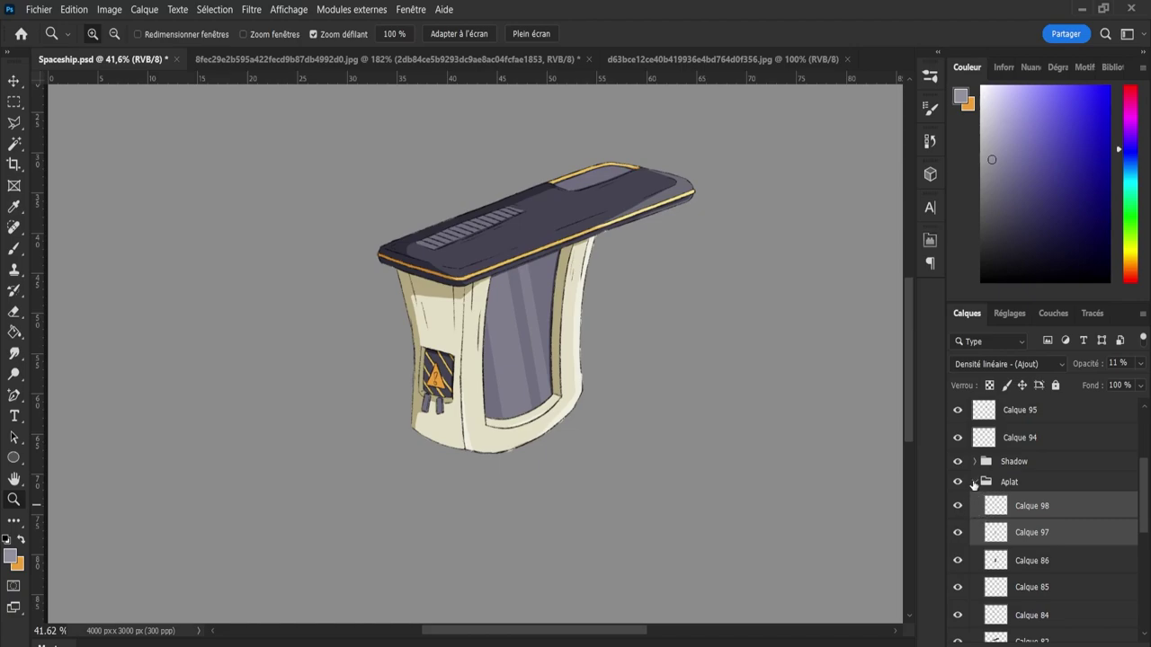
left_click(974, 485)
left_click(1094, 482)
left_click_drag(1148, 510, 1124, 483)
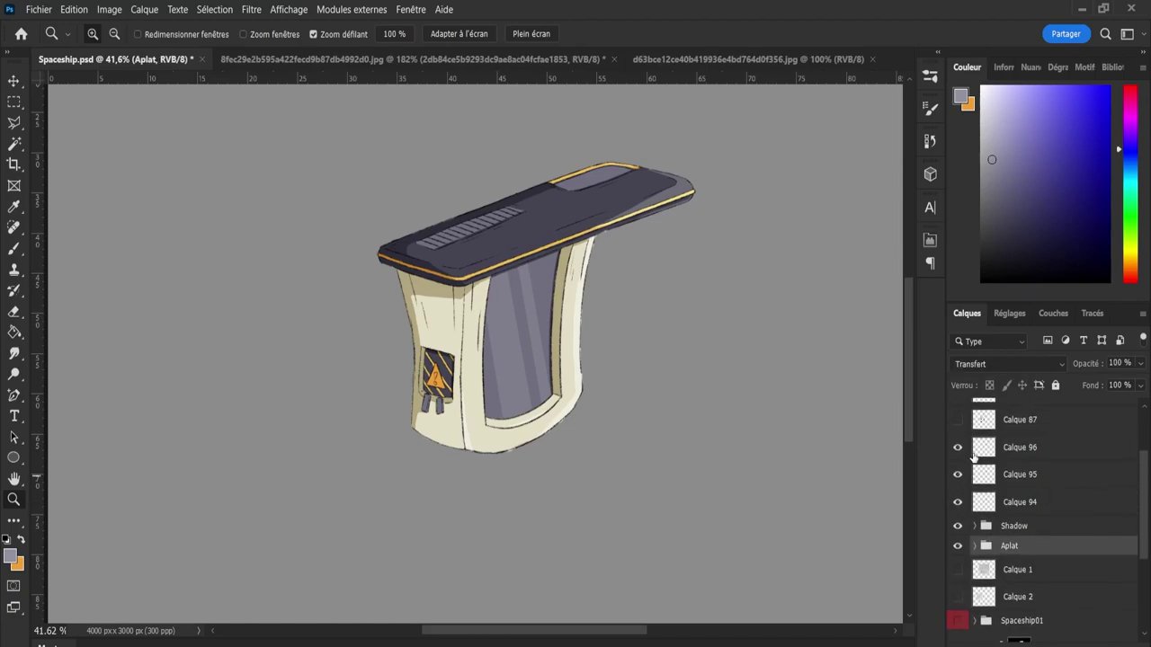
left_click(973, 454)
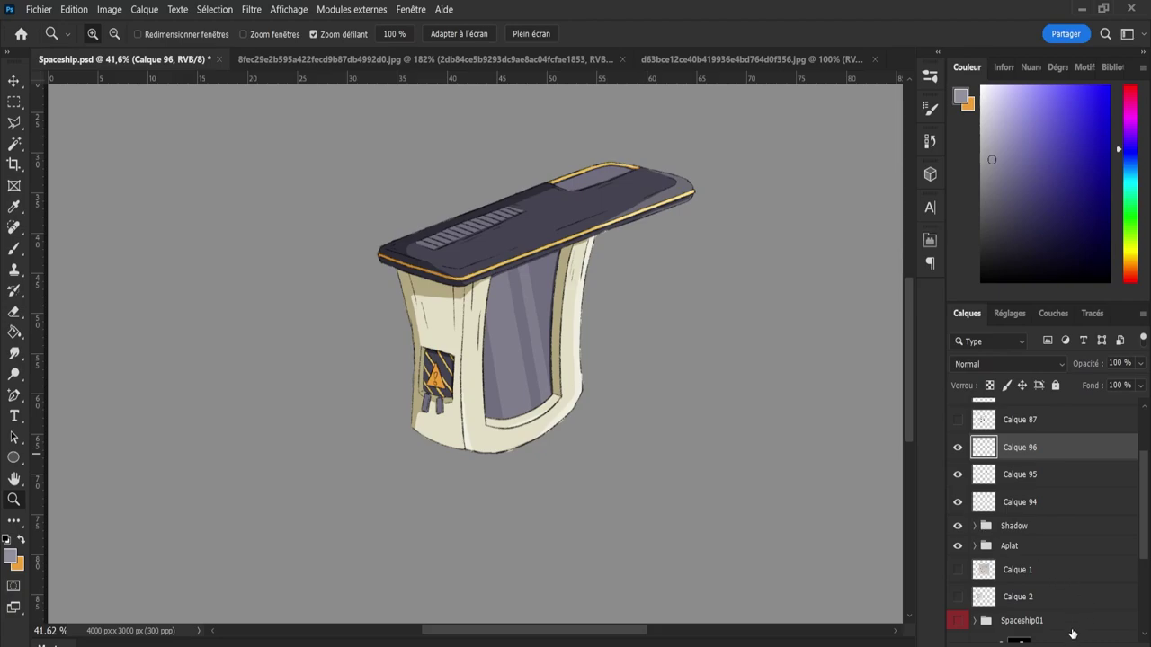
- Add a new layer and set up a blue 30 px soft round brush with pressure opacity
key("ctrl+shift+alt+n")
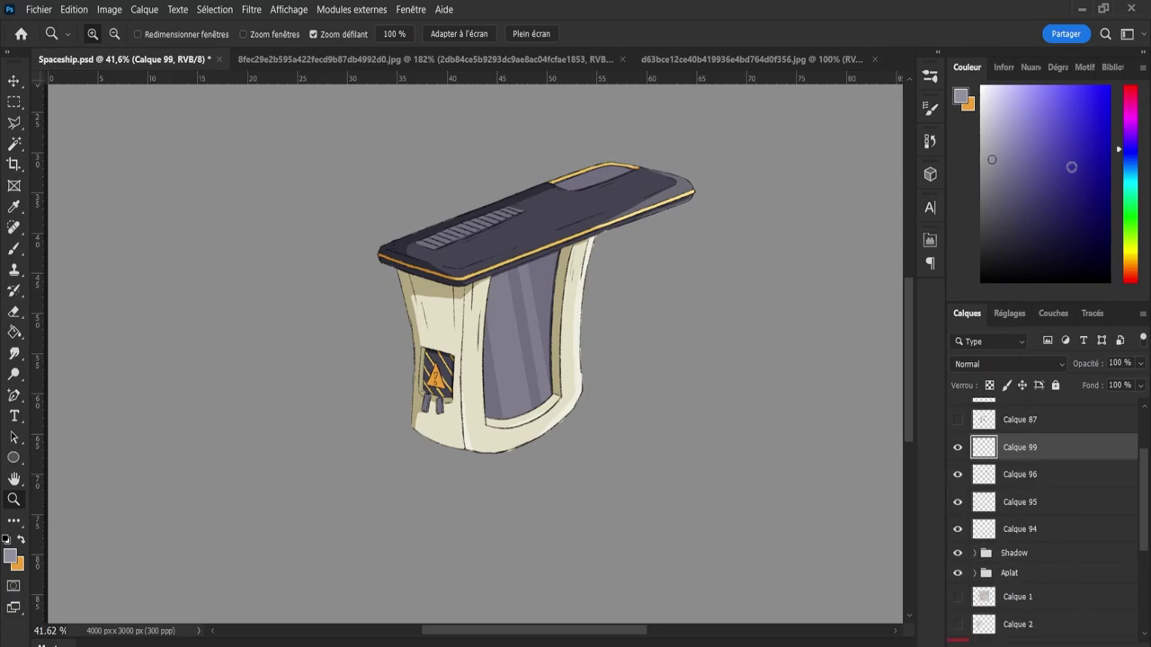
left_click(1117, 159)
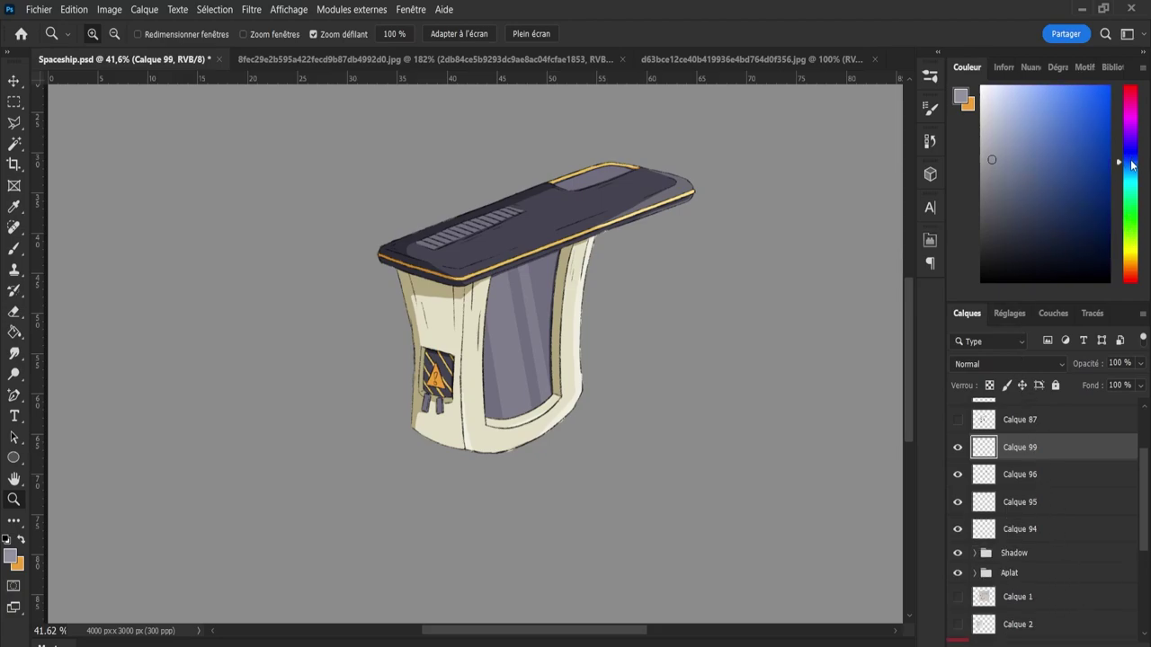
left_click(1060, 140)
key("b")
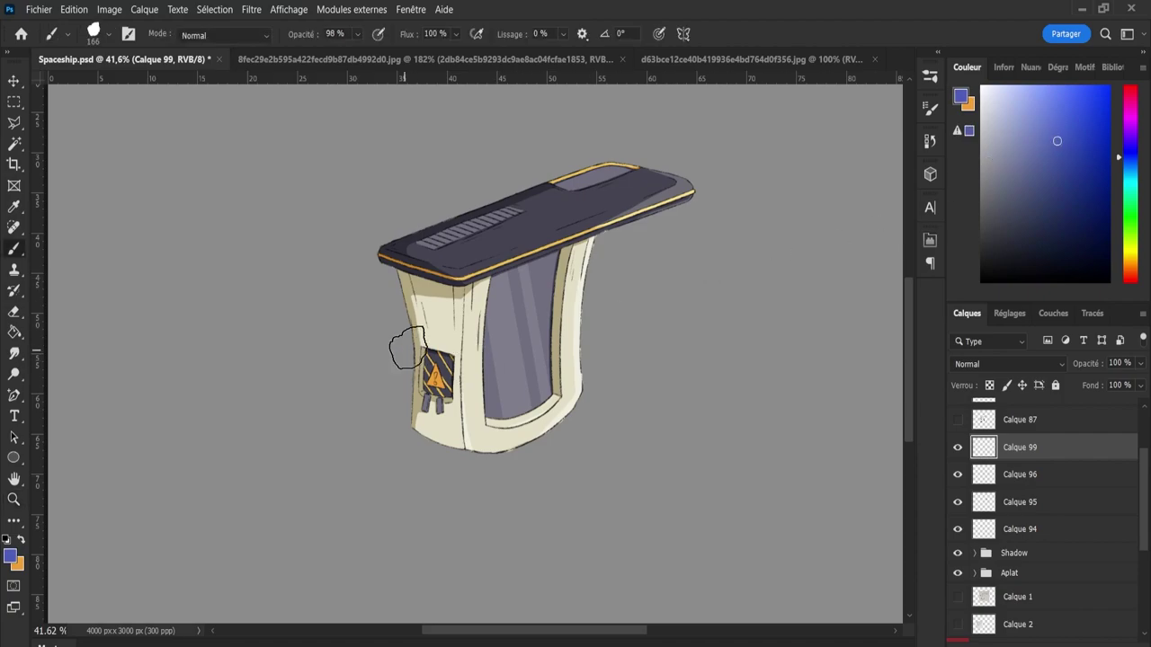
left_click(924, 97)
left_click(785, 153)
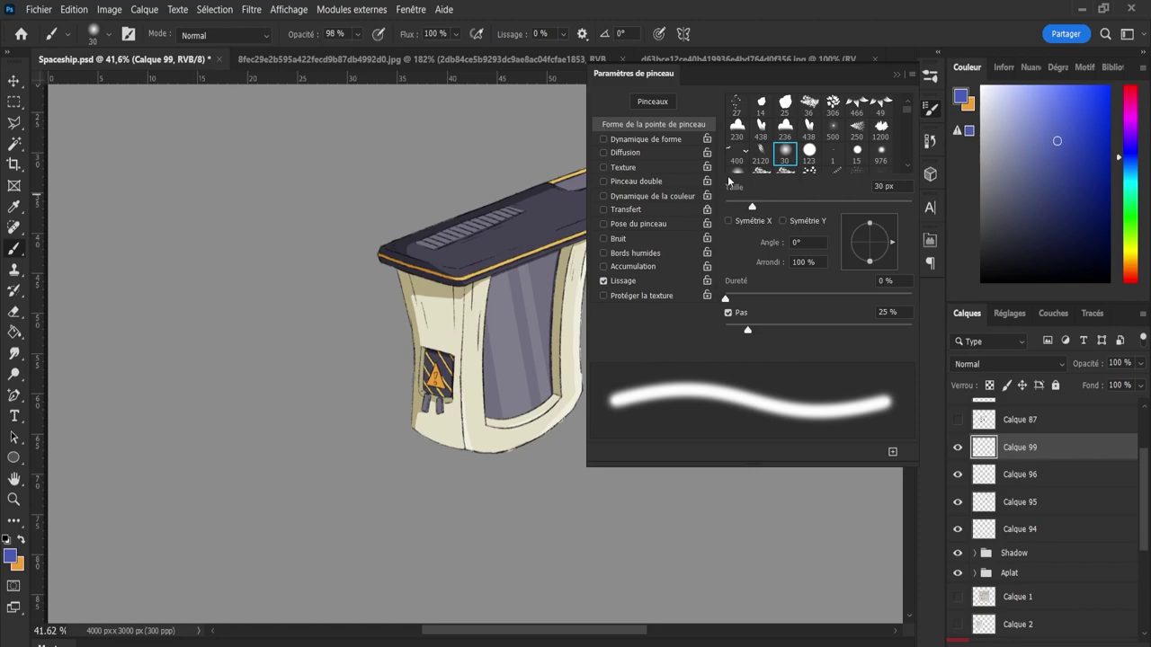
left_click(379, 33)
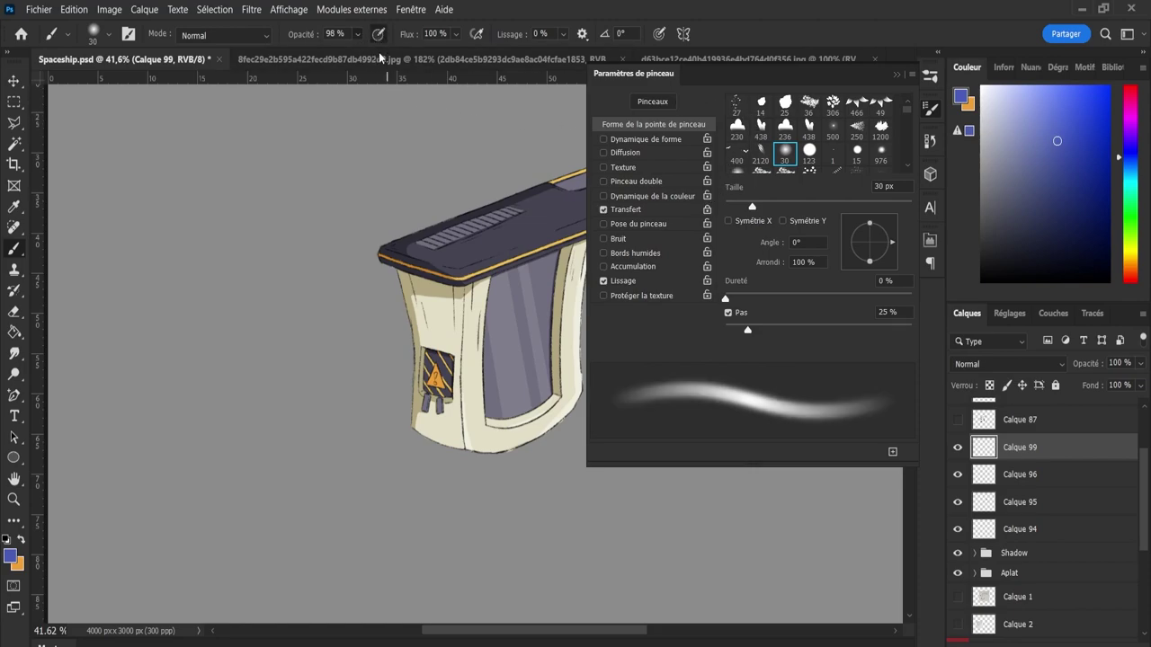
key("F5")
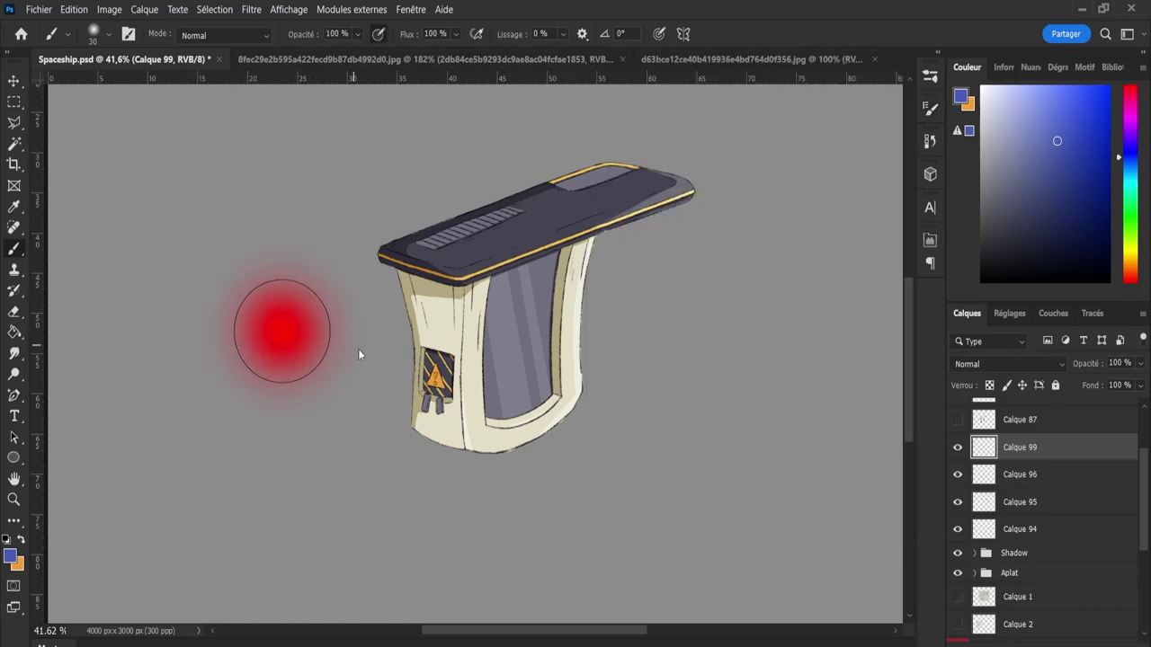
- Paint a soft blue glow left of the pillar base, keeping it after undo and redo
left_click_drag(386, 437, 398, 360)
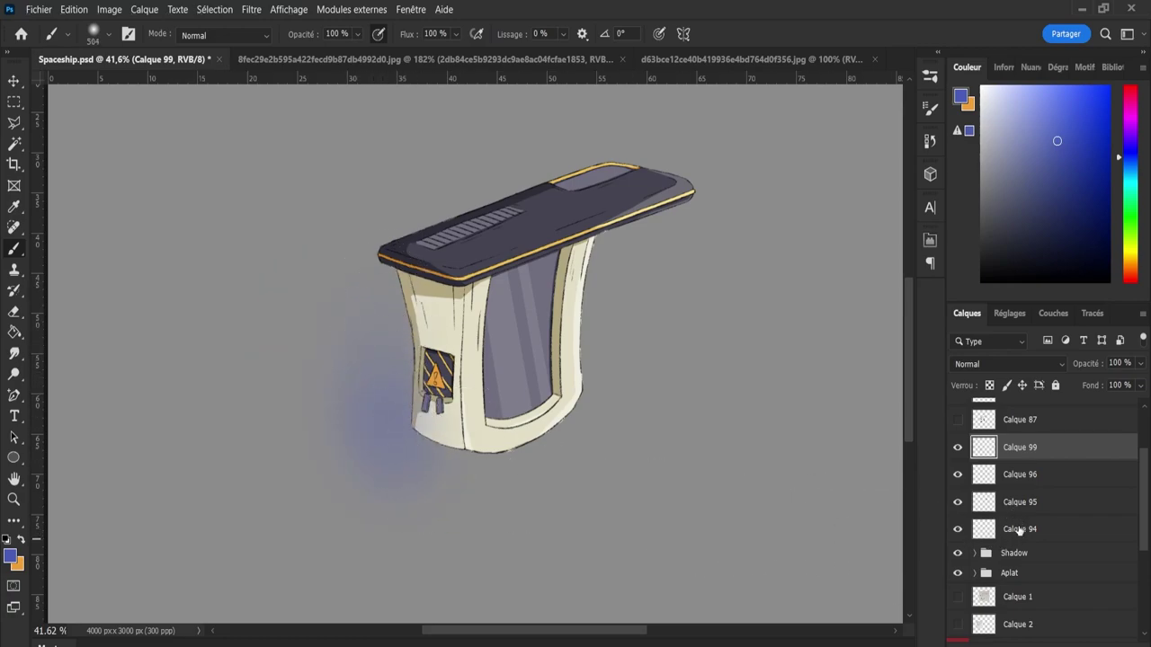
key("Delete")
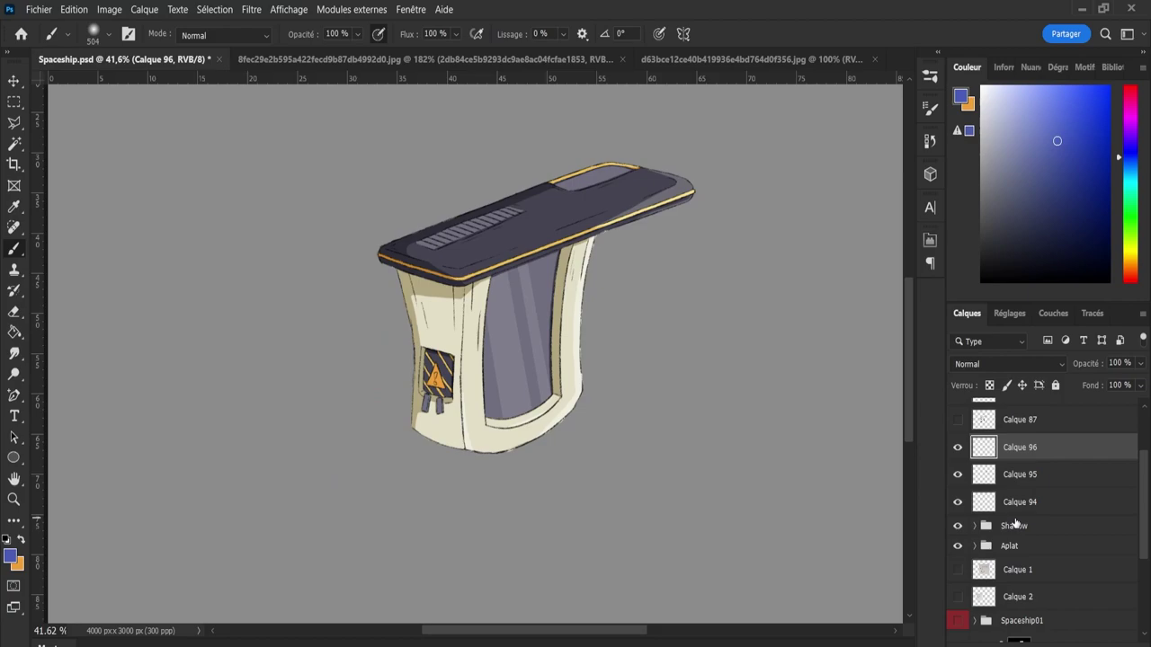
key("ctrl+z")
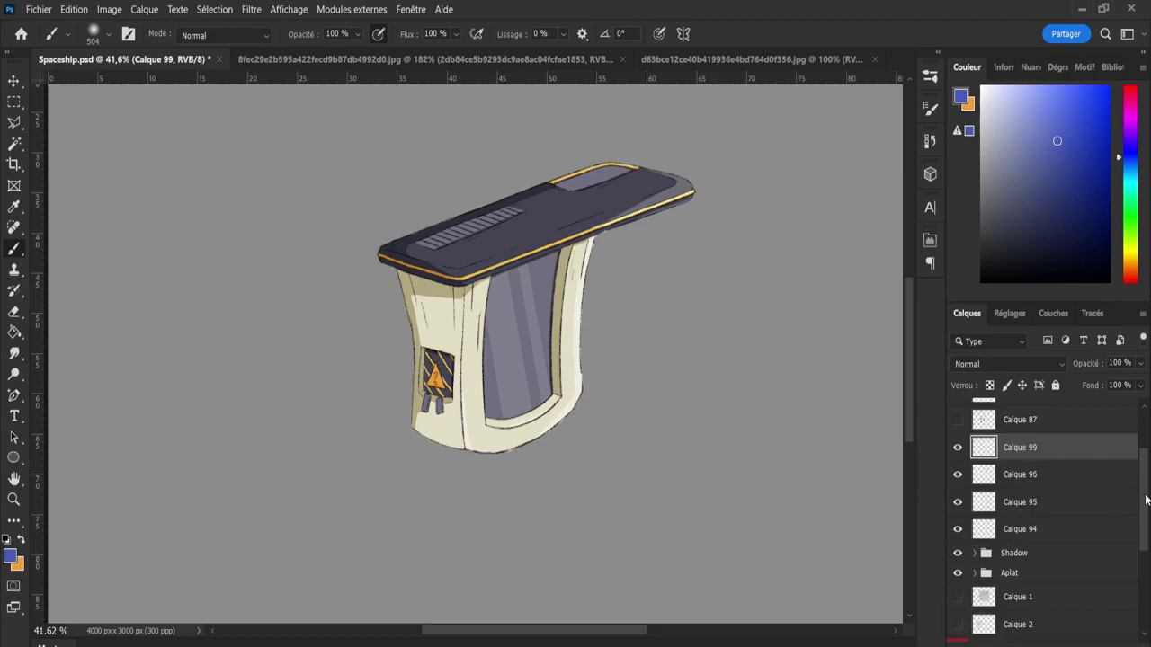
left_click_drag(1145, 500, 1100, 524)
- Load the Aplat silhouette as a selection and set Calque 99 to Produit at 64% opacity
left_click(976, 516)
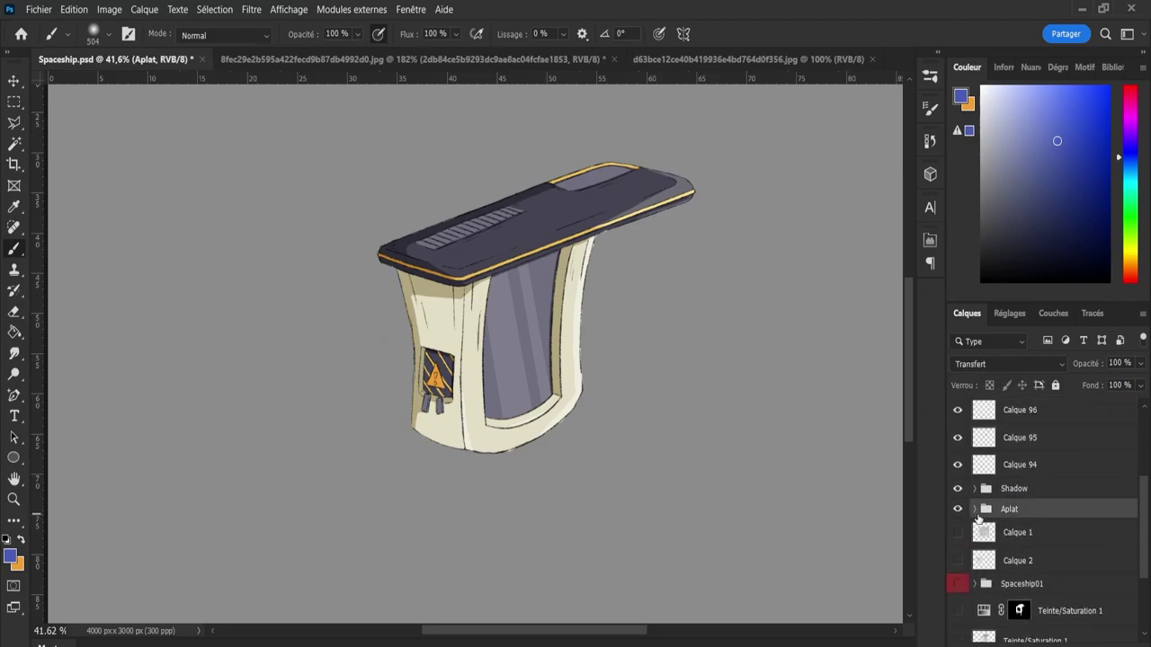
left_click(975, 510)
mouse_move(1145, 507)
left_mouse_down()
mouse_move(1146, 562)
mouse_move(1142, 526)
left_mouse_up()
left_click(996, 544, "ctrl")
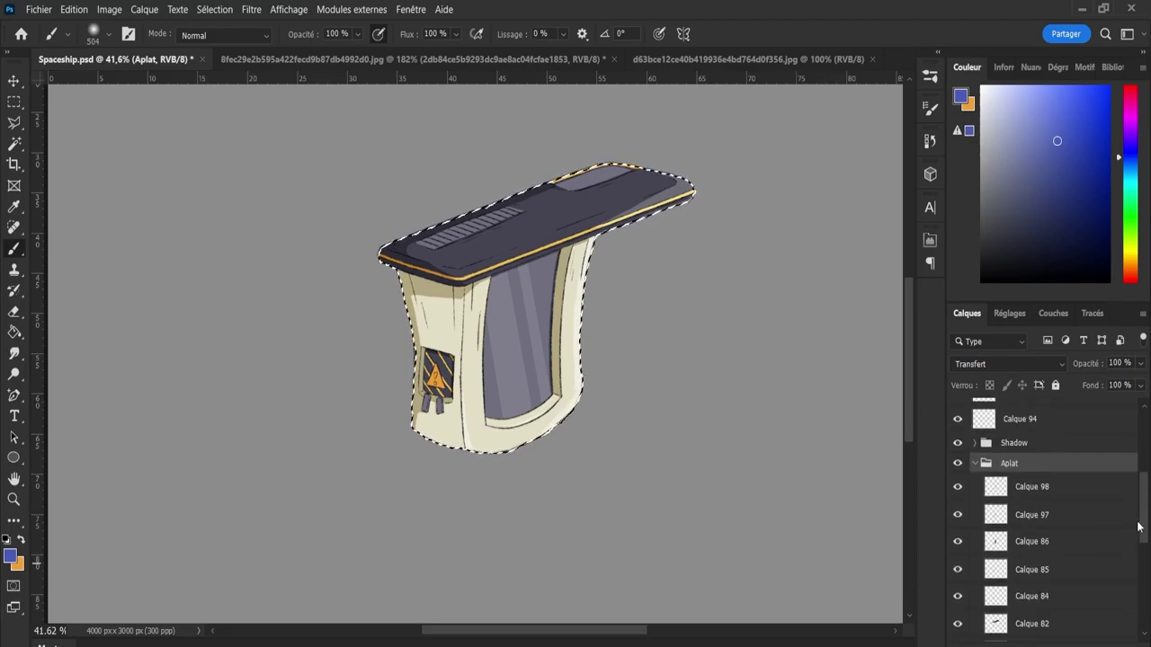
left_click(975, 536)
left_click(986, 413)
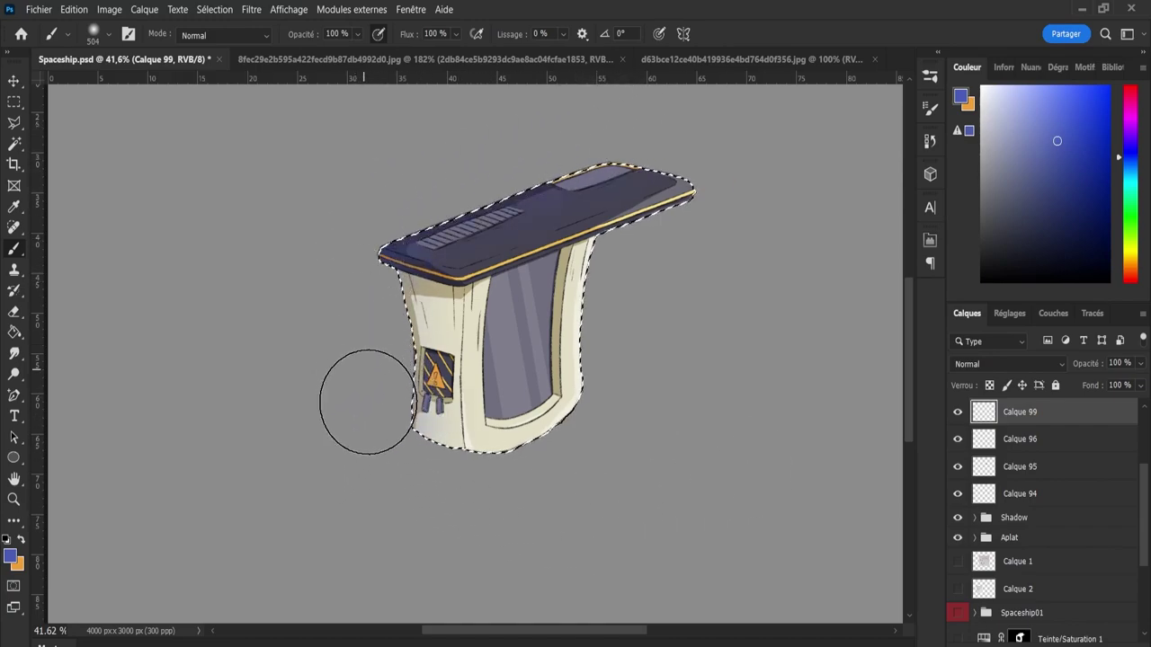
scroll(989, 363, "down", 3)
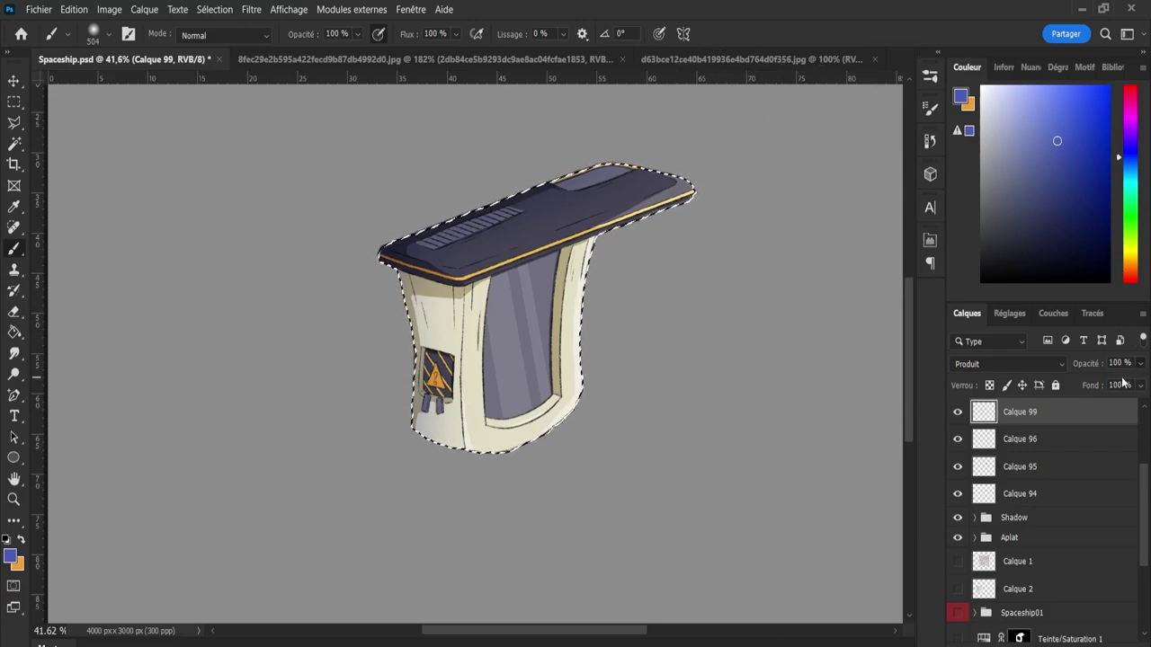
key("6")
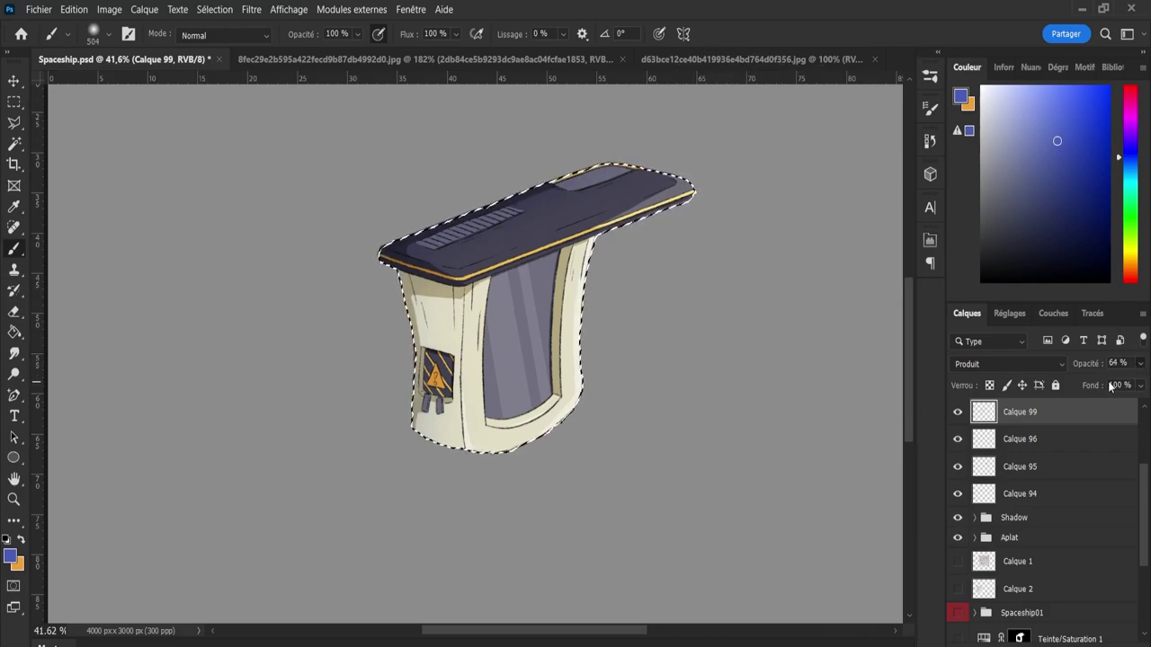
- Add Calque 100 and mix a warm gold paint colour
key("ctrl+shift+alt+n")
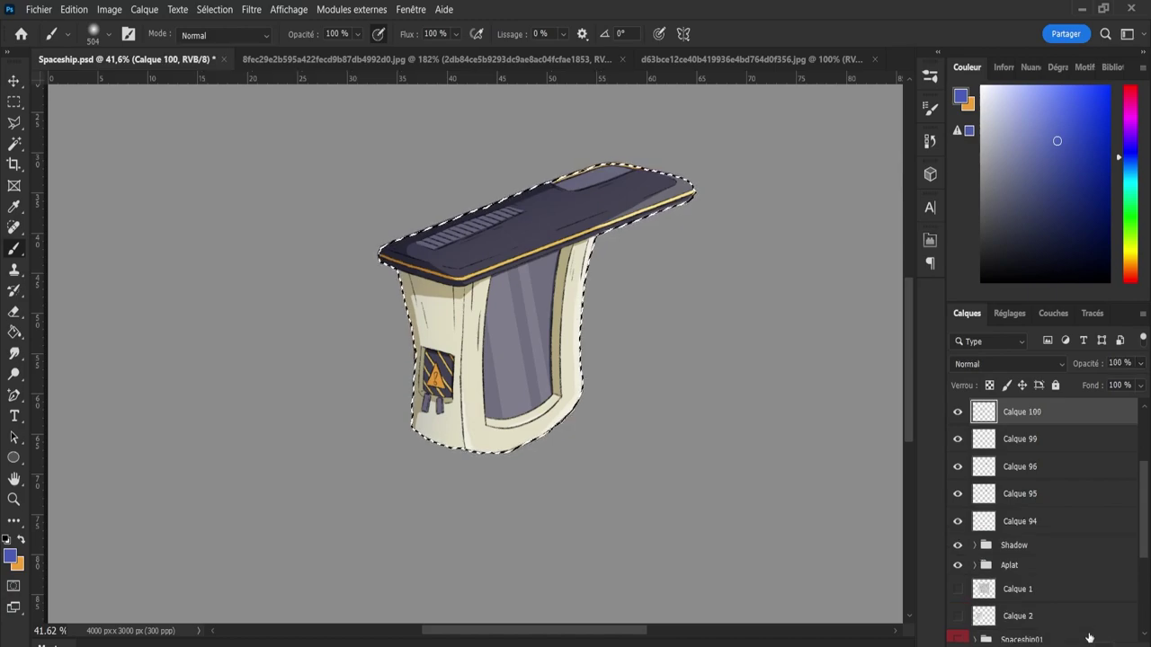
left_click_drag(1127, 270, 1131, 259)
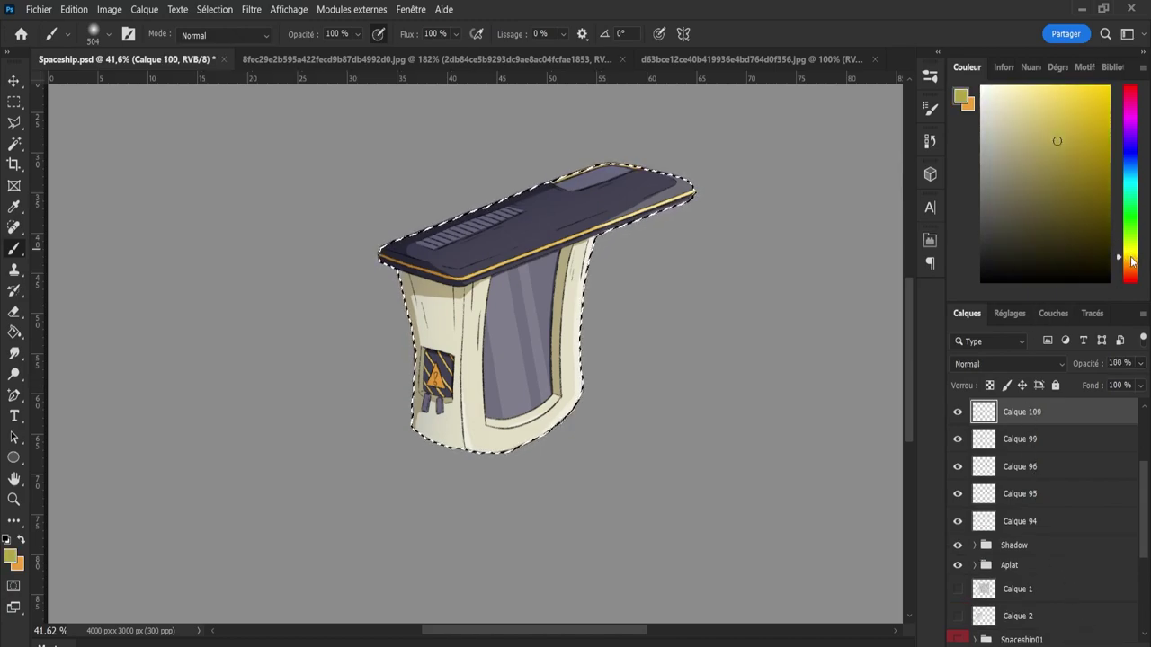
left_click_drag(1048, 114, 1066, 124)
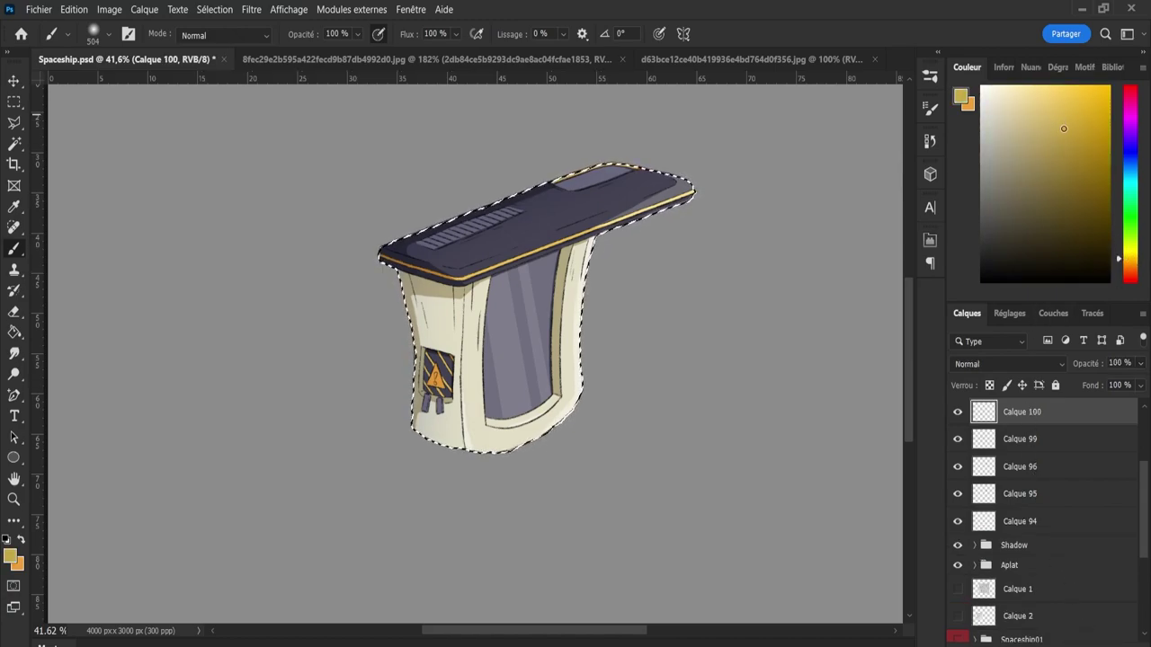
left_click_drag(1132, 265, 1139, 263)
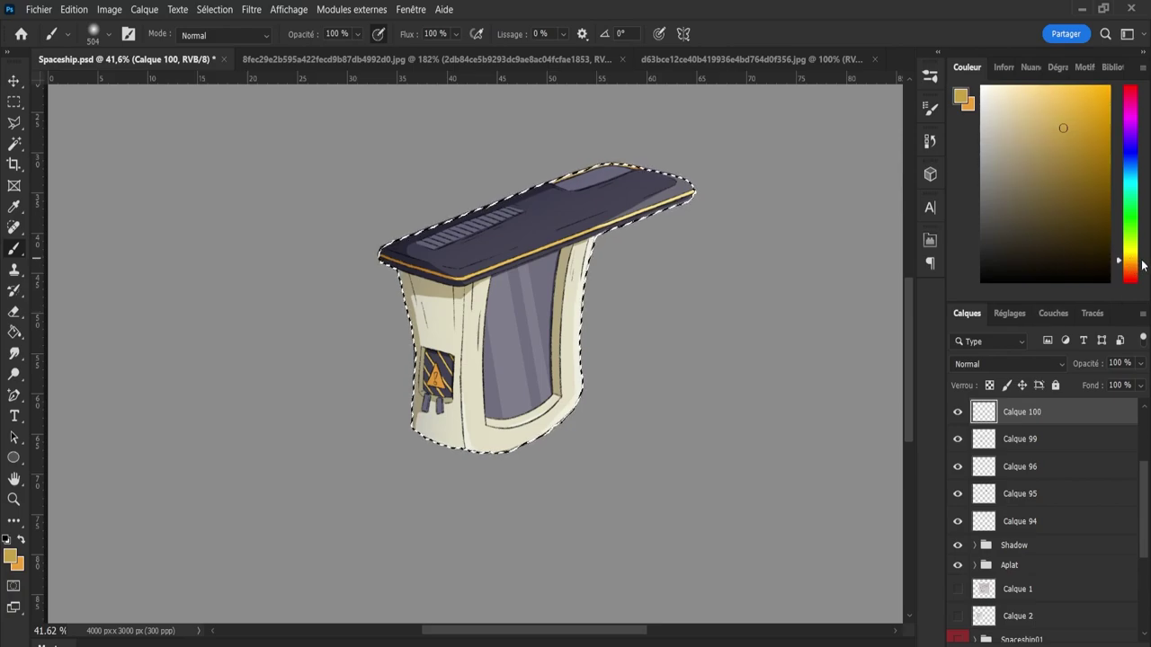
- Brush gold tones over the pillar and glass panel in Densité couleur - blending
mouse_move(585, 416)
left_mouse_down()
mouse_move(575, 336)
mouse_move(578, 409)
mouse_move(673, 206)
mouse_move(570, 261)
mouse_move(513, 359)
mouse_move(488, 452)
left_mouse_up()
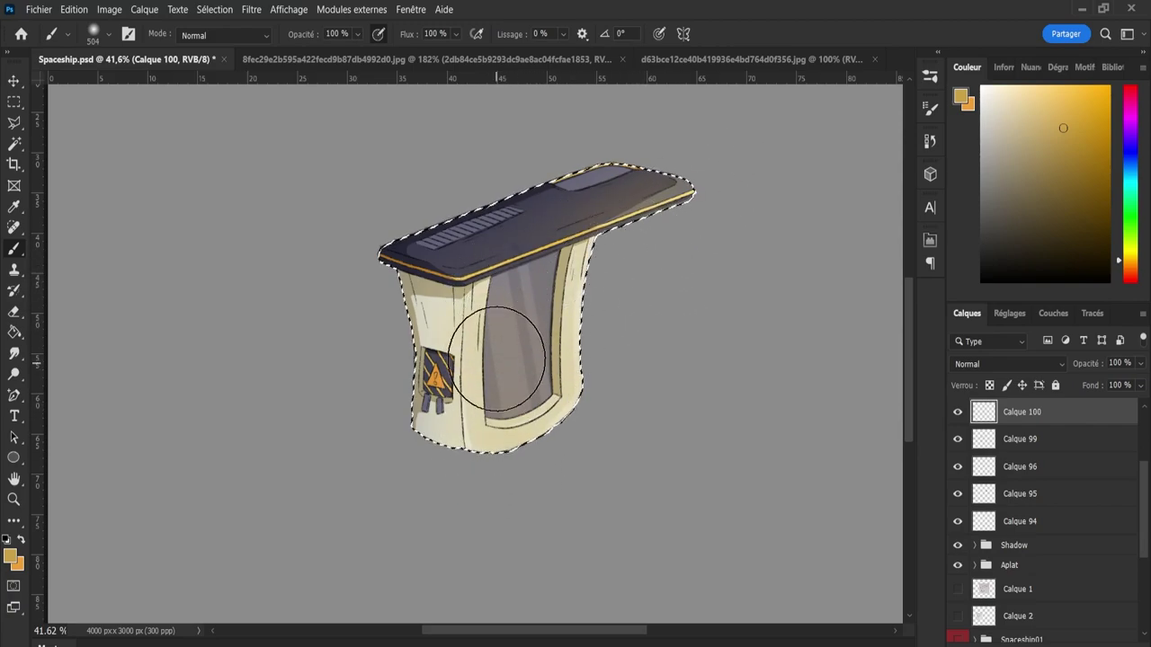
scroll(976, 364, "down", 5)
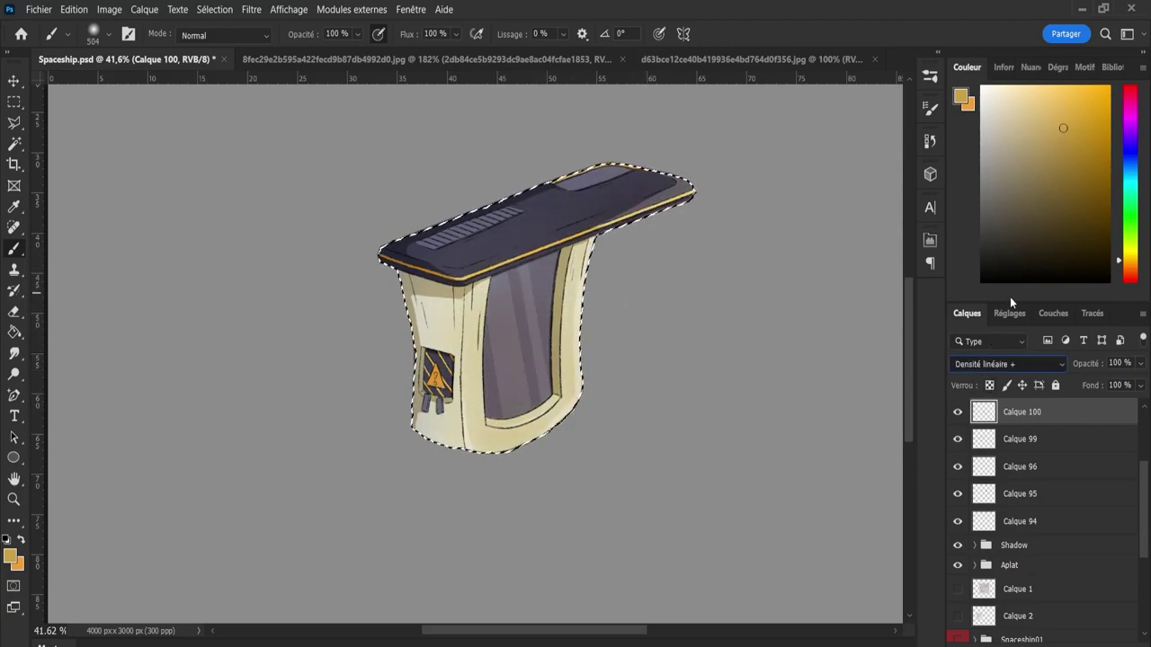
scroll(1013, 368, "up", 4)
scroll(1002, 362, "up", 2)
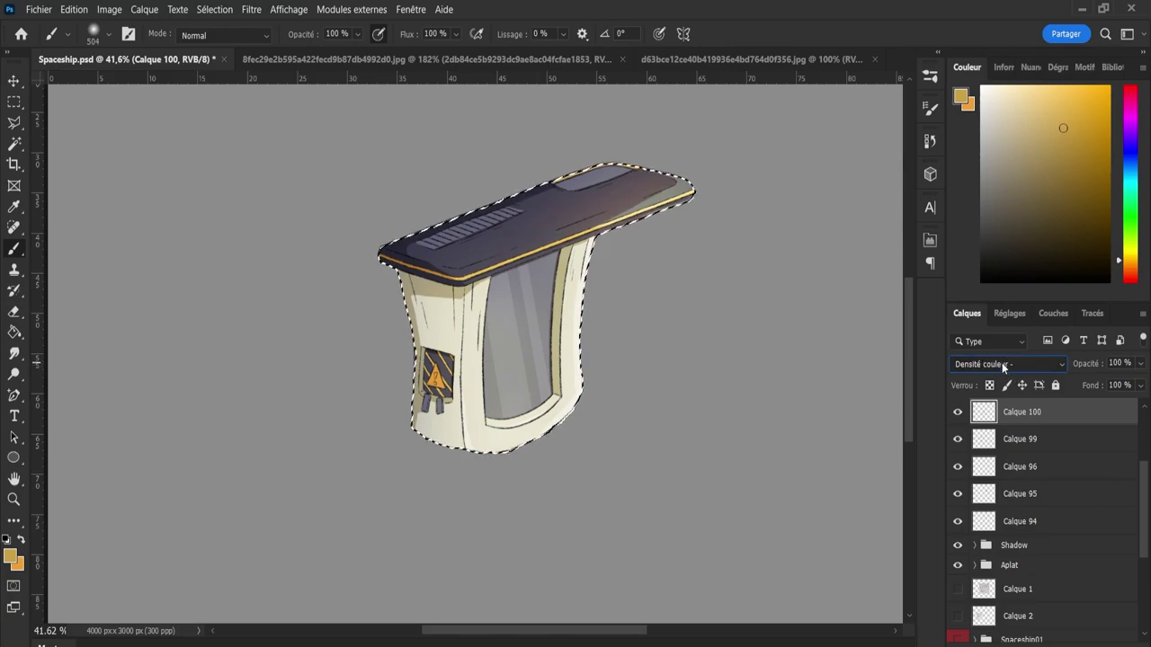
scroll(1002, 363, "down", 1)
scroll(1001, 362, "up", 1)
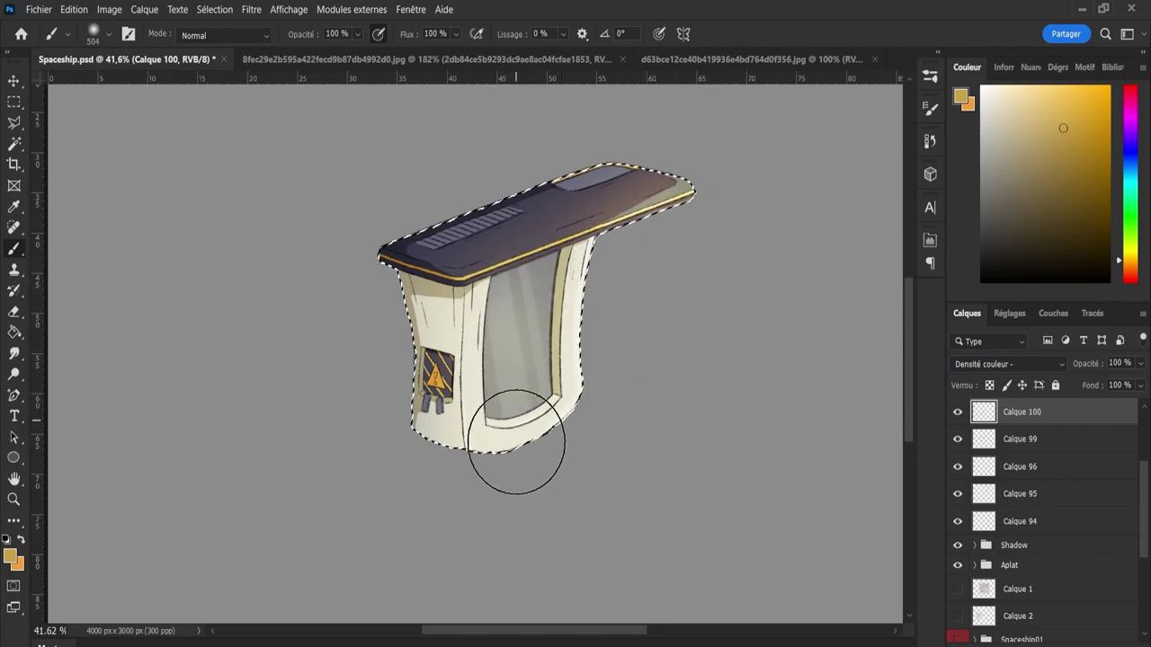
key("z")
scroll(668, 399, "down", 3)
- Clear the ship selection and set the gold Calque 100 to 74% opacity
scroll(683, 413, "up", 2)
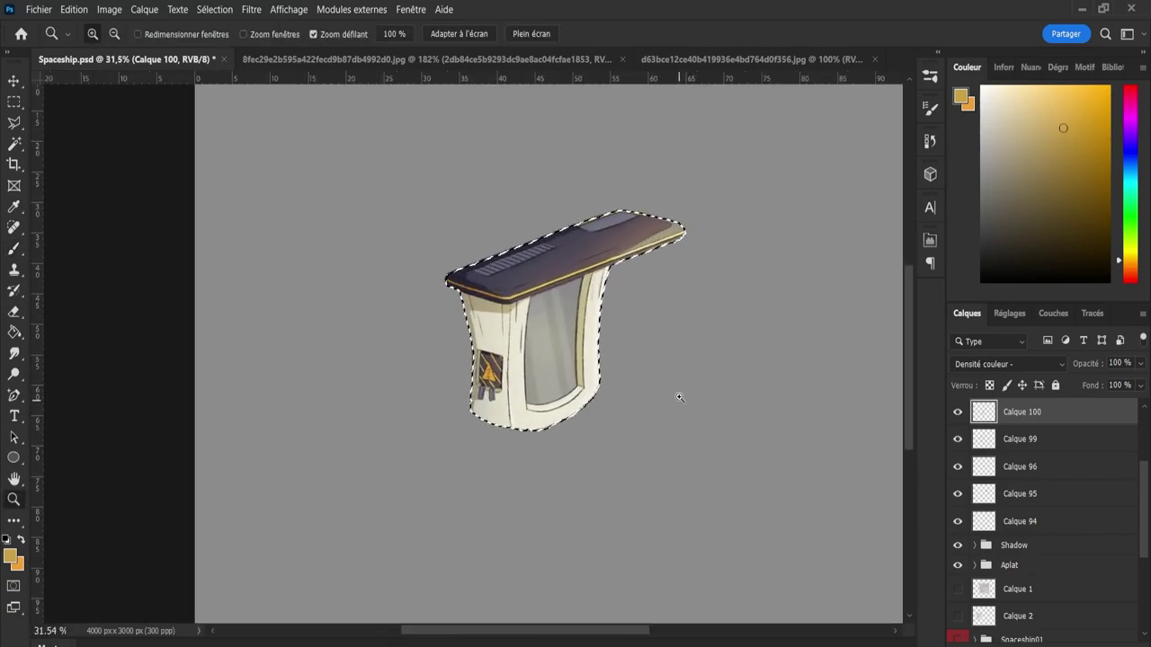
key("l")
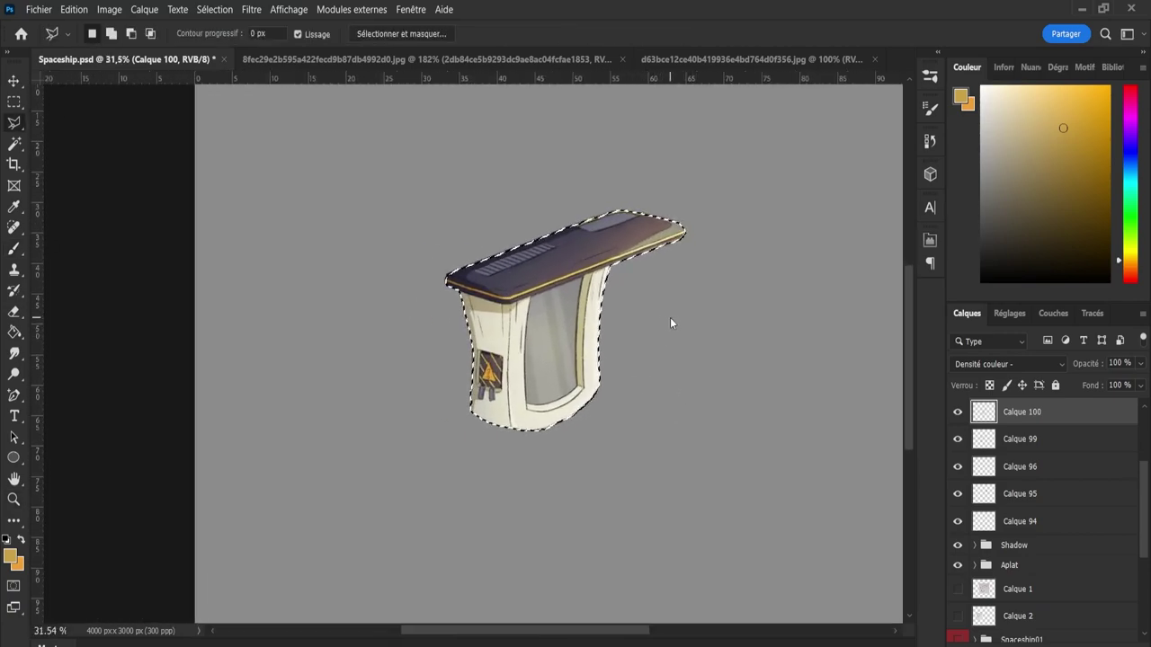
left_click(674, 316)
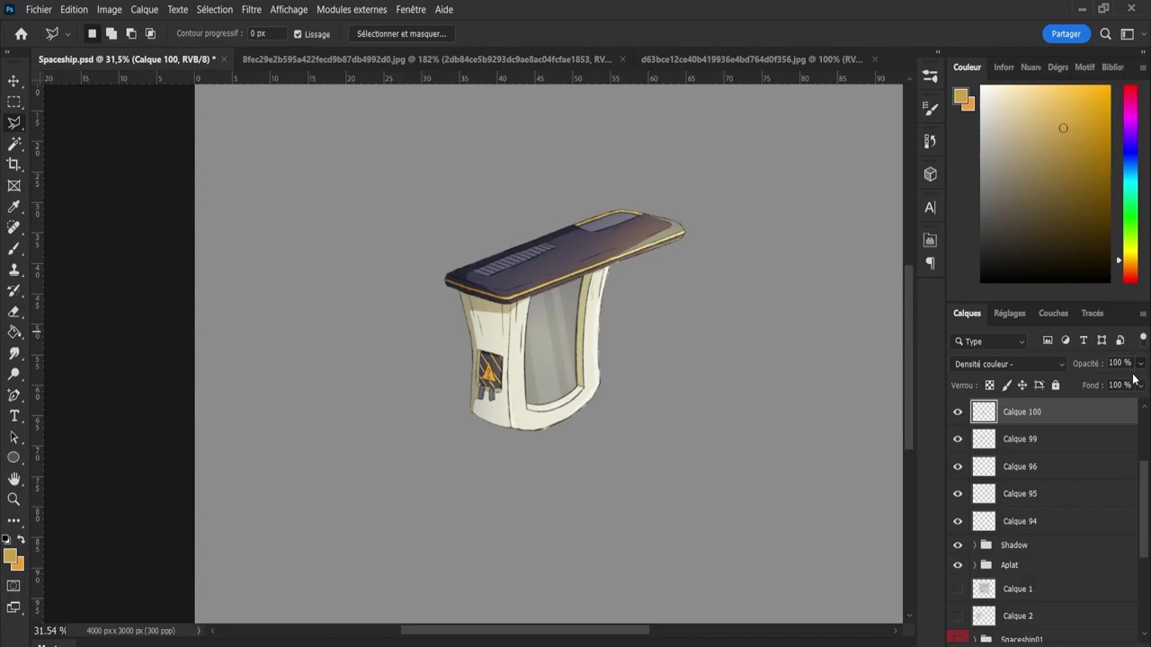
key("7")
key("4")
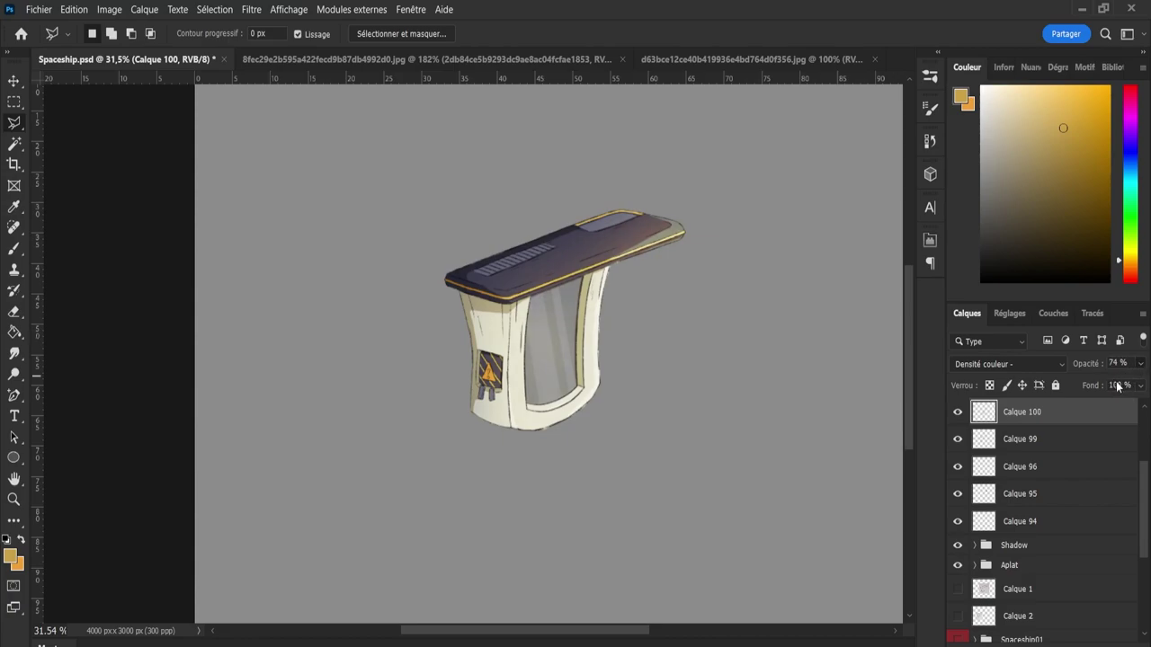
key("z")
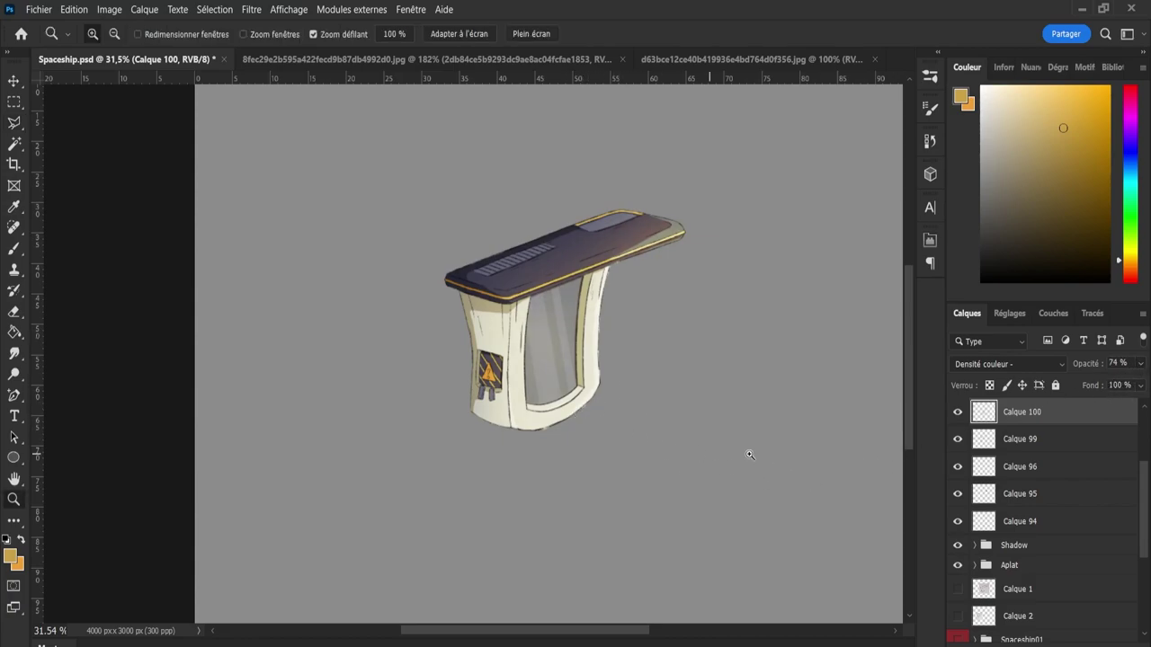
- Lower Calque 99's blue shading opacity to 58%
left_click(988, 440)
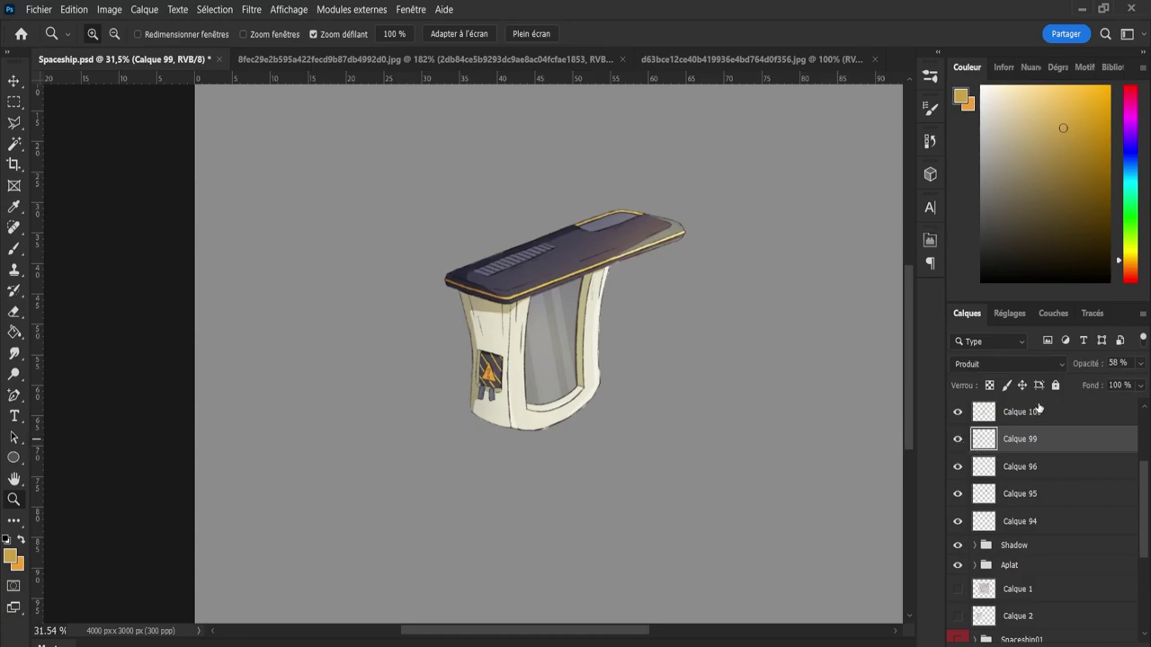
scroll(726, 594, "up", 1)
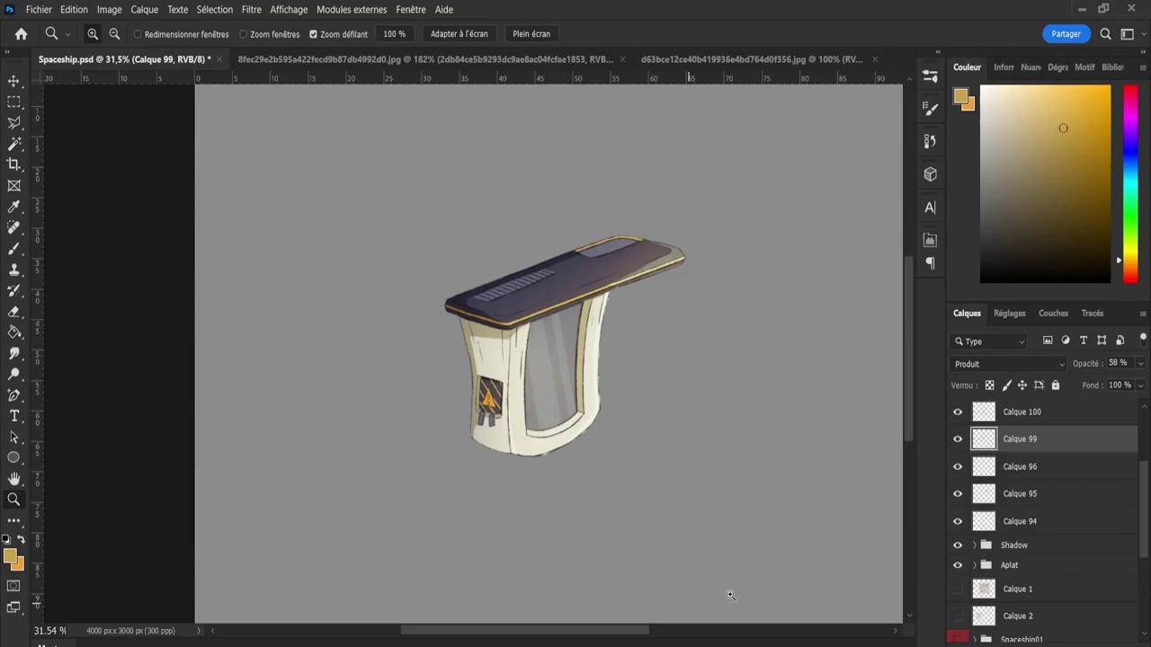
scroll(1124, 482, "up", 3)
scroll(1133, 504, "down", 1)
left_click_drag(1145, 517, 1145, 531)
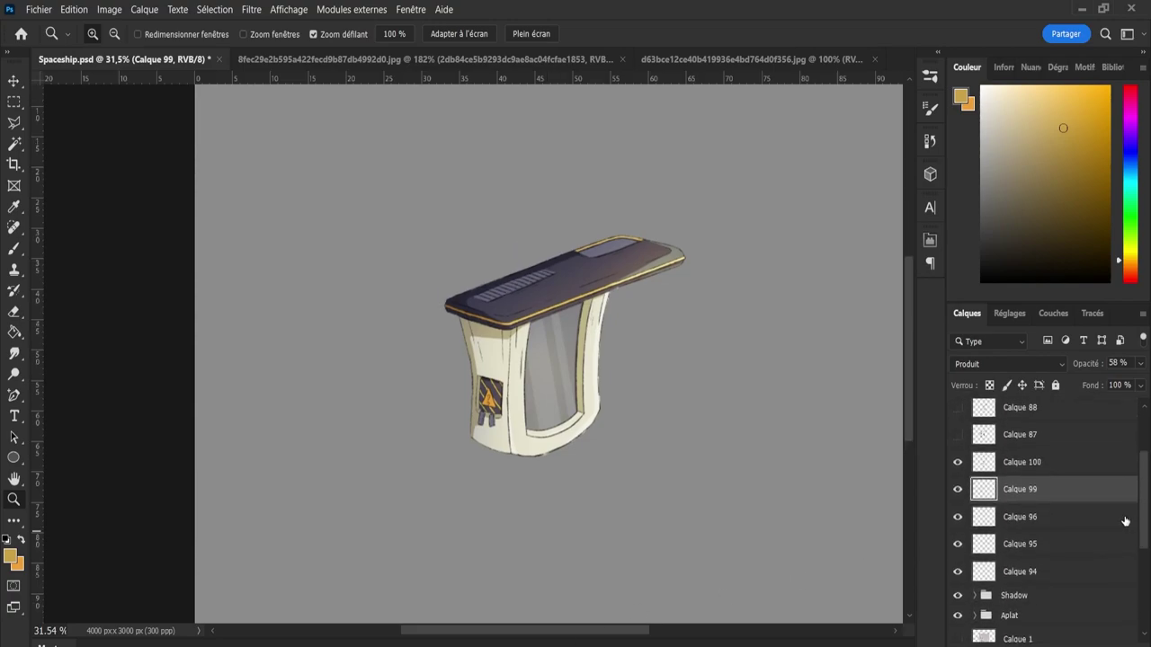
scroll(1034, 485, "down", 1)
scroll(958, 462, "down", 1)
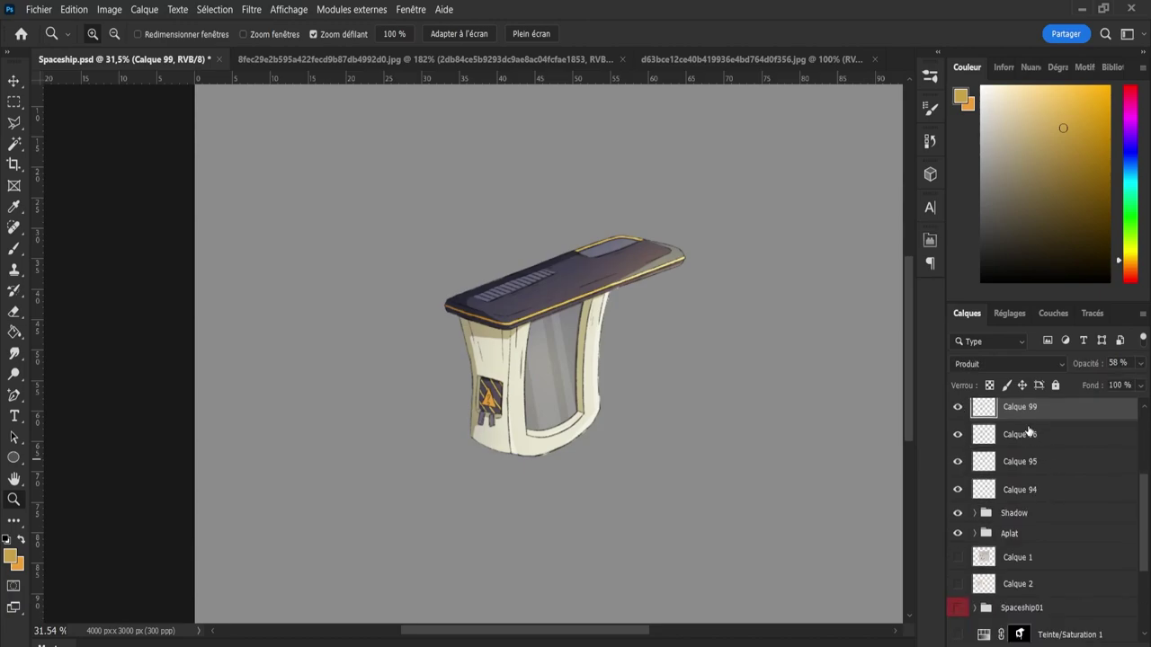
scroll(1046, 486, "up", 2)
scroll(1041, 519, "down", 4)
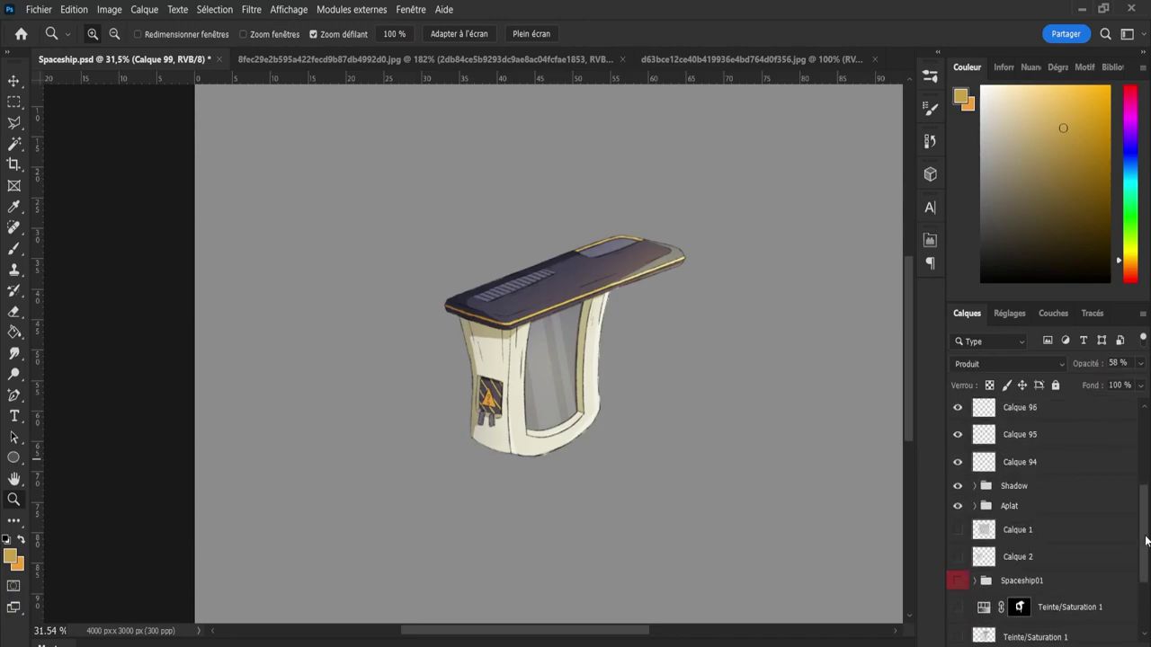
left_click_drag(1147, 540, 1146, 490)
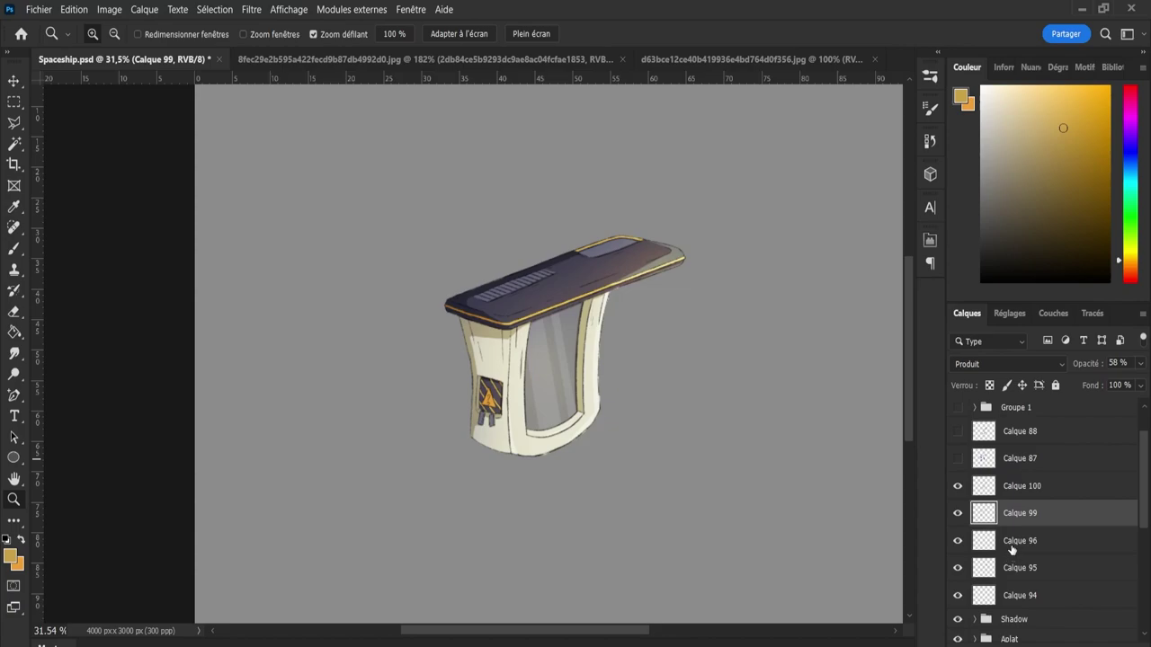
- Add a new empty Calque 101 above Calque 96
left_click(1011, 544)
scroll(1078, 612, "down", 1)
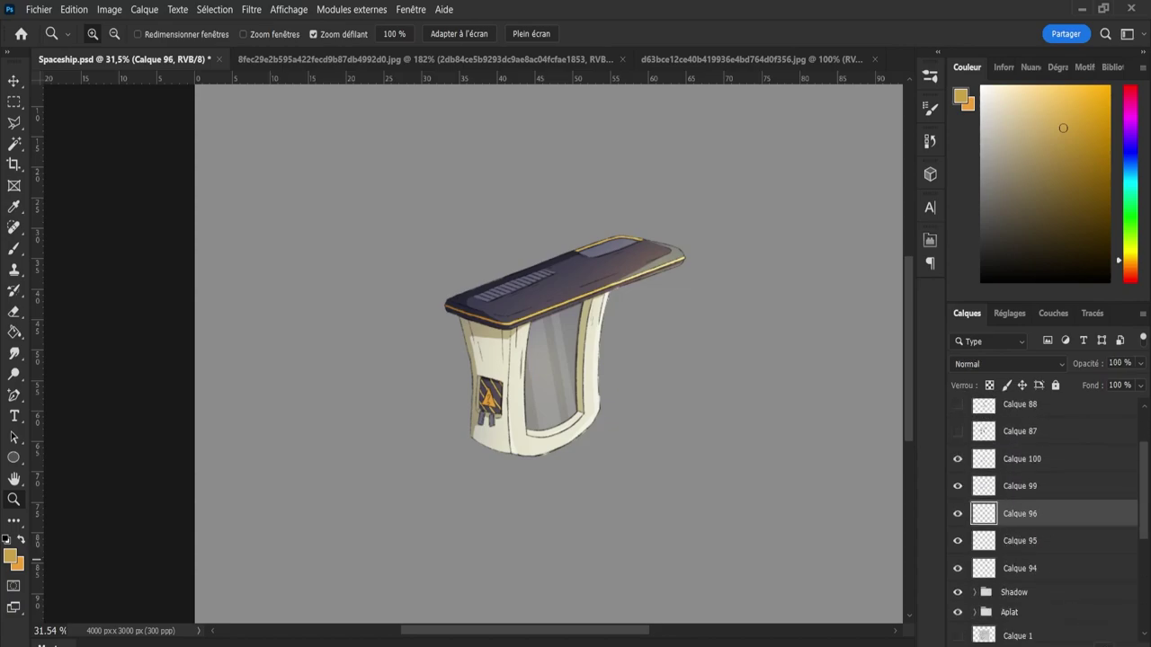
left_click(1102, 636)
- Choose a blue-violet paint colour and set Calque 101 to Fondu blending
scroll(1102, 620, "down", 5)
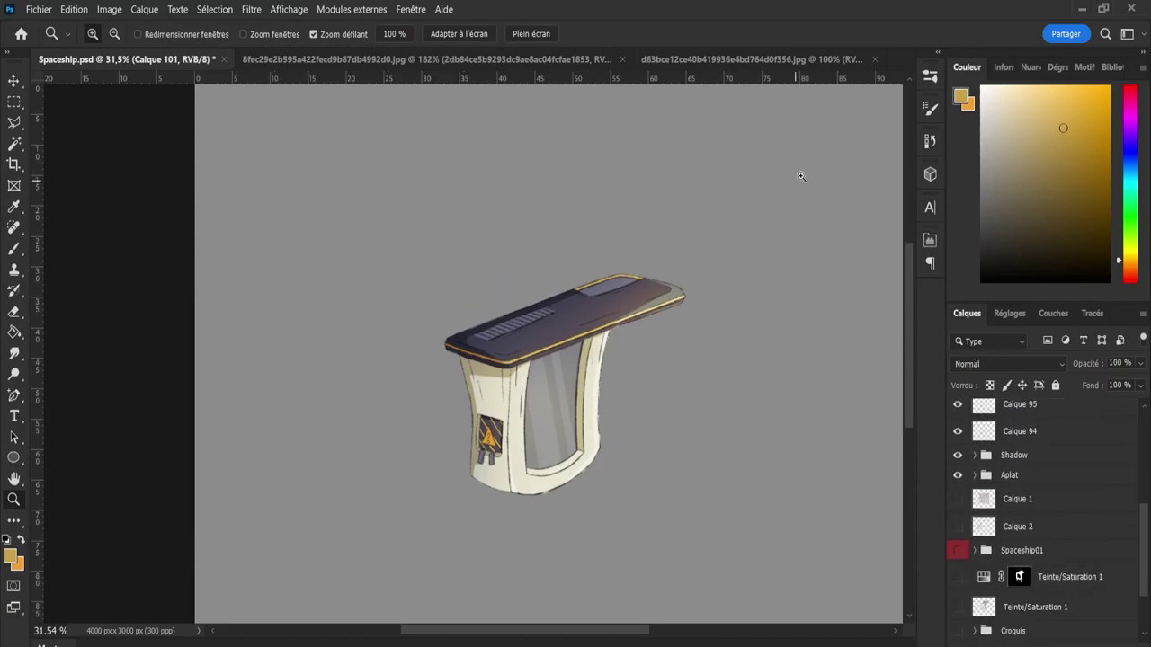
left_click(1132, 151)
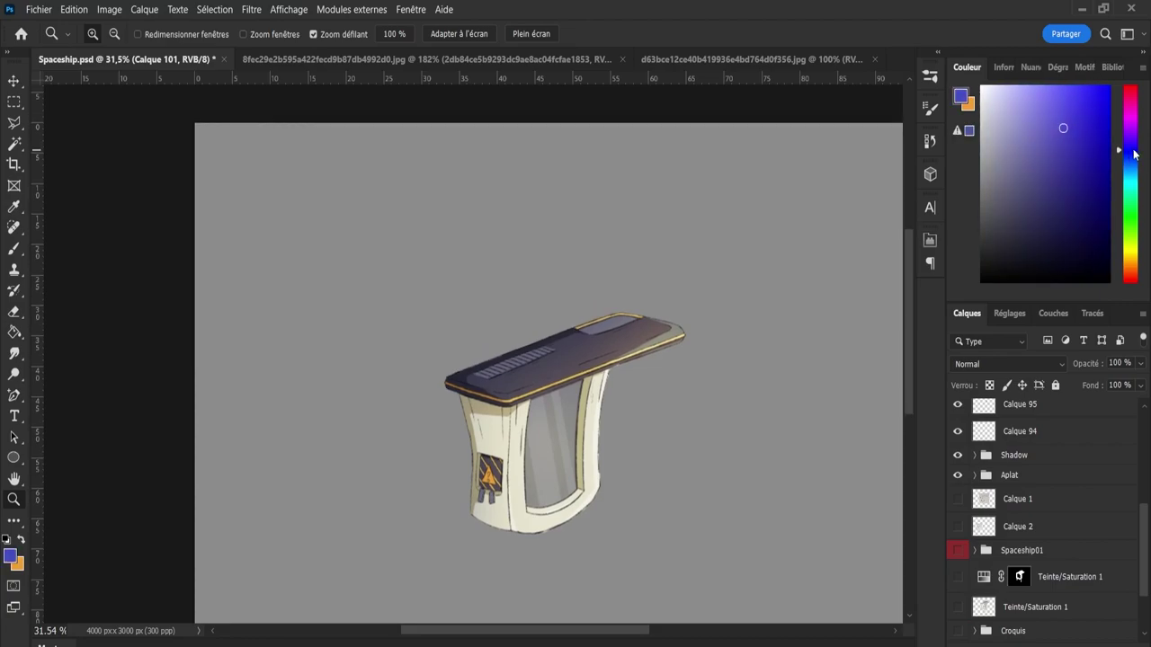
left_click(1070, 140)
scroll(908, 391, "down", 3)
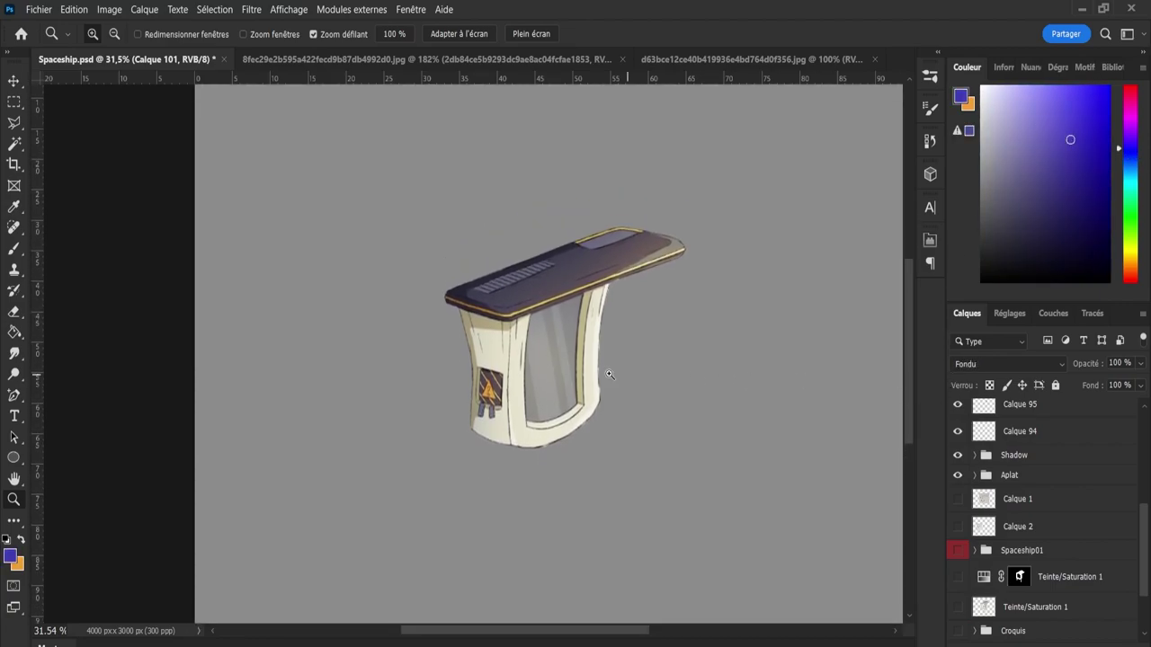